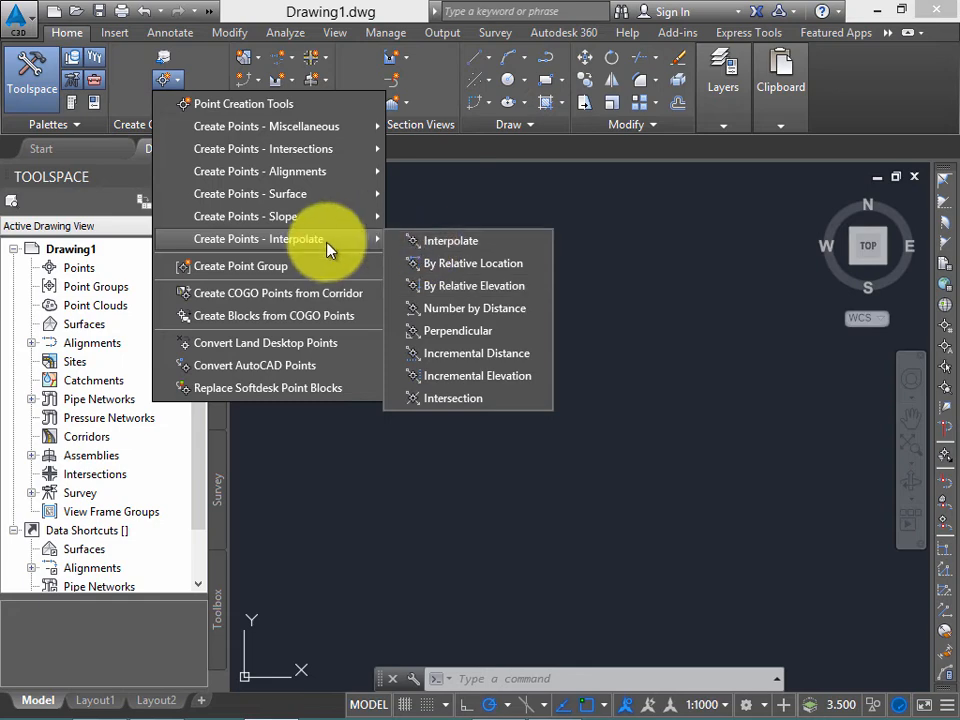
Step: Create a COGO point manually with description TR and elevation 1000, and close the Create Points toolbar
{"action": "mouse_move", "coordinate": [340, 135]}
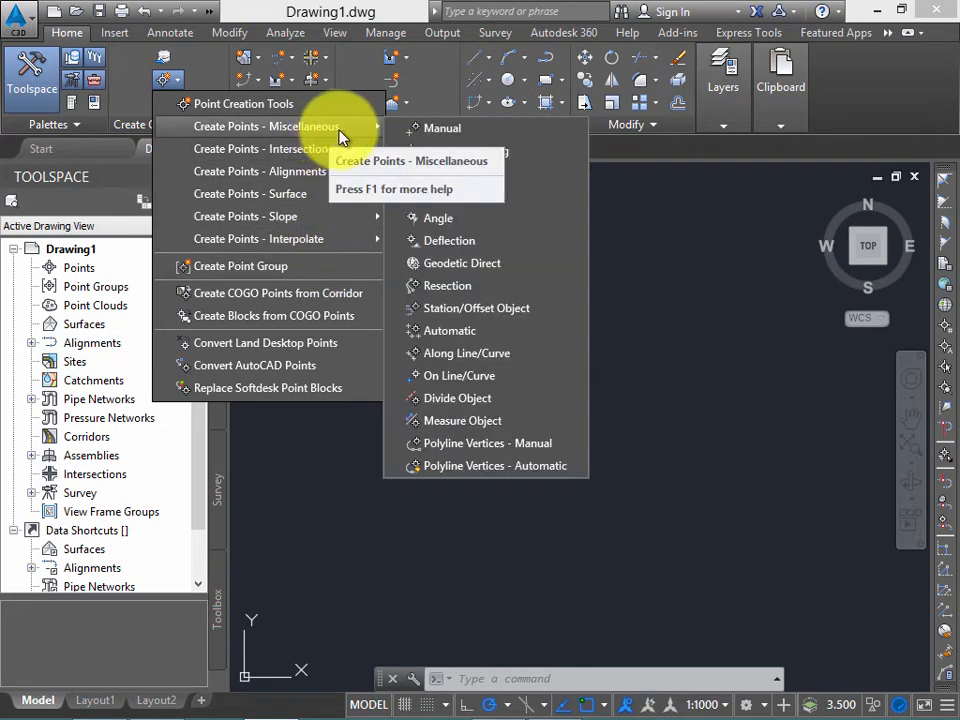
{"action": "left_click", "coordinate": [443, 130]}
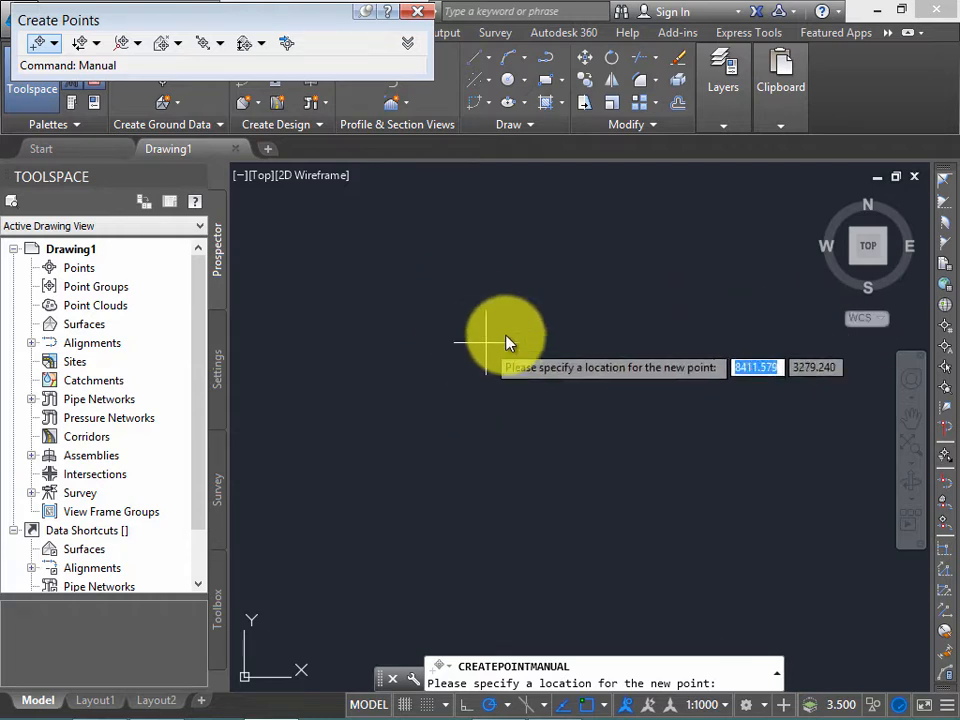
{"action": "left_click", "coordinate": [327, 276]}
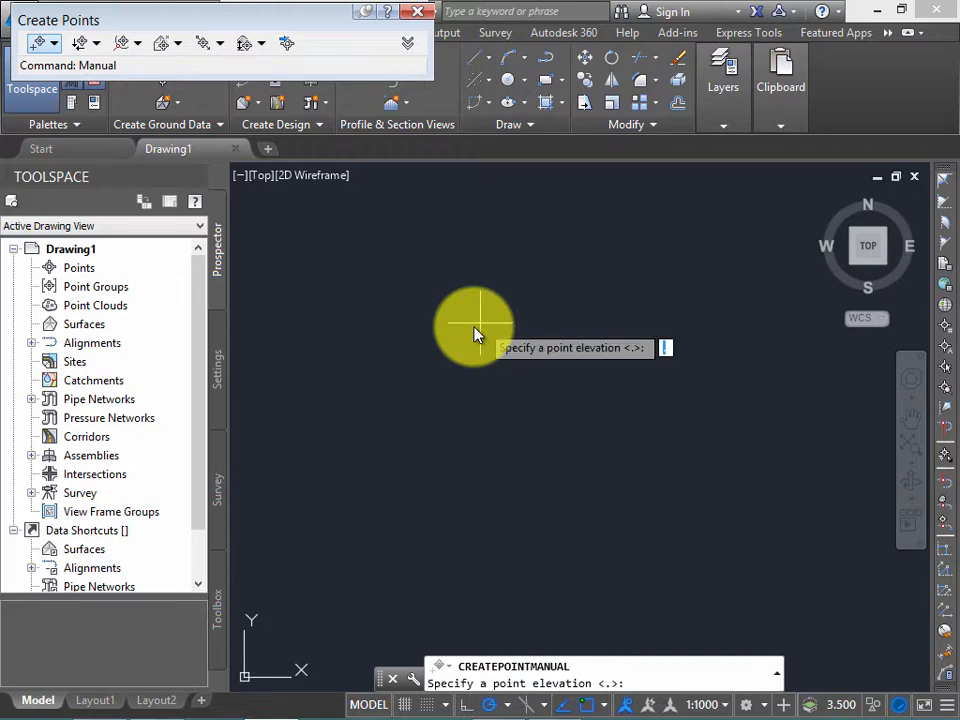
{"action": "key", "text": "Return"}
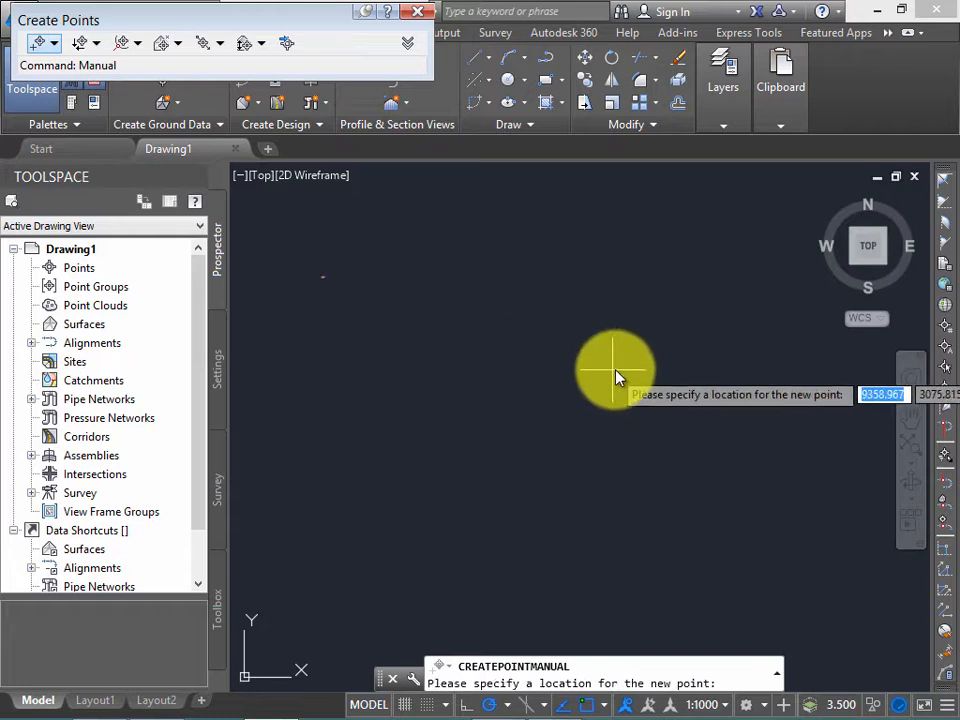
{"action": "key", "text": "Escape"}
{"action": "type", "text": "ZE"}
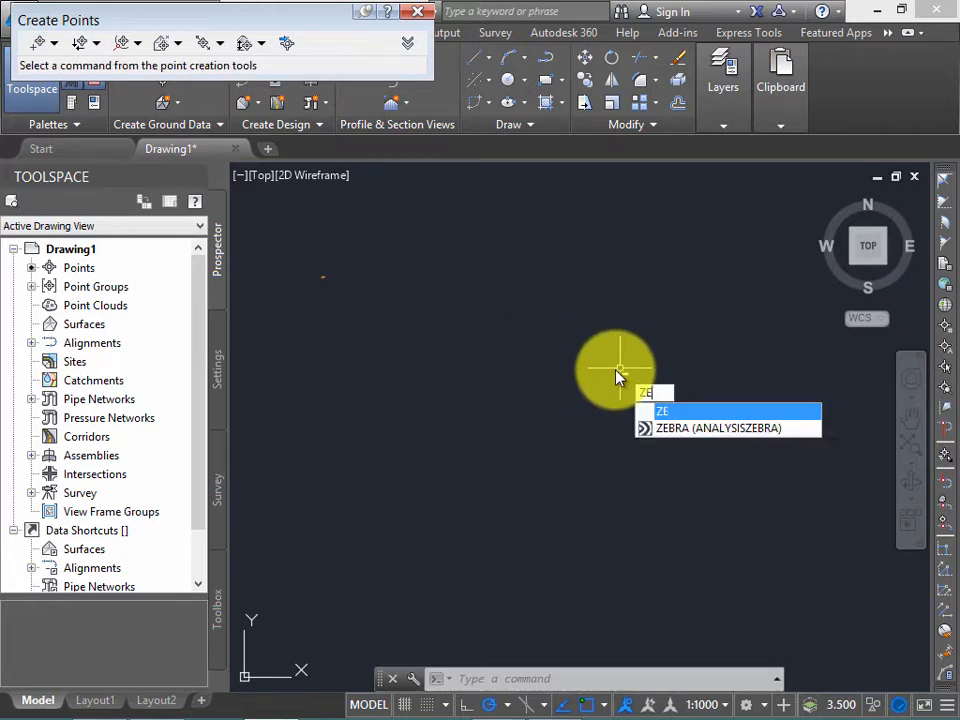
{"action": "key", "text": "Return"}
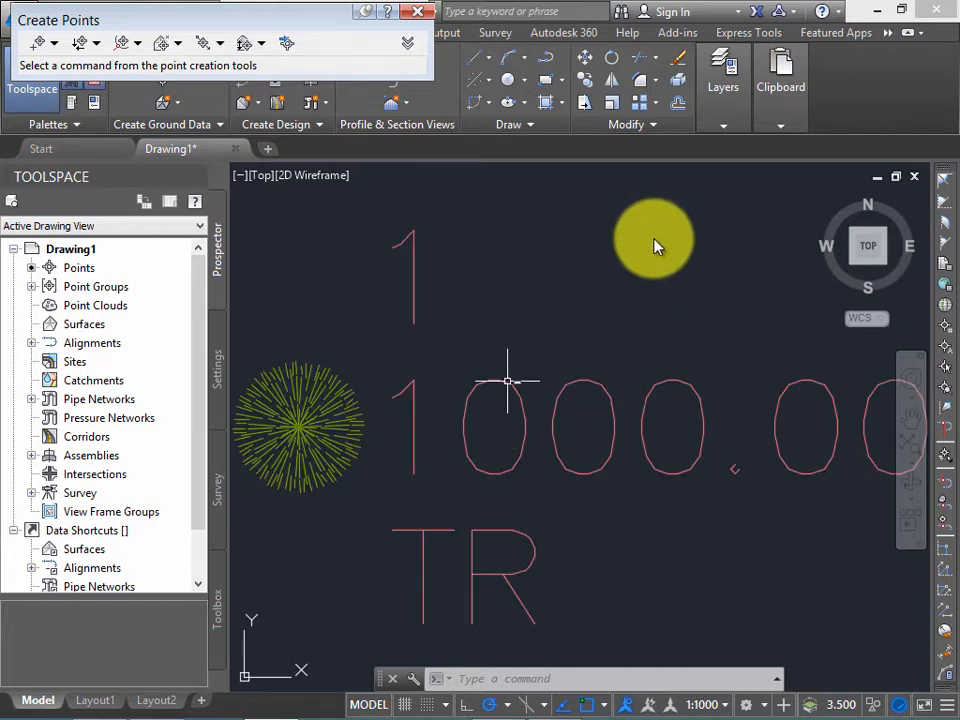
{"action": "scroll", "coordinate": [531, 325], "scroll_direction": "down", "scroll_amount": 4}
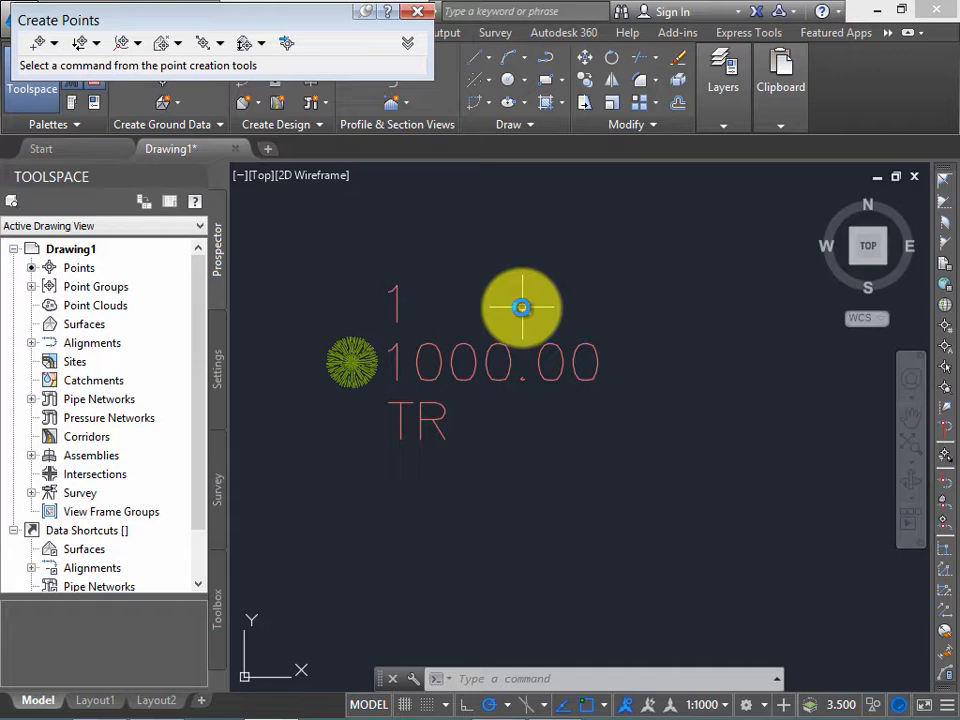
{"action": "left_click", "coordinate": [417, 12]}
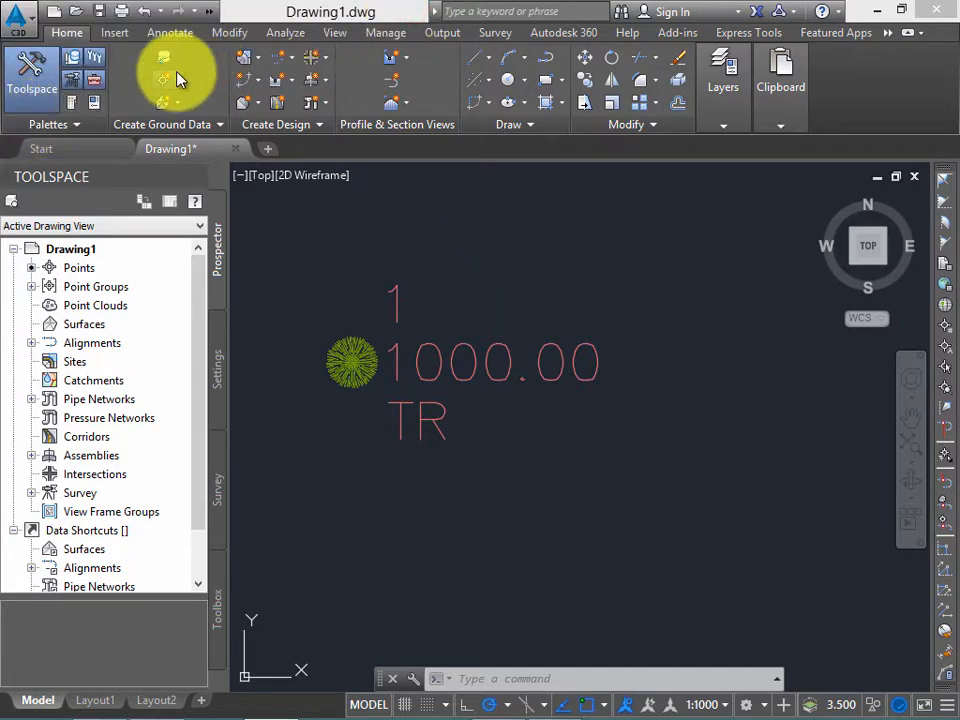
Step: Start creating a point by bearing and set its starting point in empty space below and to the right of point 1's label
{"action": "left_click", "coordinate": [172, 76]}
{"action": "mouse_move", "coordinate": [240, 127]}
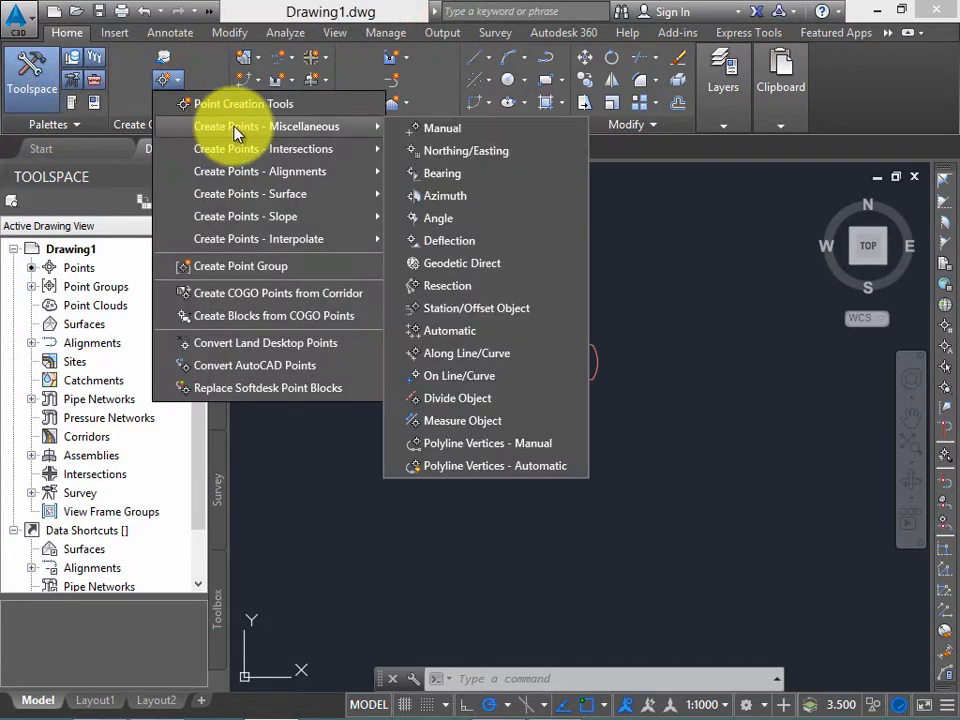
{"action": "left_click", "coordinate": [467, 177]}
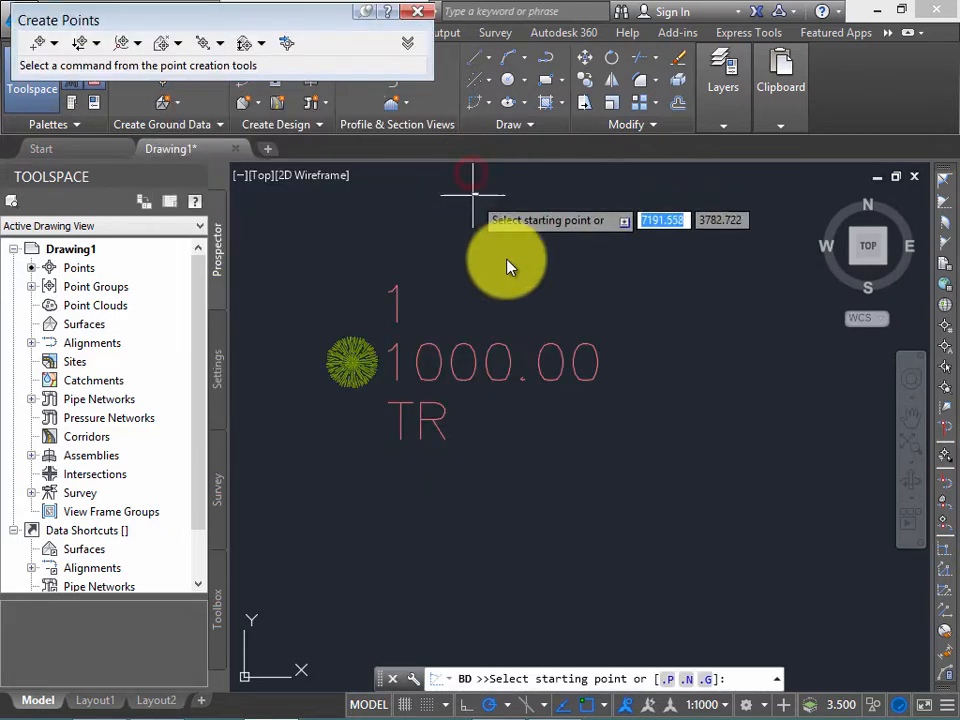
{"action": "mouse_move", "coordinate": [678, 352]}
{"action": "middle_mouse_down"}
{"action": "mouse_move", "coordinate": [609, 343]}
{"action": "mouse_move", "coordinate": [583, 294]}
{"action": "mouse_move", "coordinate": [576, 403]}
{"action": "mouse_move", "coordinate": [522, 328]}
{"action": "mouse_move", "coordinate": [553, 369]}
{"action": "middle_mouse_up"}
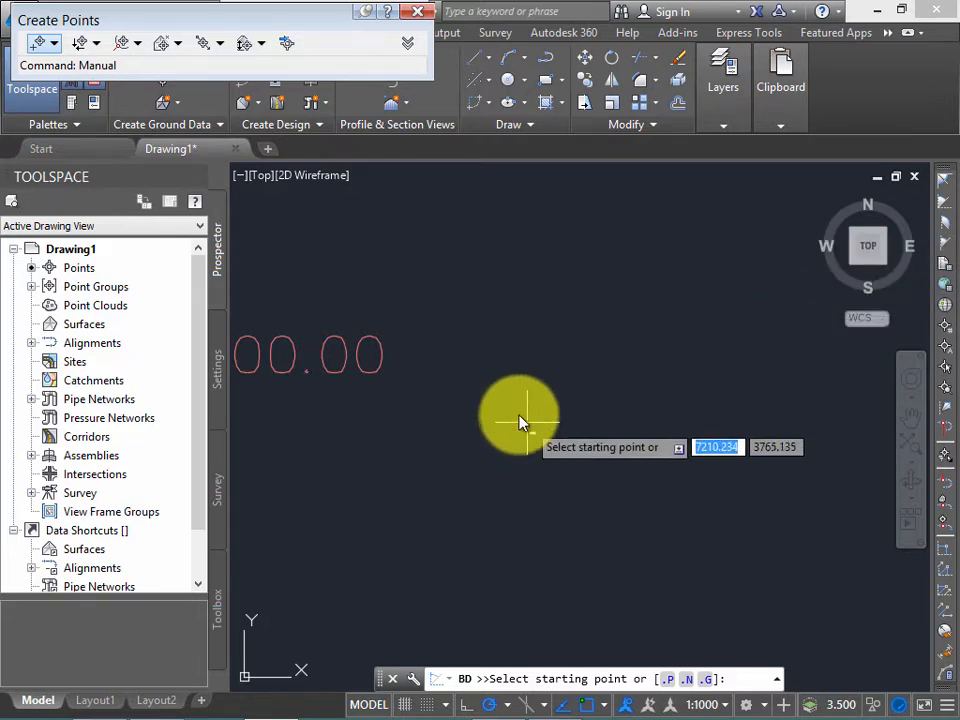
{"action": "middle_click_drag", "start_coordinate": [508, 418], "coordinate": [452, 369]}
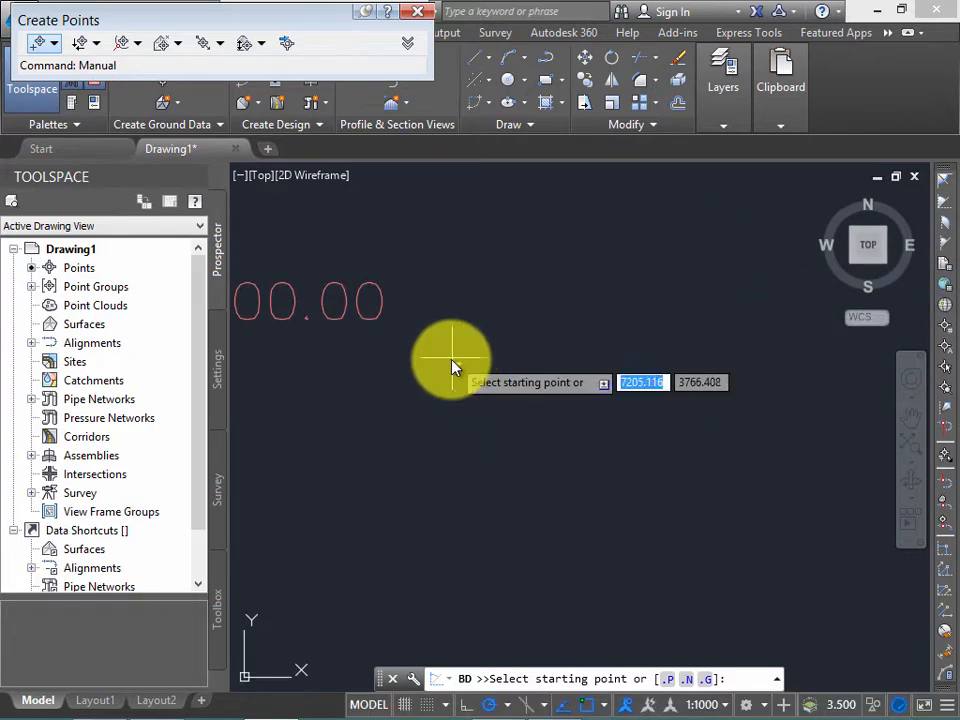
{"action": "middle_click_drag", "start_coordinate": [520, 370], "coordinate": [524, 398]}
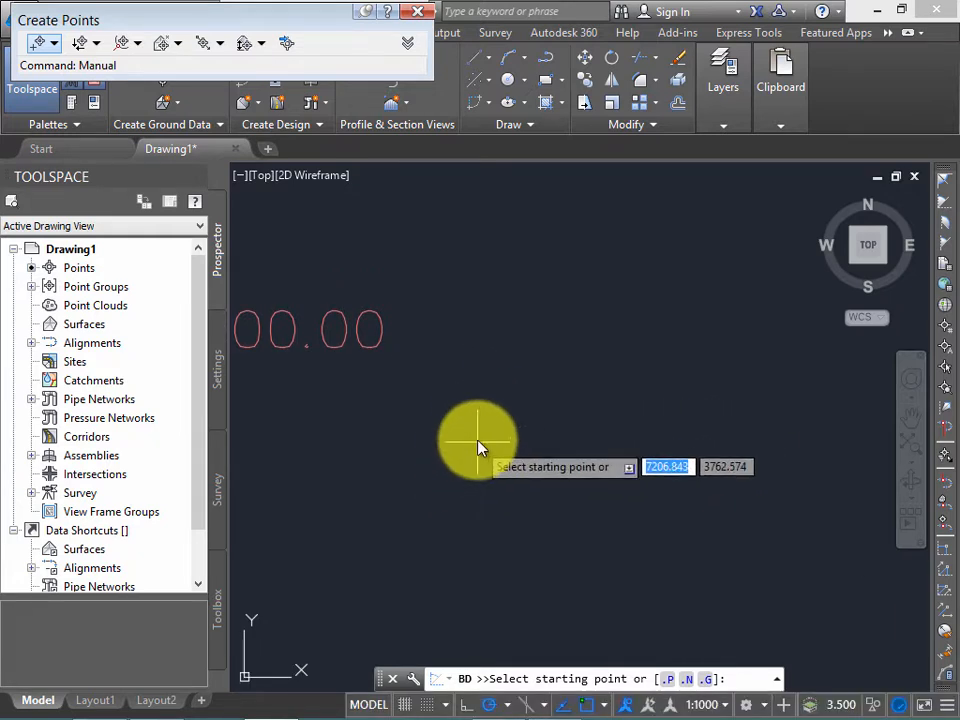
{"action": "left_click", "coordinate": [415, 521]}
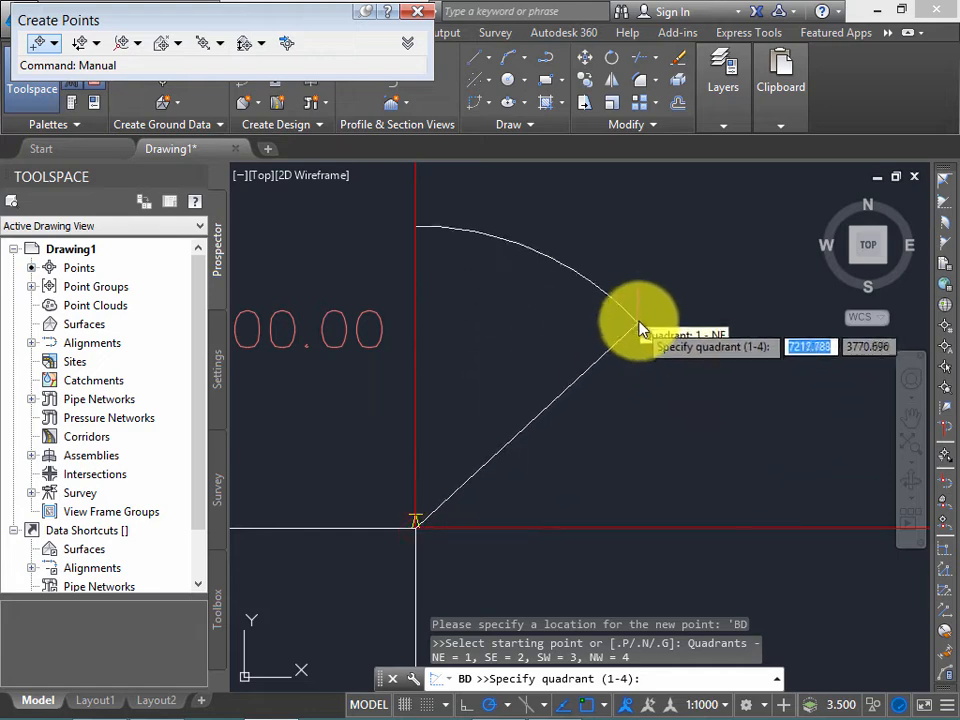
Step: Choose the NE quadrant and set the bearing to 45D
{"action": "mouse_move", "coordinate": [590, 388]}
{"action": "middle_mouse_down"}
{"action": "mouse_move", "coordinate": [620, 352]}
{"action": "mouse_move", "coordinate": [669, 247]}
{"action": "middle_mouse_up"}
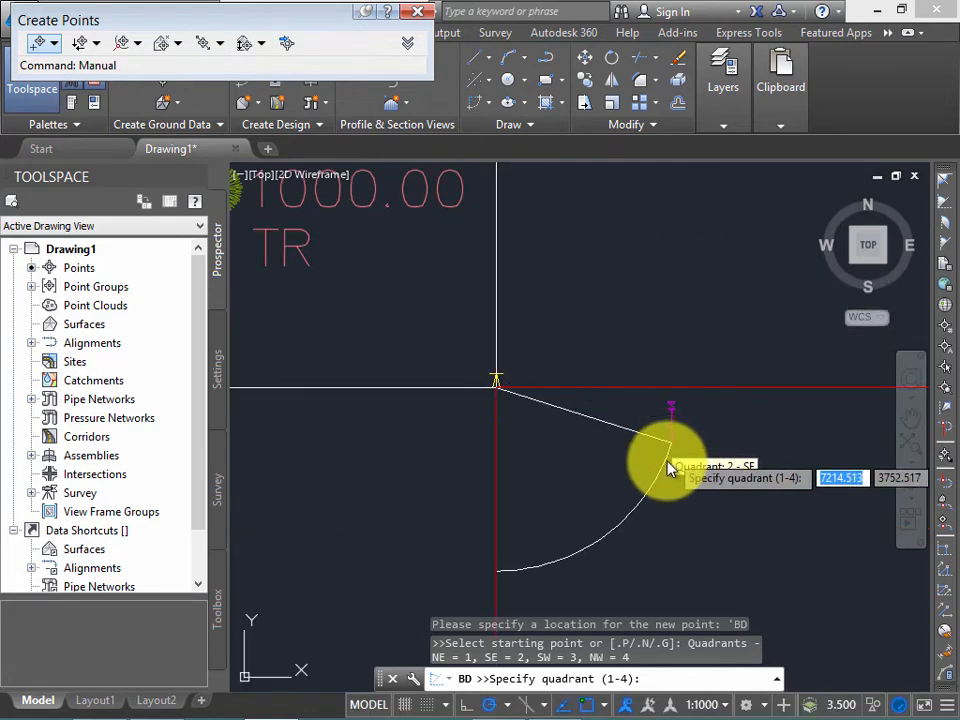
{"action": "middle_click_drag", "start_coordinate": [367, 280], "coordinate": [391, 305]}
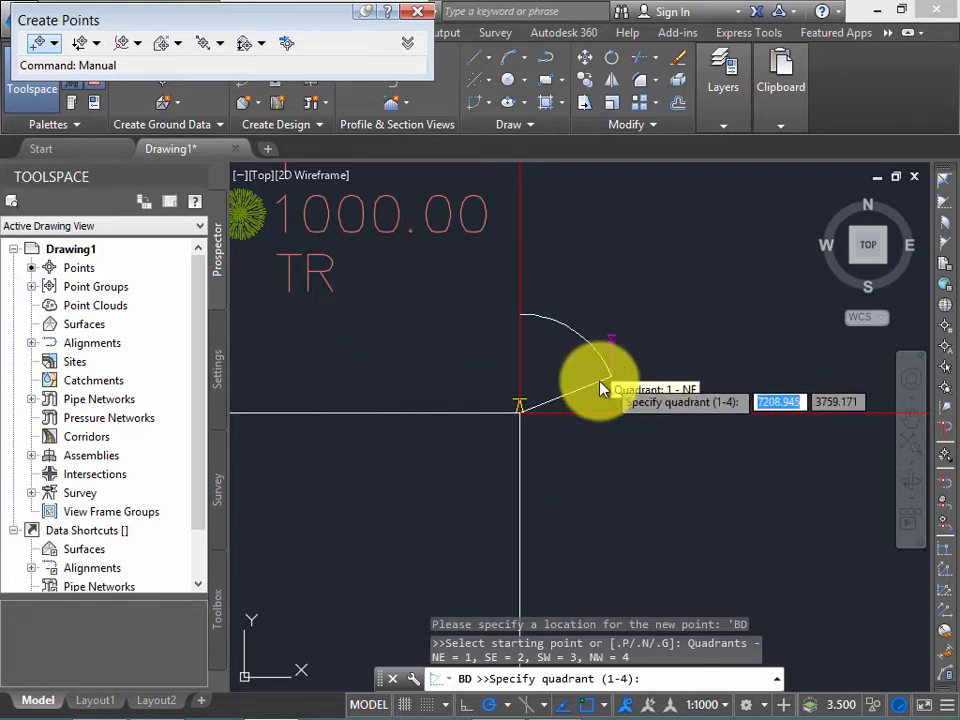
{"action": "scroll", "coordinate": [604, 386], "scroll_direction": "up", "scroll_amount": 2}
{"action": "middle_click_drag", "start_coordinate": [601, 350], "coordinate": [621, 350]}
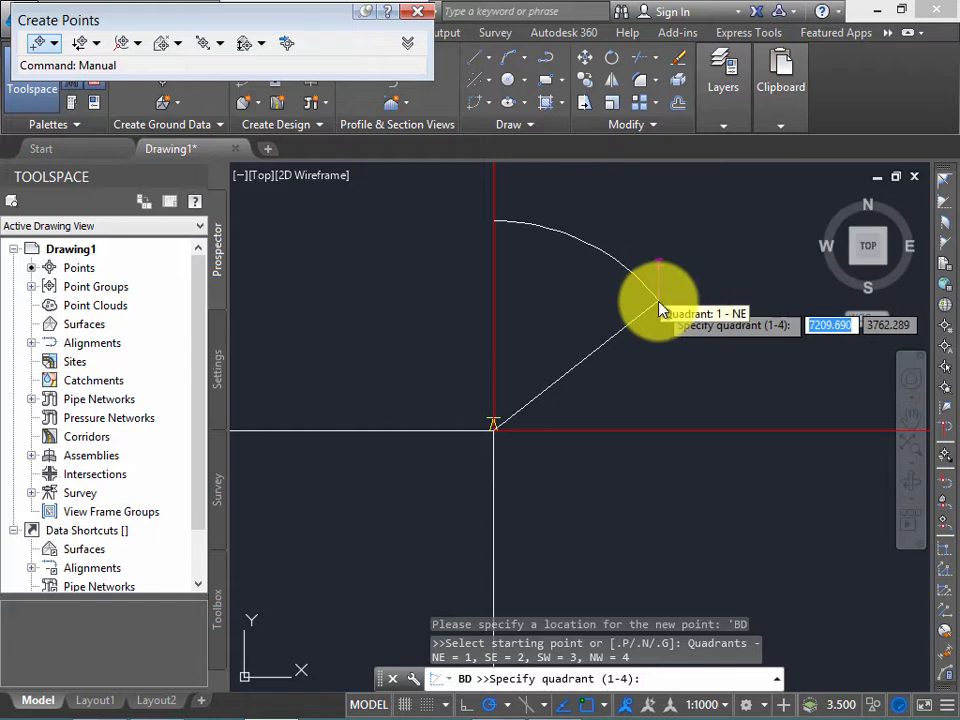
{"action": "middle_click_drag", "start_coordinate": [656, 538], "coordinate": [668, 529]}
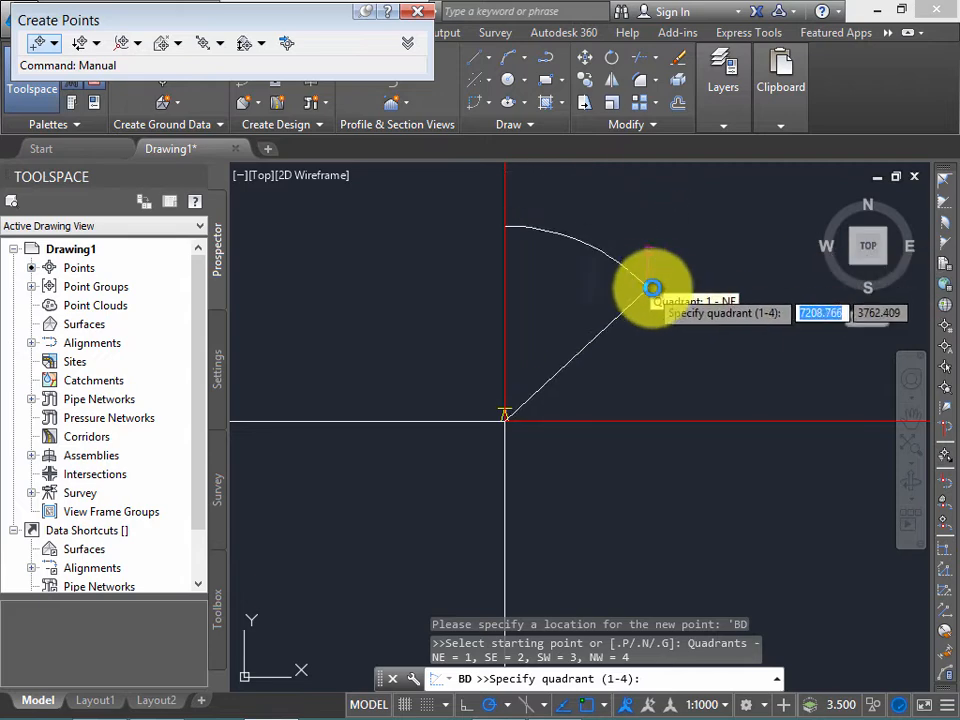
{"action": "left_click", "coordinate": [658, 288]}
{"action": "left_click", "coordinate": [607, 352]}
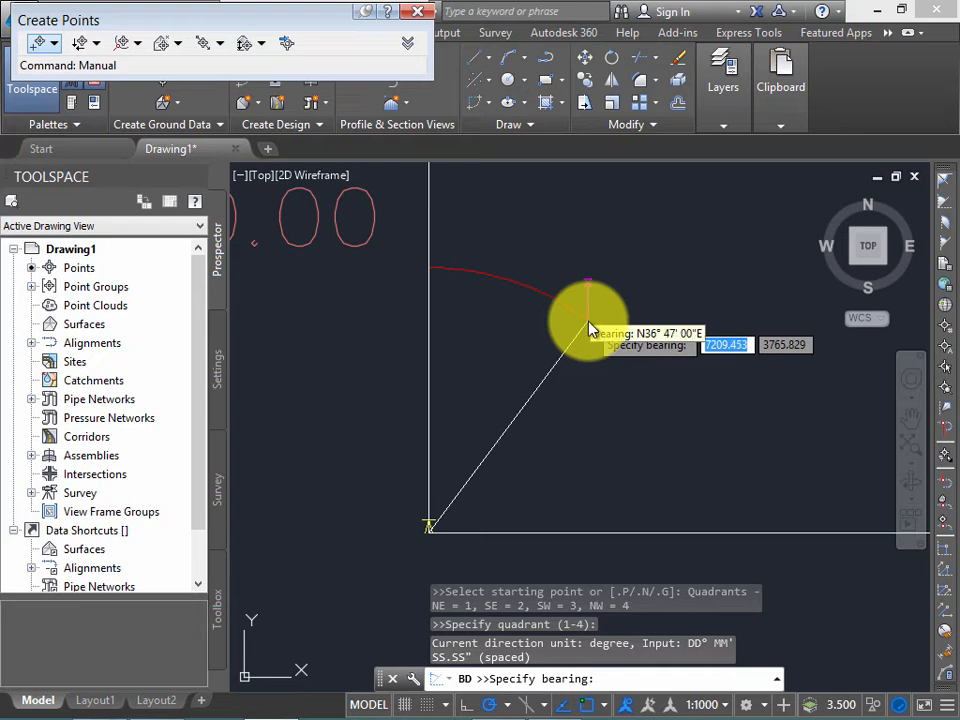
{"action": "type", "text": "45D"}
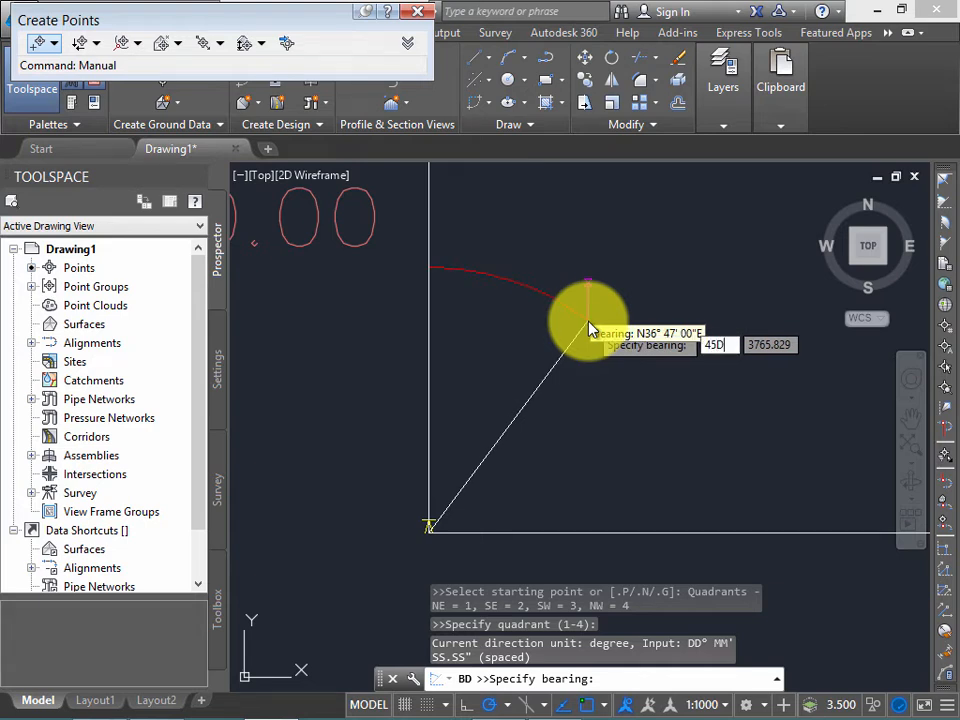
{"action": "key", "text": "Return"}
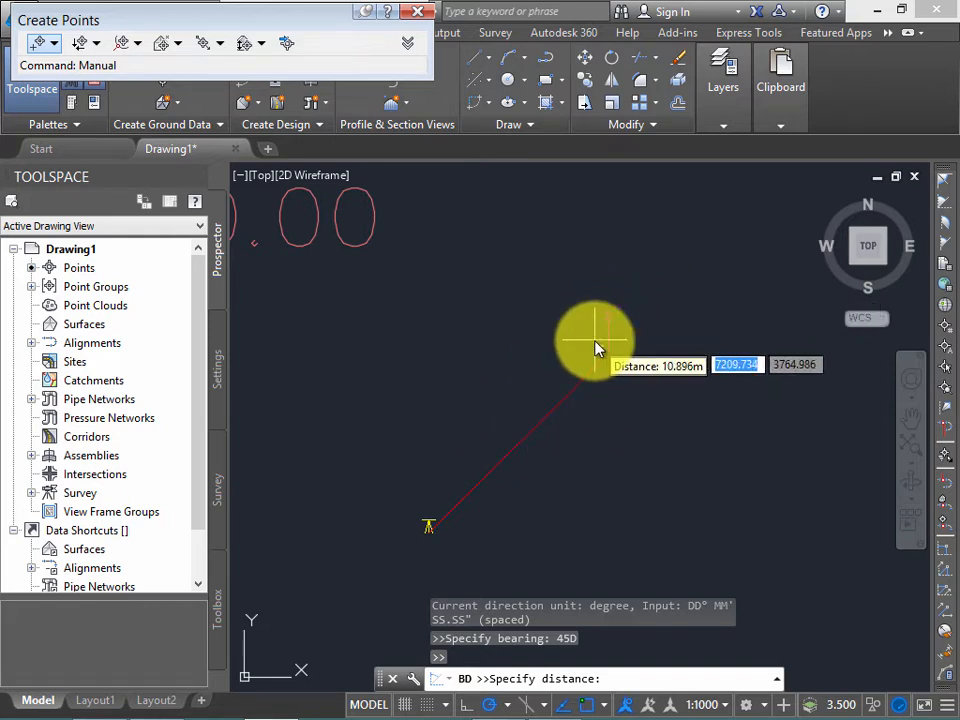
Step: Place the point by entering its distance along the bearing, with description TR and elevation 1000
{"action": "type", "text": "11"}
{"action": "key", "text": "Return"}
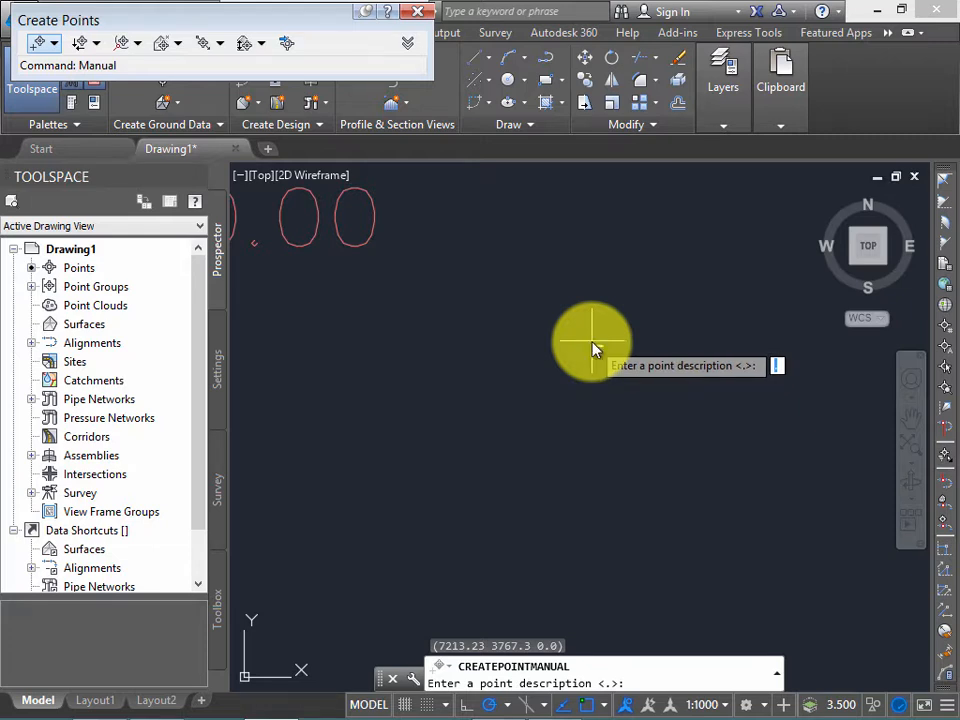
{"action": "type", "text": "TR"}
{"action": "key", "text": "Return"}
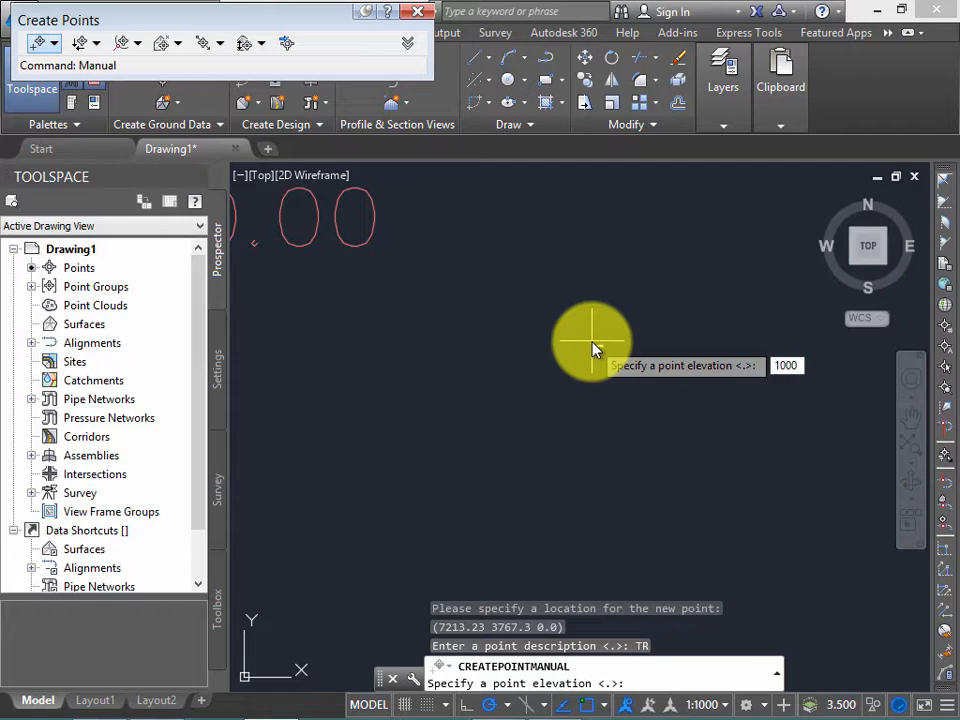
{"action": "key", "text": "Return"}
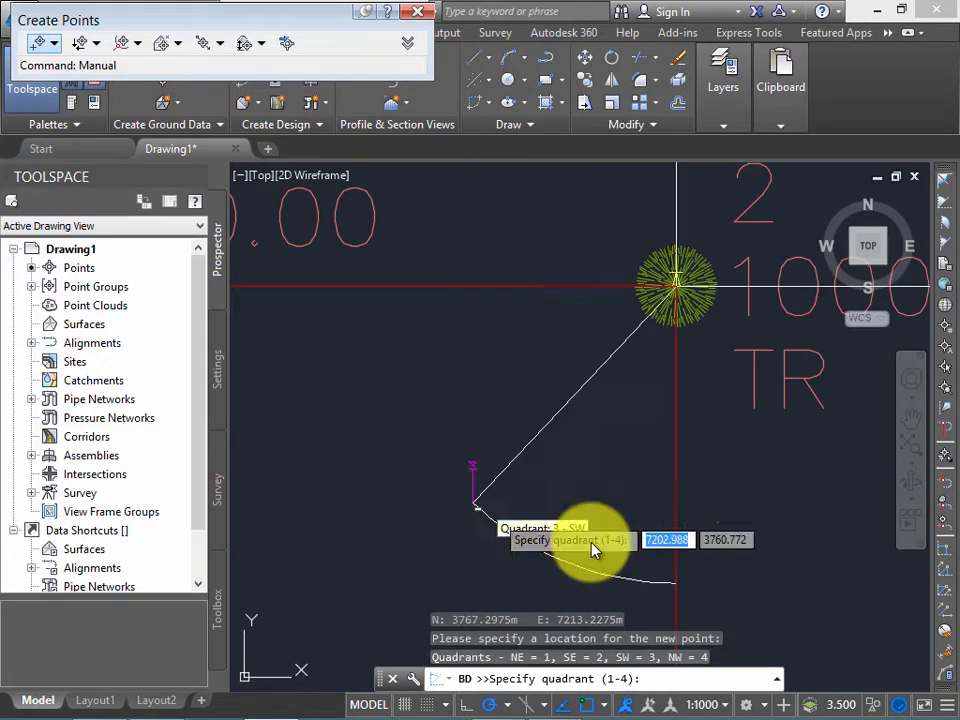
Step: Cancel the next bearing point and close the Create Points toolbar
{"action": "middle_click_drag", "start_coordinate": [681, 457], "coordinate": [400, 603]}
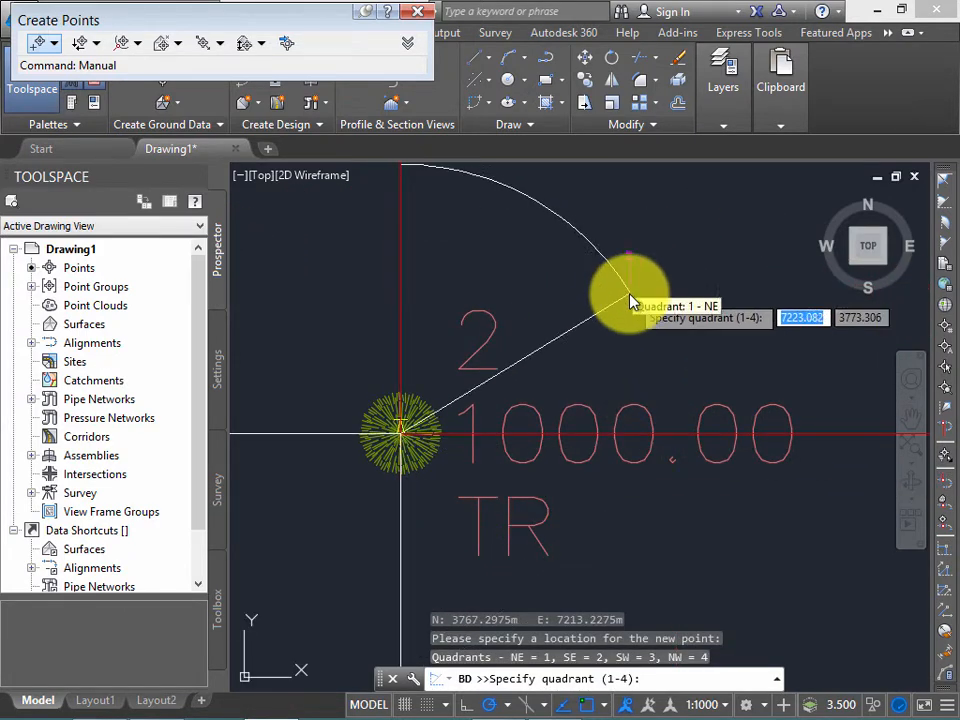
{"action": "scroll", "coordinate": [632, 300], "scroll_direction": "down", "scroll_amount": 2}
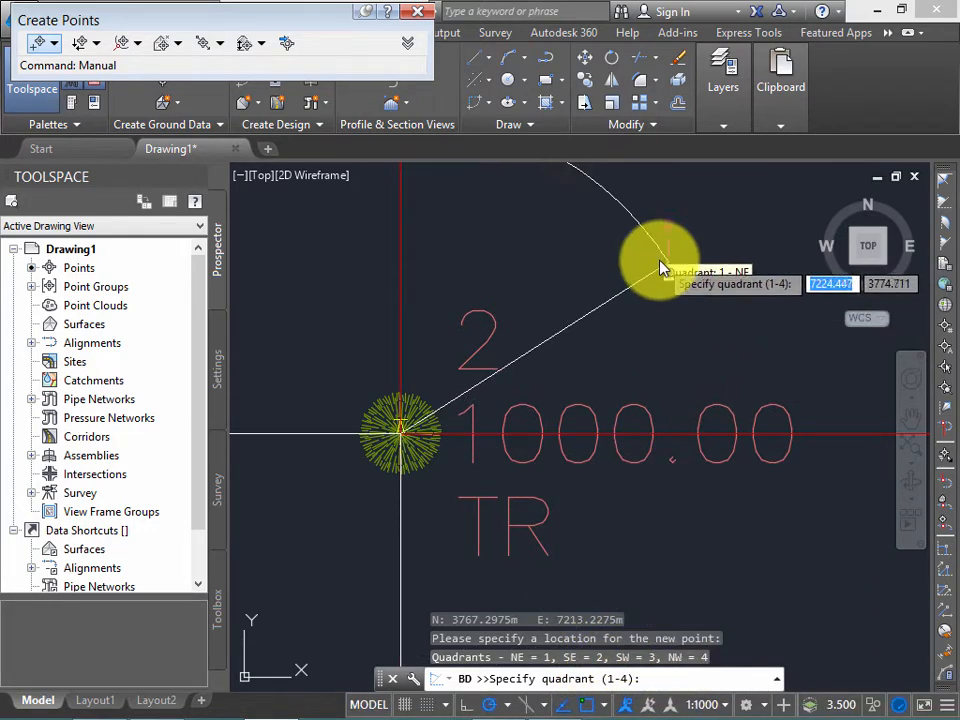
{"action": "middle_click_drag", "start_coordinate": [675, 247], "coordinate": [655, 321]}
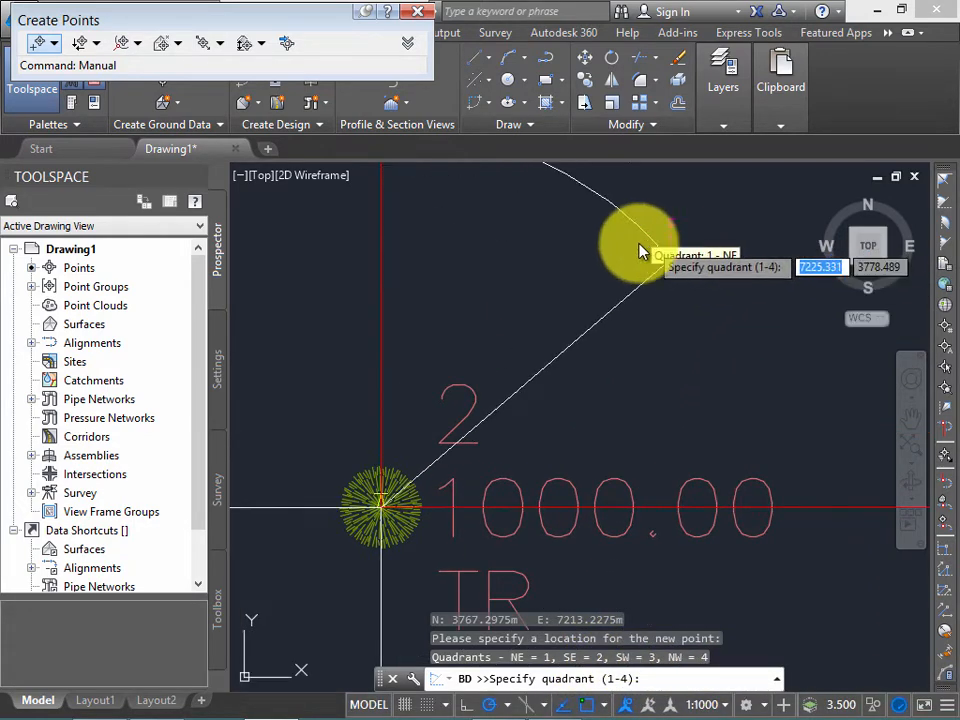
{"action": "left_click", "coordinate": [630, 296]}
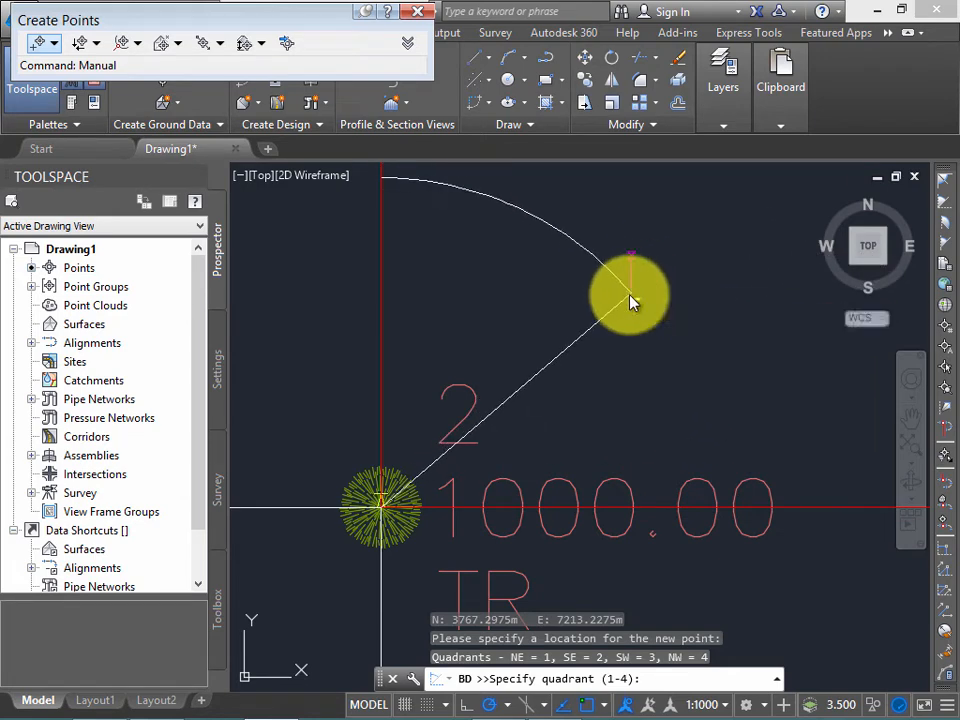
{"action": "key", "text": "Escape"}
{"action": "left_click", "coordinate": [417, 11]}
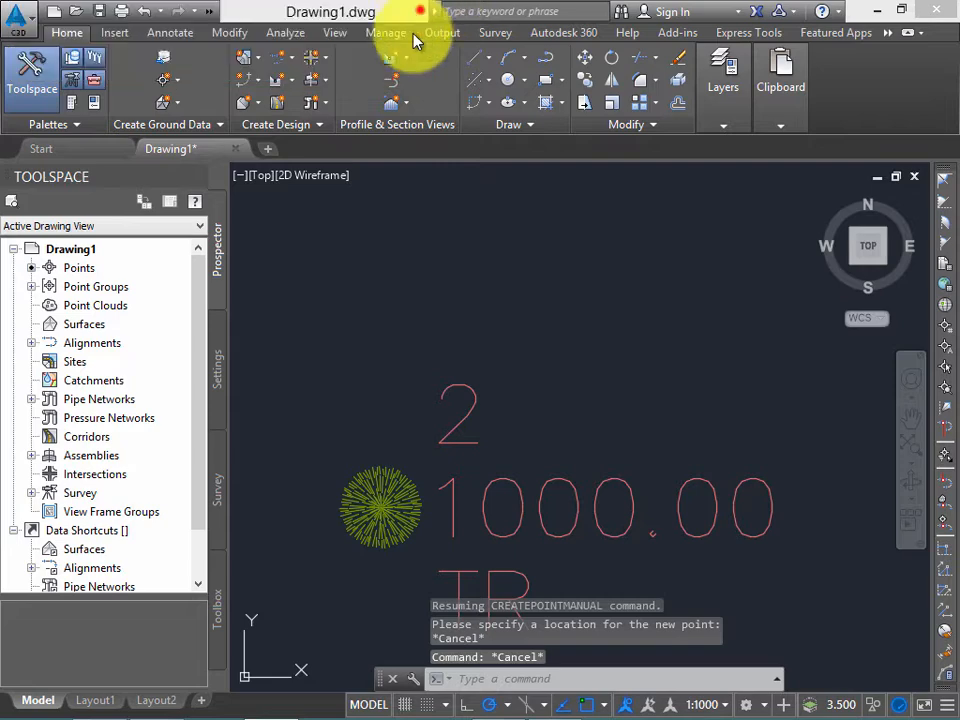
{"action": "scroll", "coordinate": [476, 289], "scroll_direction": "down", "scroll_amount": 4}
{"action": "left_click", "coordinate": [172, 76]}
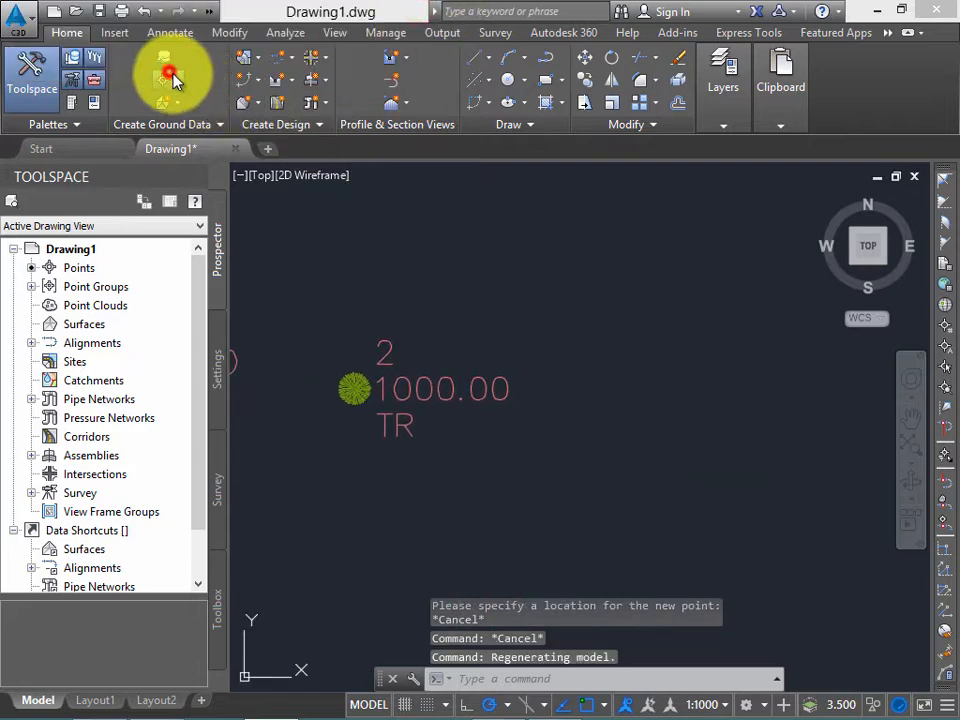
{"action": "mouse_move", "coordinate": [349, 133]}
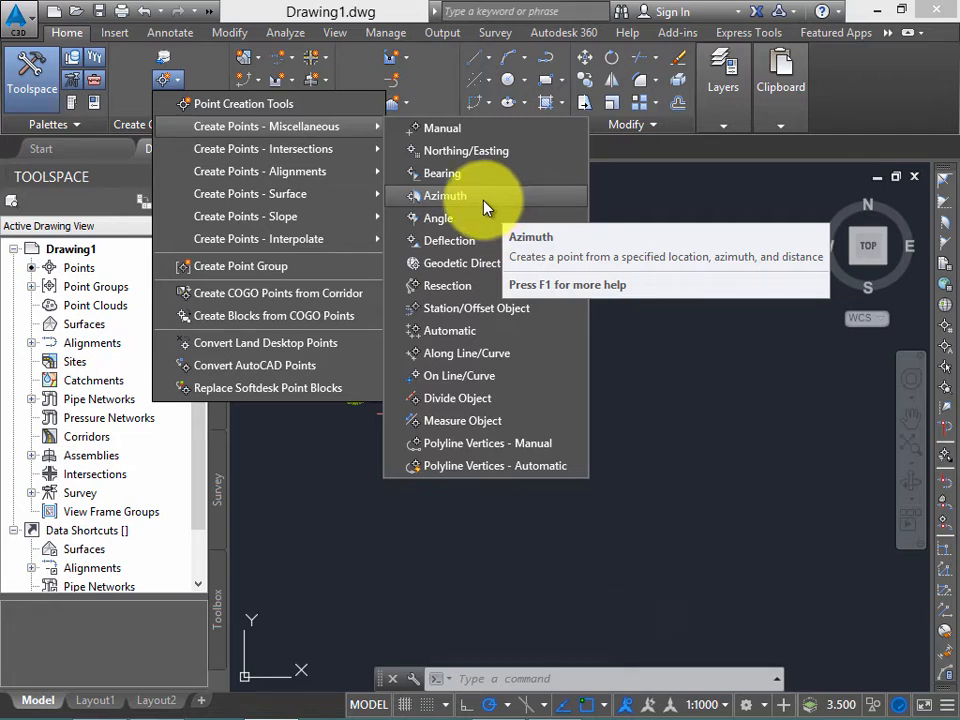
{"action": "left_click", "coordinate": [585, 226]}
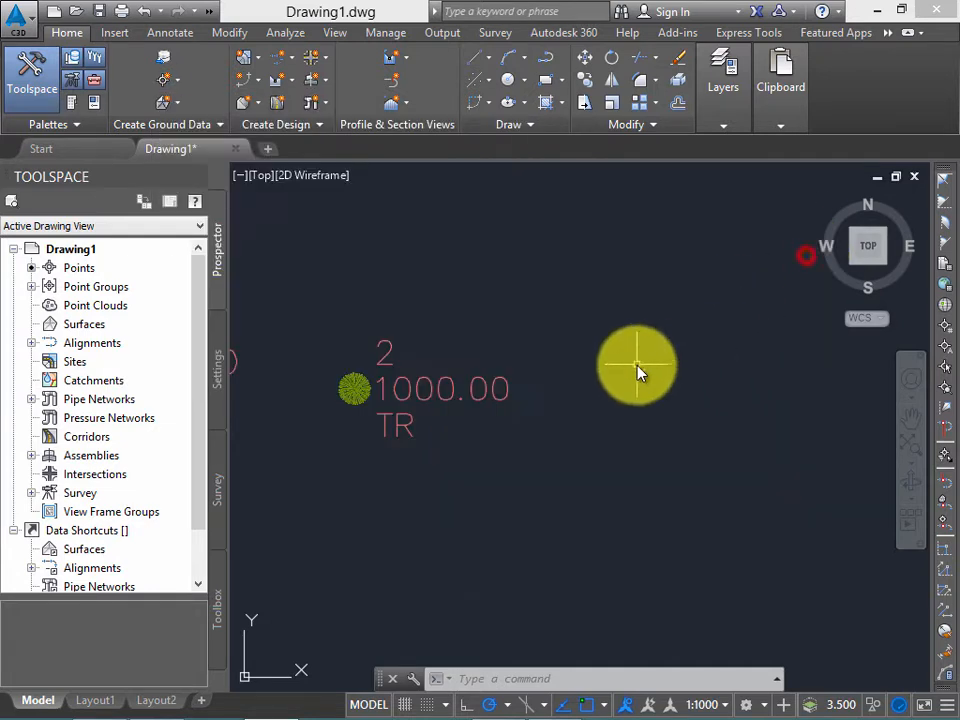
{"action": "middle_click_drag", "start_coordinate": [678, 338], "coordinate": [562, 388]}
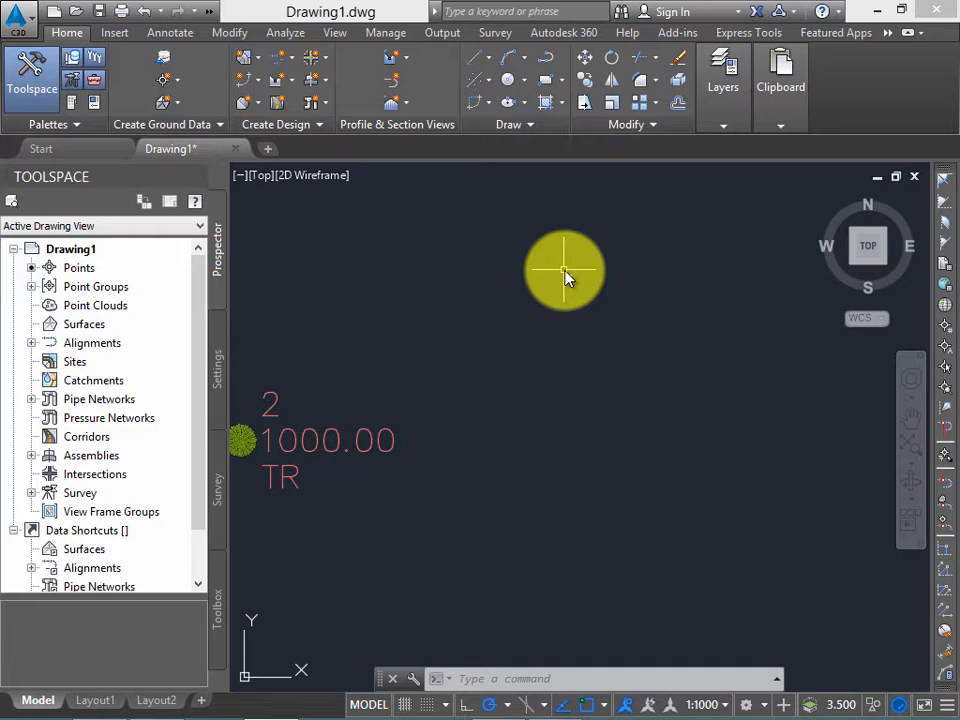
{"action": "left_click", "coordinate": [176, 82]}
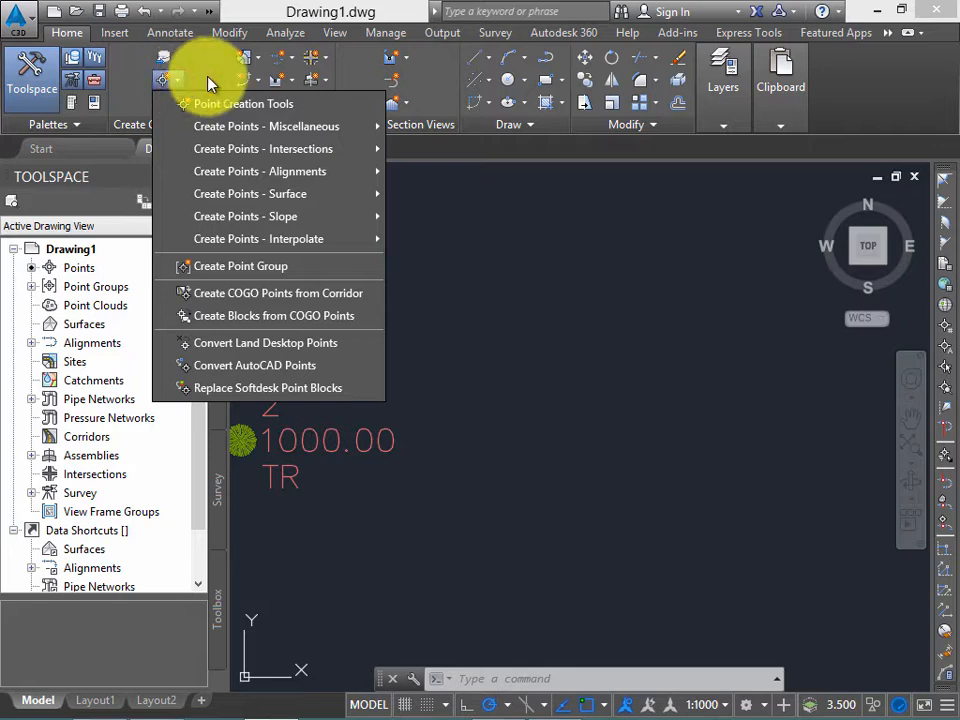
{"action": "mouse_move", "coordinate": [316, 166]}
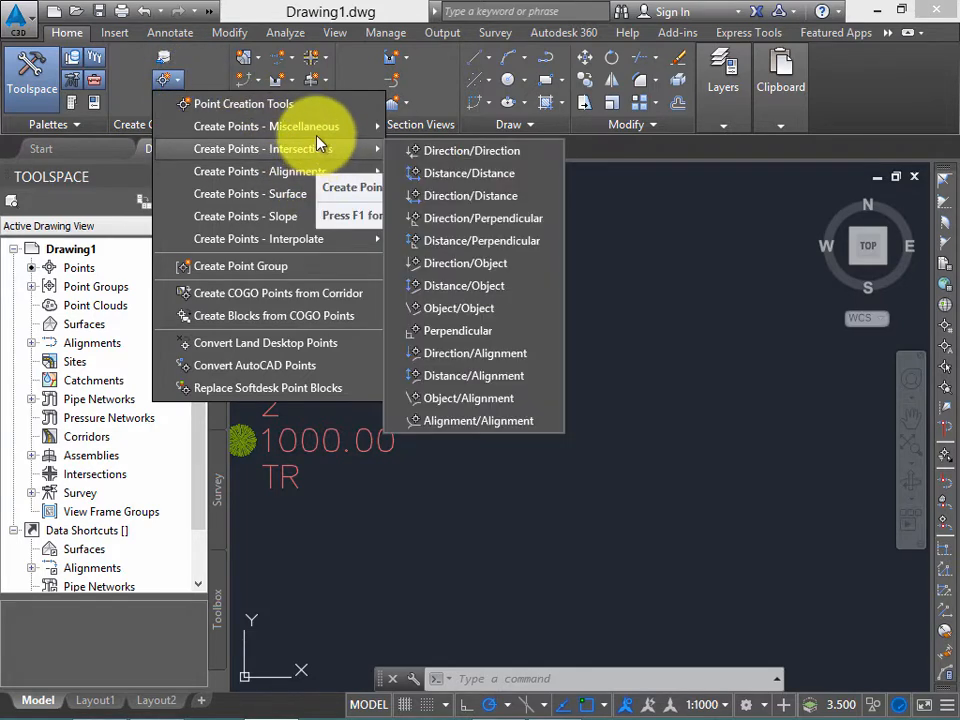
{"action": "mouse_move", "coordinate": [321, 126]}
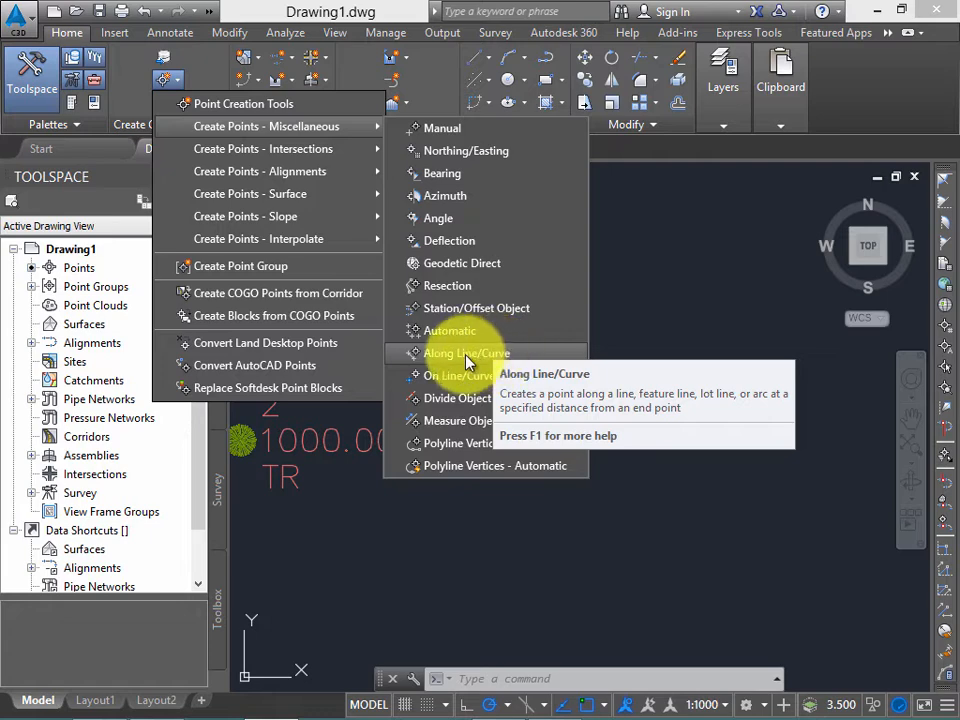
{"action": "left_click", "coordinate": [520, 355]}
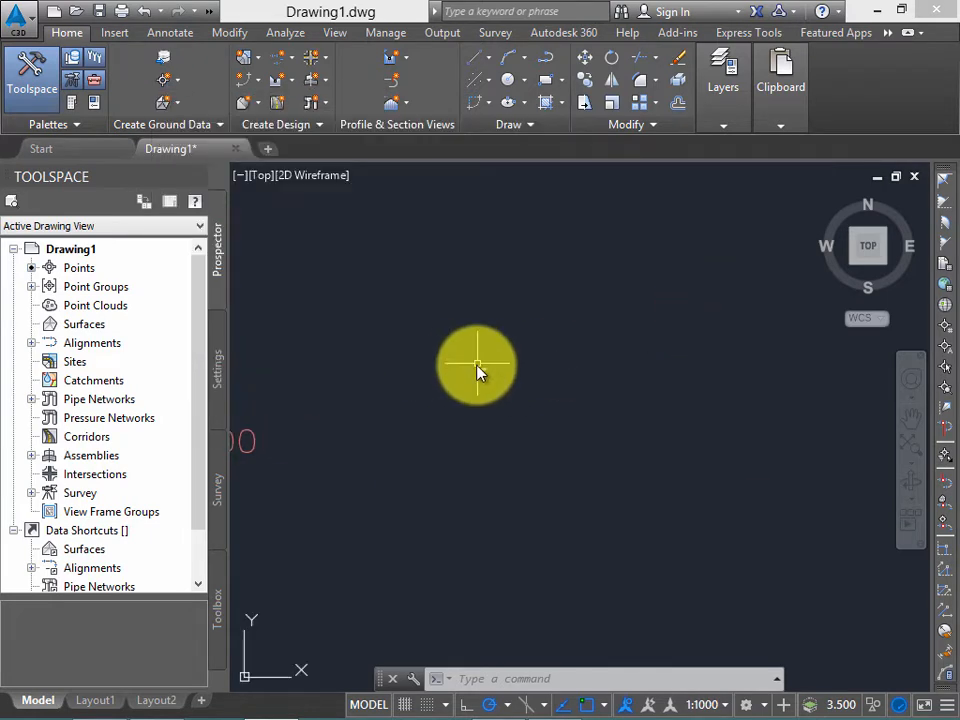
{"action": "type", "text": "LINE"}
{"action": "key", "text": "Escape"}
Step: Draw a single-segment polyline rising diagonally to the upper right in the empty space to the right of point 2's label
{"action": "type", "text": "PLINE"}
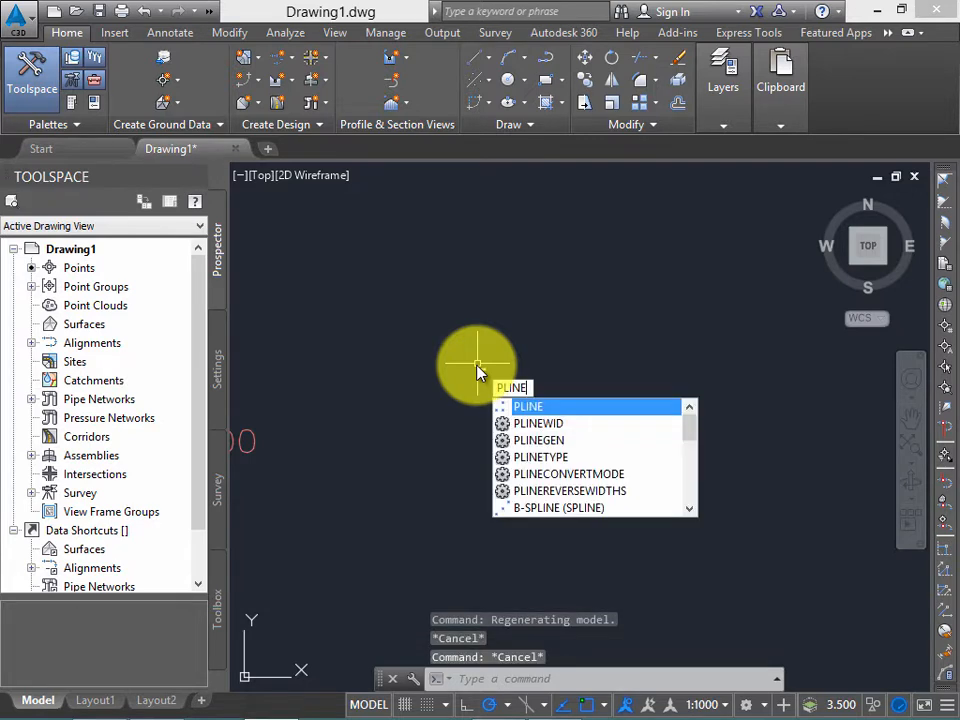
{"action": "key", "text": "Return"}
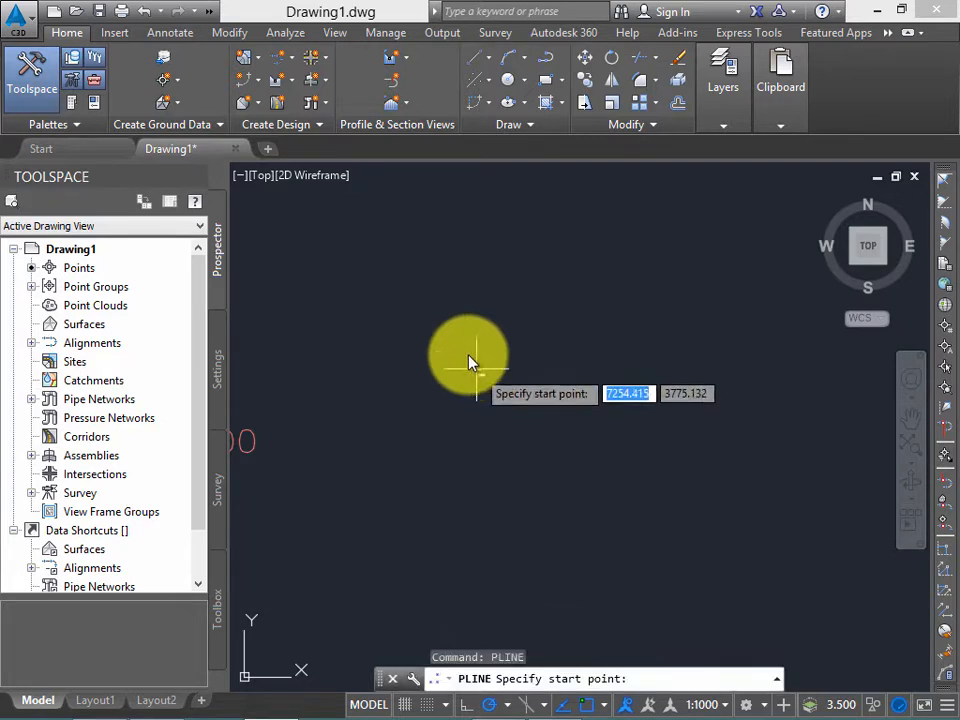
{"action": "left_click", "coordinate": [394, 481]}
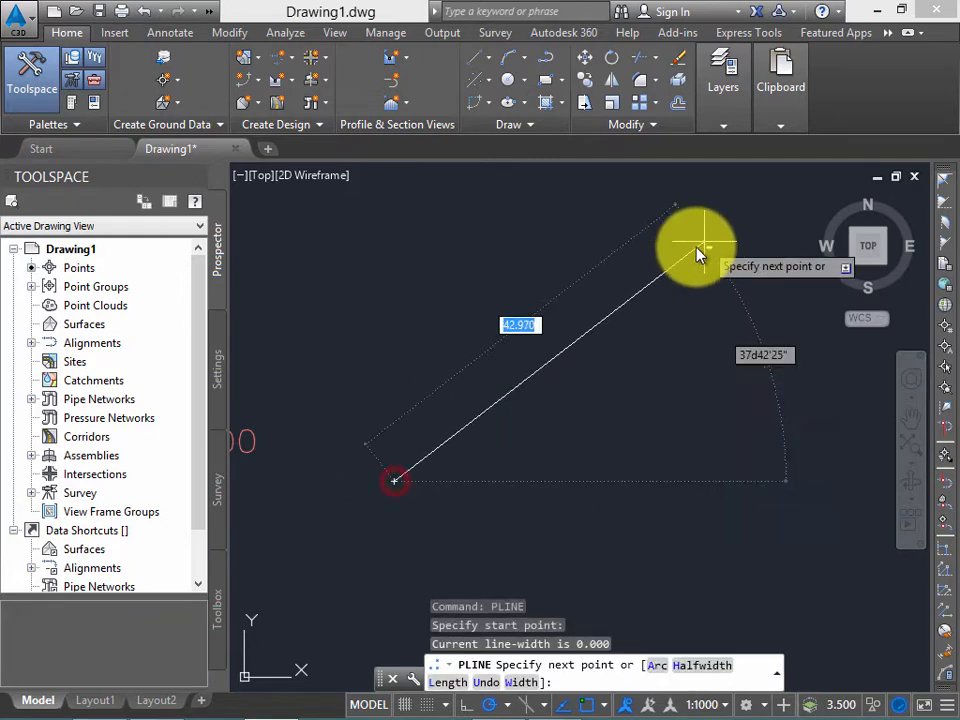
{"action": "left_click", "coordinate": [670, 278]}
{"action": "key", "text": "Return"}
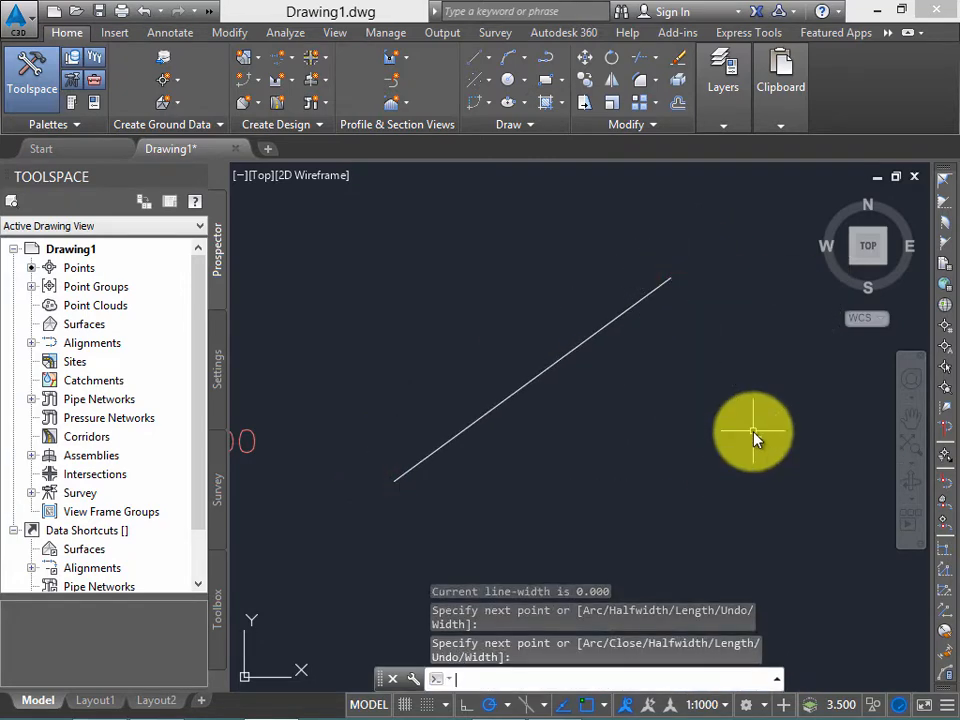
Step: Create a point along the polyline at distance 10 from its lower-left end, with description TR and elevation 10
{"action": "scroll", "coordinate": [645, 420], "scroll_direction": "down", "scroll_amount": 2}
{"action": "mouse_move", "coordinate": [648, 419]}
{"action": "middle_mouse_down"}
{"action": "mouse_move", "coordinate": [535, 422]}
{"action": "mouse_move", "coordinate": [628, 404]}
{"action": "middle_mouse_up"}
{"action": "scroll", "coordinate": [524, 418], "scroll_direction": "up", "scroll_amount": 2}
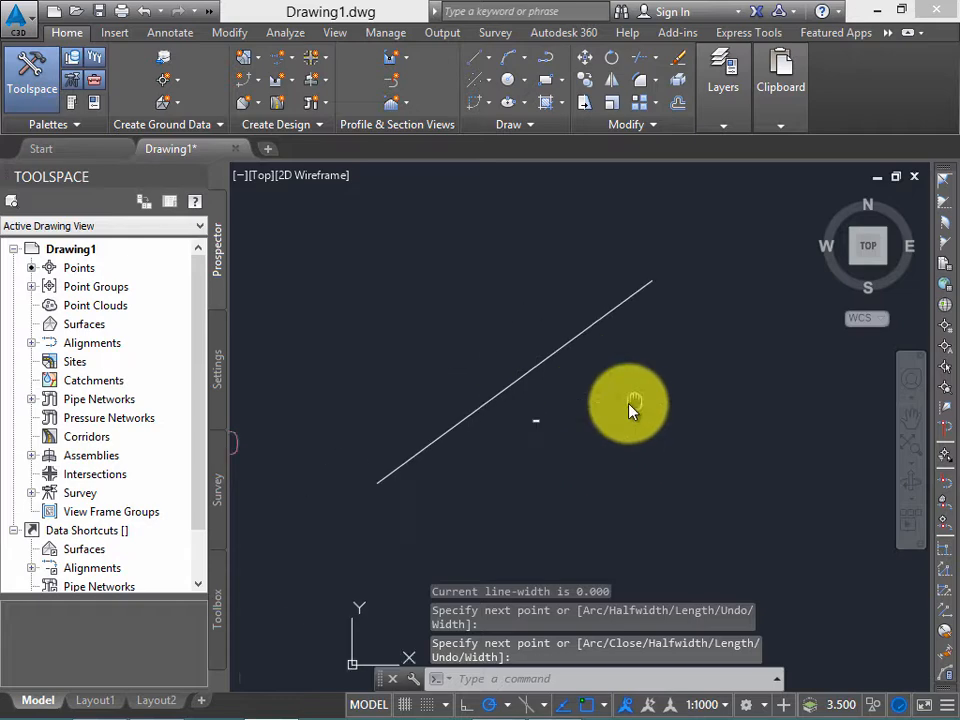
{"action": "left_click", "coordinate": [166, 80]}
{"action": "mouse_move", "coordinate": [185, 124]}
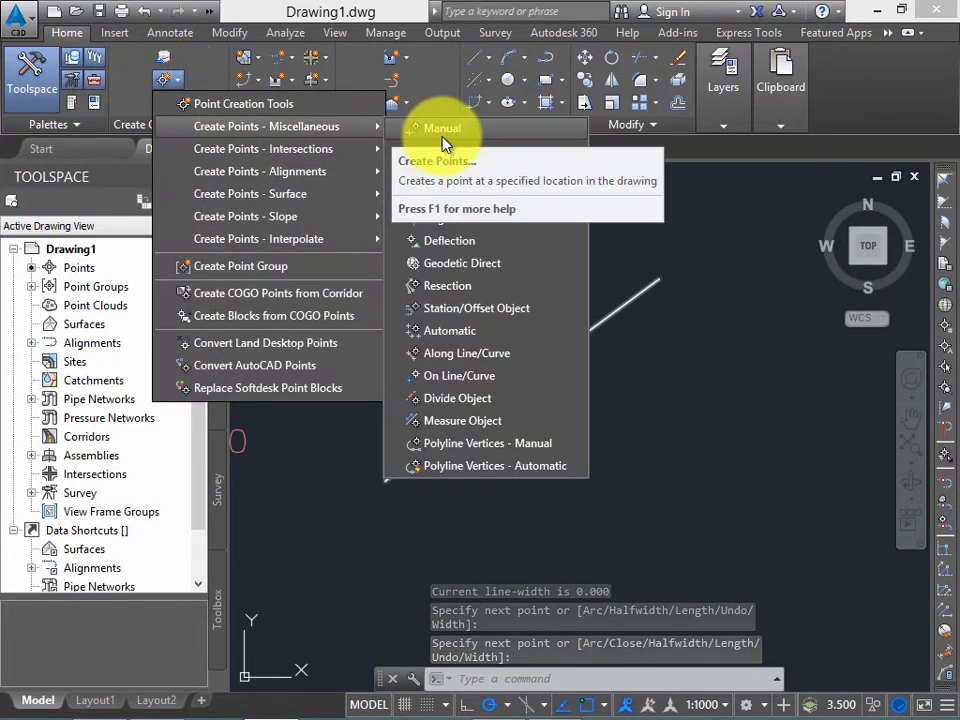
{"action": "left_click", "coordinate": [508, 358]}
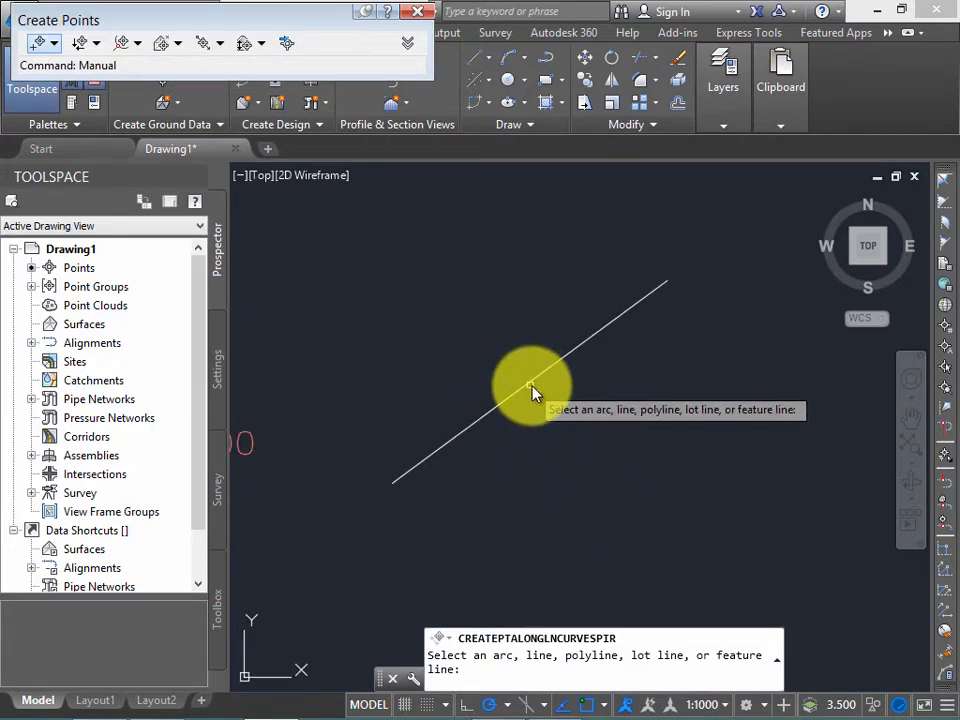
{"action": "left_click", "coordinate": [526, 388]}
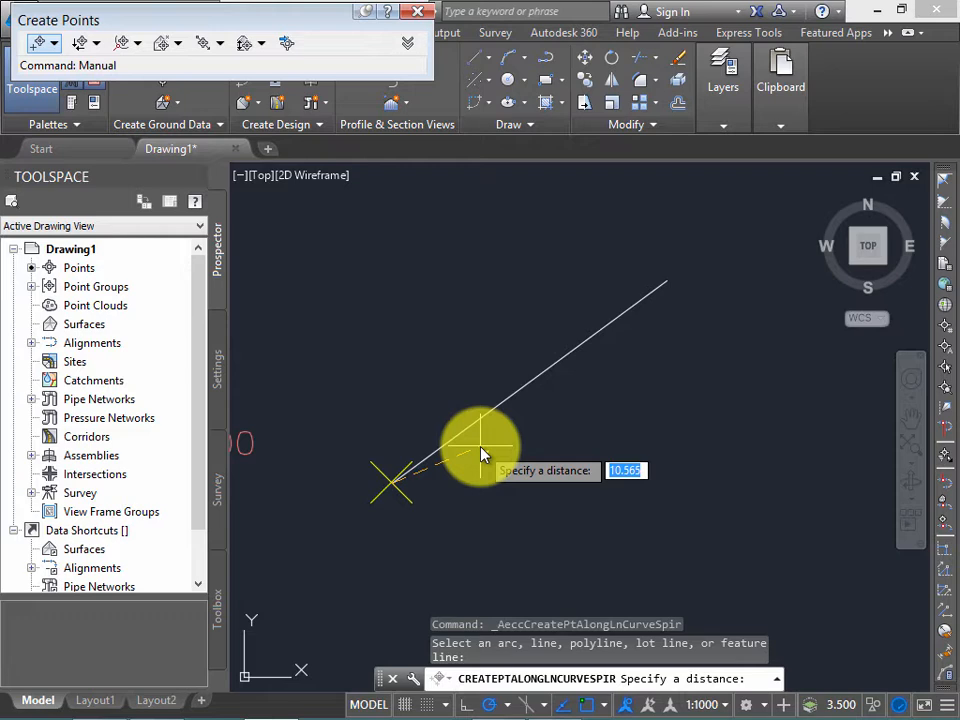
{"action": "type", "text": "10"}
{"action": "key", "text": "Return"}
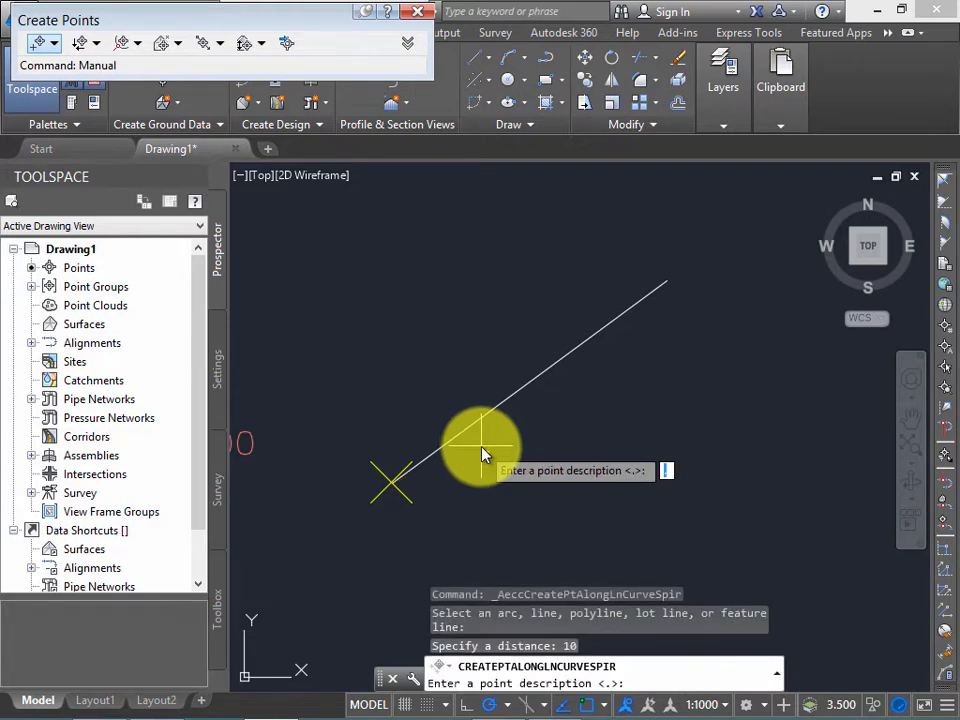
{"action": "key", "text": "Return"}
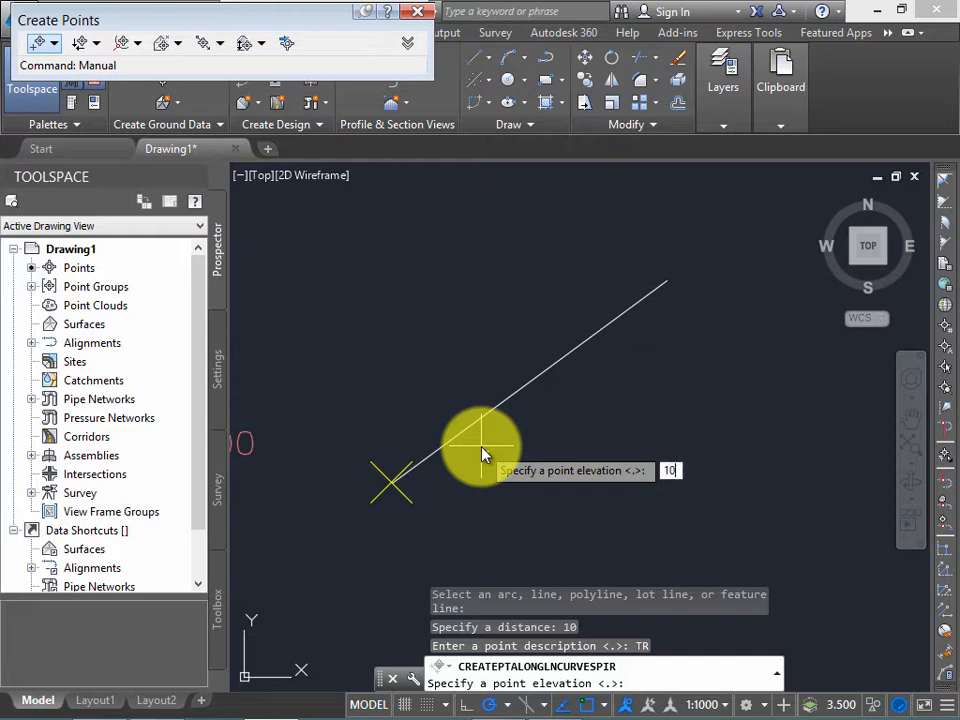
{"action": "key", "text": "Return"}
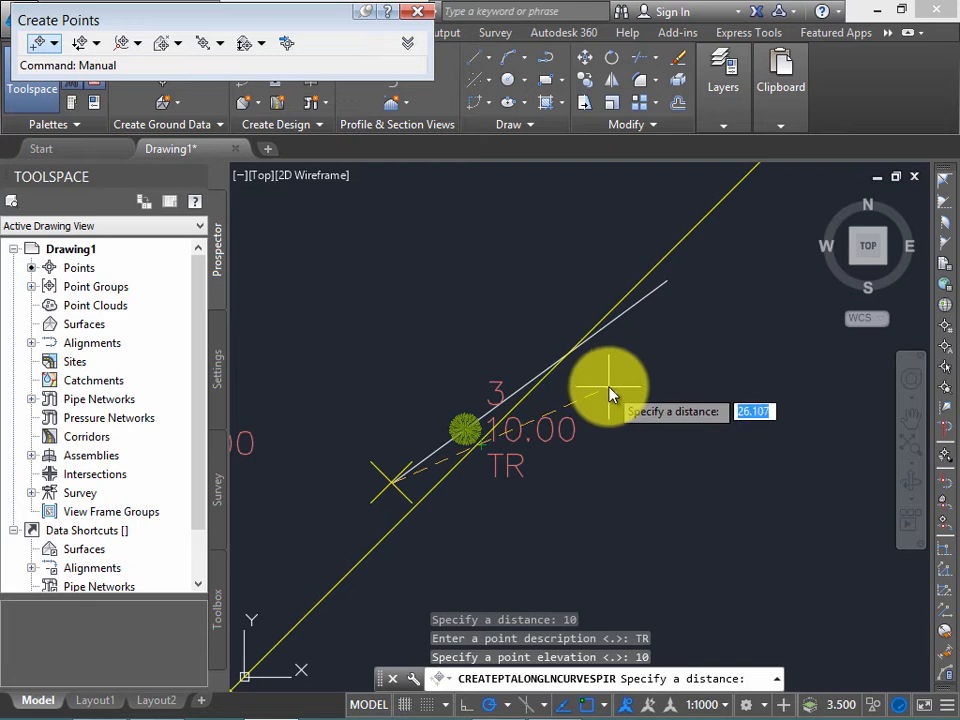
Step: Create another point along the same polyline at distance 20, with description TR and elevation 10, and close the Create Points toolbar
{"action": "type", "text": "20"}
{"action": "key", "text": "Return"}
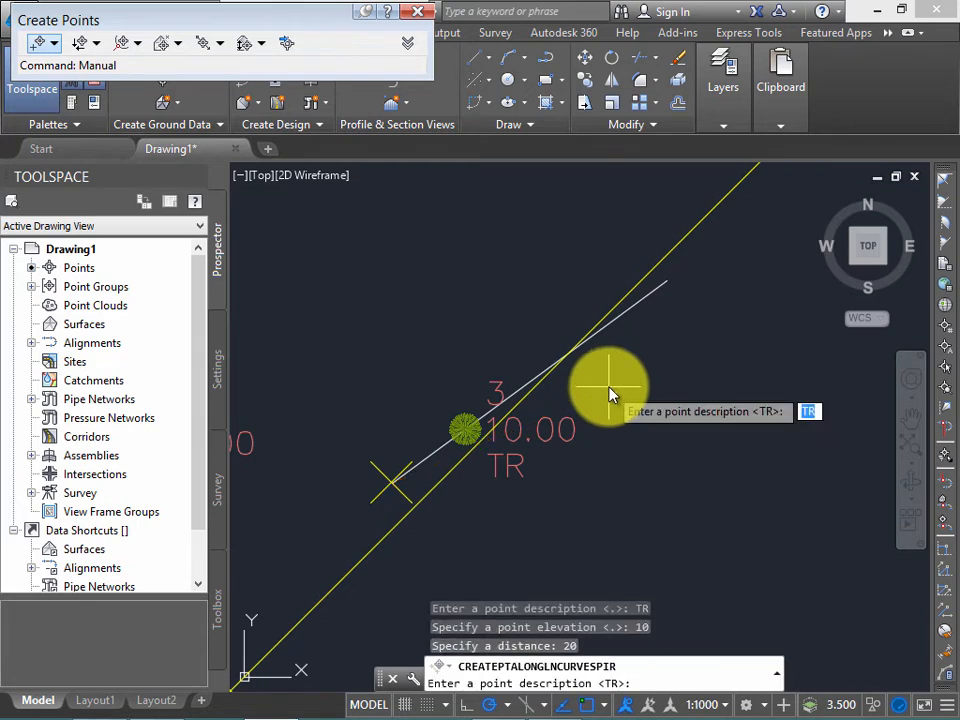
{"action": "key", "text": "Return"}
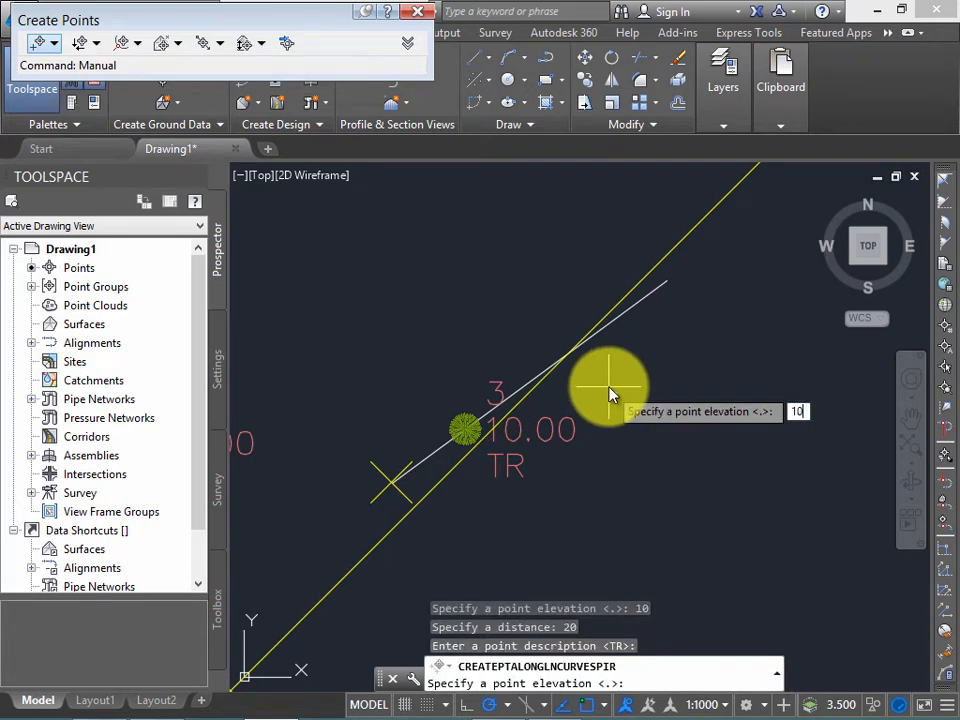
{"action": "type", "text": "10"}
{"action": "key", "text": "Return"}
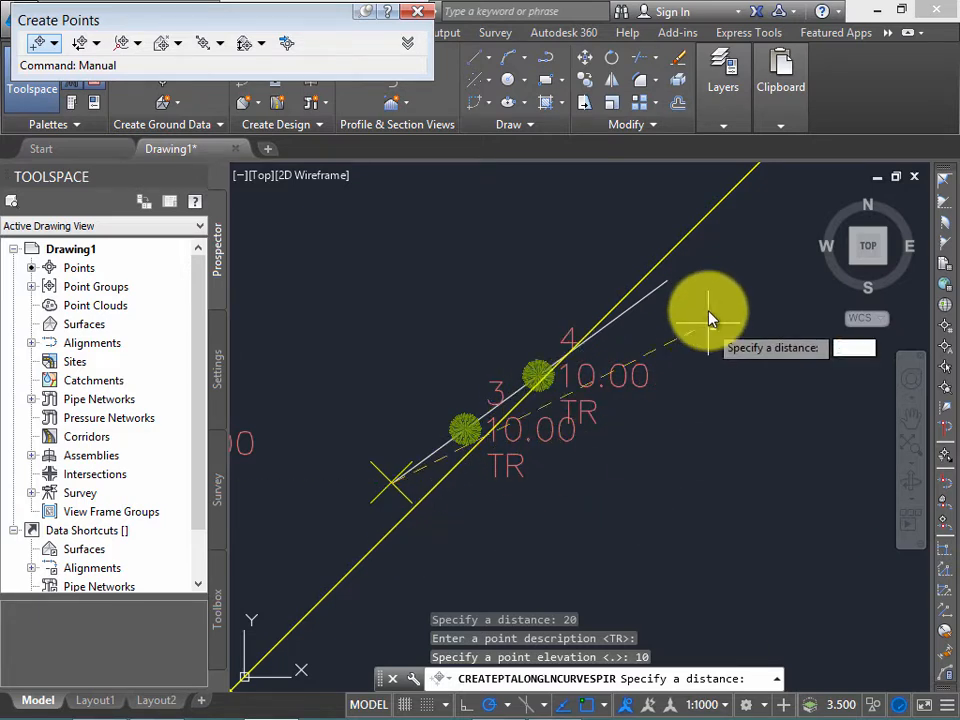
{"action": "key", "text": "Return"}
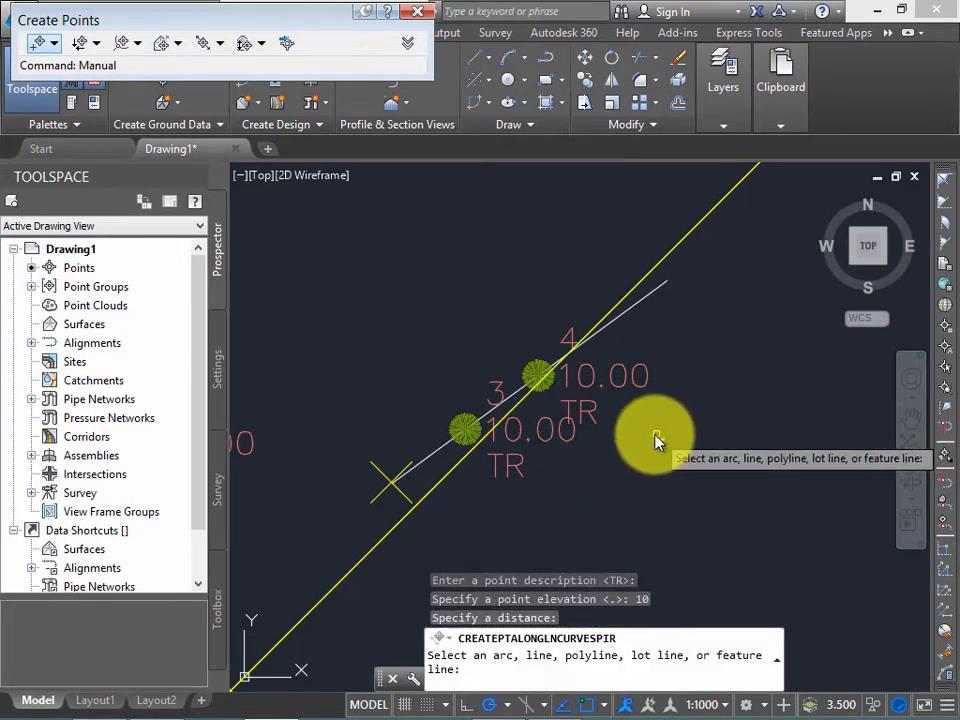
{"action": "key", "text": "Escape"}
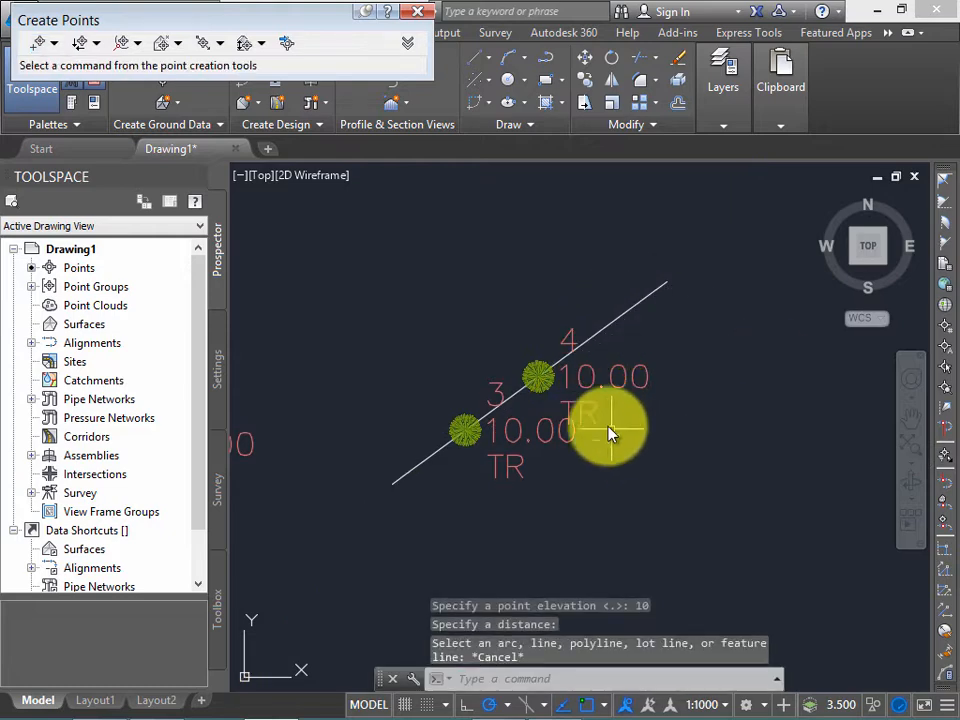
{"action": "left_click", "coordinate": [417, 11]}
Step: Examine the On Line/Curve, Divide Object and Measure Object point creation methods and the polyline they could apply to
{"action": "left_click", "coordinate": [168, 80]}
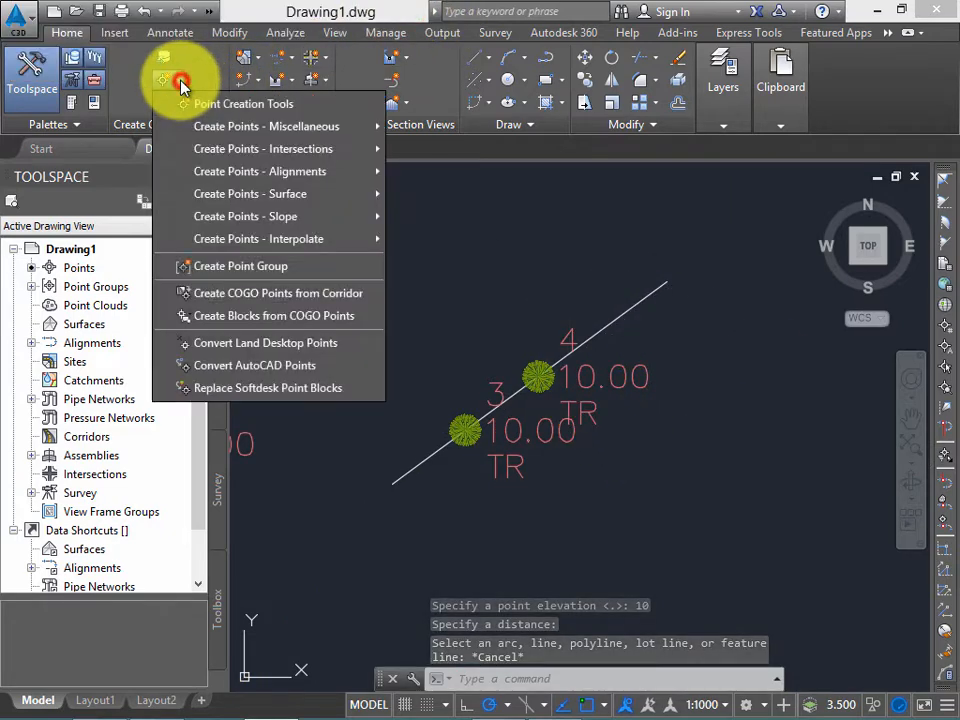
{"action": "mouse_move", "coordinate": [245, 130]}
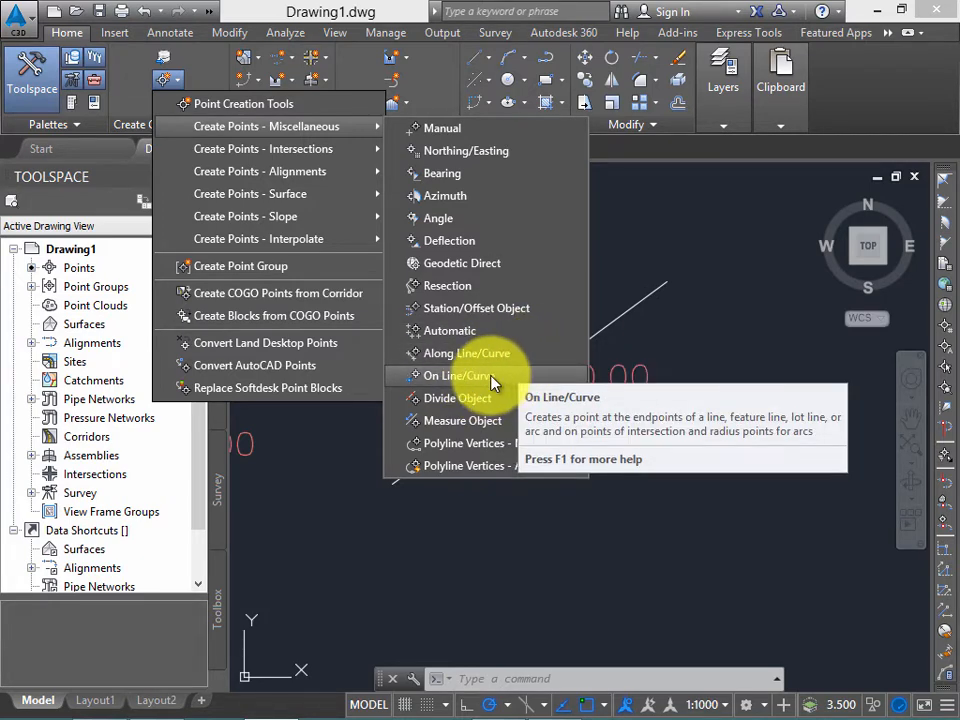
{"action": "left_click", "coordinate": [497, 383]}
{"action": "scroll", "coordinate": [600, 250], "scroll_direction": "down", "scroll_amount": 2}
{"action": "middle_click_drag", "start_coordinate": [589, 253], "coordinate": [492, 336]}
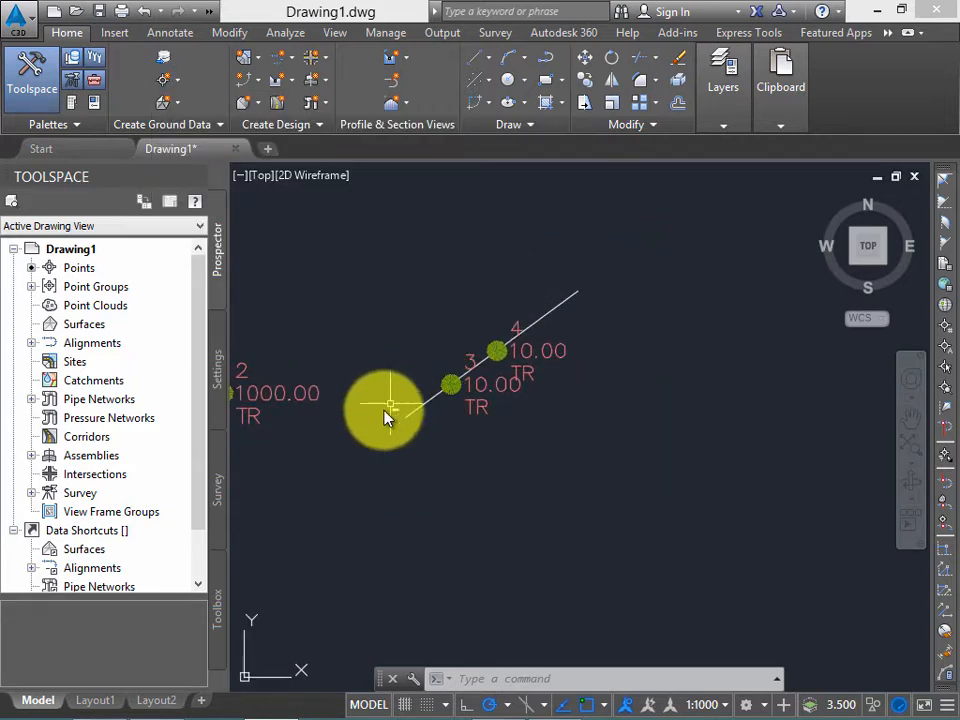
{"action": "mouse_move", "coordinate": [589, 291]}
{"action": "middle_mouse_down"}
{"action": "mouse_move", "coordinate": [598, 287]}
{"action": "mouse_move", "coordinate": [546, 292]}
{"action": "middle_mouse_up"}
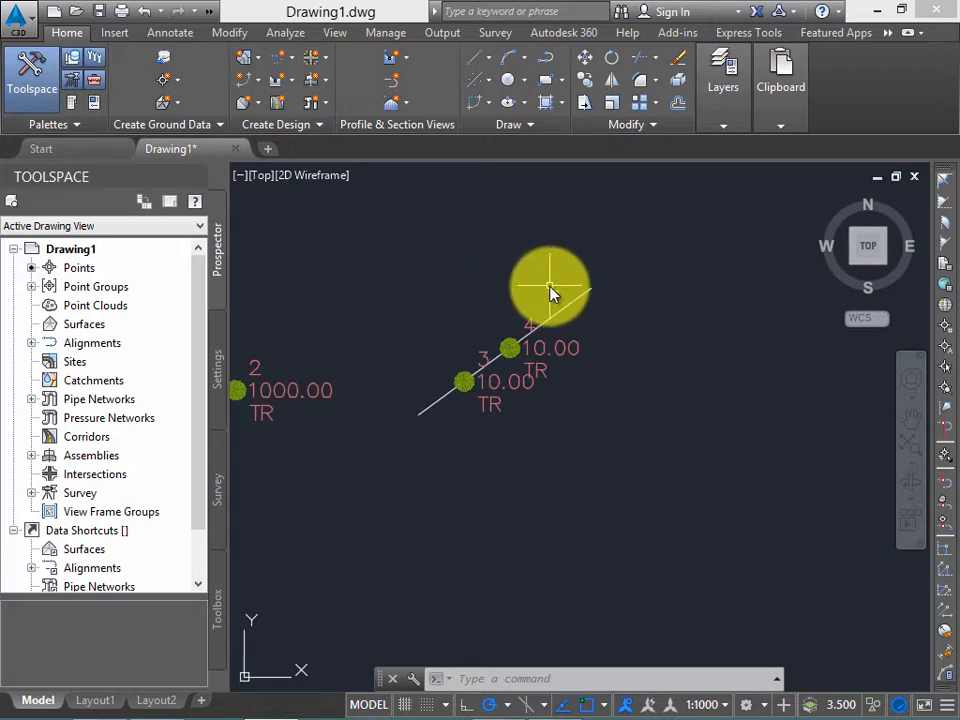
{"action": "left_click", "coordinate": [165, 80]}
{"action": "mouse_move", "coordinate": [326, 142]}
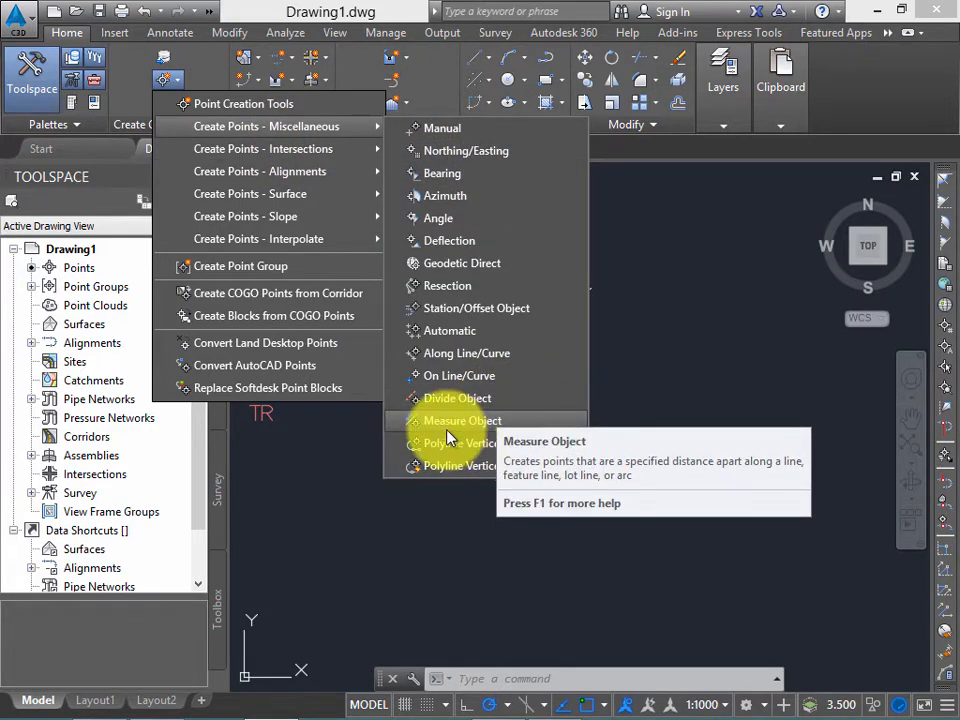
{"action": "left_click", "coordinate": [527, 397]}
Step: Copy the polyline twice to its right, leaving the two copies side by side in empty space
{"action": "middle_click_drag", "start_coordinate": [575, 397], "coordinate": [488, 397]}
{"action": "left_click", "coordinate": [514, 320]}
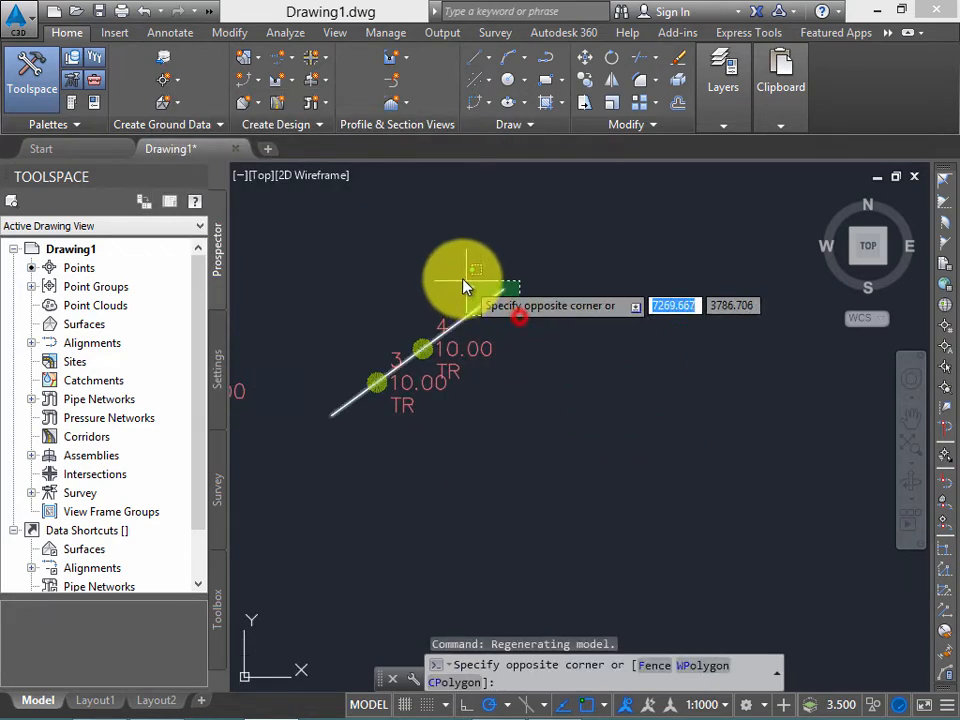
{"action": "left_click", "coordinate": [462, 278]}
{"action": "type", "text": "COPY"}
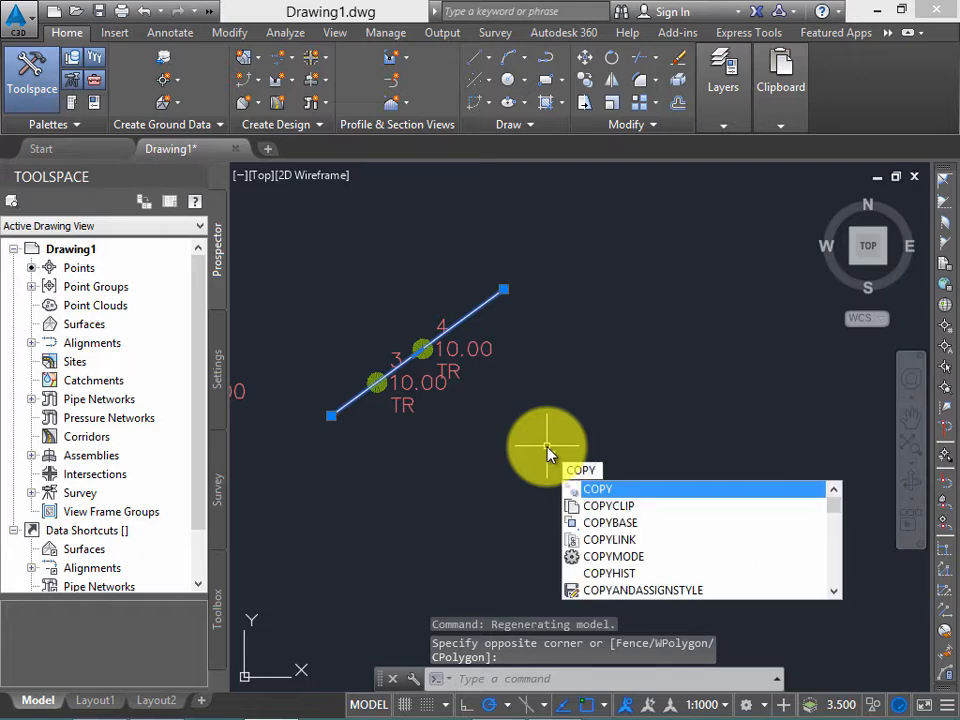
{"action": "key", "text": "Return"}
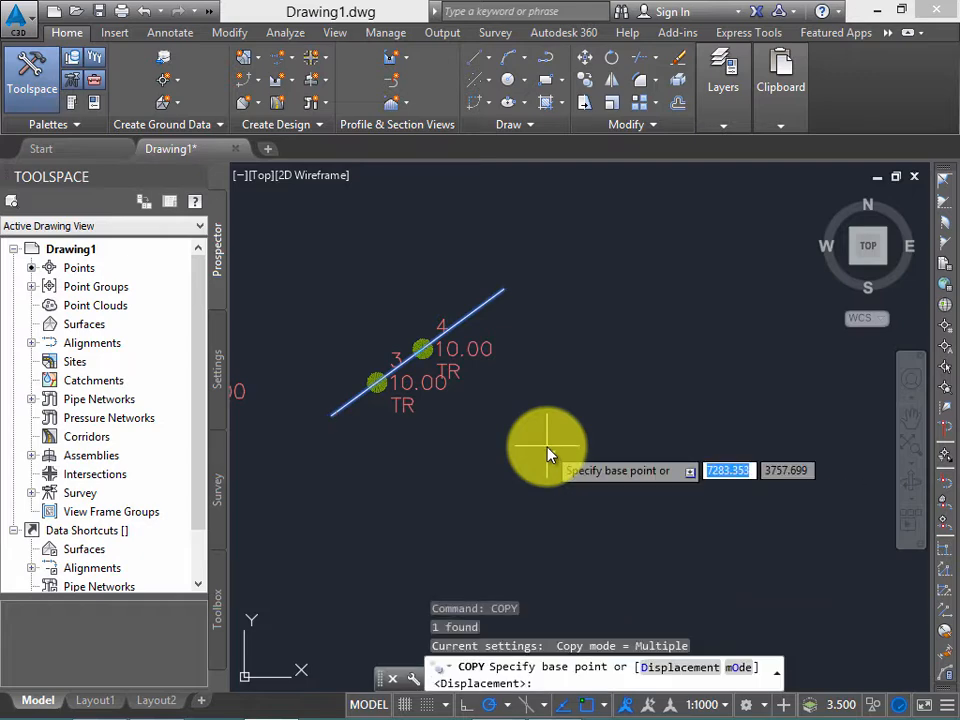
{"action": "left_click", "coordinate": [350, 426]}
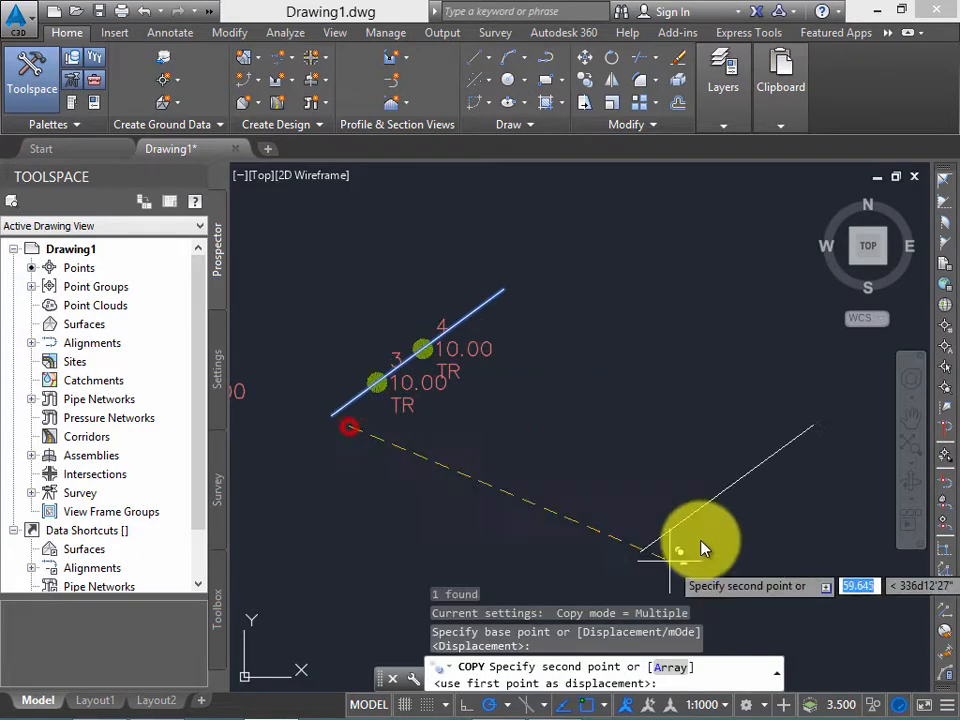
{"action": "middle_click_drag", "start_coordinate": [645, 450], "coordinate": [508, 450]}
{"action": "left_click", "coordinate": [455, 448]}
{"action": "middle_click_drag", "start_coordinate": [618, 450], "coordinate": [514, 450]}
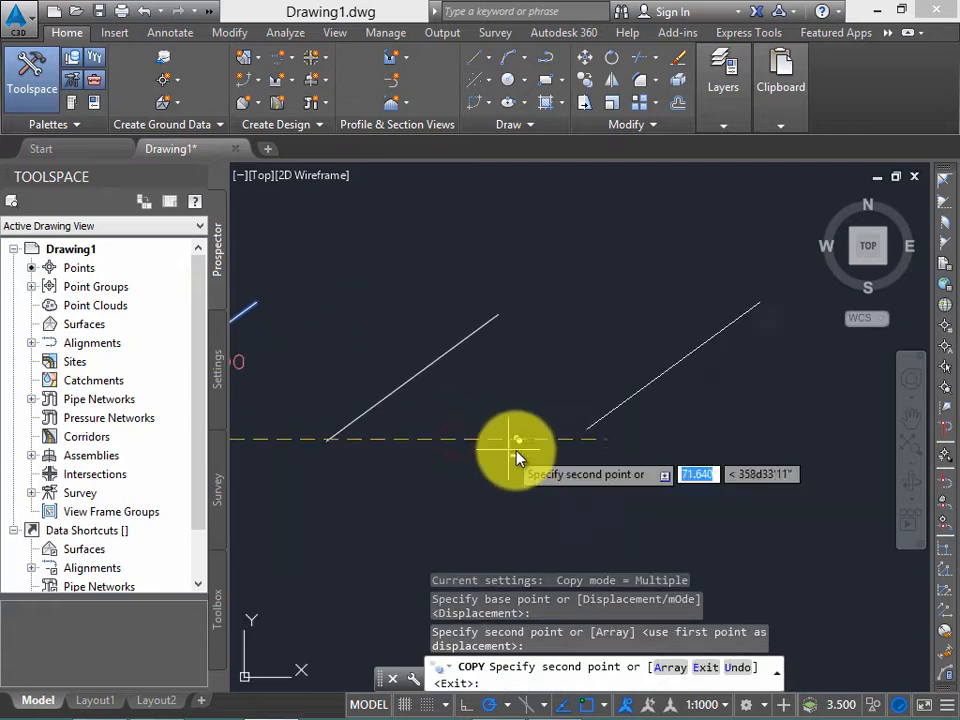
{"action": "key", "text": "Escape"}
{"action": "key", "text": "Escape"}
{"action": "key", "text": "Escape"}
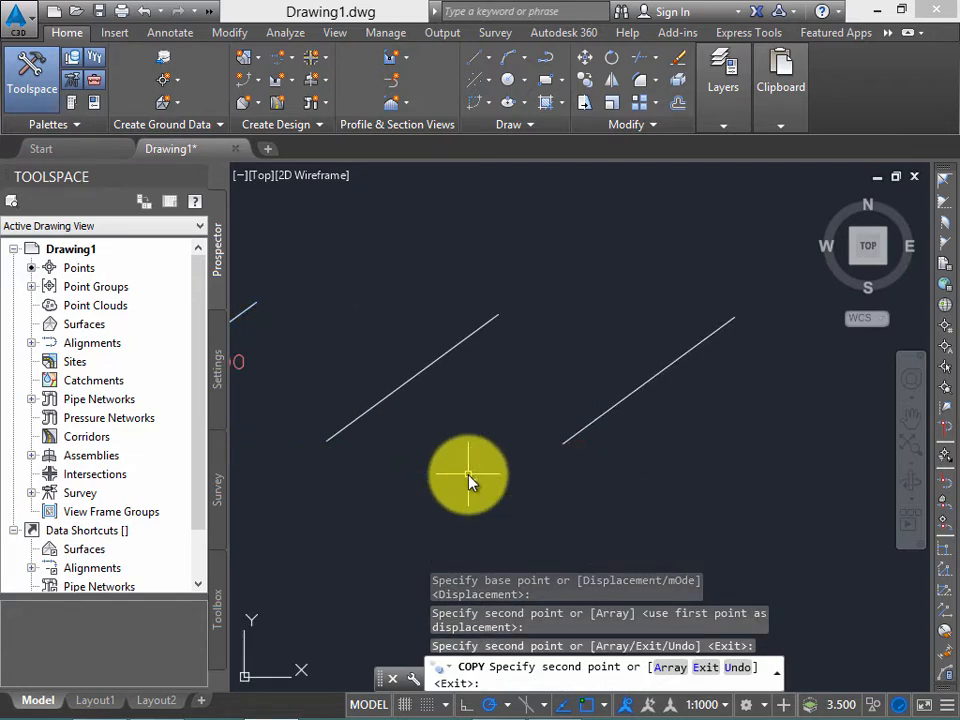
Step: Set up Divide Object point creation on the nearer polyline copy with 3 segments and an offset of 0
{"action": "scroll", "coordinate": [447, 420], "scroll_direction": "down", "scroll_amount": 2}
{"action": "scroll", "coordinate": [449, 421], "scroll_direction": "up", "scroll_amount": 4}
{"action": "scroll", "coordinate": [454, 420], "scroll_direction": "down", "scroll_amount": 2}
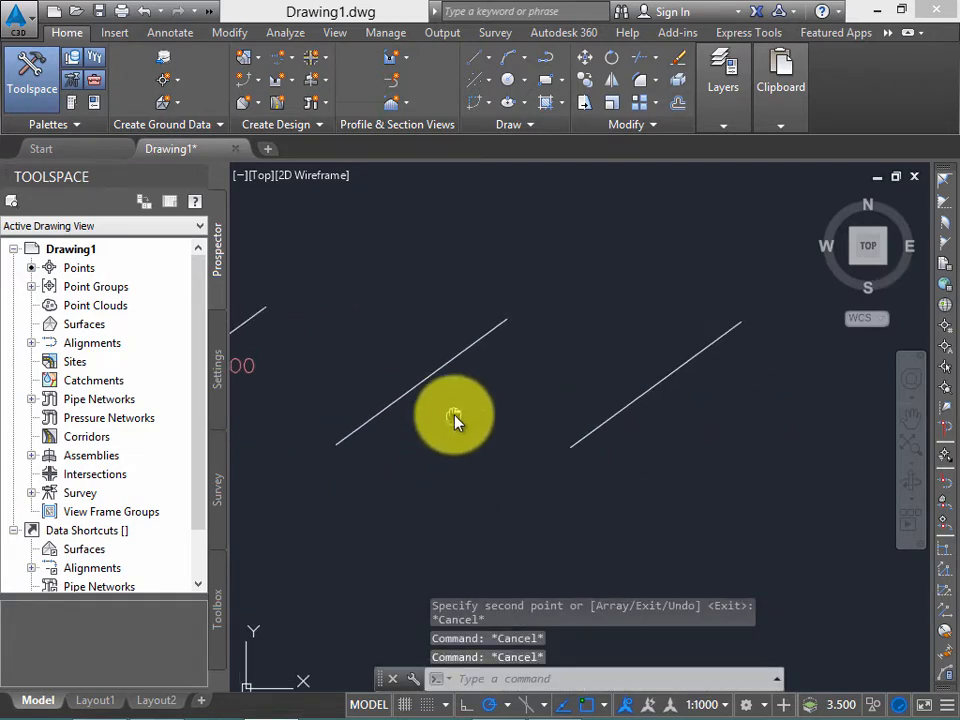
{"action": "left_click", "coordinate": [182, 76]}
{"action": "mouse_move", "coordinate": [300, 126]}
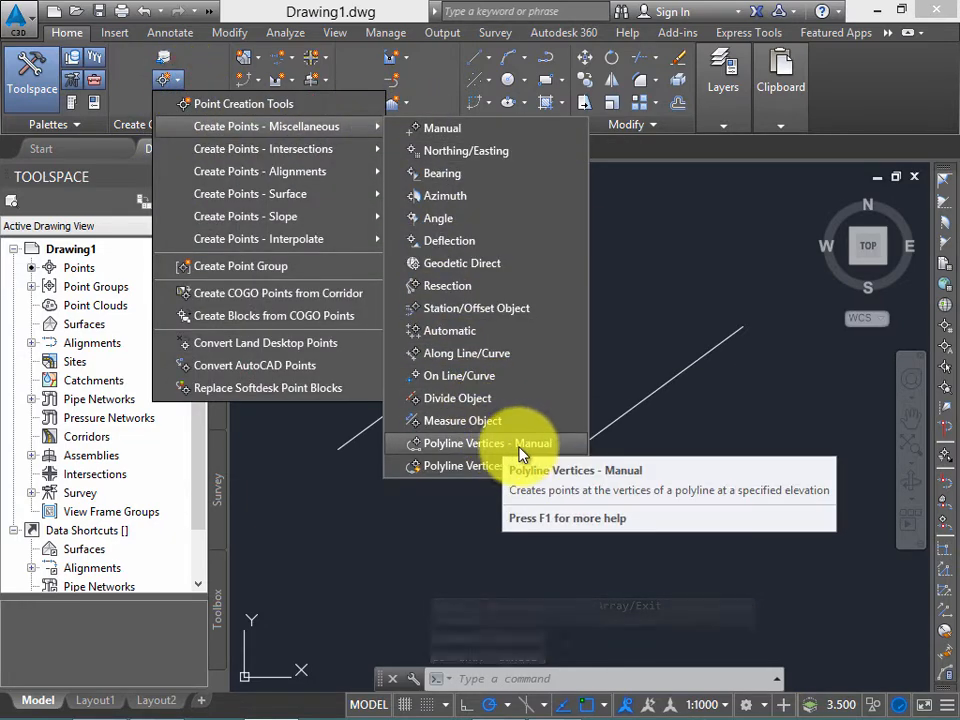
{"action": "left_click", "coordinate": [498, 401]}
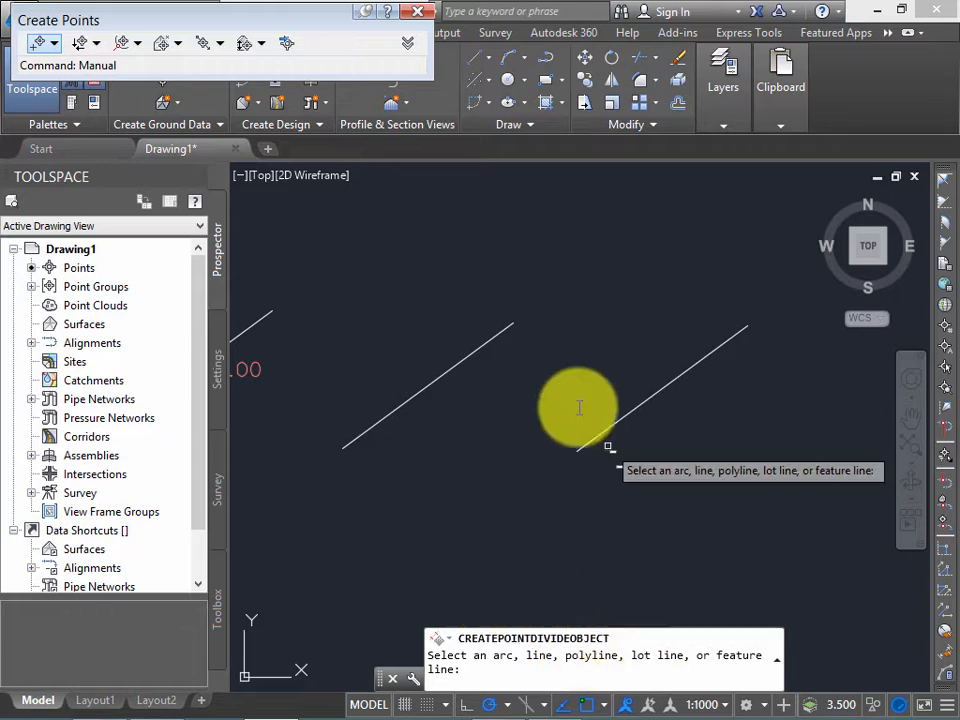
{"action": "mouse_move", "coordinate": [452, 405]}
{"action": "middle_mouse_down"}
{"action": "mouse_move", "coordinate": [512, 405]}
{"action": "mouse_move", "coordinate": [517, 392]}
{"action": "mouse_move", "coordinate": [451, 394]}
{"action": "middle_mouse_up"}
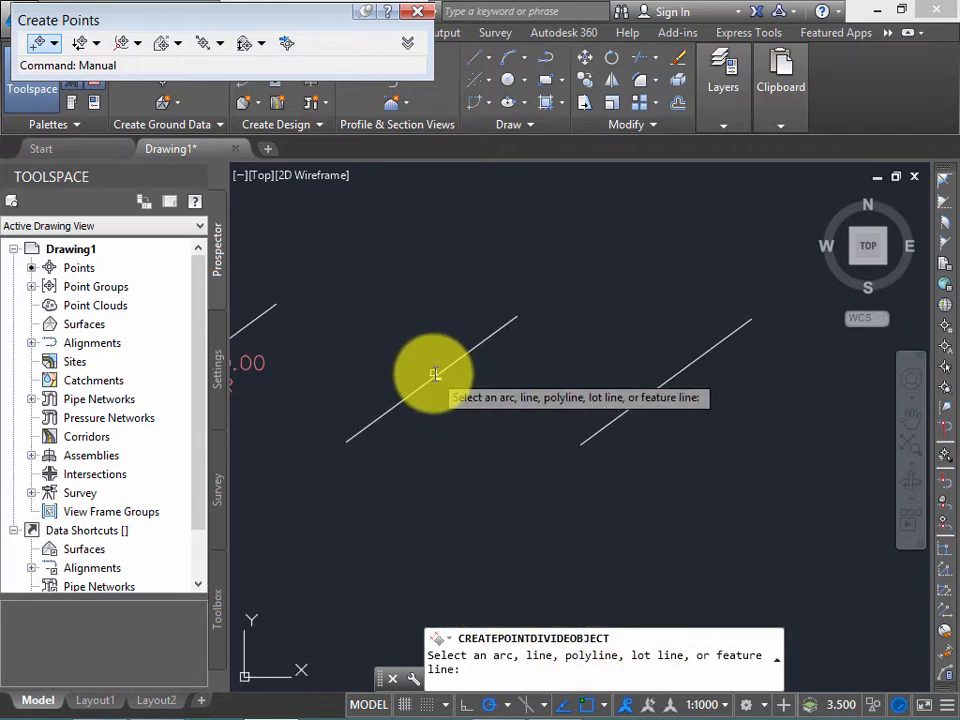
{"action": "left_click", "coordinate": [430, 383]}
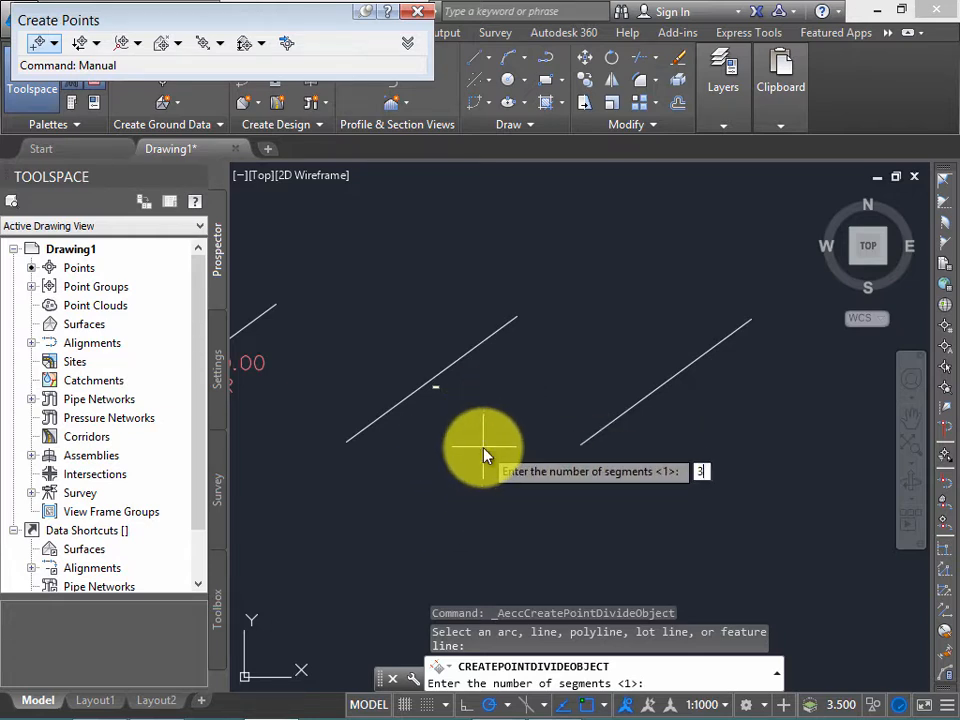
{"action": "type", "text": "3"}
{"action": "key", "text": "Return"}
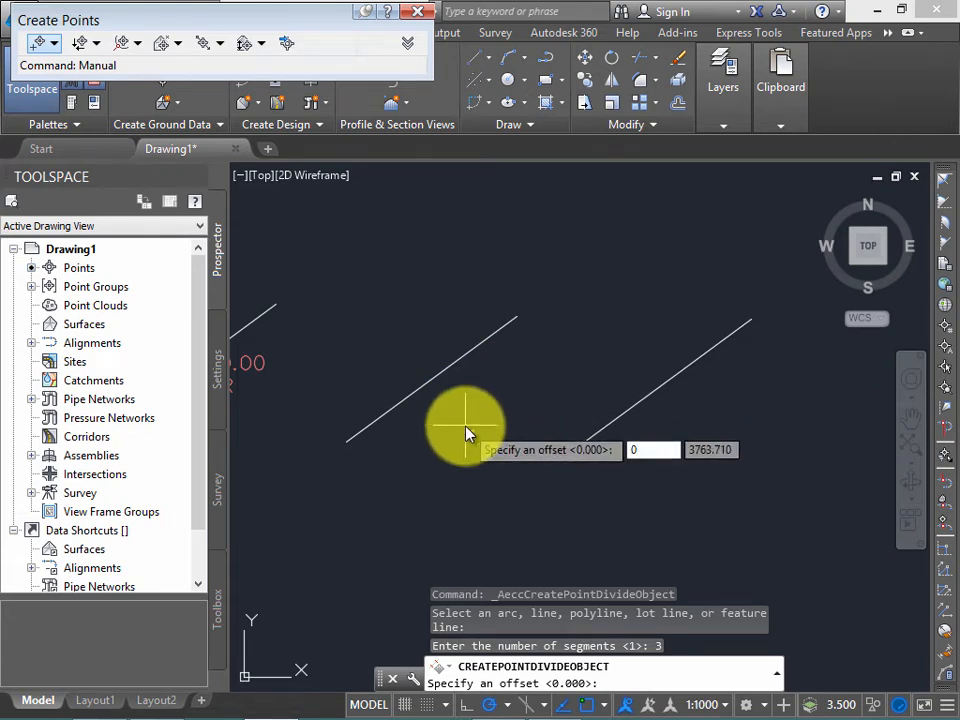
{"action": "key", "text": "Return"}
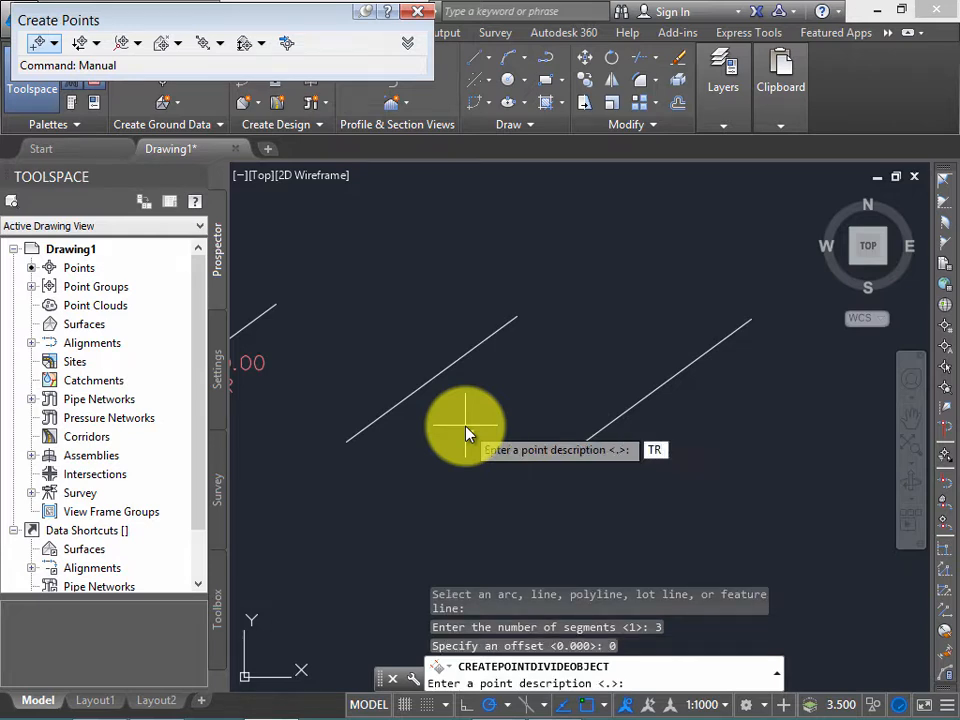
Step: Create the first division point at the polyline's lower-left end with description TR and elevation 10
{"action": "key", "text": "Return"}
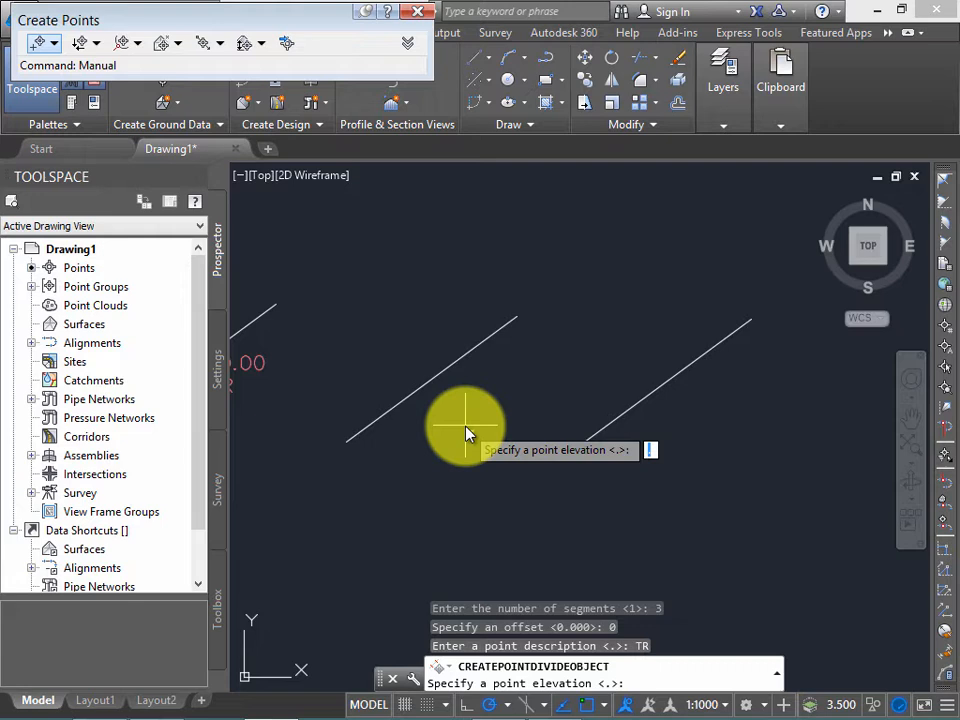
{"action": "key", "text": "Return"}
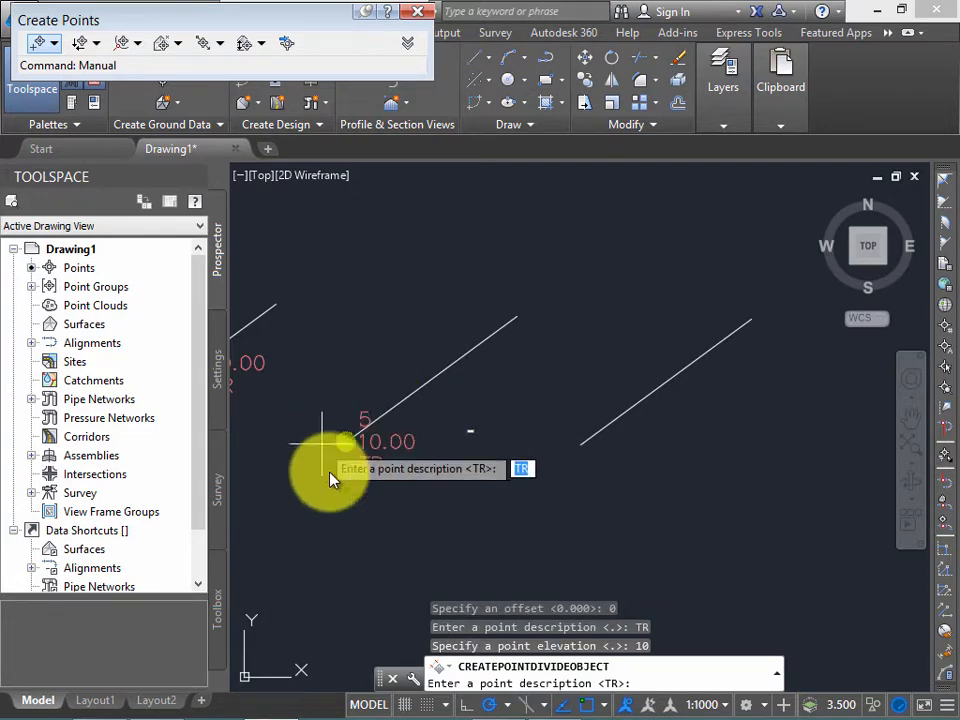
{"action": "middle_click_drag", "start_coordinate": [398, 440], "coordinate": [427, 431]}
{"action": "middle_click_drag", "start_coordinate": [448, 478], "coordinate": [459, 494]}
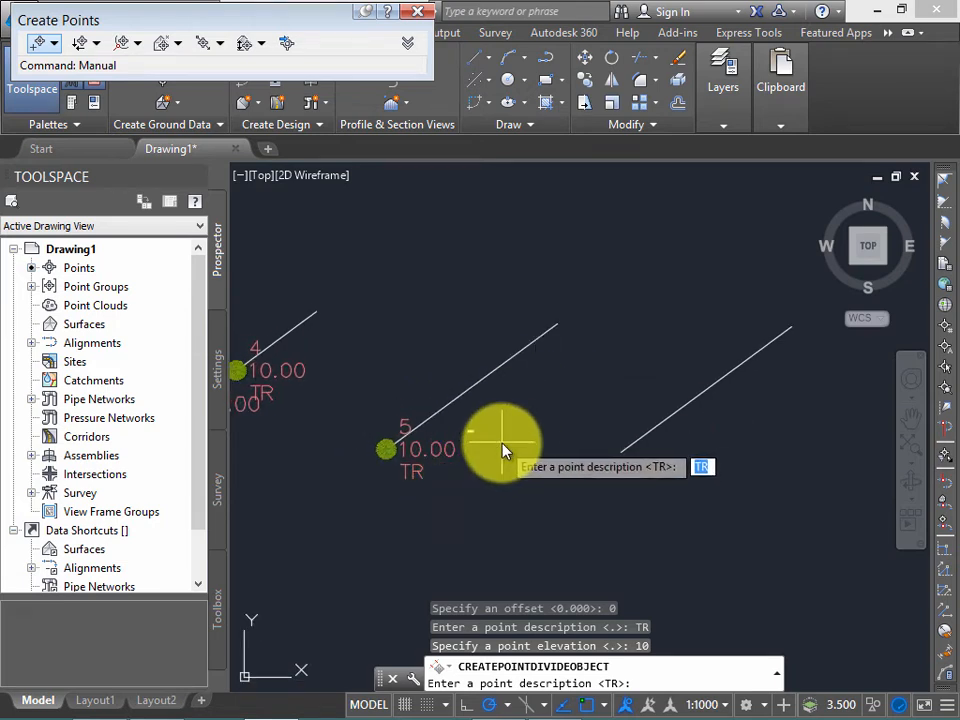
Step: Create the remaining three division points with description TR and elevation 10, and close the Create Points toolbar
{"action": "key", "text": "Return"}
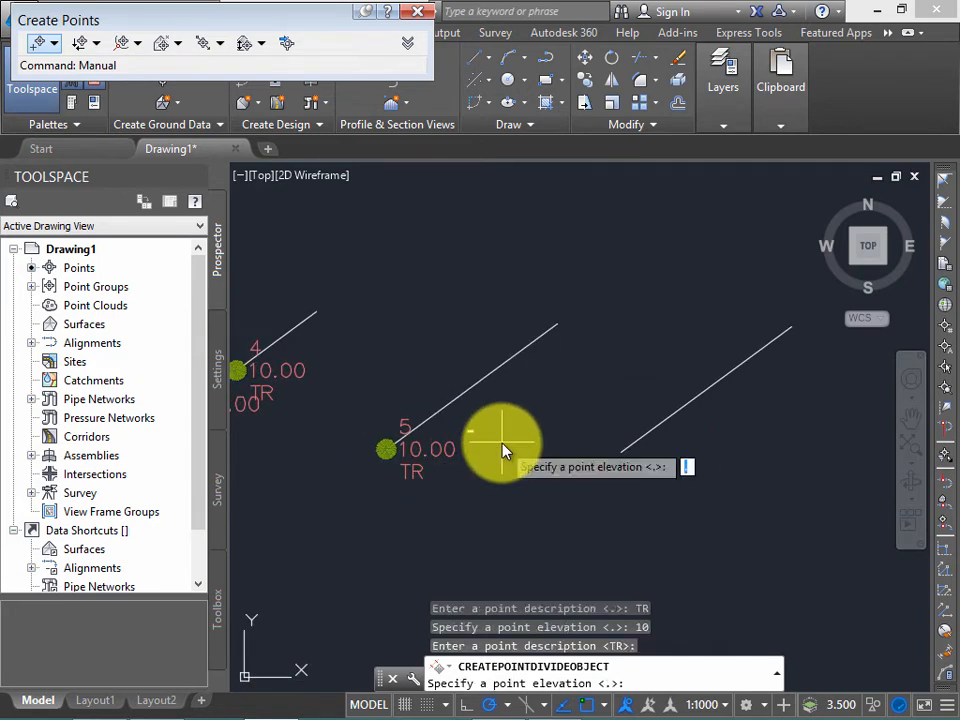
{"action": "key", "text": "Return"}
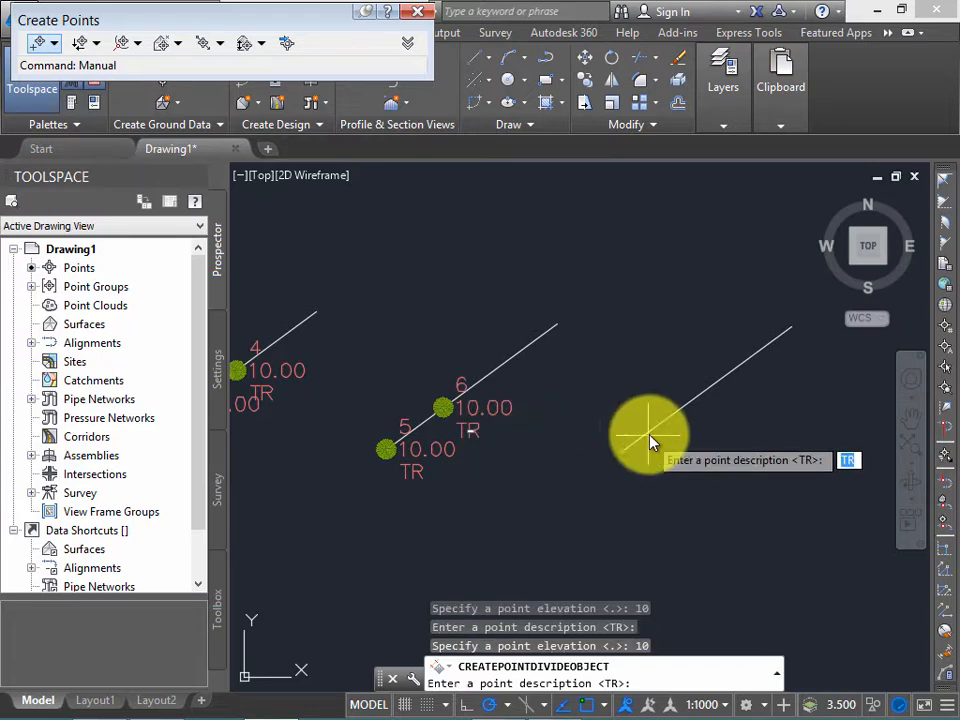
{"action": "key", "text": "Return"}
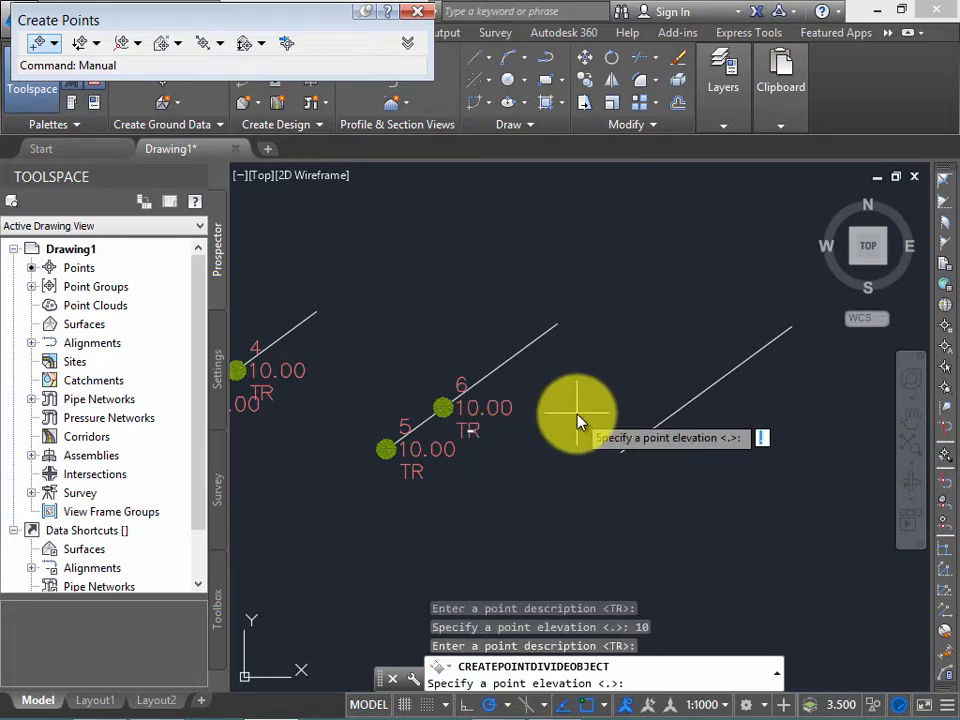
{"action": "key", "text": "Return"}
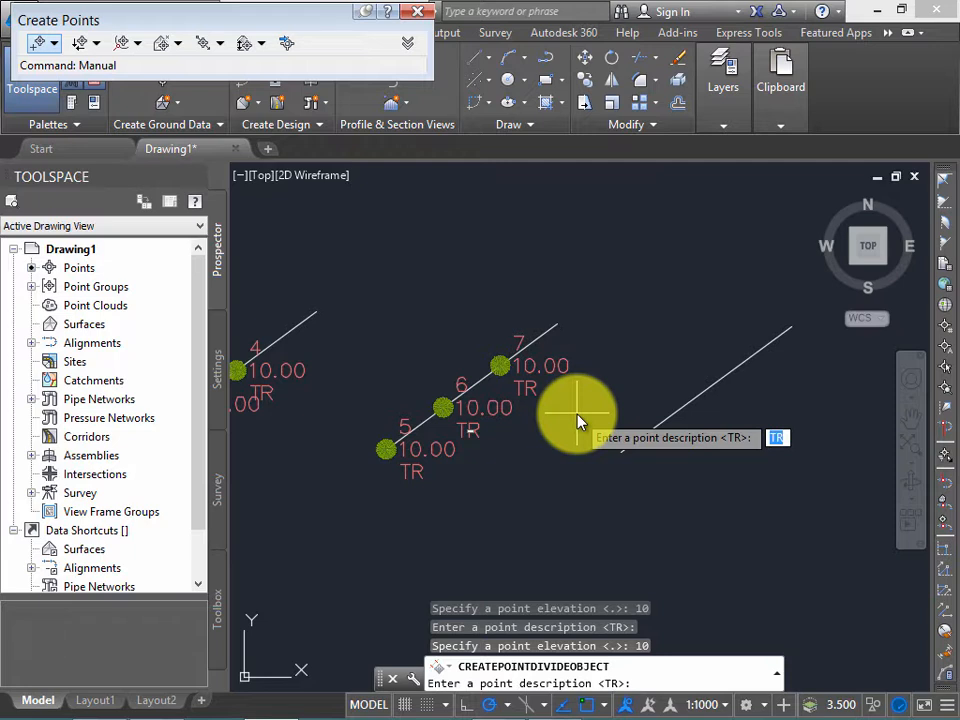
{"action": "key", "text": "Return"}
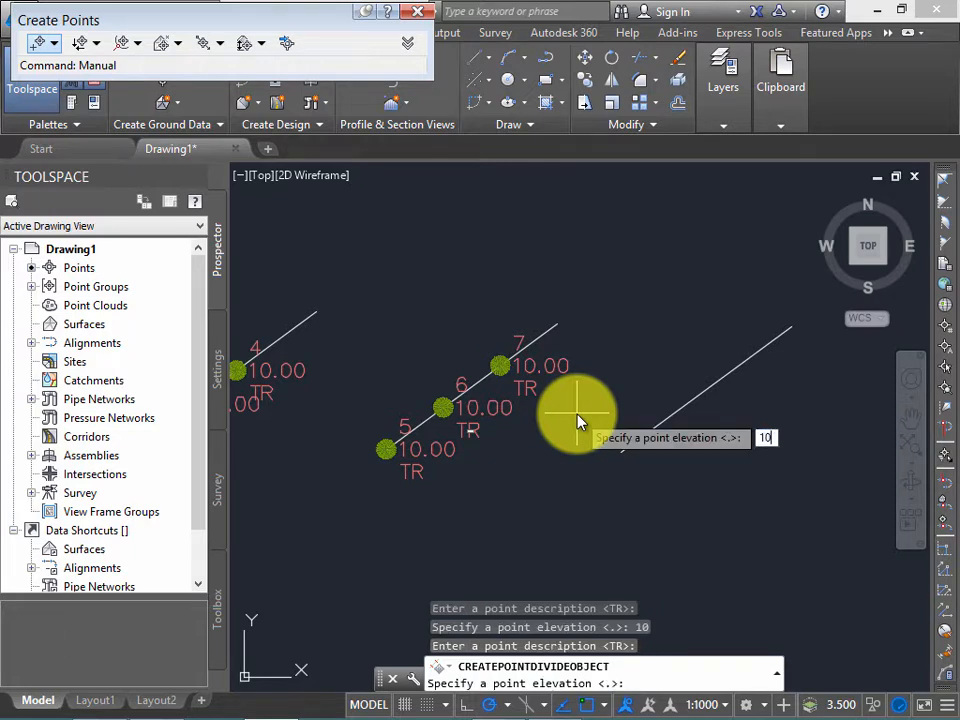
{"action": "key", "text": "Return"}
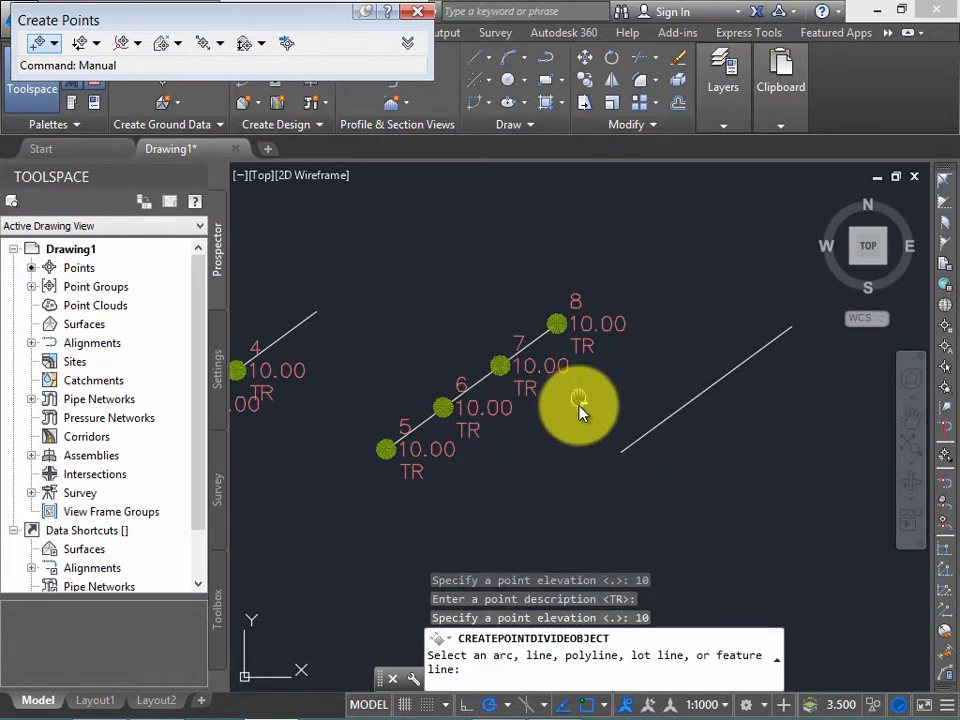
{"action": "middle_click_drag", "start_coordinate": [580, 412], "coordinate": [578, 427]}
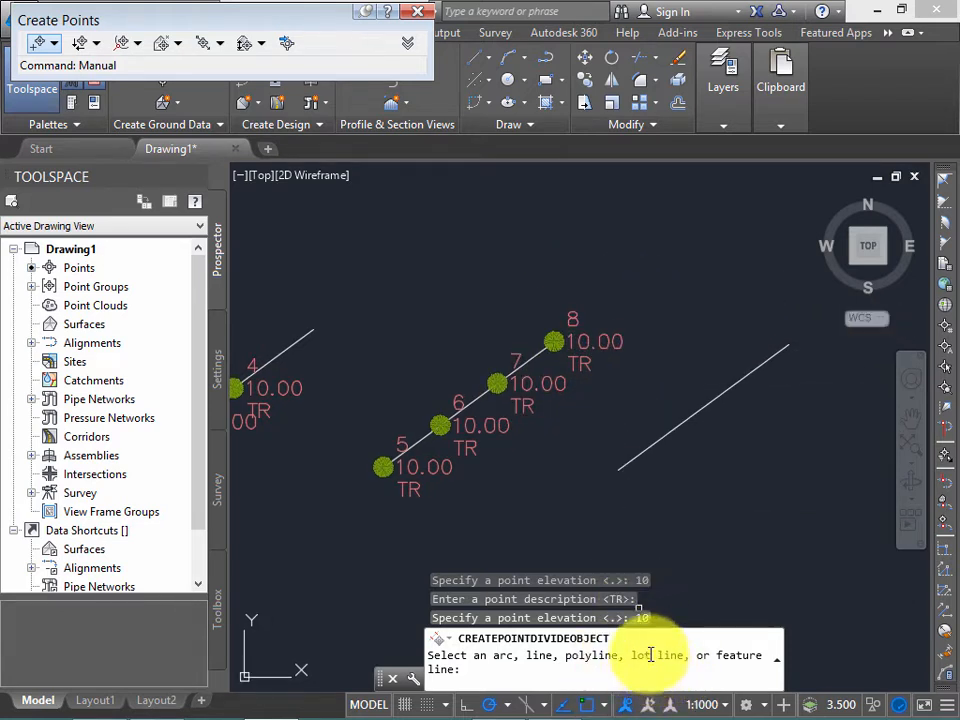
{"action": "mouse_move", "coordinate": [729, 518]}
{"action": "middle_mouse_down"}
{"action": "mouse_move", "coordinate": [692, 534]}
{"action": "mouse_move", "coordinate": [685, 501]}
{"action": "middle_mouse_up"}
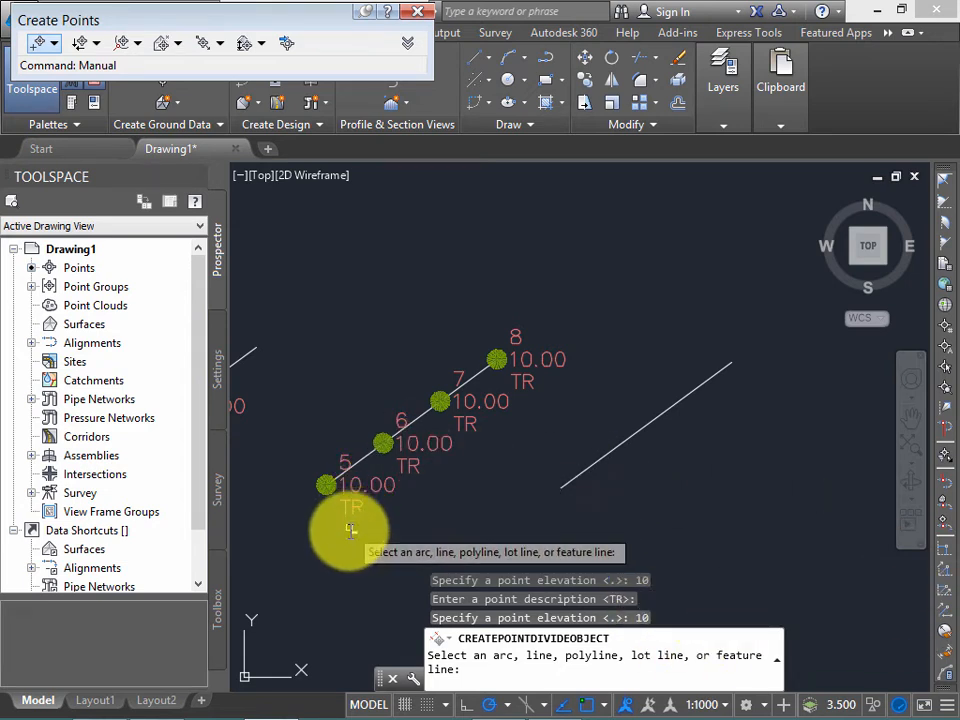
{"action": "mouse_move", "coordinate": [489, 462]}
{"action": "middle_mouse_down"}
{"action": "mouse_move", "coordinate": [527, 420]}
{"action": "mouse_move", "coordinate": [503, 438]}
{"action": "middle_mouse_up"}
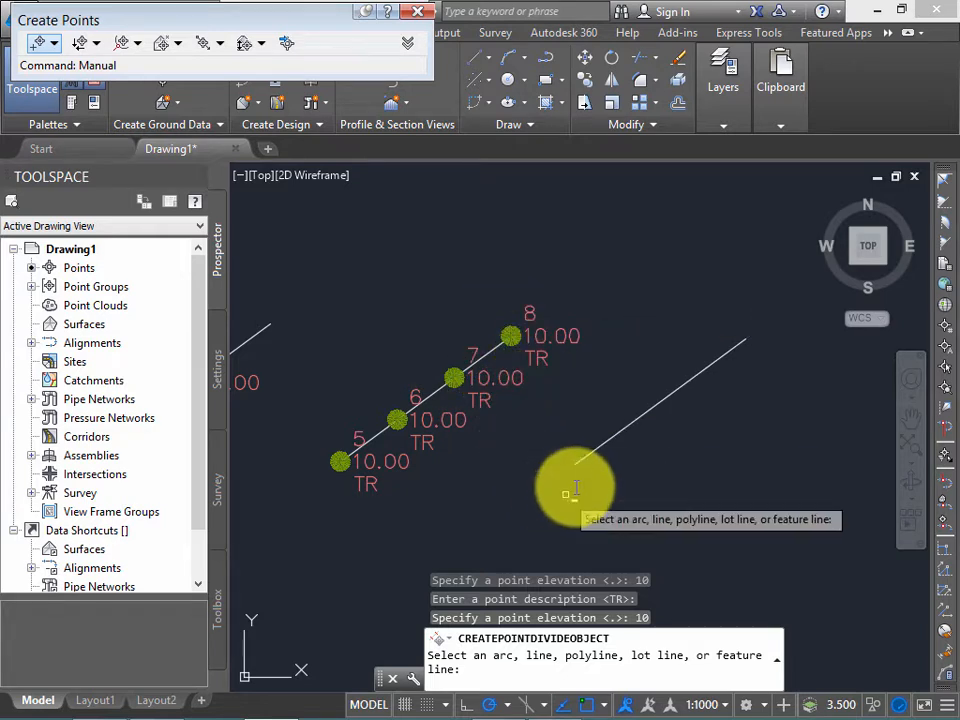
{"action": "middle_click_drag", "start_coordinate": [669, 509], "coordinate": [640, 506]}
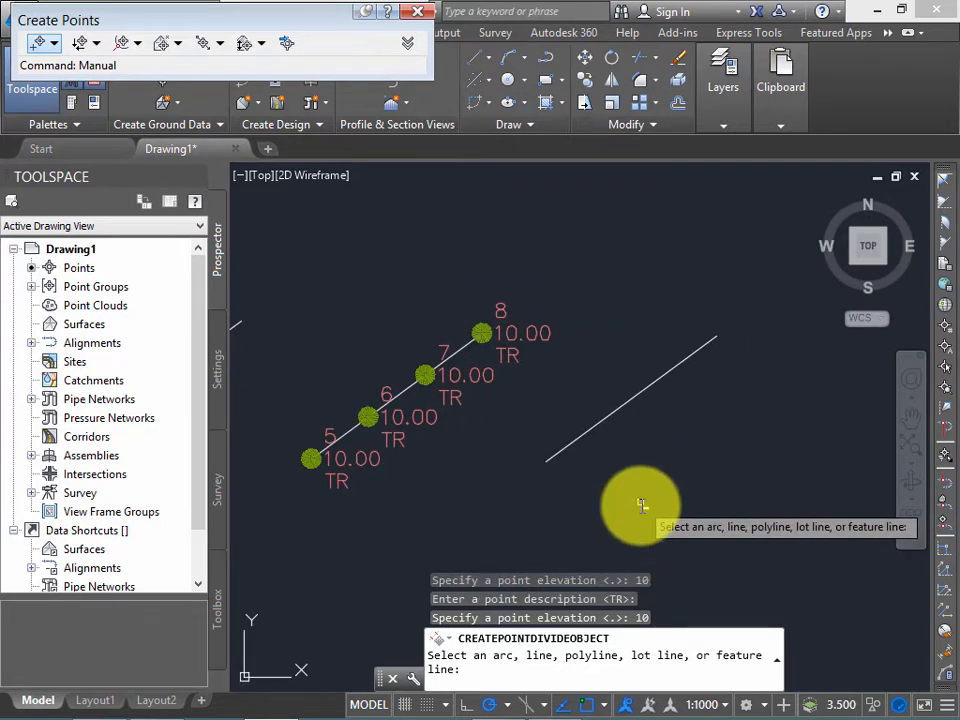
{"action": "key", "text": "Escape"}
{"action": "left_click", "coordinate": [417, 11]}
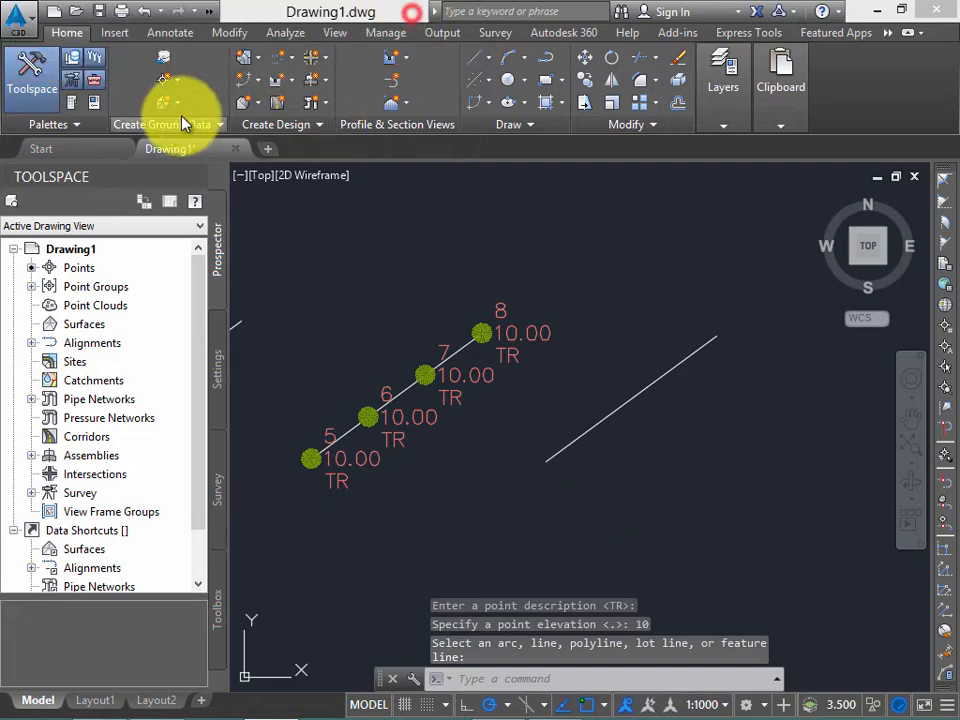
Step: Examine the spacing of the four points created along the divided polyline
{"action": "left_click", "coordinate": [175, 82]}
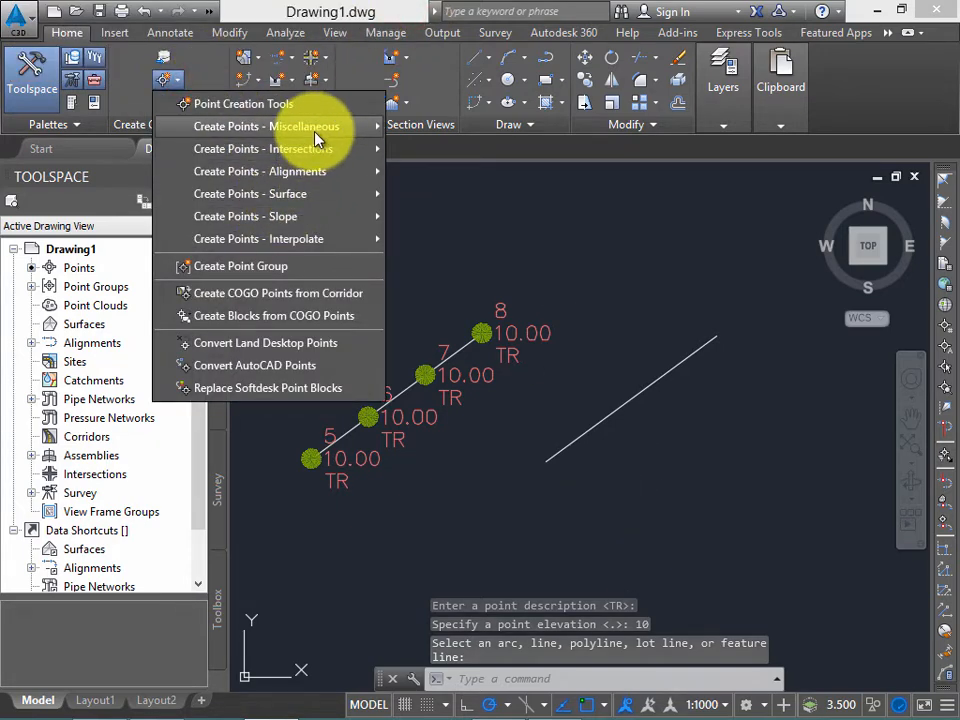
{"action": "left_click", "coordinate": [696, 279]}
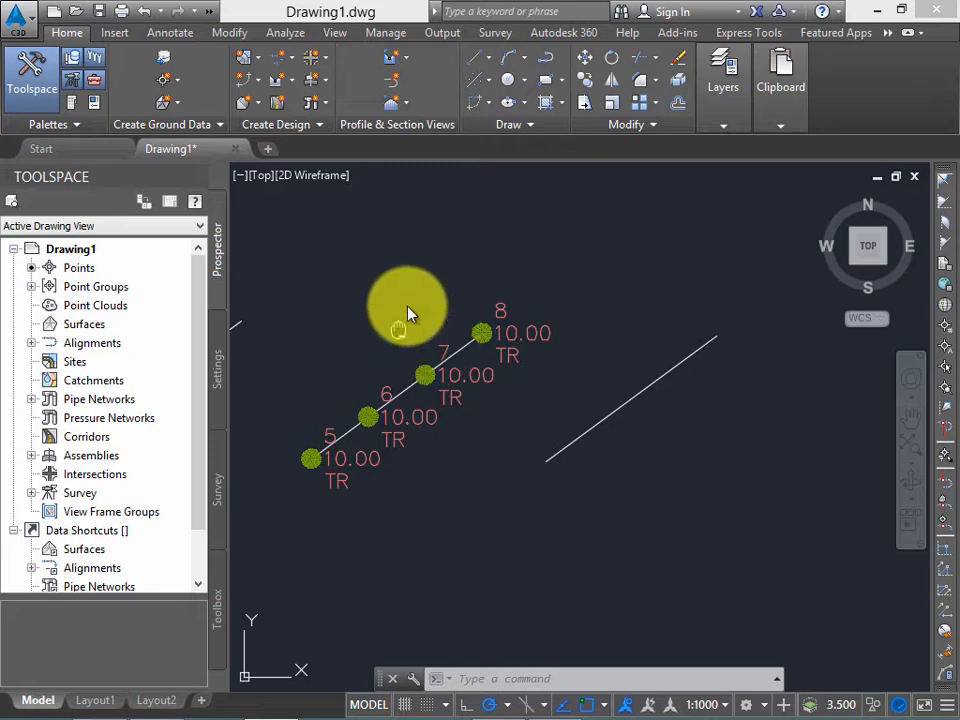
{"action": "middle_click_drag", "start_coordinate": [405, 318], "coordinate": [446, 208]}
{"action": "scroll", "coordinate": [378, 317], "scroll_direction": "up", "scroll_amount": 2}
{"action": "middle_click_drag", "start_coordinate": [401, 288], "coordinate": [379, 360]}
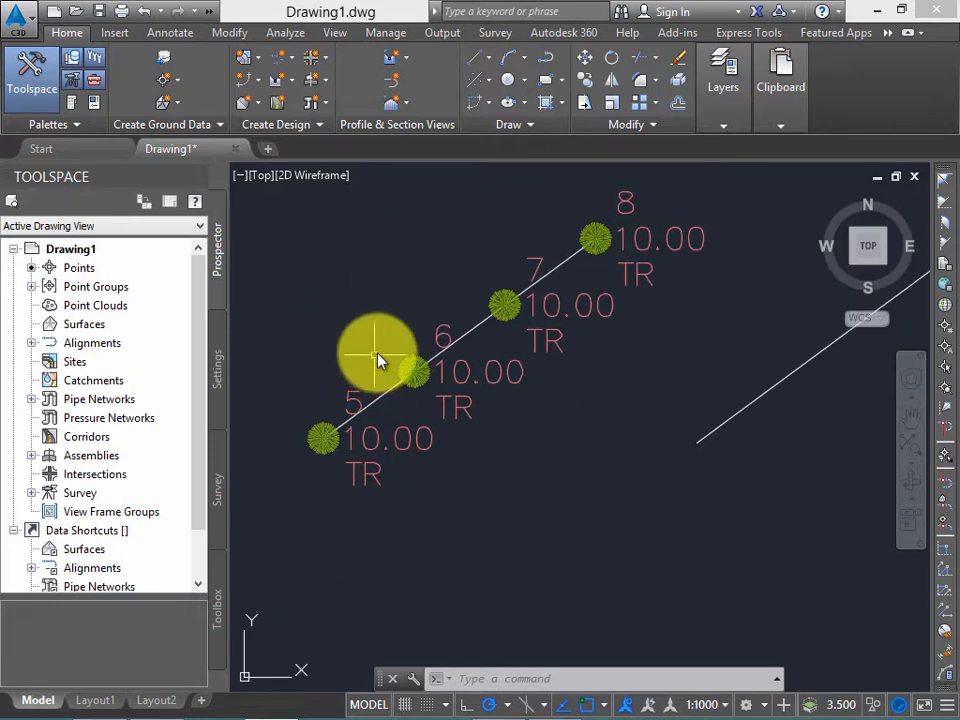
{"action": "middle_click_drag", "start_coordinate": [461, 297], "coordinate": [416, 340]}
{"action": "middle_click_drag", "start_coordinate": [286, 476], "coordinate": [316, 447]}
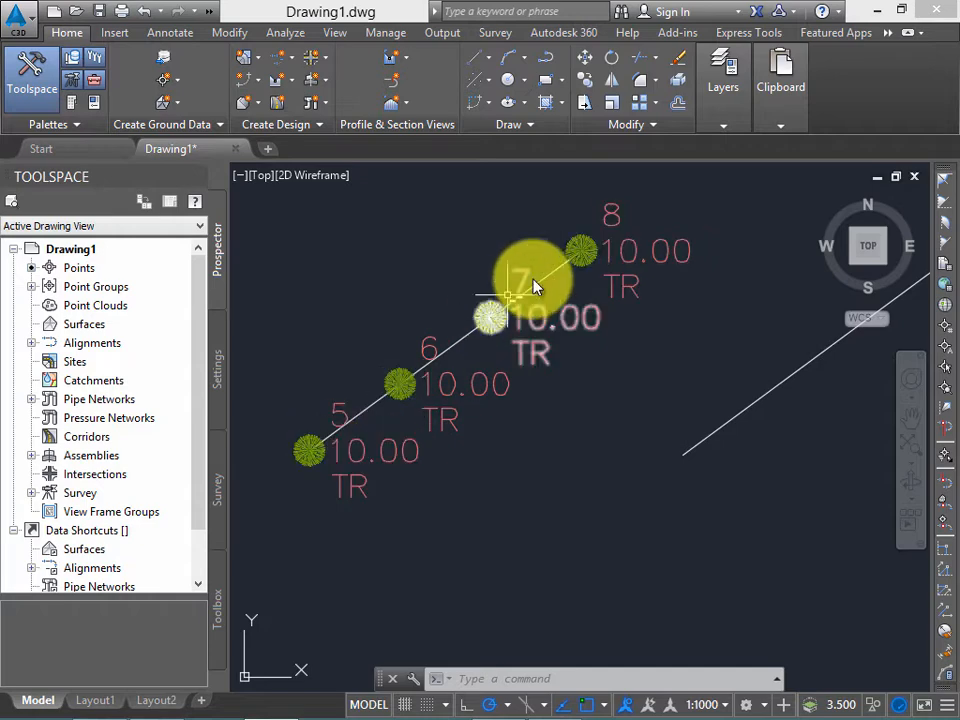
{"action": "scroll", "coordinate": [501, 259], "scroll_direction": "down", "scroll_amount": 2}
{"action": "mouse_move", "coordinate": [499, 274]}
{"action": "middle_mouse_down"}
{"action": "mouse_move", "coordinate": [460, 306]}
{"action": "mouse_move", "coordinate": [444, 293]}
{"action": "middle_mouse_up"}
Step: Set up Measure Object point creation on the undivided polyline copy with the default stations, offset 0 and interval 10
{"action": "left_click", "coordinate": [171, 81]}
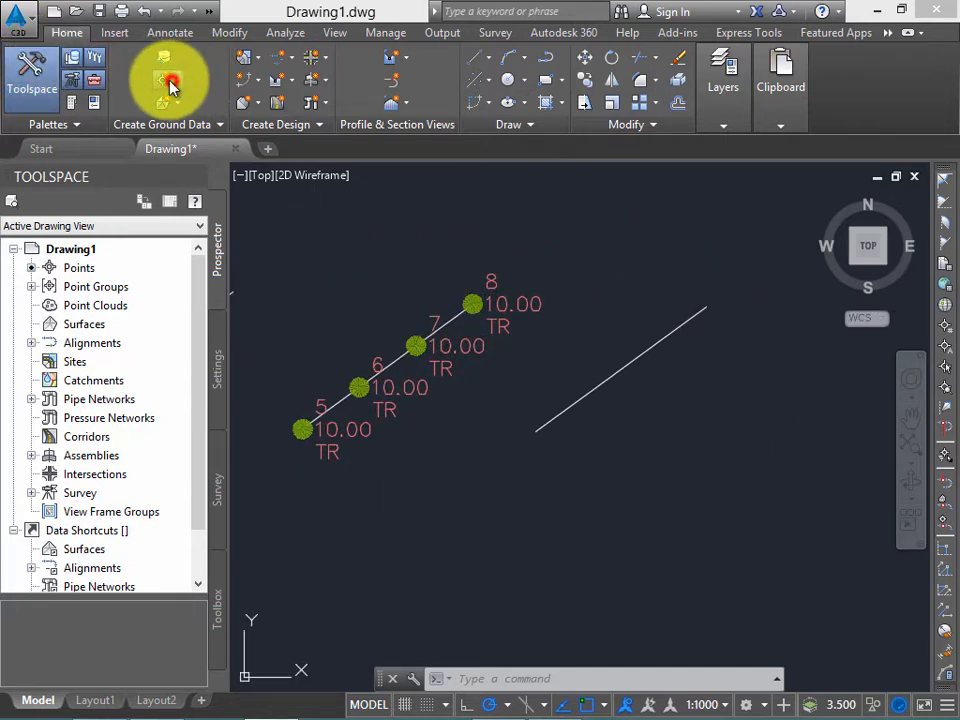
{"action": "mouse_move", "coordinate": [354, 140]}
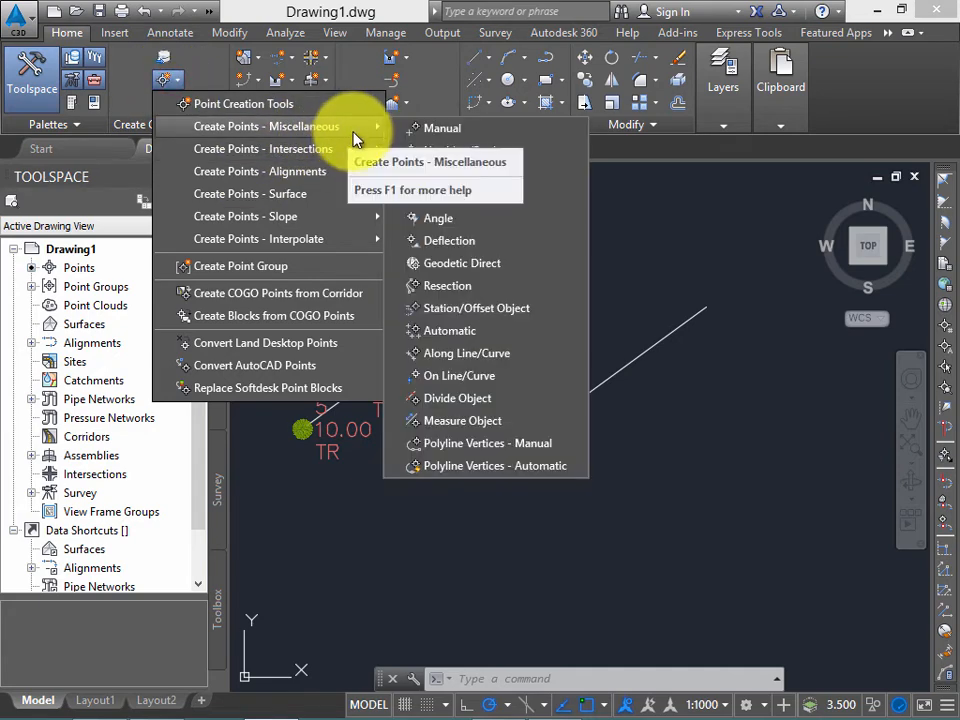
{"action": "left_click", "coordinate": [492, 428]}
{"action": "middle_click_drag", "start_coordinate": [630, 410], "coordinate": [583, 432]}
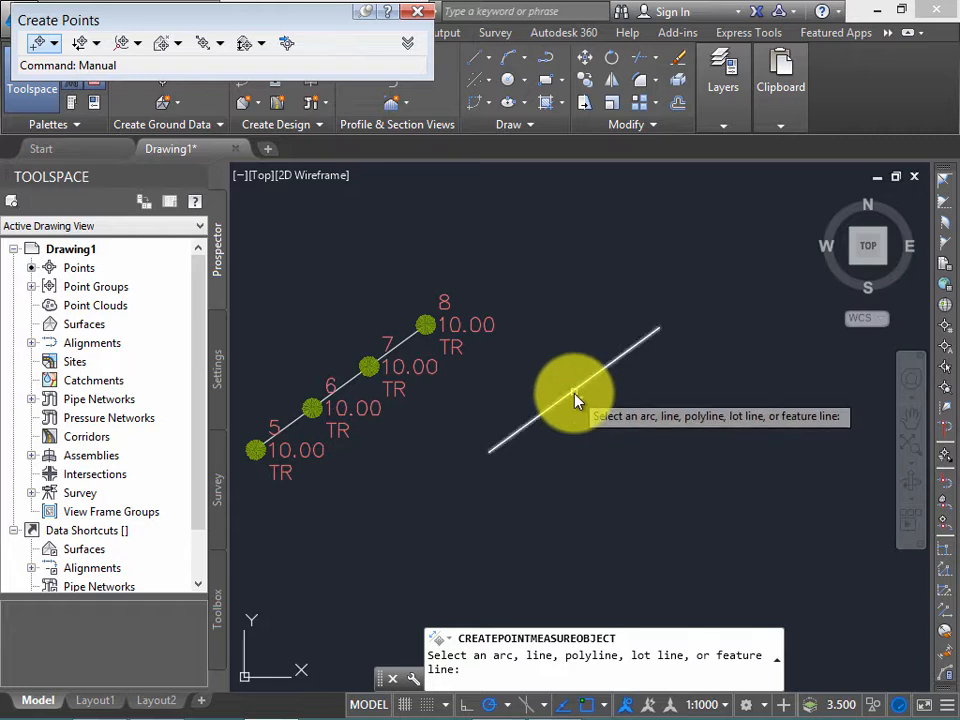
{"action": "left_click", "coordinate": [575, 400]}
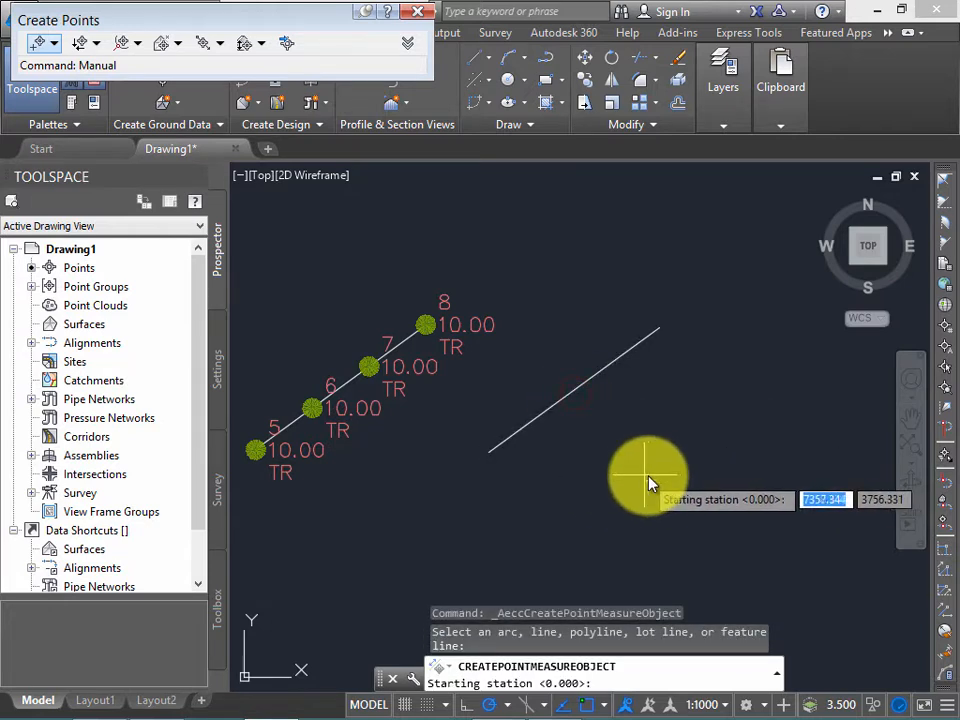
{"action": "key", "text": "Return"}
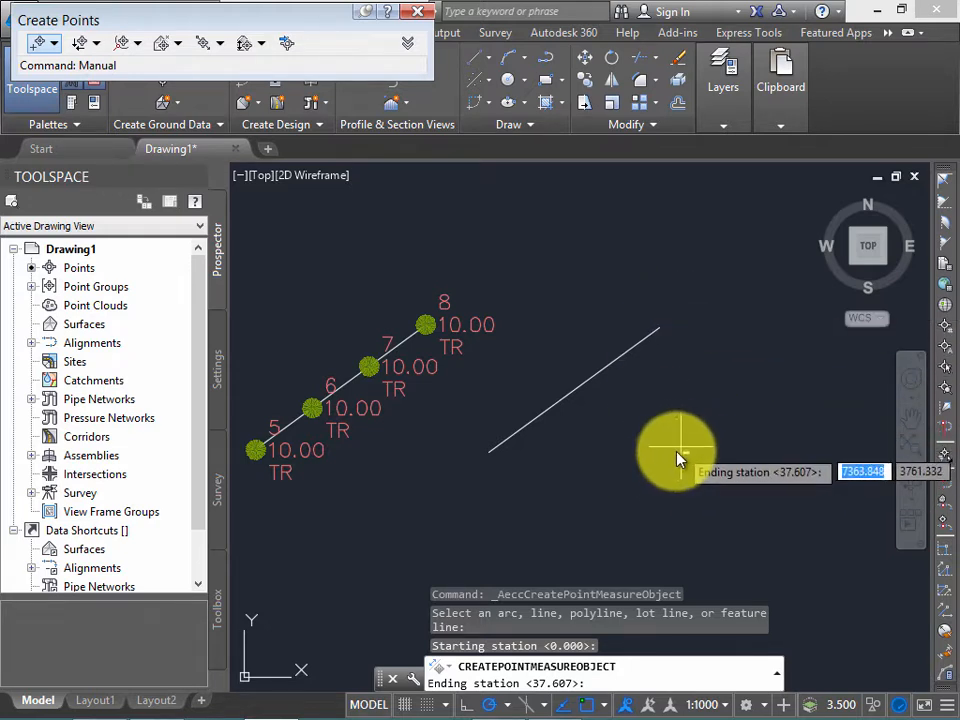
{"action": "key", "text": "Return"}
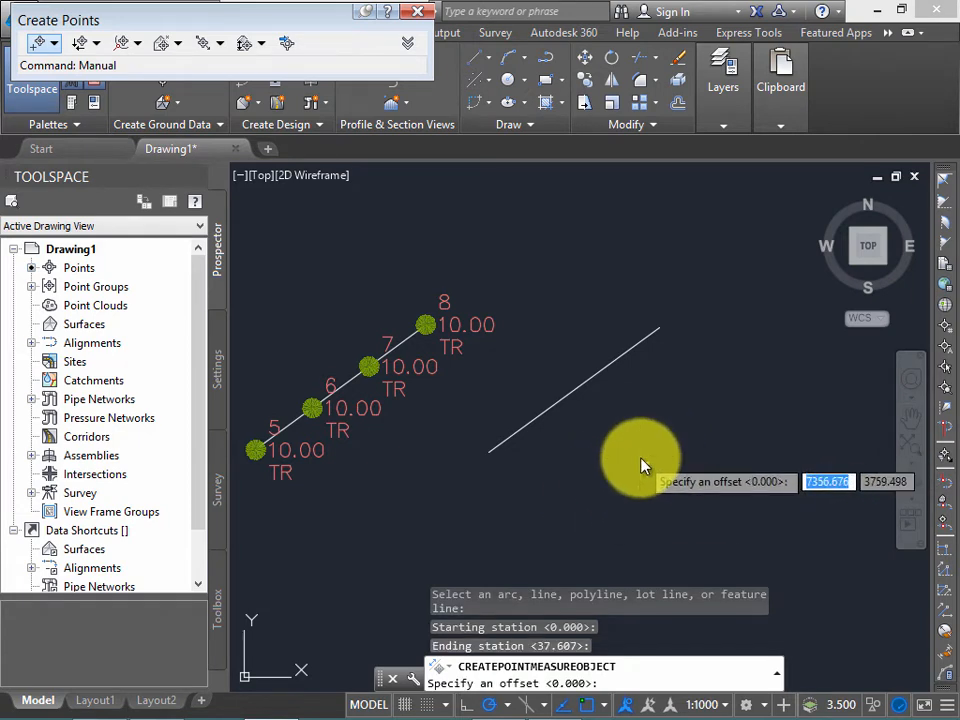
{"action": "key", "text": "Return"}
{"action": "middle_click_drag", "start_coordinate": [558, 427], "coordinate": [562, 408]}
{"action": "scroll", "coordinate": [551, 428], "scroll_direction": "up", "scroll_amount": 2}
{"action": "middle_click_drag", "start_coordinate": [512, 441], "coordinate": [528, 436]}
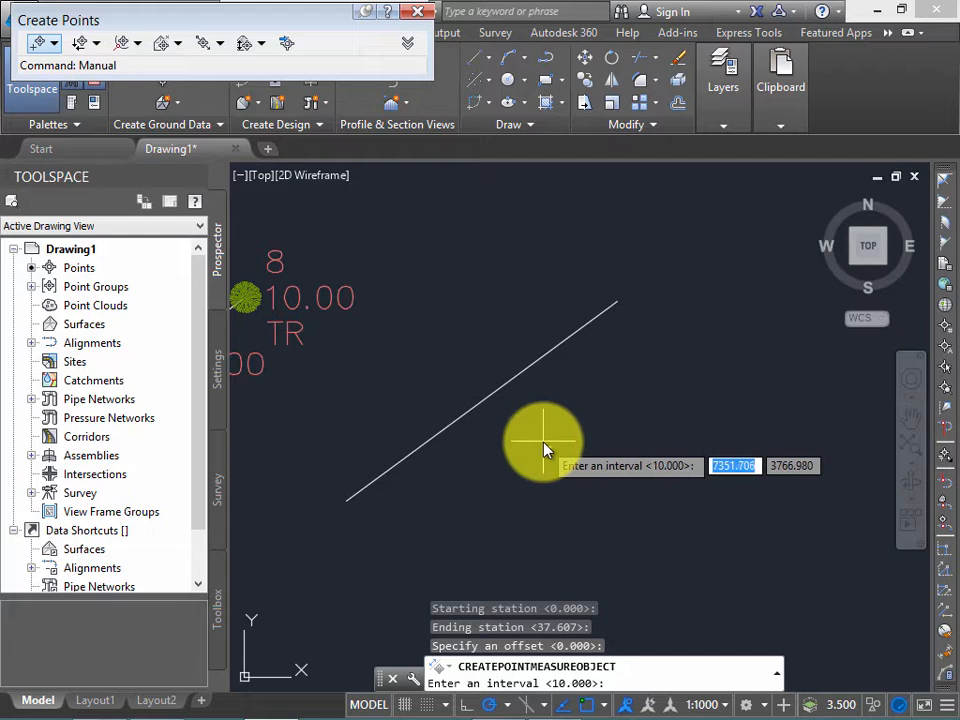
{"action": "key", "text": "Return"}
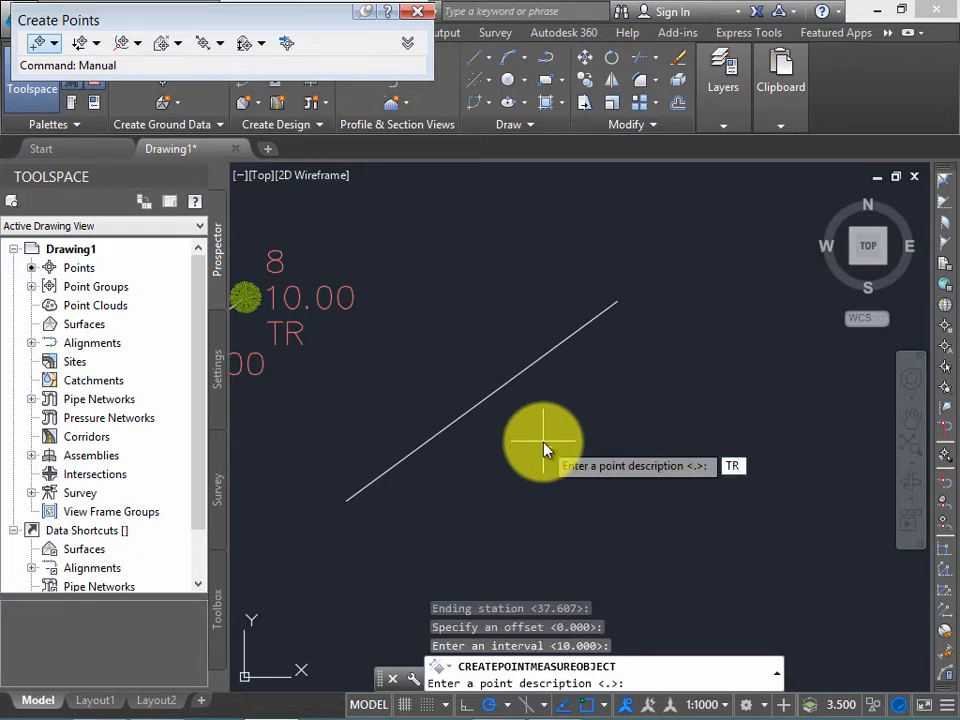
Step: Create the measured points along the polyline with description TR, elevation 10 for the first and default elevation for the rest, and end the command
{"action": "key", "text": "Return"}
{"action": "key", "text": "Return"}
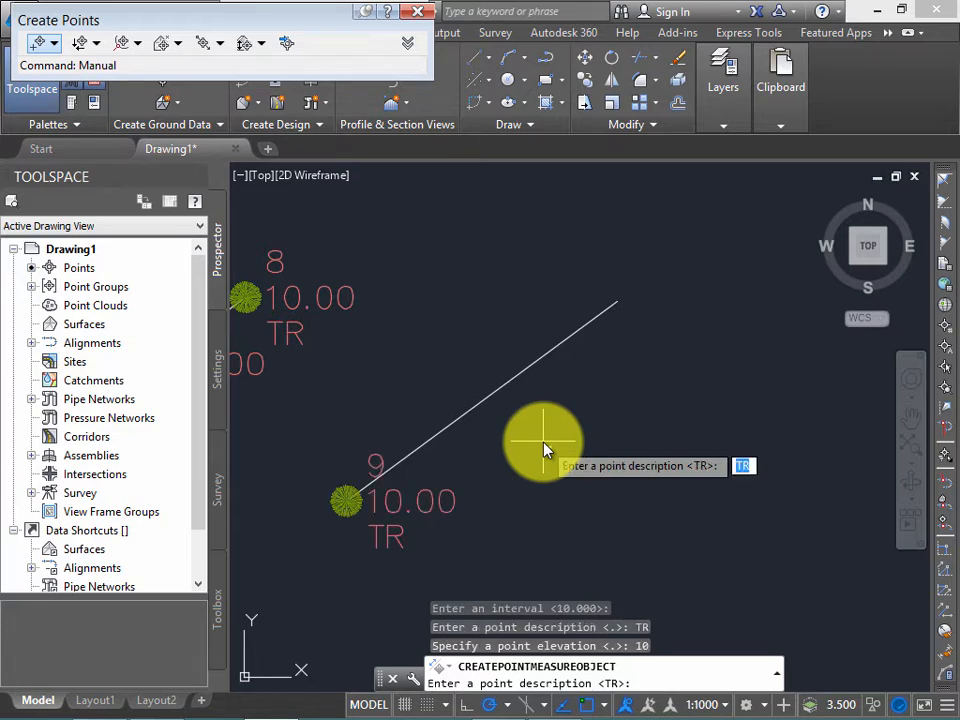
{"action": "key", "text": "Return"}
{"action": "key", "text": "Return"}
{"action": "key", "text": "Return"}
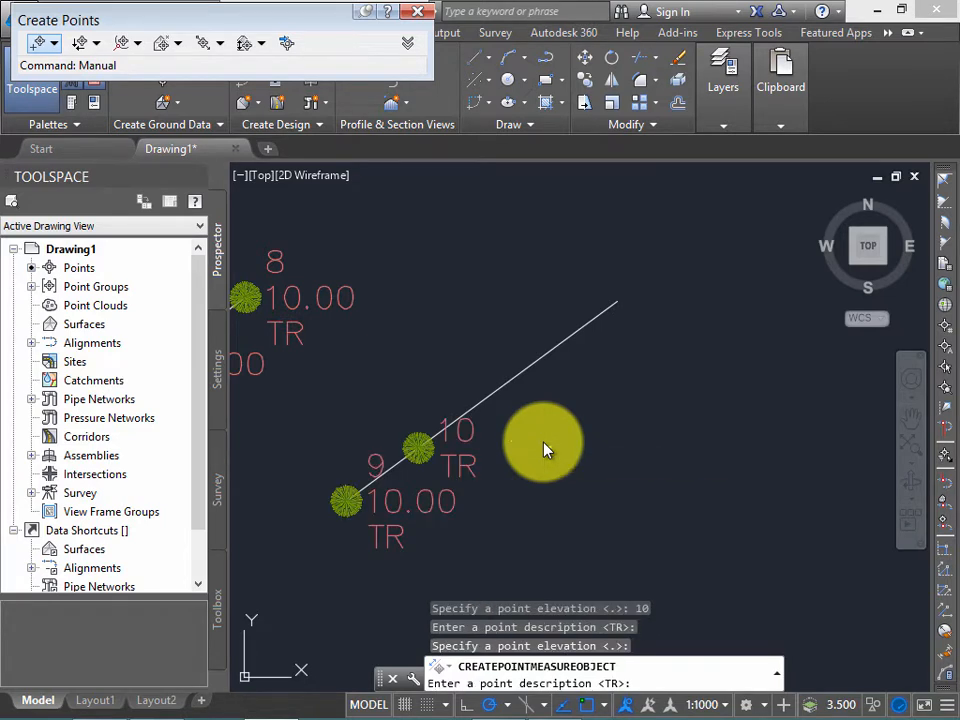
{"action": "key", "text": "Return"}
{"action": "key", "text": "Return"}
{"action": "key", "text": "Return"}
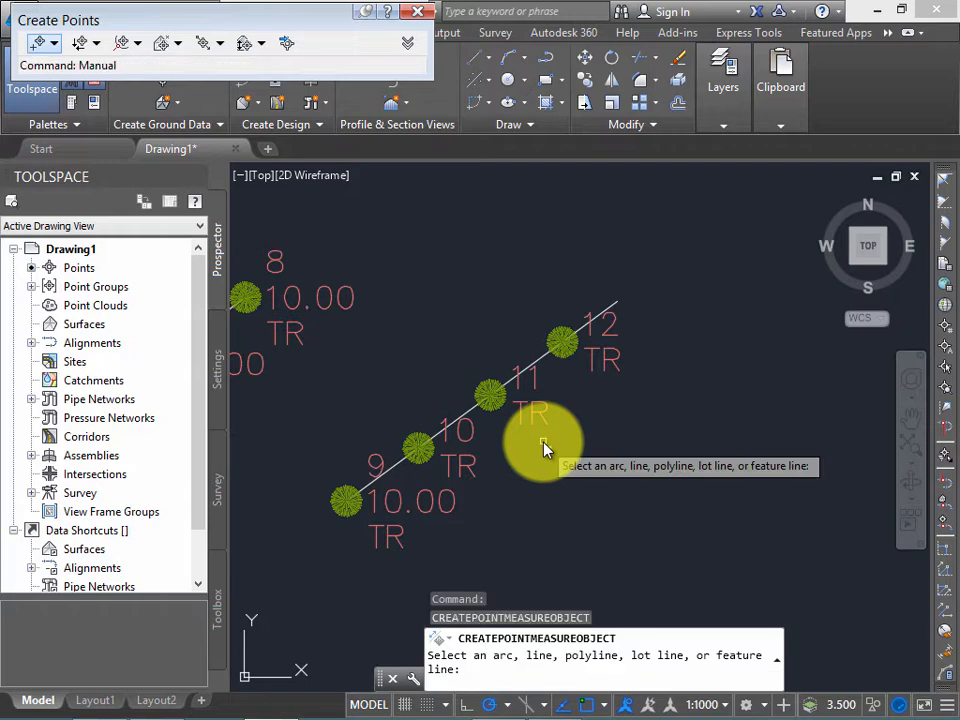
{"action": "key", "text": "Escape"}
Step: Examine the spacing of the measured points and the leftover length at the polyline's end, and close the Create Points toolbar
{"action": "middle_click_drag", "start_coordinate": [634, 291], "coordinate": [567, 365]}
{"action": "scroll", "coordinate": [567, 365], "scroll_direction": "up", "scroll_amount": 2}
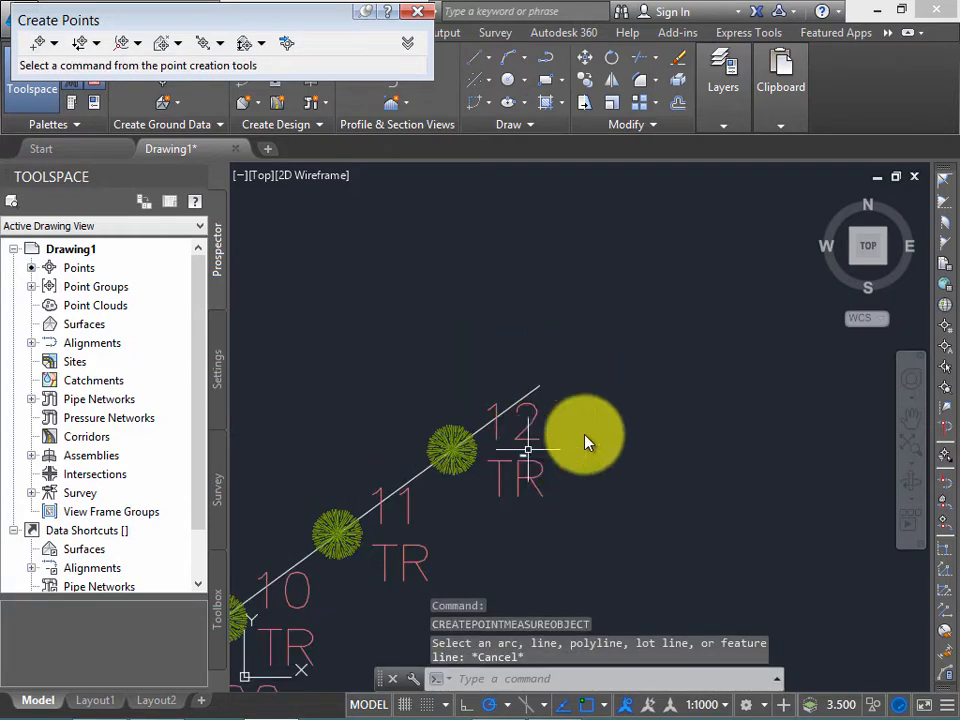
{"action": "scroll", "coordinate": [577, 405], "scroll_direction": "down", "scroll_amount": 2}
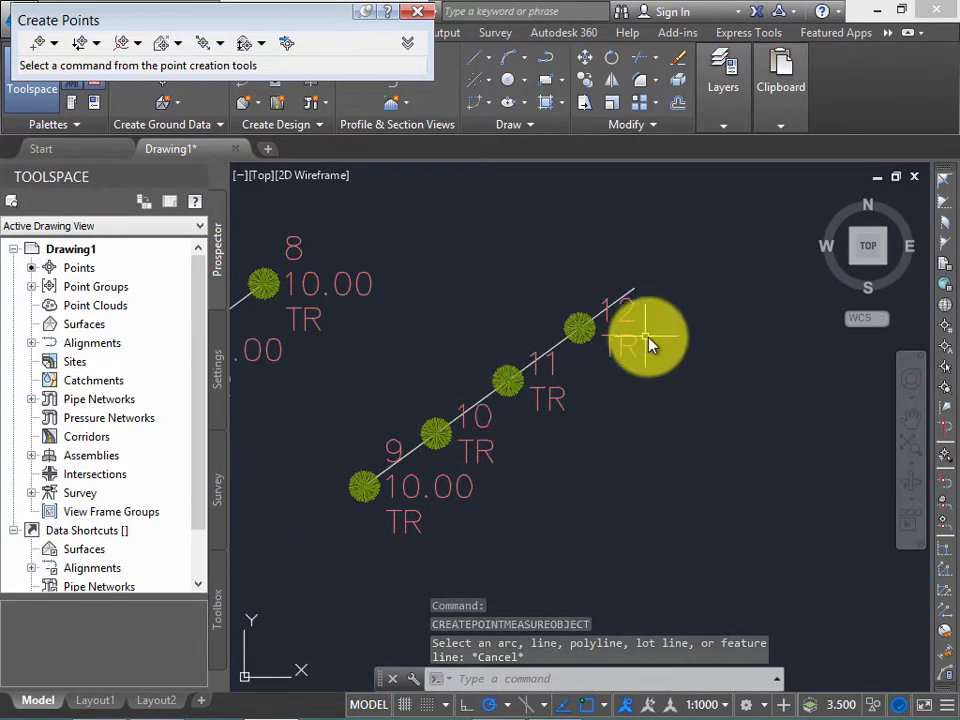
{"action": "middle_click_drag", "start_coordinate": [650, 343], "coordinate": [630, 384]}
{"action": "scroll", "coordinate": [632, 386], "scroll_direction": "down", "scroll_amount": 3}
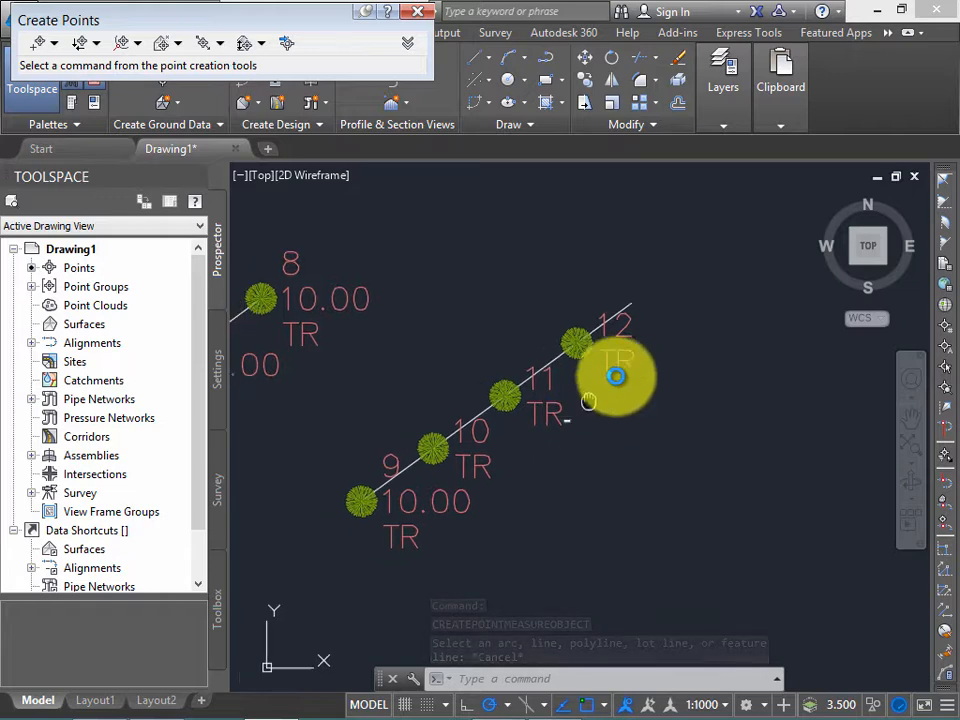
{"action": "middle_click_drag", "start_coordinate": [612, 344], "coordinate": [654, 360]}
{"action": "middle_click_drag", "start_coordinate": [513, 351], "coordinate": [540, 328]}
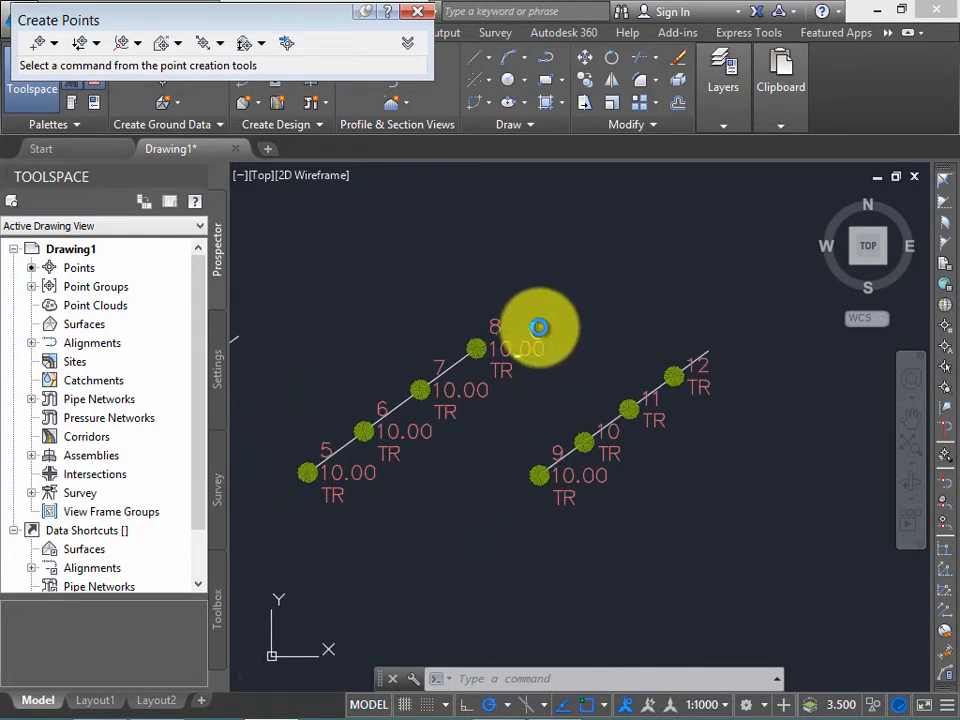
{"action": "left_click", "coordinate": [417, 11]}
{"action": "scroll", "coordinate": [422, 286], "scroll_direction": "down", "scroll_amount": 2}
{"action": "scroll", "coordinate": [450, 349], "scroll_direction": "up", "scroll_amount": 2}
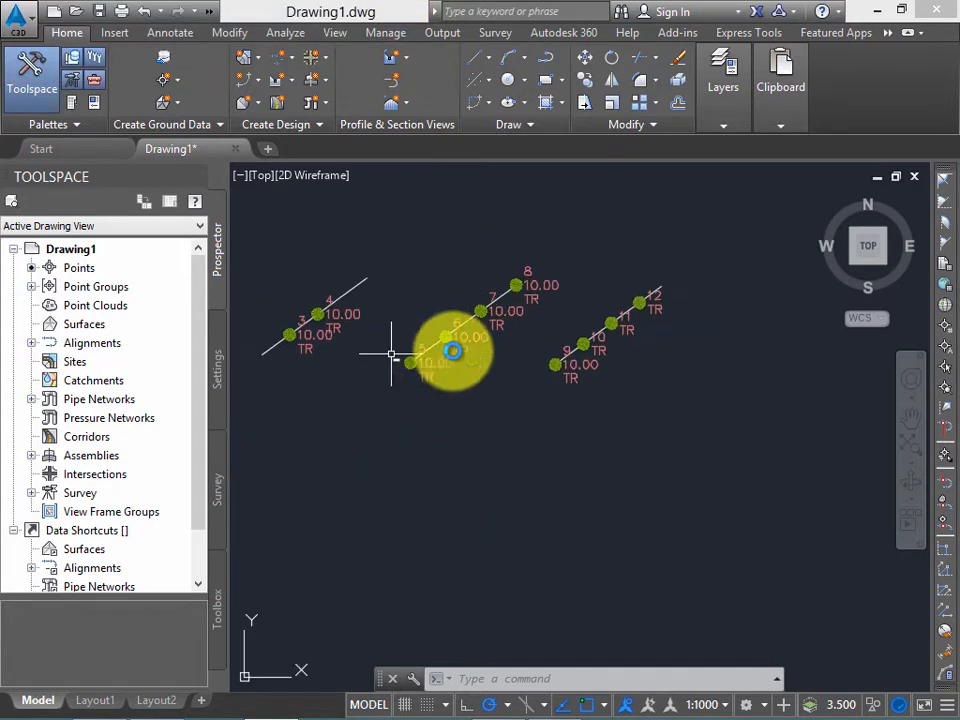
{"action": "left_click", "coordinate": [170, 80]}
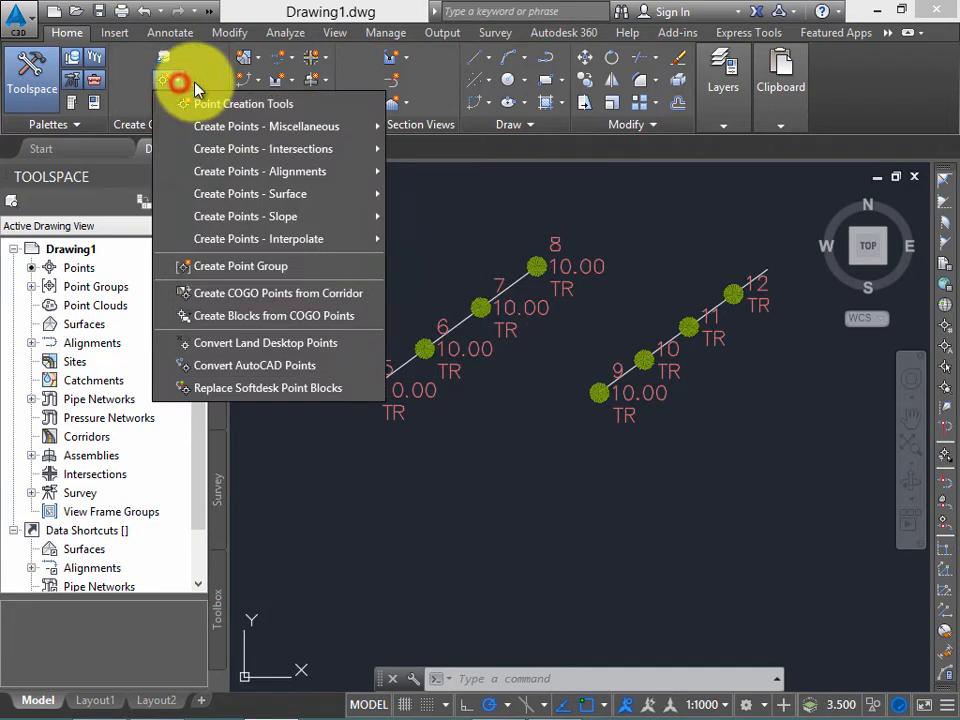
{"action": "mouse_move", "coordinate": [372, 140]}
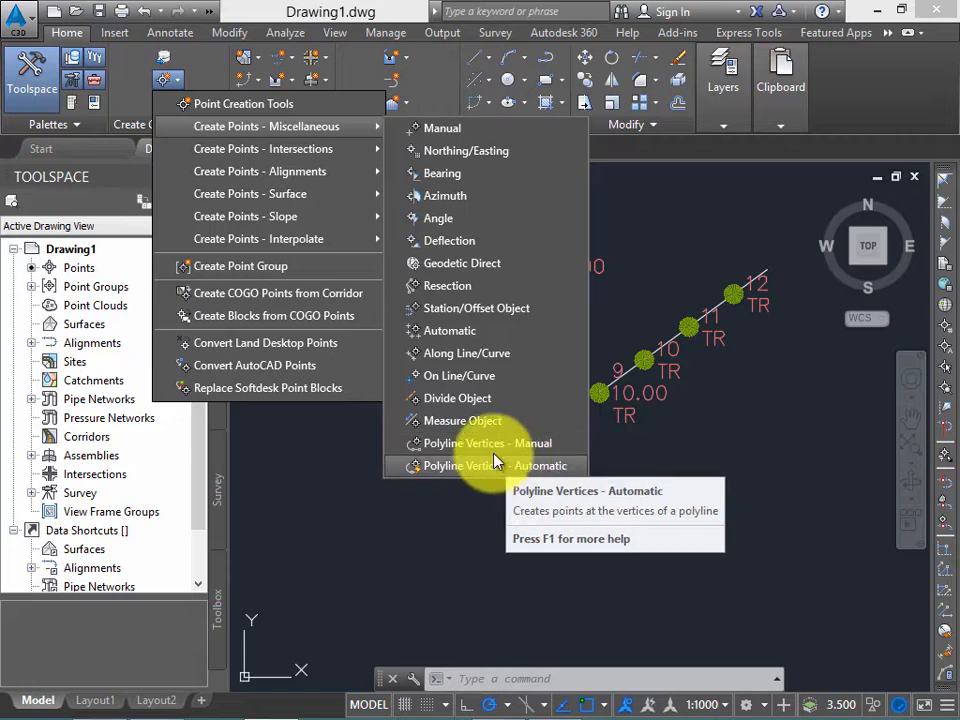
{"action": "left_click", "coordinate": [493, 444]}
{"action": "middle_click_drag", "start_coordinate": [442, 531], "coordinate": [515, 490]}
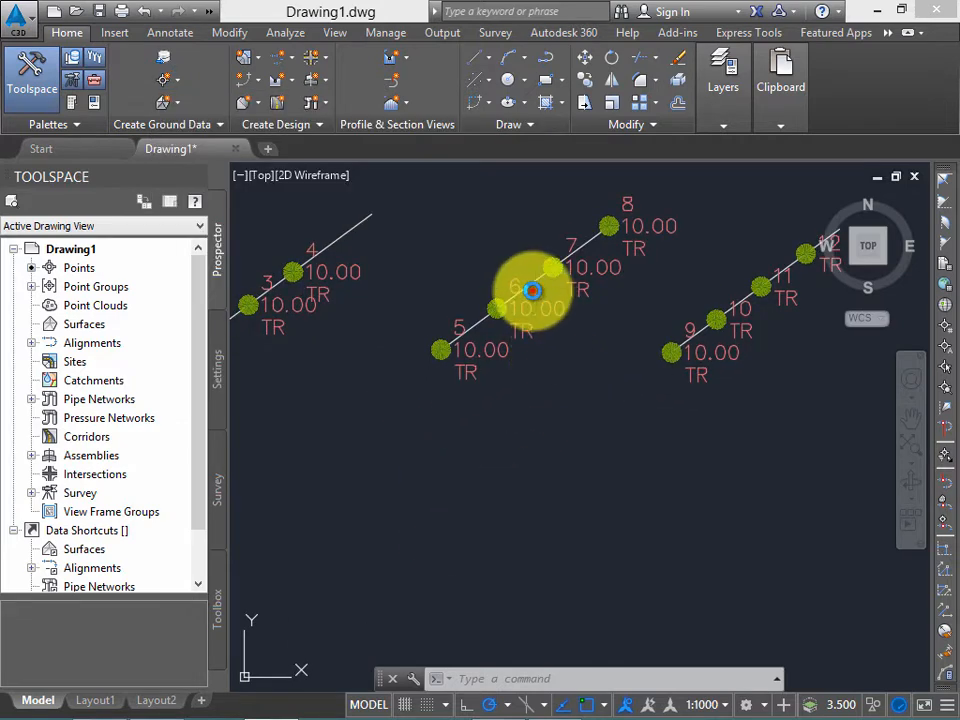
Step: Copy the straight divided polyline twice into the empty area below the existing points, side by side
{"action": "left_click", "coordinate": [527, 283]}
{"action": "type", "text": "COPY"}
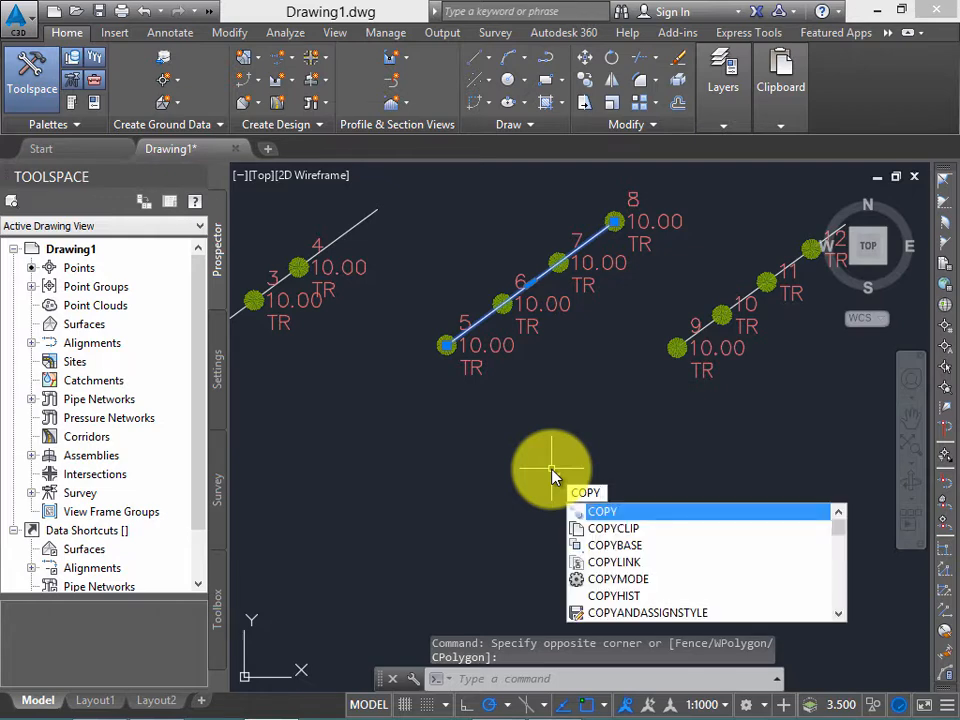
{"action": "key", "text": "Return"}
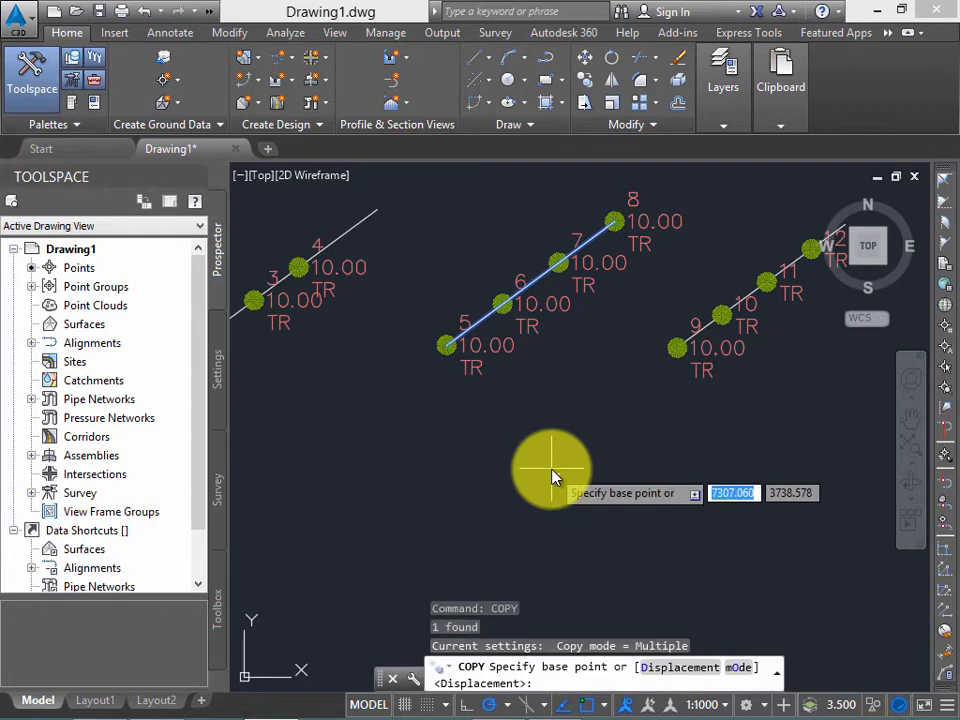
{"action": "left_click", "coordinate": [443, 414]}
{"action": "middle_click_drag", "start_coordinate": [440, 522], "coordinate": [449, 366]}
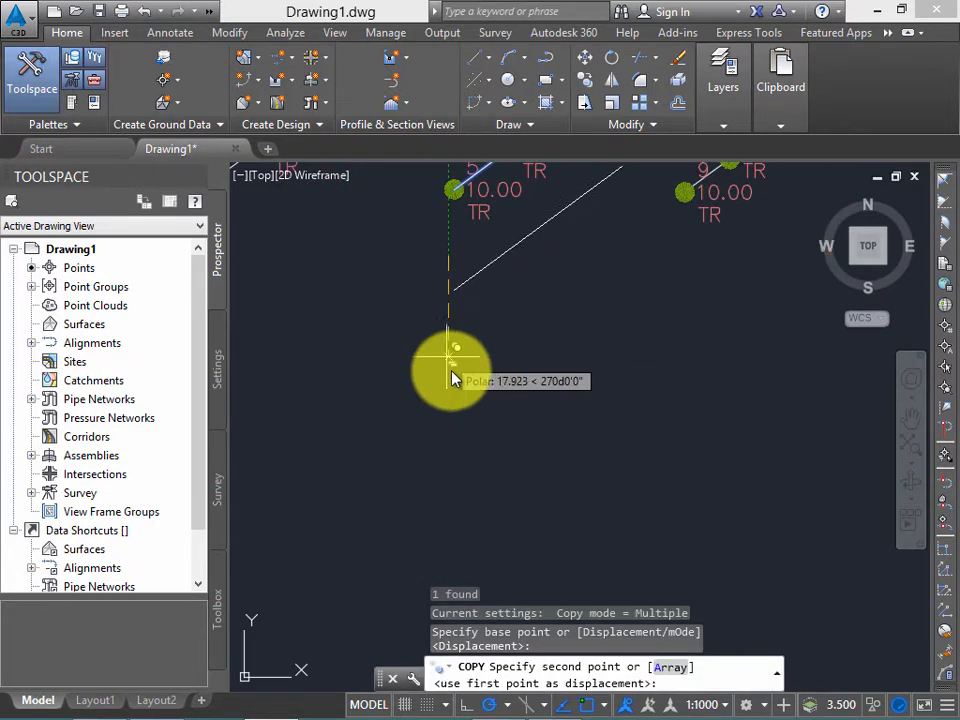
{"action": "left_click", "coordinate": [456, 492]}
{"action": "middle_click_drag", "start_coordinate": [747, 494], "coordinate": [480, 566]}
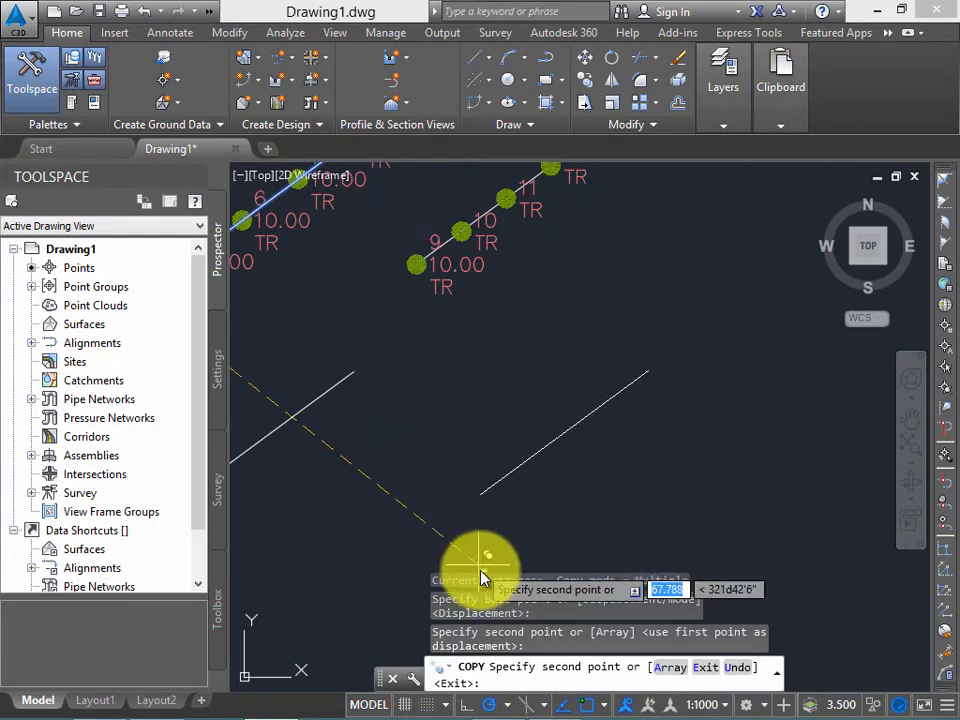
{"action": "left_click", "coordinate": [405, 558]}
{"action": "middle_click_drag", "start_coordinate": [332, 508], "coordinate": [520, 490]}
{"action": "key", "text": "Escape"}
{"action": "middle_click_drag", "start_coordinate": [388, 291], "coordinate": [432, 270]}
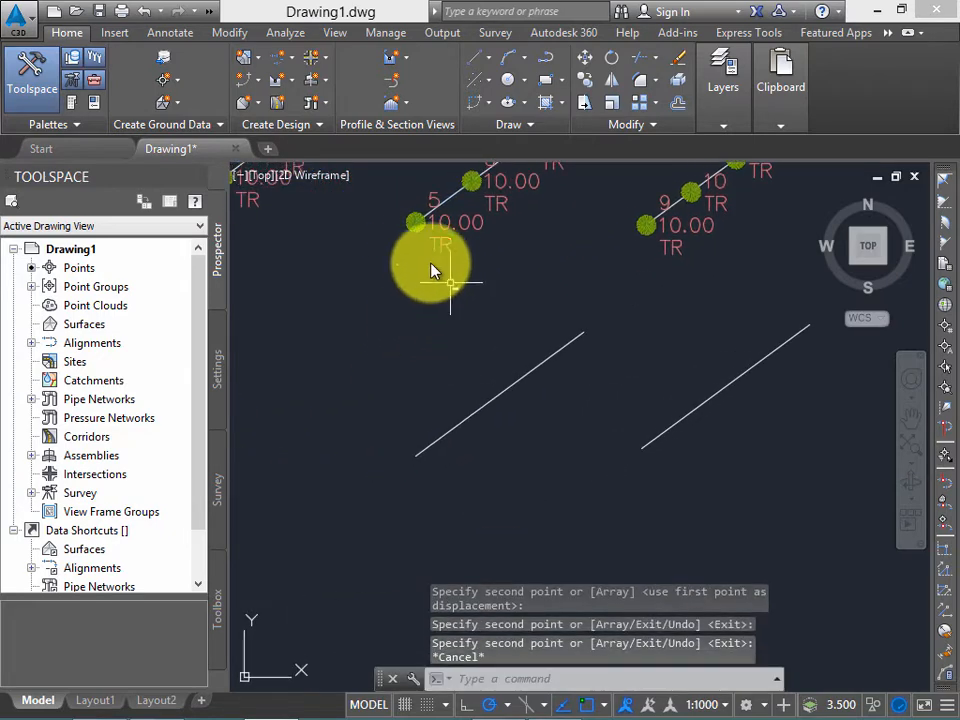
Step: Delete the two straight polyline copies below the existing points
{"action": "left_click", "coordinate": [168, 80]}
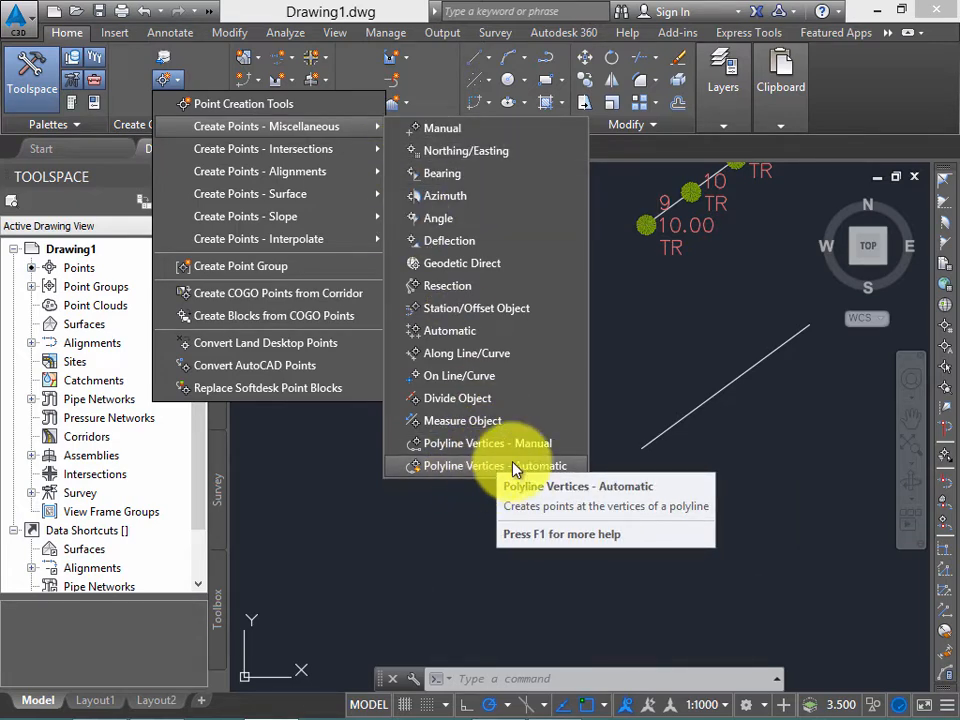
{"action": "left_click", "coordinate": [512, 466]}
{"action": "left_click", "coordinate": [691, 286]}
{"action": "middle_click_drag", "start_coordinate": [588, 366], "coordinate": [505, 396]}
{"action": "left_click", "coordinate": [686, 486]}
{"action": "left_click", "coordinate": [418, 396]}
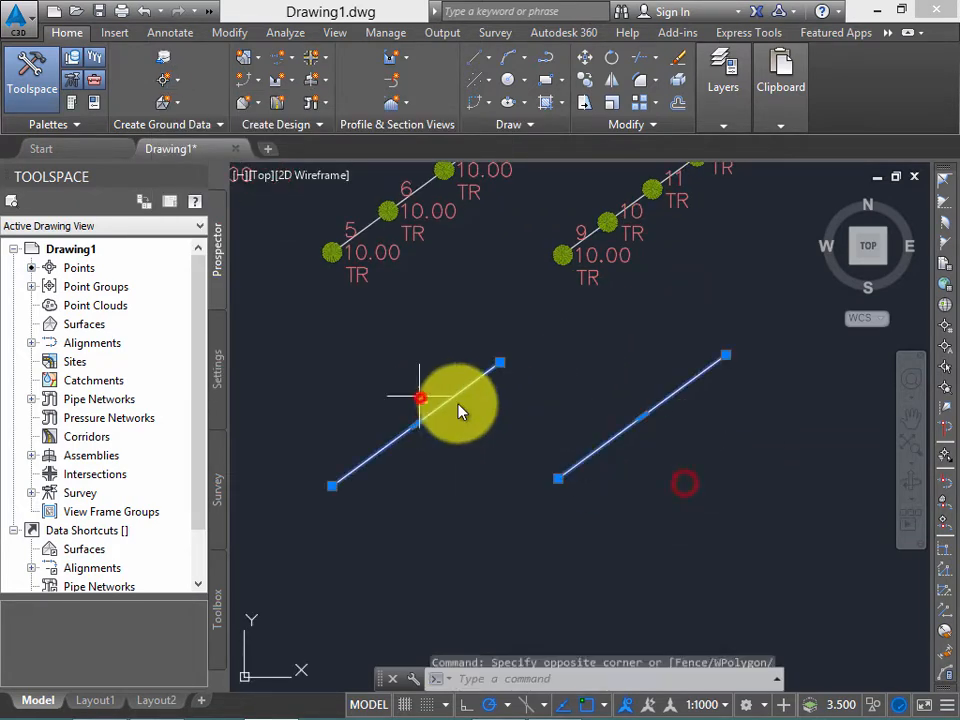
{"action": "key", "text": "Delete"}
{"action": "middle_click_drag", "start_coordinate": [443, 441], "coordinate": [469, 430]}
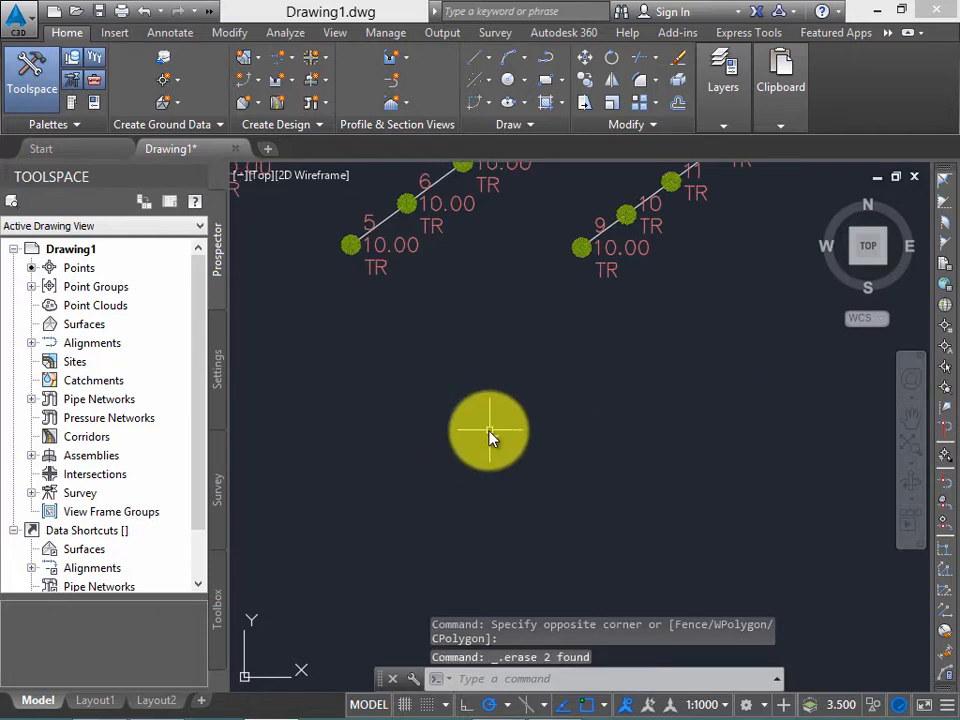
Step: Sketch a four-segment zigzag polyline in the empty area below the existing points, its first segment about 24 units long
{"action": "key", "text": "Return"}
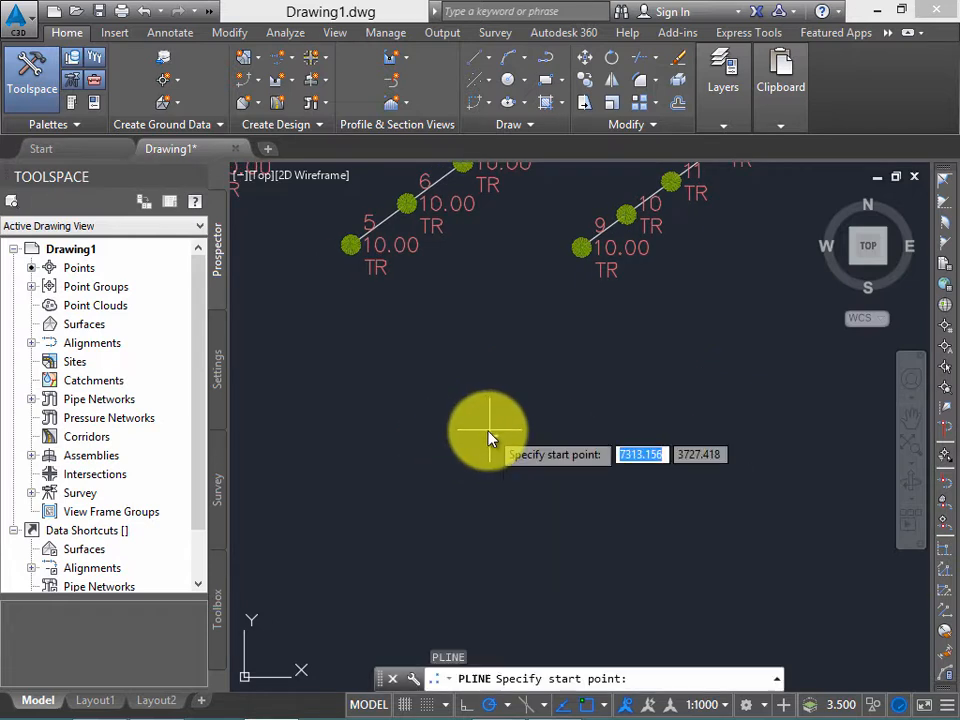
{"action": "middle_click_drag", "start_coordinate": [394, 440], "coordinate": [442, 415]}
{"action": "left_click", "coordinate": [274, 523]}
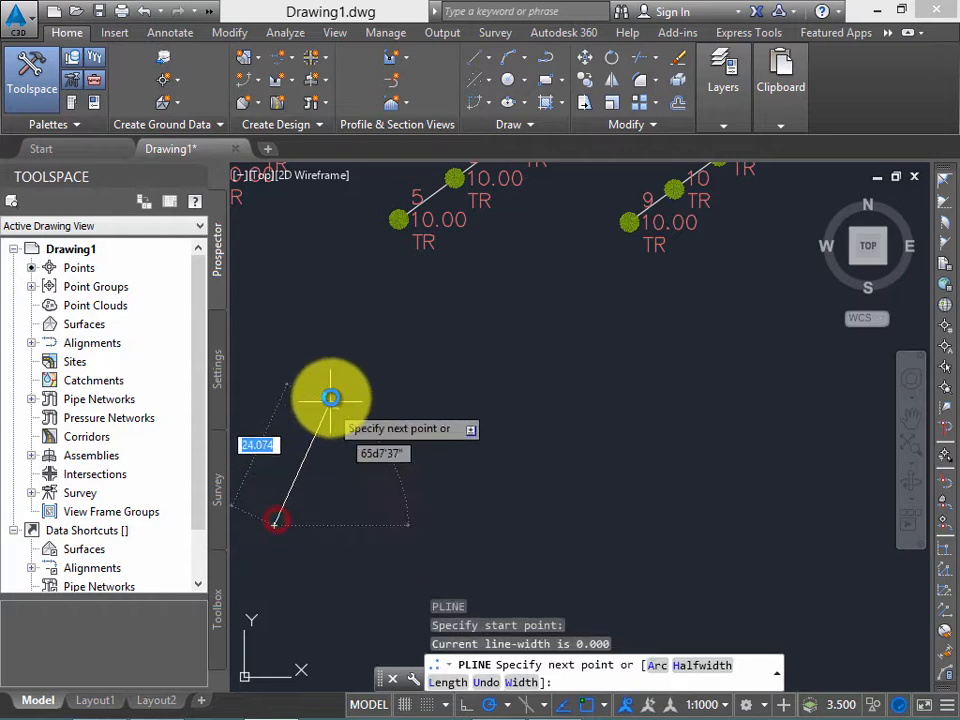
{"action": "left_click", "coordinate": [332, 395]}
{"action": "left_click", "coordinate": [423, 486]}
{"action": "left_click", "coordinate": [466, 321]}
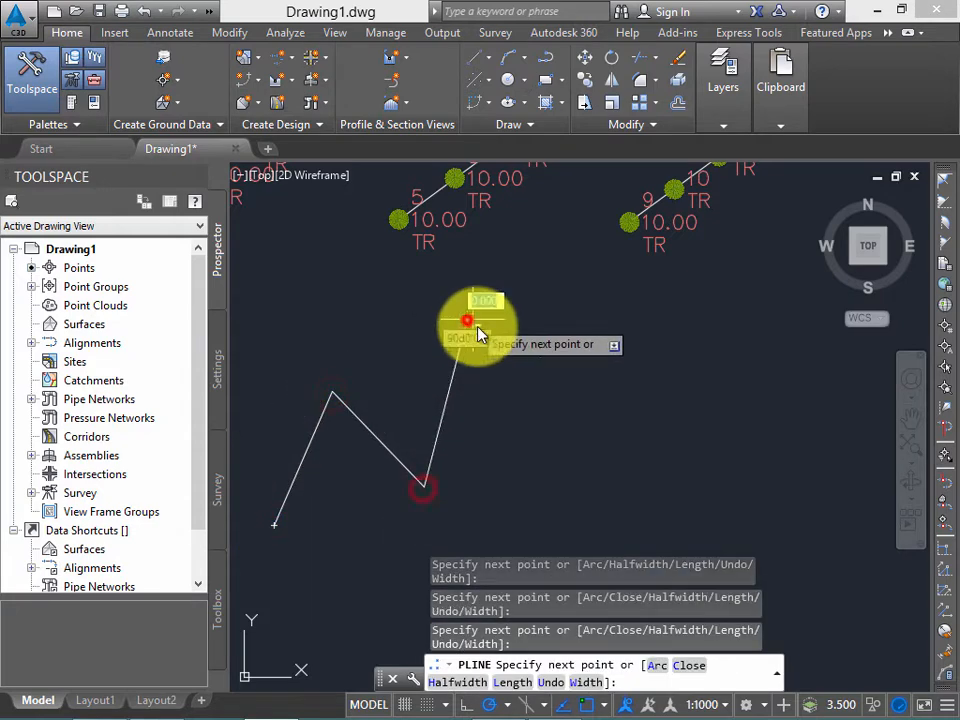
{"action": "left_click", "coordinate": [578, 380]}
{"action": "key", "text": "Return"}
{"action": "middle_click_drag", "start_coordinate": [551, 400], "coordinate": [597, 388]}
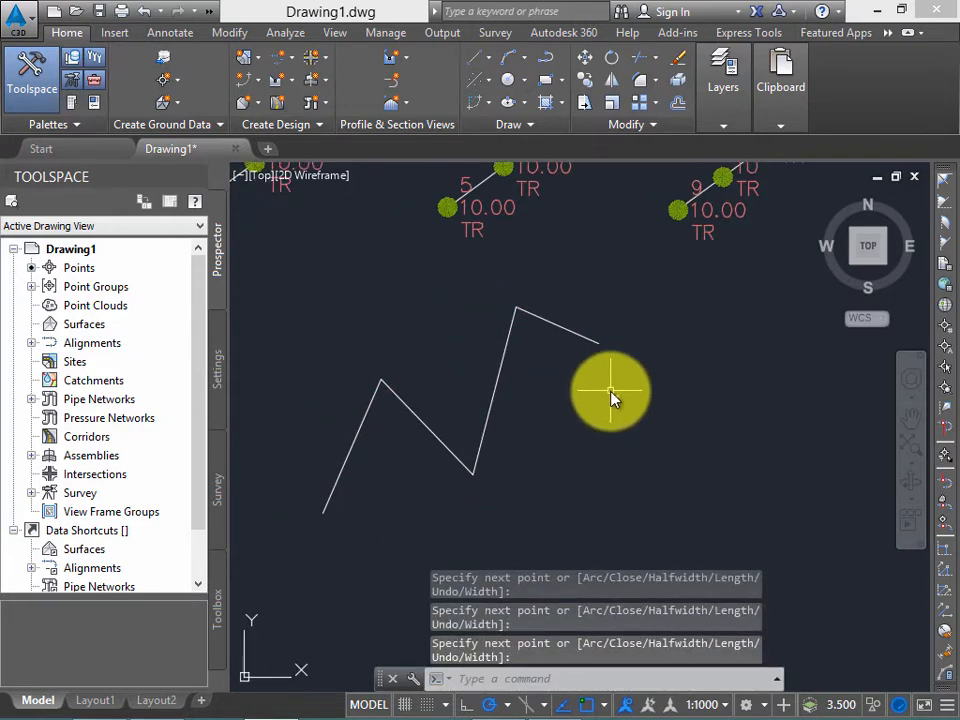
Step: Copy the zigzag polyline horizontally to the right of the original, clear of it
{"action": "type", "text": "copy"}
{"action": "key", "text": "Return"}
{"action": "left_click", "coordinate": [513, 424]}
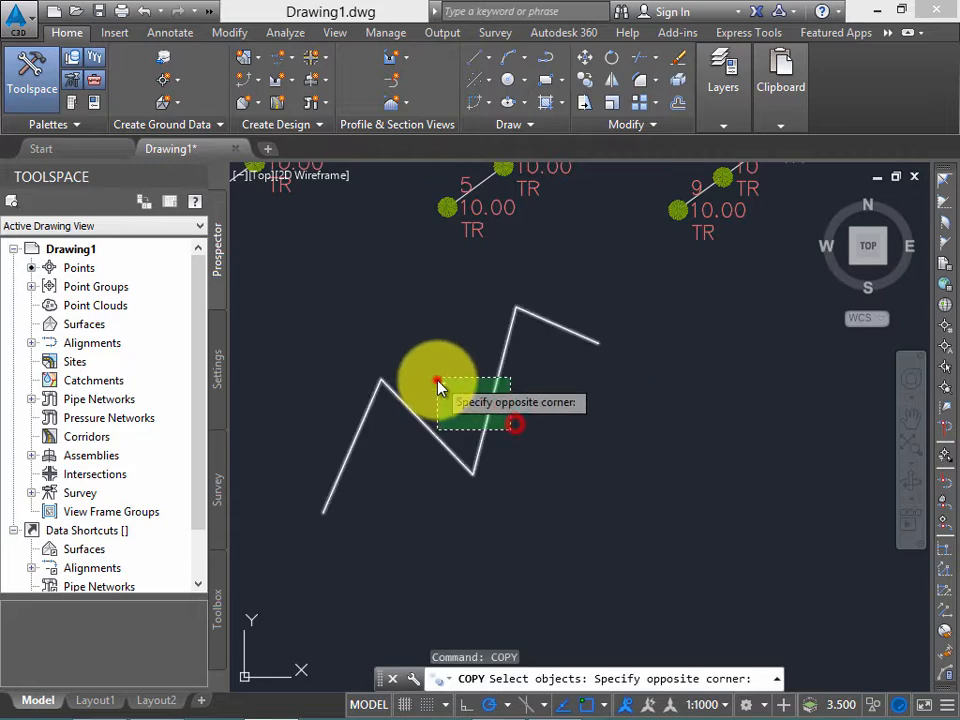
{"action": "left_click", "coordinate": [437, 386]}
{"action": "key", "text": "Return"}
{"action": "left_click", "coordinate": [432, 347]}
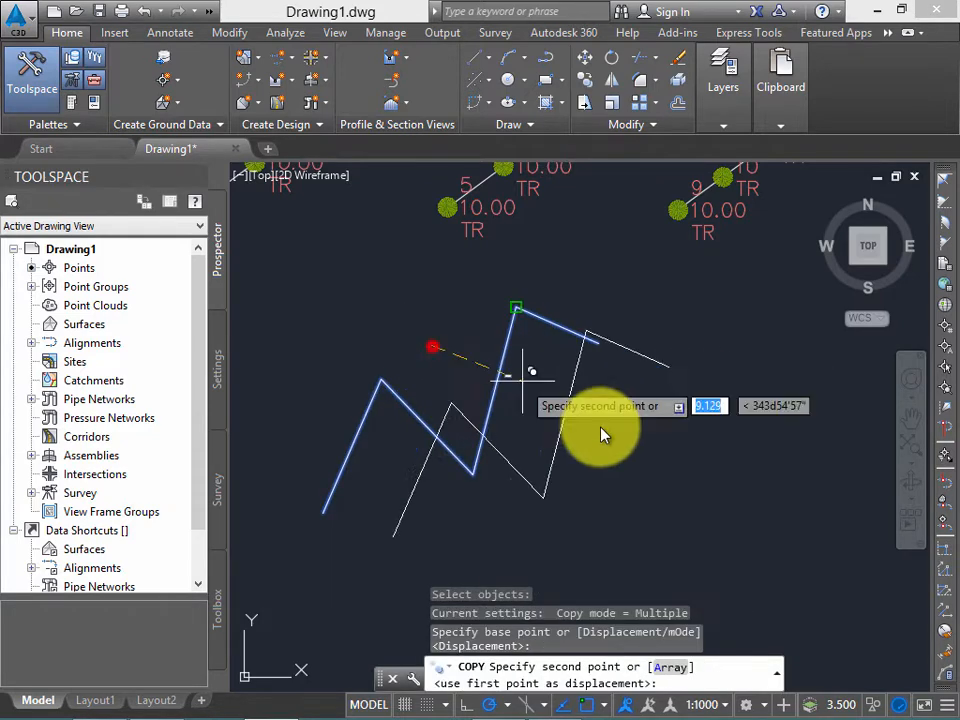
{"action": "left_click", "coordinate": [700, 345]}
{"action": "middle_click_drag", "start_coordinate": [646, 334], "coordinate": [621, 337]}
{"action": "key", "text": "Return"}
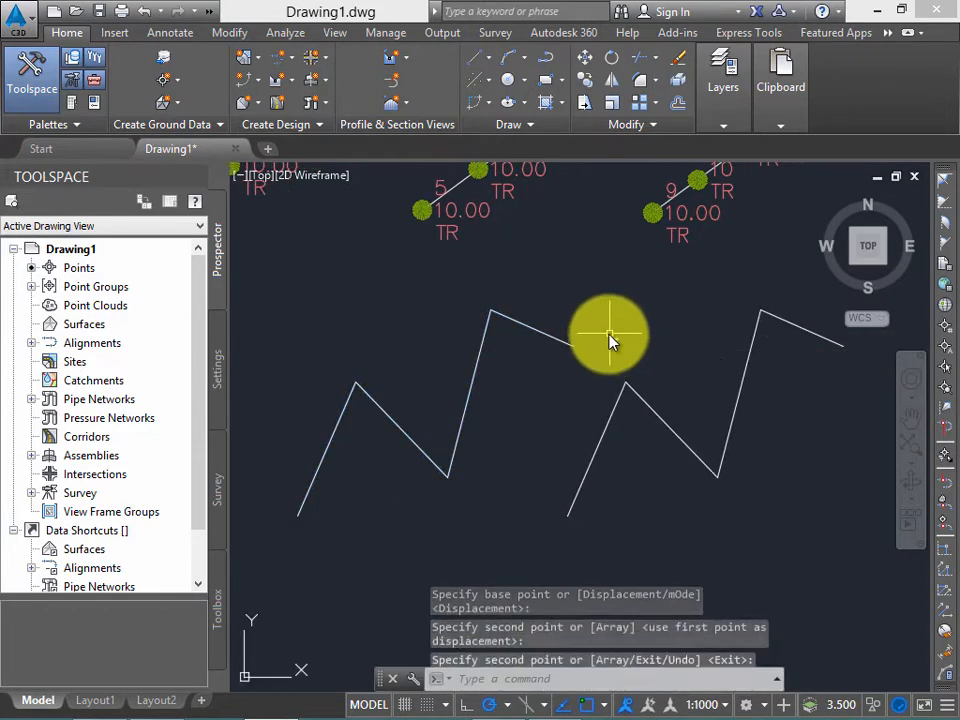
{"action": "key", "text": "Escape"}
{"action": "key", "text": "Escape"}
{"action": "key", "text": "Escape"}
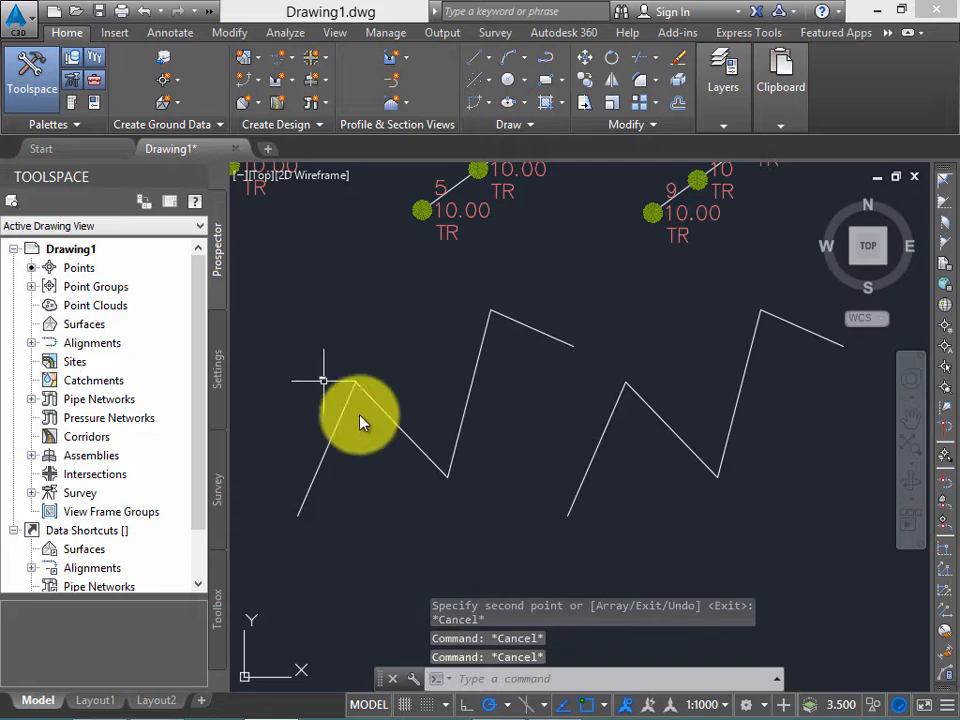
Step: Start Polyline Vertices - Automatic point creation on the original zigzag polyline and give the first vertex point the description TR
{"action": "left_click", "coordinate": [172, 92]}
{"action": "mouse_move", "coordinate": [213, 127]}
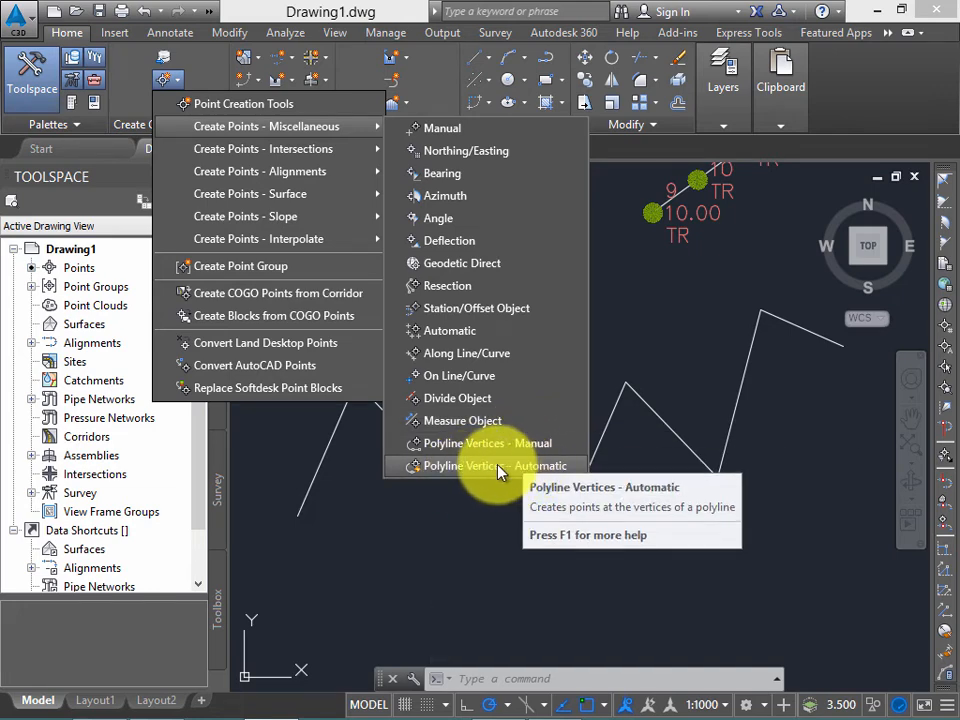
{"action": "left_click", "coordinate": [493, 467]}
{"action": "middle_click_drag", "start_coordinate": [492, 490], "coordinate": [508, 493]}
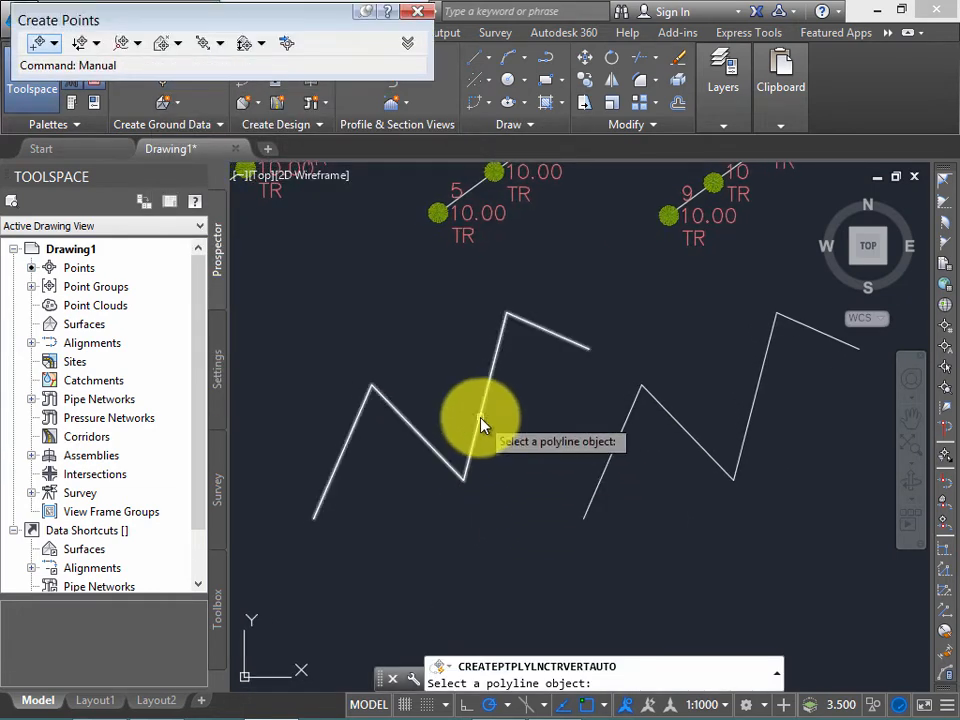
{"action": "left_click", "coordinate": [488, 442]}
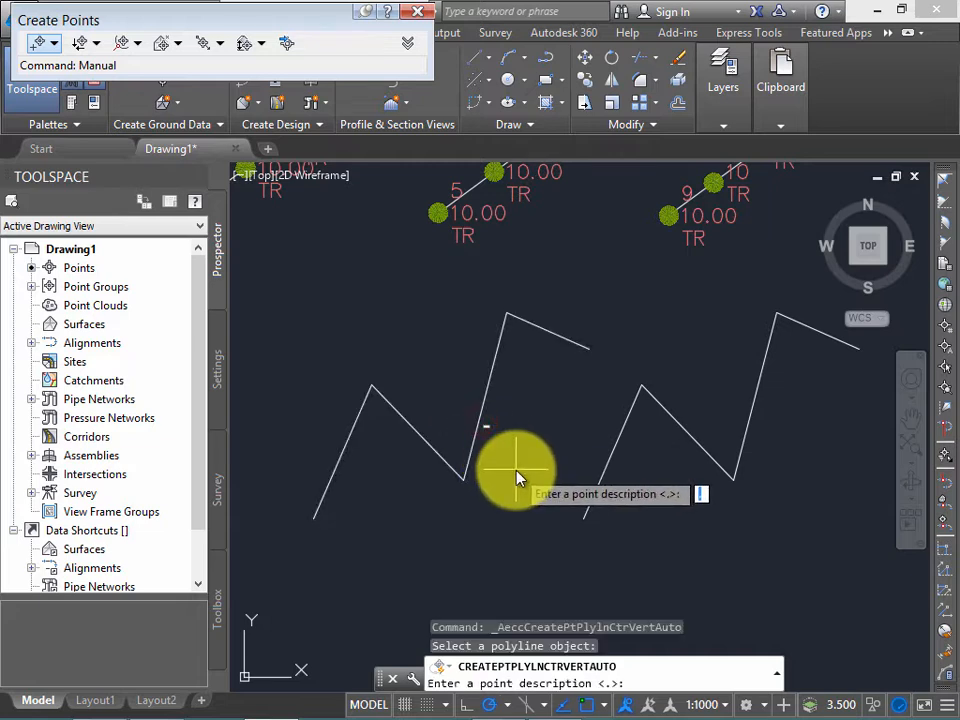
{"action": "type", "text": "TR"}
{"action": "key", "text": "Return"}
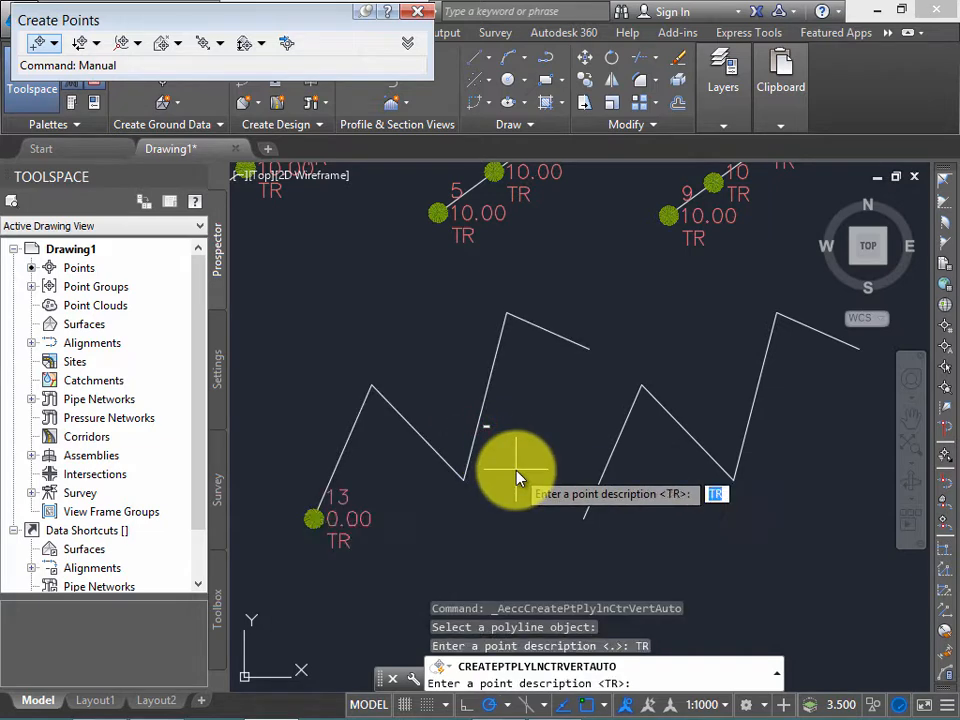
Step: Create points at the remaining four zigzag vertices with the same TR description and end the command
{"action": "key", "text": "Return"}
{"action": "key", "text": "Return"}
{"action": "key", "text": "Return"}
{"action": "key", "text": "Return"}
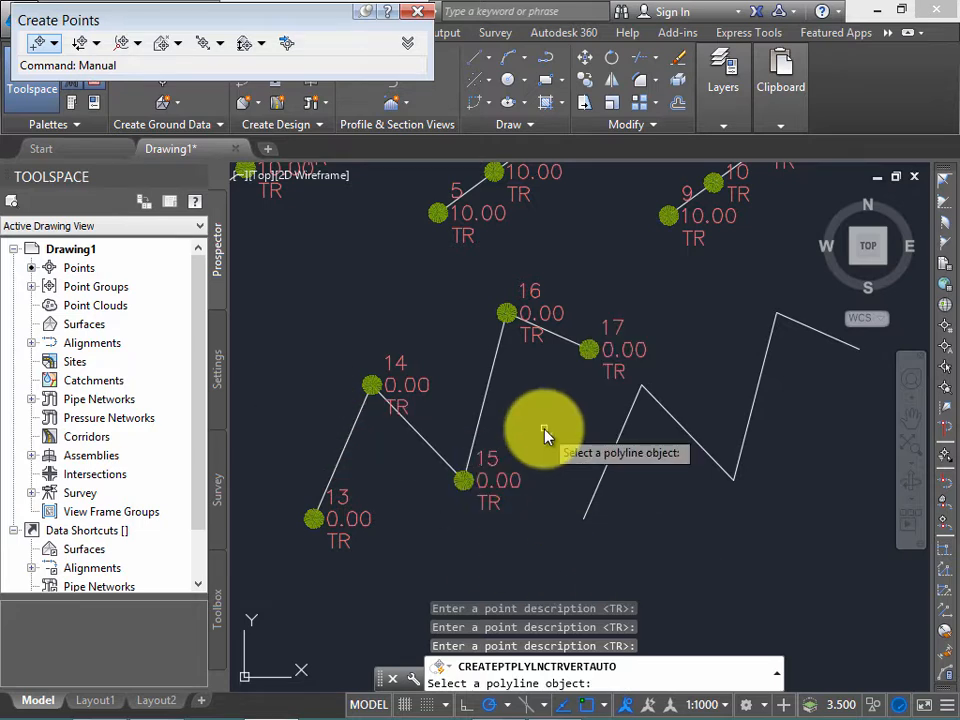
{"action": "key", "text": "Return"}
Step: Examine the elevations of the new vertex points and select the original zigzag polyline they were created on
{"action": "mouse_move", "coordinate": [454, 379]}
{"action": "middle_mouse_down"}
{"action": "mouse_move", "coordinate": [459, 391]}
{"action": "mouse_move", "coordinate": [447, 393]}
{"action": "middle_mouse_up"}
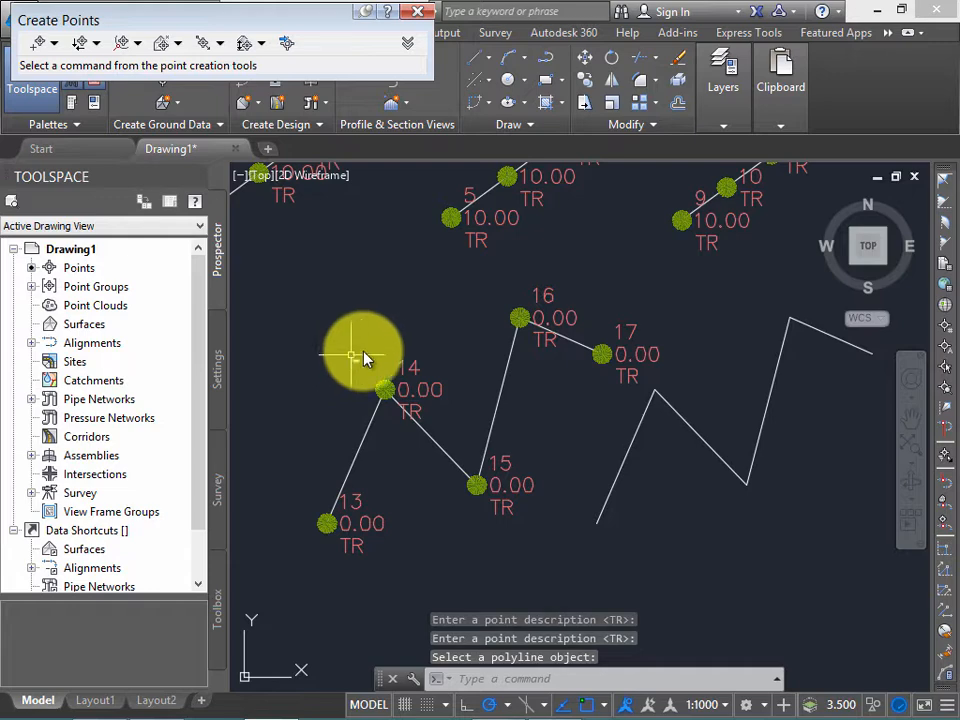
{"action": "mouse_move", "coordinate": [452, 330]}
{"action": "middle_mouse_down"}
{"action": "mouse_move", "coordinate": [450, 344]}
{"action": "mouse_move", "coordinate": [430, 347]}
{"action": "mouse_move", "coordinate": [434, 332]}
{"action": "mouse_move", "coordinate": [463, 330]}
{"action": "mouse_move", "coordinate": [467, 345]}
{"action": "middle_mouse_up"}
{"action": "scroll", "coordinate": [422, 362], "scroll_direction": "up", "scroll_amount": 2}
{"action": "scroll", "coordinate": [445, 366], "scroll_direction": "down", "scroll_amount": 2}
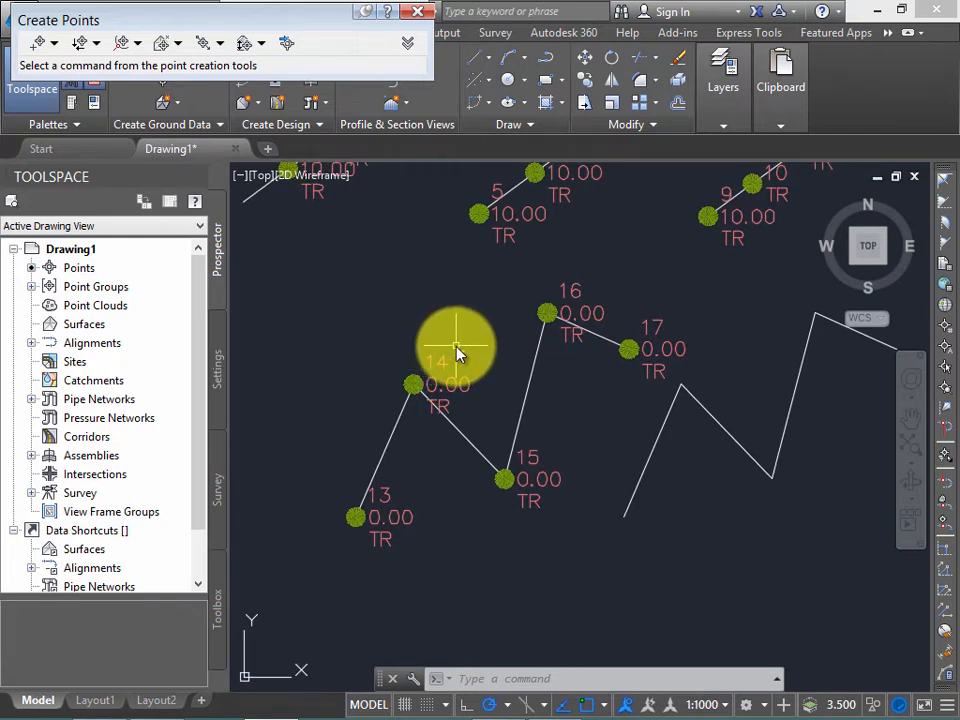
{"action": "left_click", "coordinate": [474, 440]}
{"action": "left_click", "coordinate": [466, 440]}
{"action": "middle_click_drag", "start_coordinate": [458, 436], "coordinate": [441, 457]}
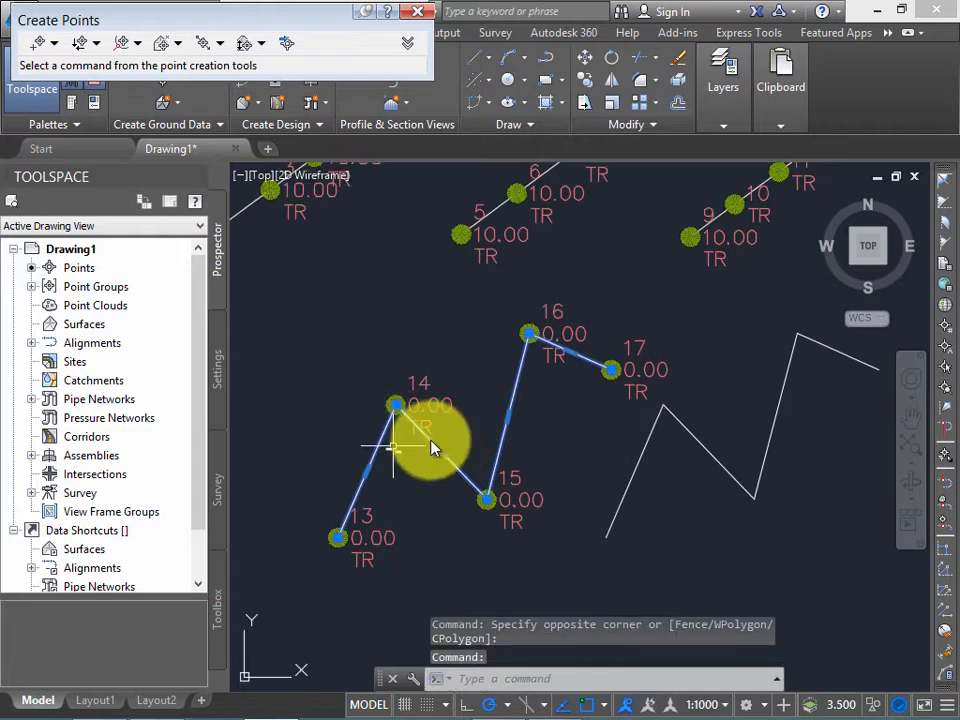
Step: Inspect the elevation and individual vertices of the original zigzag polyline in its properties, close them and clear the selection
{"action": "middle_click_drag", "start_coordinate": [467, 405], "coordinate": [455, 414]}
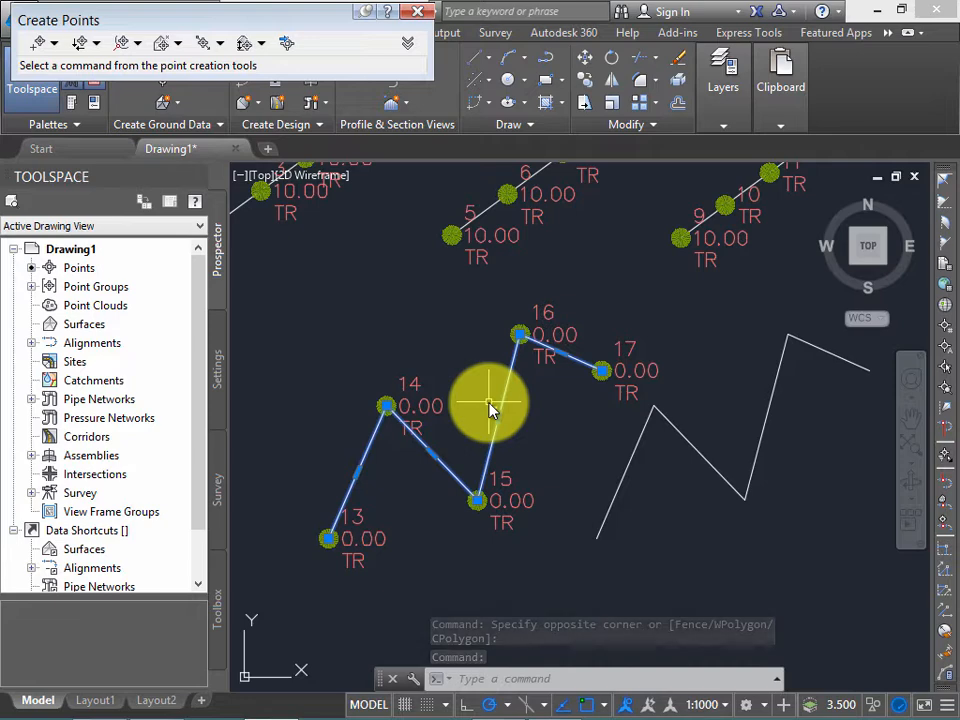
{"action": "key", "text": "ctrl+1"}
{"action": "mouse_move", "coordinate": [18, 184]}
{"action": "left_mouse_down"}
{"action": "mouse_move", "coordinate": [225, 326]}
{"action": "mouse_move", "coordinate": [570, 261]}
{"action": "mouse_move", "coordinate": [645, 296]}
{"action": "left_mouse_up"}
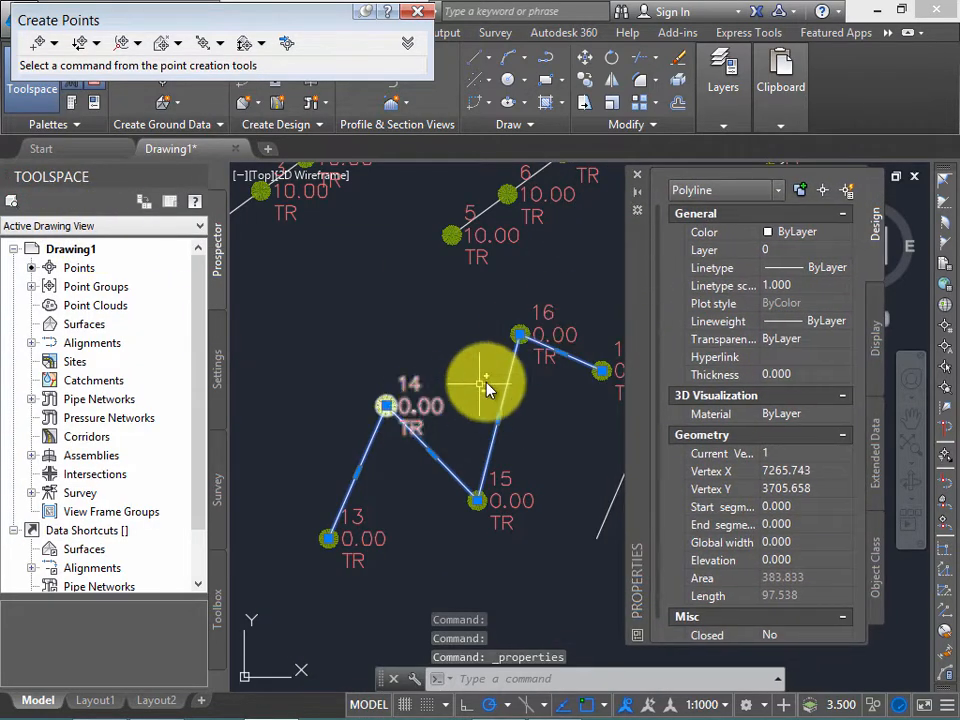
{"action": "middle_click_drag", "start_coordinate": [492, 352], "coordinate": [433, 348]}
{"action": "middle_click_drag", "start_coordinate": [373, 382], "coordinate": [405, 358]}
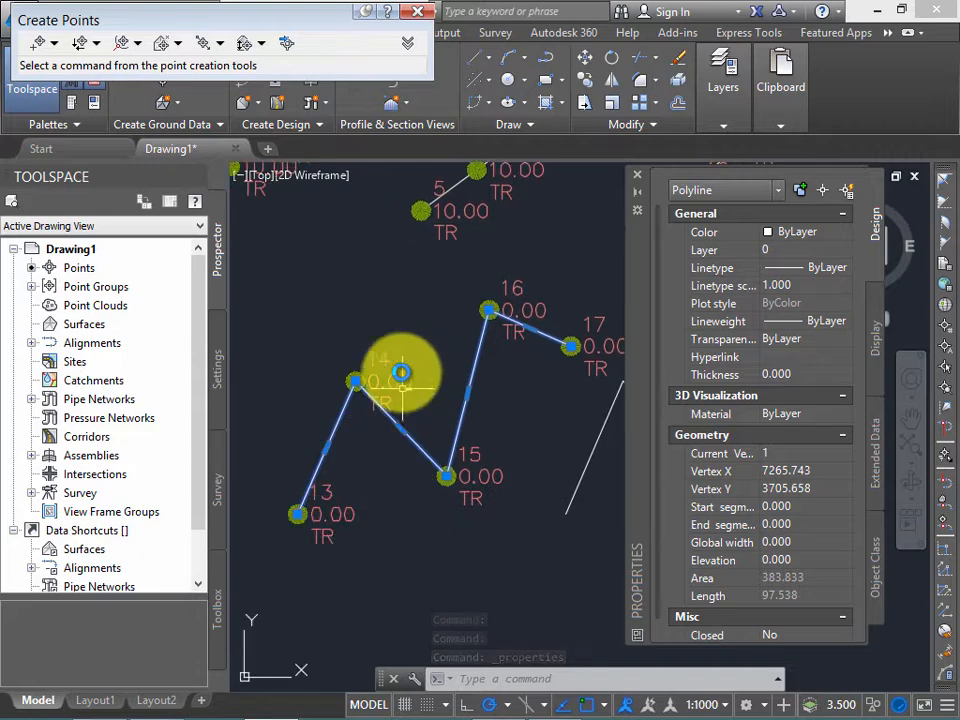
{"action": "middle_click_drag", "start_coordinate": [518, 466], "coordinate": [491, 438]}
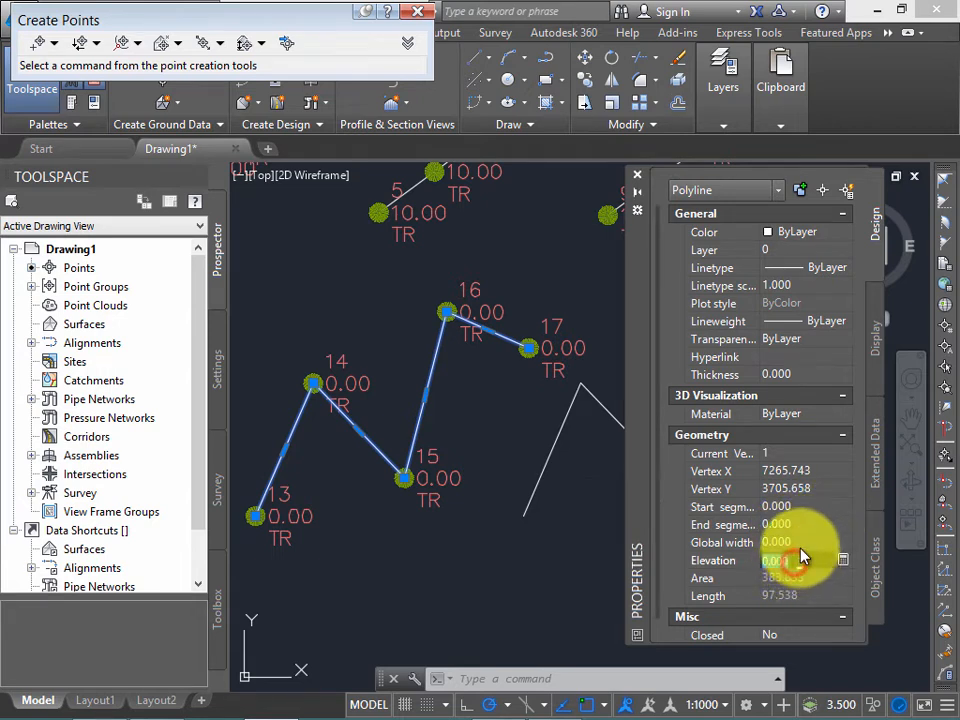
{"action": "left_click", "coordinate": [773, 452]}
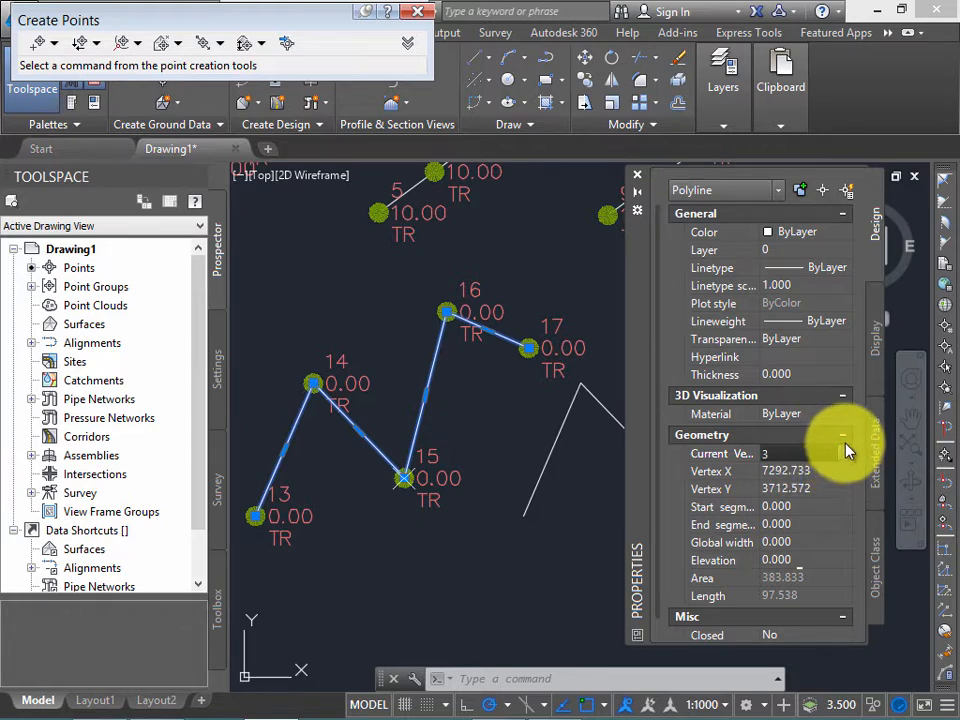
{"action": "left_click", "coordinate": [633, 179]}
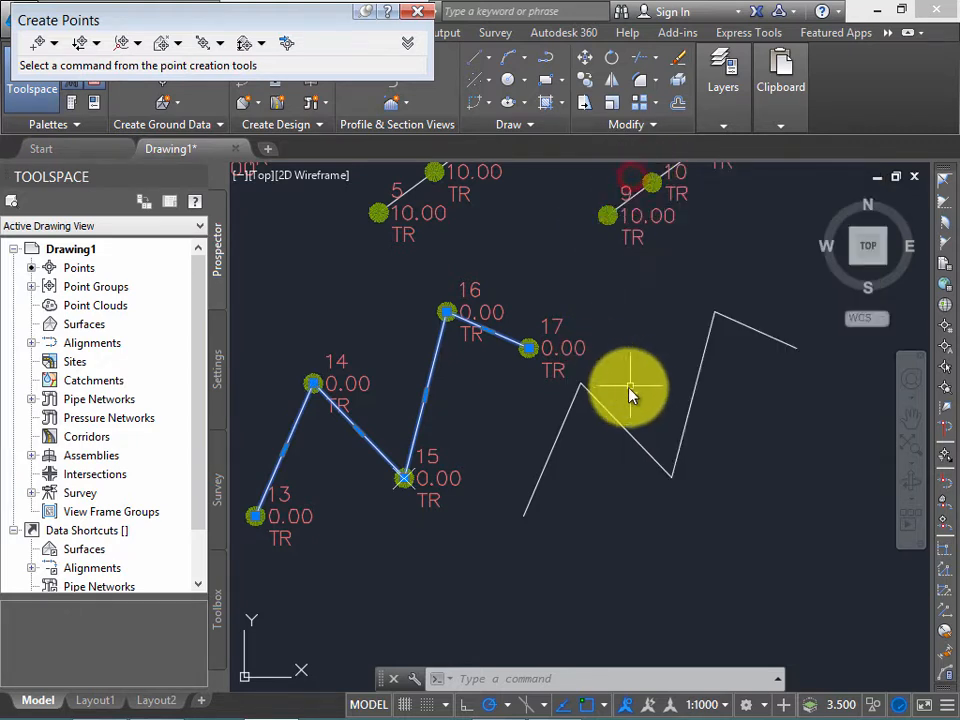
{"action": "key", "text": "Escape"}
{"action": "key", "text": "Escape"}
Step: Start Polyline Vertices - Manual point creation and set the default elevation to 10
{"action": "mouse_move", "coordinate": [649, 381]}
{"action": "middle_mouse_down"}
{"action": "mouse_move", "coordinate": [638, 375]}
{"action": "mouse_move", "coordinate": [584, 395]}
{"action": "mouse_move", "coordinate": [583, 369]}
{"action": "mouse_move", "coordinate": [564, 374]}
{"action": "middle_mouse_up"}
{"action": "left_click", "coordinate": [417, 11]}
{"action": "middle_click_drag", "start_coordinate": [604, 325], "coordinate": [604, 326]}
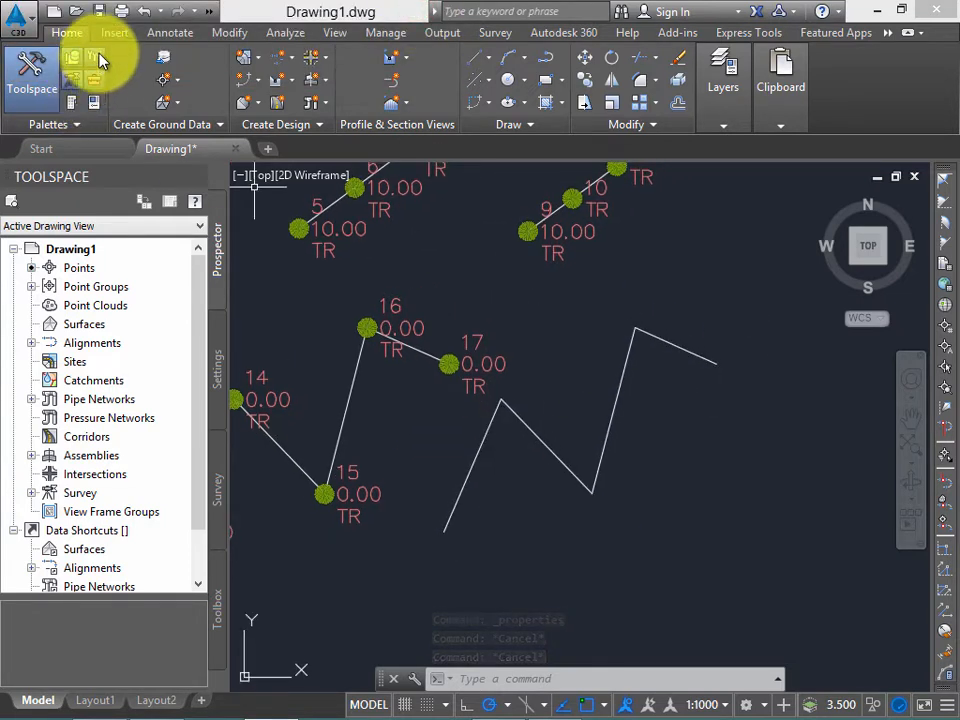
{"action": "left_click", "coordinate": [168, 79]}
{"action": "mouse_move", "coordinate": [380, 128]}
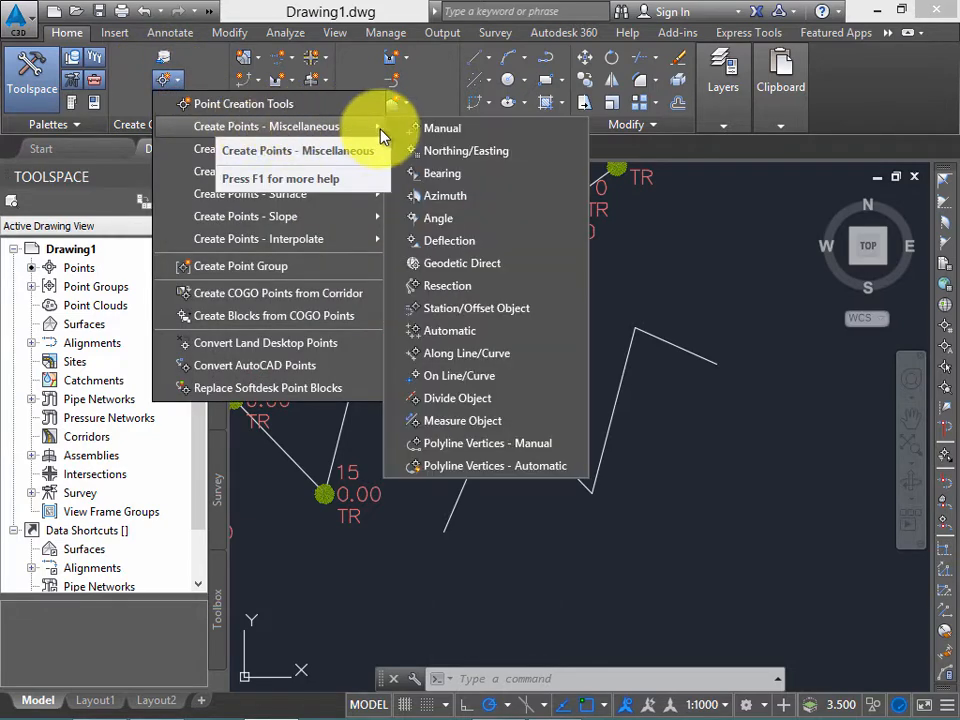
{"action": "left_click", "coordinate": [503, 452]}
{"action": "left_click", "coordinate": [514, 407]}
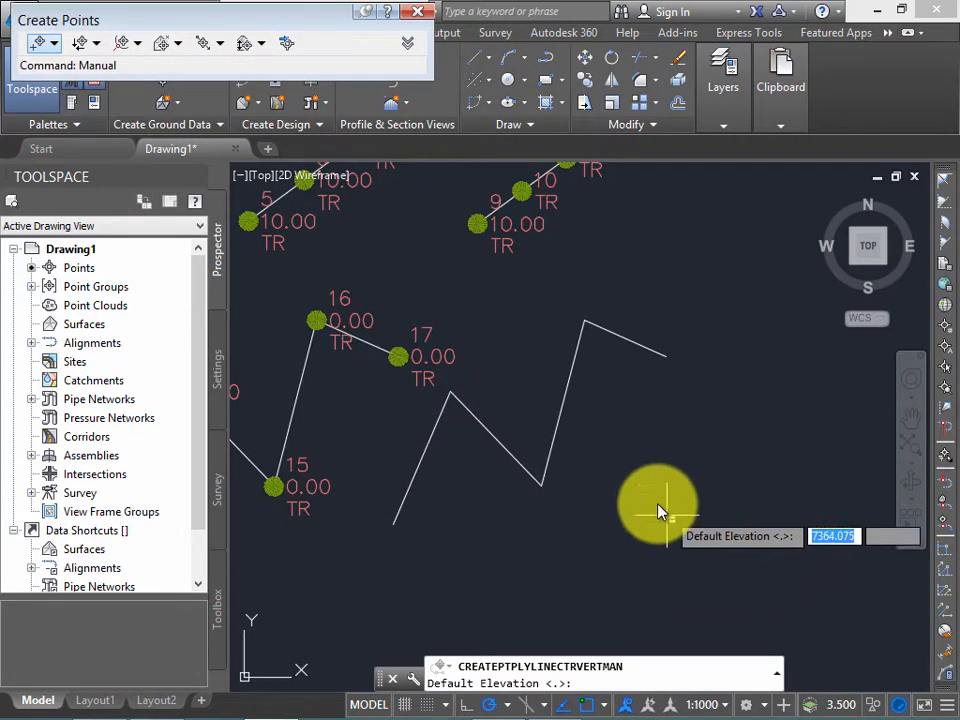
{"action": "type", "text": "10"}
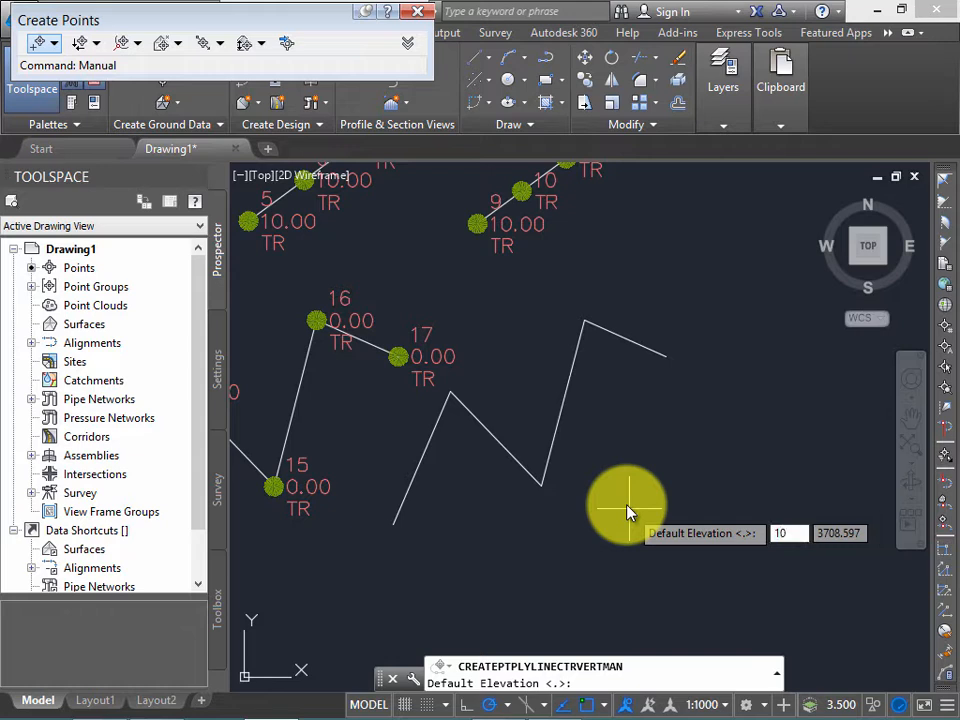
{"action": "key", "text": "Return"}
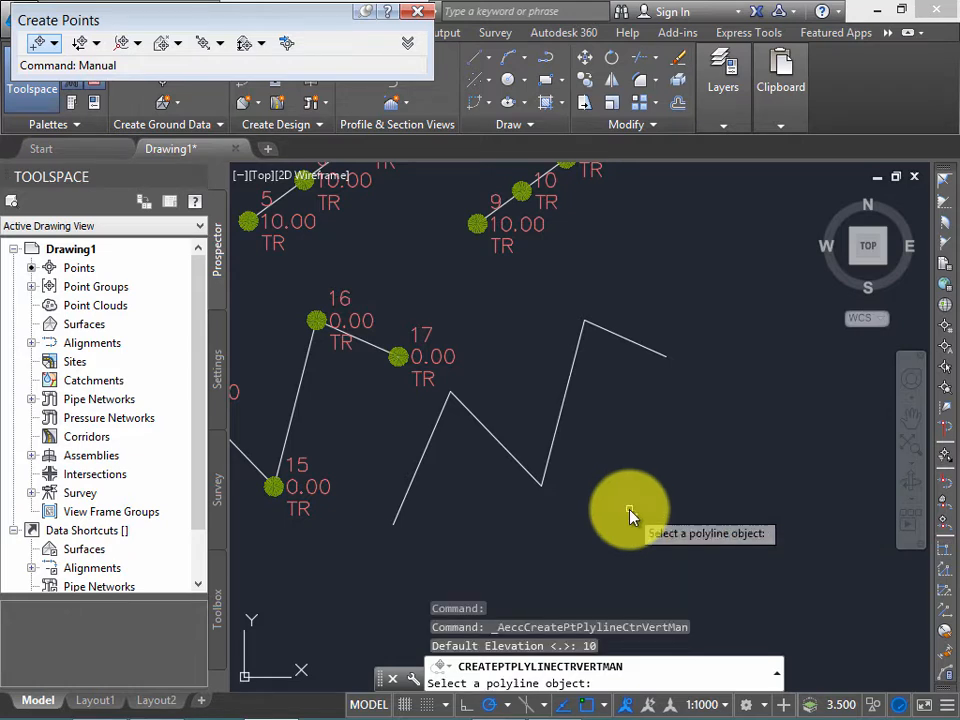
Step: Create points with the description TR at all five vertices of the copied zigzag polyline and end the command
{"action": "left_click", "coordinate": [562, 418]}
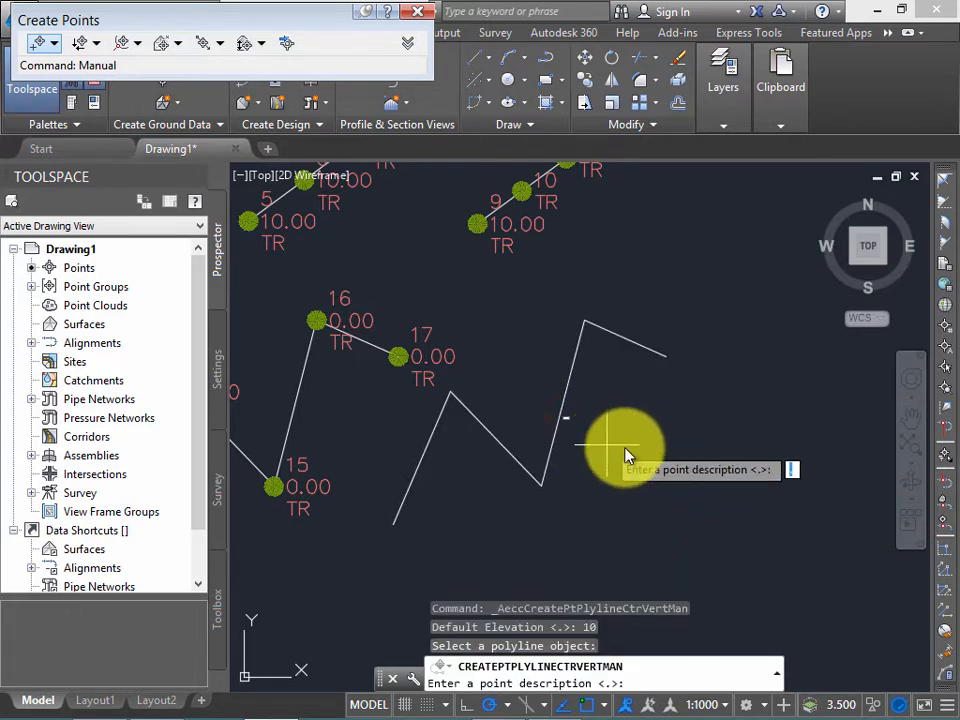
{"action": "type", "text": "TR"}
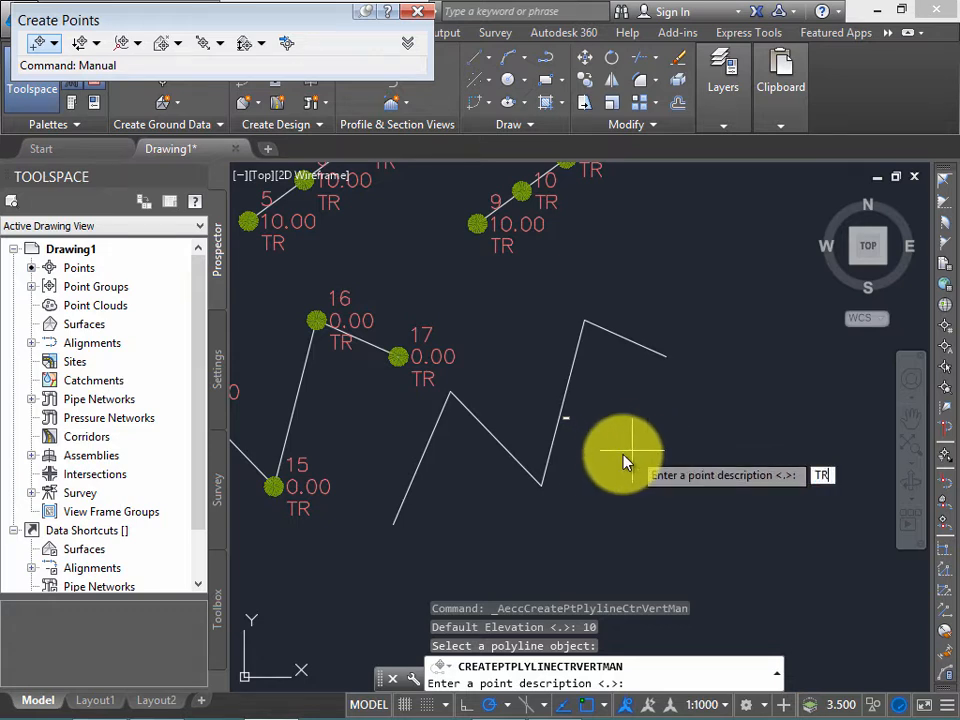
{"action": "key", "text": "Return"}
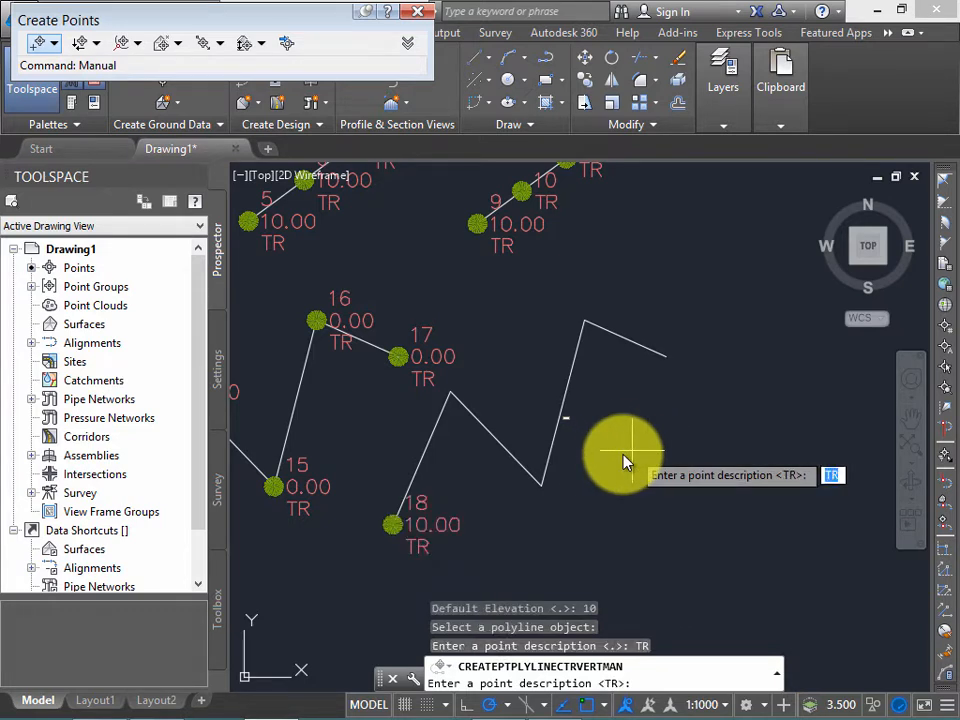
{"action": "middle_click_drag", "start_coordinate": [429, 496], "coordinate": [465, 501]}
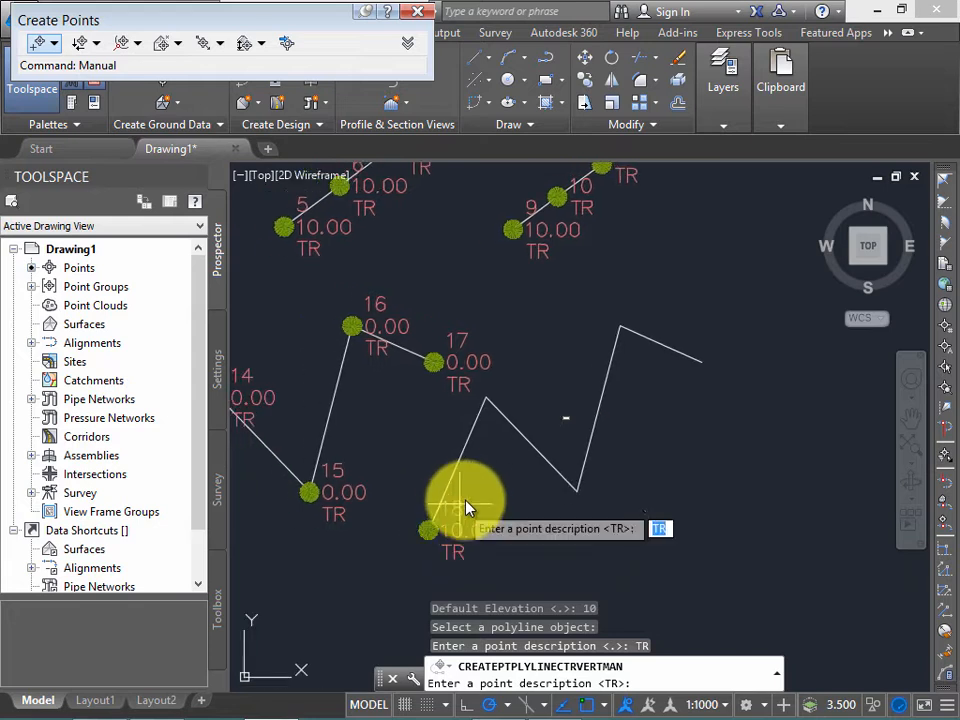
{"action": "middle_click_drag", "start_coordinate": [547, 499], "coordinate": [540, 513]}
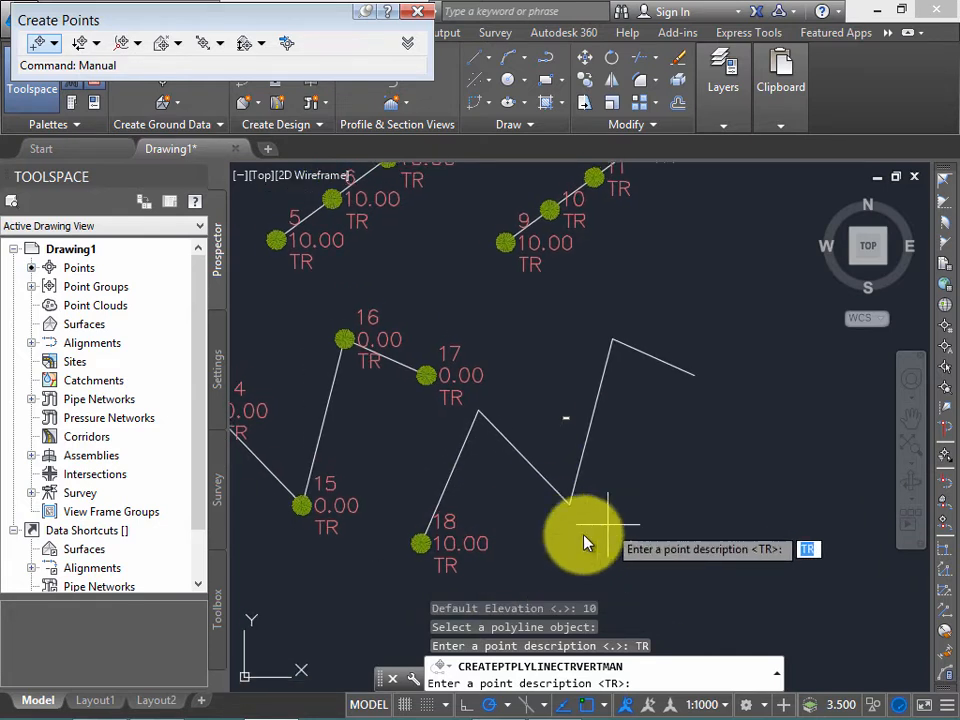
{"action": "key", "text": "Return"}
{"action": "key", "text": "Return"}
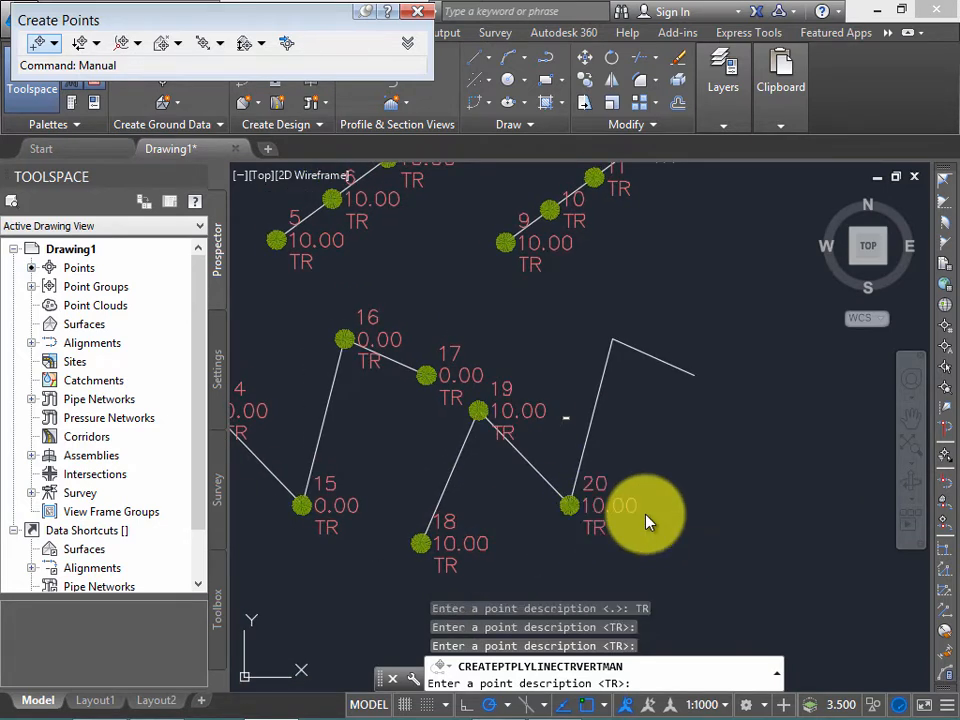
{"action": "key", "text": "Return"}
{"action": "key", "text": "Return"}
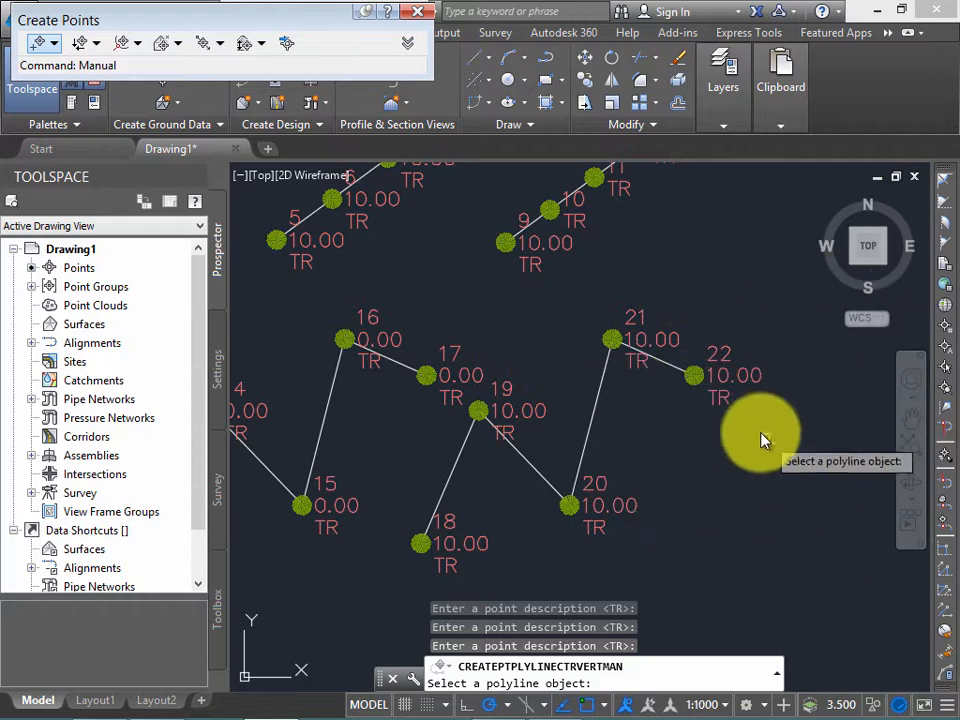
{"action": "middle_click_drag", "start_coordinate": [741, 440], "coordinate": [725, 440]}
{"action": "middle_click_drag", "start_coordinate": [675, 463], "coordinate": [699, 457]}
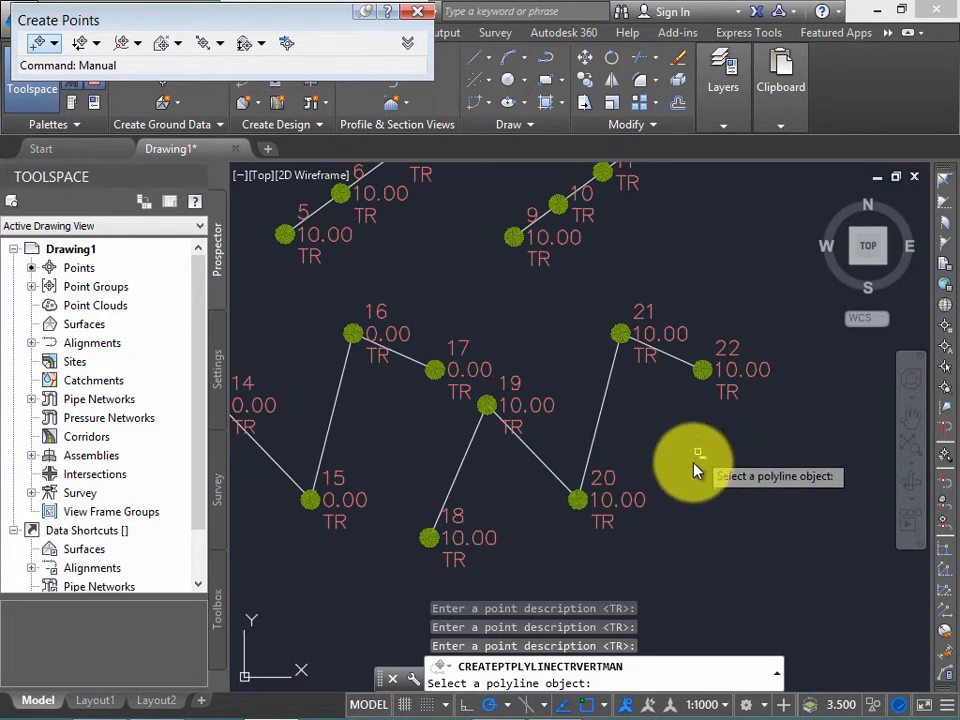
{"action": "key", "text": "Escape"}
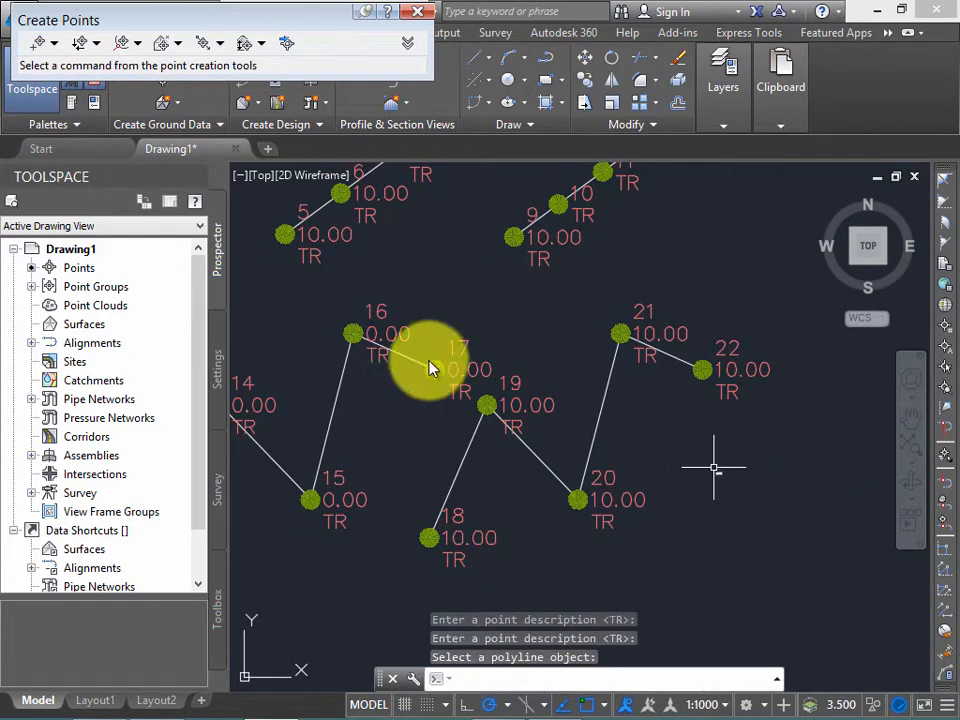
Step: Compare the point elevations on the original and copied zigzags and close the point creation tools
{"action": "scroll", "coordinate": [628, 373], "scroll_direction": "down", "scroll_amount": 2}
{"action": "middle_click_drag", "start_coordinate": [630, 375], "coordinate": [675, 437]}
{"action": "scroll", "coordinate": [680, 440], "scroll_direction": "up", "scroll_amount": 2}
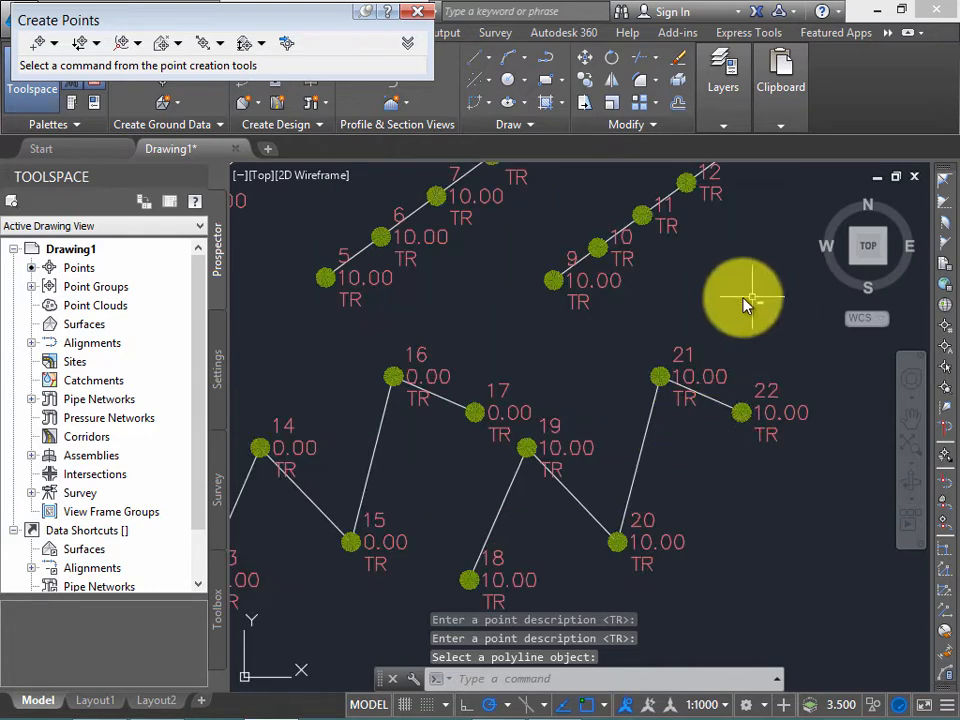
{"action": "middle_click_drag", "start_coordinate": [760, 422], "coordinate": [636, 385]}
{"action": "scroll", "coordinate": [643, 373], "scroll_direction": "up", "scroll_amount": 2}
{"action": "scroll", "coordinate": [608, 467], "scroll_direction": "down", "scroll_amount": 2}
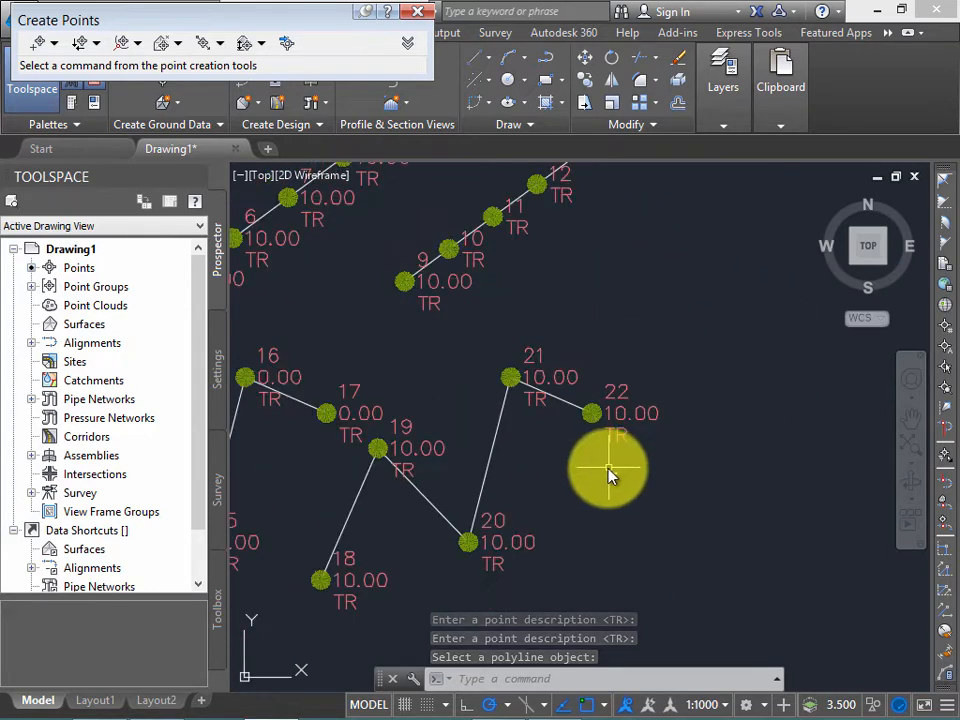
{"action": "middle_click_drag", "start_coordinate": [609, 469], "coordinate": [738, 428]}
{"action": "left_click", "coordinate": [417, 11]}
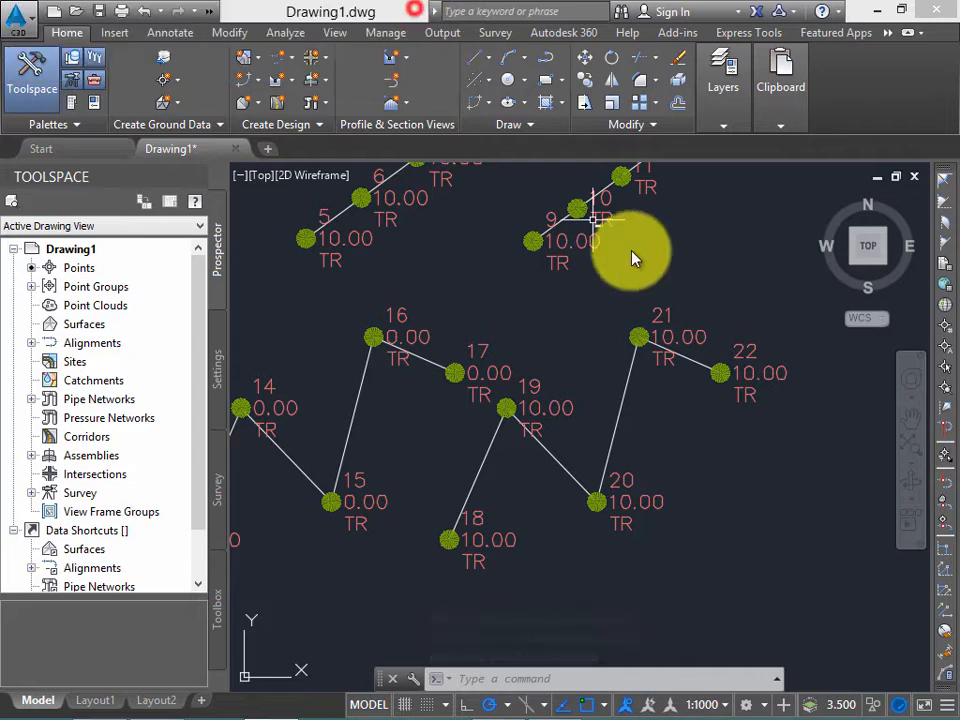
Step: List the end vertex point 22 of the copied zigzag in the Point Editor and examine its elevation
{"action": "mouse_move", "coordinate": [634, 257]}
{"action": "middle_mouse_down"}
{"action": "mouse_move", "coordinate": [626, 266]}
{"action": "mouse_move", "coordinate": [533, 266]}
{"action": "middle_mouse_up"}
{"action": "left_click", "coordinate": [635, 376]}
{"action": "left_click", "coordinate": [617, 375]}
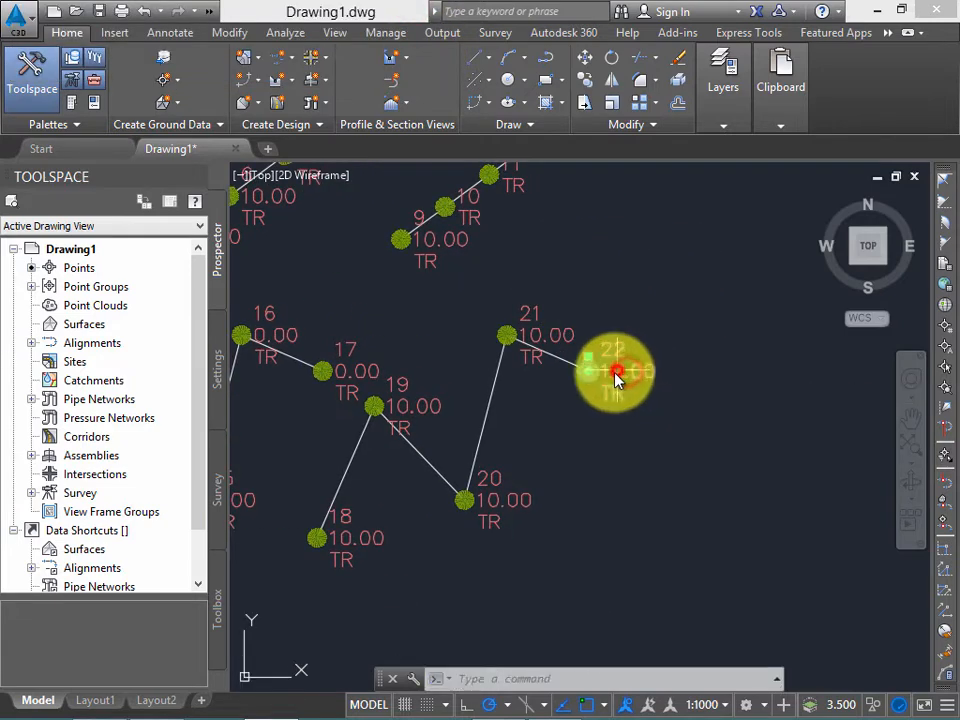
{"action": "right_click", "coordinate": [645, 400]}
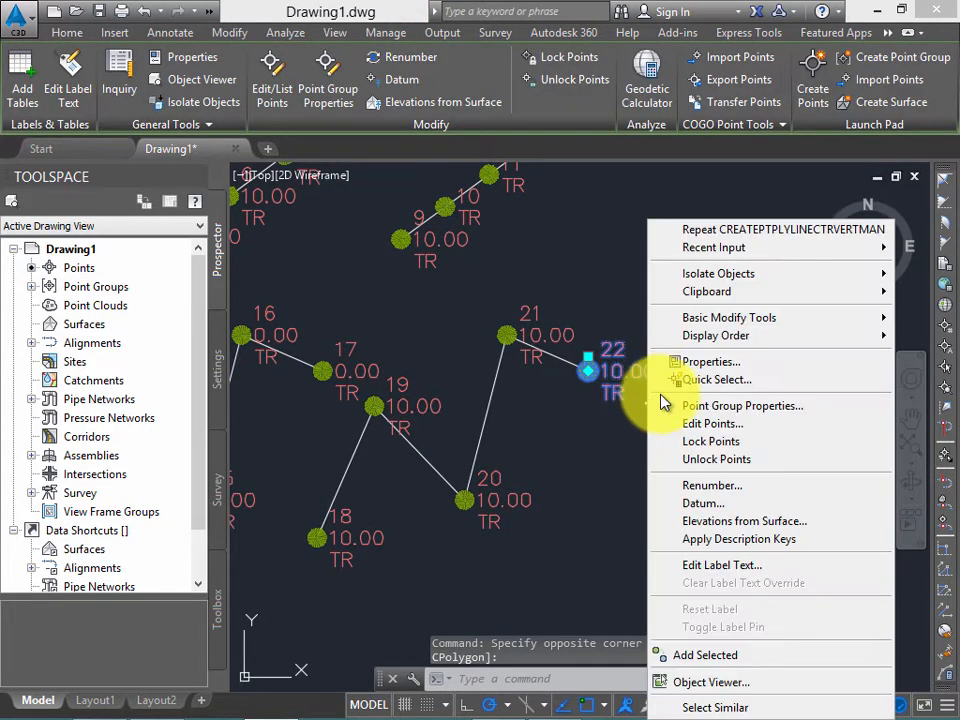
{"action": "left_click", "coordinate": [341, 6]}
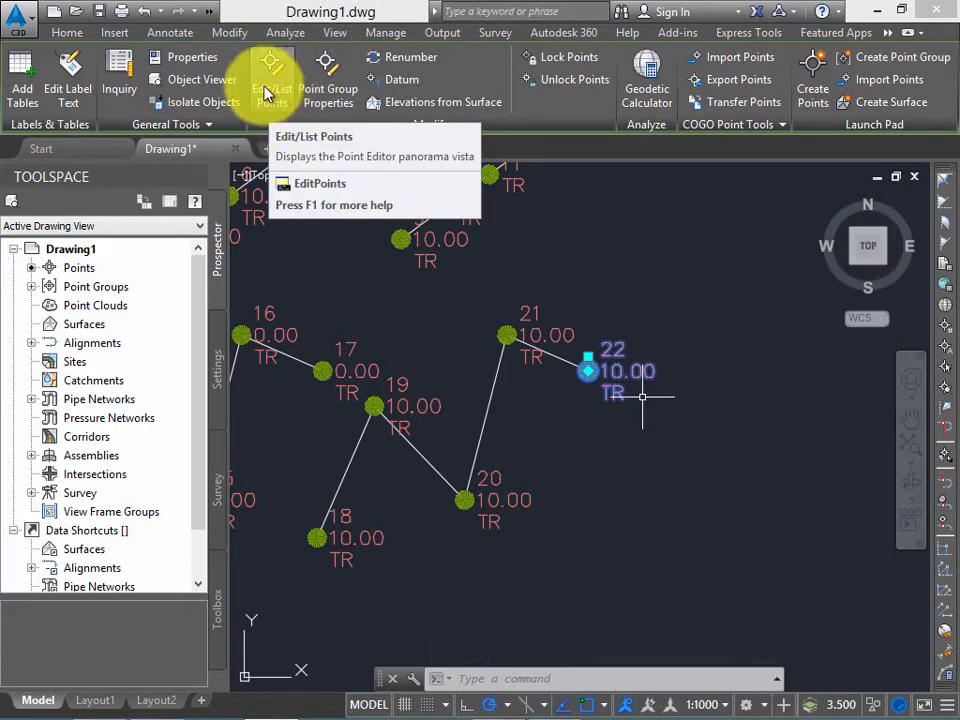
{"action": "left_click", "coordinate": [284, 90]}
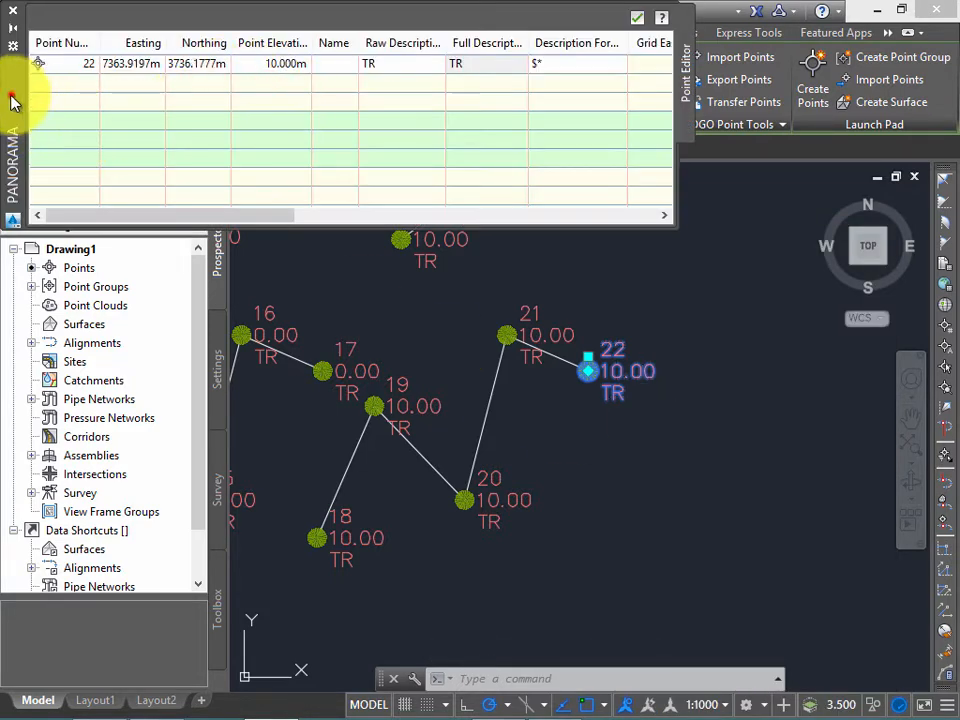
{"action": "left_click_drag", "start_coordinate": [12, 100], "coordinate": [87, 234]}
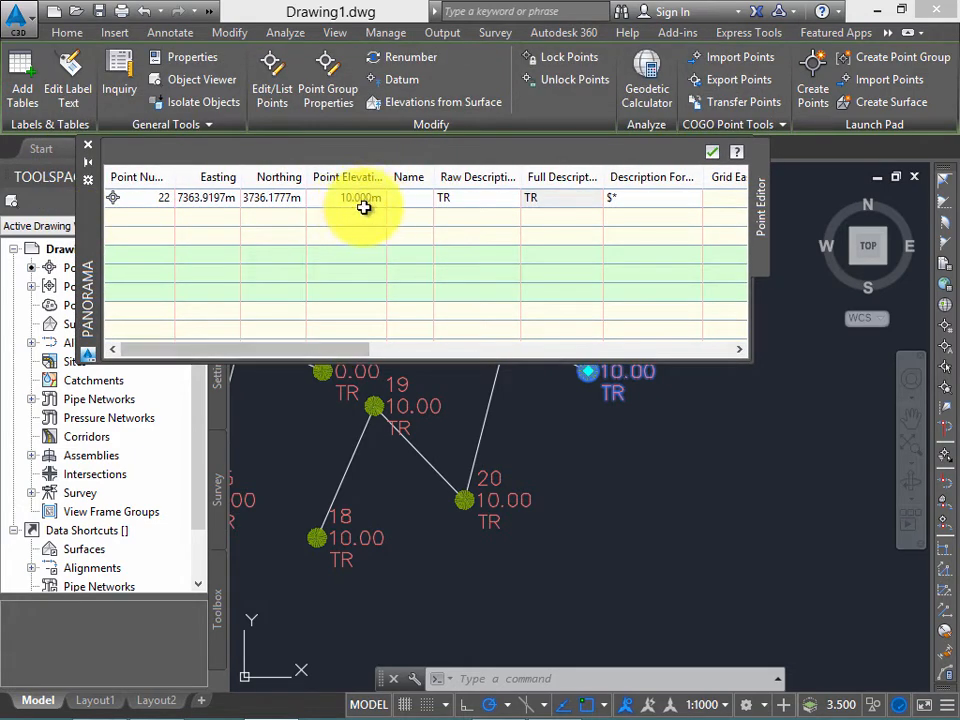
Step: Select point 20 on the copied zigzag, close the Point Editor and clear the selection
{"action": "middle_click_drag", "start_coordinate": [621, 496], "coordinate": [660, 544]}
{"action": "key", "text": "Escape"}
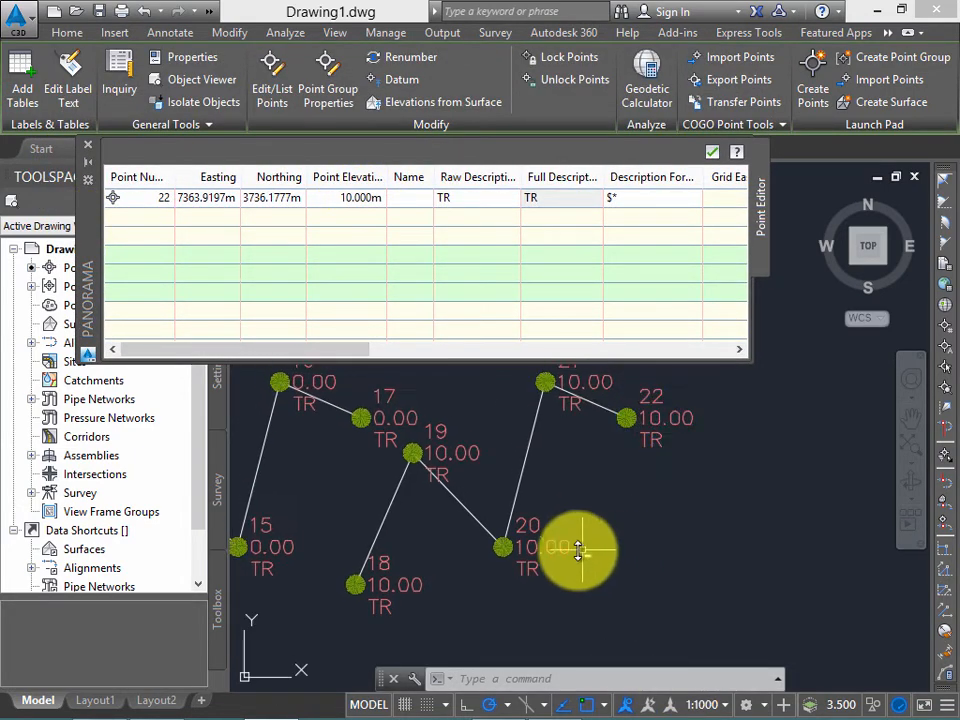
{"action": "left_click", "coordinate": [540, 547]}
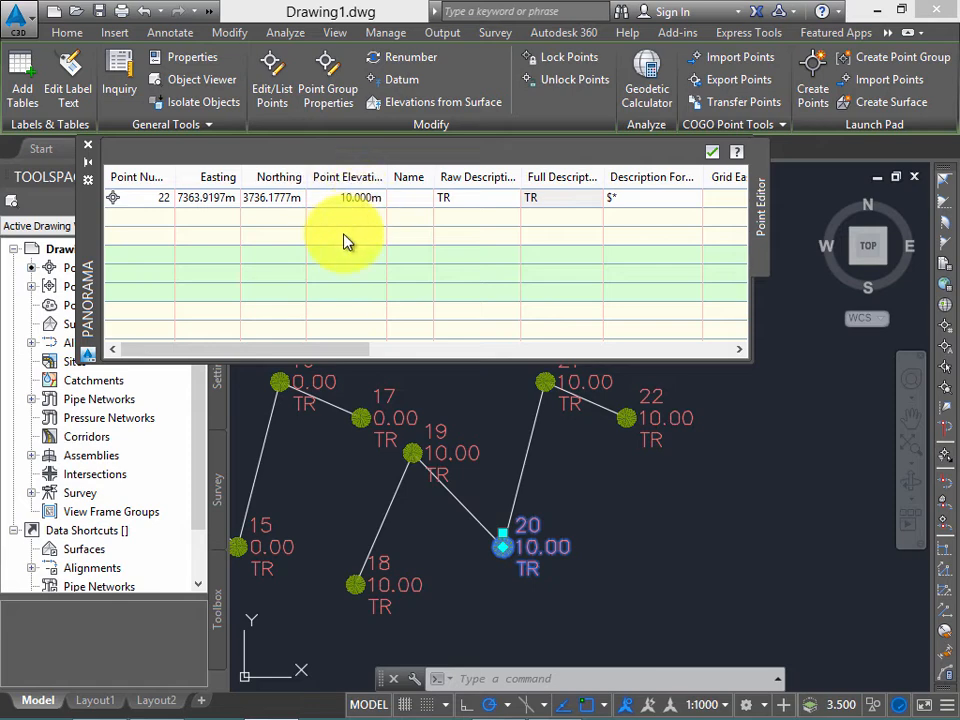
{"action": "left_click", "coordinate": [87, 145]}
{"action": "key", "text": "Escape"}
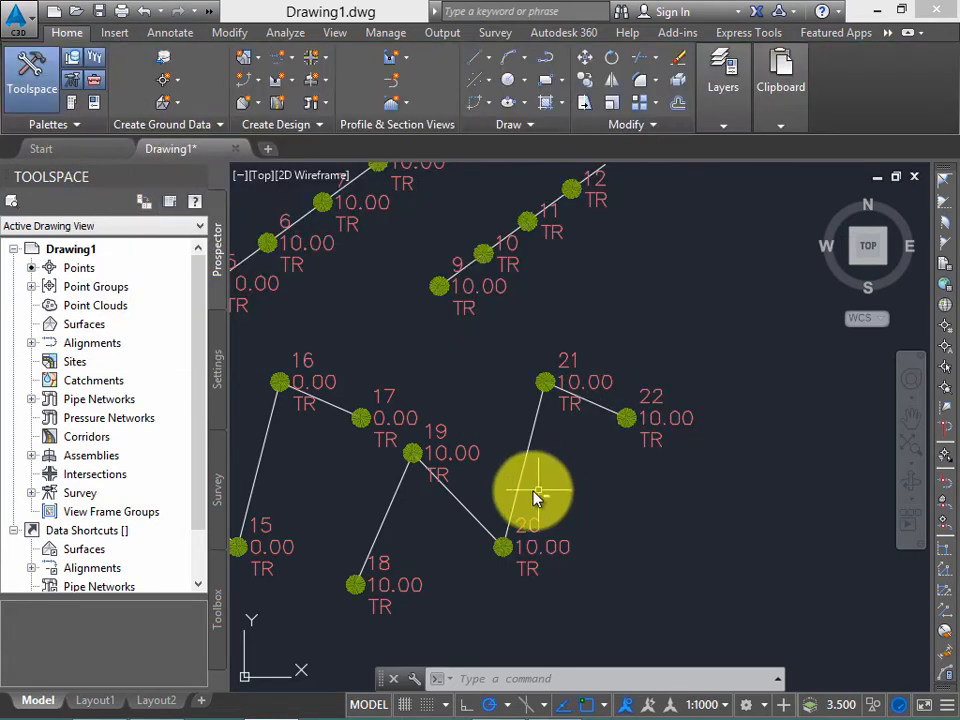
Step: Review all the points created in the drawing and the list of miscellaneous point creation methods
{"action": "mouse_move", "coordinate": [538, 490]}
{"action": "middle_mouse_down"}
{"action": "mouse_move", "coordinate": [629, 467]}
{"action": "mouse_move", "coordinate": [664, 319]}
{"action": "middle_mouse_up"}
{"action": "scroll", "coordinate": [622, 369], "scroll_direction": "down", "scroll_amount": 2}
{"action": "mouse_move", "coordinate": [640, 395]}
{"action": "middle_mouse_down"}
{"action": "mouse_move", "coordinate": [672, 528]}
{"action": "mouse_move", "coordinate": [711, 373]}
{"action": "middle_mouse_up"}
{"action": "scroll", "coordinate": [672, 528], "scroll_direction": "down", "scroll_amount": 2}
{"action": "scroll", "coordinate": [639, 401], "scroll_direction": "up", "scroll_amount": 2}
{"action": "mouse_move", "coordinate": [700, 295]}
{"action": "middle_mouse_down"}
{"action": "mouse_move", "coordinate": [668, 369]}
{"action": "mouse_move", "coordinate": [672, 313]}
{"action": "middle_mouse_up"}
{"action": "scroll", "coordinate": [668, 369], "scroll_direction": "down", "scroll_amount": 2}
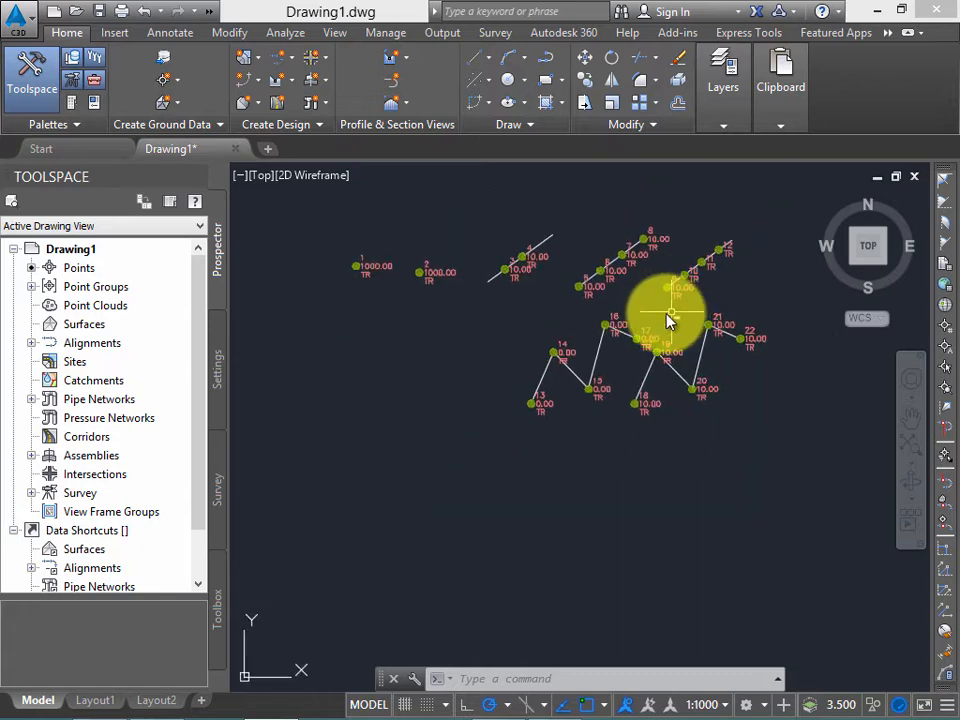
{"action": "scroll", "coordinate": [668, 320], "scroll_direction": "up", "scroll_amount": 2}
{"action": "left_click", "coordinate": [178, 86]}
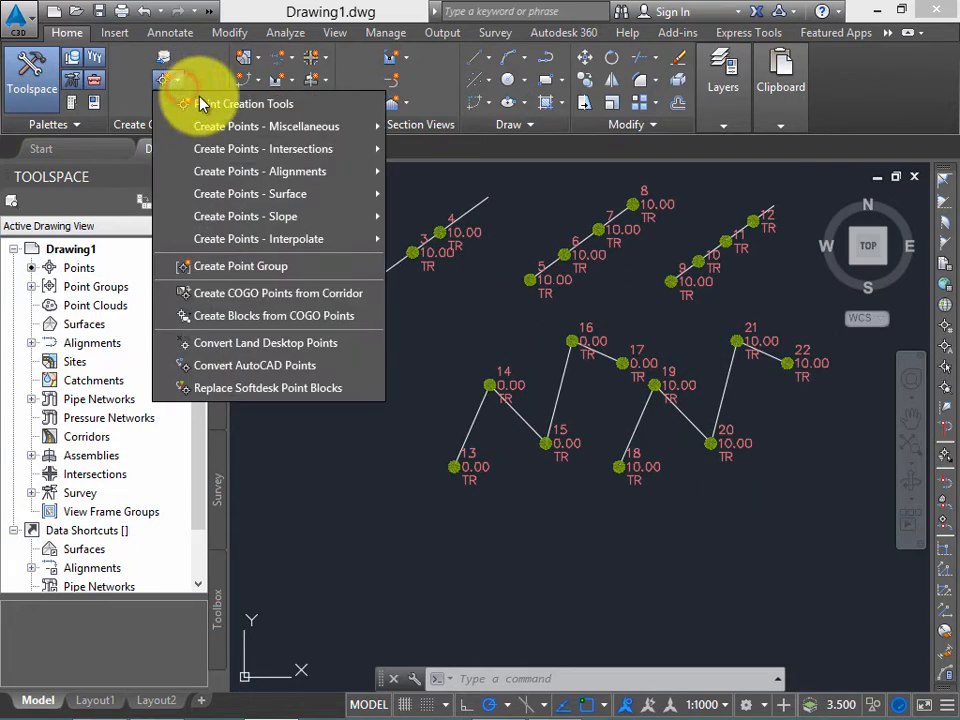
{"action": "mouse_move", "coordinate": [316, 136]}
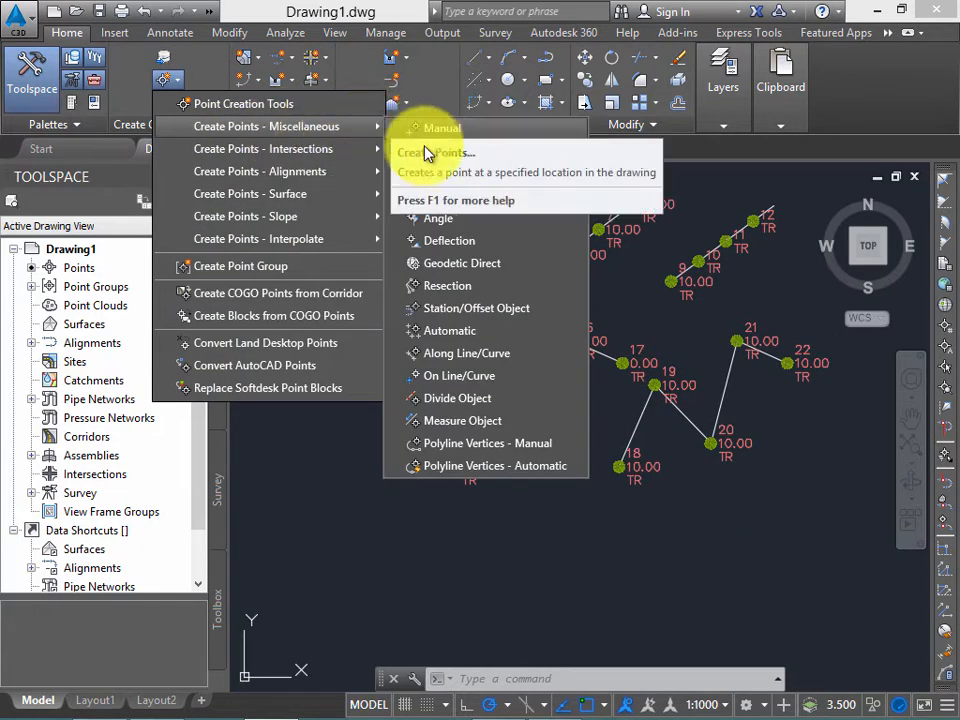
{"action": "left_click", "coordinate": [405, 558]}
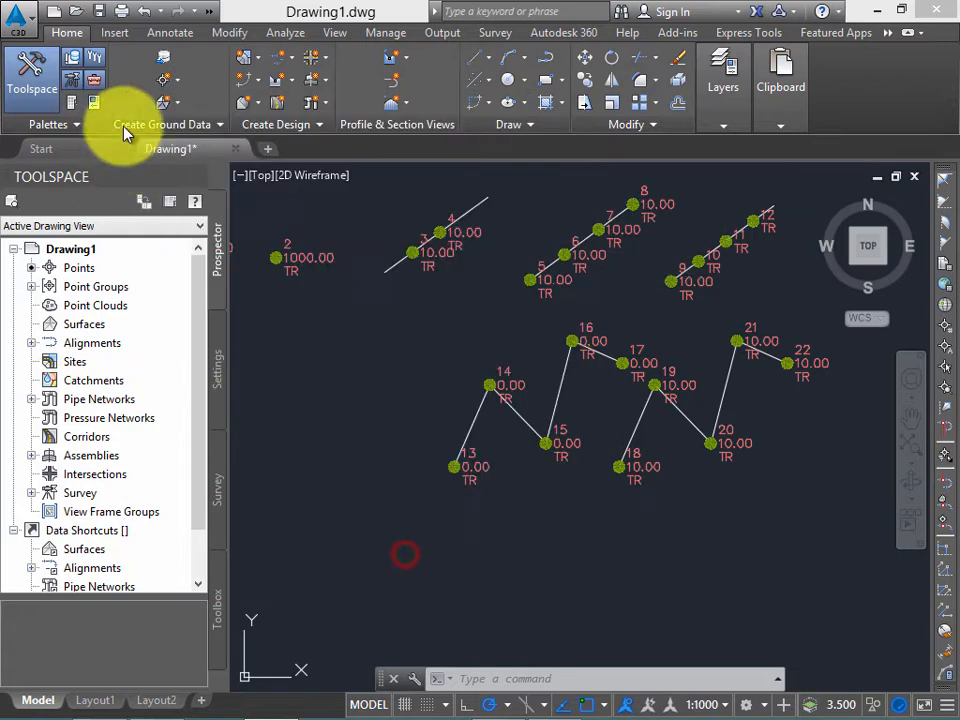
Step: Review the lists of intersection and slope methods for creating points
{"action": "left_click", "coordinate": [175, 88]}
{"action": "mouse_move", "coordinate": [275, 148]}
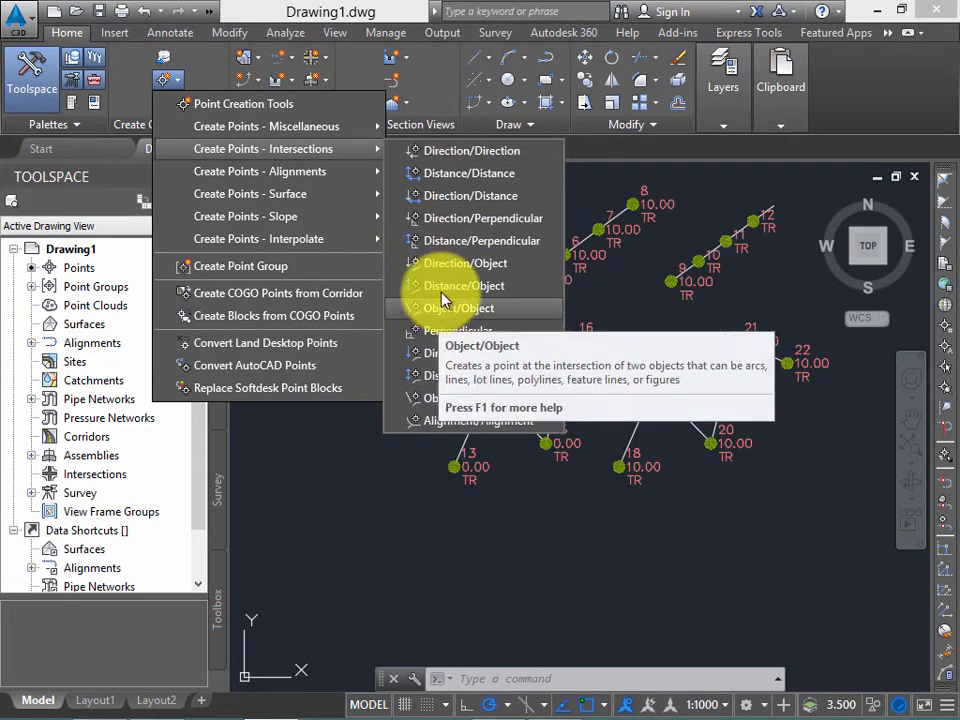
{"action": "left_click", "coordinate": [364, 533]}
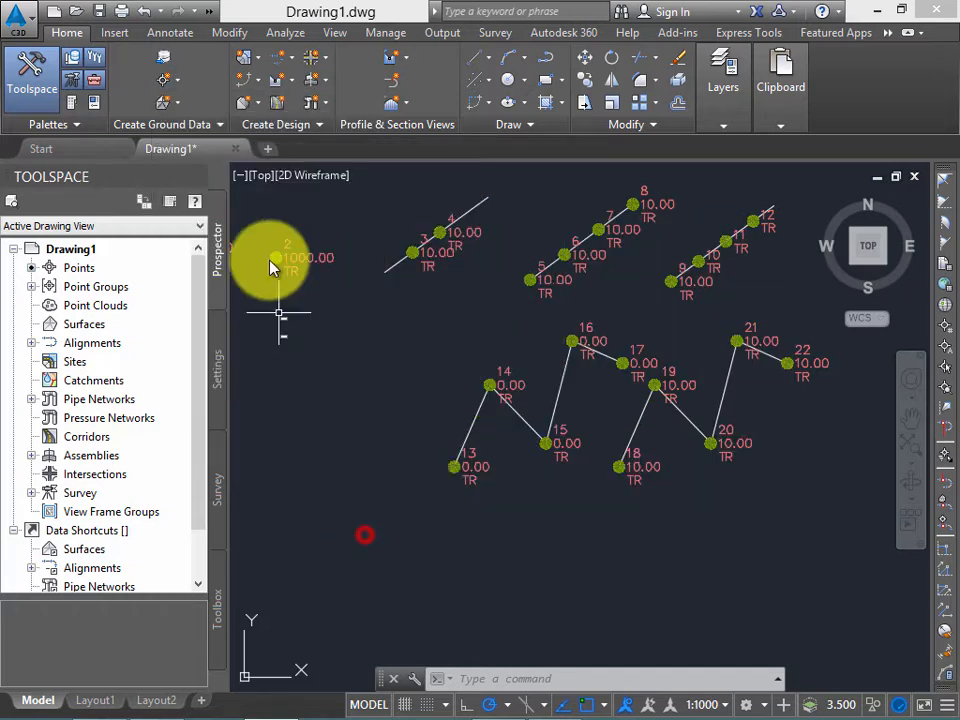
{"action": "left_click", "coordinate": [175, 80]}
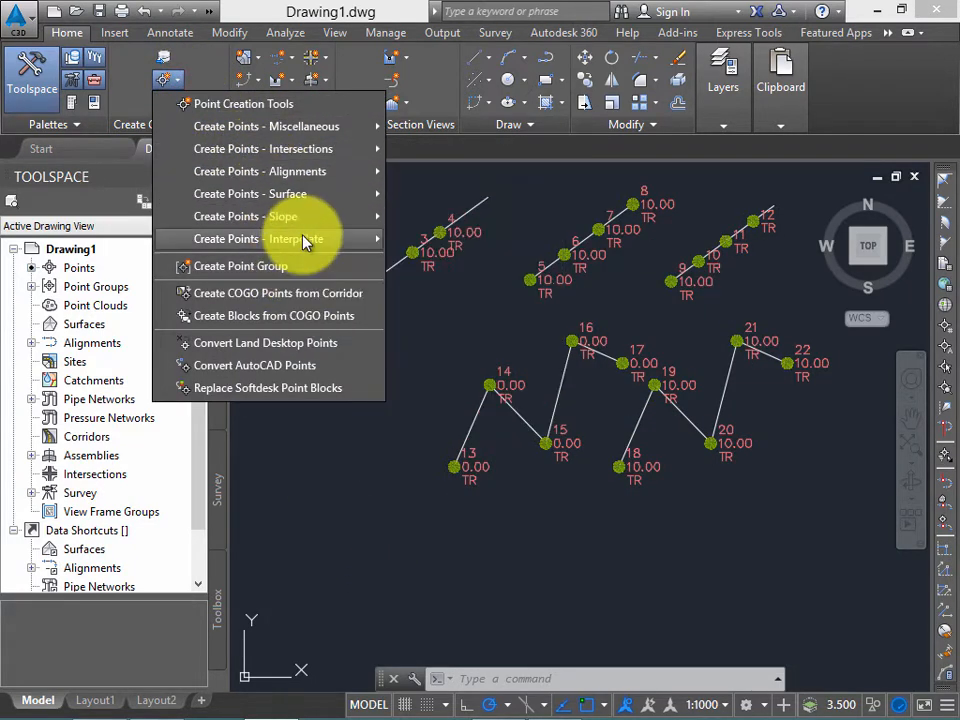
{"action": "mouse_move", "coordinate": [345, 218]}
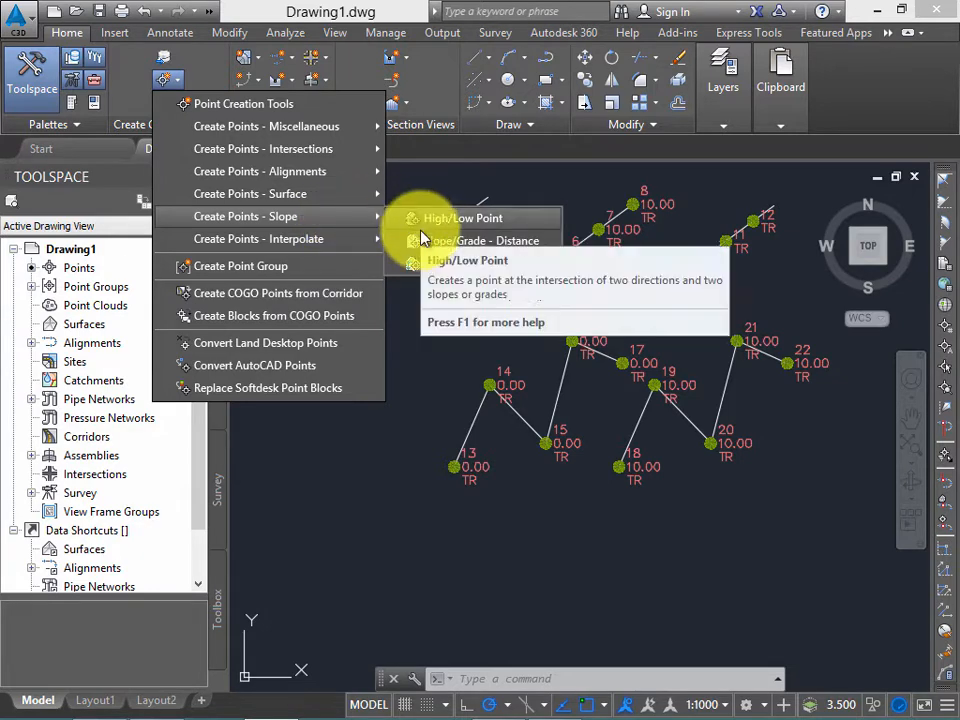
{"action": "left_click", "coordinate": [343, 489]}
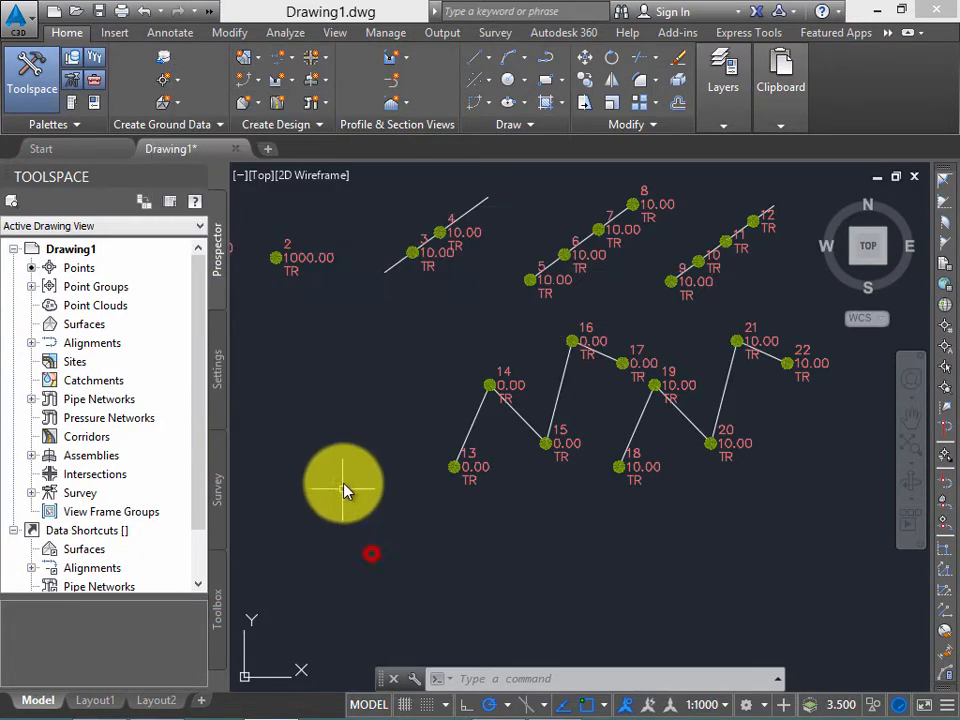
{"action": "middle_click_drag", "start_coordinate": [343, 489], "coordinate": [544, 399]}
{"action": "type", "text": "LINE"}
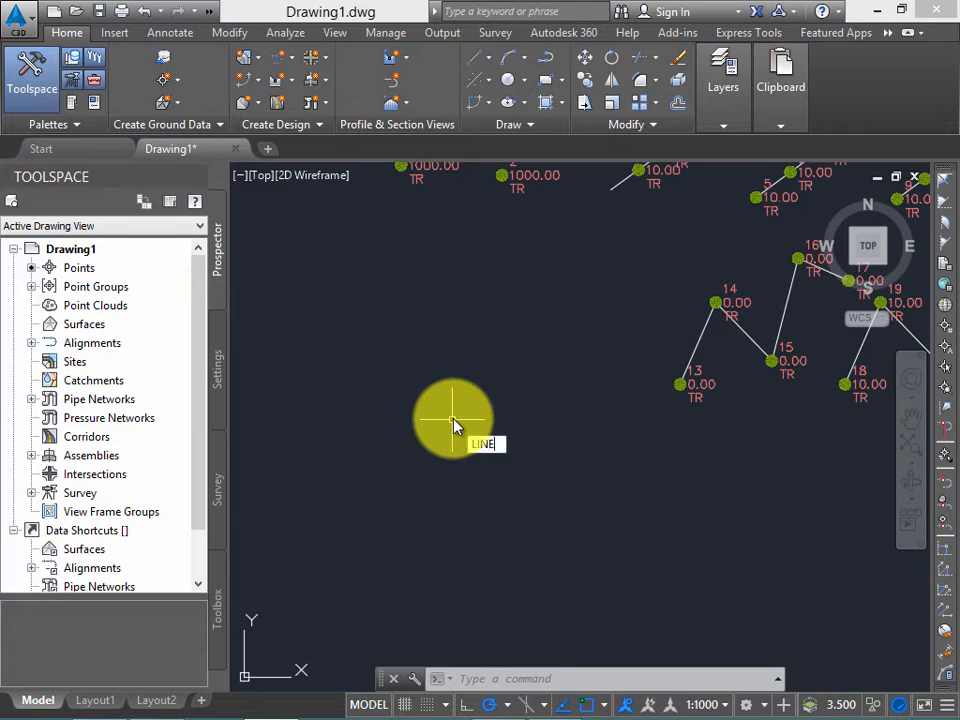
{"action": "key", "text": "Return"}
{"action": "key", "text": "Escape"}
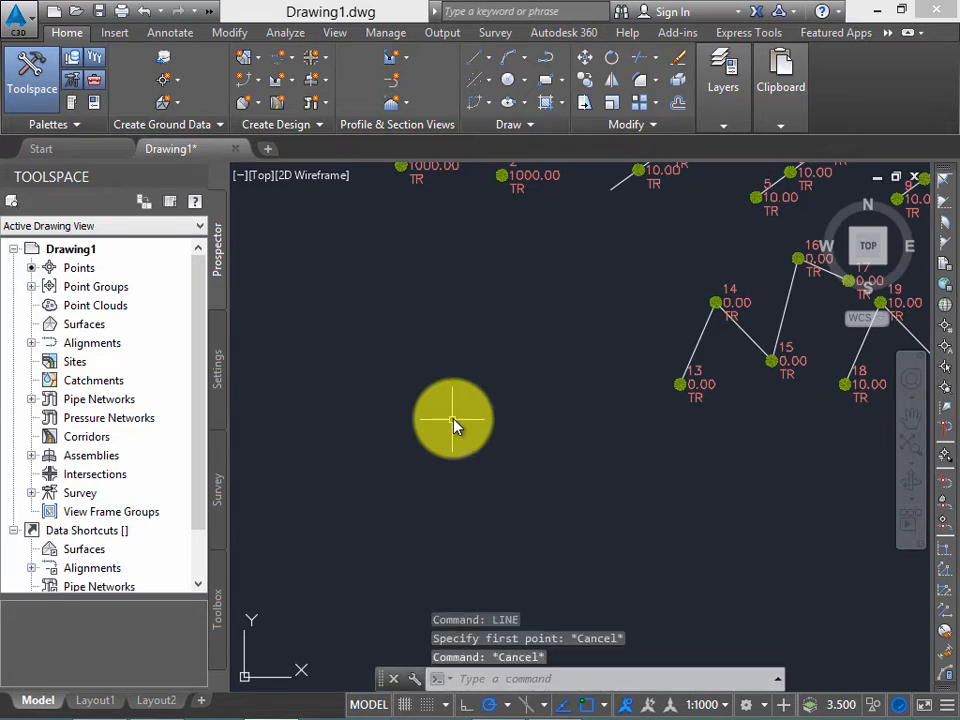
Step: Draw a horizontal polyline 100 units long in the empty area west of the zigzags, with Ortho on
{"action": "type", "text": "POLYLINE"}
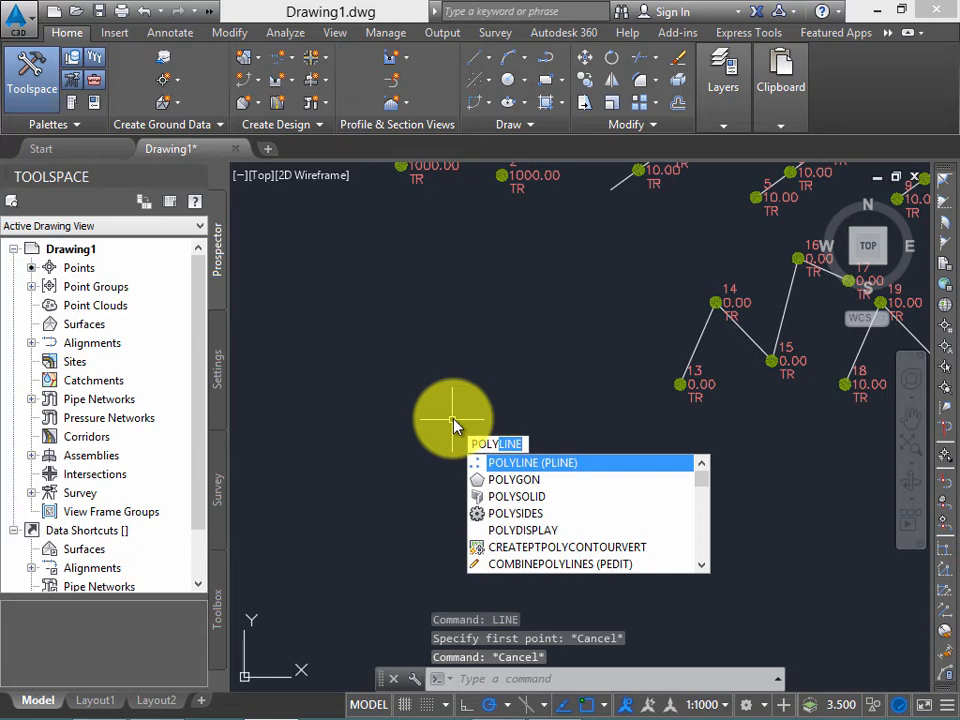
{"action": "key", "text": "Return"}
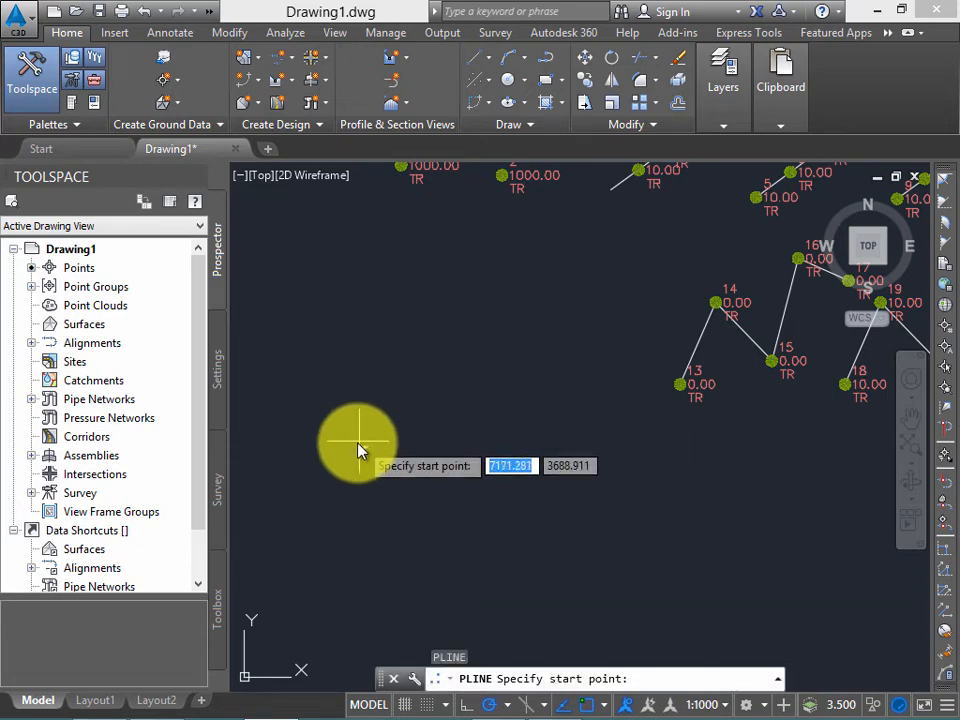
{"action": "middle_click_drag", "start_coordinate": [407, 379], "coordinate": [544, 375]}
{"action": "left_click", "coordinate": [318, 444]}
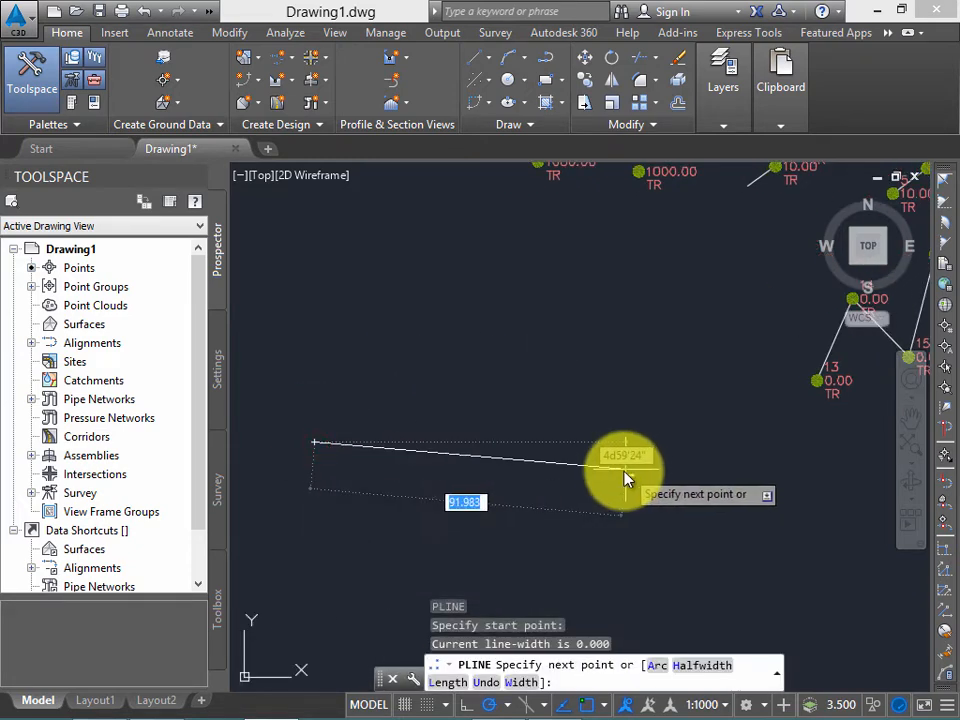
{"action": "key", "text": "F8"}
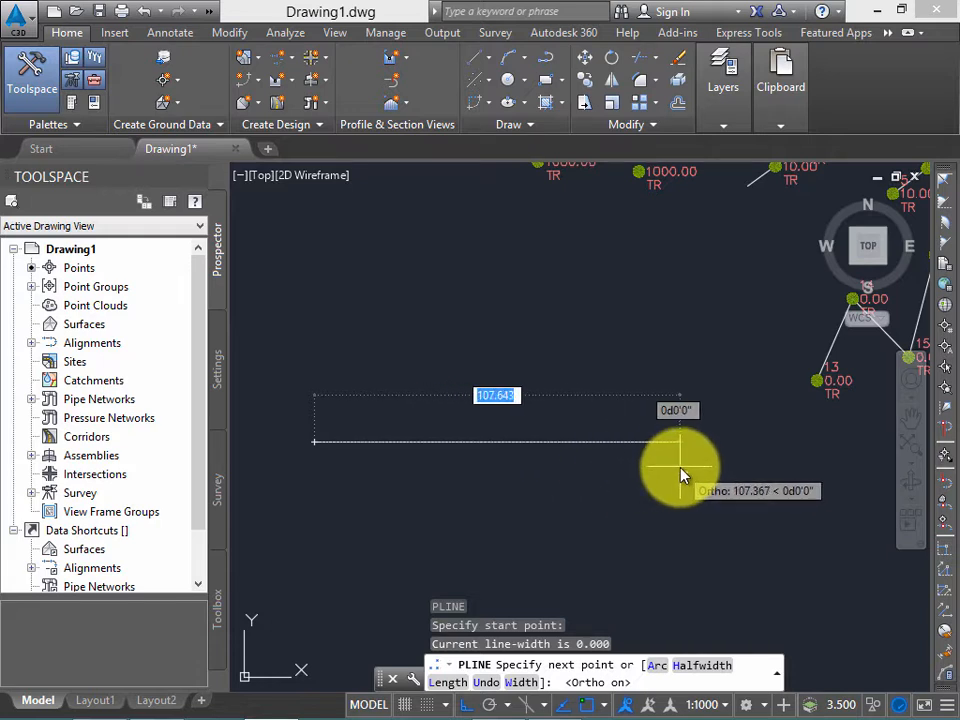
{"action": "type", "text": "1000"}
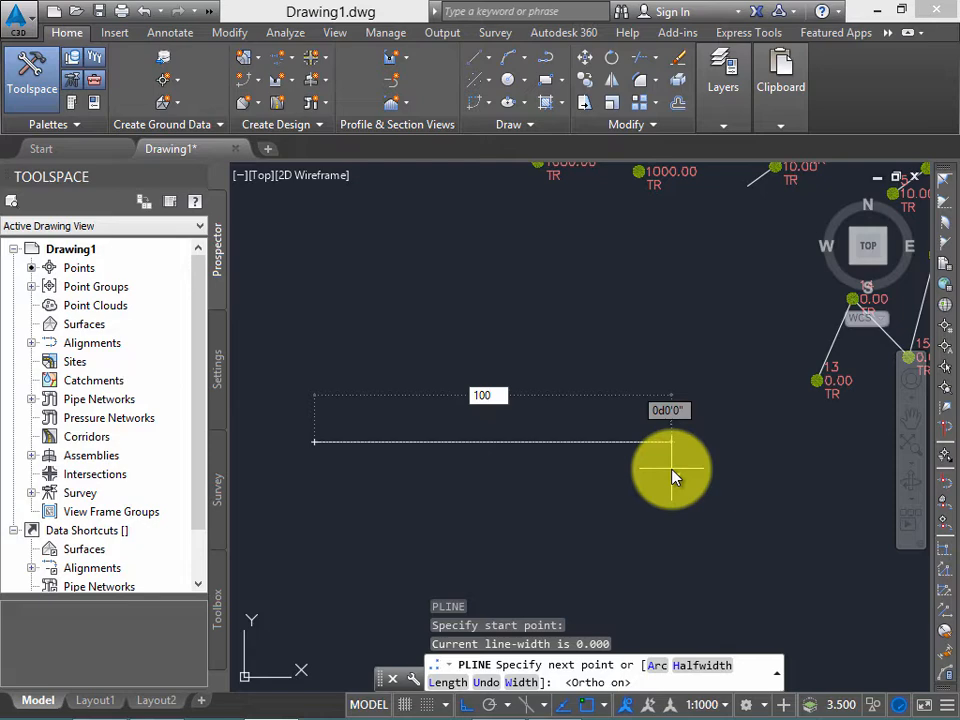
{"action": "key", "text": "Return"}
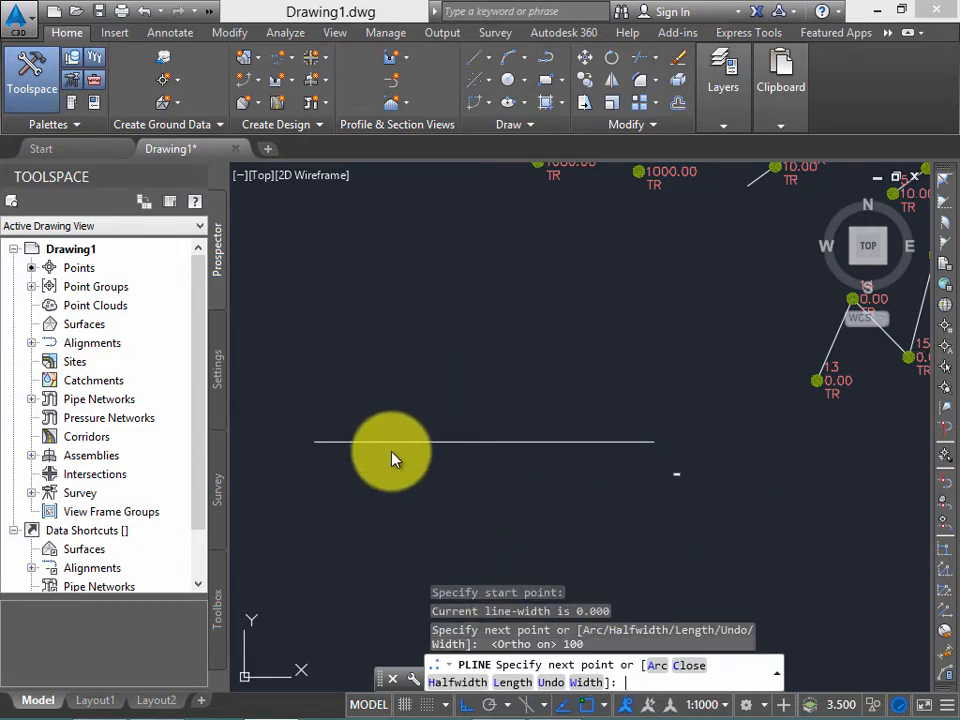
{"action": "key", "text": "Return"}
{"action": "middle_click_drag", "start_coordinate": [522, 444], "coordinate": [577, 446]}
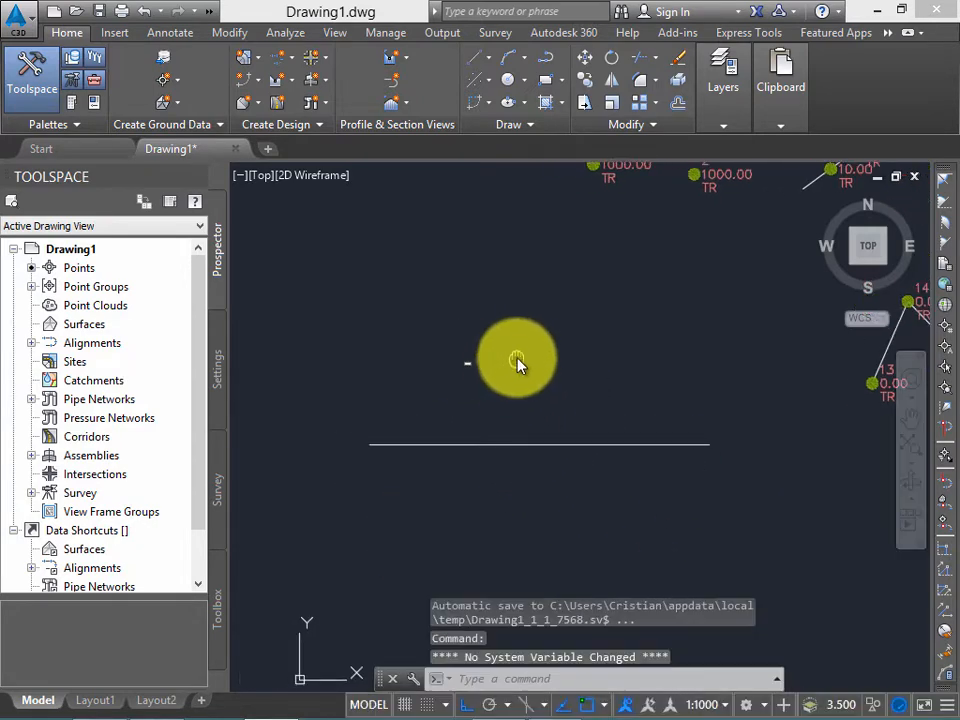
{"action": "left_click", "coordinate": [559, 394]}
{"action": "left_click", "coordinate": [489, 489]}
{"action": "key", "text": "Escape"}
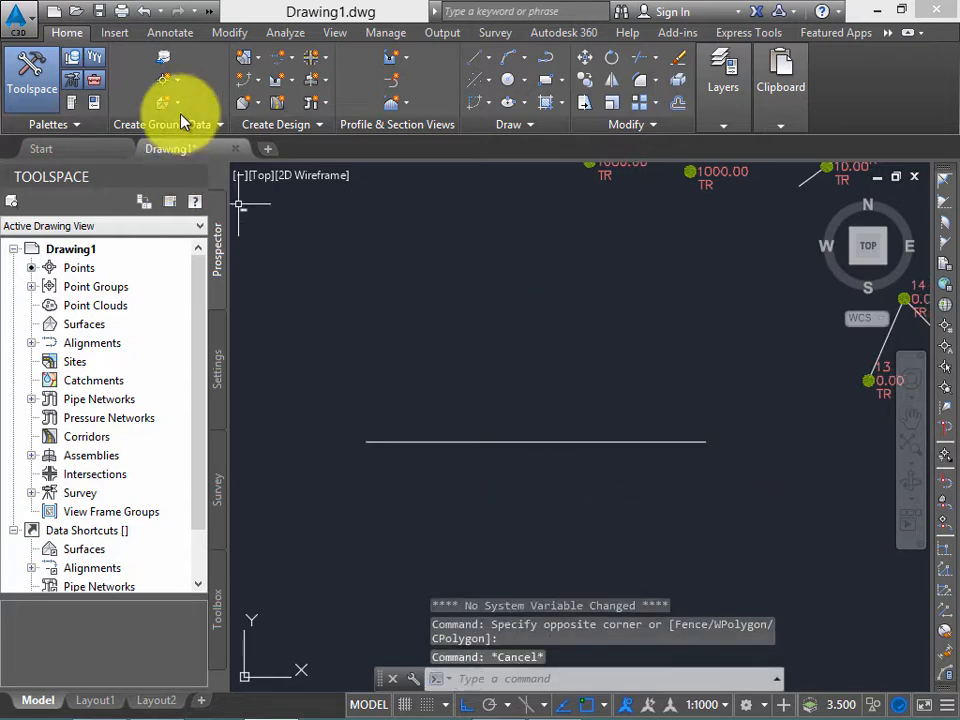
{"action": "left_click", "coordinate": [176, 84]}
{"action": "mouse_move", "coordinate": [317, 226]}
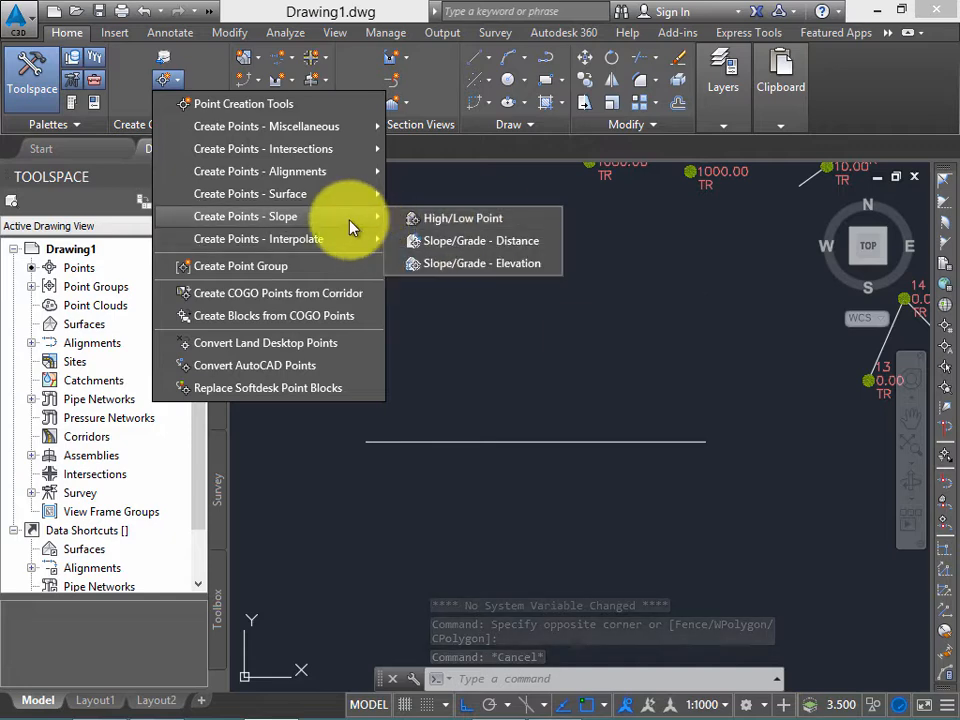
{"action": "left_click", "coordinate": [527, 228]}
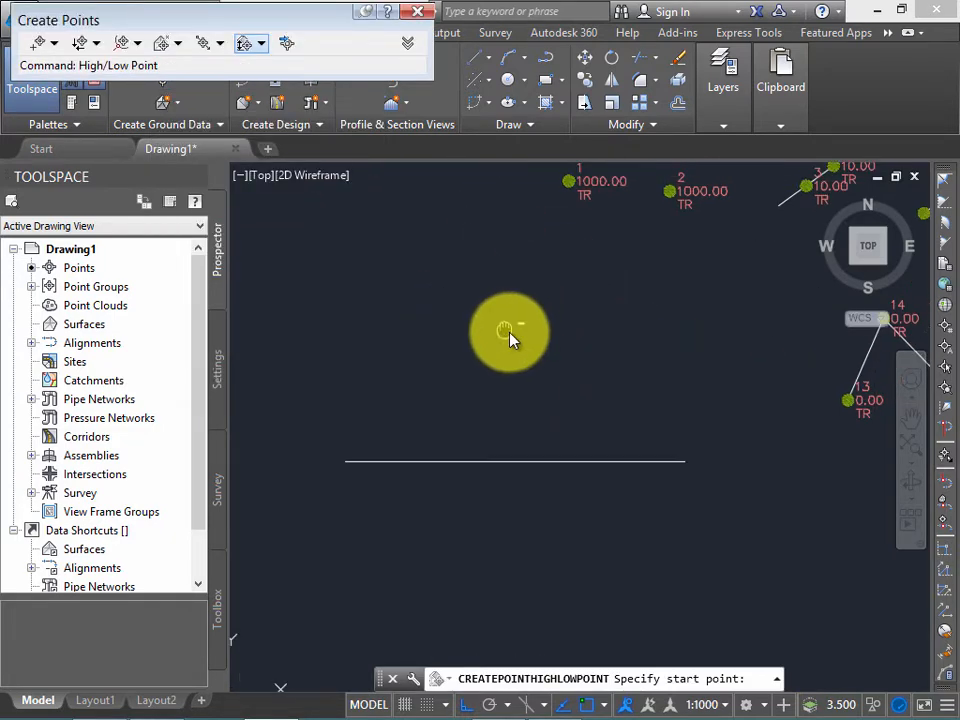
{"action": "key", "text": "Escape"}
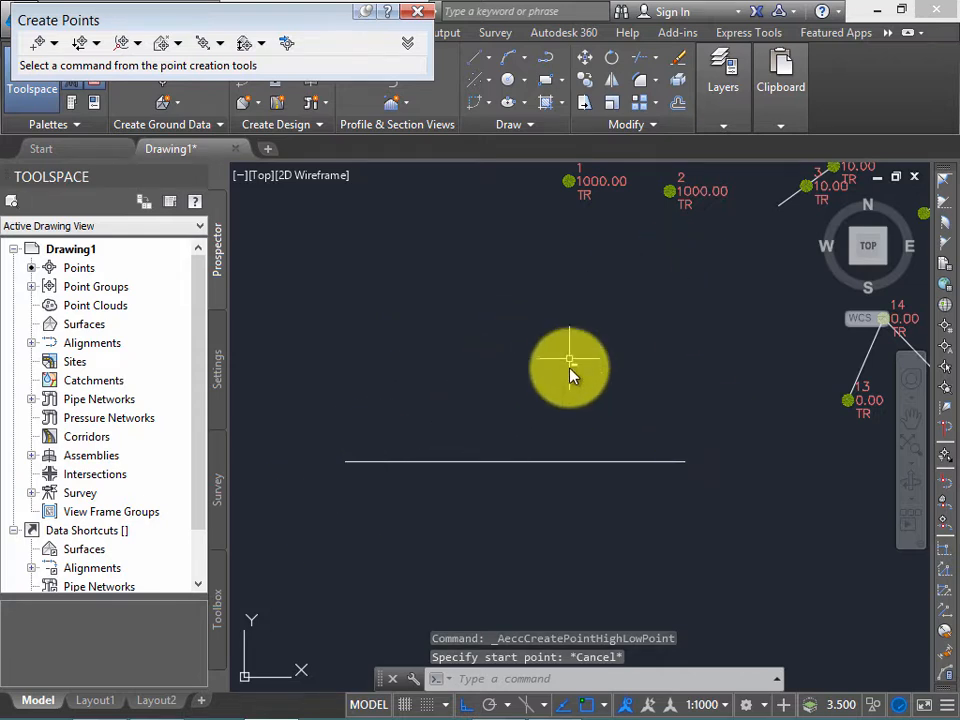
{"action": "left_click", "coordinate": [417, 11]}
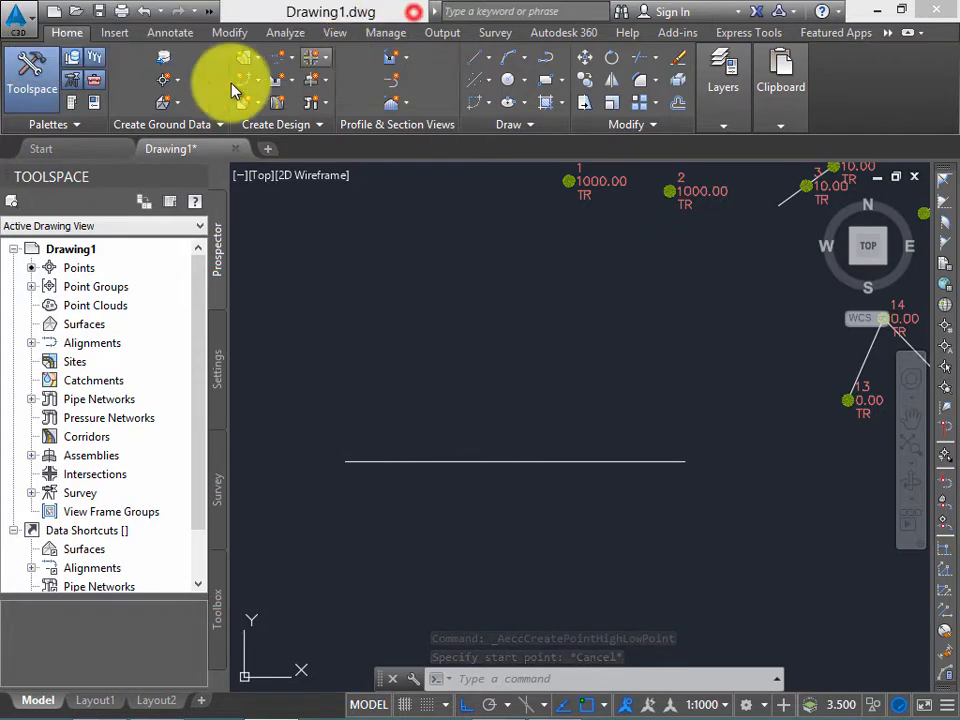
Step: Start a High/Low Point calculation from the west end to the east end of the horizontal polyline
{"action": "left_click", "coordinate": [171, 81]}
{"action": "mouse_move", "coordinate": [289, 225]}
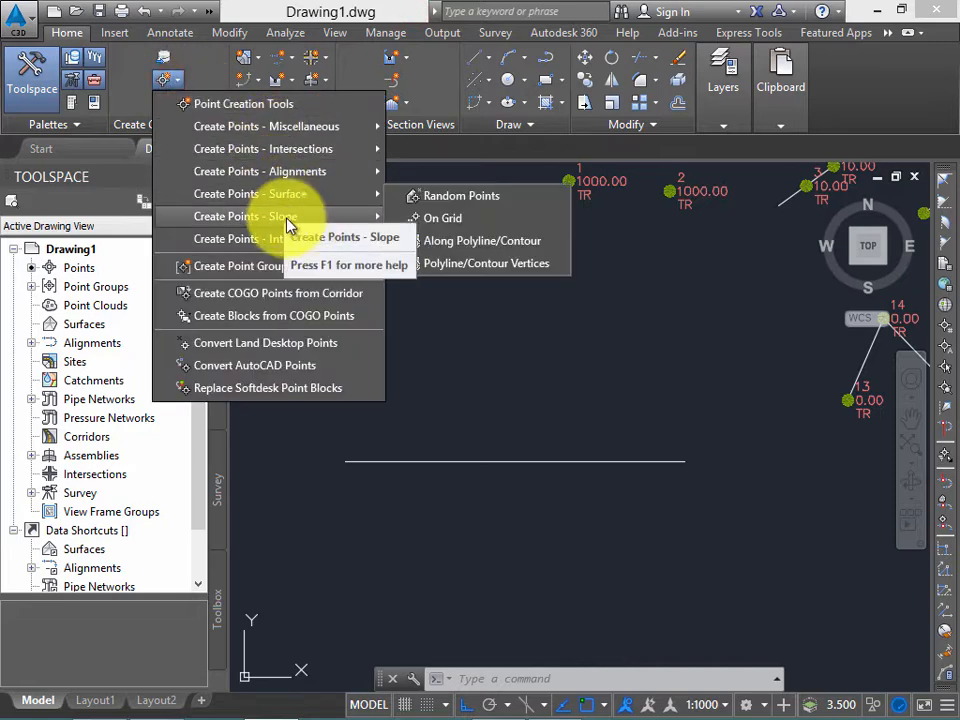
{"action": "left_click", "coordinate": [478, 216]}
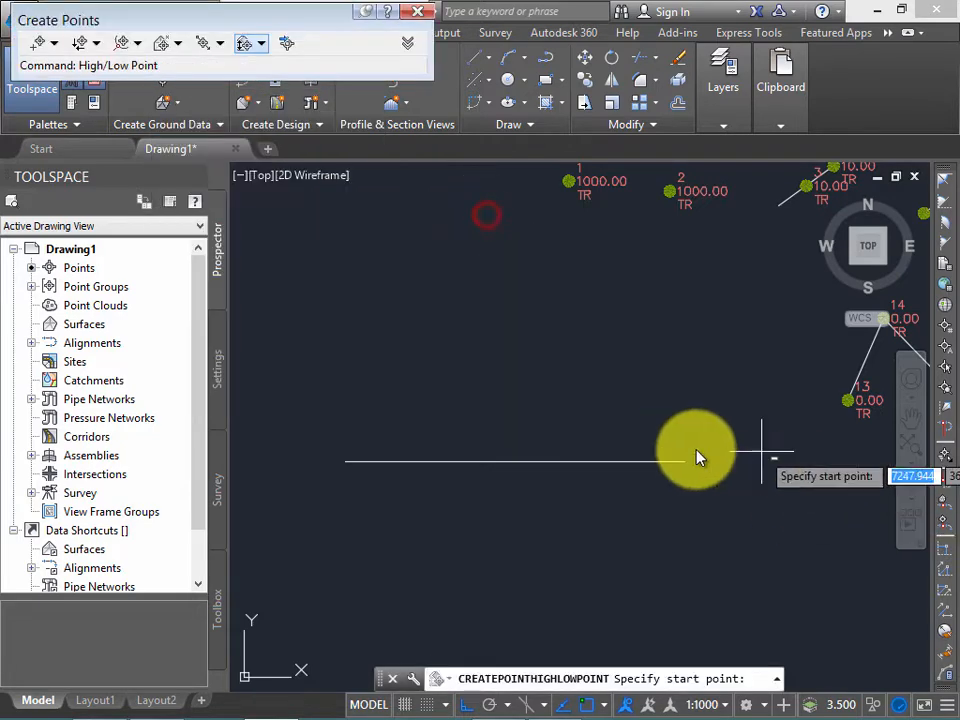
{"action": "middle_click_drag", "start_coordinate": [489, 381], "coordinate": [474, 328]}
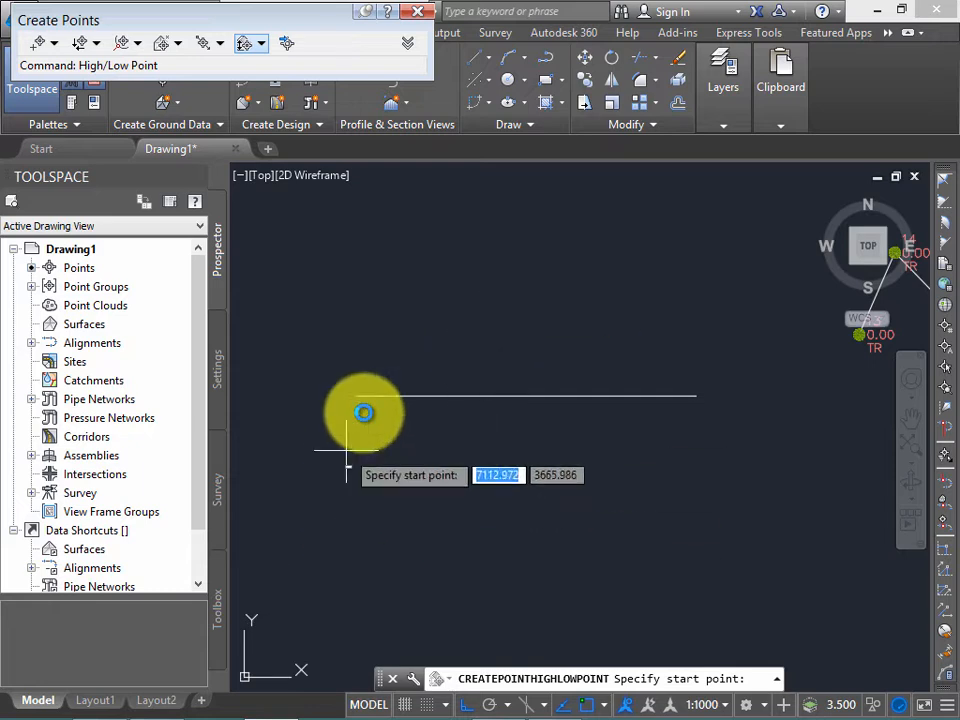
{"action": "left_click", "coordinate": [357, 395]}
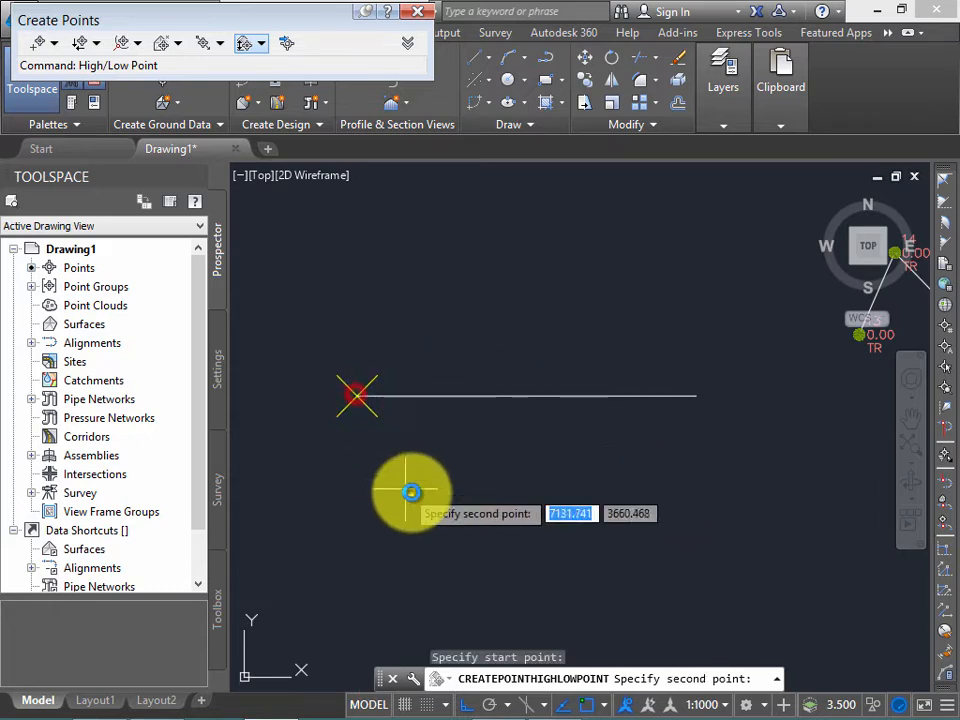
{"action": "left_click", "coordinate": [692, 394]}
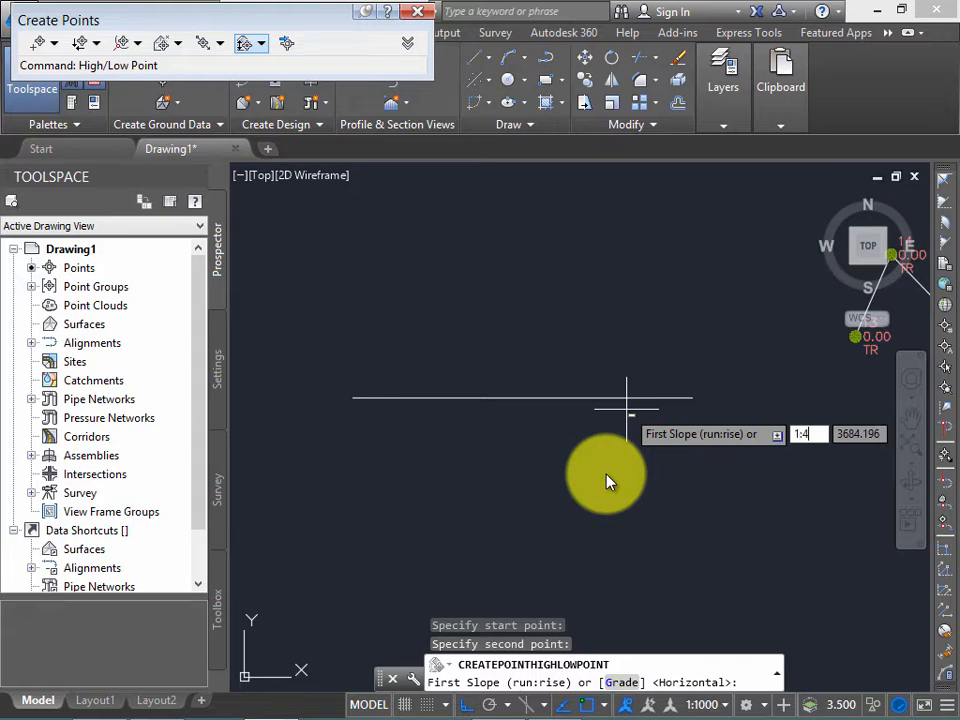
Step: Set both slopes to 1:4 and add the calculated high/low point with the description TR
{"action": "key", "text": "Return"}
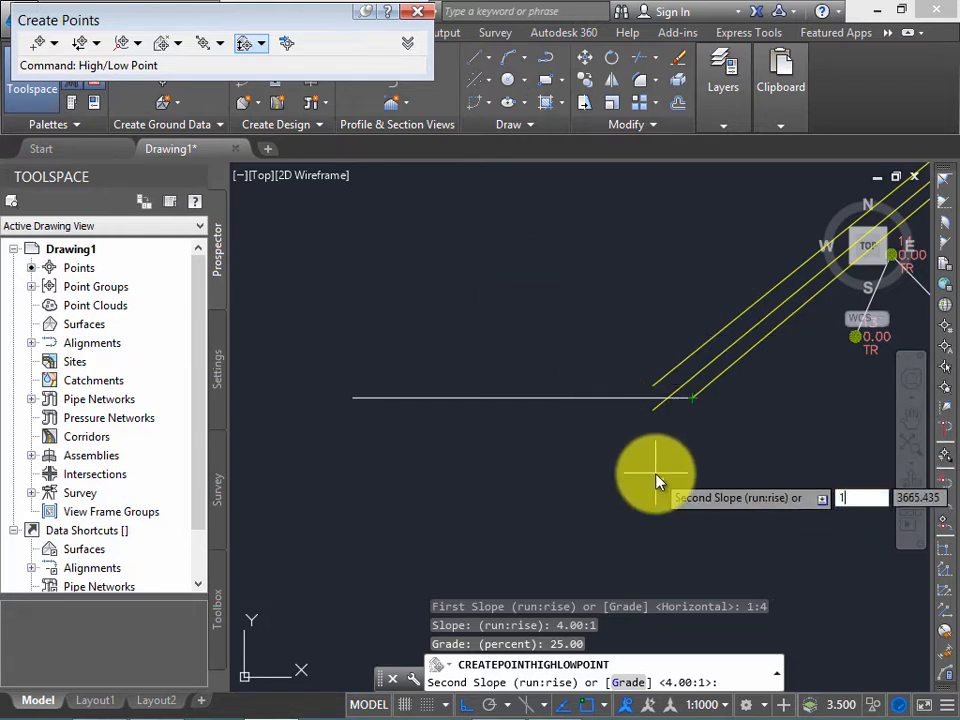
{"action": "key", "text": "Return"}
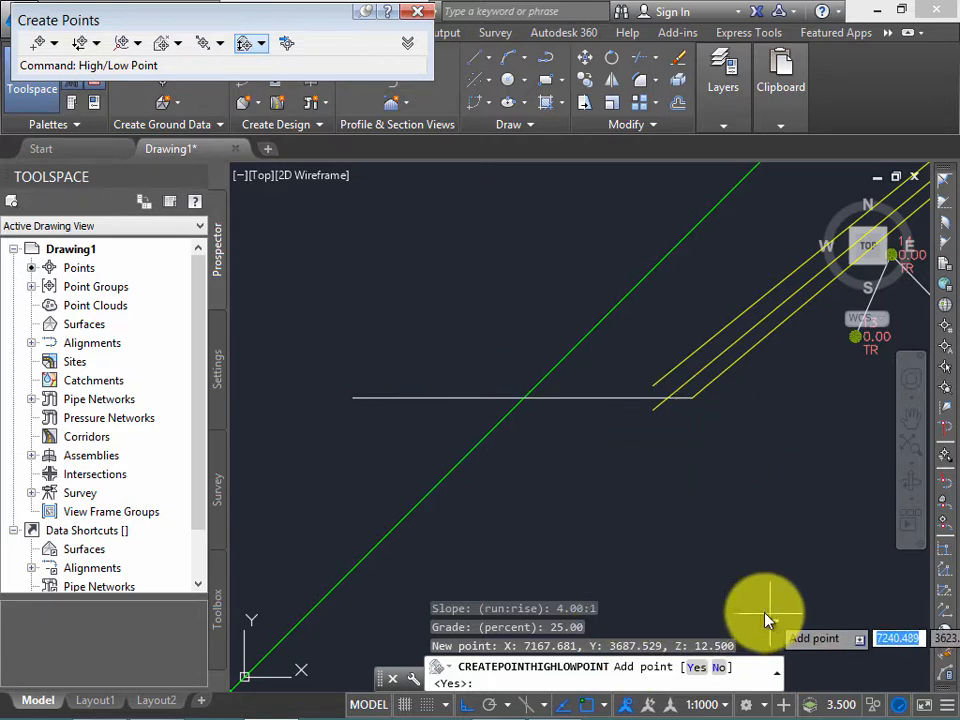
{"action": "left_click", "coordinate": [697, 666]}
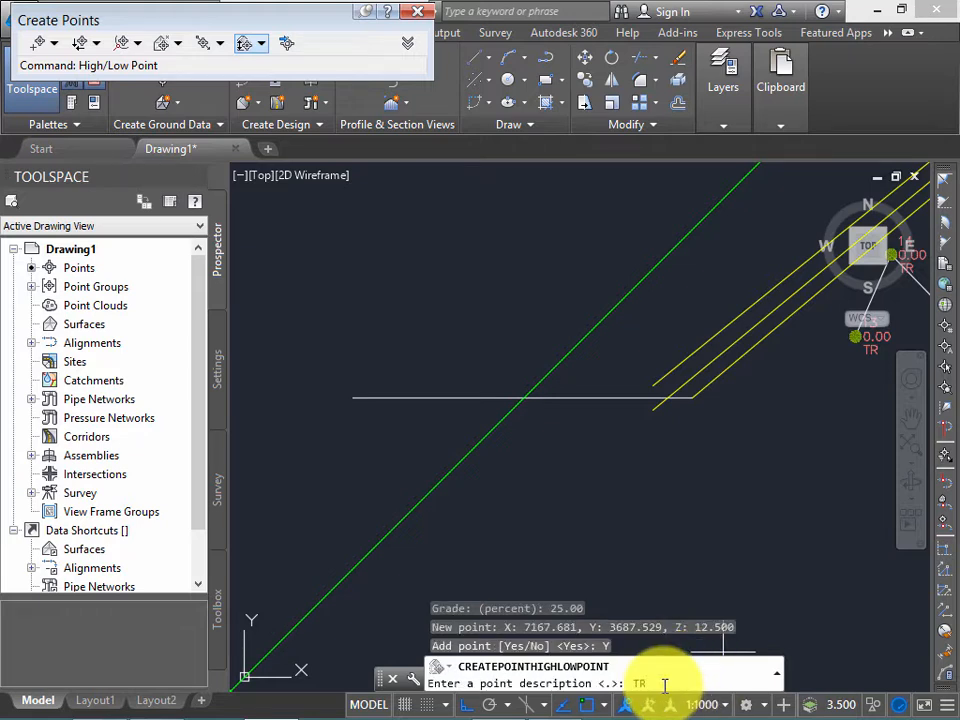
{"action": "type", "text": "TR"}
{"action": "key", "text": "Return"}
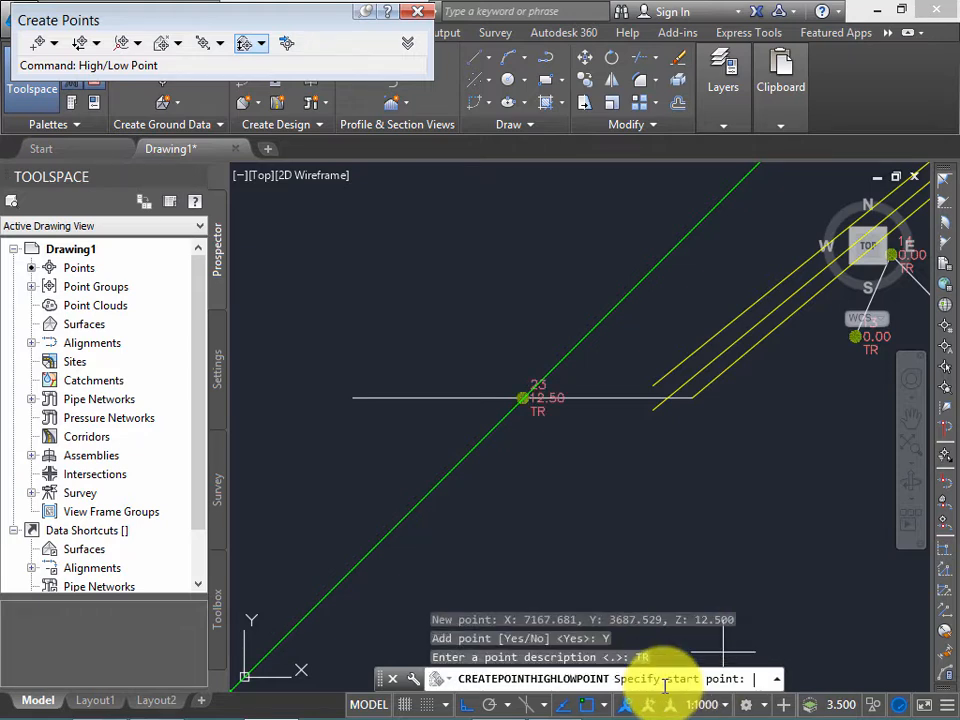
Step: Exit the High/Low Point command and close the point creation tools
{"action": "scroll", "coordinate": [536, 439], "scroll_direction": "up", "scroll_amount": 2}
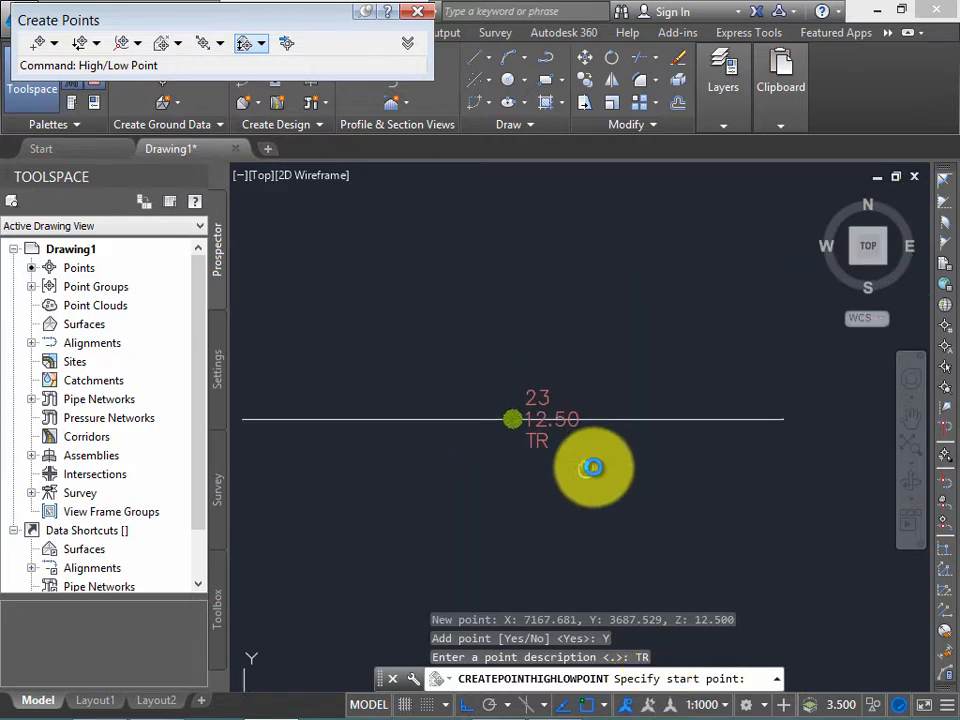
{"action": "left_click", "coordinate": [624, 478]}
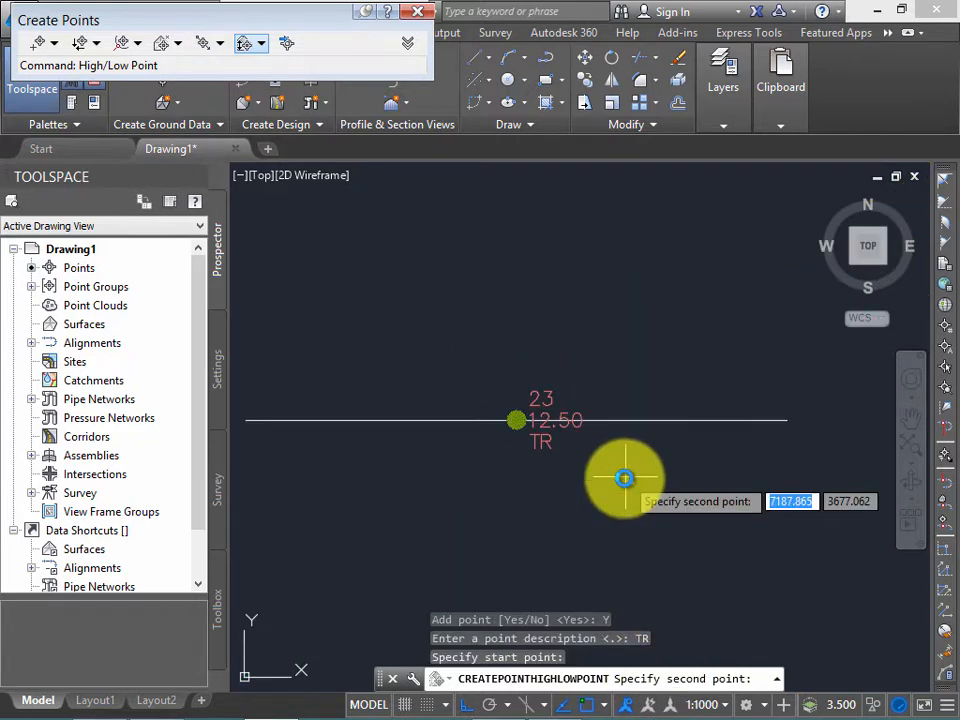
{"action": "key", "text": "Escape"}
{"action": "mouse_move", "coordinate": [521, 331]}
{"action": "middle_mouse_down"}
{"action": "mouse_move", "coordinate": [567, 317]}
{"action": "mouse_move", "coordinate": [586, 276]}
{"action": "middle_mouse_up"}
{"action": "left_click", "coordinate": [425, 11]}
{"action": "scroll", "coordinate": [594, 319], "scroll_direction": "down", "scroll_amount": 2}
{"action": "scroll", "coordinate": [576, 292], "scroll_direction": "up", "scroll_amount": 2}
{"action": "middle_click_drag", "start_coordinate": [592, 372], "coordinate": [603, 268]}
{"action": "middle_click_drag", "start_coordinate": [506, 310], "coordinate": [514, 289]}
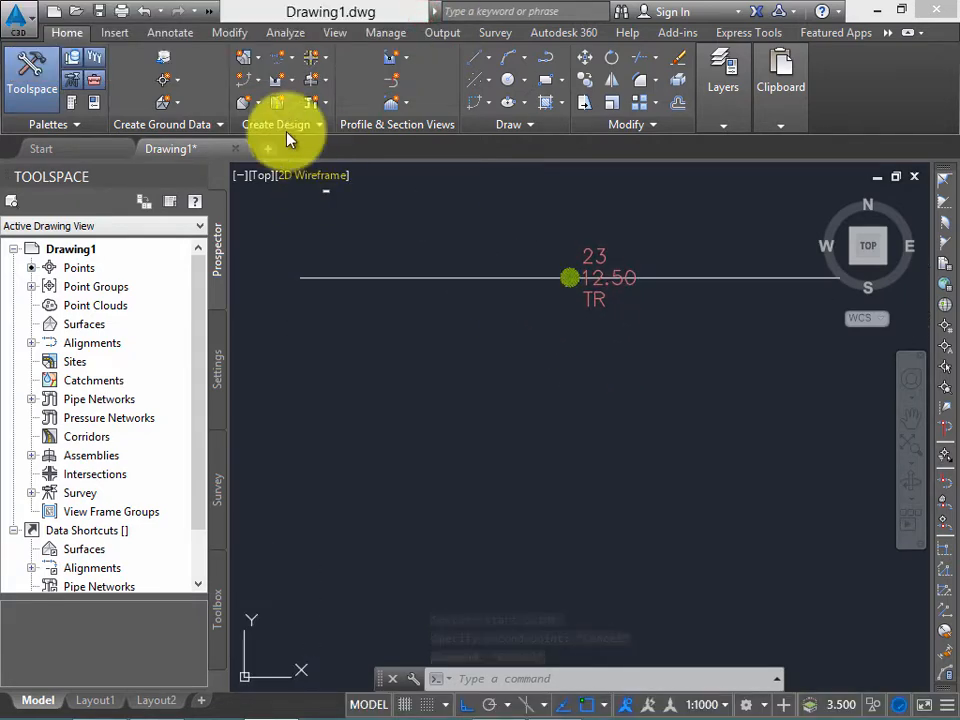
Step: Look through the remaining slope methods and the interpolation methods for creating points
{"action": "left_click", "coordinate": [170, 82]}
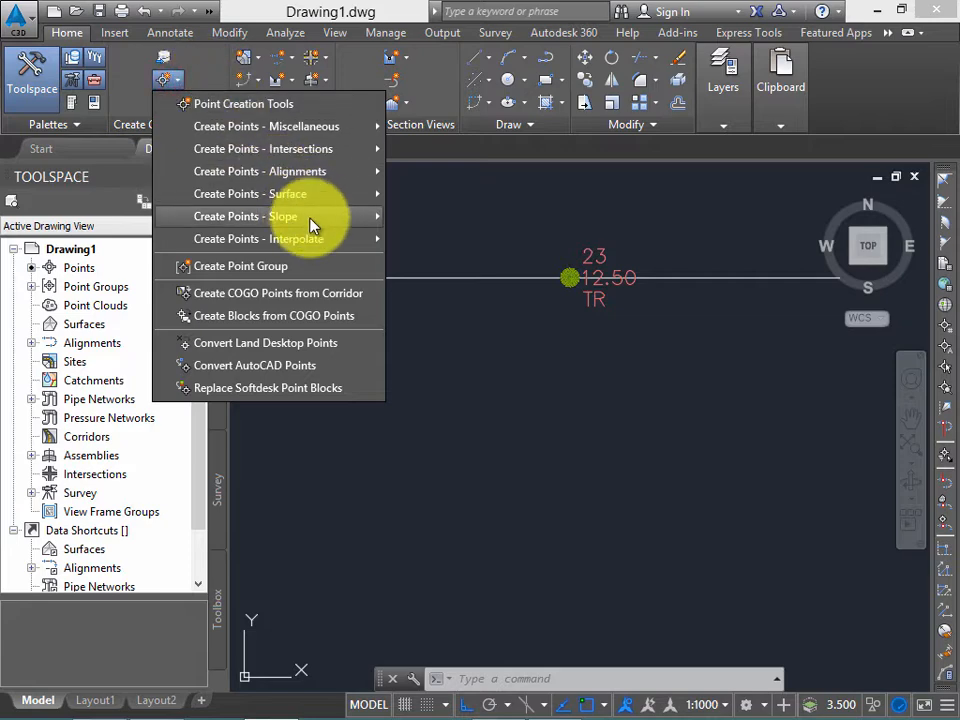
{"action": "mouse_move", "coordinate": [318, 216]}
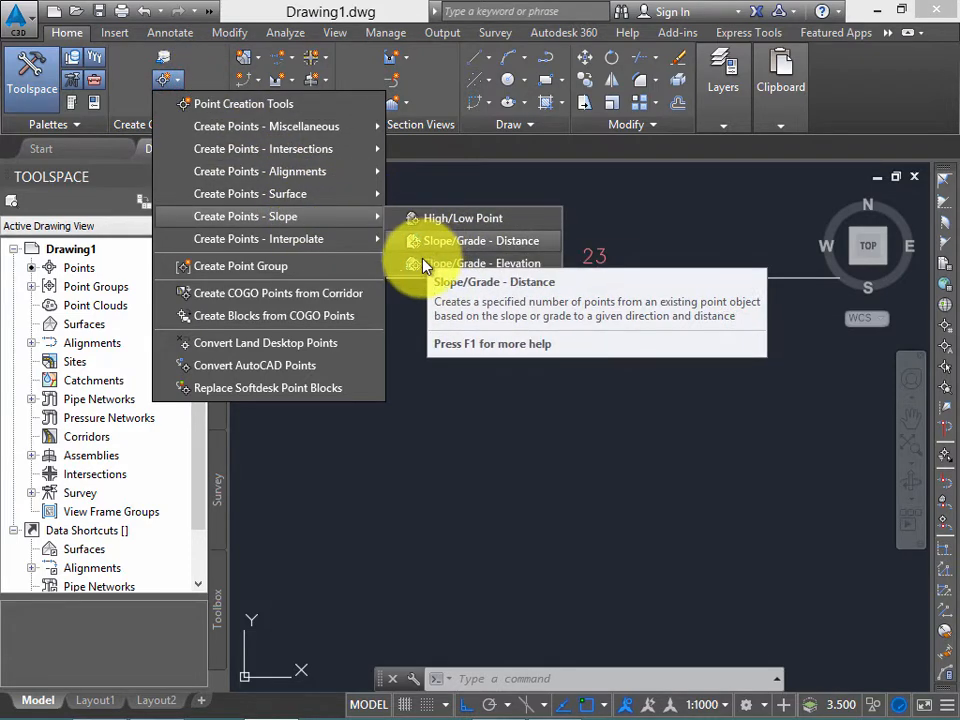
{"action": "mouse_move", "coordinate": [322, 242]}
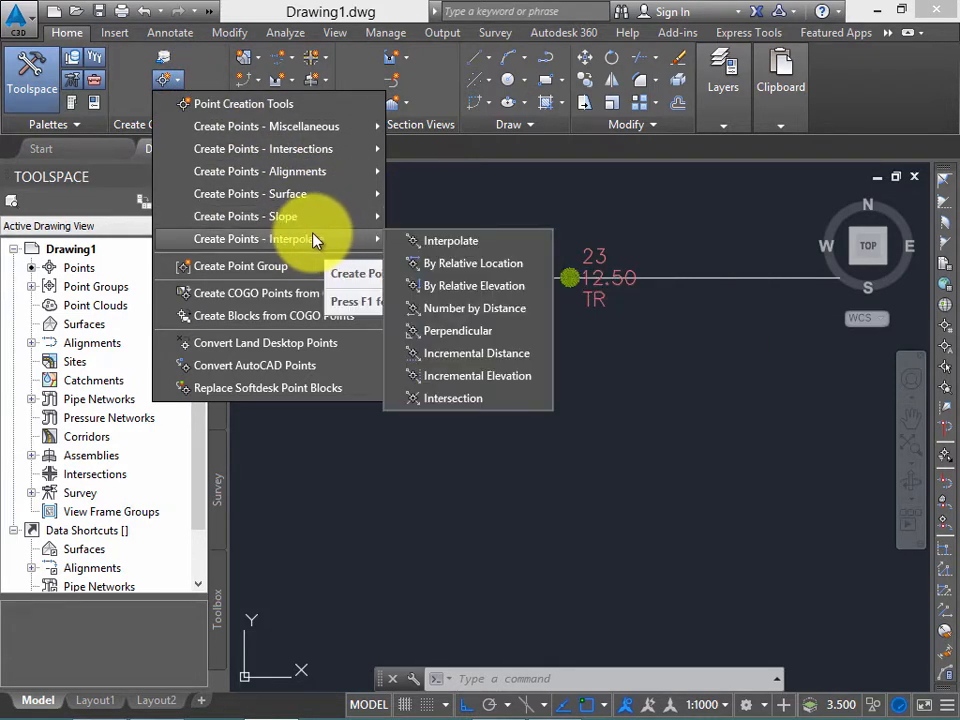
{"action": "left_click", "coordinate": [449, 240]}
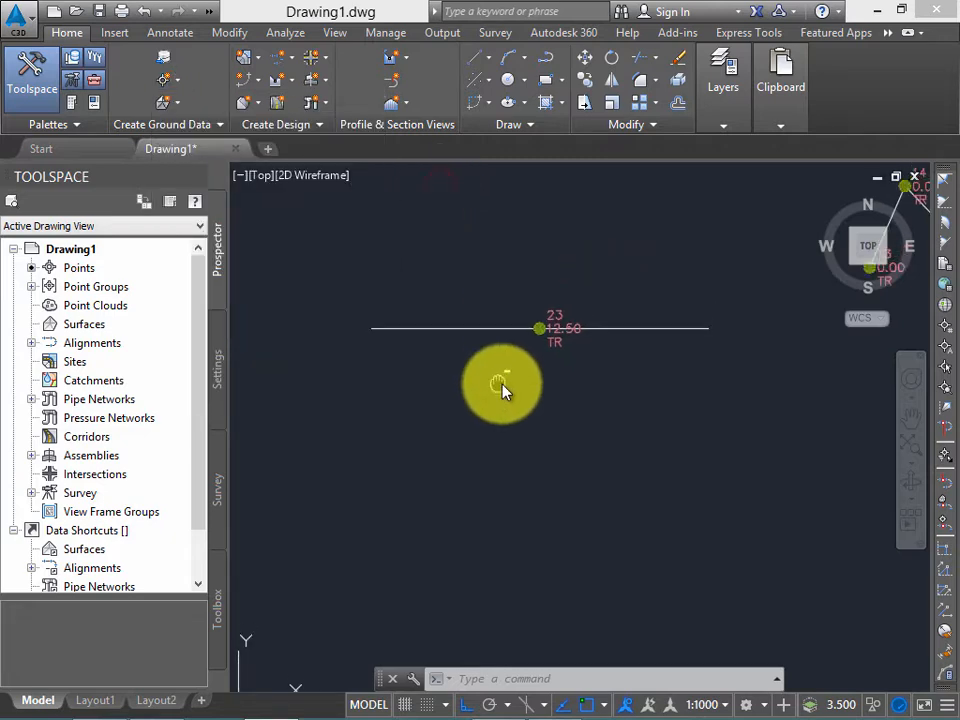
Step: Copy the horizontal polyline with point 23 twice straight below itself, leaving three roughly evenly spaced parallel lines
{"action": "left_click", "coordinate": [456, 378]}
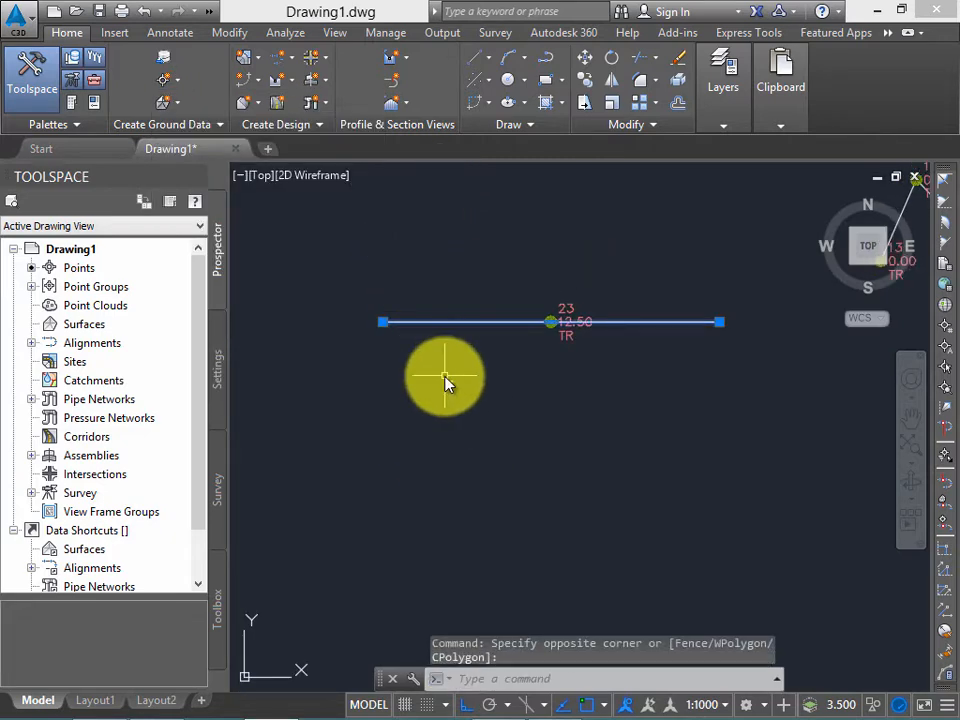
{"action": "type", "text": "COPY"}
{"action": "key", "text": "Return"}
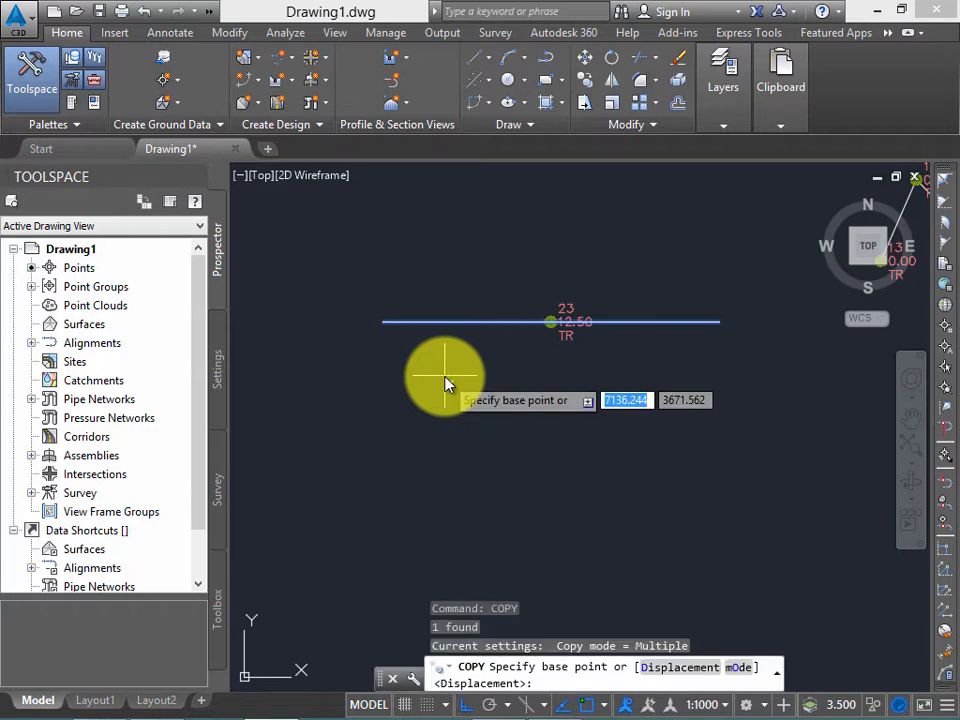
{"action": "left_click", "coordinate": [326, 336]}
{"action": "left_click", "coordinate": [356, 509]}
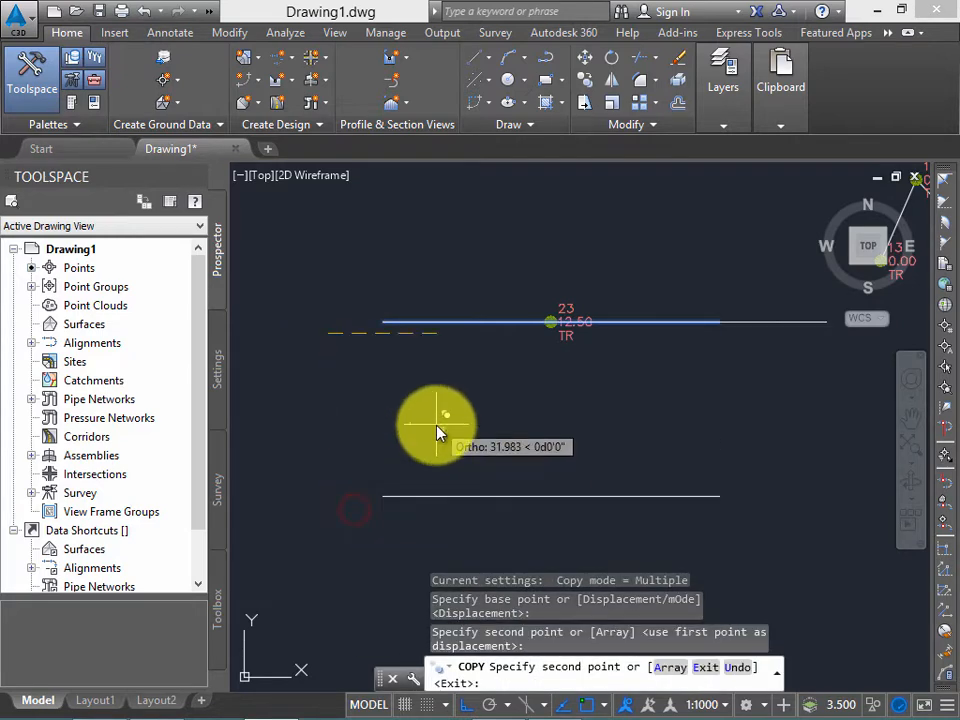
{"action": "middle_click_drag", "start_coordinate": [437, 428], "coordinate": [433, 319]}
{"action": "left_click", "coordinate": [414, 531]}
{"action": "key", "text": "Escape"}
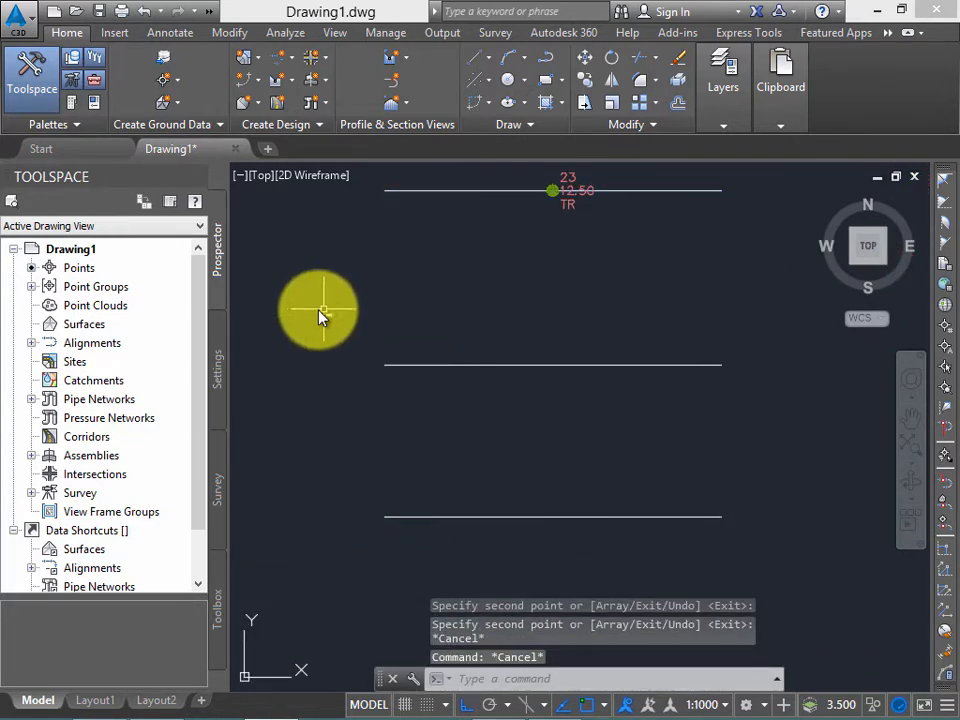
{"action": "left_click", "coordinate": [168, 79]}
{"action": "mouse_move", "coordinate": [268, 245]}
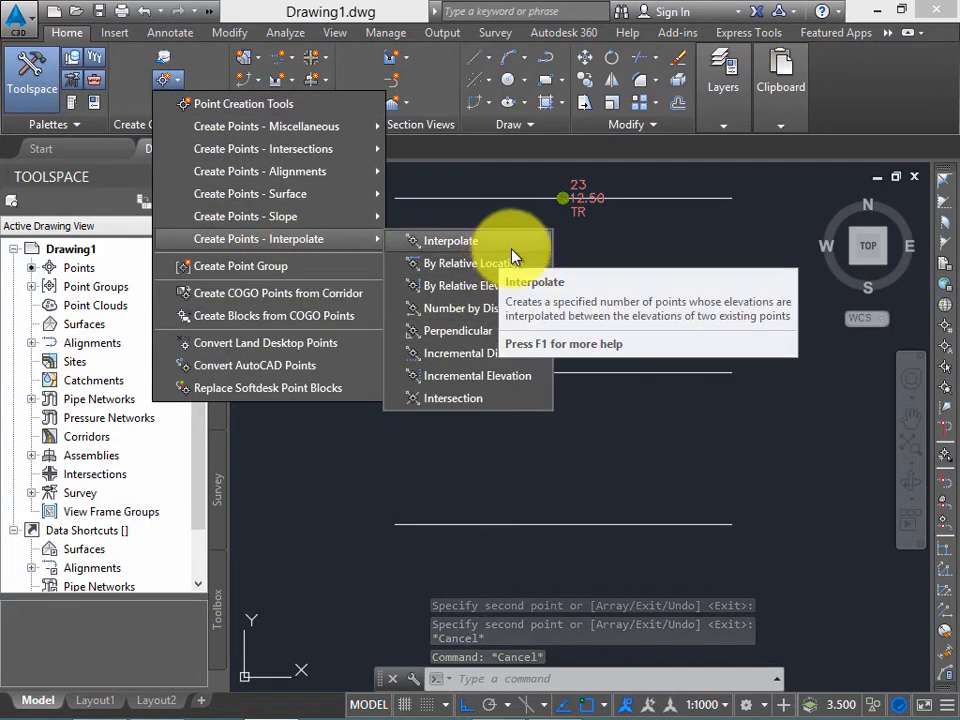
{"action": "left_click", "coordinate": [494, 249]}
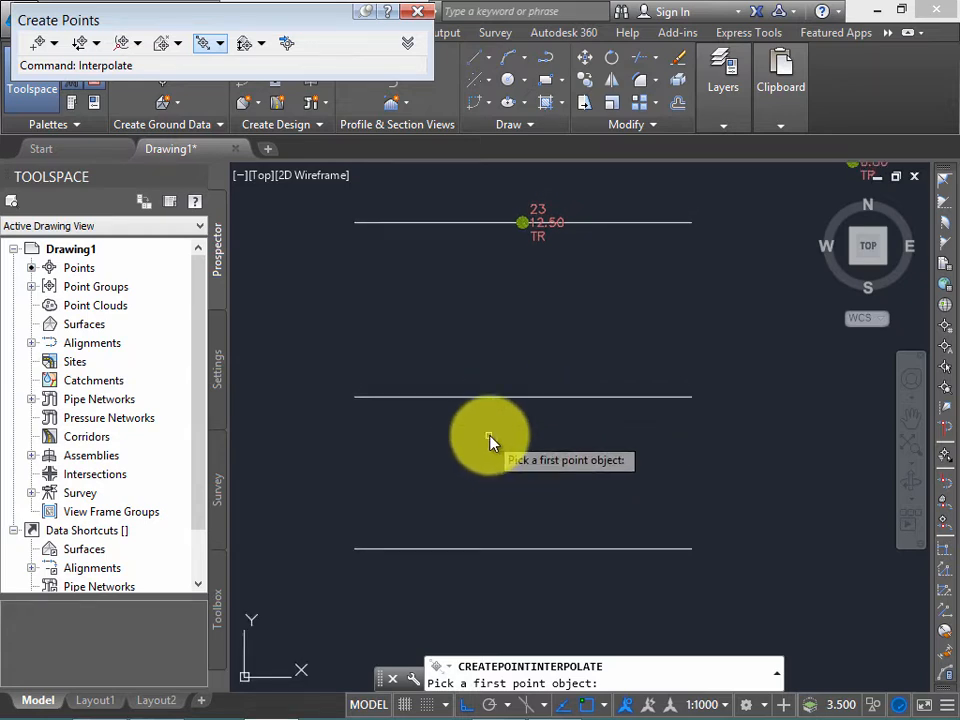
{"action": "key", "text": "Escape"}
{"action": "middle_click_drag", "start_coordinate": [510, 333], "coordinate": [532, 334]}
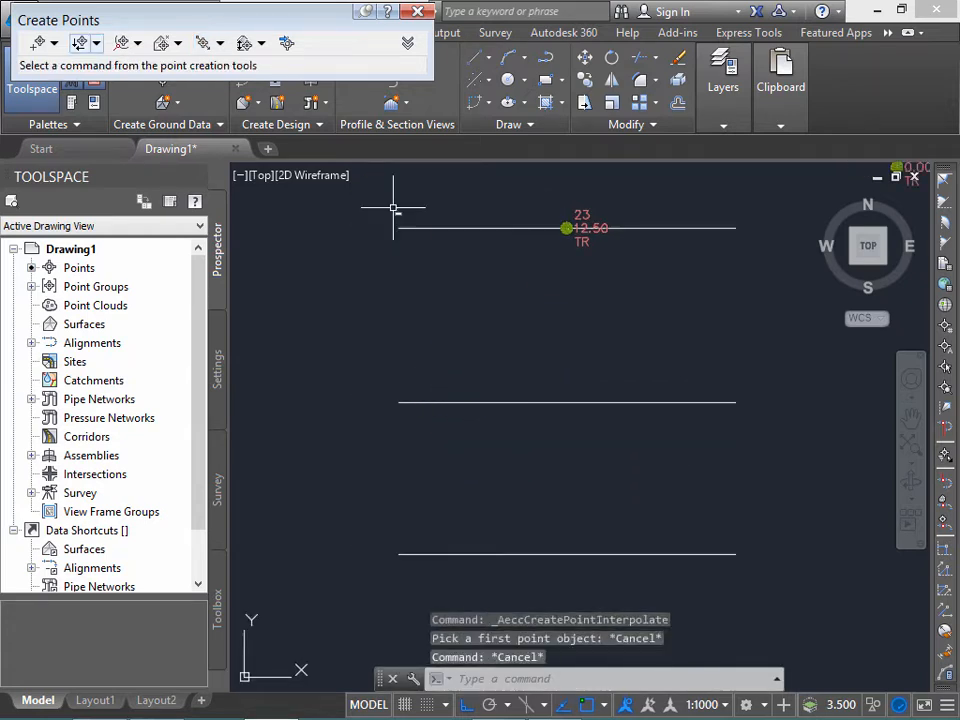
Step: Create a manual point at the west end of the middle line with description TR and elevation 10
{"action": "left_click_drag", "start_coordinate": [121, 19], "coordinate": [302, 89]}
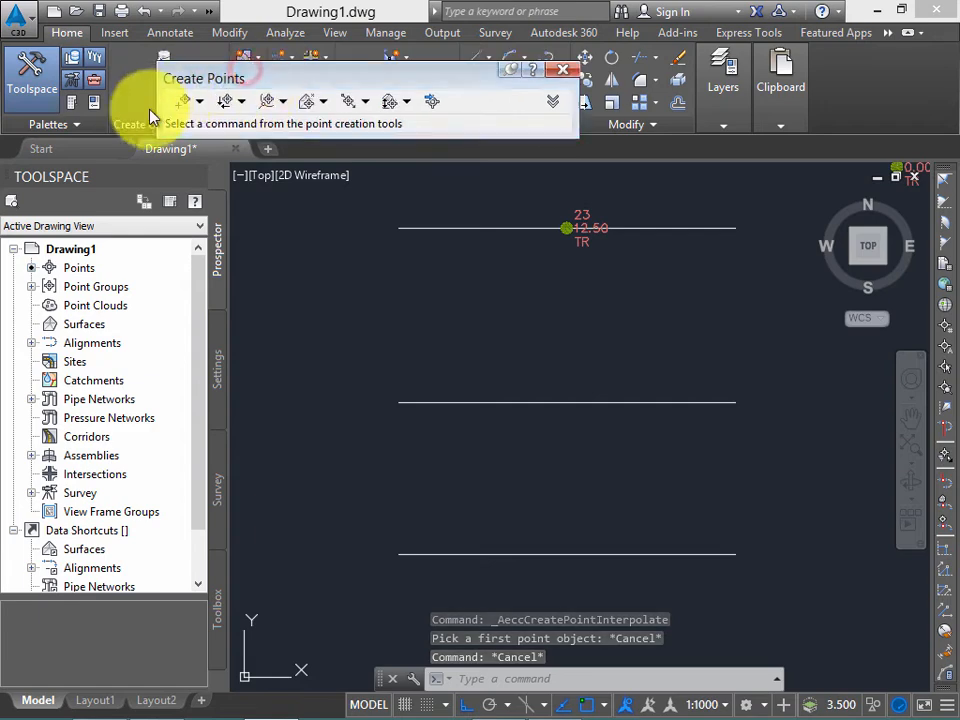
{"action": "left_click", "coordinate": [199, 101]}
{"action": "left_click", "coordinate": [228, 124]}
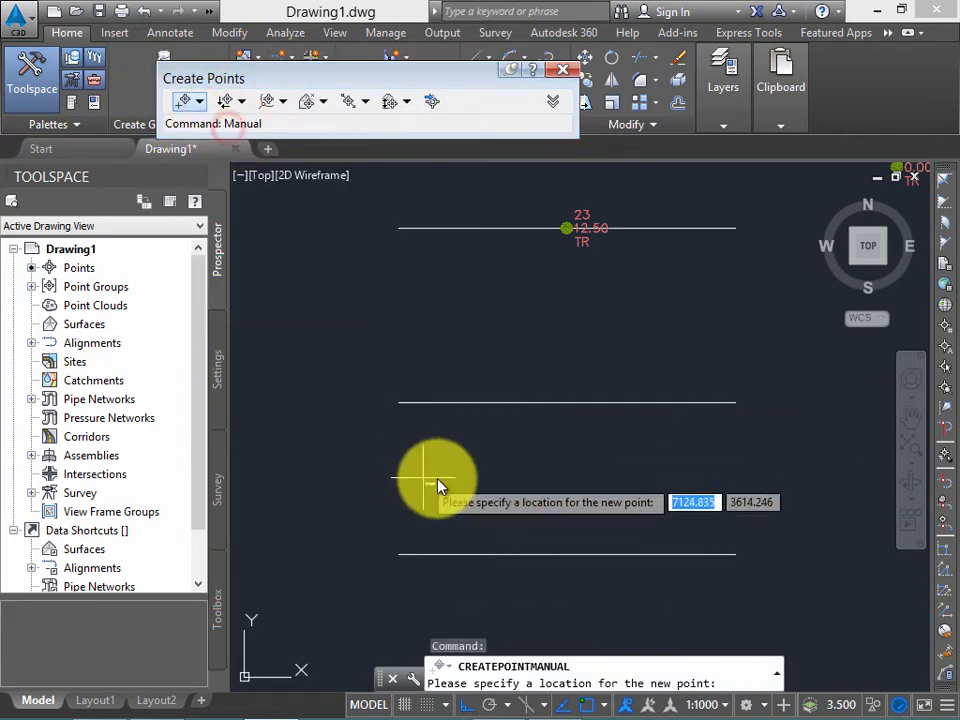
{"action": "middle_click_drag", "start_coordinate": [421, 476], "coordinate": [392, 475]}
{"action": "left_click", "coordinate": [370, 401]}
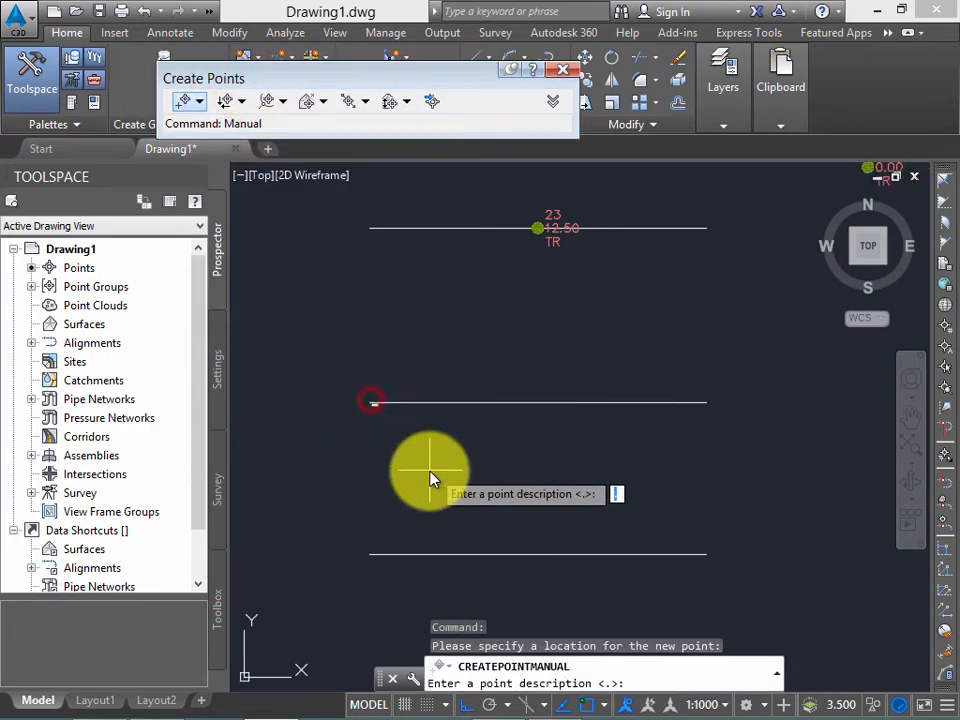
{"action": "type", "text": "TR"}
{"action": "key", "text": "Return"}
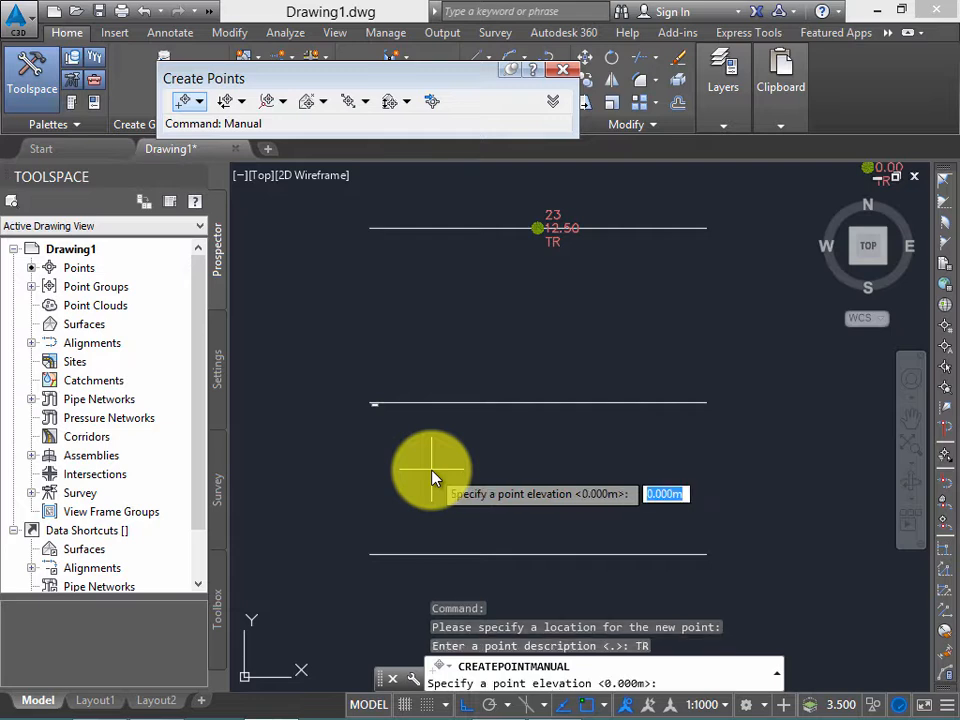
{"action": "key", "text": "Return"}
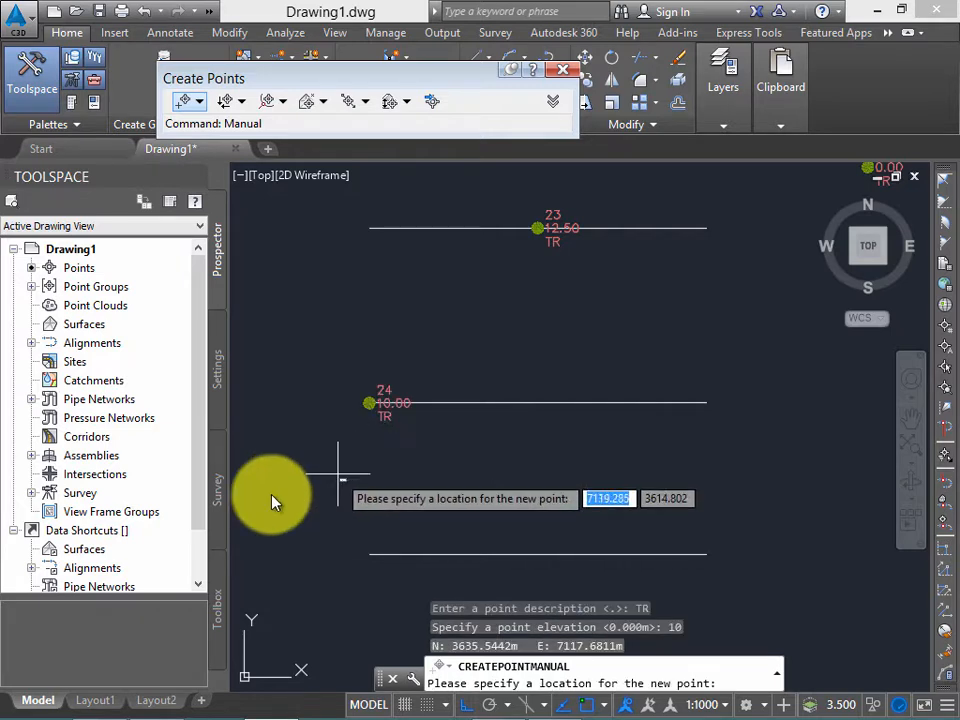
Step: Create a manual point at the east end of the middle line with description TR and elevation 50, and end the command
{"action": "middle_click_drag", "start_coordinate": [669, 453], "coordinate": [629, 459]}
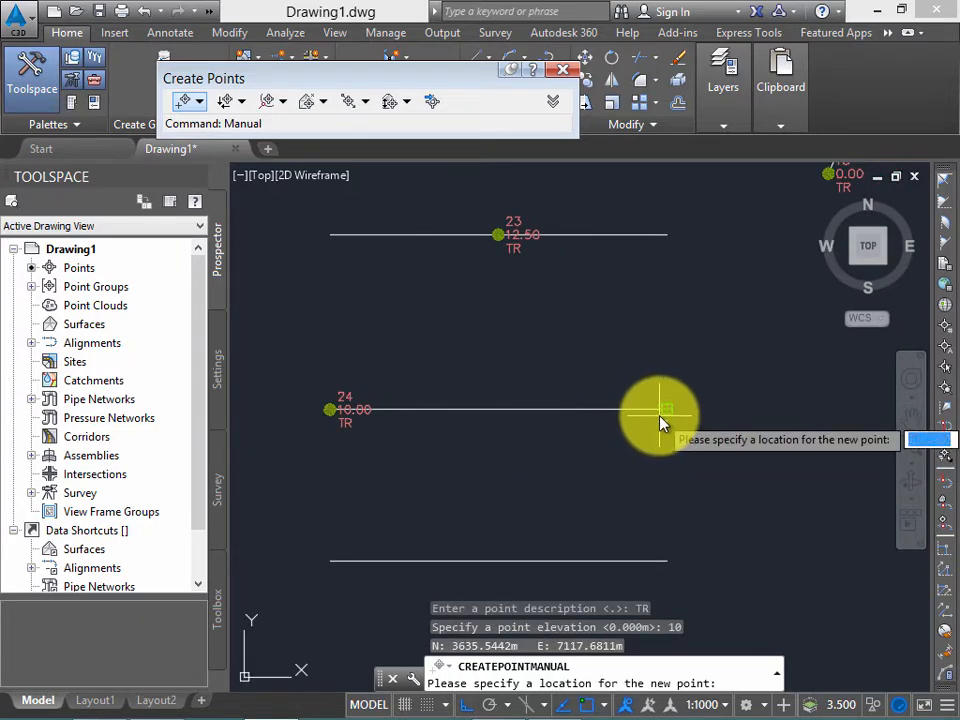
{"action": "left_click", "coordinate": [660, 416]}
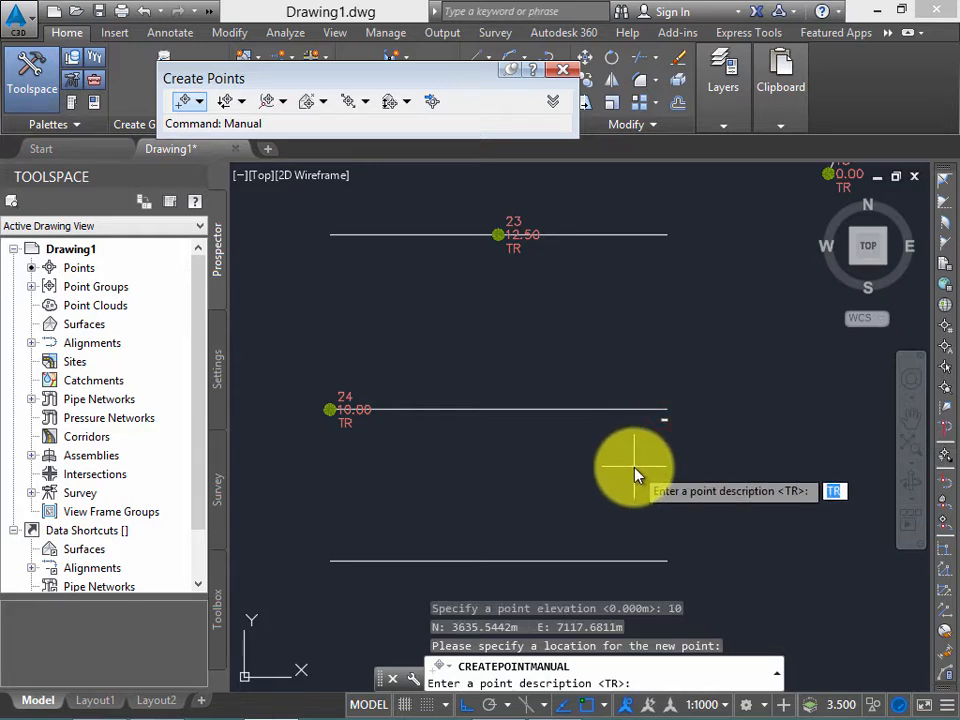
{"action": "key", "text": "Return"}
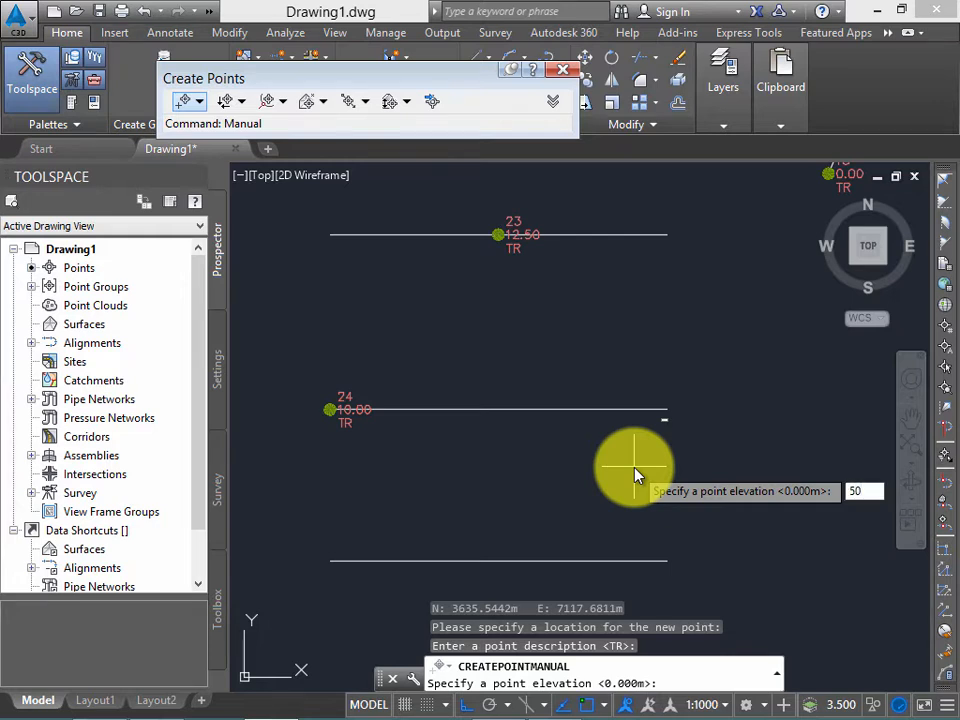
{"action": "key", "text": "Return"}
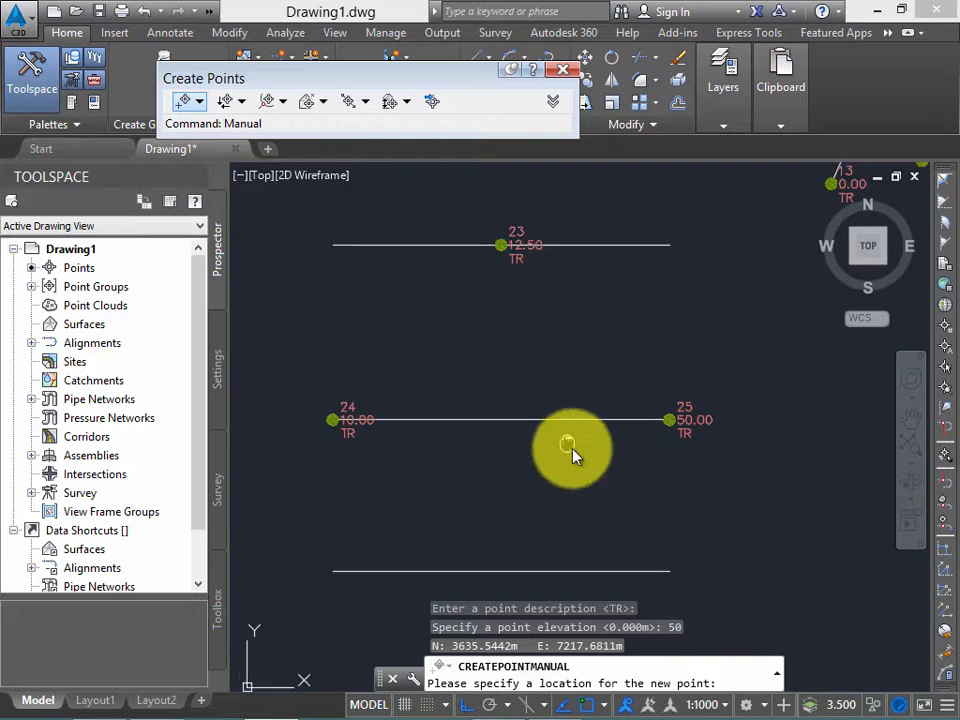
{"action": "middle_click_drag", "start_coordinate": [573, 449], "coordinate": [582, 456]}
{"action": "key", "text": "Return"}
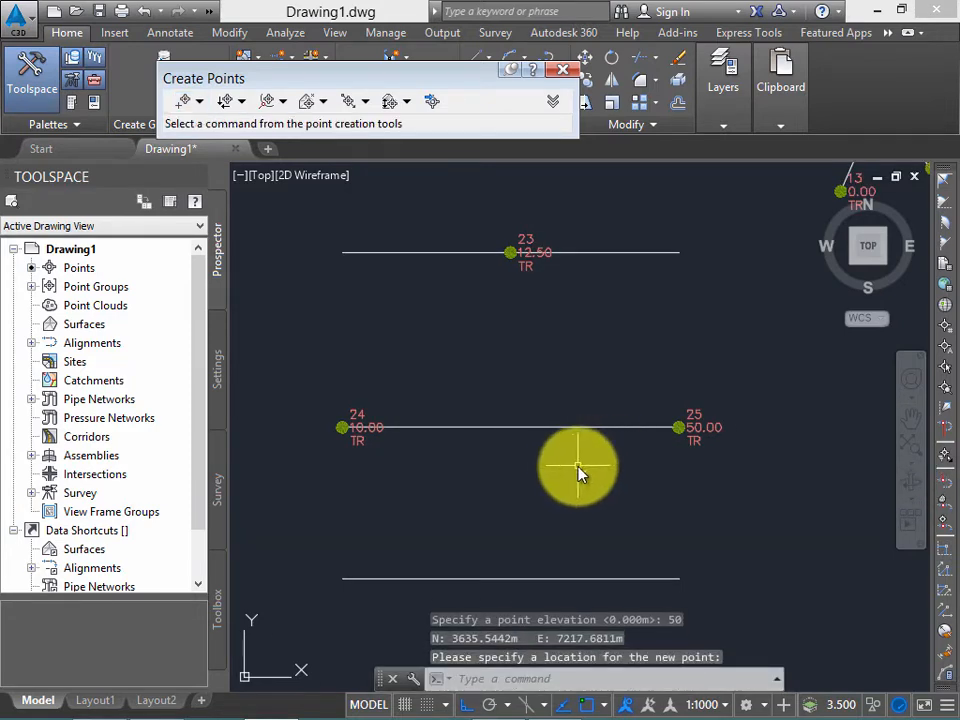
{"action": "key", "text": "Return"}
Step: Close the point creation tools and change the elevation of the middle line's west point to 0 in the point editor
{"action": "left_click", "coordinate": [393, 423]}
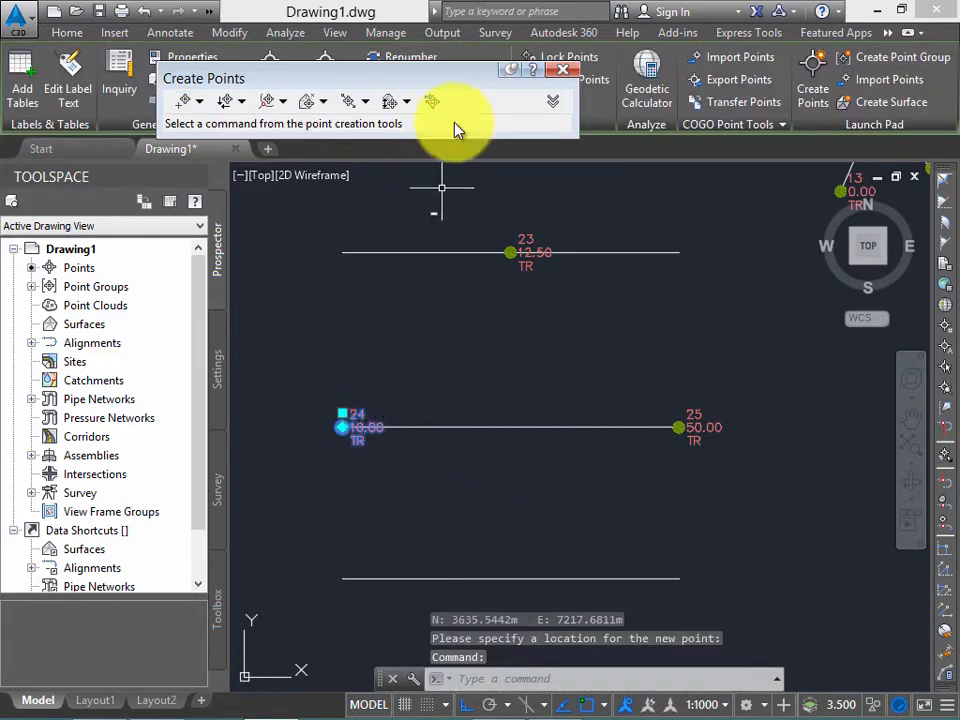
{"action": "left_click", "coordinate": [562, 70]}
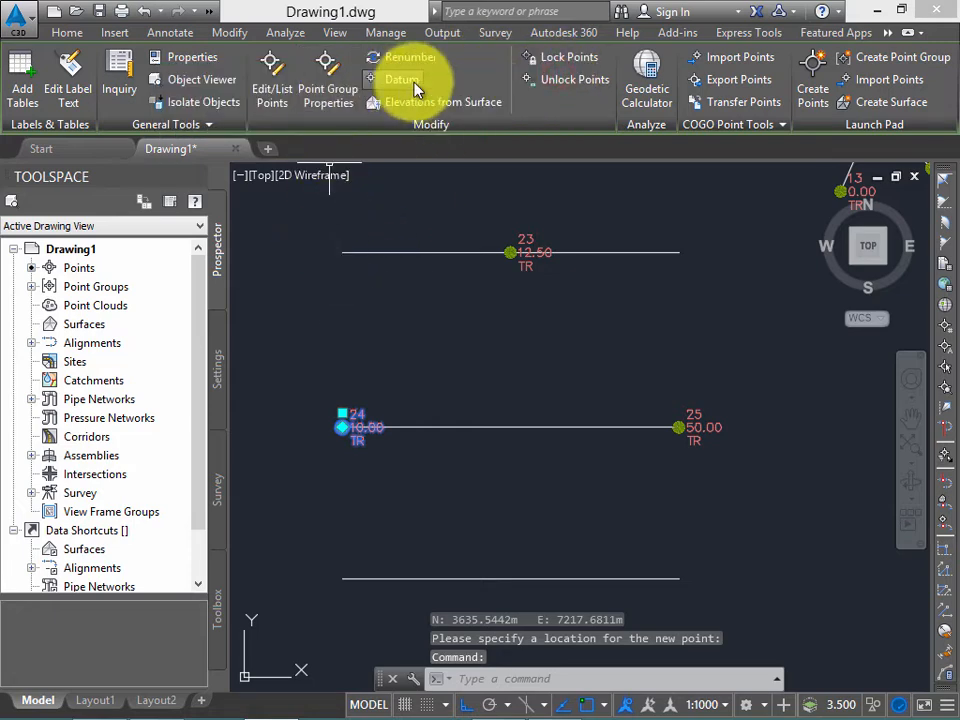
{"action": "left_click", "coordinate": [272, 88]}
{"action": "left_click", "coordinate": [345, 198]}
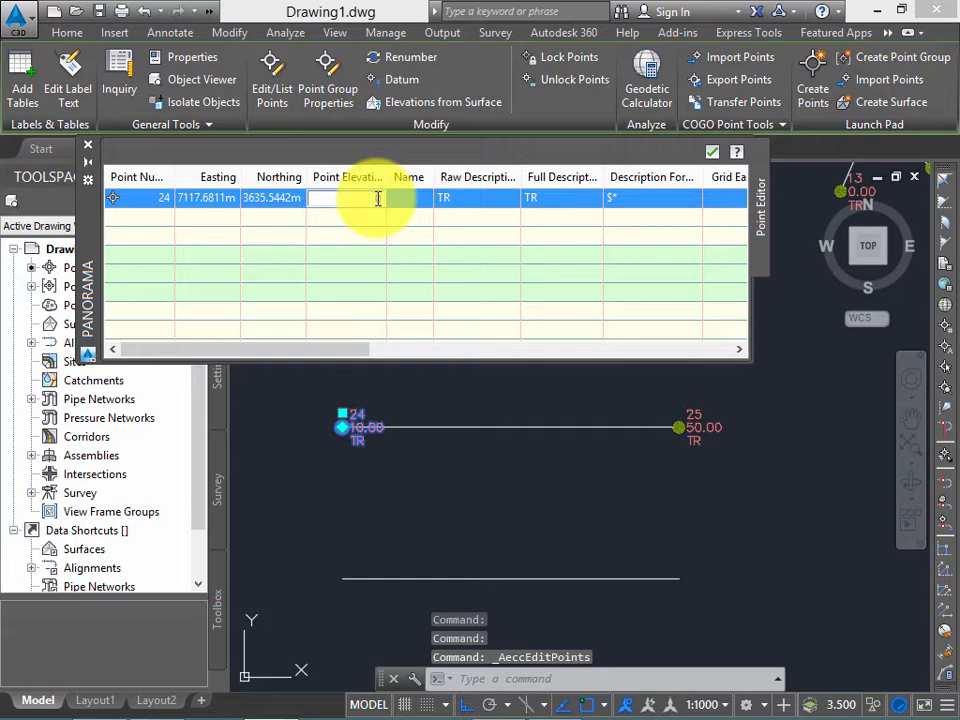
{"action": "left_click", "coordinate": [87, 145]}
{"action": "key", "text": "Escape"}
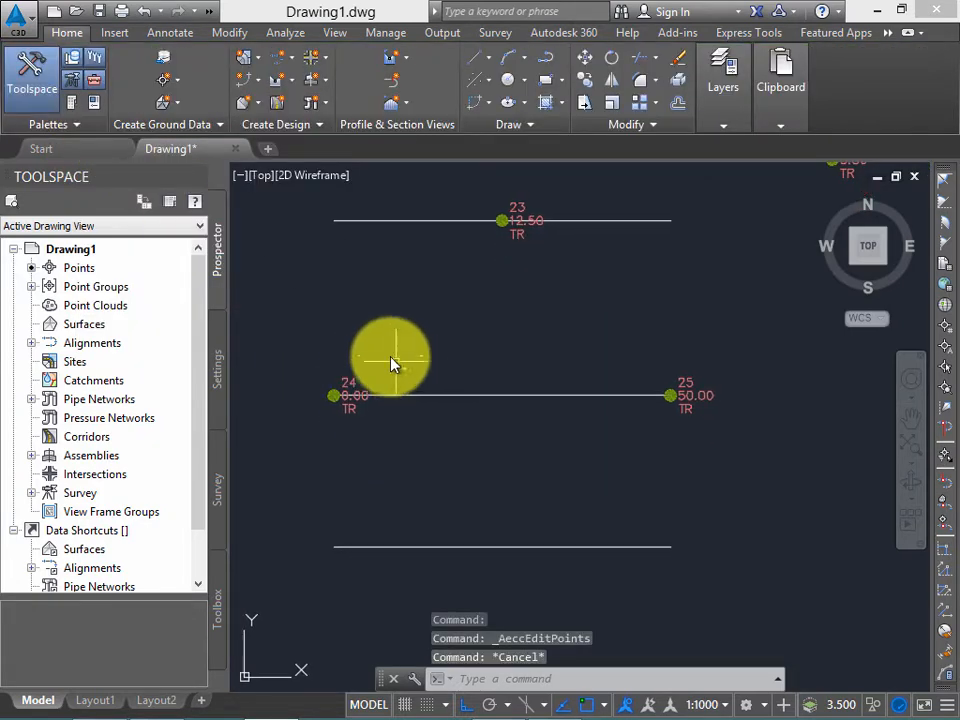
Step: Start an Interpolate point creation from the middle line's west point to its east point
{"action": "scroll", "coordinate": [380, 370], "scroll_direction": "up", "scroll_amount": 2}
{"action": "middle_click_drag", "start_coordinate": [556, 387], "coordinate": [471, 407]}
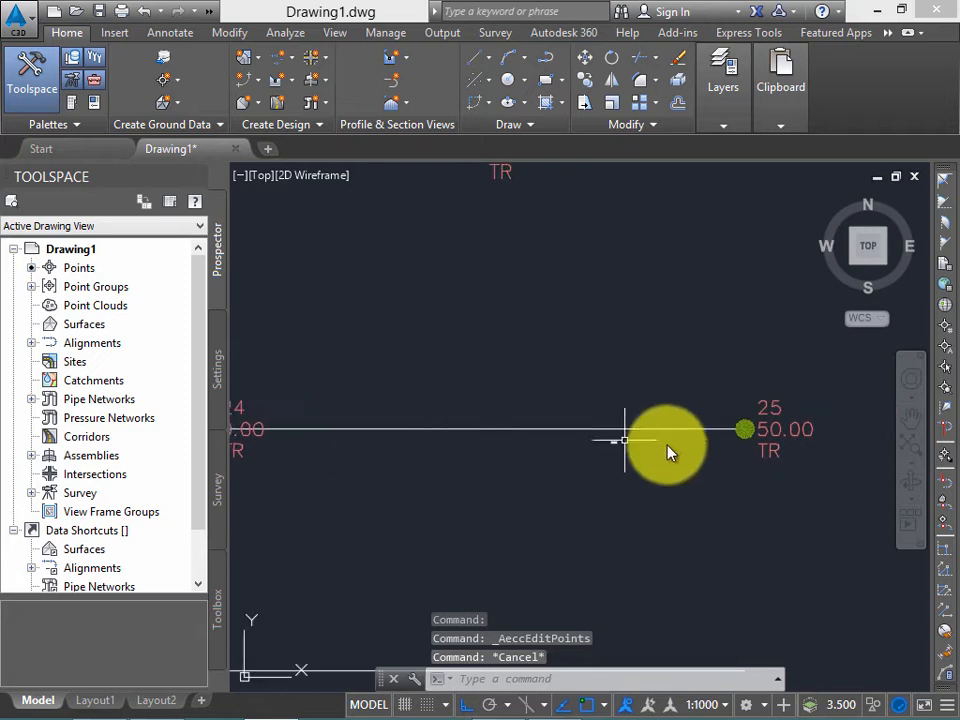
{"action": "scroll", "coordinate": [739, 450], "scroll_direction": "down", "scroll_amount": 2}
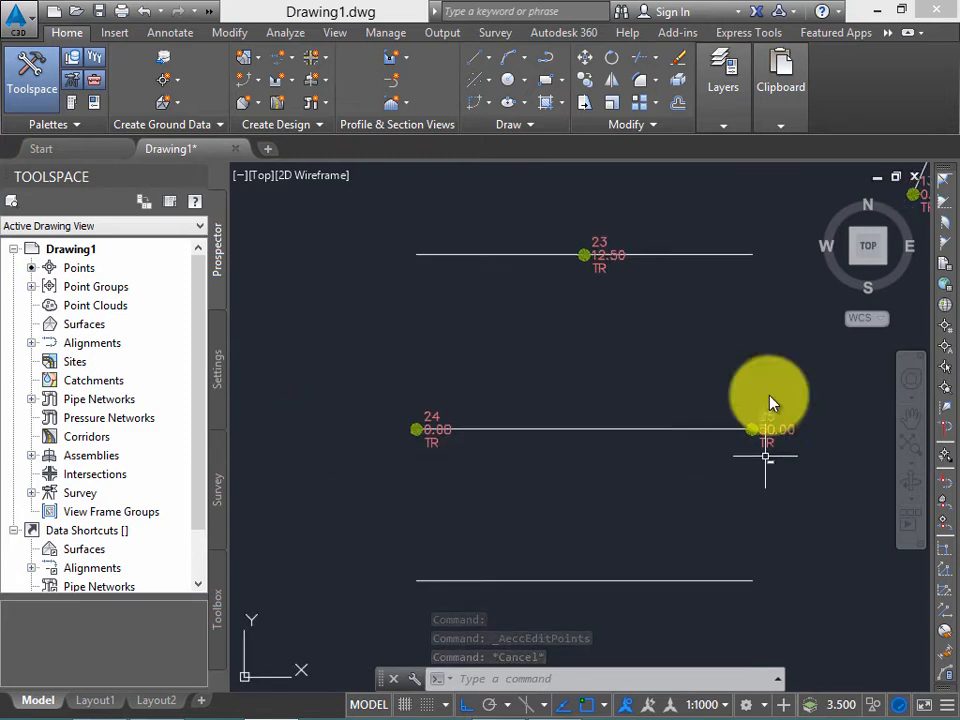
{"action": "mouse_move", "coordinate": [630, 430]}
{"action": "middle_mouse_down"}
{"action": "mouse_move", "coordinate": [605, 430]}
{"action": "mouse_move", "coordinate": [497, 386]}
{"action": "mouse_move", "coordinate": [448, 266]}
{"action": "mouse_move", "coordinate": [389, 273]}
{"action": "middle_mouse_up"}
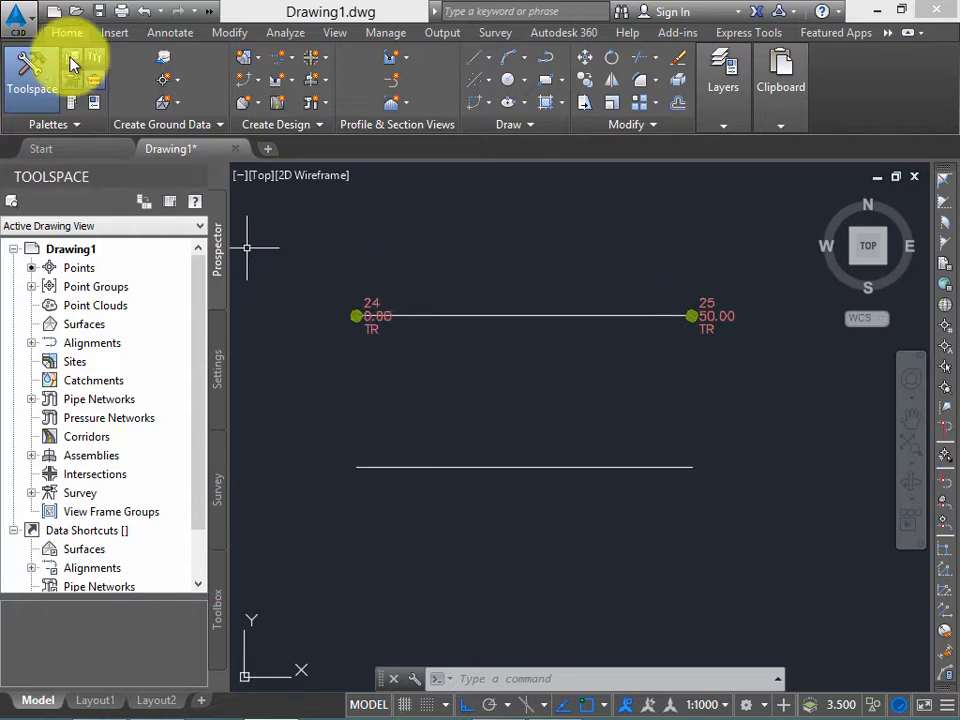
{"action": "left_click", "coordinate": [162, 80]}
{"action": "mouse_move", "coordinate": [300, 239]}
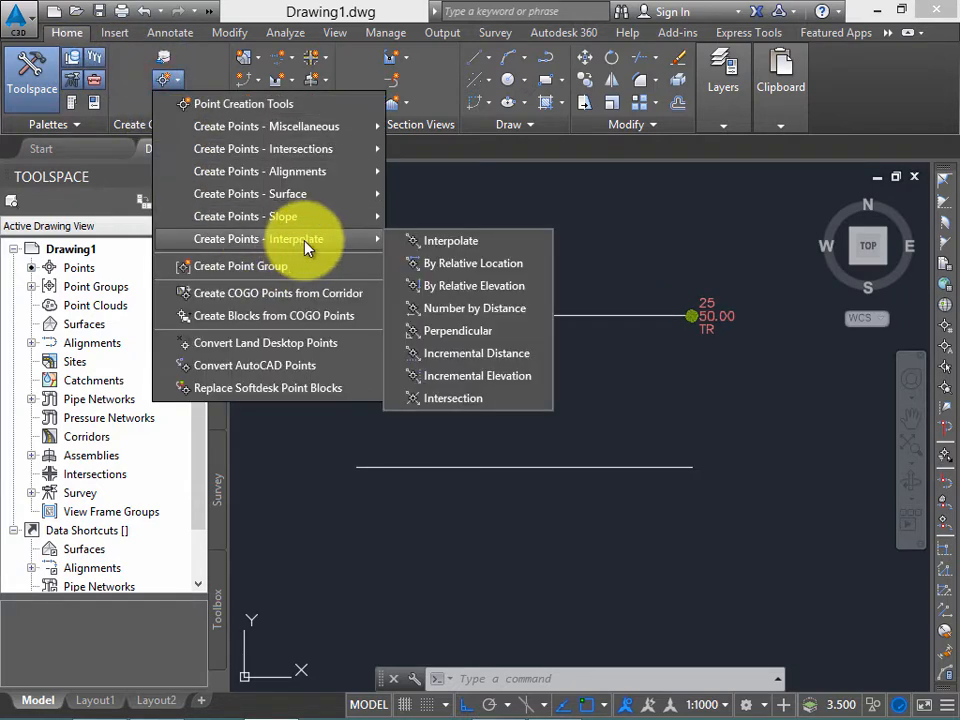
{"action": "left_click", "coordinate": [516, 241]}
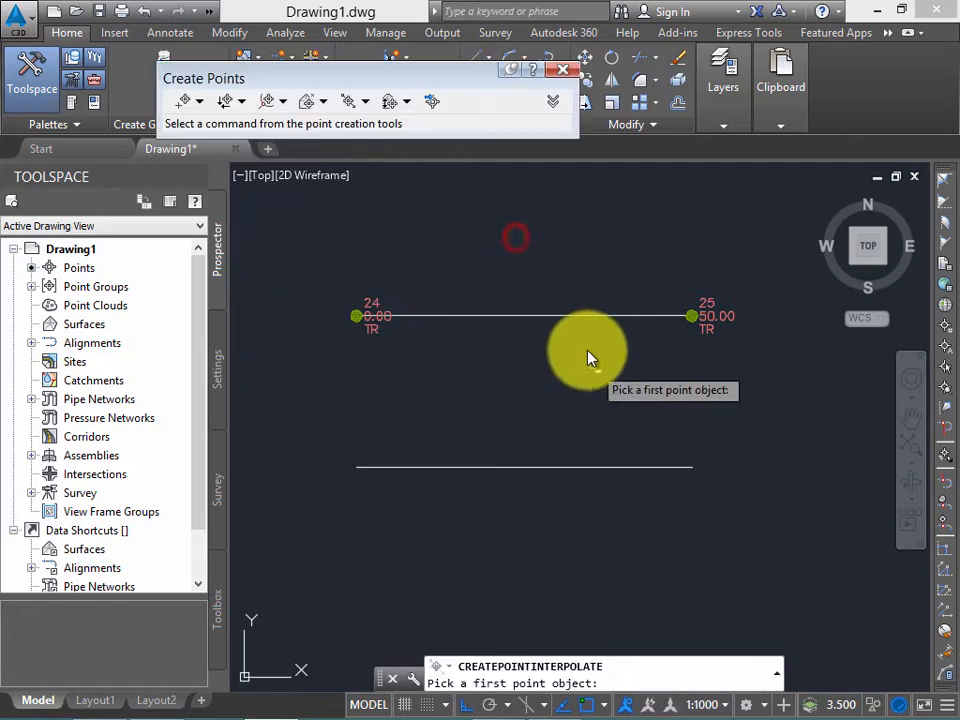
{"action": "scroll", "coordinate": [411, 414], "scroll_direction": "up", "scroll_amount": 2}
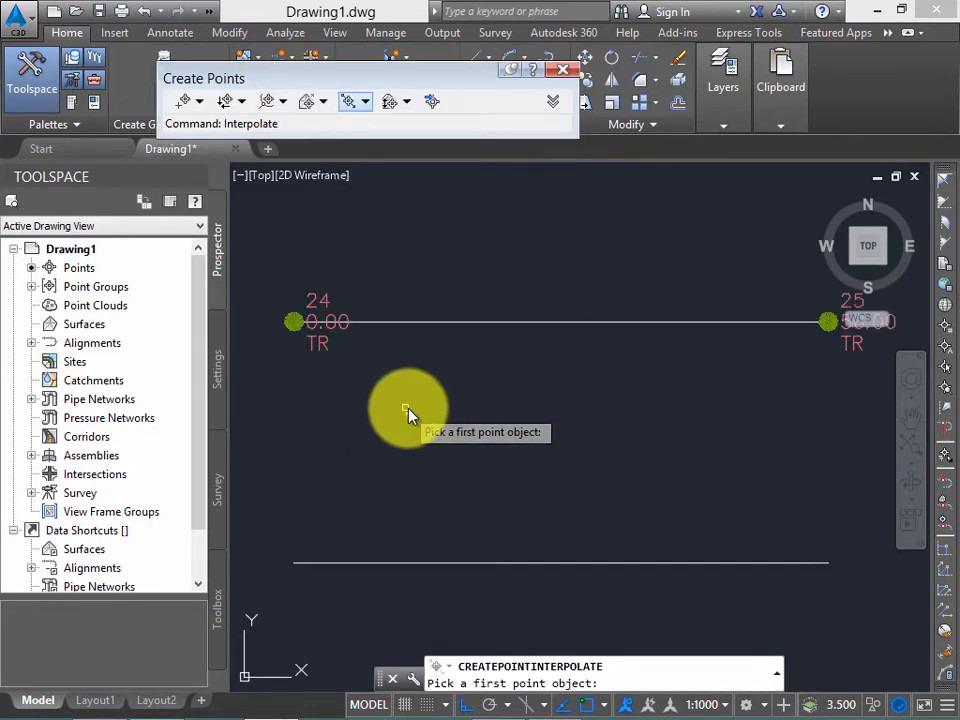
{"action": "scroll", "coordinate": [435, 405], "scroll_direction": "down", "scroll_amount": 2}
{"action": "middle_click_drag", "start_coordinate": [435, 405], "coordinate": [424, 425]}
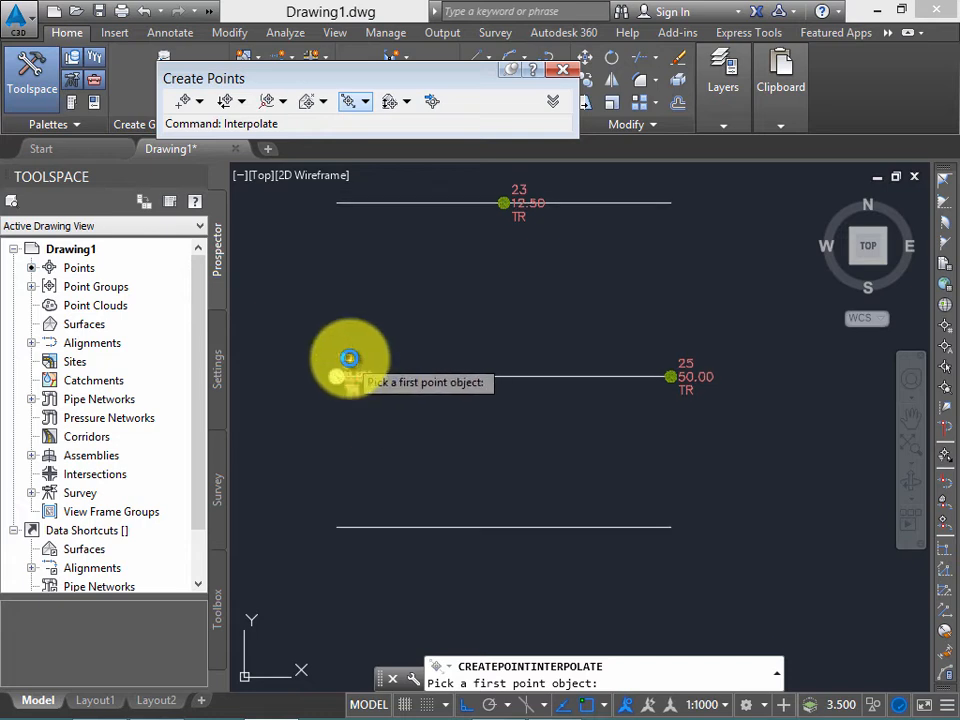
{"action": "left_click", "coordinate": [350, 358]}
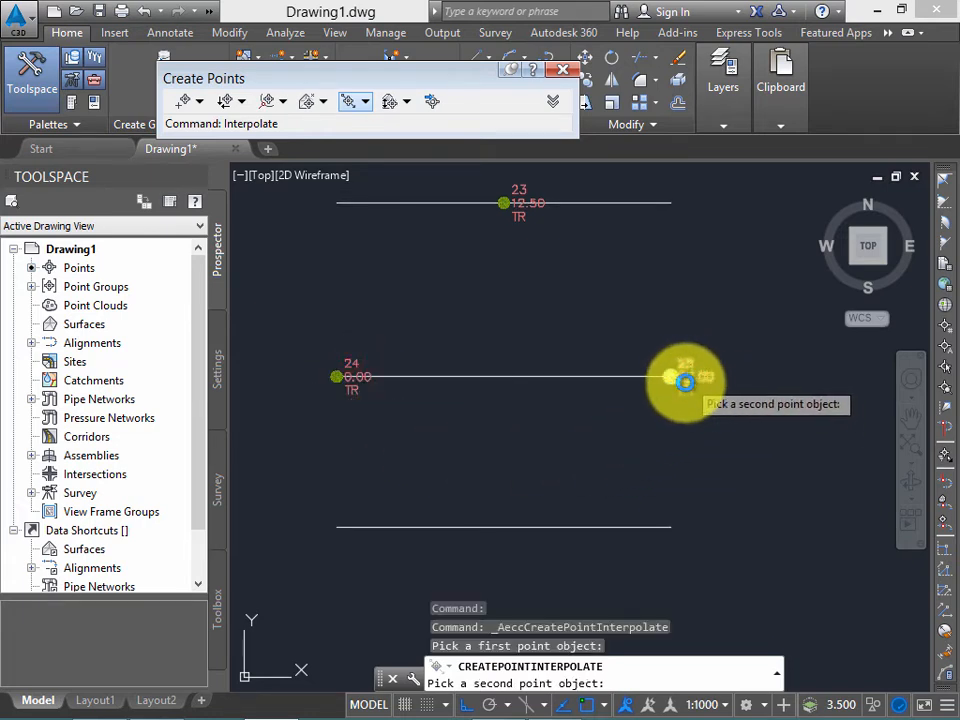
{"action": "left_click", "coordinate": [694, 378]}
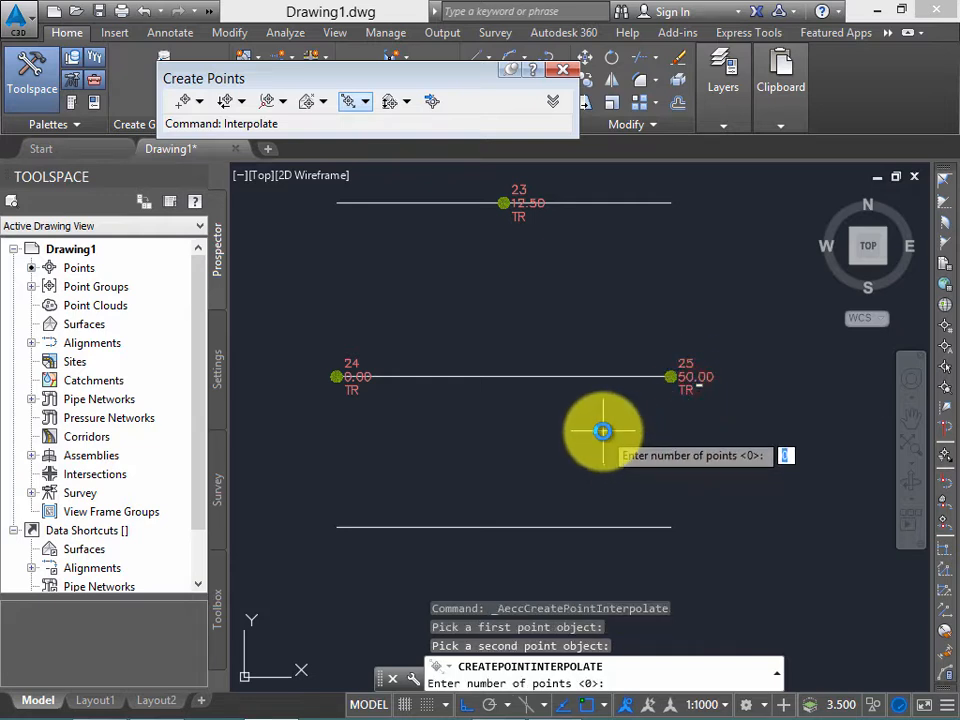
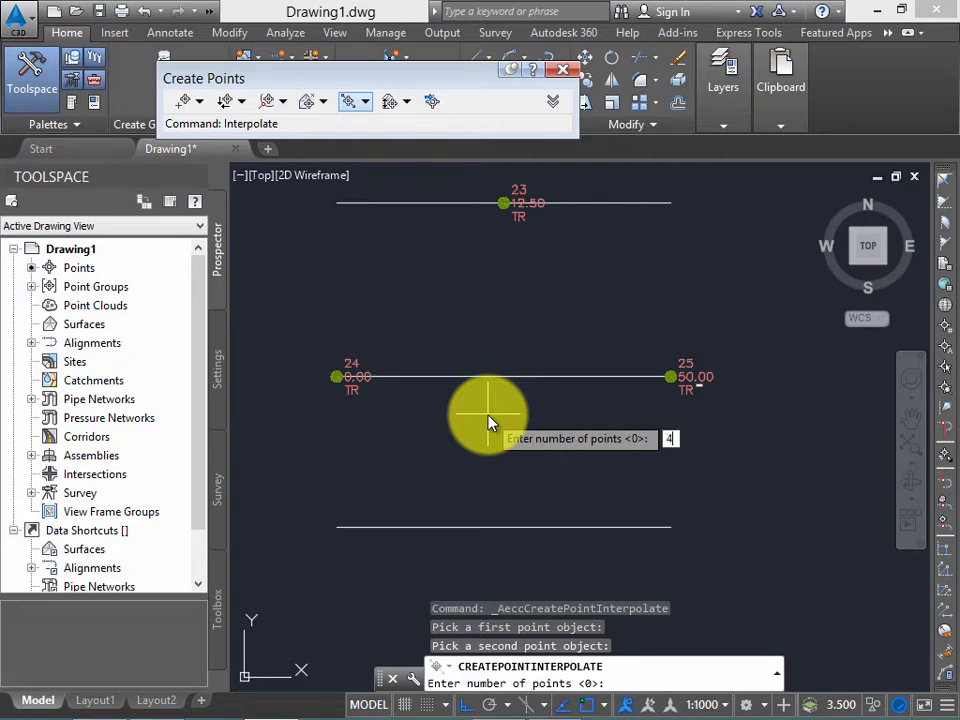
Step: Set the interpolation to 4 points with offset 0 and create the first one with description TR
{"action": "key", "text": "Return"}
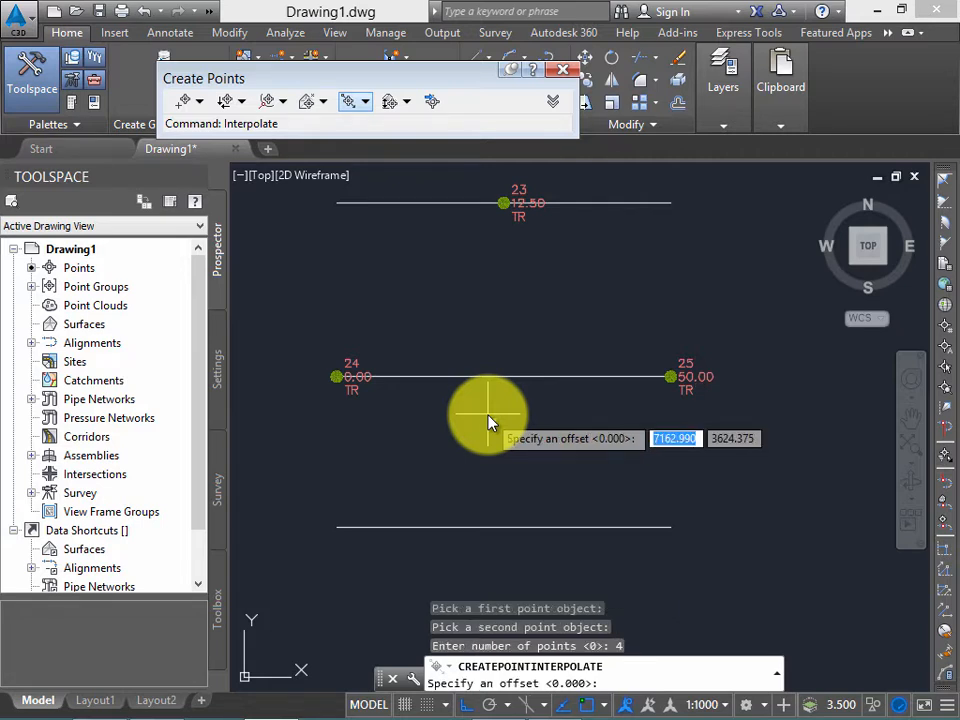
{"action": "middle_click_drag", "start_coordinate": [514, 437], "coordinate": [497, 446]}
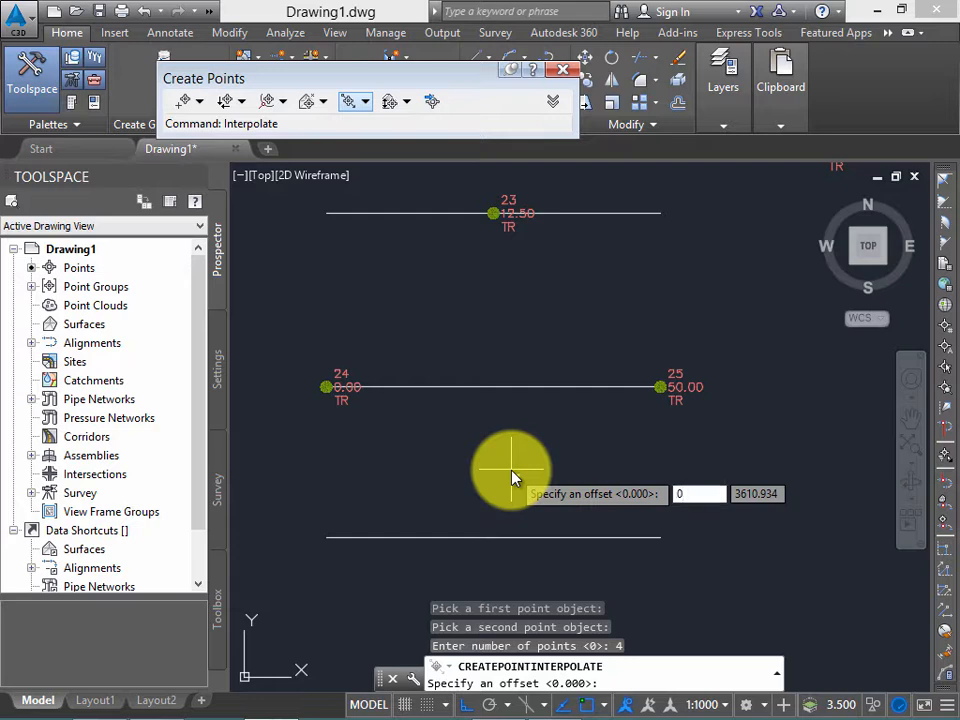
{"action": "key", "text": "Return"}
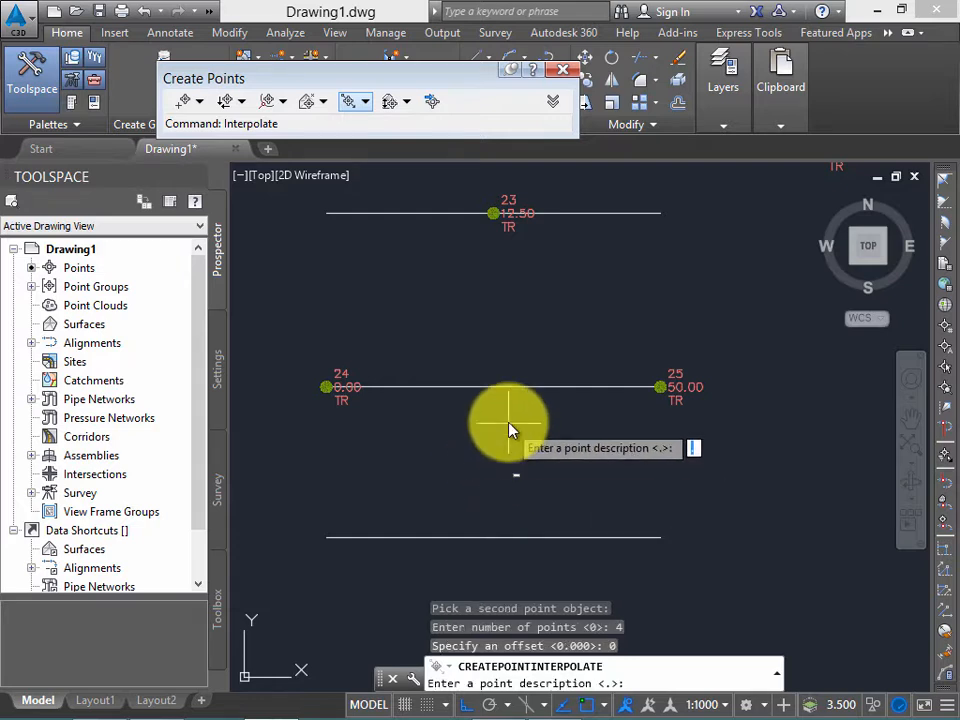
{"action": "middle_click_drag", "start_coordinate": [452, 452], "coordinate": [450, 461]}
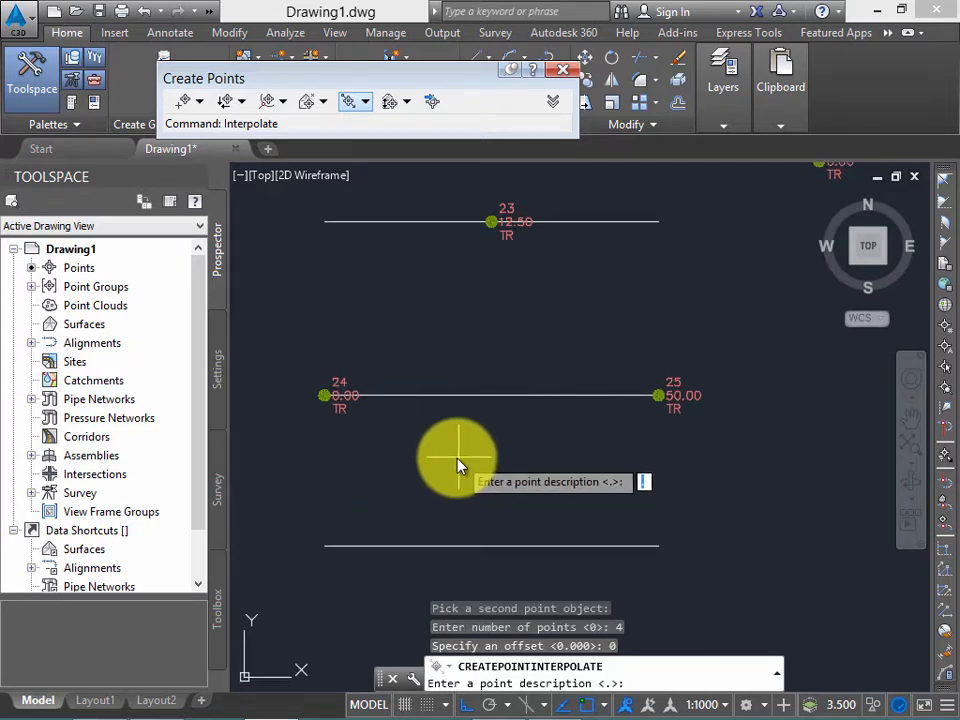
{"action": "key", "text": "Return"}
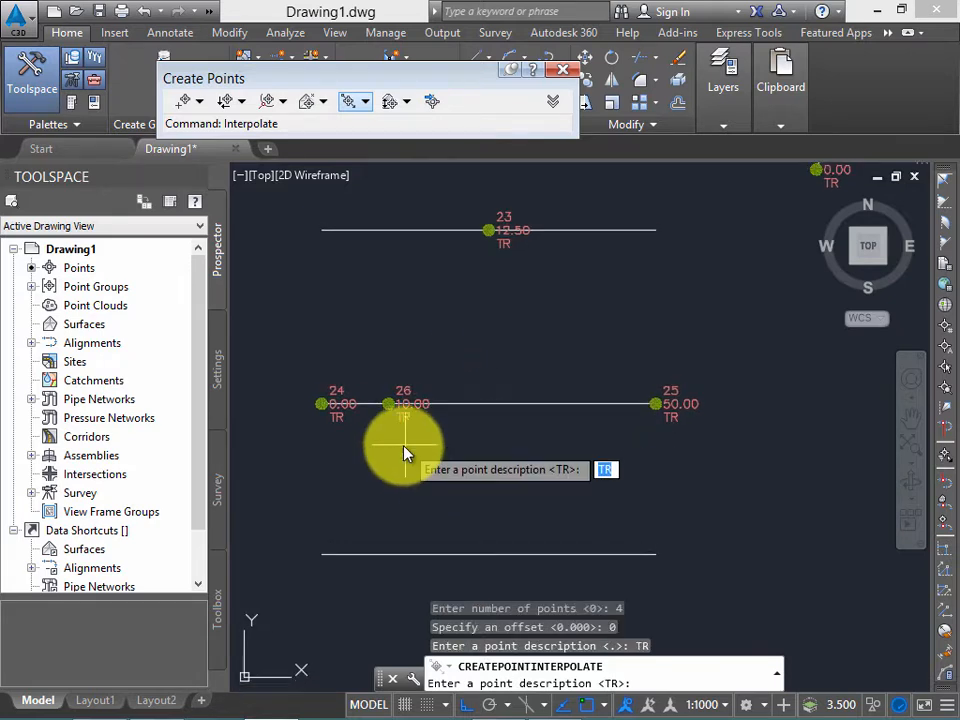
Step: Create the remaining three interpolated points on the middle line with description TR, and end the command
{"action": "scroll", "coordinate": [395, 440], "scroll_direction": "up", "scroll_amount": 3}
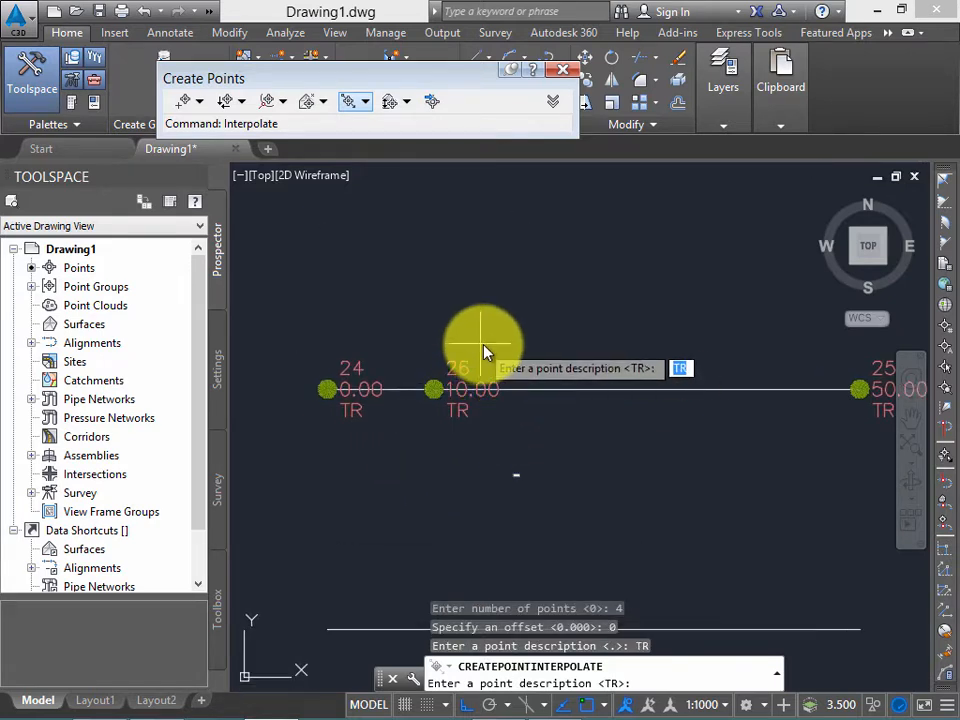
{"action": "middle_click_drag", "start_coordinate": [636, 424], "coordinate": [530, 443]}
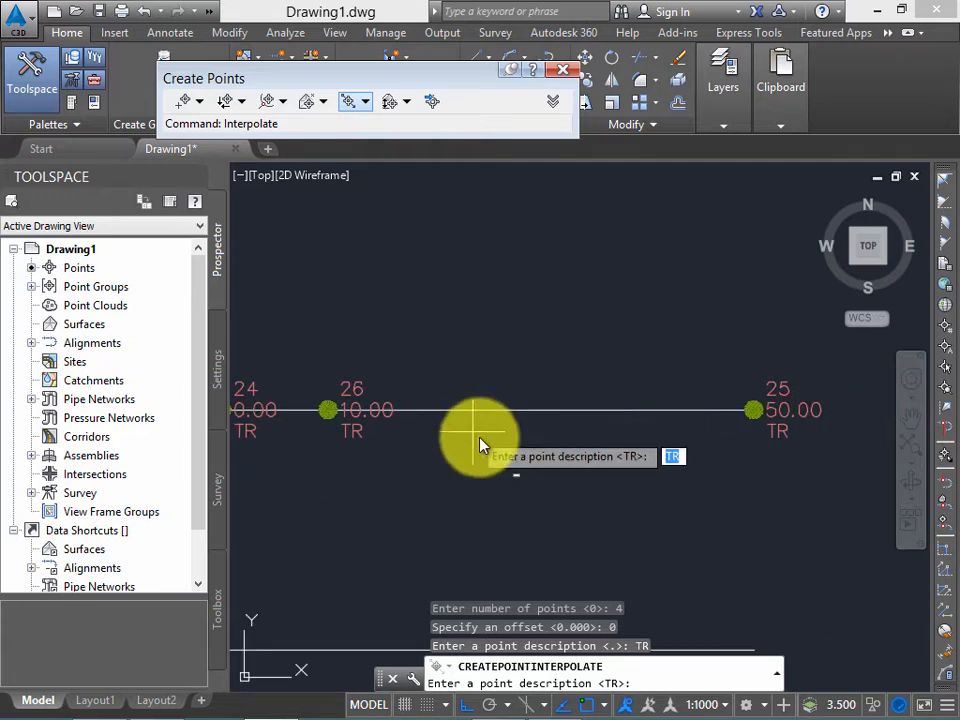
{"action": "mouse_move", "coordinate": [397, 451]}
{"action": "middle_mouse_down"}
{"action": "mouse_move", "coordinate": [478, 422]}
{"action": "mouse_move", "coordinate": [519, 431]}
{"action": "mouse_move", "coordinate": [501, 433]}
{"action": "middle_mouse_up"}
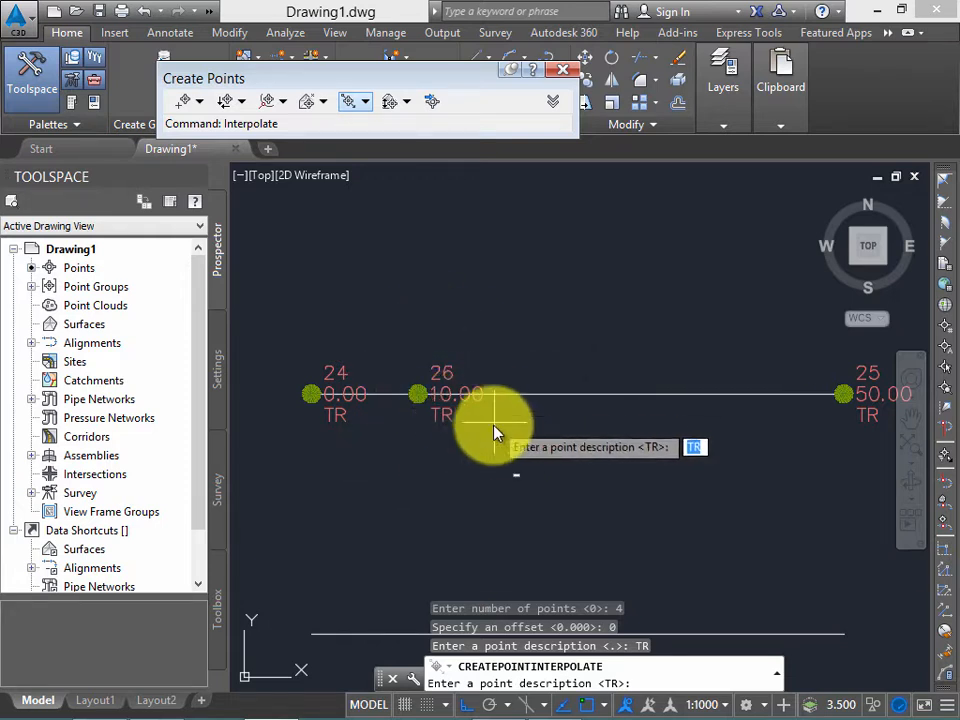
{"action": "middle_click_drag", "start_coordinate": [521, 450], "coordinate": [500, 445]}
{"action": "key", "text": "Return"}
{"action": "key", "text": "Return"}
{"action": "key", "text": "Return"}
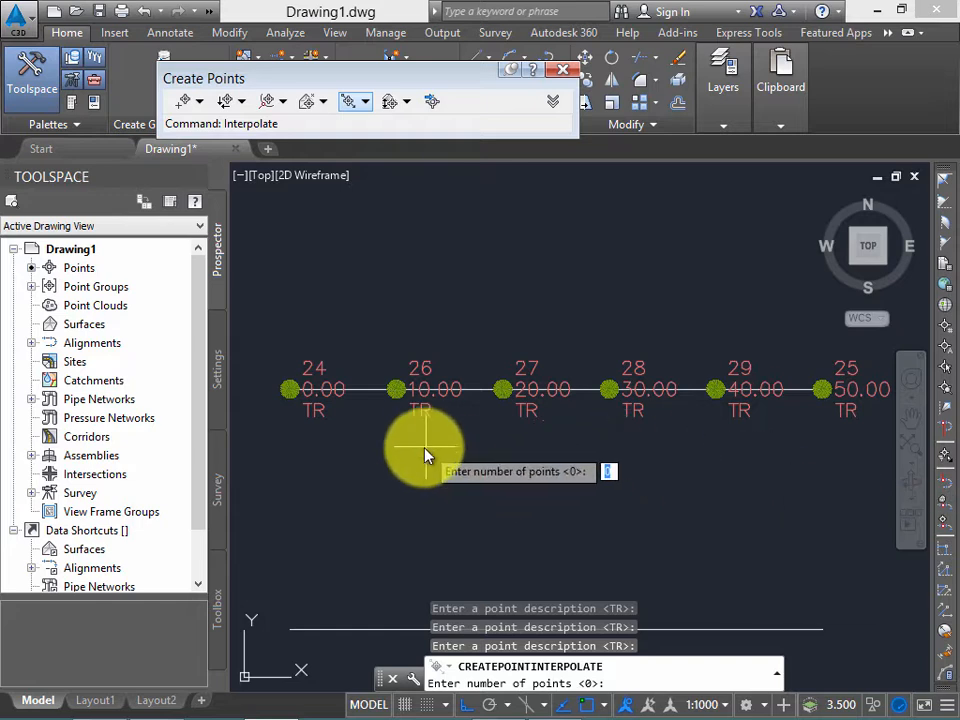
{"action": "key", "text": "Return"}
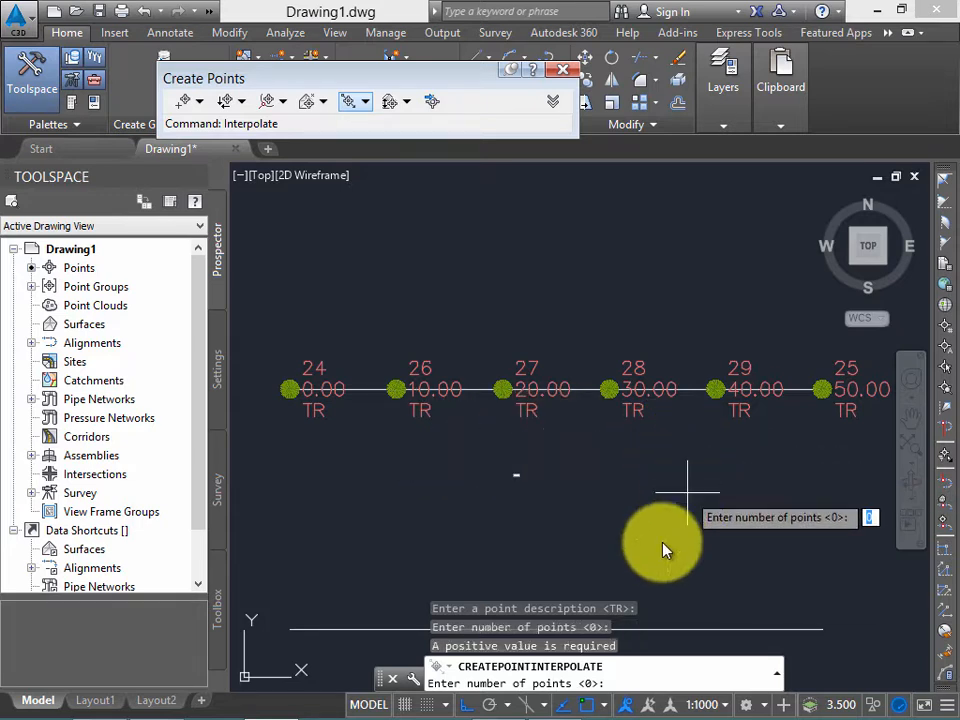
{"action": "key", "text": "Escape"}
{"action": "key", "text": "Escape"}
{"action": "key", "text": "Escape"}
{"action": "key", "text": "Escape"}
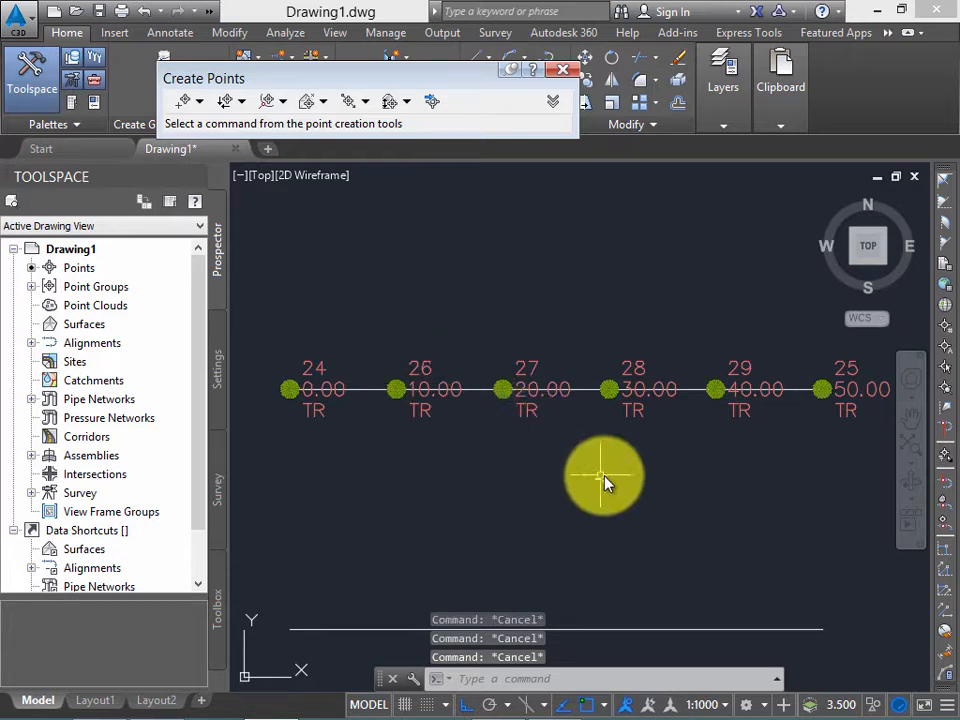
Step: Orbit the drawing in 3D to examine the heights of the interpolated points, and restore the plan view of the current UCS
{"action": "middle_click_drag", "start_coordinate": [654, 428], "coordinate": [619, 437]}
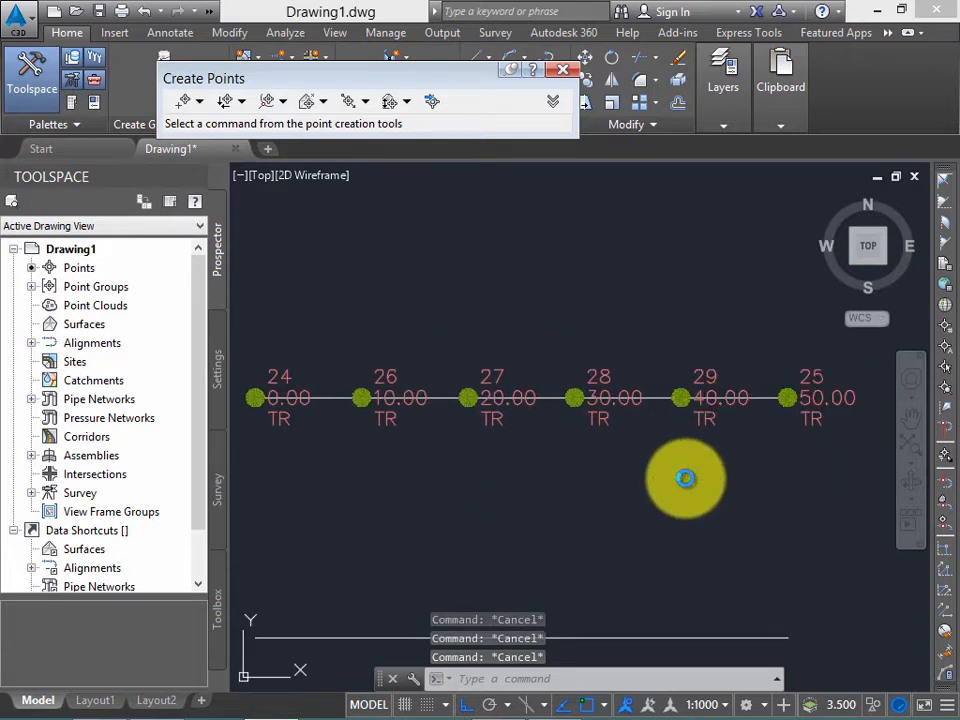
{"action": "middle_click_drag", "start_coordinate": [686, 483], "coordinate": [736, 463], "text": "shift"}
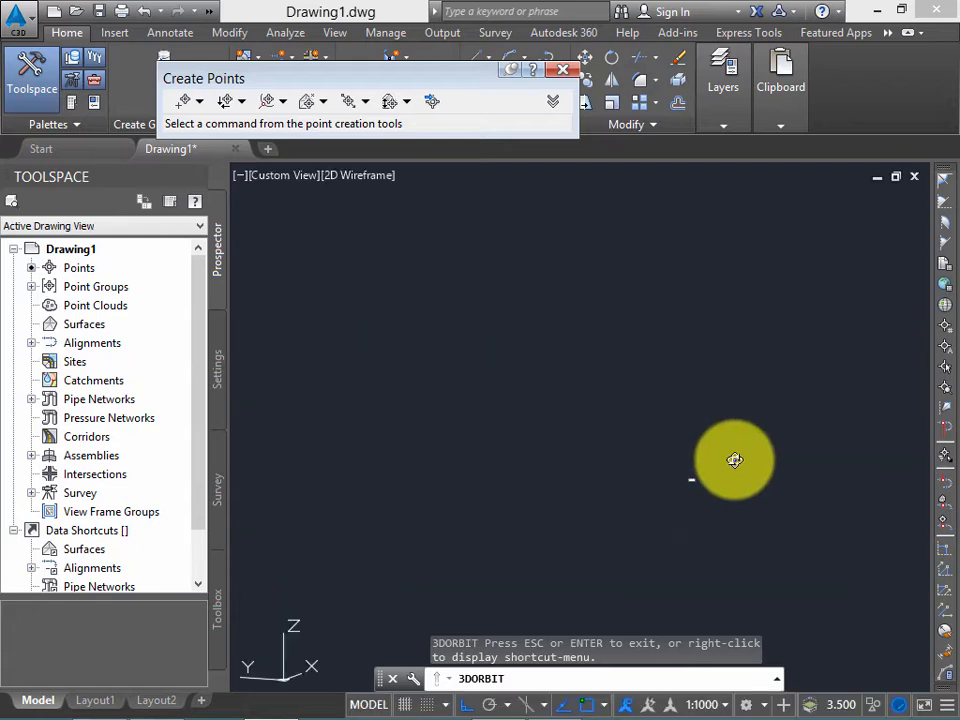
{"action": "type", "text": "N"}
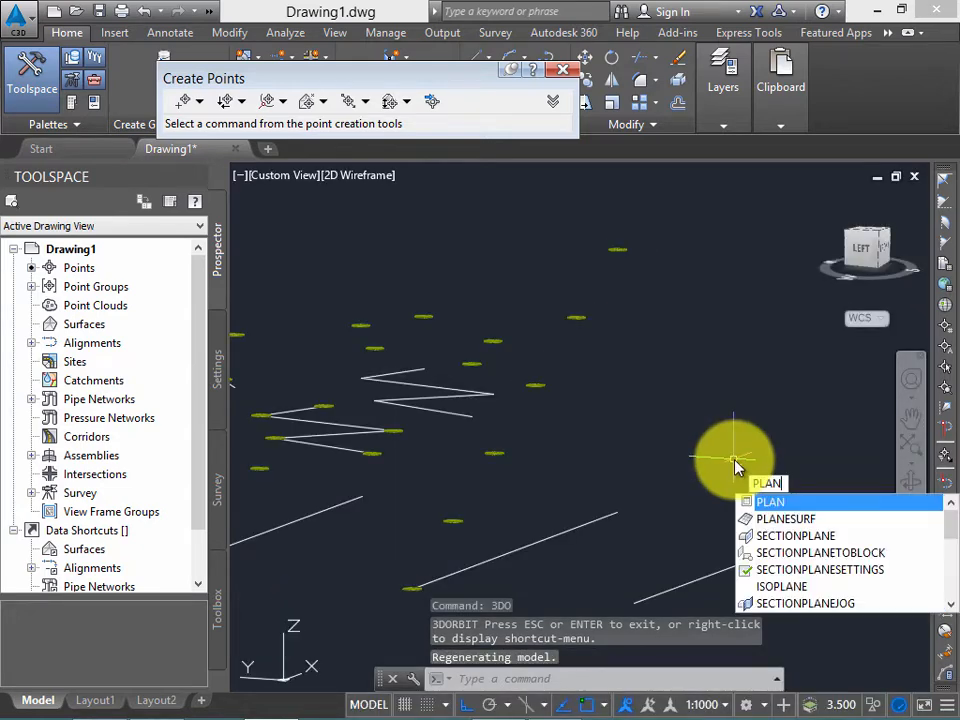
{"action": "key", "text": "Return"}
{"action": "key", "text": "Return"}
{"action": "mouse_move", "coordinate": [500, 505]}
{"action": "middle_mouse_down"}
{"action": "mouse_move", "coordinate": [606, 396]}
{"action": "mouse_move", "coordinate": [589, 360]}
{"action": "middle_mouse_up"}
{"action": "left_click", "coordinate": [562, 70]}
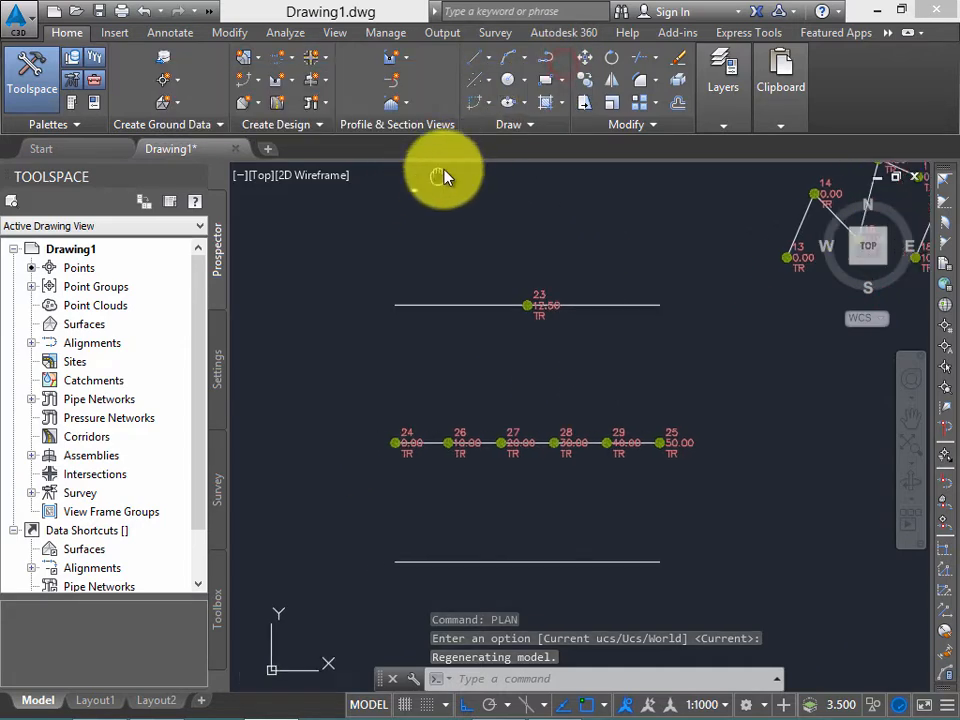
{"action": "left_click", "coordinate": [170, 80]}
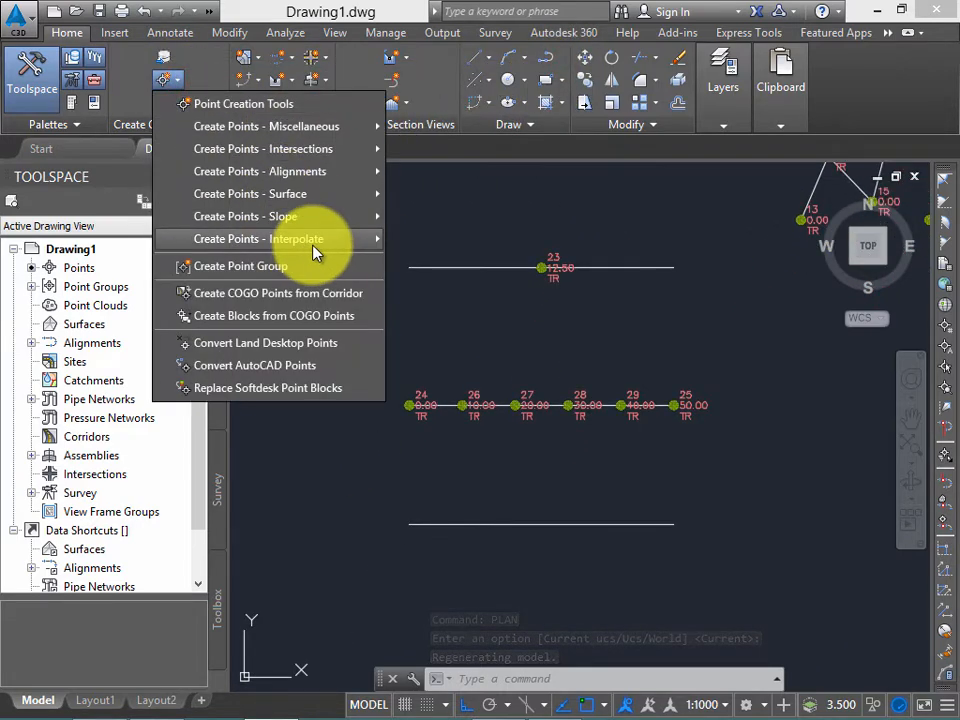
{"action": "mouse_move", "coordinate": [362, 240]}
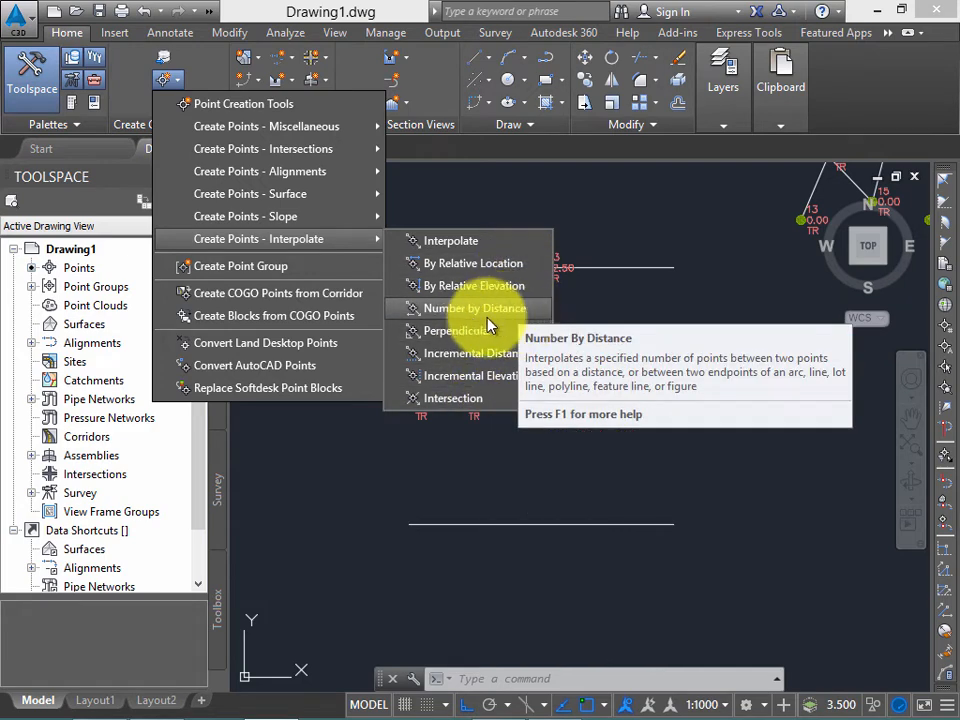
{"action": "left_click", "coordinate": [457, 310]}
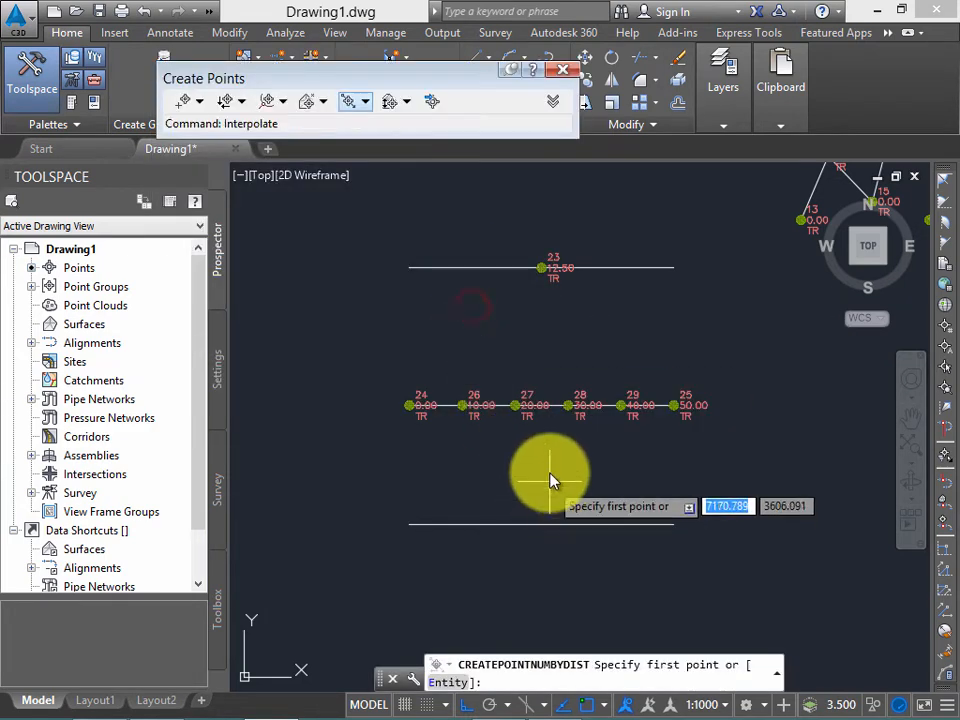
{"action": "left_click", "coordinate": [404, 437]}
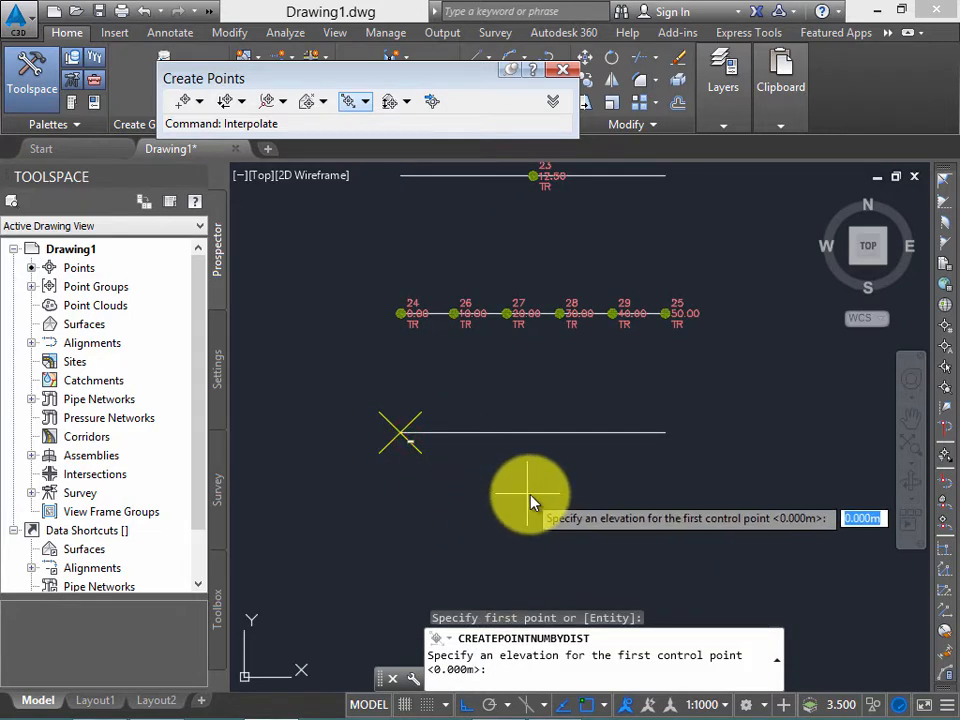
{"action": "key", "text": "Return"}
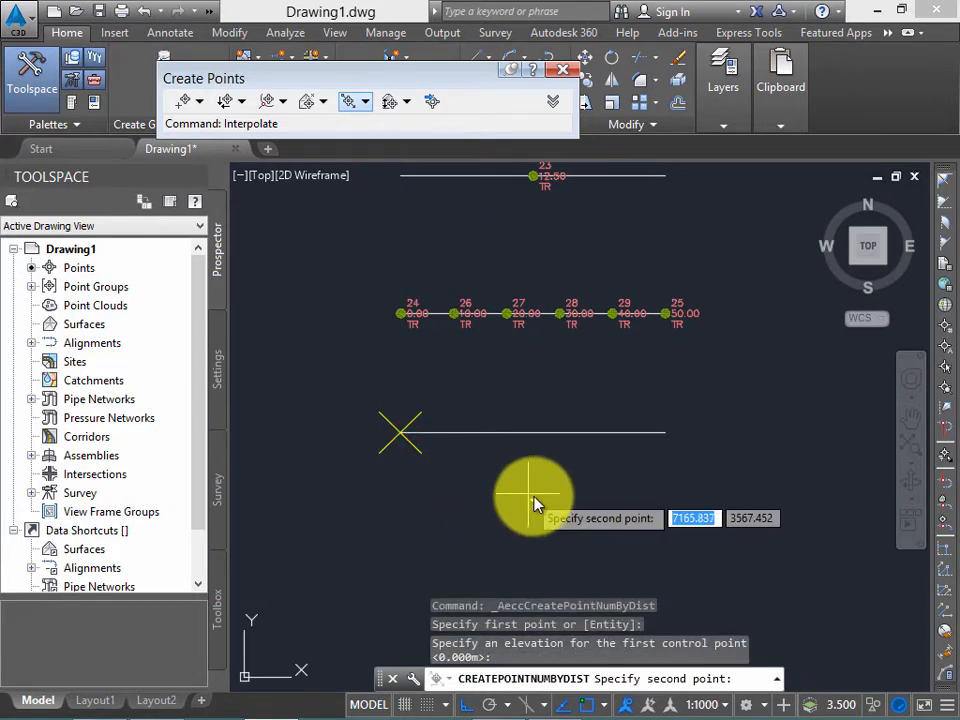
{"action": "left_click", "coordinate": [666, 434]}
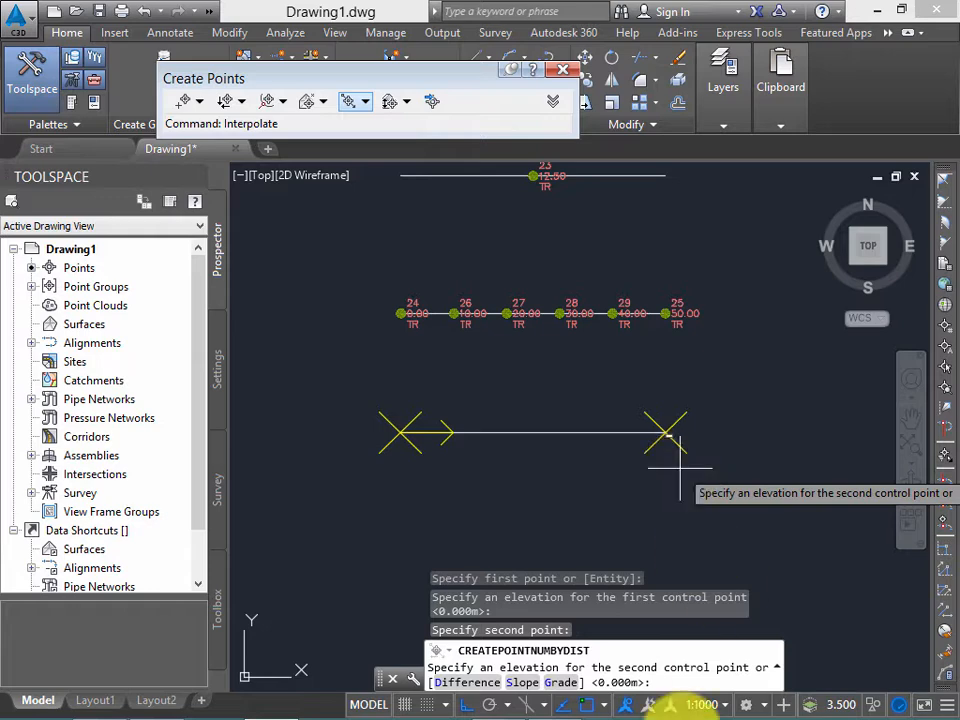
{"action": "left_click", "coordinate": [668, 675]}
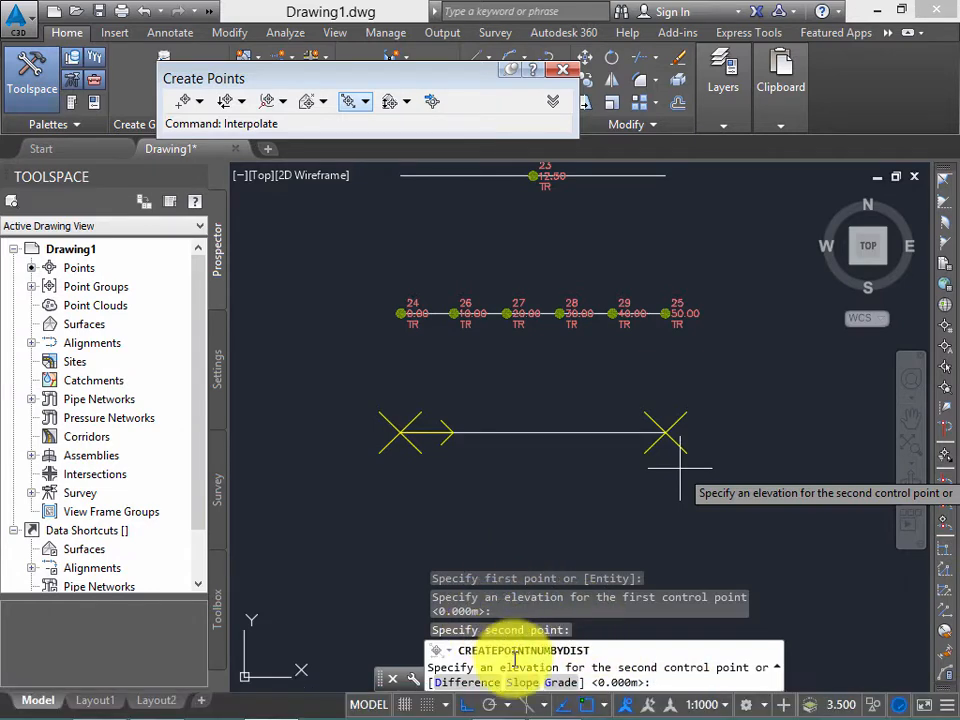
{"action": "left_click", "coordinate": [470, 684]}
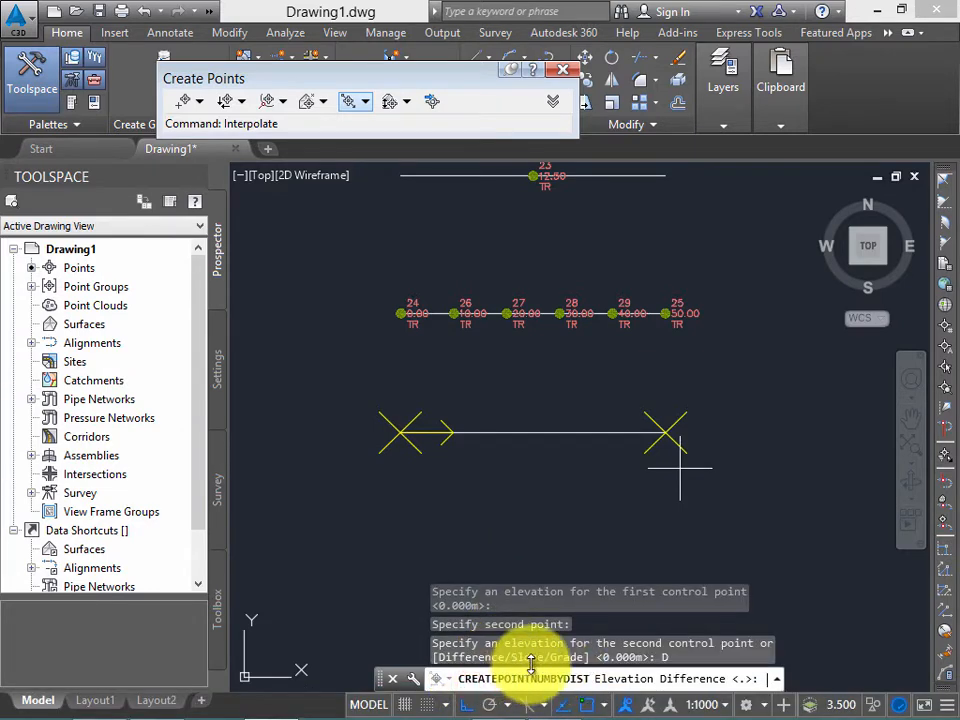
{"action": "key", "text": "Escape"}
{"action": "key", "text": "Escape"}
{"action": "key", "text": "Escape"}
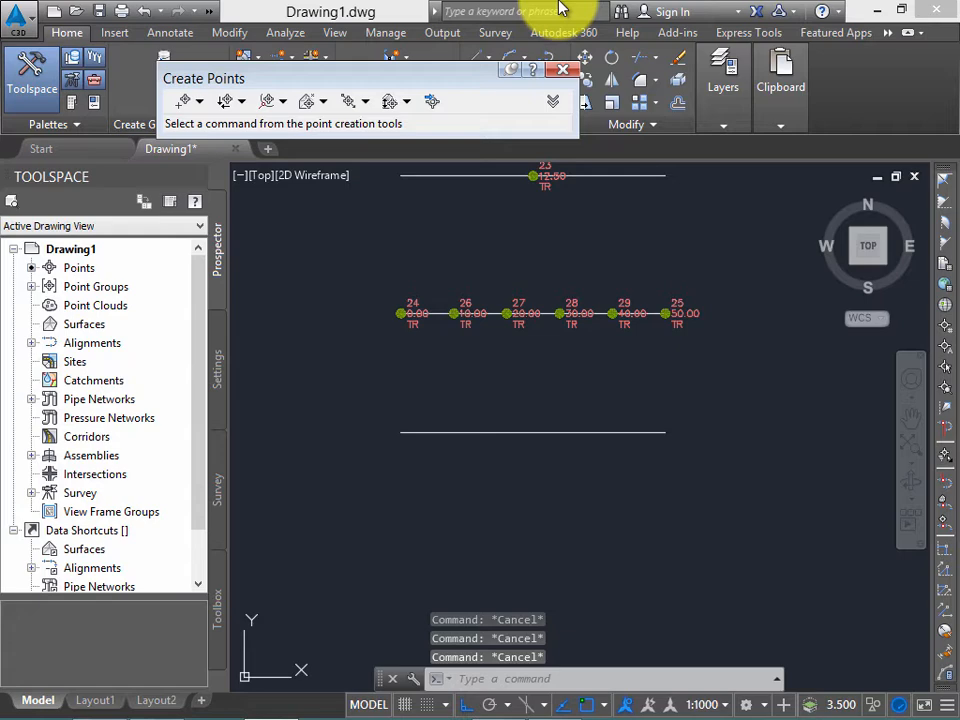
Step: Start a Number by Distance interpolation along the southern line, from its west end at elevation 0 to its east end at elevation 50
{"action": "left_click", "coordinate": [562, 70]}
{"action": "left_click", "coordinate": [184, 79]}
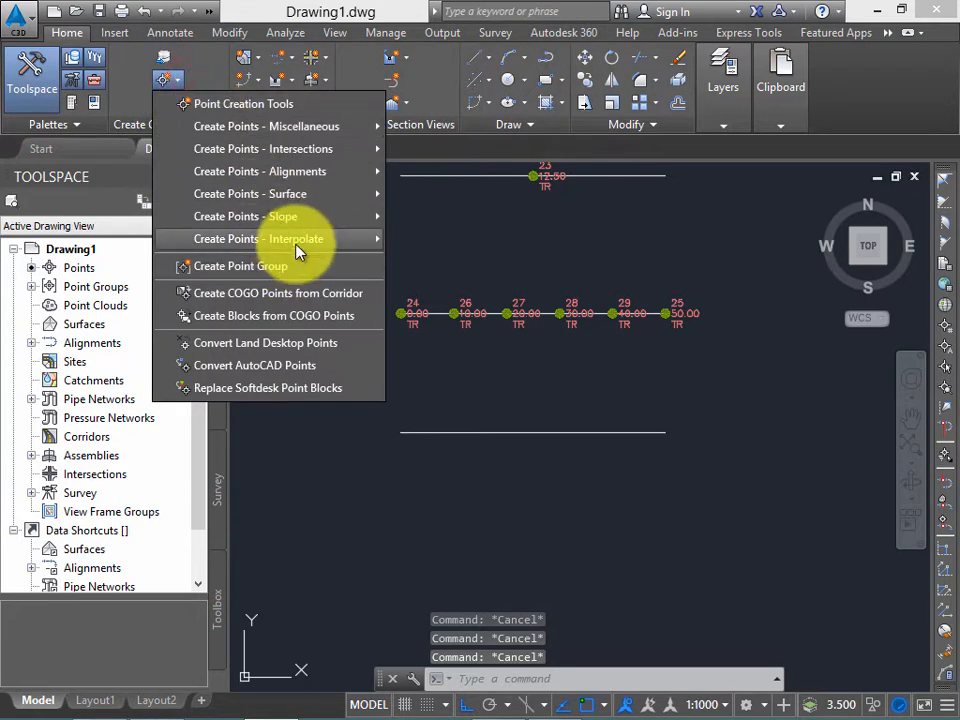
{"action": "mouse_move", "coordinate": [333, 240]}
{"action": "left_click", "coordinate": [465, 353]}
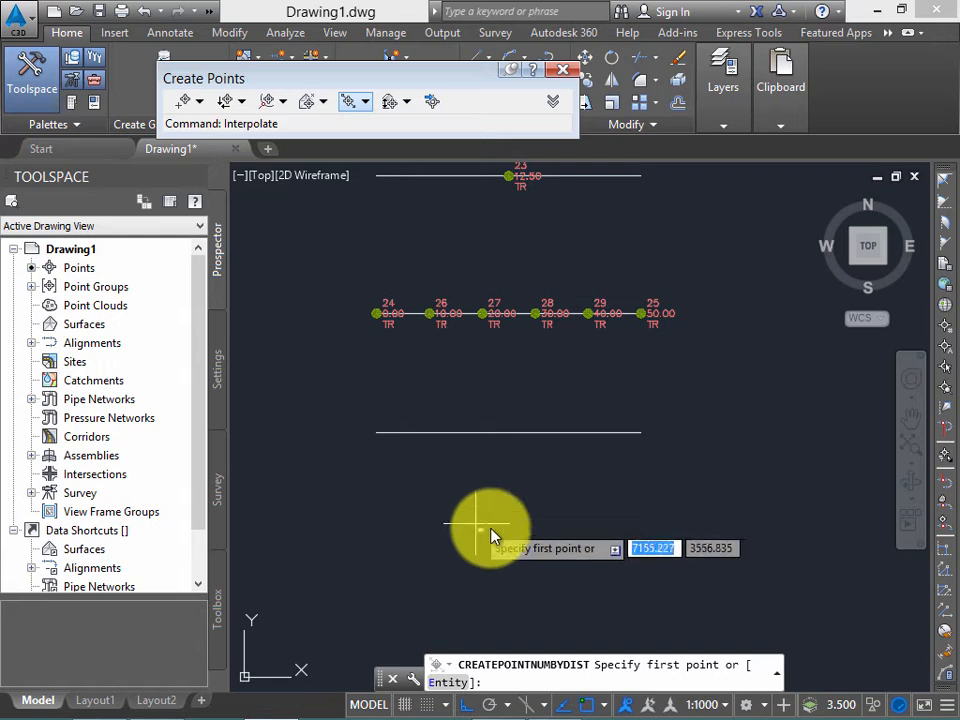
{"action": "left_click", "coordinate": [377, 433]}
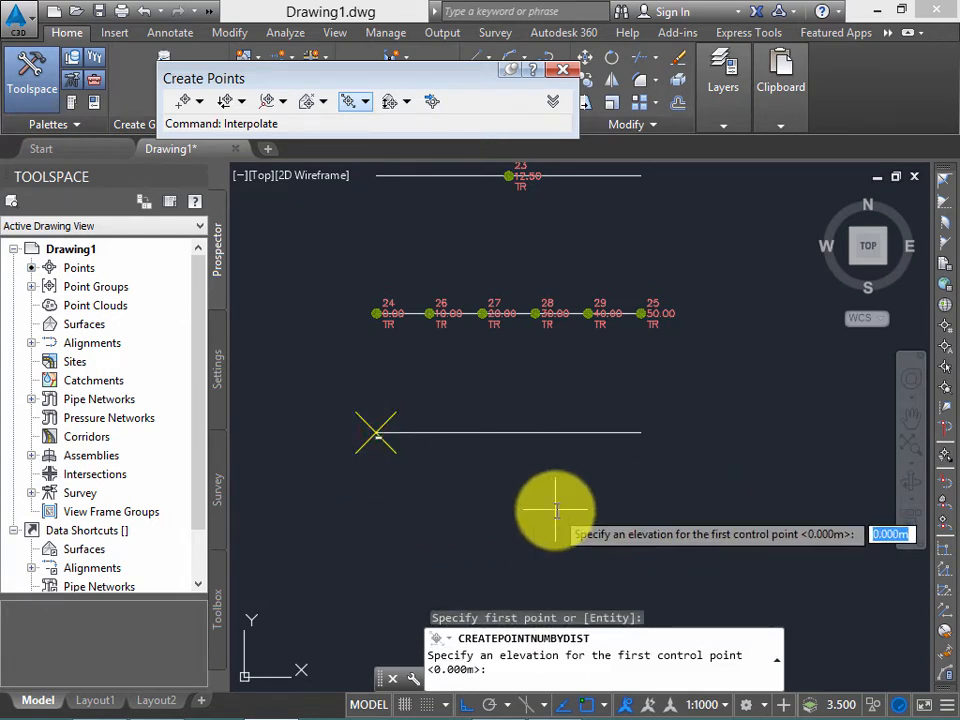
{"action": "key", "text": "Return"}
{"action": "left_click", "coordinate": [640, 432]}
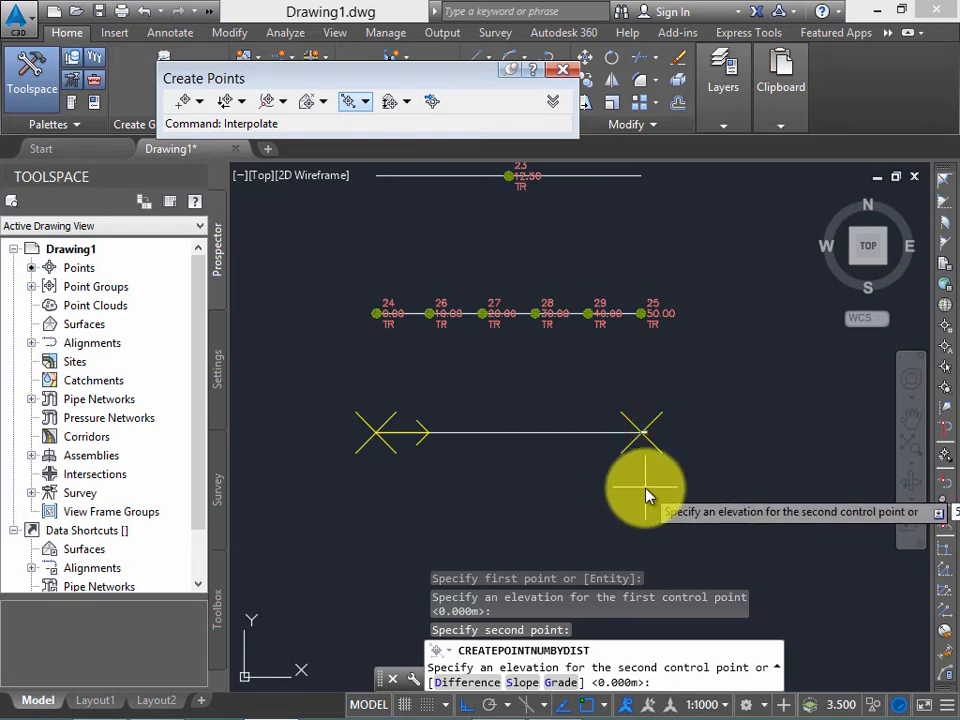
{"action": "type", "text": "50"}
{"action": "key", "text": "Return"}
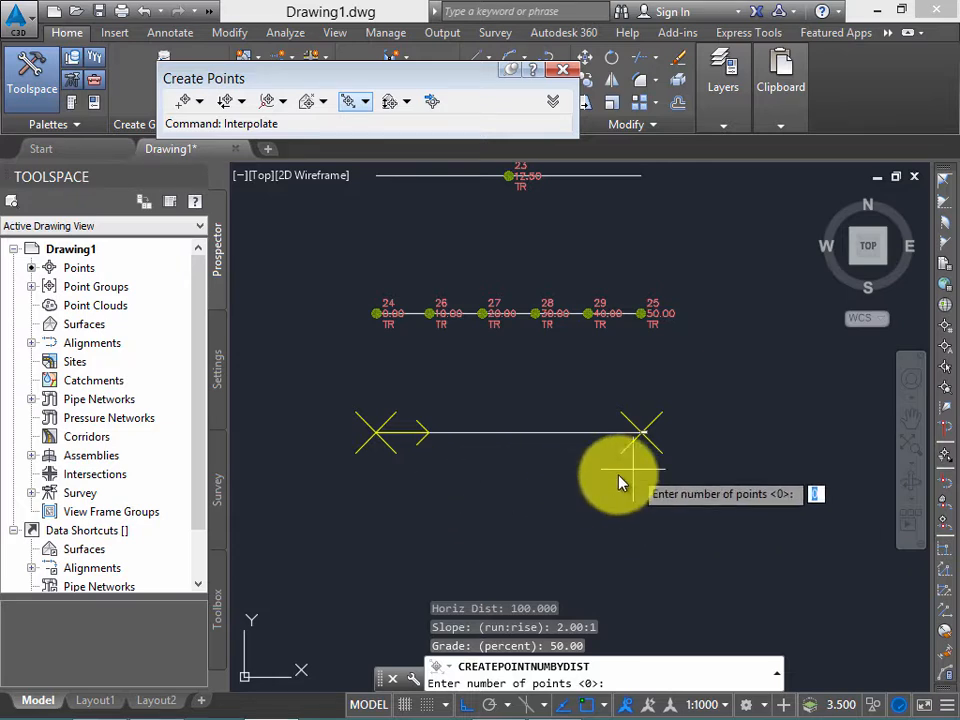
Step: Create 4 interpolated points on the southern line with offset 0 and description TR, and end the command
{"action": "type", "text": "4"}
{"action": "key", "text": "Return"}
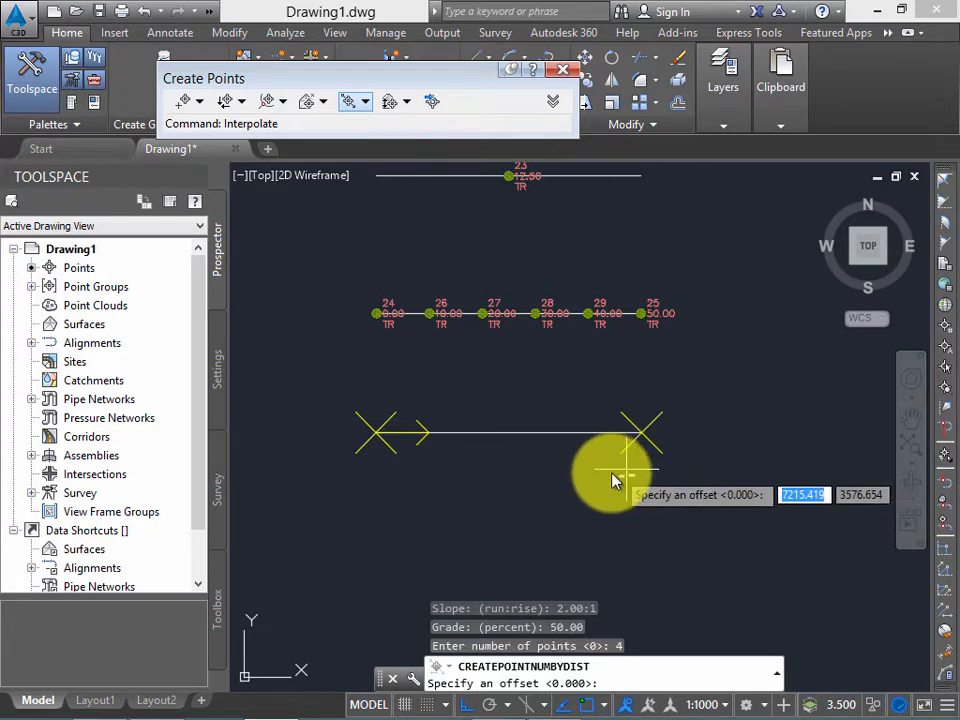
{"action": "key", "text": "Return"}
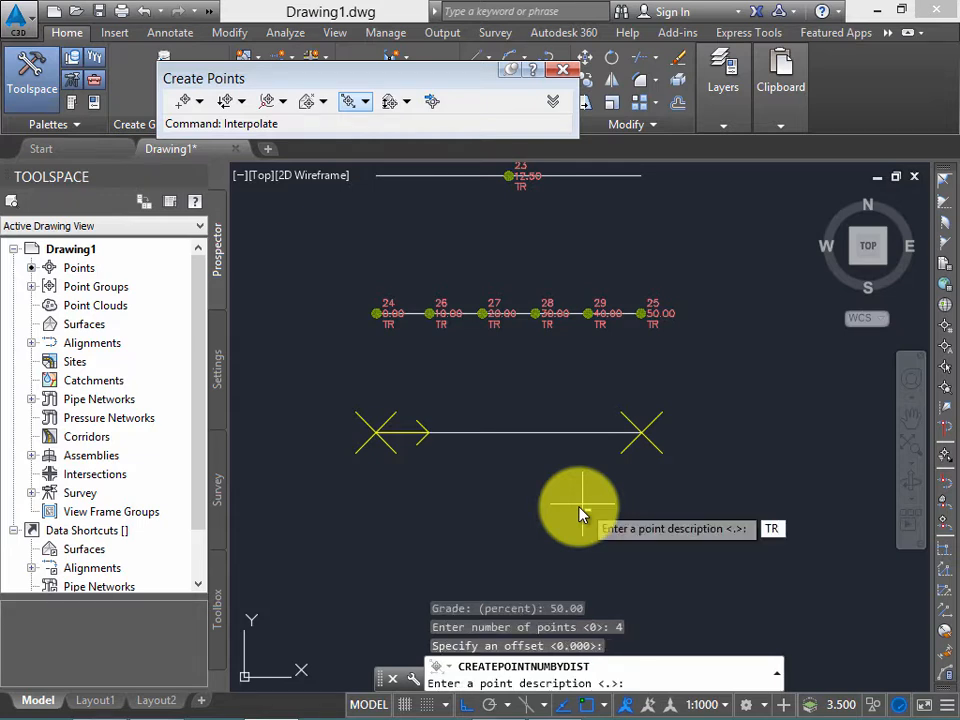
{"action": "key", "text": "Return"}
{"action": "scroll", "coordinate": [475, 462], "scroll_direction": "up", "scroll_amount": 2}
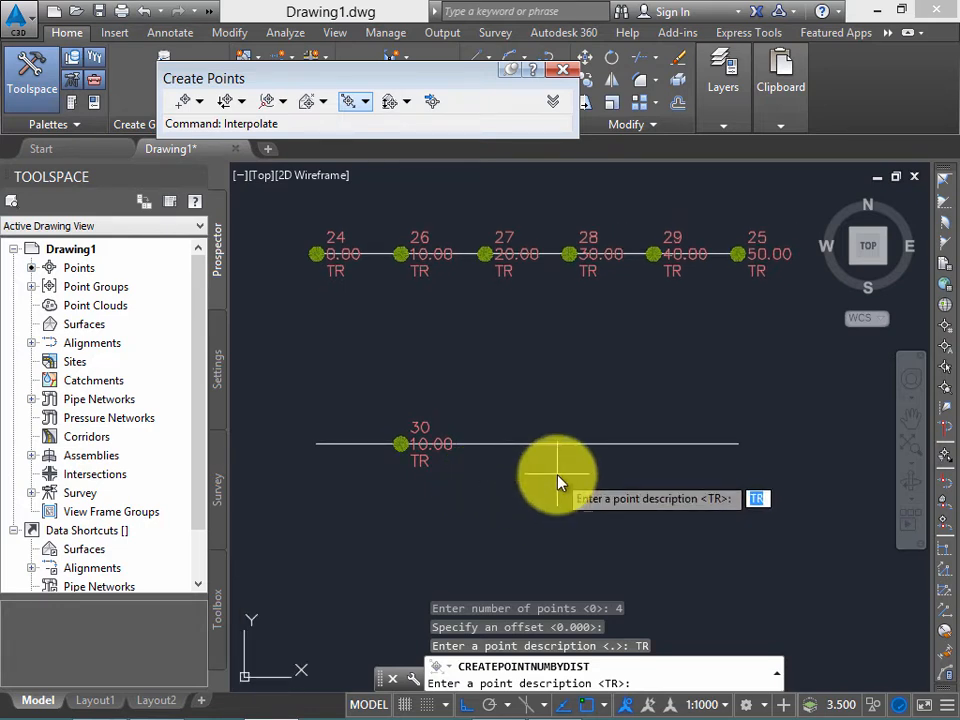
{"action": "key", "text": "Return"}
{"action": "key", "text": "Return"}
{"action": "key", "text": "Return"}
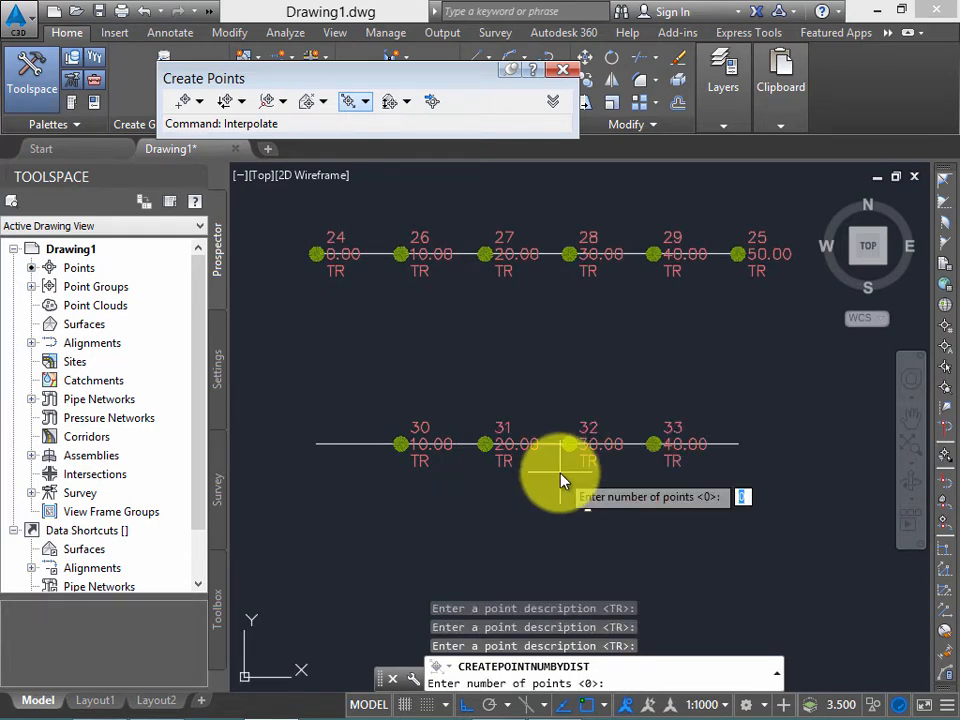
{"action": "key", "text": "Return"}
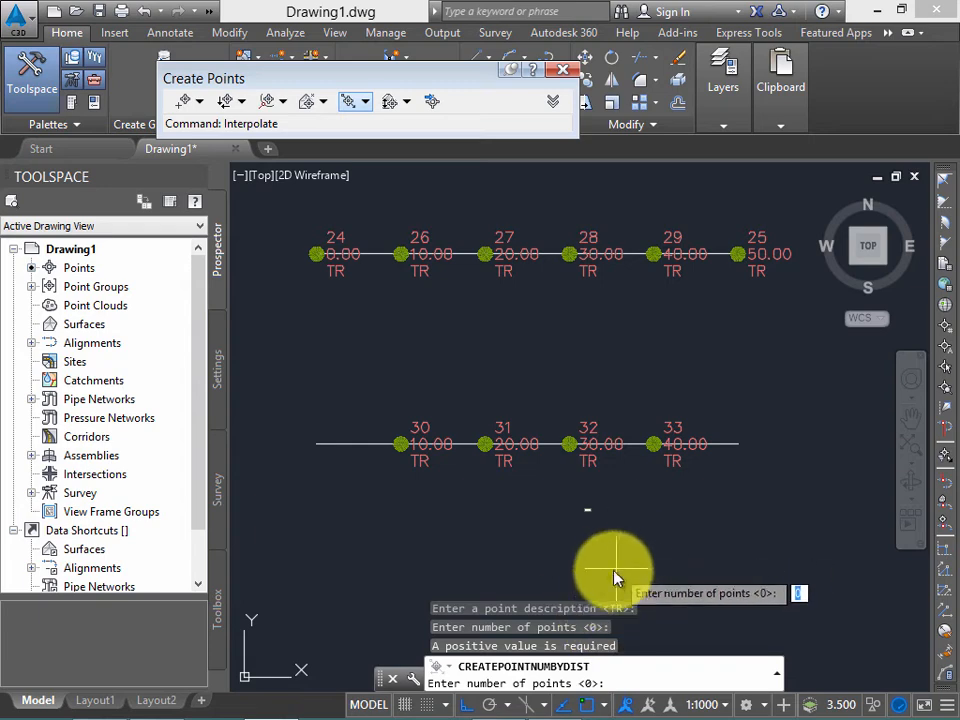
{"action": "key", "text": "Escape"}
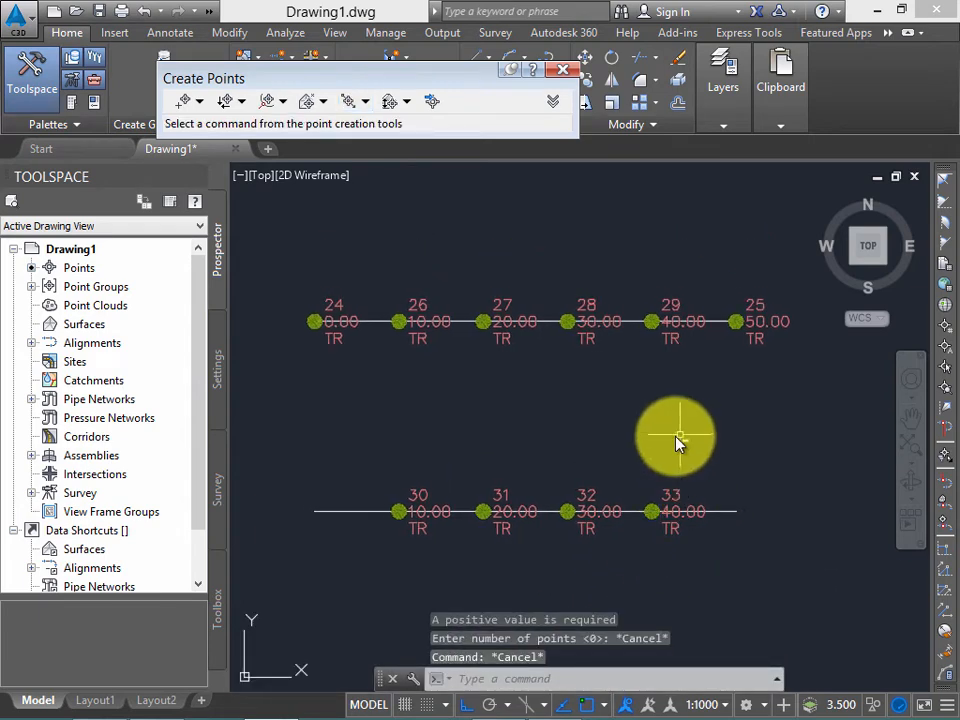
Step: Close the Create Points toolbar
{"action": "scroll", "coordinate": [681, 444], "scroll_direction": "down", "scroll_amount": 2}
{"action": "left_click", "coordinate": [565, 69]}
{"action": "scroll", "coordinate": [692, 284], "scroll_direction": "down", "scroll_amount": 2}
{"action": "mouse_move", "coordinate": [690, 281]}
{"action": "middle_mouse_down"}
{"action": "mouse_move", "coordinate": [507, 367]}
{"action": "mouse_move", "coordinate": [438, 385]}
{"action": "middle_mouse_up"}
{"action": "mouse_move", "coordinate": [551, 327]}
{"action": "middle_mouse_down"}
{"action": "mouse_move", "coordinate": [516, 367]}
{"action": "mouse_move", "coordinate": [549, 372]}
{"action": "middle_mouse_up"}
{"action": "left_click", "coordinate": [166, 79]}
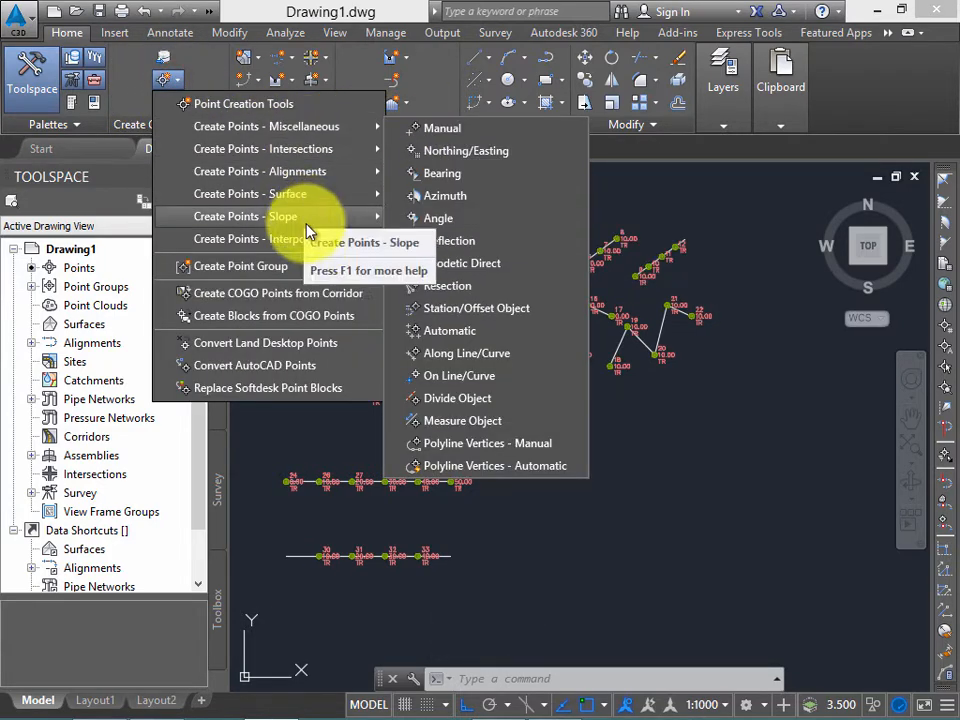
{"action": "left_click", "coordinate": [600, 507]}
{"action": "scroll", "coordinate": [500, 415], "scroll_direction": "down", "scroll_amount": 3}
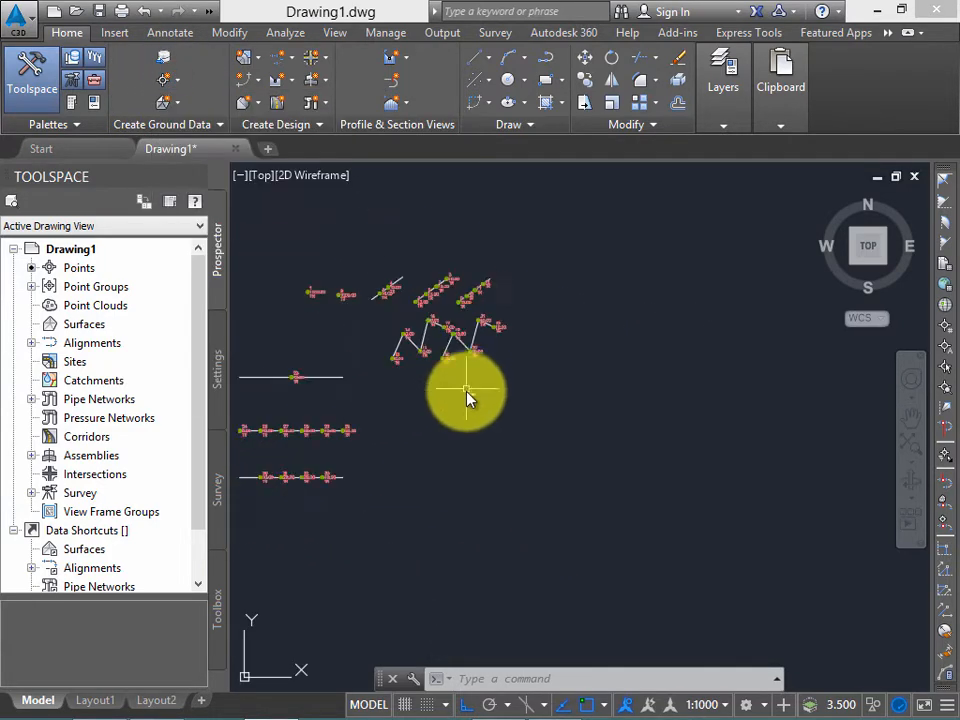
{"action": "scroll", "coordinate": [440, 350], "scroll_direction": "up", "scroll_amount": 2}
{"action": "left_click", "coordinate": [168, 60]}
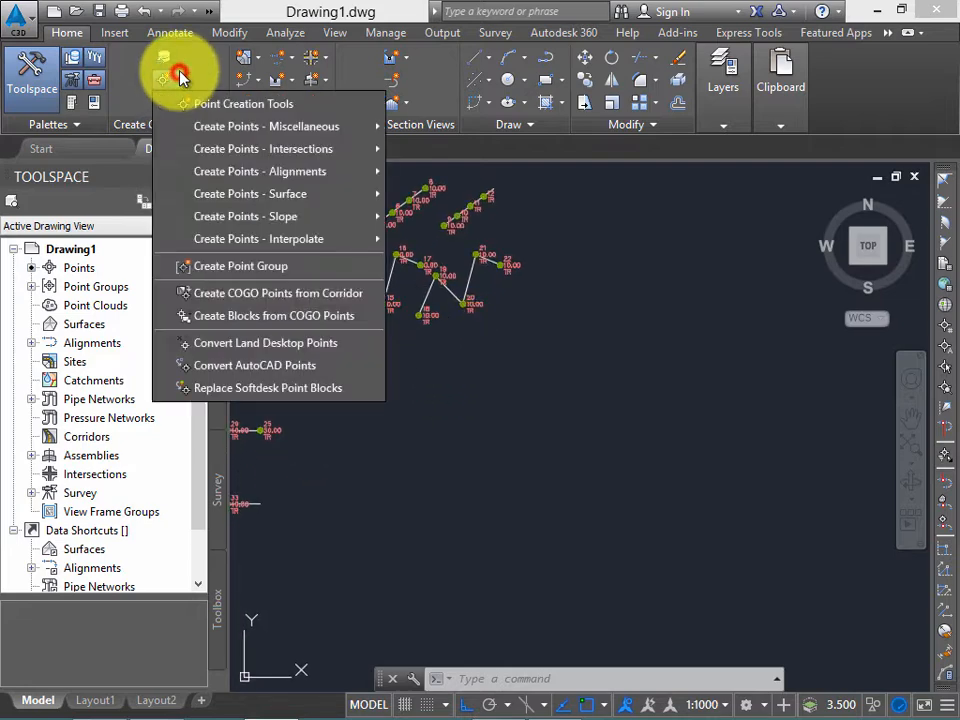
{"action": "left_click", "coordinate": [177, 70]}
{"action": "left_click", "coordinate": [175, 82]}
{"action": "left_click", "coordinate": [606, 401]}
{"action": "middle_click_drag", "start_coordinate": [586, 411], "coordinate": [553, 402]}
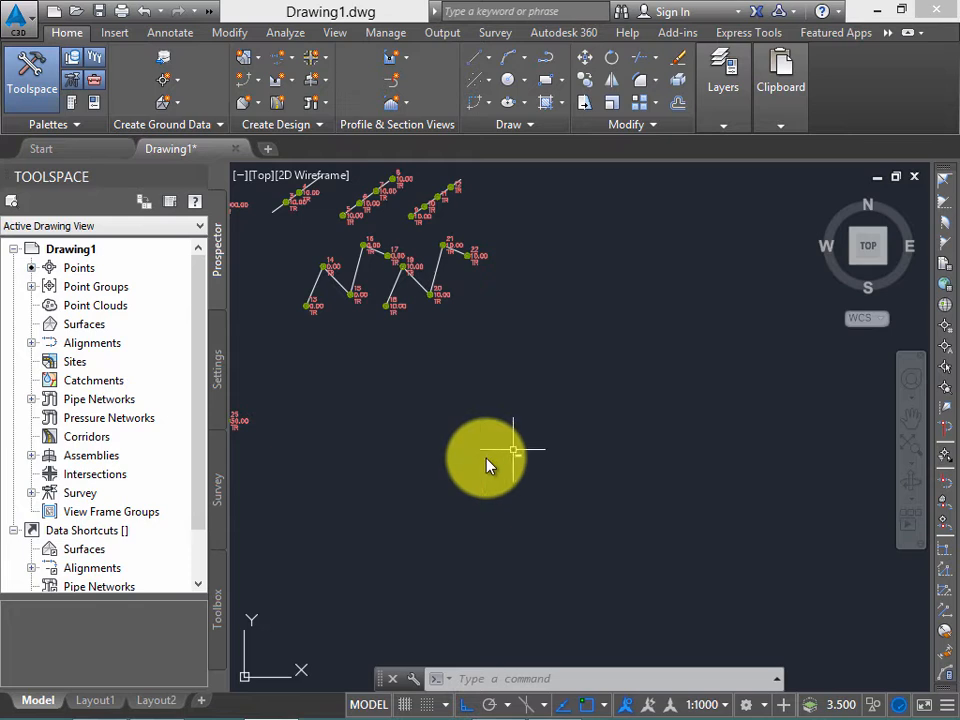
Step: Place three AutoCAD points with the POINT command in the empty area southeast of the zigzag polylines, and end the command
{"action": "type", "text": "POINT"}
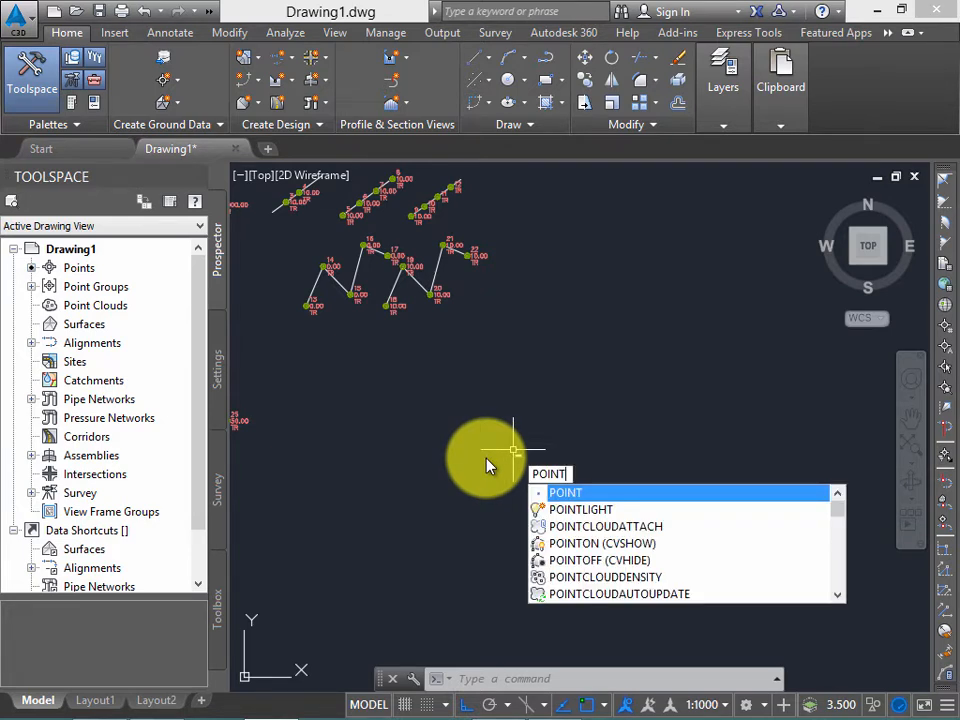
{"action": "key", "text": "Return"}
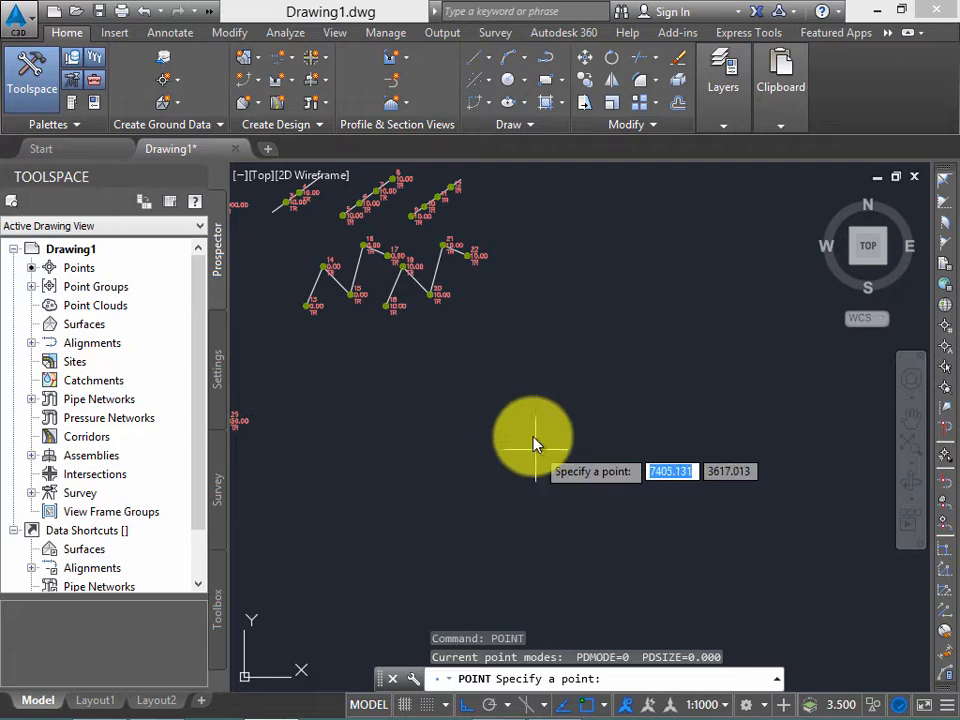
{"action": "left_click", "coordinate": [427, 447]}
{"action": "key", "text": "Return"}
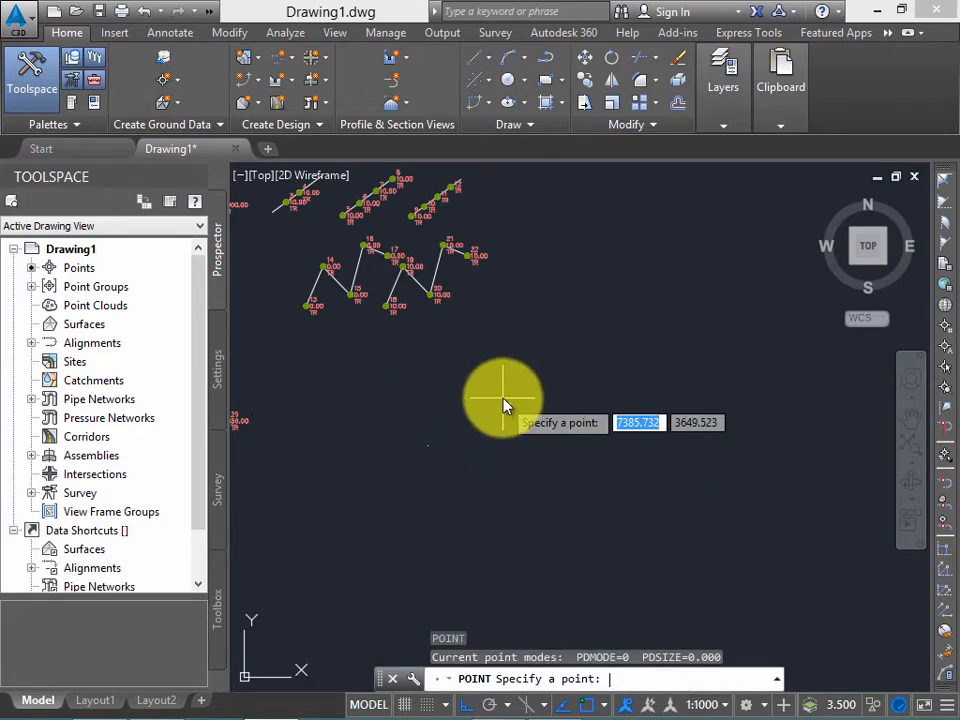
{"action": "left_click", "coordinate": [497, 394]}
{"action": "key", "text": "Return"}
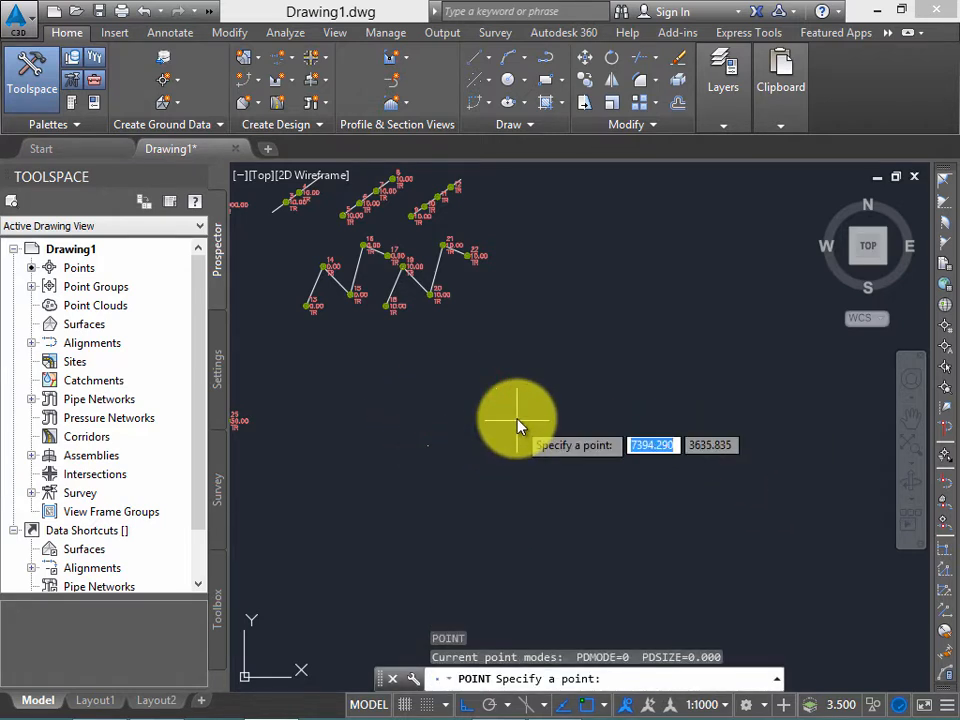
{"action": "left_click", "coordinate": [527, 471]}
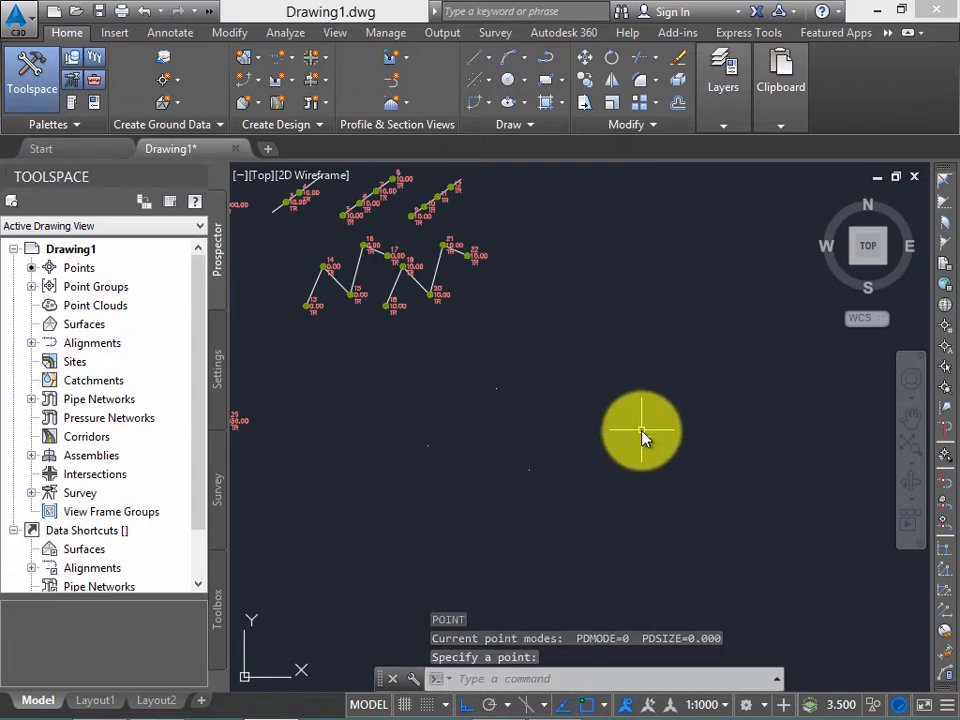
{"action": "key", "text": "Return"}
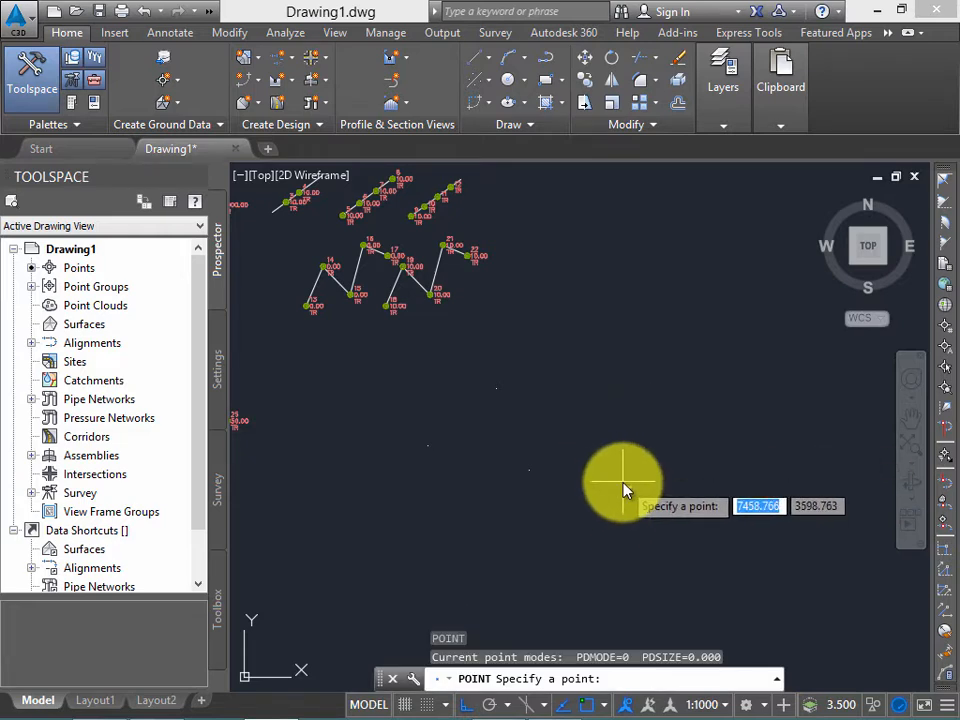
{"action": "key", "text": "Escape"}
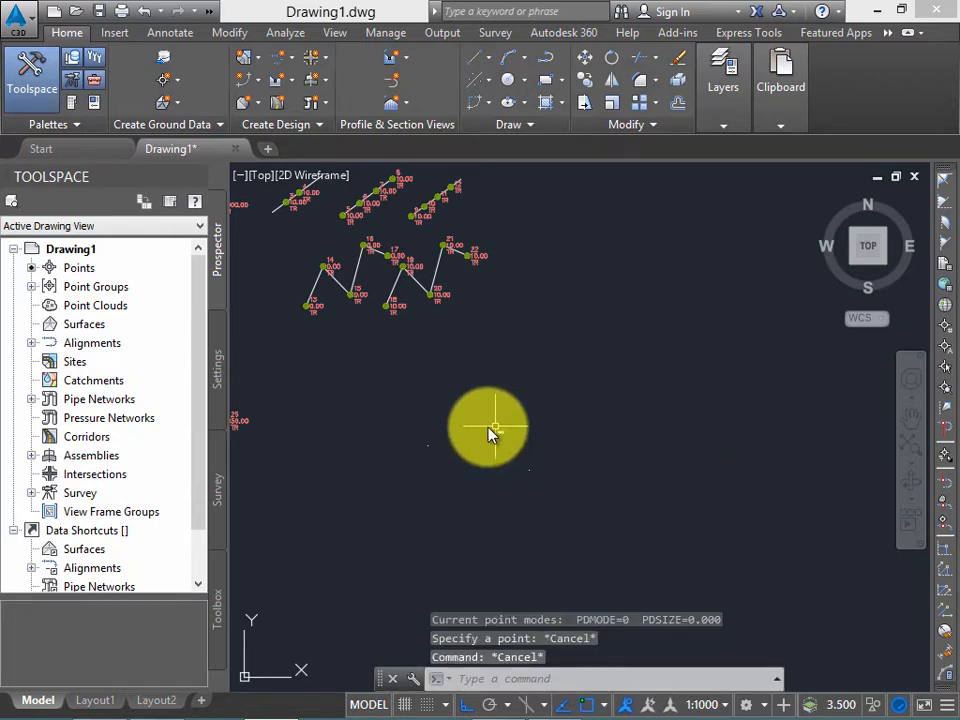
Step: Set the point style with DDPTYPE to the plus-sign symbol, with a size of 2 in absolute units
{"action": "scroll", "coordinate": [514, 407], "scroll_direction": "up", "scroll_amount": 2}
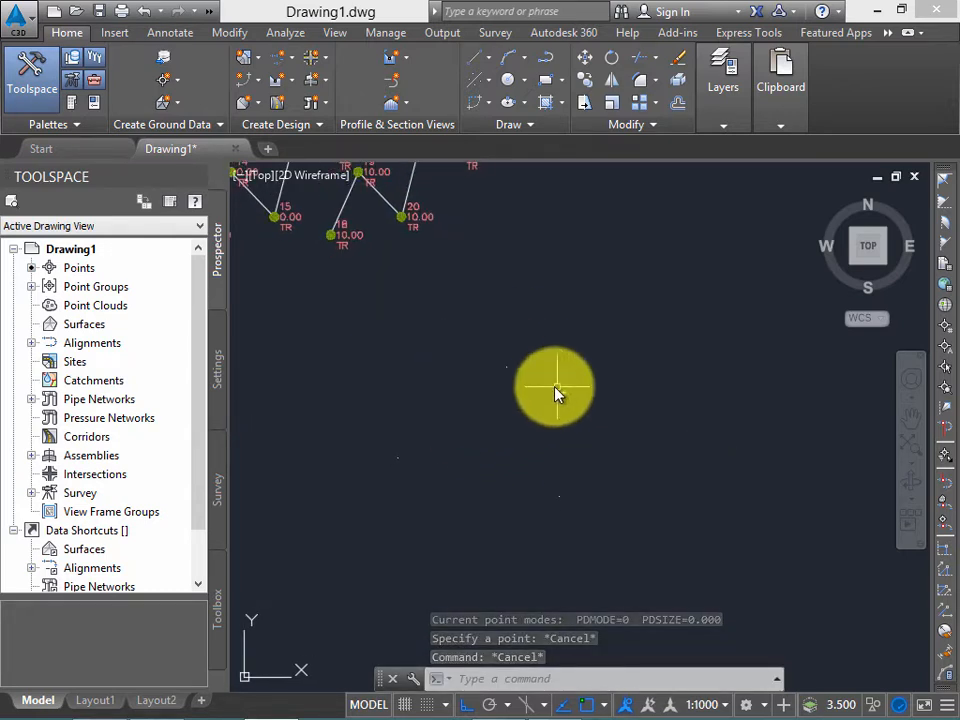
{"action": "middle_click_drag", "start_coordinate": [555, 392], "coordinate": [536, 381]}
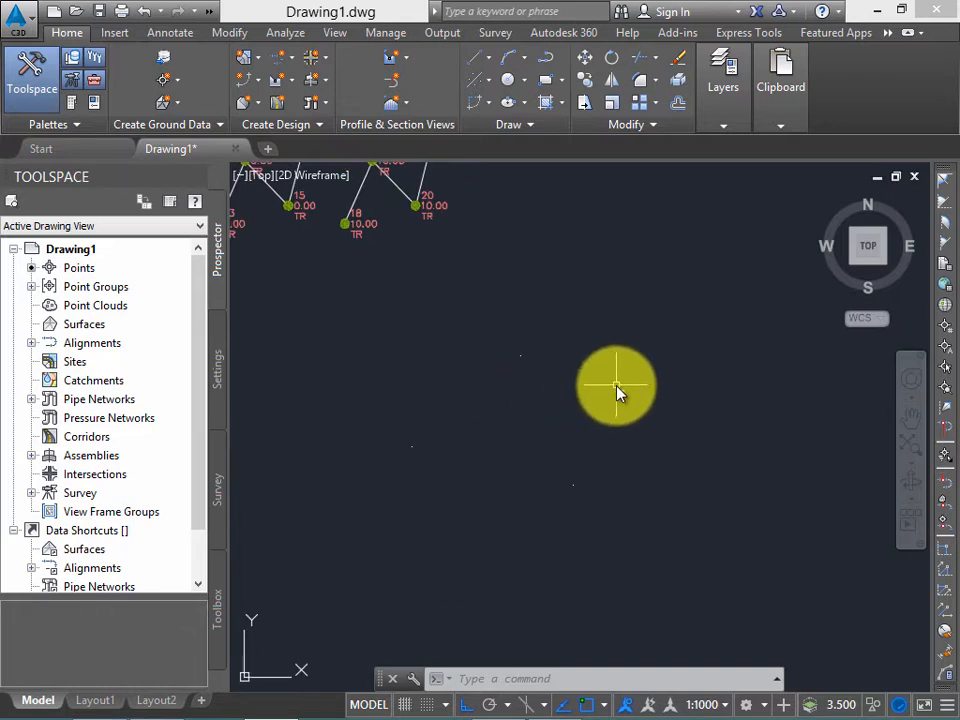
{"action": "type", "text": "DDP"}
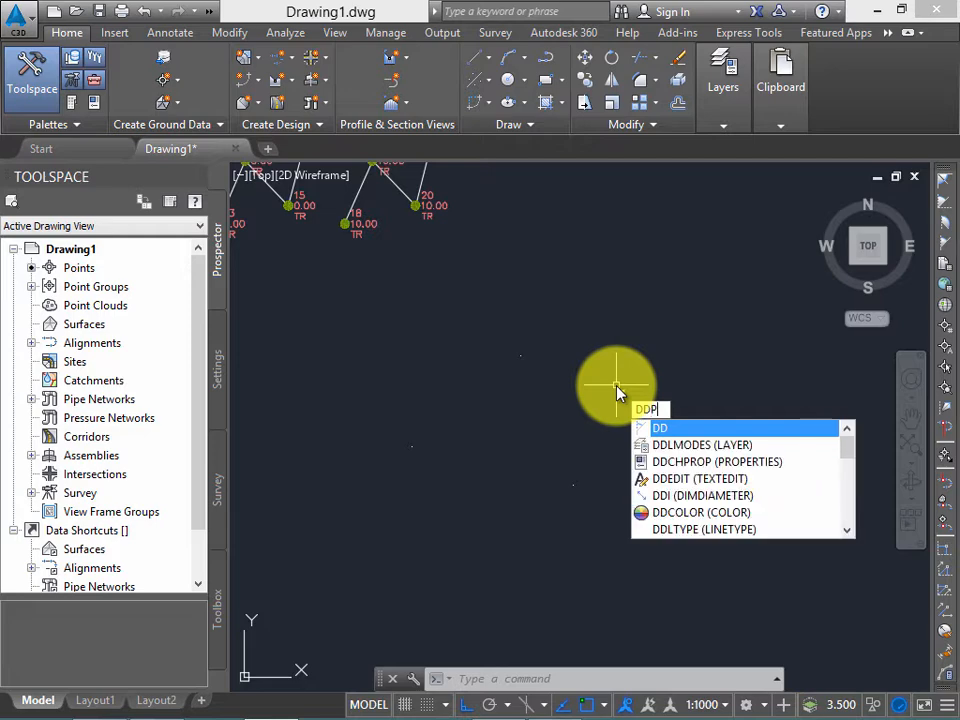
{"action": "type", "text": "TYPE"}
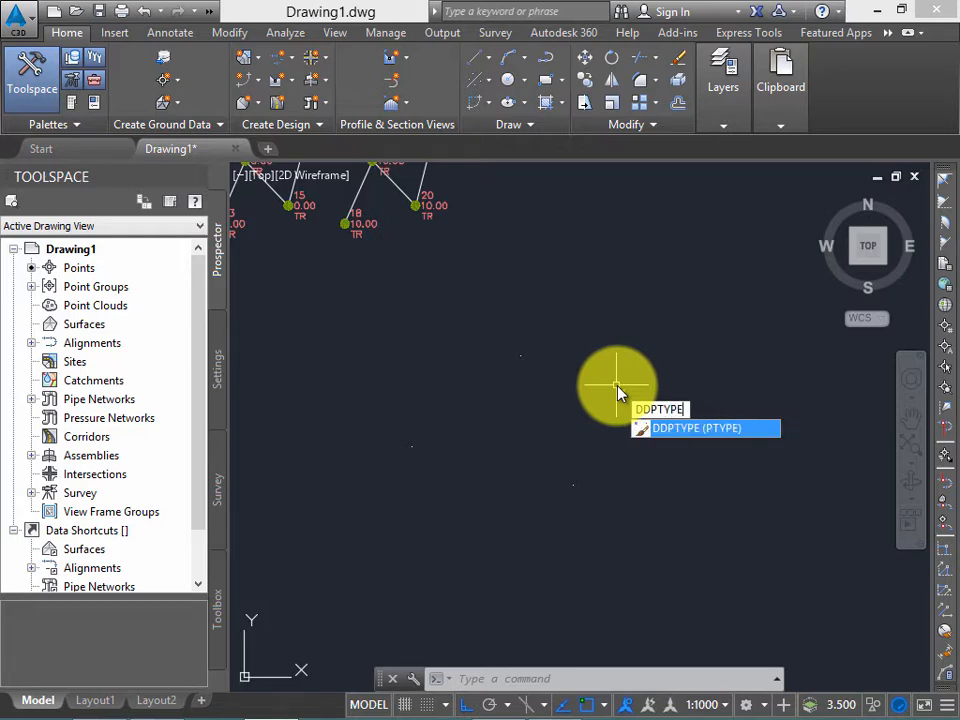
{"action": "key", "text": "Return"}
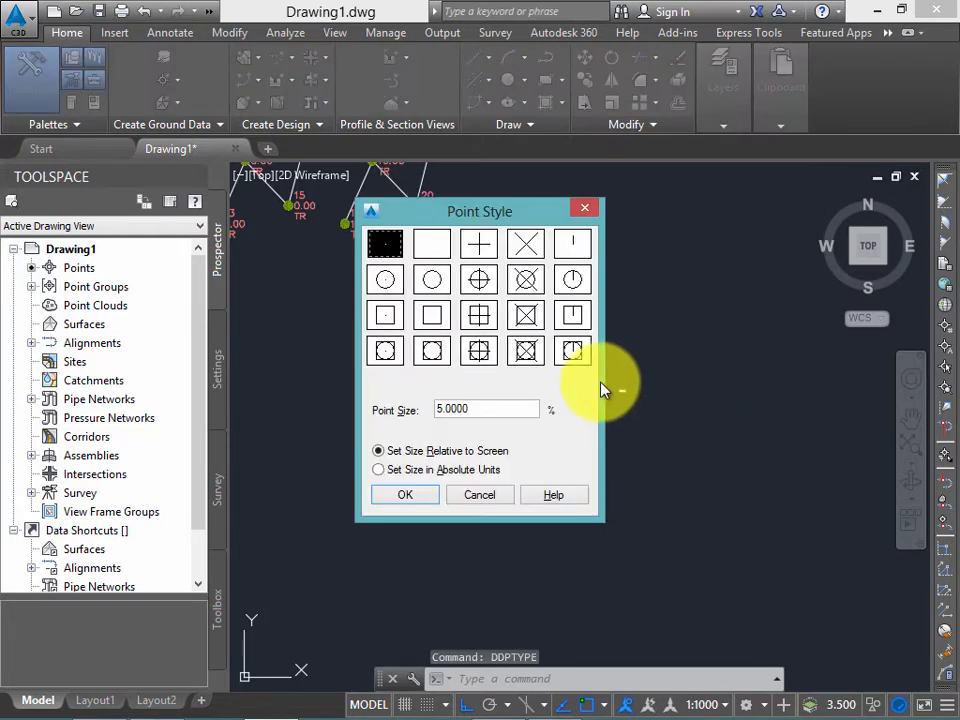
{"action": "left_click", "coordinate": [478, 245]}
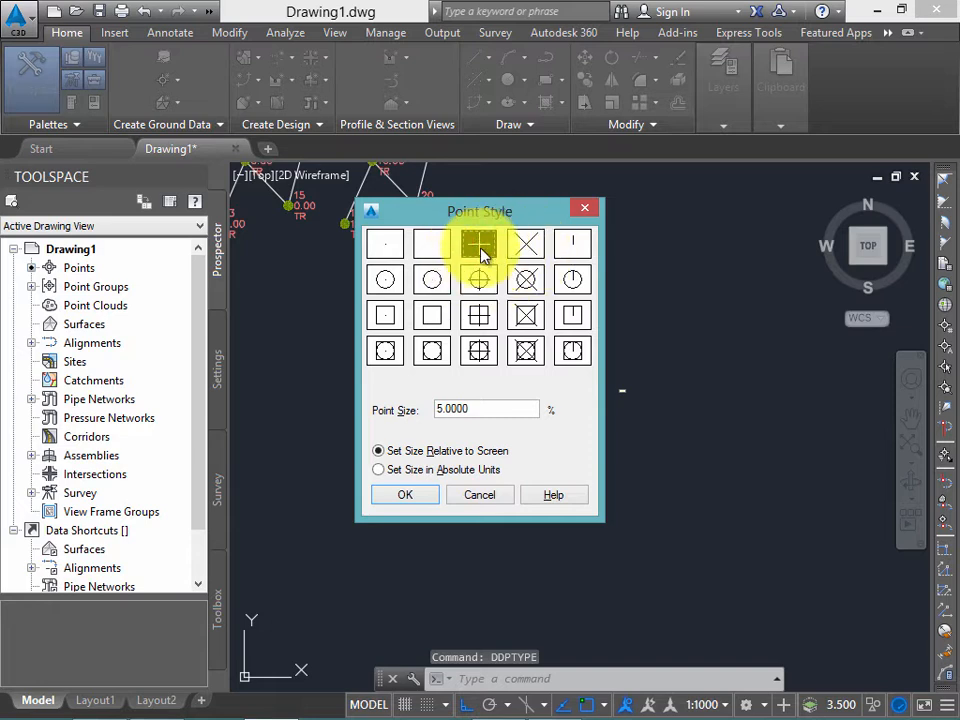
{"action": "left_click", "coordinate": [448, 470]}
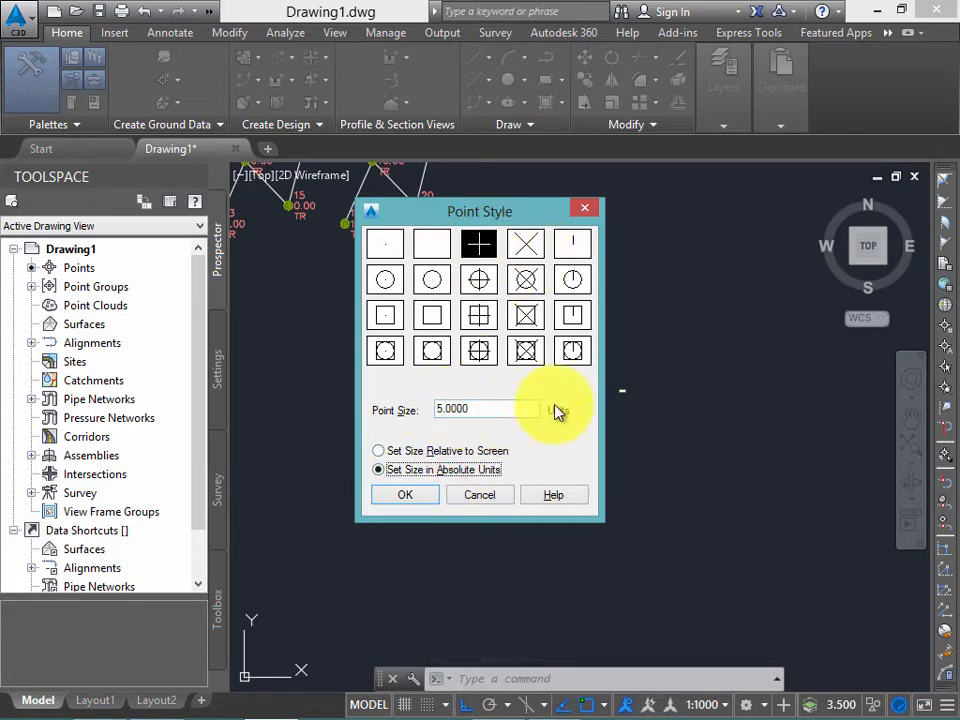
{"action": "double_click", "coordinate": [482, 403]}
{"action": "type", "text": "2"}
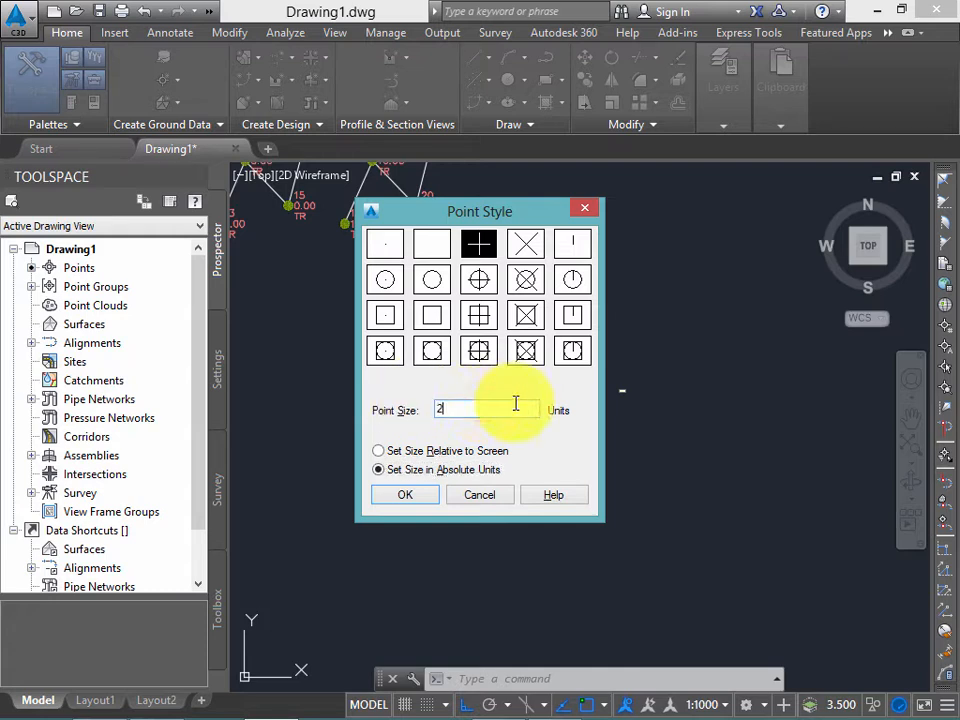
{"action": "left_click", "coordinate": [422, 497]}
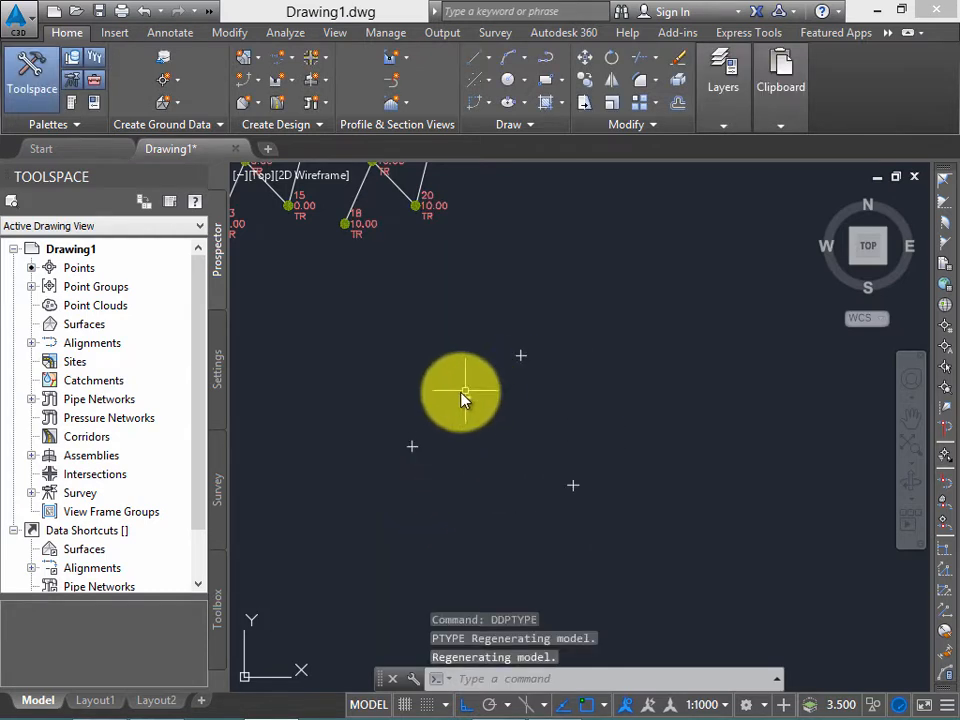
Step: Inspect the properties of the western AutoCAD point, close the palette and clear the selection
{"action": "scroll", "coordinate": [465, 396], "scroll_direction": "up", "scroll_amount": 2}
{"action": "left_click", "coordinate": [437, 468]}
{"action": "left_click", "coordinate": [389, 412]}
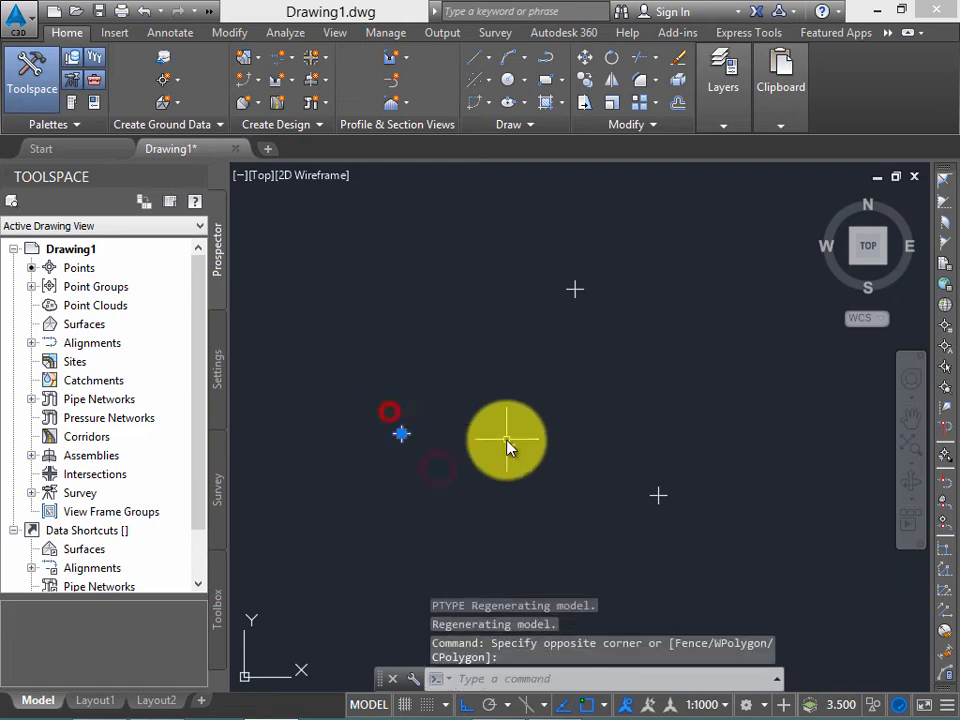
{"action": "key", "text": "ctrl+1"}
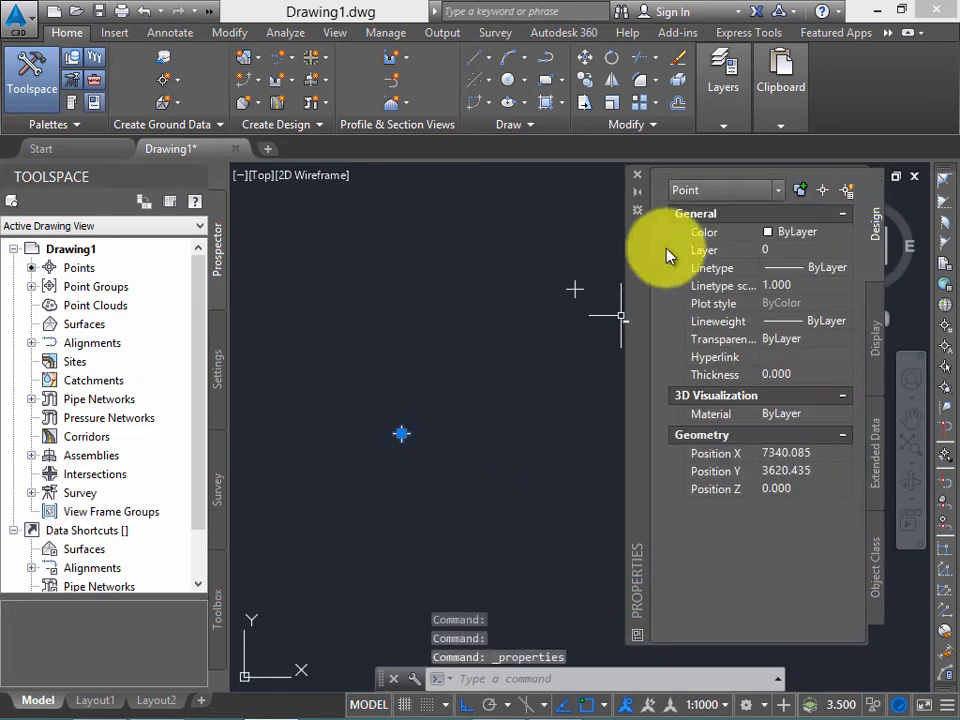
{"action": "left_click", "coordinate": [637, 174]}
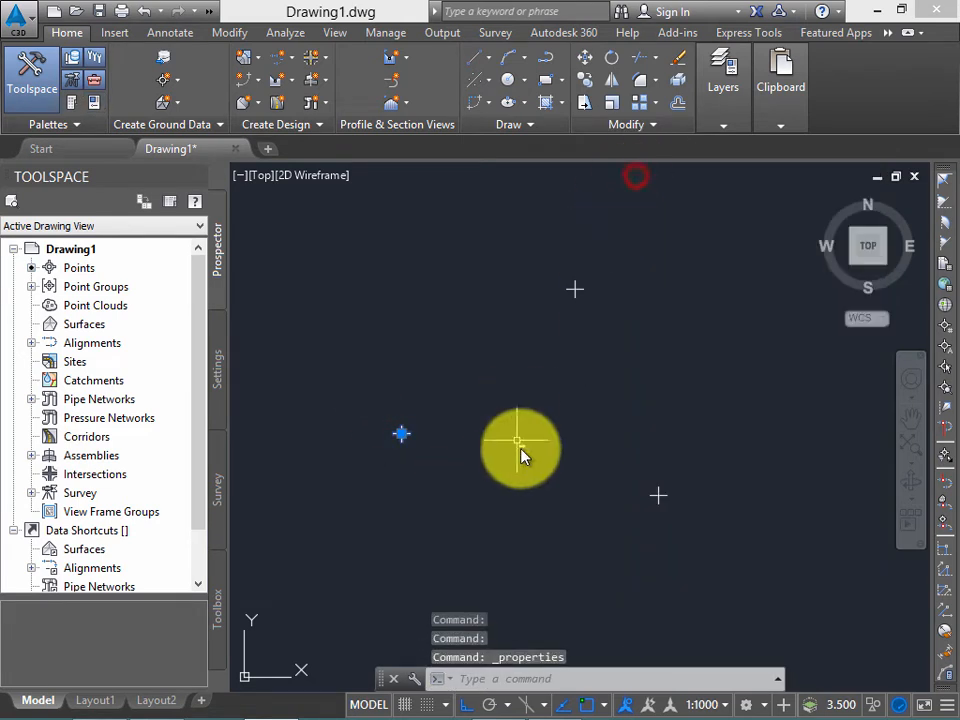
{"action": "middle_click_drag", "start_coordinate": [539, 421], "coordinate": [522, 421]}
{"action": "key", "text": "Escape"}
Step: Inspect the properties of the northern AutoCAD point, clear the selection and close the palette
{"action": "left_click", "coordinate": [527, 259]}
{"action": "left_click", "coordinate": [570, 326]}
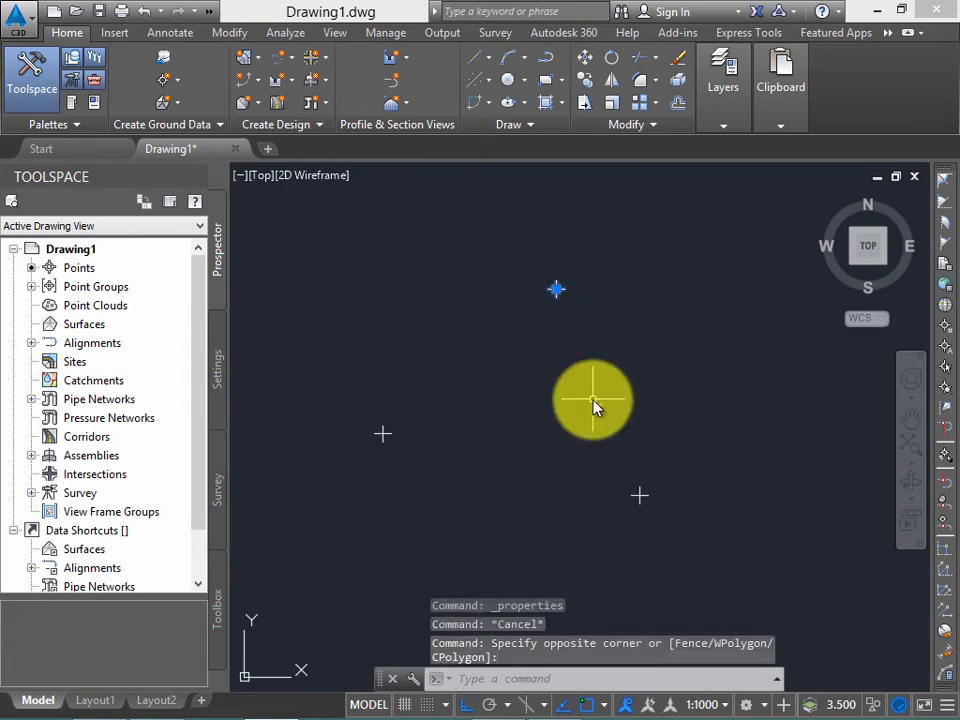
{"action": "key", "text": "ctrl+1"}
{"action": "key", "text": "Escape"}
{"action": "key", "text": "Escape"}
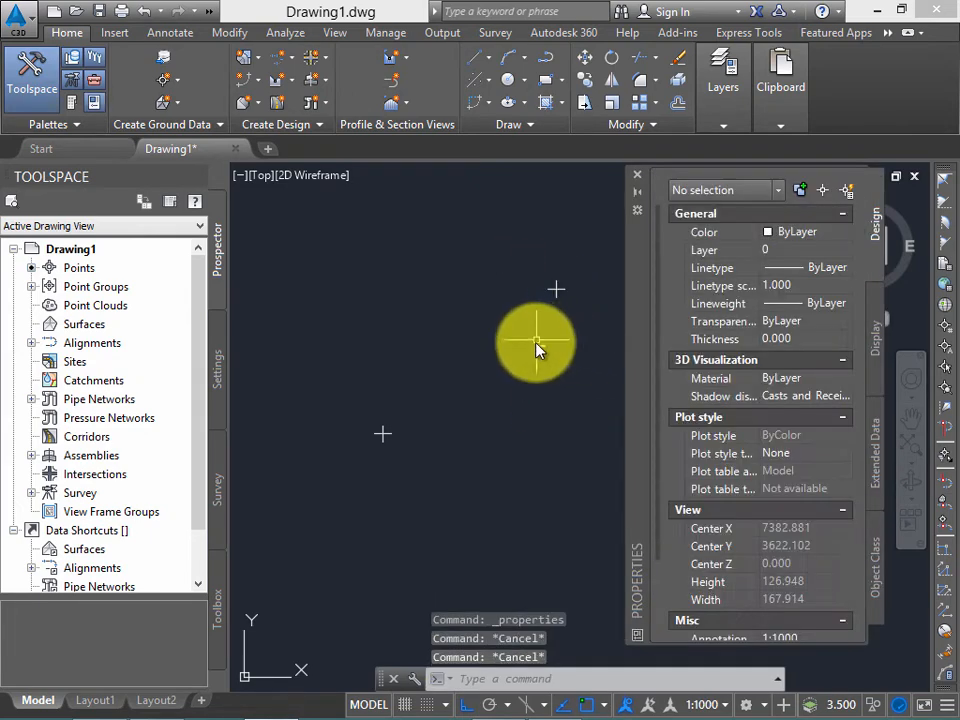
{"action": "left_click", "coordinate": [637, 174]}
{"action": "middle_click_drag", "start_coordinate": [574, 388], "coordinate": [581, 334]}
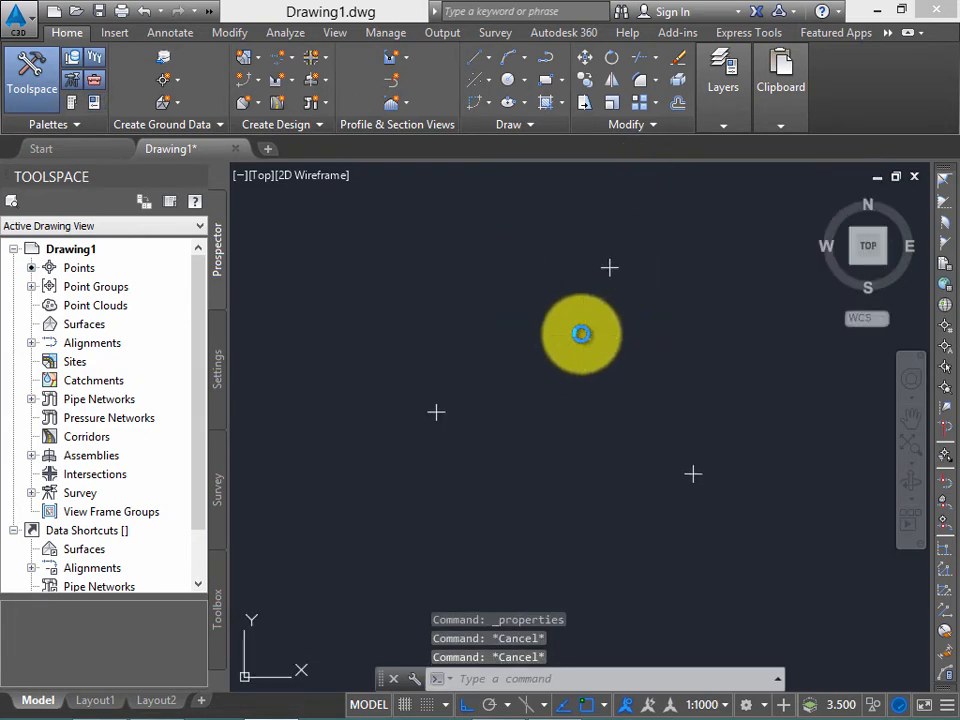
Step: Start Convert AutoCAD Points and select the western, northern and southeastern points for conversion
{"action": "left_click", "coordinate": [166, 79]}
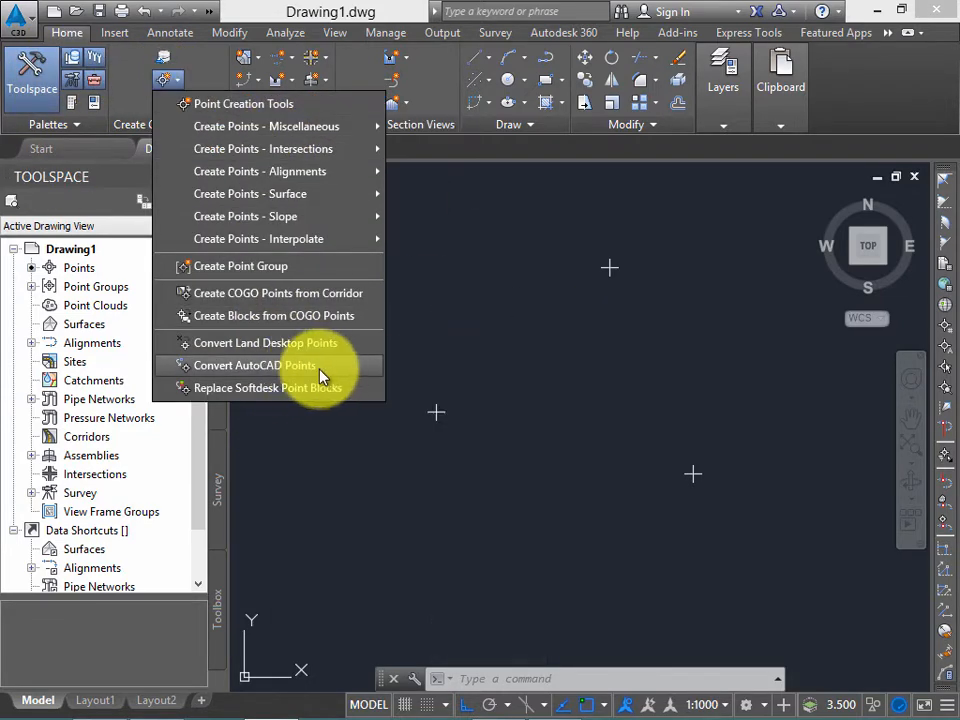
{"action": "left_click", "coordinate": [318, 367]}
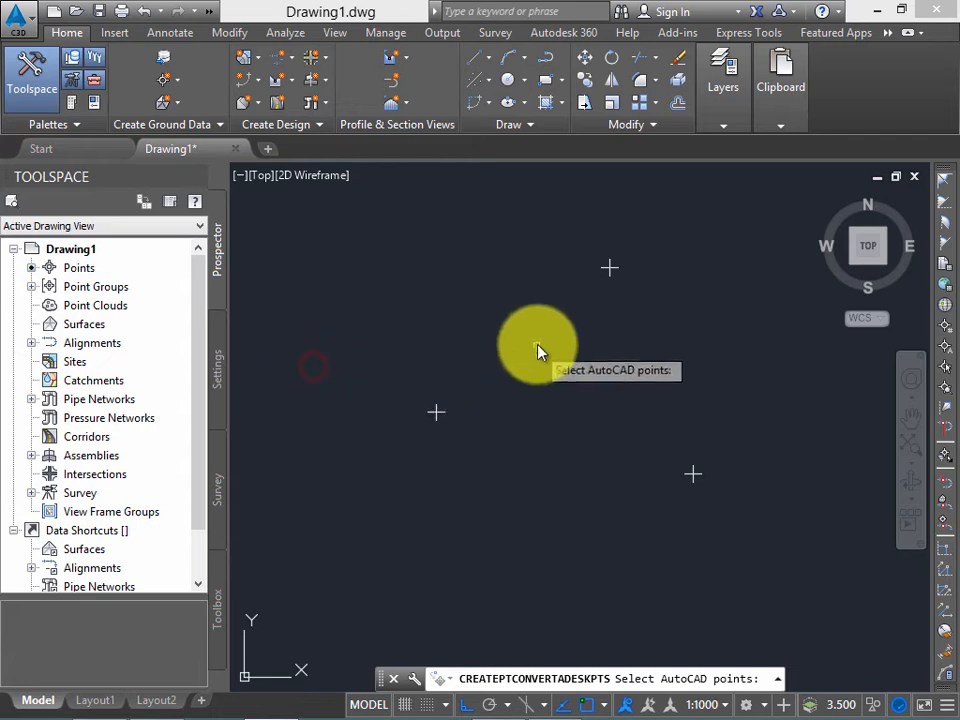
{"action": "middle_click_drag", "start_coordinate": [501, 377], "coordinate": [447, 363]}
{"action": "left_click", "coordinate": [384, 398]}
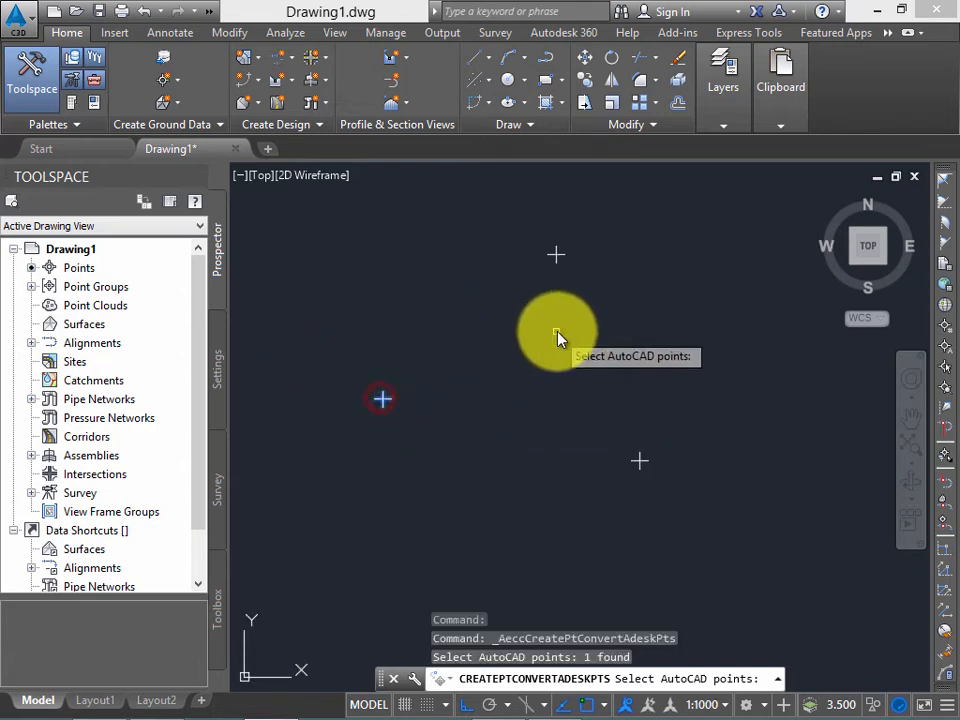
{"action": "middle_click_drag", "start_coordinate": [555, 330], "coordinate": [541, 363]}
{"action": "left_click", "coordinate": [544, 290]}
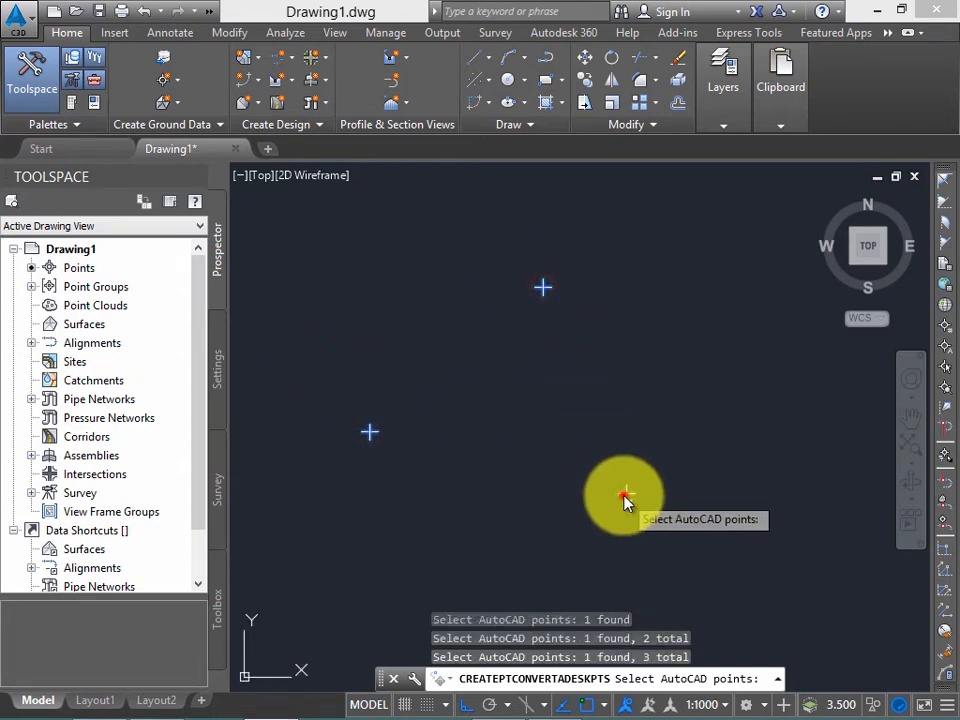
{"action": "left_click", "coordinate": [626, 495]}
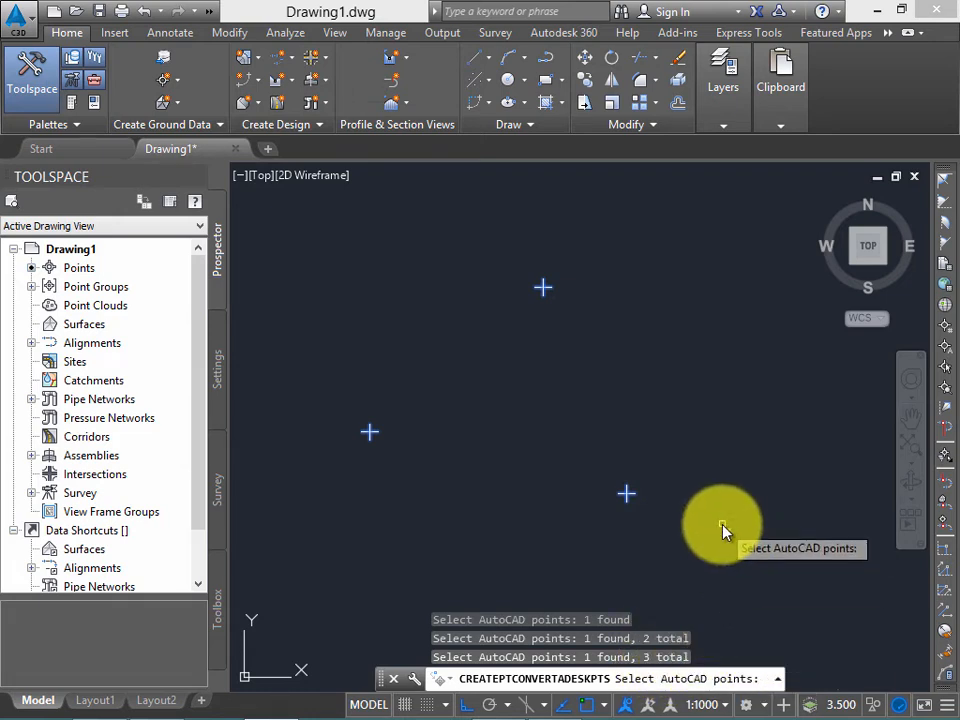
{"action": "key", "text": "Return"}
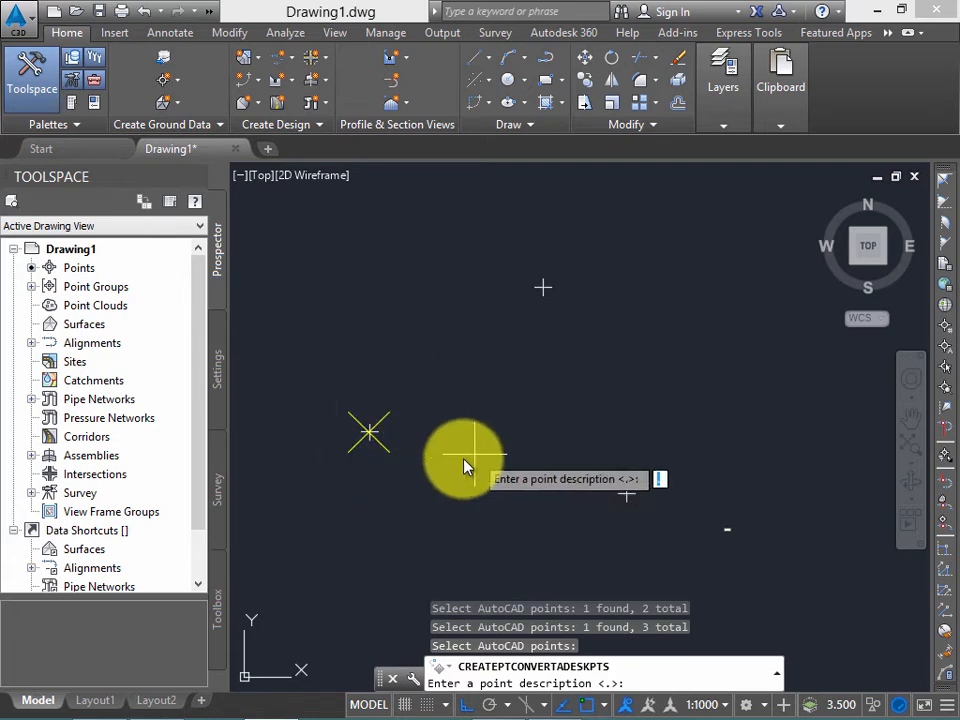
Step: Enter TR as the description for each of the three selected AutoCAD points to convert them into COGO points
{"action": "type", "text": "TR"}
{"action": "key", "text": "Return"}
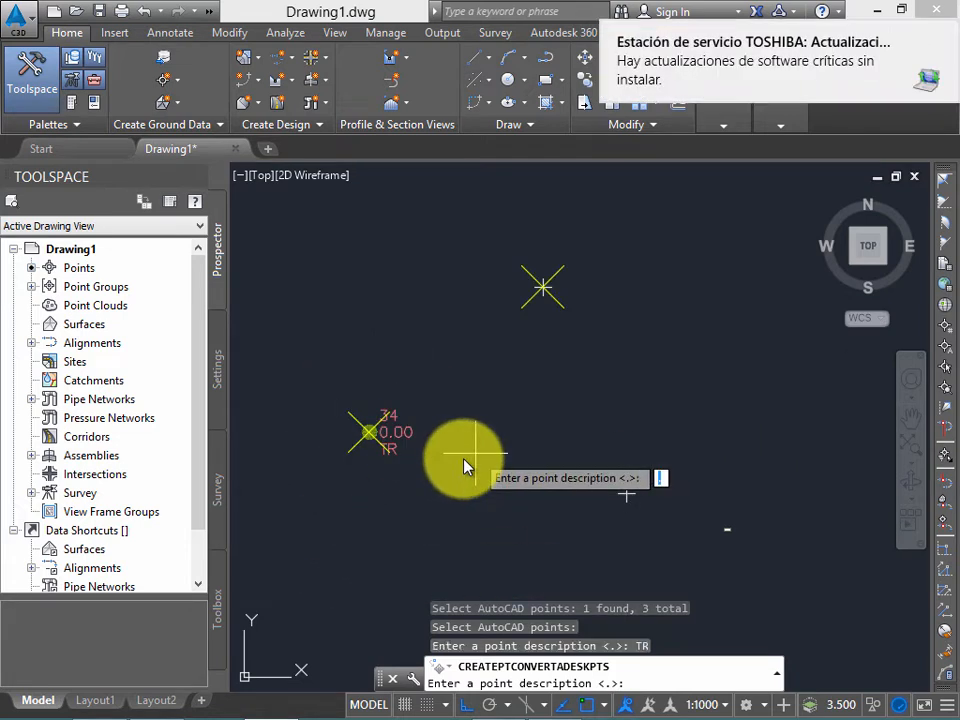
{"action": "middle_click_drag", "start_coordinate": [636, 407], "coordinate": [605, 420]}
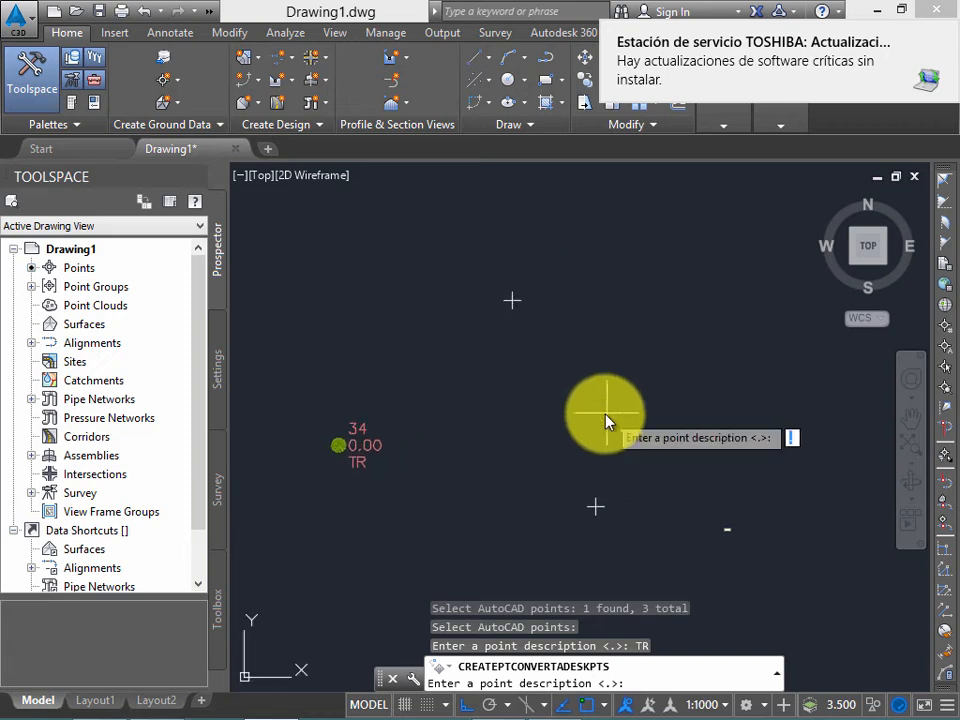
{"action": "type", "text": "TR"}
{"action": "key", "text": "Return"}
{"action": "type", "text": "T"}
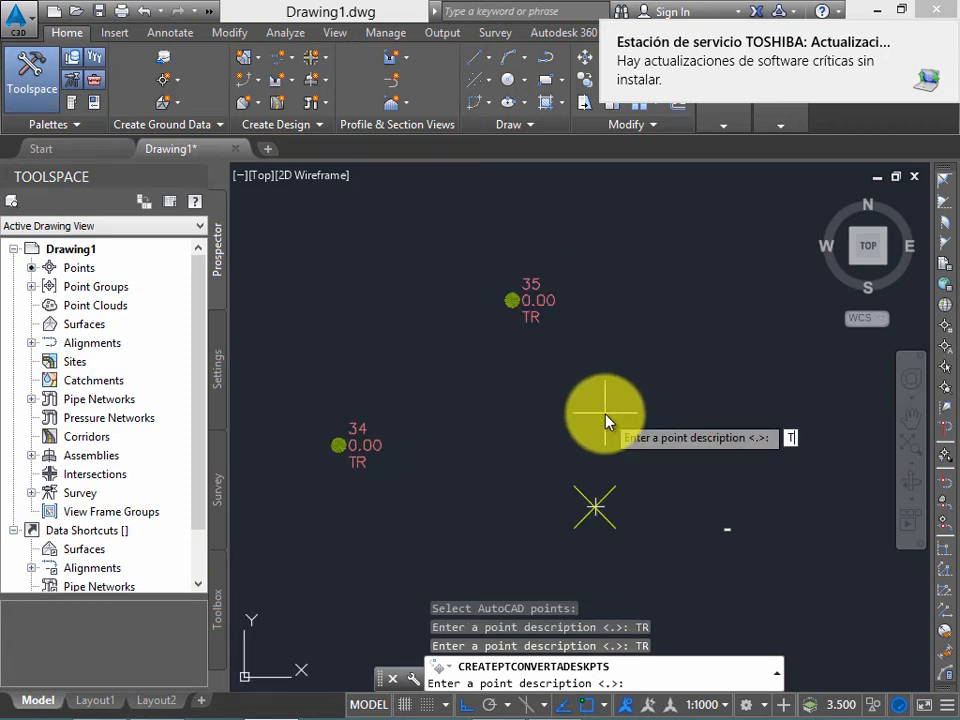
{"action": "type", "text": "R"}
{"action": "key", "text": "Return"}
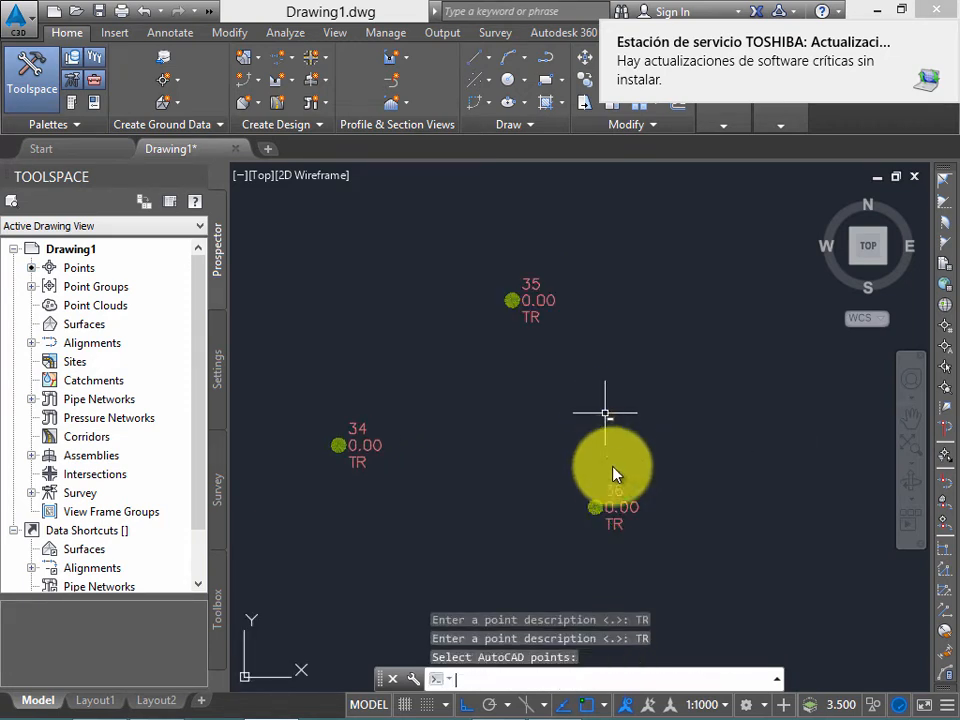
{"action": "scroll", "coordinate": [564, 349], "scroll_direction": "down", "scroll_amount": 2}
{"action": "scroll", "coordinate": [538, 315], "scroll_direction": "up", "scroll_amount": 2}
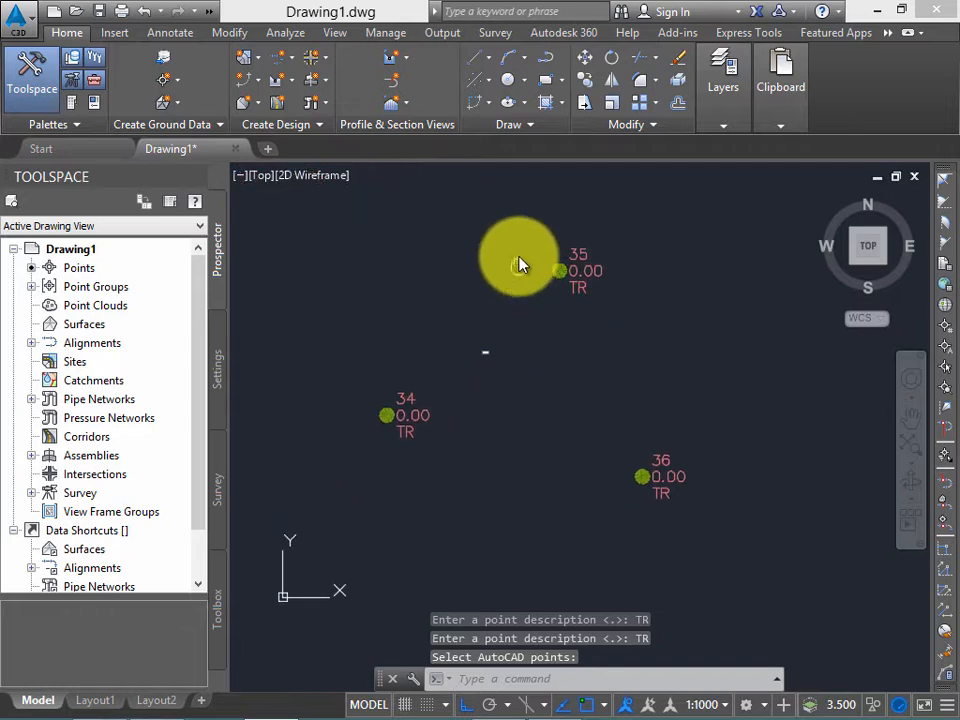
{"action": "middle_click_drag", "start_coordinate": [535, 244], "coordinate": [489, 274]}
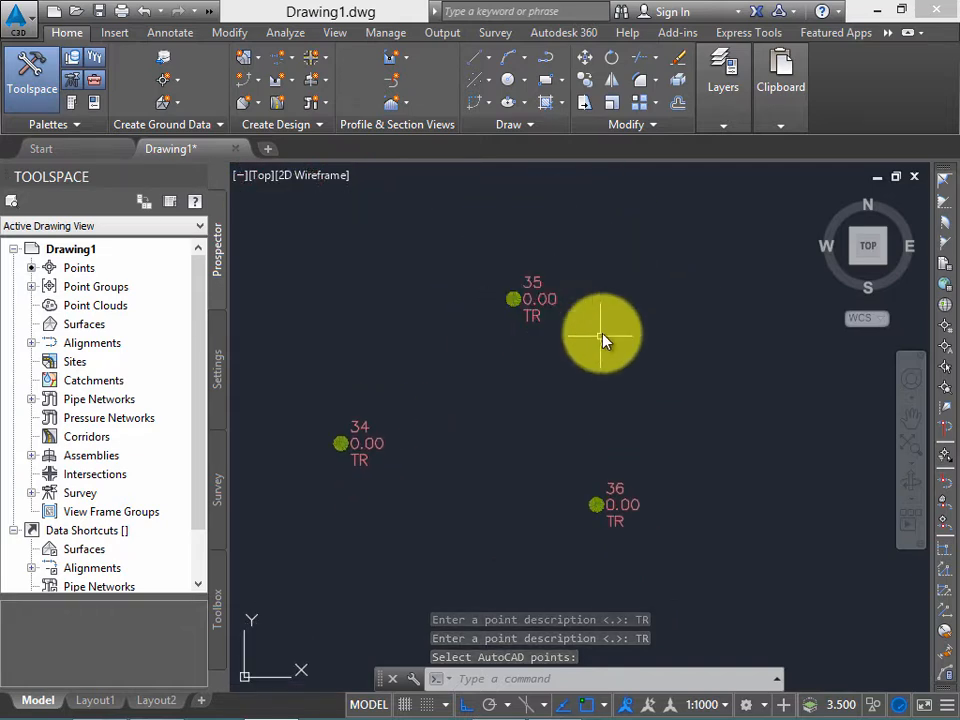
{"action": "scroll", "coordinate": [597, 352], "scroll_direction": "down", "scroll_amount": 2}
{"action": "scroll", "coordinate": [591, 330], "scroll_direction": "up", "scroll_amount": 2}
{"action": "middle_click_drag", "start_coordinate": [591, 326], "coordinate": [609, 304]}
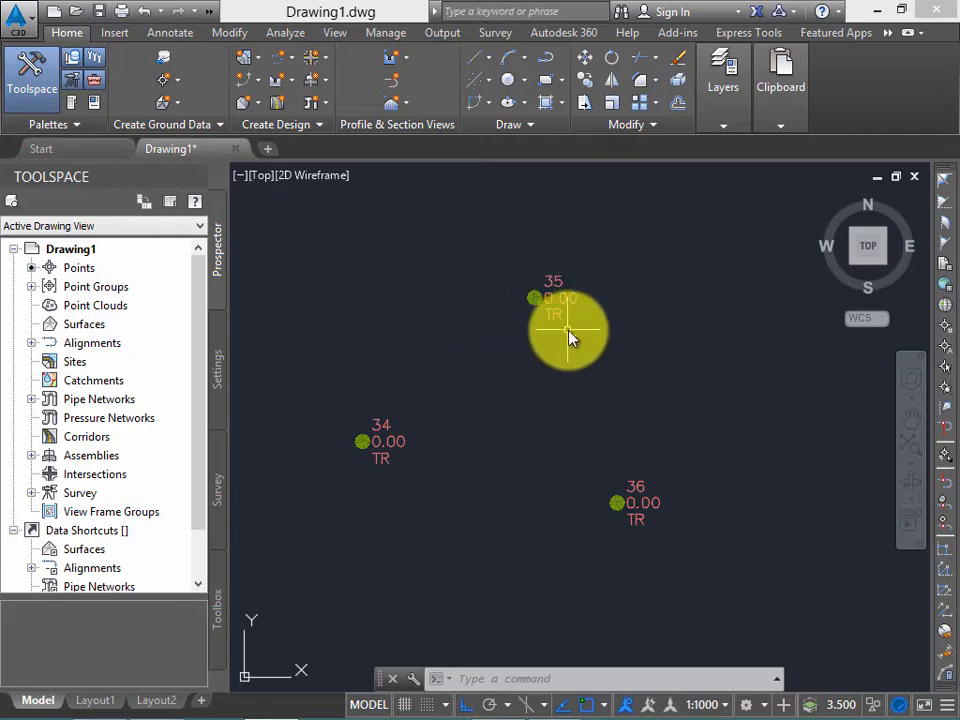
{"action": "middle_click_drag", "start_coordinate": [642, 366], "coordinate": [626, 364]}
Step: Place a new AutoCAD point with the POINT command, southeast of COGO point 35 and north of point 36
{"action": "type", "text": "P"}
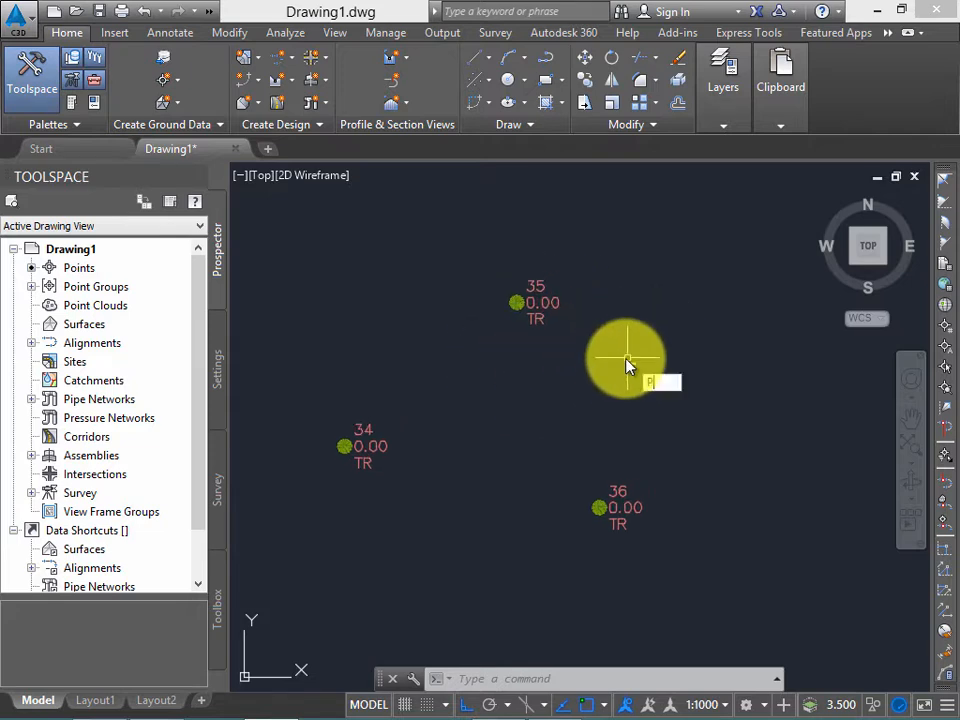
{"action": "type", "text": "OINT"}
{"action": "key", "text": "Return"}
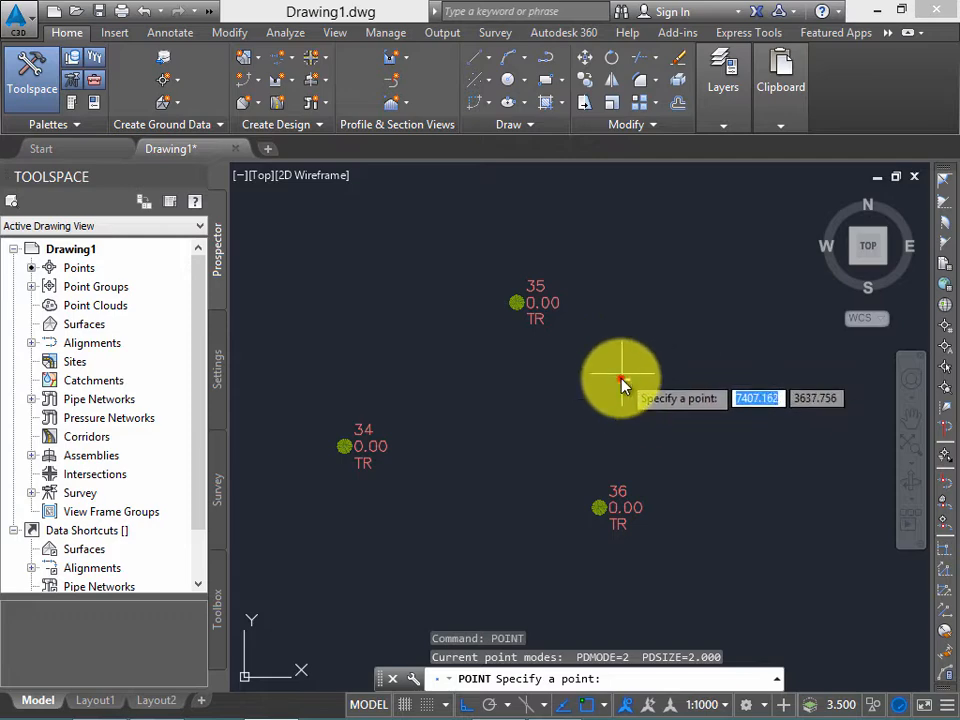
{"action": "left_click", "coordinate": [621, 375]}
Step: Select the new AutoCAD point and set its Z position to 50 in its properties
{"action": "left_click", "coordinate": [645, 418]}
{"action": "left_click", "coordinate": [602, 336]}
{"action": "key", "text": "ctrl+1"}
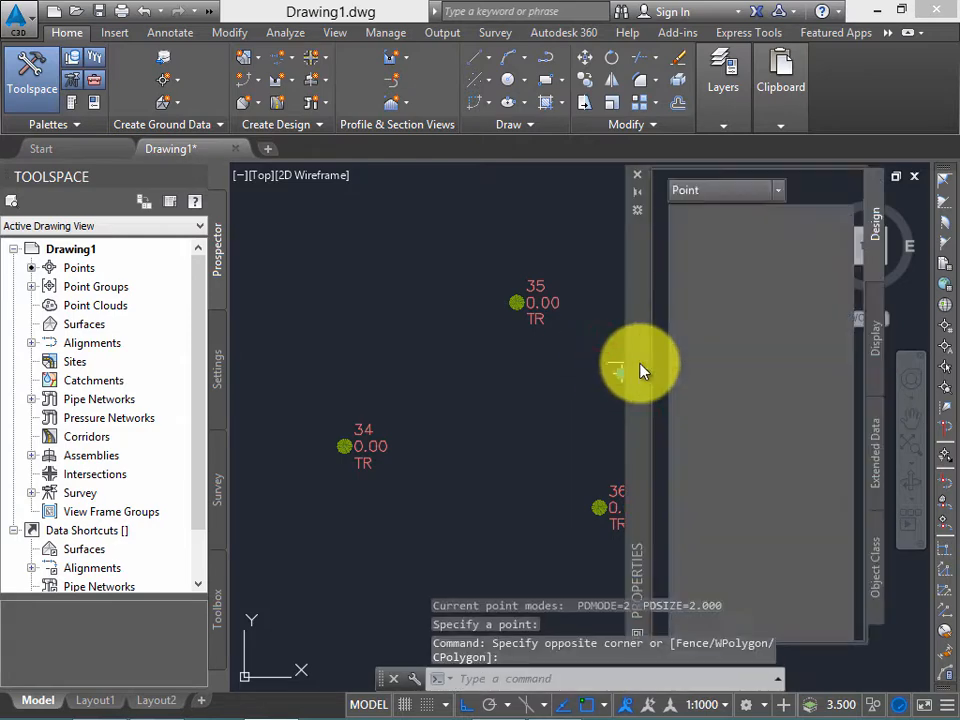
{"action": "left_click", "coordinate": [780, 489]}
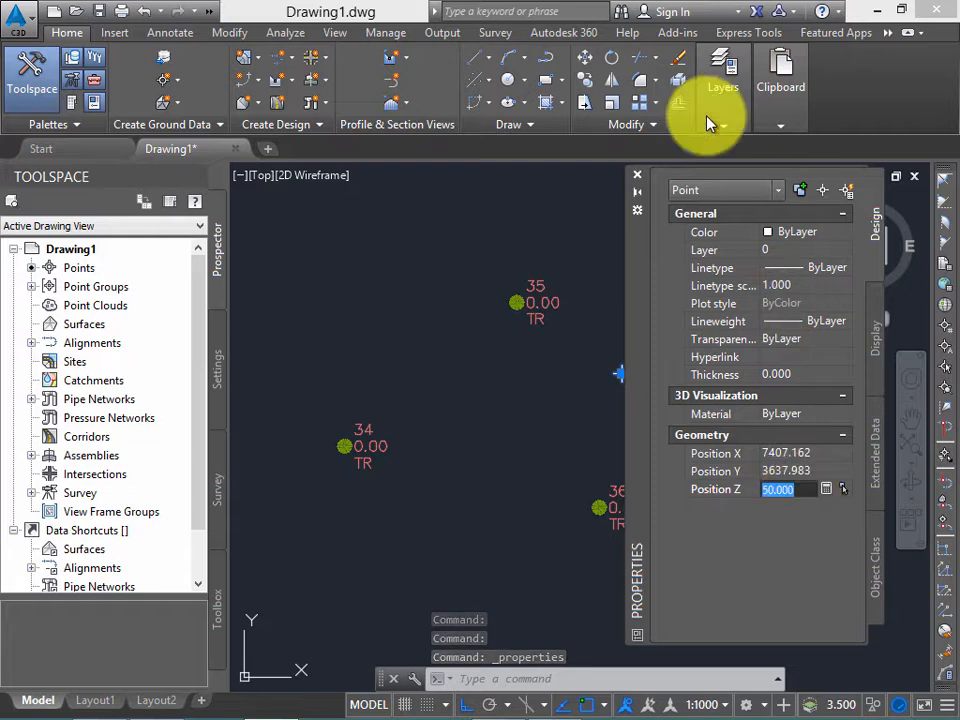
Step: Close the point's properties and convert the AutoCAD point between points 35 and 36 into a COGO point with description TR
{"action": "left_click", "coordinate": [637, 175]}
{"action": "key", "text": "Escape"}
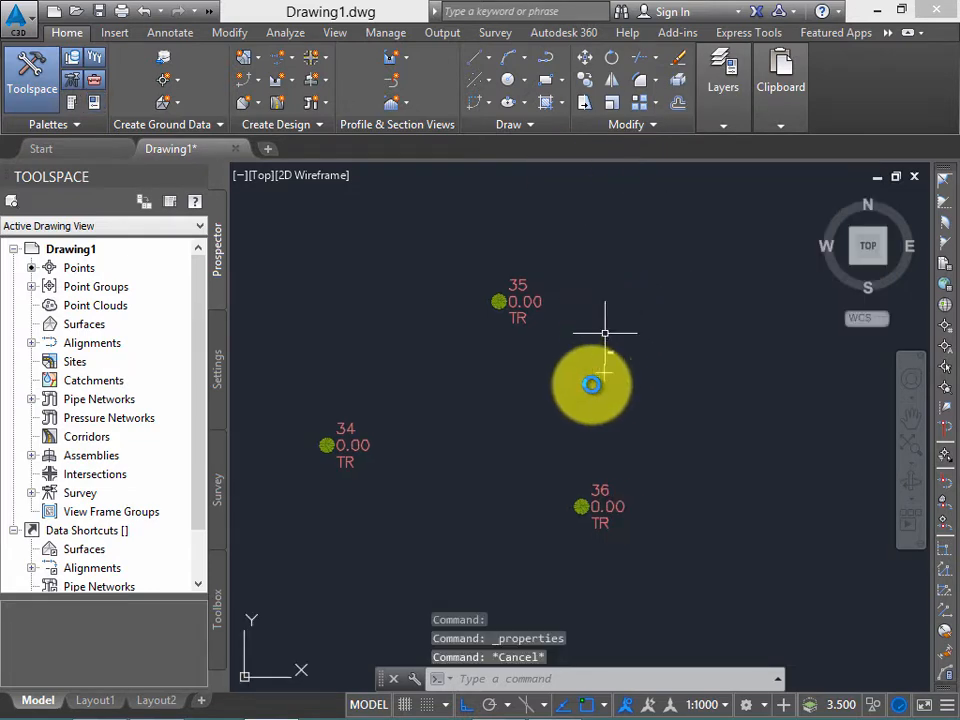
{"action": "scroll", "coordinate": [615, 340], "scroll_direction": "up", "scroll_amount": 2}
{"action": "left_click", "coordinate": [177, 77]}
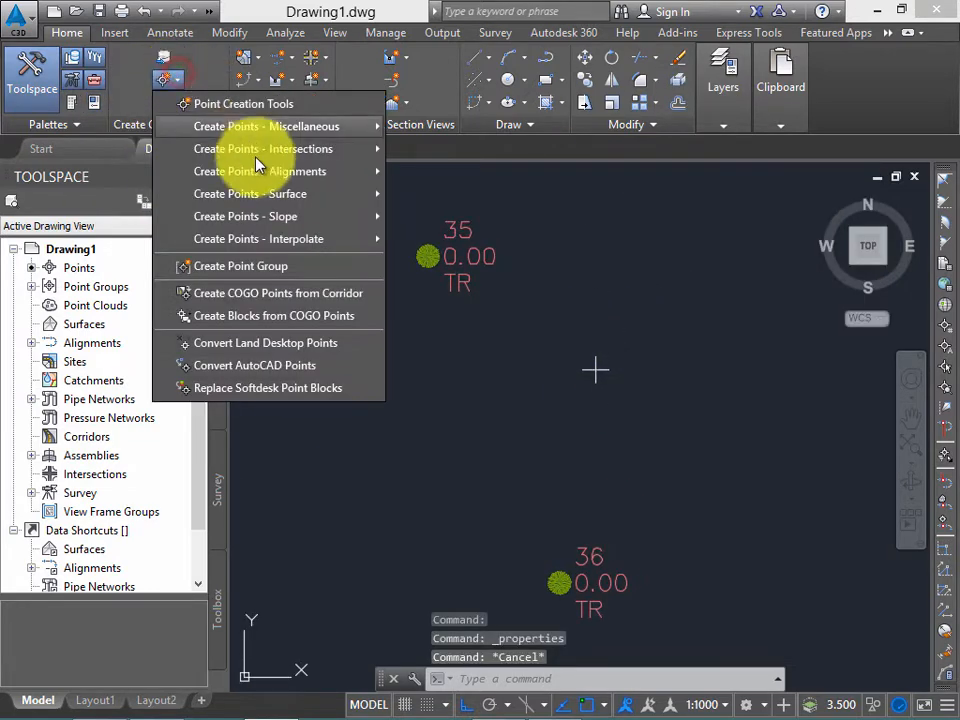
{"action": "left_click", "coordinate": [315, 370]}
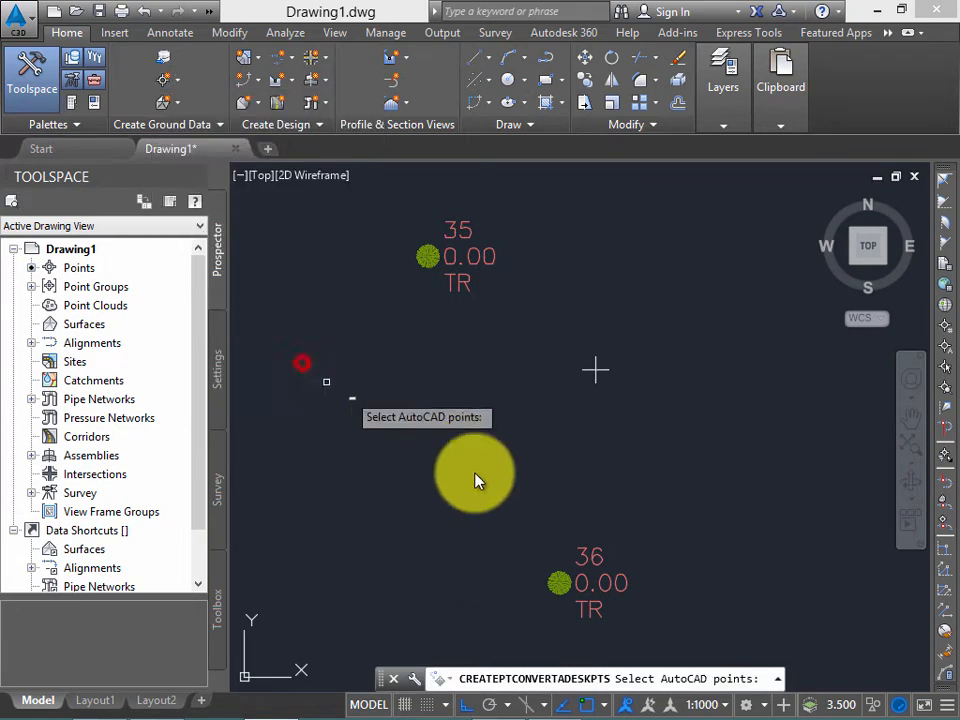
{"action": "left_click", "coordinate": [566, 370]}
{"action": "key", "text": "Return"}
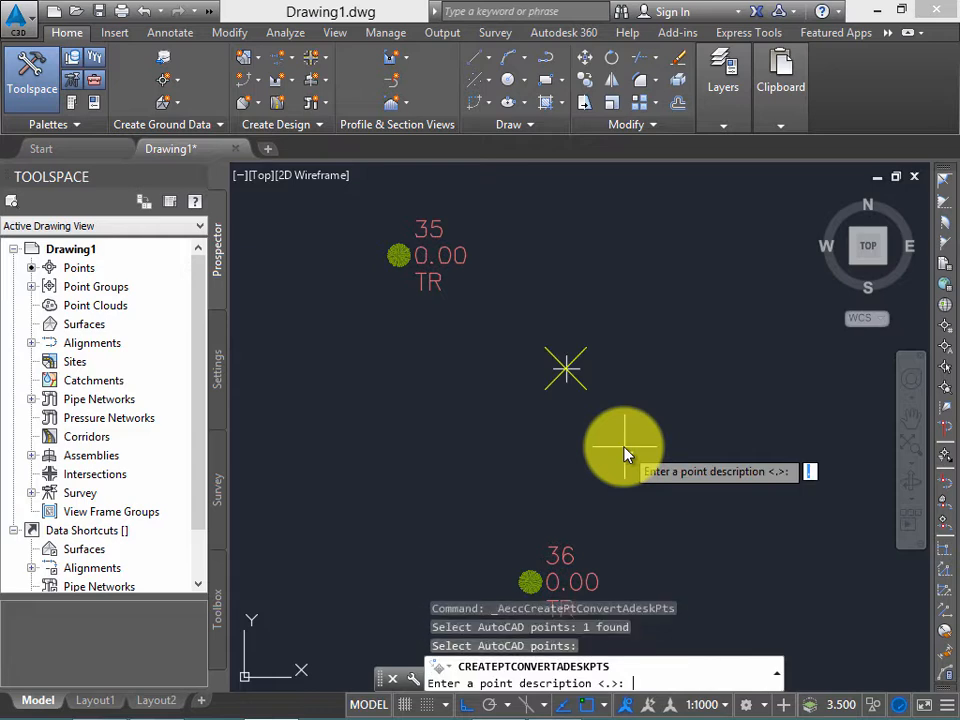
{"action": "key", "text": "Return"}
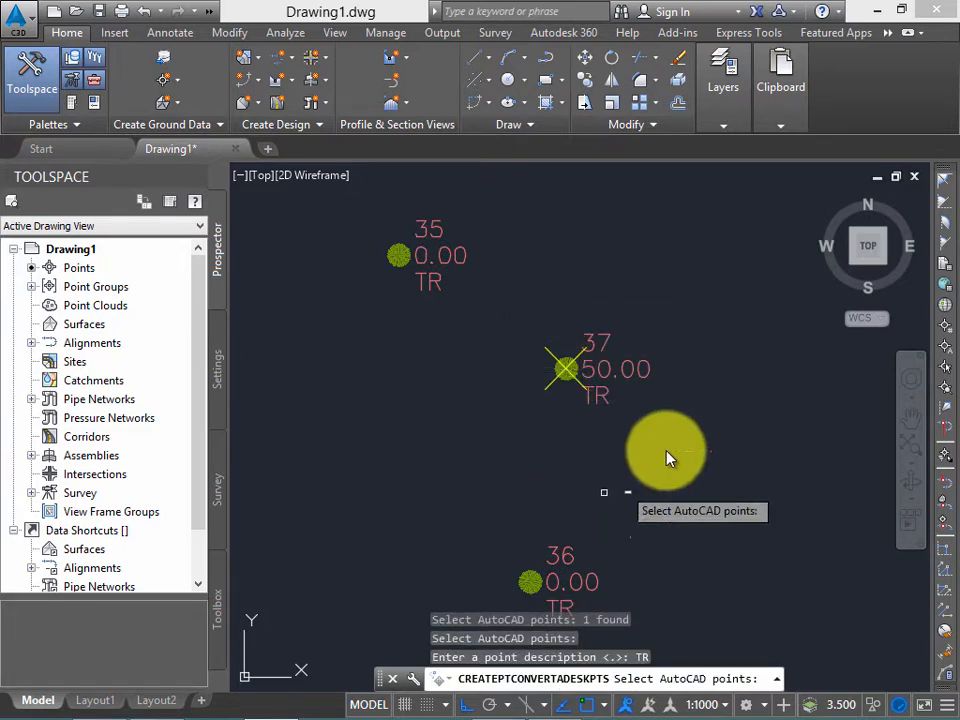
{"action": "scroll", "coordinate": [657, 388], "scroll_direction": "up", "scroll_amount": 2}
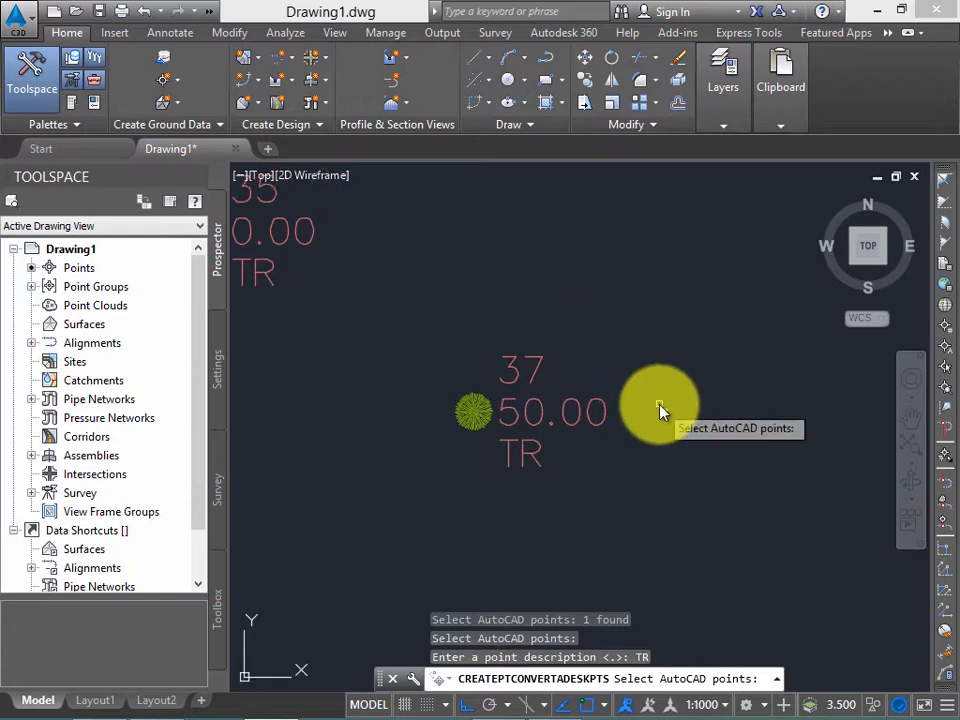
{"action": "key", "text": "Return"}
{"action": "scroll", "coordinate": [630, 442], "scroll_direction": "down", "scroll_amount": 5}
{"action": "scroll", "coordinate": [654, 439], "scroll_direction": "up", "scroll_amount": 3}
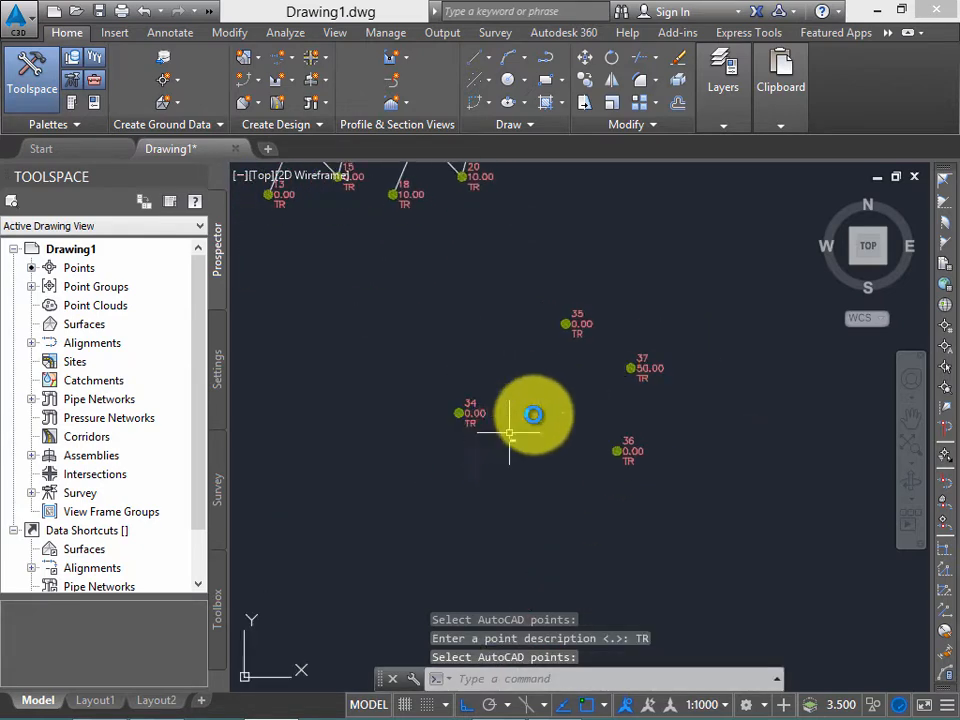
{"action": "scroll", "coordinate": [600, 330], "scroll_direction": "down", "scroll_amount": 4}
{"action": "scroll", "coordinate": [590, 320], "scroll_direction": "up", "scroll_amount": 4}
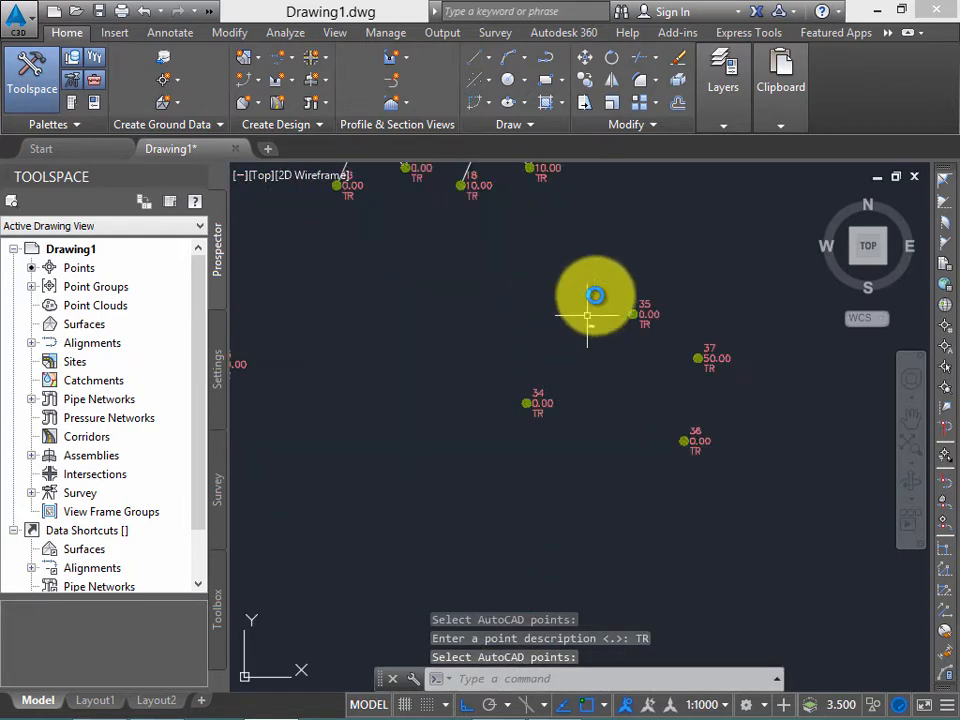
{"action": "middle_click_drag", "start_coordinate": [594, 330], "coordinate": [580, 356]}
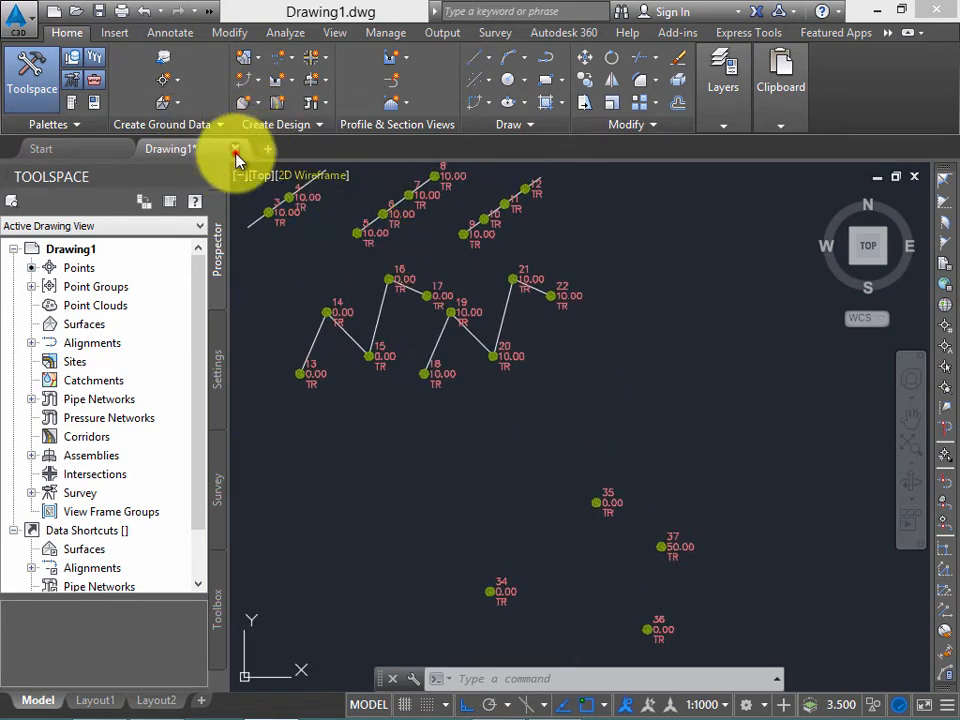
Step: Close Drawing1 without saving it and start a new drawing
{"action": "left_click", "coordinate": [236, 148]}
{"action": "left_click", "coordinate": [505, 417]}
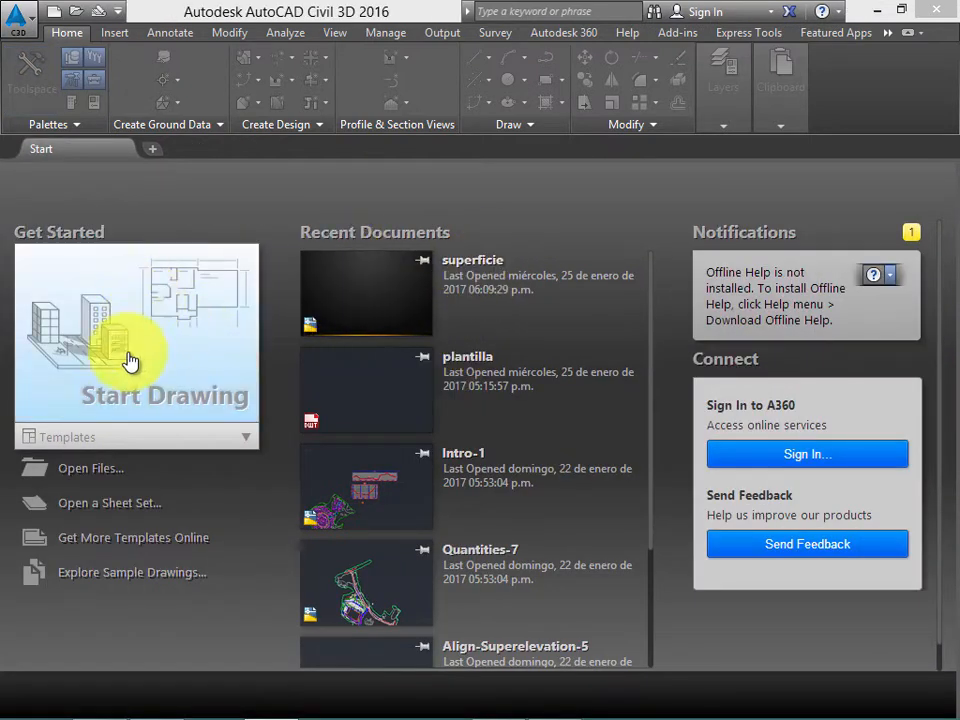
{"action": "left_click", "coordinate": [180, 305]}
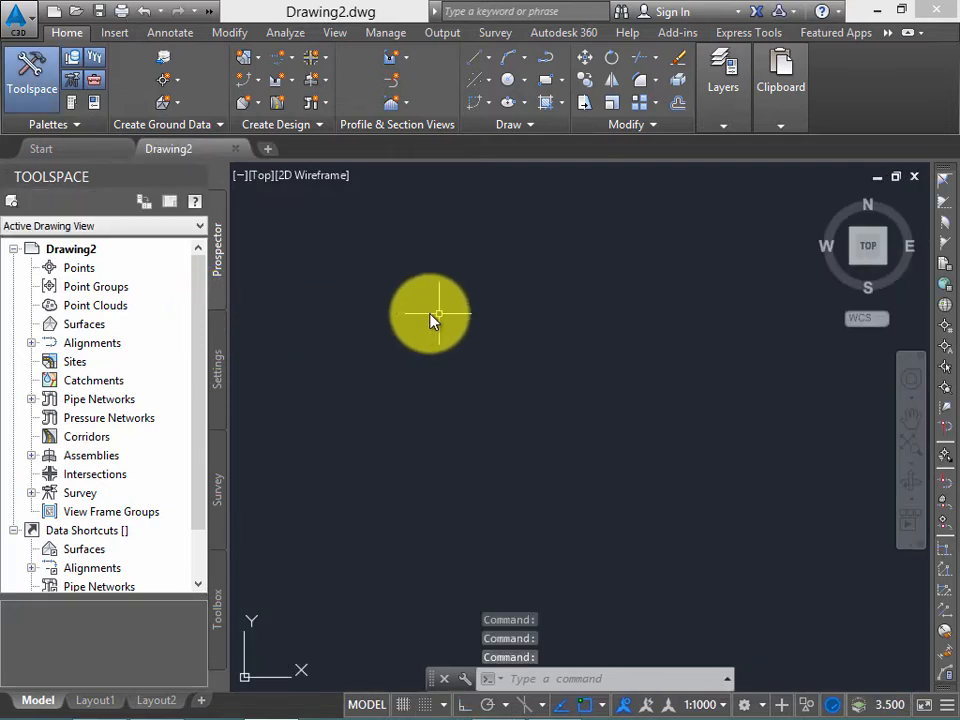
{"action": "left_click", "coordinate": [467, 271]}
{"action": "left_click", "coordinate": [405, 334]}
{"action": "left_click", "coordinate": [497, 284]}
{"action": "left_click", "coordinate": [431, 343]}
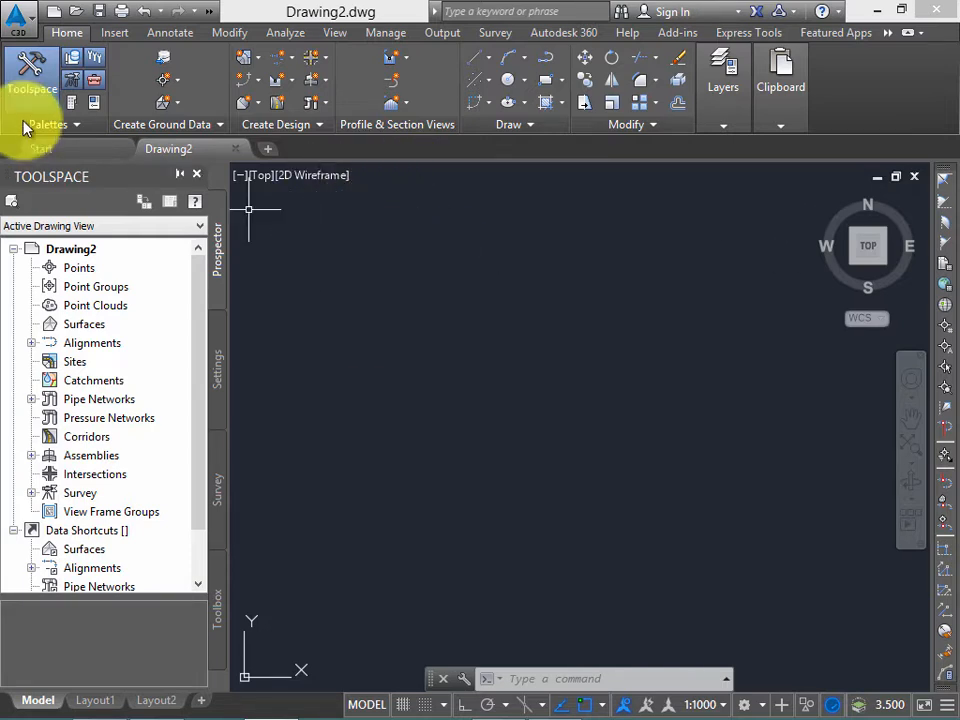
Step: Open the point creation tools and start importing points from a file
{"action": "left_click", "coordinate": [174, 86]}
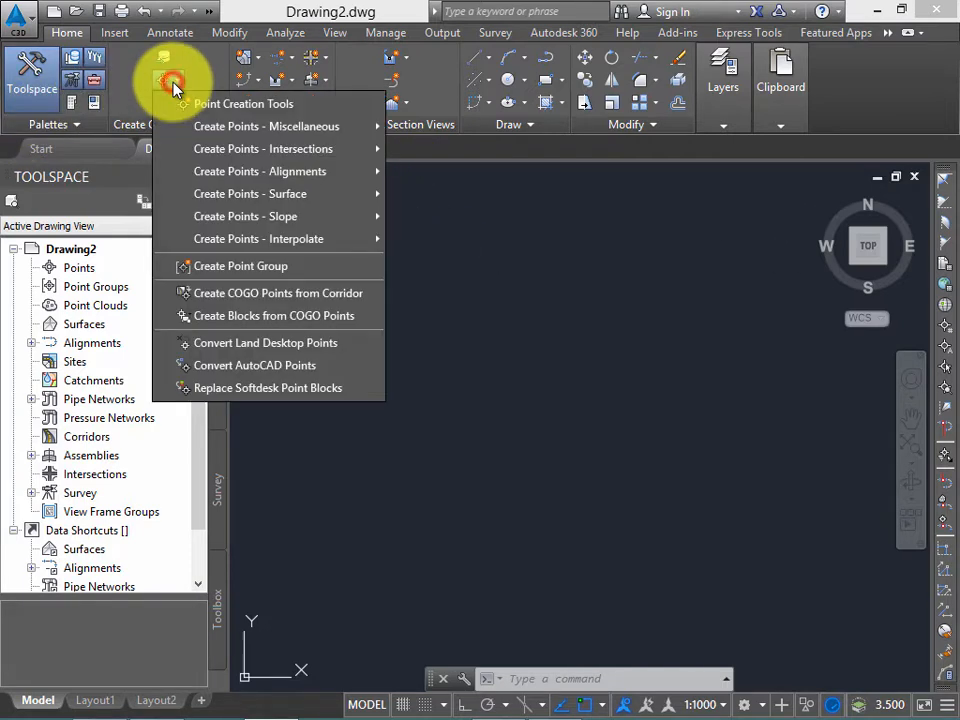
{"action": "left_click", "coordinate": [301, 113]}
{"action": "left_click_drag", "start_coordinate": [467, 78], "coordinate": [507, 168]}
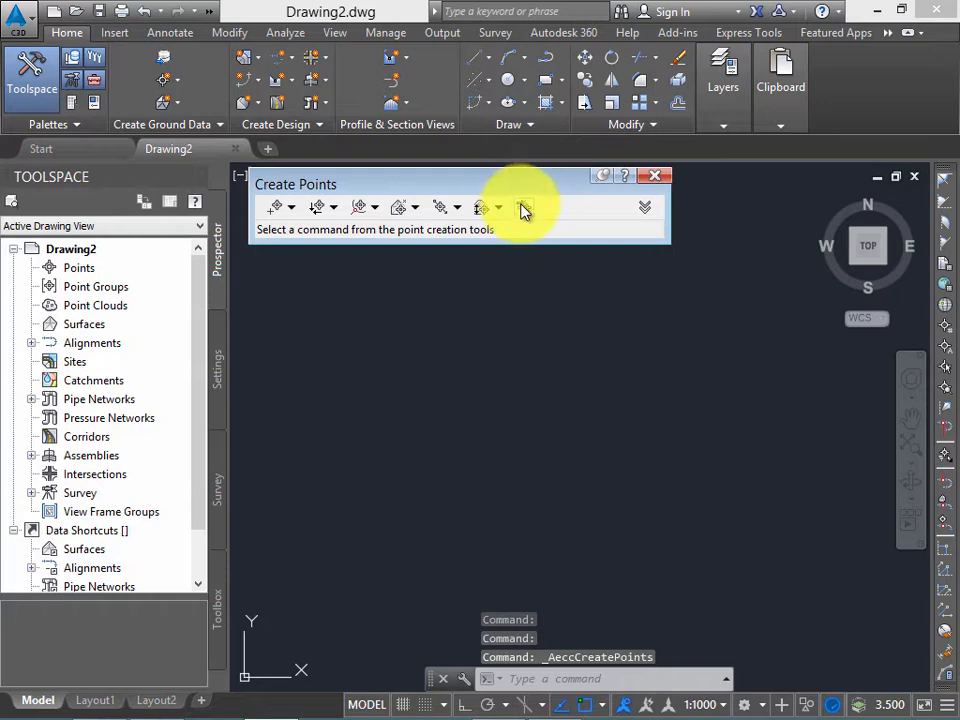
{"action": "left_click", "coordinate": [524, 209]}
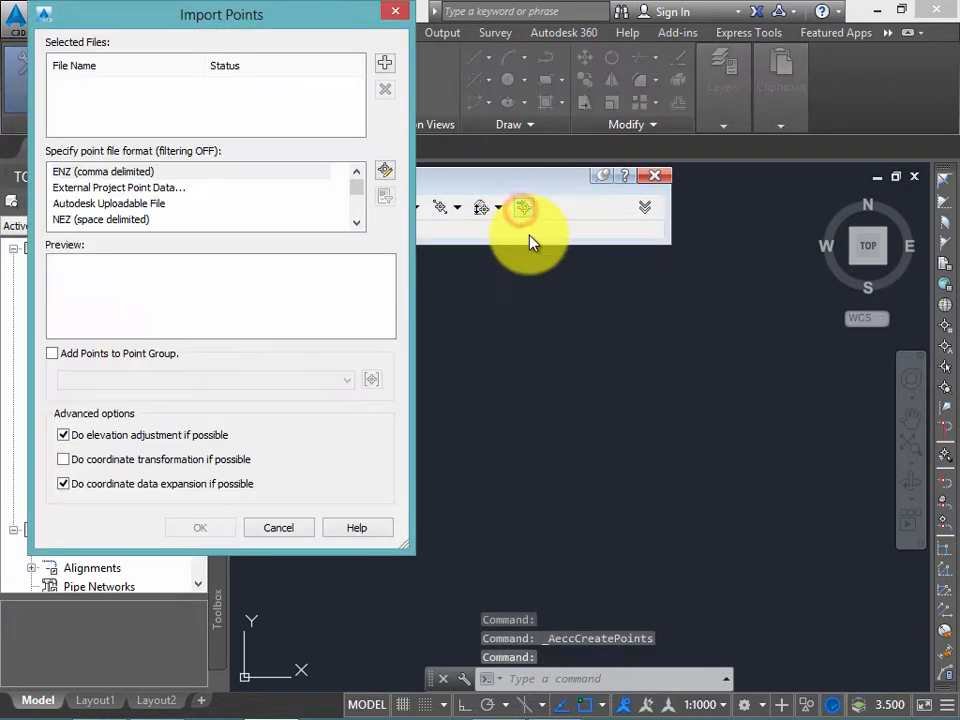
{"action": "left_click_drag", "start_coordinate": [317, 17], "coordinate": [594, 90]}
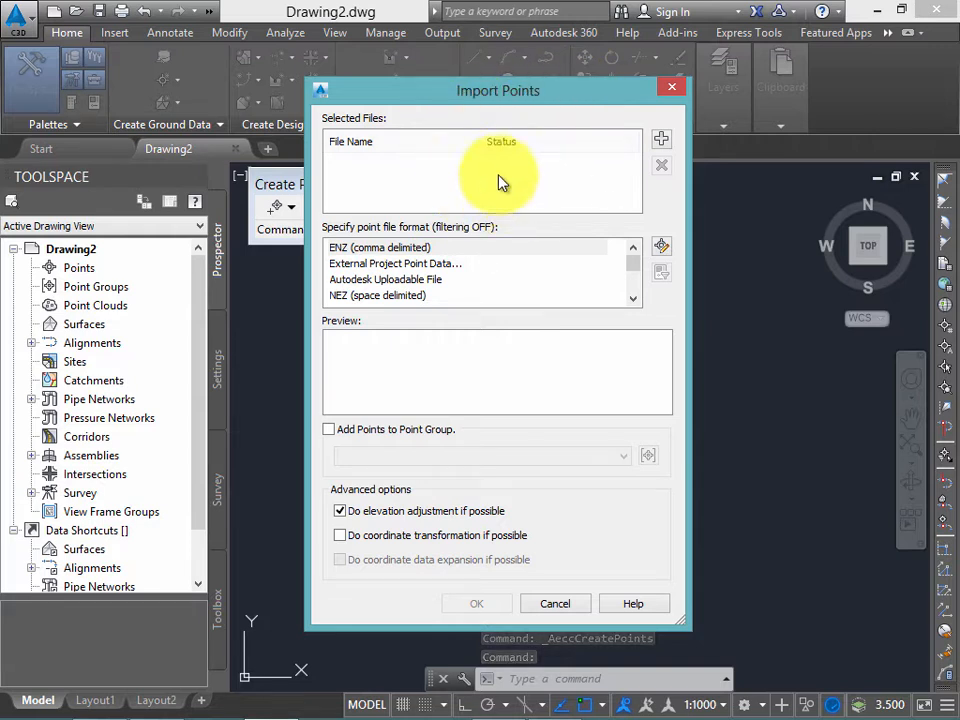
Step: Browse for the source file in the desktop folder Taller 2, showing all file types, and select Archivo Puntos PENZD.csv
{"action": "left_click", "coordinate": [658, 140]}
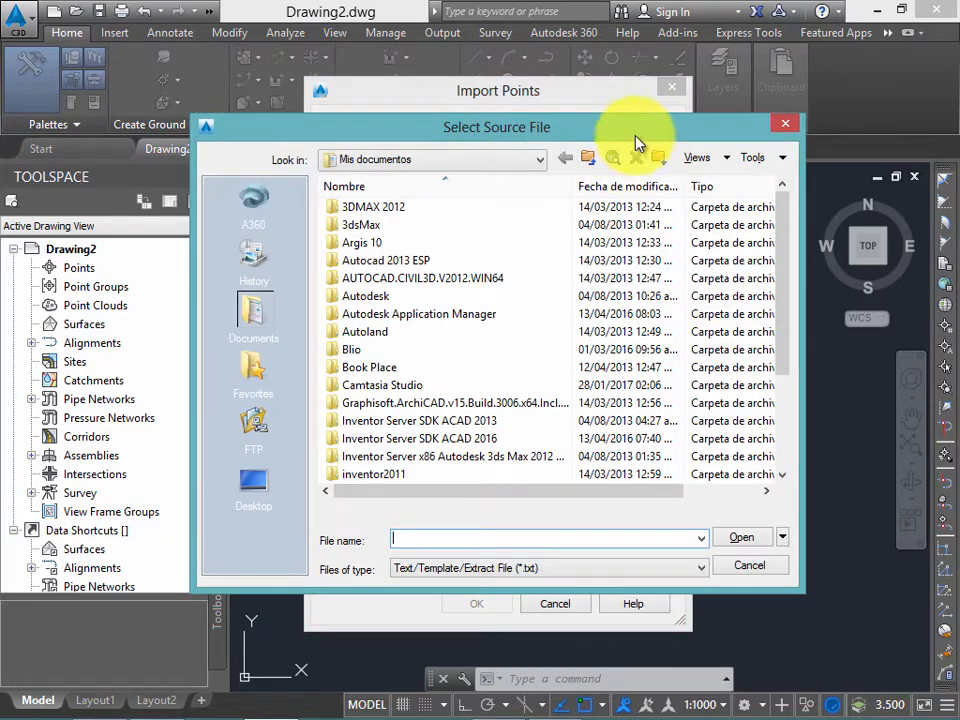
{"action": "left_click", "coordinate": [435, 160]}
{"action": "left_click", "coordinate": [251, 500]}
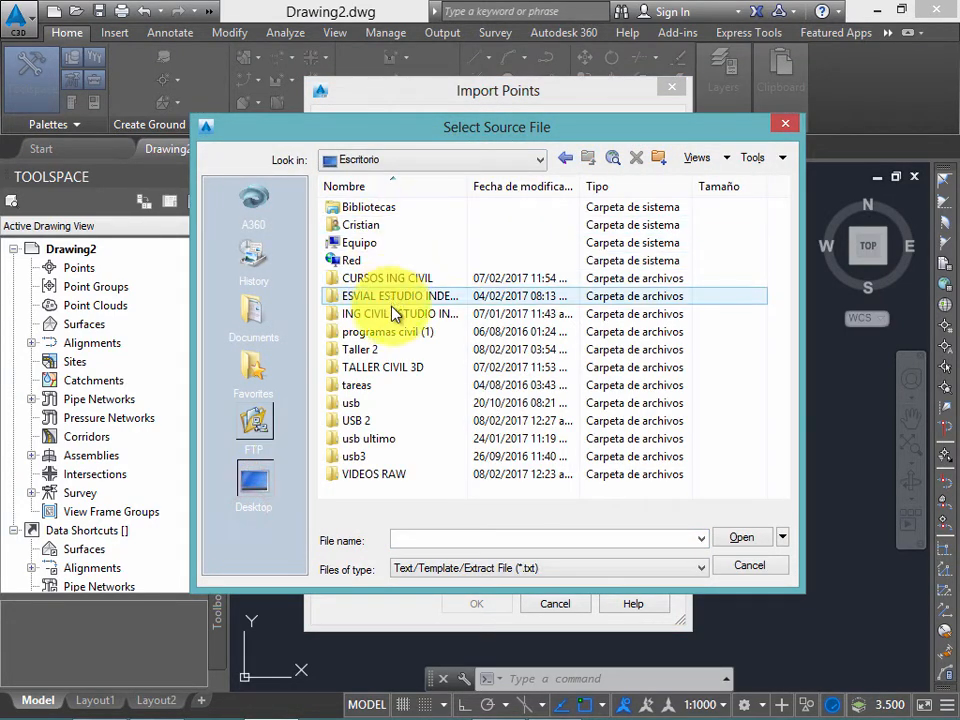
{"action": "left_click", "coordinate": [398, 356]}
{"action": "double_click", "coordinate": [398, 356]}
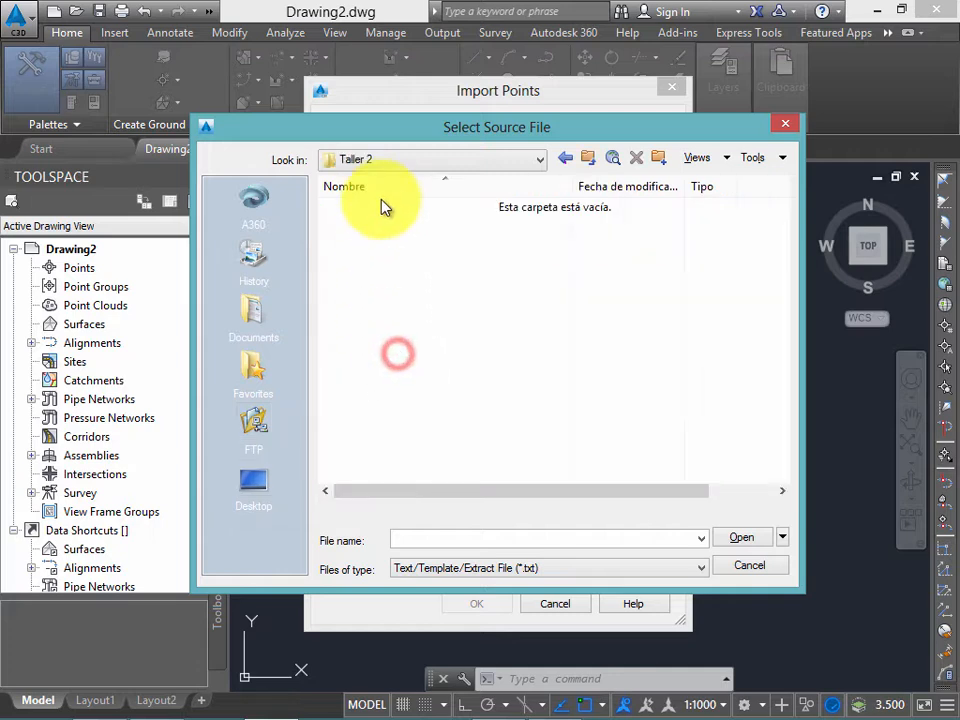
{"action": "left_click", "coordinate": [470, 567]}
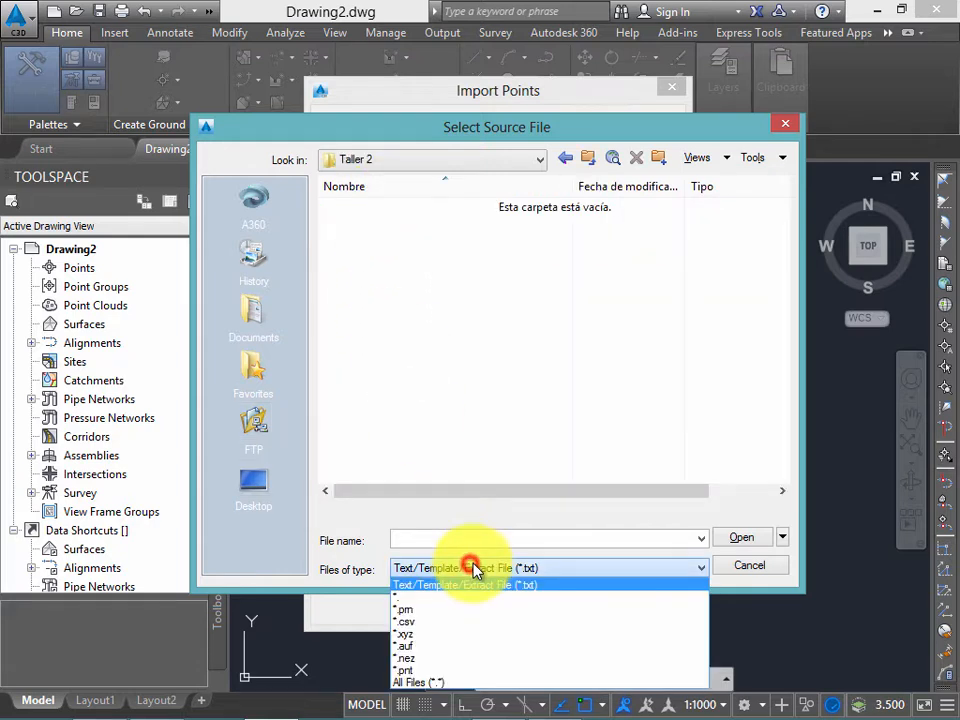
{"action": "left_click", "coordinate": [476, 683]}
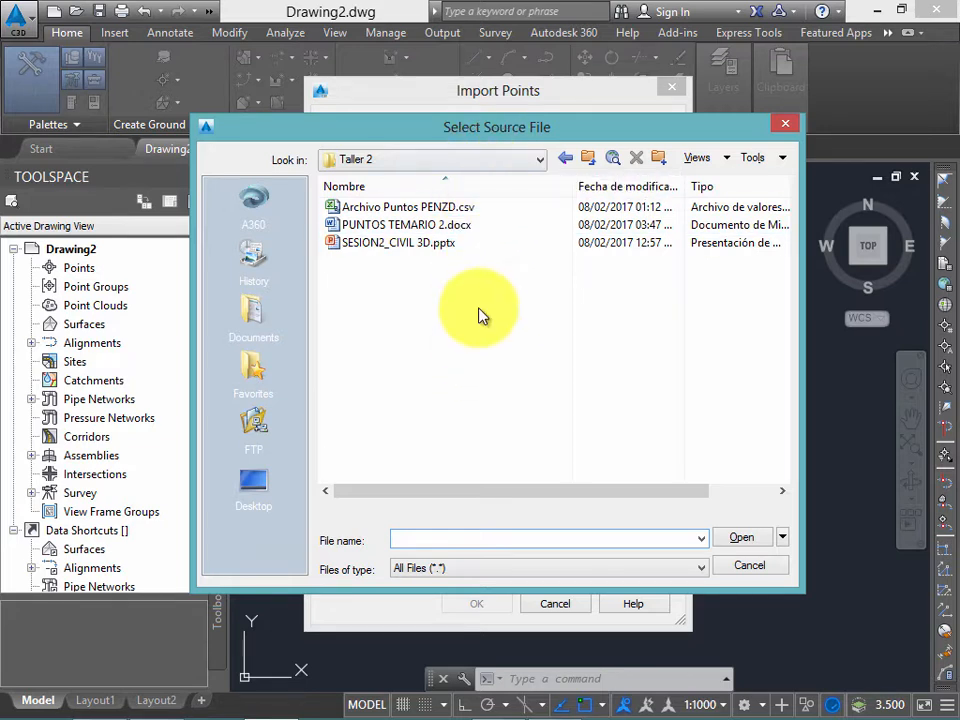
{"action": "left_click", "coordinate": [462, 210]}
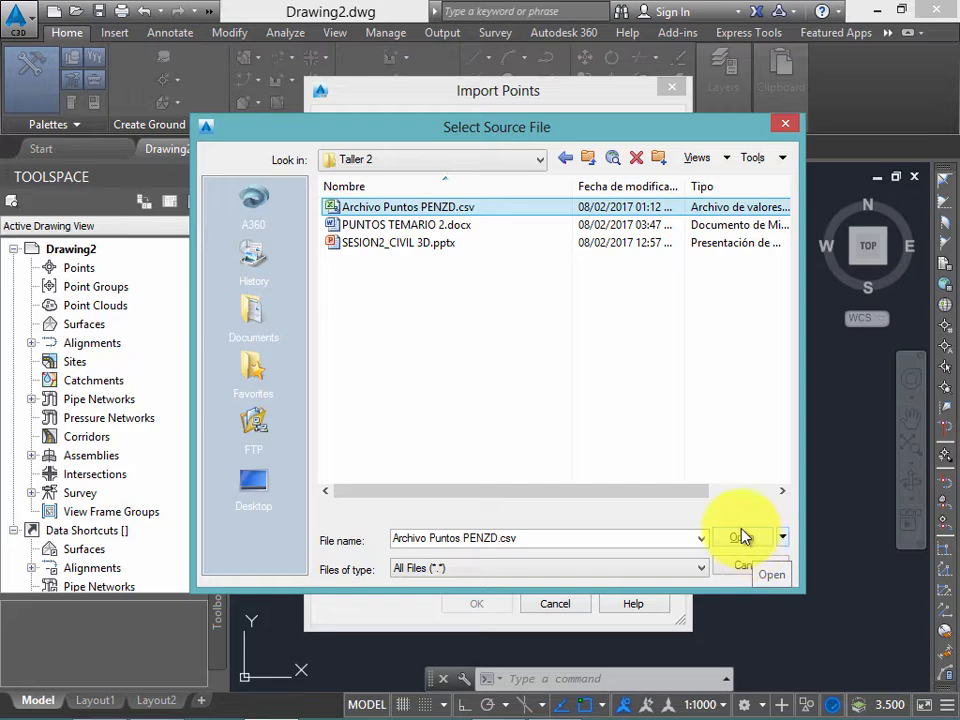
Step: Open Archivo Puntos PENZD.csv in Excel from the file selection dialog and dismiss the Office activation notice
{"action": "right_click", "coordinate": [488, 207]}
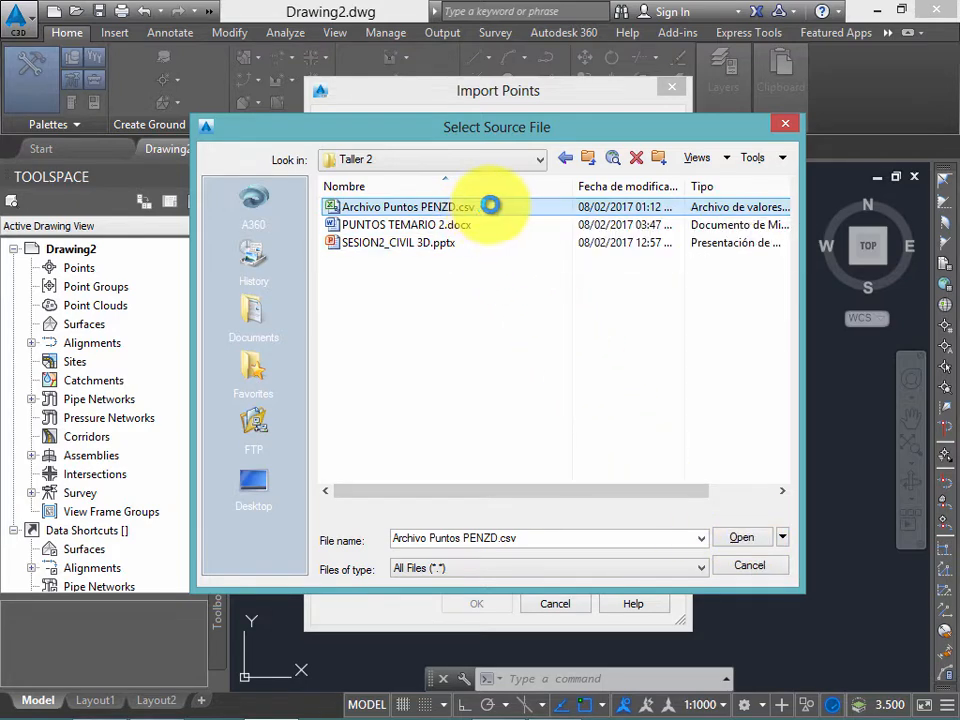
{"action": "left_click", "coordinate": [551, 258]}
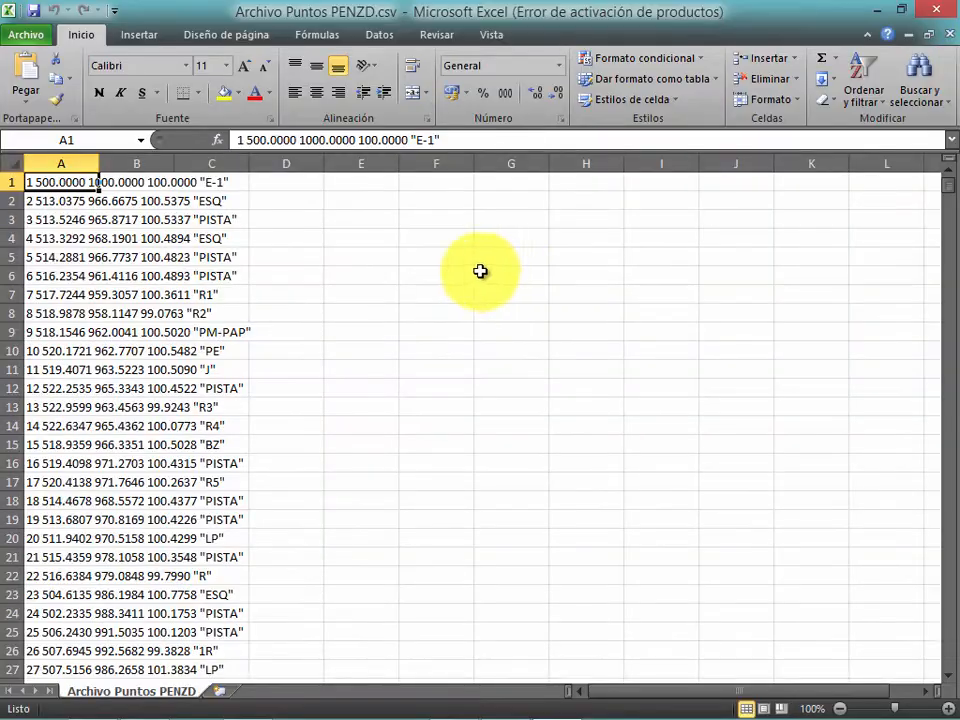
{"action": "left_click", "coordinate": [422, 268]}
{"action": "left_click_drag", "start_coordinate": [618, 10], "coordinate": [589, 71]}
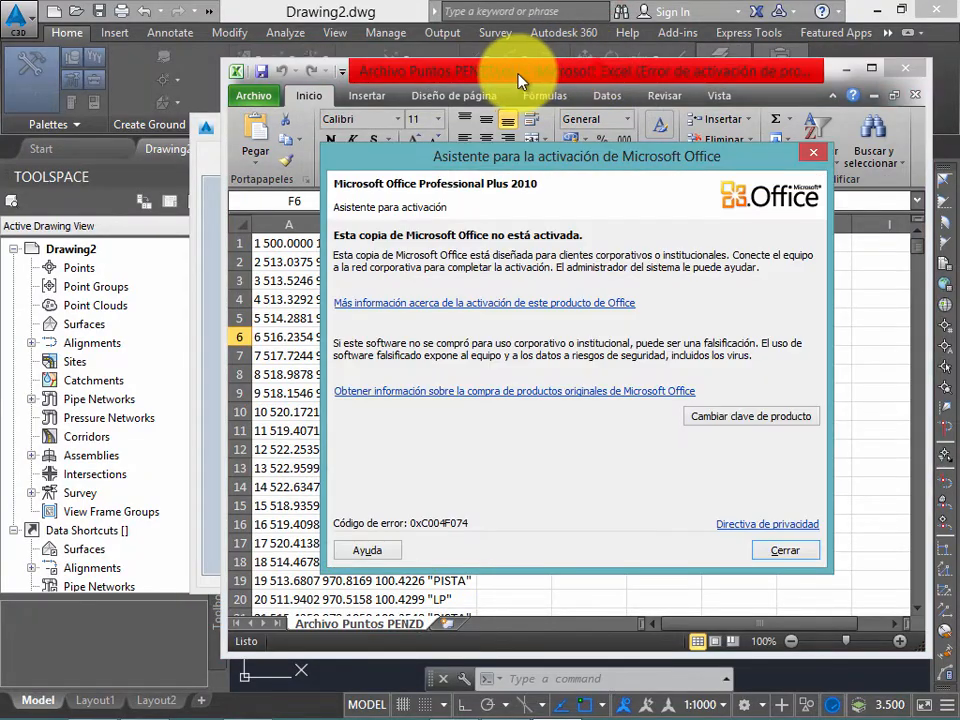
{"action": "left_click", "coordinate": [791, 549]}
{"action": "left_click", "coordinate": [639, 390]}
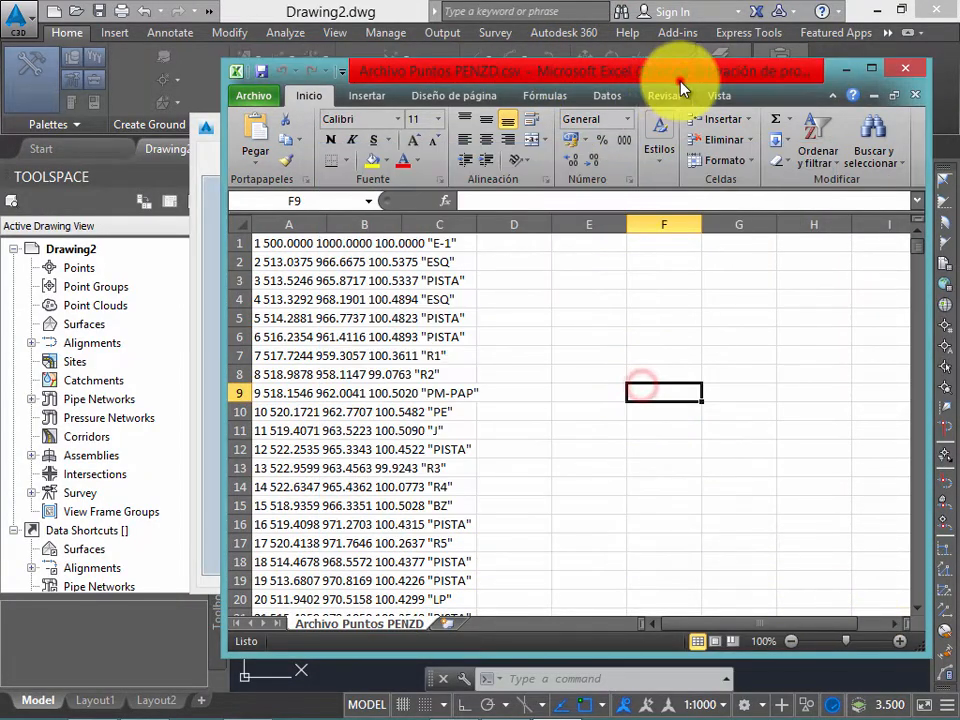
{"action": "left_click_drag", "start_coordinate": [679, 78], "coordinate": [566, 87]}
Step: Examine the first point records in column A of the points file
{"action": "left_click", "coordinate": [303, 253]}
{"action": "left_click", "coordinate": [175, 271]}
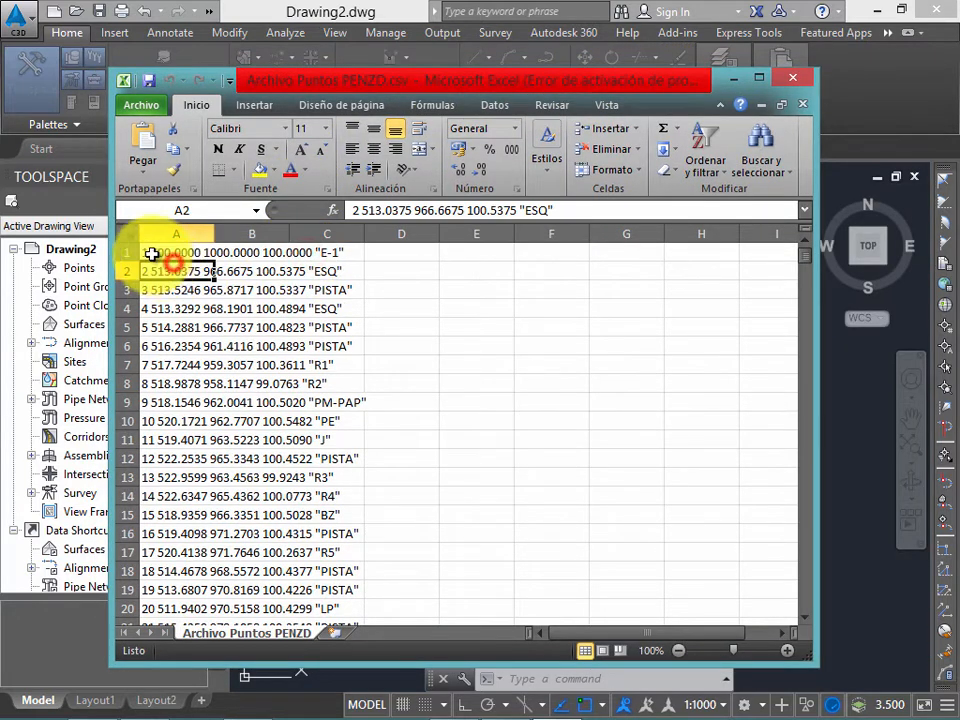
{"action": "key", "text": "Up"}
{"action": "key", "text": "Down"}
{"action": "key", "text": "Down"}
{"action": "key", "text": "Down"}
{"action": "key", "text": "Up"}
{"action": "key", "text": "Up"}
{"action": "key", "text": "Up"}
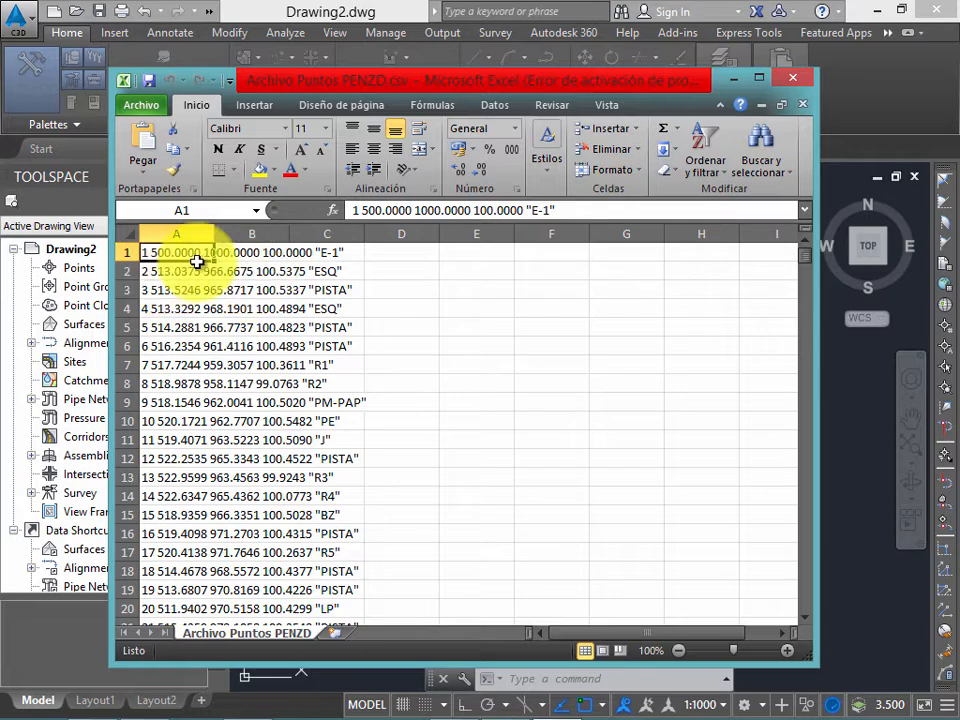
Step: Maximize the spreadsheet window and inspect the separate fields of the first point record in cell A1
{"action": "double_click", "coordinate": [515, 80]}
{"action": "left_click", "coordinate": [259, 238]}
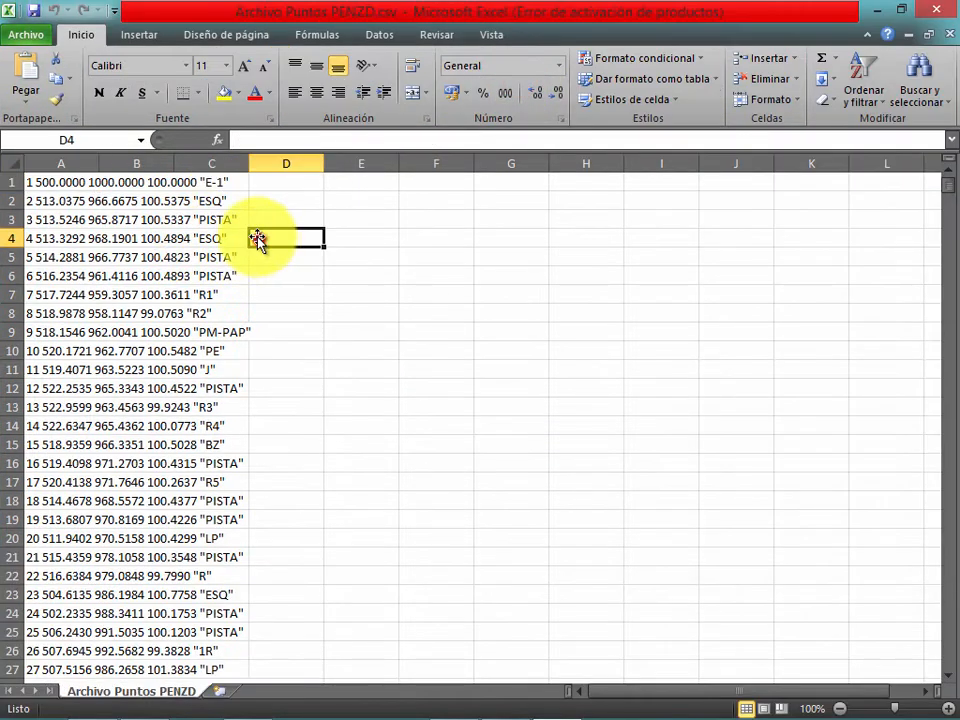
{"action": "left_click", "coordinate": [58, 182]}
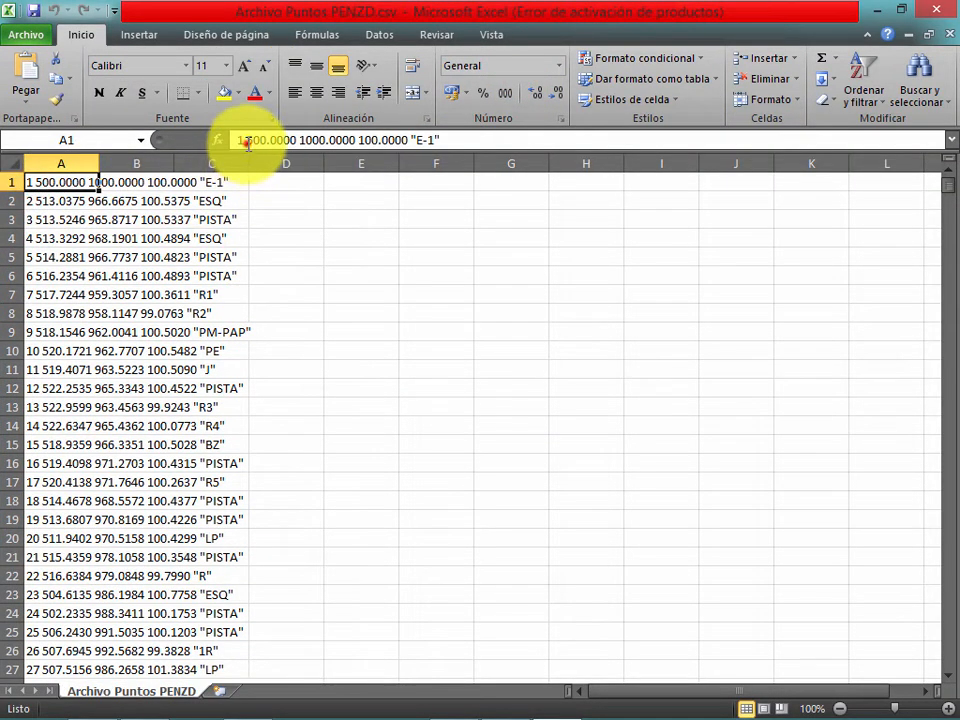
{"action": "left_click_drag", "start_coordinate": [238, 140], "coordinate": [263, 140]}
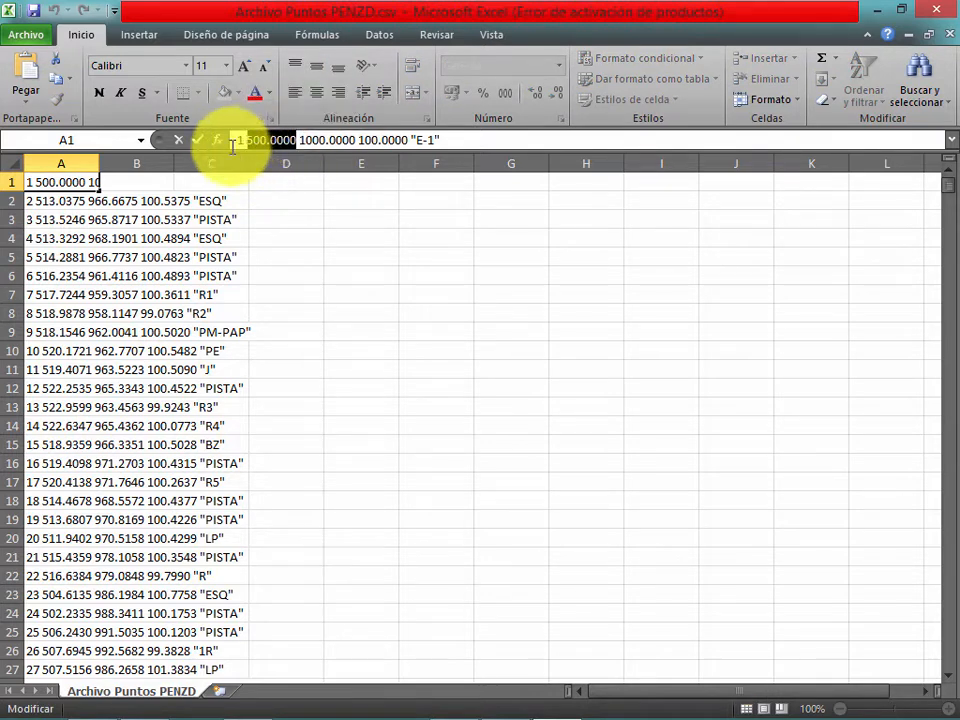
{"action": "left_click", "coordinate": [245, 141]}
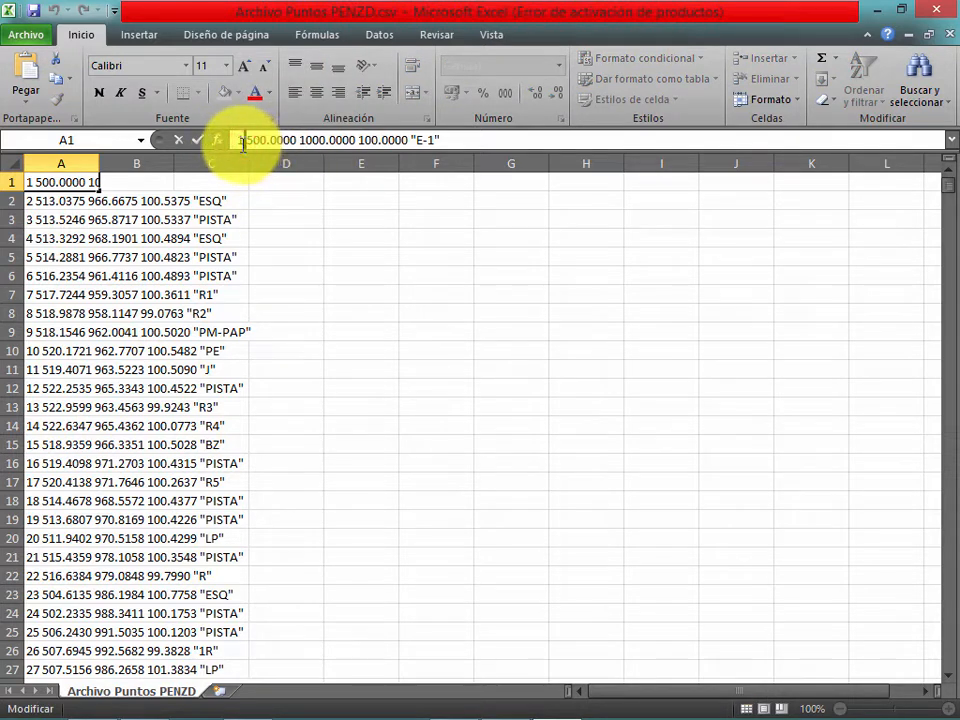
{"action": "left_click", "coordinate": [316, 238]}
Step: Enlarge the sheet to 145% and check how the number, coordinates and description are arranged in the first records
{"action": "scroll", "coordinate": [287, 266], "scroll_direction": "up", "scroll_amount": 3, "text": "ctrl"}
{"action": "left_click", "coordinate": [63, 218]}
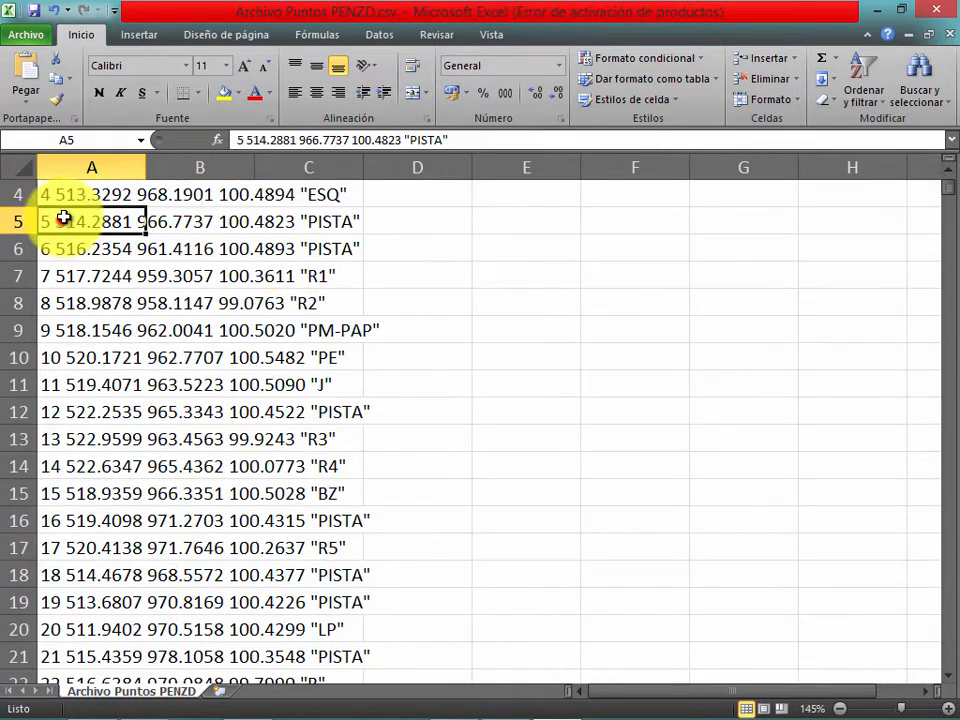
{"action": "left_click", "coordinate": [66, 192]}
{"action": "scroll", "coordinate": [79, 240], "scroll_direction": "up", "scroll_amount": 1}
{"action": "left_click", "coordinate": [75, 192]}
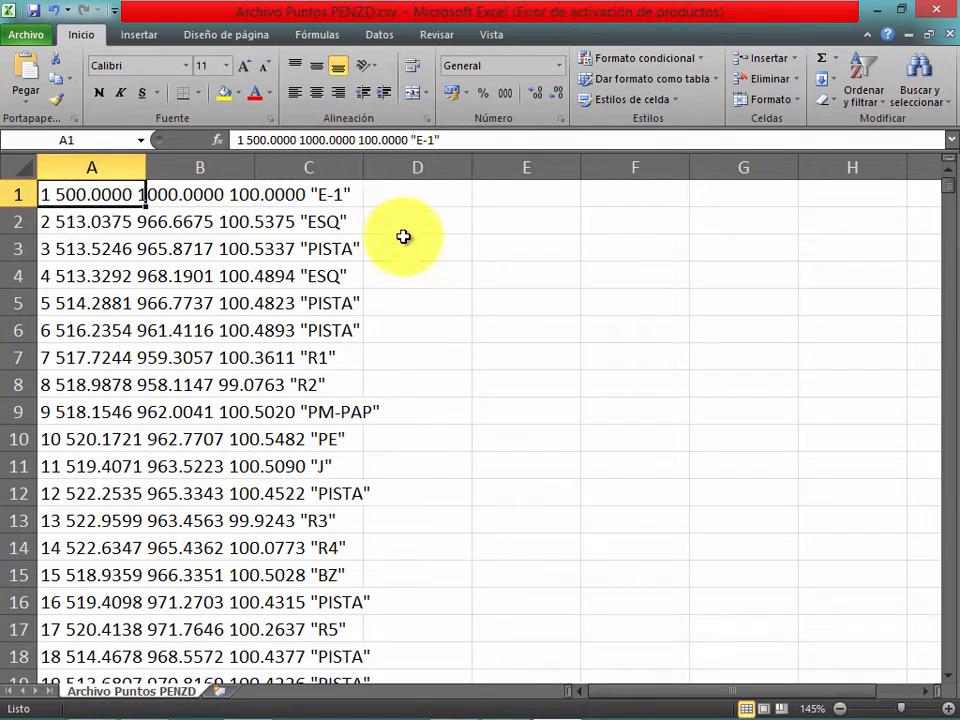
{"action": "left_click", "coordinate": [384, 255]}
{"action": "left_click", "coordinate": [64, 229]}
{"action": "left_click", "coordinate": [80, 192]}
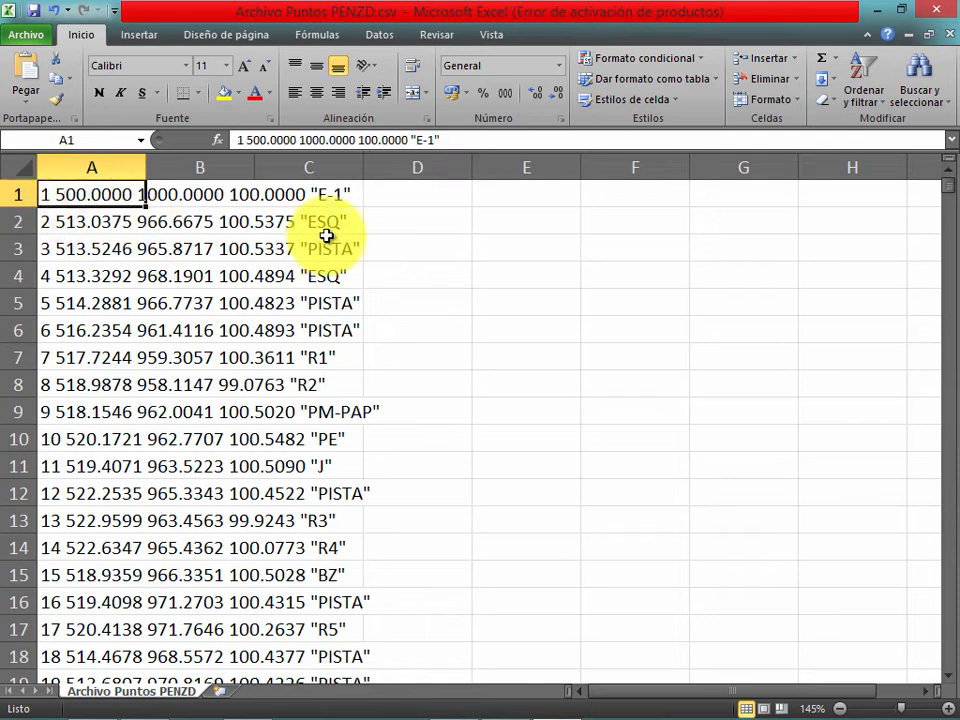
Step: Examine the point number at the start of the record in cell A1 and how column A holds the records
{"action": "left_click", "coordinate": [244, 140]}
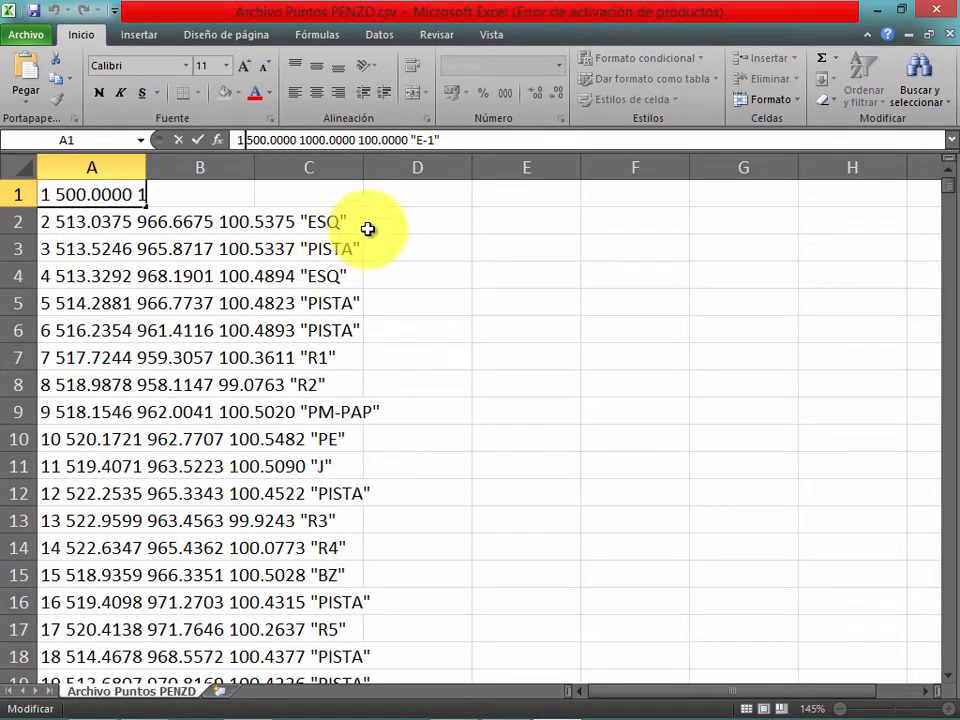
{"action": "double_click", "coordinate": [246, 140]}
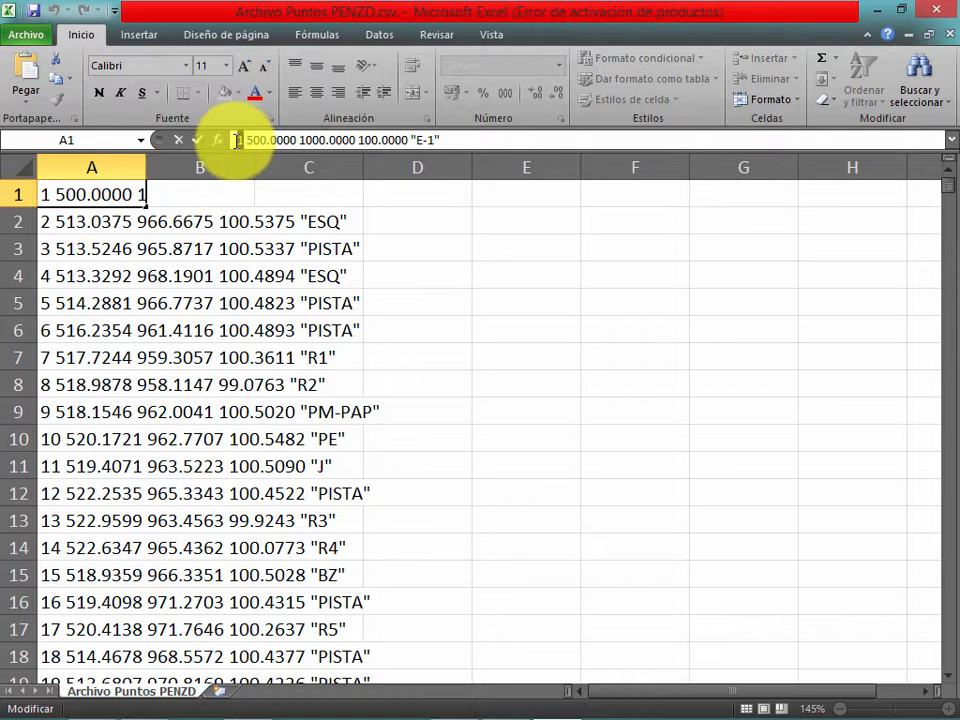
{"action": "left_click", "coordinate": [108, 168]}
{"action": "left_click", "coordinate": [221, 223]}
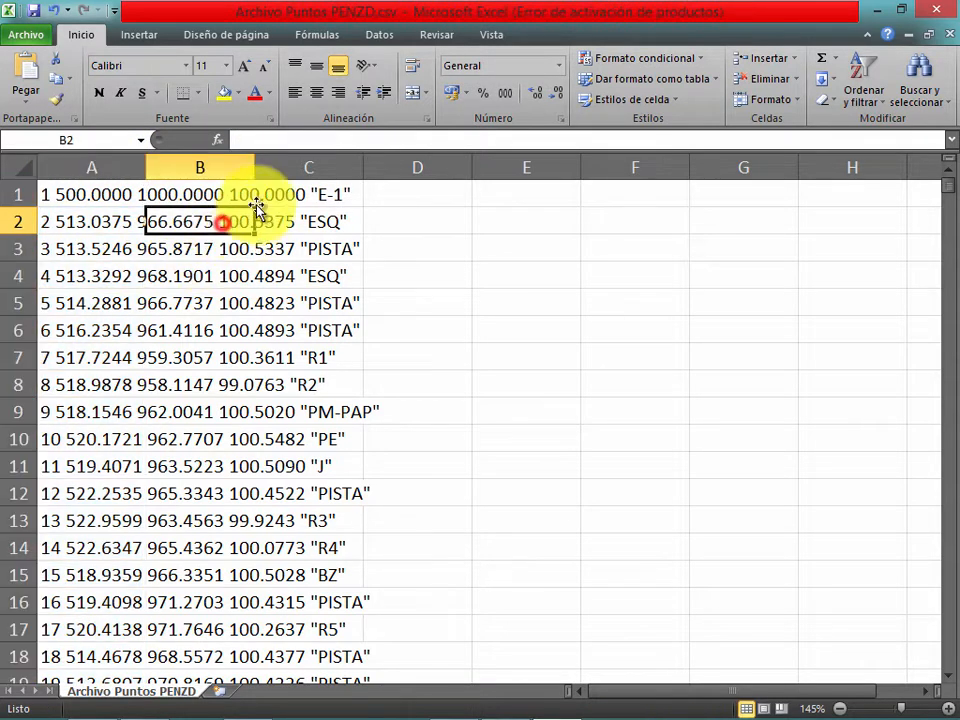
{"action": "left_click_drag", "start_coordinate": [257, 199], "coordinate": [244, 204]}
{"action": "left_click", "coordinate": [200, 194]}
{"action": "left_click", "coordinate": [86, 194]}
{"action": "left_click", "coordinate": [91, 168]}
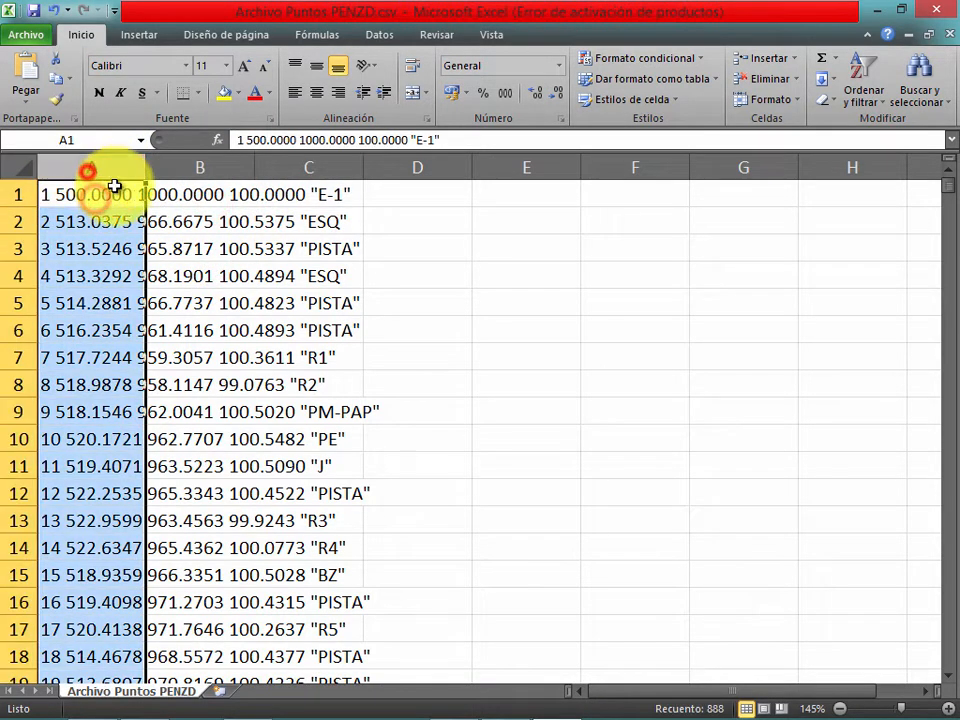
{"action": "left_click", "coordinate": [213, 272]}
{"action": "left_click", "coordinate": [251, 219]}
{"action": "left_click", "coordinate": [70, 196]}
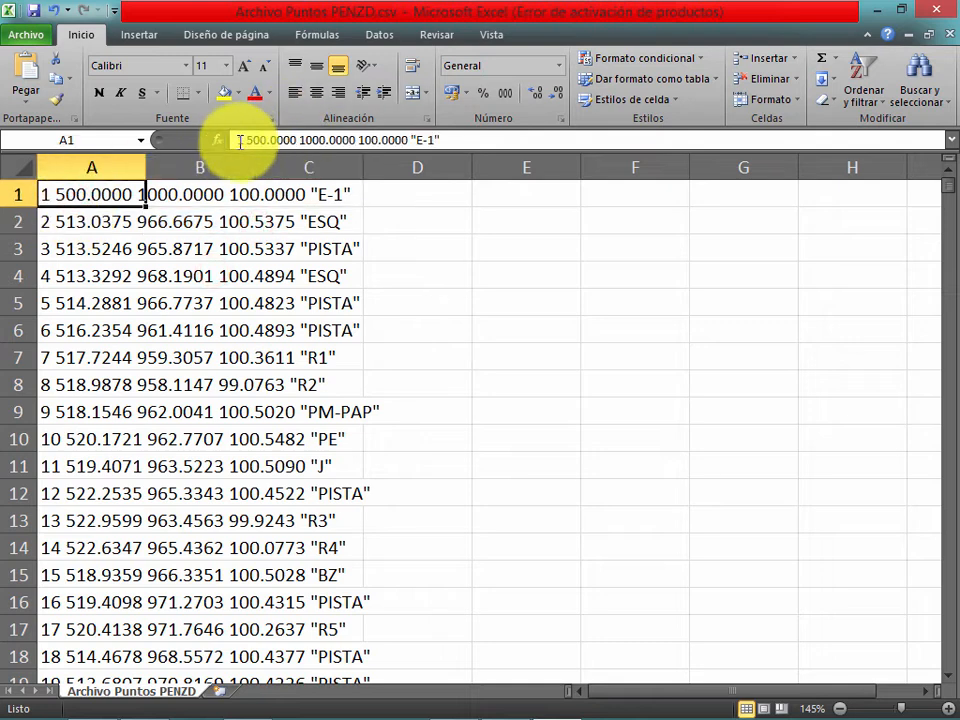
{"action": "left_click", "coordinate": [242, 140]}
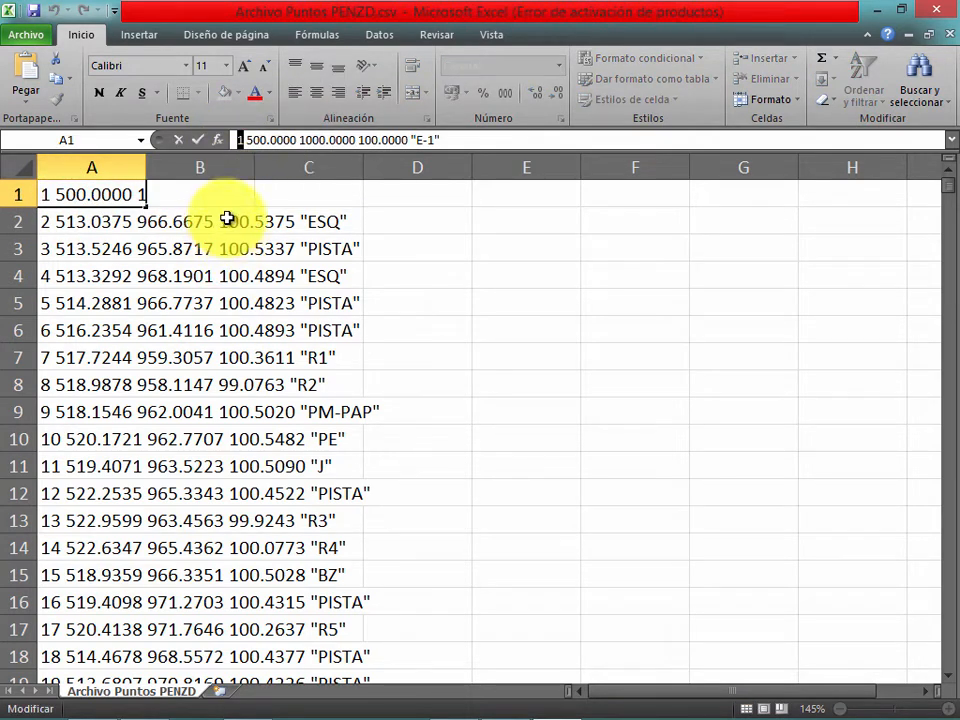
{"action": "left_click", "coordinate": [259, 229]}
Step: Check the point numbers that begin each of the first six records in column A
{"action": "left_click", "coordinate": [64, 193]}
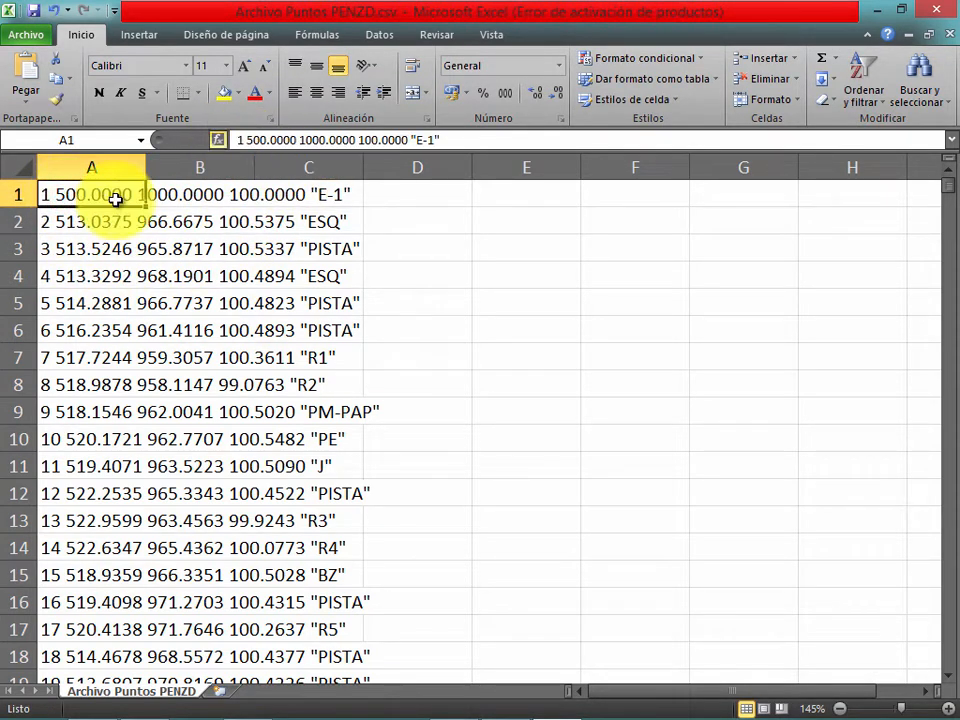
{"action": "left_click", "coordinate": [56, 224]}
{"action": "left_click", "coordinate": [50, 255]}
{"action": "left_click", "coordinate": [57, 280]}
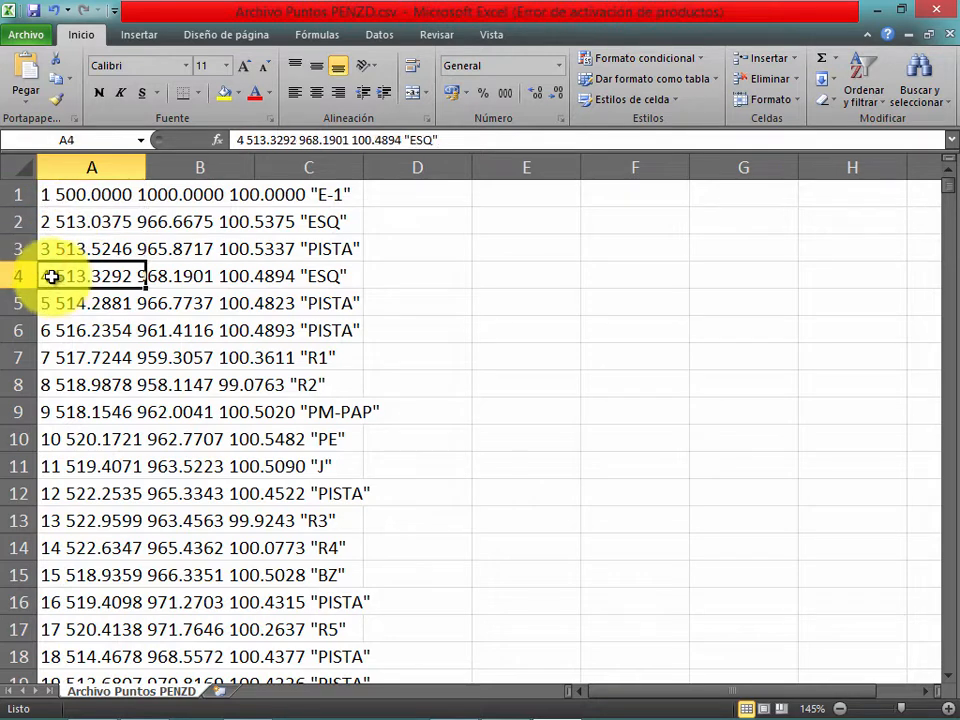
{"action": "left_click", "coordinate": [61, 307]}
{"action": "left_click", "coordinate": [47, 245]}
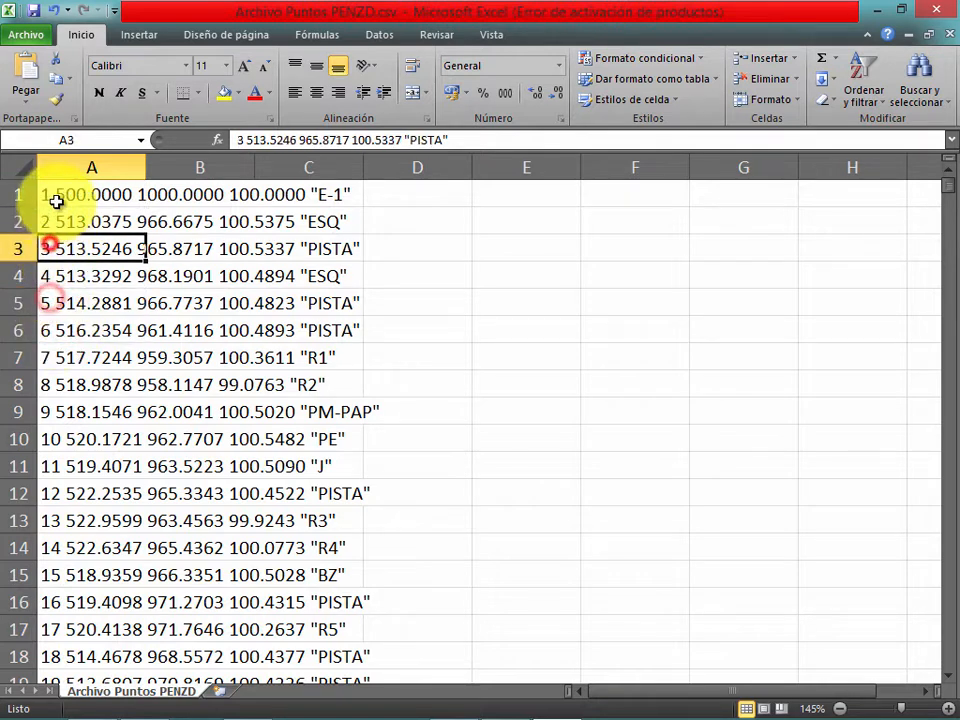
{"action": "left_click", "coordinate": [66, 330]}
{"action": "left_click", "coordinate": [65, 193]}
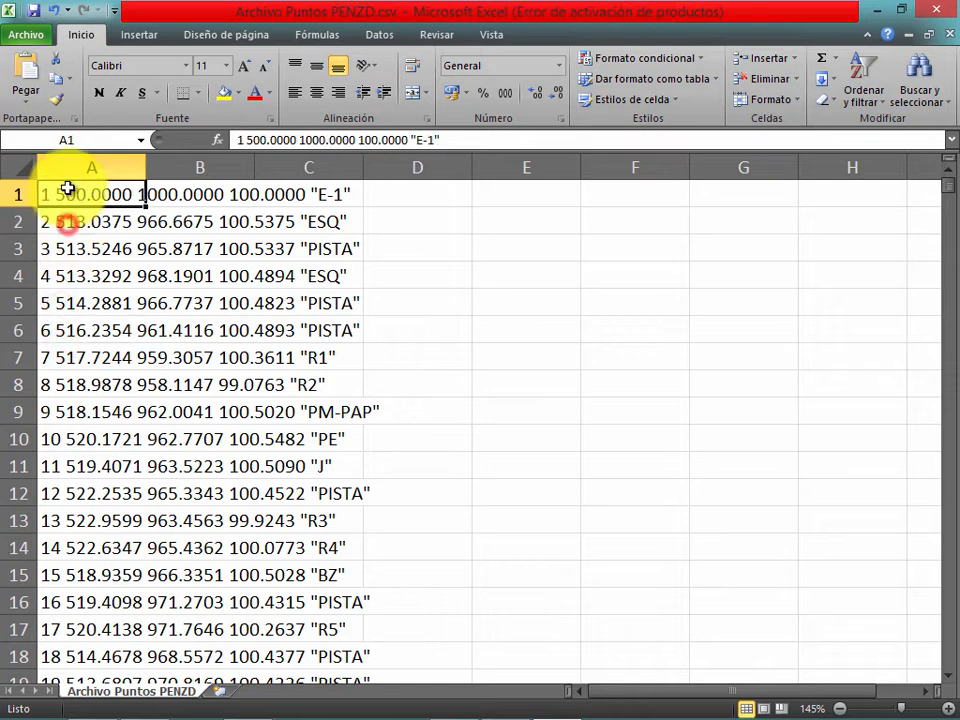
Step: Inspect the easting, northing, elevation and description fields of the record in cell A1 one after another
{"action": "left_click_drag", "start_coordinate": [246, 140], "coordinate": [297, 140]}
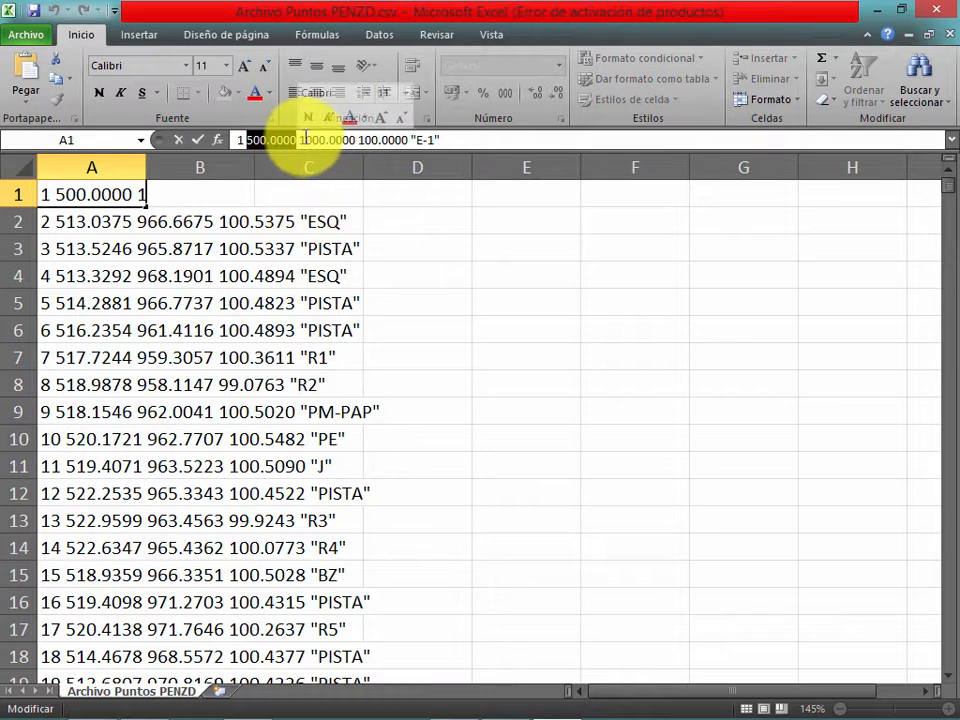
{"action": "left_click_drag", "start_coordinate": [299, 140], "coordinate": [354, 140]}
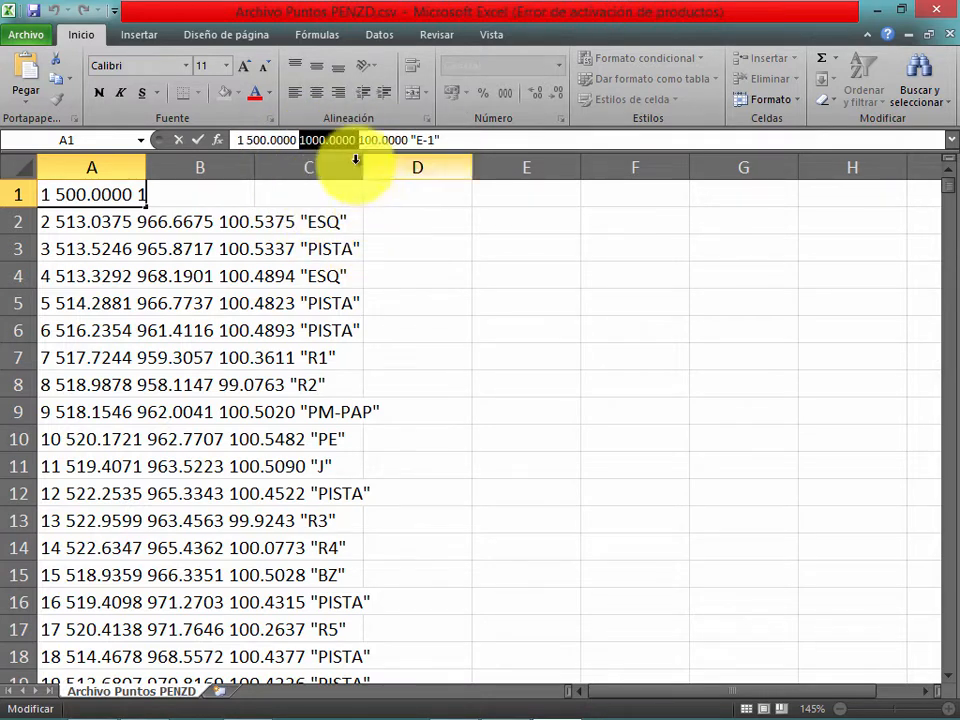
{"action": "left_click", "coordinate": [322, 147]}
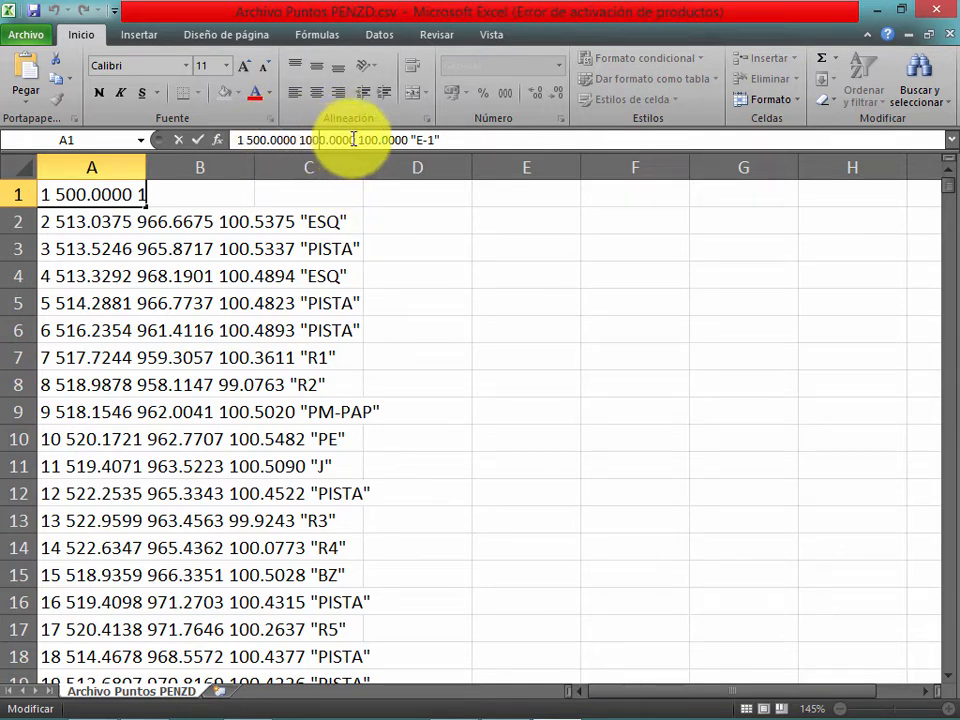
{"action": "left_click_drag", "start_coordinate": [364, 139], "coordinate": [398, 140]}
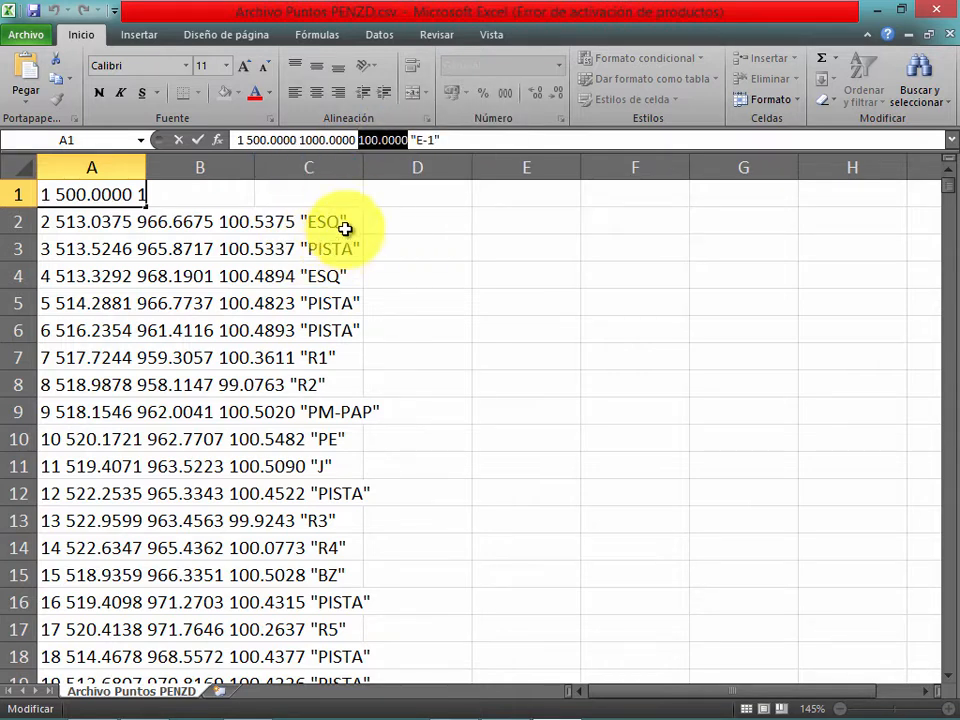
{"action": "double_click", "coordinate": [422, 140]}
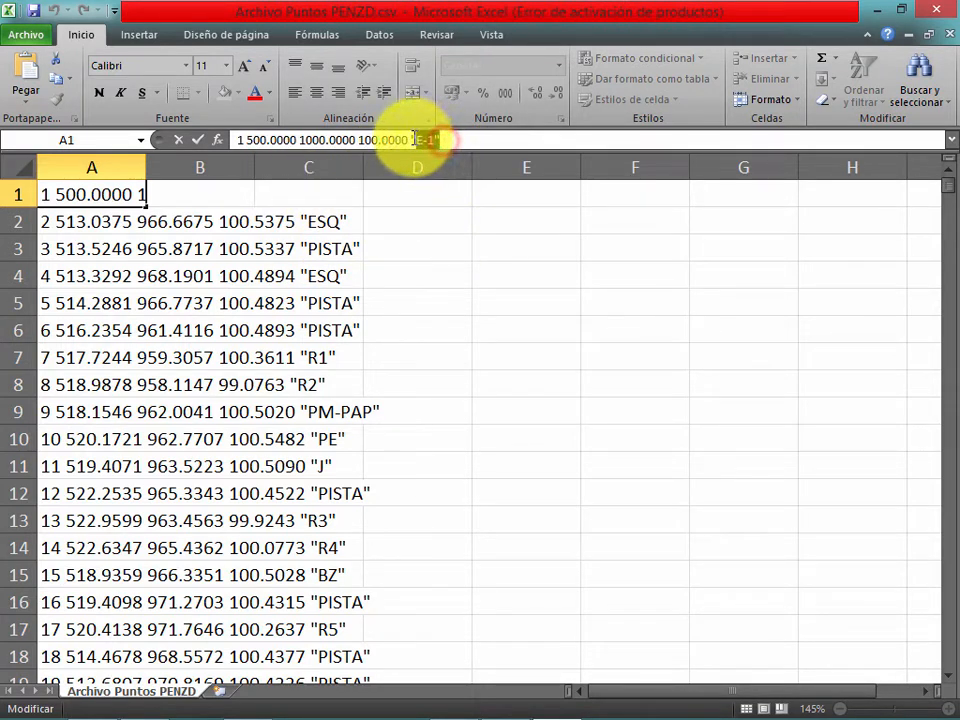
{"action": "left_click", "coordinate": [420, 298]}
{"action": "left_click", "coordinate": [318, 362]}
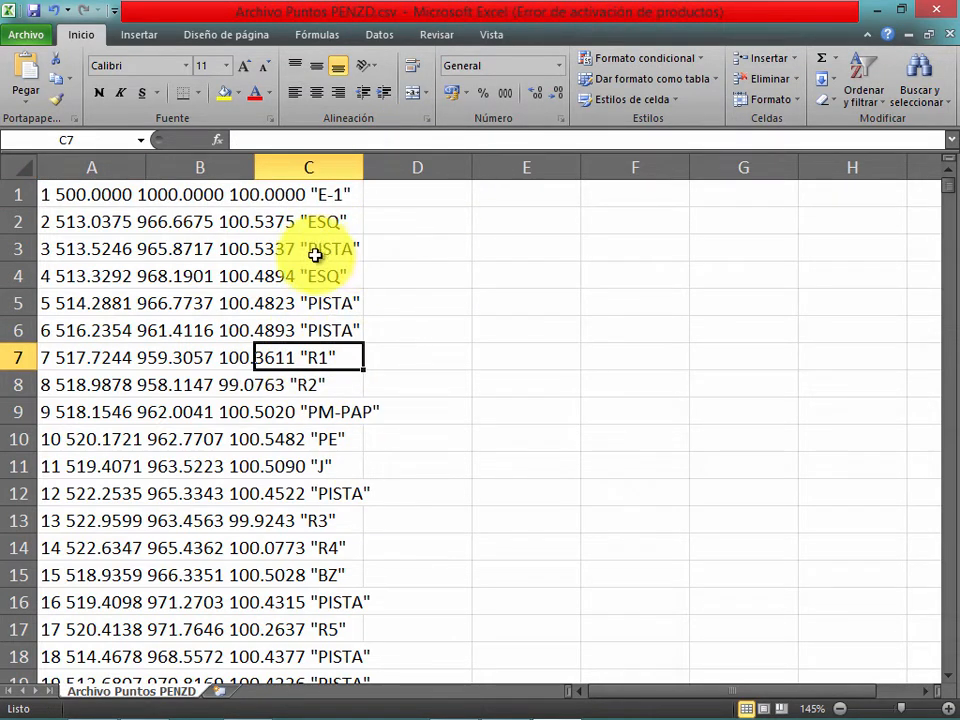
{"action": "left_click", "coordinate": [399, 291]}
Step: Close the points file without saving changes and return to the source file selection in Civil 3D
{"action": "left_click", "coordinate": [935, 9]}
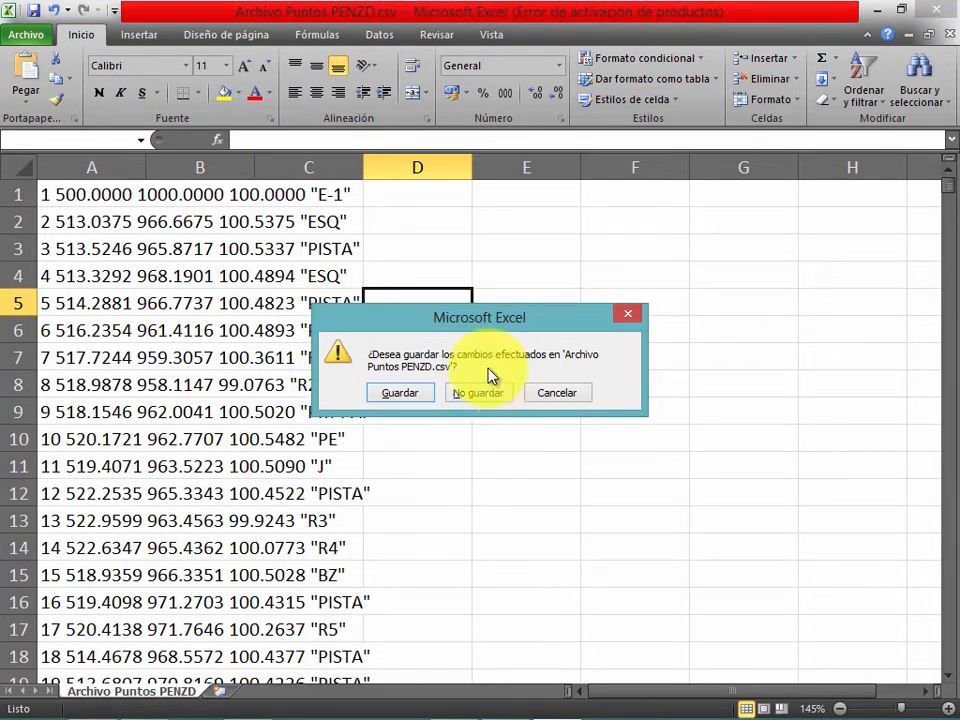
{"action": "left_click", "coordinate": [480, 395]}
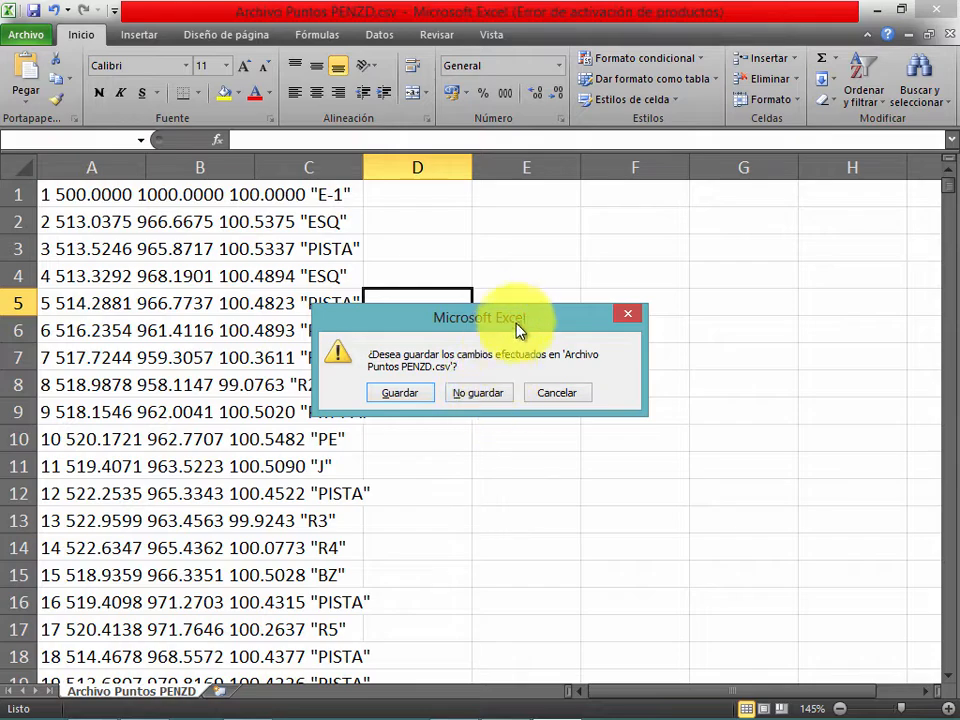
{"action": "left_click_drag", "start_coordinate": [514, 318], "coordinate": [510, 340]}
{"action": "left_click", "coordinate": [460, 410]}
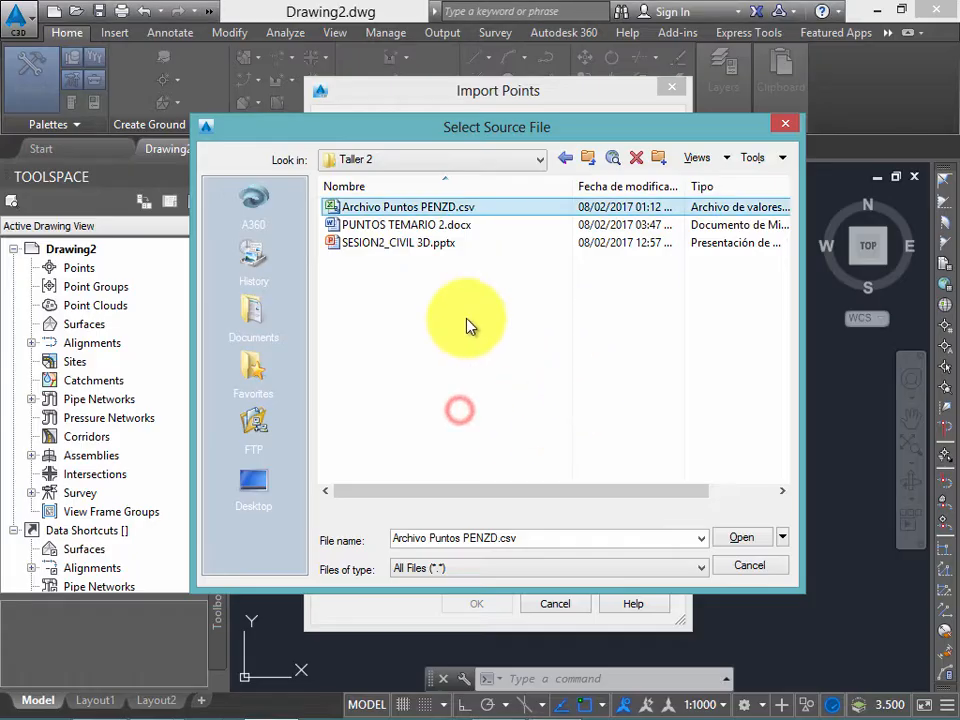
Step: Load Archivo Puntos PENZD.csv into the point import, selecting it again from the Taller 2 folder
{"action": "left_click", "coordinate": [748, 539]}
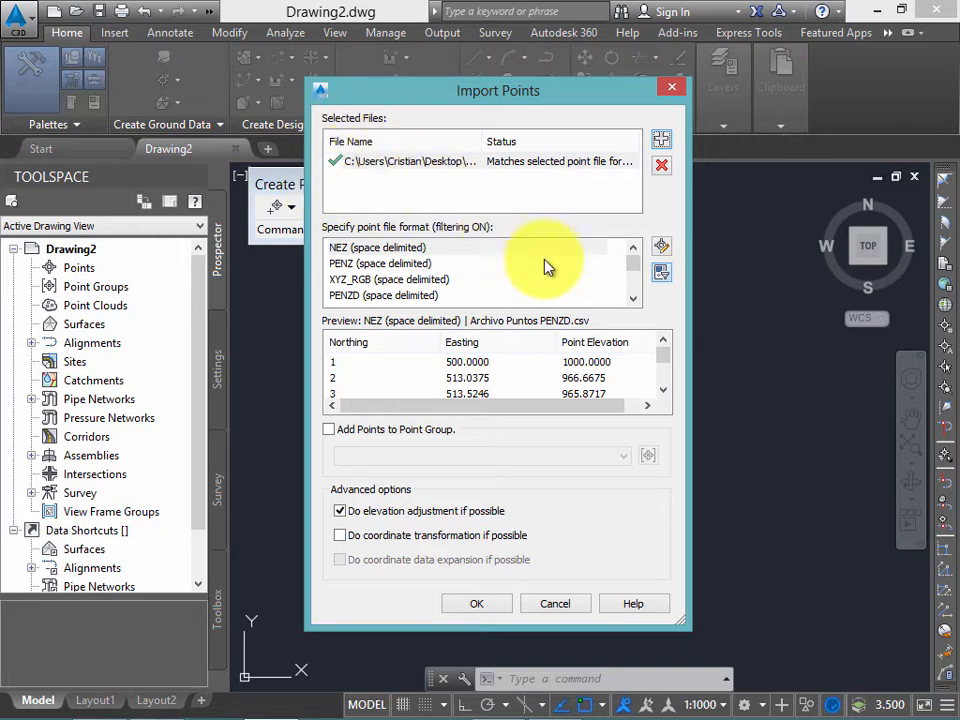
{"action": "left_click_drag", "start_coordinate": [631, 267], "coordinate": [630, 260]}
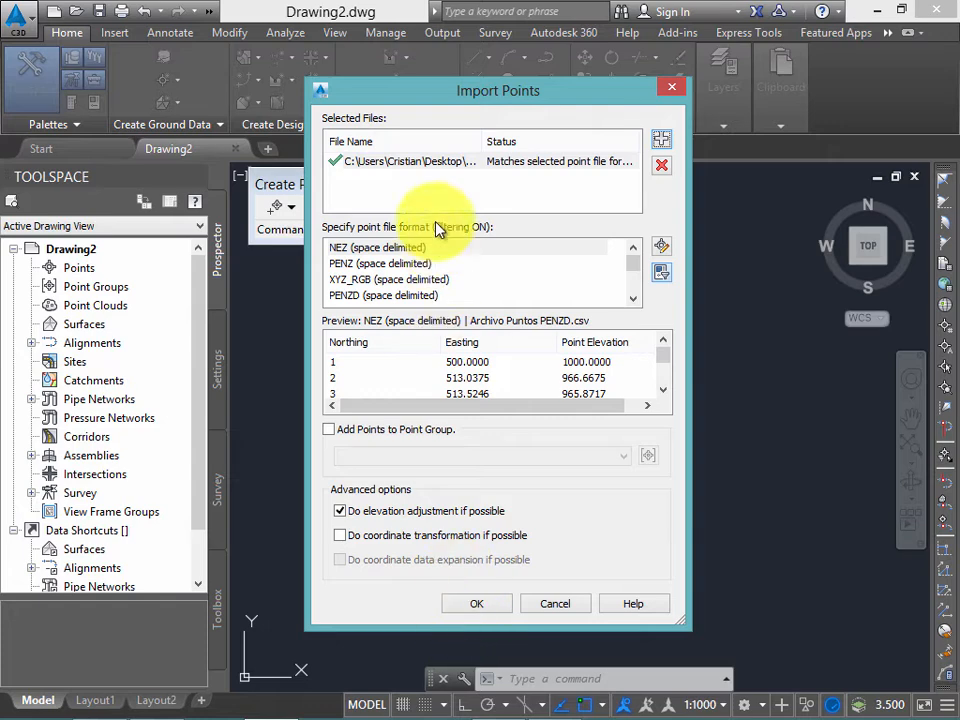
{"action": "left_click", "coordinate": [437, 163]}
{"action": "left_click", "coordinate": [660, 140]}
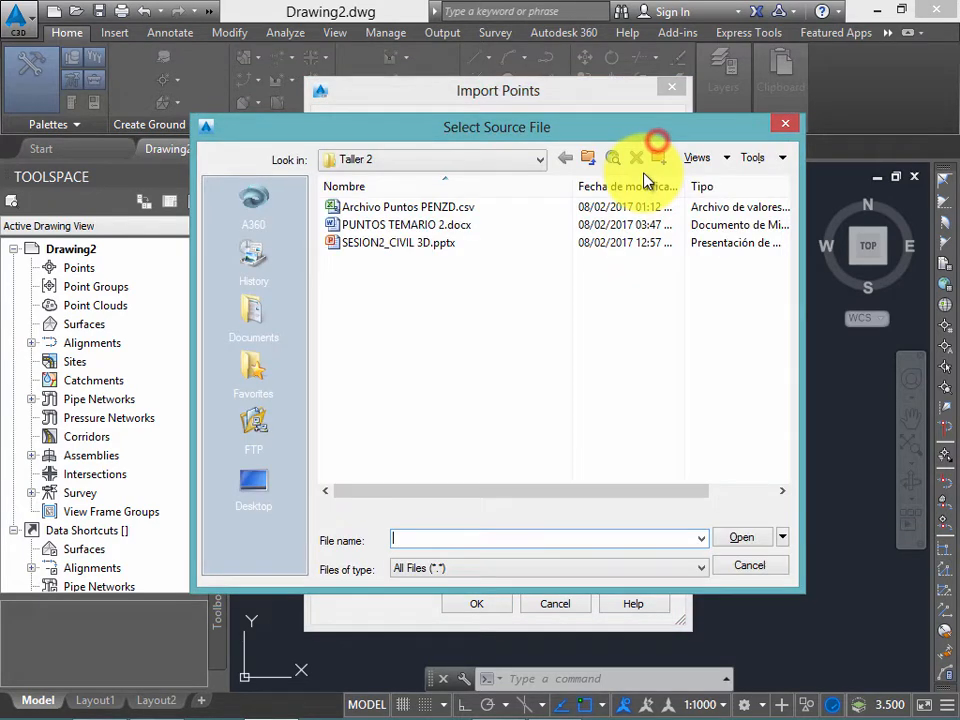
{"action": "left_click", "coordinate": [432, 224]}
{"action": "left_click", "coordinate": [435, 206]}
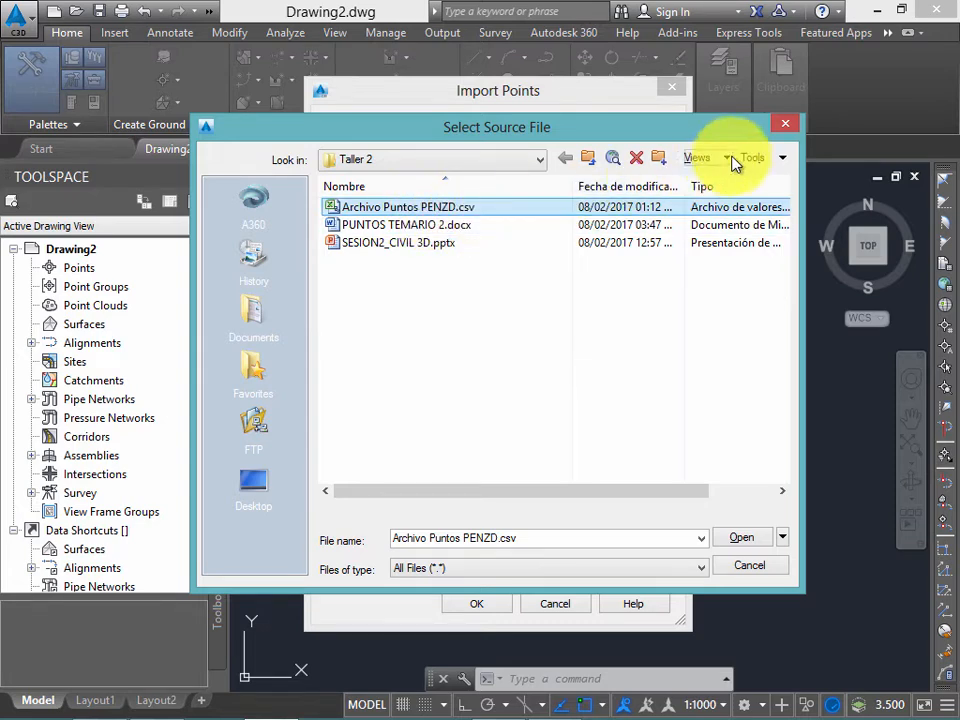
{"action": "key", "text": "Return"}
Step: Choose the PENZD (space delimited) point file format and resize the preview columns to fit all five fields
{"action": "left_click", "coordinate": [637, 270]}
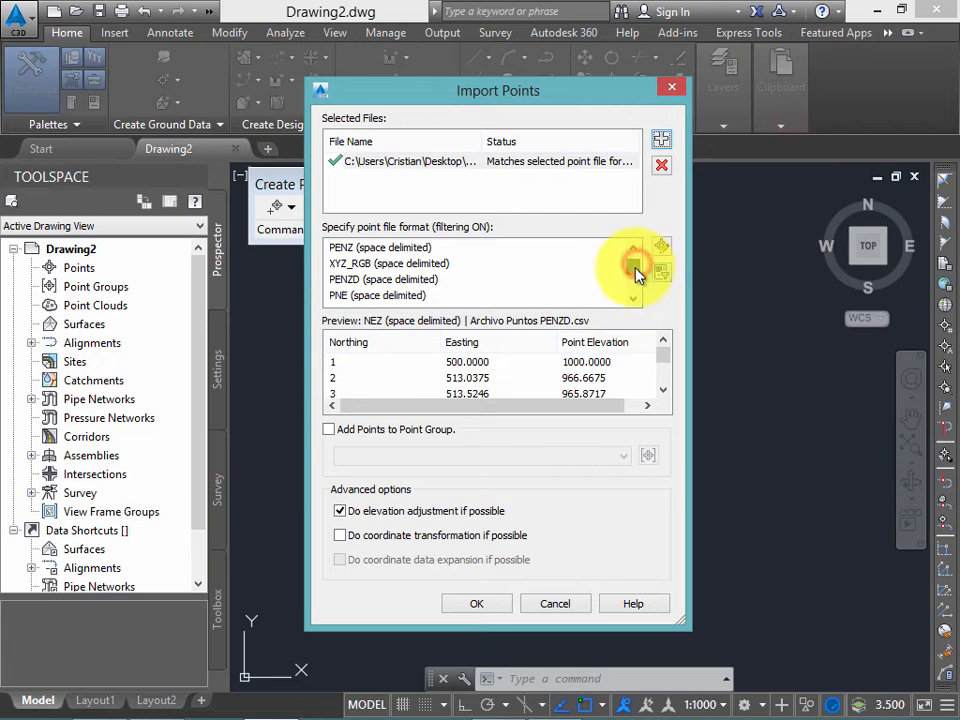
{"action": "left_click", "coordinate": [375, 280]}
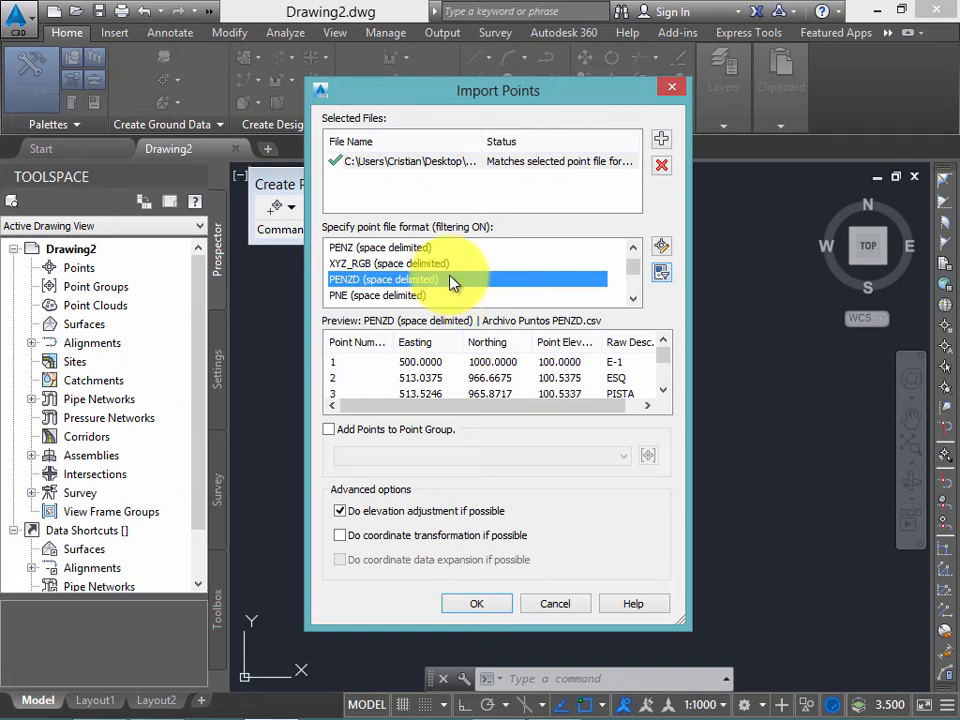
{"action": "left_click_drag", "start_coordinate": [397, 339], "coordinate": [384, 341]}
{"action": "left_click_drag", "start_coordinate": [447, 339], "coordinate": [439, 340]}
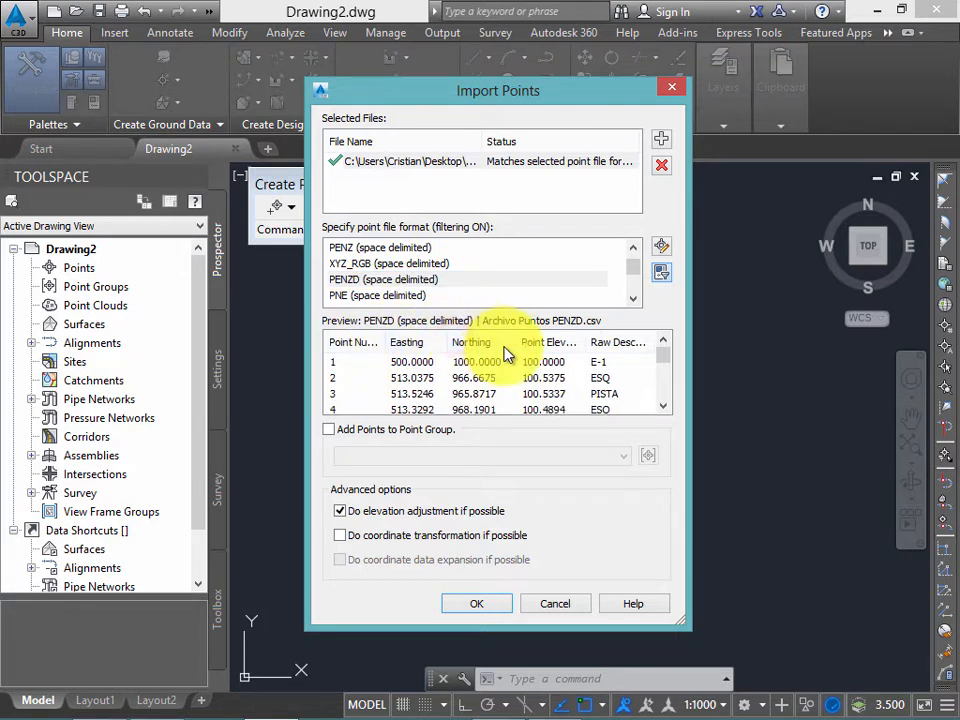
{"action": "left_click_drag", "start_coordinate": [510, 341], "coordinate": [510, 342]}
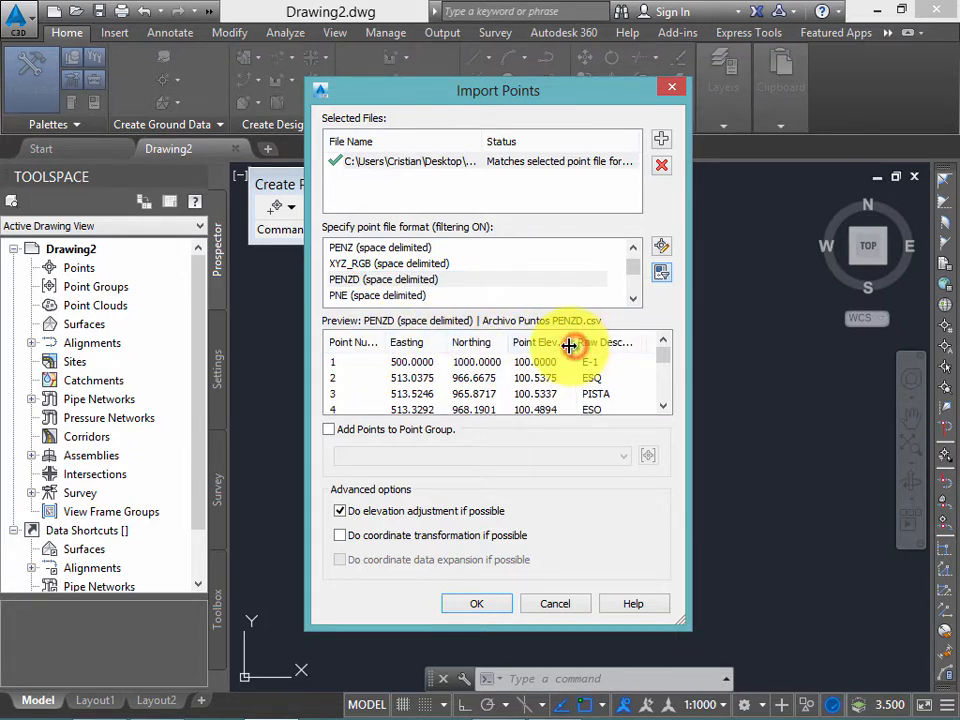
{"action": "left_click_drag", "start_coordinate": [569, 345], "coordinate": [565, 345]}
{"action": "left_click_drag", "start_coordinate": [636, 342], "coordinate": [666, 353]}
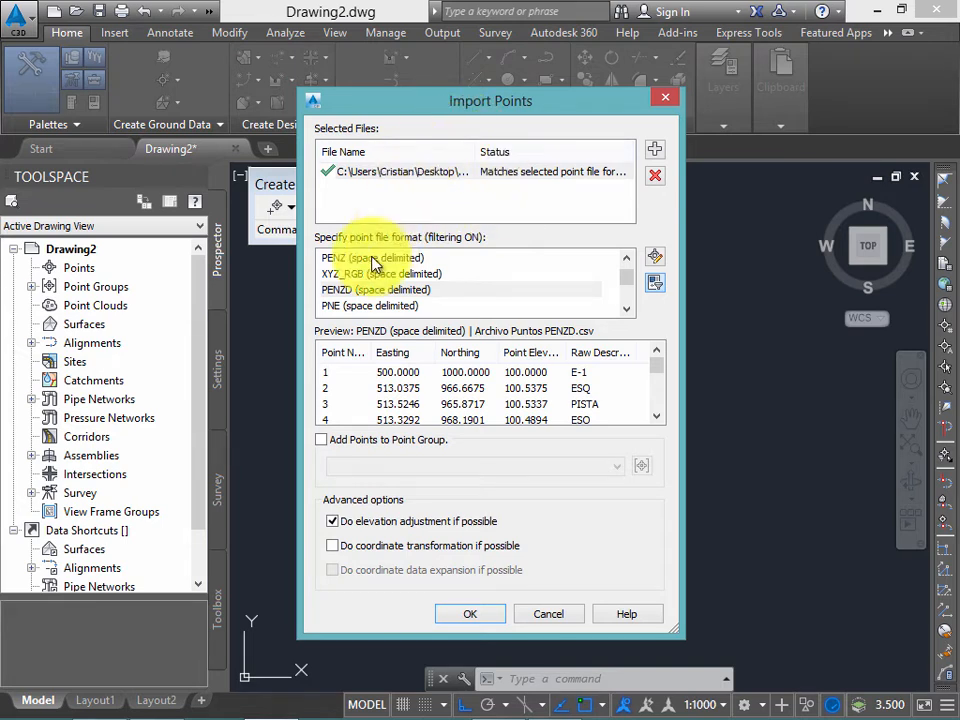
Step: Close the Import Points dialog without importing and expand Point Groups to view the _All Points group
{"action": "left_click", "coordinate": [662, 95]}
{"action": "left_click", "coordinate": [31, 287]}
{"action": "left_click", "coordinate": [120, 306]}
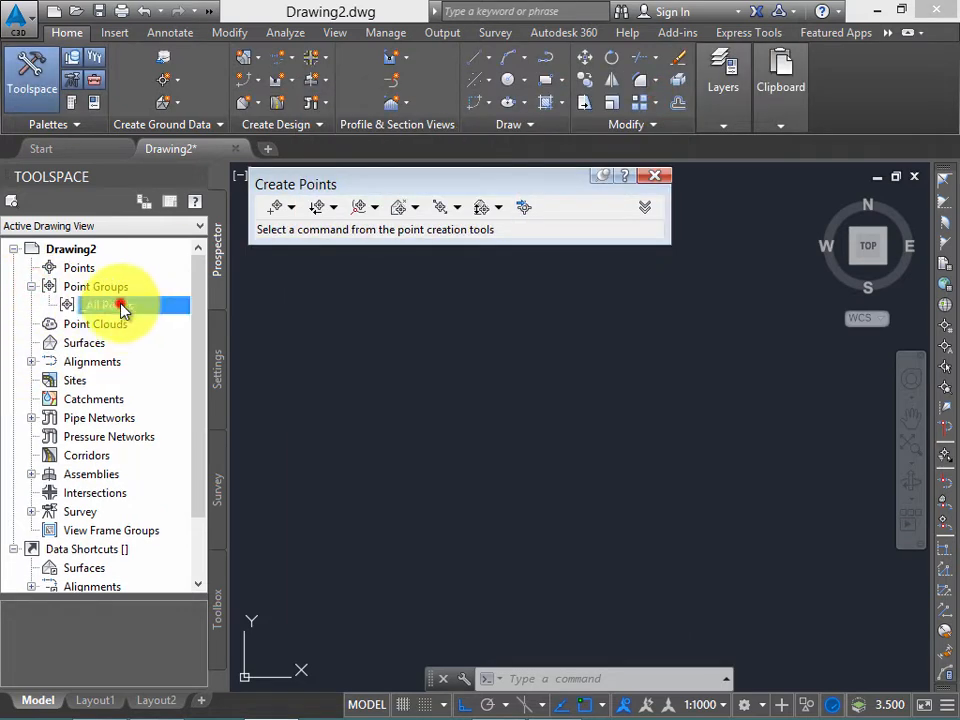
Step: Start a new point import with Archivo Puntos PENZD.csv and the PENZD (space delimited) format
{"action": "left_click", "coordinate": [525, 207]}
{"action": "left_click", "coordinate": [646, 153]}
{"action": "left_click", "coordinate": [432, 203]}
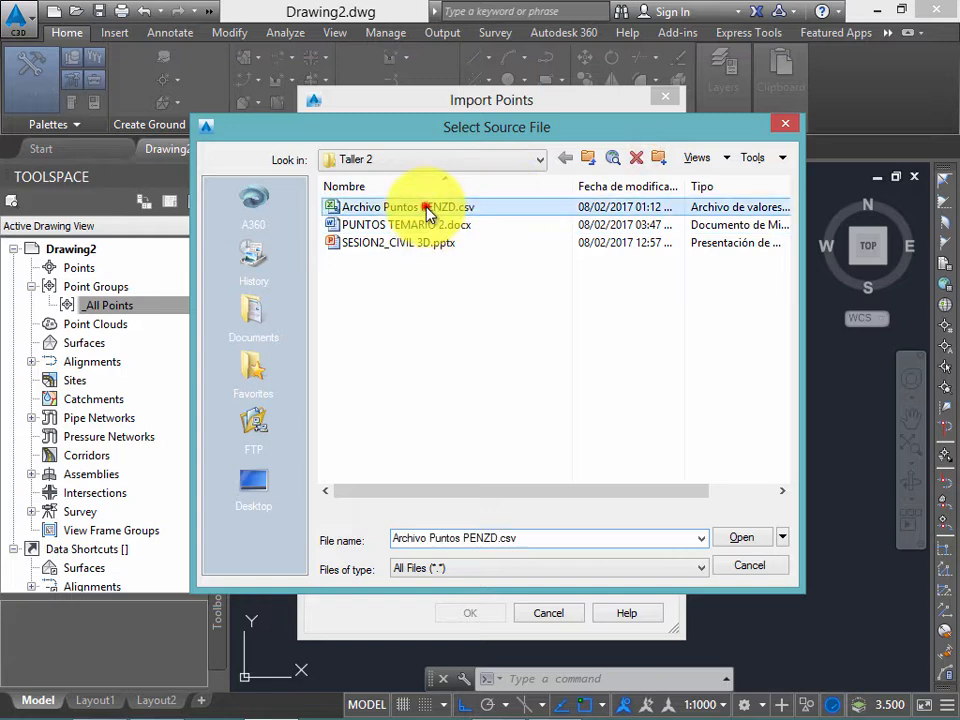
{"action": "left_click", "coordinate": [770, 536]}
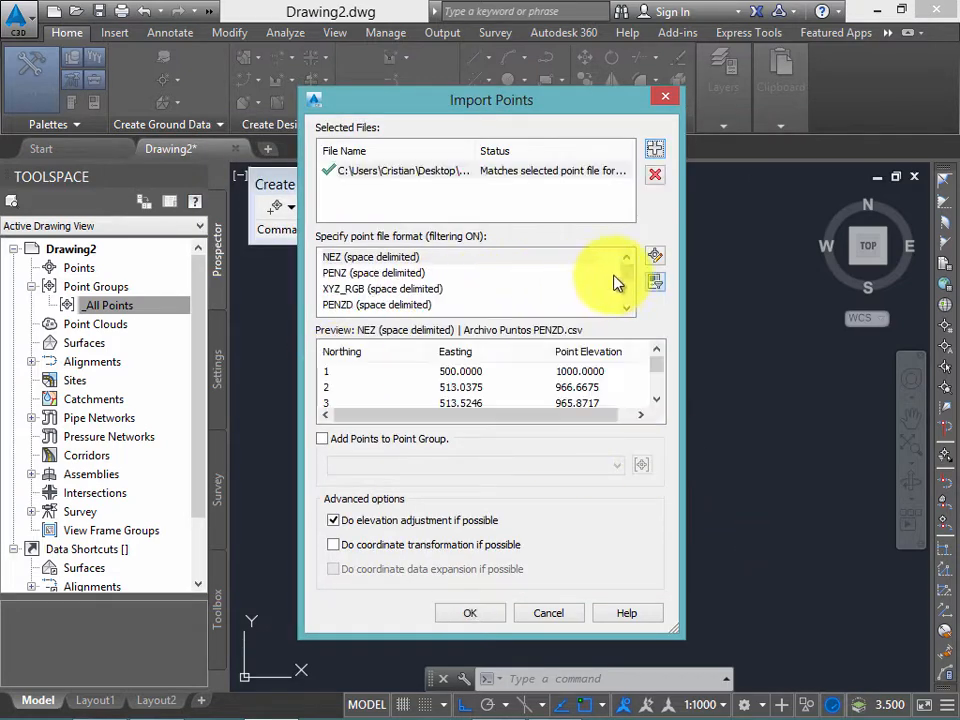
{"action": "left_click", "coordinate": [405, 304]}
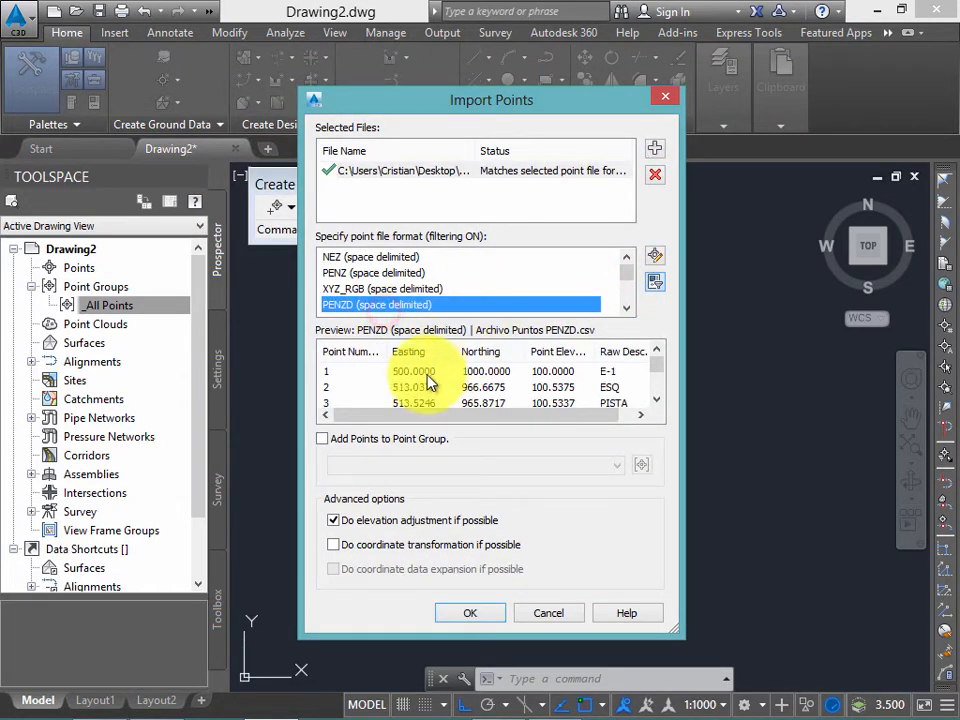
Step: Add the points to a new point group named Grupo de Puntos and run the import
{"action": "left_click", "coordinate": [368, 439]}
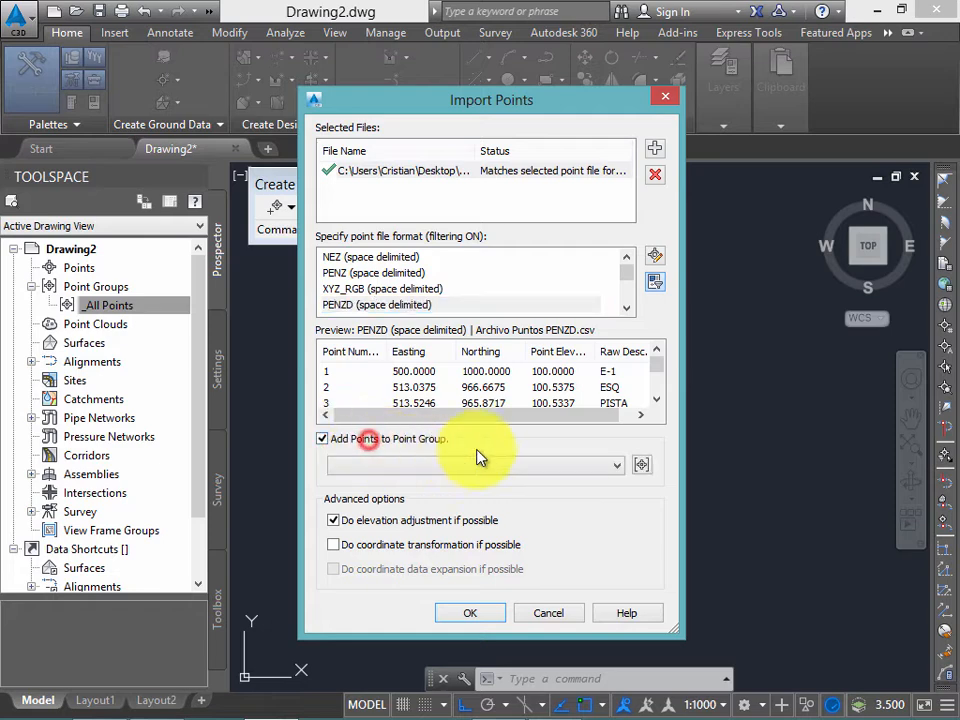
{"action": "left_click", "coordinate": [640, 464]}
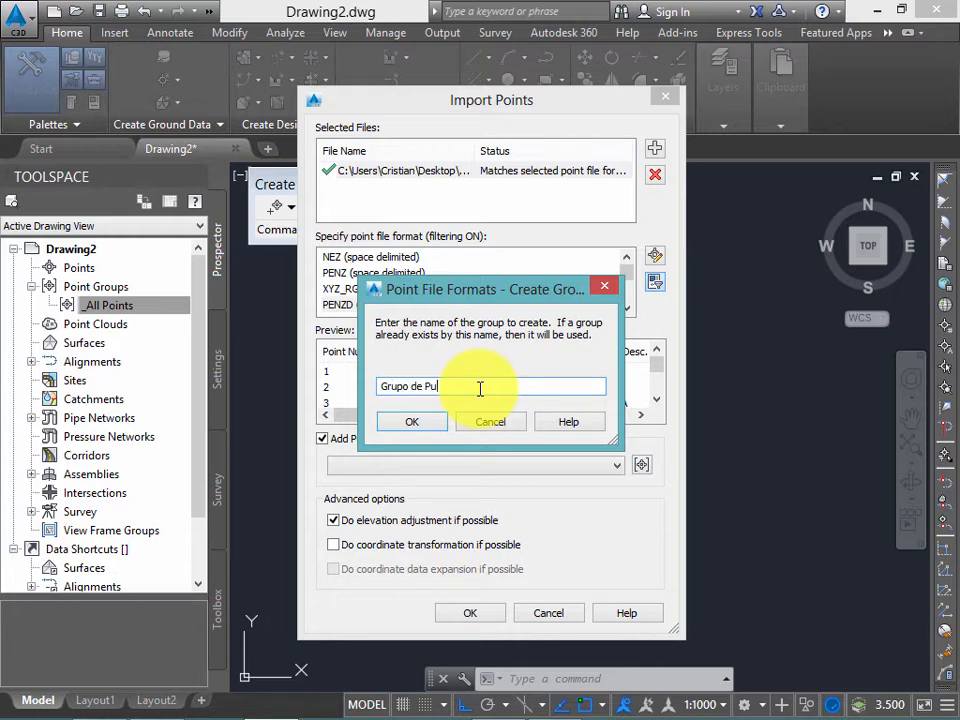
{"action": "type", "text": "Grupo de Puntos"}
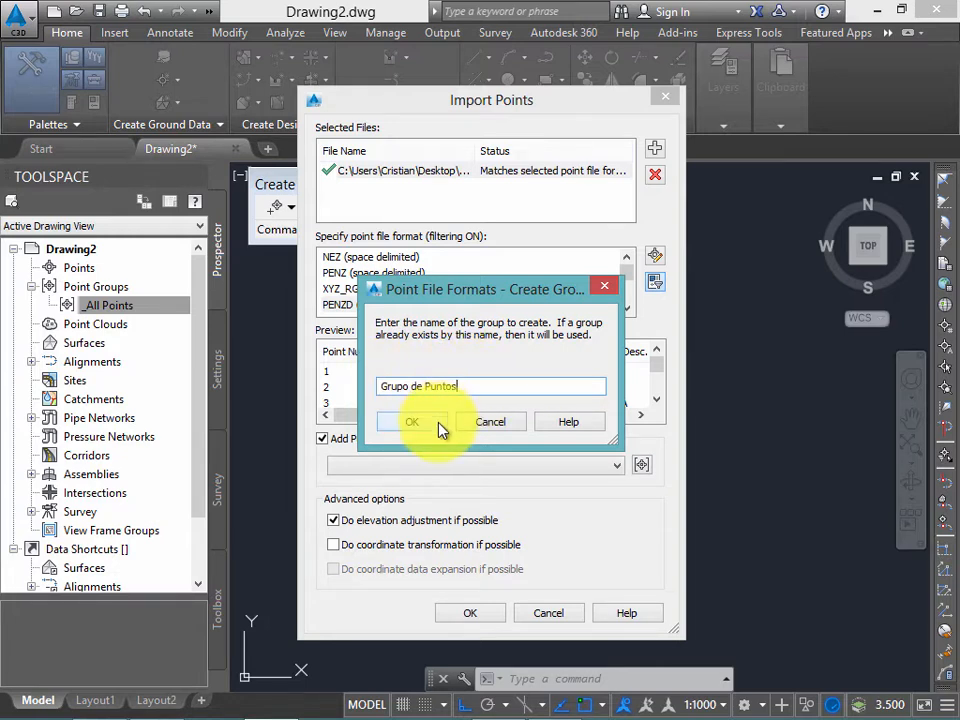
{"action": "left_click", "coordinate": [436, 424]}
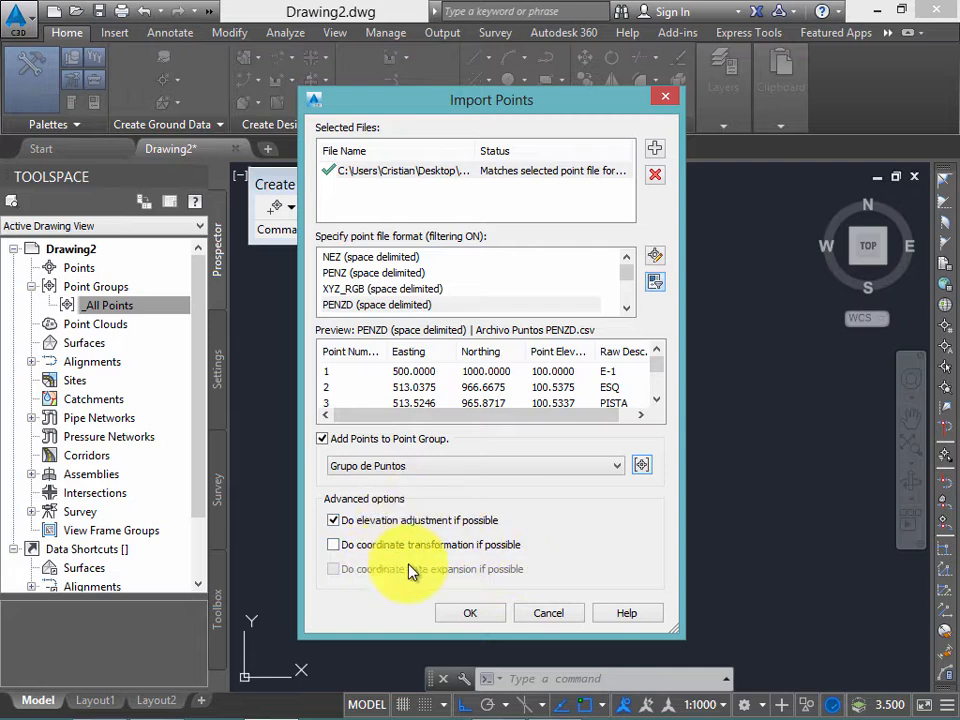
{"action": "left_click", "coordinate": [489, 615]}
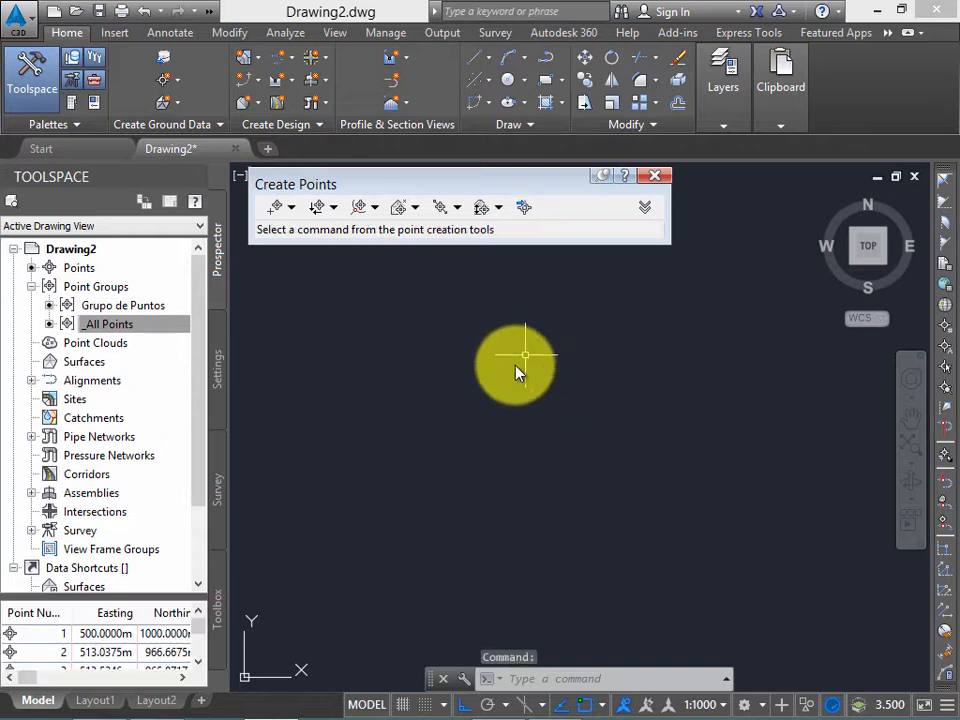
Step: Zoom to the drawing extents to show all imported points and close the Create Points toolbar
{"action": "type", "text": "ZE"}
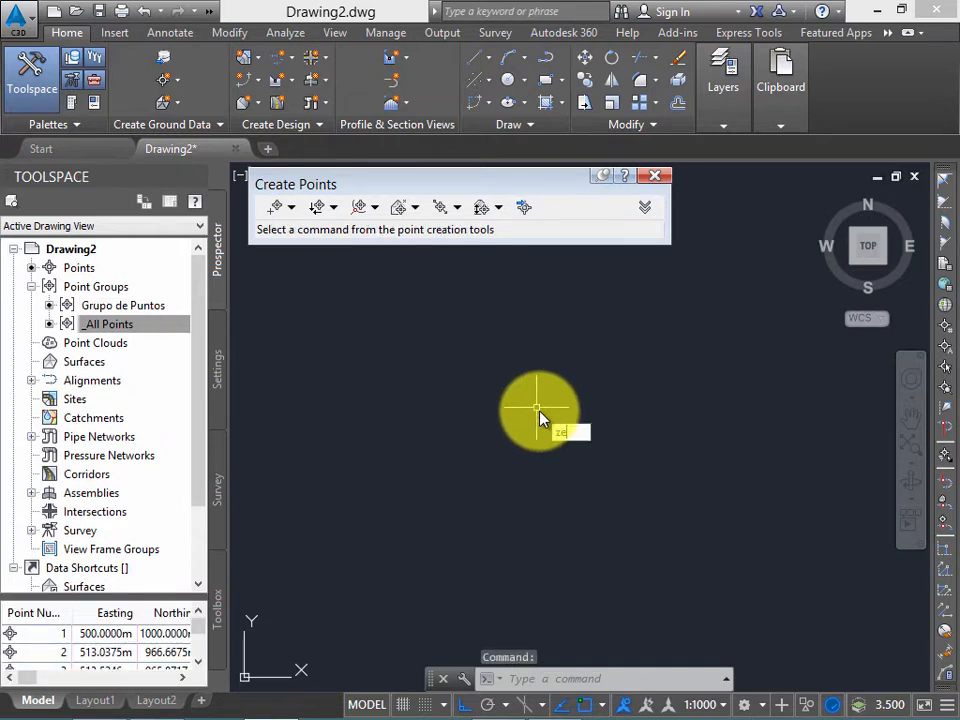
{"action": "key", "text": "Return"}
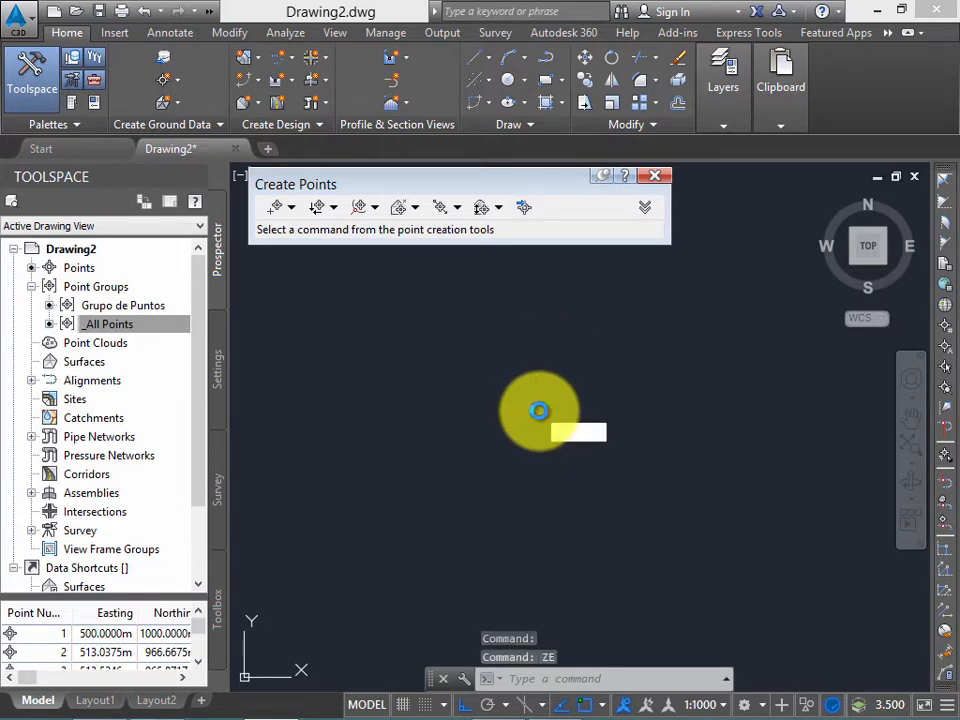
{"action": "scroll", "coordinate": [612, 342], "scroll_direction": "up", "scroll_amount": 2}
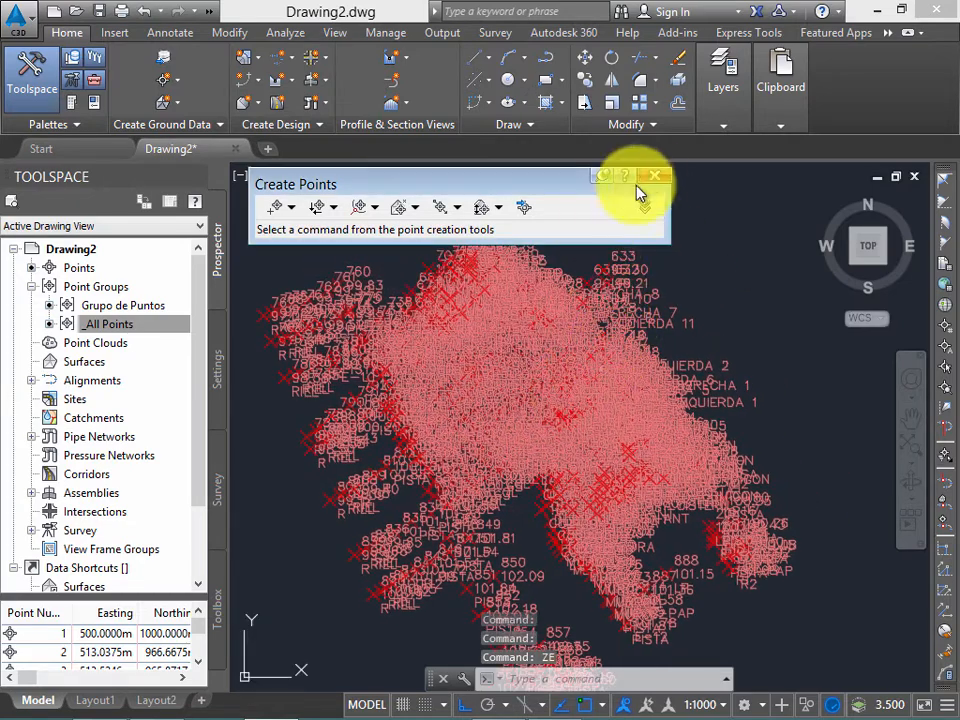
{"action": "left_click", "coordinate": [655, 175]}
Step: Examine how the labels of the imported points are spread and overlap across the survey area
{"action": "scroll", "coordinate": [530, 276], "scroll_direction": "up", "scroll_amount": 3}
{"action": "mouse_move", "coordinate": [540, 272]}
{"action": "middle_mouse_down"}
{"action": "mouse_move", "coordinate": [677, 285]}
{"action": "mouse_move", "coordinate": [561, 343]}
{"action": "mouse_move", "coordinate": [677, 272]}
{"action": "mouse_move", "coordinate": [575, 338]}
{"action": "middle_mouse_up"}
{"action": "scroll", "coordinate": [668, 335], "scroll_direction": "down", "scroll_amount": 2}
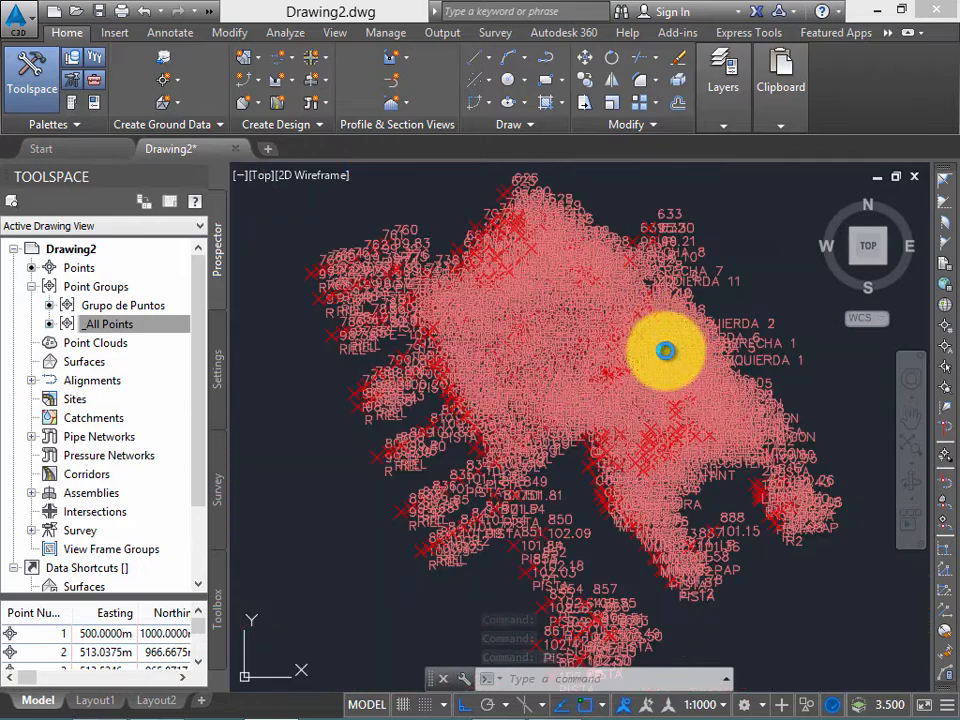
{"action": "scroll", "coordinate": [707, 568], "scroll_direction": "up", "scroll_amount": 2}
{"action": "scroll", "coordinate": [715, 577], "scroll_direction": "up", "scroll_amount": 2}
{"action": "middle_click_drag", "start_coordinate": [725, 536], "coordinate": [698, 511]}
{"action": "scroll", "coordinate": [737, 375], "scroll_direction": "down", "scroll_amount": 4}
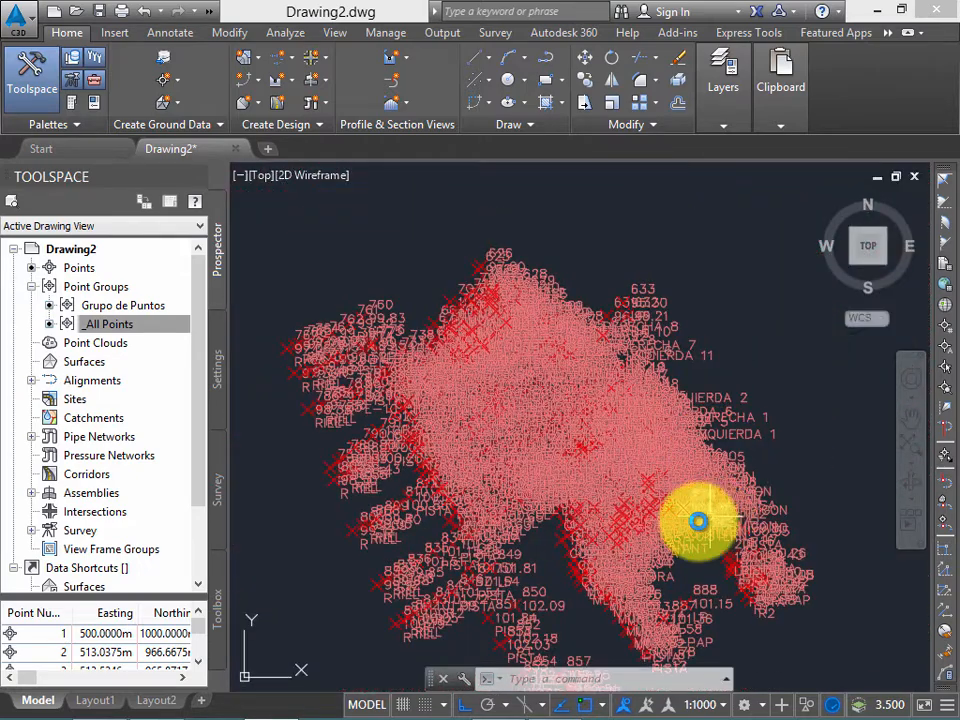
{"action": "middle_click_drag", "start_coordinate": [686, 568], "coordinate": [694, 417]}
{"action": "scroll", "coordinate": [691, 435], "scroll_direction": "up", "scroll_amount": 4}
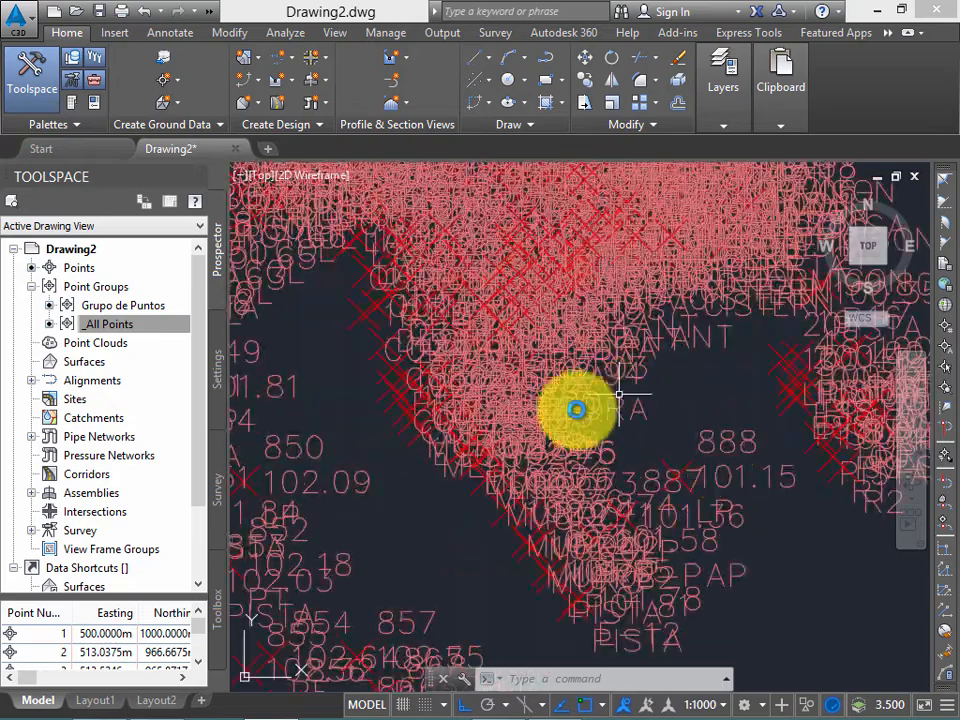
{"action": "scroll", "coordinate": [618, 402], "scroll_direction": "down", "scroll_amount": 2}
{"action": "middle_click_drag", "start_coordinate": [626, 400], "coordinate": [657, 504]}
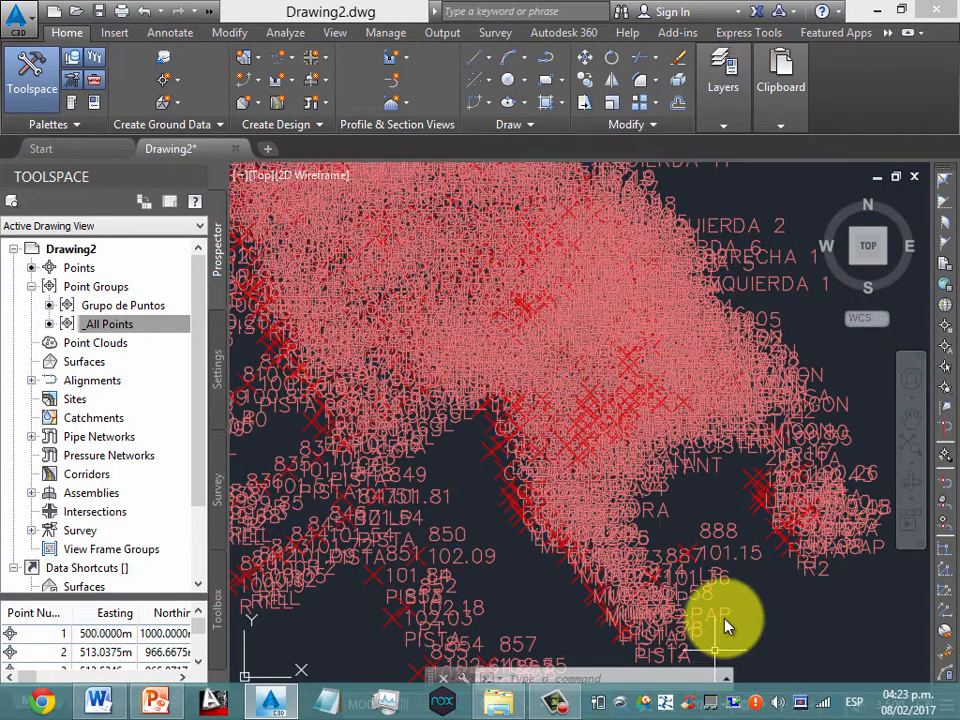
Step: Reduce the annotation scale through 1:250 and 1:150 to 1:100 so the point labels shrink
{"action": "left_click", "coordinate": [714, 704]}
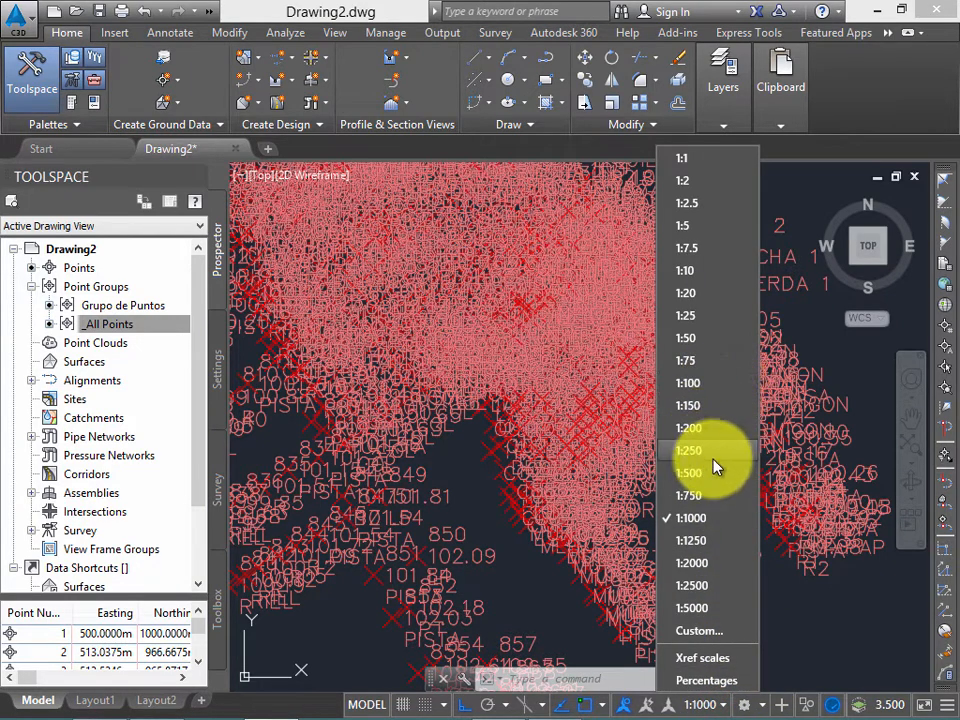
{"action": "left_click", "coordinate": [712, 517]}
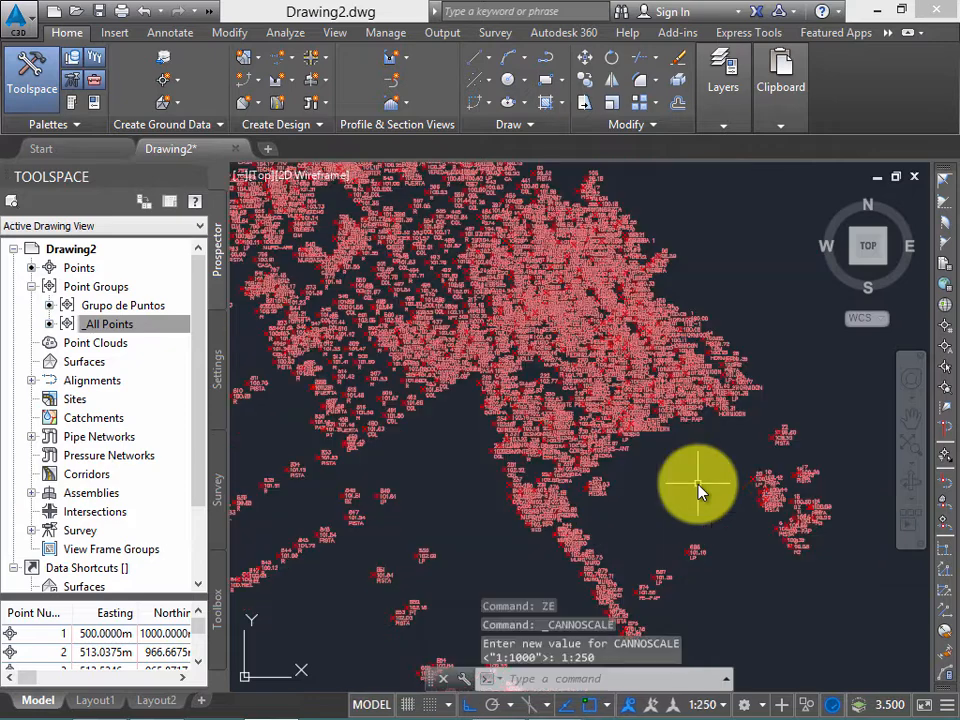
{"action": "left_click", "coordinate": [705, 704]}
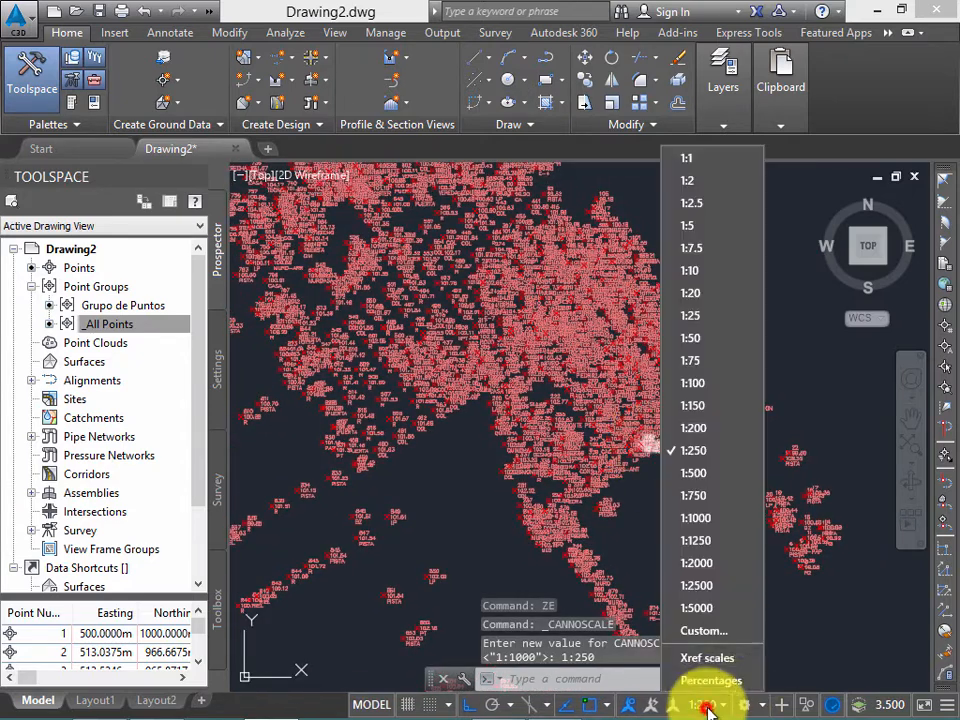
{"action": "left_click", "coordinate": [705, 405]}
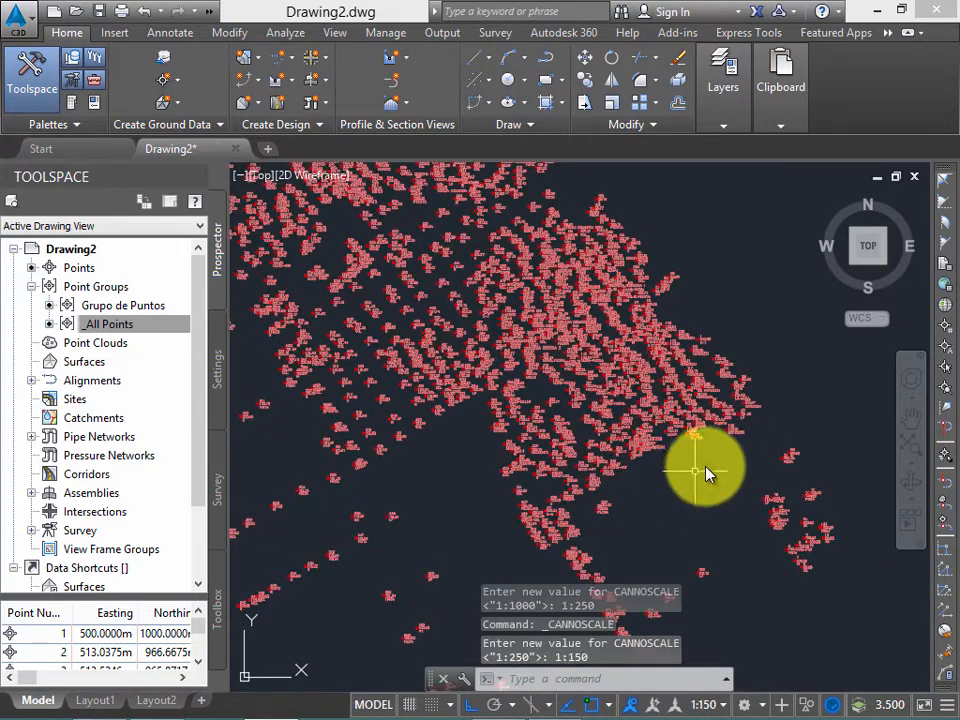
{"action": "left_click", "coordinate": [722, 703]}
{"action": "left_click", "coordinate": [718, 384]}
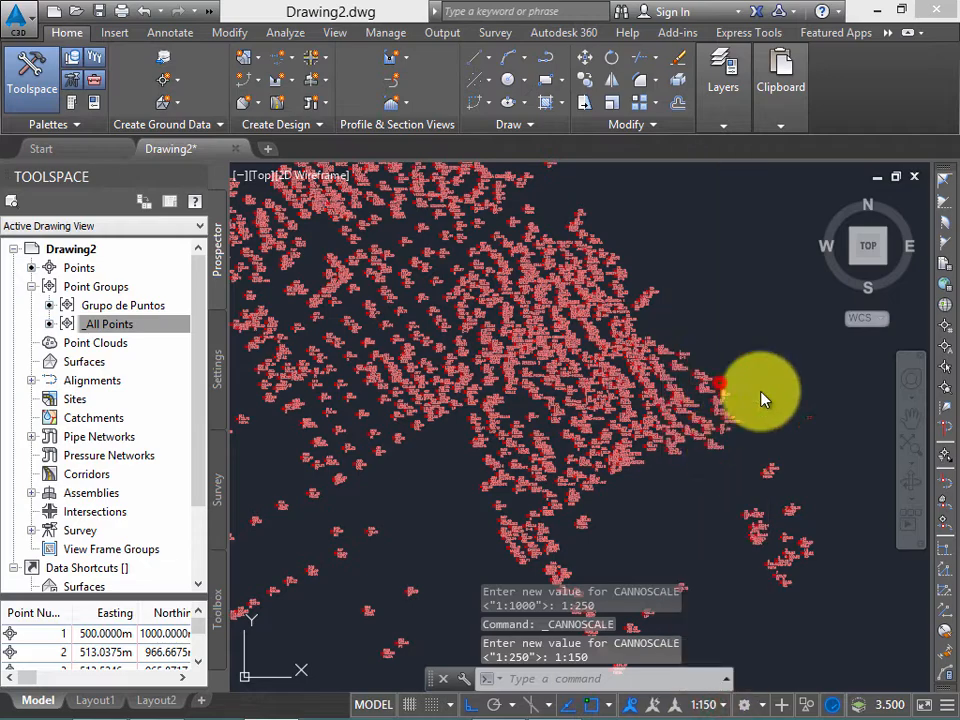
Step: Inspect the point numbers, elevations and descriptions in several areas of the survey
{"action": "scroll", "coordinate": [699, 383], "scroll_direction": "up", "scroll_amount": 5}
{"action": "scroll", "coordinate": [699, 383], "scroll_direction": "up", "scroll_amount": 2}
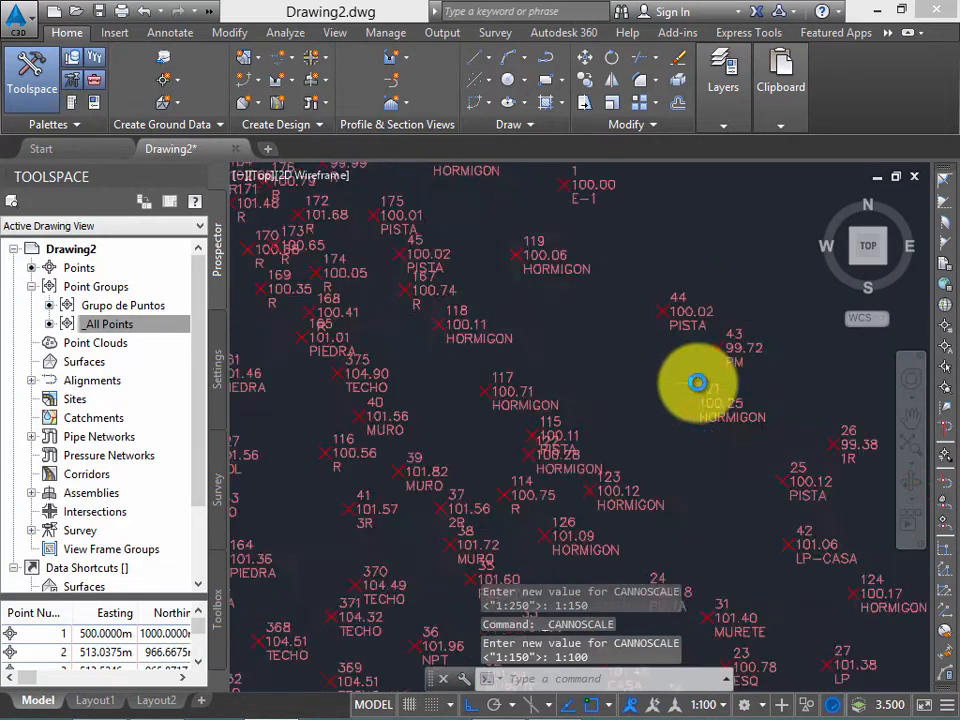
{"action": "scroll", "coordinate": [690, 384], "scroll_direction": "down", "scroll_amount": 8}
{"action": "scroll", "coordinate": [527, 350], "scroll_direction": "up", "scroll_amount": 8}
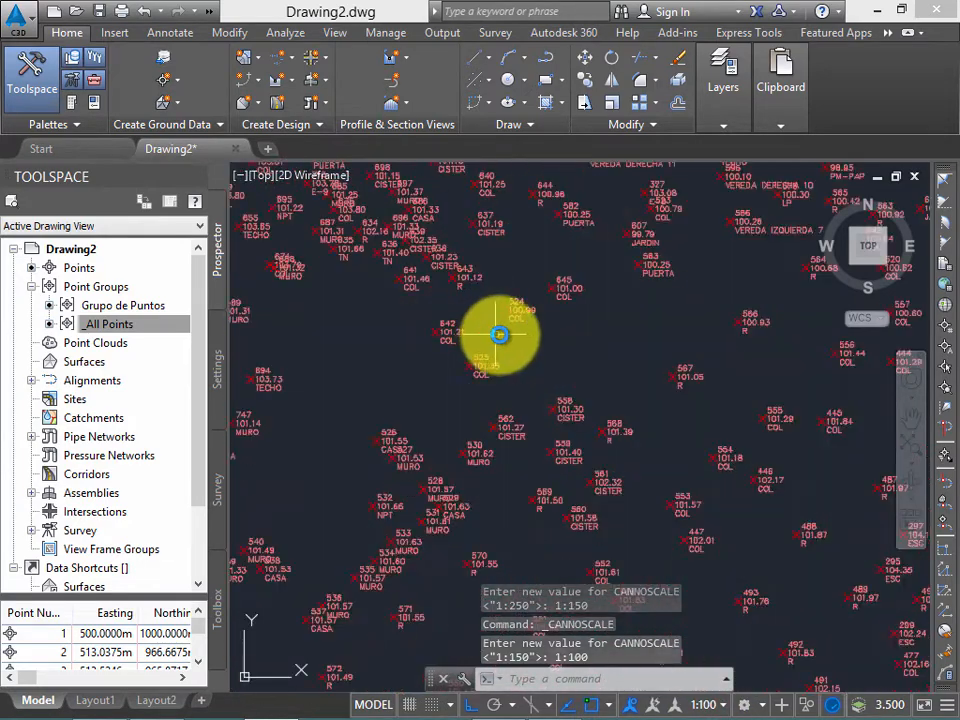
{"action": "scroll", "coordinate": [440, 383], "scroll_direction": "down", "scroll_amount": 6}
{"action": "middle_click_drag", "start_coordinate": [440, 383], "coordinate": [401, 446]}
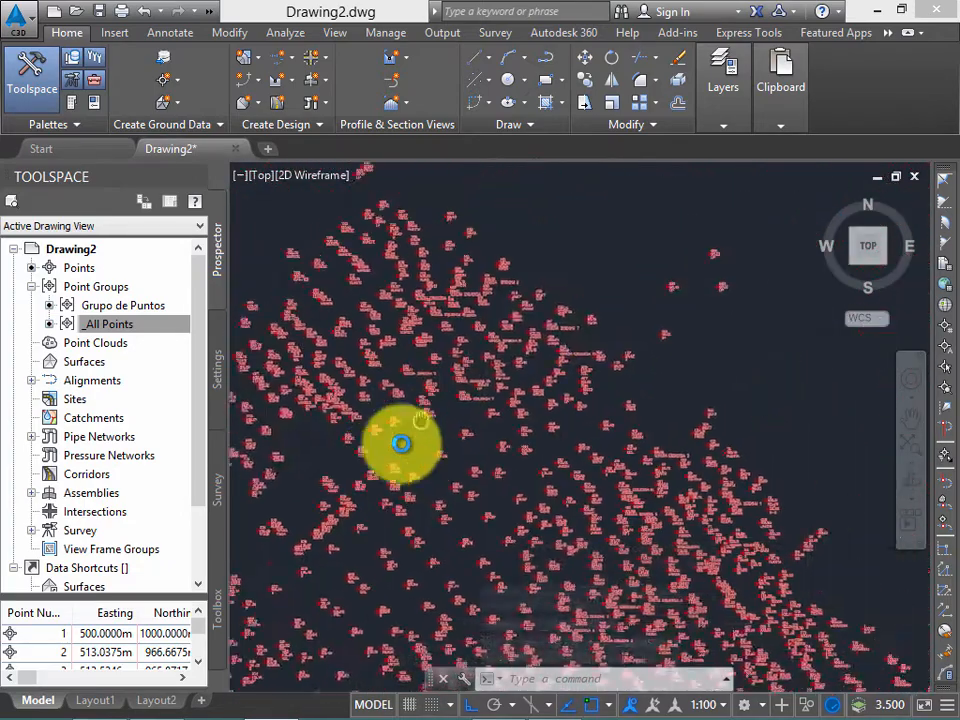
{"action": "scroll", "coordinate": [440, 480], "scroll_direction": "up", "scroll_amount": 2}
{"action": "middle_click_drag", "start_coordinate": [474, 506], "coordinate": [463, 351]}
{"action": "scroll", "coordinate": [507, 322], "scroll_direction": "down", "scroll_amount": 2}
{"action": "scroll", "coordinate": [514, 311], "scroll_direction": "up", "scroll_amount": 2}
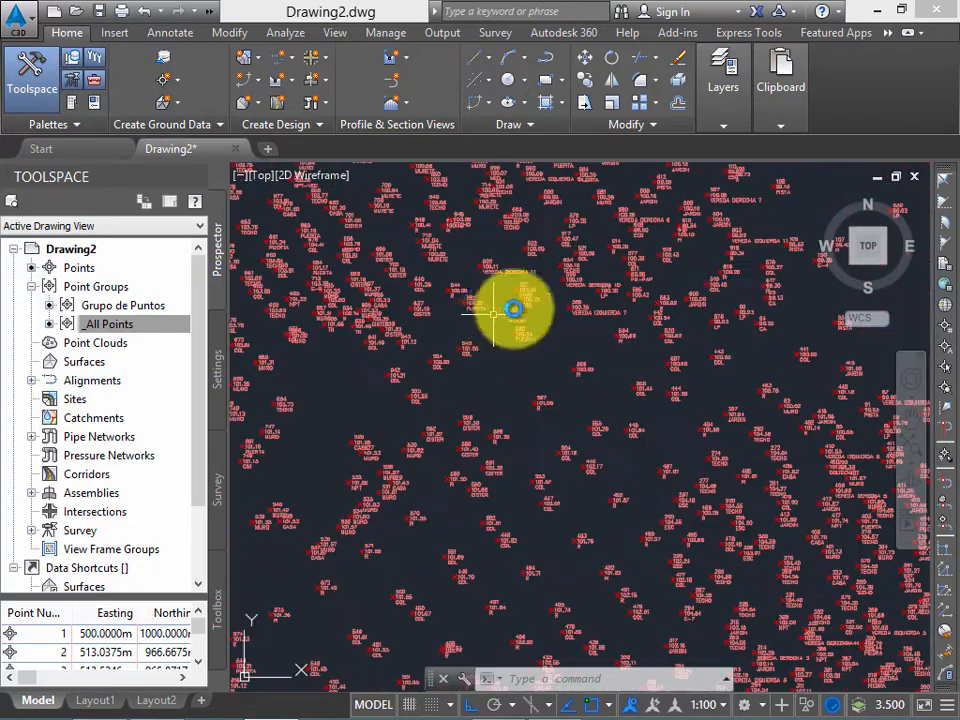
{"action": "scroll", "coordinate": [529, 350], "scroll_direction": "down", "scroll_amount": 5}
{"action": "scroll", "coordinate": [530, 338], "scroll_direction": "up", "scroll_amount": 3}
{"action": "scroll", "coordinate": [500, 364], "scroll_direction": "up", "scroll_amount": 3}
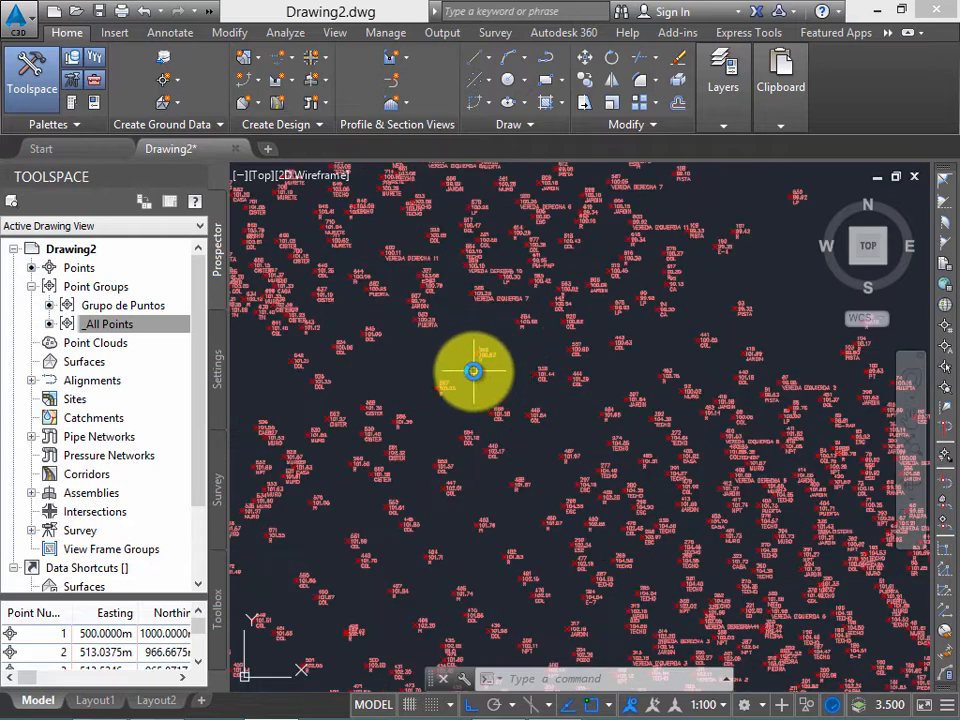
Step: Open the properties of the Grupo de Puntos point group
{"action": "left_click", "coordinate": [158, 306]}
{"action": "right_click", "coordinate": [160, 310]}
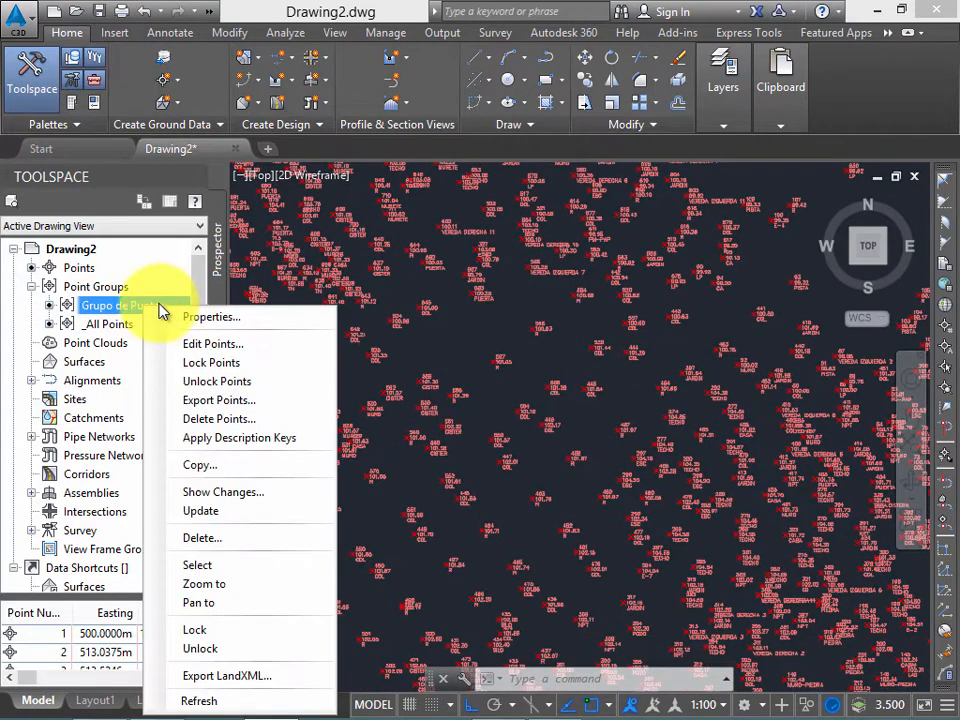
{"action": "left_click", "coordinate": [158, 306]}
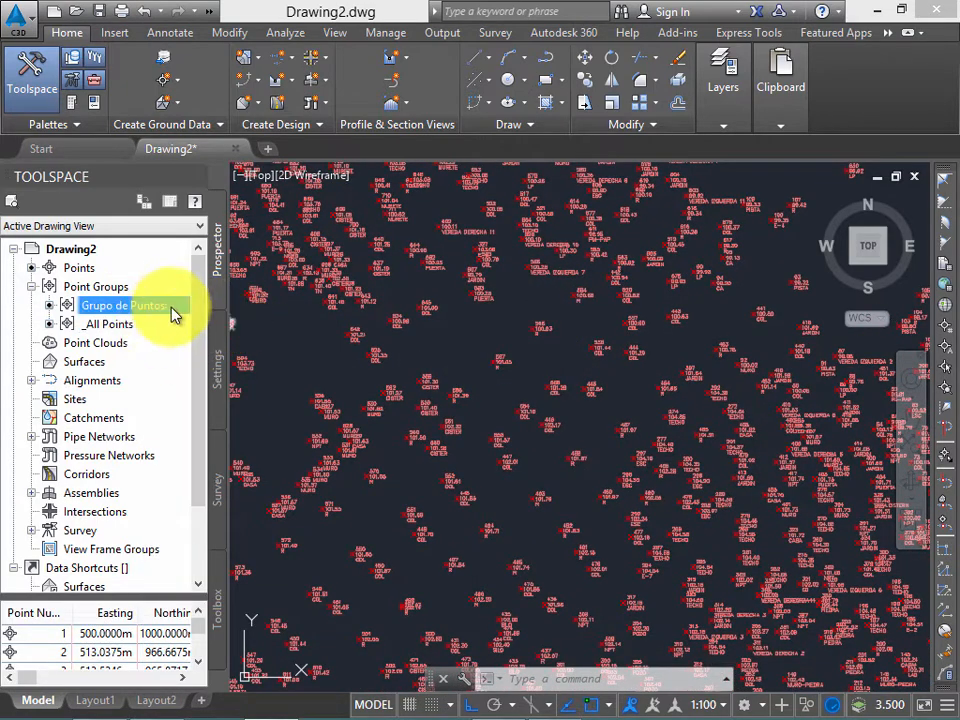
{"action": "right_click", "coordinate": [152, 312]}
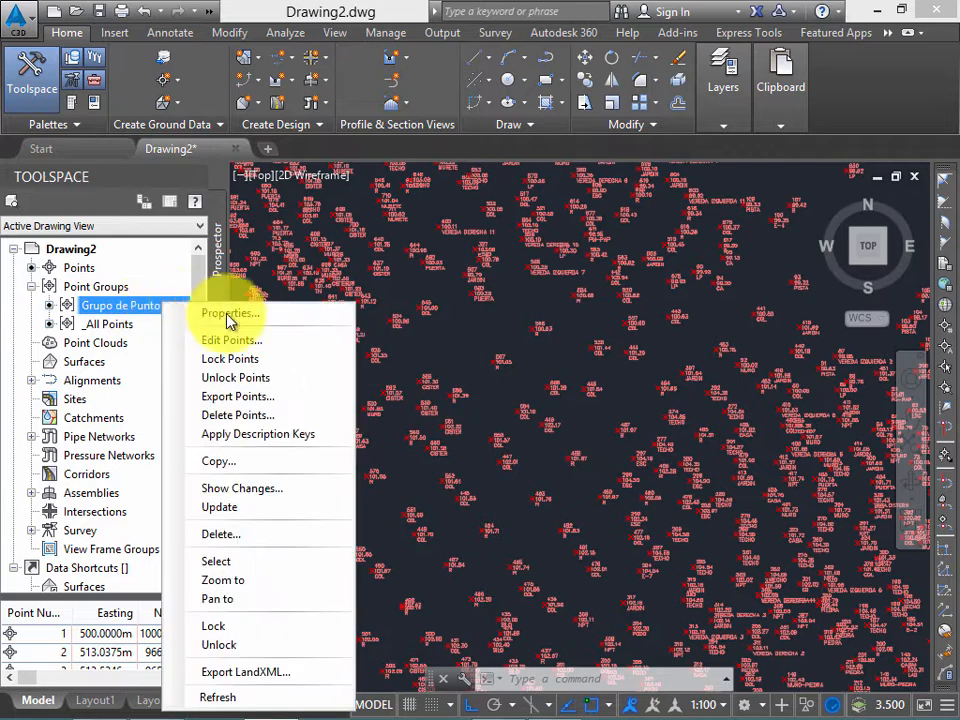
{"action": "left_click", "coordinate": [251, 316]}
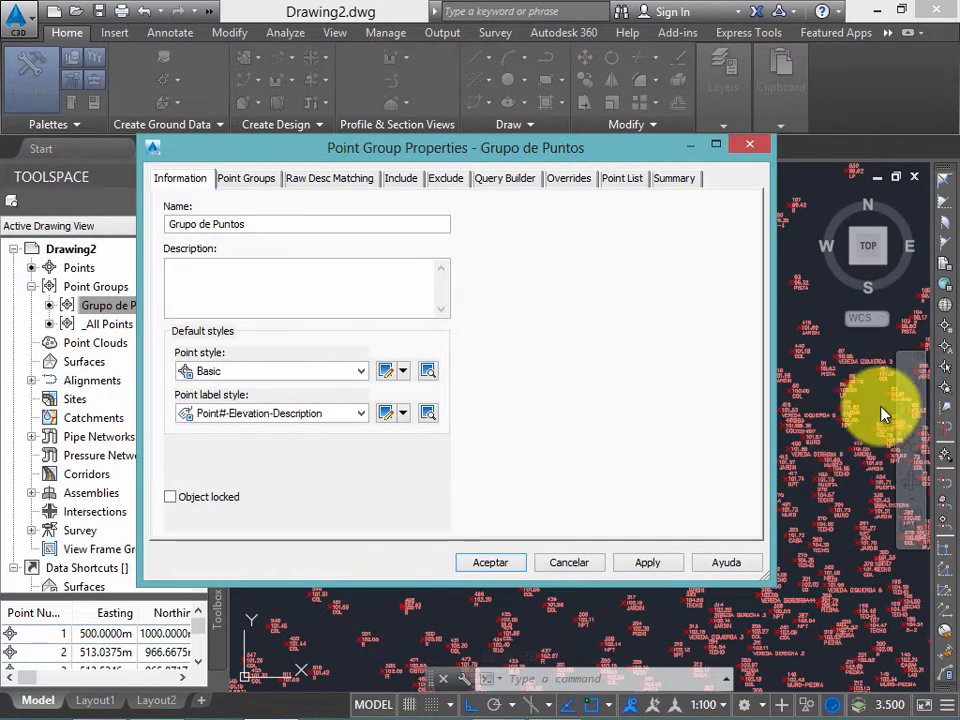
Step: Set the default point style of Grupo de Puntos to Benchmark, apply it, close the properties and view the new markers up close
{"action": "left_click", "coordinate": [246, 371]}
{"action": "left_click", "coordinate": [245, 374]}
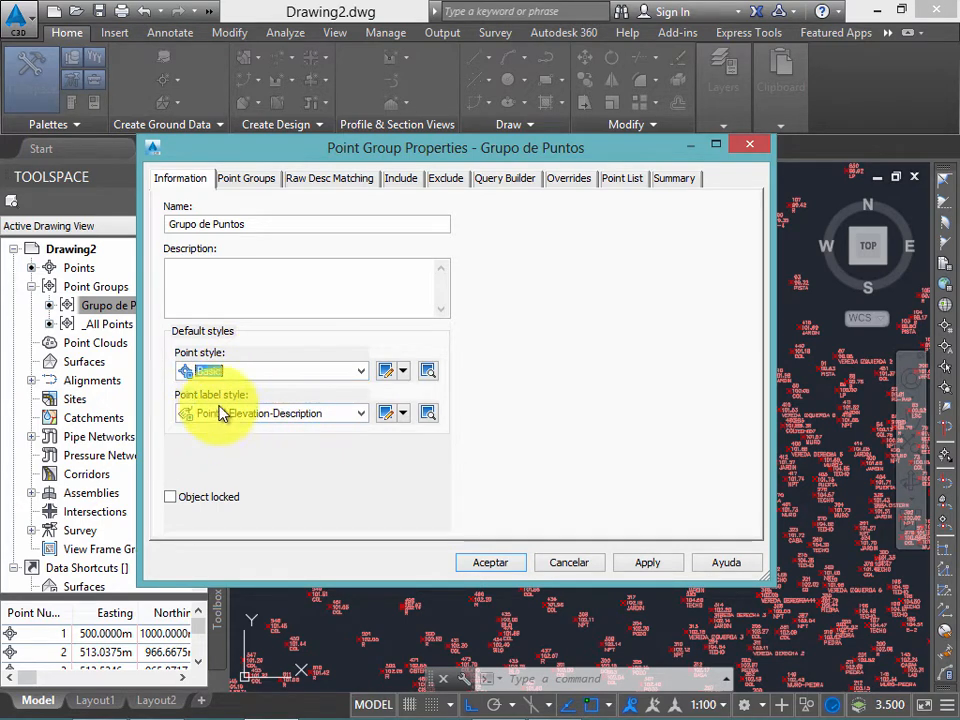
{"action": "left_click", "coordinate": [362, 371]}
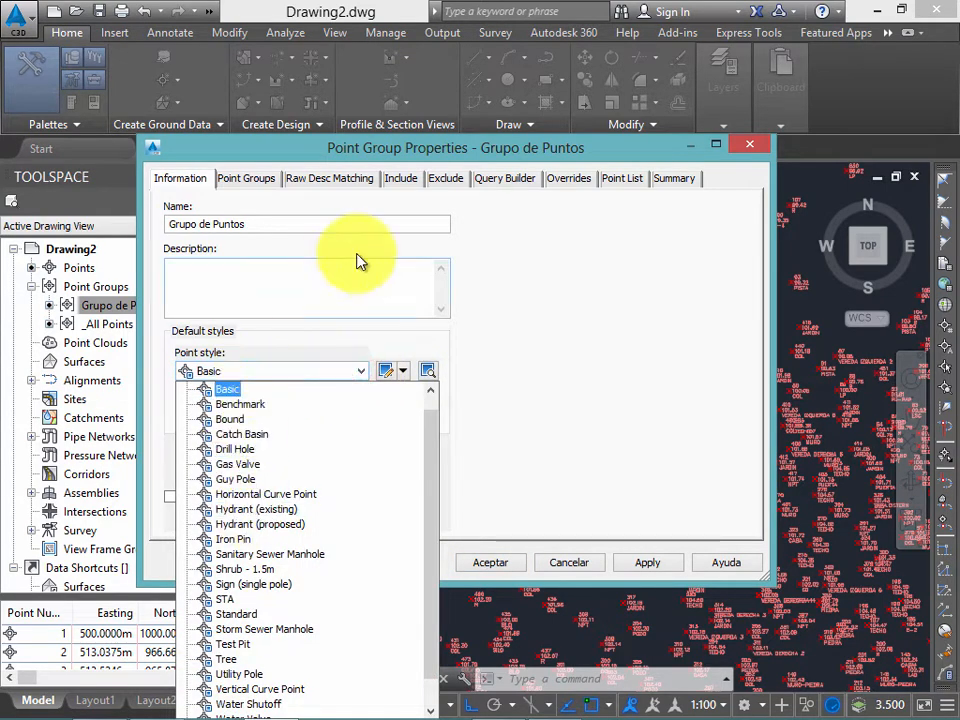
{"action": "left_click", "coordinate": [462, 160]}
{"action": "left_click", "coordinate": [257, 370]}
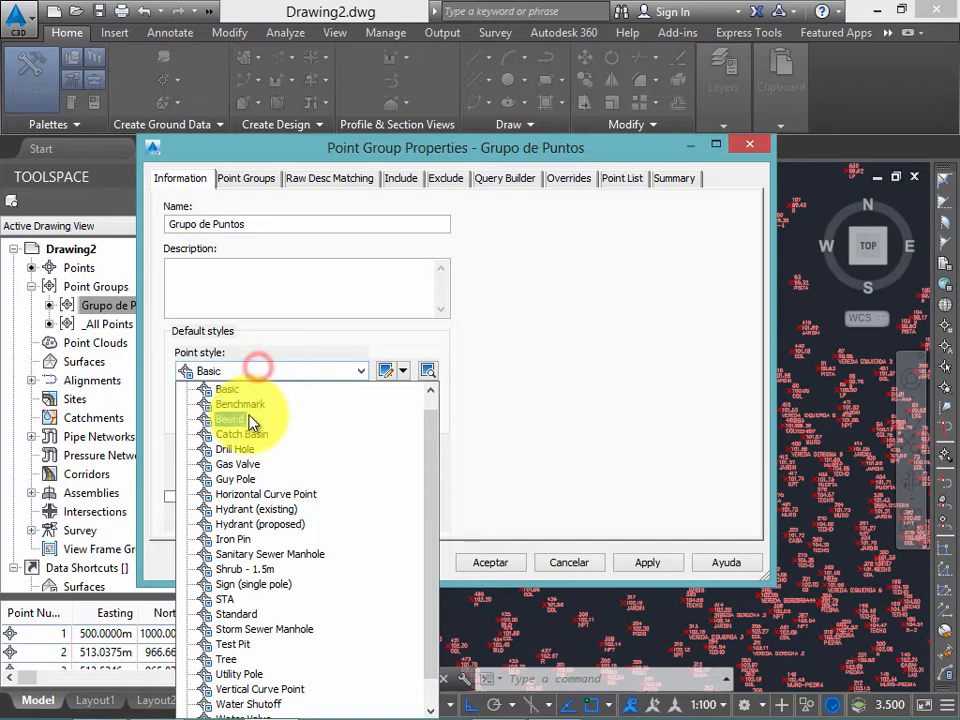
{"action": "left_click", "coordinate": [252, 414]}
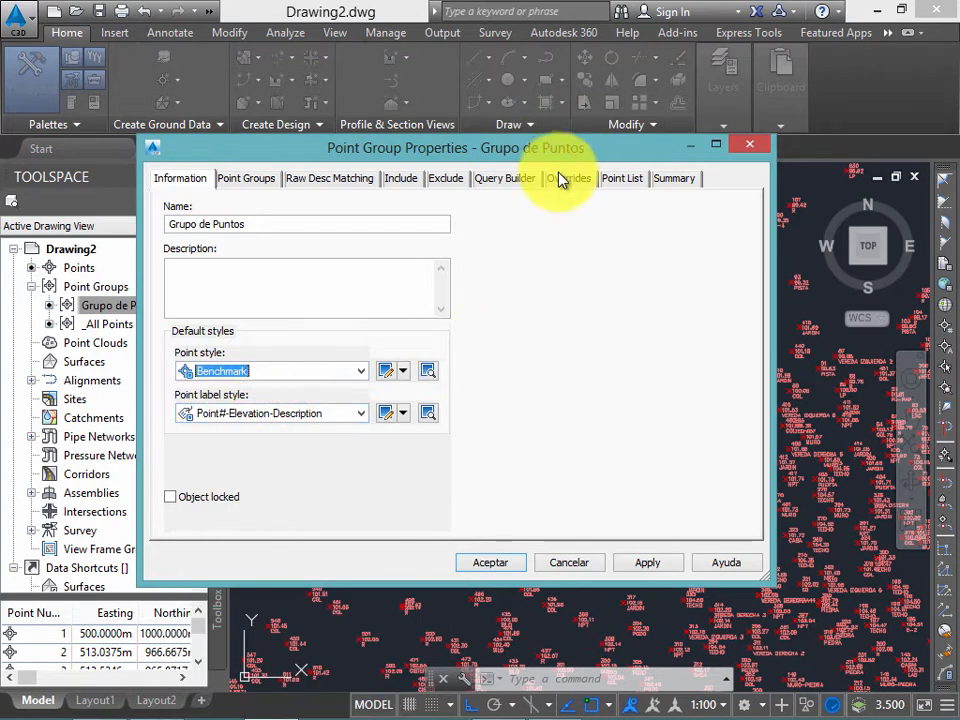
{"action": "left_click_drag", "start_coordinate": [561, 150], "coordinate": [394, 158]}
{"action": "left_click", "coordinate": [495, 569]}
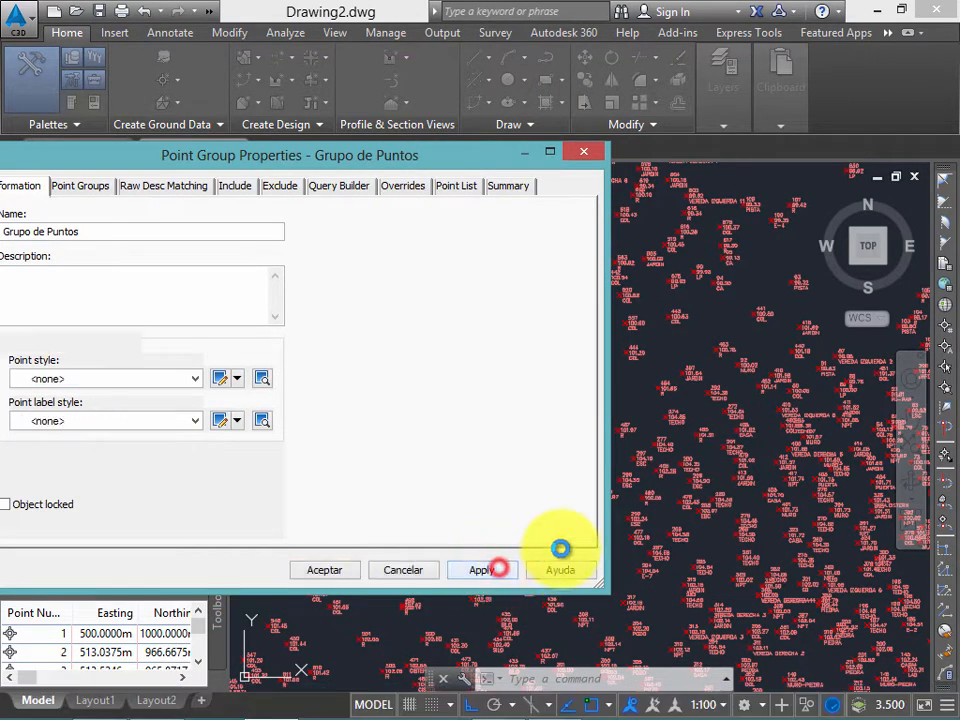
{"action": "left_click_drag", "start_coordinate": [504, 156], "coordinate": [437, 161]}
{"action": "left_click", "coordinate": [518, 159]}
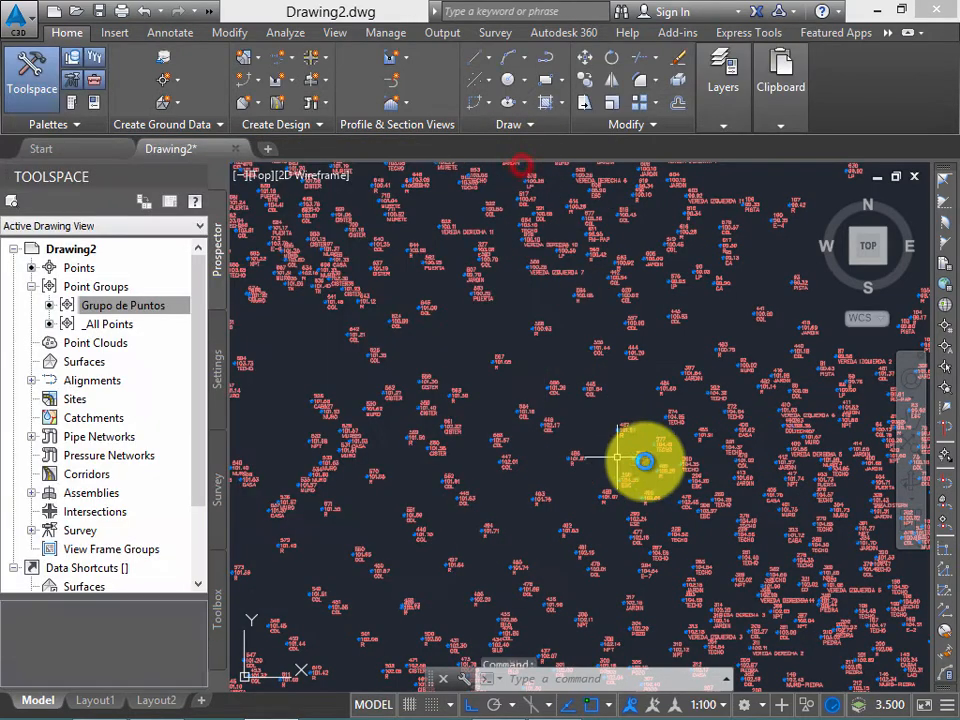
{"action": "scroll", "coordinate": [568, 392], "scroll_direction": "up", "scroll_amount": 8}
{"action": "middle_click_drag", "start_coordinate": [554, 333], "coordinate": [530, 307]}
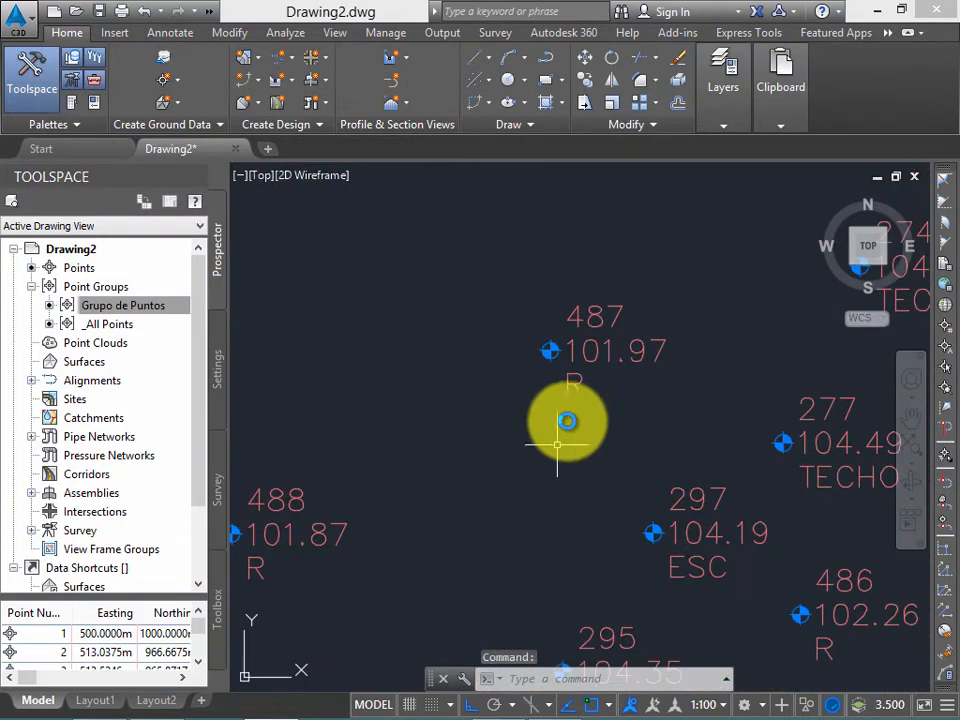
Step: Open the points of Grupo de Puntos for editing in the Point Editor table
{"action": "right_click", "coordinate": [140, 308]}
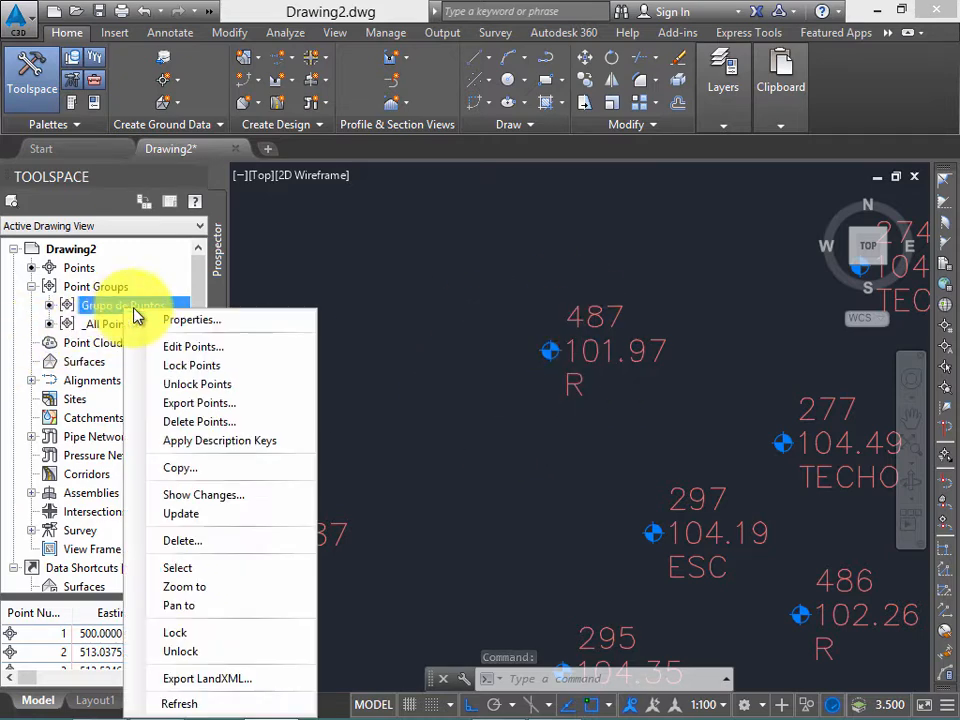
{"action": "left_click", "coordinate": [200, 342]}
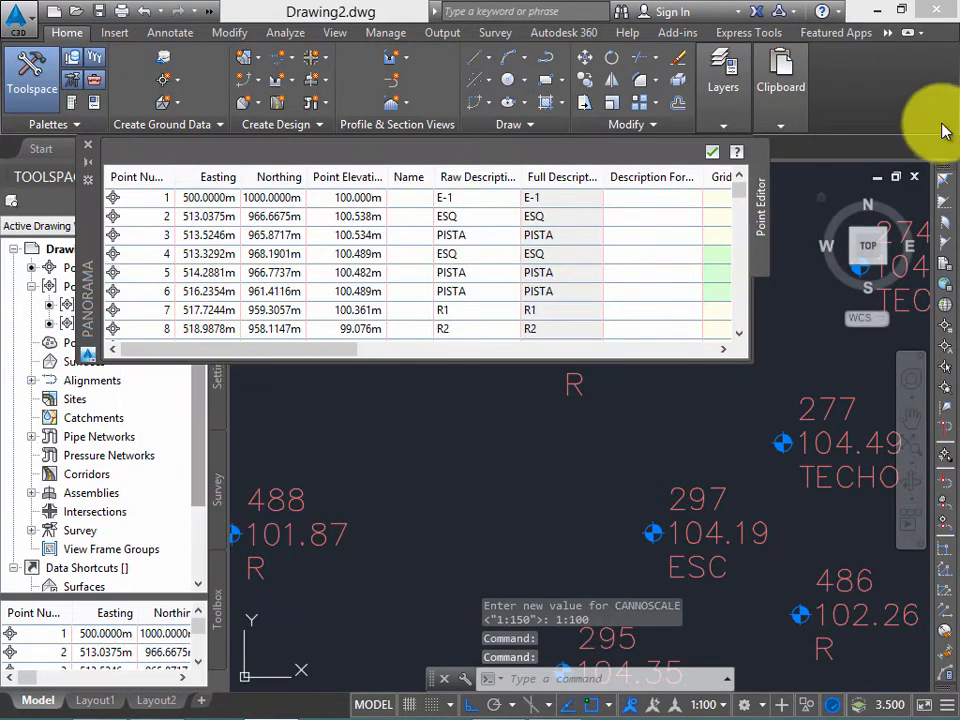
Step: Close the Point Editor table, open the properties of Grupo de Puntos and view the Benchmark point style definition
{"action": "left_click", "coordinate": [709, 151]}
{"action": "right_click", "coordinate": [110, 306]}
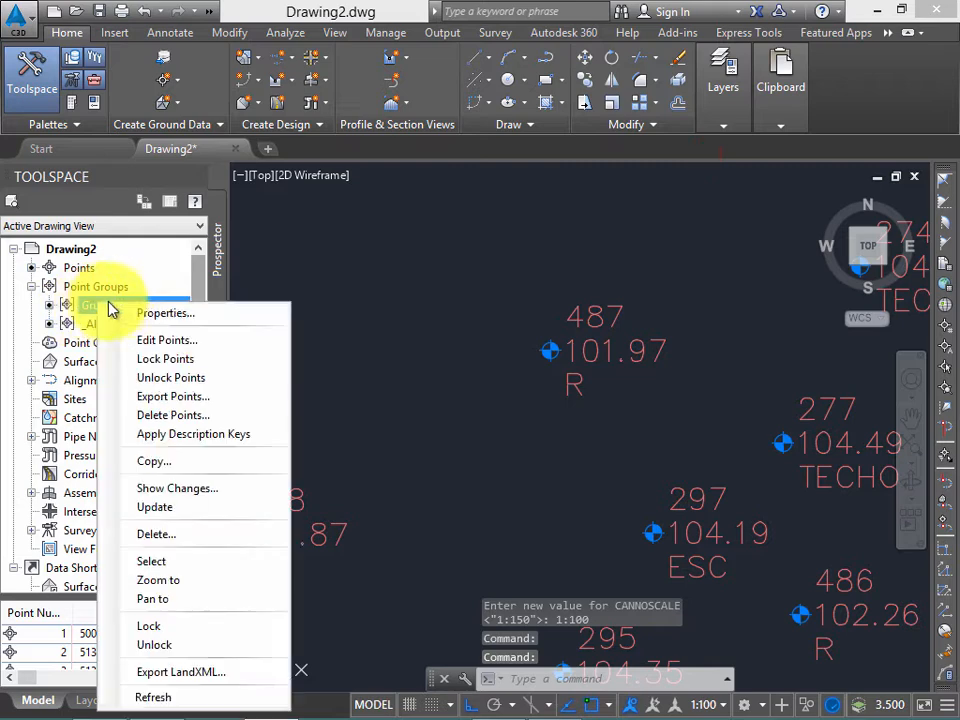
{"action": "left_click", "coordinate": [146, 312]}
{"action": "left_click_drag", "start_coordinate": [362, 163], "coordinate": [418, 158]}
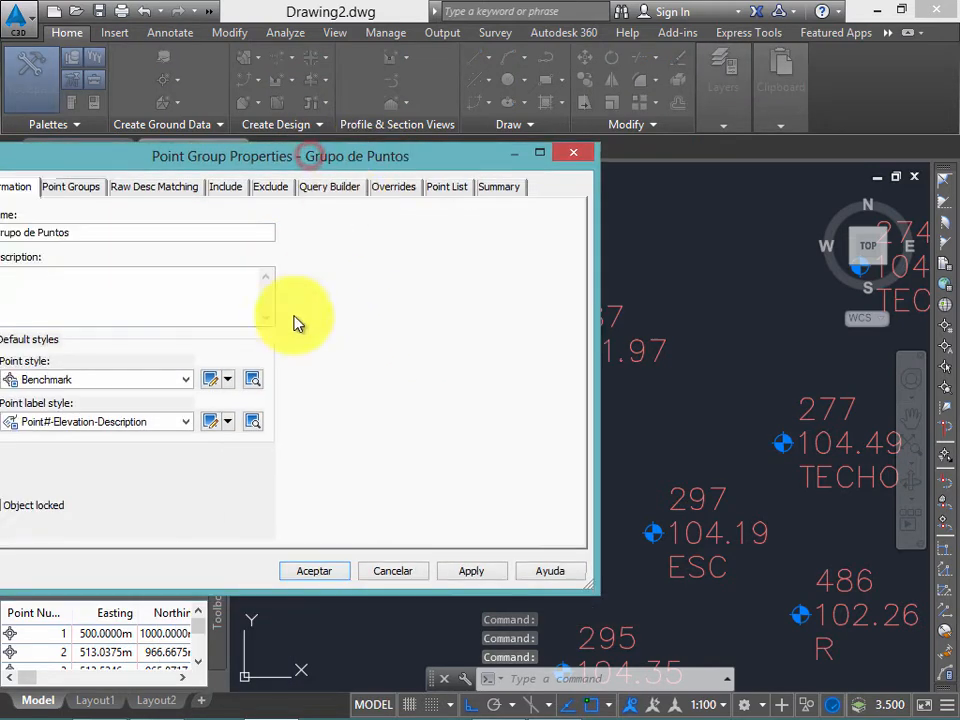
{"action": "left_click", "coordinate": [207, 378]}
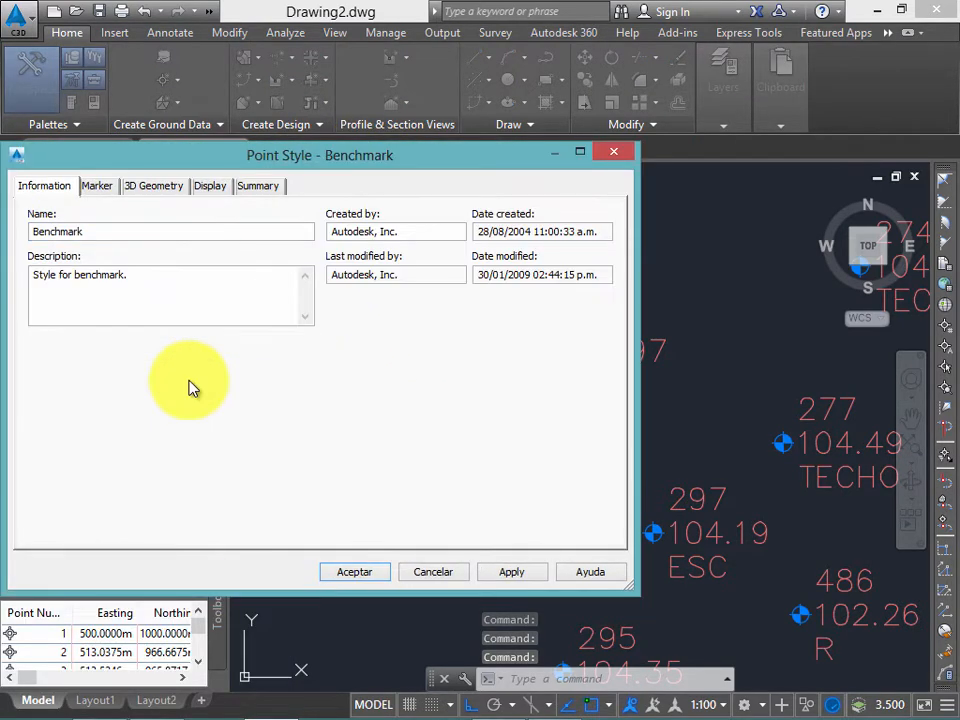
{"action": "left_click", "coordinate": [611, 152]}
Step: Set the default point style of Grupo de Puntos to STA and apply it
{"action": "left_click", "coordinate": [155, 383]}
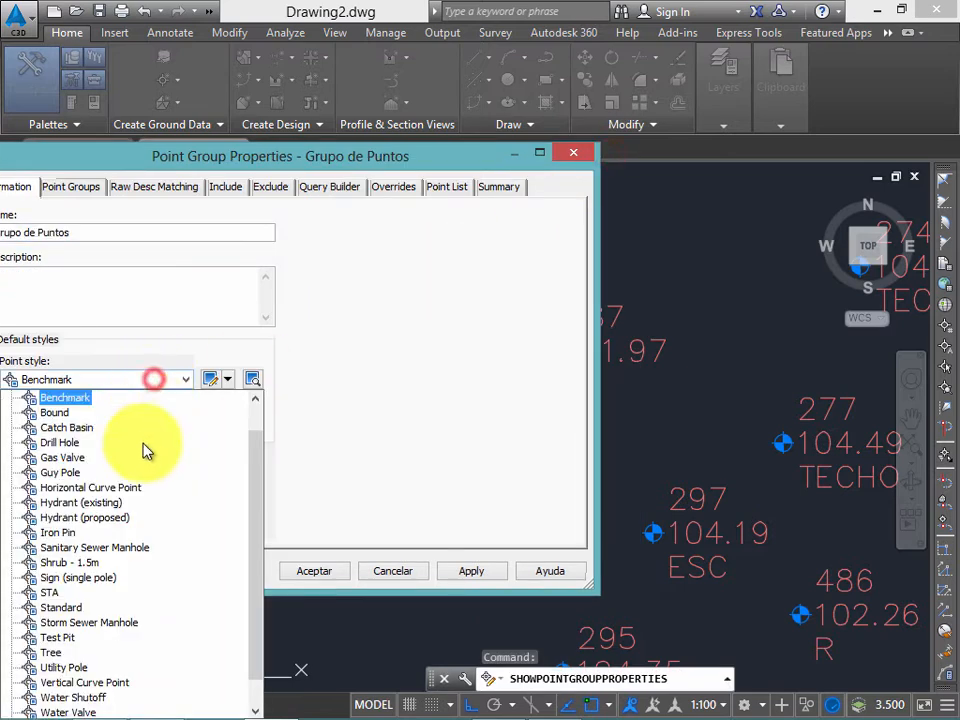
{"action": "left_click", "coordinate": [51, 595]}
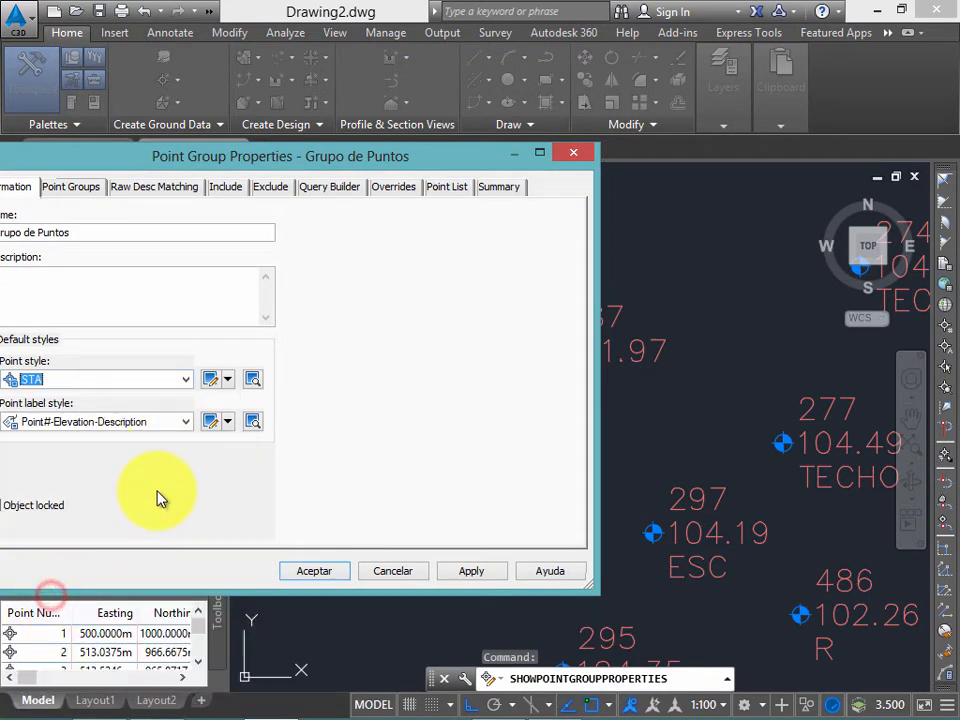
{"action": "left_click", "coordinate": [475, 571]}
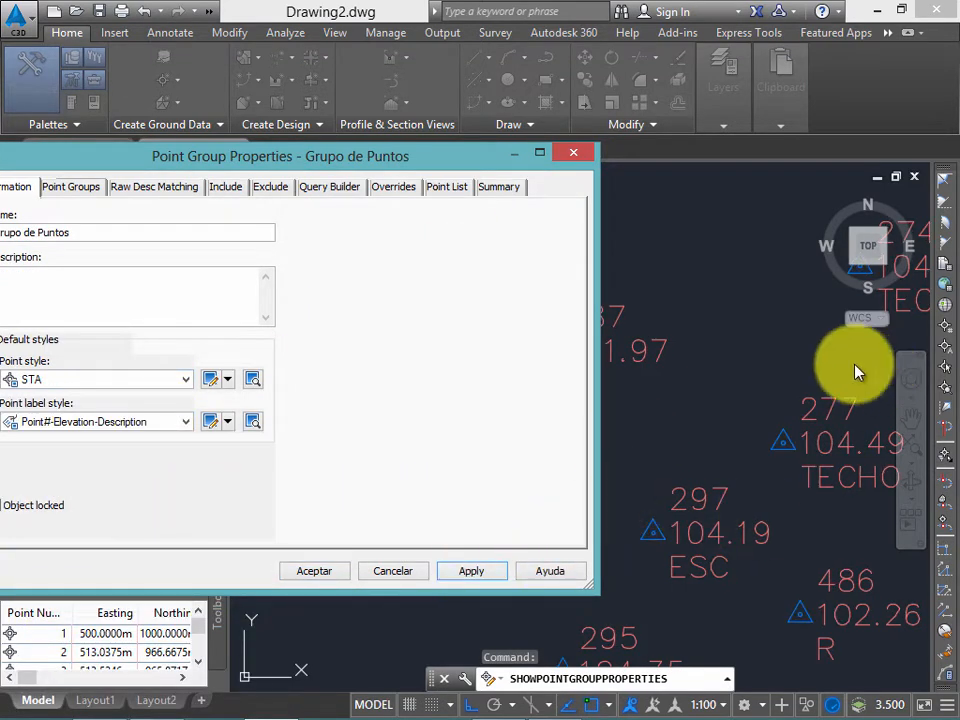
Step: Try the Description Only and Point Number Only label styles on Grupo de Puntos, applying each one
{"action": "left_click", "coordinate": [124, 424]}
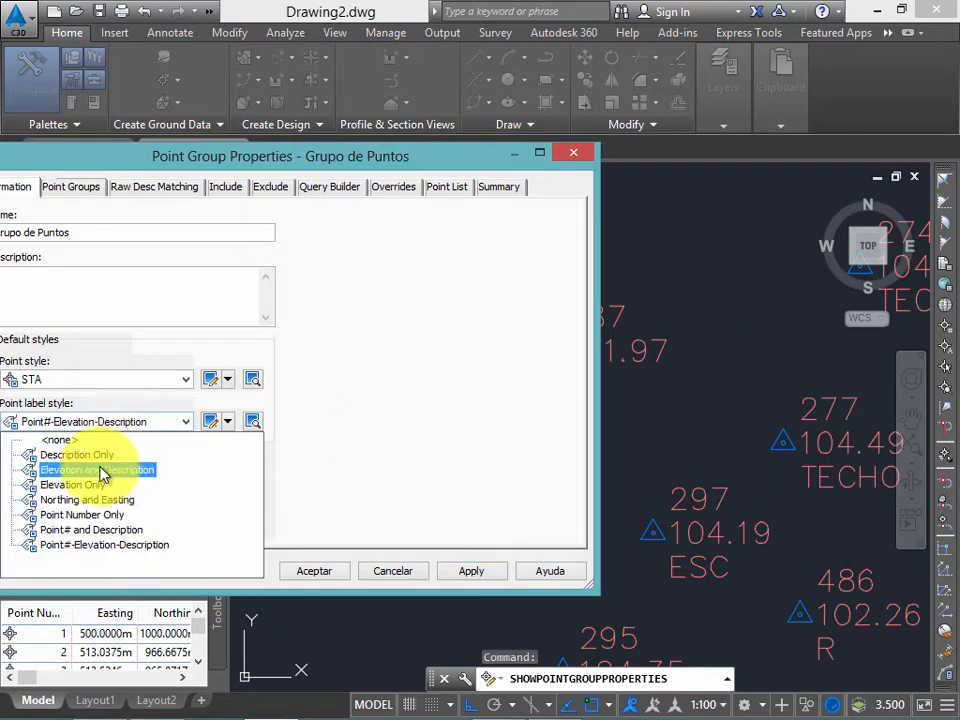
{"action": "left_click", "coordinate": [96, 459]}
{"action": "left_click", "coordinate": [476, 570]}
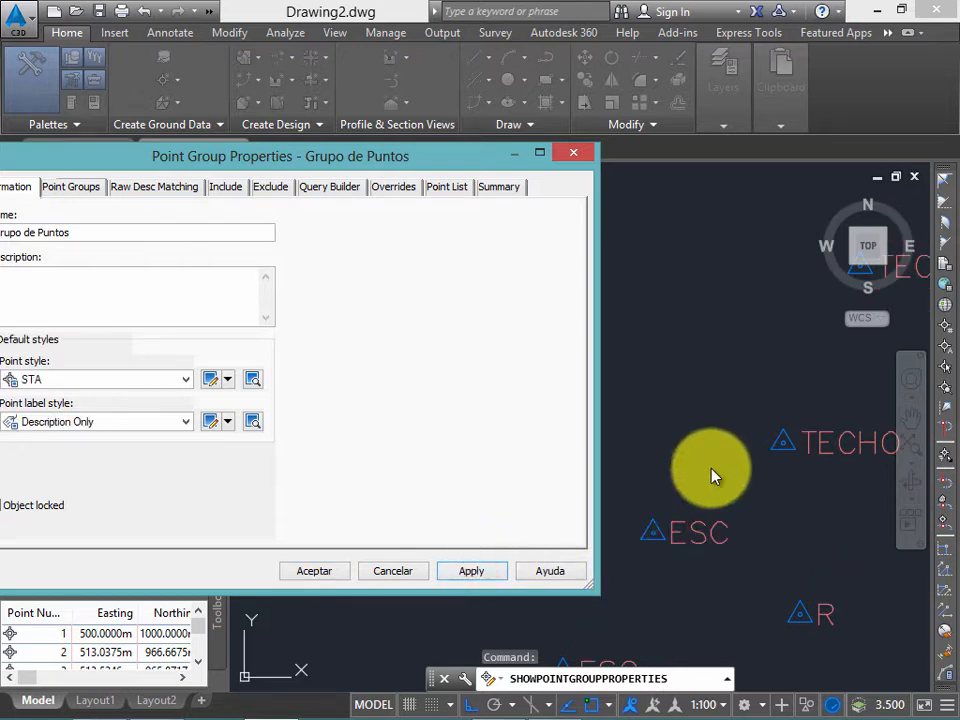
{"action": "left_click", "coordinate": [141, 422]}
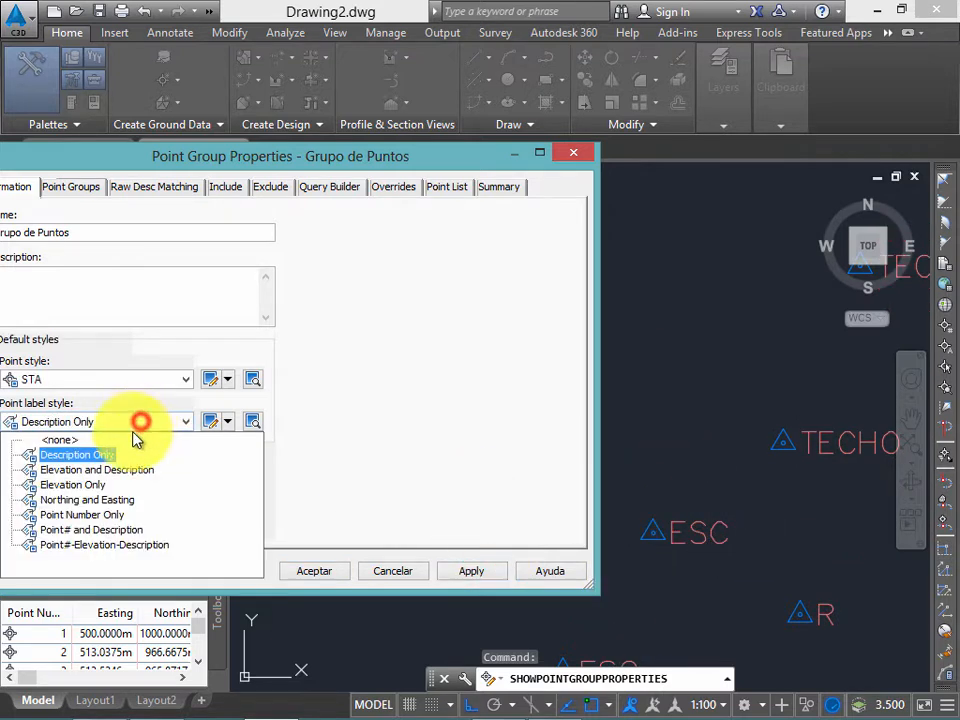
{"action": "left_click", "coordinate": [108, 517]}
{"action": "left_click", "coordinate": [471, 570]}
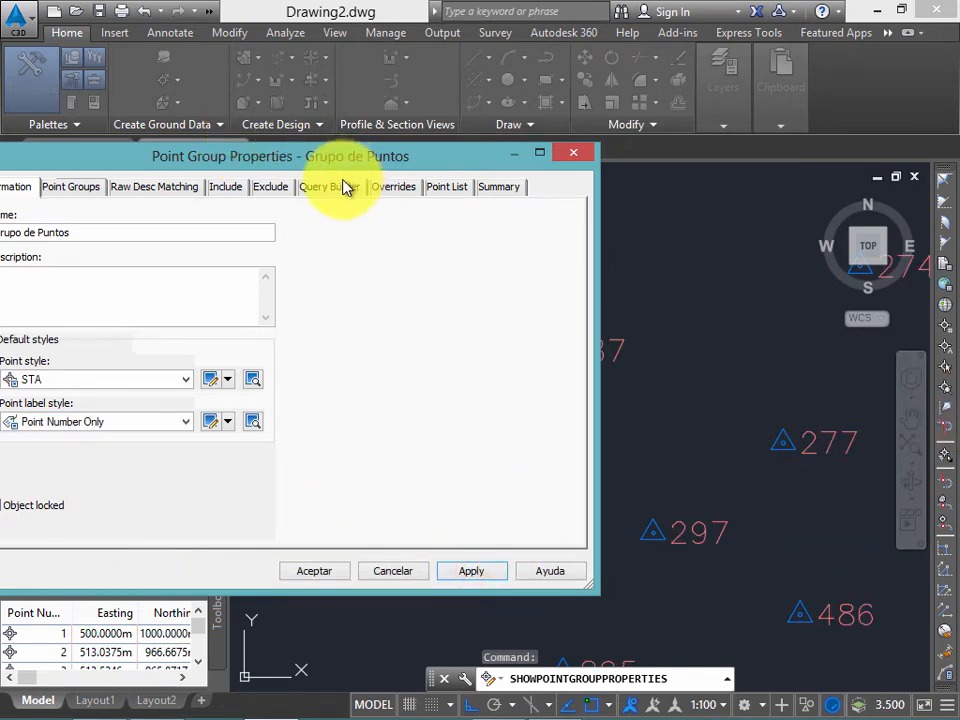
Step: Set the group's label style to Point#-Elevation-Description and its point style to Basic, apply both and close the properties
{"action": "left_click_drag", "start_coordinate": [340, 155], "coordinate": [479, 174]}
{"action": "left_click", "coordinate": [274, 441]}
{"action": "left_click", "coordinate": [253, 442]}
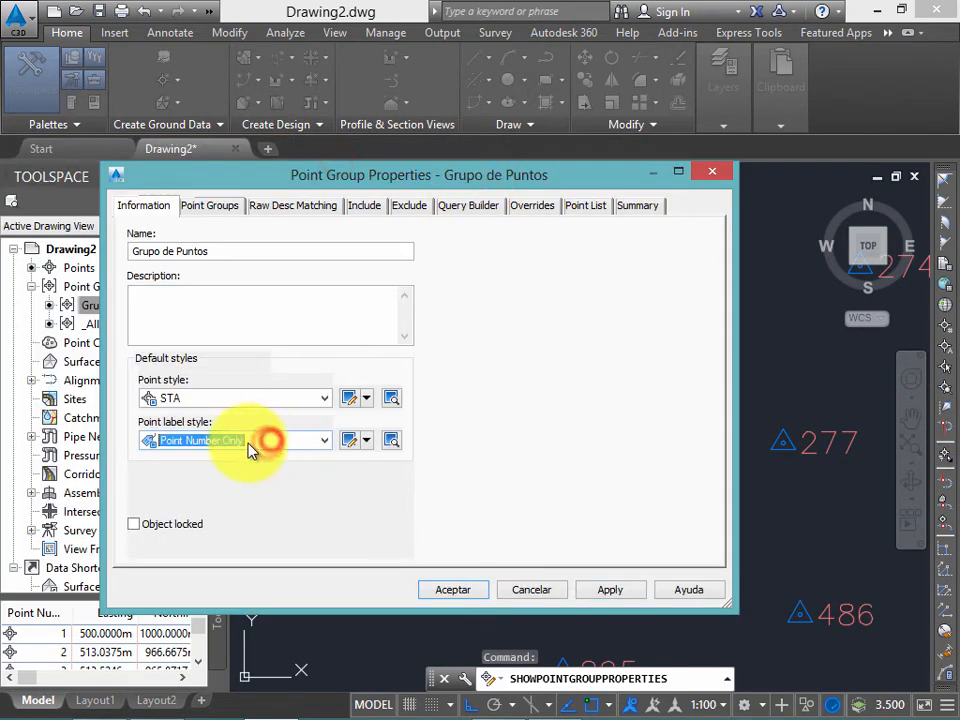
{"action": "left_click", "coordinate": [268, 440]}
{"action": "left_click", "coordinate": [273, 565]}
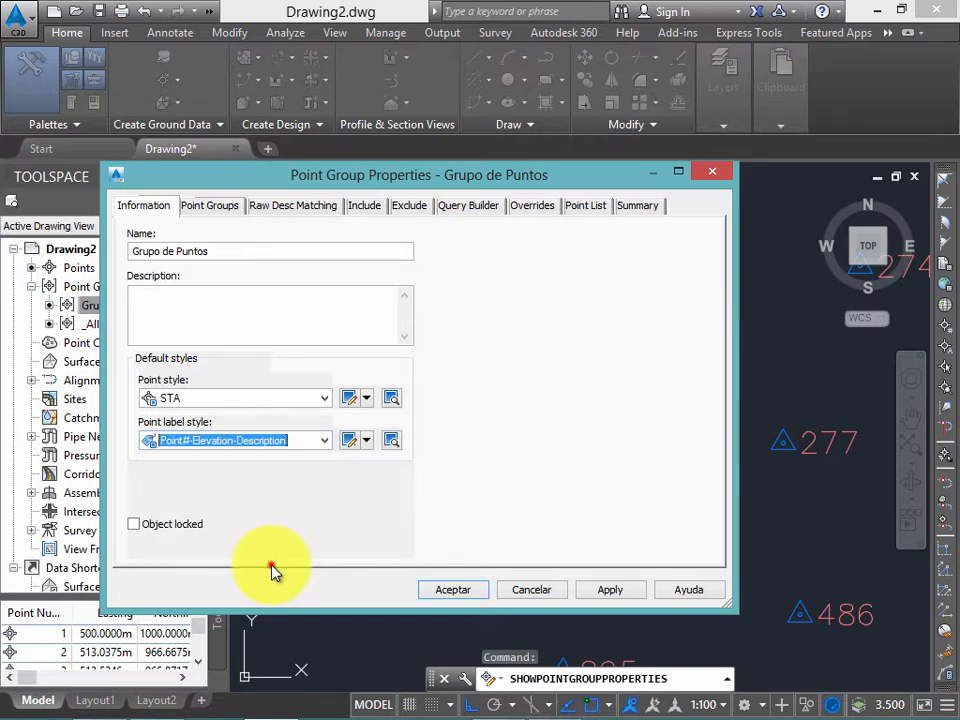
{"action": "left_click", "coordinate": [262, 398]}
{"action": "scroll", "coordinate": [229, 436], "scroll_direction": "up", "scroll_amount": 2}
{"action": "left_click", "coordinate": [197, 428]}
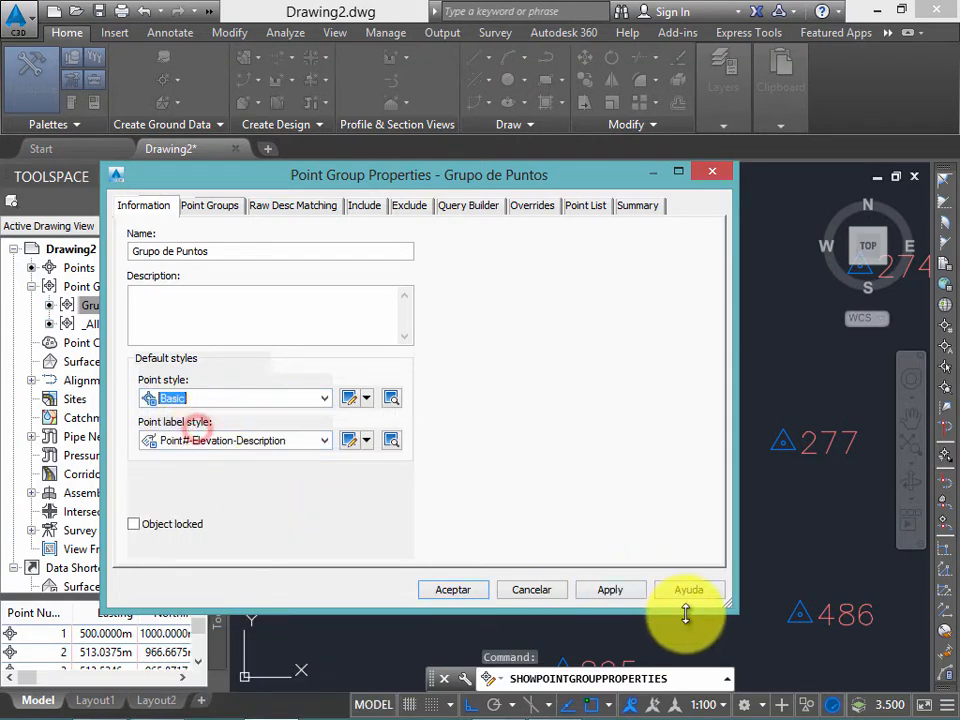
{"action": "left_click", "coordinate": [612, 589]}
{"action": "left_click_drag", "start_coordinate": [583, 172], "coordinate": [476, 176]}
{"action": "left_click", "coordinate": [343, 588]}
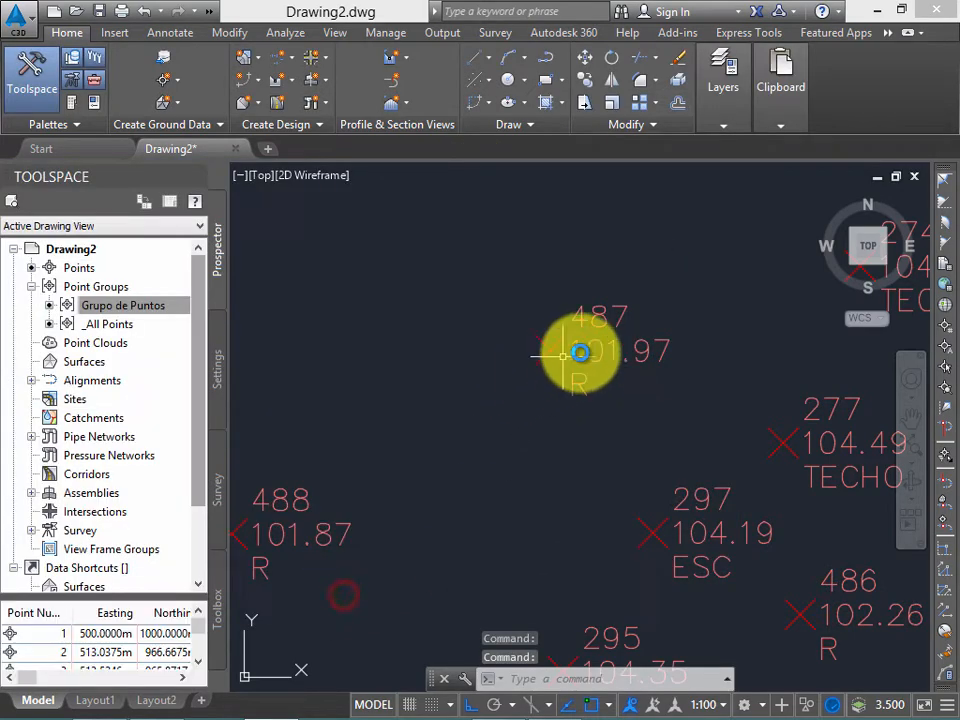
Step: Inspect the Basic markers and the point labels across the whole survey and up close
{"action": "scroll", "coordinate": [580, 352], "scroll_direction": "down", "scroll_amount": 8}
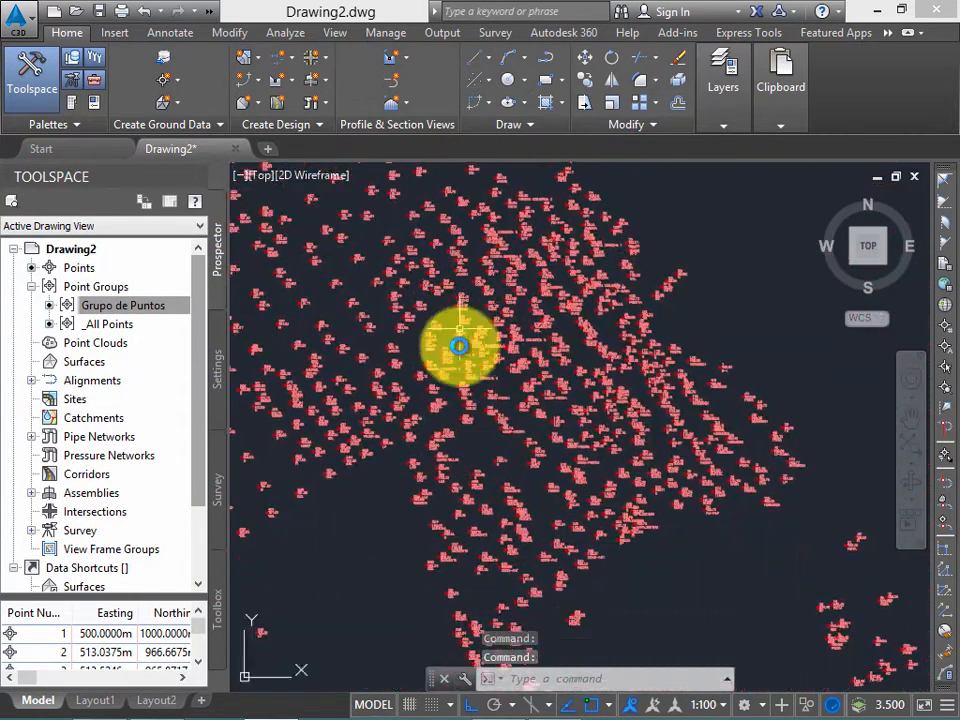
{"action": "scroll", "coordinate": [459, 346], "scroll_direction": "up", "scroll_amount": 8}
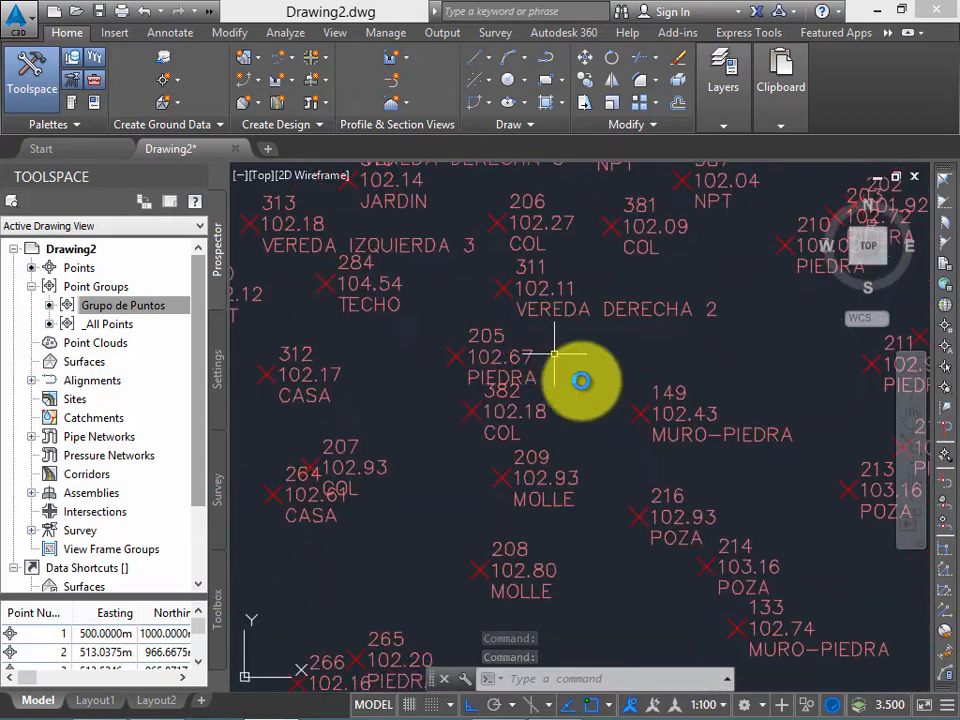
{"action": "scroll", "coordinate": [585, 365], "scroll_direction": "up", "scroll_amount": 3}
{"action": "scroll", "coordinate": [594, 335], "scroll_direction": "down", "scroll_amount": 5}
{"action": "scroll", "coordinate": [592, 360], "scroll_direction": "up", "scroll_amount": 4}
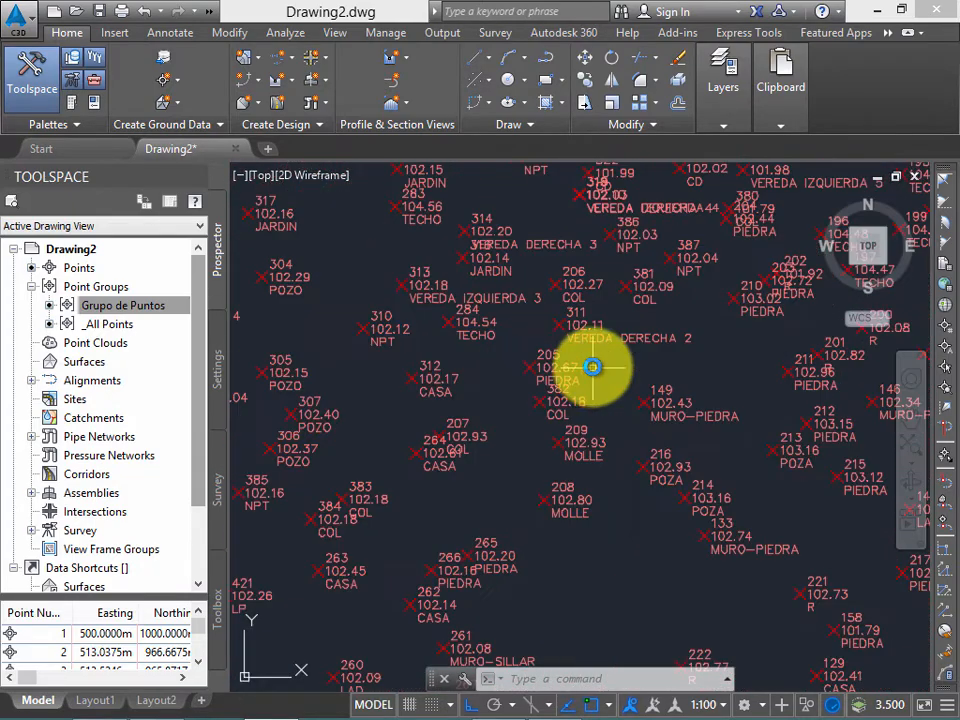
{"action": "scroll", "coordinate": [592, 367], "scroll_direction": "up", "scroll_amount": 3}
Step: Review the available point styles in the properties of Grupo de Puntos and close them without changes
{"action": "right_click", "coordinate": [156, 307]}
{"action": "left_click", "coordinate": [186, 308]}
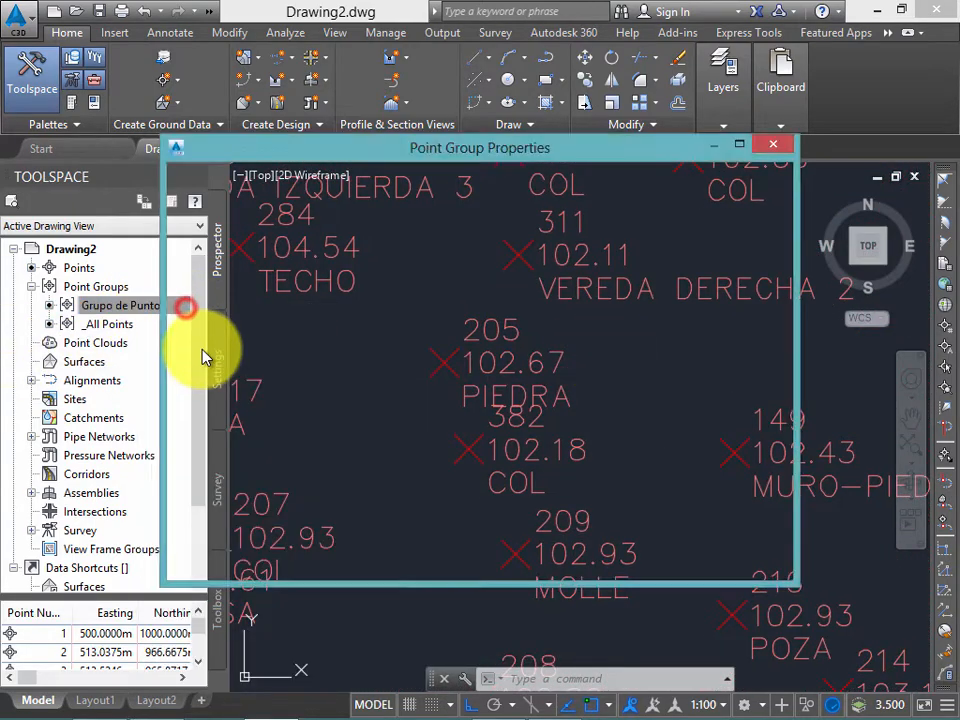
{"action": "left_click_drag", "start_coordinate": [343, 182], "coordinate": [509, 180]}
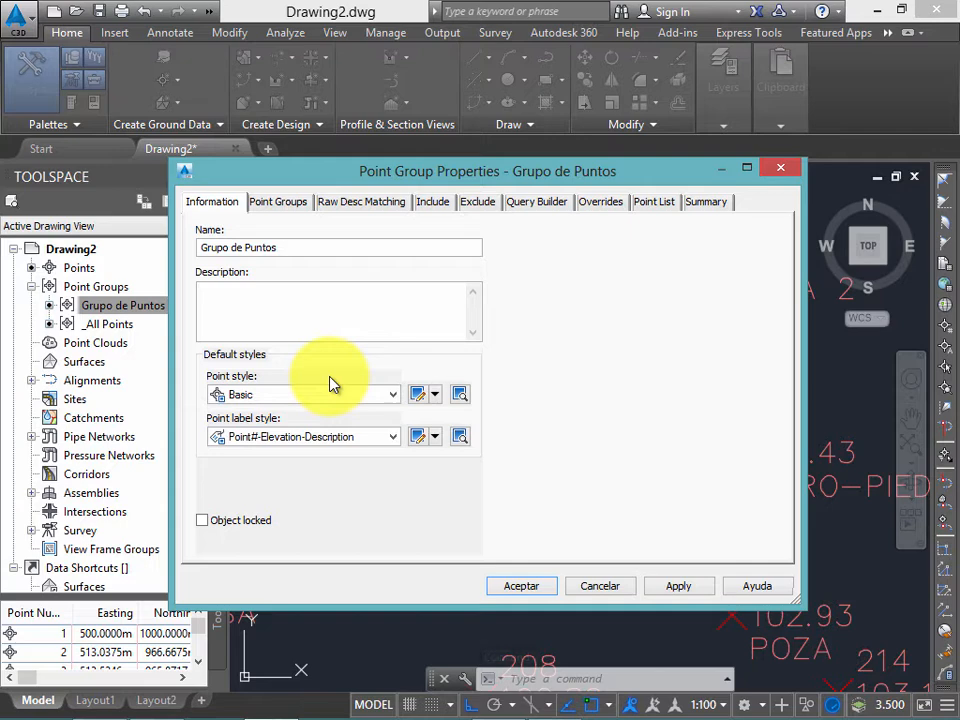
{"action": "left_click", "coordinate": [392, 395]}
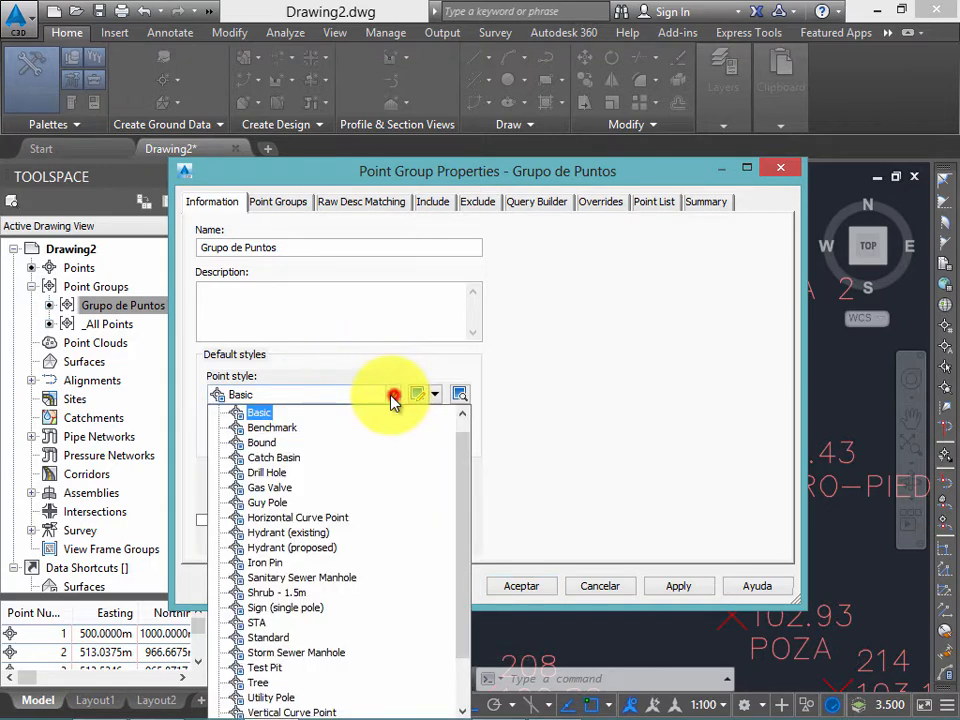
{"action": "left_click", "coordinate": [392, 395]}
{"action": "left_click", "coordinate": [779, 168]}
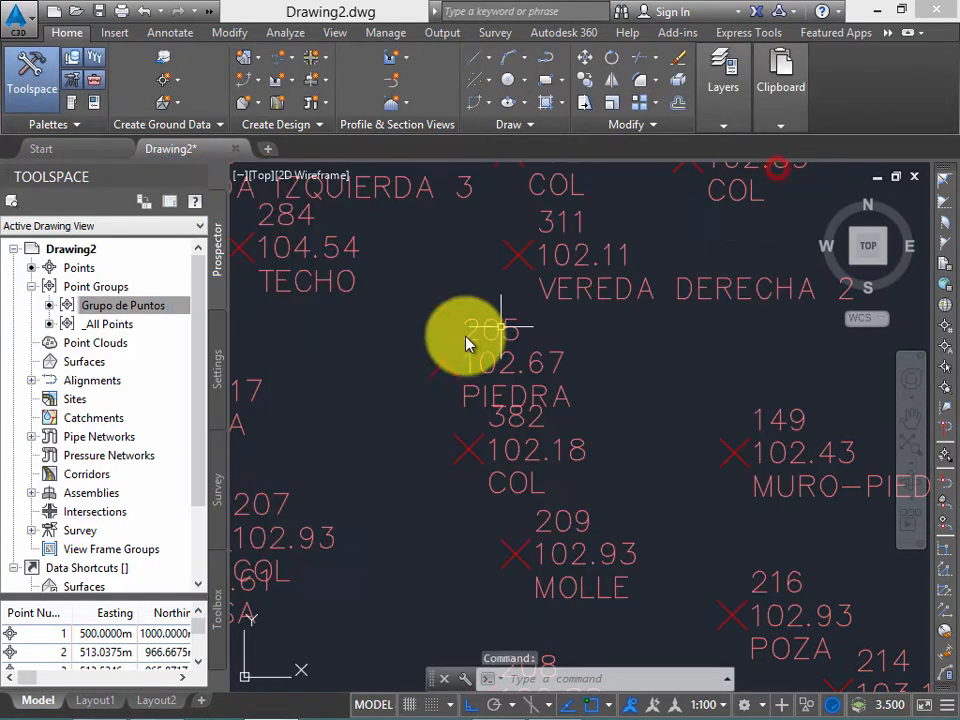
Step: Try to draw a rectangle in the empty area northeast of the survey points
{"action": "scroll", "coordinate": [360, 386], "scroll_direction": "up", "scroll_amount": 2}
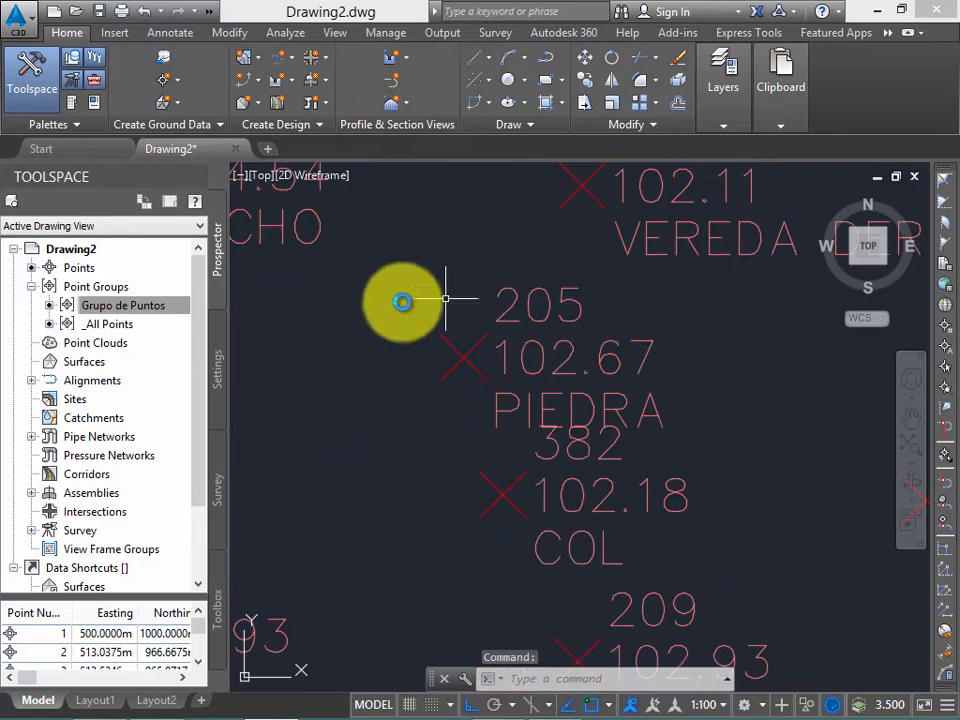
{"action": "scroll", "coordinate": [548, 350], "scroll_direction": "down", "scroll_amount": 5}
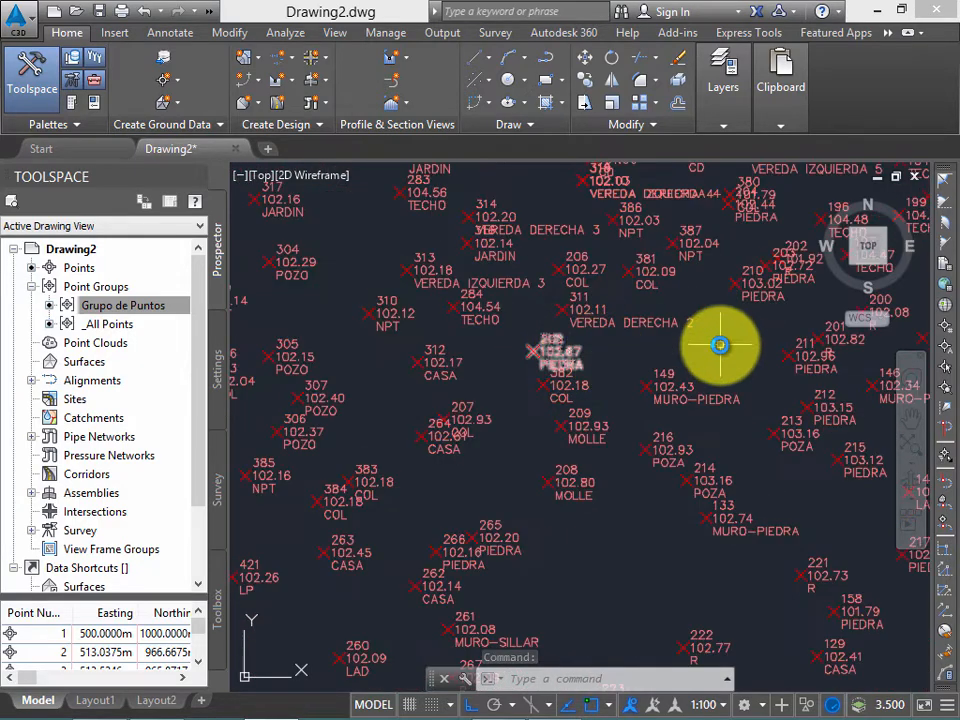
{"action": "mouse_move", "coordinate": [720, 345]}
{"action": "middle_mouse_down"}
{"action": "mouse_move", "coordinate": [400, 366]}
{"action": "mouse_move", "coordinate": [292, 350]}
{"action": "middle_mouse_up"}
{"action": "scroll", "coordinate": [506, 364], "scroll_direction": "down", "scroll_amount": 2}
{"action": "middle_click_drag", "start_coordinate": [620, 358], "coordinate": [465, 346]}
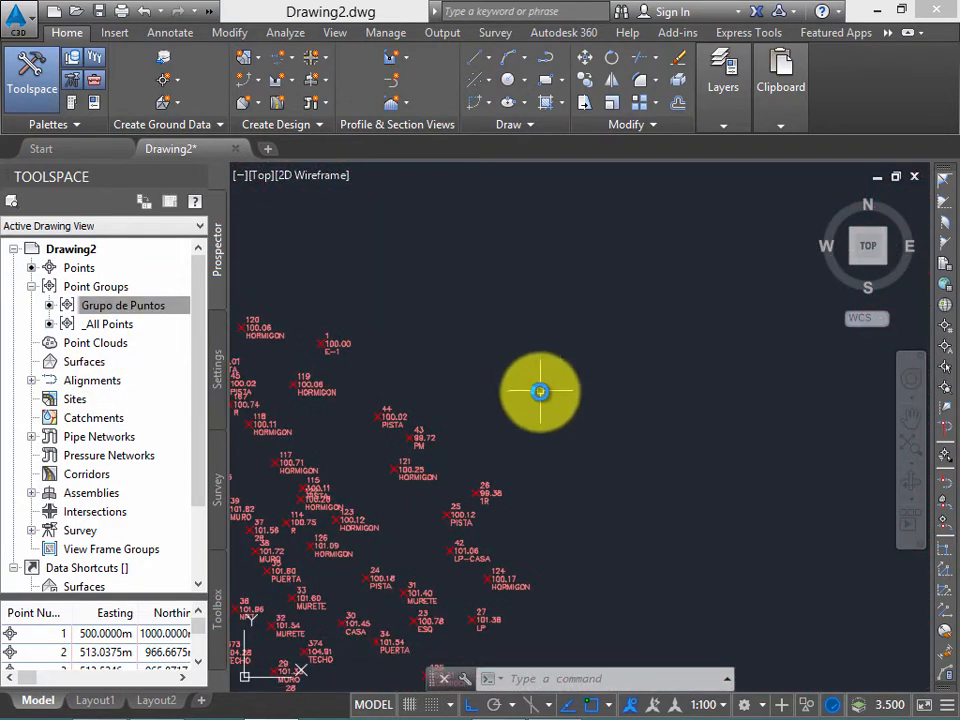
{"action": "scroll", "coordinate": [538, 388], "scroll_direction": "up", "scroll_amount": 2}
{"action": "type", "text": "rectang"}
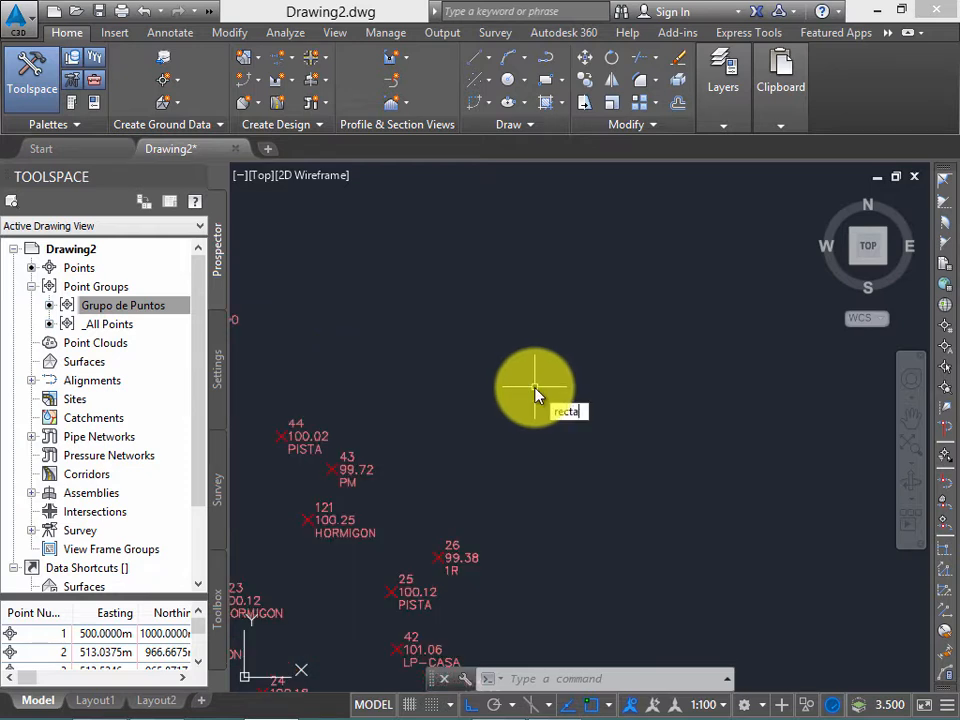
{"action": "key", "text": "Return"}
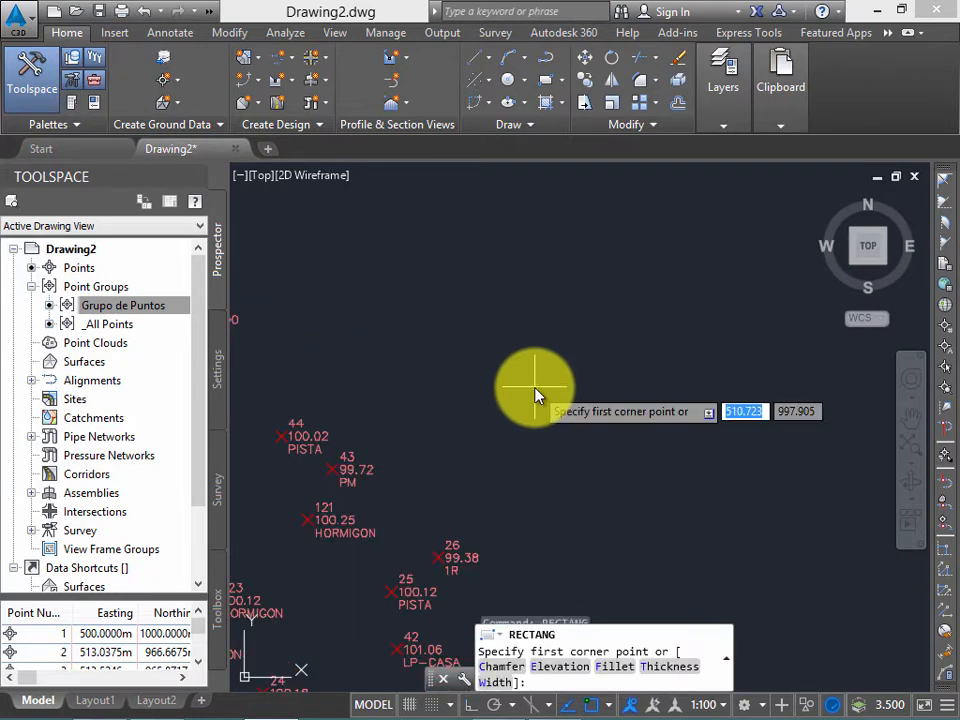
{"action": "scroll", "coordinate": [514, 340], "scroll_direction": "up", "scroll_amount": 2}
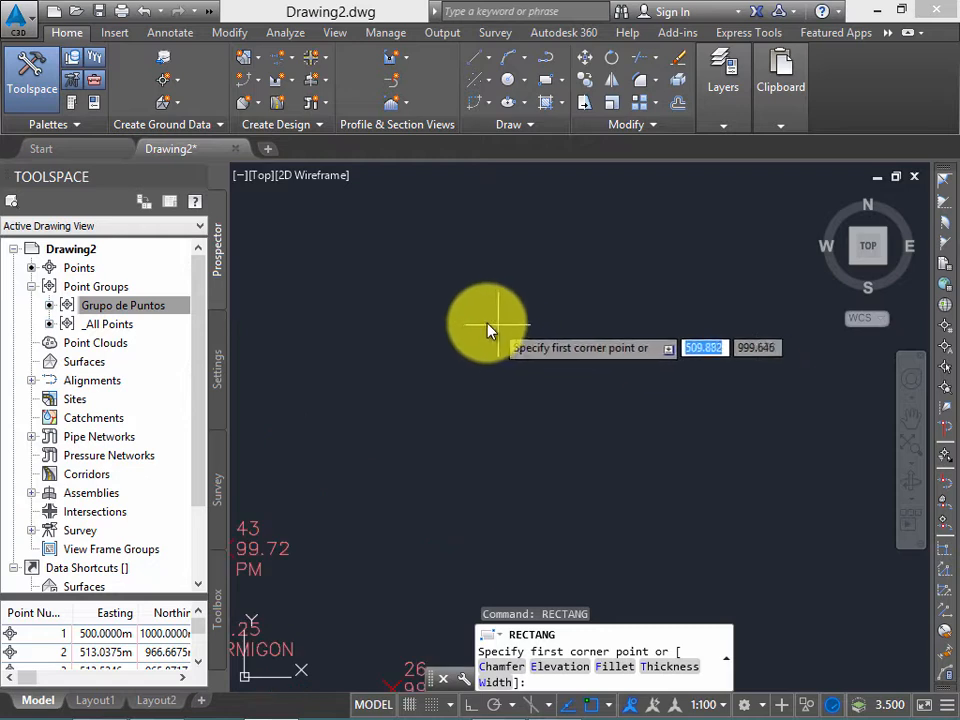
{"action": "left_click", "coordinate": [472, 319]}
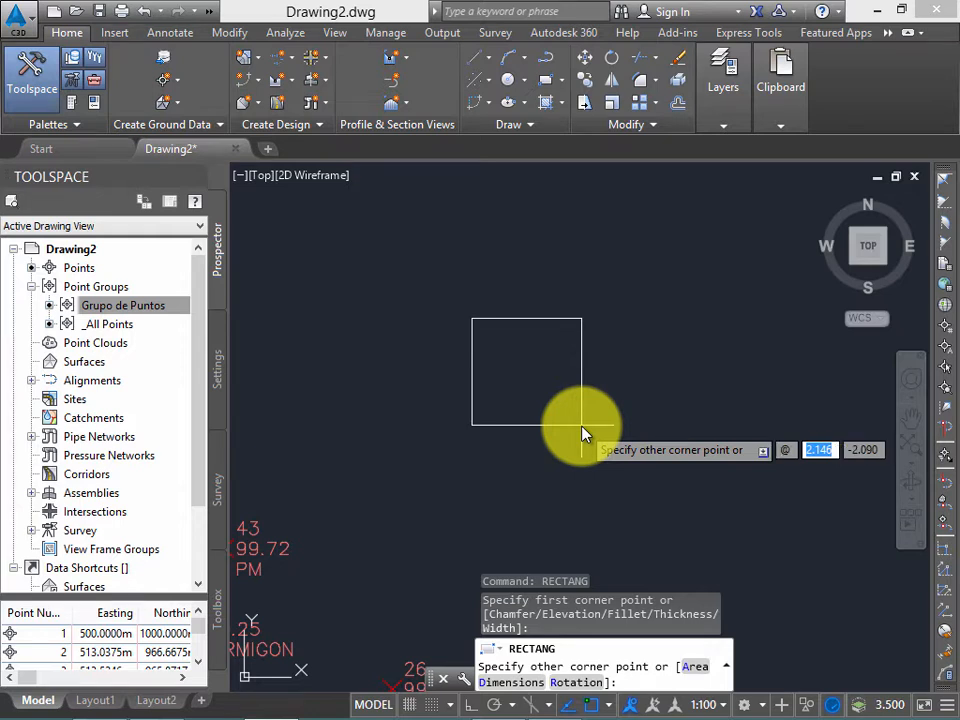
{"action": "key", "text": "alt"}
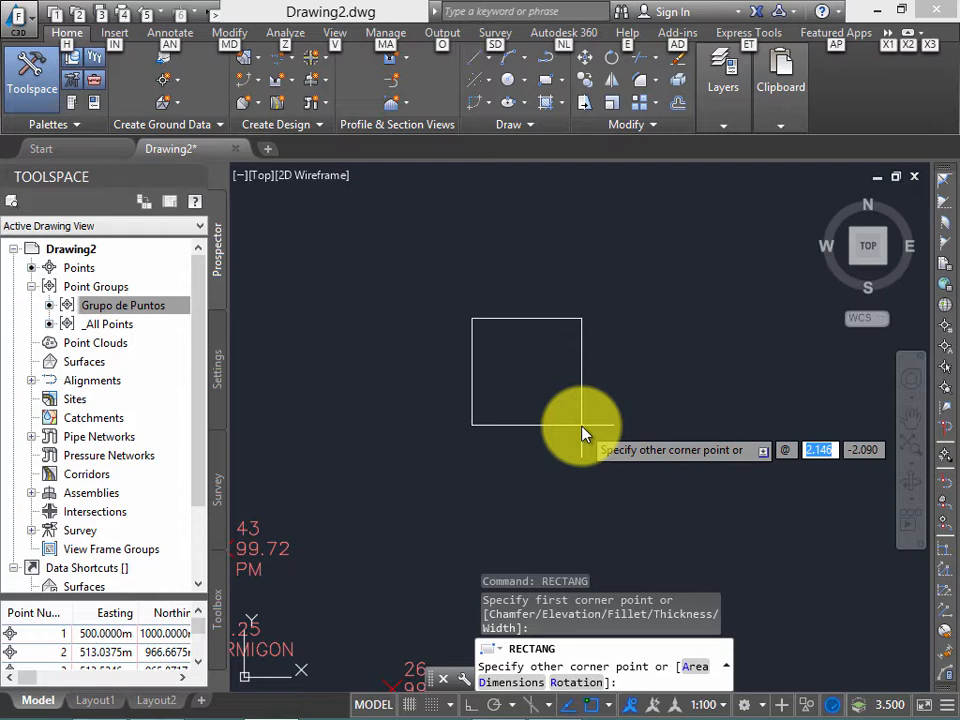
{"action": "key", "text": "1"}
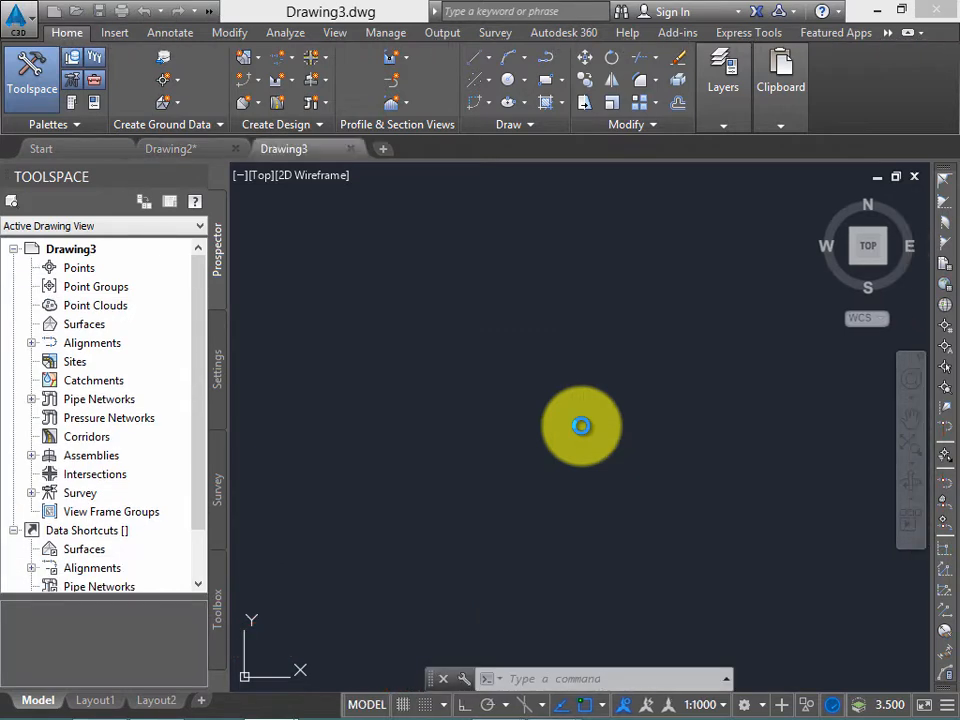
{"action": "left_click", "coordinate": [566, 369]}
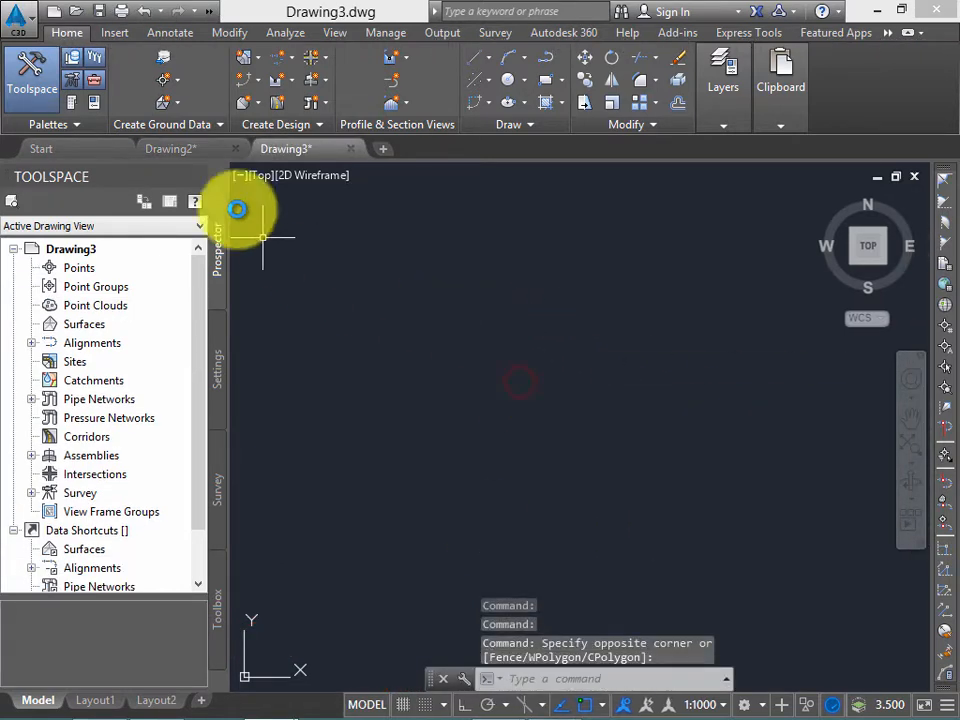
{"action": "left_click", "coordinate": [198, 152]}
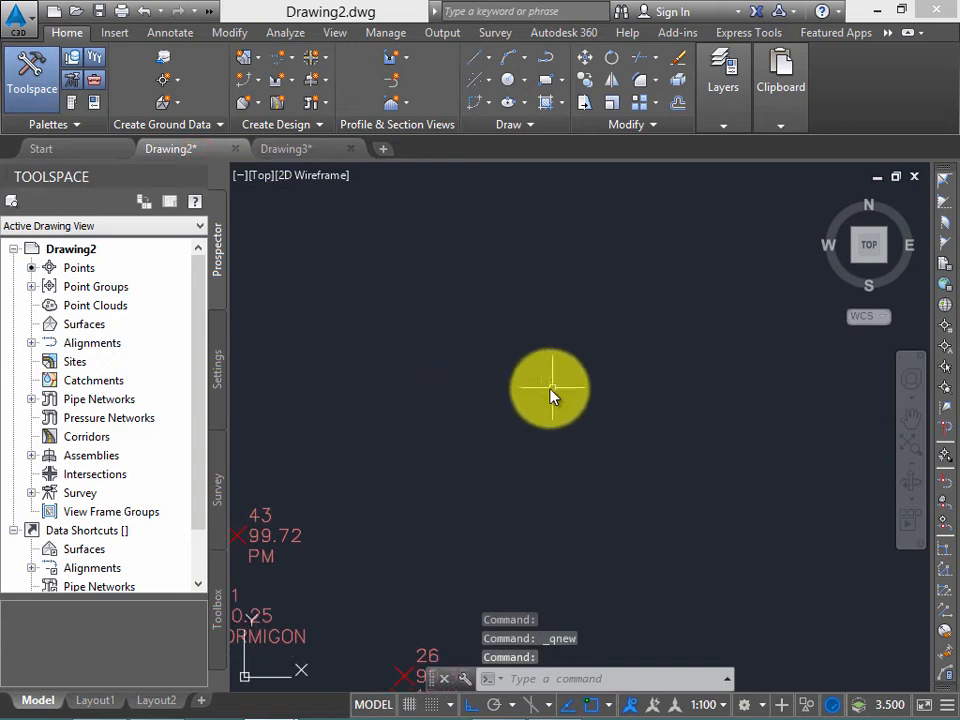
{"action": "type", "text": "rectang"}
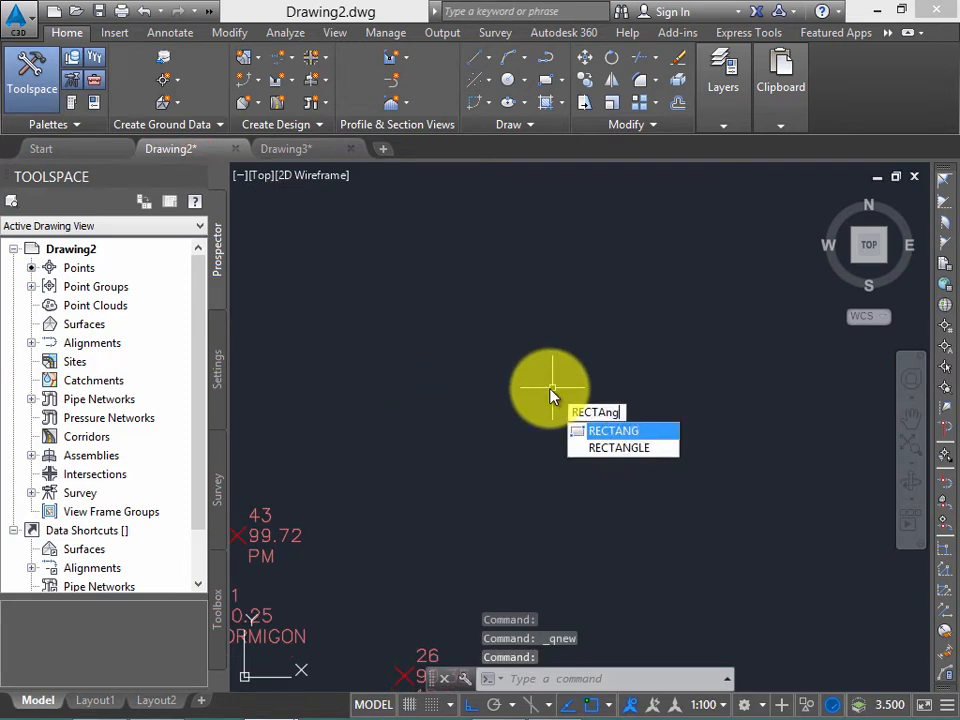
{"action": "key", "text": "Return"}
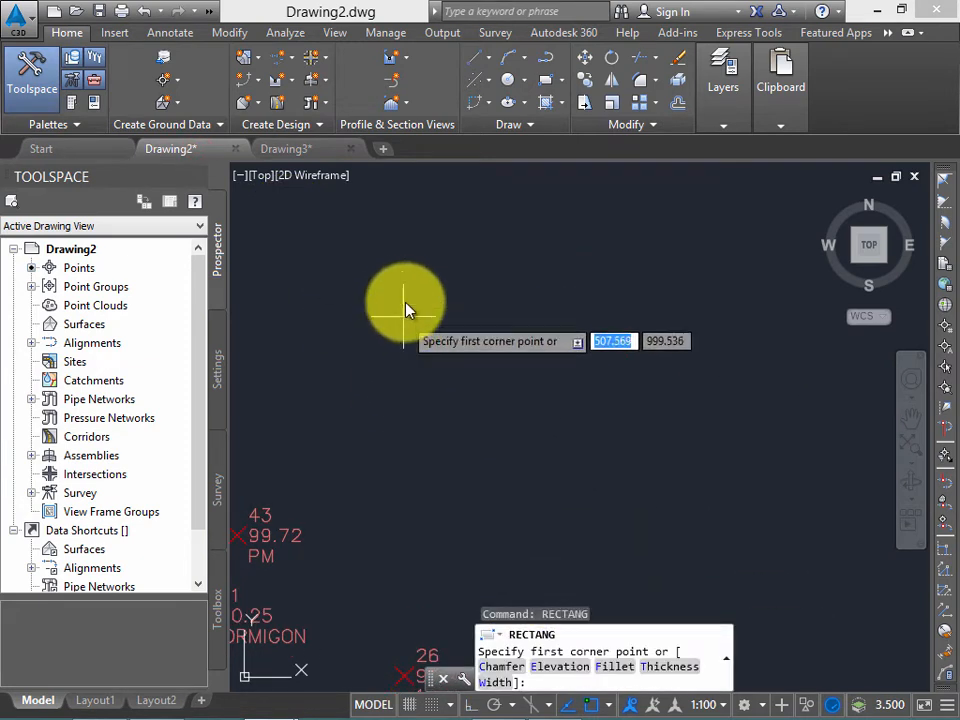
{"action": "left_click", "coordinate": [403, 299]}
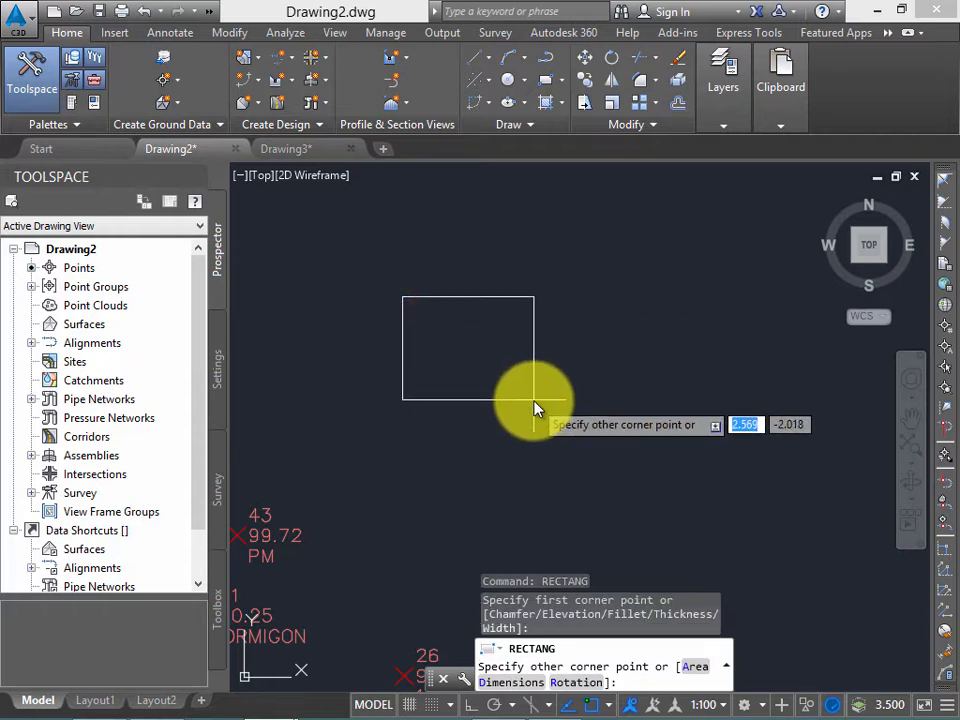
{"action": "type", "text": "@"}
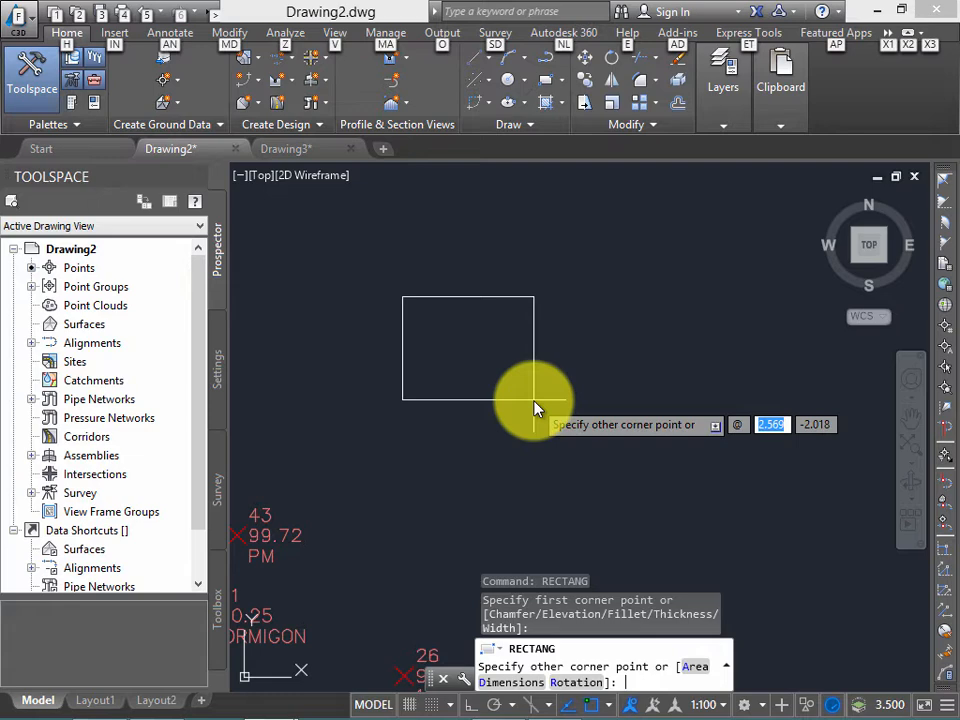
{"action": "type", "text": "1"}
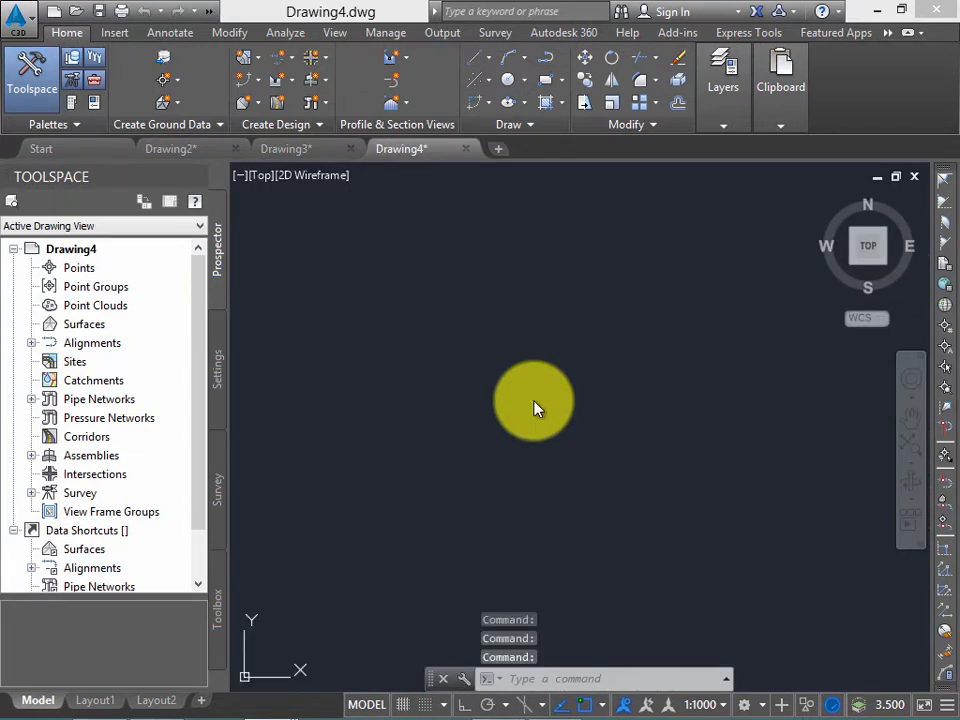
Step: Close the empty drawings Drawing4 and Drawing3 and return to Drawing2
{"action": "type", "text": "c"}
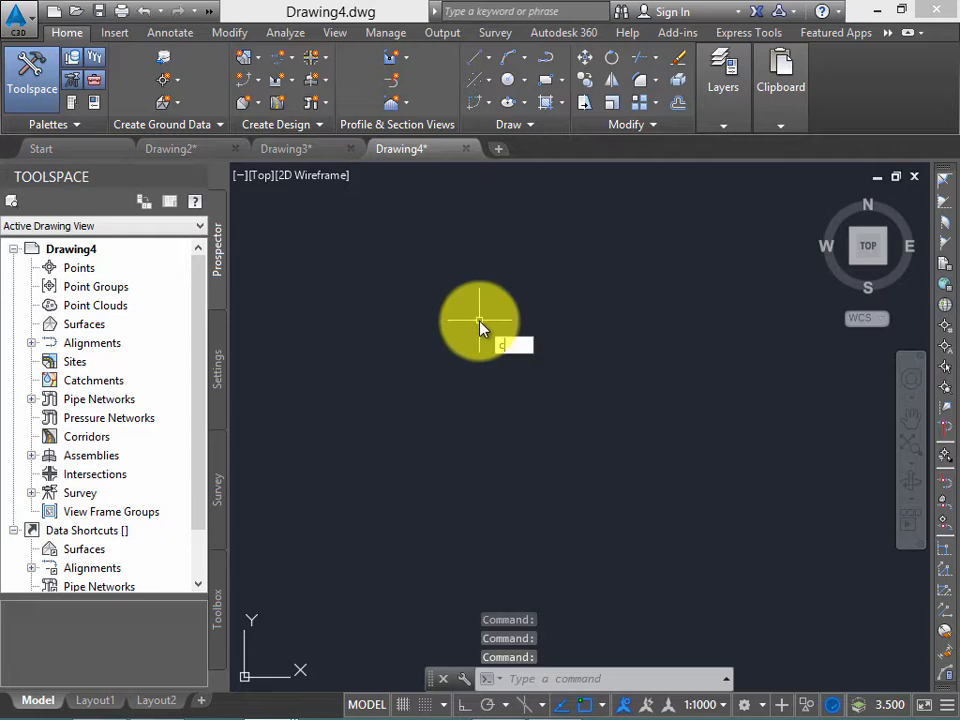
{"action": "type", "text": "lose"}
{"action": "key", "text": "Return"}
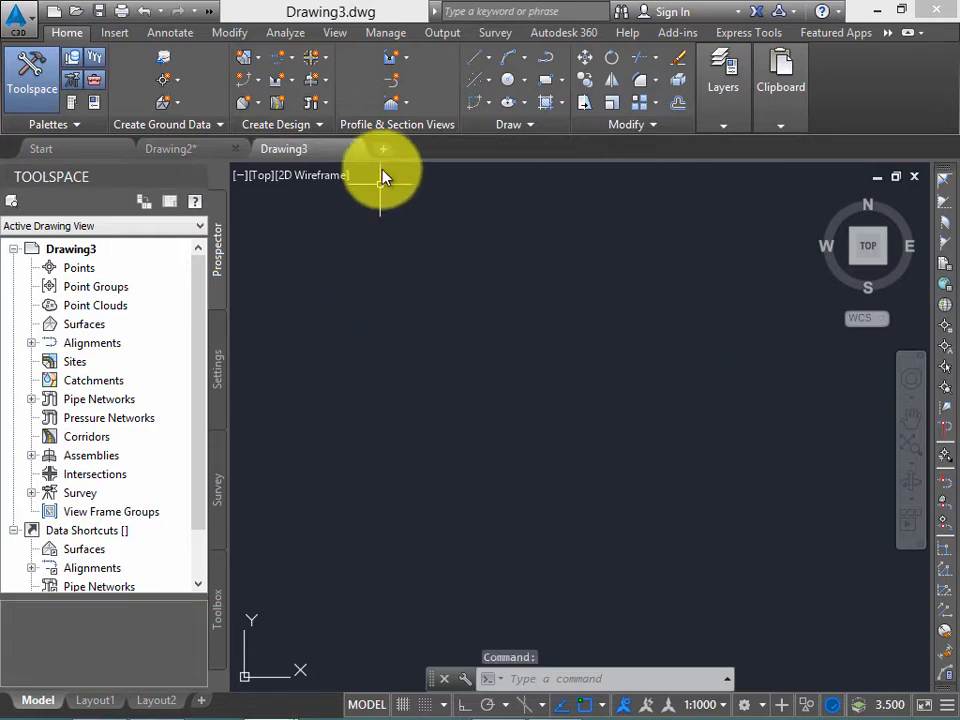
{"action": "left_click", "coordinate": [342, 150]}
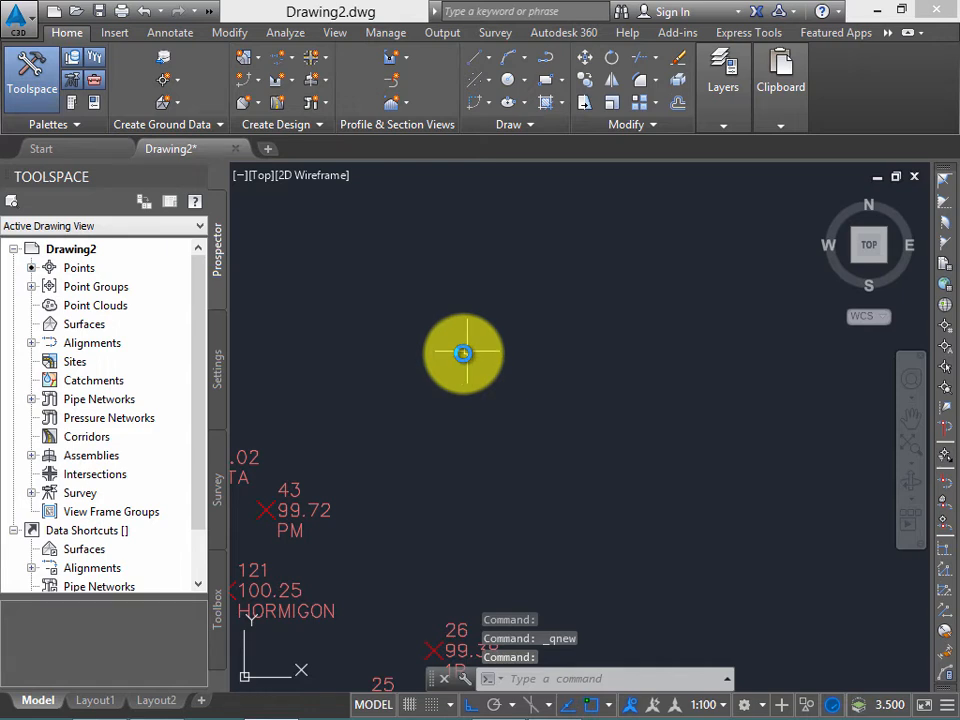
Step: Draw a 1 by 1 unit square in the empty area northeast of the survey points
{"action": "type", "text": "recta"}
{"action": "key", "text": "Return"}
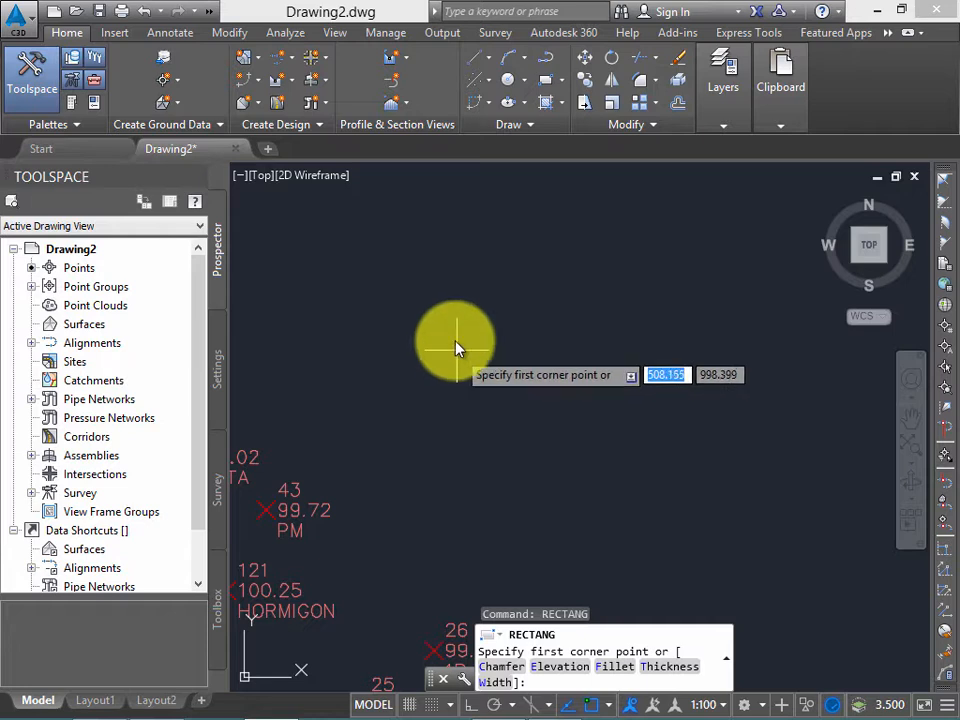
{"action": "left_click", "coordinate": [423, 293]}
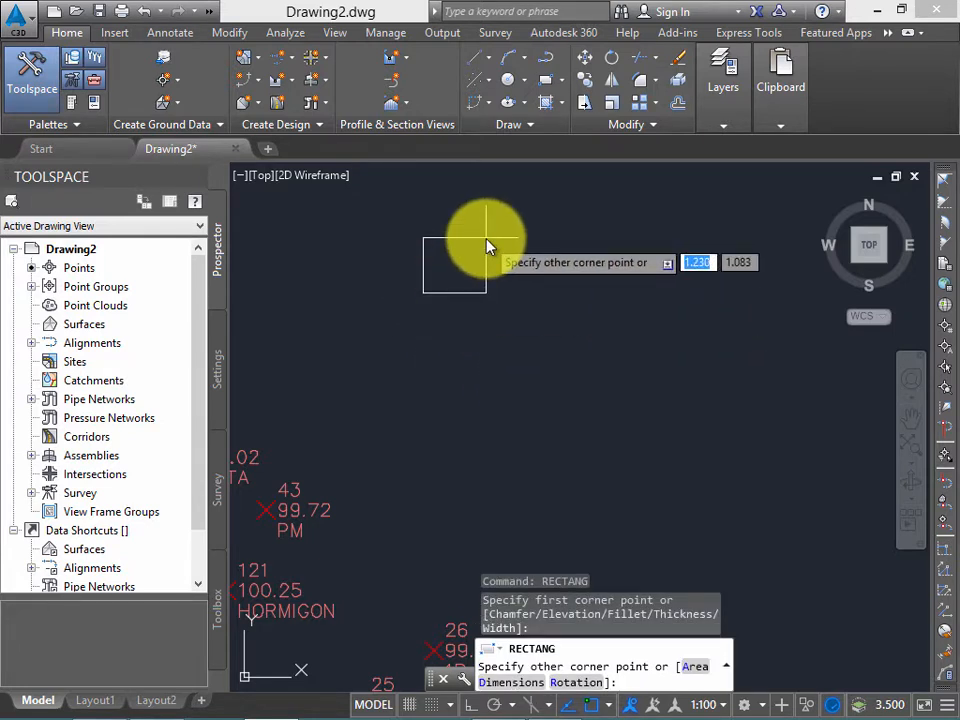
{"action": "type", "text": "1"}
{"action": "key", "text": "Tab"}
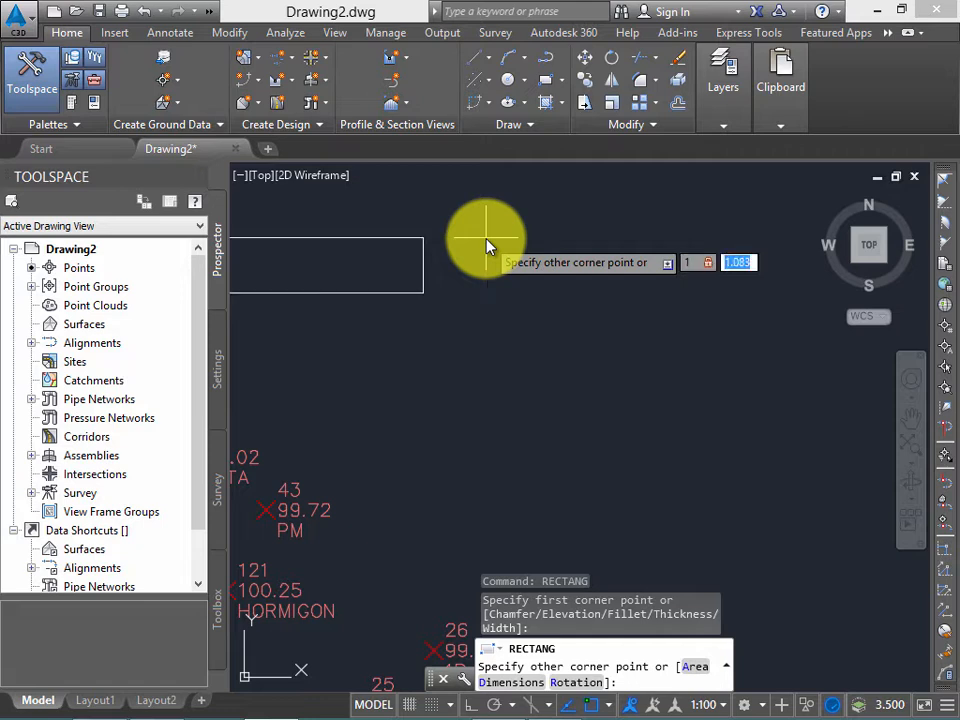
{"action": "type", "text": "1"}
{"action": "key", "text": "Return"}
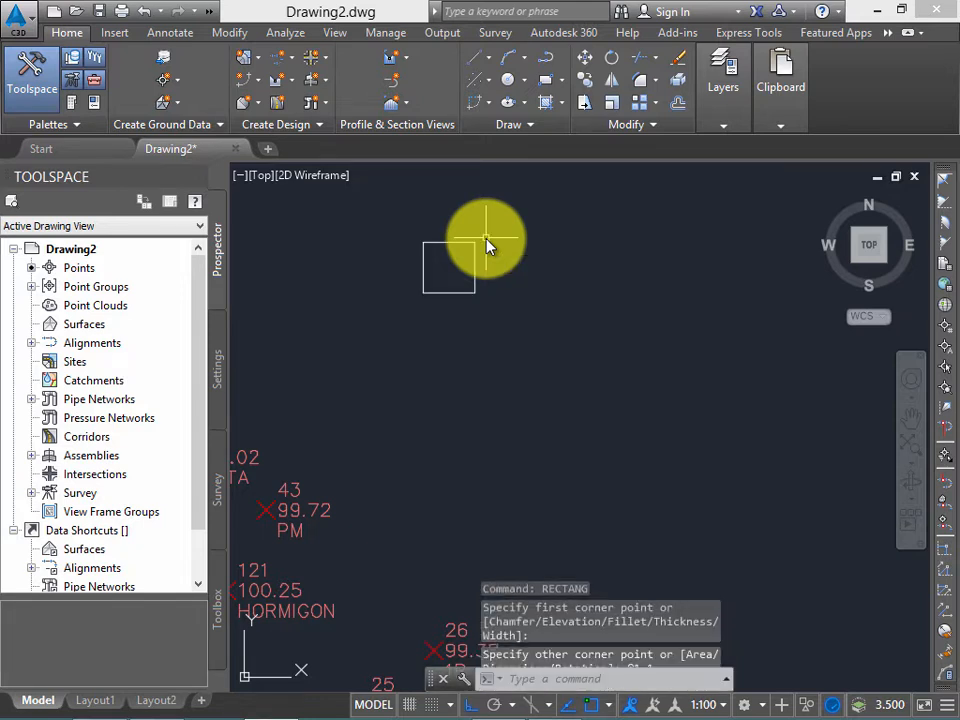
Step: Draw two polylines along the square's diagonals, joining its opposite corners
{"action": "scroll", "coordinate": [430, 255], "scroll_direction": "up", "scroll_amount": 1}
{"action": "scroll", "coordinate": [430, 248], "scroll_direction": "up", "scroll_amount": 2}
{"action": "middle_click_drag", "start_coordinate": [452, 214], "coordinate": [461, 279]}
{"action": "middle_click_drag", "start_coordinate": [455, 339], "coordinate": [459, 348]}
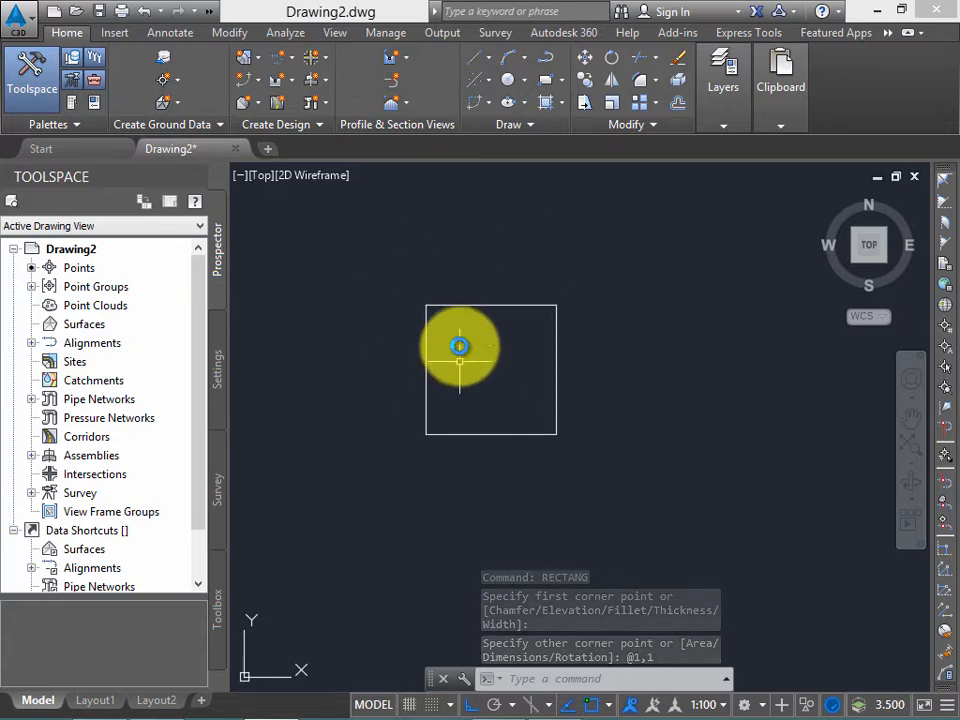
{"action": "middle_click_drag", "start_coordinate": [542, 321], "coordinate": [568, 336]}
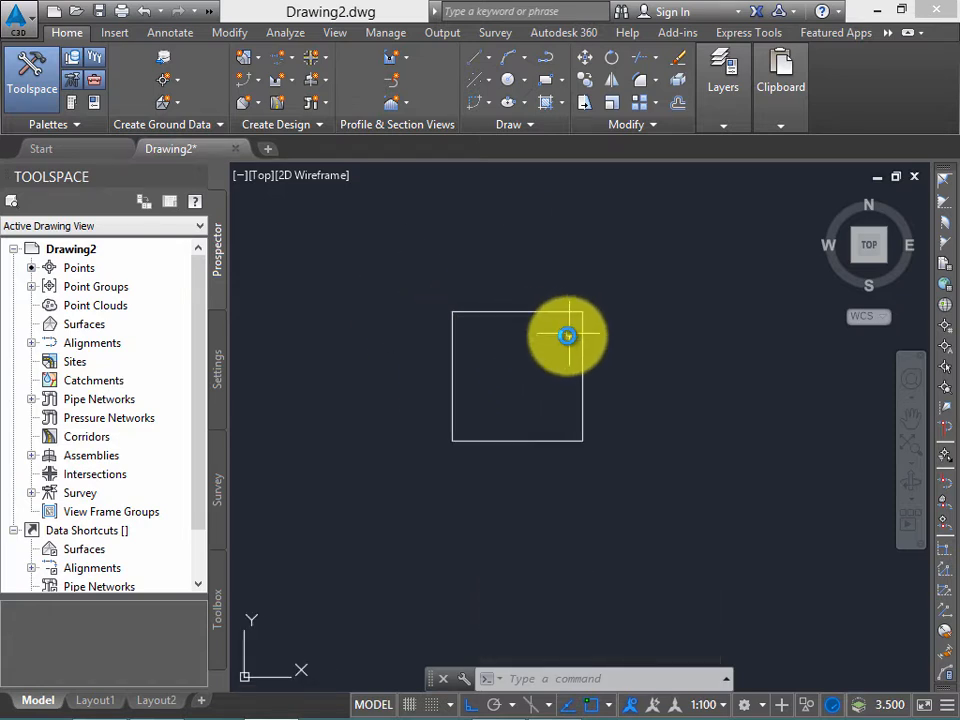
{"action": "scroll", "coordinate": [598, 363], "scroll_direction": "up", "scroll_amount": 2}
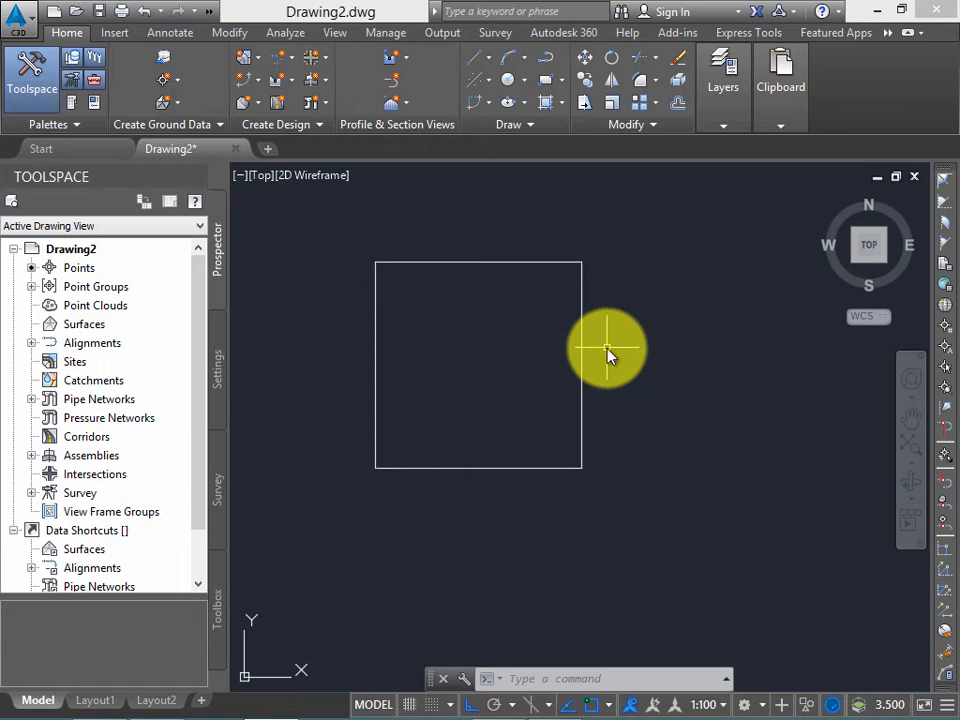
{"action": "type", "text": "pline"}
{"action": "key", "text": "Return"}
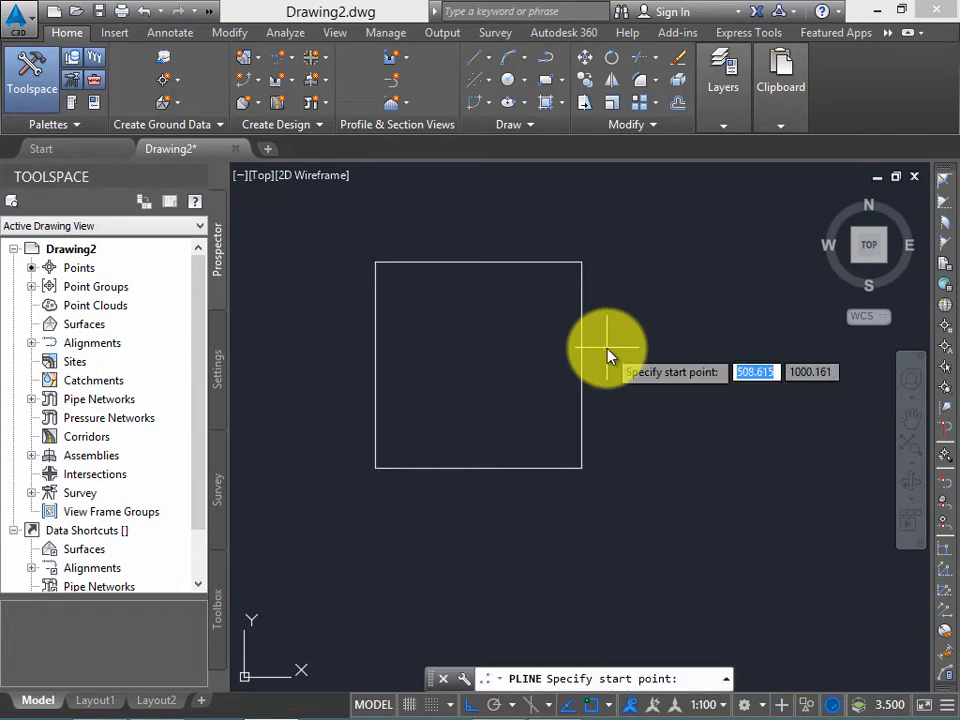
{"action": "left_click", "coordinate": [579, 265]}
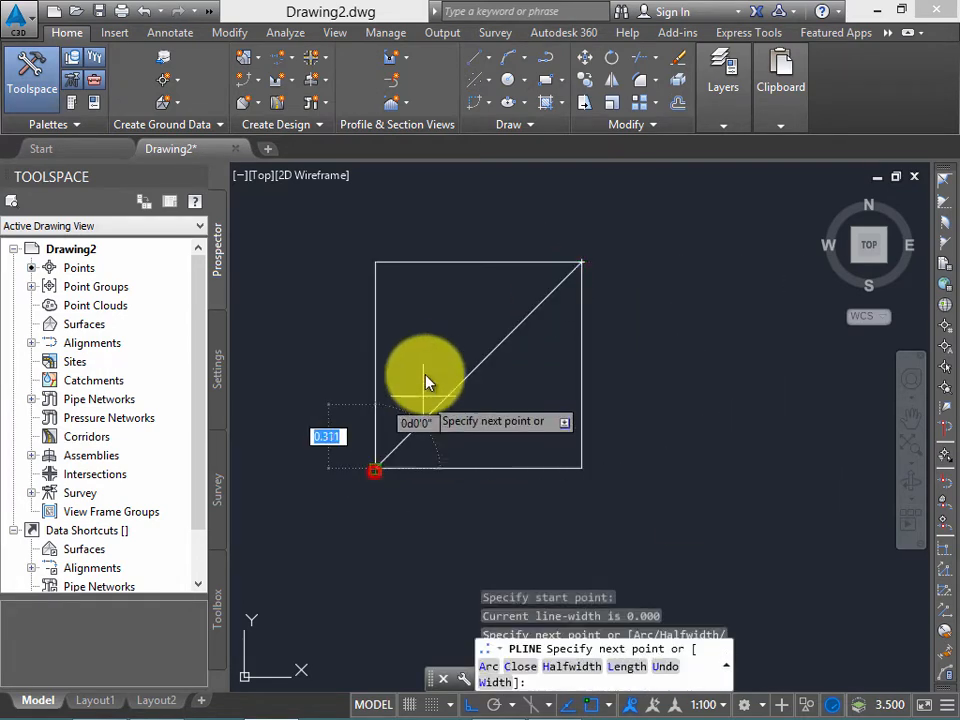
{"action": "key", "text": "Return"}
{"action": "key", "text": "Return"}
{"action": "left_click", "coordinate": [377, 264]}
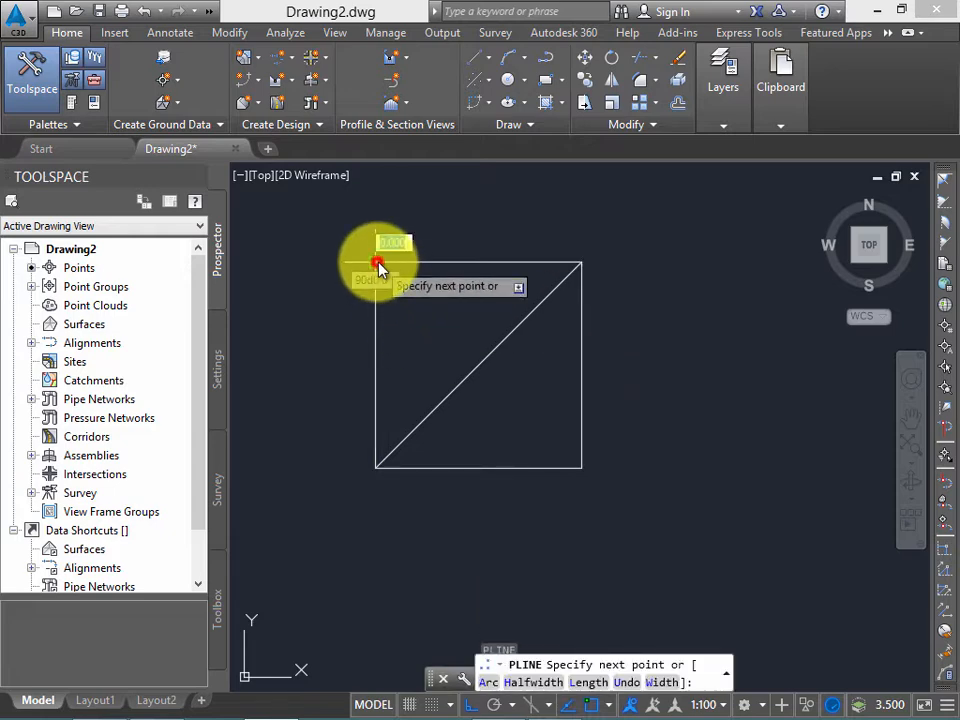
{"action": "left_click", "coordinate": [581, 466]}
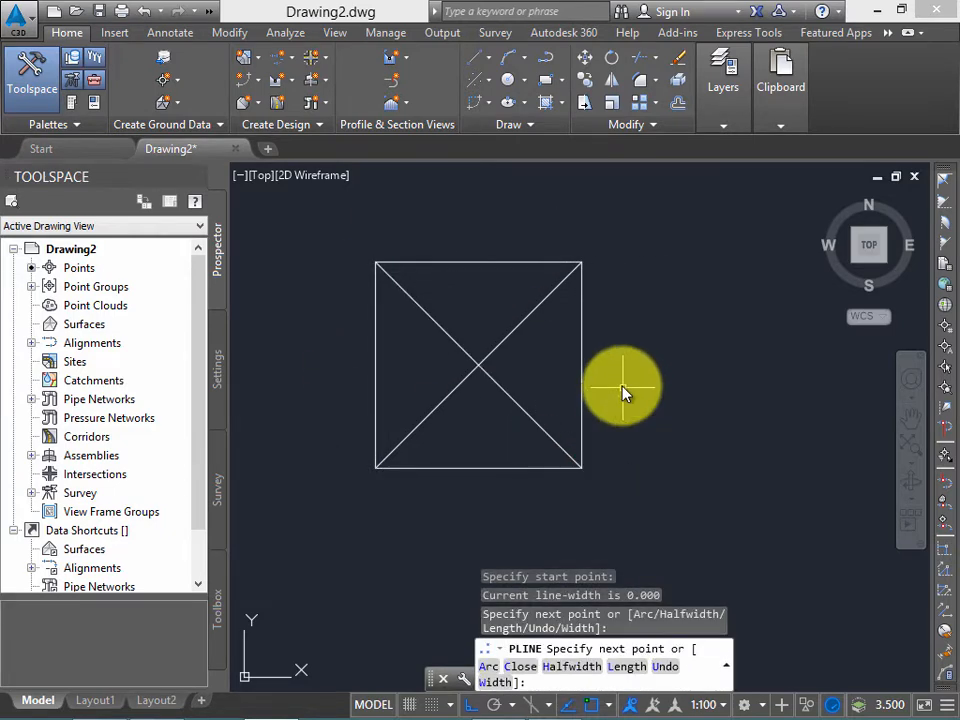
{"action": "key", "text": "Return"}
Step: Draw a circle of radius 0.25 centred on the intersection of the square's diagonals
{"action": "middle_click_drag", "start_coordinate": [521, 356], "coordinate": [529, 364]}
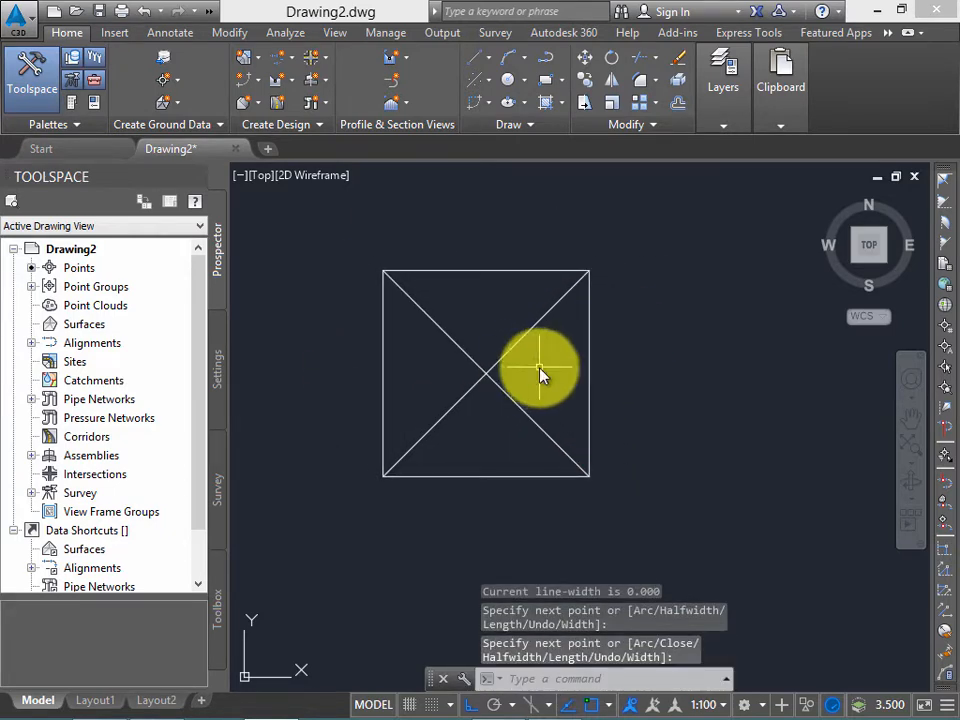
{"action": "type", "text": "CU"}
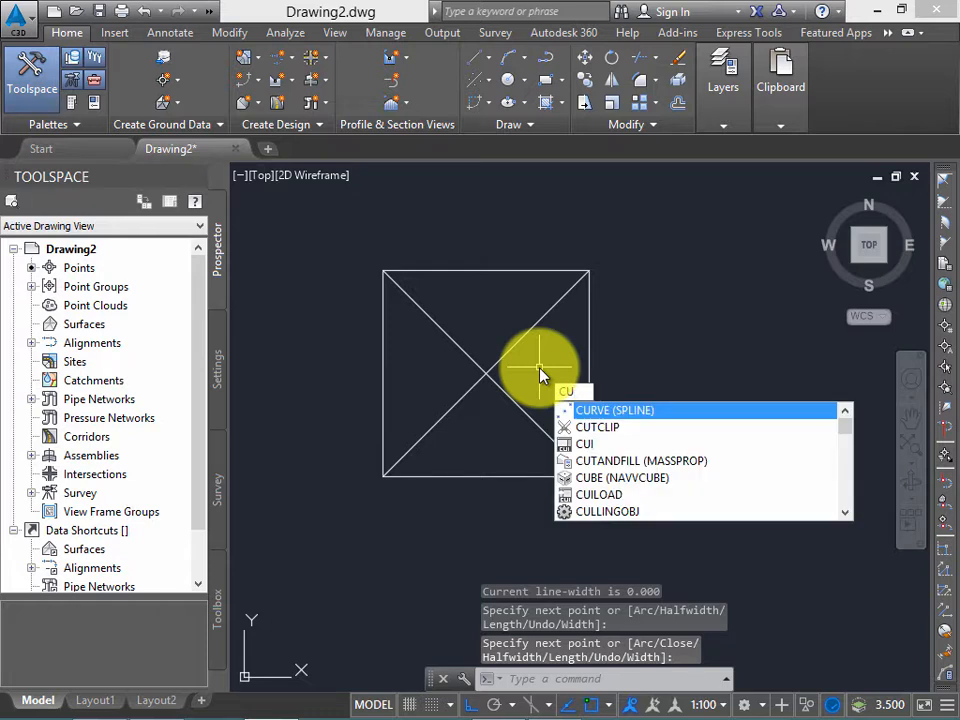
{"action": "key", "text": "BackSpace"}
{"action": "key", "text": "Return"}
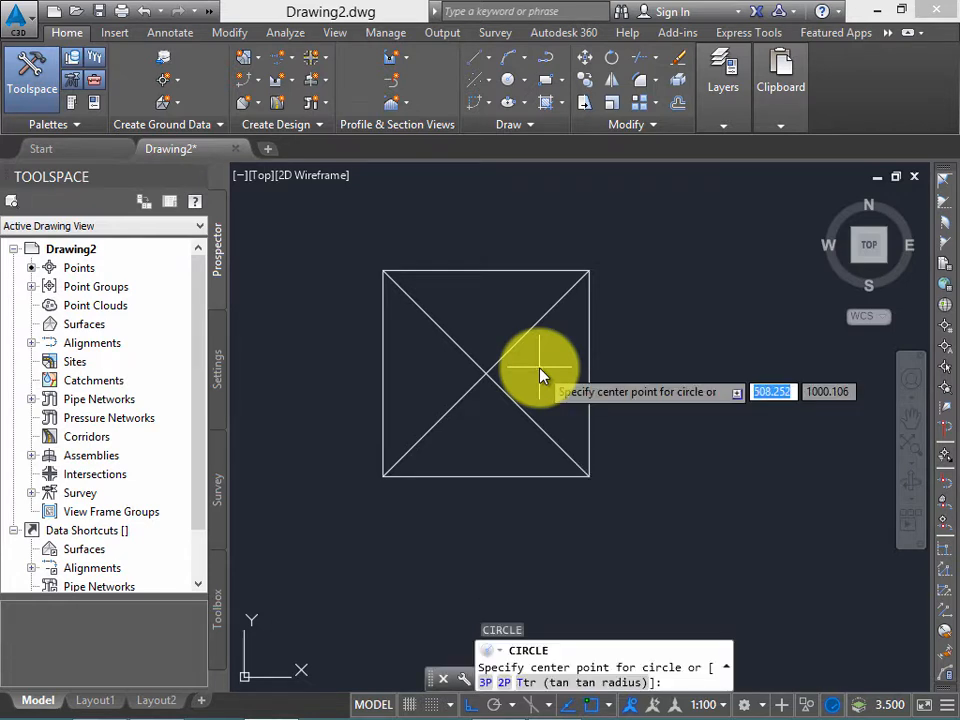
{"action": "left_click", "coordinate": [489, 385]}
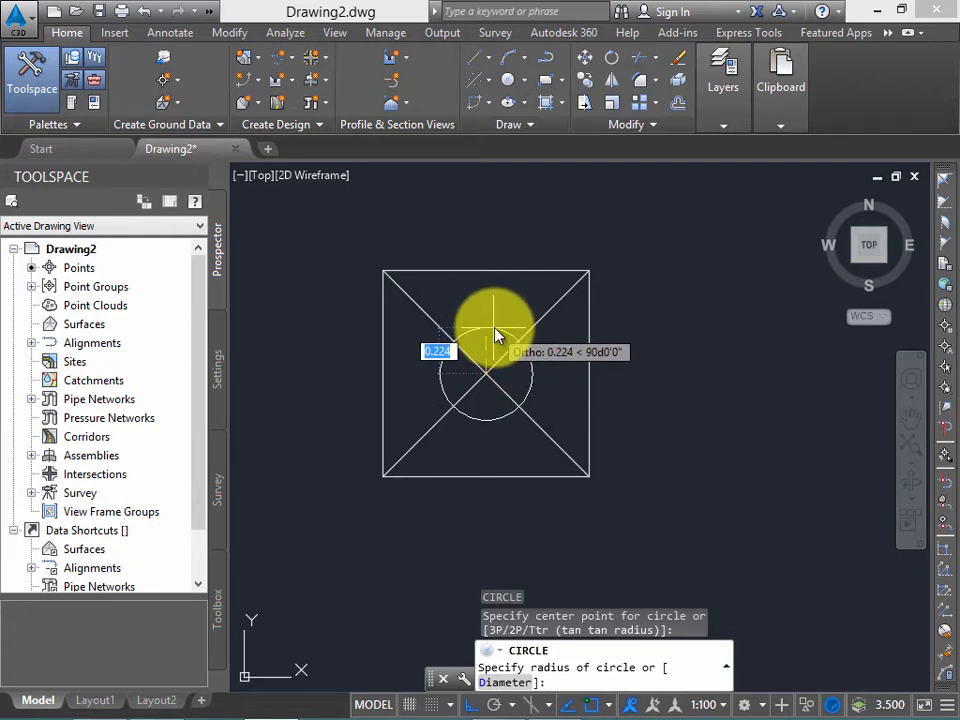
{"action": "type", "text": "0.25"}
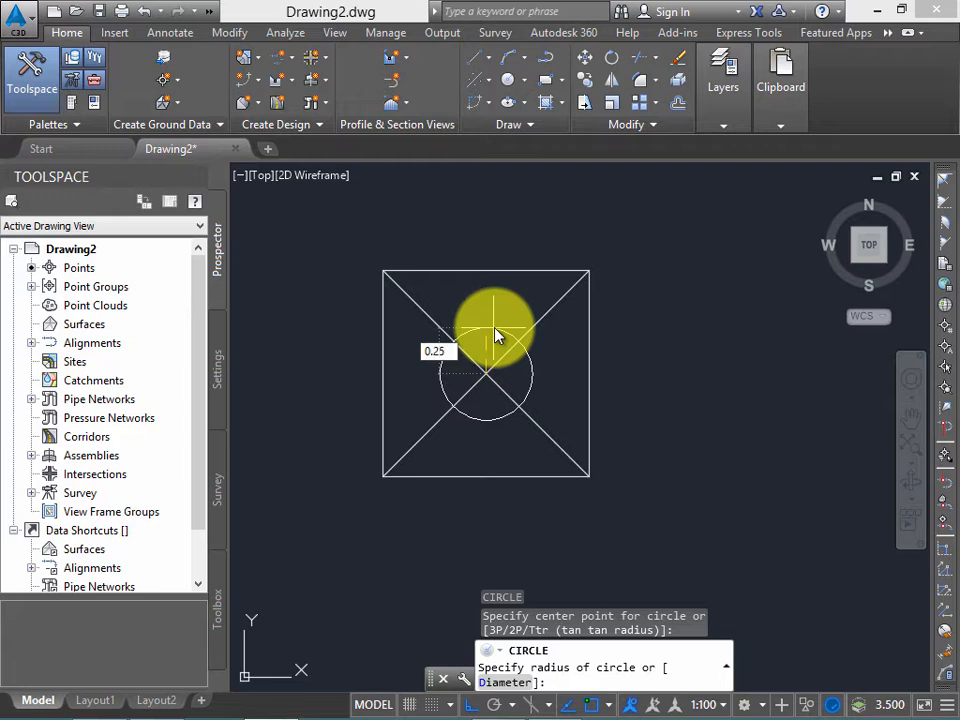
{"action": "key", "text": "Return"}
Step: Review the available object snap modes without changing them and examine the square, diagonals and circle up close
{"action": "middle_click_drag", "start_coordinate": [540, 328], "coordinate": [524, 401]}
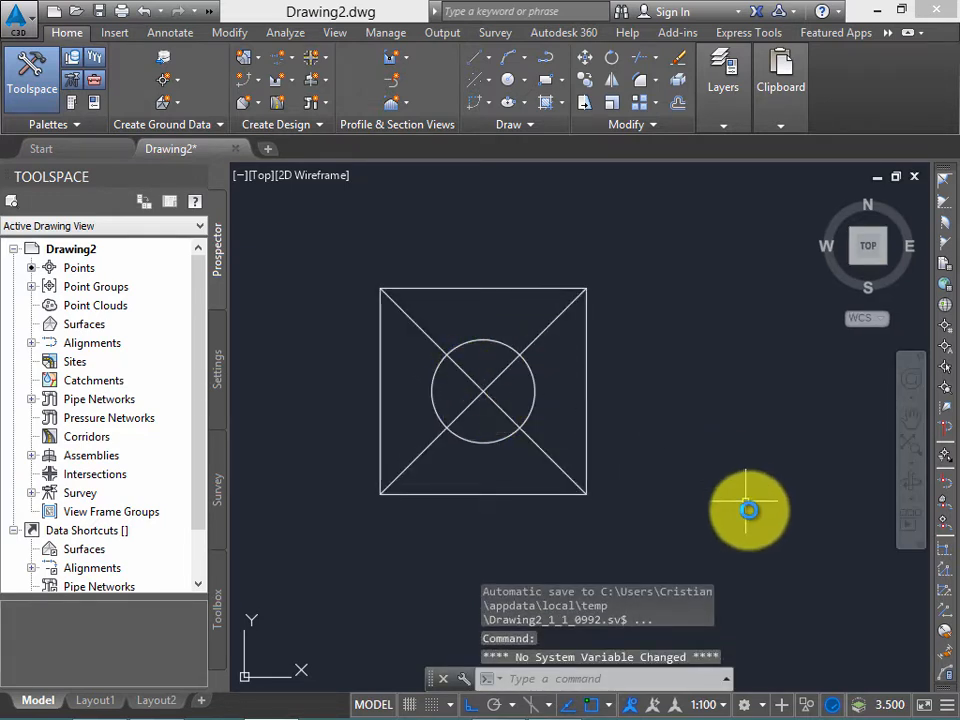
{"action": "left_click", "coordinate": [609, 705]}
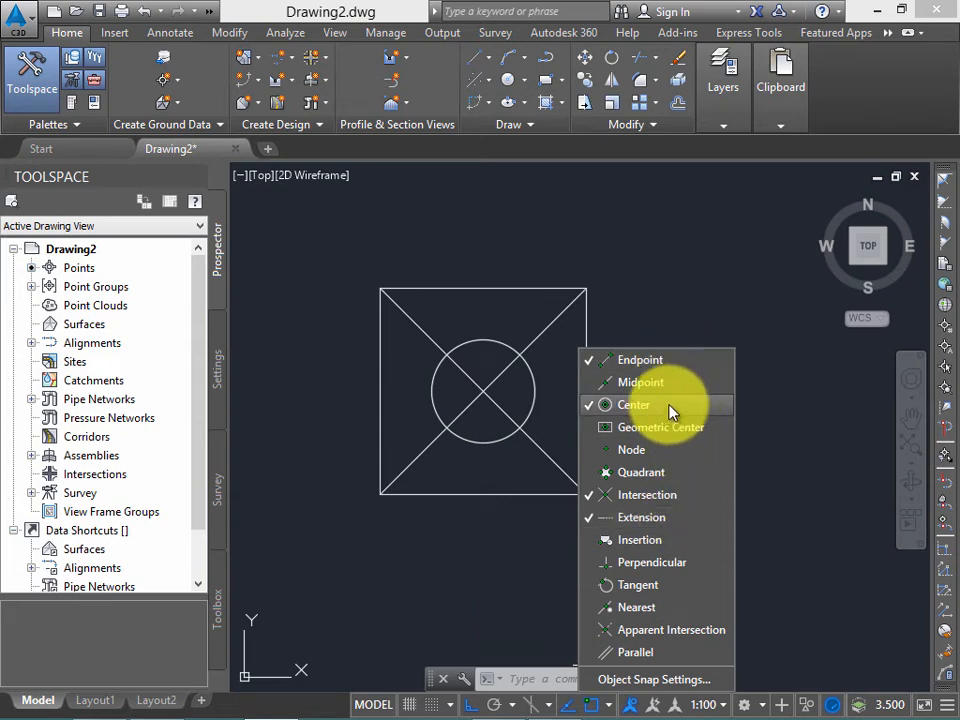
{"action": "left_click", "coordinate": [677, 296]}
{"action": "scroll", "coordinate": [545, 326], "scroll_direction": "up", "scroll_amount": 2}
{"action": "middle_click_drag", "start_coordinate": [540, 326], "coordinate": [565, 320]}
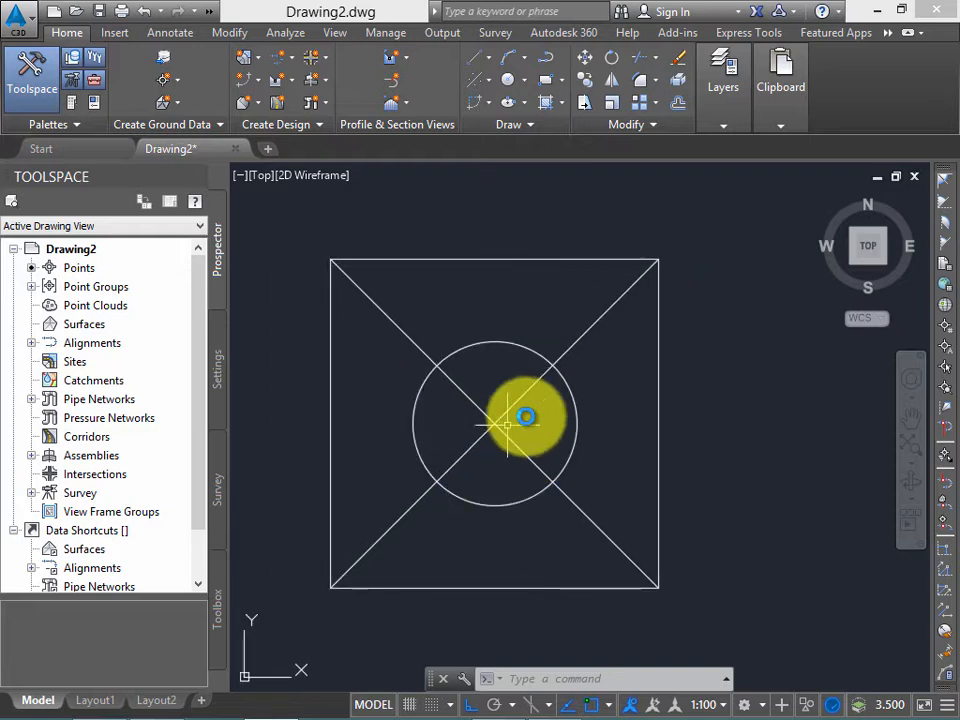
{"action": "scroll", "coordinate": [620, 374], "scroll_direction": "down", "scroll_amount": 2}
{"action": "scroll", "coordinate": [602, 386], "scroll_direction": "up", "scroll_amount": 2}
{"action": "scroll", "coordinate": [612, 378], "scroll_direction": "down", "scroll_amount": 1}
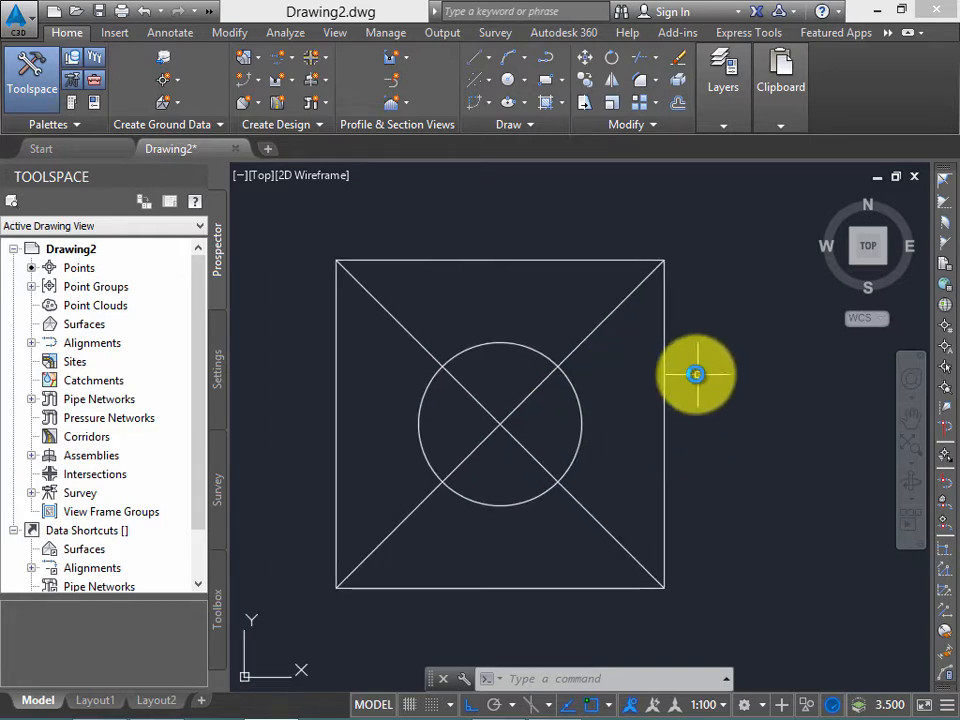
{"action": "scroll", "coordinate": [673, 375], "scroll_direction": "down", "scroll_amount": 2}
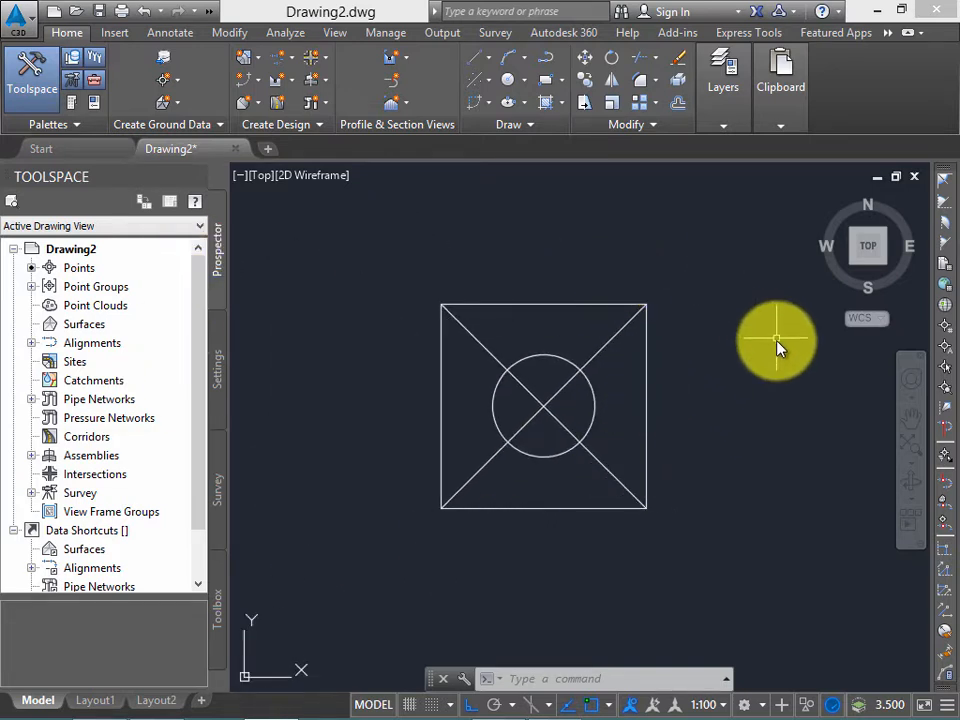
{"action": "middle_click_drag", "start_coordinate": [757, 398], "coordinate": [728, 393]}
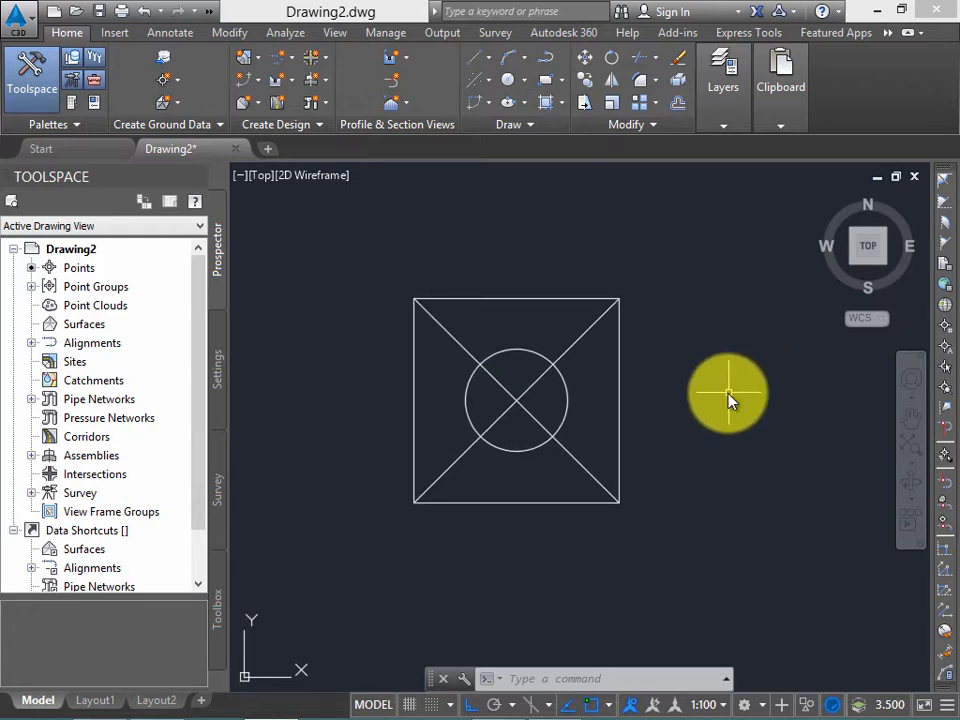
Step: Apply a solid hatch to the square's west and east regions between the diagonals, outside the circle
{"action": "type", "text": "H"}
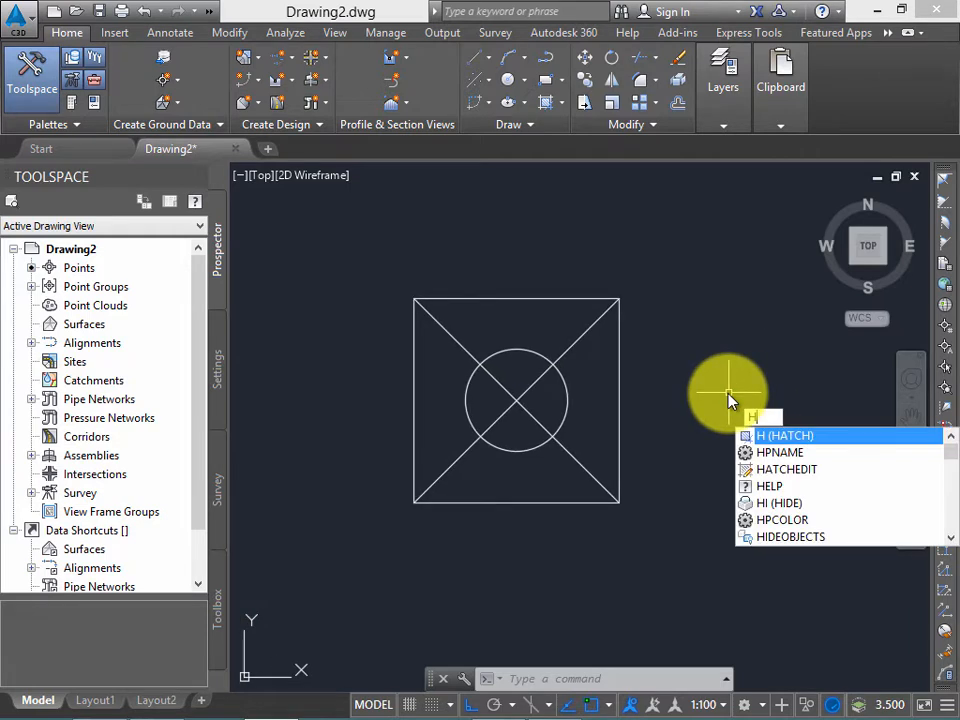
{"action": "key", "text": "Escape"}
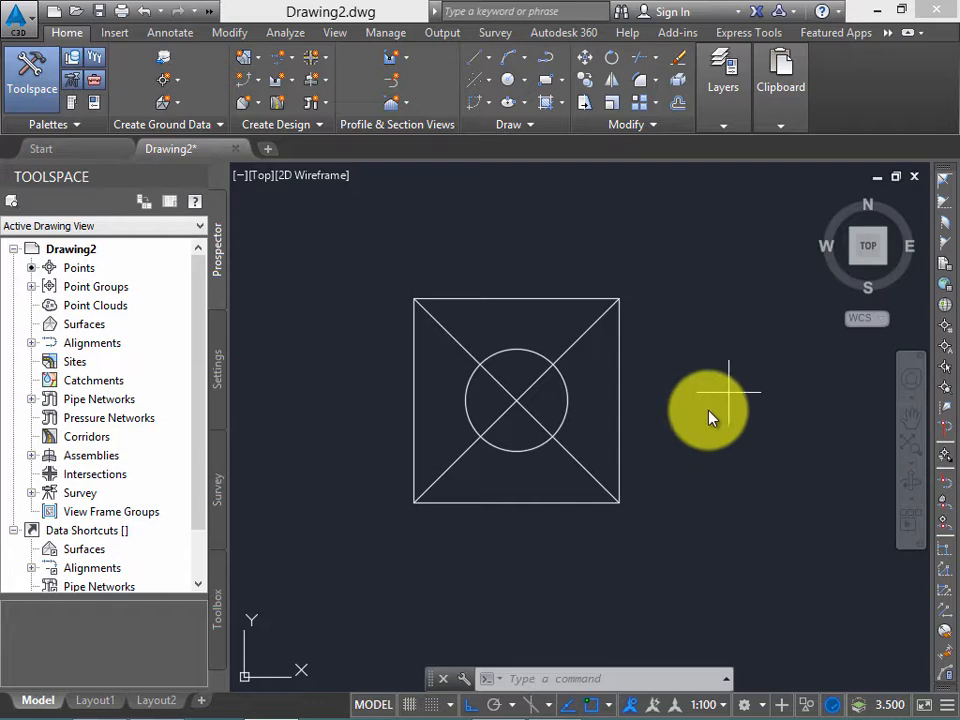
{"action": "type", "text": "h"}
{"action": "key", "text": "Return"}
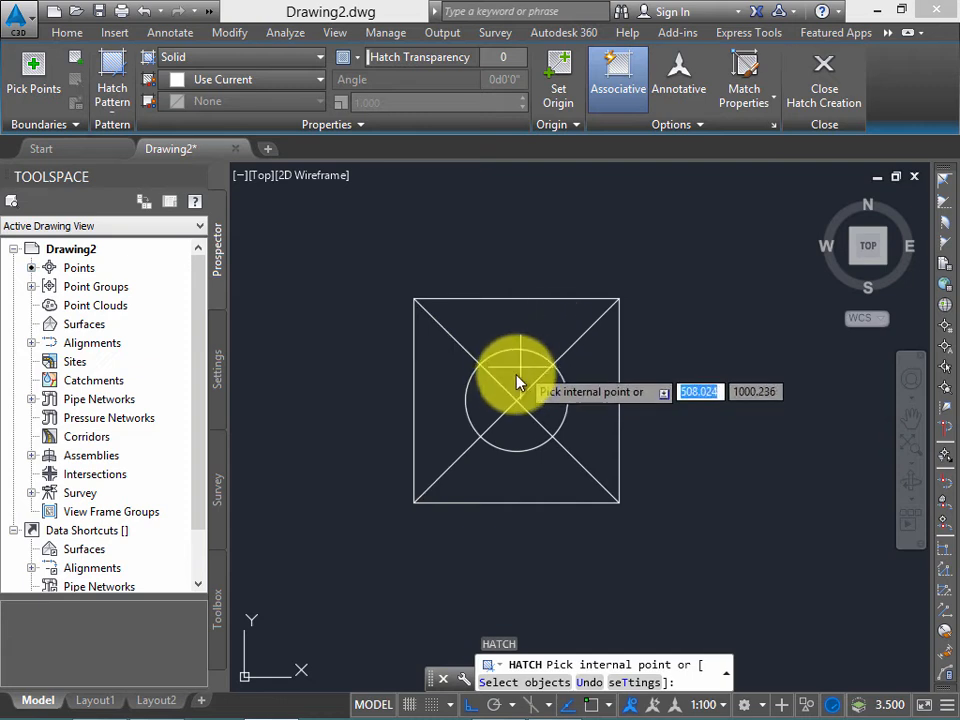
{"action": "left_click", "coordinate": [440, 372]}
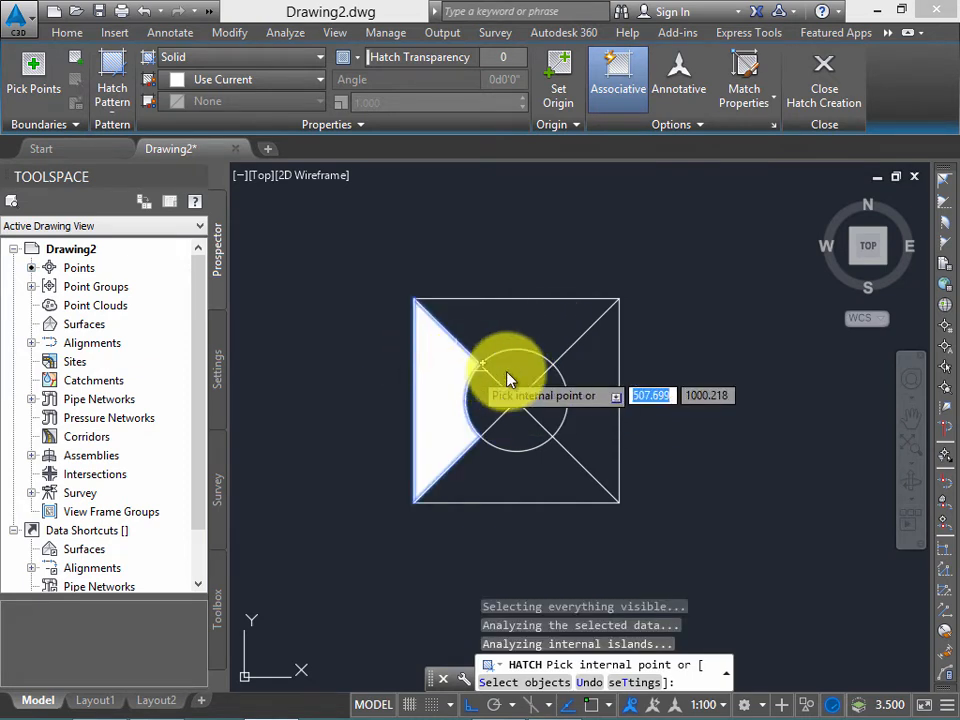
{"action": "left_click", "coordinate": [579, 385]}
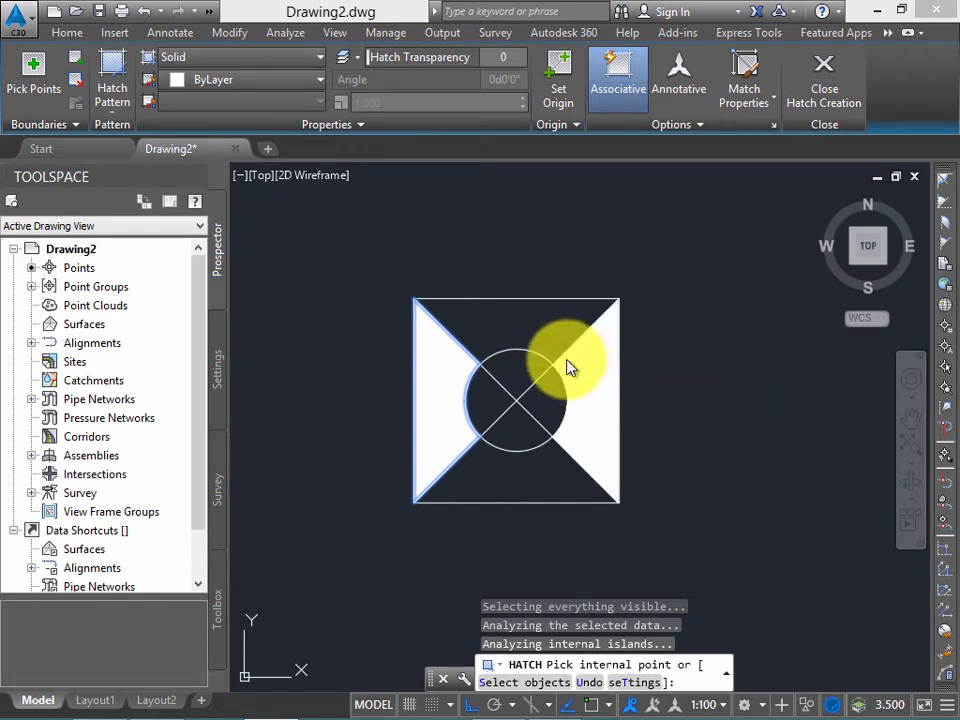
{"action": "left_click", "coordinate": [536, 332]}
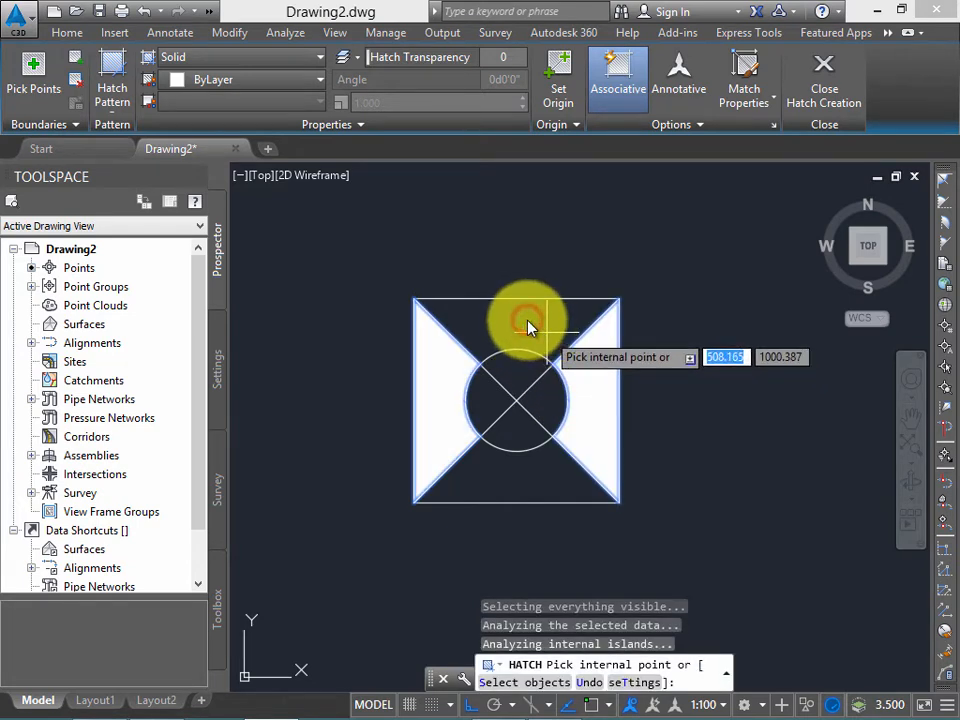
{"action": "left_click", "coordinate": [525, 497]}
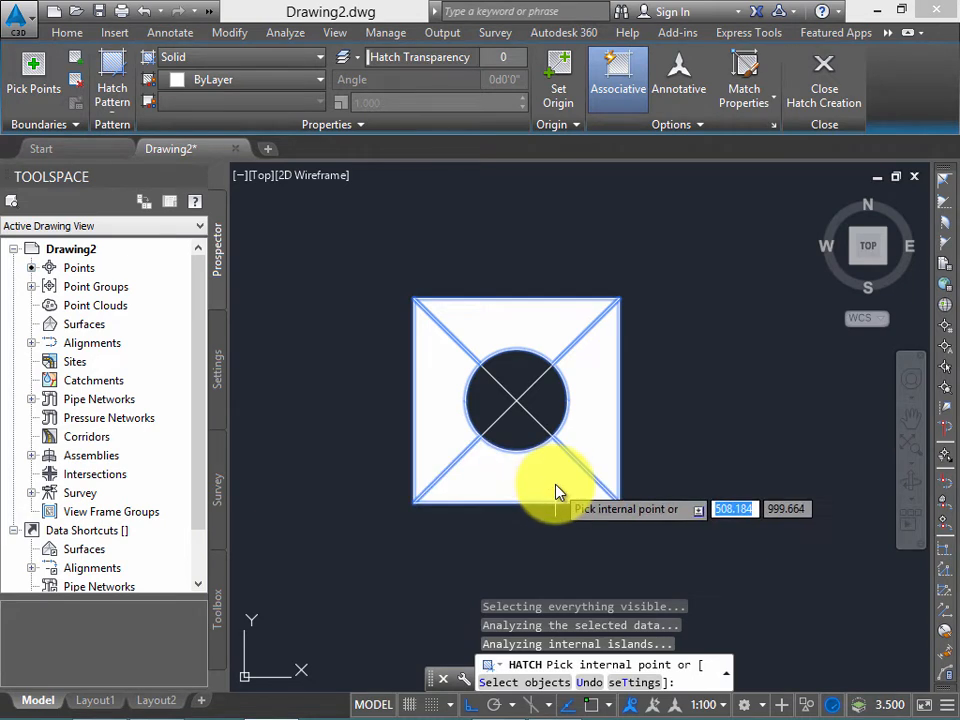
{"action": "key", "text": "ctrl+z"}
{"action": "key", "text": "ctrl+z"}
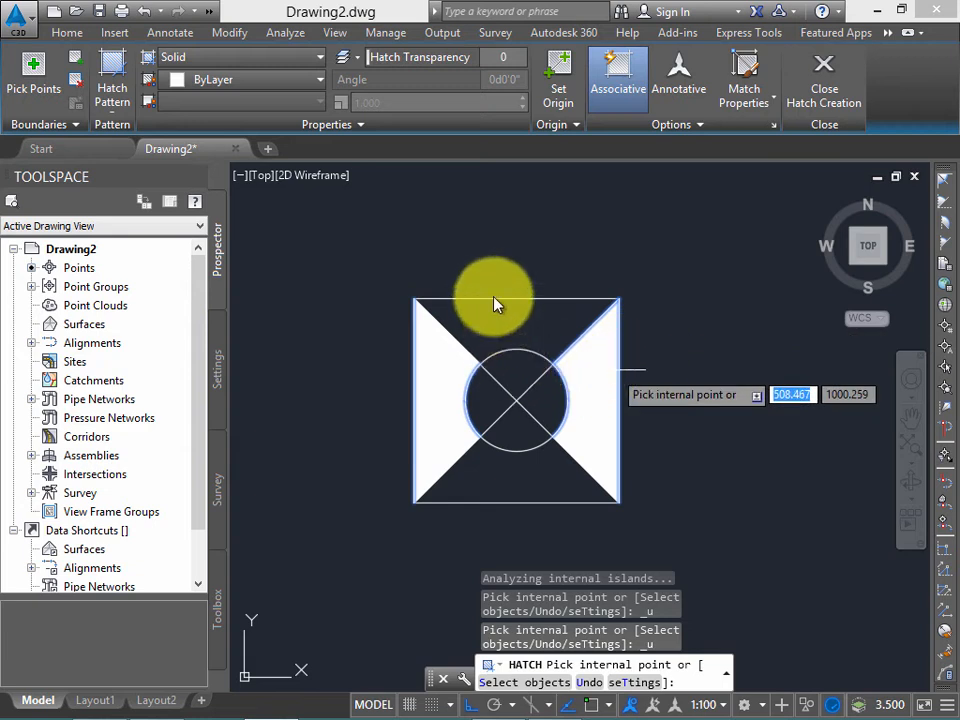
Step: Add the circle's north and south sectors to the solid hatch and finish the hatching
{"action": "left_click", "coordinate": [517, 378]}
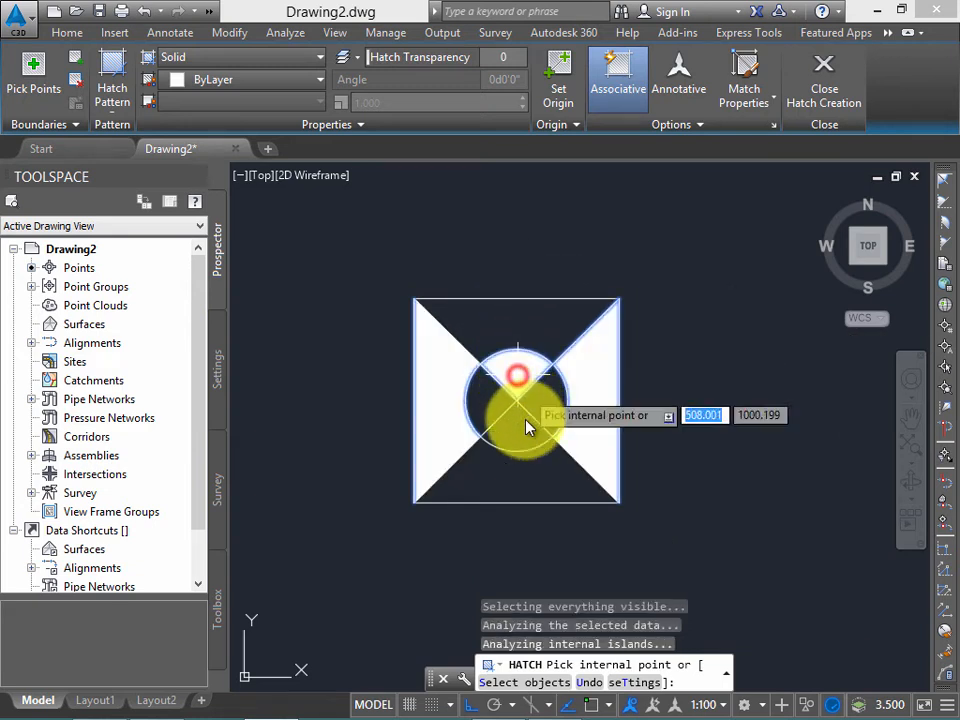
{"action": "left_click", "coordinate": [522, 428]}
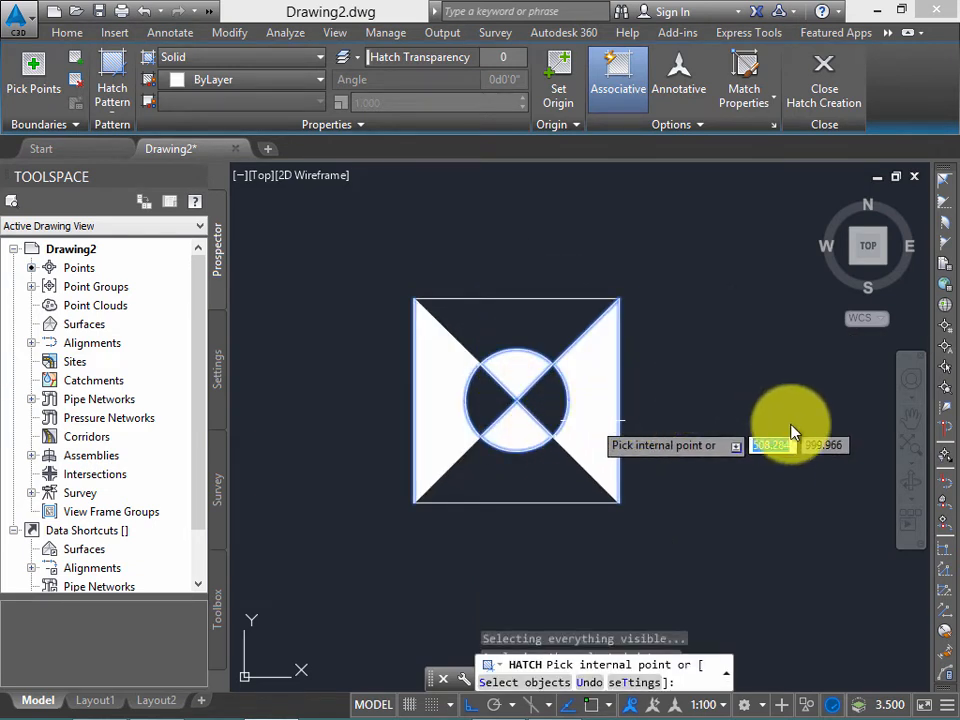
{"action": "key", "text": "Return"}
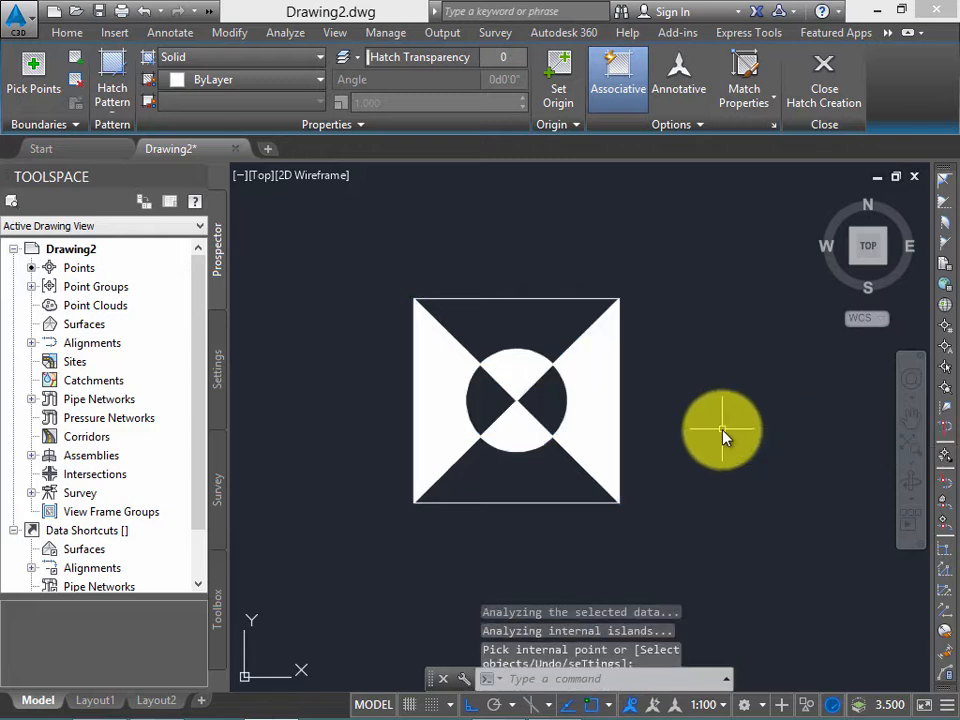
Step: Examine the hatched square-and-circle symbol and its outline, leaving all of its objects unchanged
{"action": "scroll", "coordinate": [706, 400], "scroll_direction": "down", "scroll_amount": 3}
{"action": "mouse_move", "coordinate": [712, 384]}
{"action": "middle_mouse_down"}
{"action": "mouse_move", "coordinate": [671, 381]}
{"action": "mouse_move", "coordinate": [633, 348]}
{"action": "mouse_move", "coordinate": [632, 318]}
{"action": "mouse_move", "coordinate": [643, 386]}
{"action": "middle_mouse_up"}
{"action": "scroll", "coordinate": [634, 318], "scroll_direction": "up", "scroll_amount": 2}
{"action": "scroll", "coordinate": [641, 312], "scroll_direction": "down", "scroll_amount": 2}
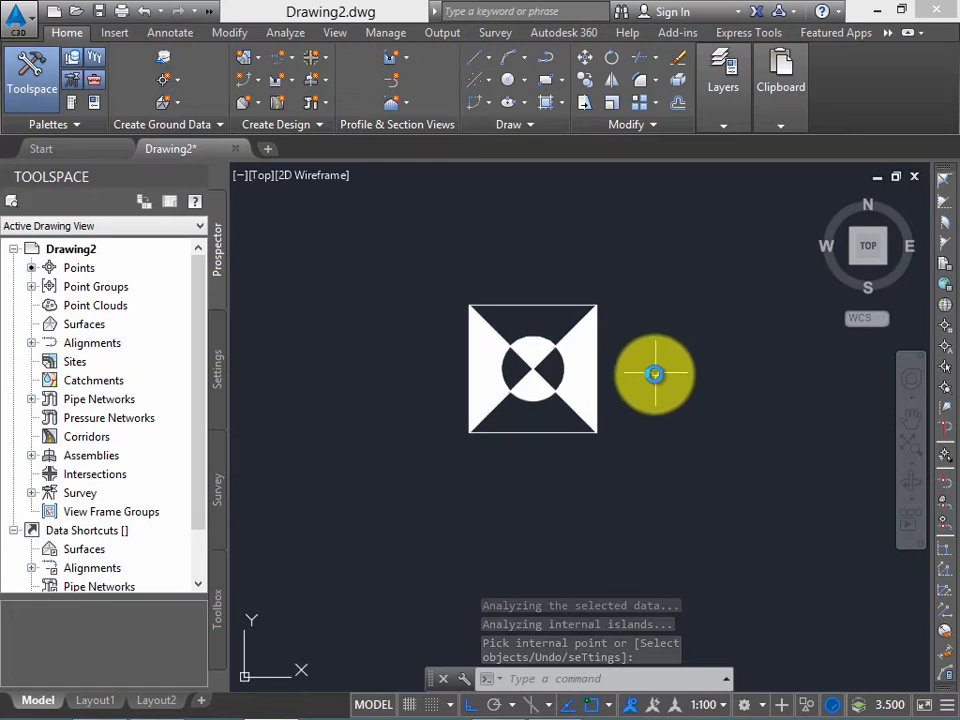
{"action": "left_click", "coordinate": [676, 261]}
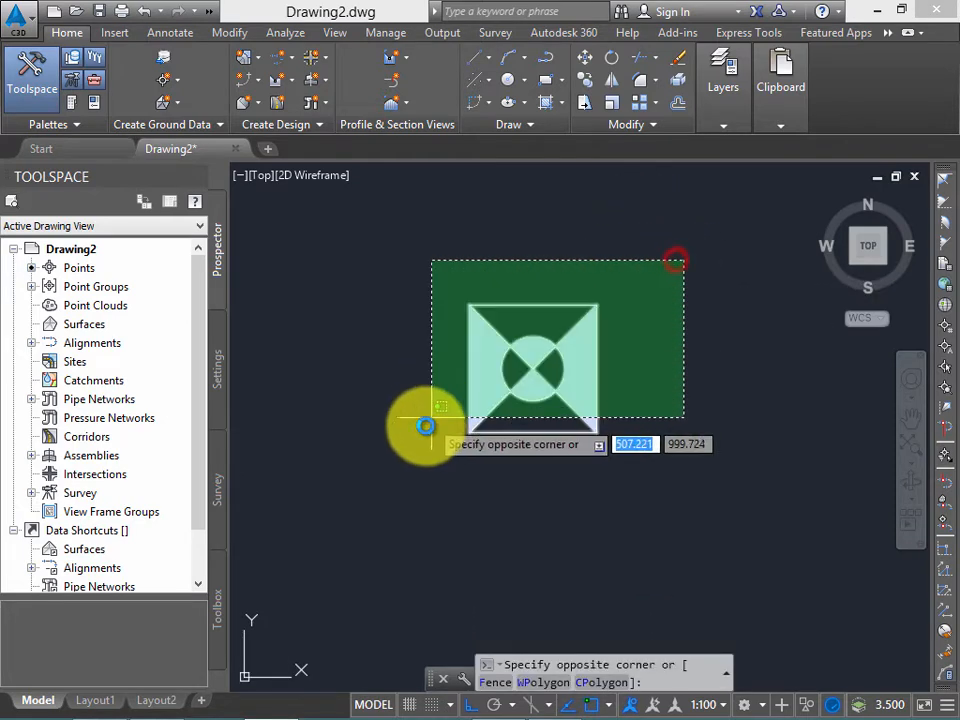
{"action": "left_click", "coordinate": [390, 482]}
{"action": "key", "text": "Escape"}
{"action": "key", "text": "Escape"}
{"action": "key", "text": "Escape"}
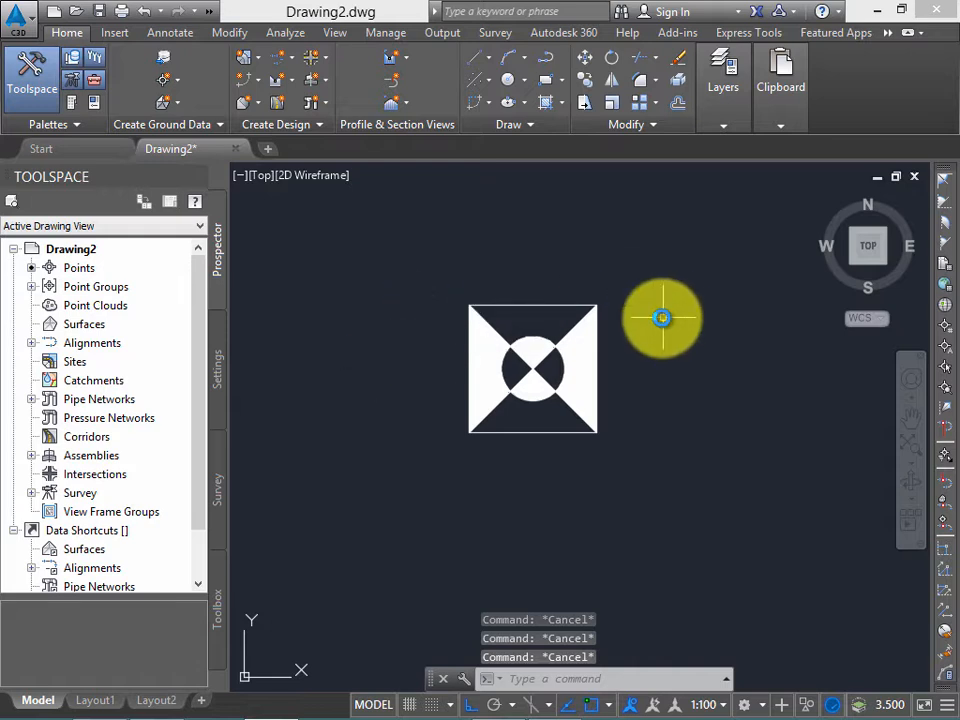
{"action": "mouse_move", "coordinate": [662, 317]}
{"action": "middle_mouse_down"}
{"action": "mouse_move", "coordinate": [645, 319]}
{"action": "mouse_move", "coordinate": [603, 266]}
{"action": "middle_mouse_up"}
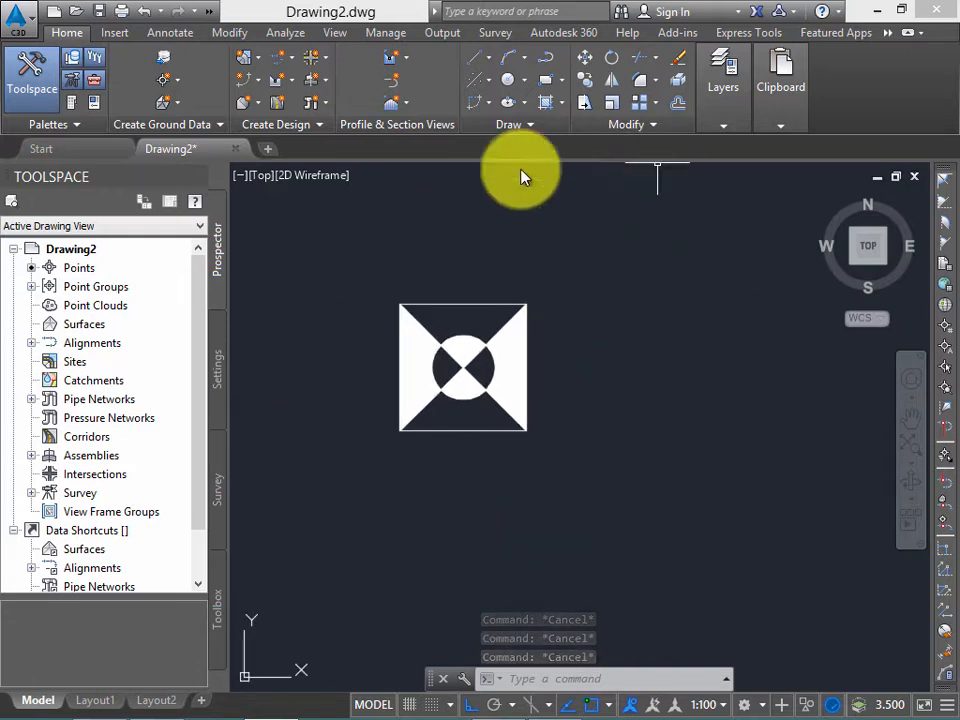
{"action": "mouse_move", "coordinate": [540, 264]}
{"action": "middle_mouse_down"}
{"action": "mouse_move", "coordinate": [598, 260]}
{"action": "mouse_move", "coordinate": [572, 268]}
{"action": "middle_mouse_up"}
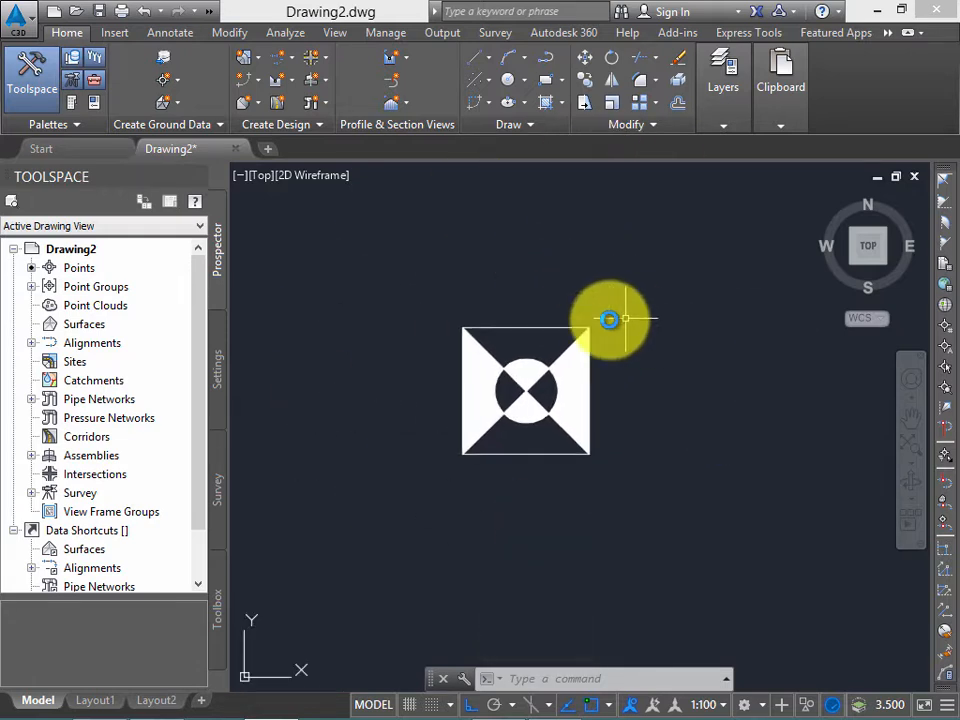
{"action": "left_click", "coordinate": [511, 324]}
{"action": "left_click", "coordinate": [510, 327]}
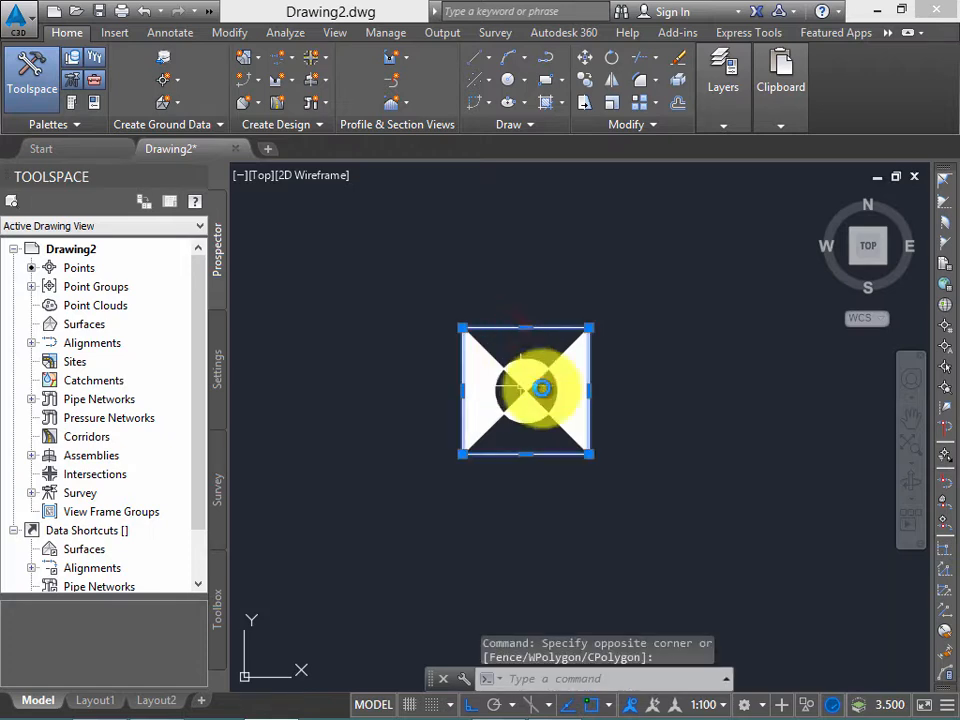
{"action": "key", "text": "Escape"}
{"action": "key", "text": "Escape"}
{"action": "key", "text": "Escape"}
{"action": "middle_click_drag", "start_coordinate": [673, 313], "coordinate": [659, 289]}
{"action": "mouse_move", "coordinate": [605, 314]}
{"action": "middle_mouse_down"}
{"action": "mouse_move", "coordinate": [643, 306]}
{"action": "mouse_move", "coordinate": [658, 321]}
{"action": "middle_mouse_up"}
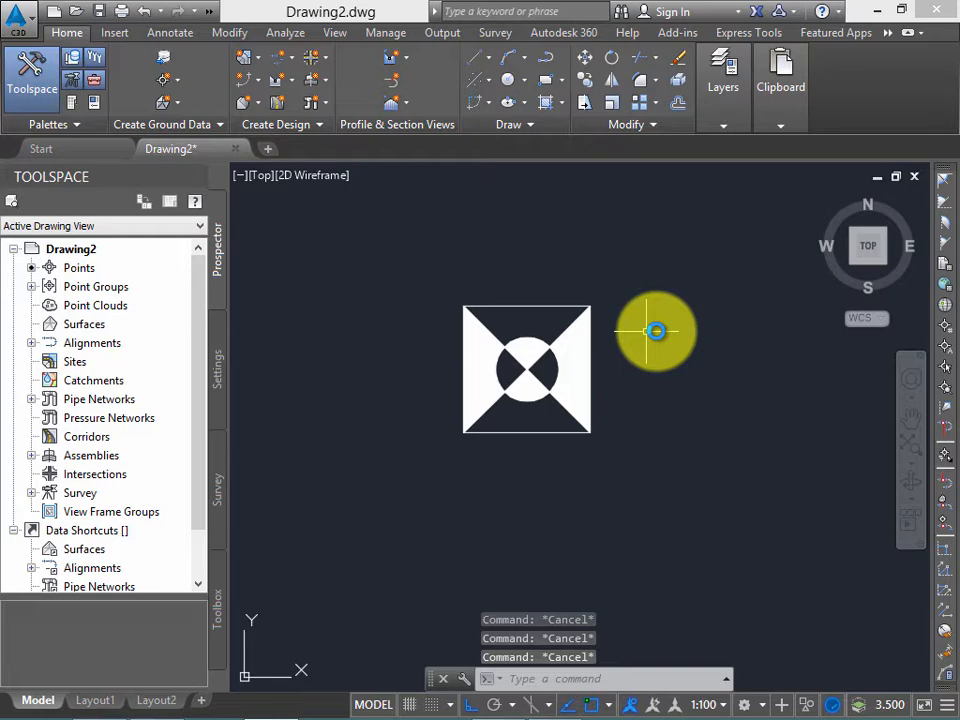
Step: Set up a Write Block export of all the hatched symbol's objects, with the Convert to block option
{"action": "type", "text": "WBLOCK"}
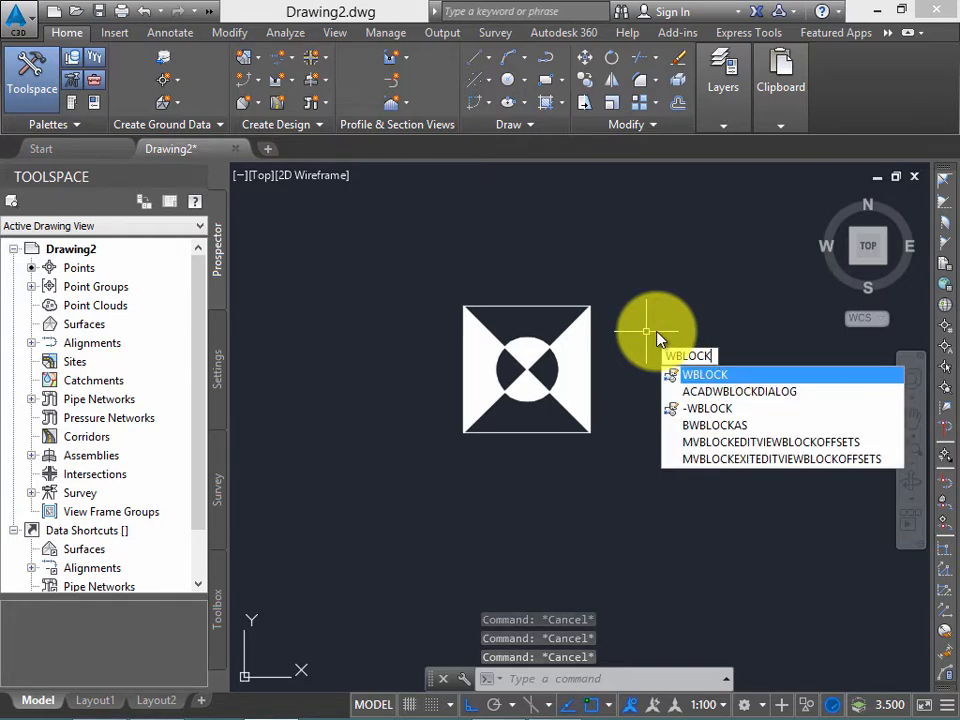
{"action": "key", "text": "Return"}
{"action": "left_click", "coordinate": [517, 284]}
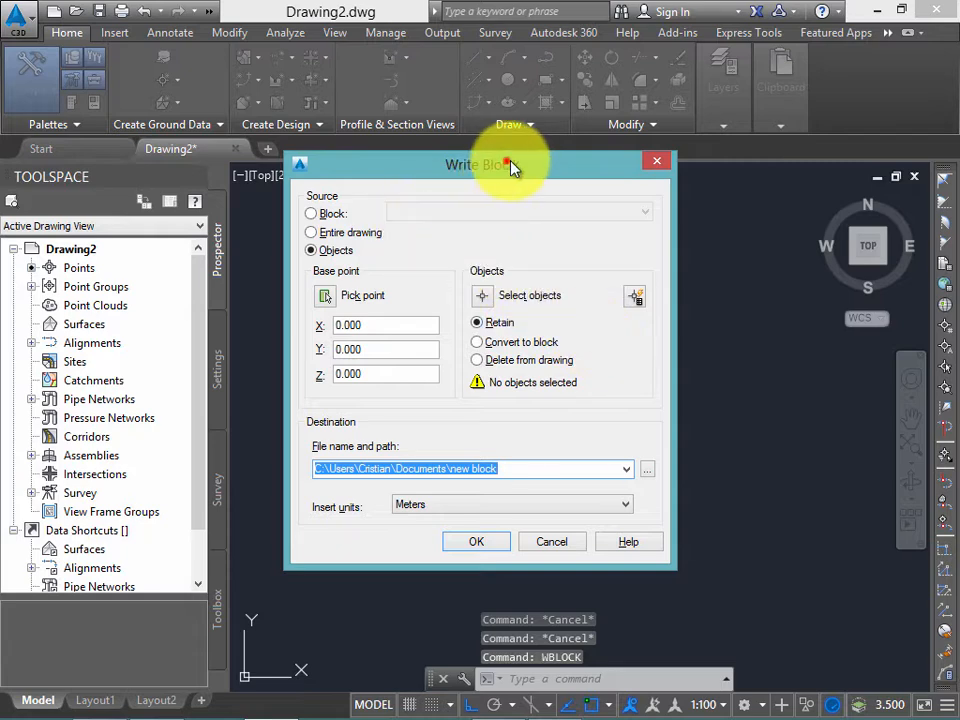
{"action": "left_click_drag", "start_coordinate": [506, 168], "coordinate": [538, 171]}
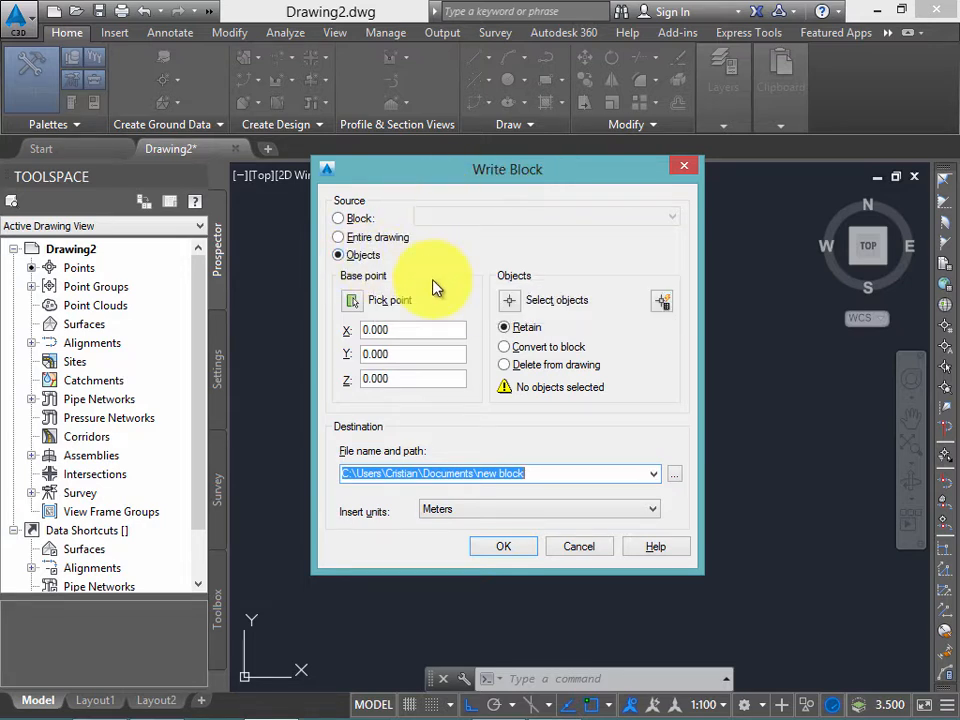
{"action": "left_click", "coordinate": [511, 301]}
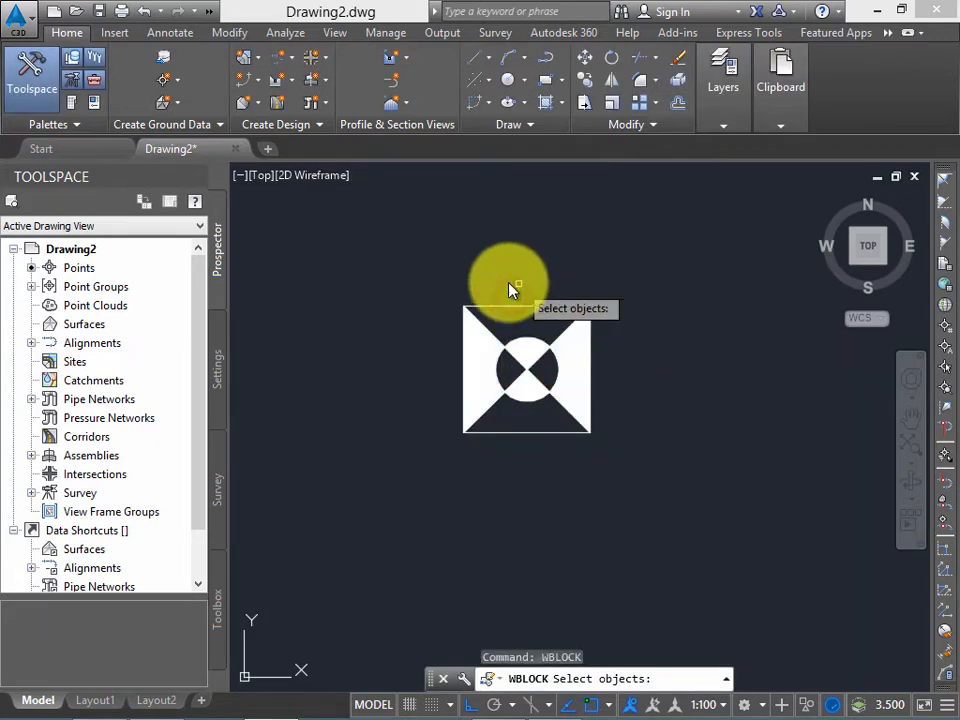
{"action": "key", "text": "Escape"}
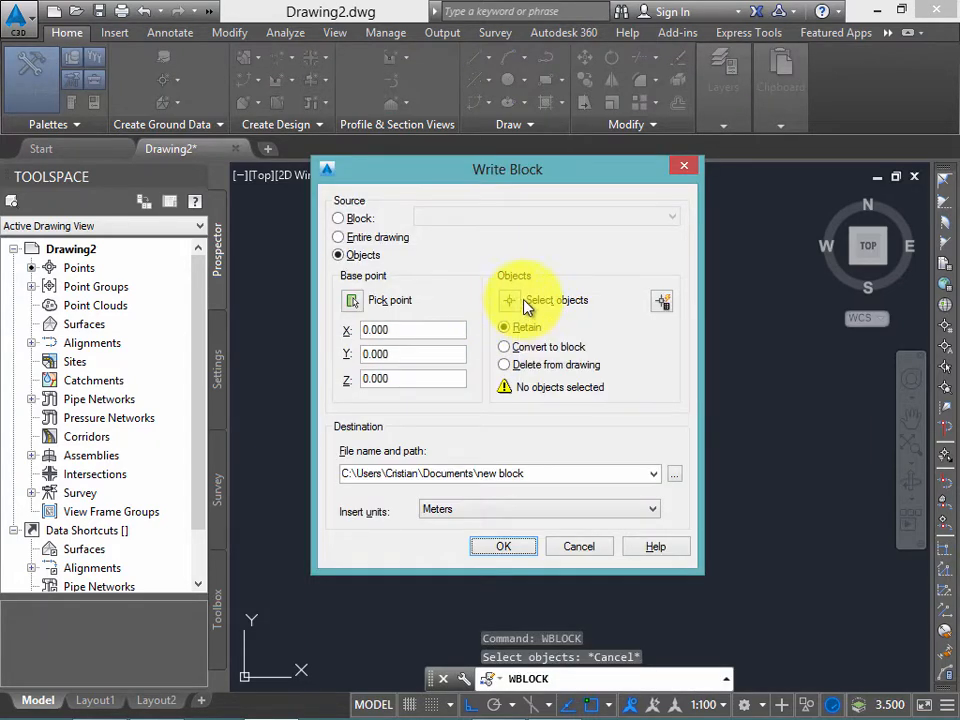
{"action": "left_click", "coordinate": [510, 300]}
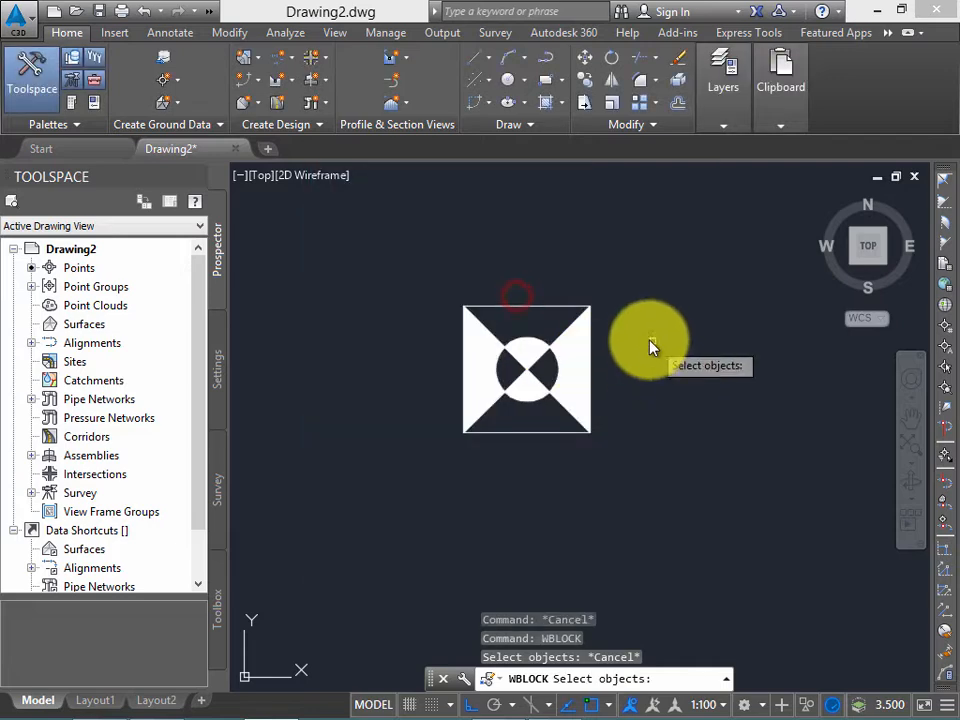
{"action": "left_click", "coordinate": [623, 503]}
{"action": "left_click", "coordinate": [392, 259]}
{"action": "key", "text": "Return"}
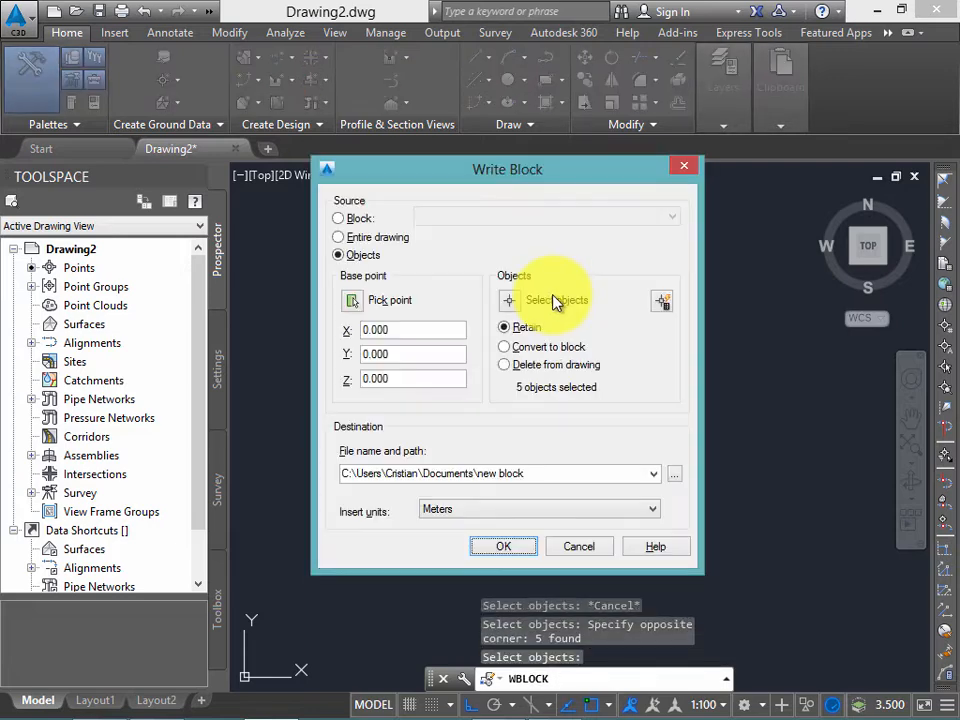
{"action": "left_click", "coordinate": [527, 347]}
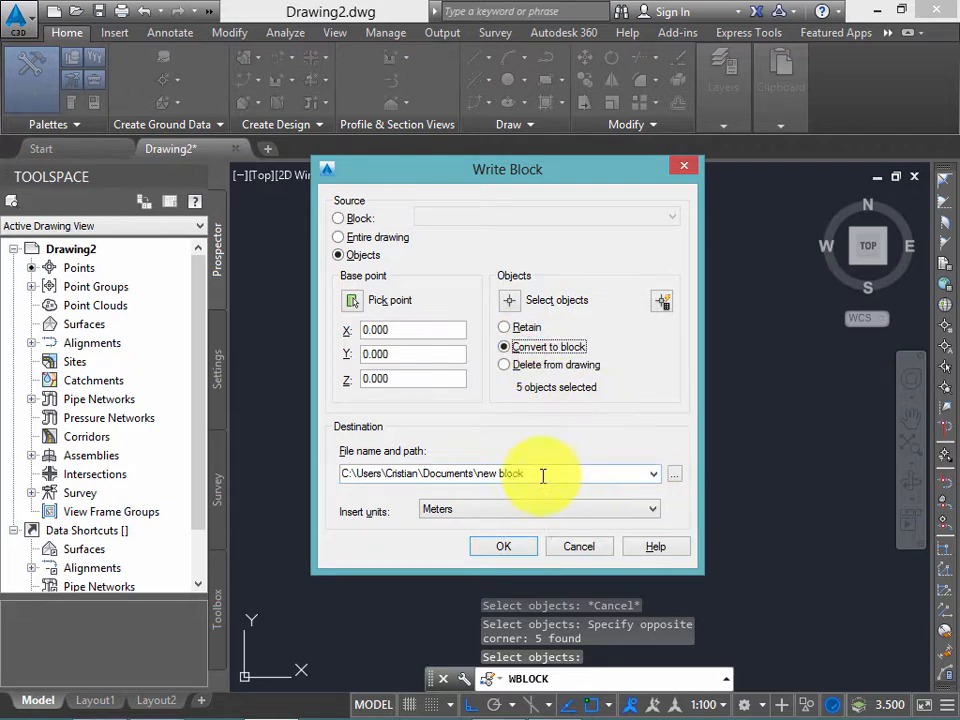
Step: Set the block's destination file to Bloque.dwg in the Taller 2 folder on the Desktop
{"action": "left_click", "coordinate": [674, 476]}
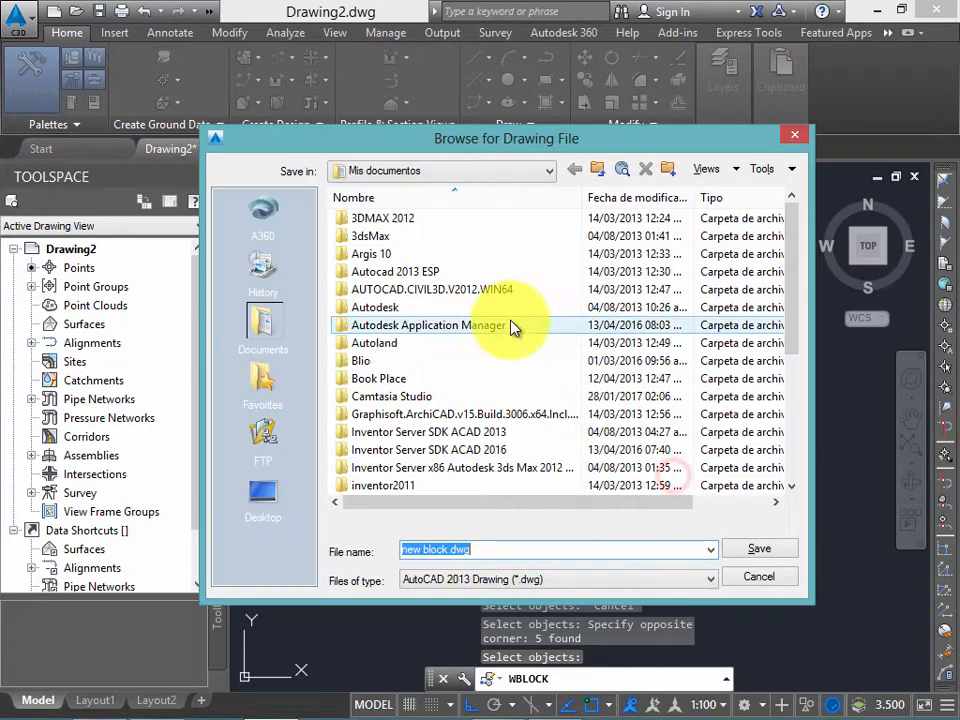
{"action": "left_click", "coordinate": [432, 168]}
{"action": "left_click", "coordinate": [432, 168]}
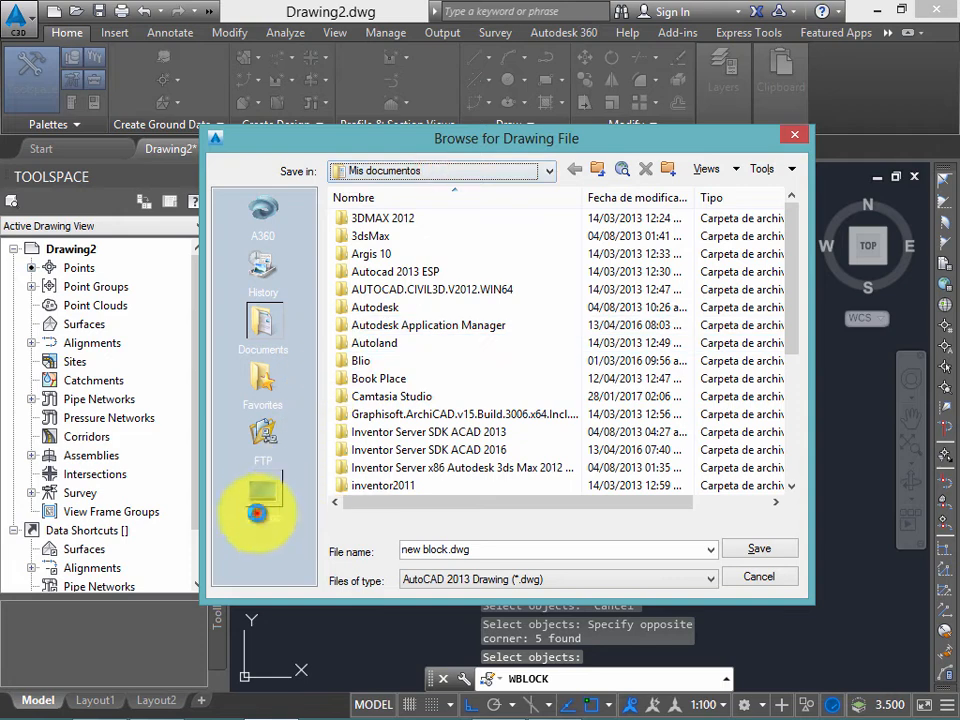
{"action": "left_click", "coordinate": [262, 500]}
{"action": "double_click", "coordinate": [383, 362]}
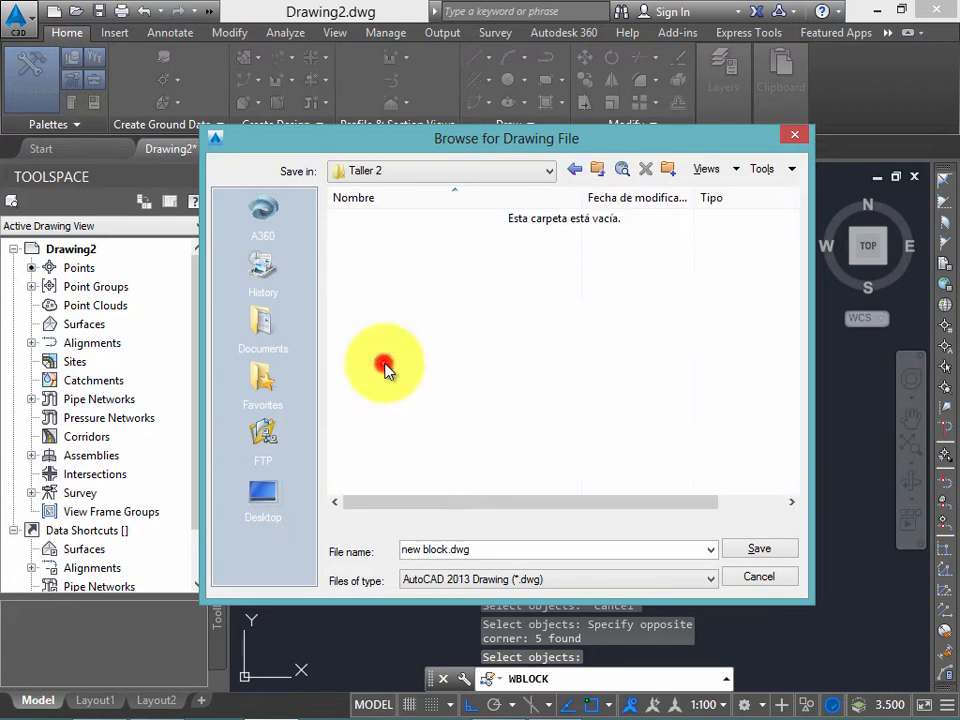
{"action": "left_click", "coordinate": [480, 545]}
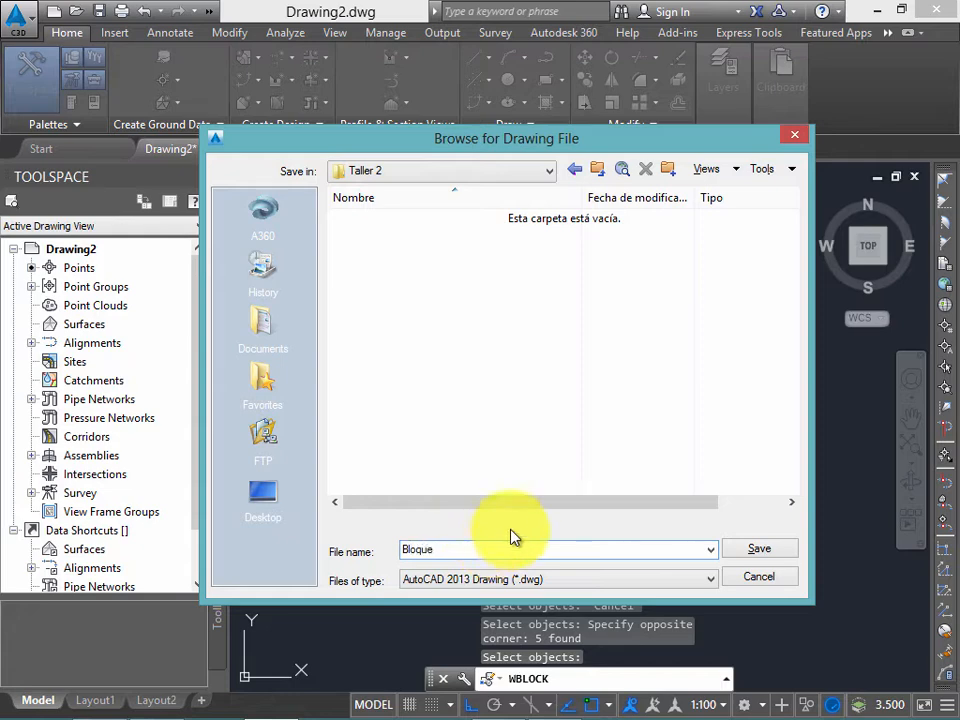
{"action": "left_click", "coordinate": [748, 551]}
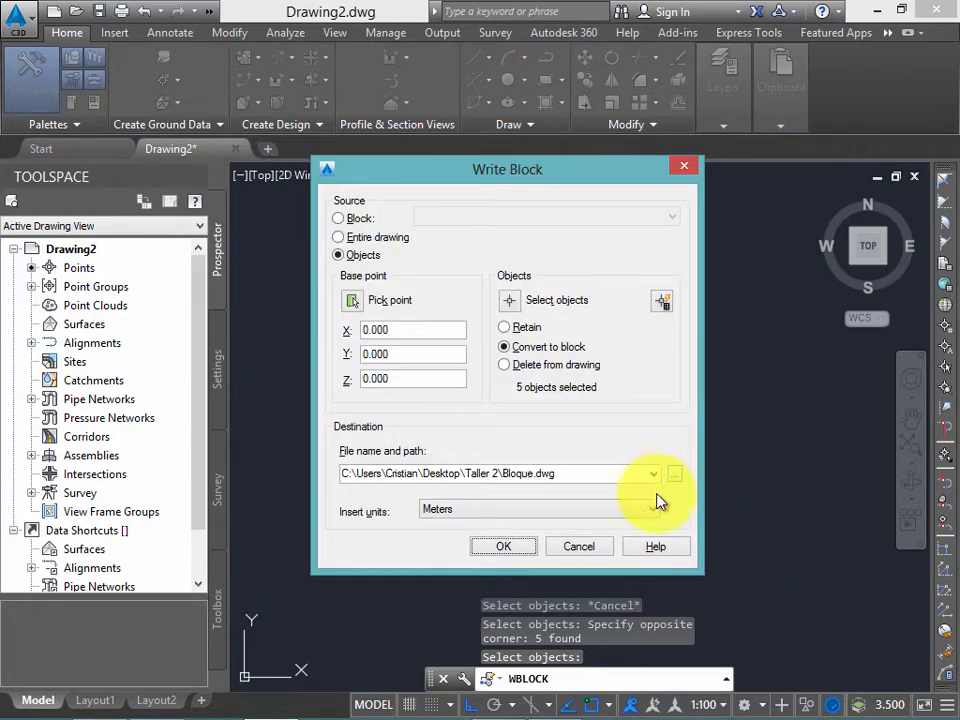
Step: Choose Meters as the insert units and write the block file, including the AutoCAD Map information
{"action": "left_click", "coordinate": [603, 512]}
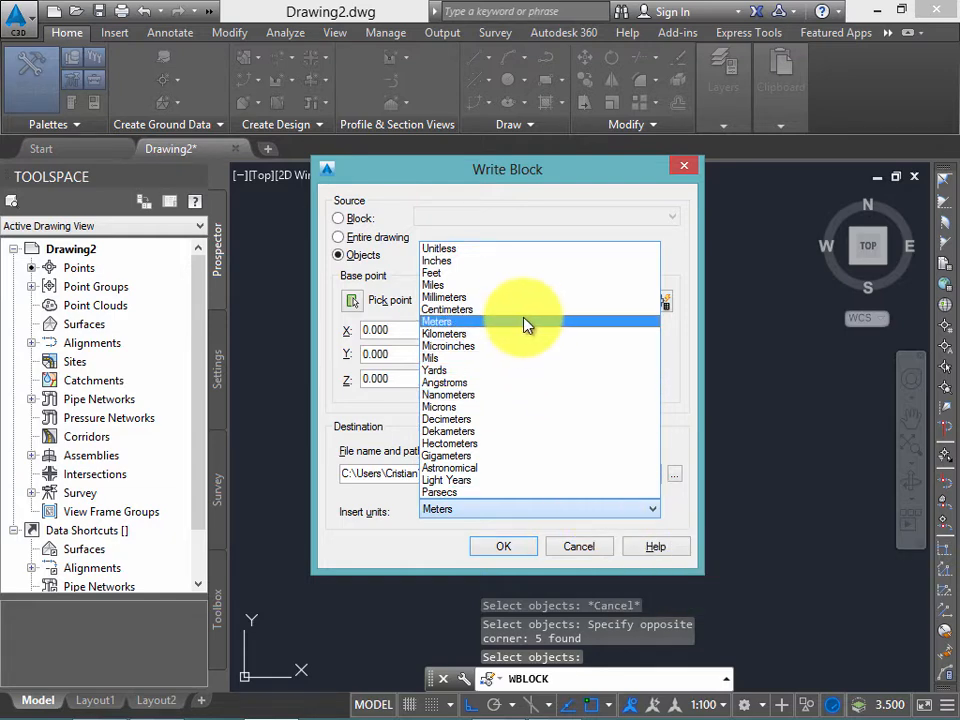
{"action": "left_click", "coordinate": [455, 322]}
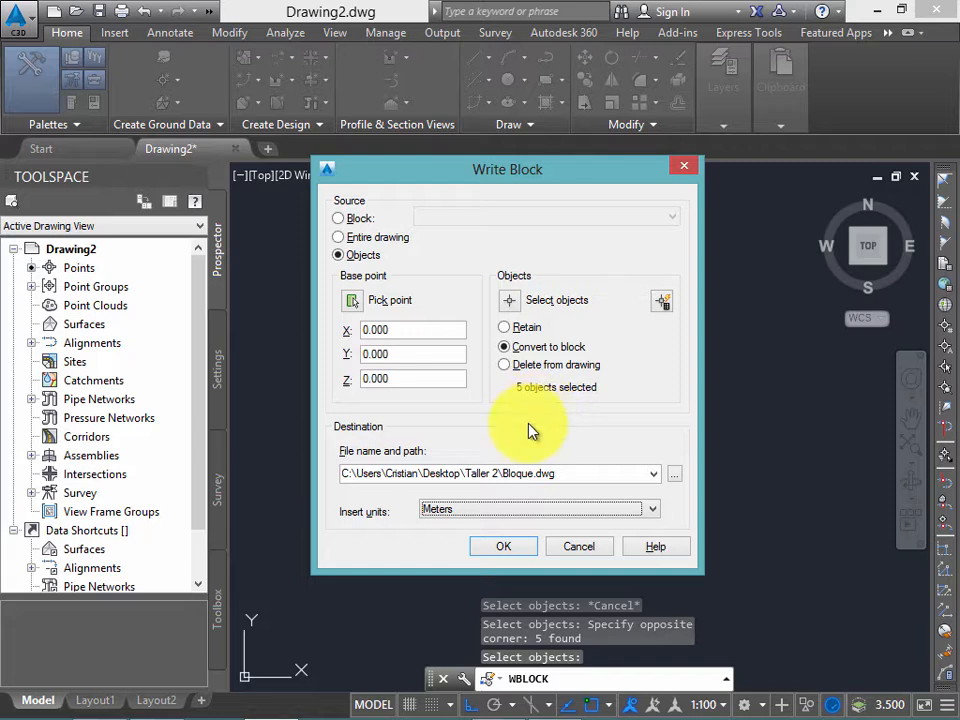
{"action": "left_click", "coordinate": [504, 548]}
{"action": "left_click", "coordinate": [515, 550]}
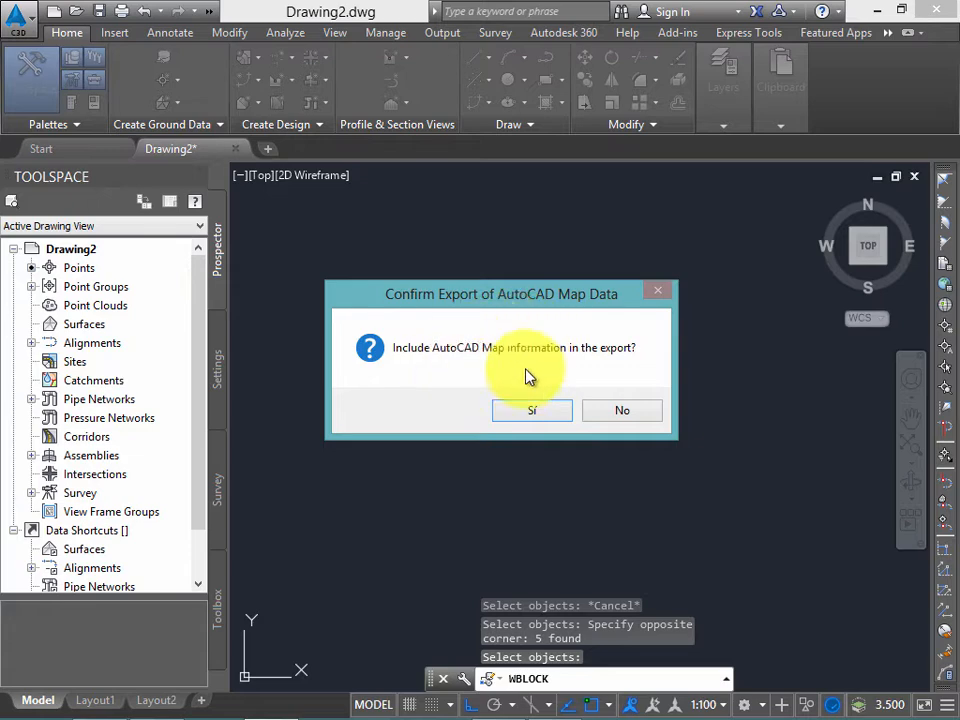
{"action": "left_click", "coordinate": [540, 413]}
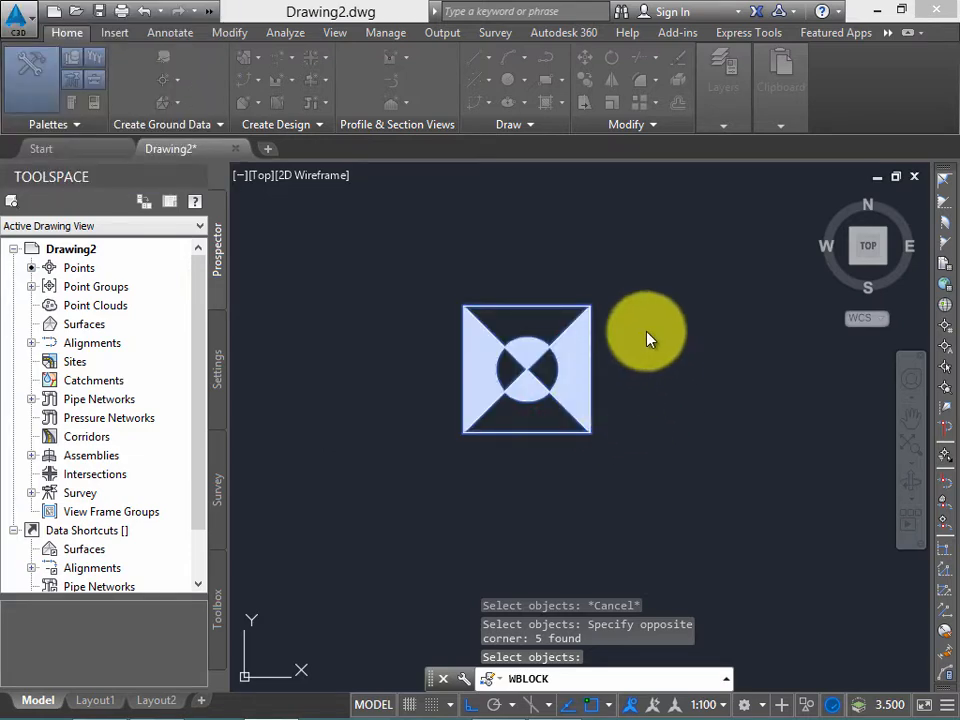
Step: Look up the Bloque block and its preview among the insertable blocks, without inserting it
{"action": "scroll", "coordinate": [659, 398], "scroll_direction": "down", "scroll_amount": 5}
{"action": "scroll", "coordinate": [656, 396], "scroll_direction": "up", "scroll_amount": 6}
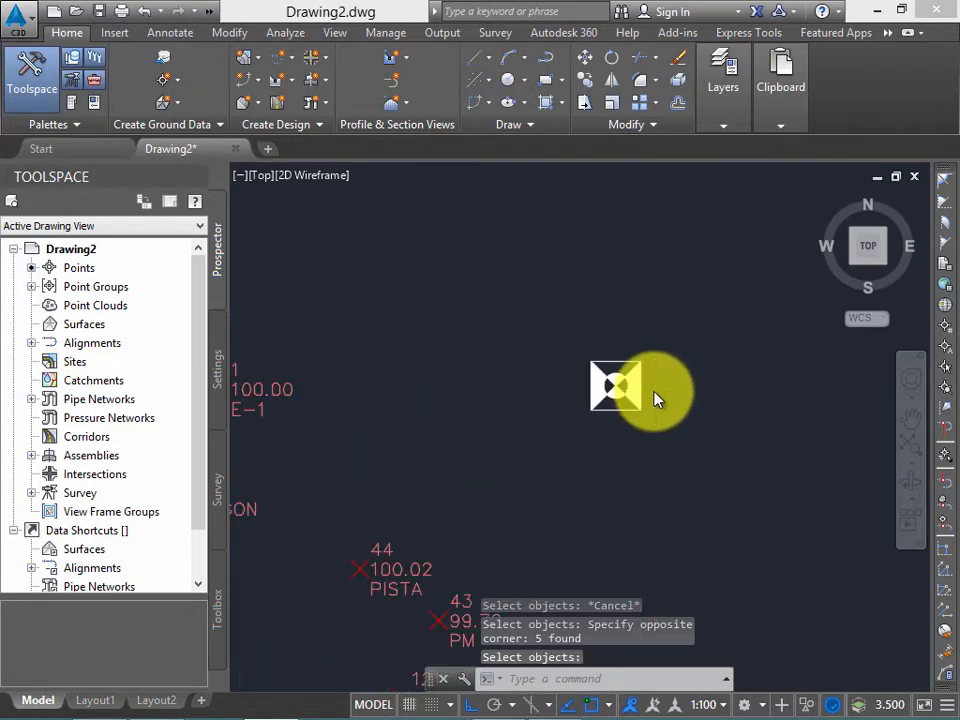
{"action": "middle_click_drag", "start_coordinate": [670, 412], "coordinate": [676, 412]}
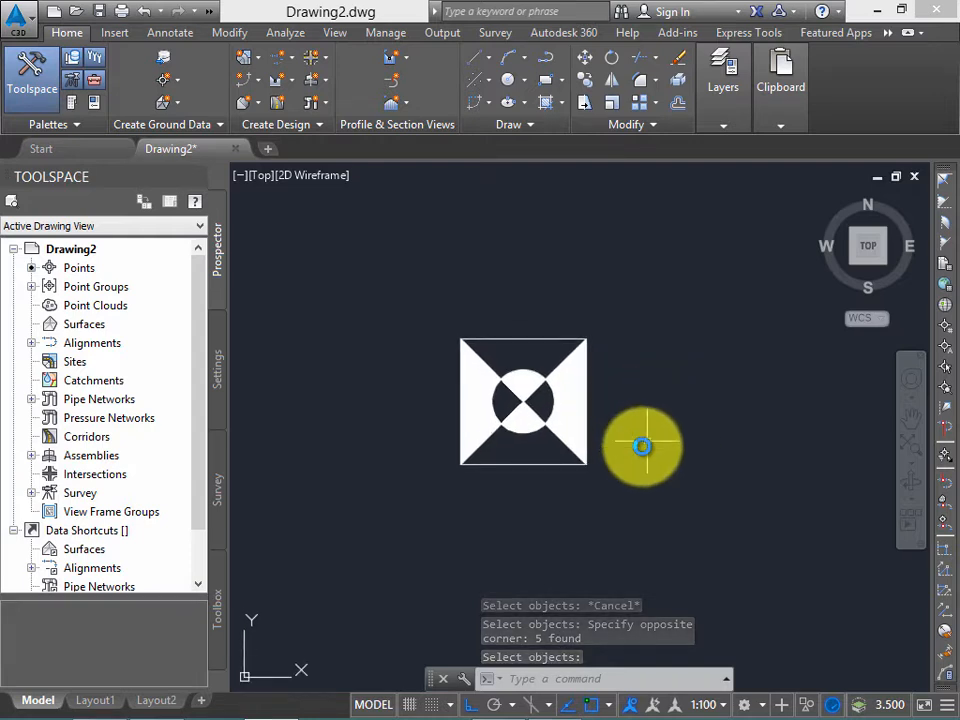
{"action": "type", "text": "INSERT"}
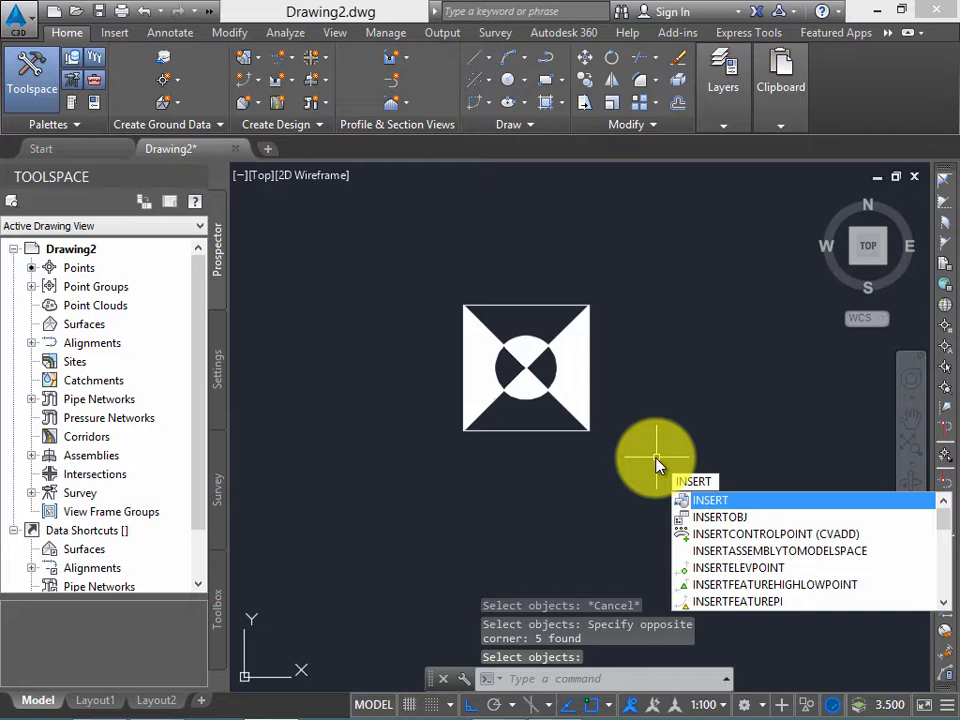
{"action": "key", "text": "Return"}
{"action": "left_click", "coordinate": [486, 250]}
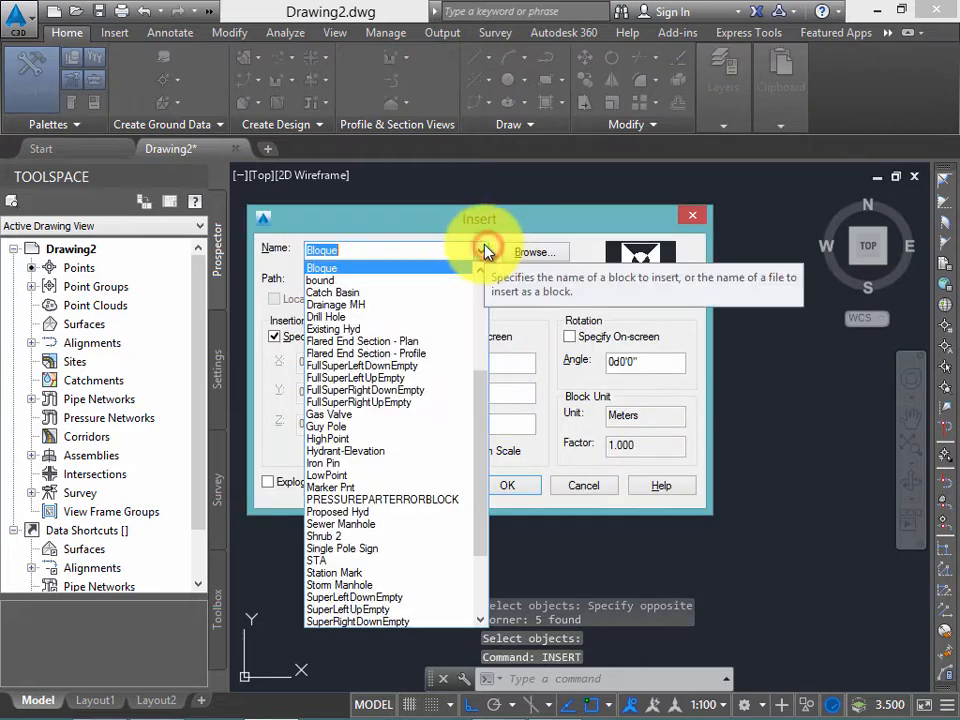
{"action": "left_click", "coordinate": [340, 268]}
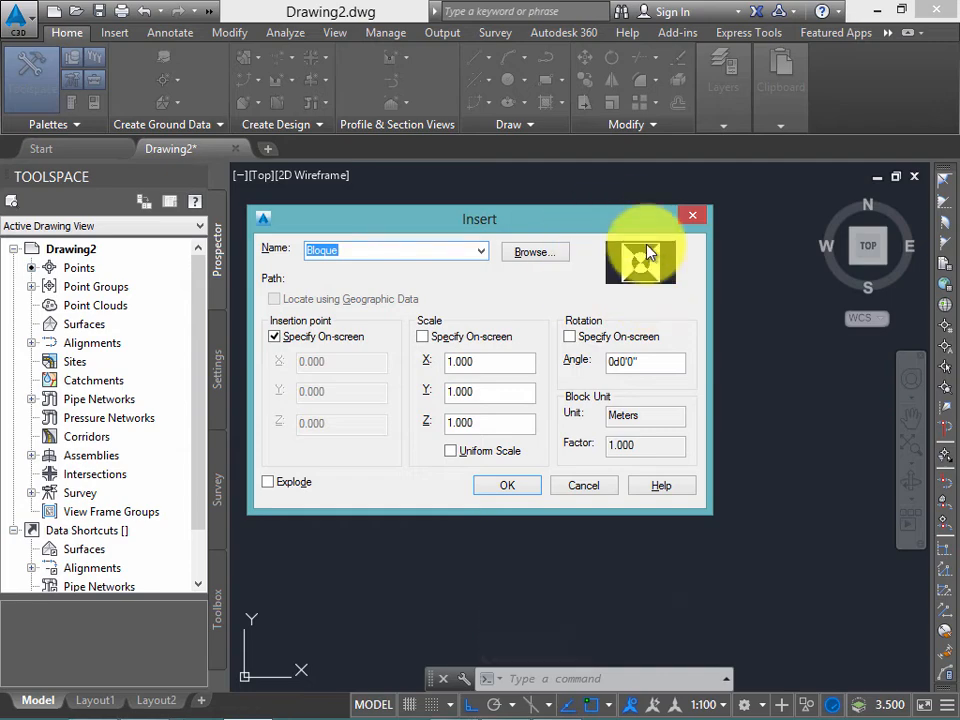
{"action": "left_click", "coordinate": [692, 215]}
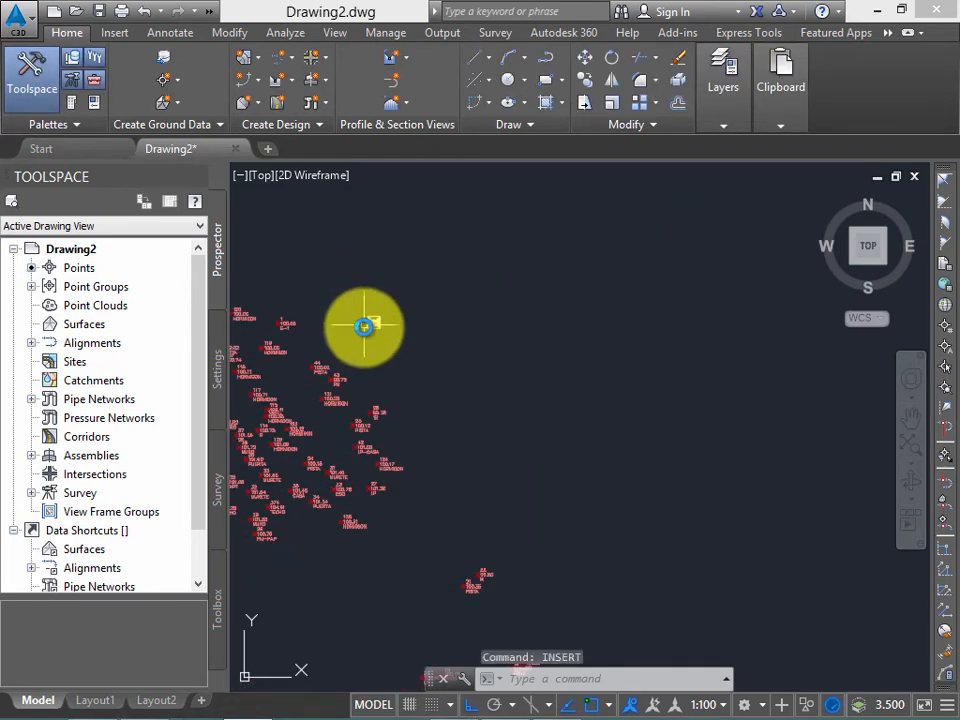
Step: Examine the survey points and their number, elevation and description labels across the drawing
{"action": "middle_click_drag", "start_coordinate": [364, 327], "coordinate": [700, 268]}
{"action": "middle_click_drag", "start_coordinate": [572, 285], "coordinate": [671, 259]}
{"action": "middle_click_drag", "start_coordinate": [450, 418], "coordinate": [600, 287]}
{"action": "scroll", "coordinate": [512, 318], "scroll_direction": "up", "scroll_amount": 2}
{"action": "mouse_move", "coordinate": [513, 312]}
{"action": "middle_mouse_down"}
{"action": "mouse_move", "coordinate": [598, 263]}
{"action": "mouse_move", "coordinate": [535, 300]}
{"action": "middle_mouse_up"}
{"action": "scroll", "coordinate": [556, 278], "scroll_direction": "up", "scroll_amount": 2}
{"action": "scroll", "coordinate": [576, 285], "scroll_direction": "down", "scroll_amount": 2}
{"action": "middle_click_drag", "start_coordinate": [613, 249], "coordinate": [519, 336]}
{"action": "scroll", "coordinate": [576, 285], "scroll_direction": "up", "scroll_amount": 2}
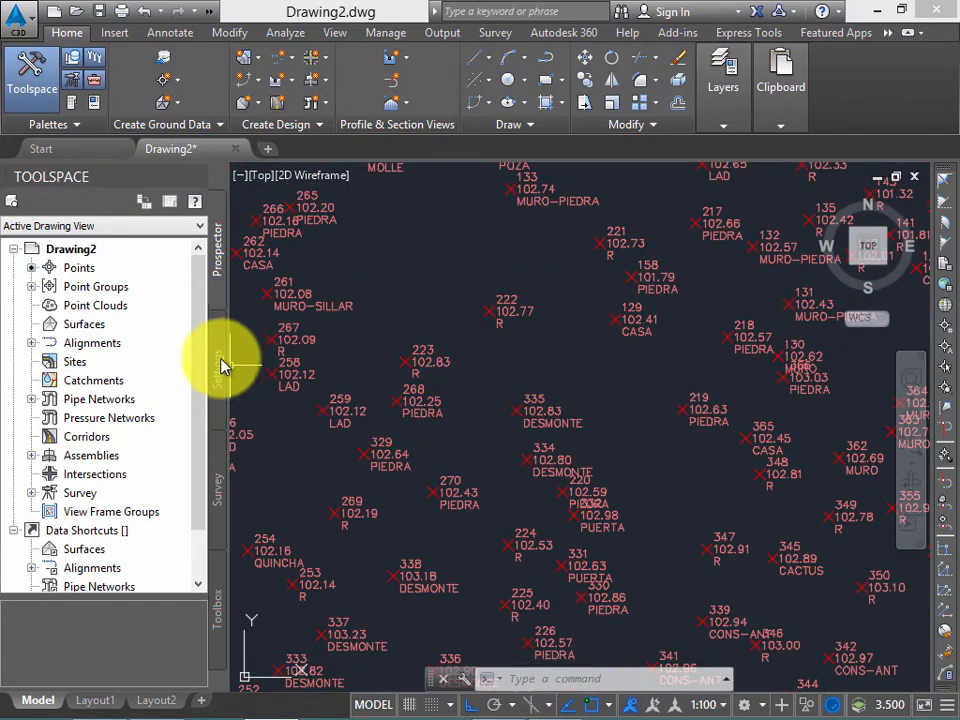
Step: Widen Toolspace slightly and expand the drawing's Point settings to select the Point Styles collection
{"action": "left_click", "coordinate": [219, 369]}
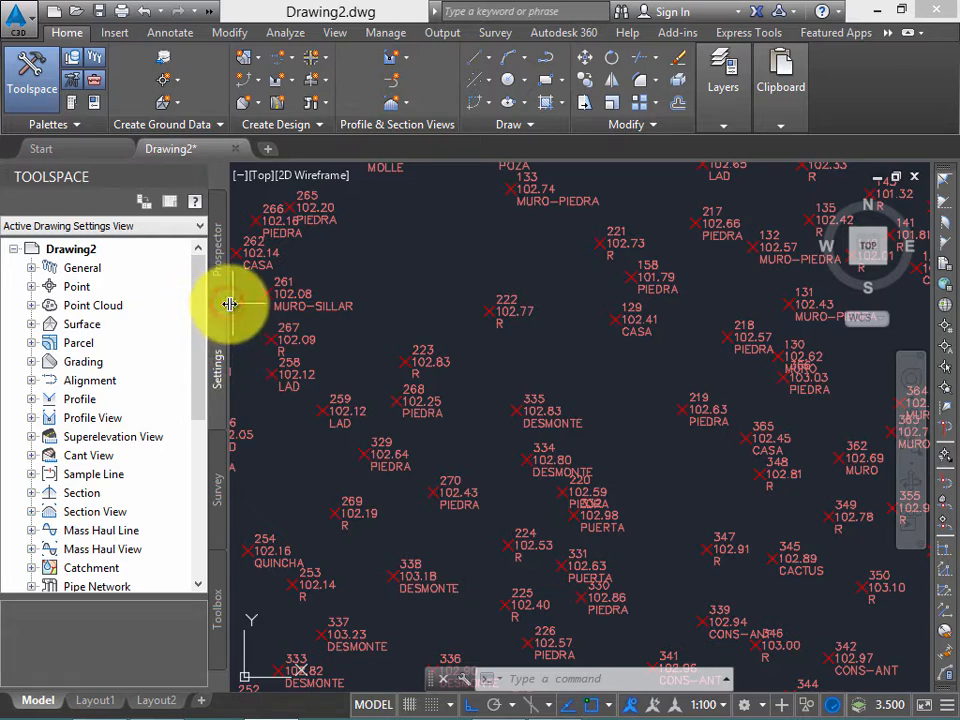
{"action": "left_click_drag", "start_coordinate": [231, 303], "coordinate": [241, 308]}
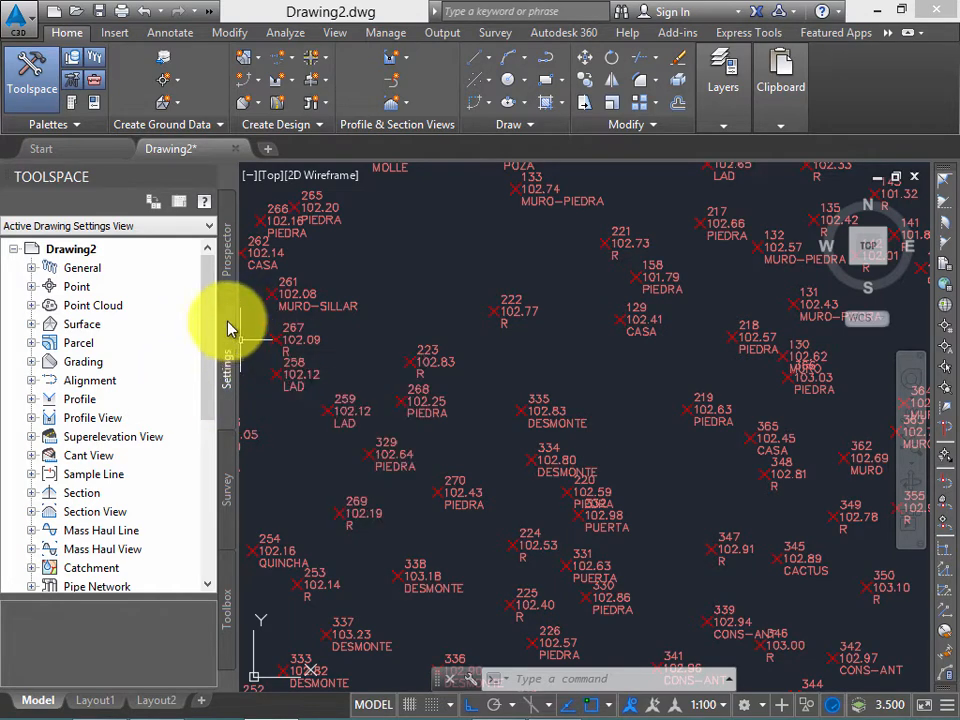
{"action": "double_click", "coordinate": [37, 288]}
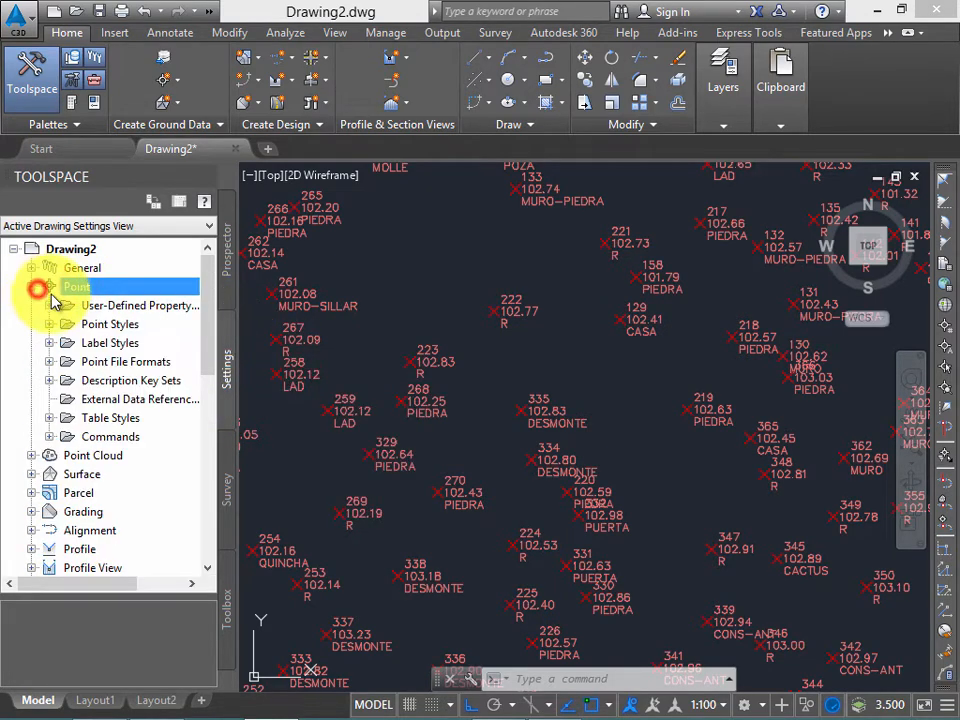
{"action": "left_click", "coordinate": [105, 325]}
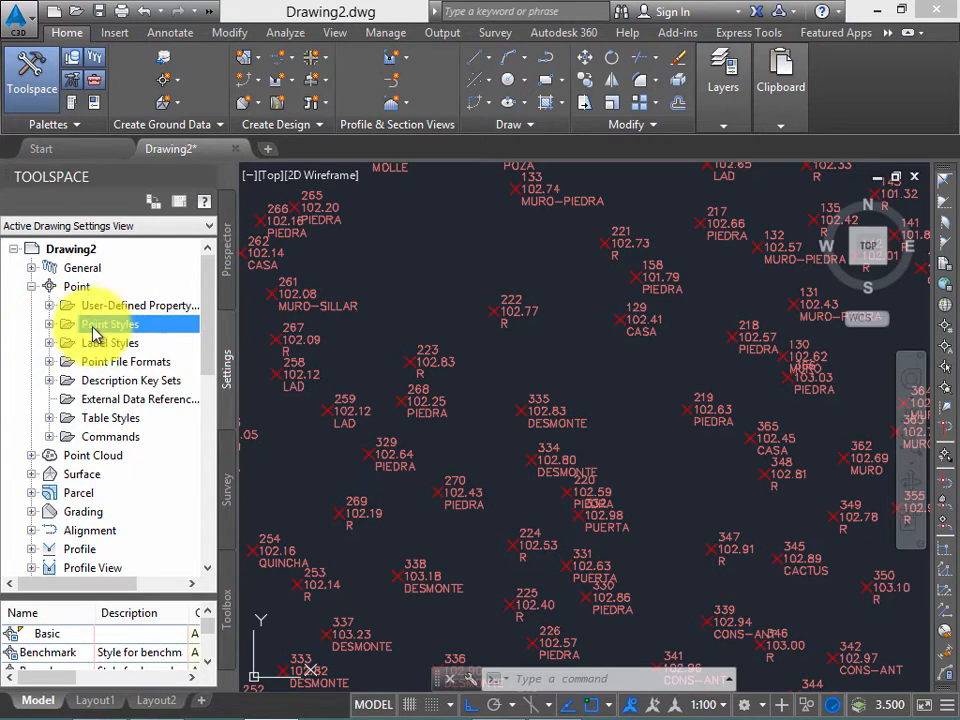
Step: Start a new point style named Estilo de Etiqueta
{"action": "right_click", "coordinate": [135, 326]}
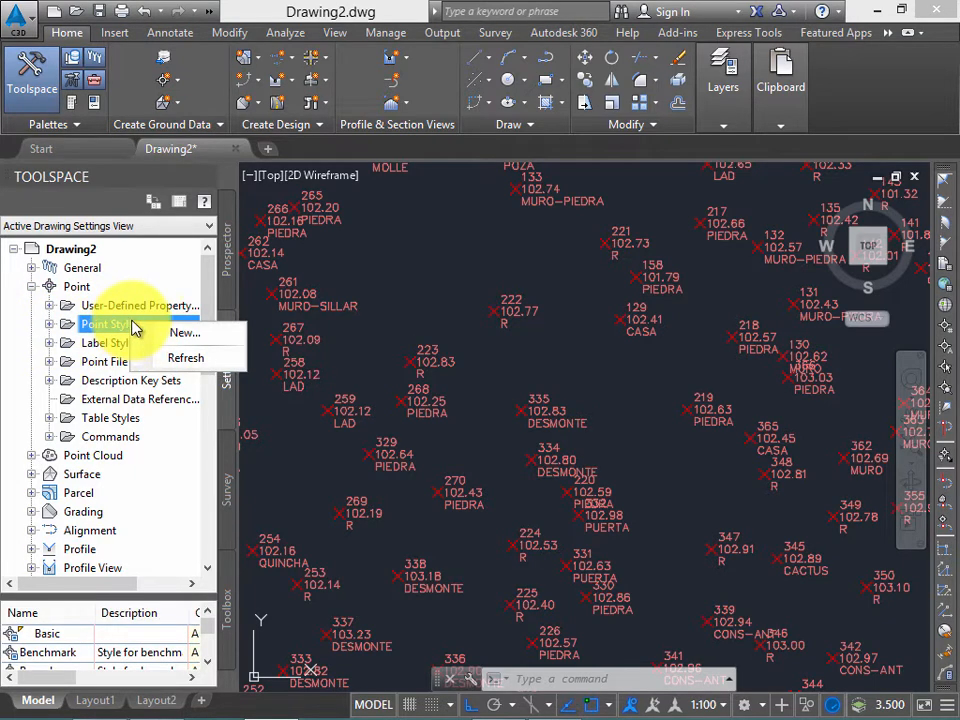
{"action": "left_click", "coordinate": [221, 341]}
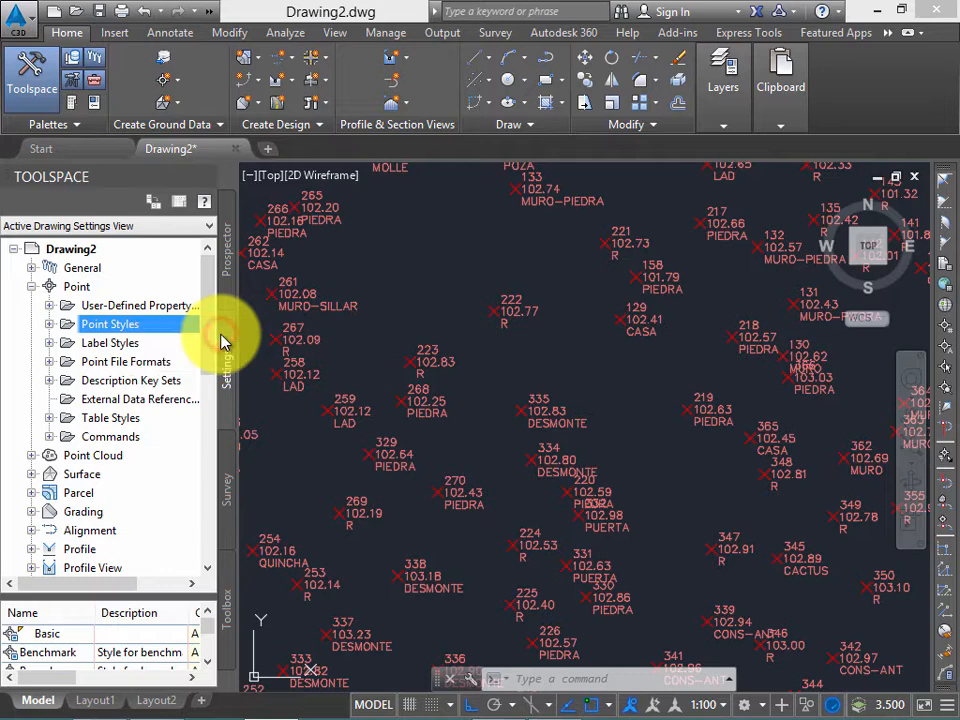
{"action": "left_click_drag", "start_coordinate": [385, 160], "coordinate": [549, 170]}
{"action": "double_click", "coordinate": [300, 242]}
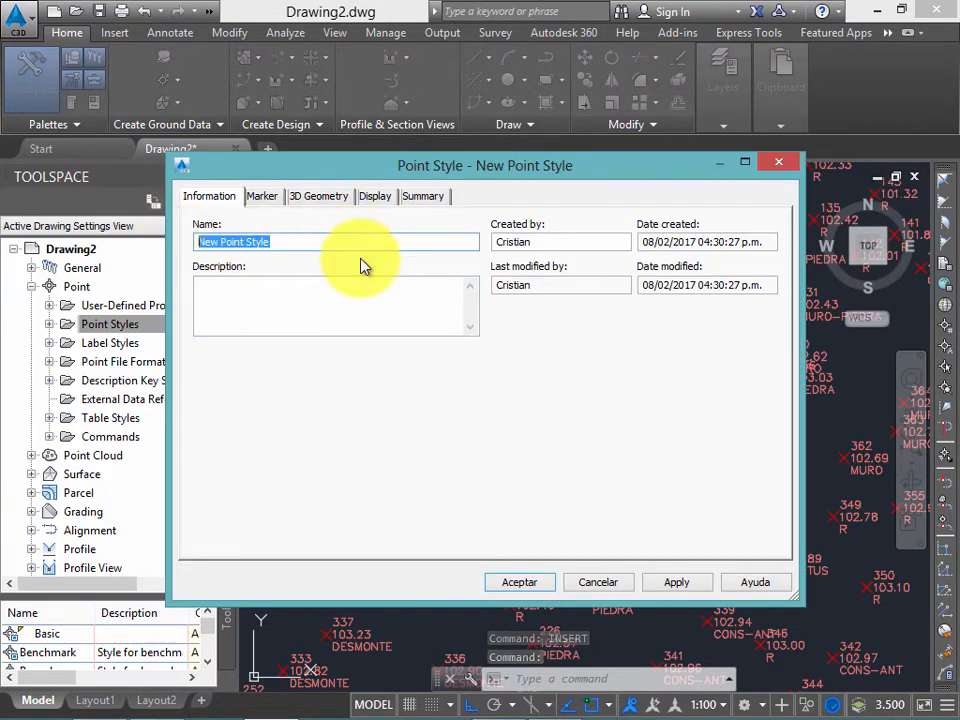
{"action": "key", "text": "BackSpace"}
{"action": "type", "text": "Estilo de"}
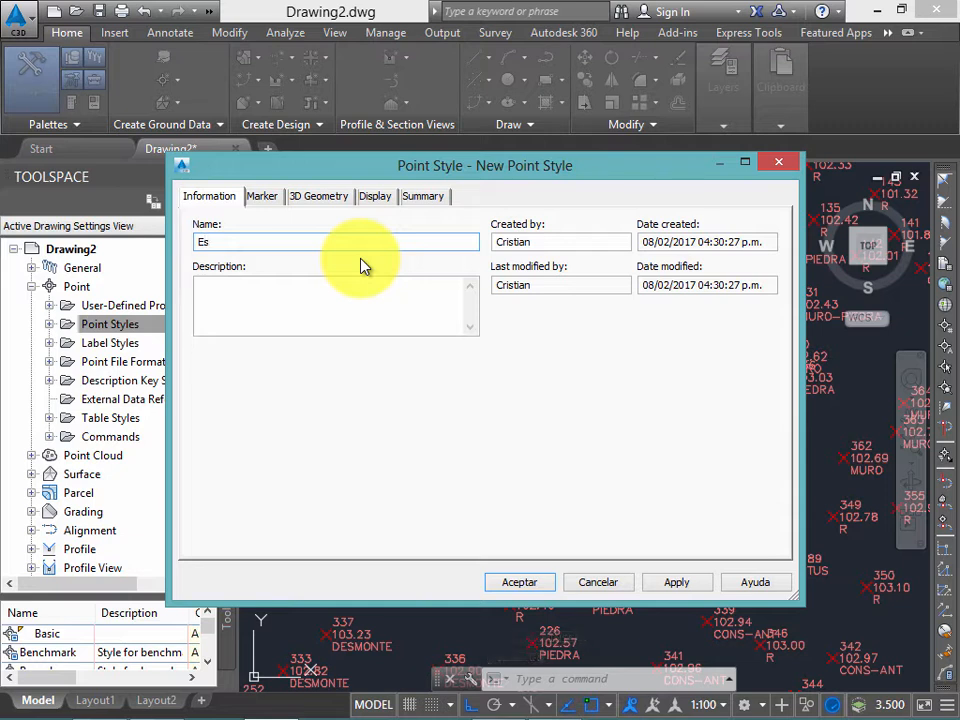
{"action": "type", "text": "Etiqueta"}
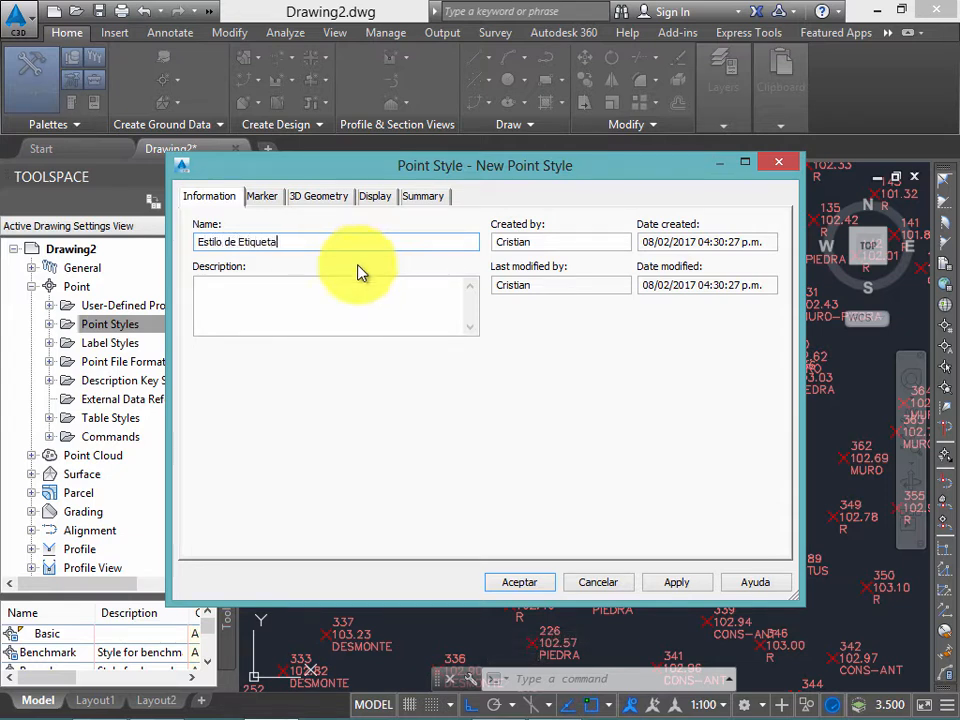
Step: Add the square and the circle to the style's custom X marker and inspect the marker preview
{"action": "left_click", "coordinate": [262, 197]}
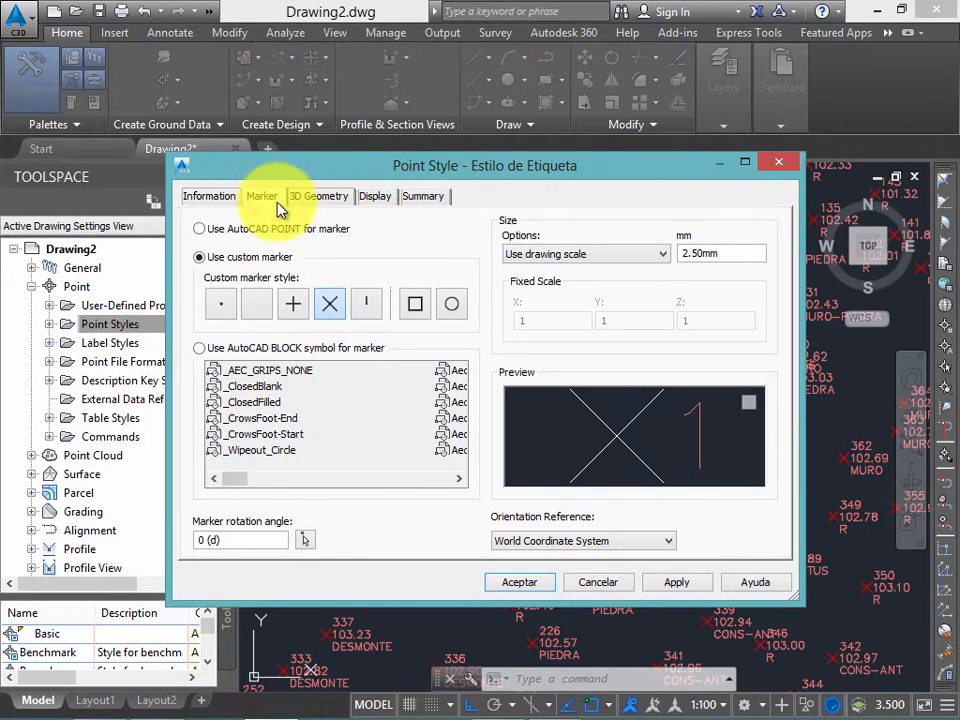
{"action": "left_click", "coordinate": [416, 305]}
{"action": "left_click", "coordinate": [451, 305]}
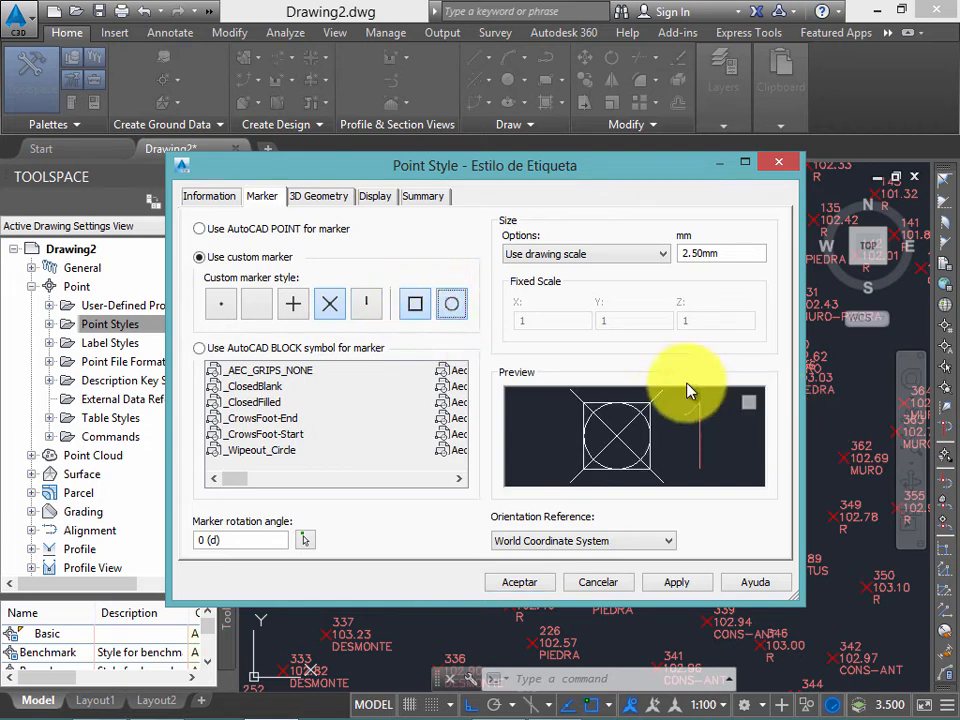
{"action": "mouse_move", "coordinate": [688, 392]}
{"action": "left_mouse_down"}
{"action": "mouse_move", "coordinate": [634, 450]}
{"action": "mouse_move", "coordinate": [643, 386]}
{"action": "mouse_move", "coordinate": [660, 420]}
{"action": "mouse_move", "coordinate": [654, 431]}
{"action": "mouse_move", "coordinate": [643, 414]}
{"action": "mouse_move", "coordinate": [633, 431]}
{"action": "left_mouse_up"}
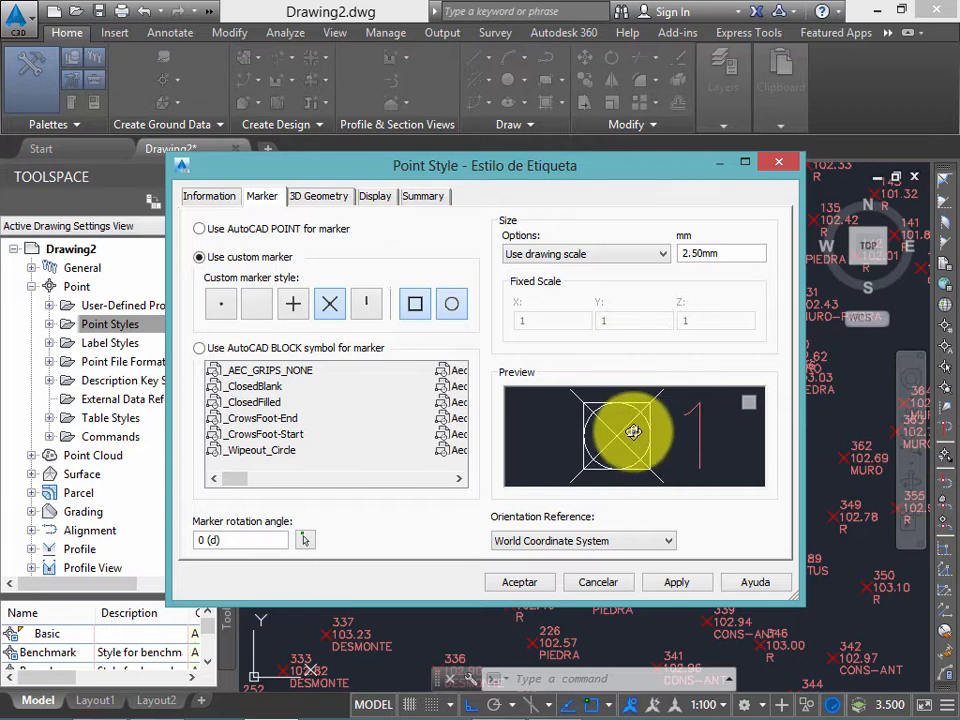
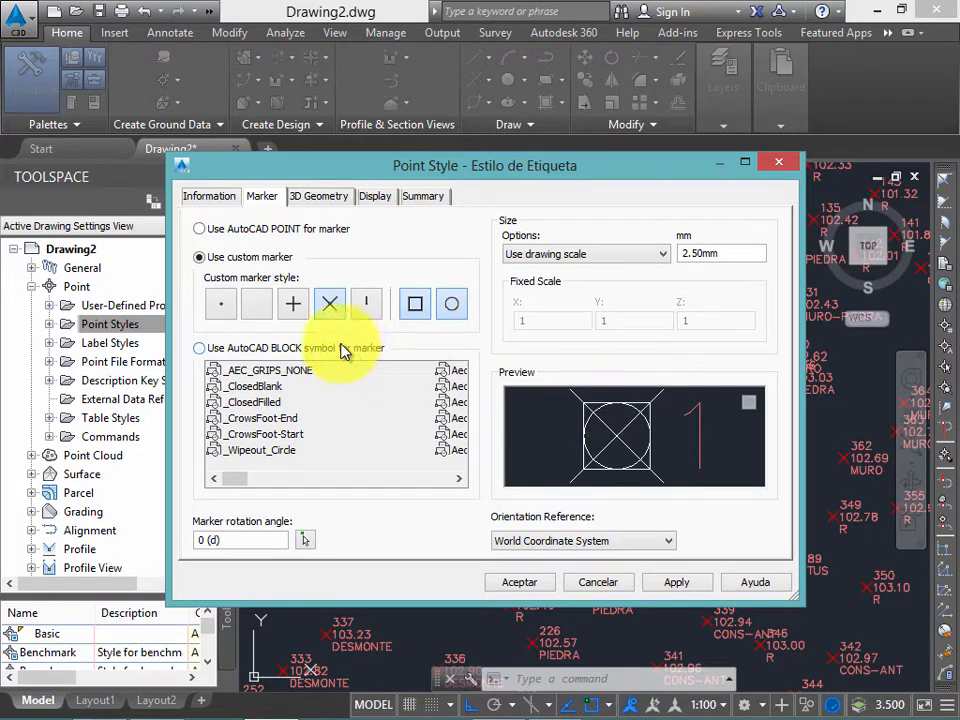
Step: Set the marker to use an AutoCAD block symbol and load Bloque.dwg from the Taller 2 folder on the Desktop
{"action": "left_click", "coordinate": [276, 350]}
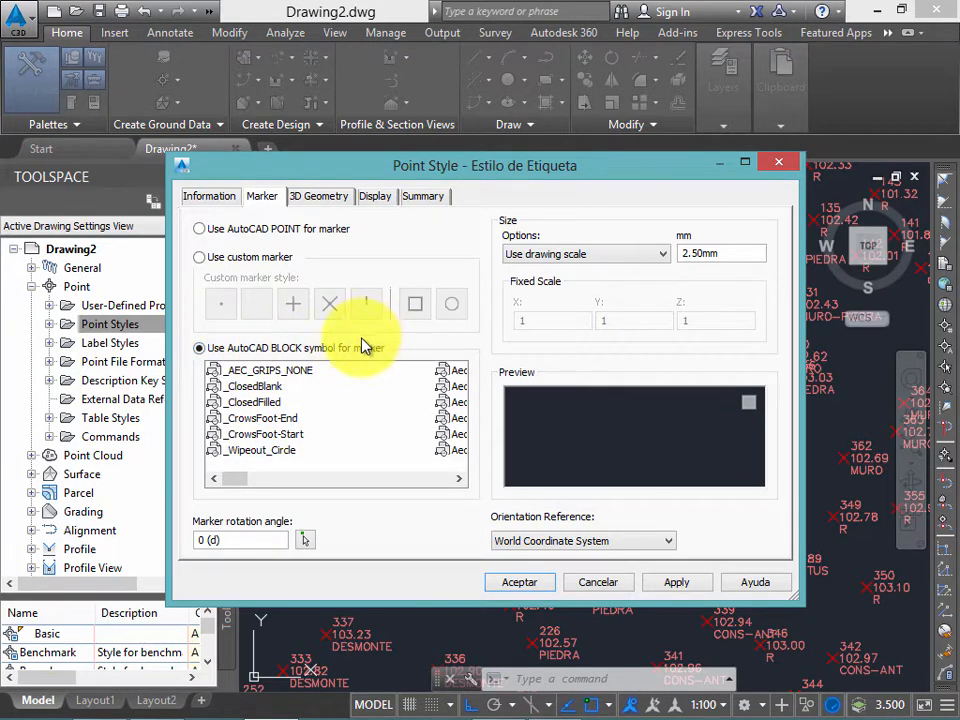
{"action": "right_click", "coordinate": [340, 393]}
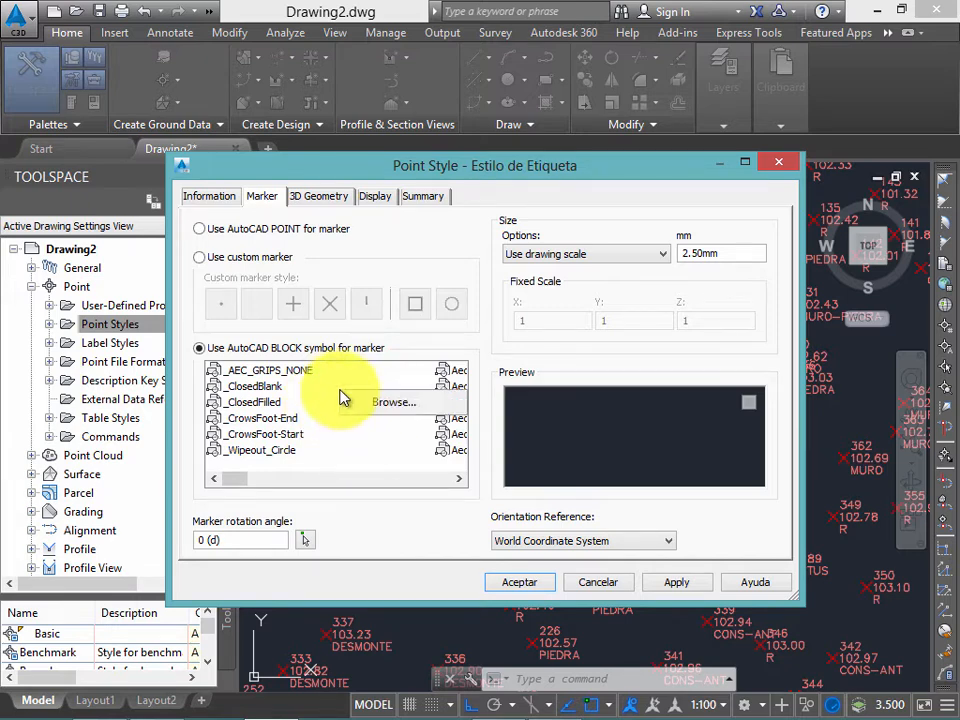
{"action": "left_click", "coordinate": [437, 405]}
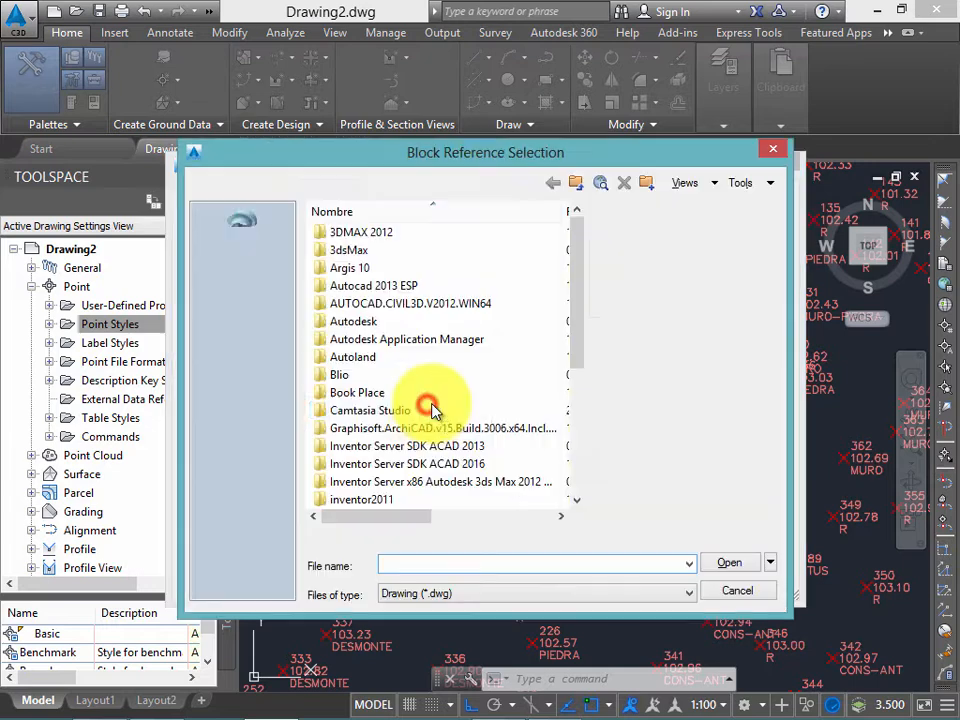
{"action": "left_click", "coordinate": [240, 515]}
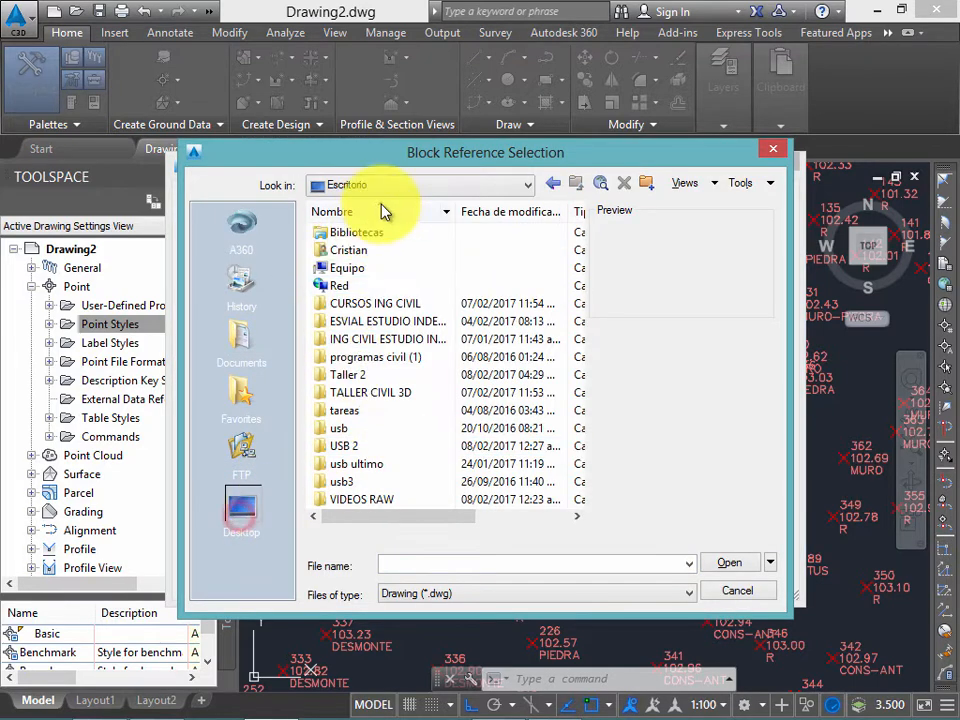
{"action": "left_click", "coordinate": [358, 374]}
{"action": "double_click", "coordinate": [358, 374]}
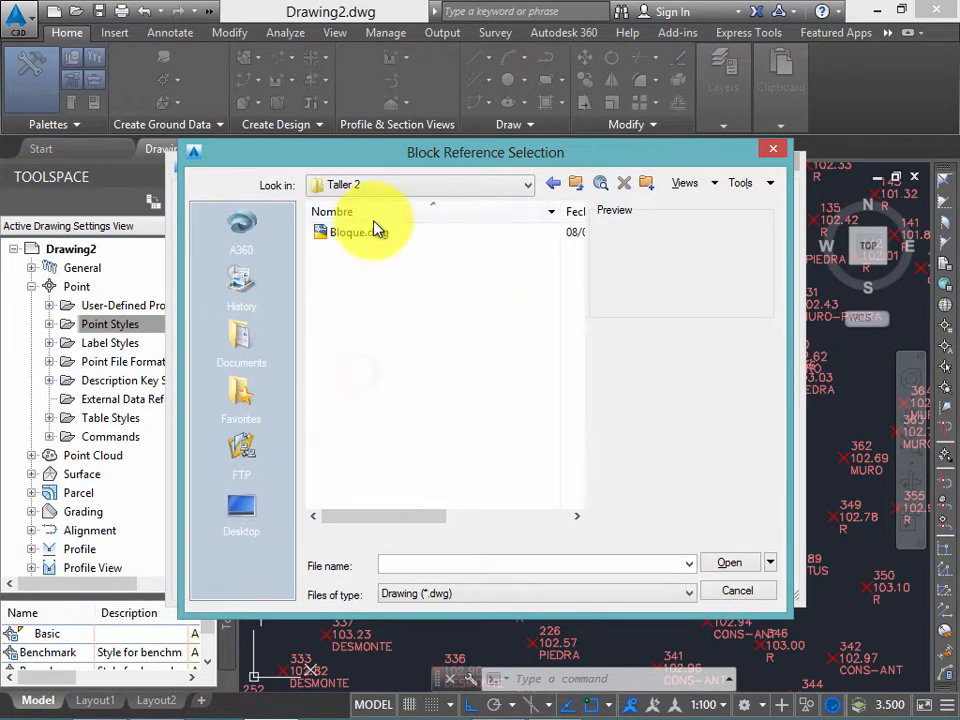
{"action": "left_click", "coordinate": [365, 231]}
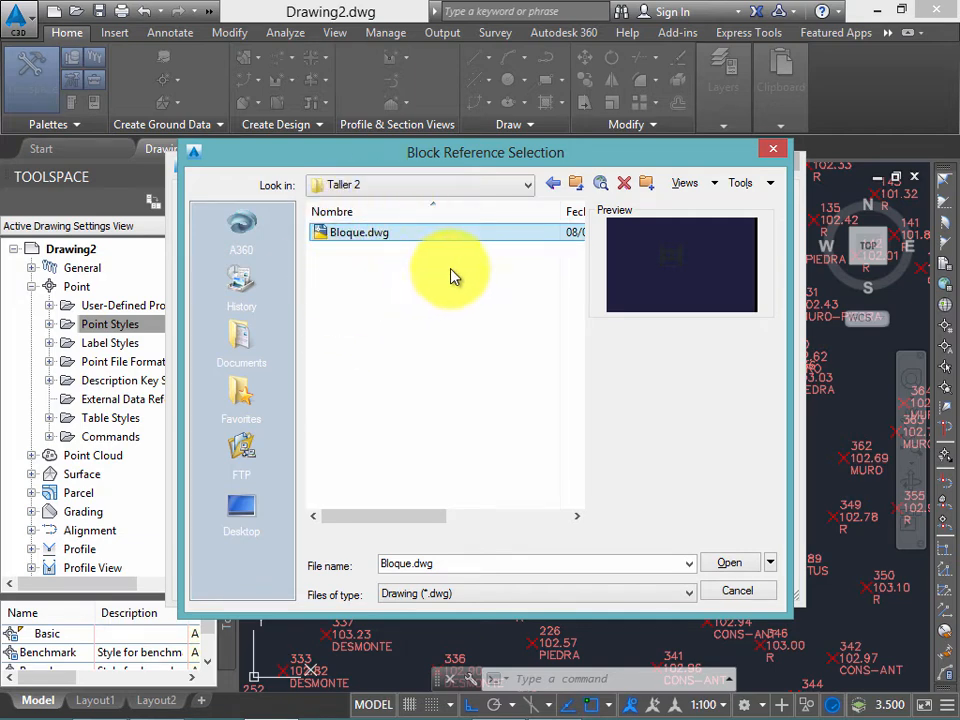
{"action": "left_click", "coordinate": [733, 561]}
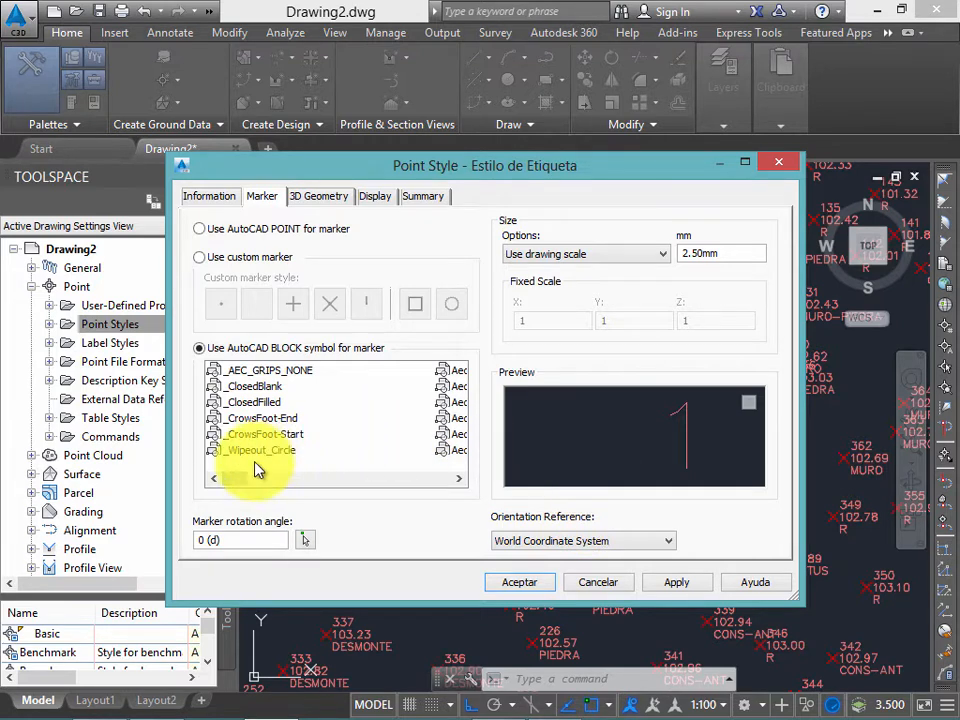
Step: Find the Bloque block in the marker symbols, check its preview, and close the Estilo de Etiqueta style without accepting it
{"action": "left_click_drag", "start_coordinate": [233, 481], "coordinate": [276, 481]}
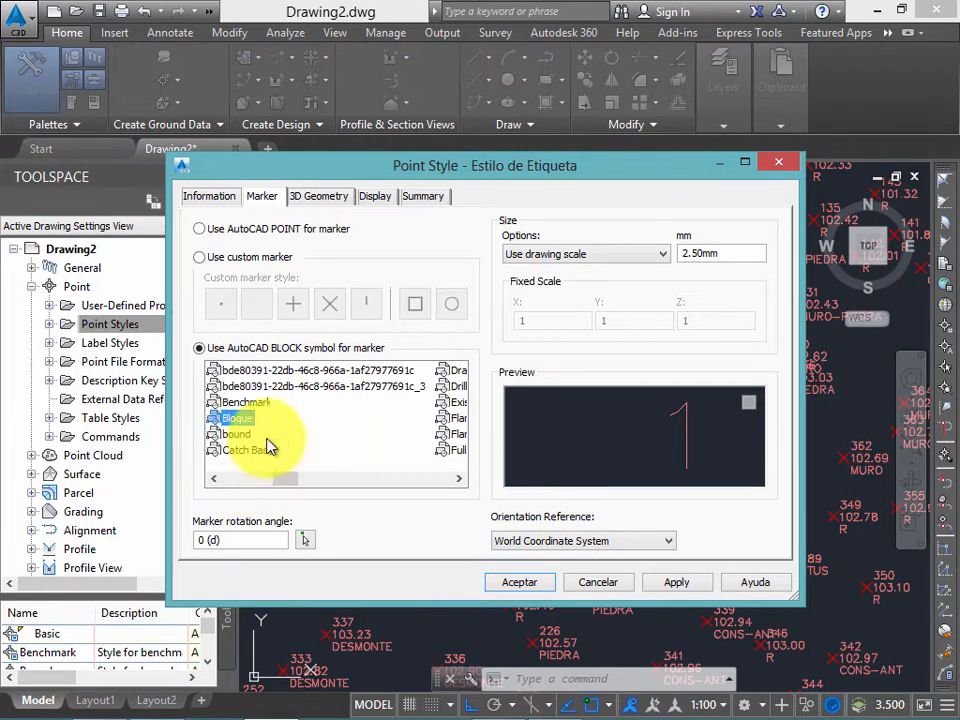
{"action": "left_click", "coordinate": [748, 403]}
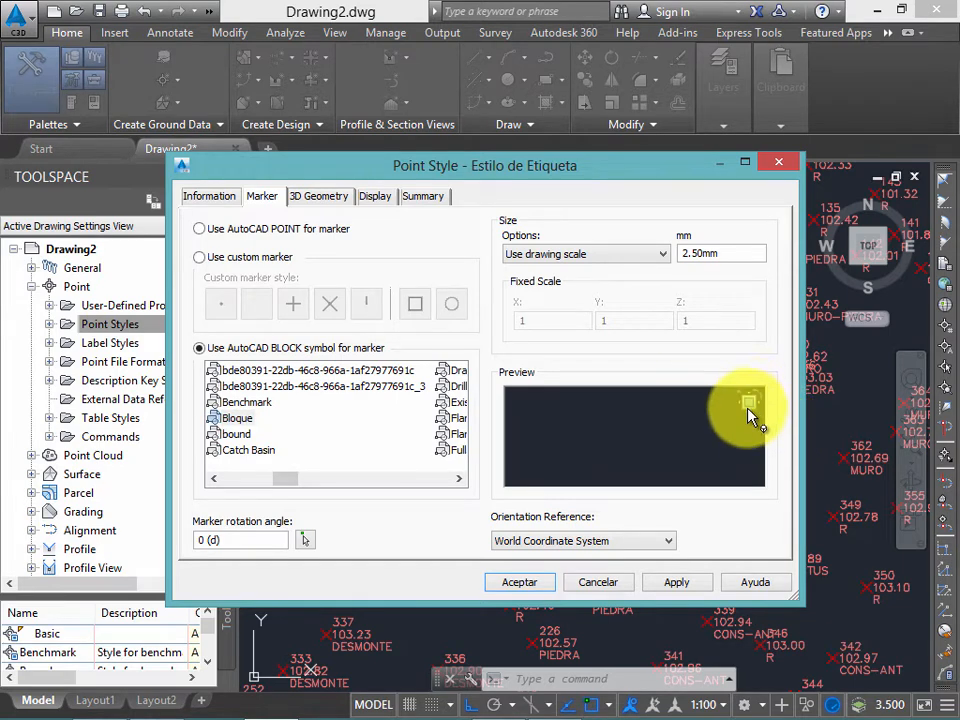
{"action": "left_click", "coordinate": [779, 165]}
Step: Clear the stray selection windows and regenerate the drawing
{"action": "left_click", "coordinate": [373, 261]}
{"action": "left_click", "coordinate": [380, 280]}
{"action": "left_click", "coordinate": [386, 294]}
{"action": "left_click", "coordinate": [397, 296]}
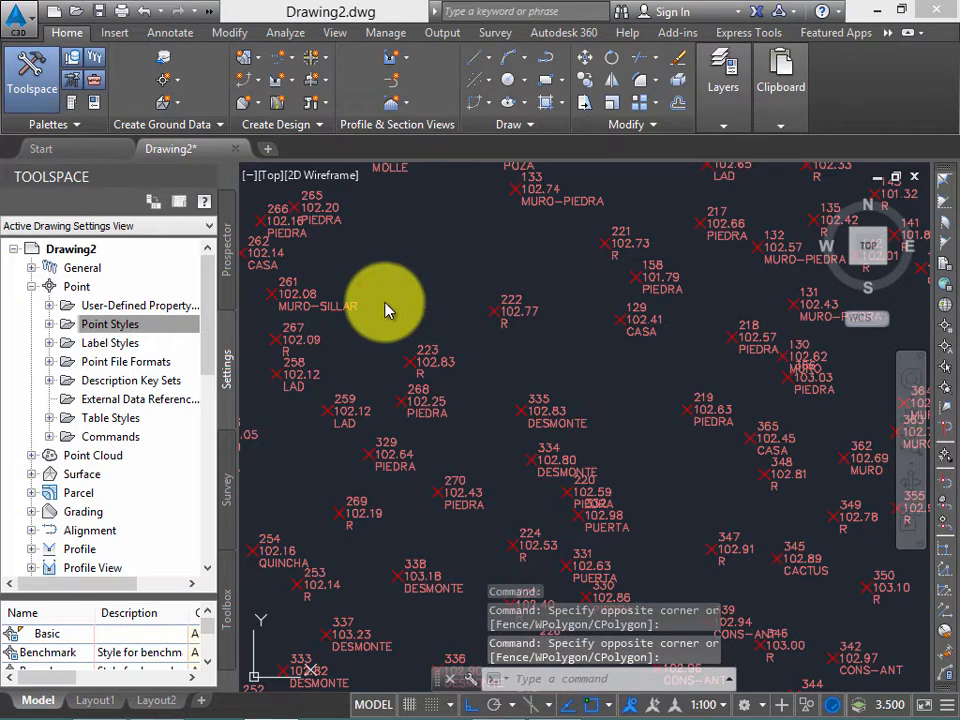
{"action": "type", "text": "re"}
{"action": "key", "text": "Return"}
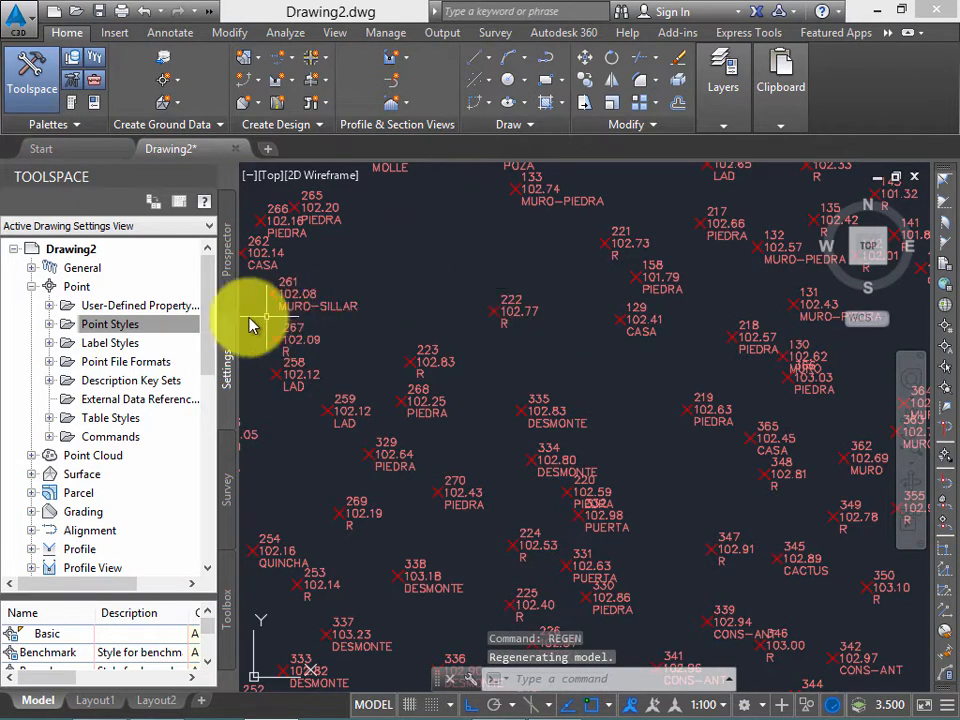
Step: Create a new point style named Etiqueta de puntos
{"action": "right_click", "coordinate": [150, 326]}
{"action": "left_click", "coordinate": [191, 332]}
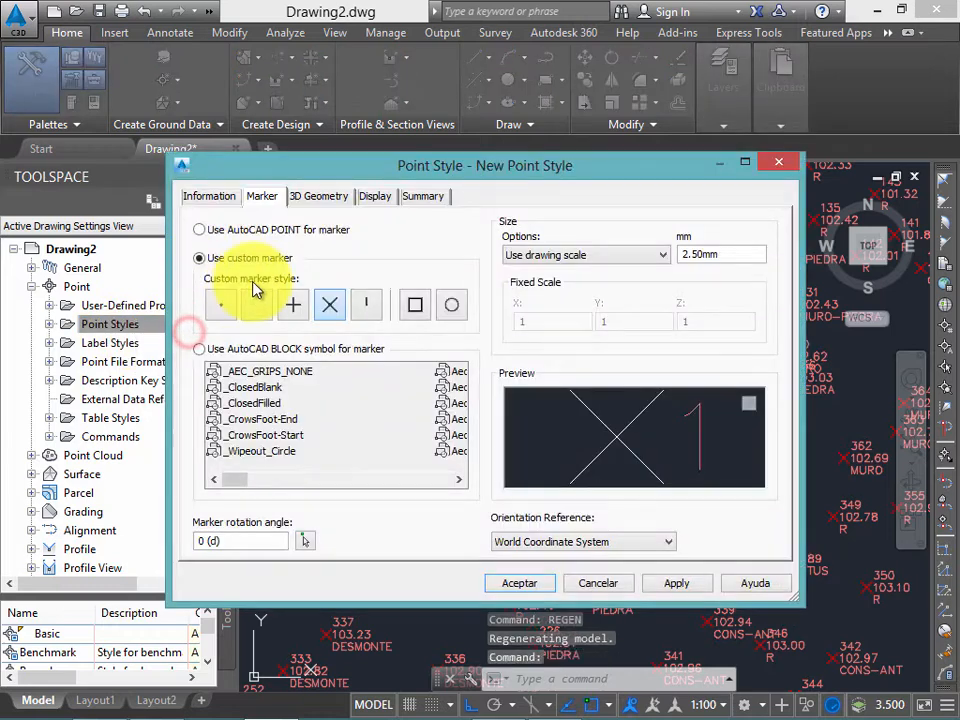
{"action": "left_click", "coordinate": [215, 197]}
{"action": "triple_click", "coordinate": [291, 239]}
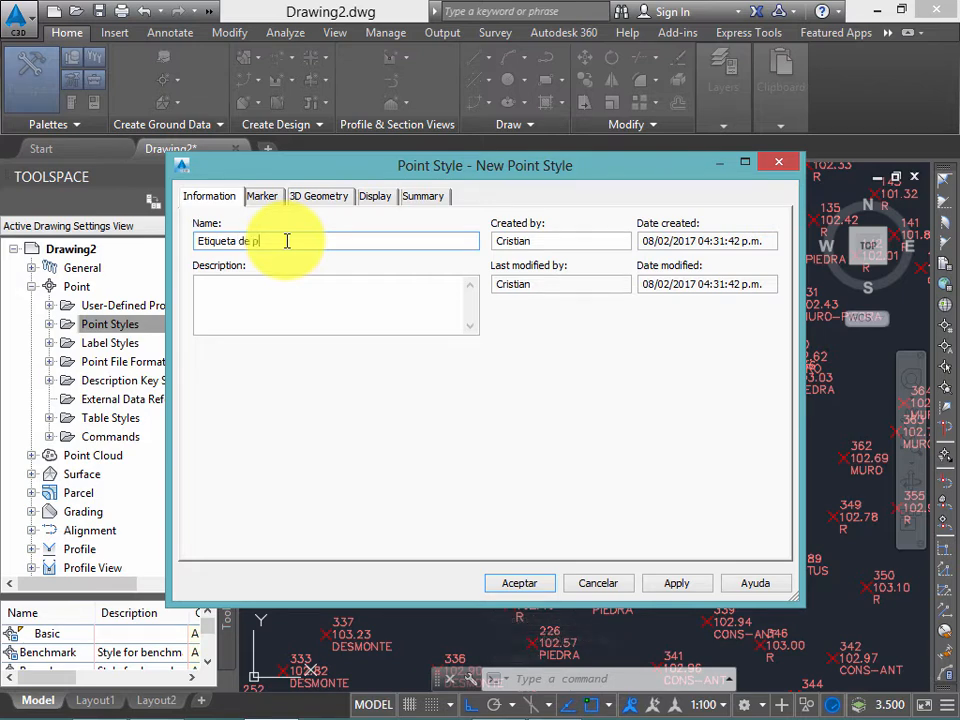
Step: Try to use the AutoCAD block symbol Bloque as the Etiqueta de puntos marker, and close the style without accepting it
{"action": "left_click", "coordinate": [264, 197]}
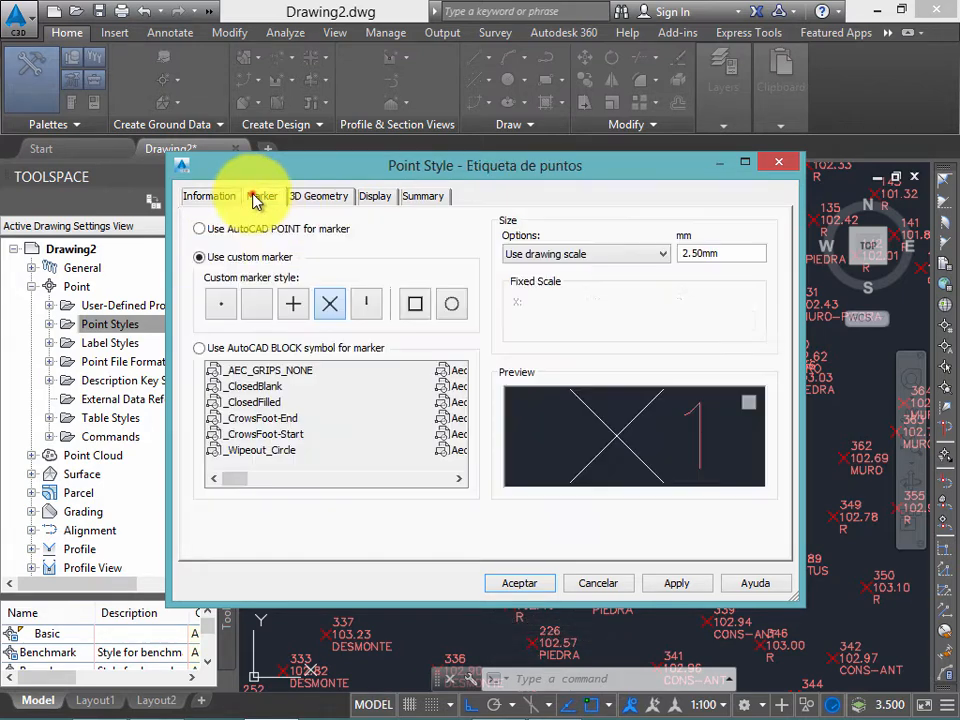
{"action": "left_click", "coordinate": [255, 348]}
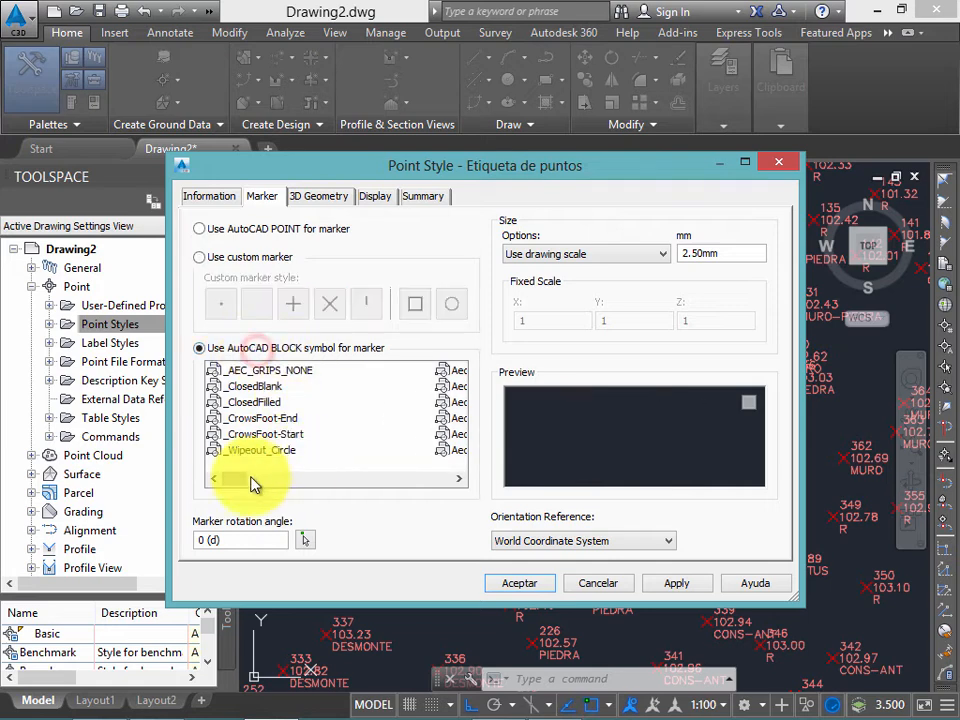
{"action": "left_click_drag", "start_coordinate": [240, 482], "coordinate": [280, 481]}
{"action": "left_click", "coordinate": [234, 418]}
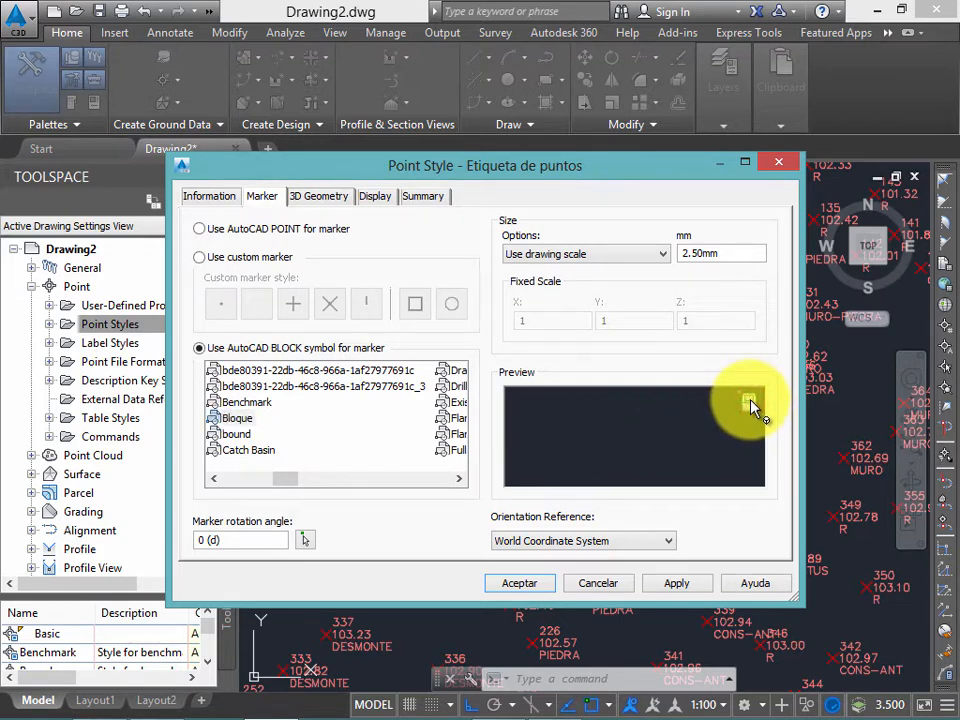
{"action": "left_click", "coordinate": [228, 260]}
{"action": "left_click", "coordinate": [778, 161]}
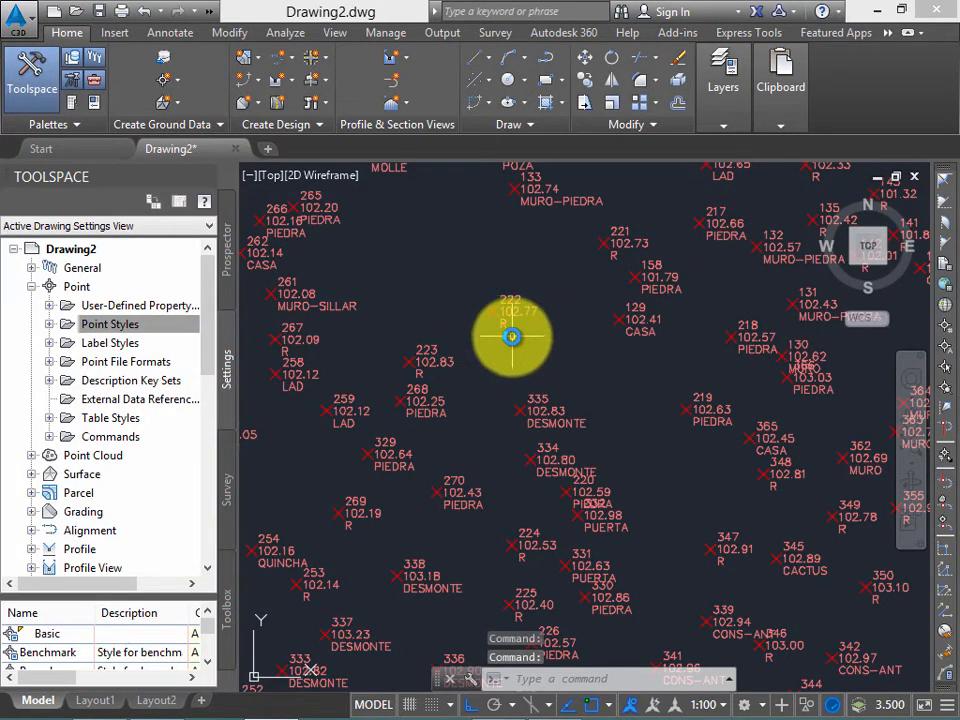
{"action": "scroll", "coordinate": [512, 337], "scroll_direction": "down", "scroll_amount": 3}
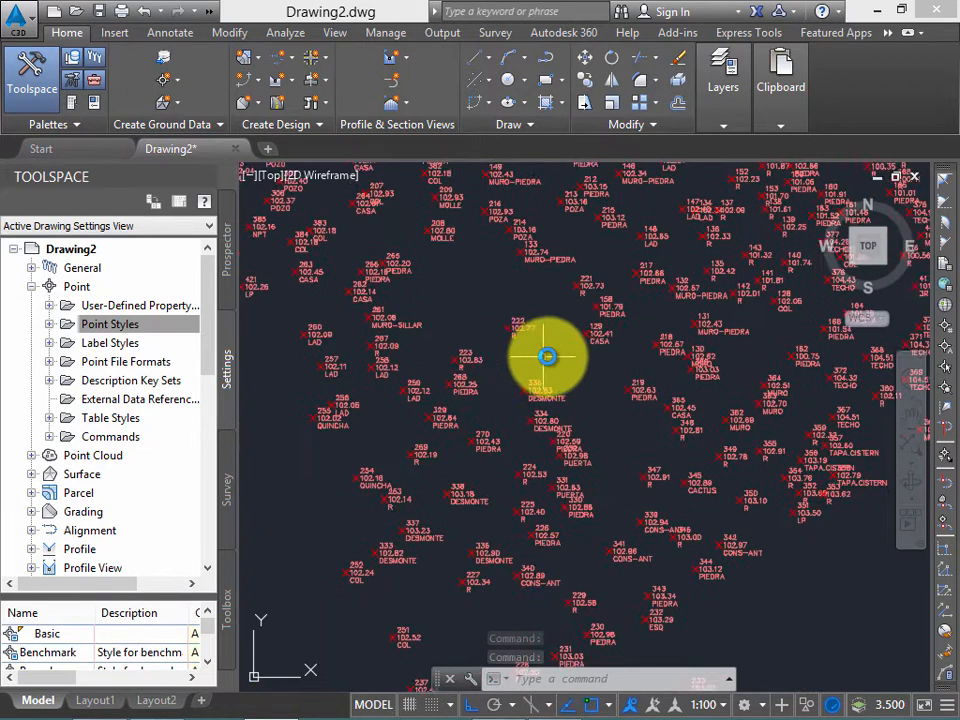
{"action": "left_click", "coordinate": [118, 326]}
{"action": "right_click", "coordinate": [120, 333]}
{"action": "left_click", "coordinate": [176, 334]}
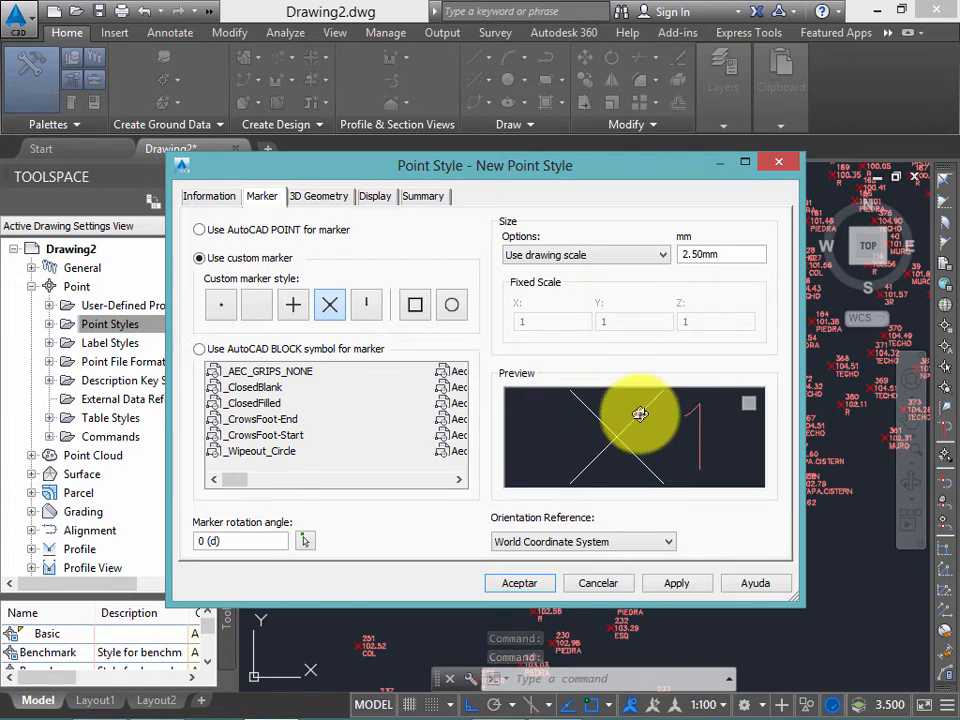
{"action": "left_click", "coordinate": [349, 349]}
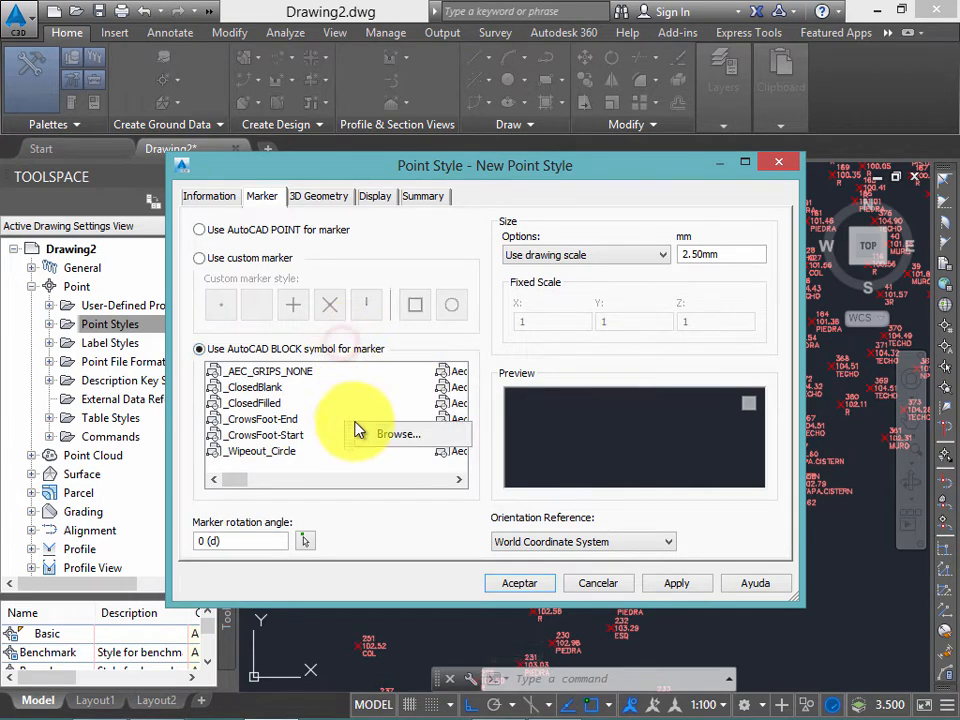
{"action": "left_click", "coordinate": [405, 435]}
{"action": "double_click", "coordinate": [375, 236]}
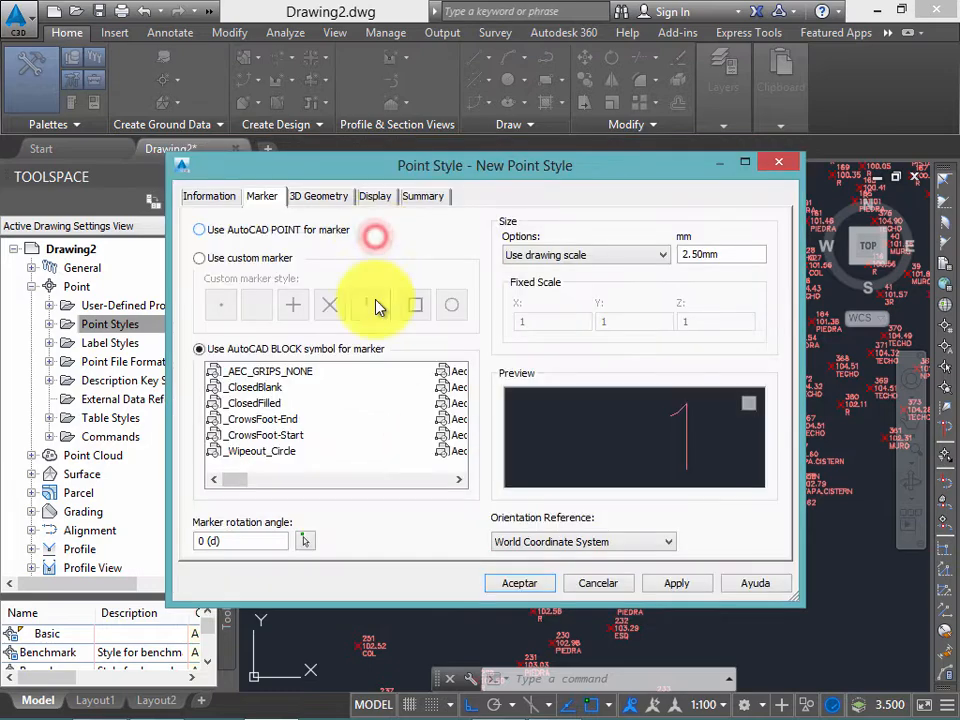
{"action": "left_click", "coordinate": [779, 162]}
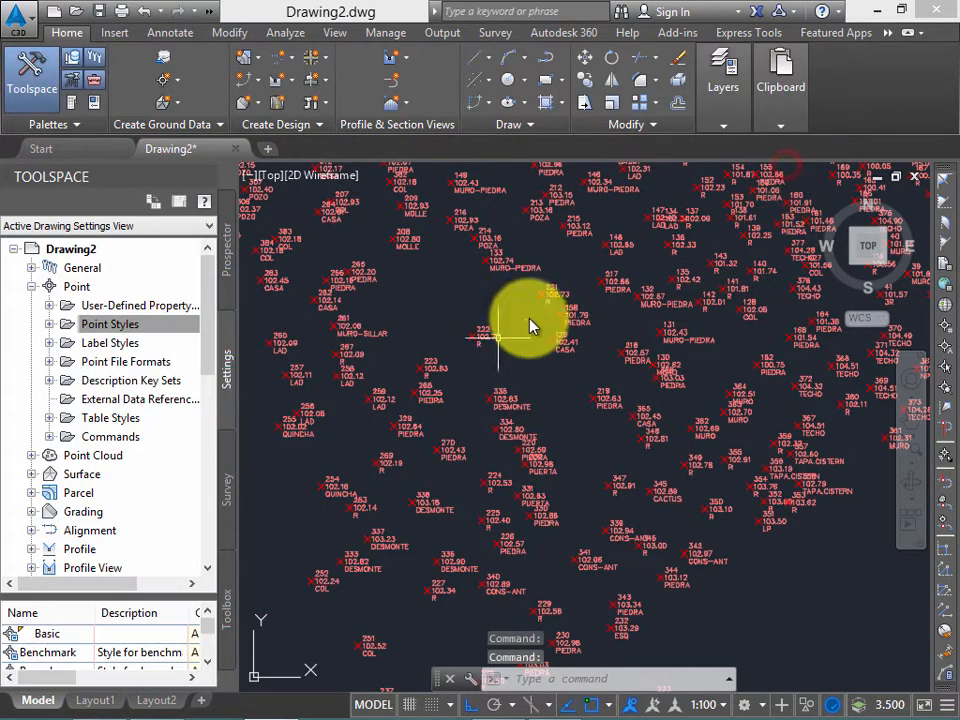
Step: Copy the square-and-circle symbol block to the empty space on the right of the original
{"action": "scroll", "coordinate": [345, 337], "scroll_direction": "up", "scroll_amount": 3}
{"action": "scroll", "coordinate": [430, 320], "scroll_direction": "down", "scroll_amount": 2}
{"action": "scroll", "coordinate": [381, 422], "scroll_direction": "up", "scroll_amount": 10}
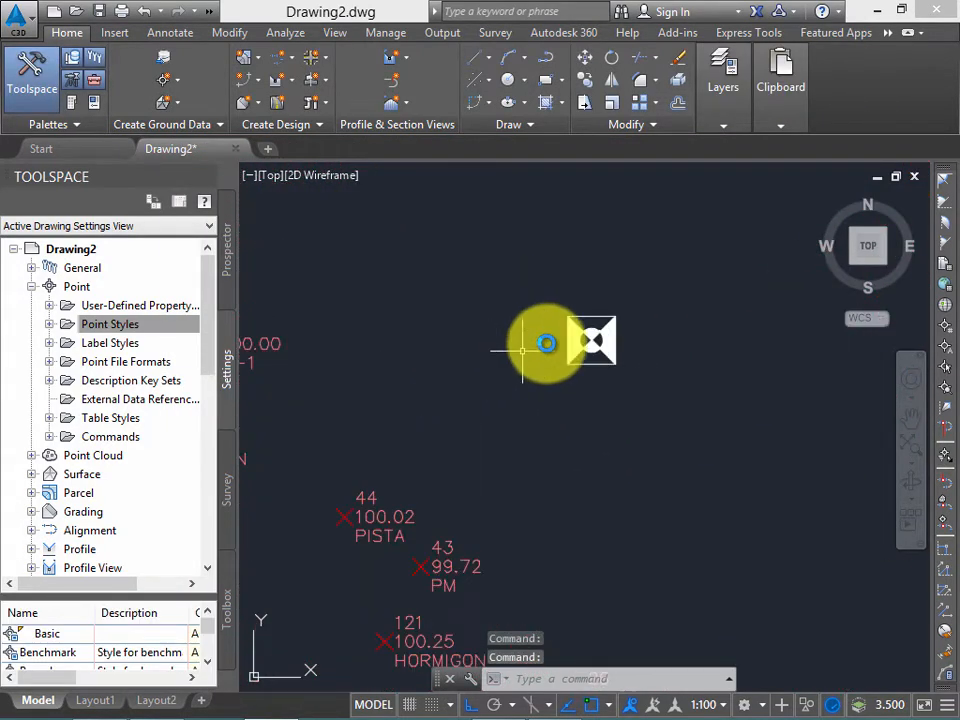
{"action": "scroll", "coordinate": [363, 348], "scroll_direction": "up", "scroll_amount": 3}
{"action": "left_click", "coordinate": [557, 456]}
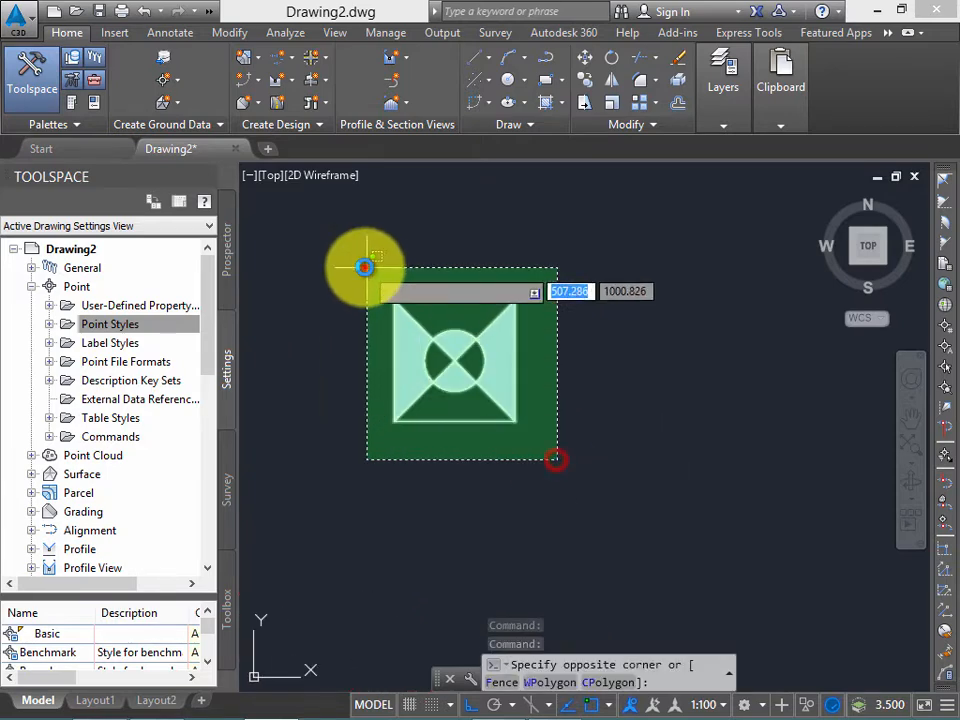
{"action": "left_click", "coordinate": [364, 267]}
{"action": "type", "text": "copy"}
{"action": "key", "text": "Return"}
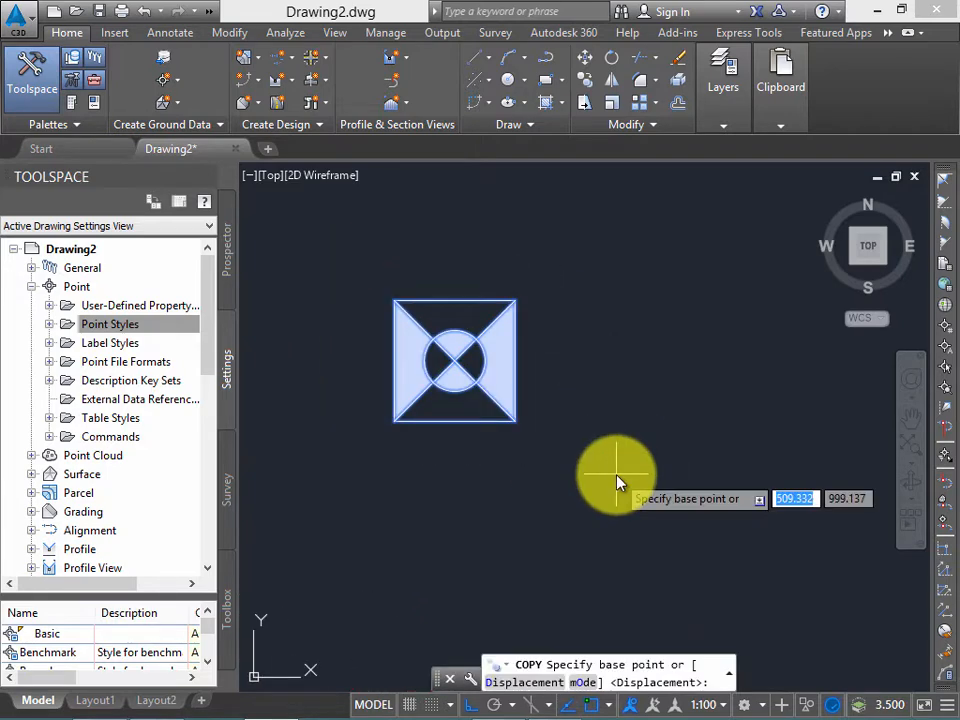
{"action": "left_click", "coordinate": [467, 458]}
{"action": "left_click", "coordinate": [689, 436]}
{"action": "middle_click_drag", "start_coordinate": [690, 430], "coordinate": [551, 461]}
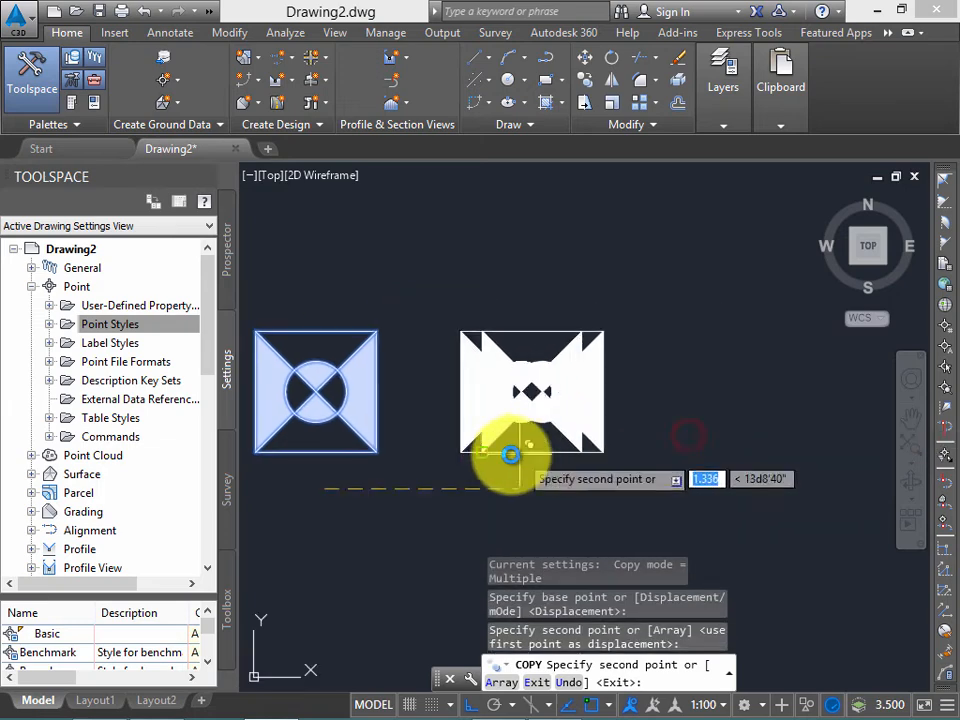
{"action": "key", "text": "Escape"}
{"action": "mouse_move", "coordinate": [637, 362]}
{"action": "middle_mouse_down"}
{"action": "mouse_move", "coordinate": [635, 382]}
{"action": "mouse_move", "coordinate": [630, 357]}
{"action": "middle_mouse_up"}
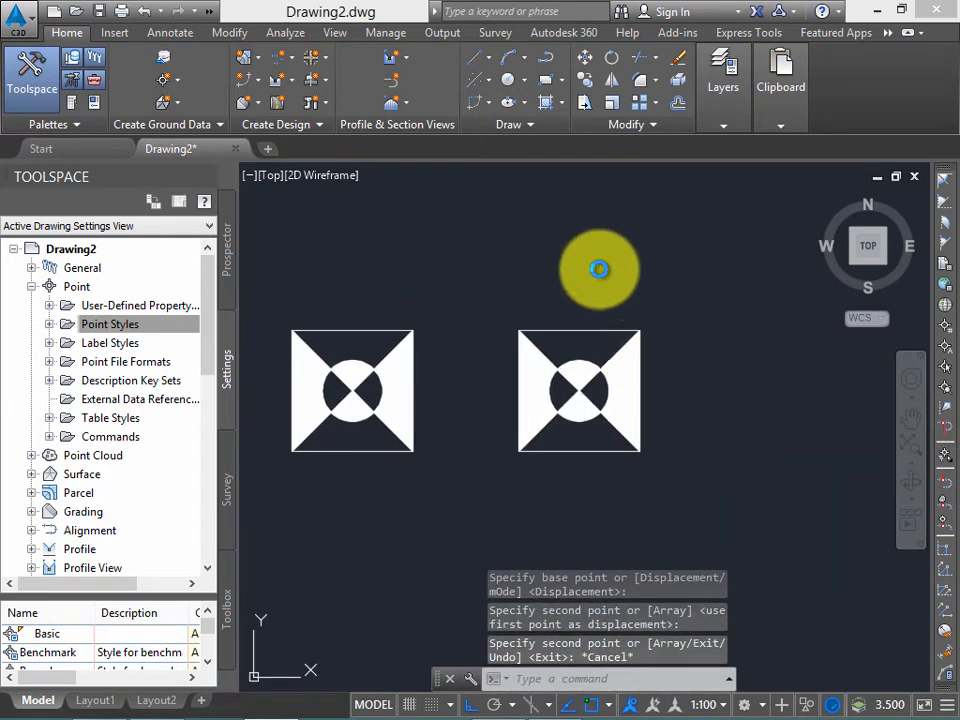
{"action": "left_click", "coordinate": [632, 403]}
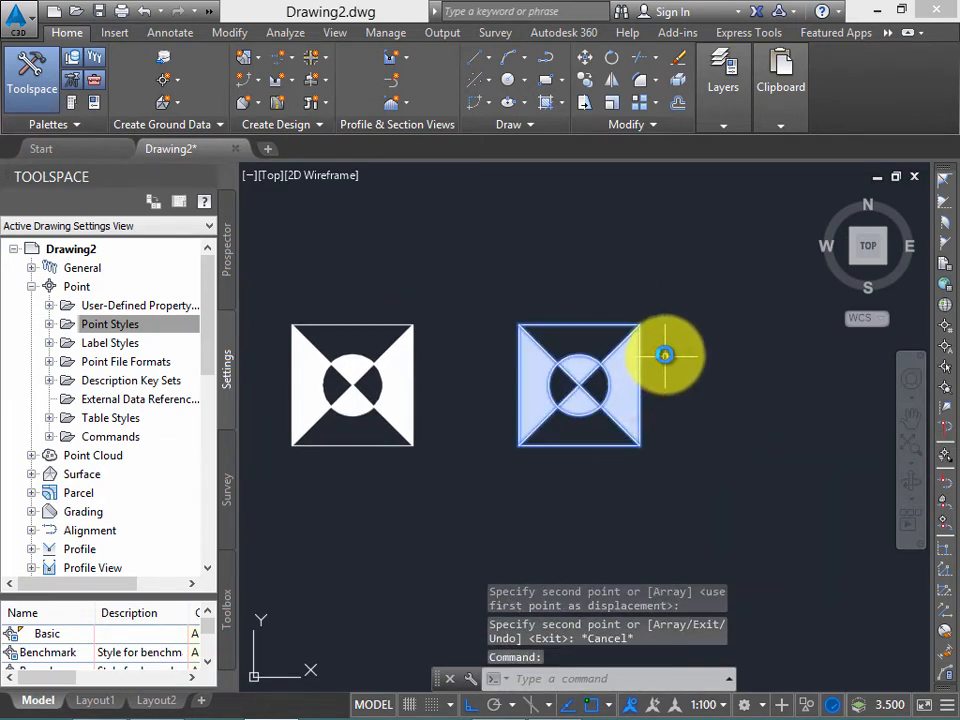
{"action": "key", "text": "Escape"}
{"action": "left_click", "coordinate": [609, 371]}
{"action": "key", "text": "Escape"}
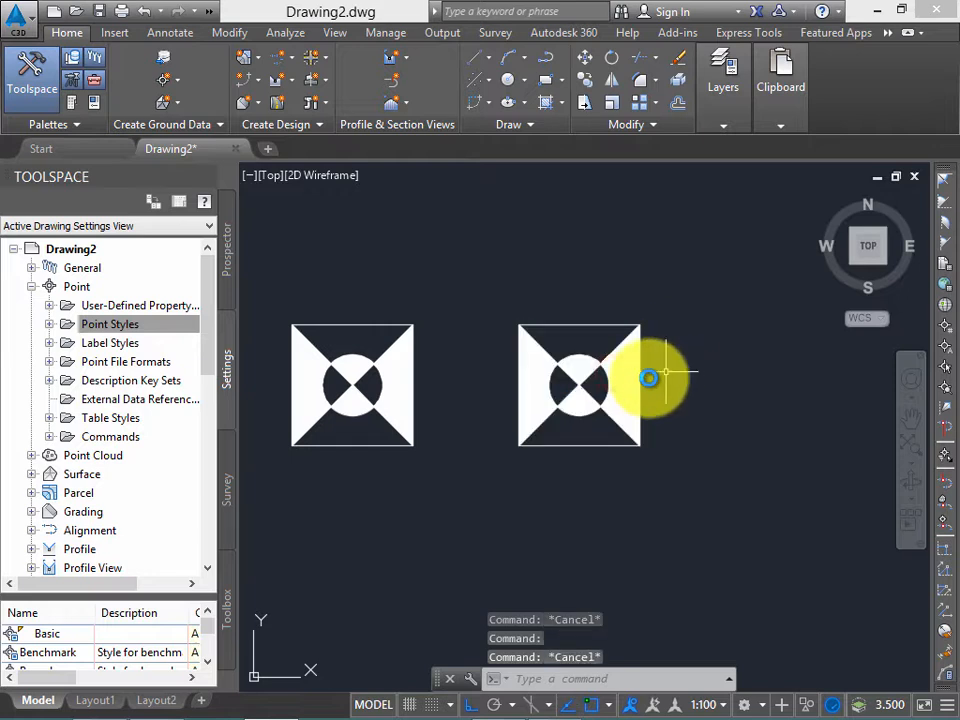
{"action": "left_click", "coordinate": [627, 381]}
{"action": "key", "text": "Escape"}
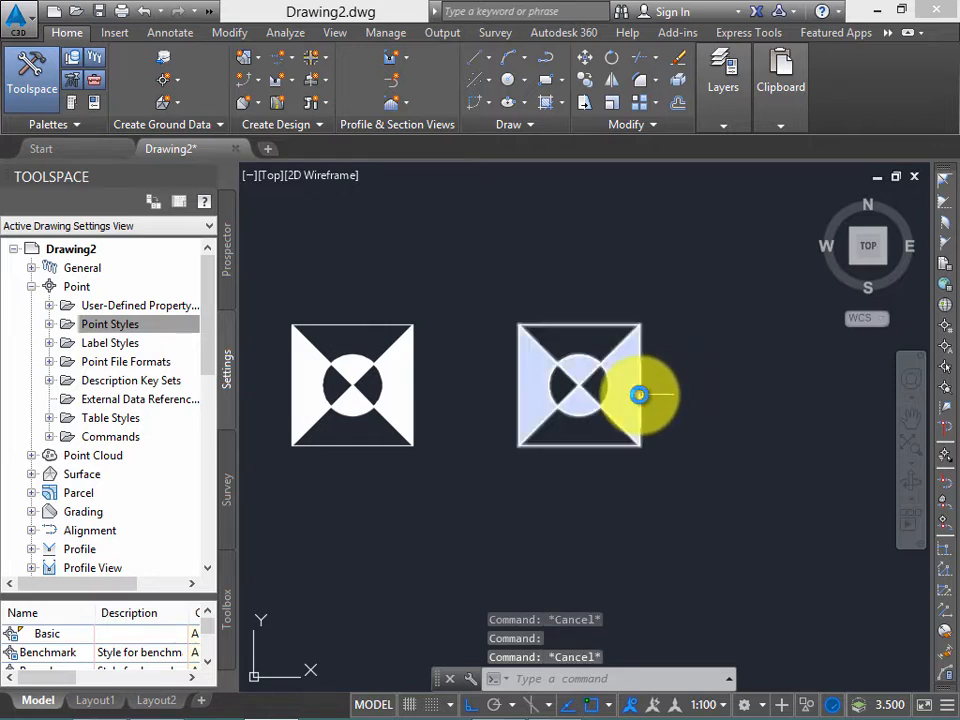
{"action": "left_click", "coordinate": [634, 392]}
{"action": "key", "text": "Escape"}
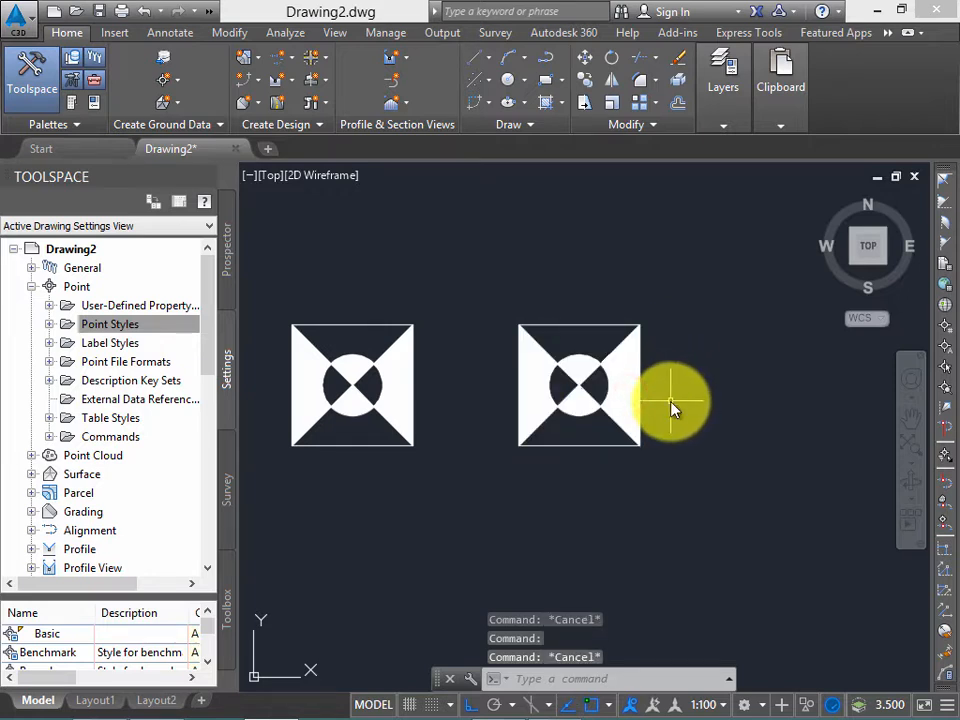
Step: Explode the copied symbol and delete its solid hatch, keeping only the outlines
{"action": "type", "text": "explode"}
{"action": "key", "text": "Return"}
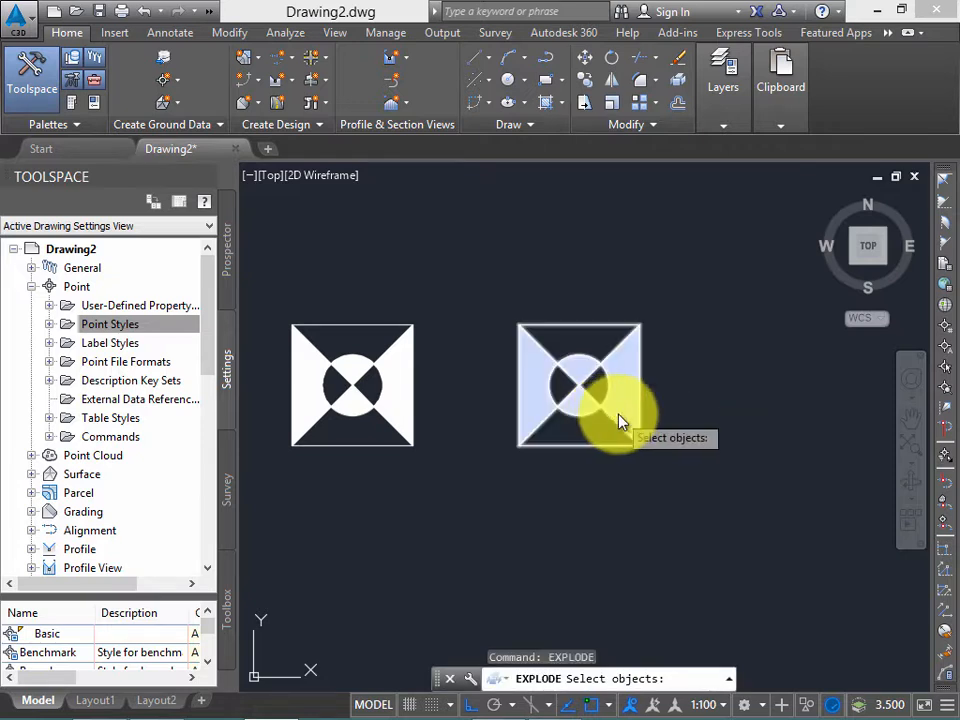
{"action": "left_click", "coordinate": [675, 471]}
{"action": "left_click", "coordinate": [482, 279]}
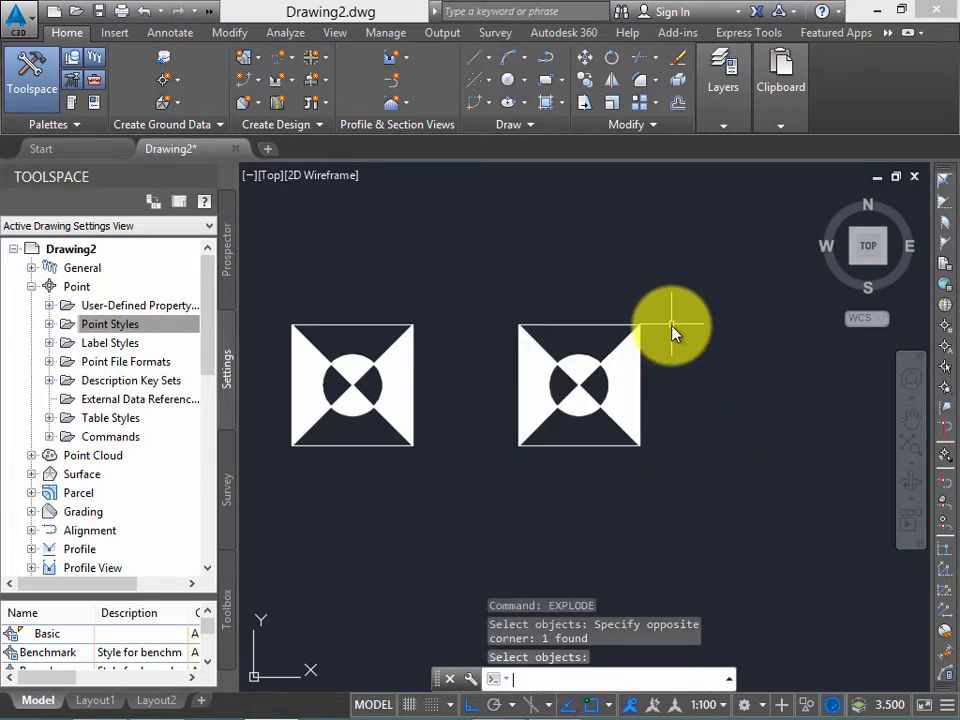
{"action": "left_click", "coordinate": [633, 373]}
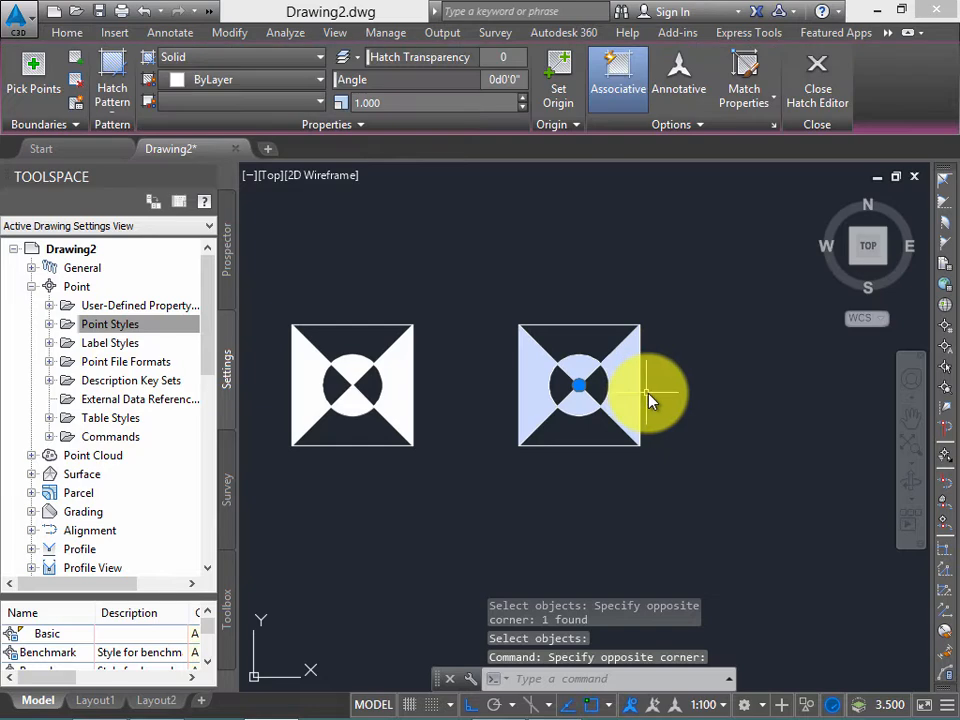
{"action": "key", "text": "Delete"}
{"action": "middle_click_drag", "start_coordinate": [689, 341], "coordinate": [635, 321]}
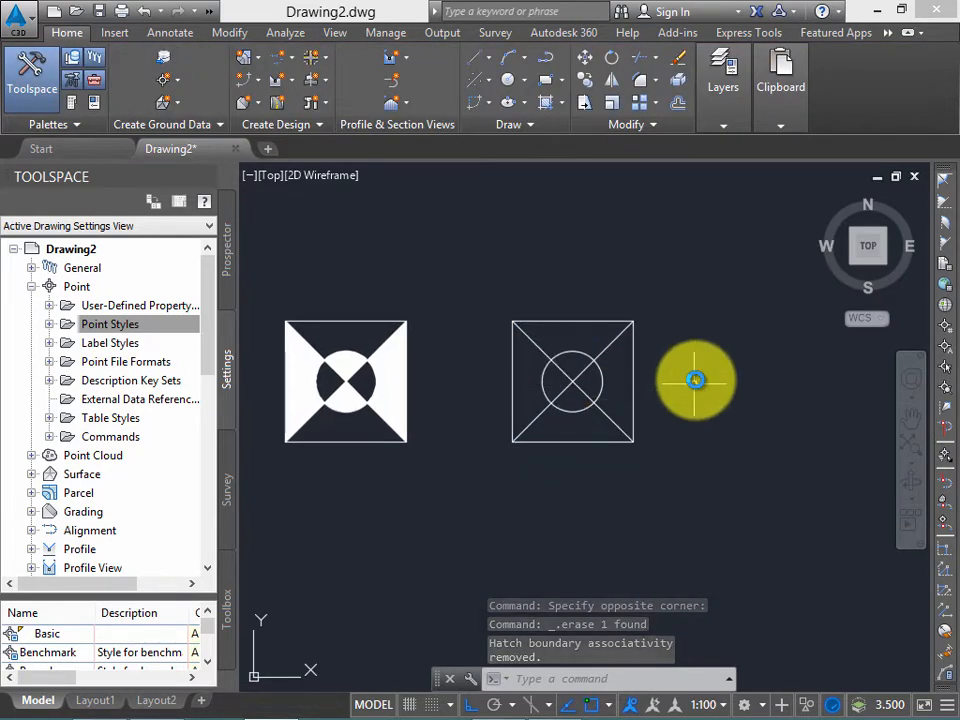
{"action": "type", "text": "wblock"}
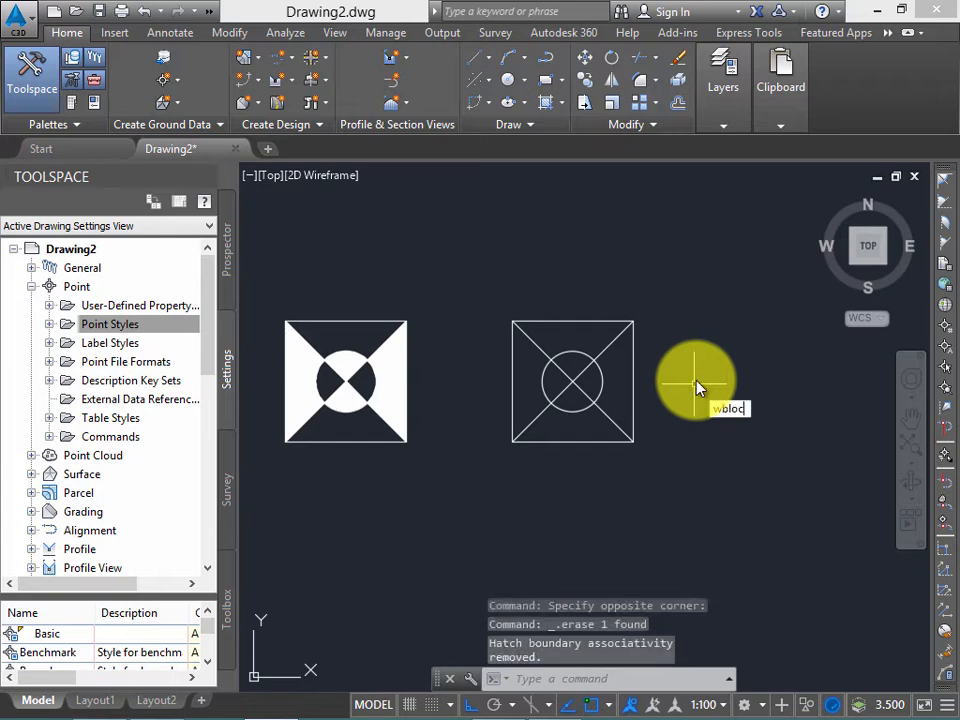
{"action": "key", "text": "Return"}
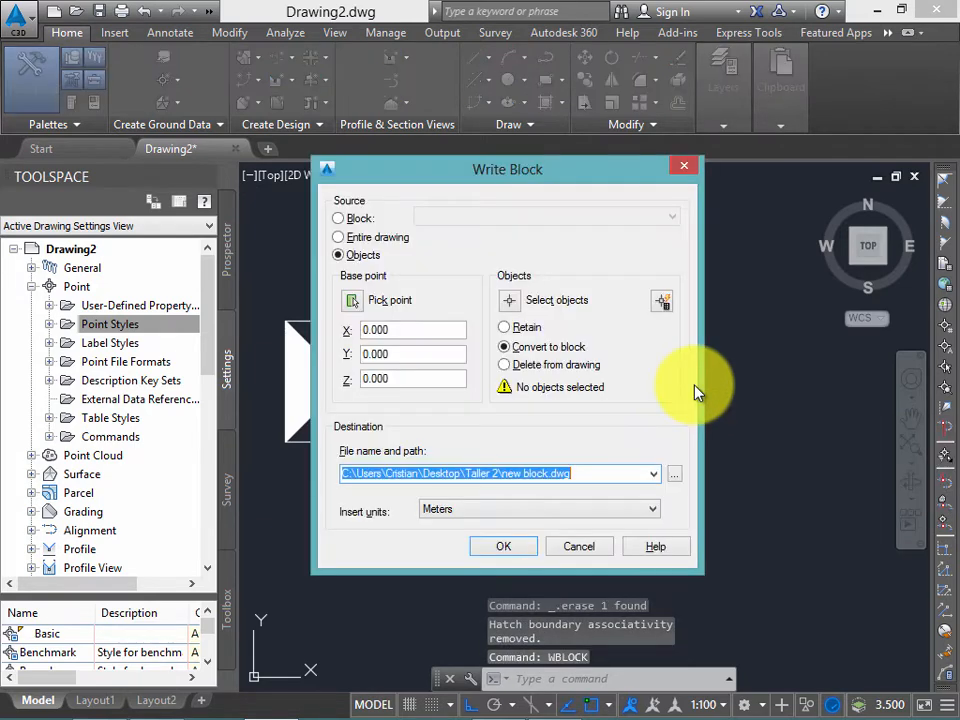
{"action": "left_click", "coordinate": [509, 300]}
{"action": "left_click", "coordinate": [715, 520]}
{"action": "left_click", "coordinate": [473, 257]}
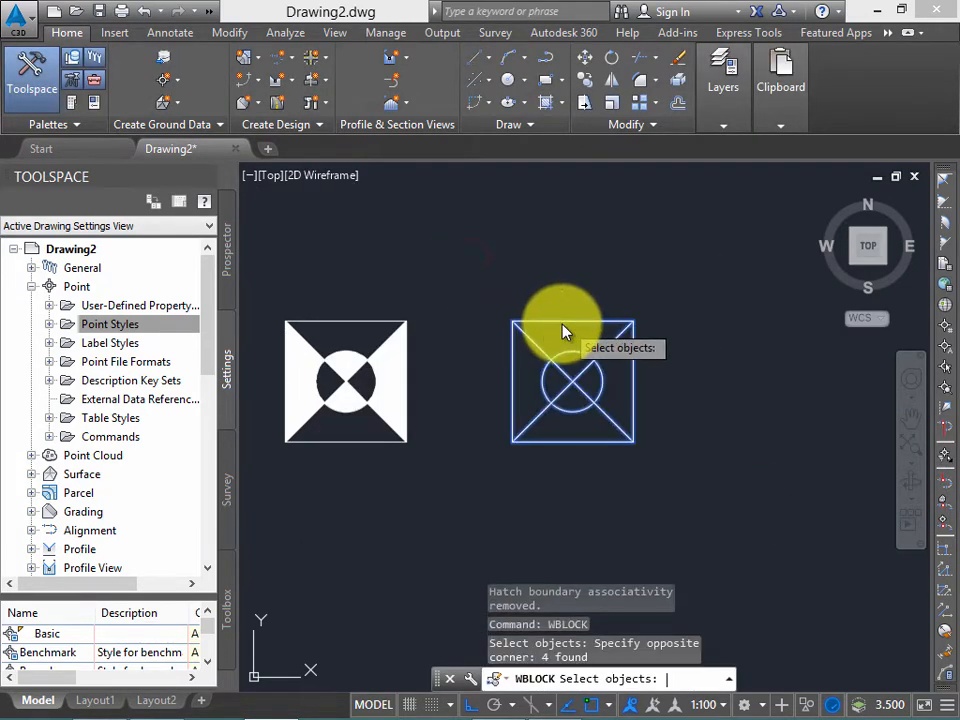
{"action": "key", "text": "Return"}
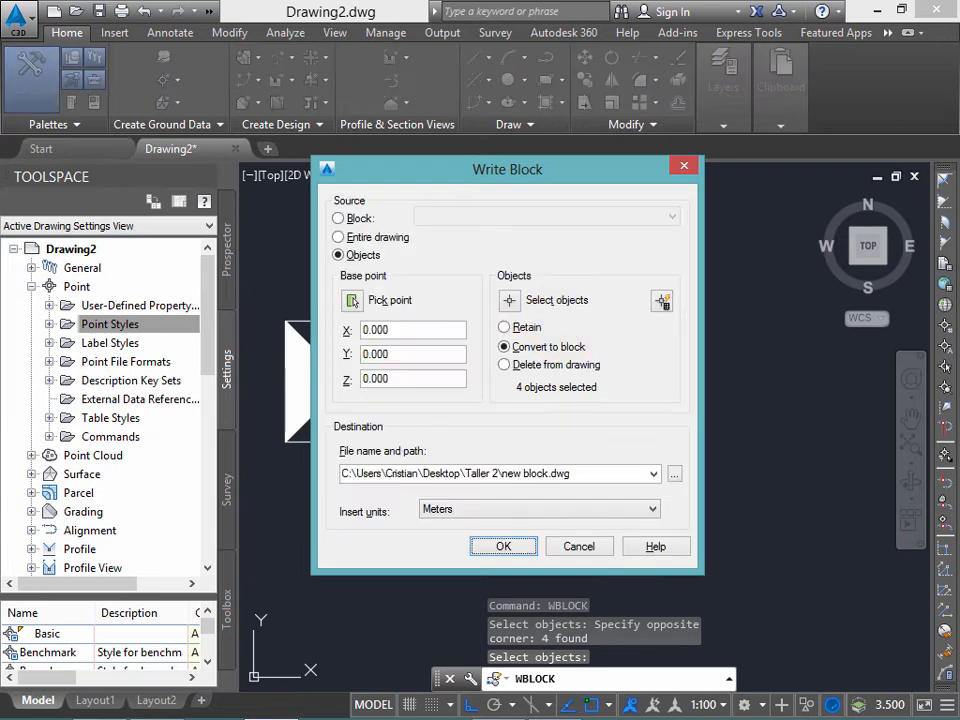
{"action": "left_click", "coordinate": [351, 303]}
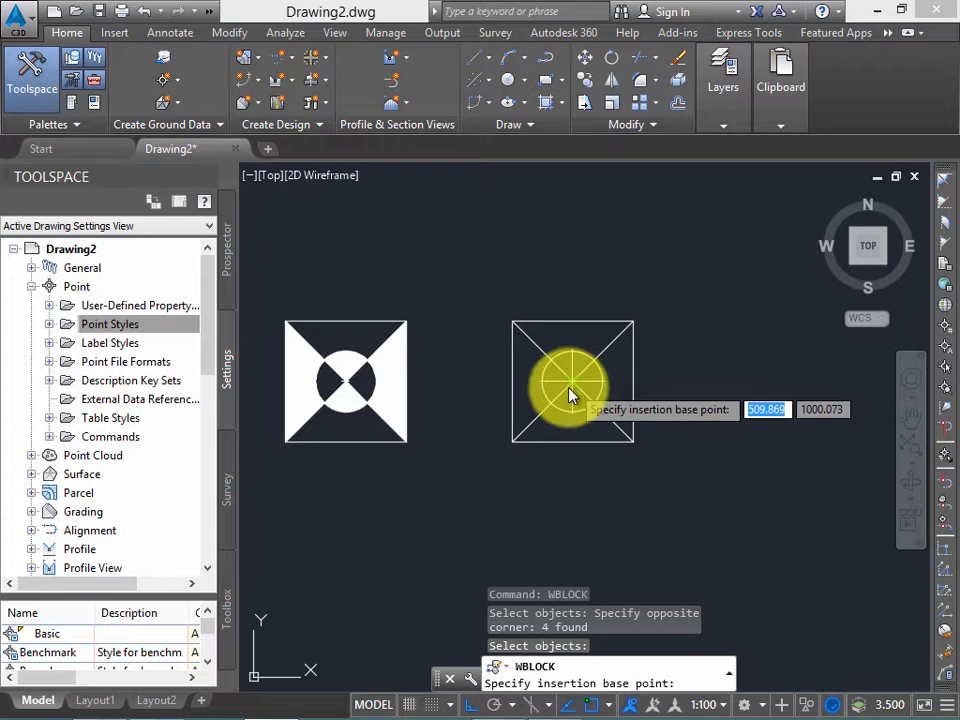
{"action": "left_click", "coordinate": [569, 288]}
{"action": "key", "text": "Escape"}
{"action": "key", "text": "Escape"}
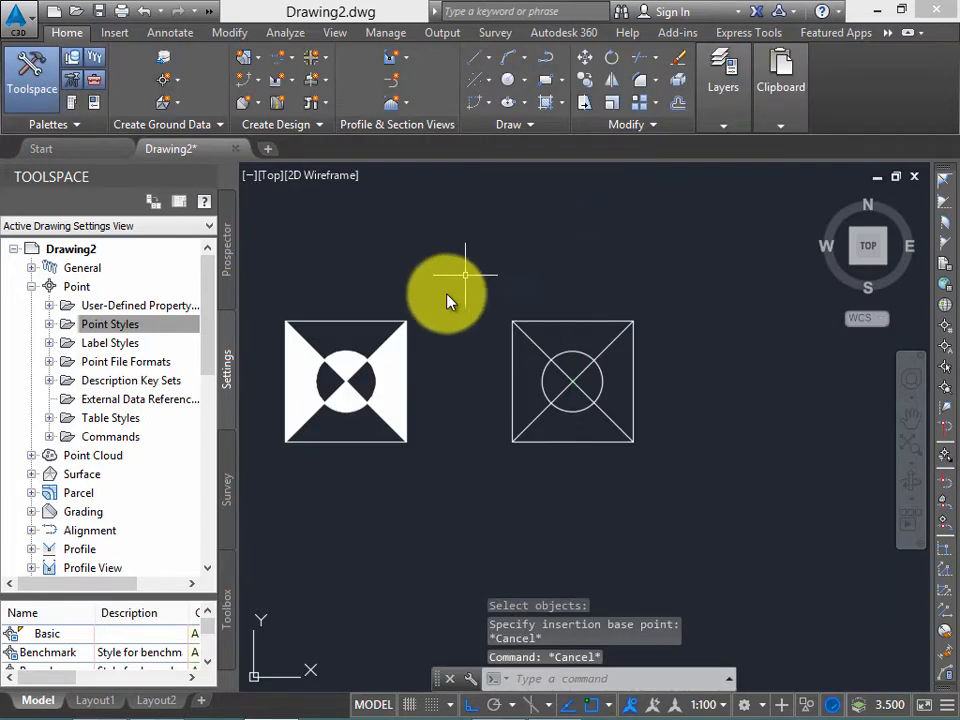
Step: Delete all outline objects of the unhatched symbol copy
{"action": "left_click", "coordinate": [508, 268]}
{"action": "left_click", "coordinate": [675, 490]}
{"action": "key", "text": "Delete"}
{"action": "mouse_move", "coordinate": [540, 416]}
{"action": "middle_mouse_down"}
{"action": "mouse_move", "coordinate": [606, 418]}
{"action": "mouse_move", "coordinate": [634, 358]}
{"action": "mouse_move", "coordinate": [653, 345]}
{"action": "middle_mouse_up"}
{"action": "middle_click_drag", "start_coordinate": [568, 381], "coordinate": [640, 345]}
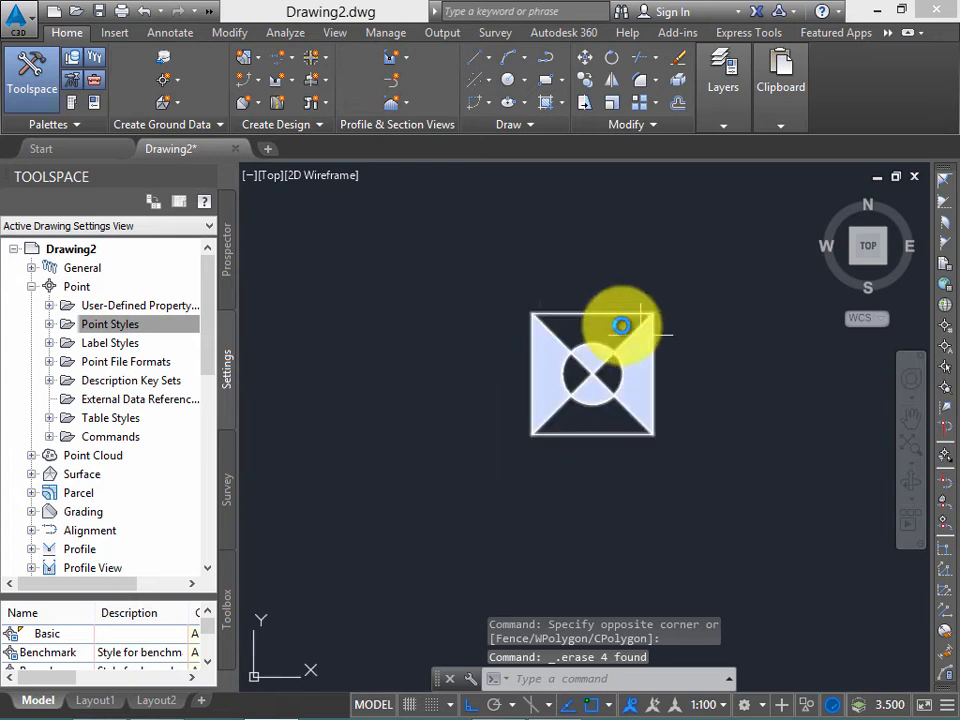
{"action": "middle_click_drag", "start_coordinate": [605, 268], "coordinate": [596, 282]}
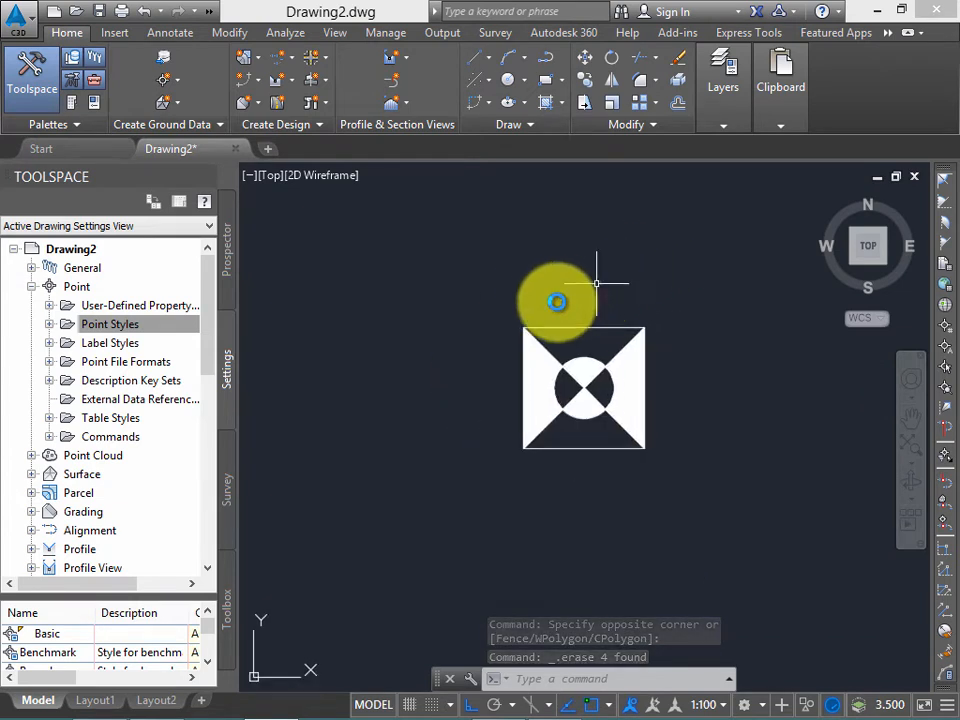
Step: Explode the original hatched symbol block into separate objects, and select its outer square to check it
{"action": "left_click", "coordinate": [546, 387]}
{"action": "key", "text": "Escape"}
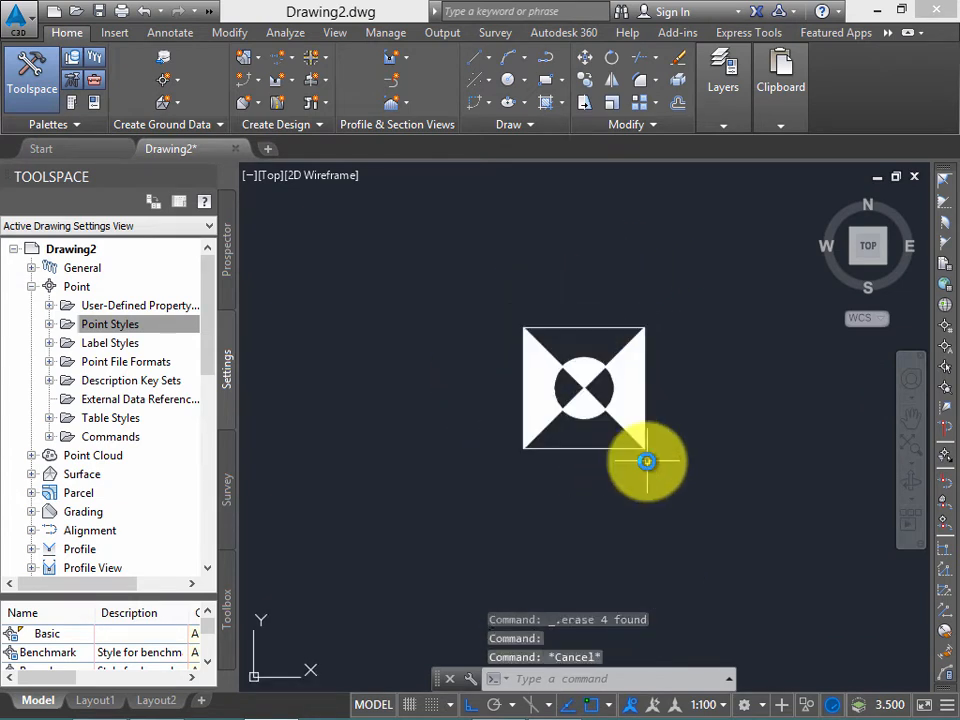
{"action": "type", "text": "explode"}
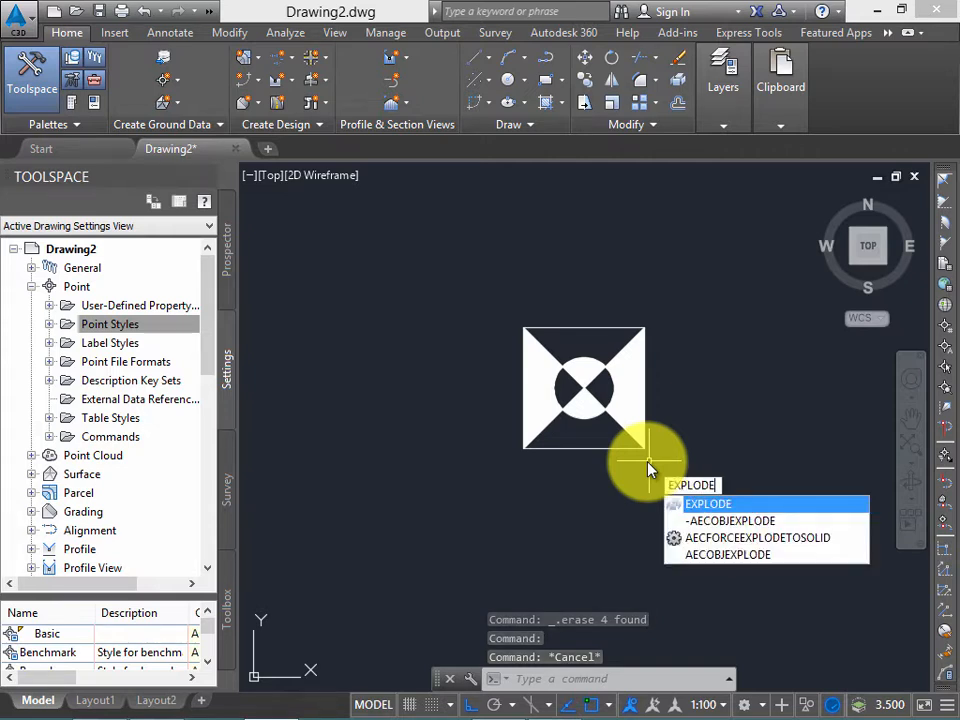
{"action": "key", "text": "Return"}
{"action": "left_click", "coordinate": [722, 512]}
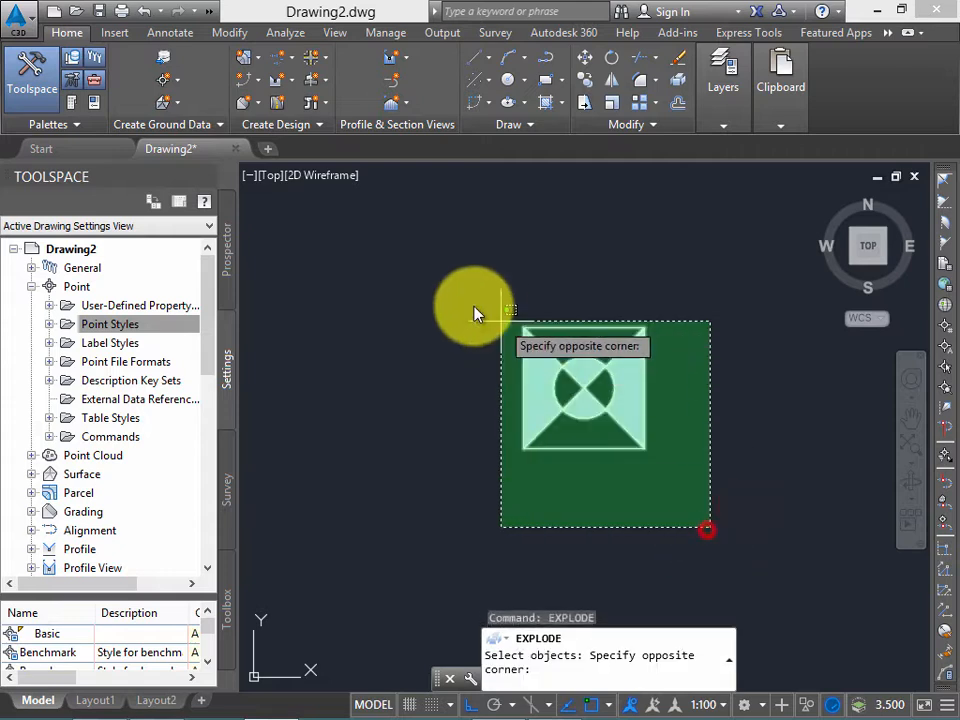
{"action": "left_click", "coordinate": [441, 272]}
{"action": "key", "text": "Return"}
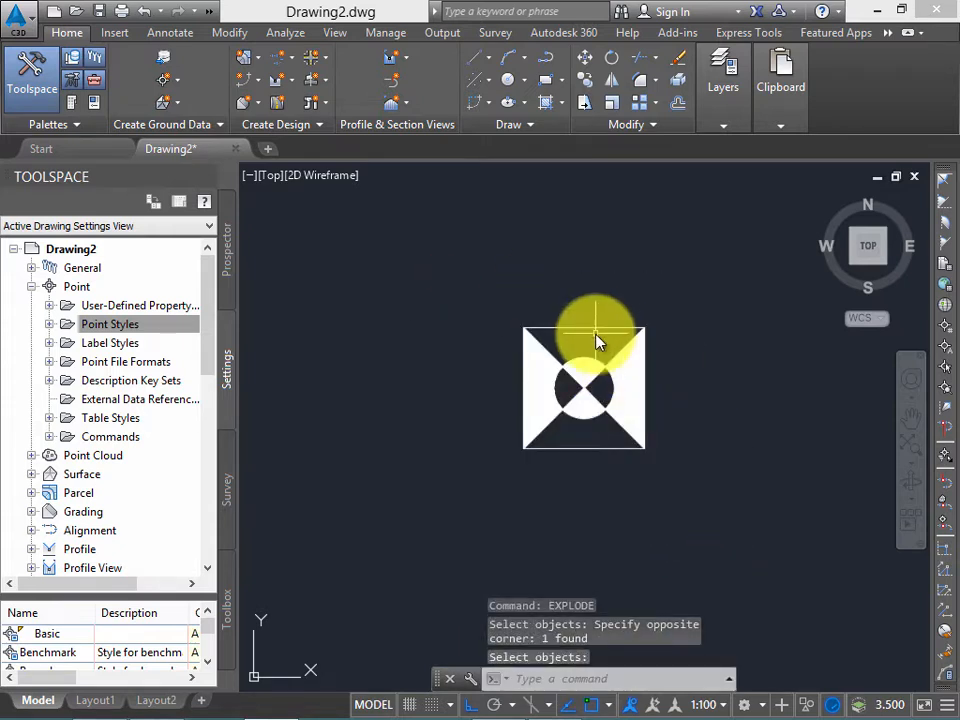
{"action": "left_click", "coordinate": [581, 327]}
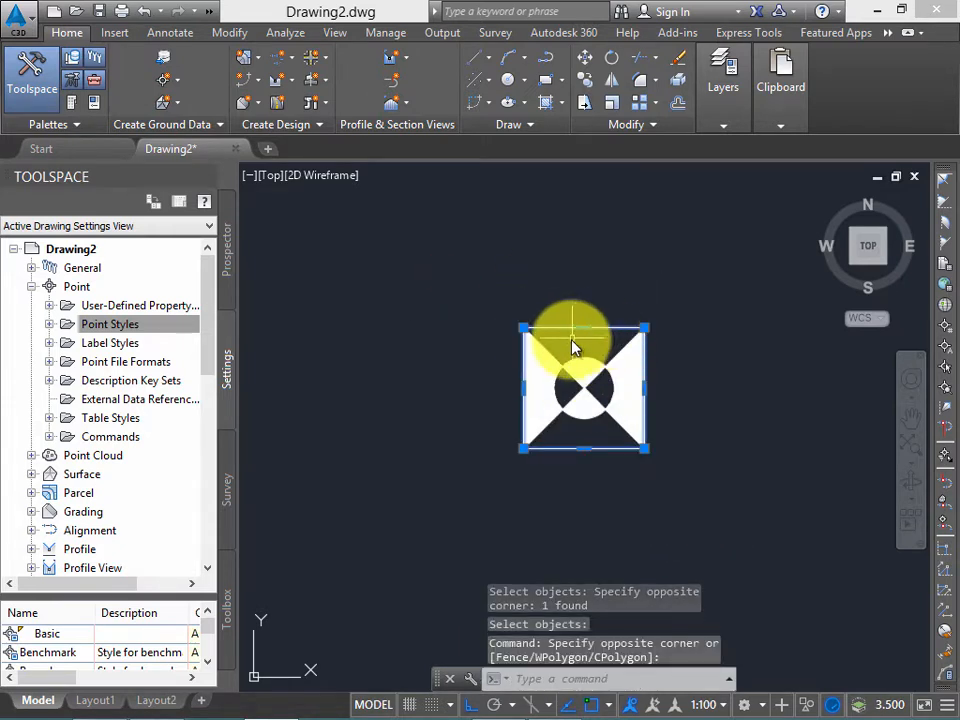
Step: Clear the selection, start writing a block to file from objects, and set its base point at the symbol's centre
{"action": "scroll", "coordinate": [612, 362], "scroll_direction": "up", "scroll_amount": 2}
{"action": "key", "text": "Escape"}
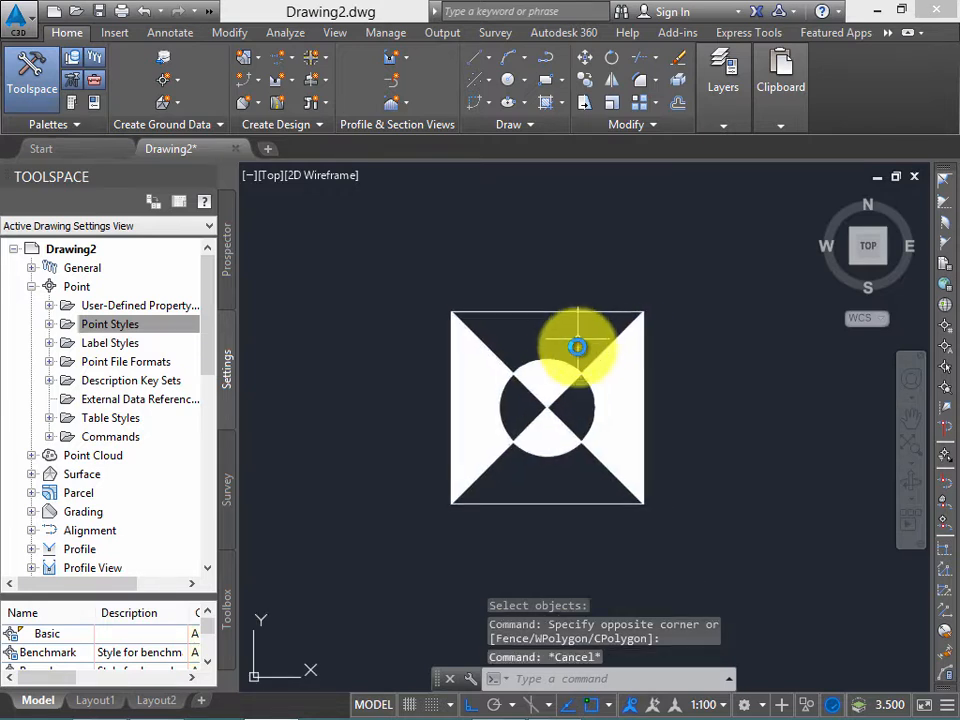
{"action": "scroll", "coordinate": [615, 358], "scroll_direction": "down", "scroll_amount": 2}
{"action": "type", "text": "W"}
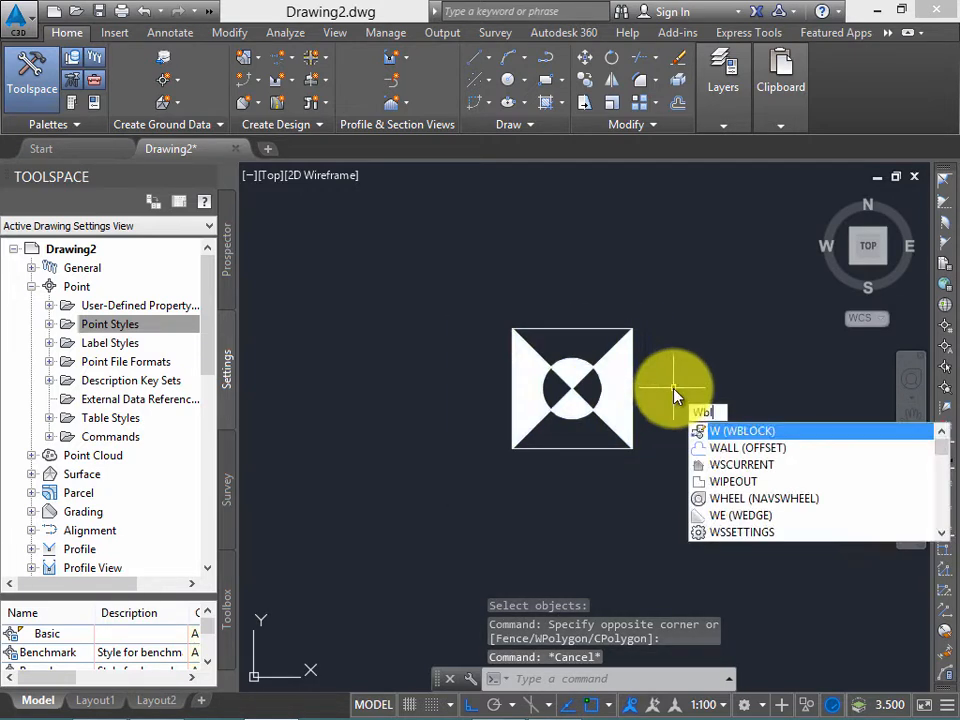
{"action": "type", "text": "BLOCK"}
{"action": "key", "text": "Return"}
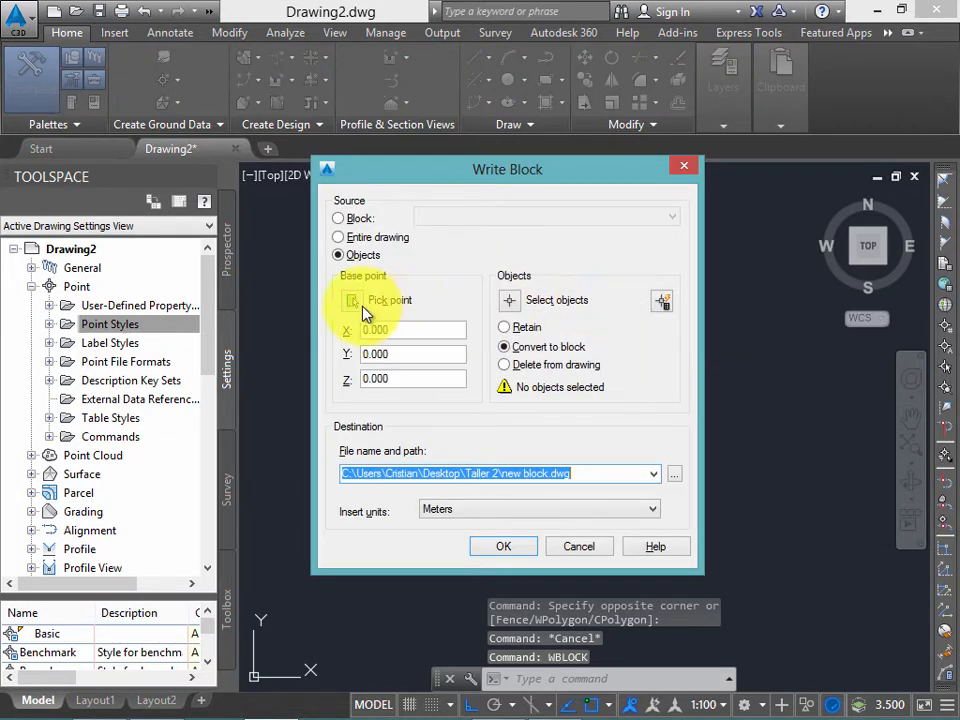
{"action": "left_click", "coordinate": [367, 302]}
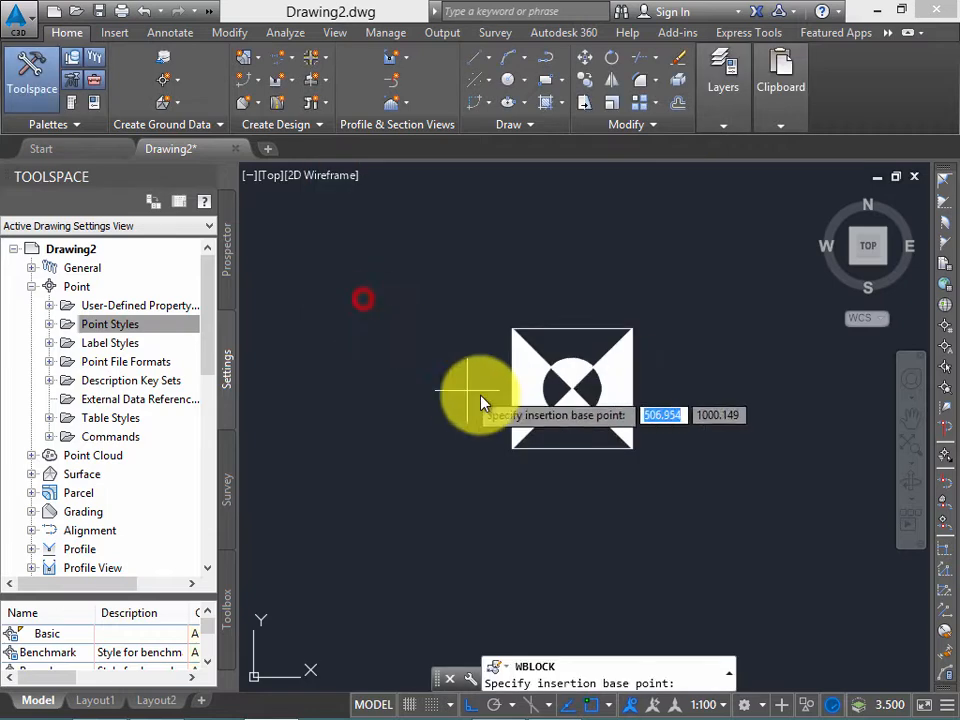
{"action": "scroll", "coordinate": [621, 418], "scroll_direction": "up", "scroll_amount": 2}
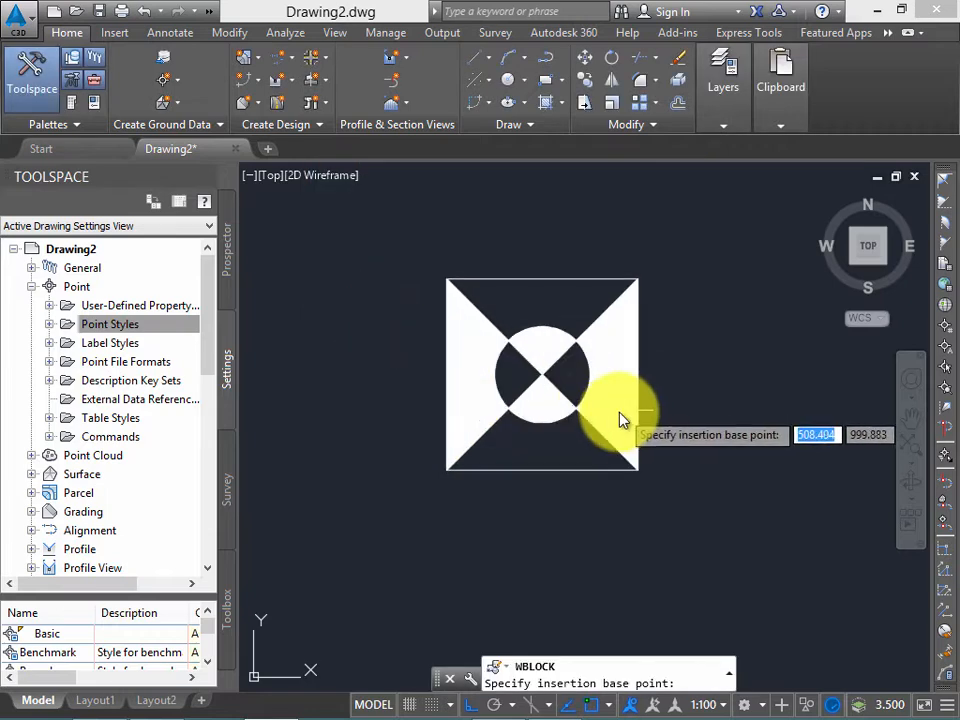
{"action": "left_click", "coordinate": [546, 389]}
Step: Choose all the exploded square, circle and hatch objects of the symbol as the block's contents
{"action": "left_click", "coordinate": [509, 300]}
{"action": "left_click", "coordinate": [707, 561]}
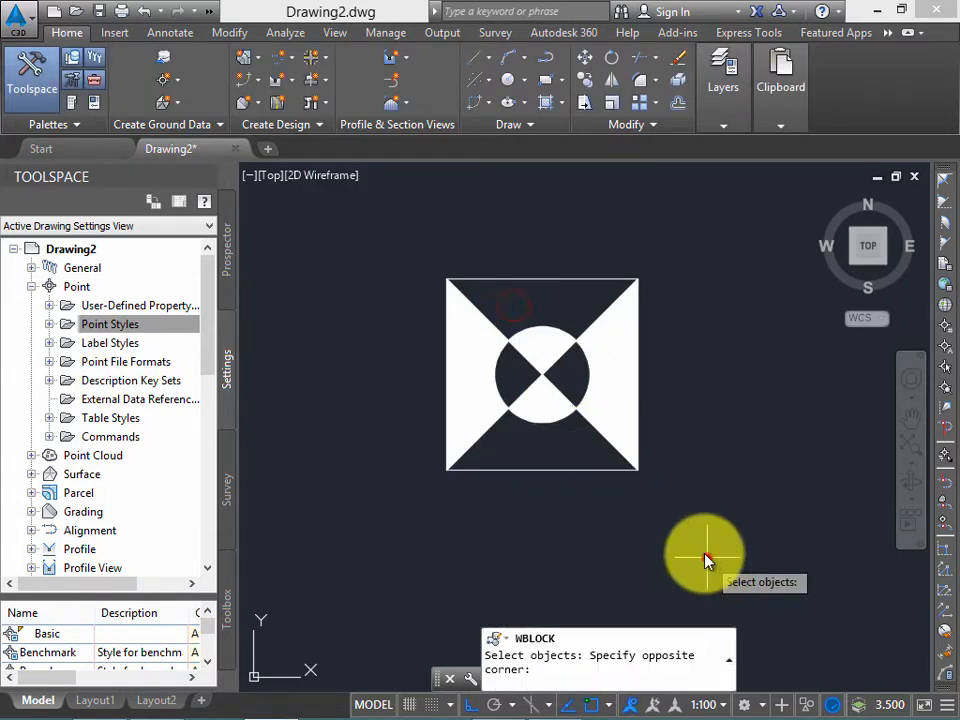
{"action": "left_click", "coordinate": [381, 259]}
{"action": "key", "text": "Return"}
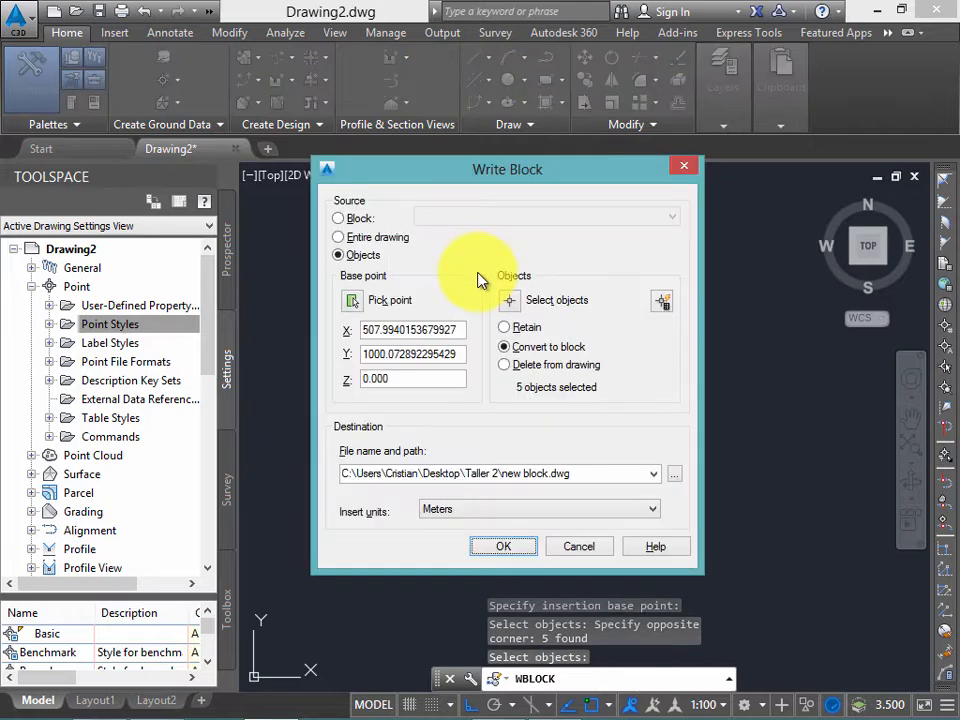
Step: Write the block over the existing Bloque.dwg in the Taller 2 folder, including the AutoCAD Map information
{"action": "left_click", "coordinate": [675, 478]}
{"action": "left_click", "coordinate": [388, 221]}
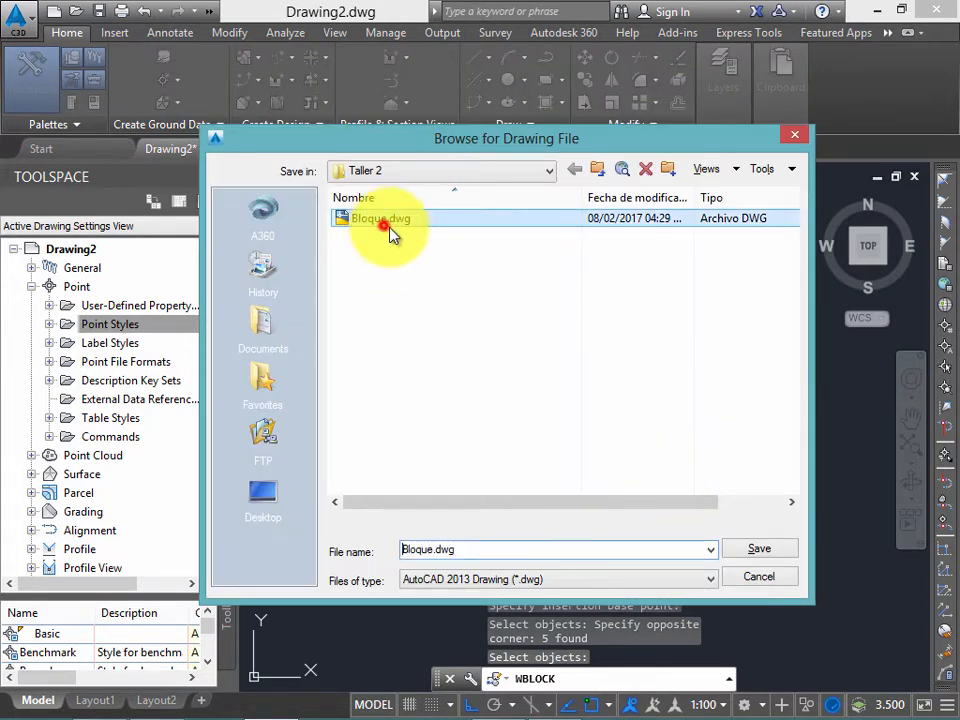
{"action": "left_click", "coordinate": [782, 548]}
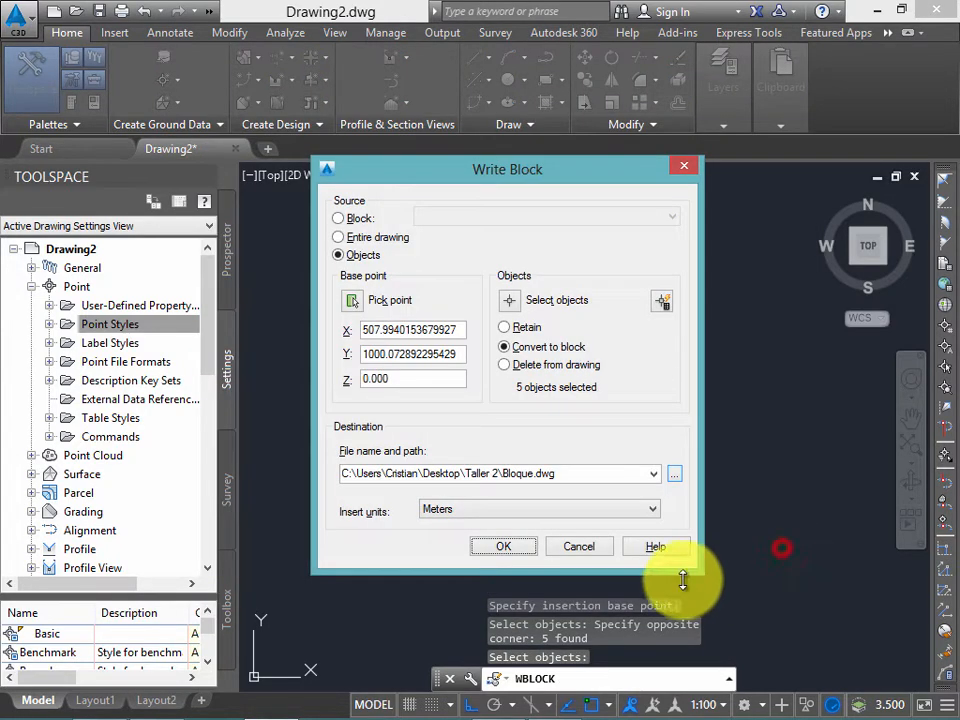
{"action": "left_click", "coordinate": [507, 548]}
{"action": "left_click", "coordinate": [429, 306]}
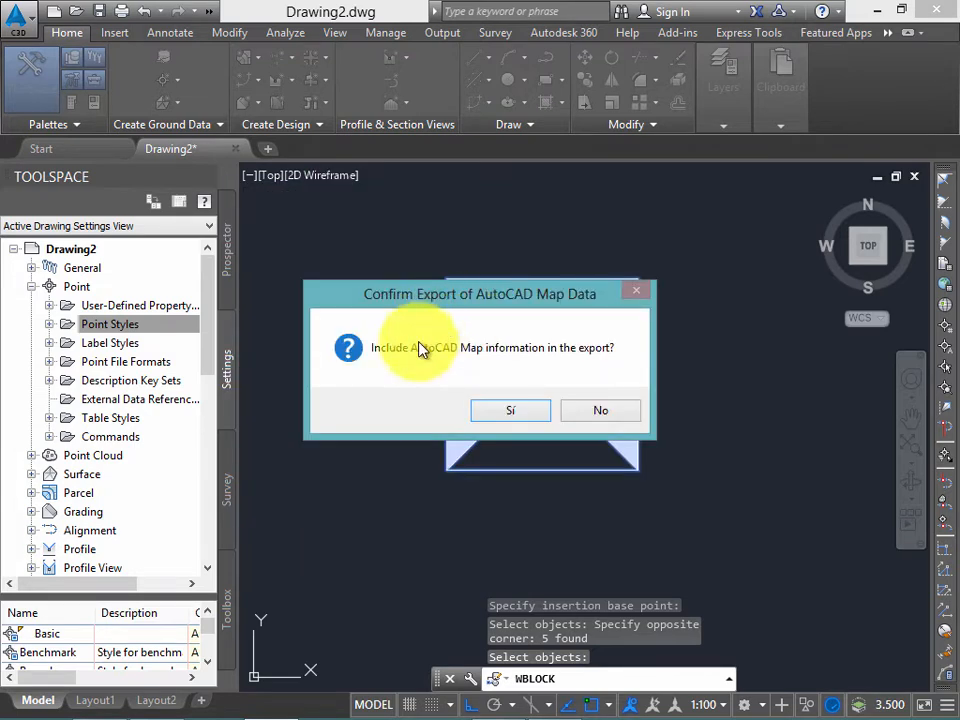
{"action": "left_click", "coordinate": [531, 412]}
Step: Regenerate the drawing with the imported survey points in view
{"action": "scroll", "coordinate": [274, 489], "scroll_direction": "down", "scroll_amount": 2}
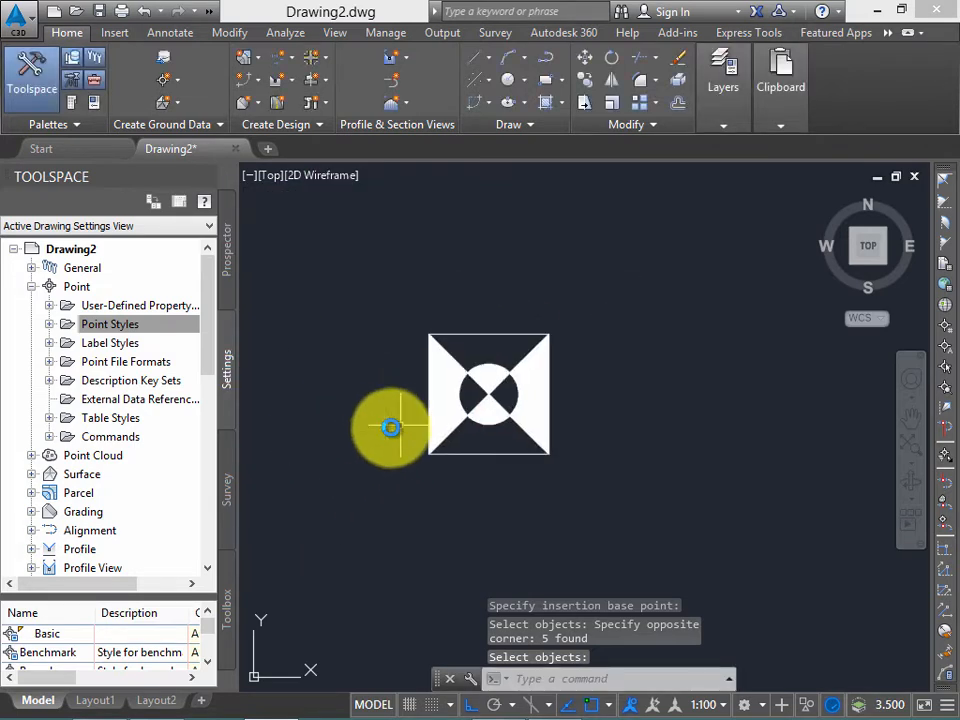
{"action": "scroll", "coordinate": [392, 429], "scroll_direction": "down", "scroll_amount": 2}
{"action": "middle_click_drag", "start_coordinate": [392, 429], "coordinate": [673, 336]}
{"action": "scroll", "coordinate": [548, 384], "scroll_direction": "down", "scroll_amount": 3}
{"action": "mouse_move", "coordinate": [586, 348]}
{"action": "middle_mouse_down"}
{"action": "mouse_move", "coordinate": [634, 351]}
{"action": "mouse_move", "coordinate": [621, 343]}
{"action": "mouse_move", "coordinate": [607, 375]}
{"action": "middle_mouse_up"}
{"action": "type", "text": "regen"}
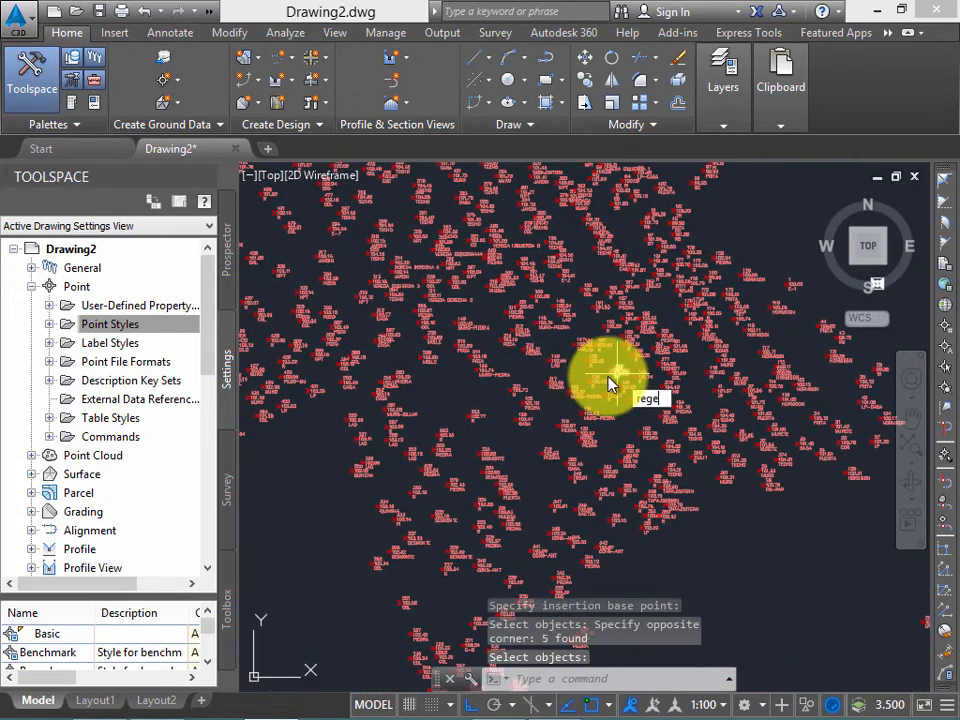
{"action": "key", "text": "Return"}
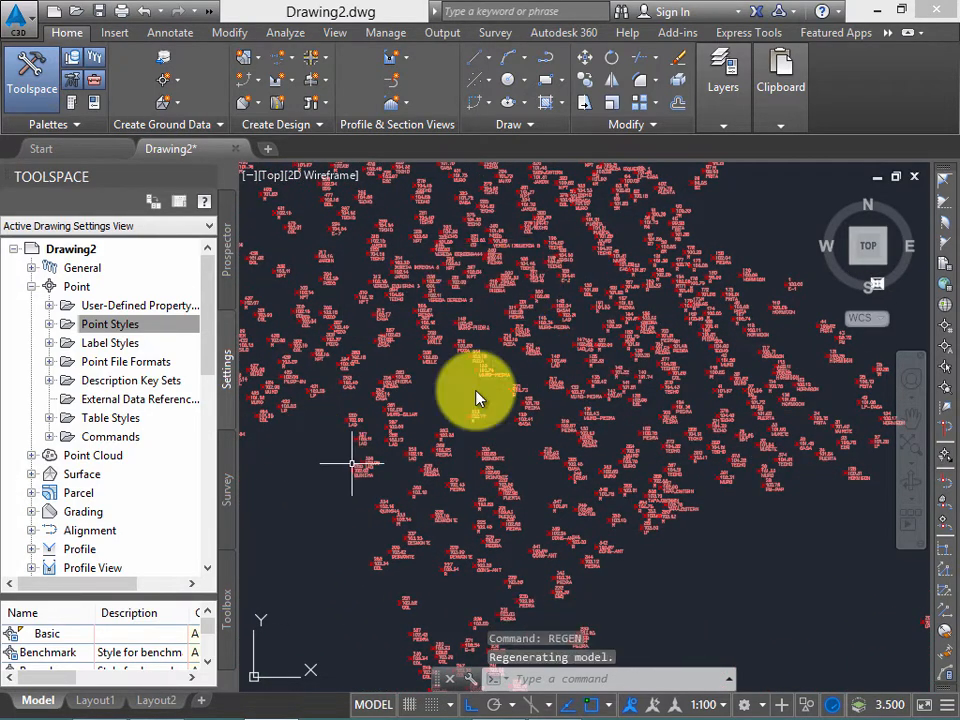
{"action": "mouse_move", "coordinate": [476, 396]}
{"action": "middle_mouse_down"}
{"action": "mouse_move", "coordinate": [600, 369]}
{"action": "mouse_move", "coordinate": [440, 305]}
{"action": "middle_mouse_up"}
Step: Create a new point style named Etiqueta de Punto that uses Bloque.dwg as its AutoCAD block symbol marker
{"action": "right_click", "coordinate": [190, 326]}
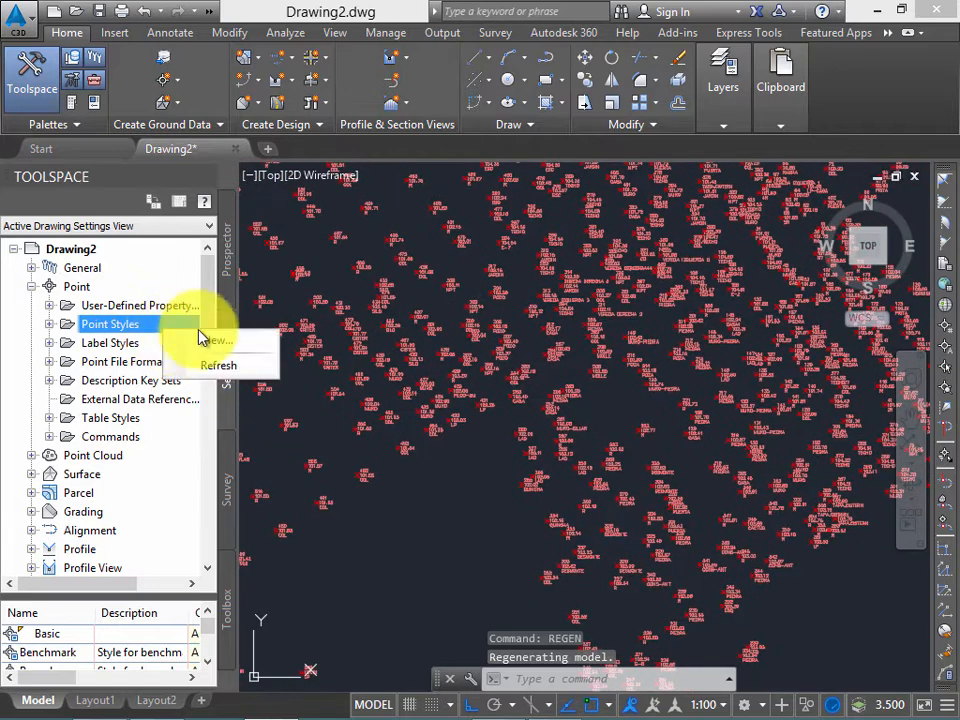
{"action": "left_click", "coordinate": [225, 344]}
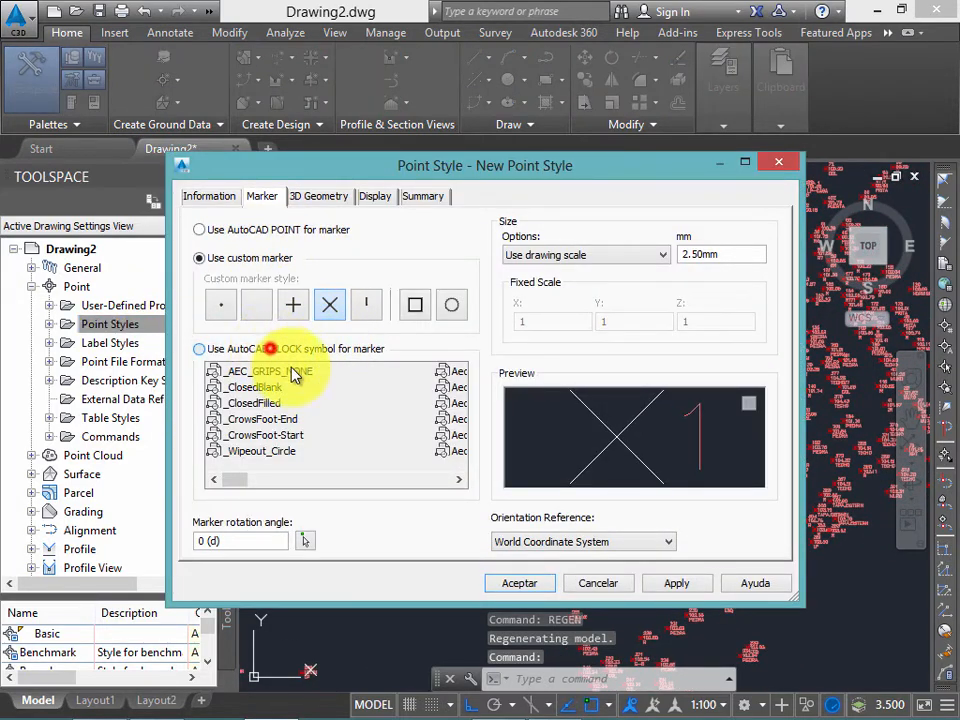
{"action": "left_click", "coordinate": [270, 348]}
{"action": "left_click", "coordinate": [392, 450]}
{"action": "left_click", "coordinate": [384, 233]}
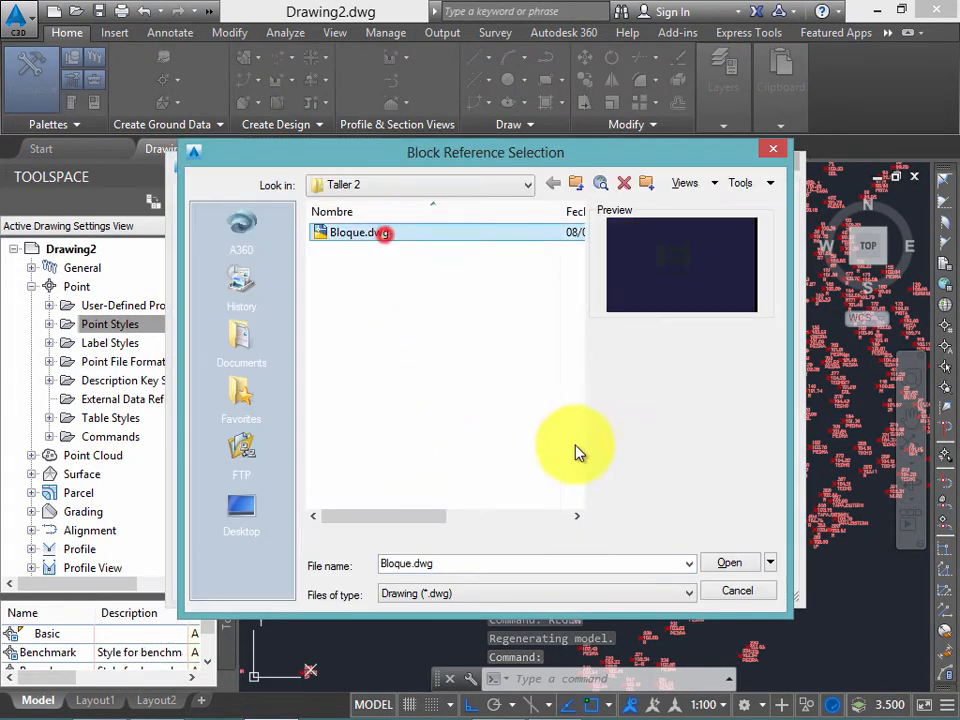
{"action": "left_click", "coordinate": [722, 565]}
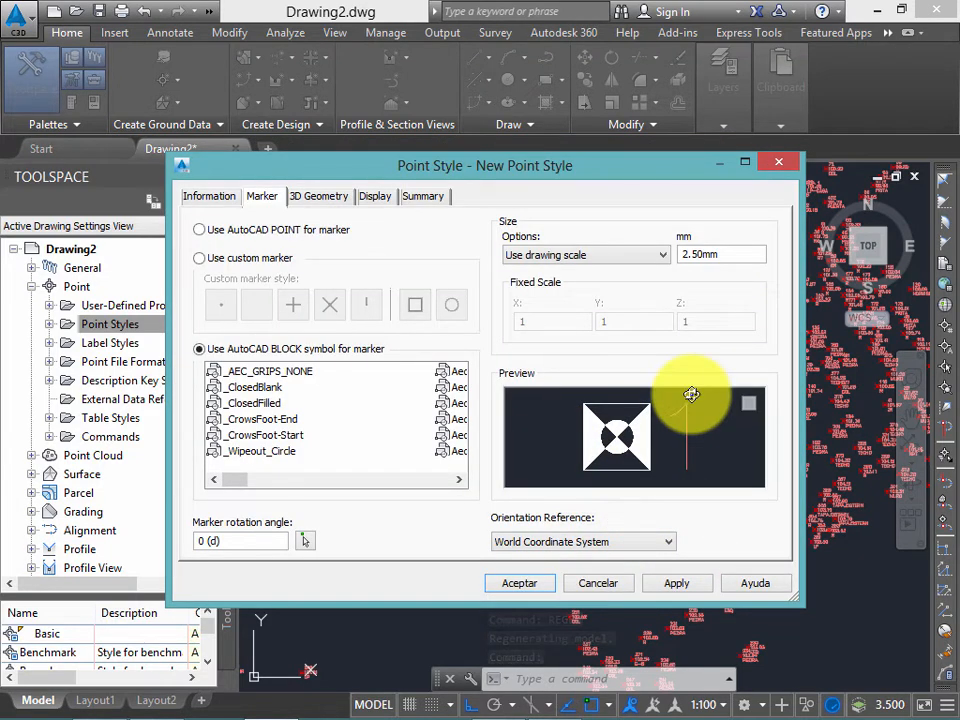
{"action": "left_click", "coordinate": [228, 196]}
{"action": "left_click_drag", "start_coordinate": [299, 241], "coordinate": [47, 236]}
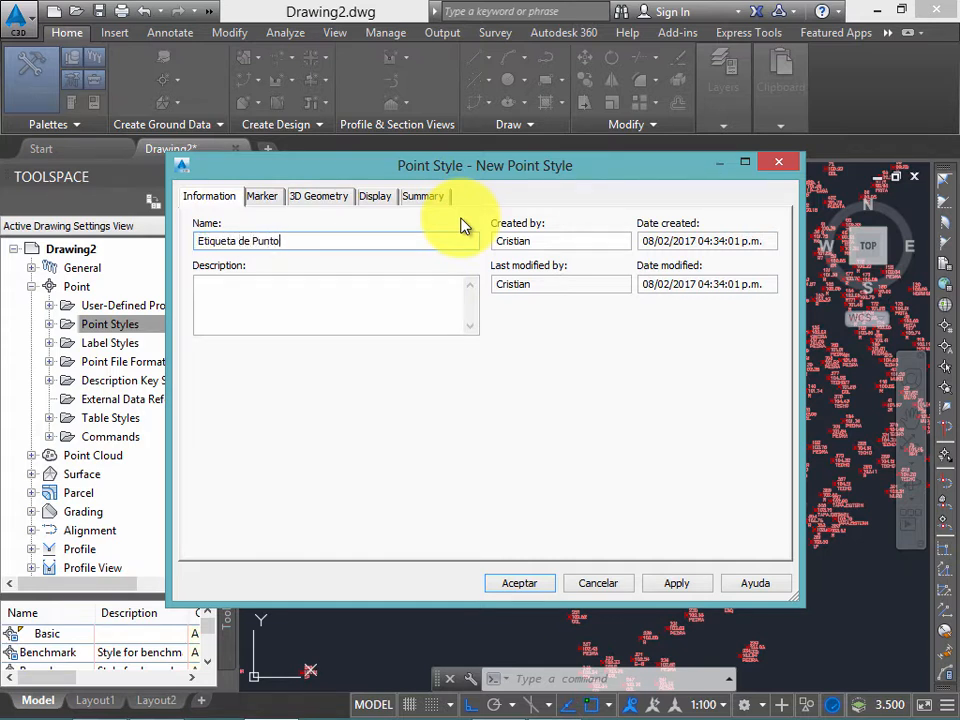
Step: Set the marker size to 1.5 mm using the drawing scale, and open the style's display settings
{"action": "left_click", "coordinate": [262, 196]}
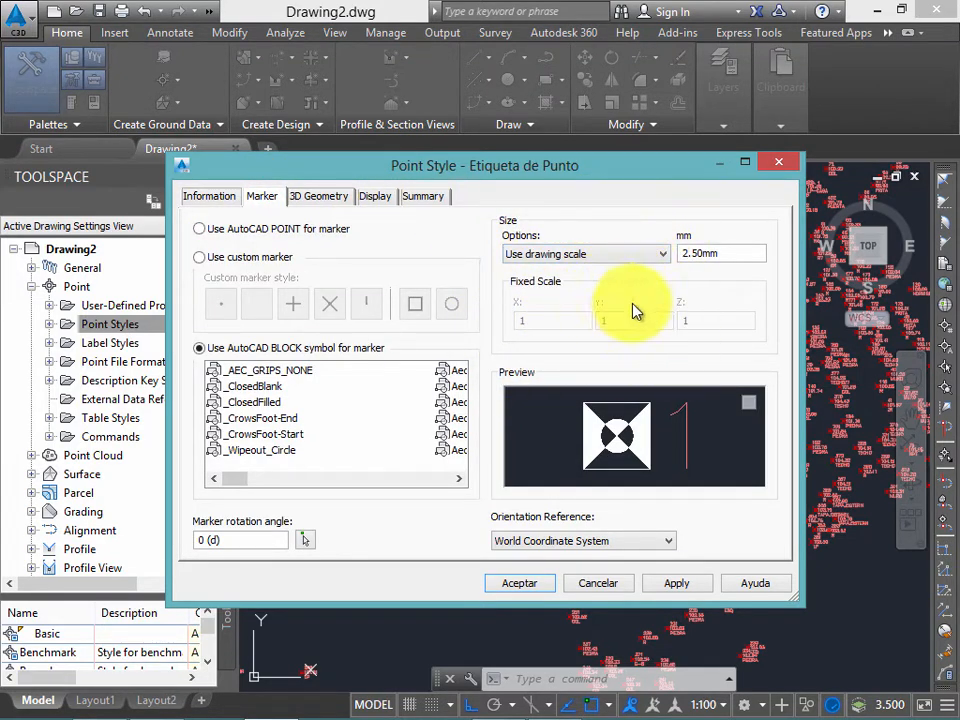
{"action": "left_click", "coordinate": [630, 253]}
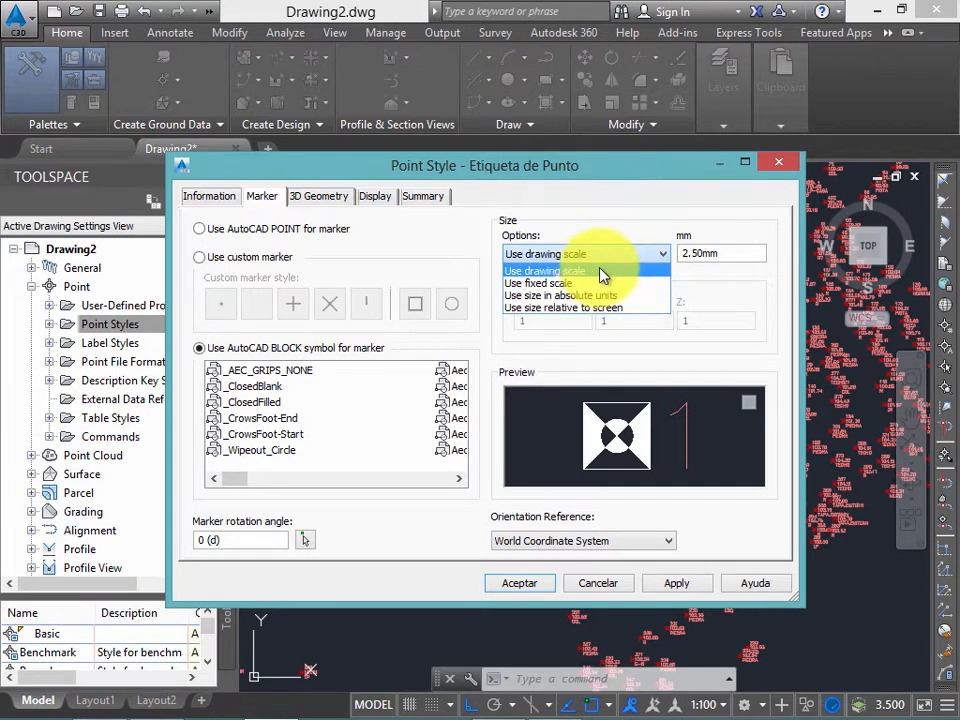
{"action": "left_click", "coordinate": [601, 270]}
{"action": "double_click", "coordinate": [736, 252]}
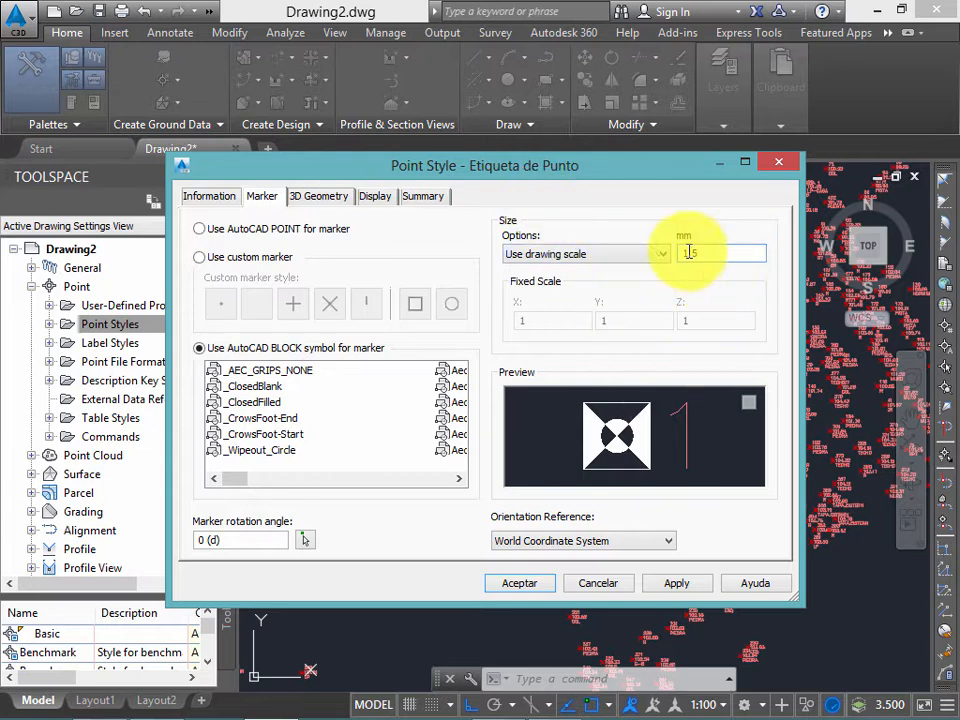
{"action": "left_click", "coordinate": [375, 196]}
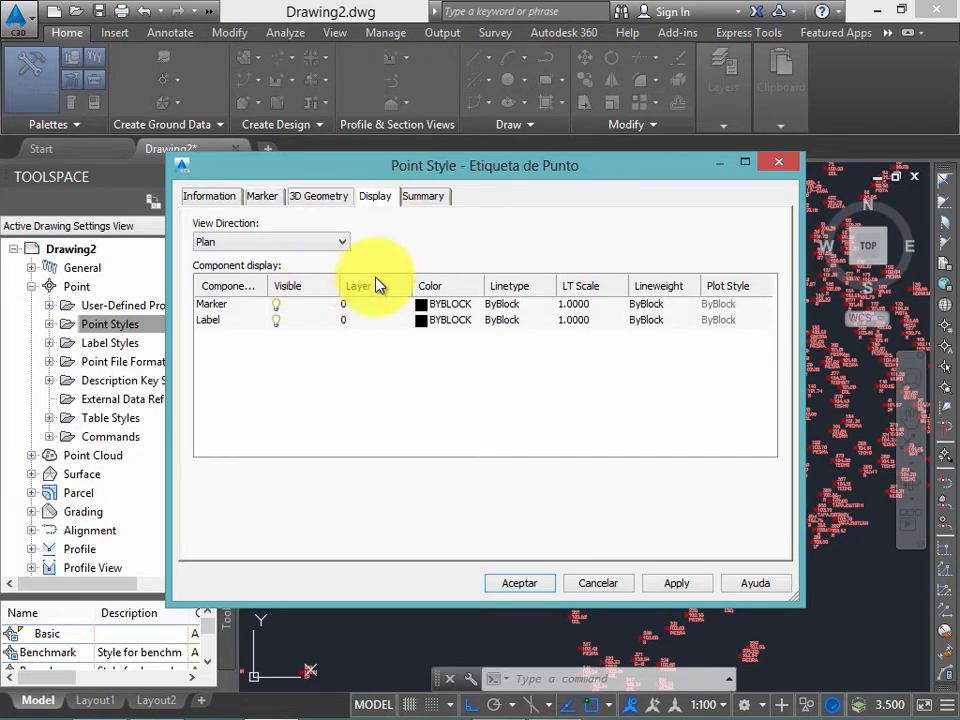
{"action": "left_click", "coordinate": [370, 318]}
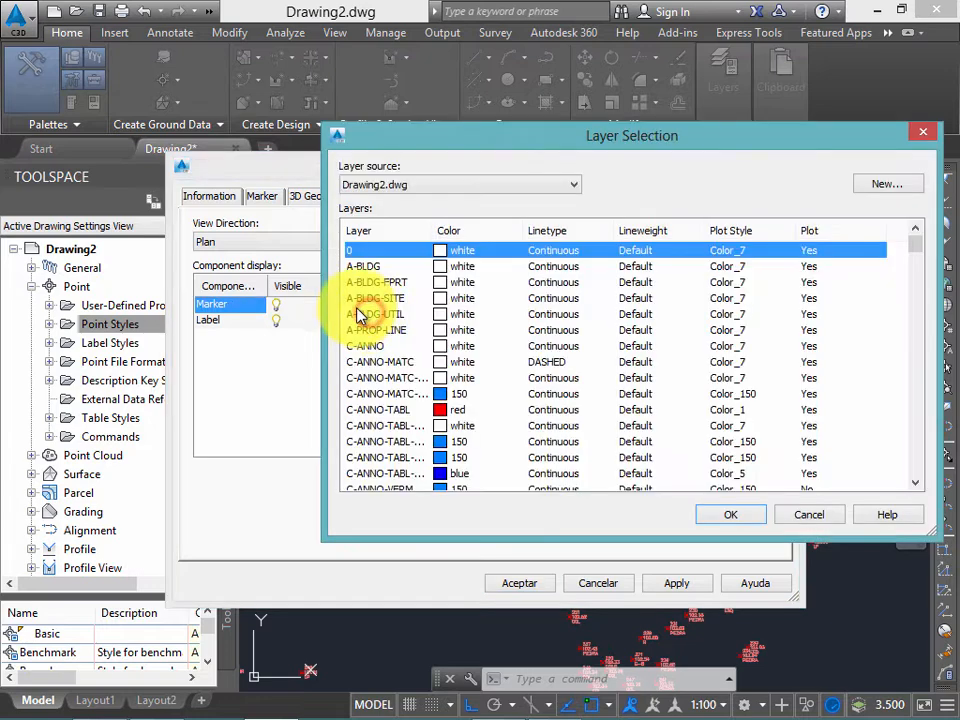
{"action": "left_click", "coordinate": [918, 126]}
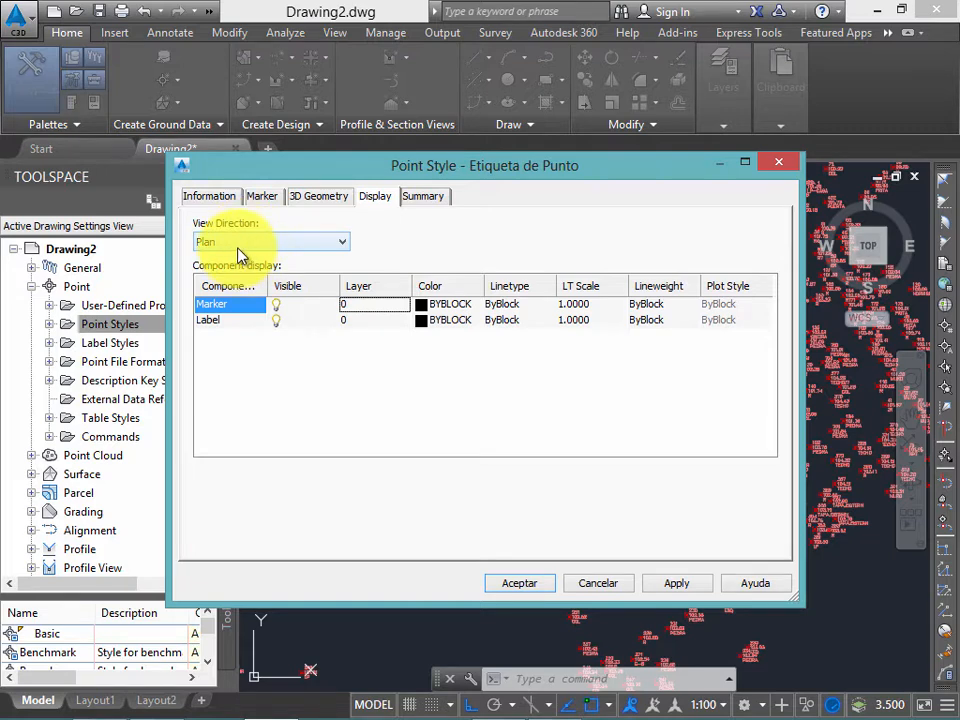
{"action": "left_click", "coordinate": [376, 305]}
{"action": "left_click", "coordinate": [360, 299]}
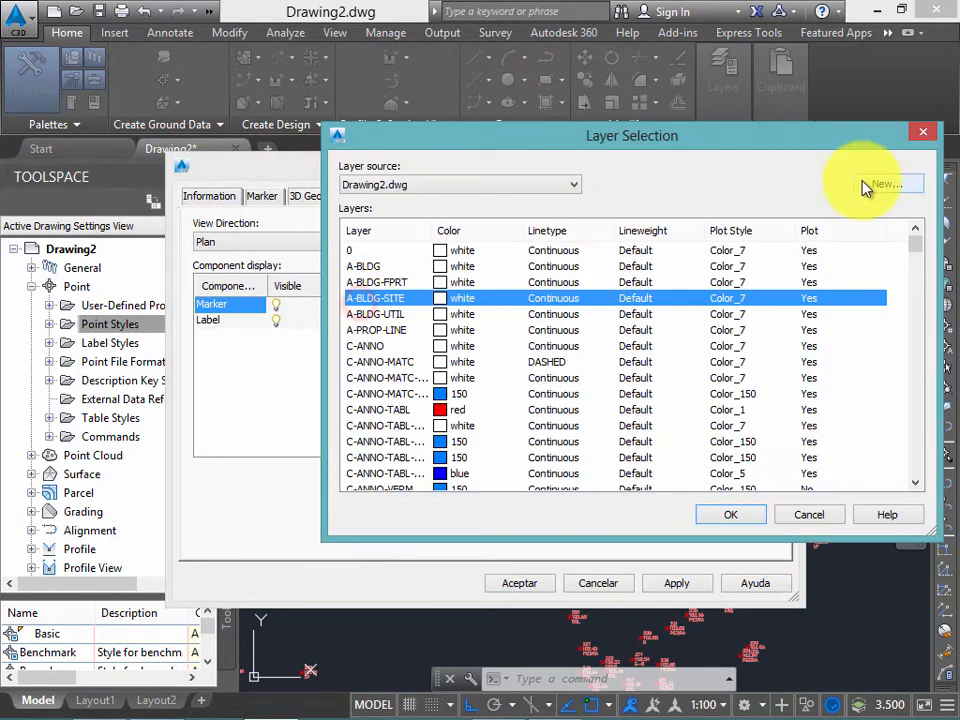
{"action": "left_click", "coordinate": [923, 132]}
Step: Create a yellow layer named _Capa marcador and assign it to the Marker component in plan view
{"action": "left_click", "coordinate": [350, 305]}
{"action": "left_click", "coordinate": [375, 314]}
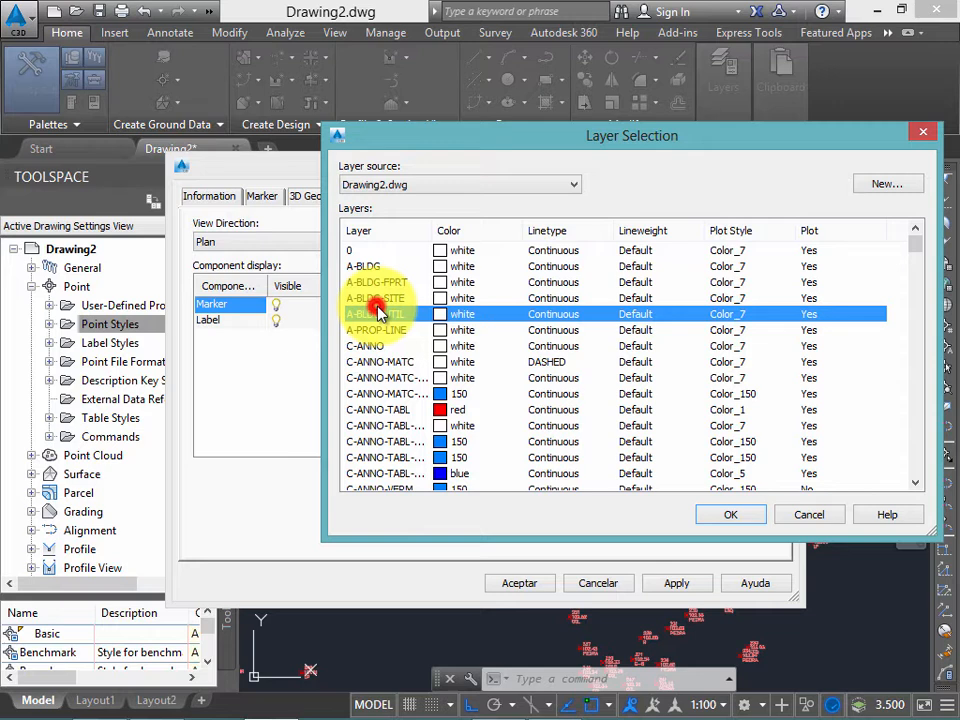
{"action": "left_click", "coordinate": [905, 183]}
{"action": "key", "text": "BackSpace"}
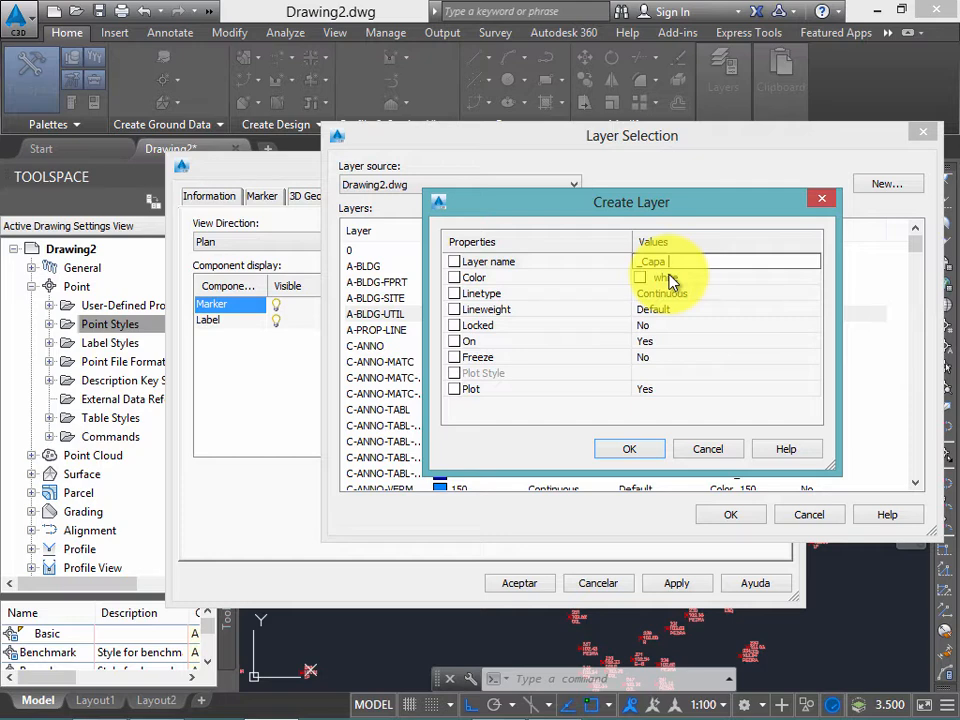
{"action": "type", "text": "_Capa marcador"}
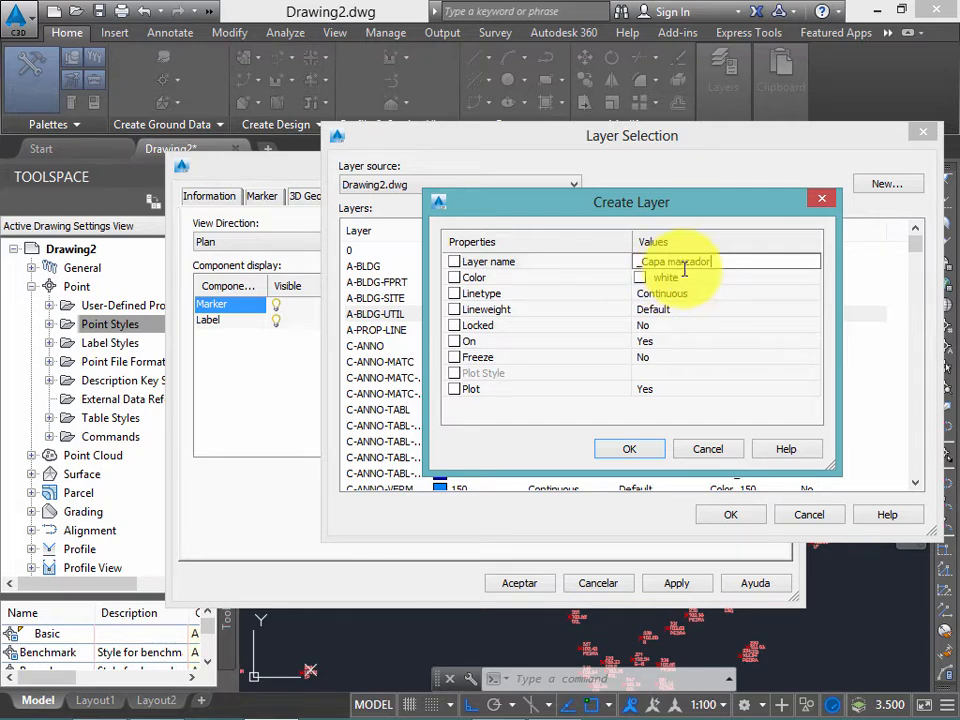
{"action": "left_click", "coordinate": [700, 270]}
{"action": "left_click", "coordinate": [814, 279]}
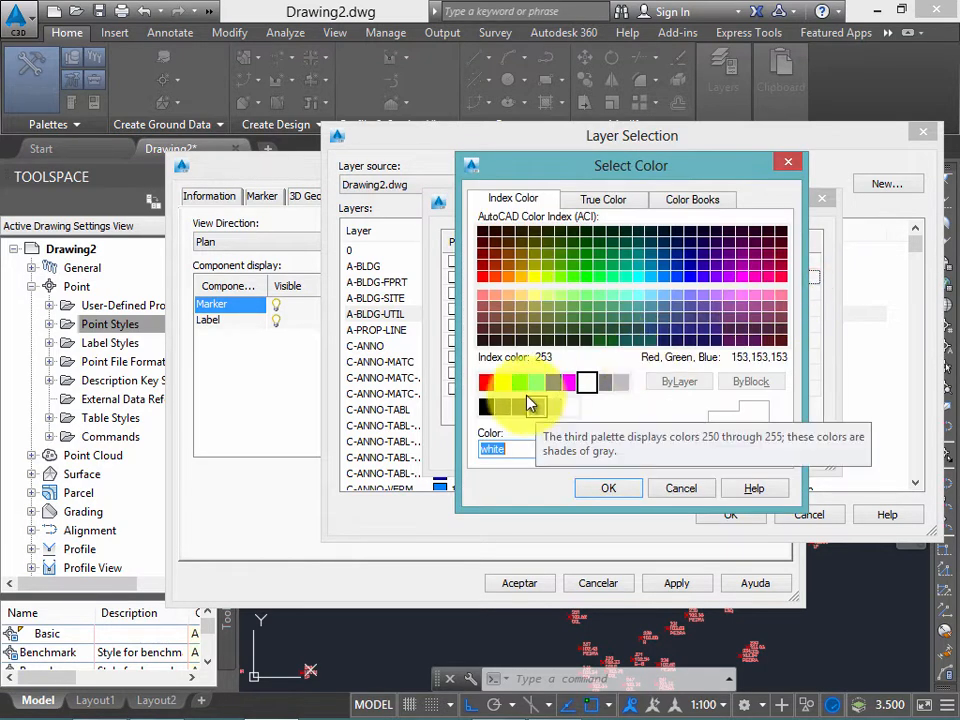
{"action": "left_click", "coordinate": [502, 381]}
{"action": "left_click", "coordinate": [614, 489]}
{"action": "left_click", "coordinate": [655, 449]}
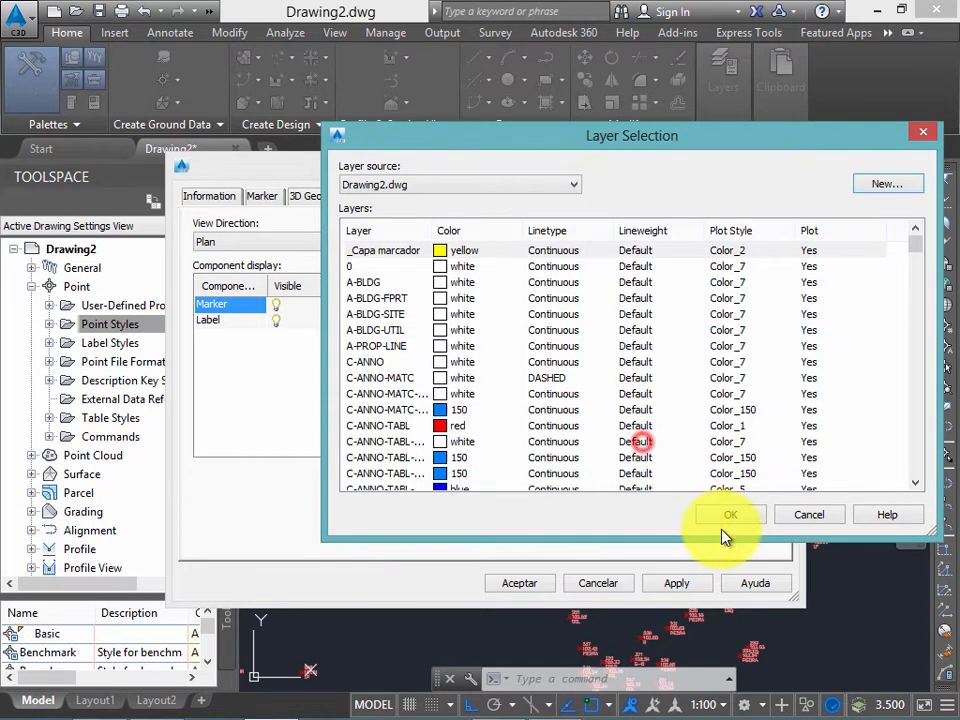
{"action": "left_click", "coordinate": [725, 574]}
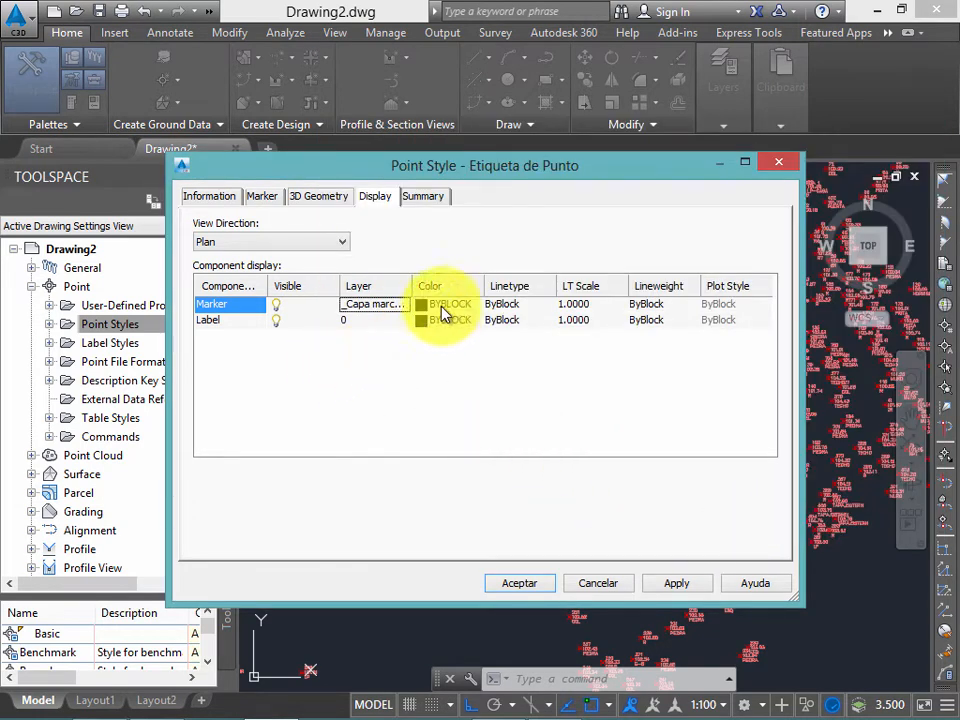
Step: Set the Marker component's color, linetype and lineweight to ByLayer in plan view
{"action": "left_click", "coordinate": [446, 304]}
{"action": "left_click", "coordinate": [679, 381]}
{"action": "left_click", "coordinate": [610, 488]}
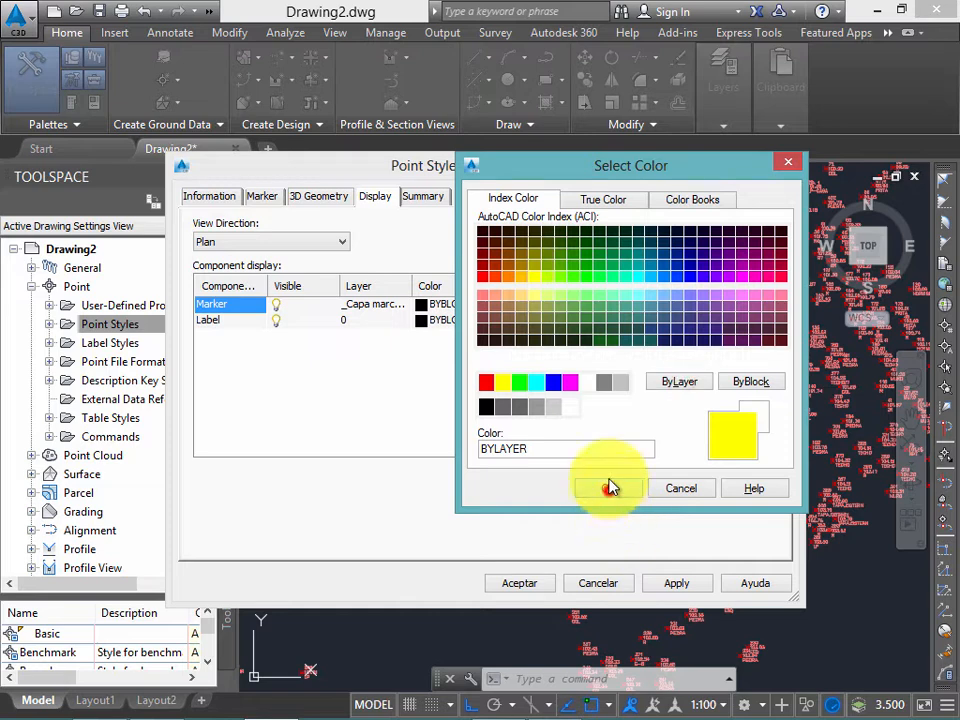
{"action": "left_click", "coordinate": [497, 304]}
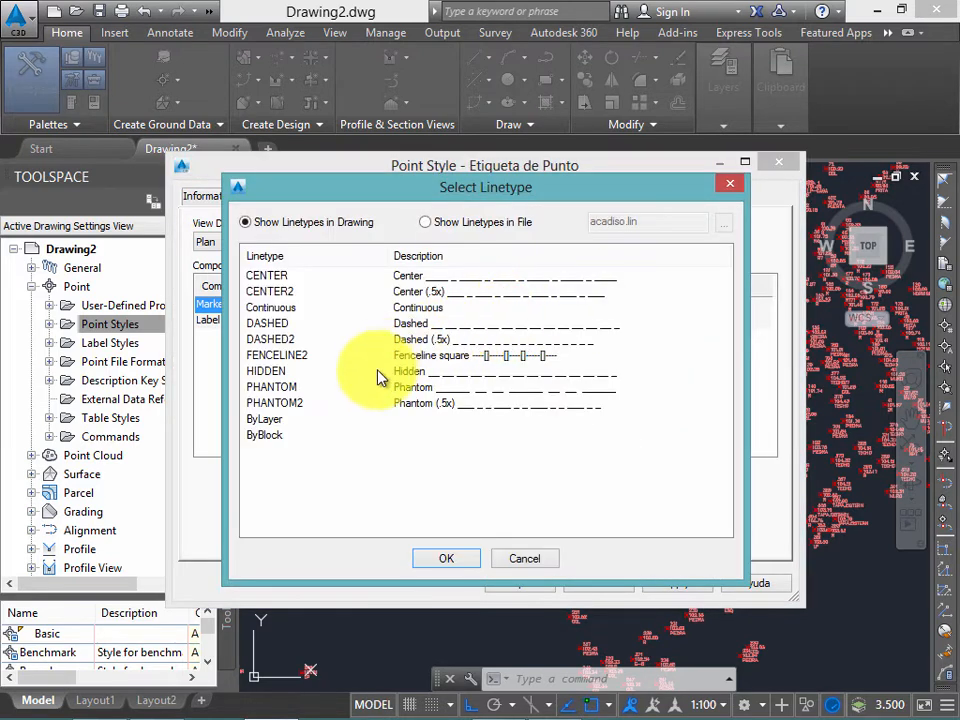
{"action": "left_click", "coordinate": [270, 420]}
{"action": "left_click", "coordinate": [446, 558]}
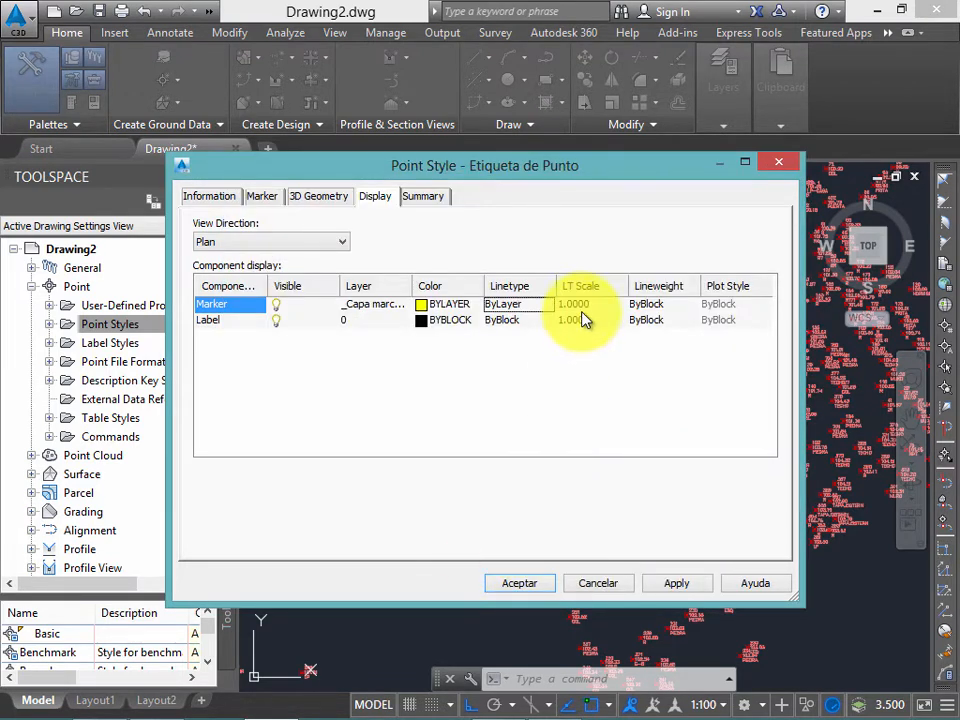
{"action": "left_click", "coordinate": [652, 304]}
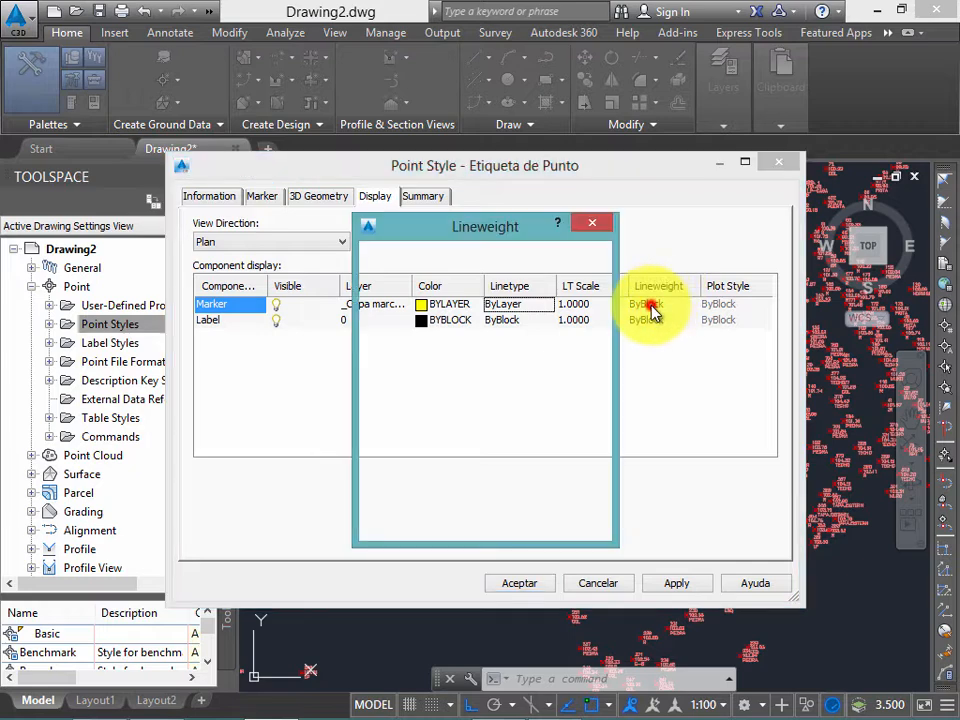
{"action": "left_click", "coordinate": [490, 279]}
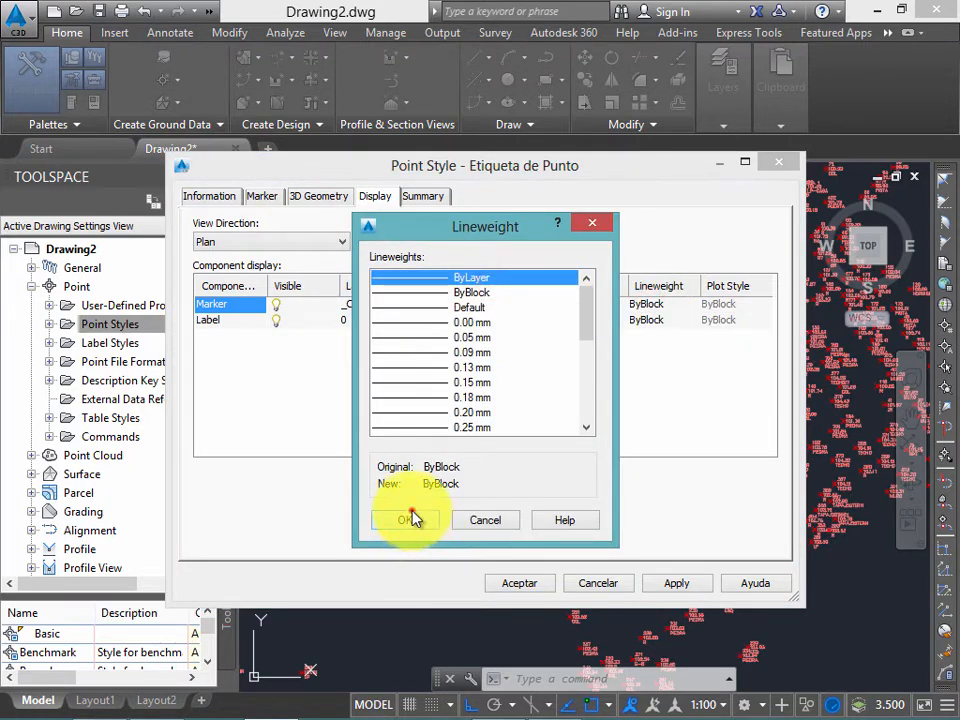
{"action": "left_click", "coordinate": [412, 519]}
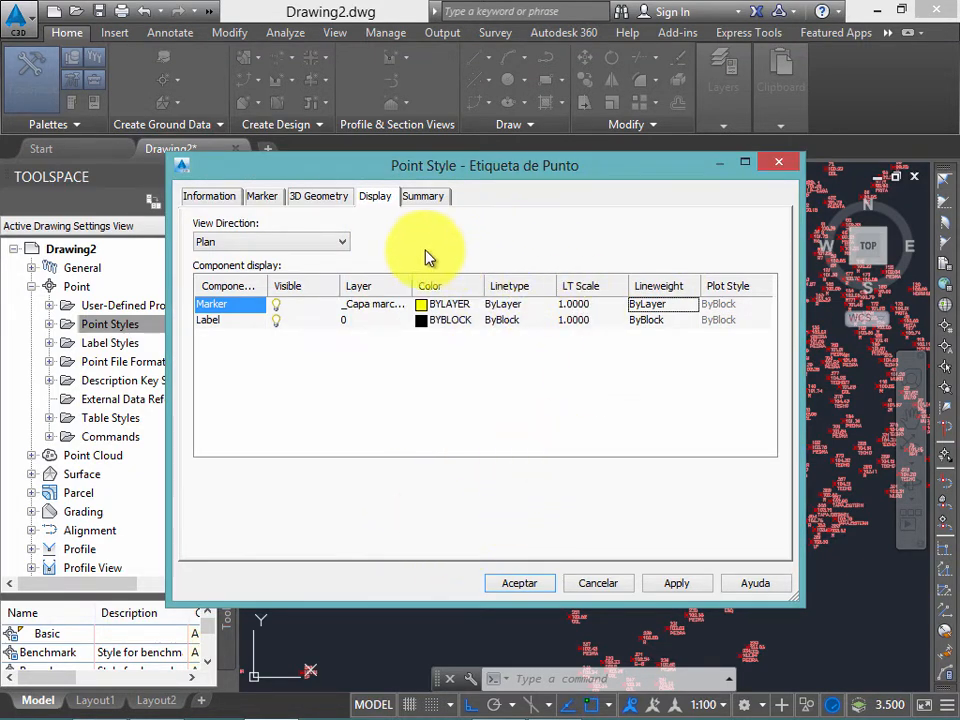
Step: For the Model view direction, make the Marker component visible and assign it to the _Capa marcador layer
{"action": "left_click", "coordinate": [316, 241]}
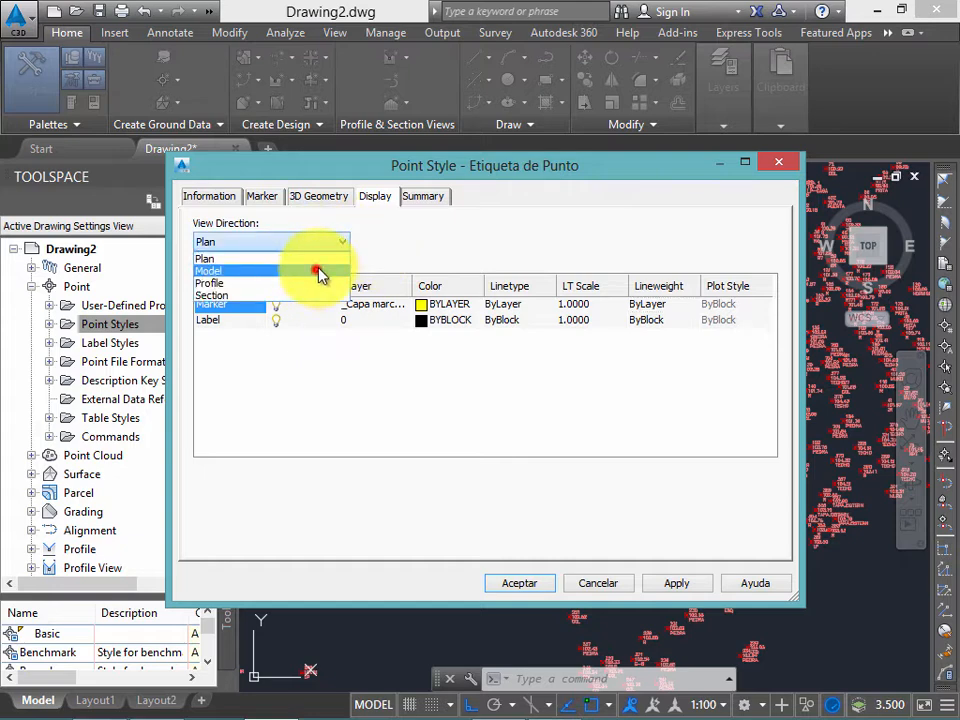
{"action": "left_click", "coordinate": [317, 270]}
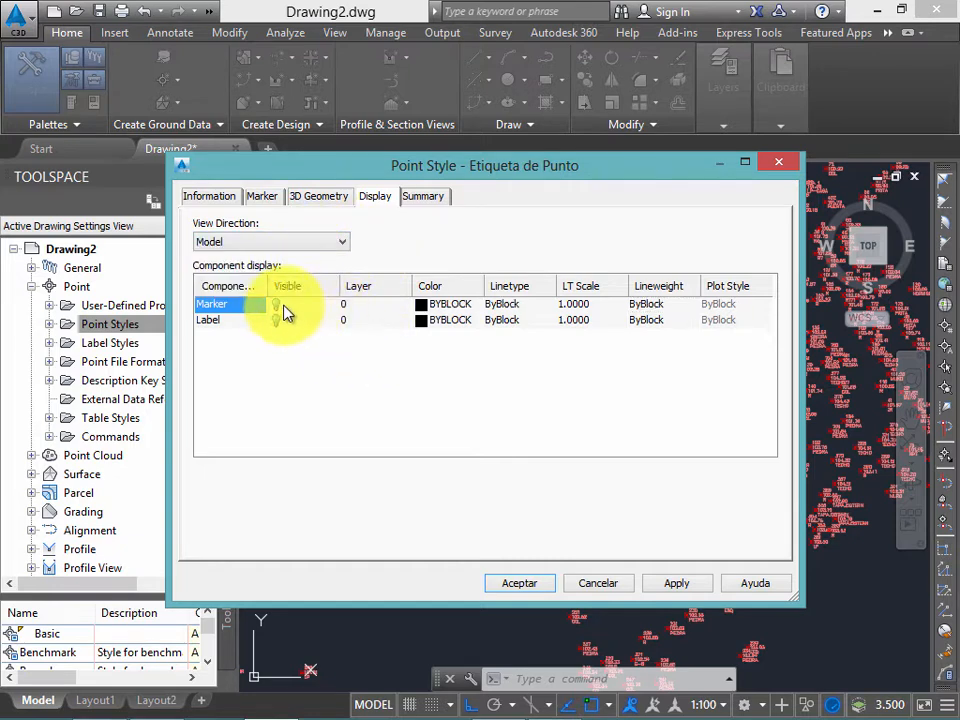
{"action": "left_click", "coordinate": [345, 305]}
{"action": "left_click", "coordinate": [398, 250]}
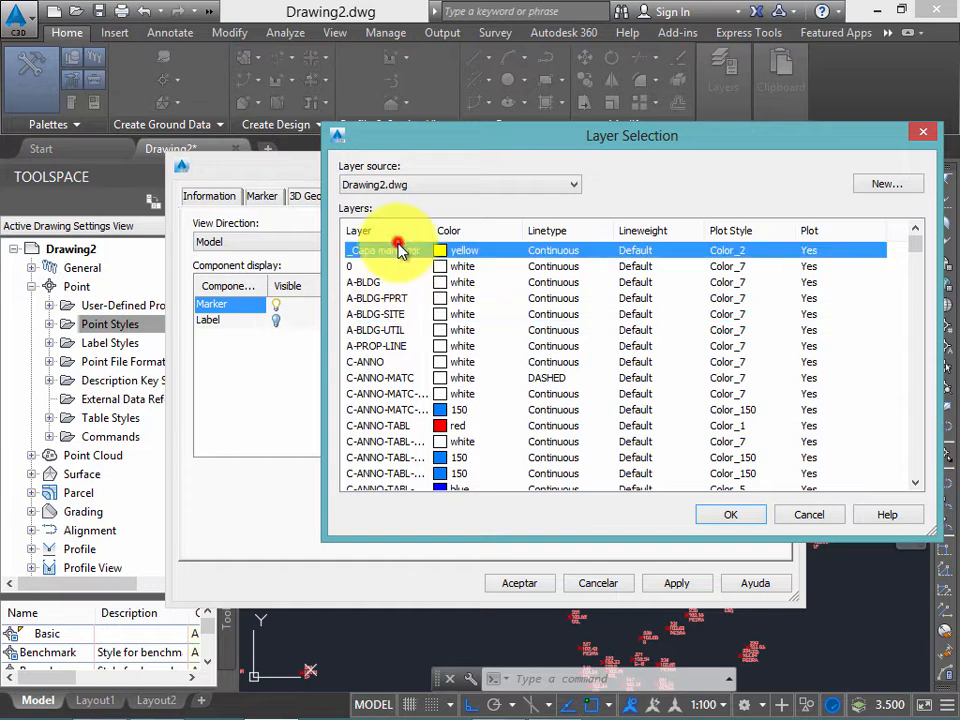
{"action": "left_click", "coordinate": [730, 514]}
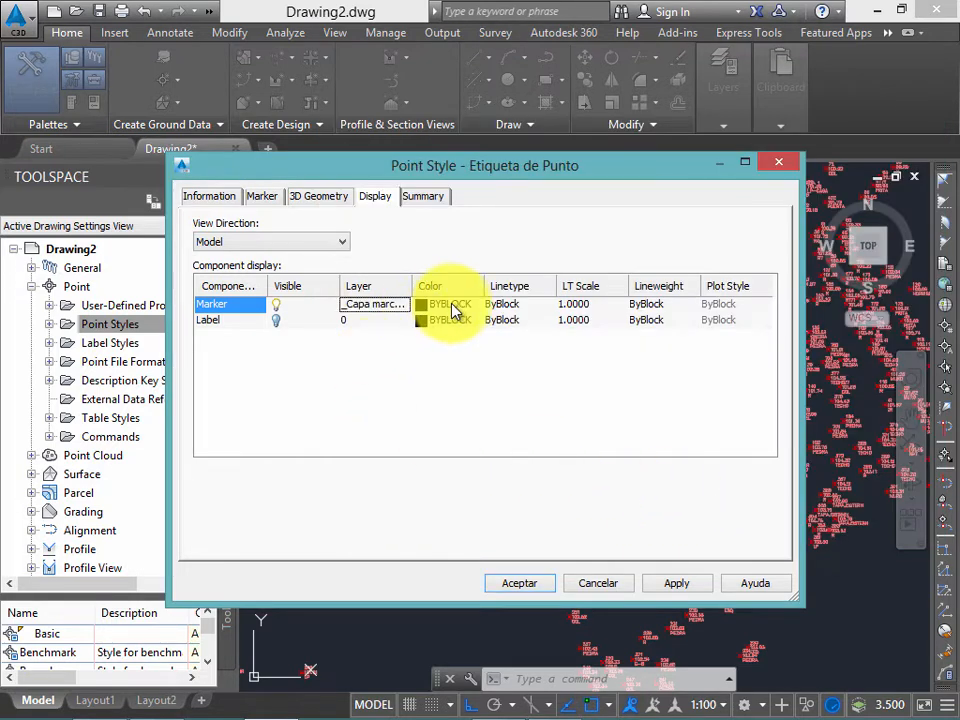
Step: Set the Marker component's color and linetype to ByLayer for the Model view direction
{"action": "left_click", "coordinate": [453, 310]}
{"action": "left_click", "coordinate": [664, 382]}
{"action": "left_click", "coordinate": [606, 489]}
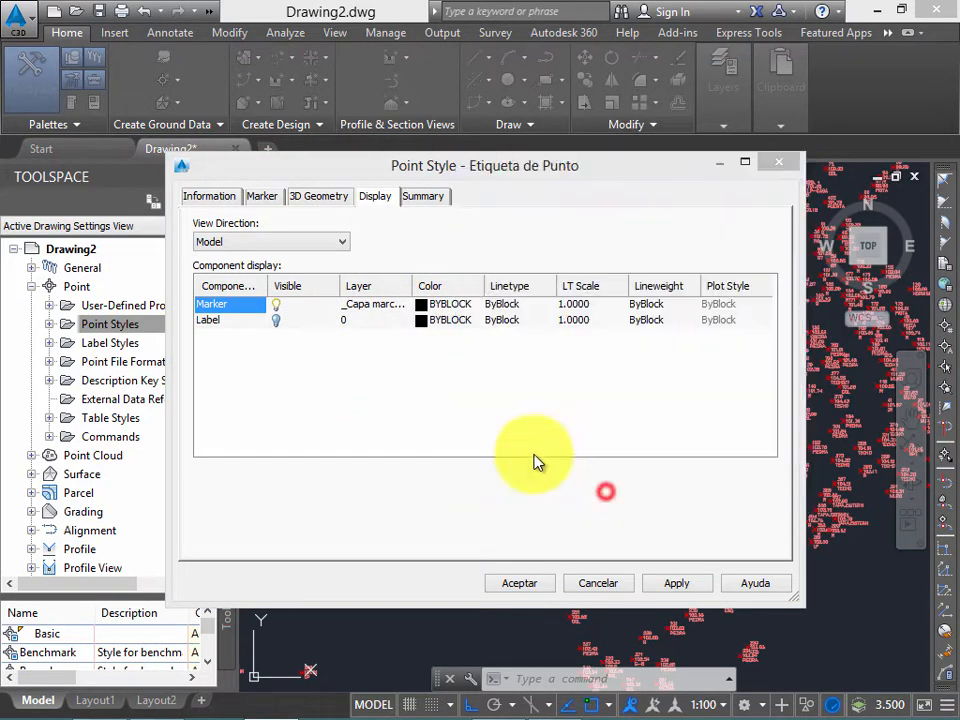
{"action": "left_click", "coordinate": [504, 306]}
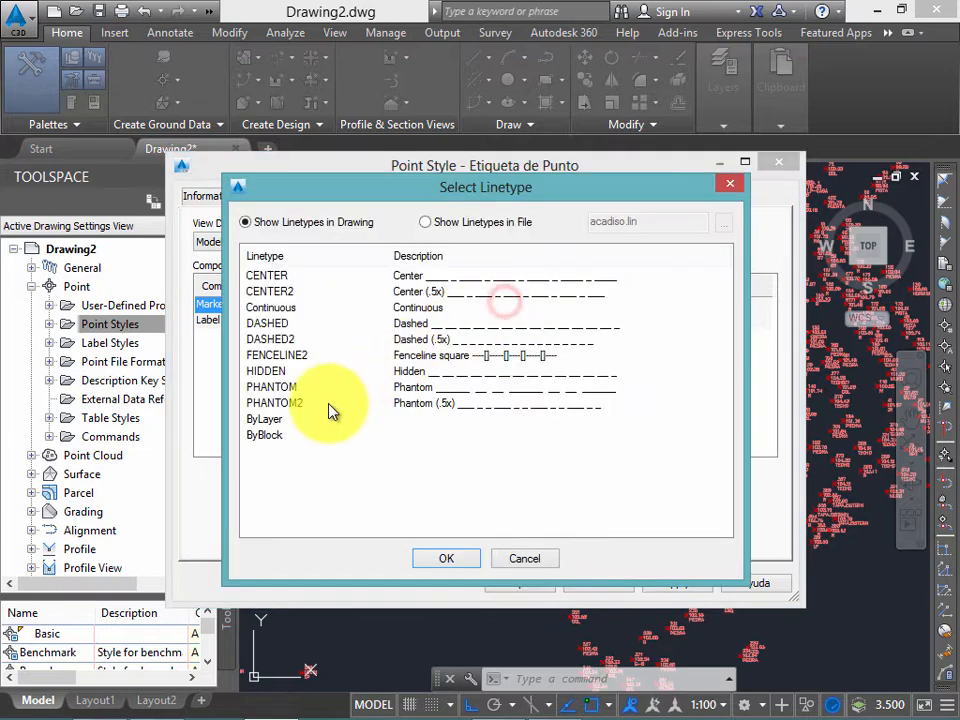
{"action": "left_click", "coordinate": [450, 560]}
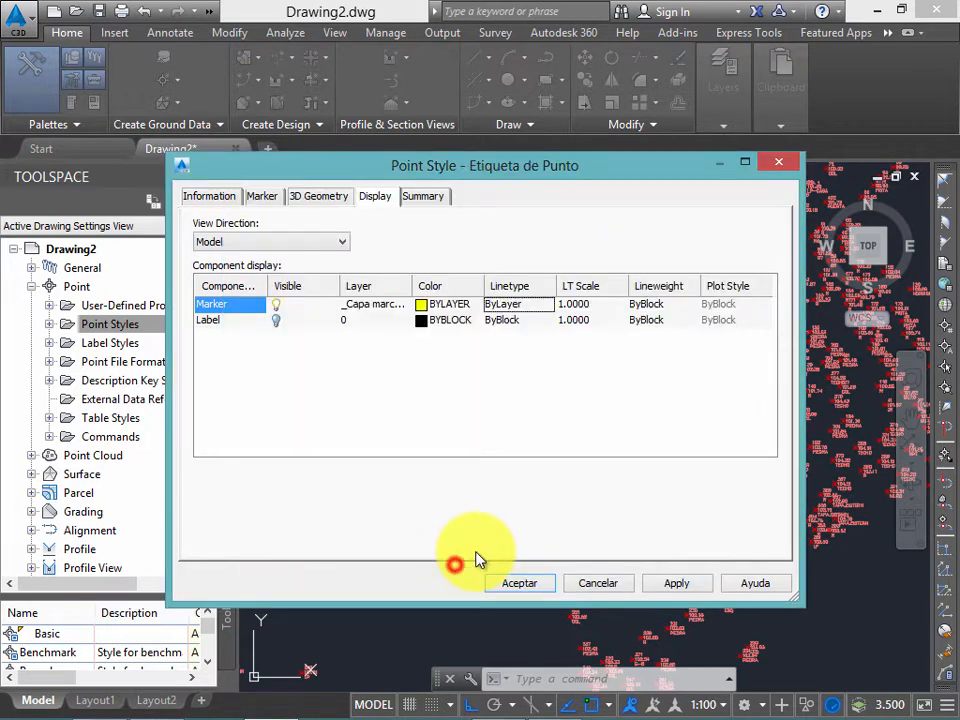
Step: Set the lineweight of the point style's Marker component to ByLayer
{"action": "left_click", "coordinate": [655, 305]}
{"action": "left_click", "coordinate": [484, 277]}
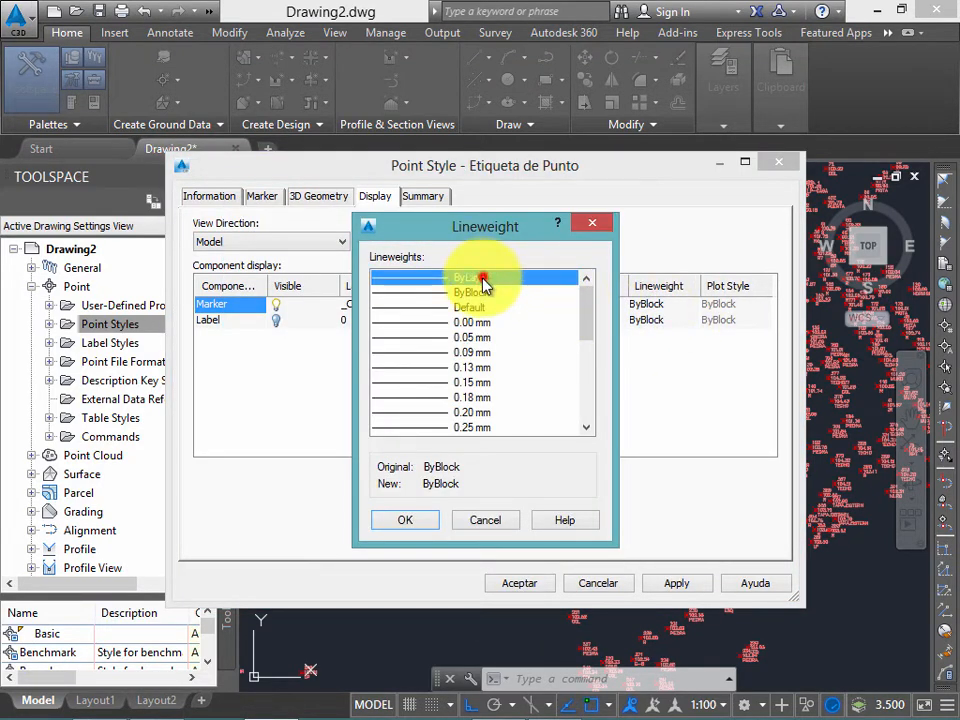
{"action": "left_click", "coordinate": [405, 519]}
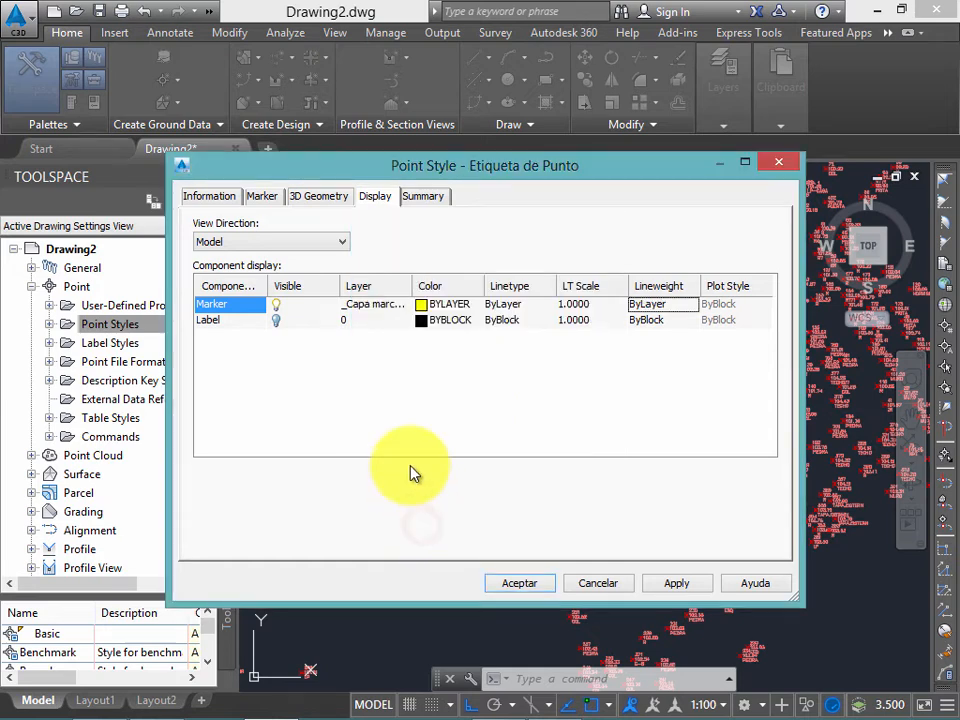
Step: Review the marker preview and the style information, and save the Etiqueta de Punto point style
{"action": "left_click", "coordinate": [280, 197]}
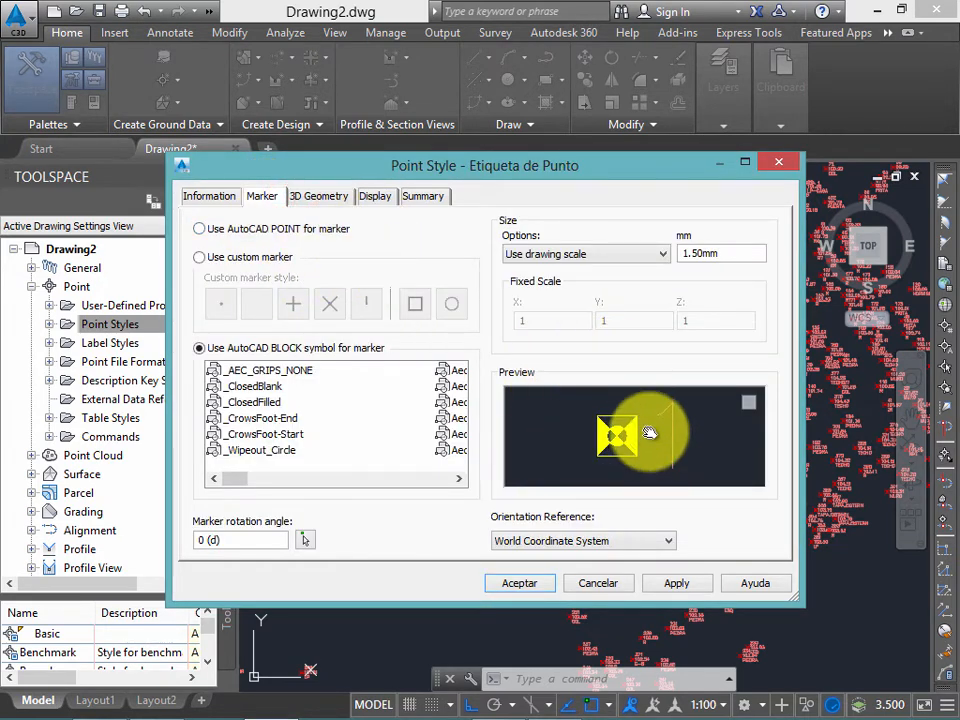
{"action": "scroll", "coordinate": [650, 433], "scroll_direction": "up", "scroll_amount": 2}
{"action": "middle_click_drag", "start_coordinate": [650, 433], "coordinate": [648, 419]}
{"action": "left_click", "coordinate": [374, 197]}
{"action": "left_click", "coordinate": [262, 196]}
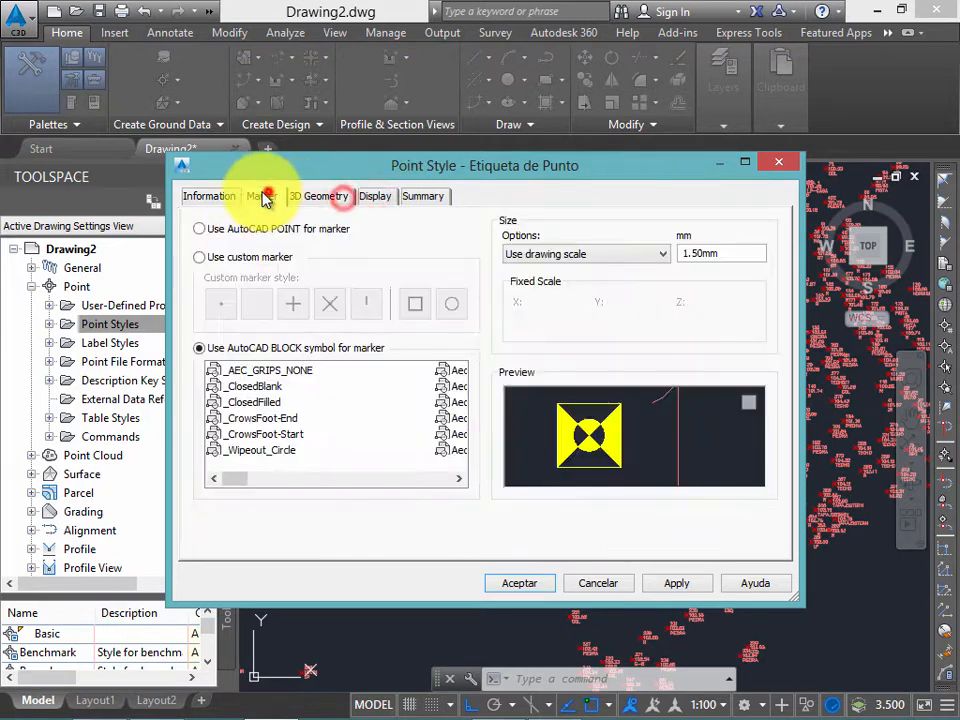
{"action": "left_click", "coordinate": [222, 196]}
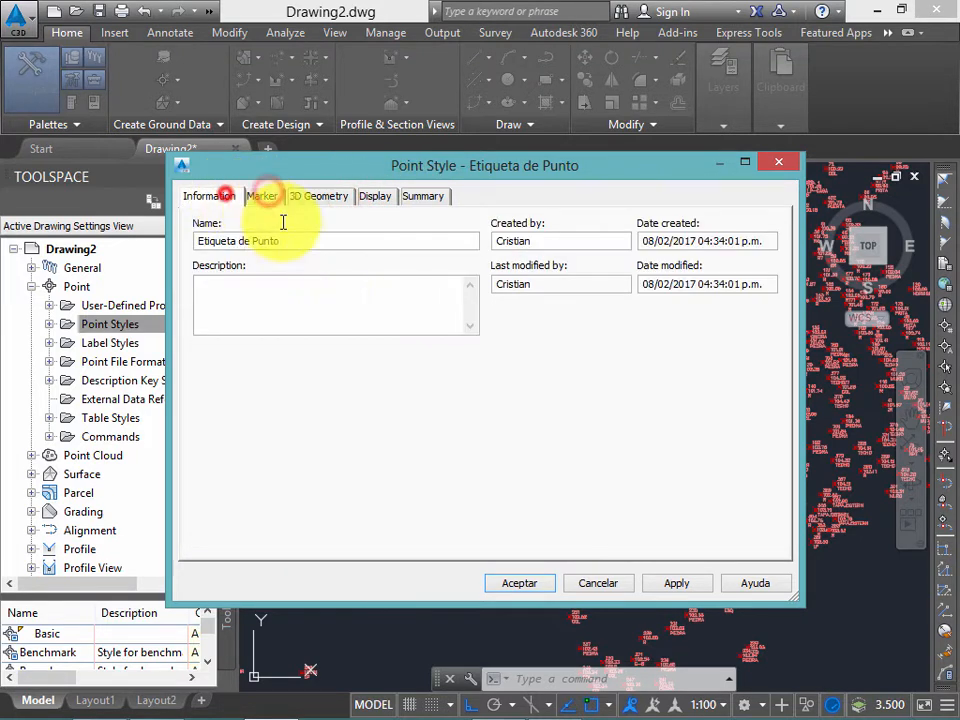
{"action": "left_click", "coordinate": [519, 583]}
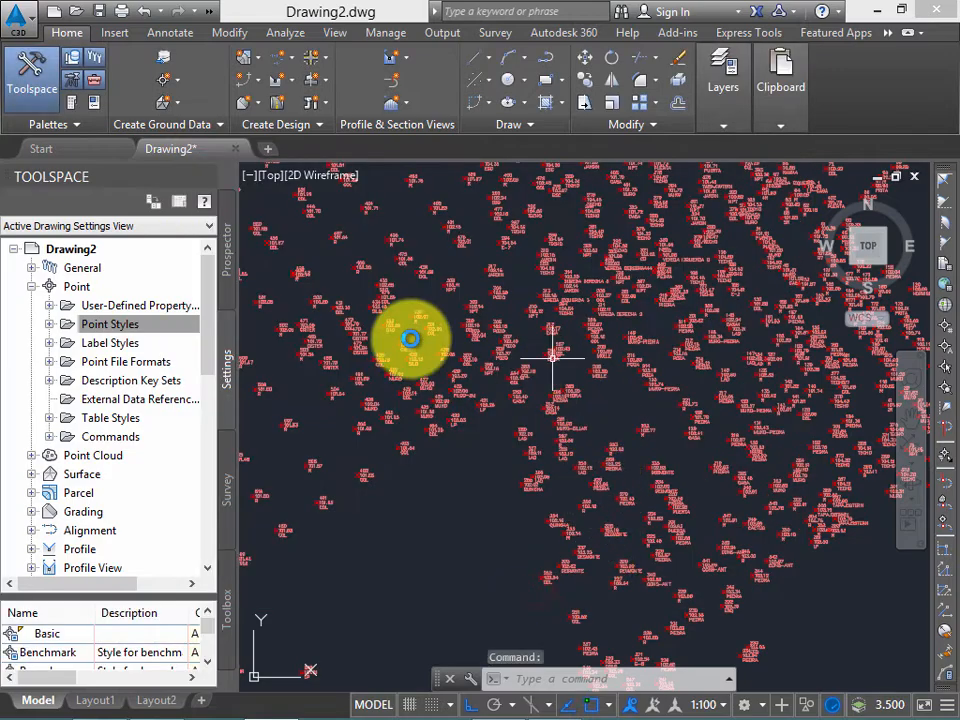
{"action": "scroll", "coordinate": [418, 367], "scroll_direction": "up", "scroll_amount": 5}
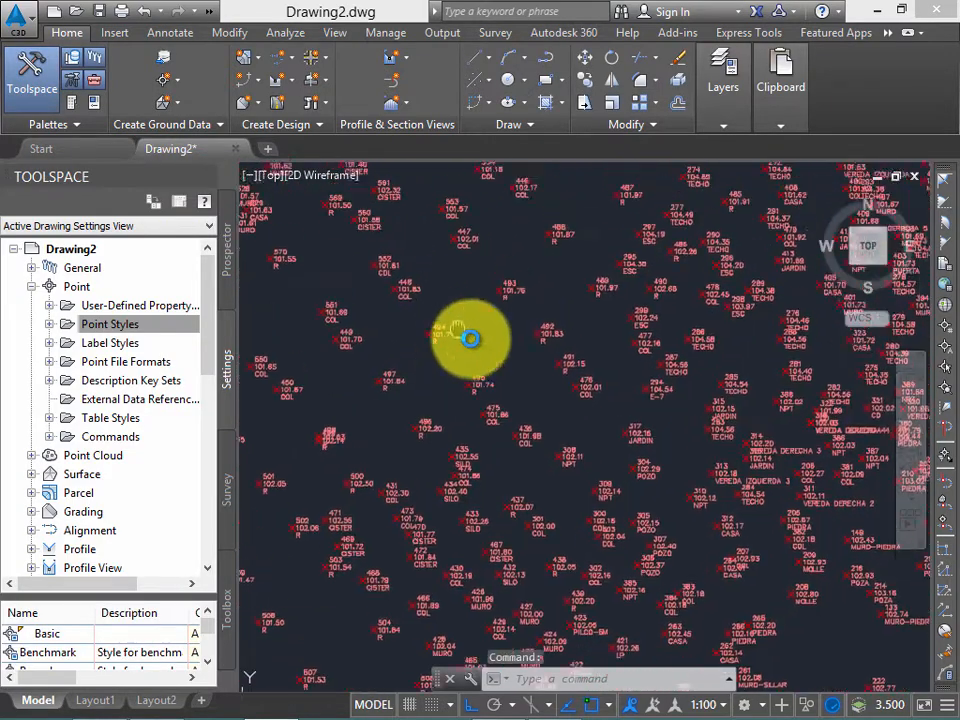
{"action": "middle_click_drag", "start_coordinate": [500, 337], "coordinate": [533, 274]}
{"action": "scroll", "coordinate": [533, 274], "scroll_direction": "up", "scroll_amount": 2}
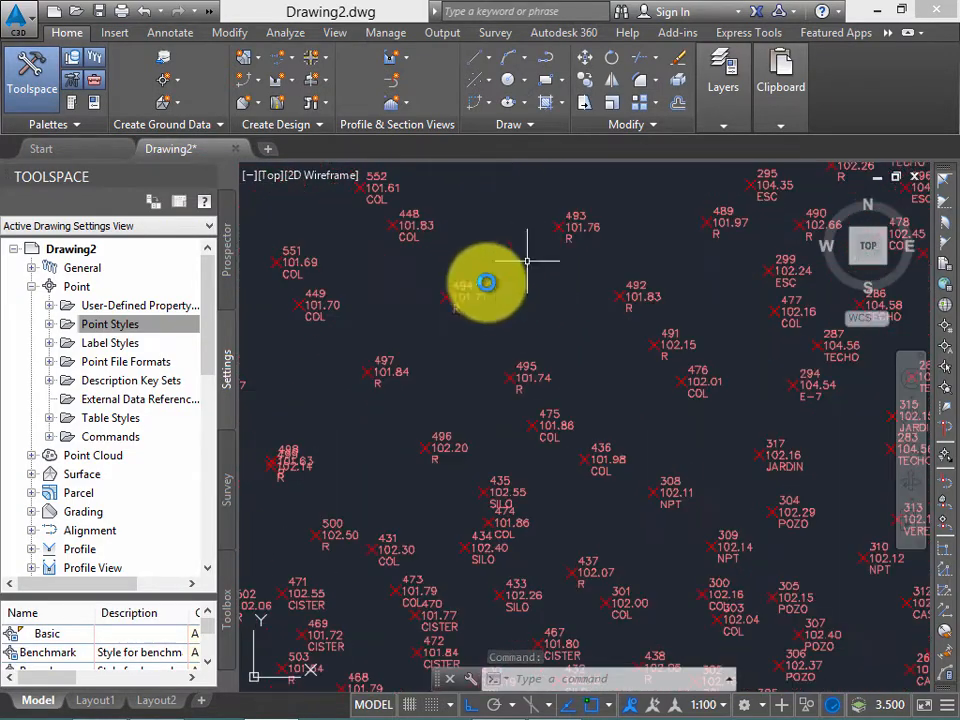
{"action": "scroll", "coordinate": [533, 347], "scroll_direction": "down", "scroll_amount": 2}
{"action": "middle_click_drag", "start_coordinate": [533, 347], "coordinate": [549, 327]}
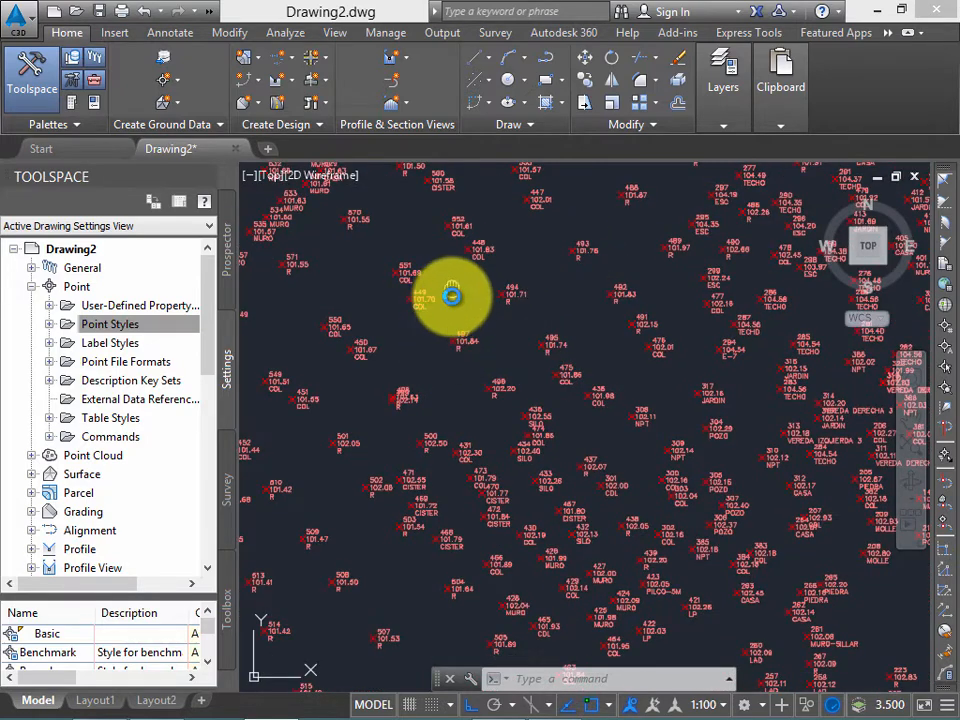
{"action": "middle_click_drag", "start_coordinate": [452, 297], "coordinate": [485, 337]}
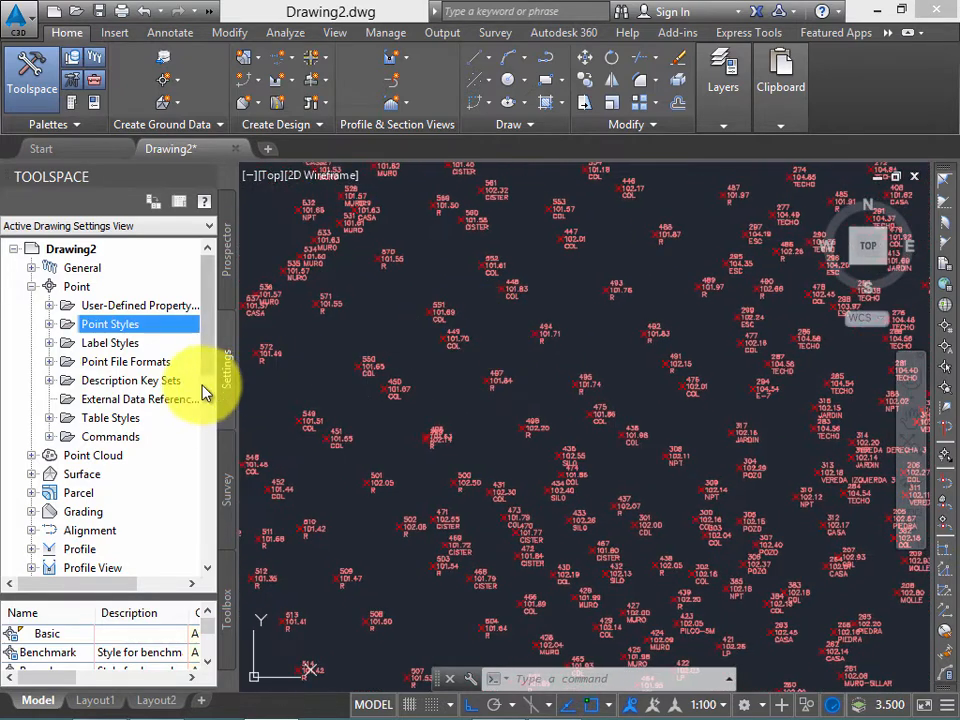
Step: Assign Etiqueta de Punto as the default point style of the Grupo de Puntos point group
{"action": "left_click", "coordinate": [229, 244]}
{"action": "left_click", "coordinate": [95, 287]}
{"action": "left_click", "coordinate": [32, 287]}
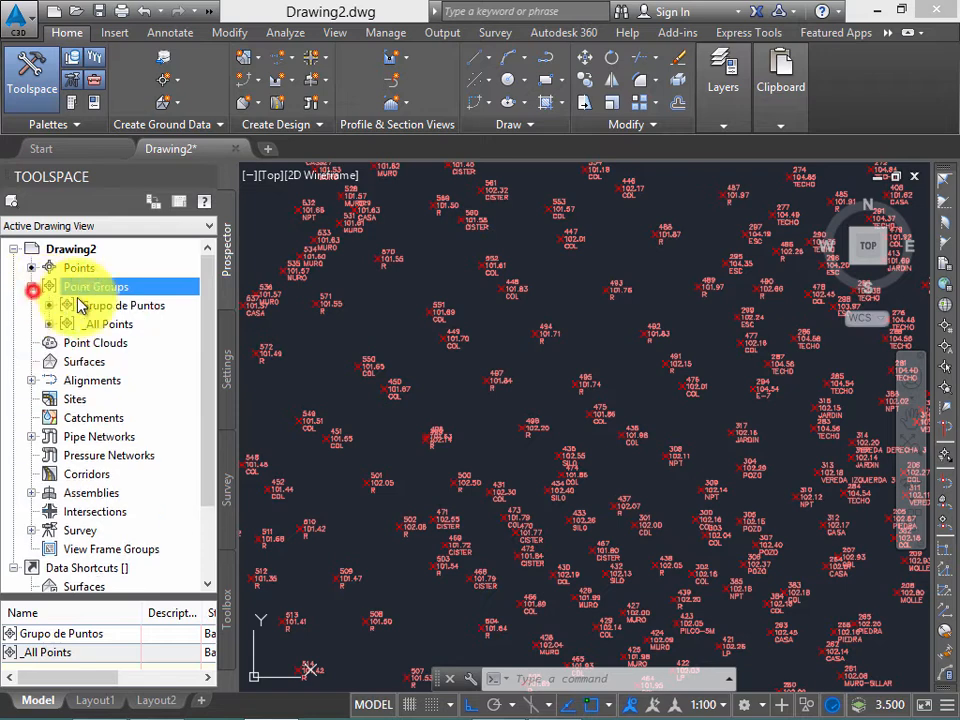
{"action": "left_click", "coordinate": [105, 302]}
{"action": "right_click", "coordinate": [184, 306]}
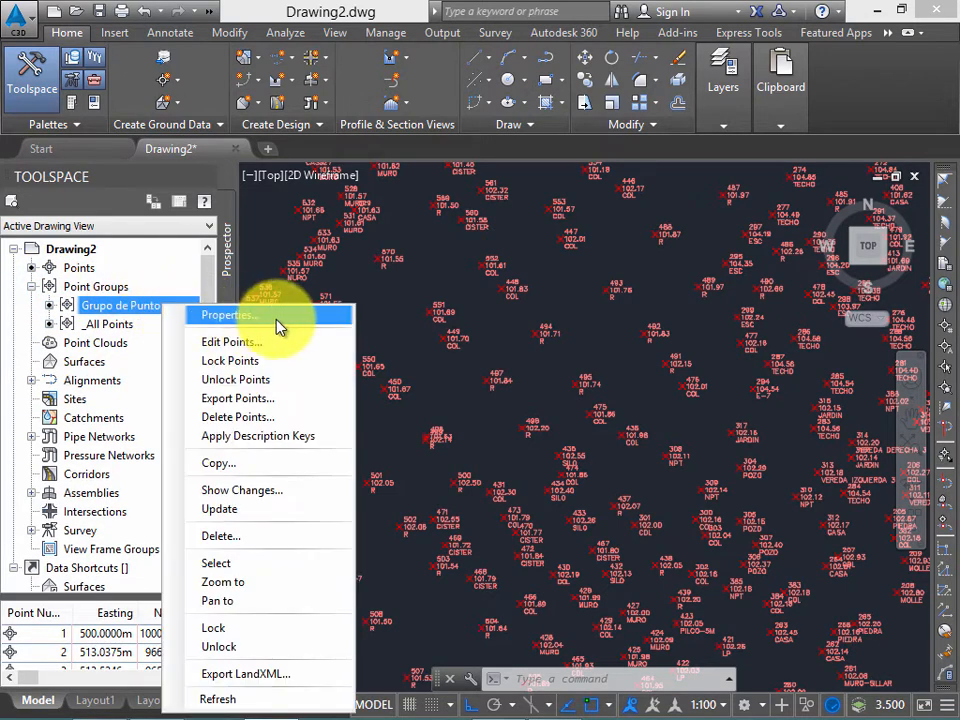
{"action": "left_click", "coordinate": [275, 316]}
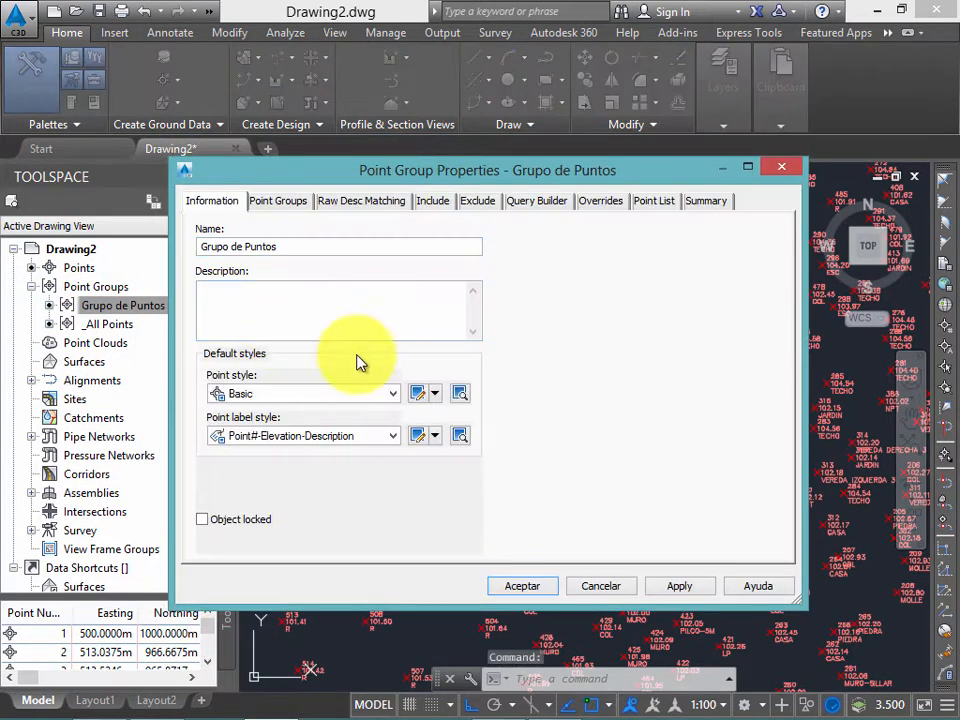
{"action": "left_click", "coordinate": [298, 396]}
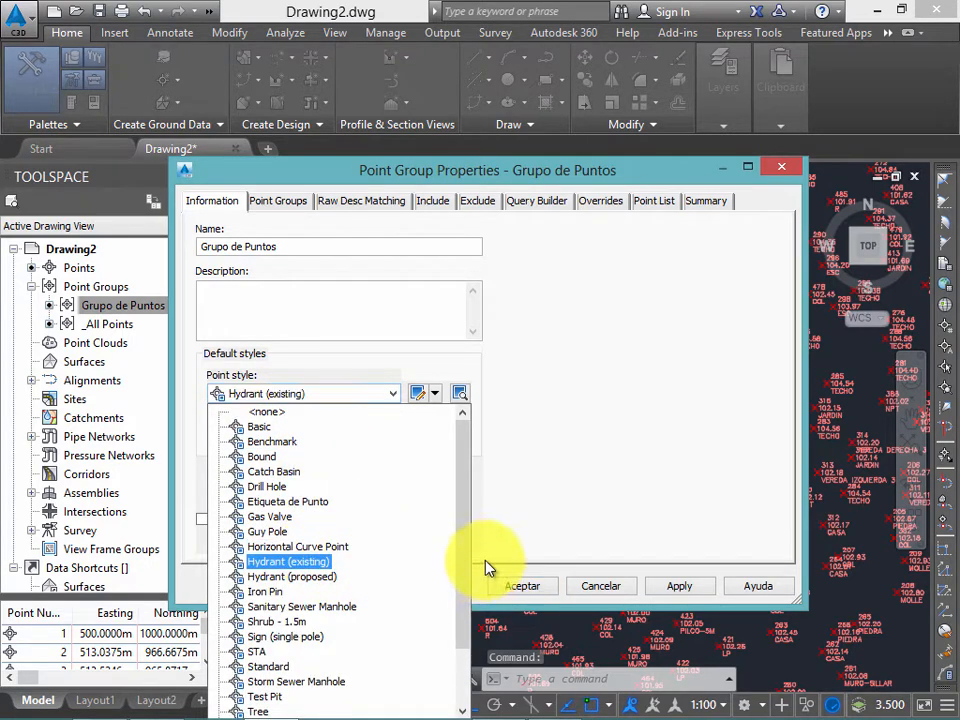
{"action": "left_click", "coordinate": [281, 502]}
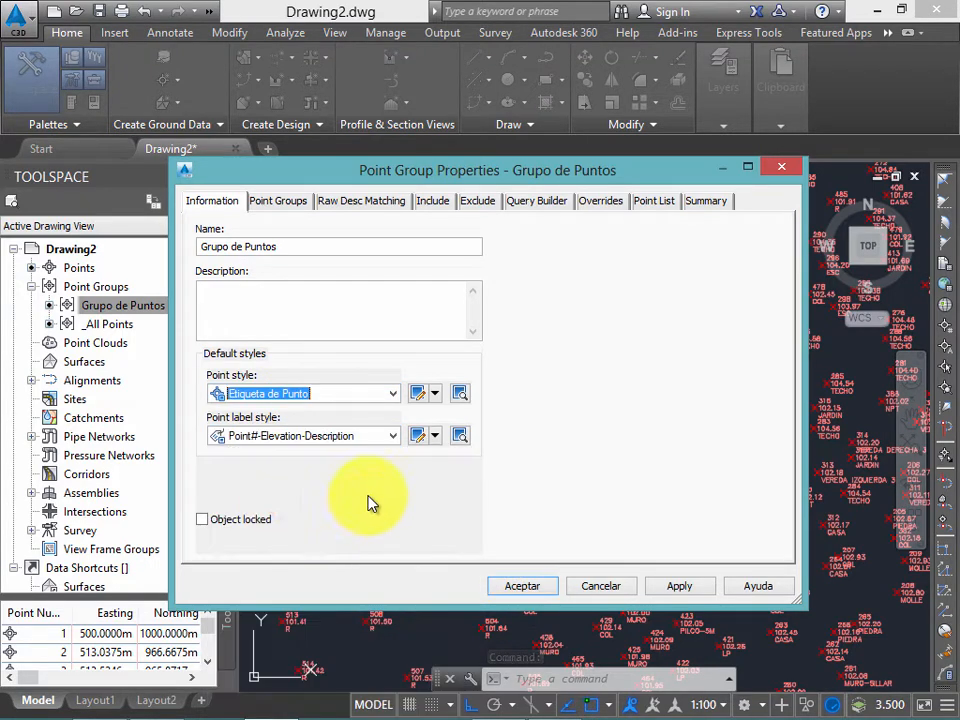
{"action": "left_click", "coordinate": [512, 587]}
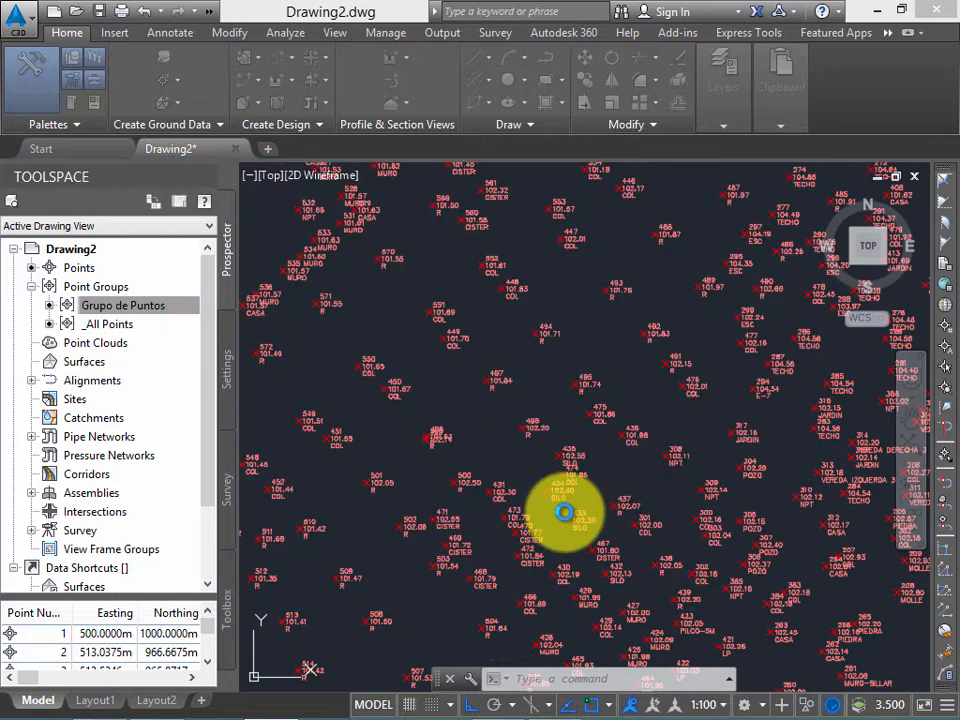
Step: Examine the marker symbol at point 496 close up and compare its size with the label text
{"action": "scroll", "coordinate": [516, 444], "scroll_direction": "up", "scroll_amount": 5}
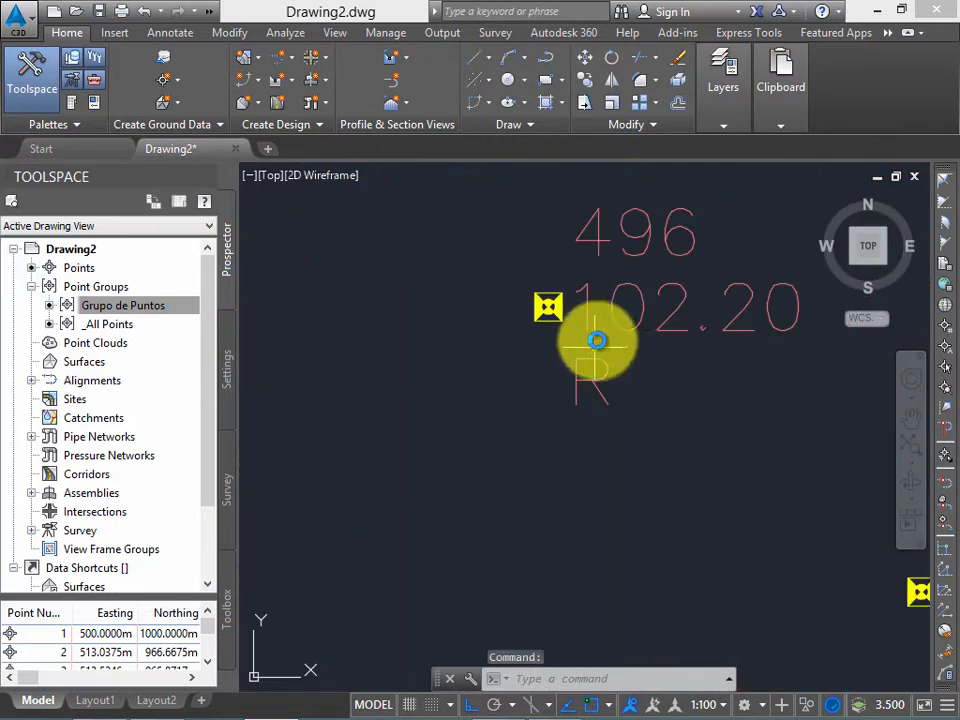
{"action": "scroll", "coordinate": [590, 355], "scroll_direction": "down", "scroll_amount": 2}
{"action": "scroll", "coordinate": [470, 440], "scroll_direction": "up", "scroll_amount": 2}
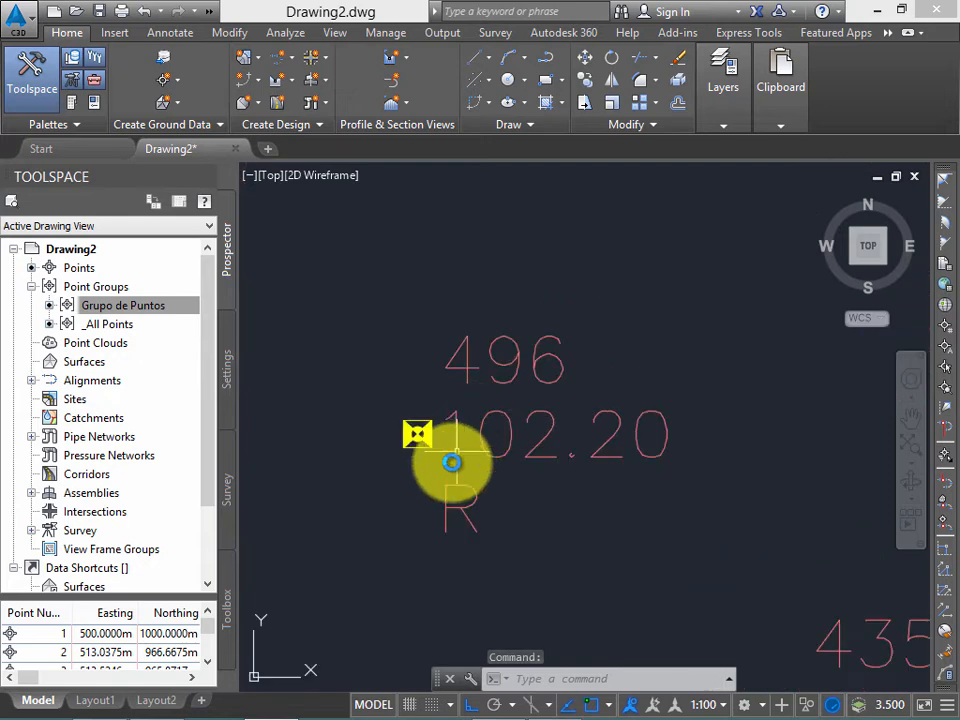
{"action": "right_click", "coordinate": [165, 305]}
{"action": "left_click", "coordinate": [318, 261]}
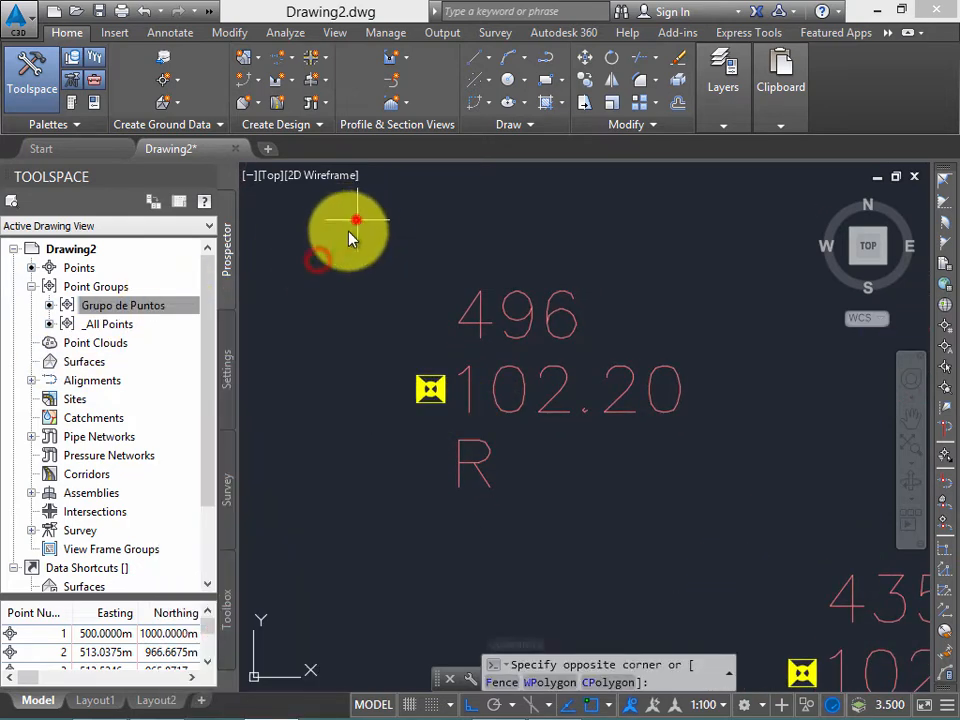
{"action": "scroll", "coordinate": [429, 386], "scroll_direction": "down", "scroll_amount": 6}
{"action": "scroll", "coordinate": [500, 330], "scroll_direction": "up", "scroll_amount": 4}
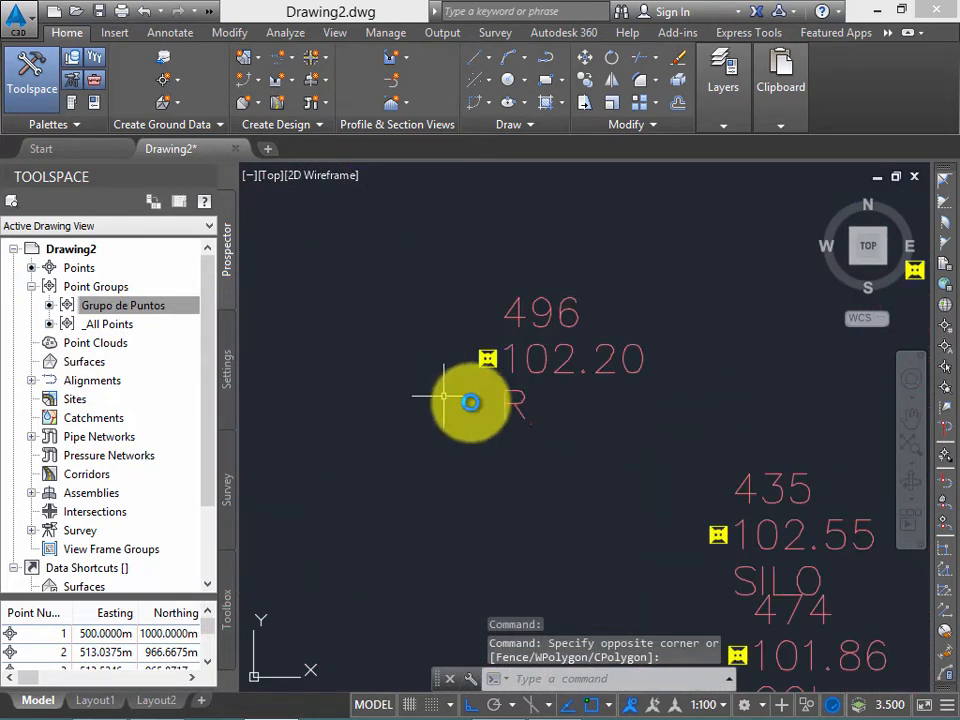
{"action": "scroll", "coordinate": [470, 401], "scroll_direction": "down", "scroll_amount": 4}
{"action": "scroll", "coordinate": [311, 414], "scroll_direction": "up", "scroll_amount": 4}
{"action": "scroll", "coordinate": [513, 358], "scroll_direction": "up", "scroll_amount": 2}
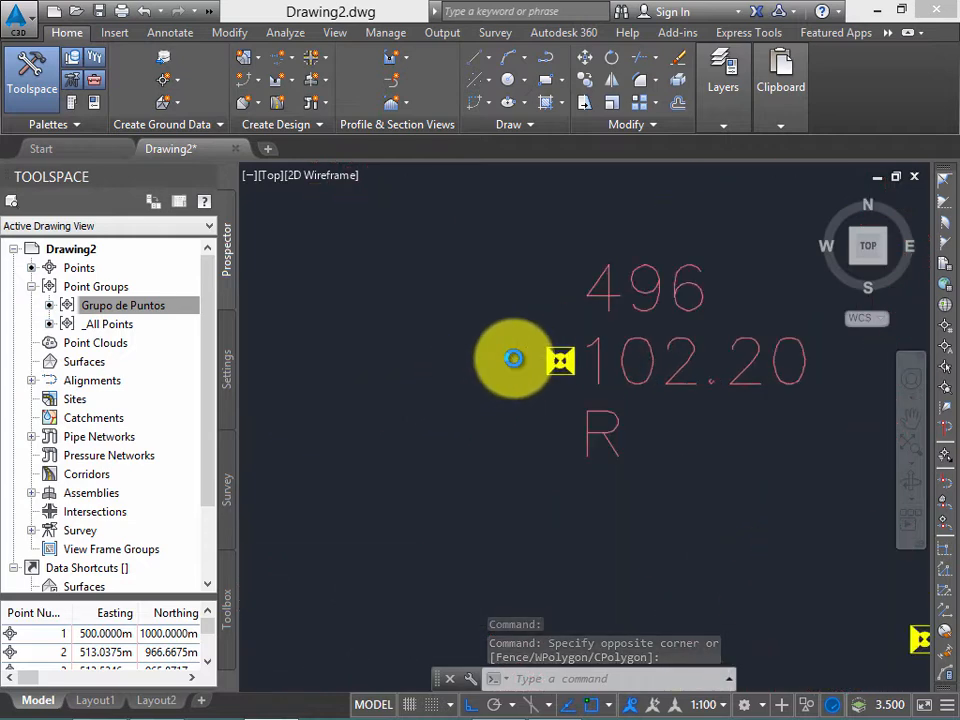
{"action": "scroll", "coordinate": [514, 358], "scroll_direction": "down", "scroll_amount": 3}
{"action": "scroll", "coordinate": [581, 304], "scroll_direction": "up", "scroll_amount": 5}
{"action": "scroll", "coordinate": [422, 371], "scroll_direction": "down", "scroll_amount": 2}
{"action": "scroll", "coordinate": [388, 403], "scroll_direction": "down", "scroll_amount": 3}
{"action": "scroll", "coordinate": [364, 439], "scroll_direction": "up", "scroll_amount": 3}
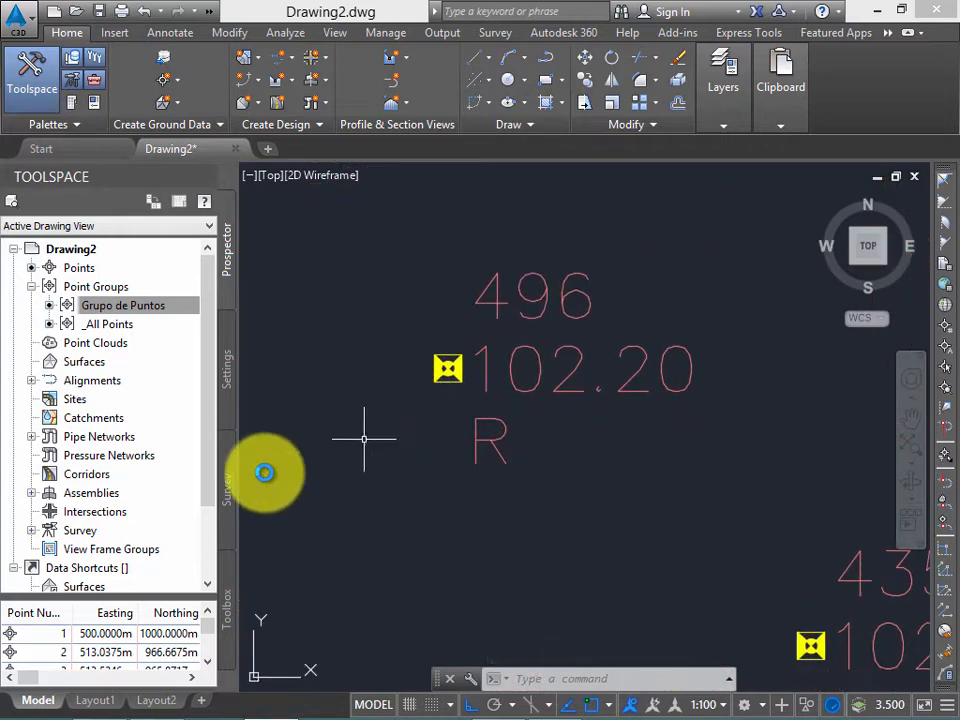
Step: Edit the Etiqueta de Punto point style to use a marker size of 3 mm, and save the style
{"action": "left_click", "coordinate": [225, 378]}
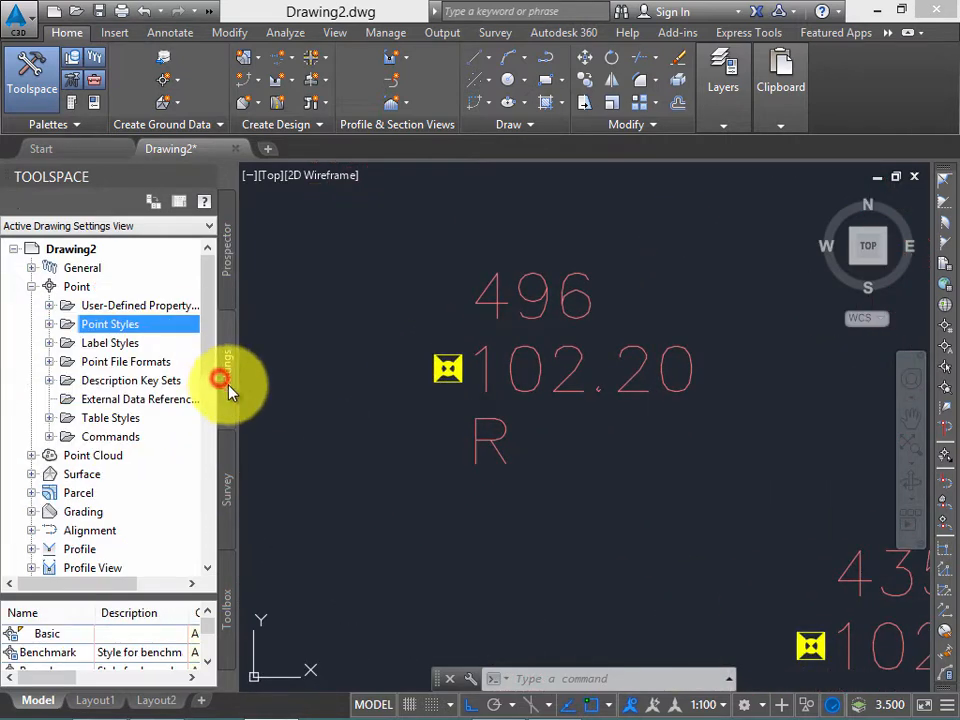
{"action": "left_click", "coordinate": [49, 325]}
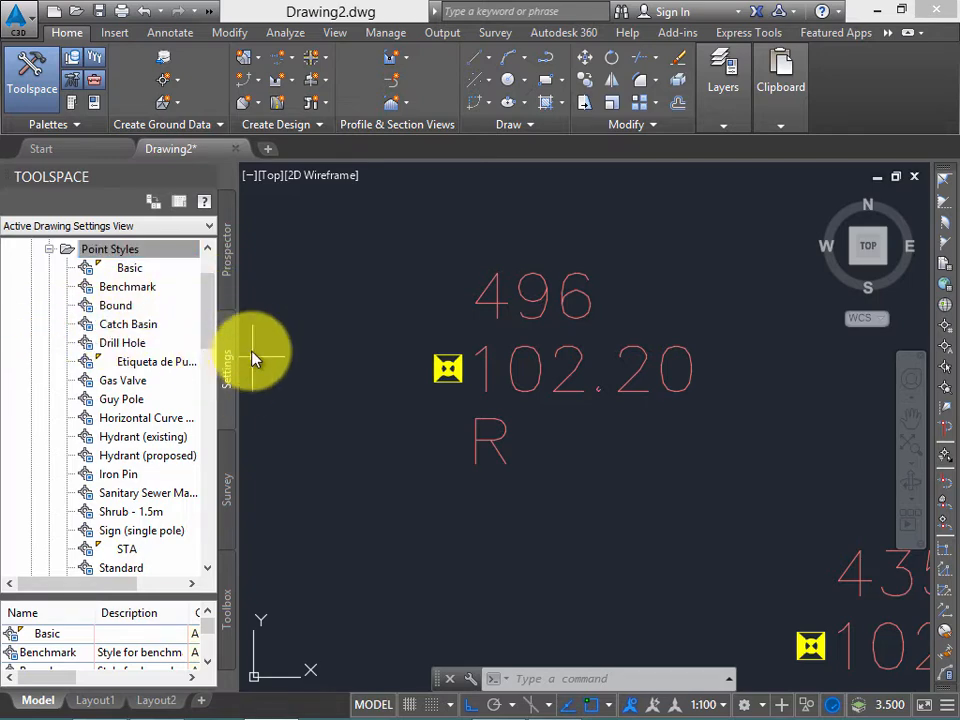
{"action": "right_click", "coordinate": [157, 365]}
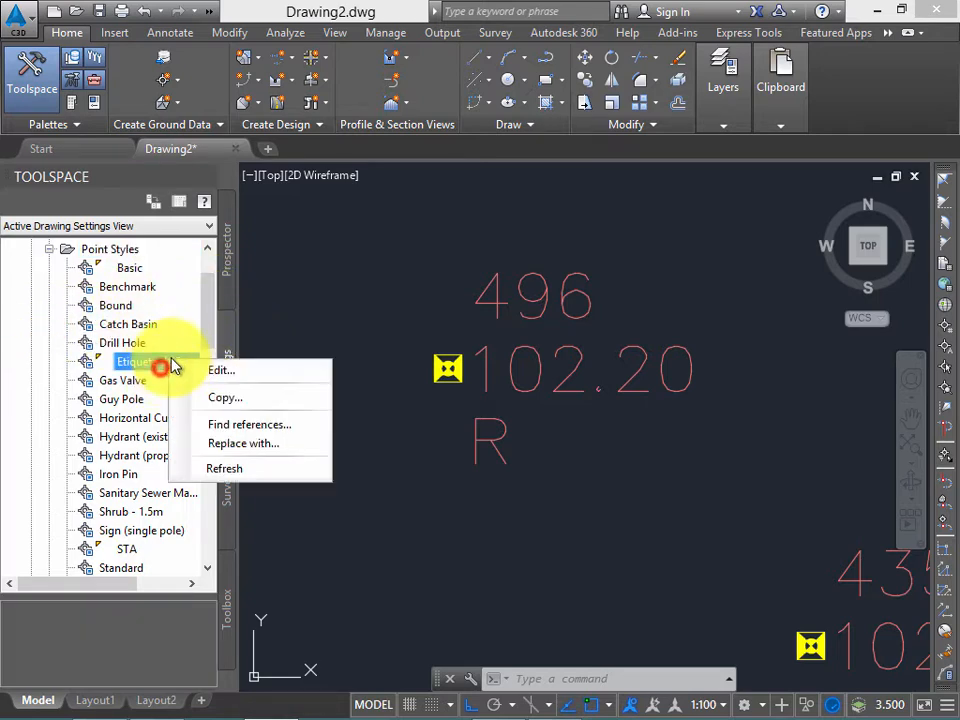
{"action": "left_click", "coordinate": [248, 370]}
{"action": "left_click_drag", "start_coordinate": [518, 171], "coordinate": [577, 180]}
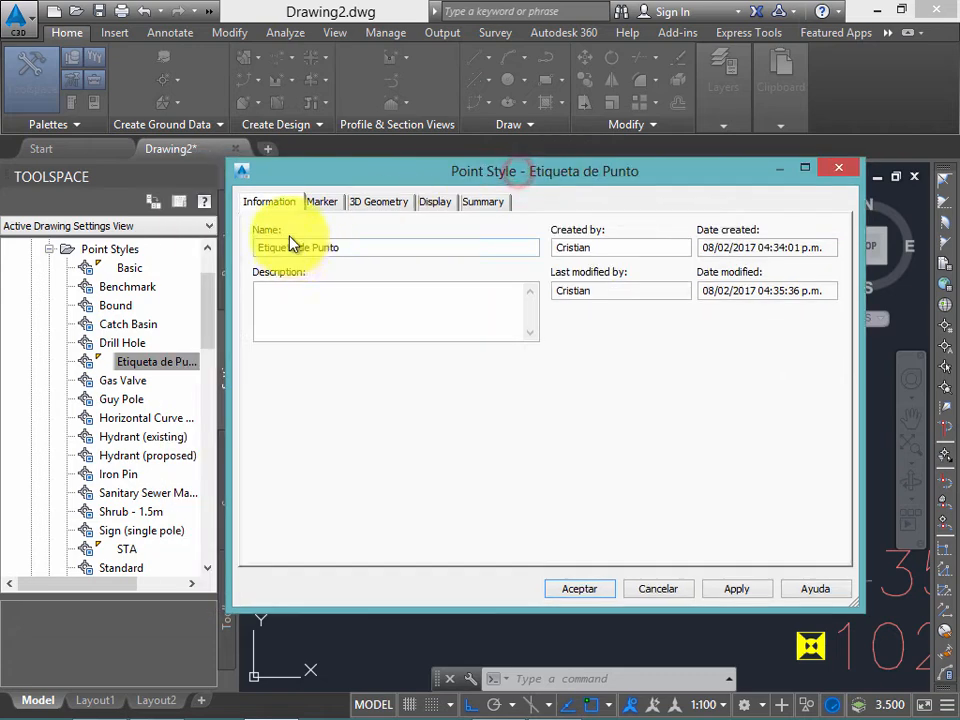
{"action": "left_click", "coordinate": [322, 202]}
{"action": "double_click", "coordinate": [765, 259]}
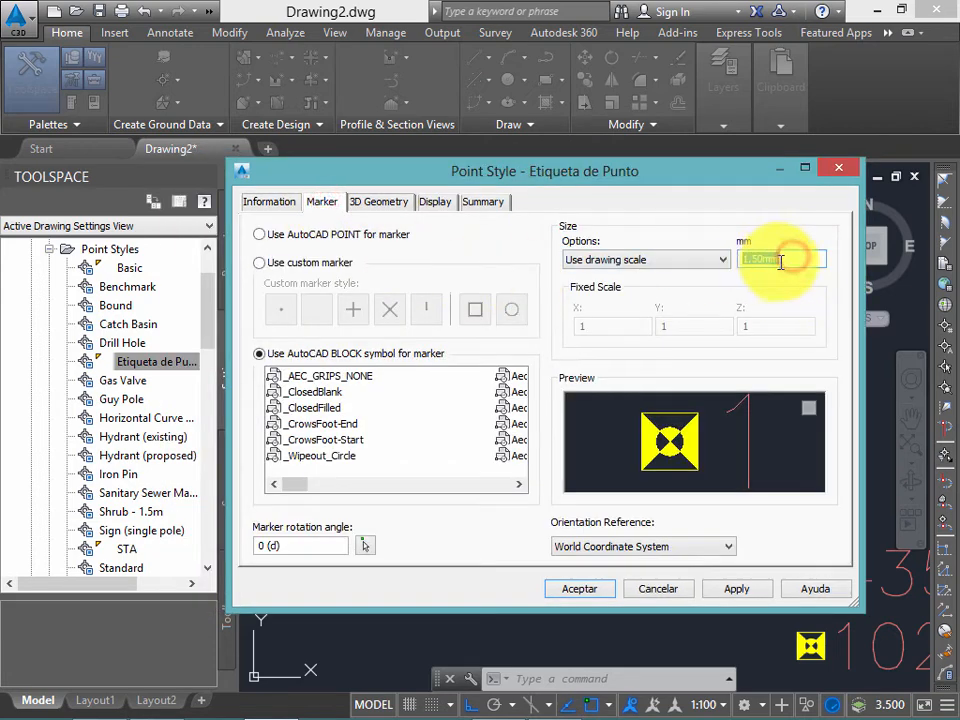
{"action": "type", "text": "3"}
{"action": "left_click", "coordinate": [736, 588]}
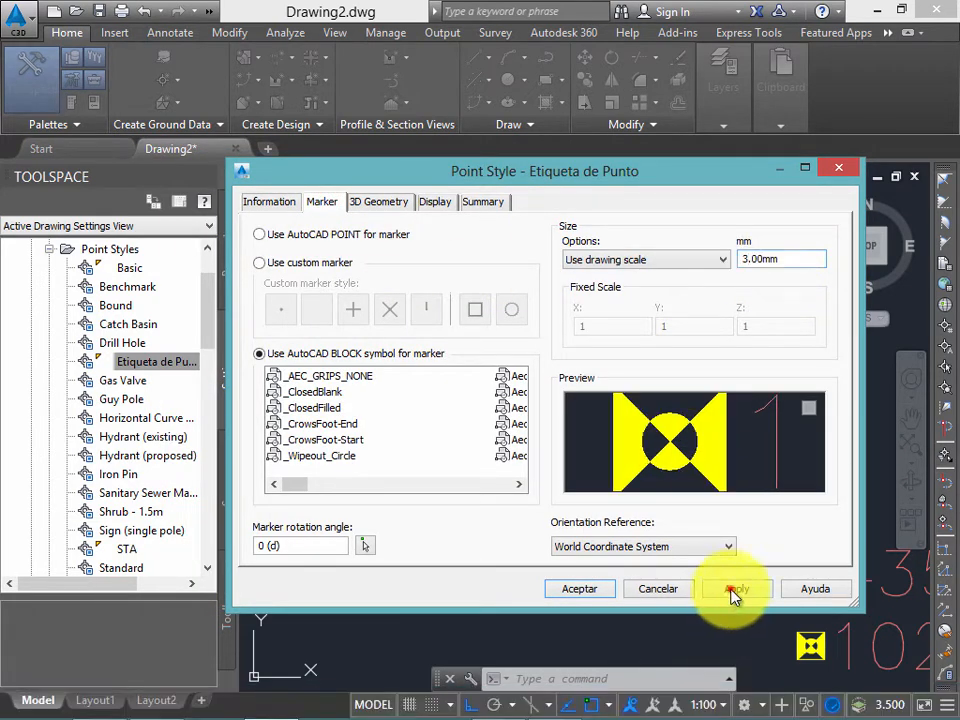
{"action": "left_click", "coordinate": [580, 590]}
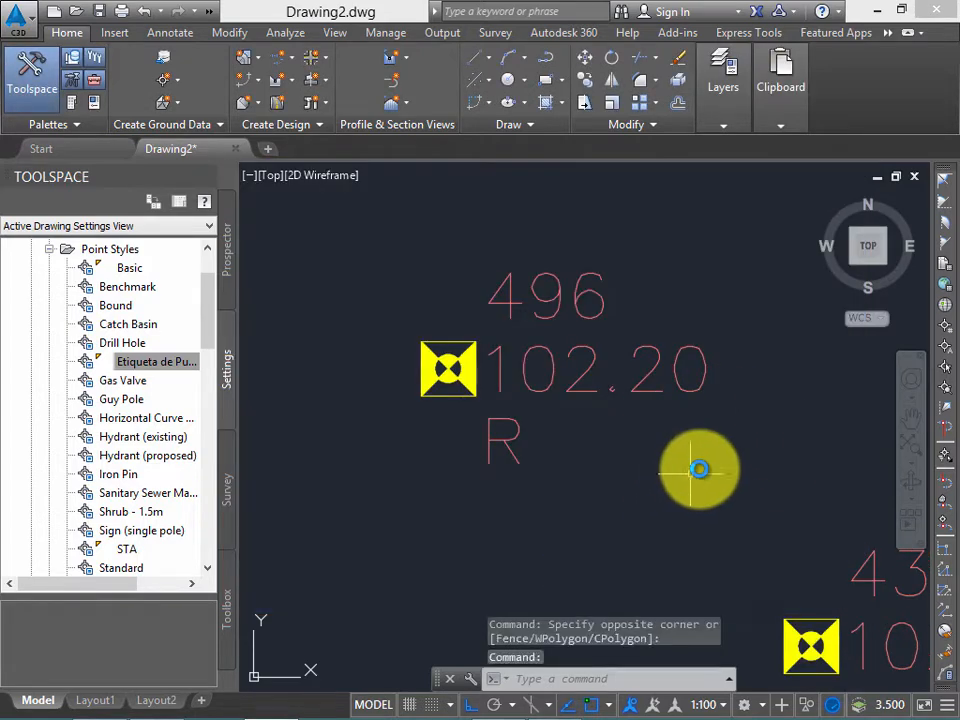
Step: Check the enlarged markers across the survey points and close up around points 158 and 129
{"action": "scroll", "coordinate": [654, 469], "scroll_direction": "down", "scroll_amount": 8}
{"action": "scroll", "coordinate": [471, 266], "scroll_direction": "down", "scroll_amount": 6}
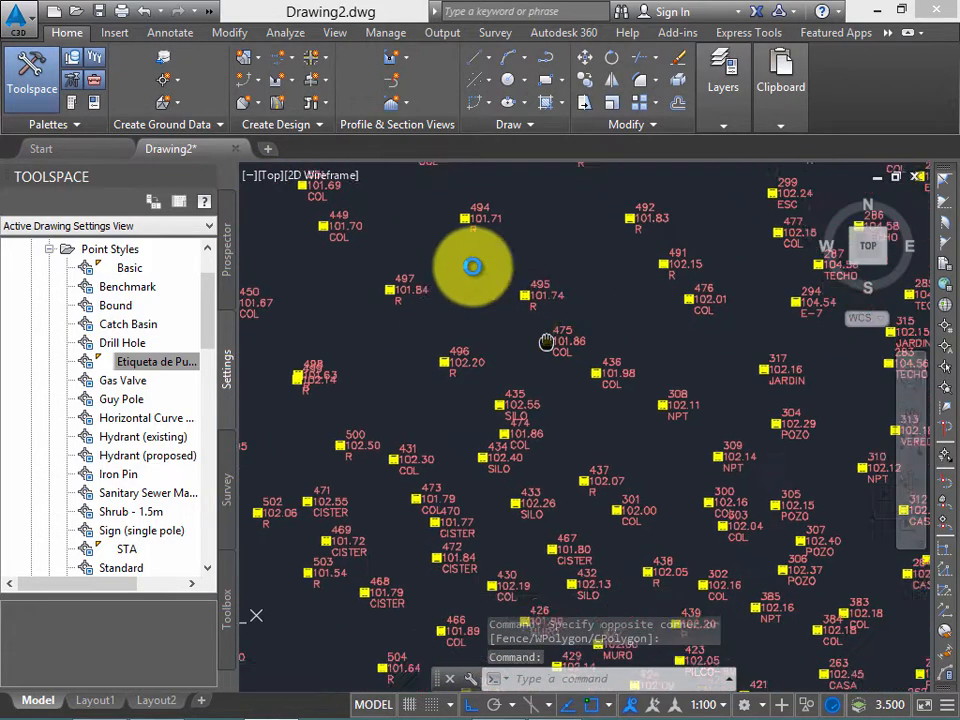
{"action": "scroll", "coordinate": [725, 370], "scroll_direction": "up", "scroll_amount": 6}
{"action": "scroll", "coordinate": [725, 370], "scroll_direction": "up", "scroll_amount": 6}
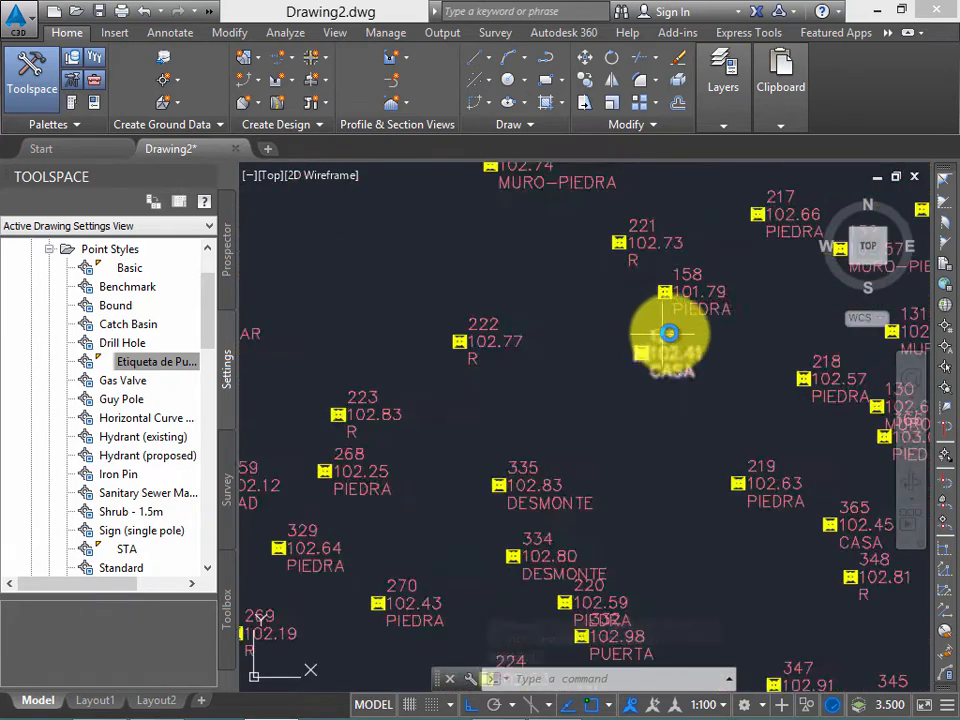
{"action": "scroll", "coordinate": [729, 364], "scroll_direction": "down", "scroll_amount": 2}
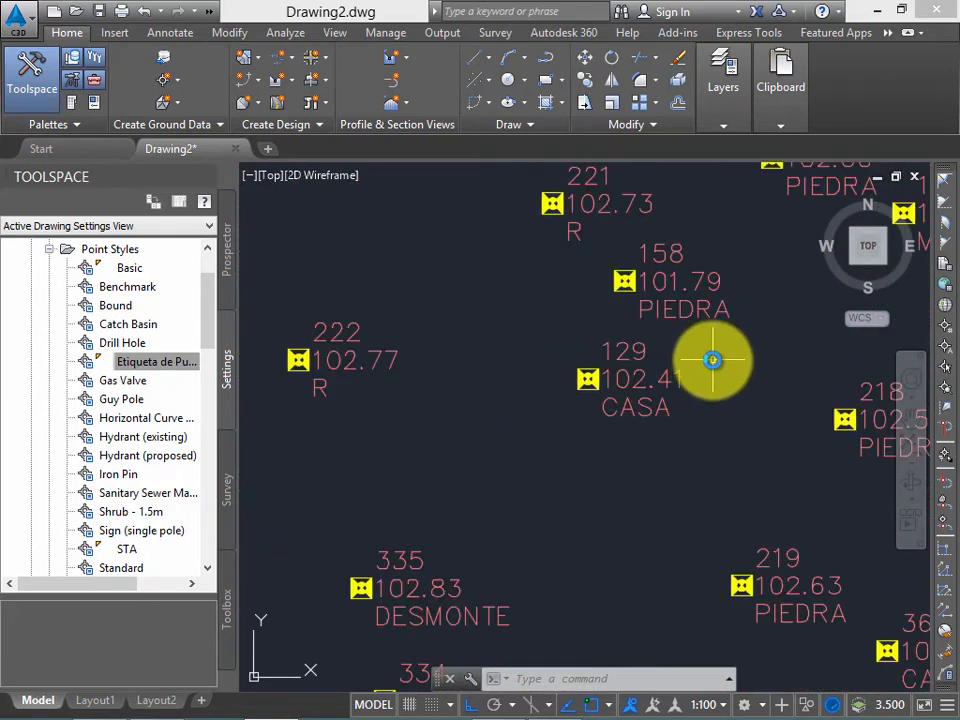
{"action": "scroll", "coordinate": [665, 381], "scroll_direction": "up", "scroll_amount": 2}
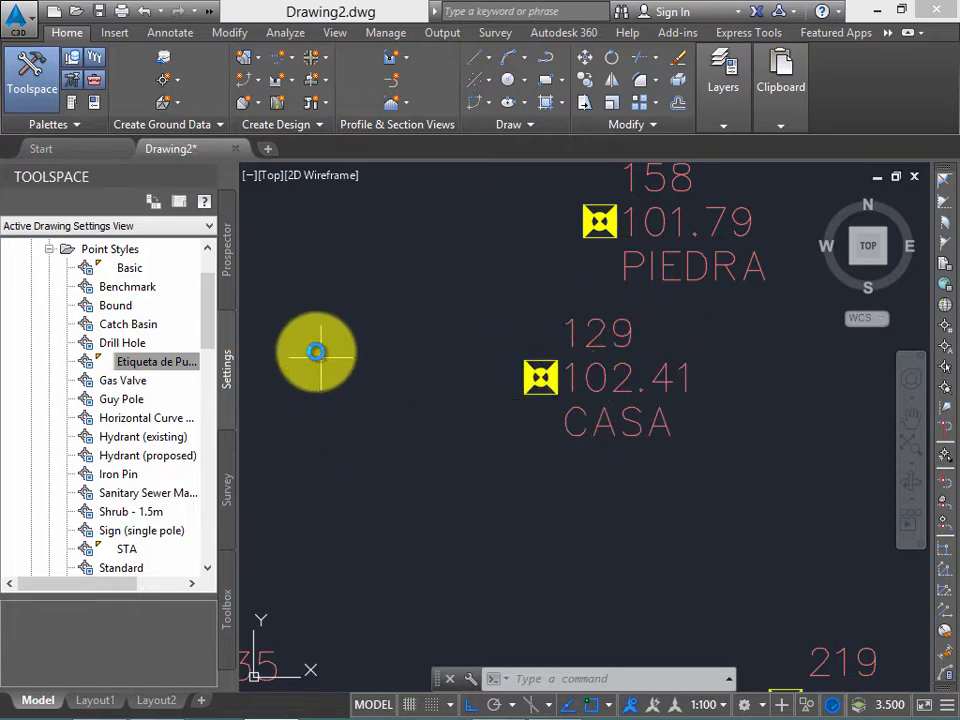
Step: Create a point label style named Estilo Punto Norte Este Cota Descripcion and open its general properties
{"action": "left_click_drag", "start_coordinate": [208, 306], "coordinate": [214, 285]}
{"action": "left_click", "coordinate": [49, 324]}
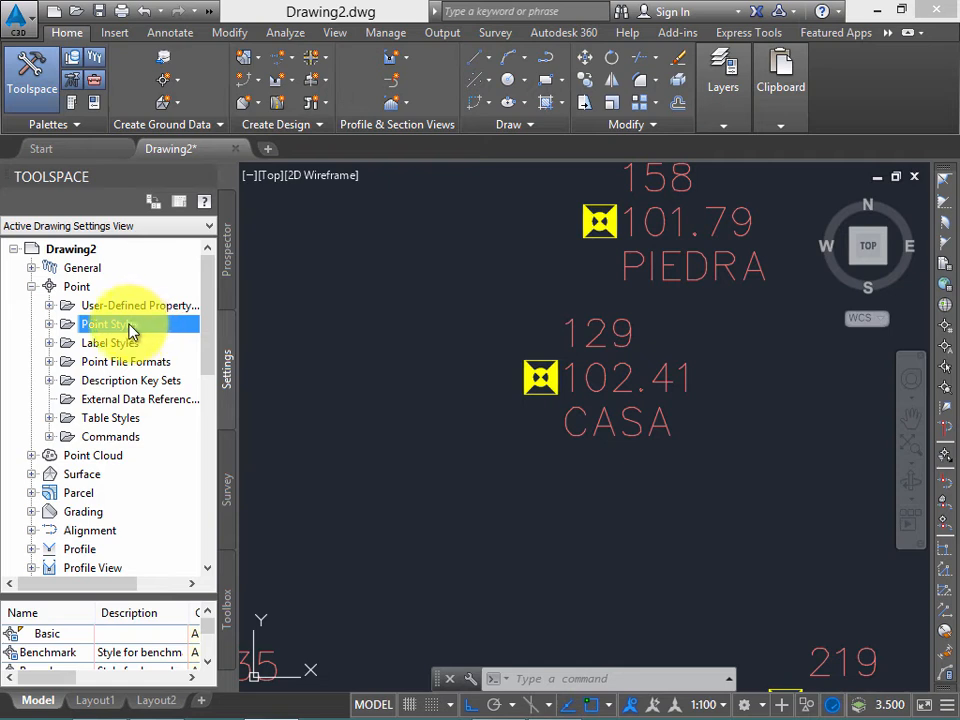
{"action": "left_click", "coordinate": [141, 344]}
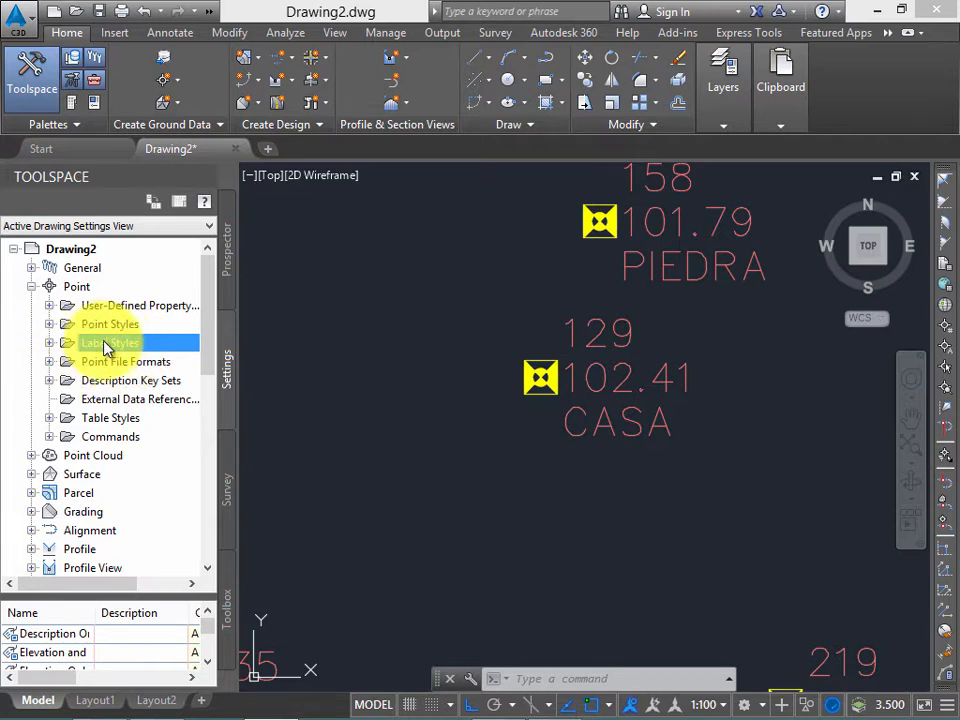
{"action": "right_click", "coordinate": [152, 343]}
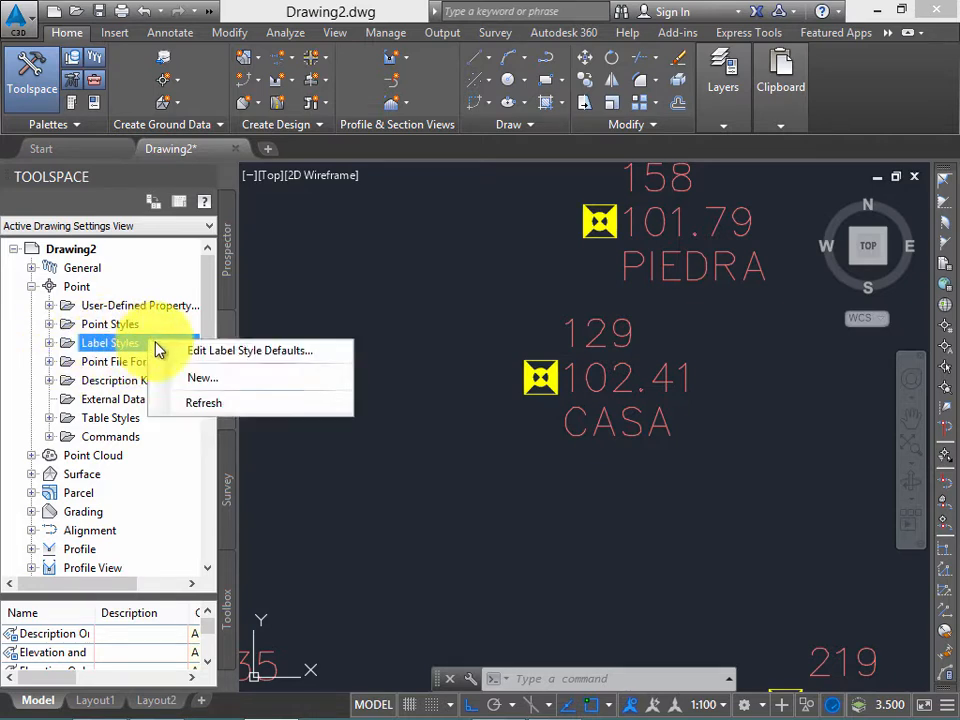
{"action": "left_click", "coordinate": [252, 388]}
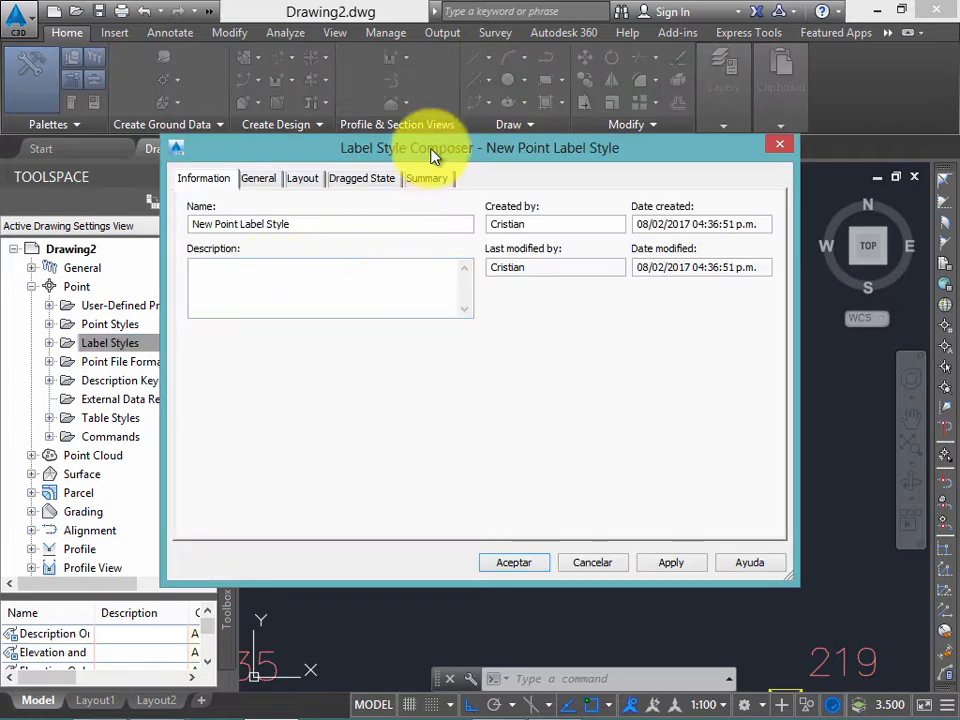
{"action": "left_click_drag", "start_coordinate": [435, 150], "coordinate": [451, 162]}
{"action": "left_click_drag", "start_coordinate": [330, 238], "coordinate": [186, 243]}
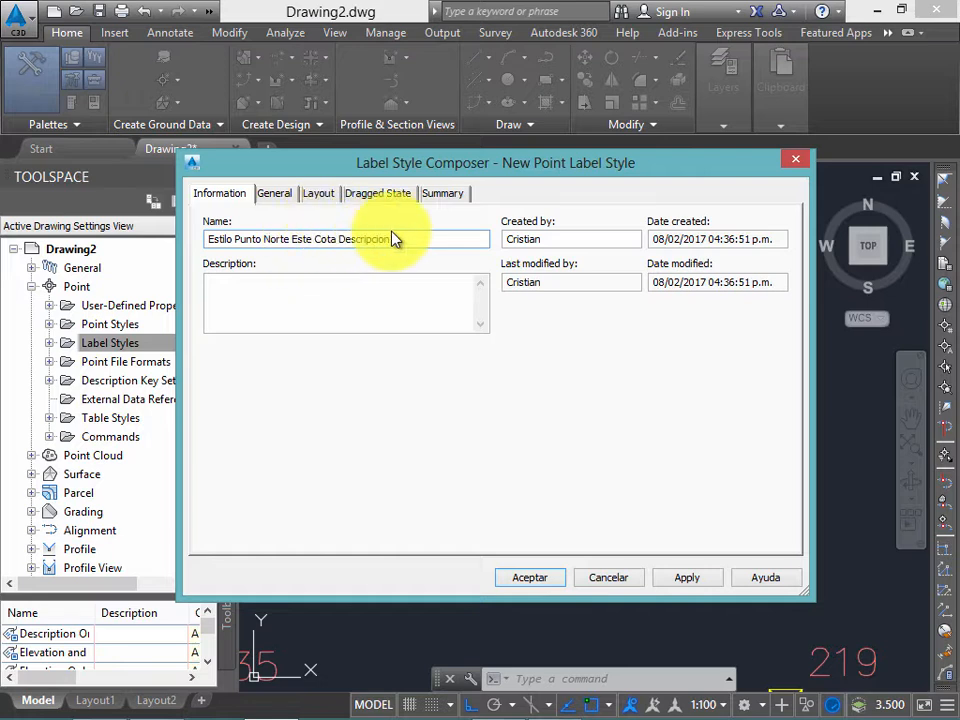
{"action": "left_click_drag", "start_coordinate": [399, 237], "coordinate": [350, 237]}
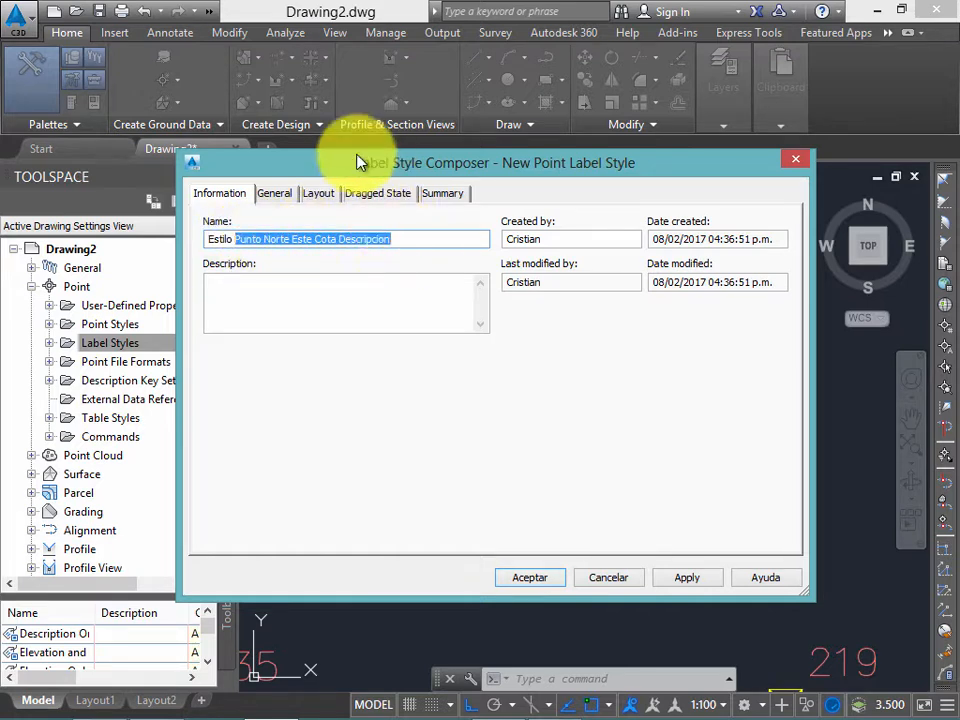
{"action": "left_click", "coordinate": [405, 240]}
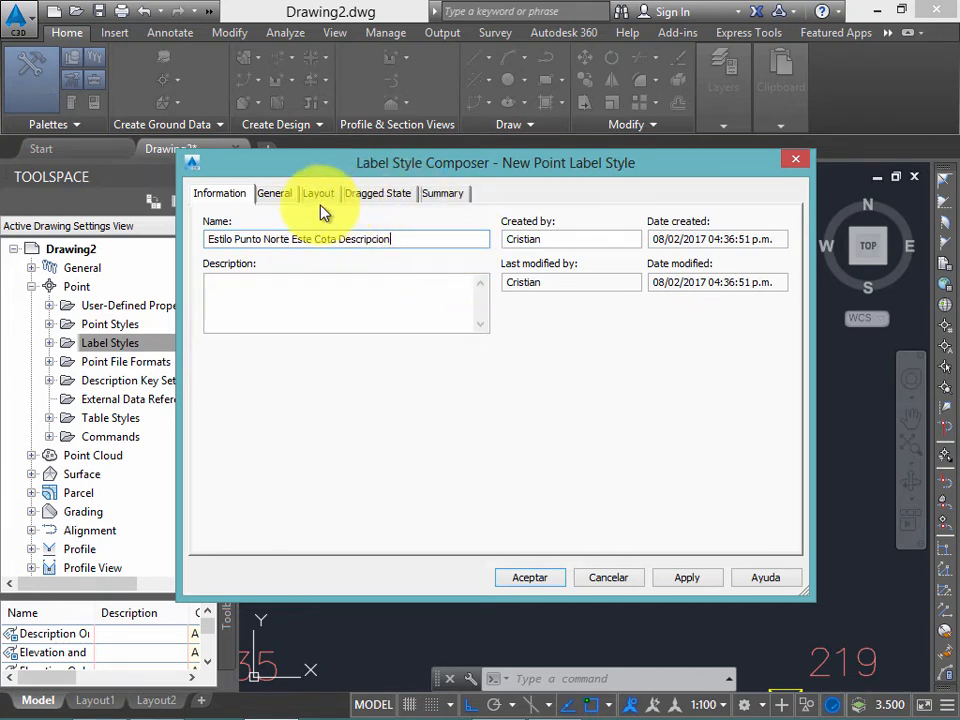
{"action": "left_click", "coordinate": [281, 193]}
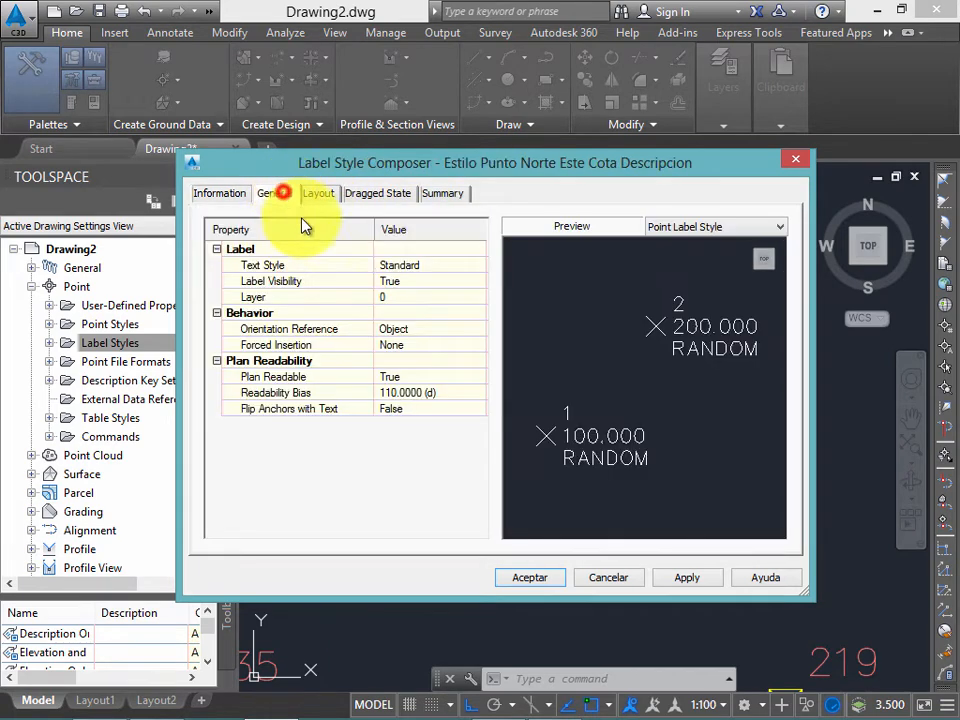
{"action": "left_click", "coordinate": [401, 281]}
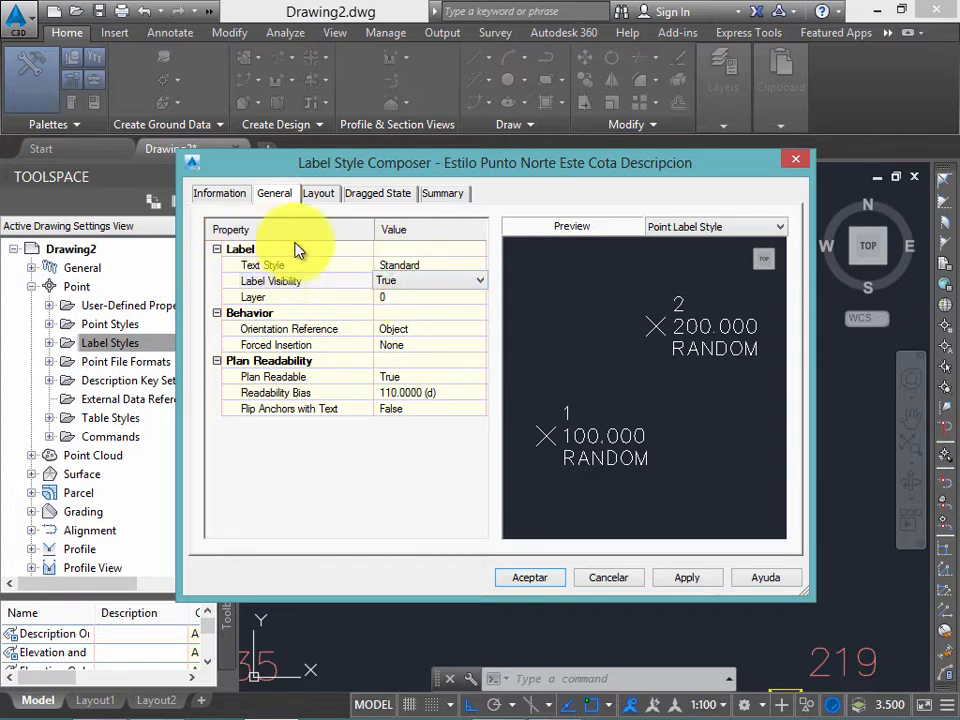
{"action": "left_click", "coordinate": [336, 298]}
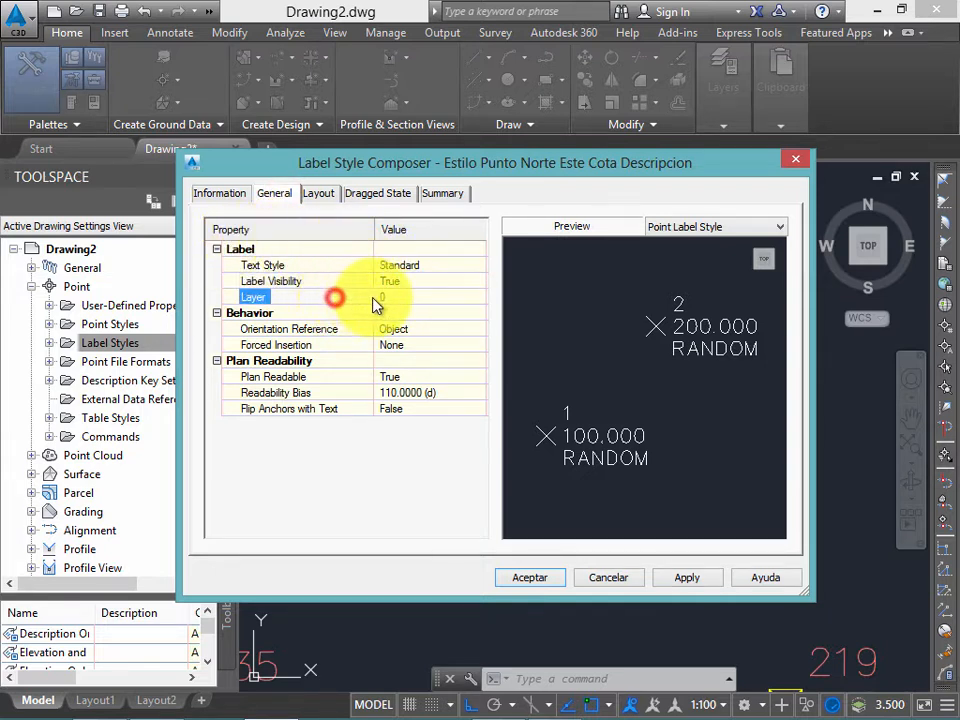
{"action": "left_click", "coordinate": [390, 297]}
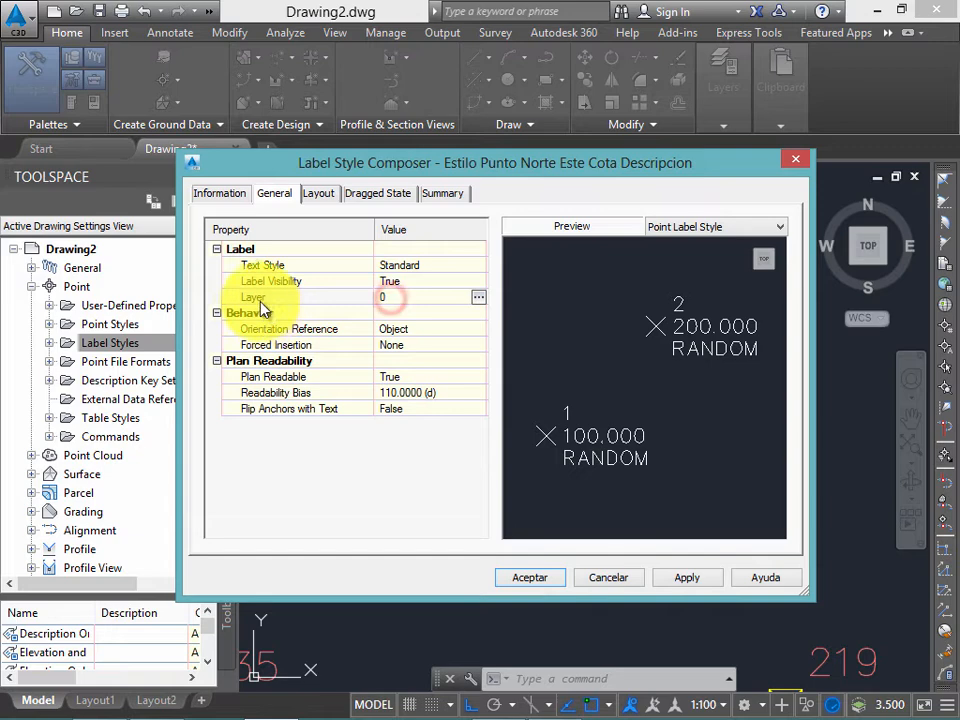
{"action": "left_click", "coordinate": [478, 297]}
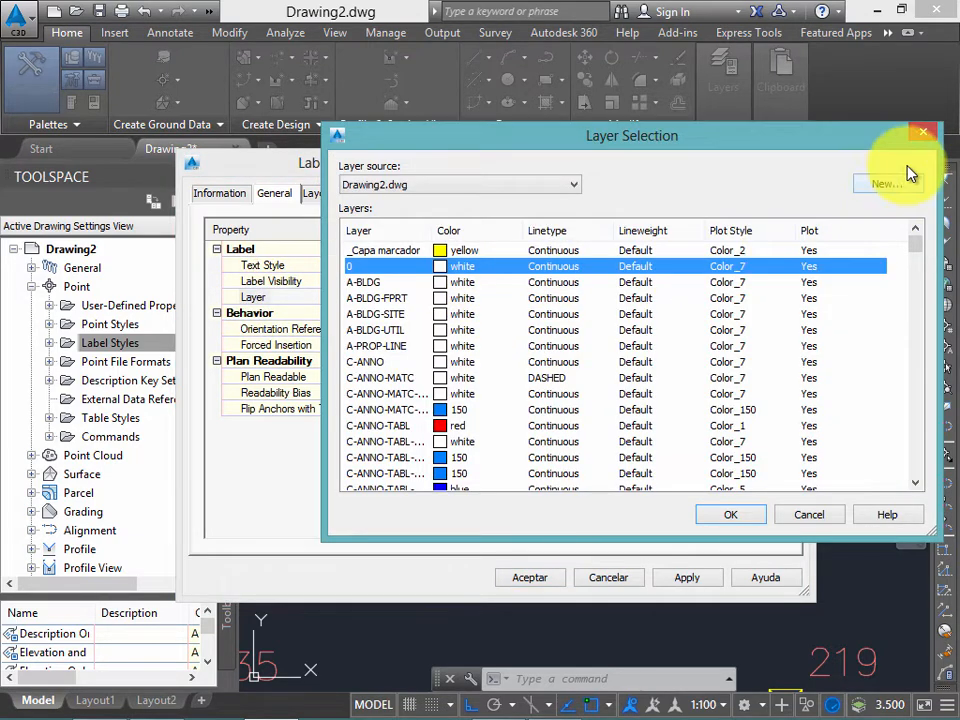
{"action": "left_click", "coordinate": [923, 133]}
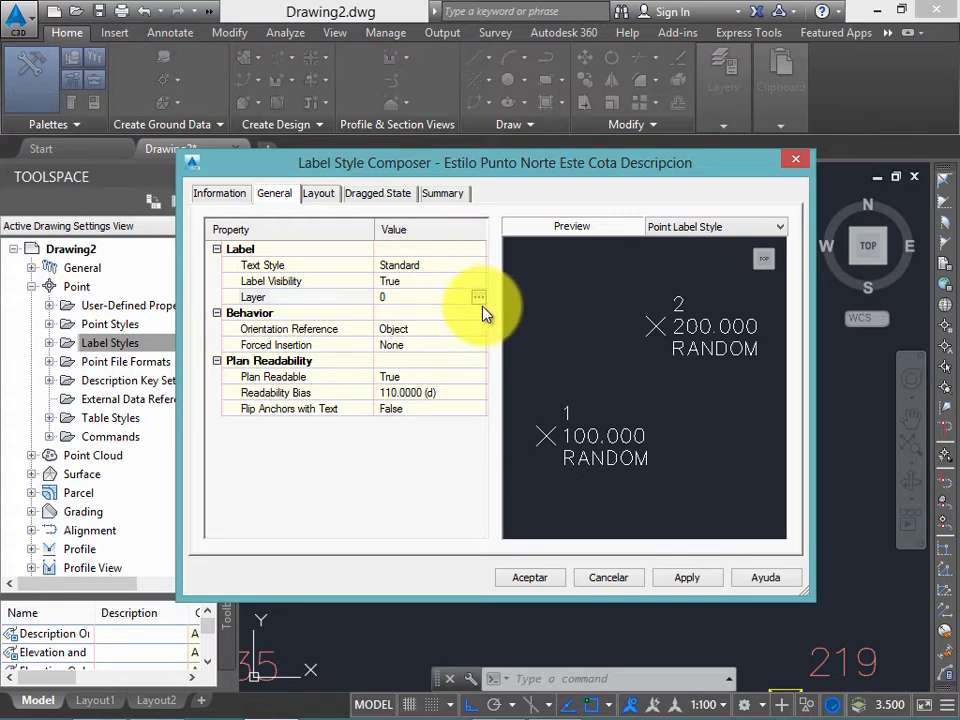
Step: Create a cyan layer named _Capa etiqueta and assign it as the layer of the label style
{"action": "left_click", "coordinate": [479, 298]}
{"action": "left_click", "coordinate": [884, 188]}
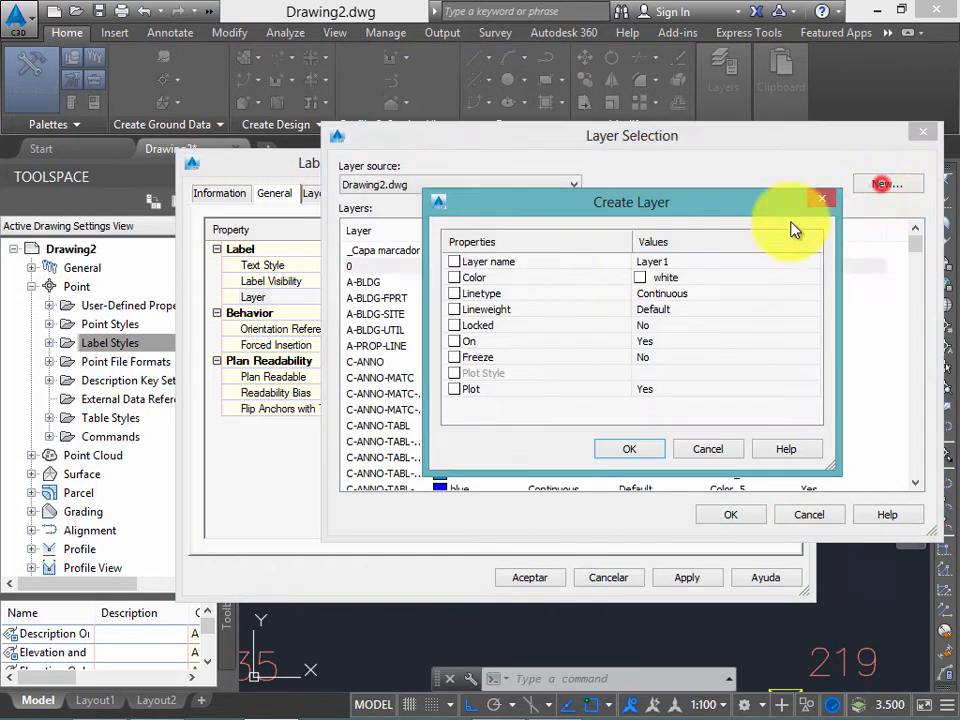
{"action": "left_click", "coordinate": [687, 260]}
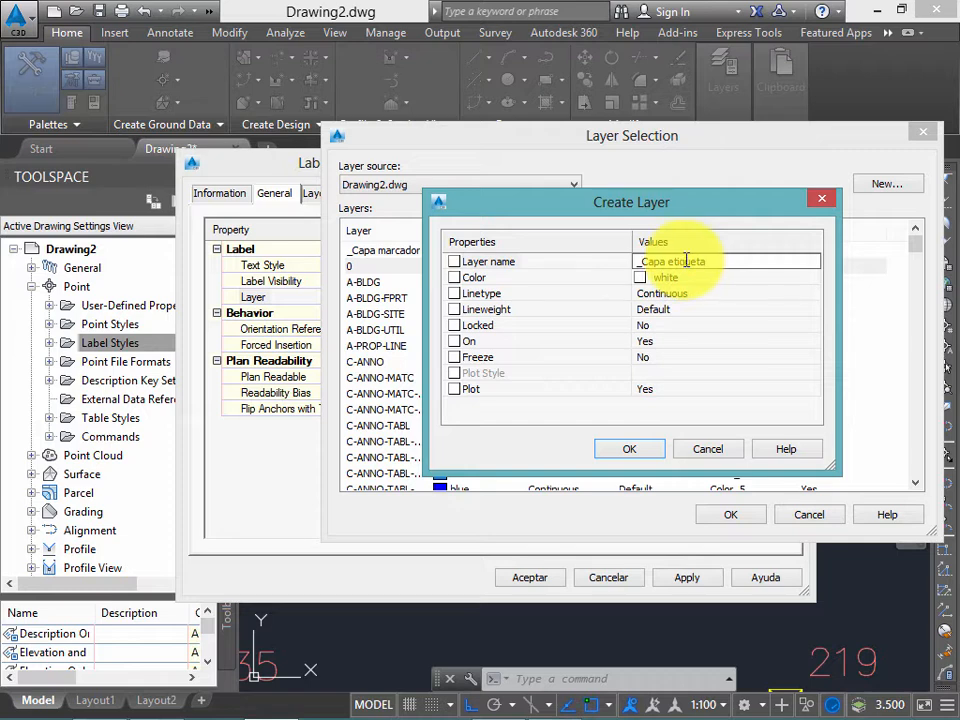
{"action": "left_click", "coordinate": [727, 278]}
{"action": "left_click", "coordinate": [813, 277]}
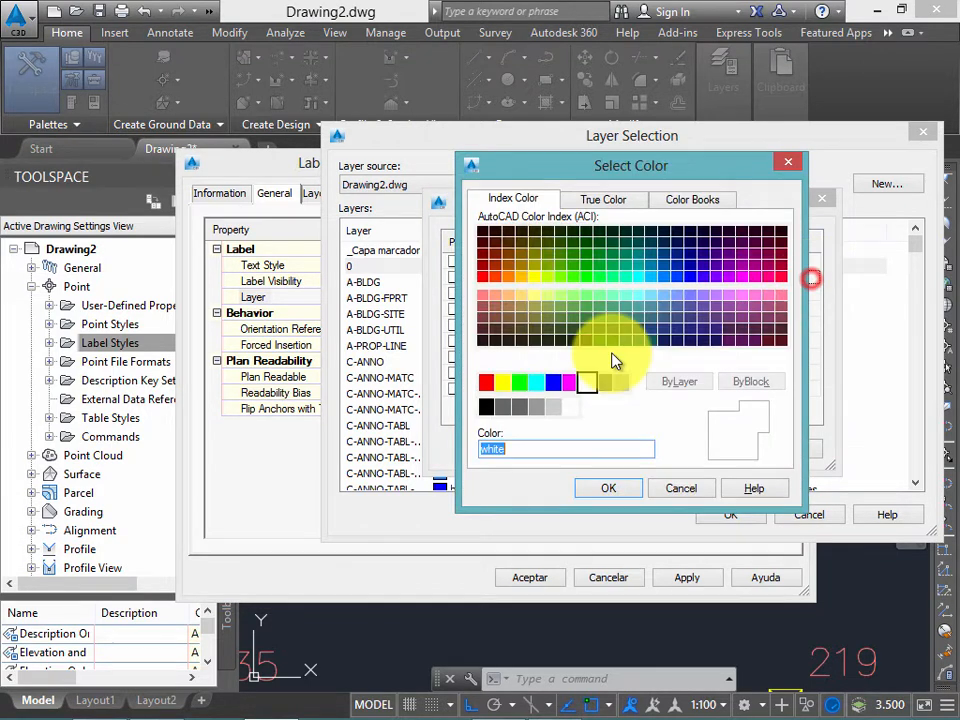
{"action": "left_click", "coordinate": [536, 382]}
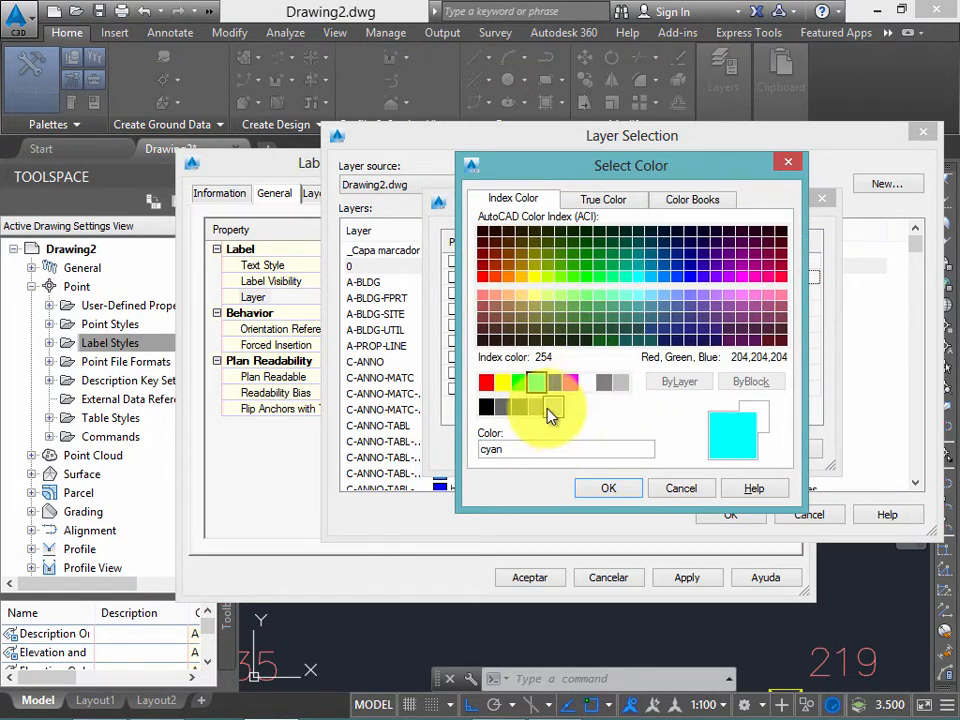
{"action": "left_click", "coordinate": [609, 488]}
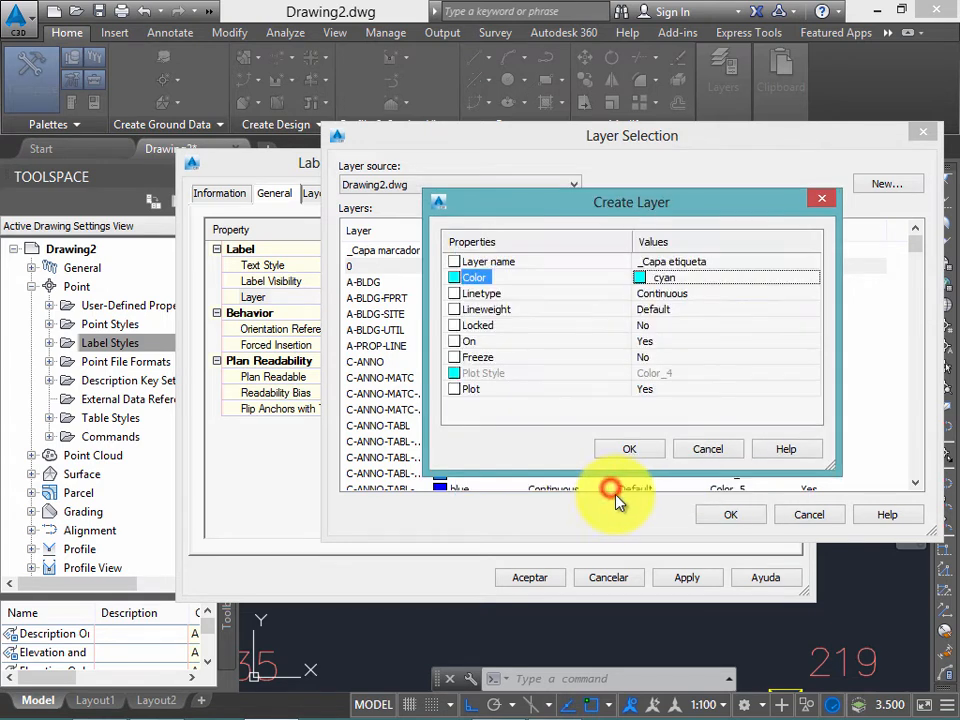
{"action": "left_click", "coordinate": [735, 574]}
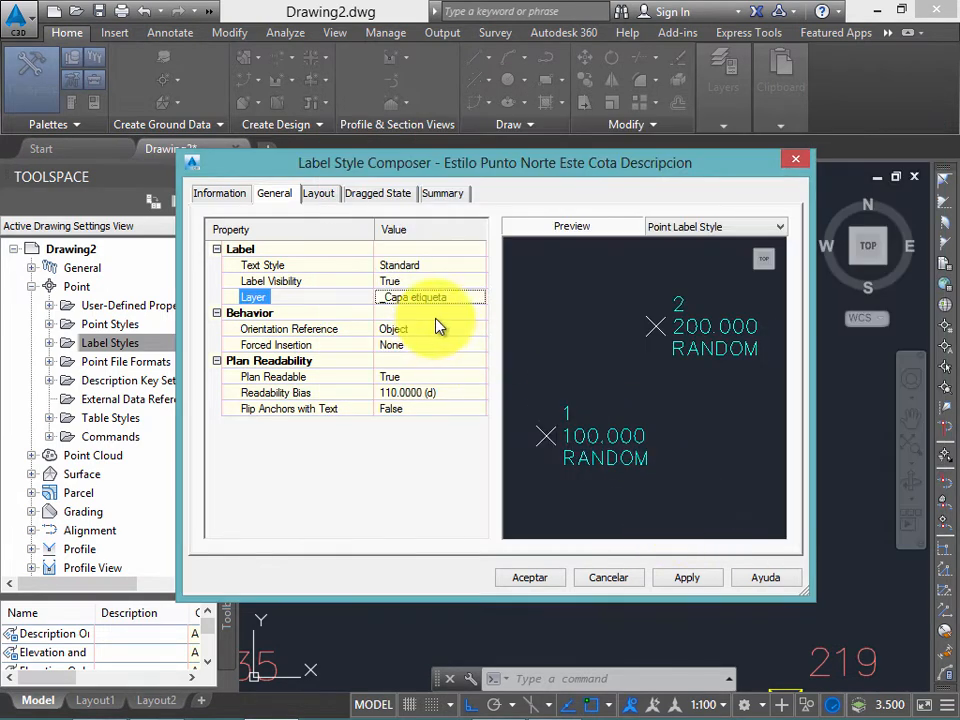
Step: Set the text style of the label style to Annotative
{"action": "scroll", "coordinate": [731, 359], "scroll_direction": "up", "scroll_amount": 1}
{"action": "middle_click_drag", "start_coordinate": [707, 317], "coordinate": [667, 418]}
{"action": "scroll", "coordinate": [658, 325], "scroll_direction": "up", "scroll_amount": 2}
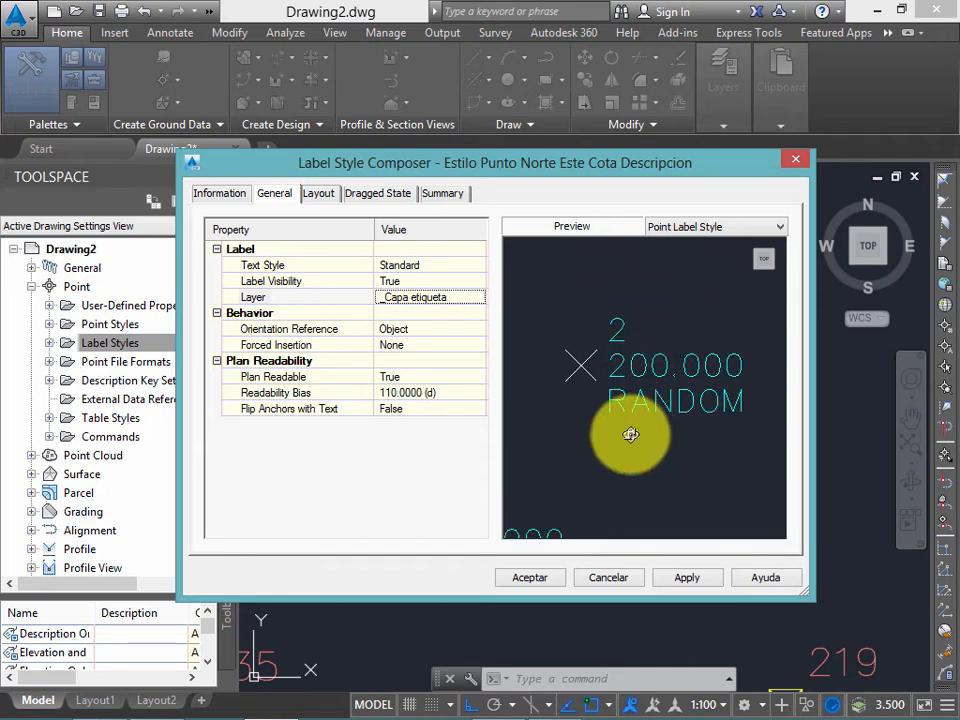
{"action": "scroll", "coordinate": [660, 390], "scroll_direction": "down", "scroll_amount": 2}
{"action": "scroll", "coordinate": [650, 365], "scroll_direction": "down", "scroll_amount": 1}
{"action": "scroll", "coordinate": [585, 338], "scroll_direction": "up", "scroll_amount": 1}
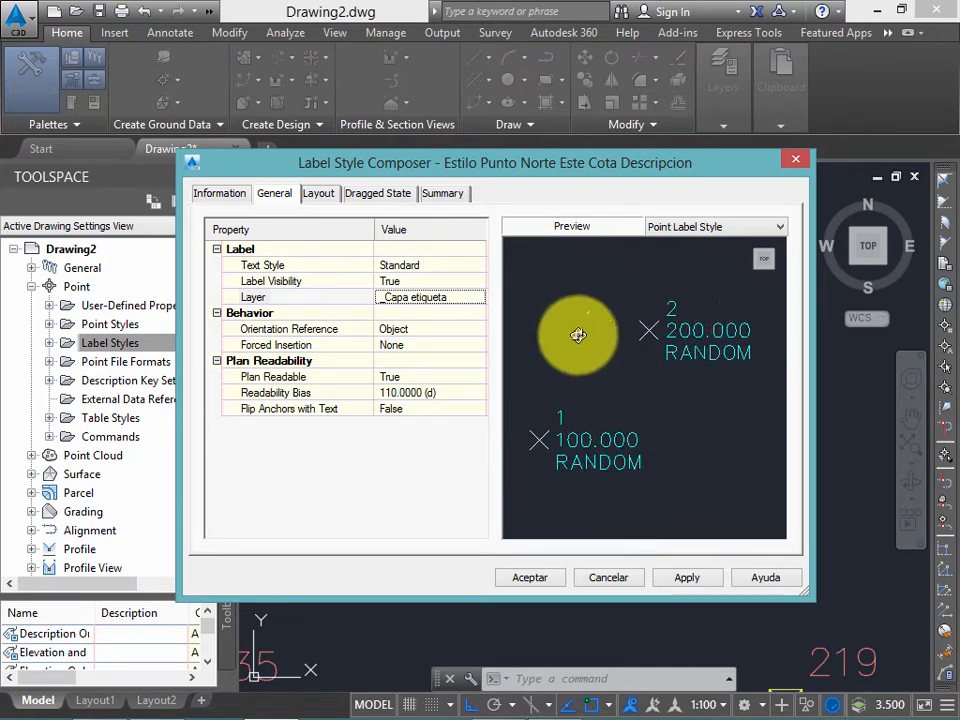
{"action": "left_click", "coordinate": [410, 266]}
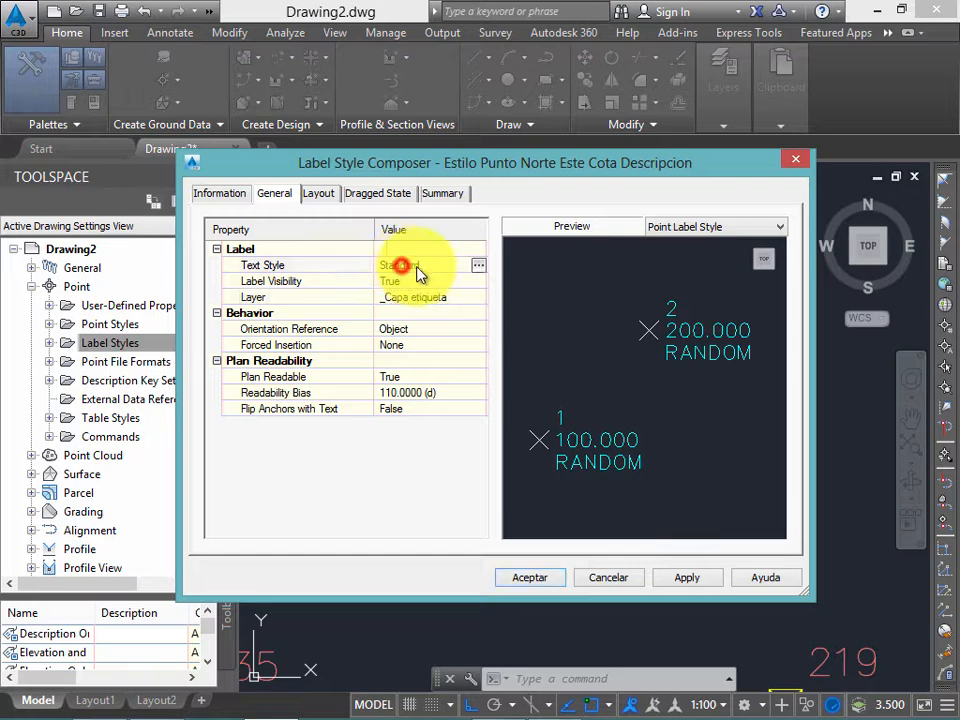
{"action": "left_click", "coordinate": [482, 266]}
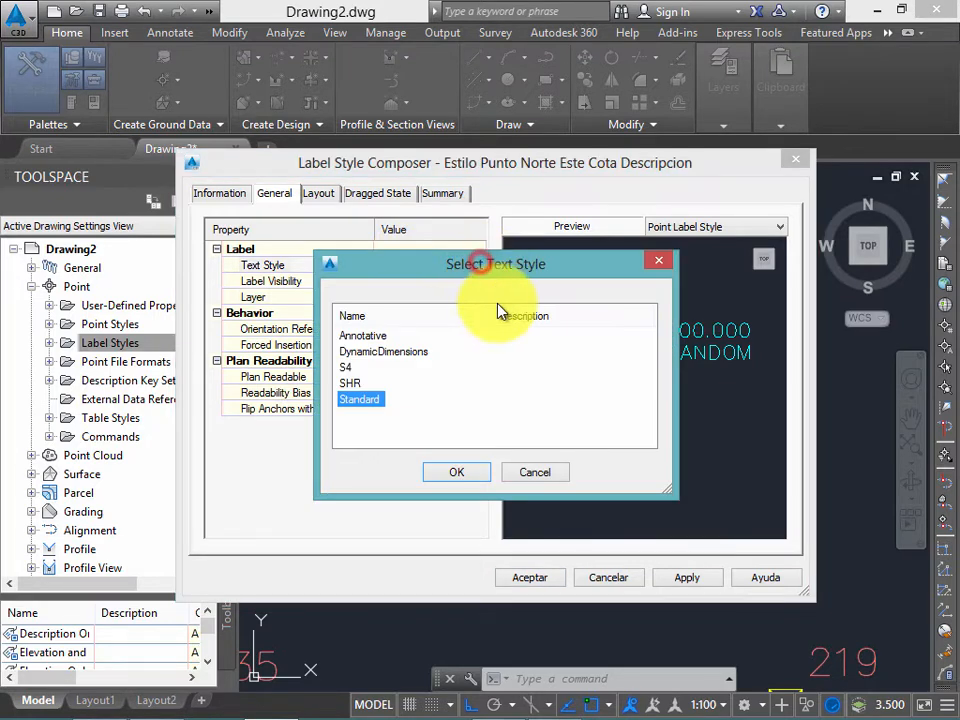
{"action": "left_click", "coordinate": [362, 336]}
{"action": "left_click", "coordinate": [468, 480]}
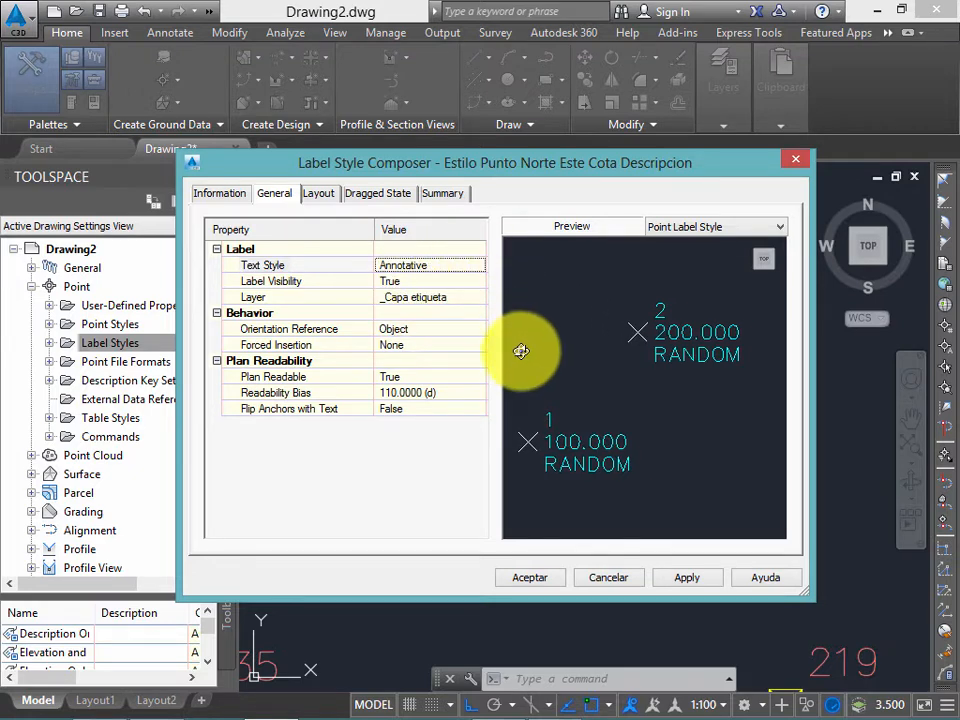
Step: Examine which components the label style's layout offers and view the preview label of point 2 close up
{"action": "left_click", "coordinate": [322, 197]}
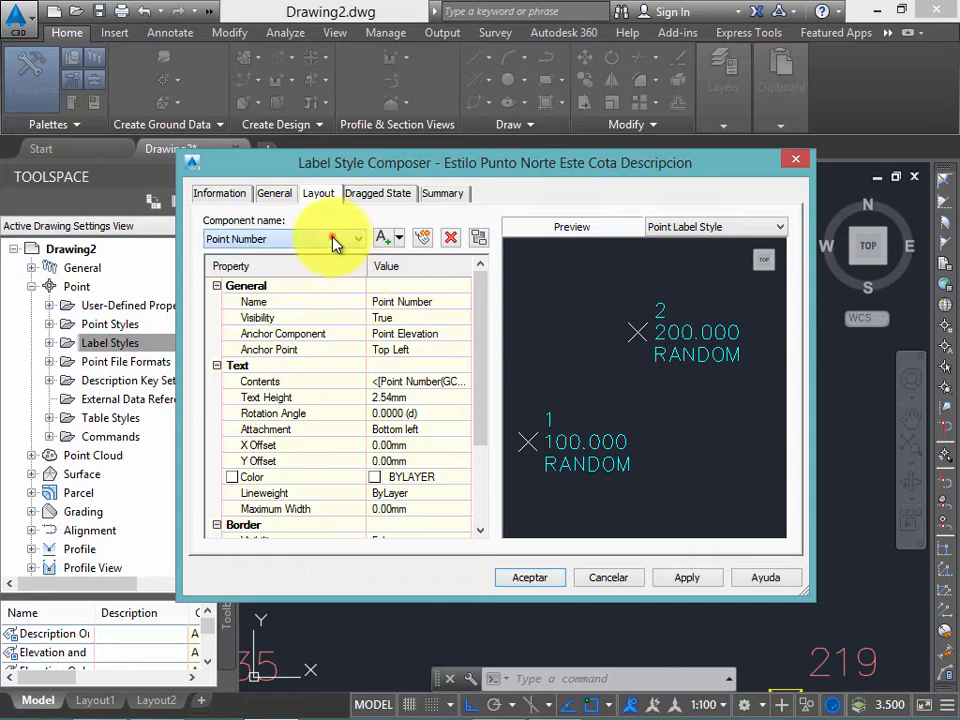
{"action": "left_click", "coordinate": [336, 239]}
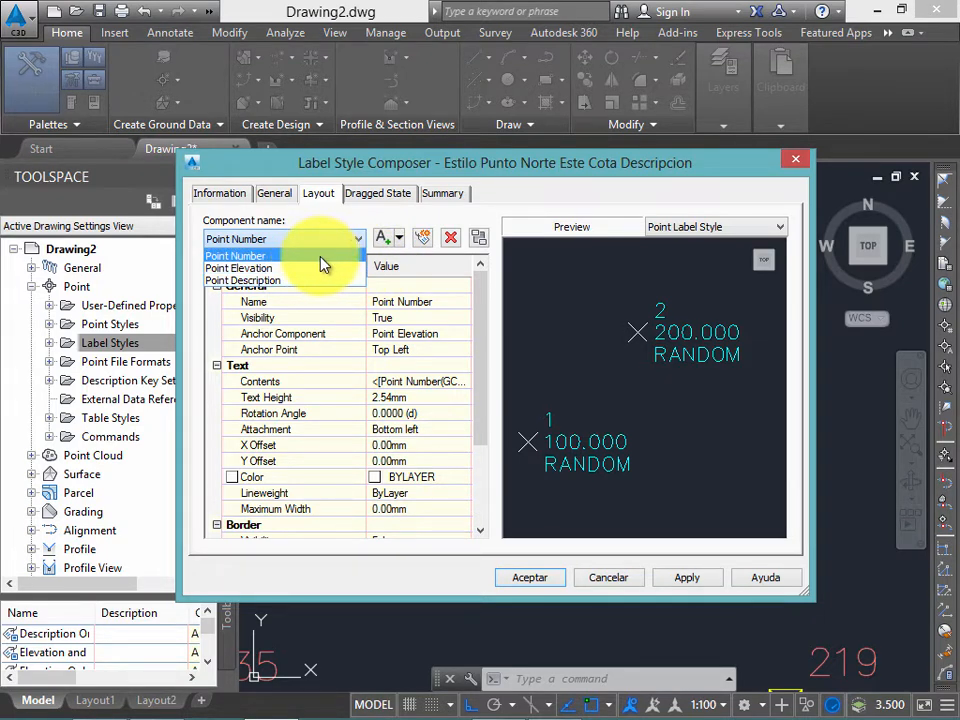
{"action": "left_click", "coordinate": [594, 291]}
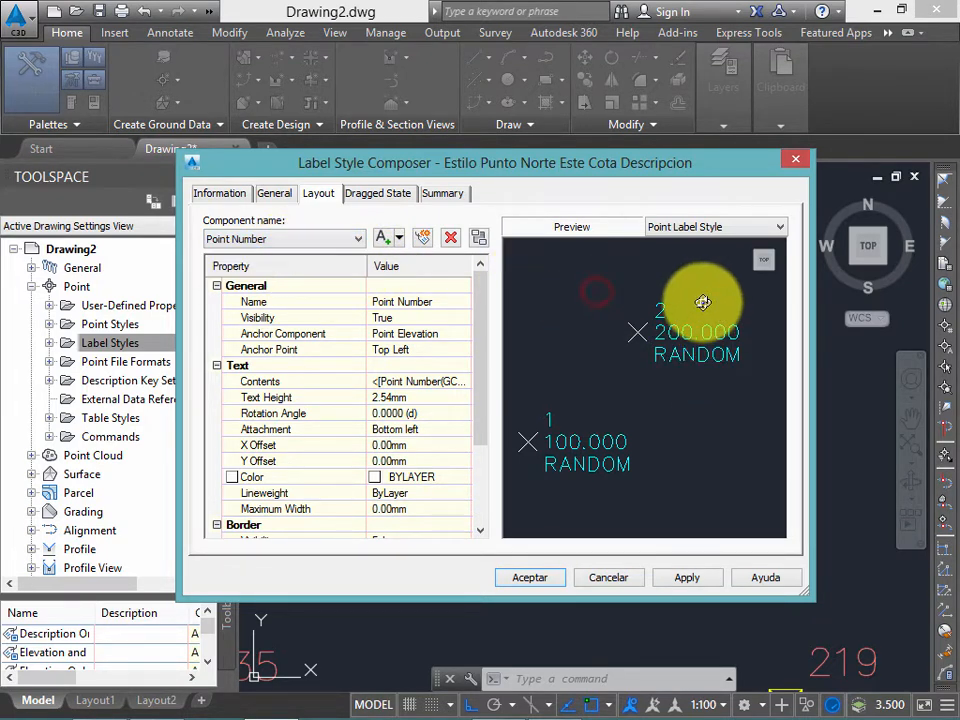
{"action": "scroll", "coordinate": [649, 324], "scroll_direction": "up", "scroll_amount": 2}
{"action": "middle_click_drag", "start_coordinate": [650, 324], "coordinate": [580, 385]}
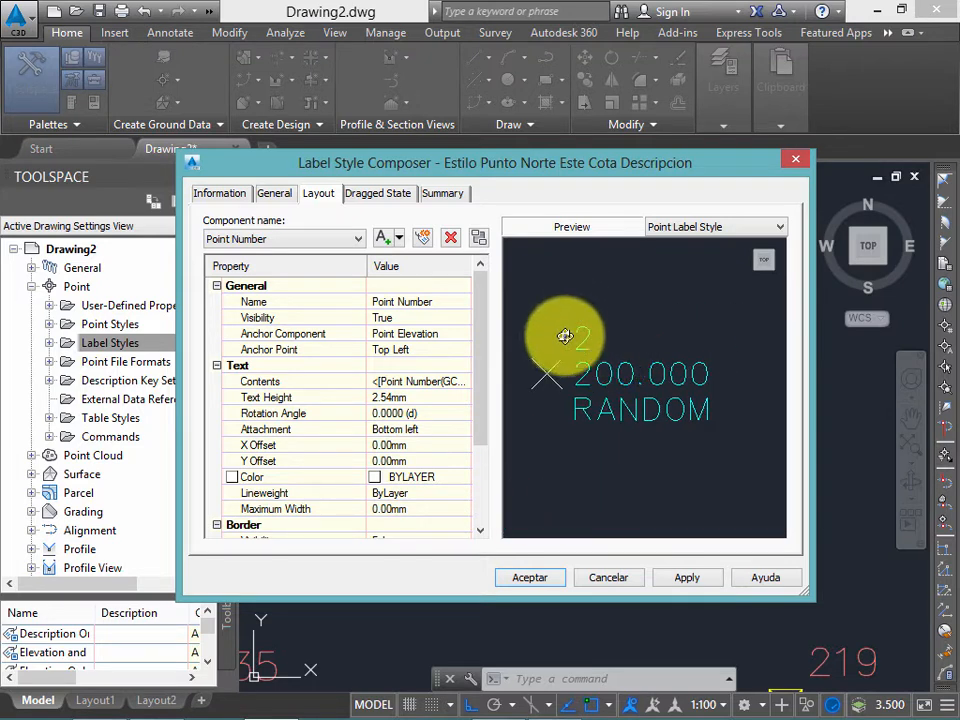
Step: Try hiding the Point Number component by setting its visibility to False, and restore it to True
{"action": "left_click", "coordinate": [414, 316]}
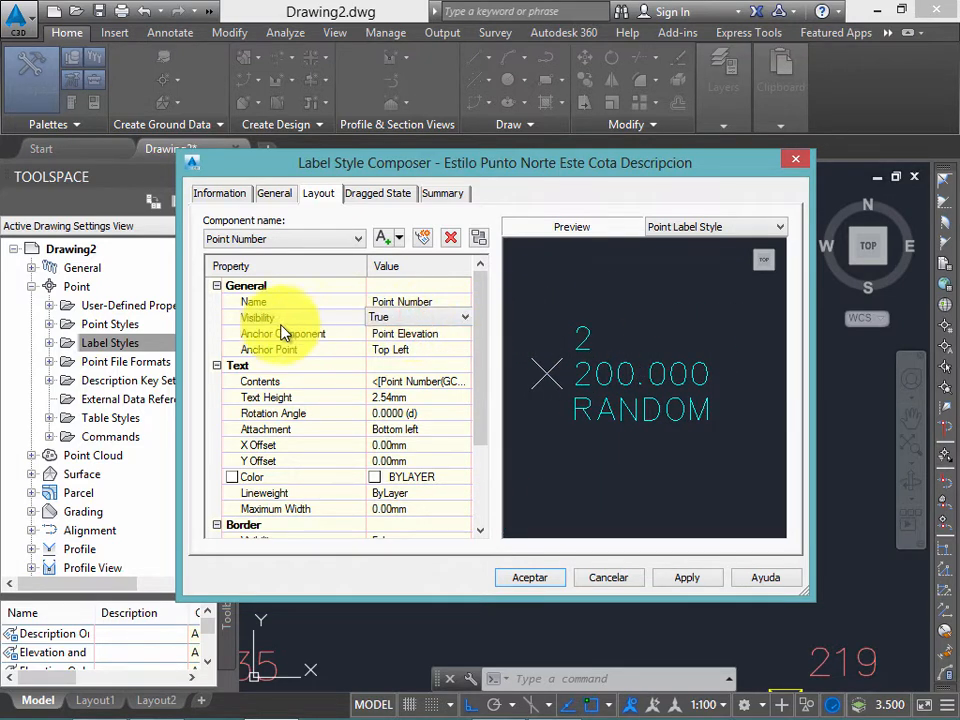
{"action": "left_click", "coordinate": [390, 319]}
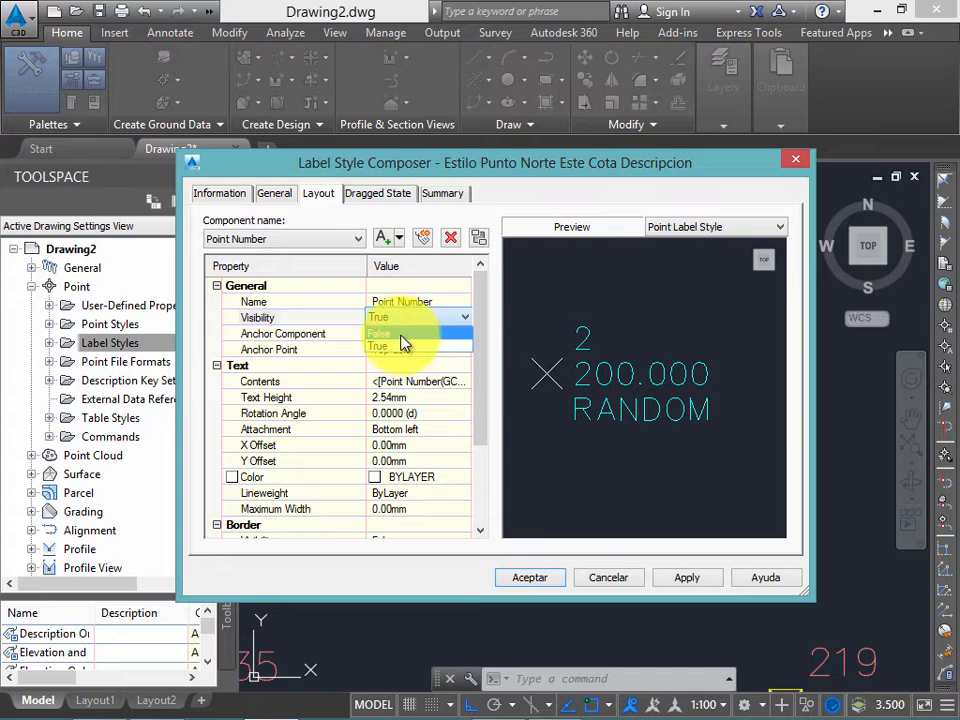
{"action": "left_click", "coordinate": [403, 334]}
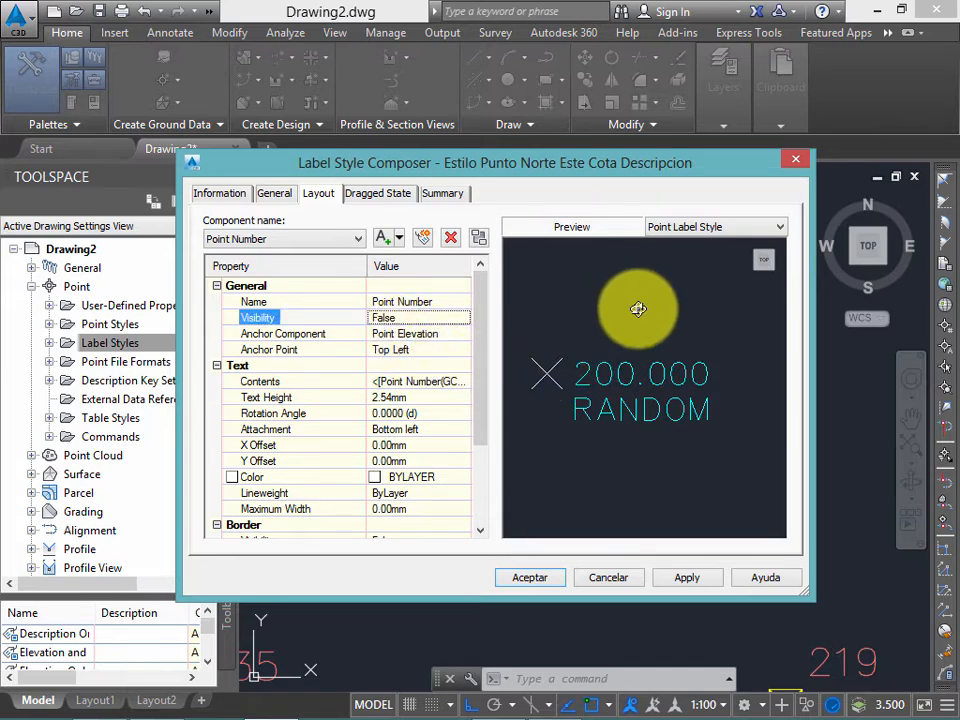
{"action": "left_click", "coordinate": [435, 317]}
{"action": "left_click", "coordinate": [400, 349]}
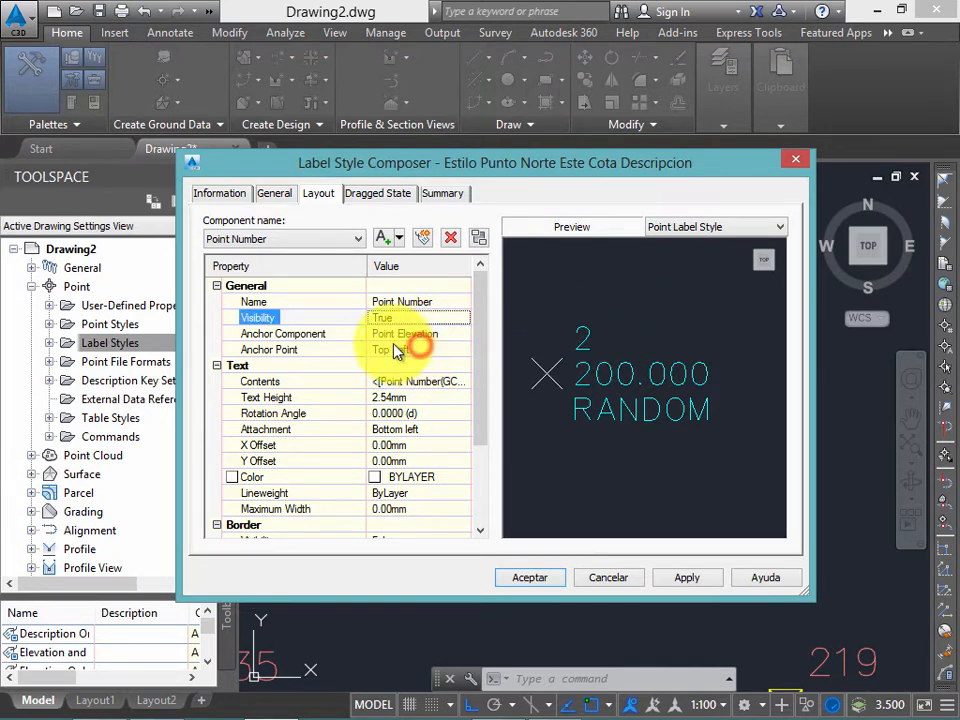
Step: Review the layout properties of the Point Elevation and Point Description components
{"action": "left_click", "coordinate": [338, 240]}
{"action": "left_click", "coordinate": [338, 266]}
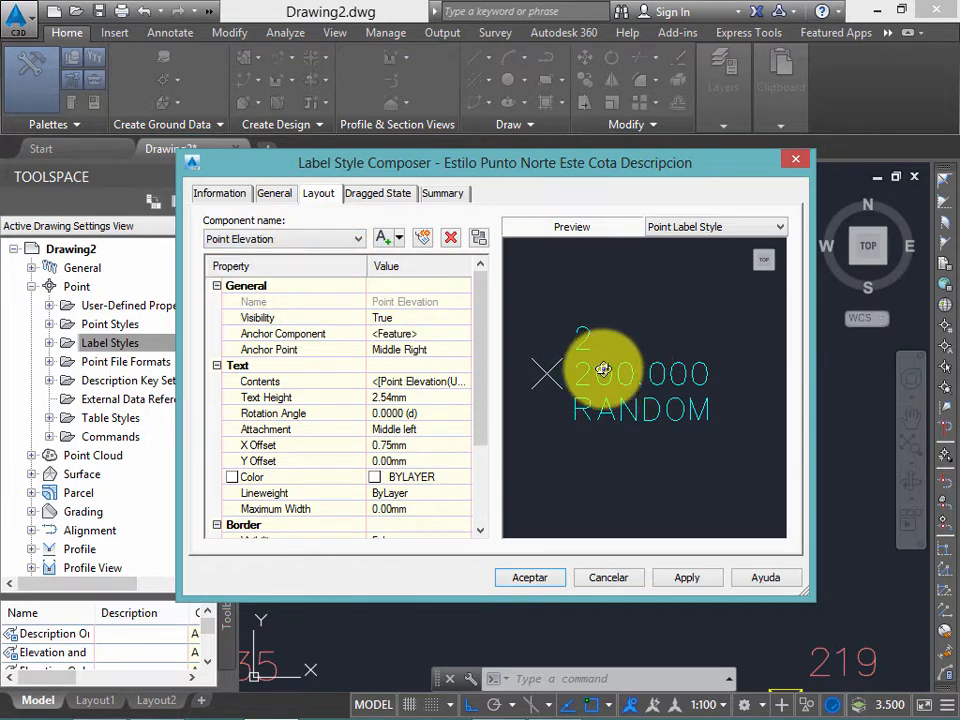
{"action": "left_click", "coordinate": [336, 240]}
{"action": "left_click", "coordinate": [325, 270]}
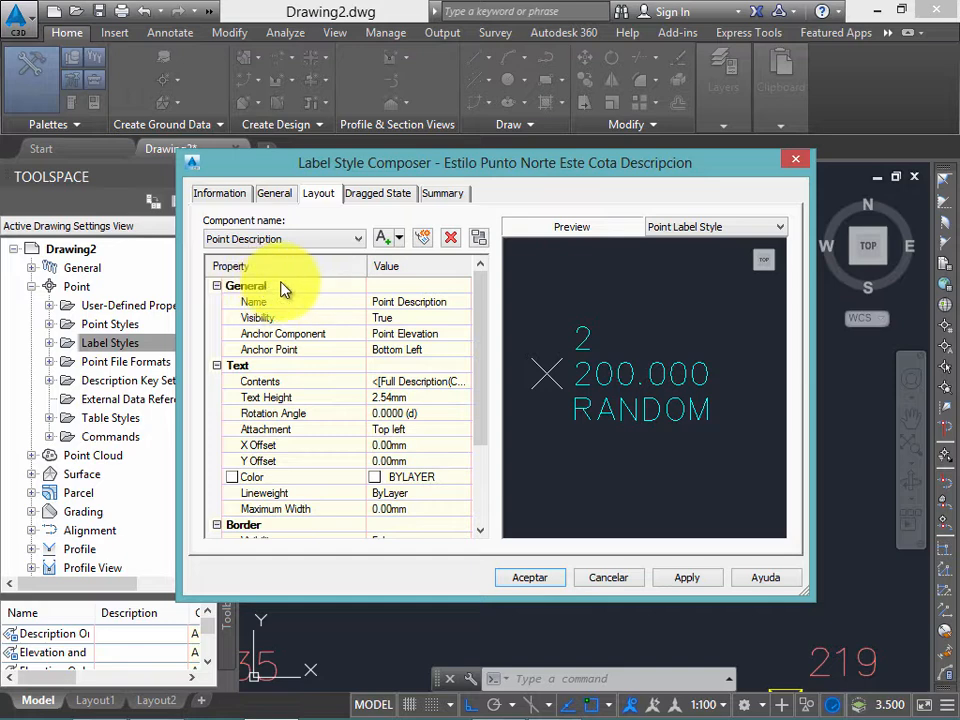
{"action": "left_click", "coordinate": [333, 240]}
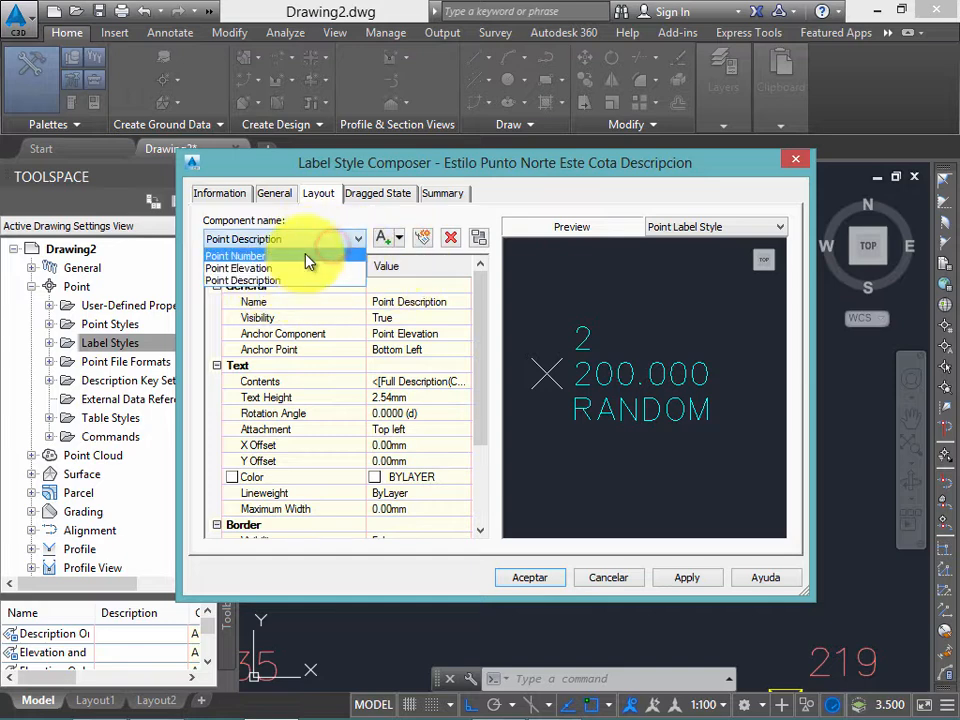
{"action": "left_click", "coordinate": [300, 217]}
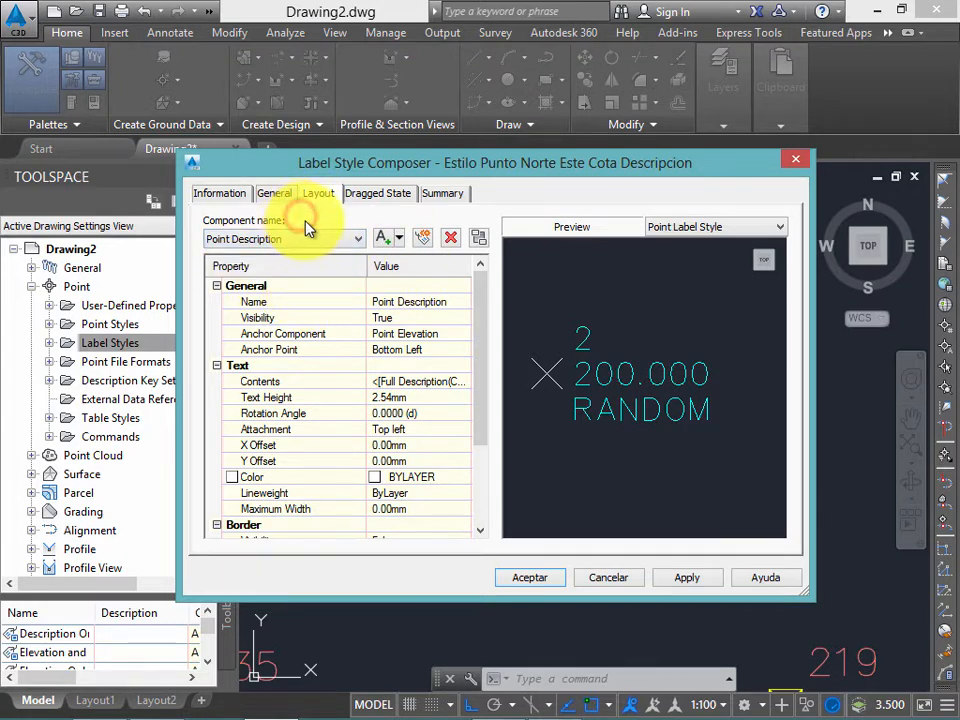
Step: Delete the Point Number, Point Elevation and Point Description components from the label style's layout
{"action": "left_click", "coordinate": [451, 240]}
{"action": "left_click", "coordinate": [451, 240]}
{"action": "left_click", "coordinate": [451, 240]}
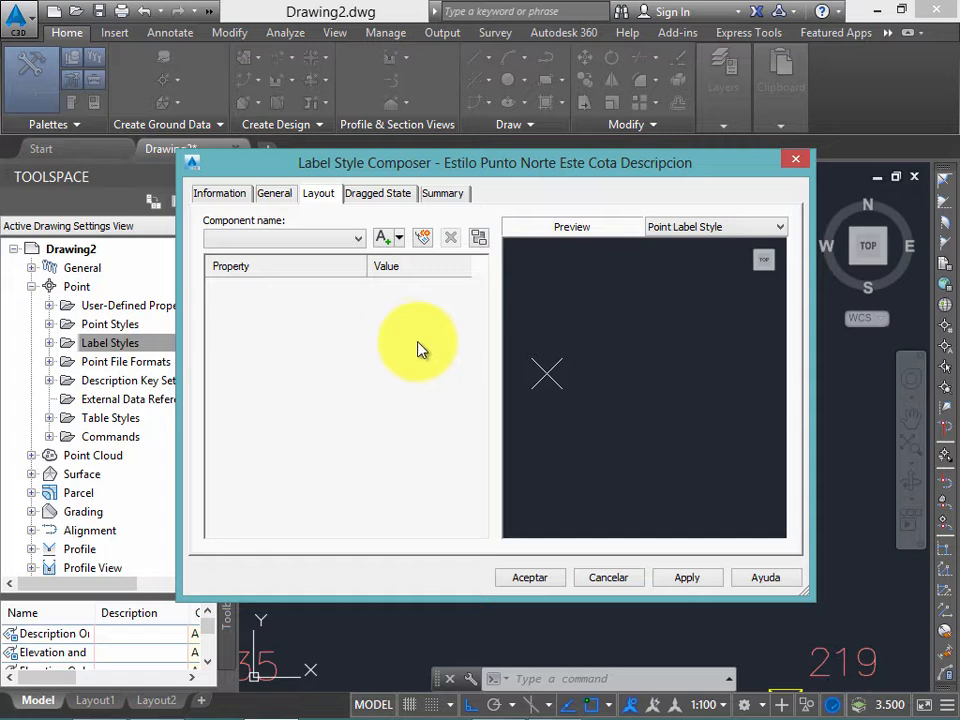
Step: Add a new text component to the label layout and name it Data
{"action": "left_click", "coordinate": [401, 240]}
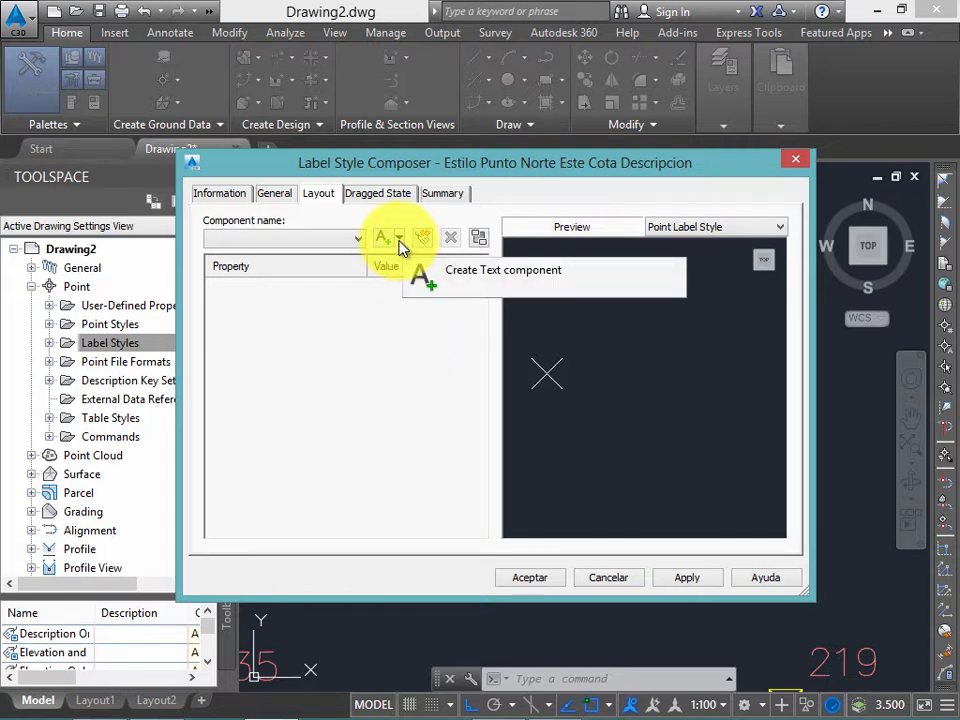
{"action": "left_click", "coordinate": [400, 241]}
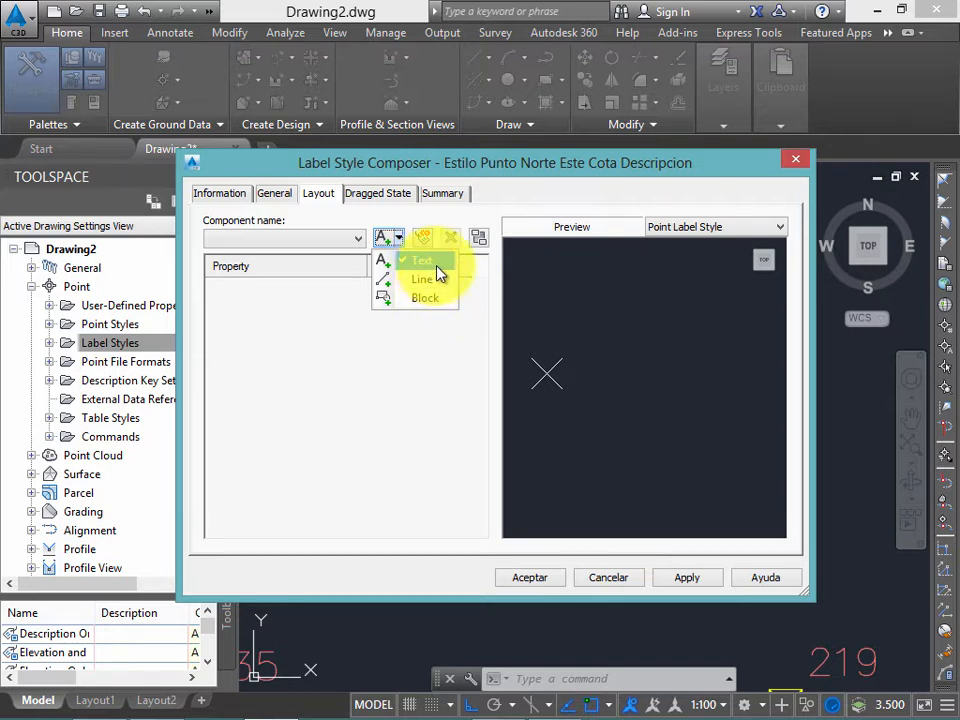
{"action": "left_click", "coordinate": [435, 262]}
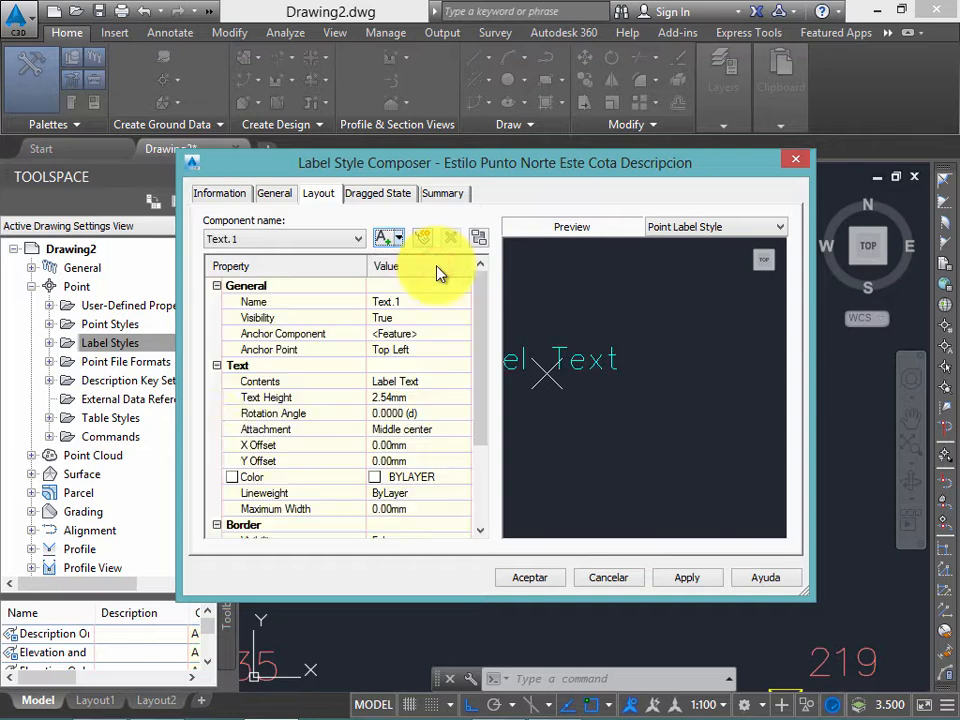
{"action": "left_click", "coordinate": [392, 302]}
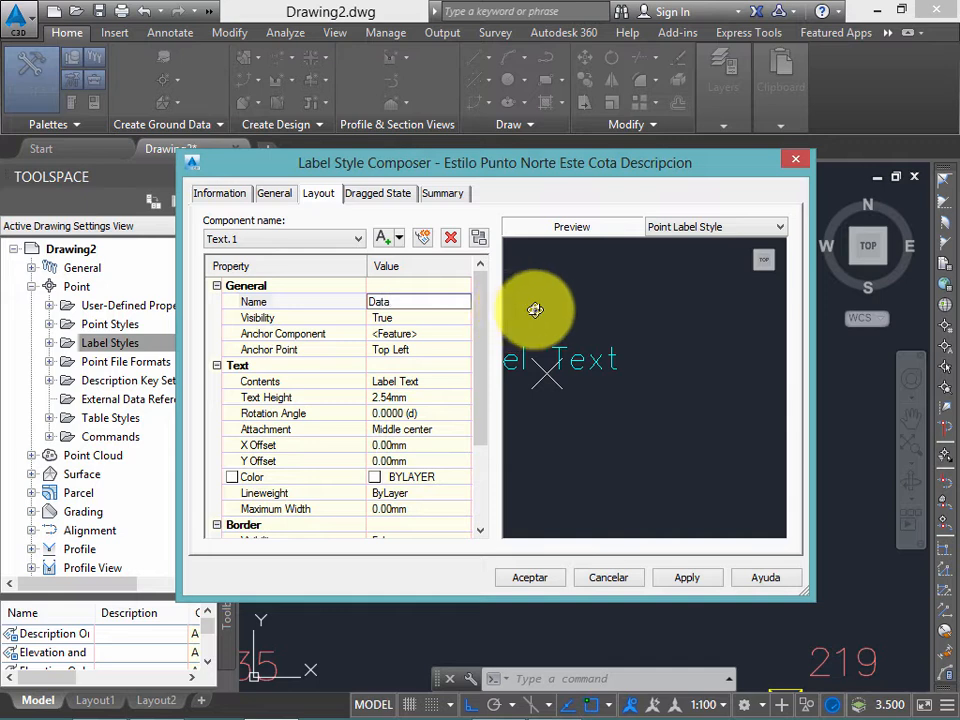
{"action": "left_click", "coordinate": [435, 319]}
{"action": "left_click", "coordinate": [420, 302]}
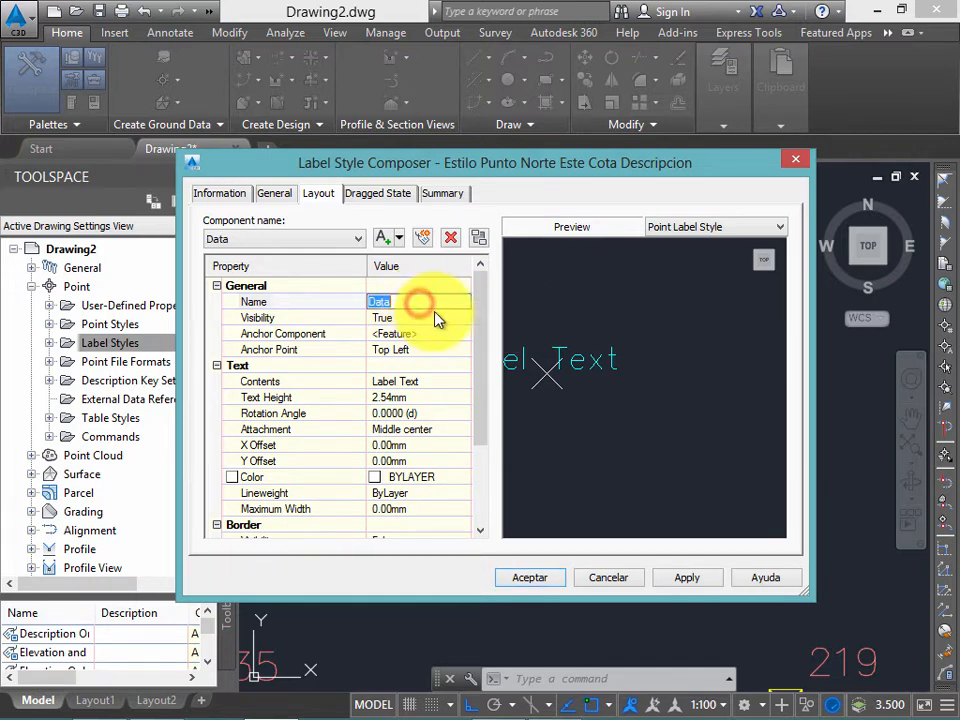
{"action": "left_click", "coordinate": [414, 317]}
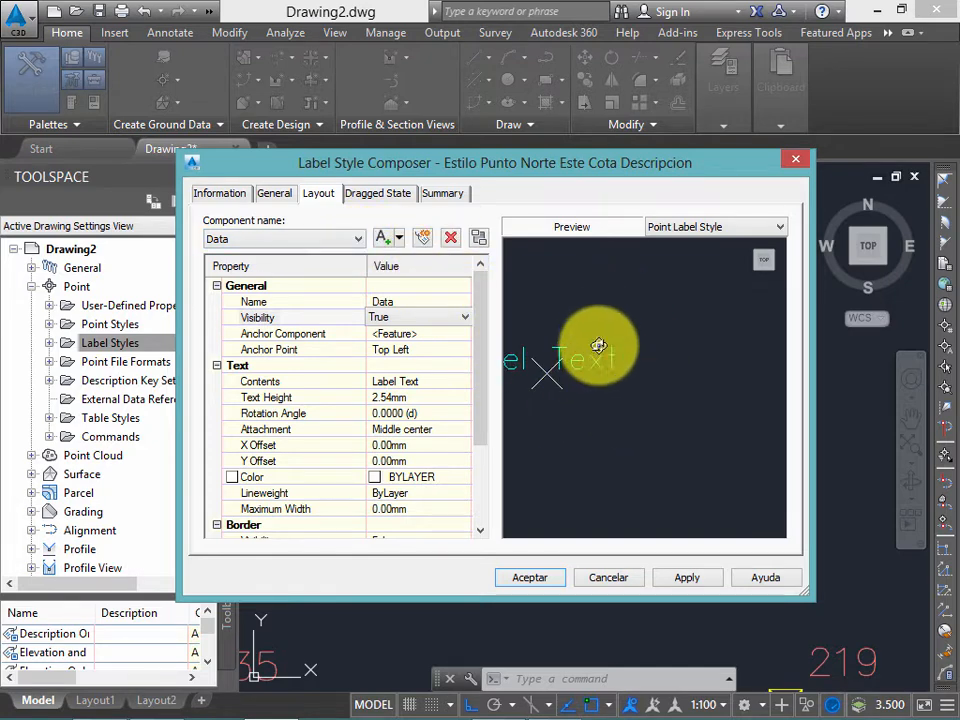
{"action": "scroll", "coordinate": [598, 345], "scroll_direction": "up", "scroll_amount": 5}
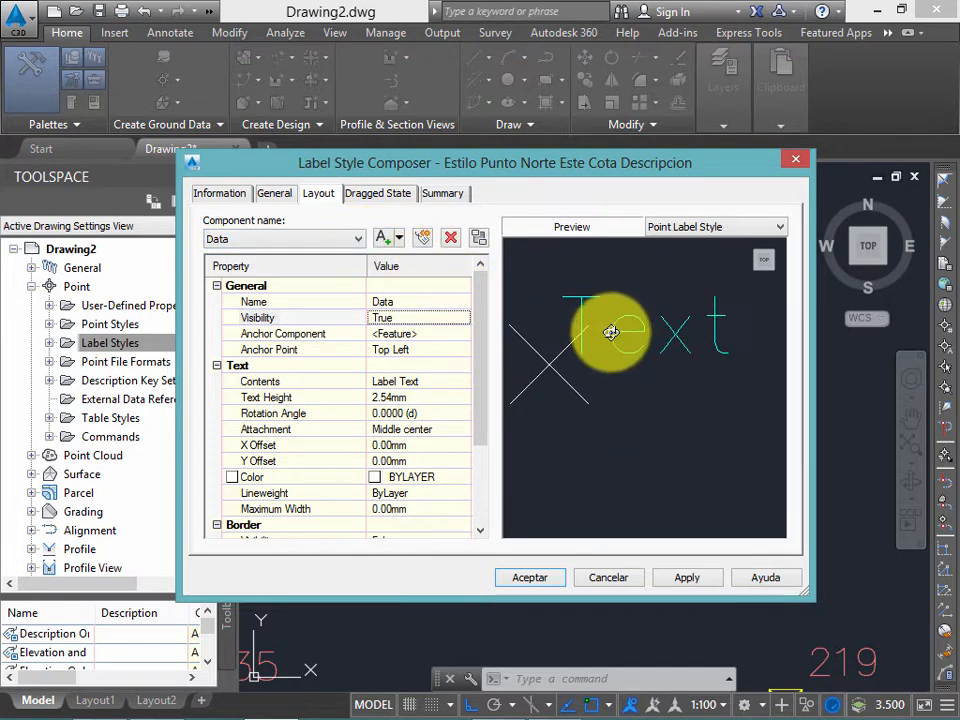
{"action": "middle_click_drag", "start_coordinate": [611, 332], "coordinate": [635, 337]}
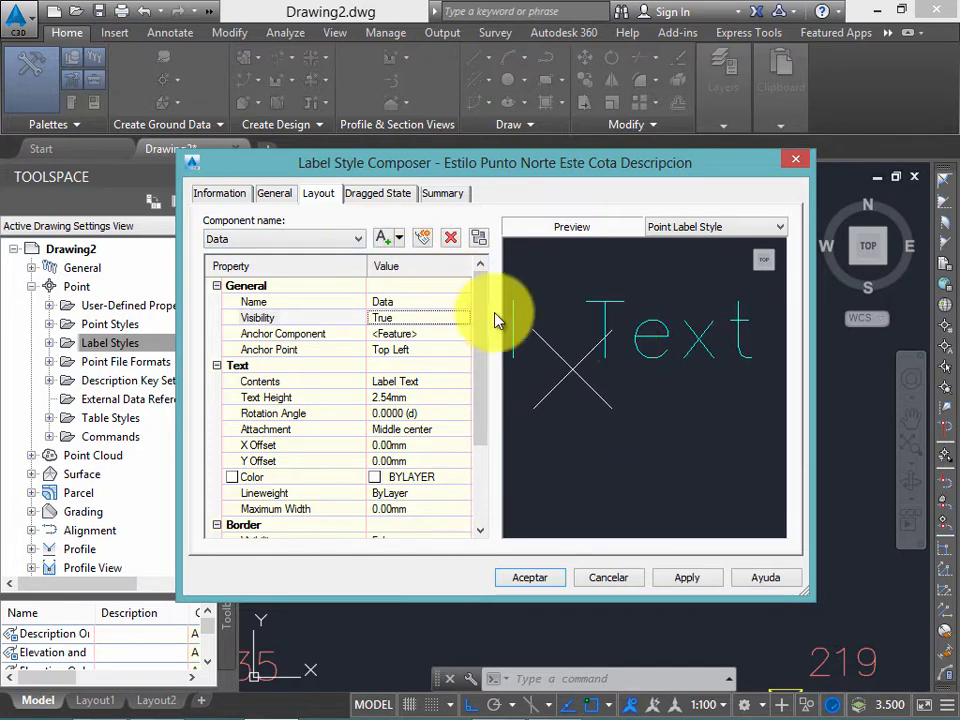
{"action": "left_click", "coordinate": [260, 236]}
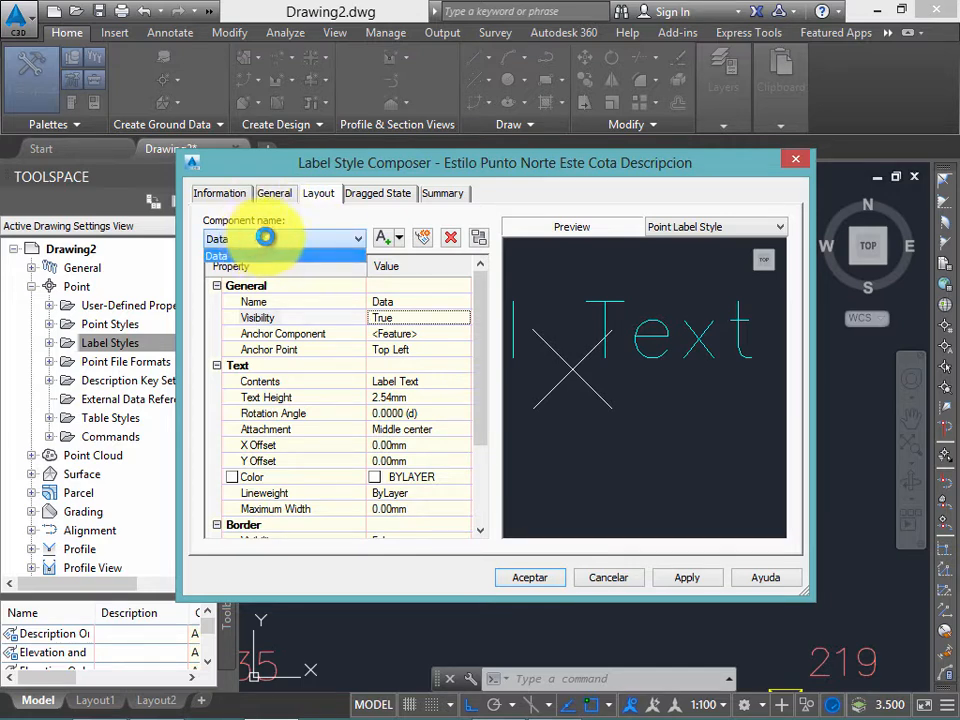
{"action": "left_click", "coordinate": [265, 236]}
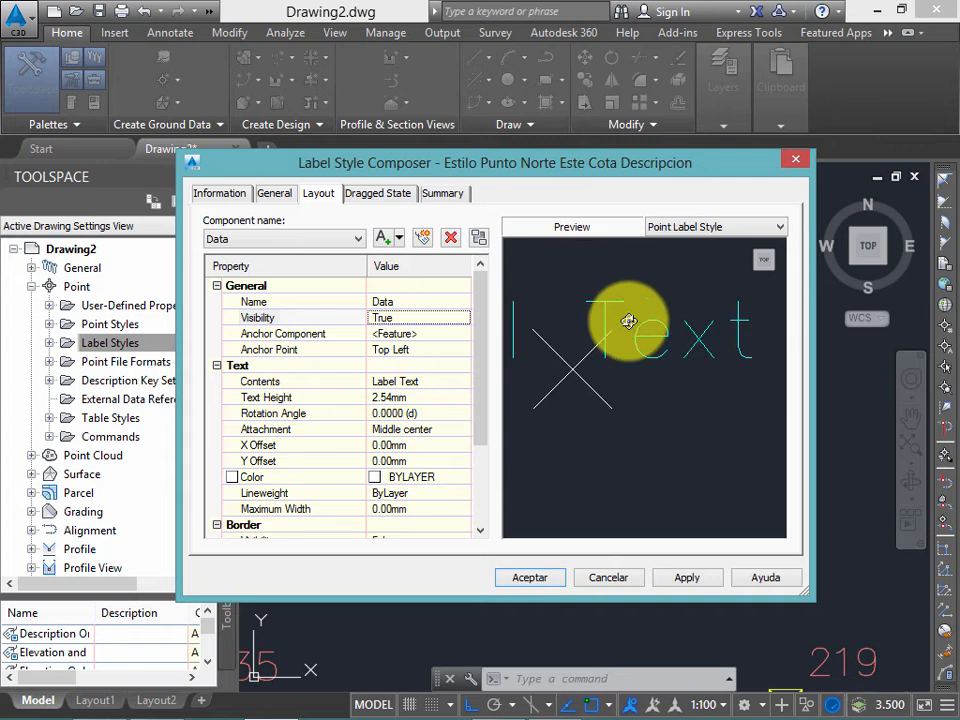
Step: Try hiding the Data component by setting its visibility to False, and restore it to True
{"action": "left_click", "coordinate": [394, 320]}
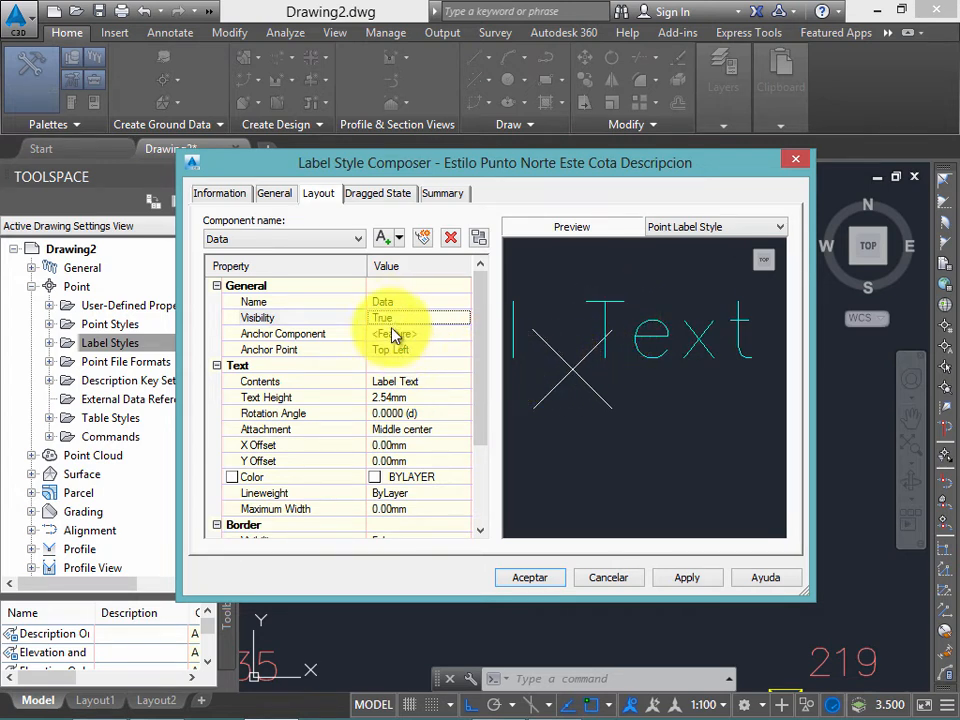
{"action": "left_click", "coordinate": [406, 320]}
{"action": "left_click", "coordinate": [402, 347]}
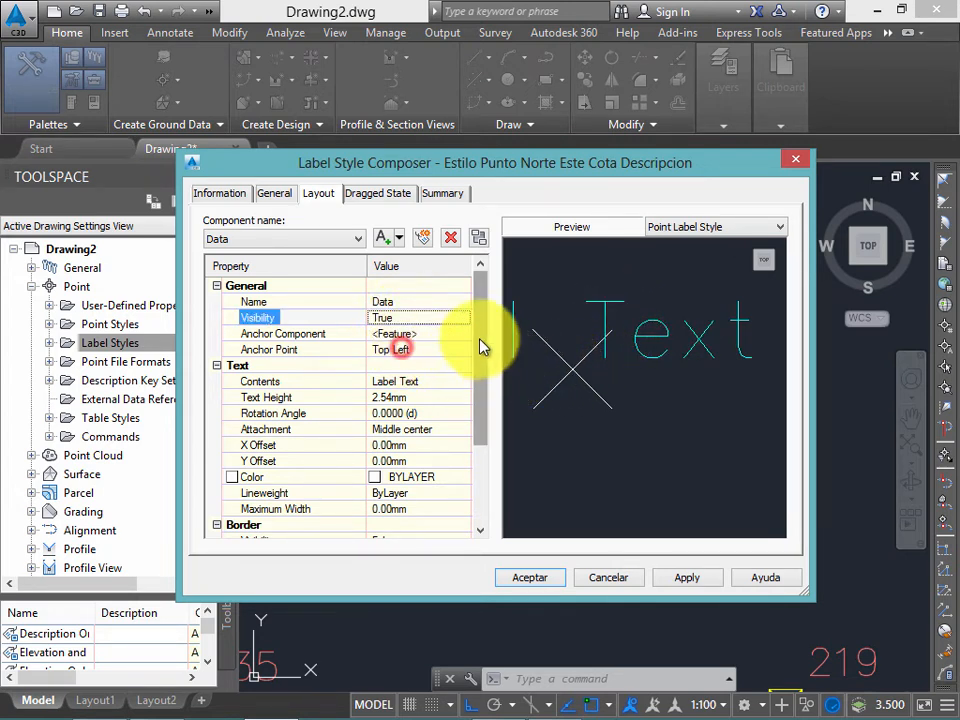
{"action": "left_click", "coordinate": [413, 318]}
{"action": "left_click", "coordinate": [405, 334]}
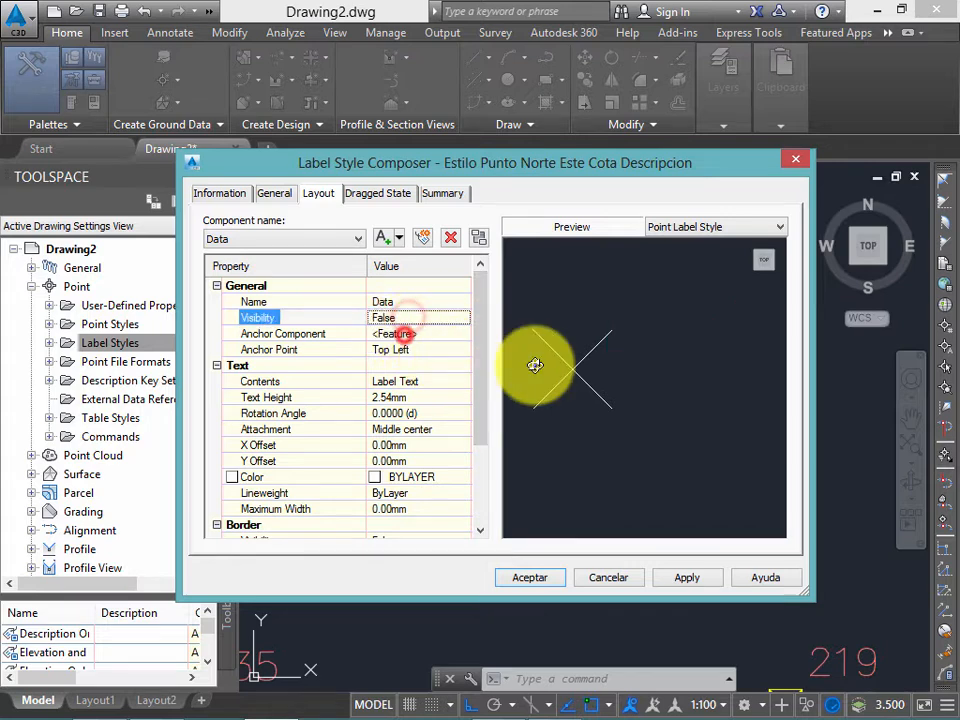
{"action": "left_click", "coordinate": [430, 317]}
{"action": "left_click", "coordinate": [418, 346]}
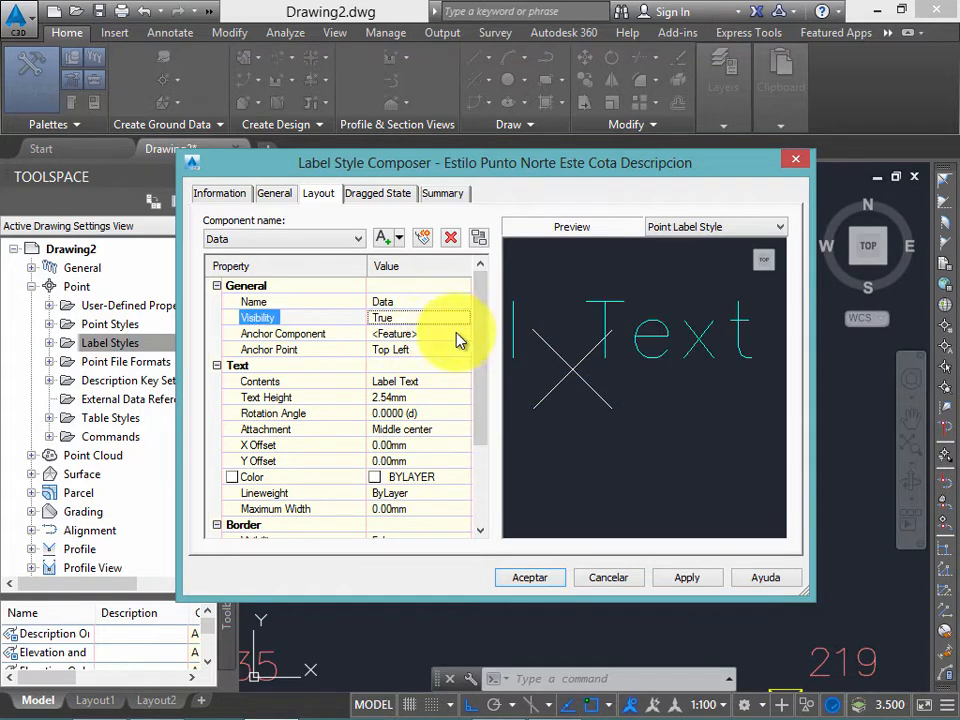
Step: Examine the Data component's anchor component options and how its text relates to the point marker in the preview
{"action": "left_click", "coordinate": [420, 335]}
{"action": "left_click", "coordinate": [300, 334]}
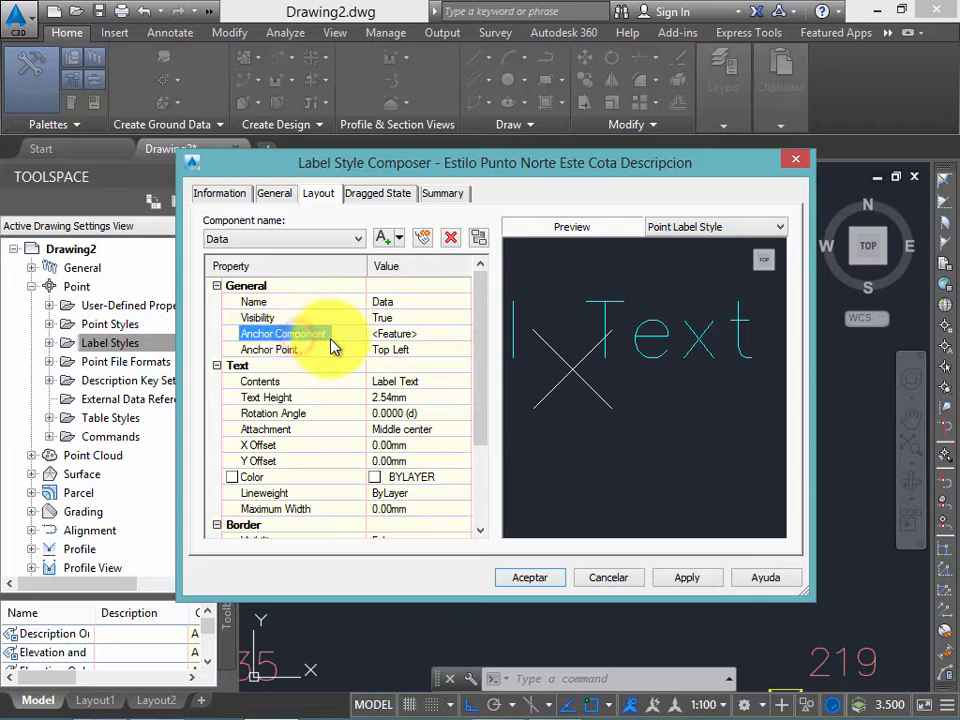
{"action": "middle_click_drag", "start_coordinate": [581, 341], "coordinate": [594, 341]}
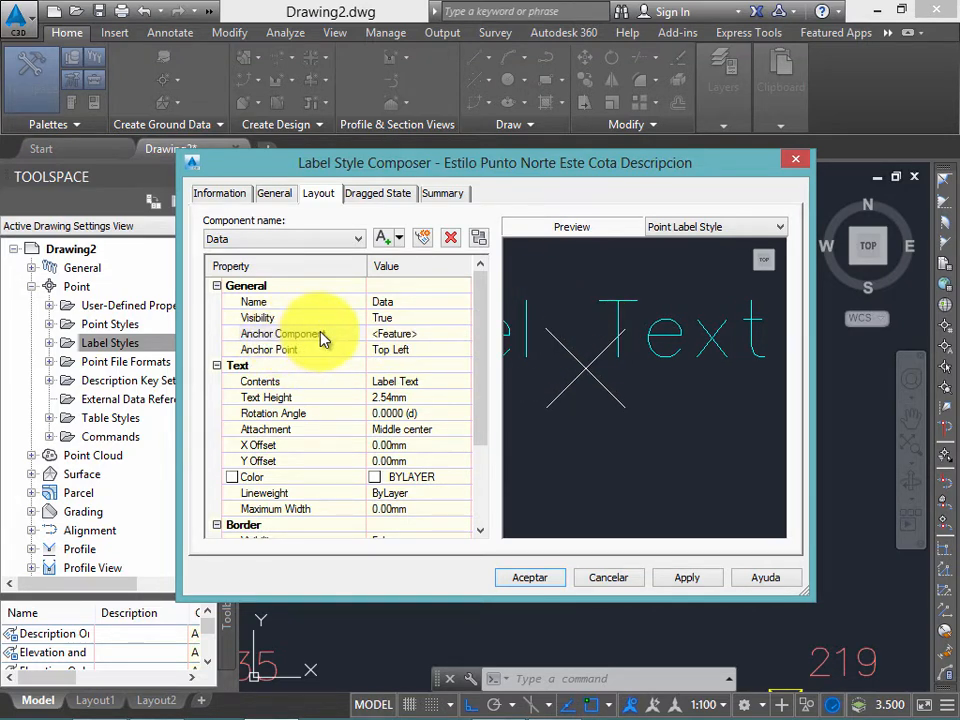
{"action": "left_click", "coordinate": [303, 337]}
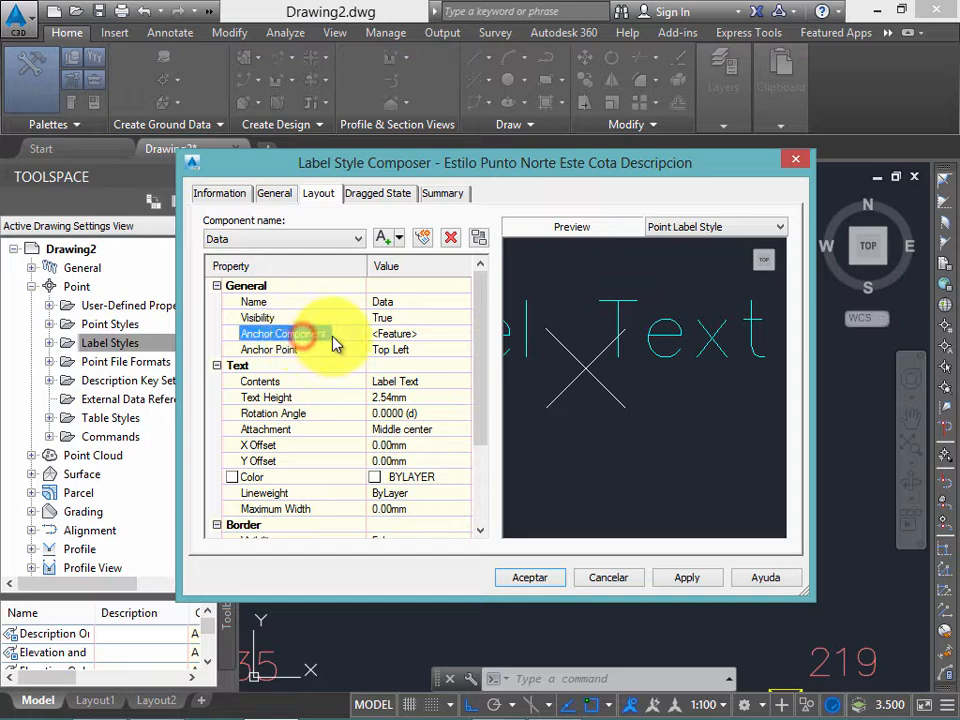
{"action": "left_click", "coordinate": [397, 336]}
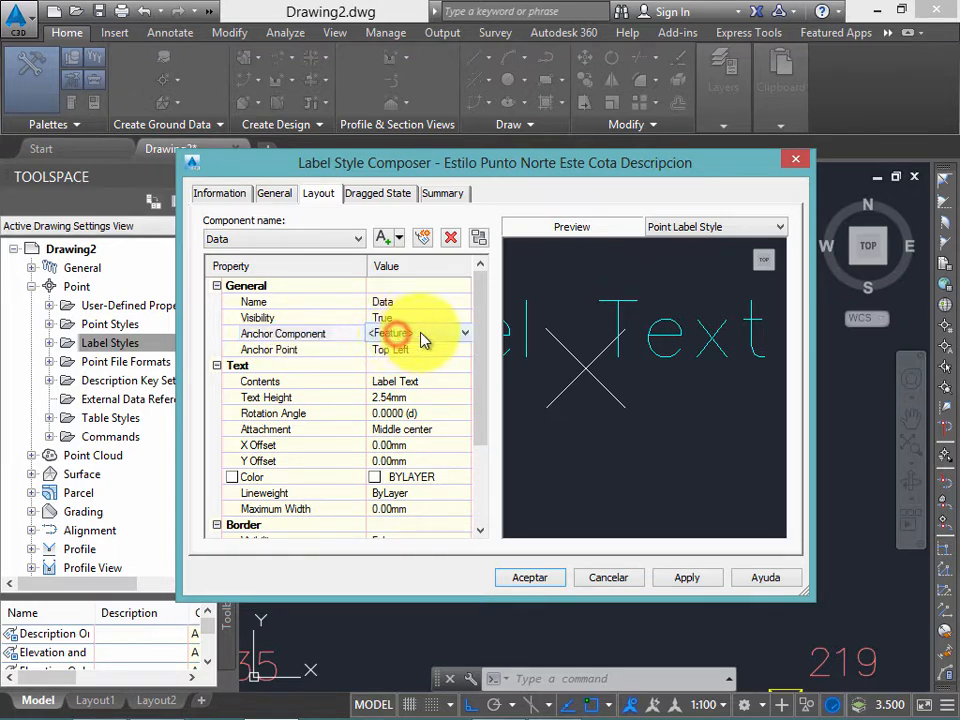
{"action": "left_click", "coordinate": [420, 333]}
{"action": "left_click", "coordinate": [411, 352]}
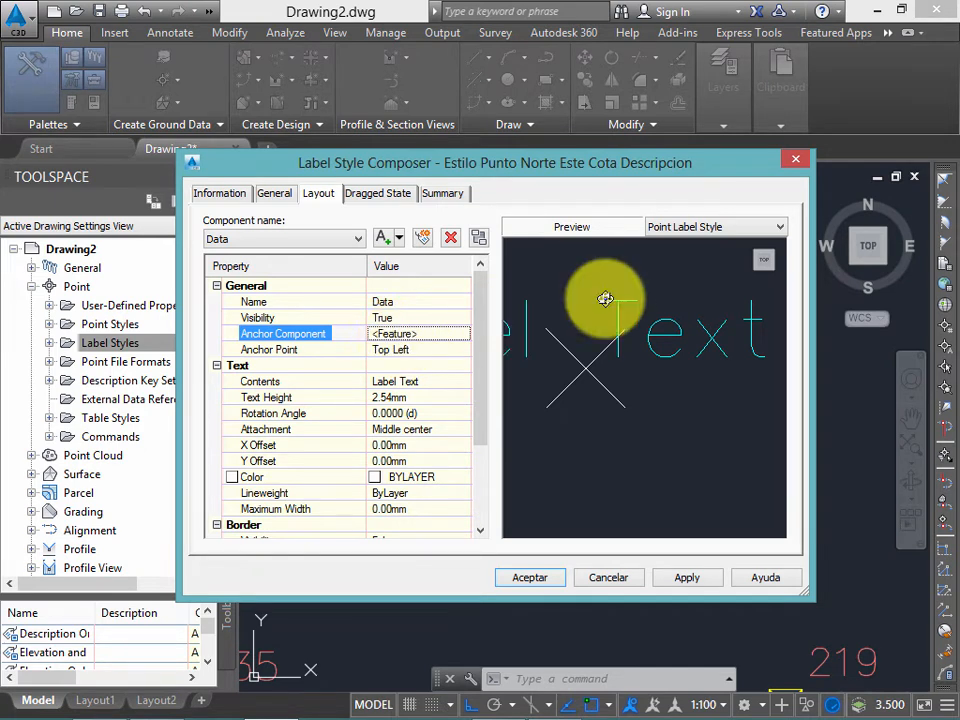
{"action": "mouse_move", "coordinate": [671, 305]}
{"action": "middle_mouse_down"}
{"action": "mouse_move", "coordinate": [639, 369]}
{"action": "mouse_move", "coordinate": [686, 326]}
{"action": "mouse_move", "coordinate": [639, 328]}
{"action": "mouse_move", "coordinate": [680, 338]}
{"action": "mouse_move", "coordinate": [662, 347]}
{"action": "mouse_move", "coordinate": [643, 332]}
{"action": "mouse_move", "coordinate": [630, 348]}
{"action": "middle_mouse_up"}
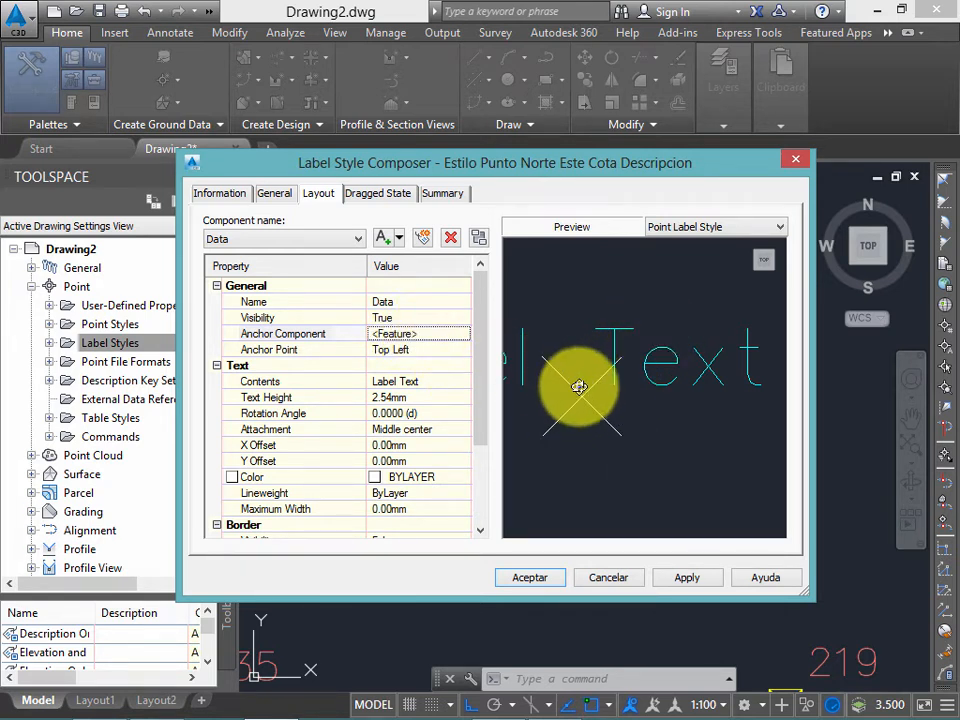
{"action": "middle_click_drag", "start_coordinate": [661, 371], "coordinate": [653, 375]}
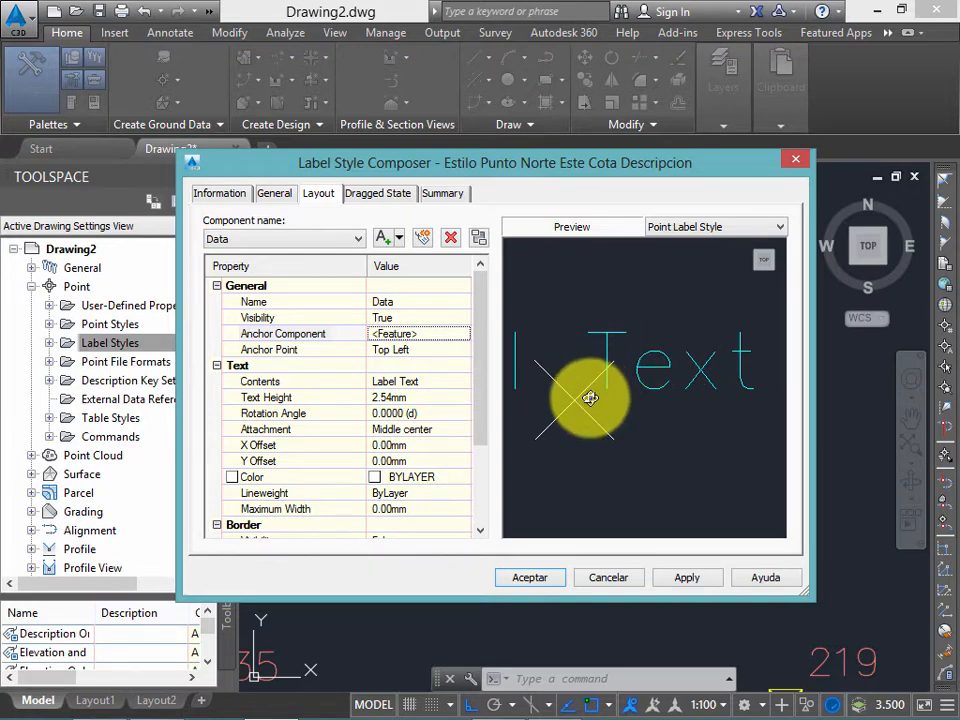
{"action": "mouse_move", "coordinate": [574, 392]}
{"action": "middle_mouse_down"}
{"action": "mouse_move", "coordinate": [666, 377]}
{"action": "mouse_move", "coordinate": [677, 351]}
{"action": "middle_mouse_up"}
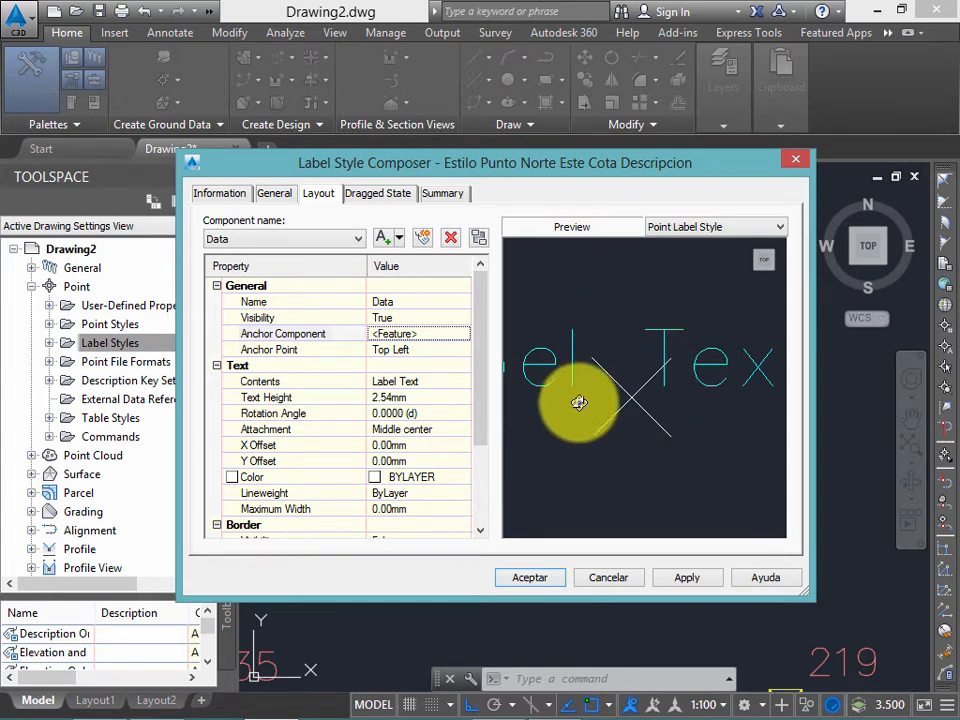
{"action": "middle_click_drag", "start_coordinate": [638, 400], "coordinate": [613, 397]}
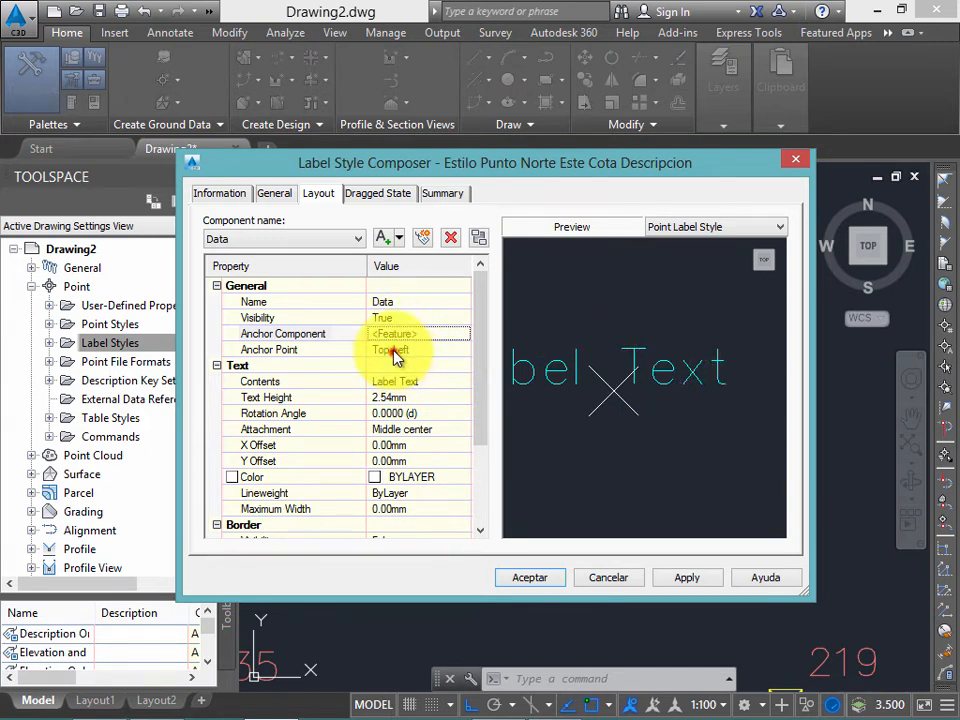
Step: Examine the Data component's anchor point options and where the Top Left anchor sits on the point marker in the preview
{"action": "left_click", "coordinate": [257, 349]}
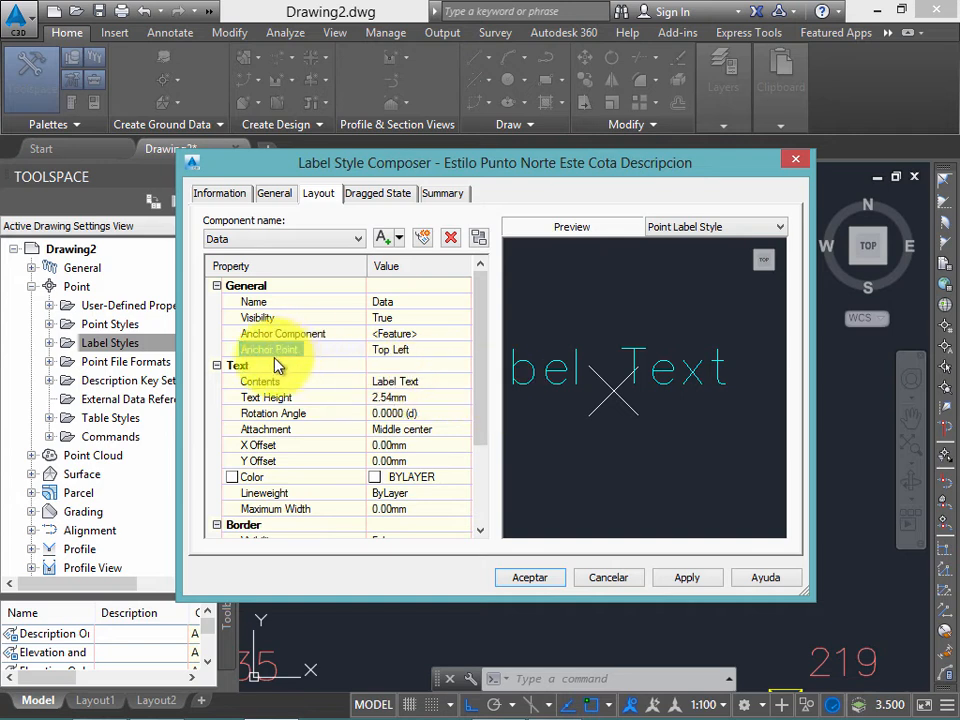
{"action": "scroll", "coordinate": [636, 381], "scroll_direction": "up", "scroll_amount": 4}
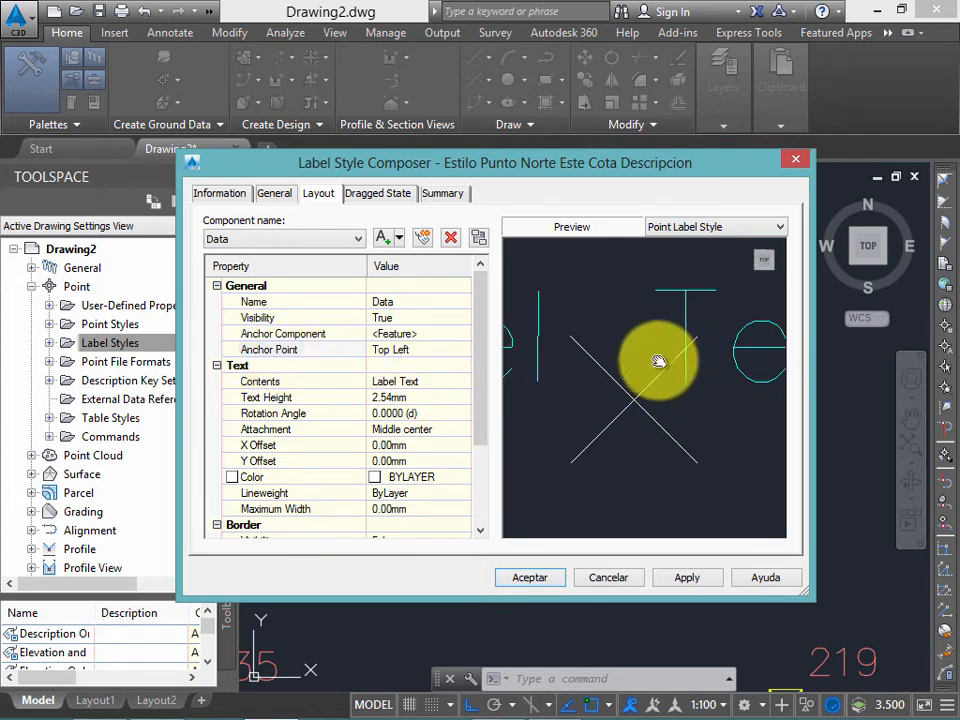
{"action": "middle_click_drag", "start_coordinate": [653, 336], "coordinate": [675, 326]}
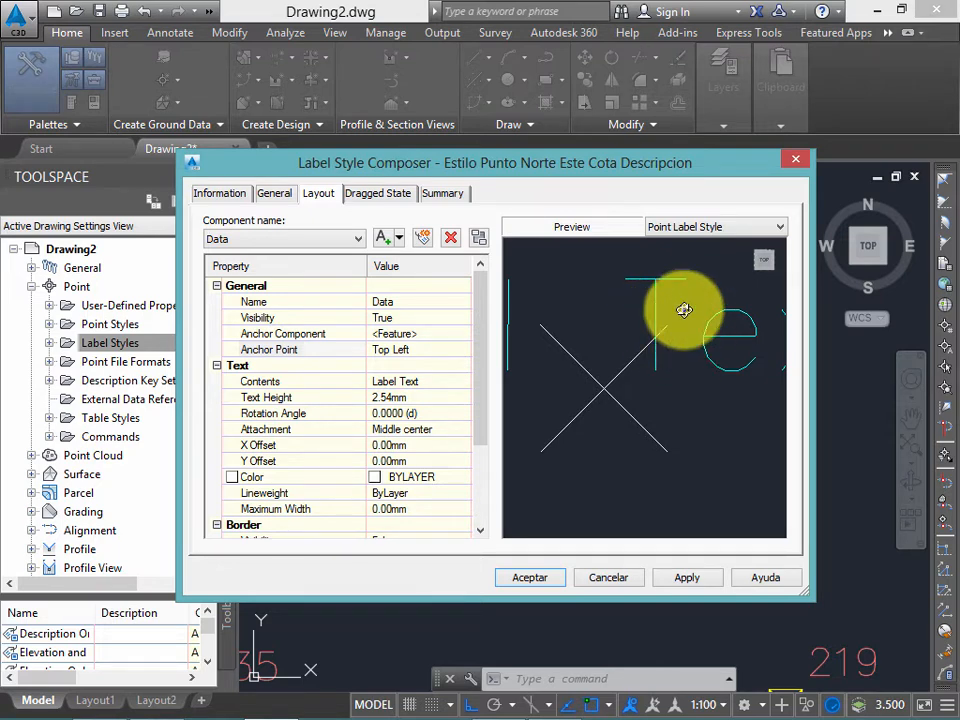
{"action": "middle_click_drag", "start_coordinate": [621, 343], "coordinate": [636, 334]}
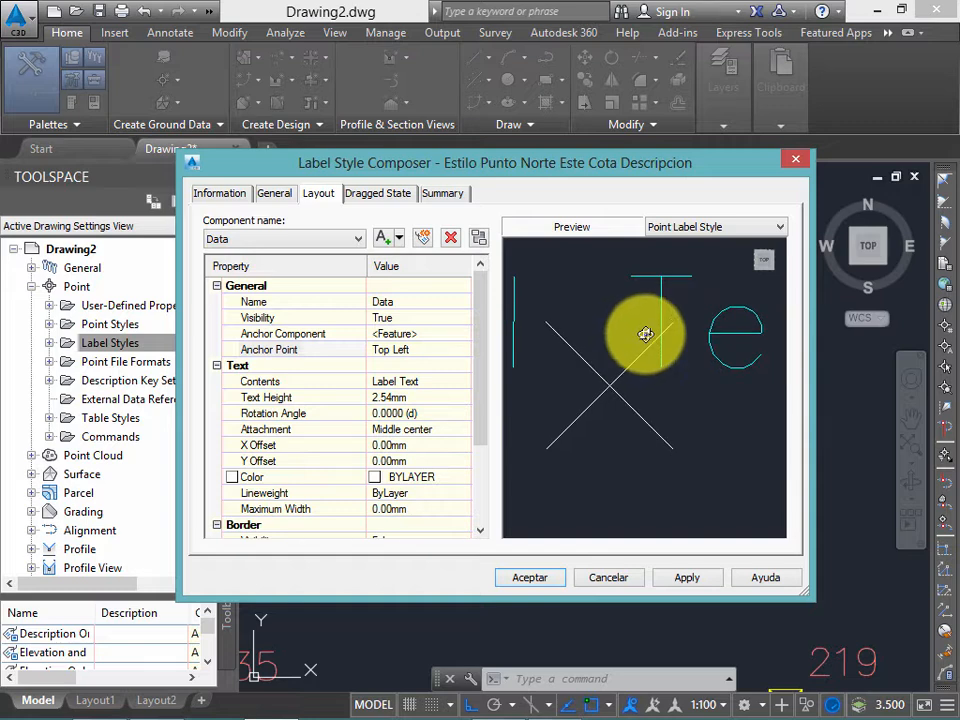
{"action": "left_click", "coordinate": [424, 348]}
{"action": "left_click", "coordinate": [430, 345]}
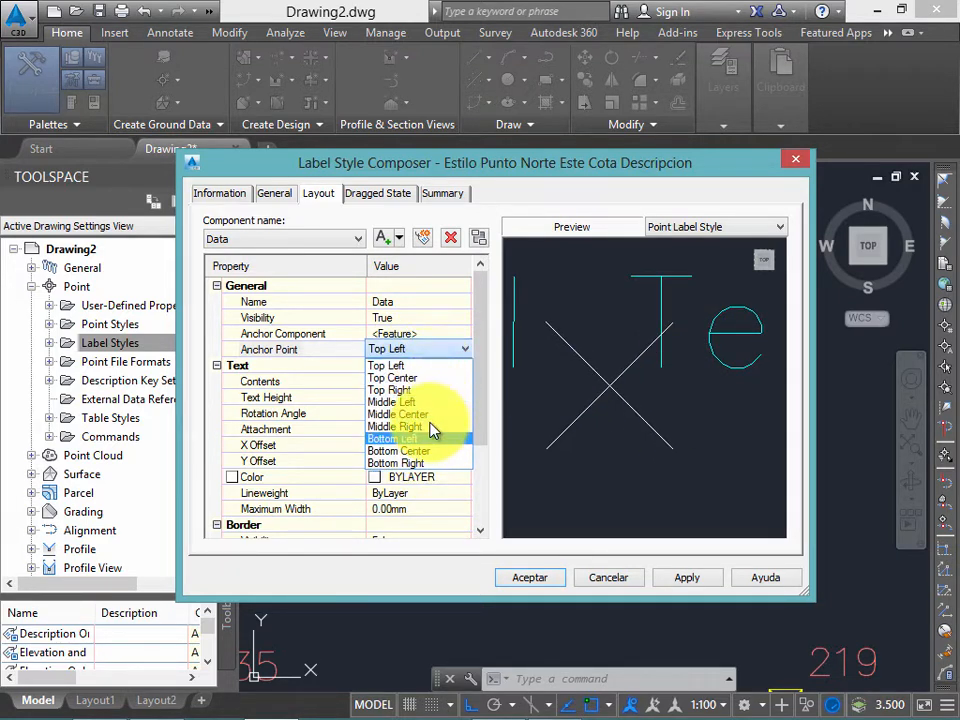
{"action": "left_click", "coordinate": [564, 320]}
{"action": "middle_click_drag", "start_coordinate": [566, 318], "coordinate": [577, 319]}
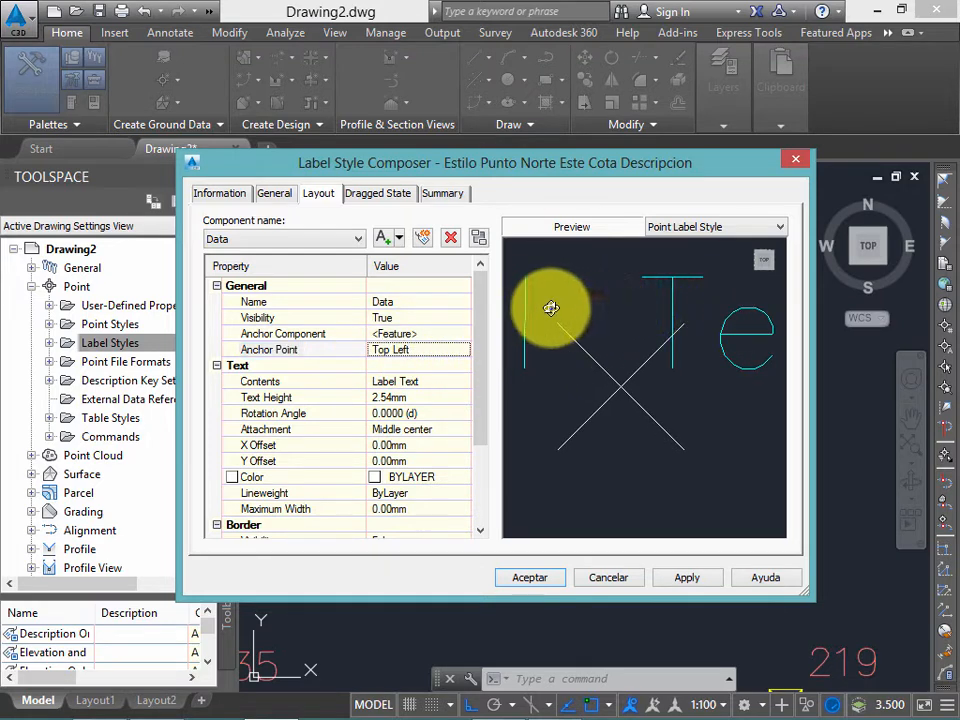
Step: Try anchoring the Data component at Bottom Right of the point marker, and restore the anchor point to Top Left
{"action": "left_click", "coordinate": [427, 350]}
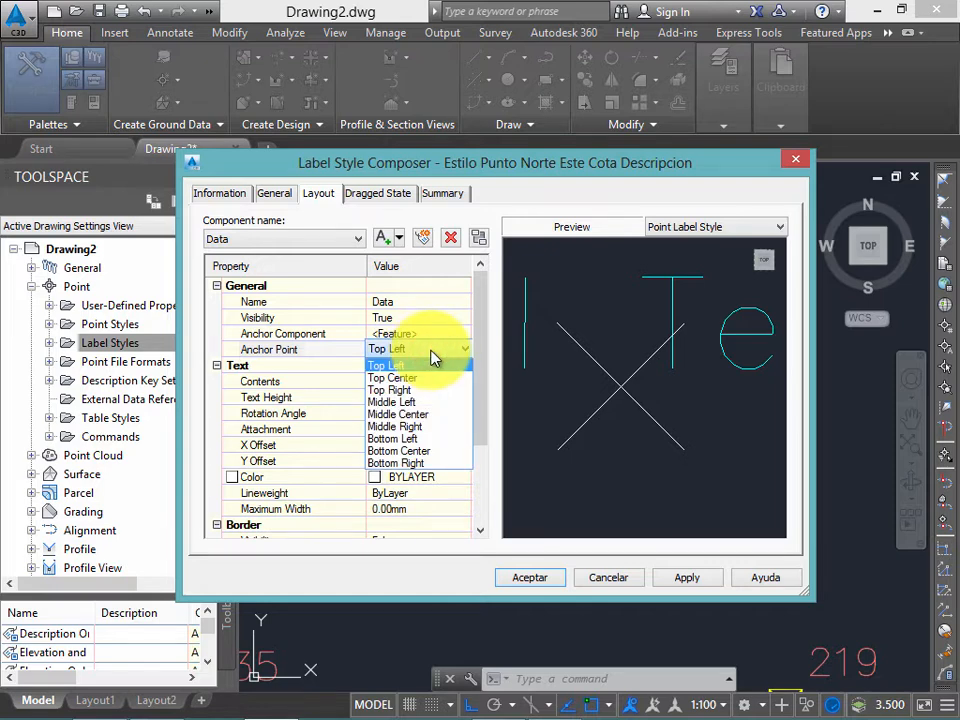
{"action": "left_click", "coordinate": [405, 462]}
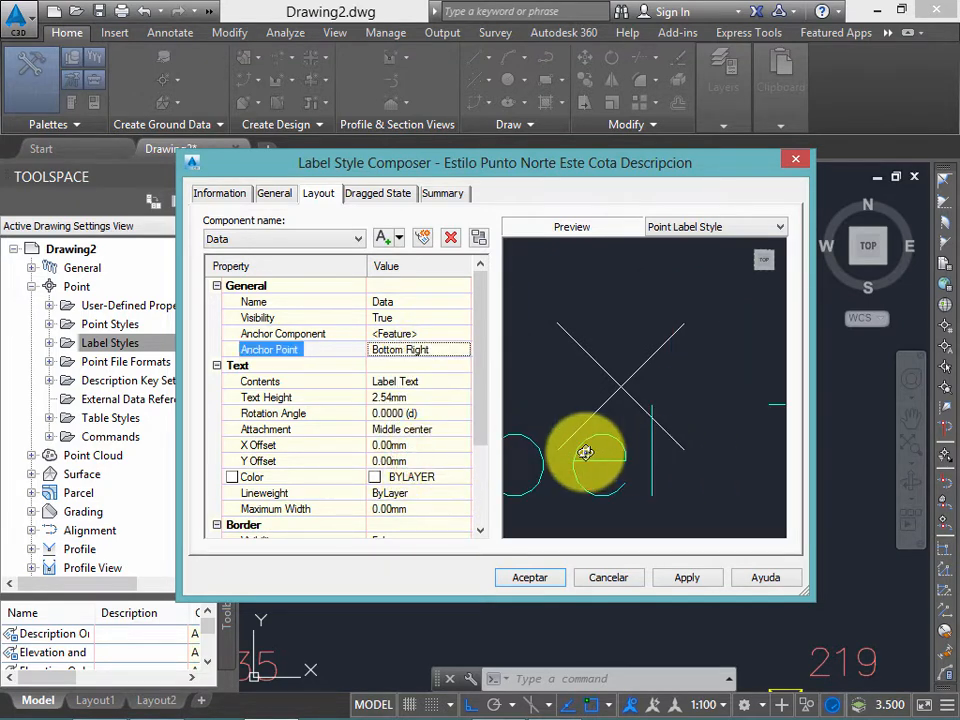
{"action": "scroll", "coordinate": [679, 381], "scroll_direction": "down", "scroll_amount": 3}
{"action": "scroll", "coordinate": [678, 375], "scroll_direction": "down", "scroll_amount": 2}
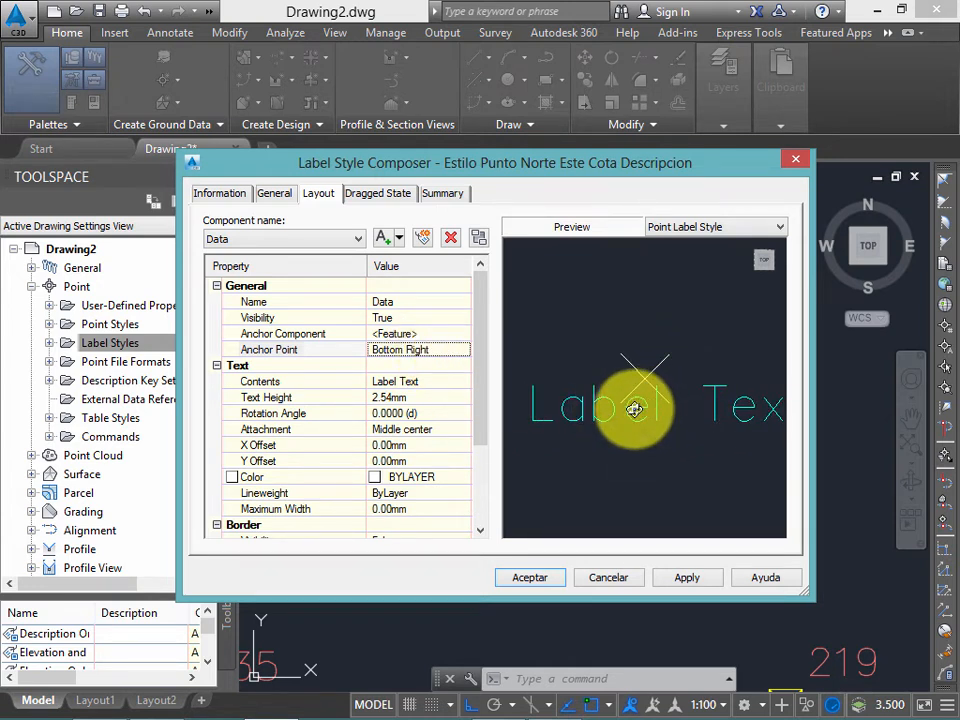
{"action": "left_click", "coordinate": [397, 353]}
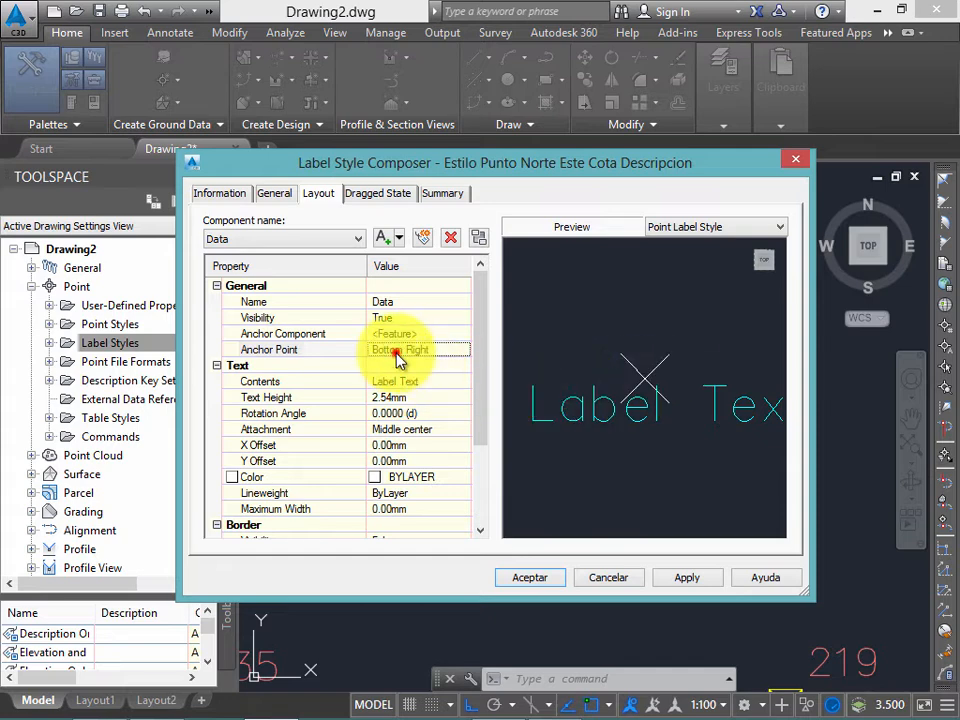
{"action": "left_click", "coordinate": [420, 366]}
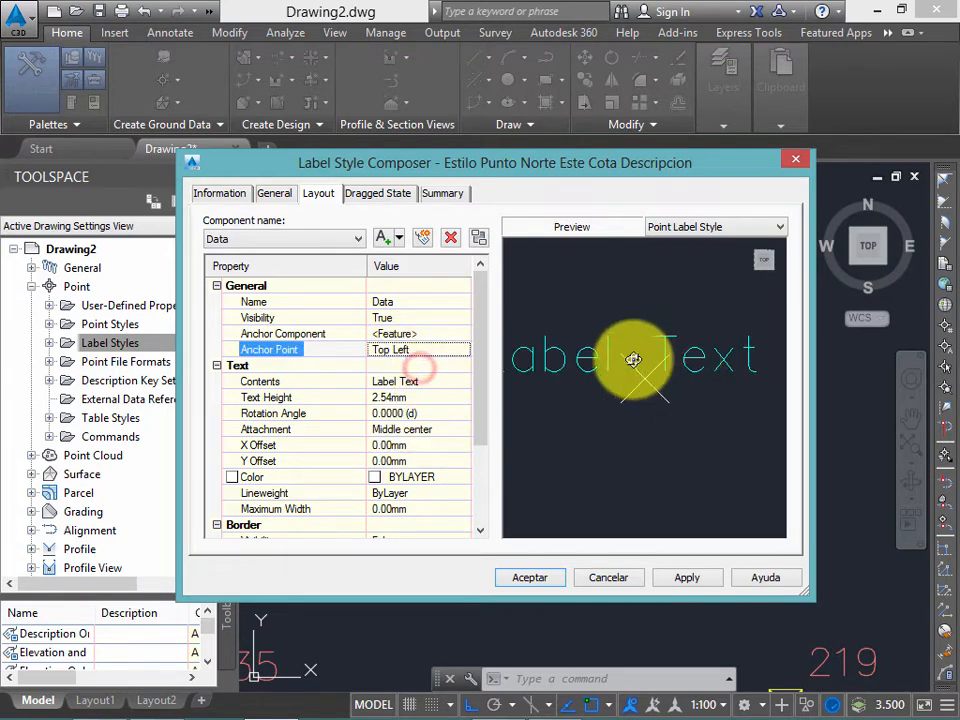
Step: Try the Middle Center anchor point for the Data component and inspect the text's position over the marker in the preview
{"action": "left_click", "coordinate": [423, 351]}
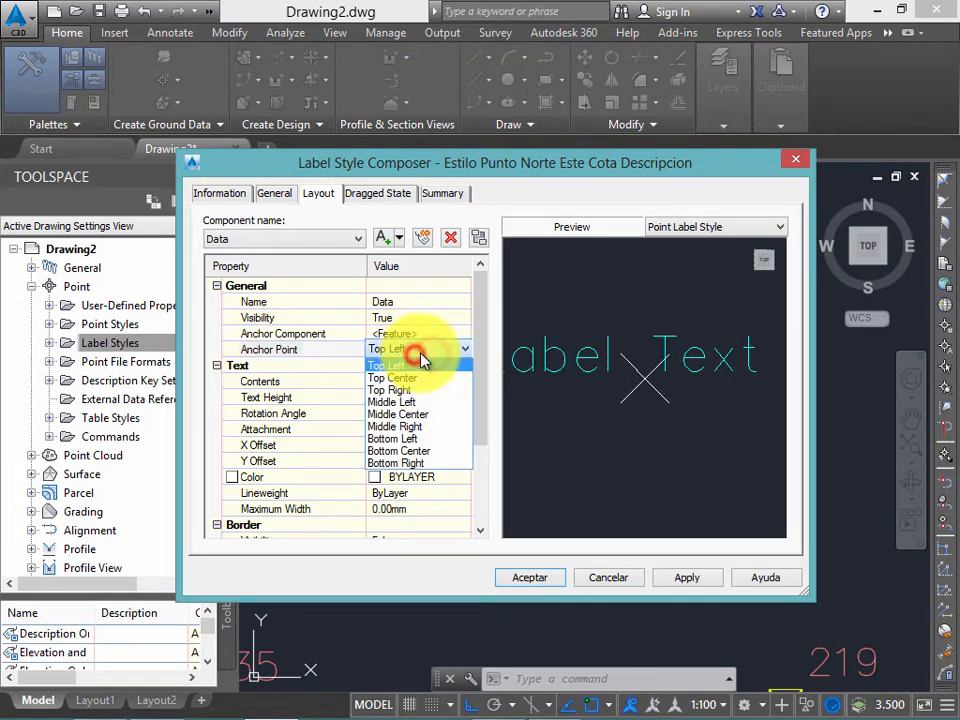
{"action": "left_click", "coordinate": [418, 414]}
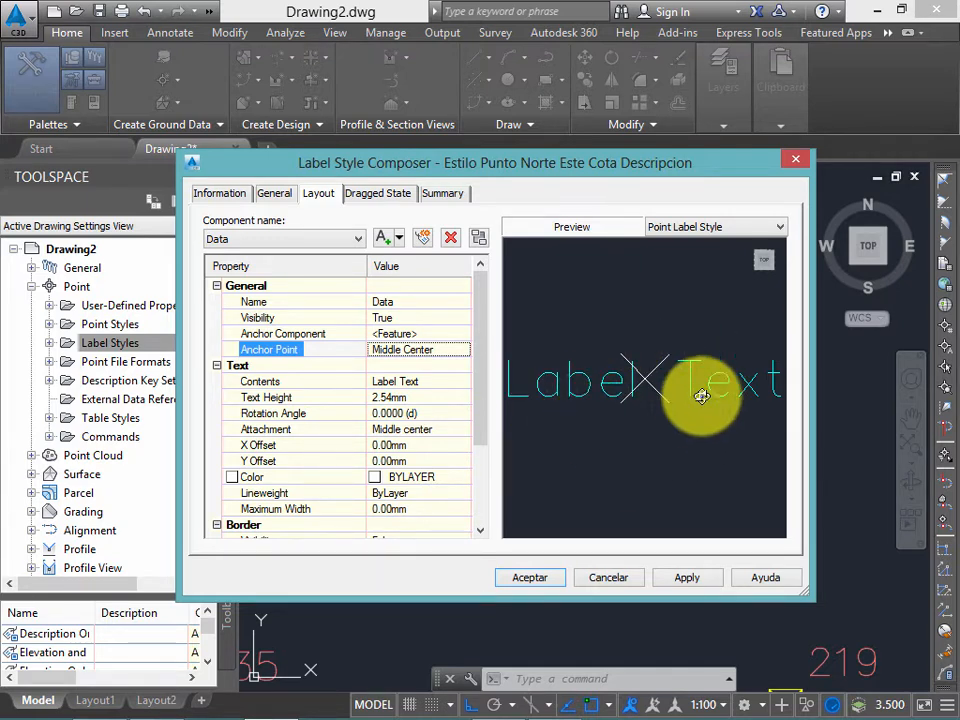
{"action": "left_click", "coordinate": [440, 350]}
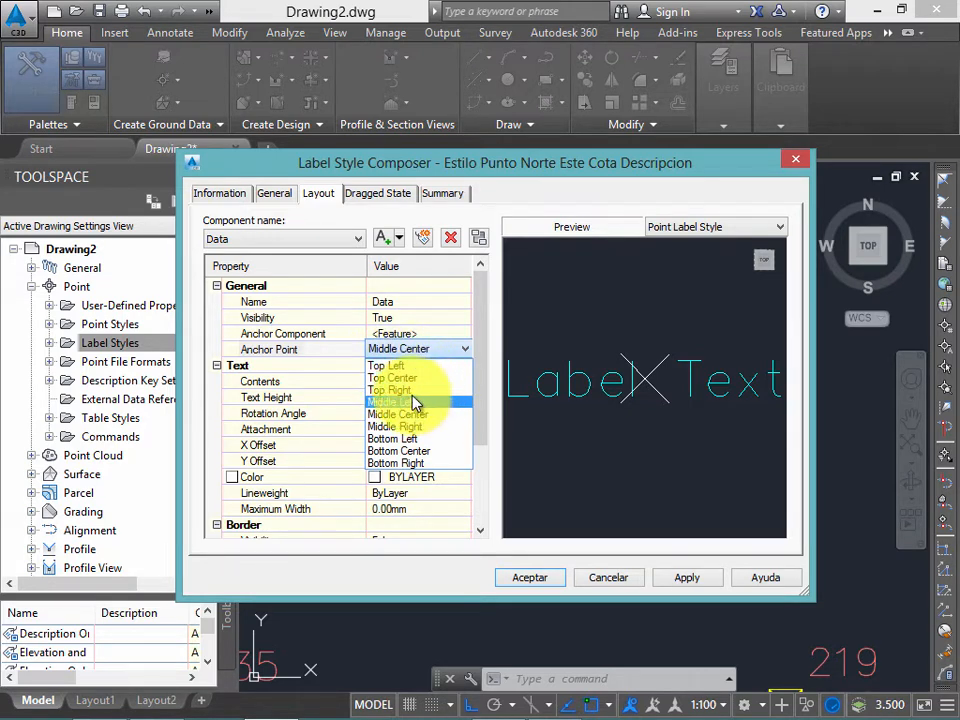
{"action": "left_click", "coordinate": [588, 309]}
{"action": "scroll", "coordinate": [650, 360], "scroll_direction": "up", "scroll_amount": 5}
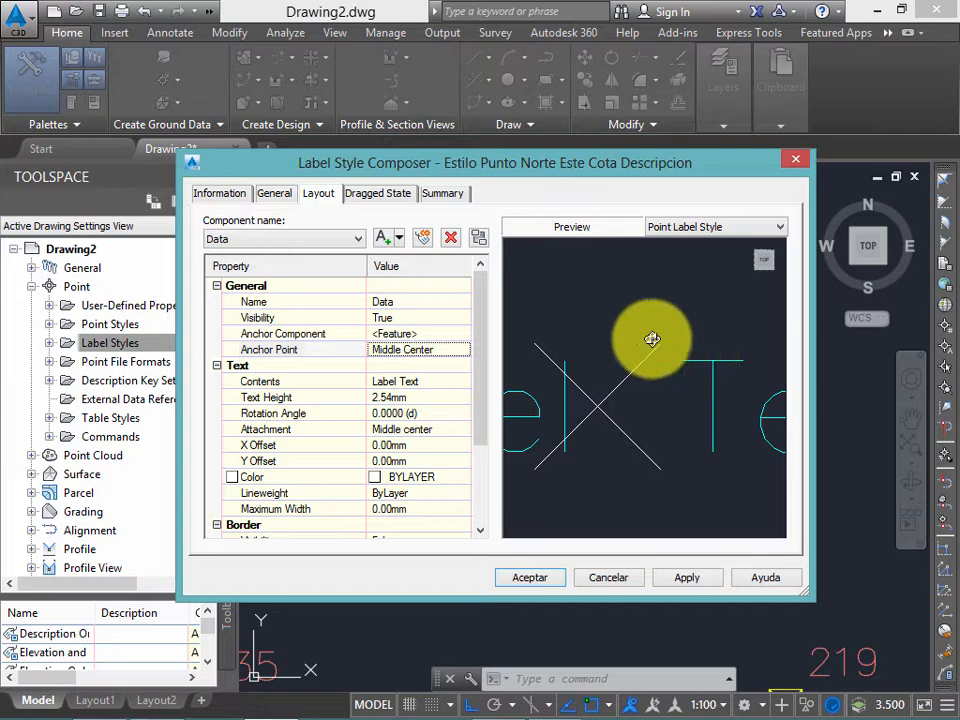
{"action": "middle_click_drag", "start_coordinate": [669, 396], "coordinate": [693, 390]}
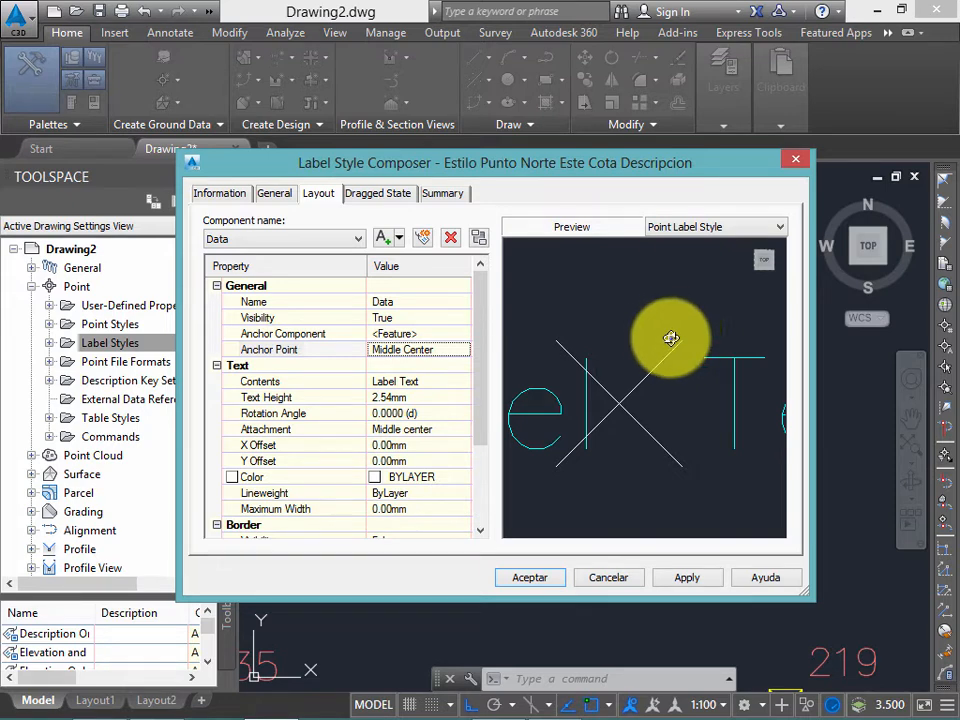
{"action": "middle_click_drag", "start_coordinate": [677, 331], "coordinate": [681, 335]}
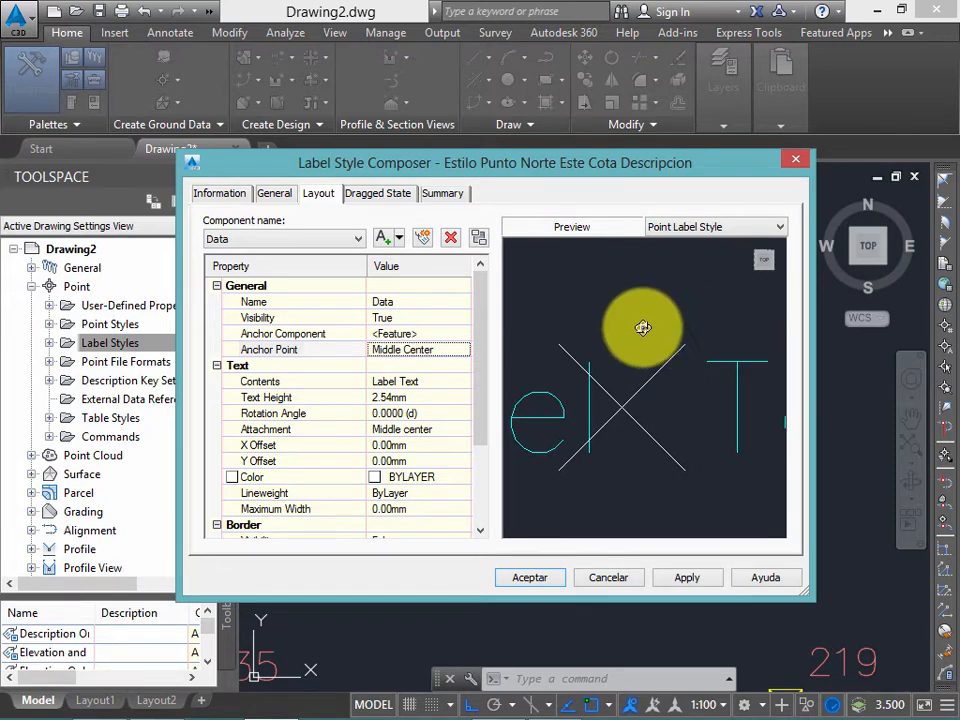
Step: Set the Data component's anchor point to Top Right and check the text against the marker in the preview
{"action": "left_click", "coordinate": [437, 350]}
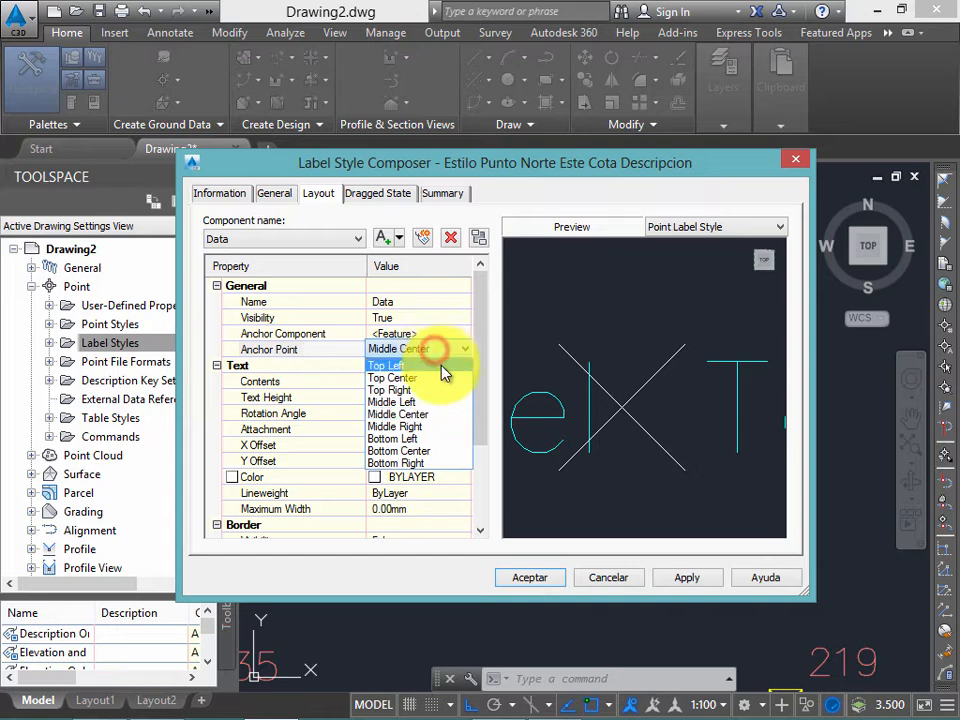
{"action": "left_click", "coordinate": [428, 388]}
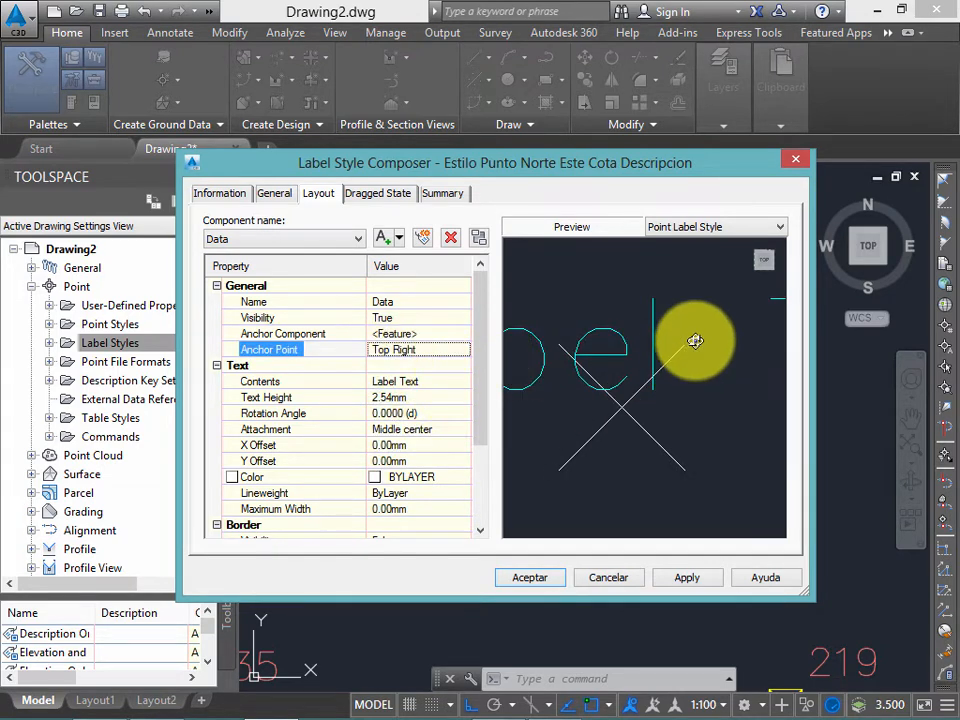
{"action": "left_click_drag", "start_coordinate": [688, 336], "coordinate": [671, 339]}
{"action": "scroll", "coordinate": [688, 300], "scroll_direction": "up", "scroll_amount": 1}
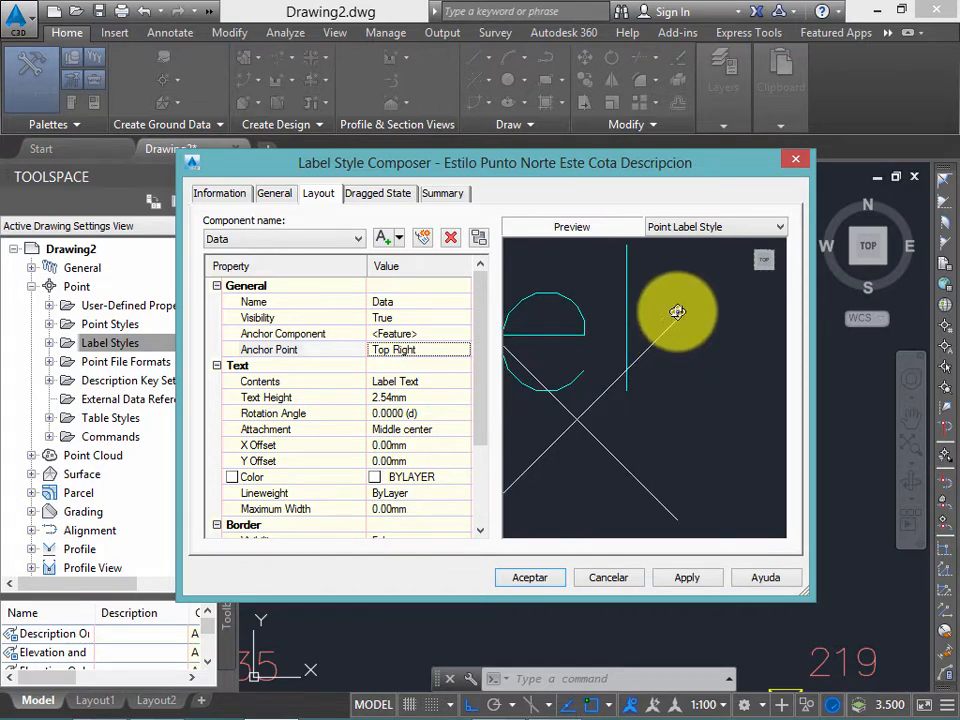
{"action": "scroll", "coordinate": [677, 312], "scroll_direction": "down", "scroll_amount": 4}
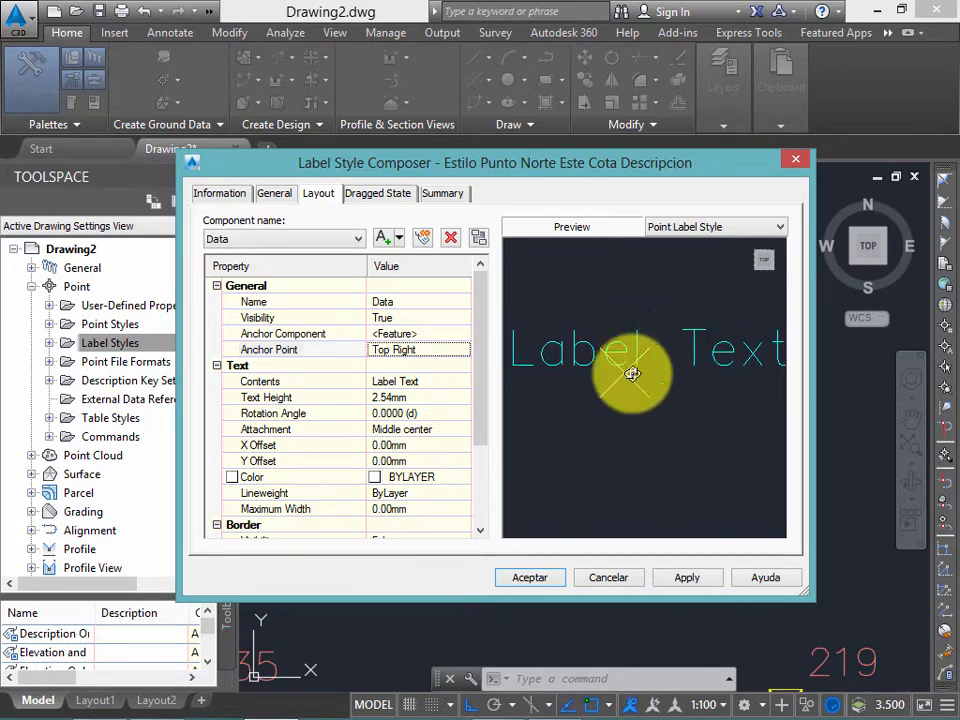
Step: Set the Data component's text height to 1 mm and check its size in the preview
{"action": "left_click", "coordinate": [419, 397]}
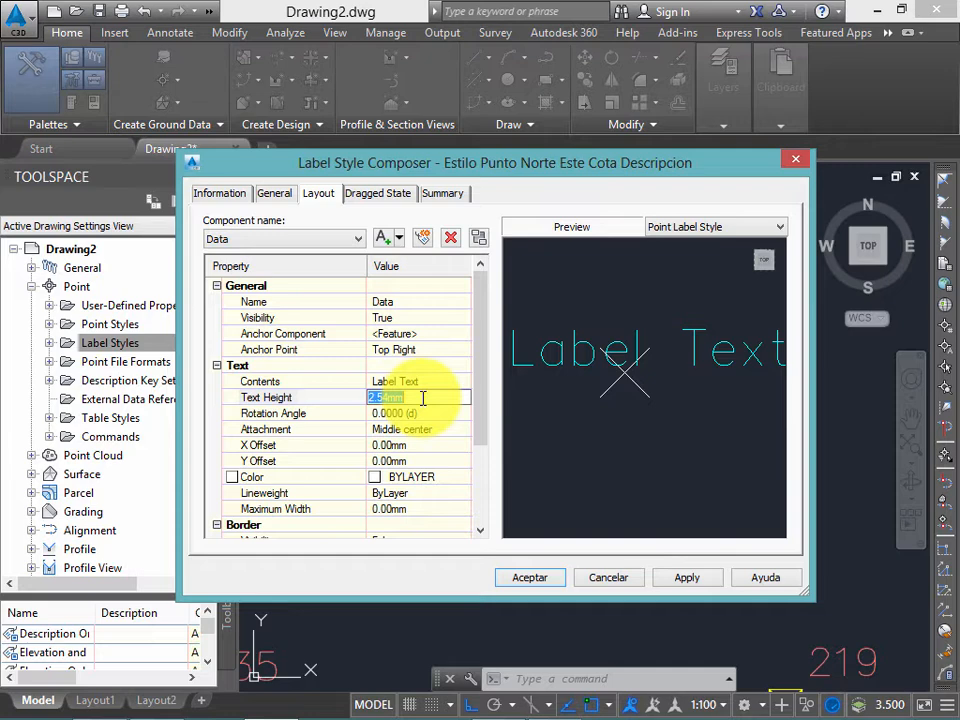
{"action": "type", "text": "1"}
{"action": "key", "text": "Return"}
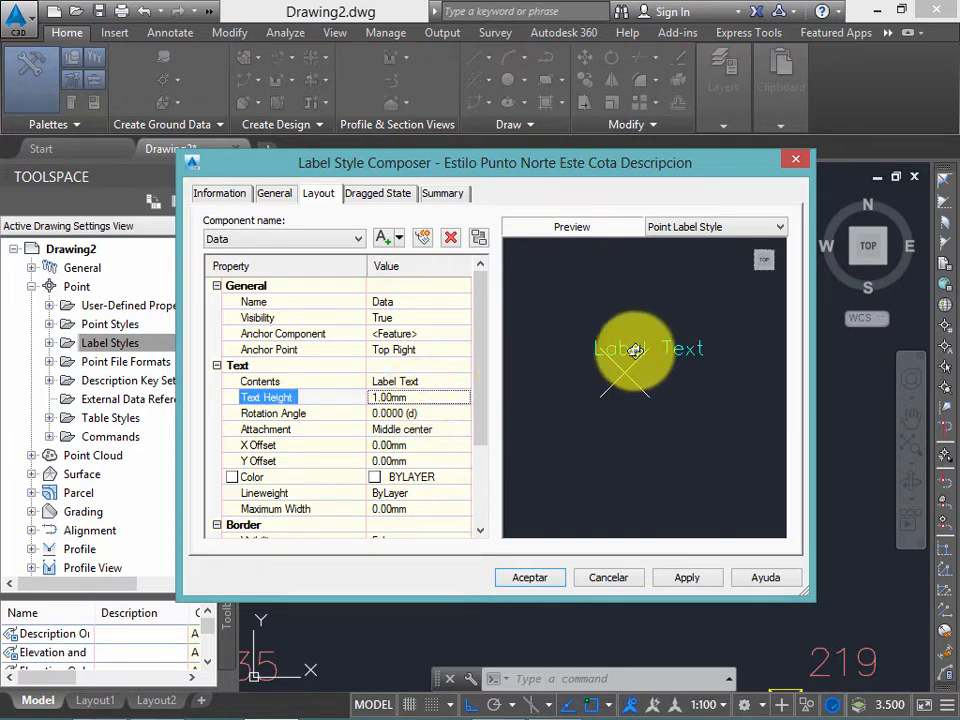
{"action": "scroll", "coordinate": [647, 339], "scroll_direction": "up", "scroll_amount": 2}
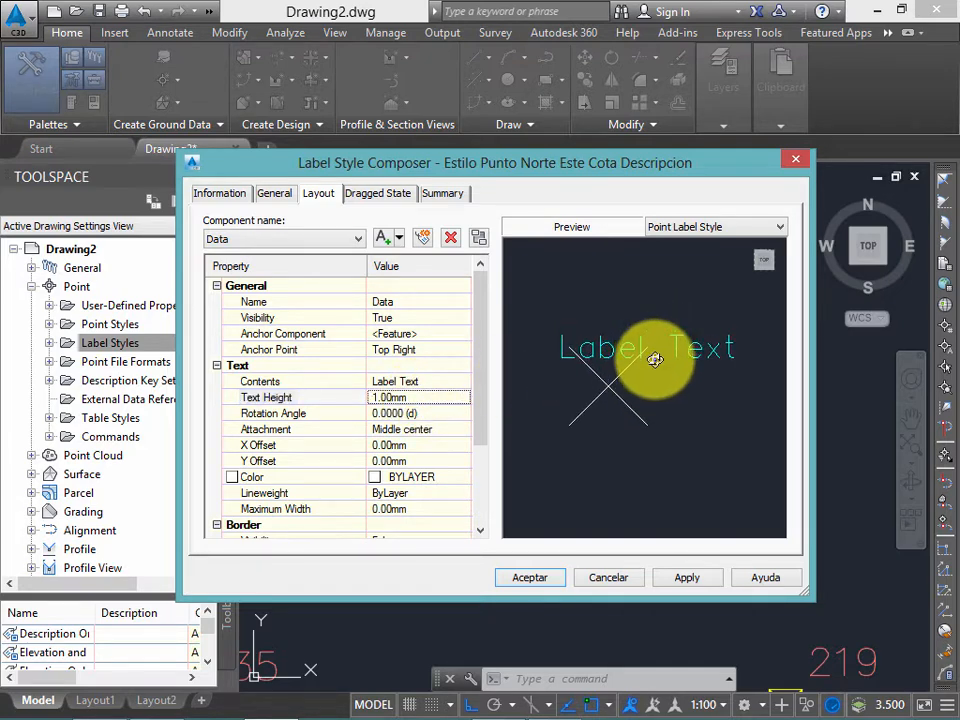
Step: Try rotating the Data text by 90 degrees, and restore its rotation angle to 0
{"action": "left_click_drag", "start_coordinate": [485, 354], "coordinate": [485, 360]}
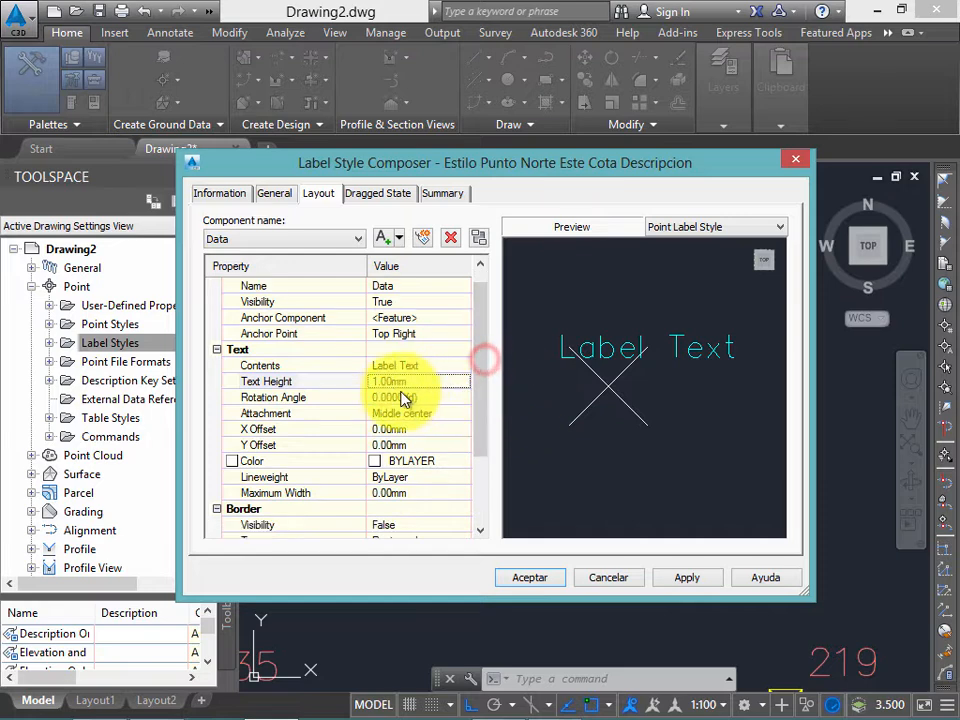
{"action": "left_click", "coordinate": [414, 397]}
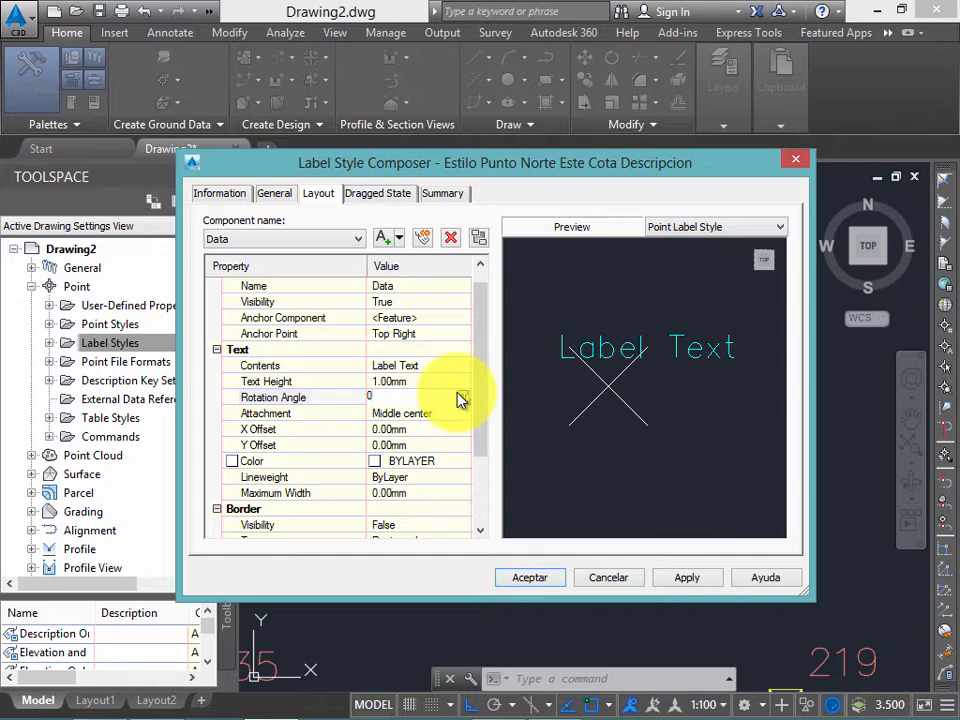
{"action": "key", "text": "Return"}
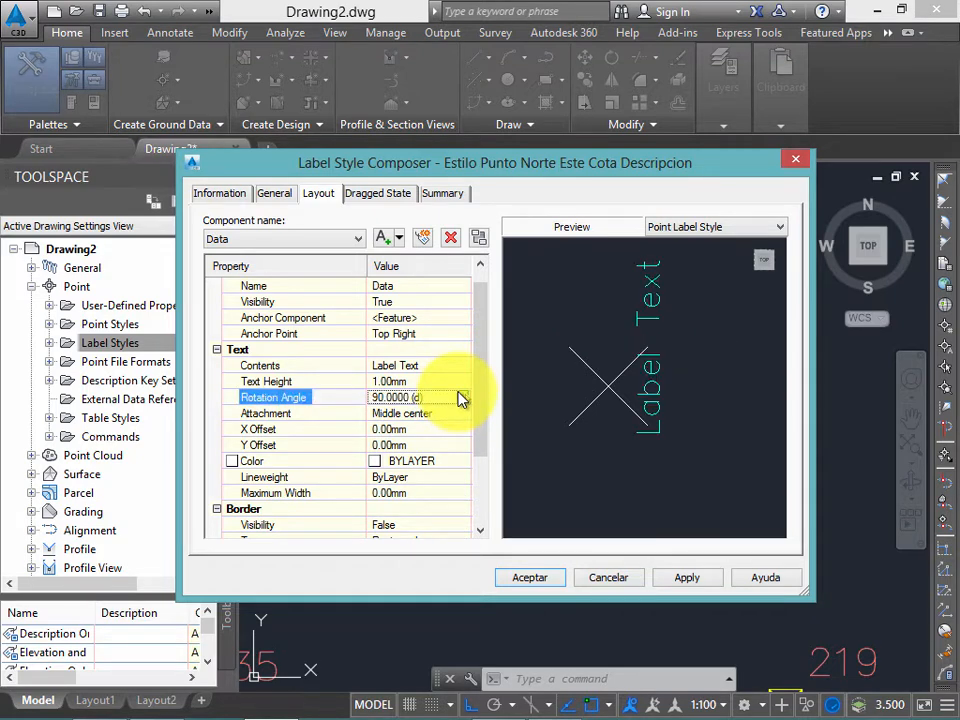
{"action": "left_click", "coordinate": [390, 395]}
{"action": "key", "text": "Return"}
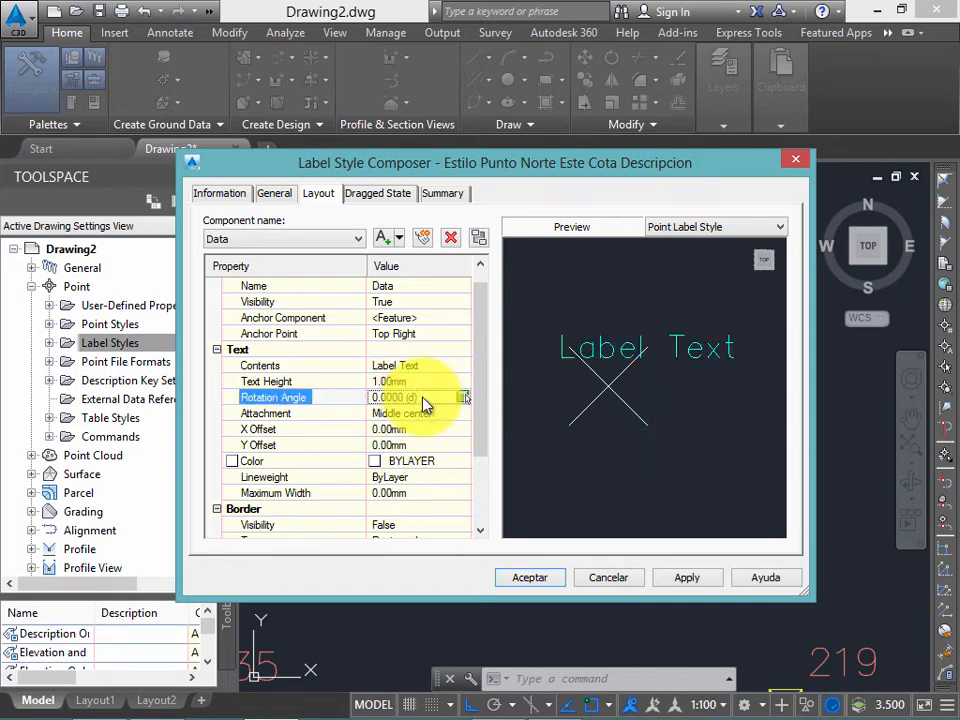
{"action": "middle_click_drag", "start_coordinate": [645, 350], "coordinate": [631, 355]}
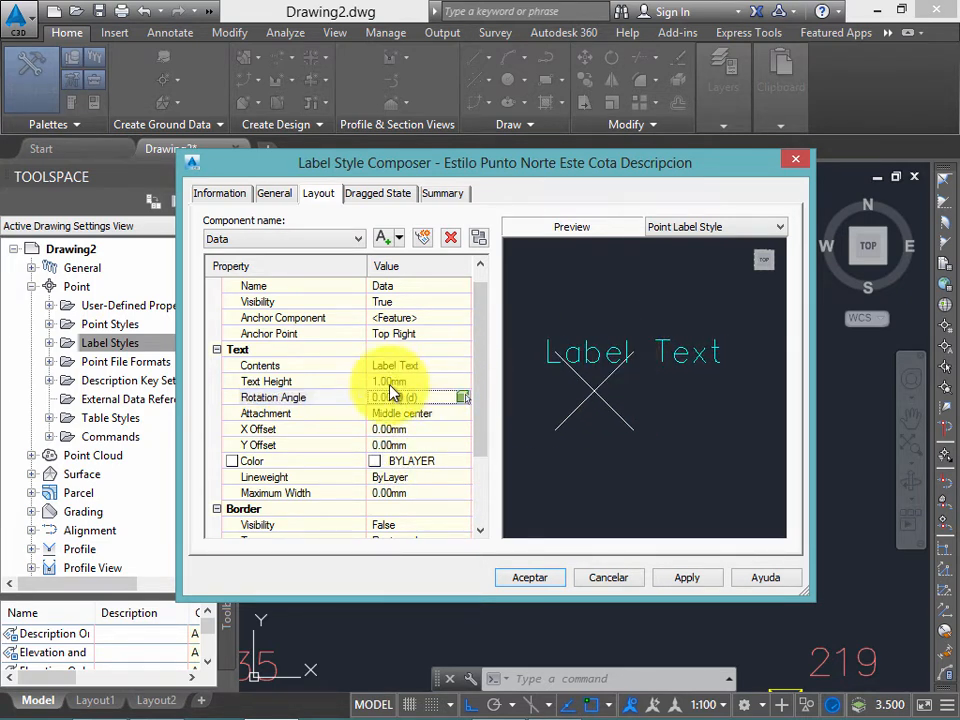
Step: Open the Data component's text contents for editing and delete the default "Label Text"
{"action": "left_click", "coordinate": [306, 366]}
{"action": "left_click", "coordinate": [413, 365]}
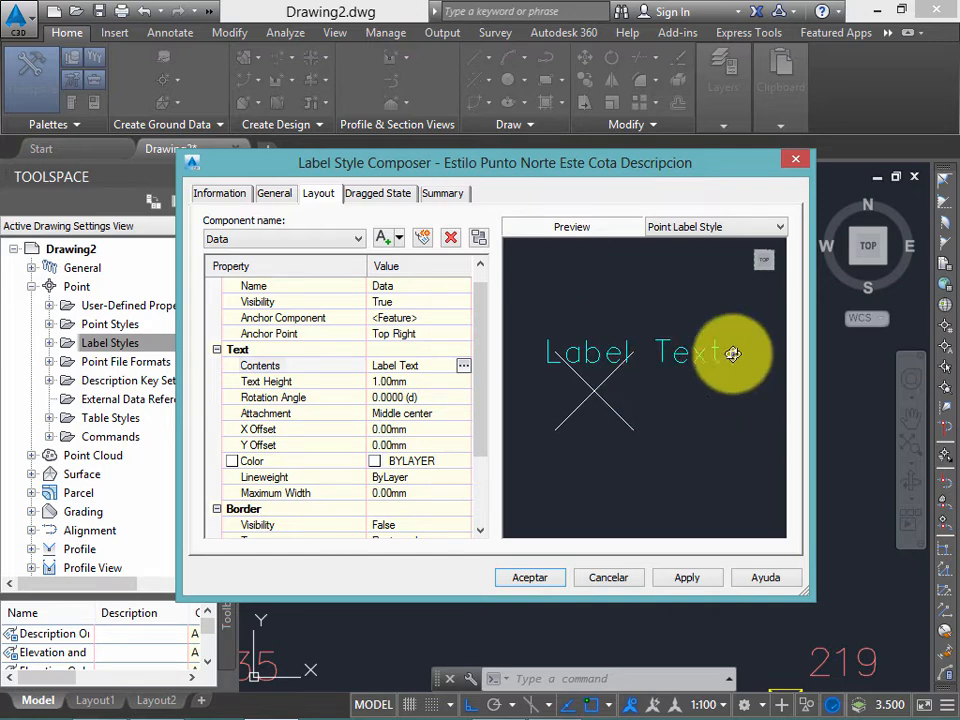
{"action": "left_click", "coordinate": [276, 368]}
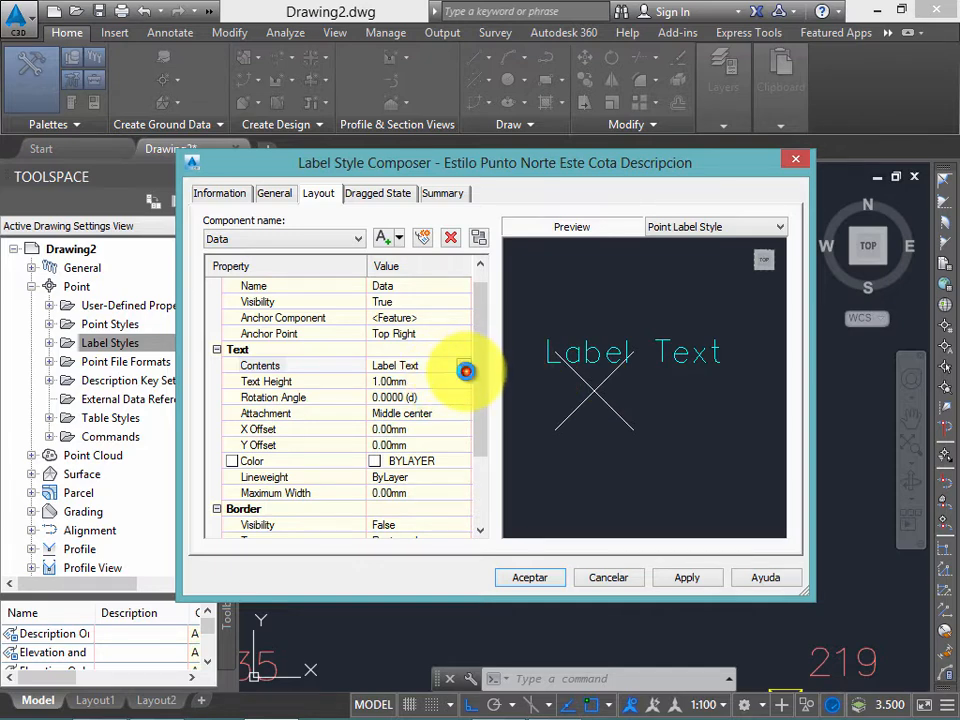
{"action": "left_click", "coordinate": [464, 367]}
{"action": "left_click_drag", "start_coordinate": [641, 203], "coordinate": [546, 212]}
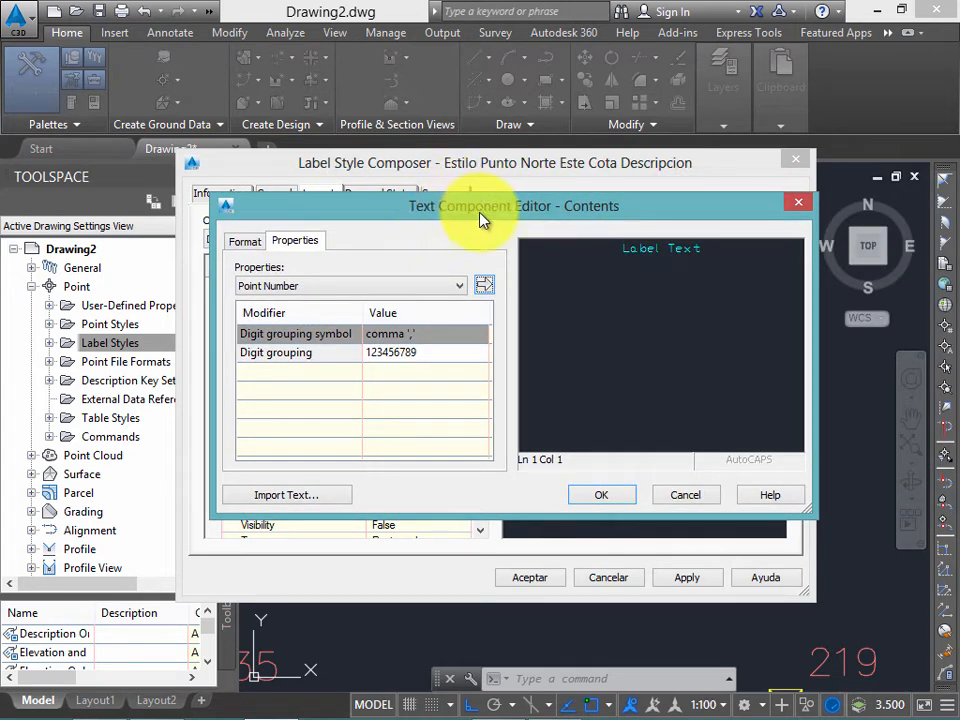
{"action": "left_click", "coordinate": [655, 250]}
{"action": "right_click", "coordinate": [684, 284]}
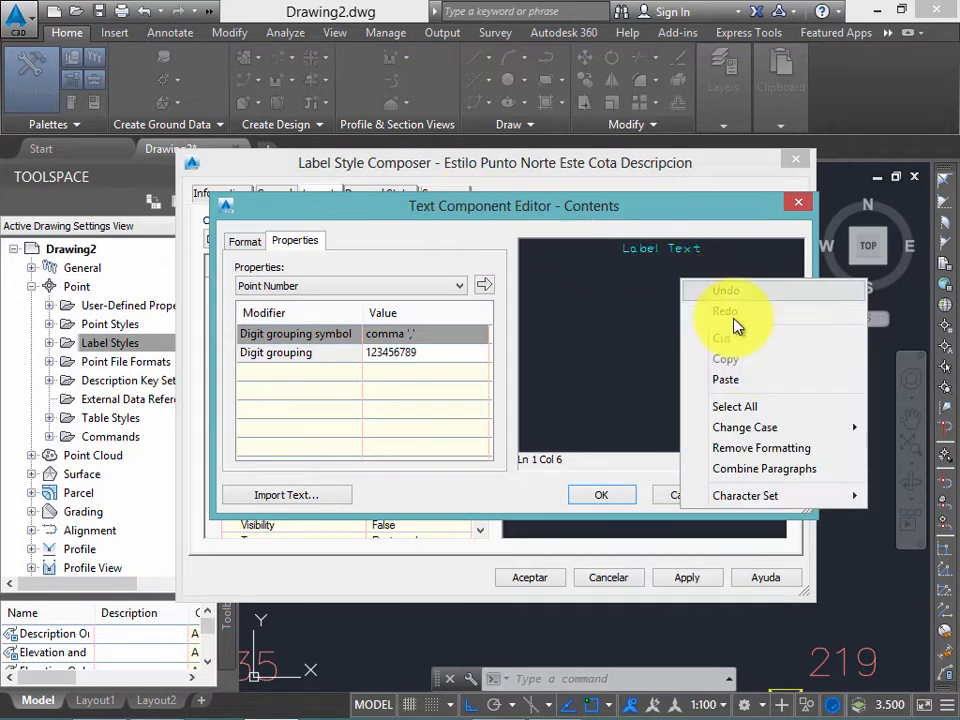
{"action": "left_click", "coordinate": [752, 408]}
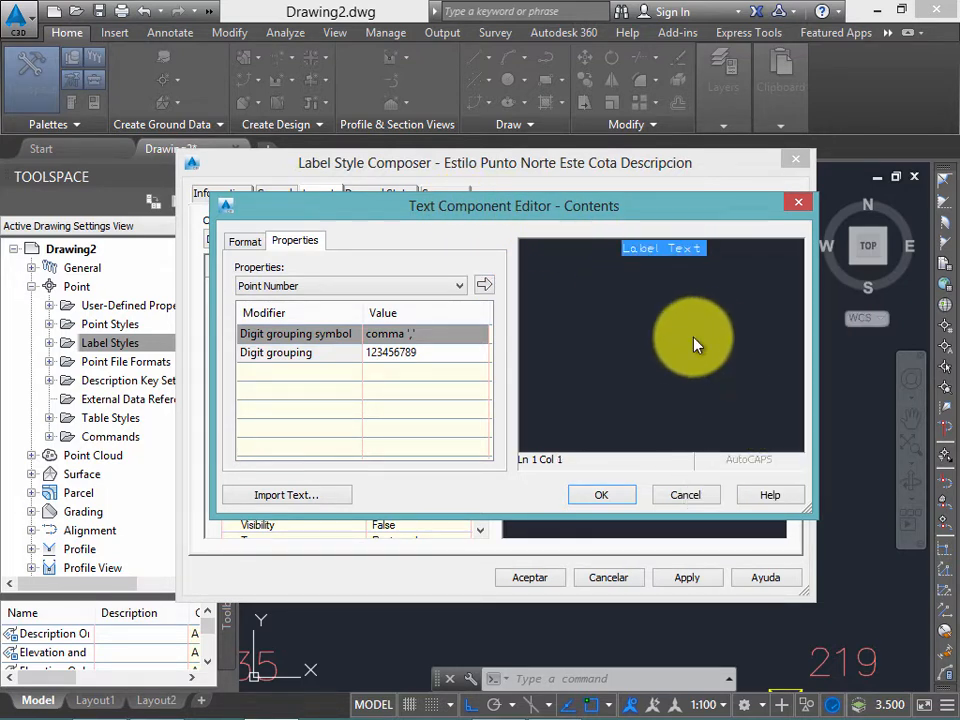
{"action": "key", "text": "Delete"}
{"action": "left_click", "coordinate": [553, 260]}
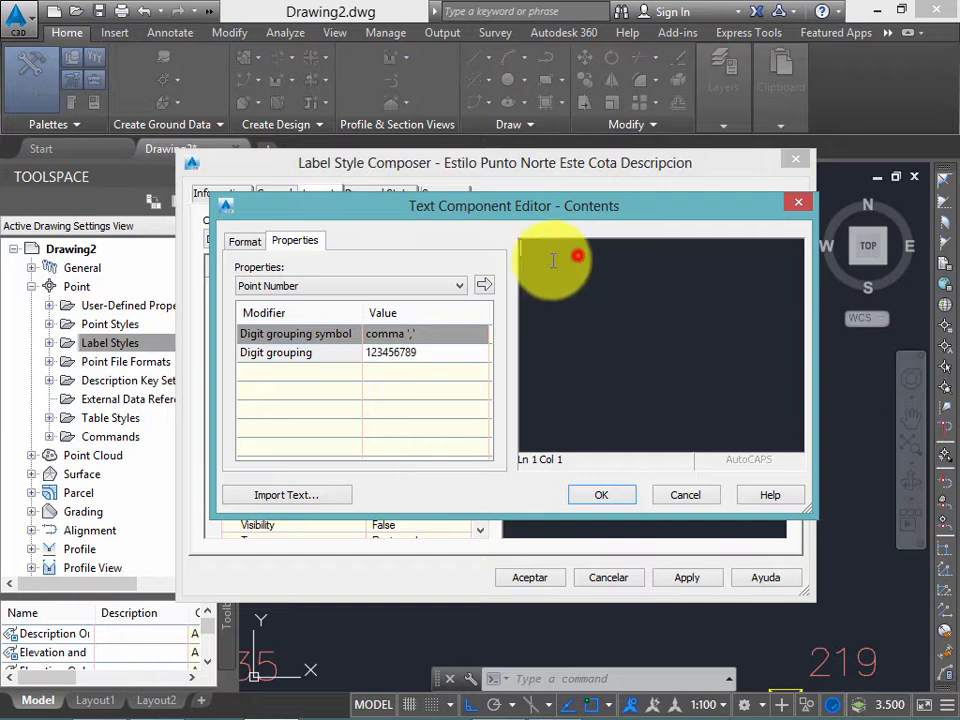
Step: Insert the Point Number property into the empty Data component contents
{"action": "left_click", "coordinate": [370, 290]}
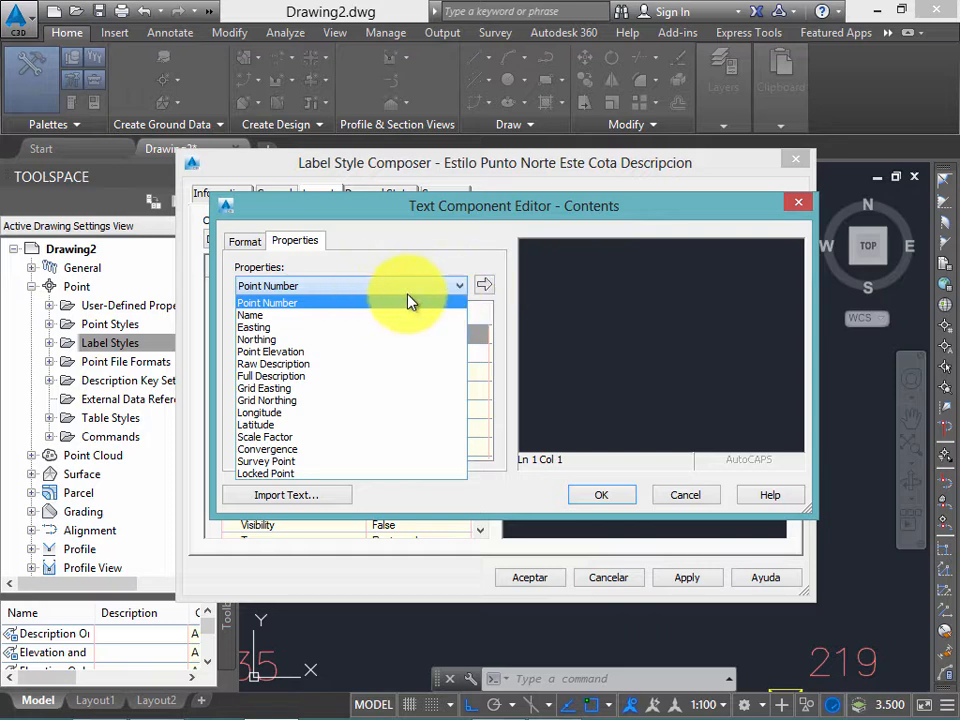
{"action": "left_click", "coordinate": [550, 253]}
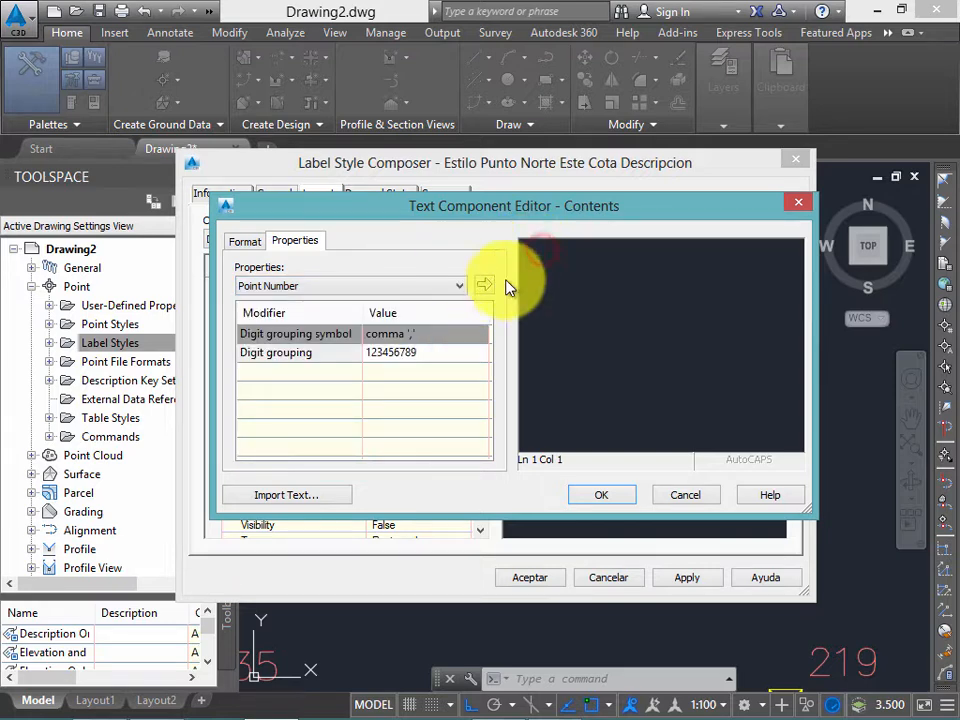
{"action": "left_click", "coordinate": [424, 289]}
{"action": "left_click", "coordinate": [412, 302]}
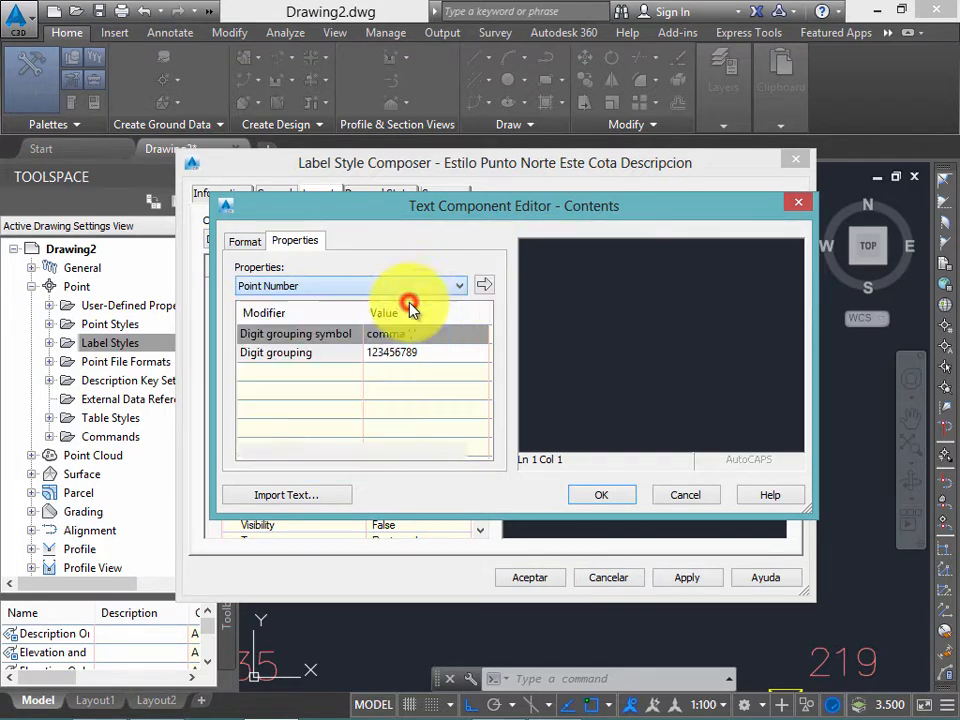
{"action": "left_click", "coordinate": [485, 287]}
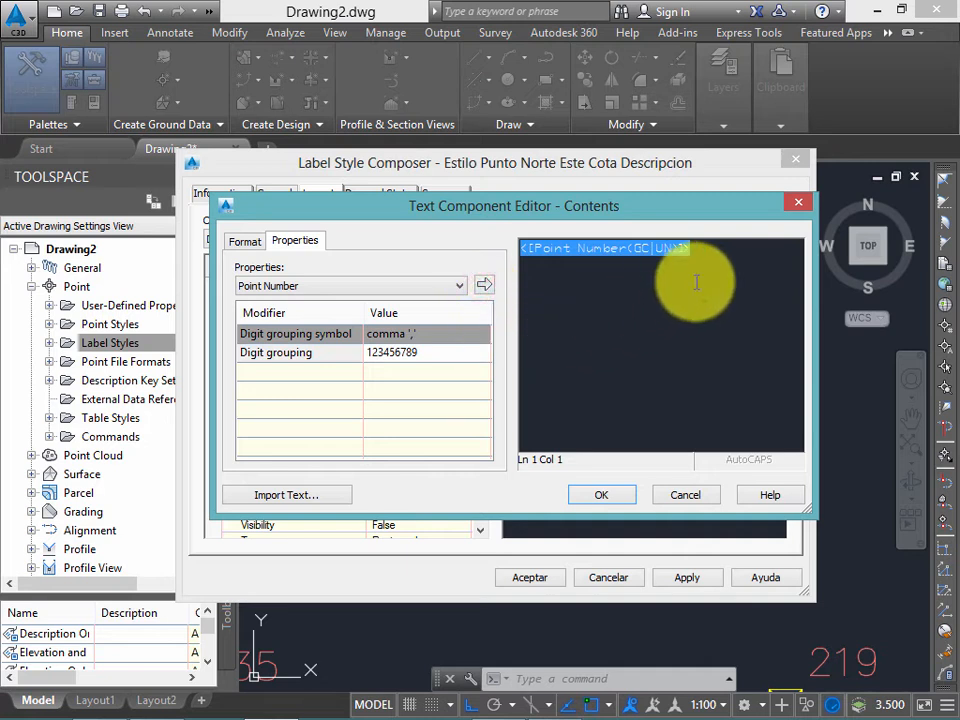
Step: Add a space after the Point Number field and insert the Raw Description property on the same line
{"action": "left_click", "coordinate": [716, 250]}
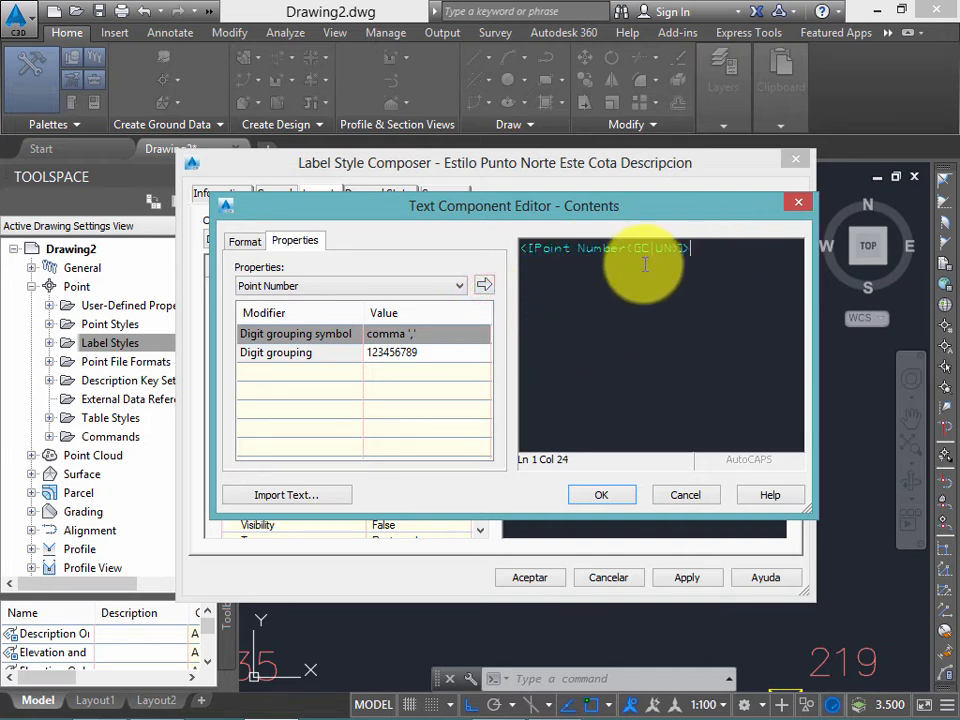
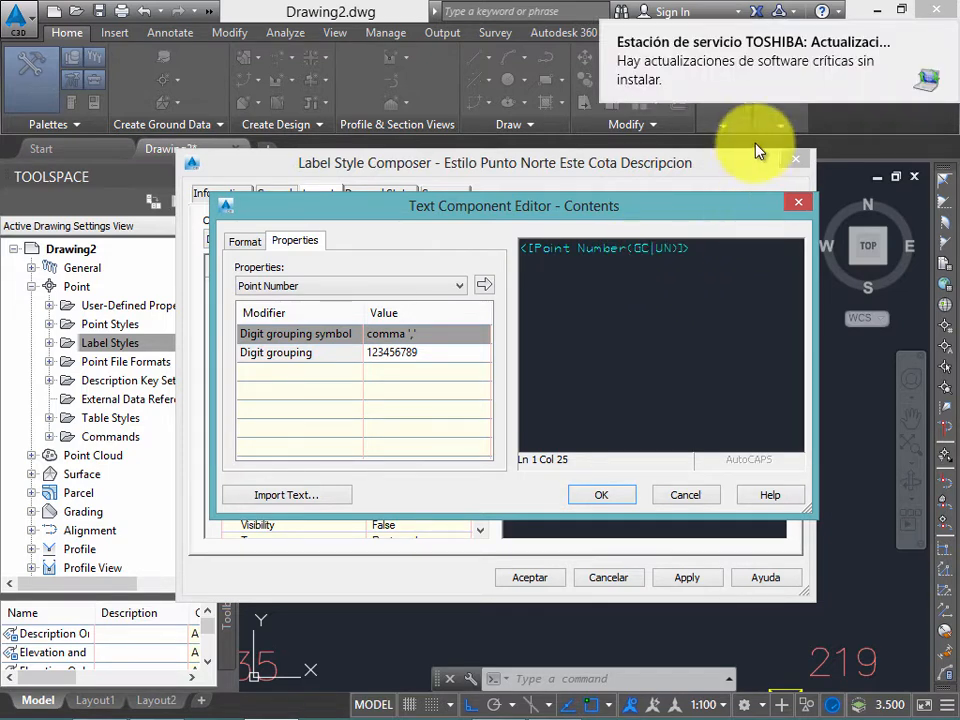
{"action": "left_click", "coordinate": [408, 289]}
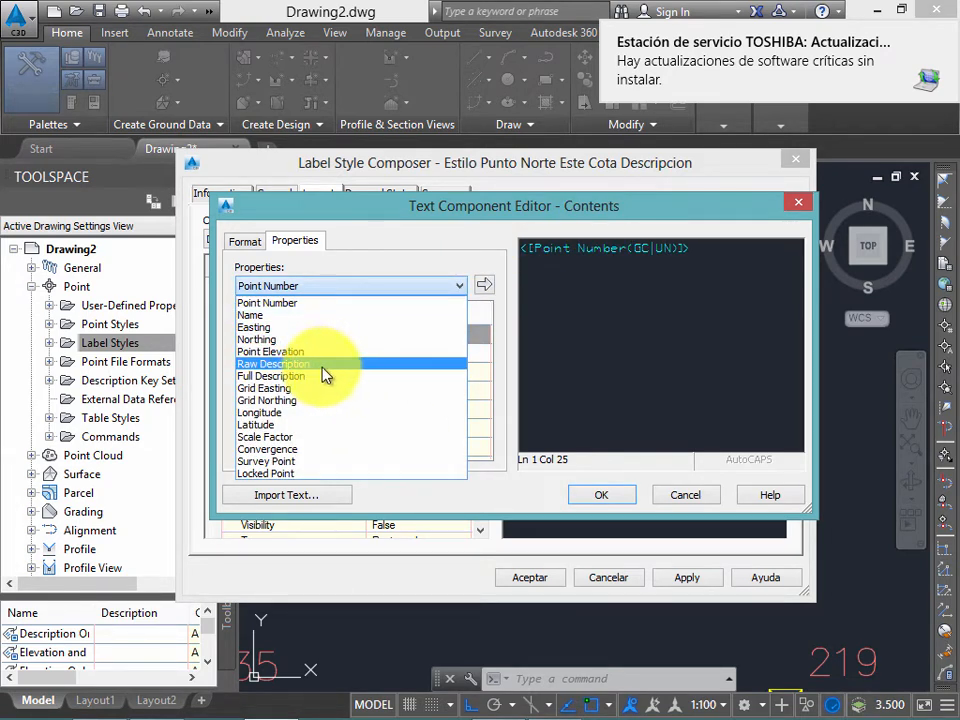
{"action": "left_click", "coordinate": [714, 262]}
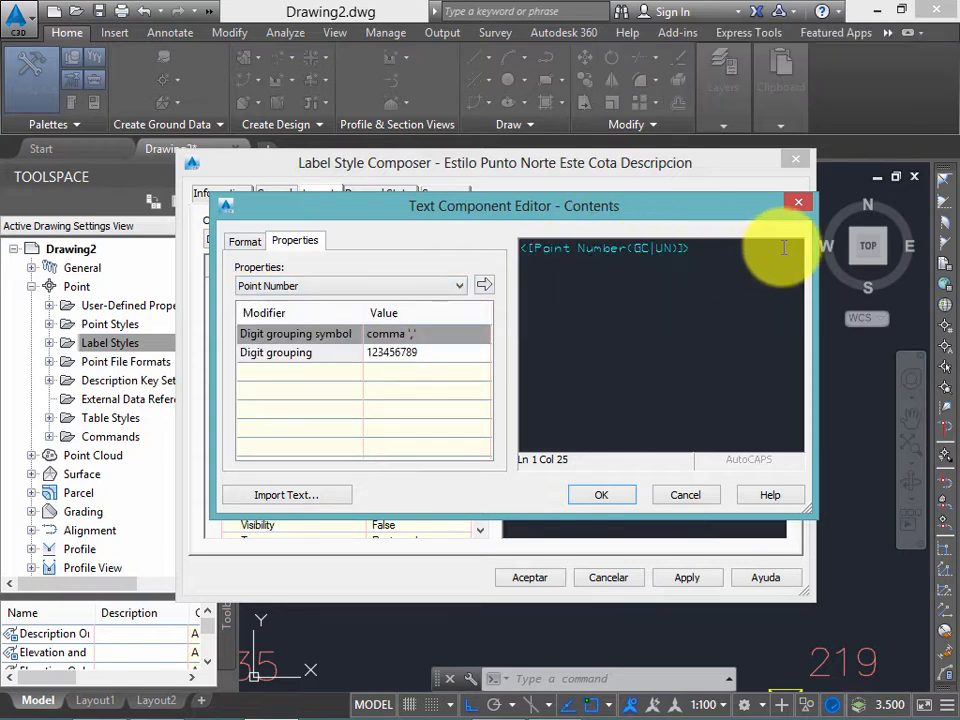
{"action": "left_click", "coordinate": [388, 288]}
{"action": "left_click", "coordinate": [360, 366]}
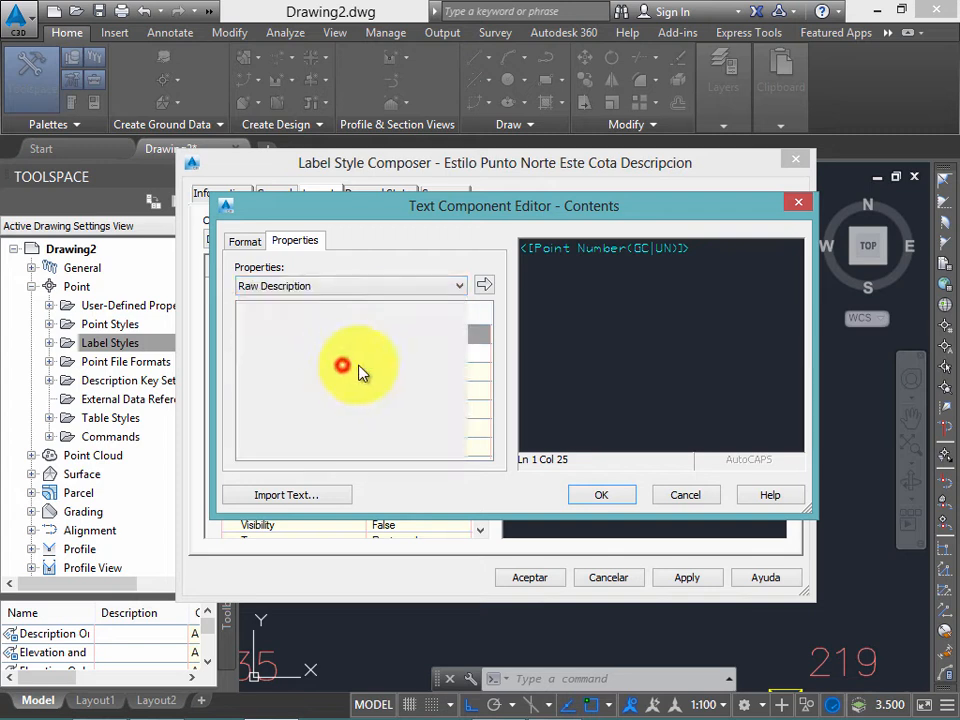
{"action": "left_click", "coordinate": [483, 288]}
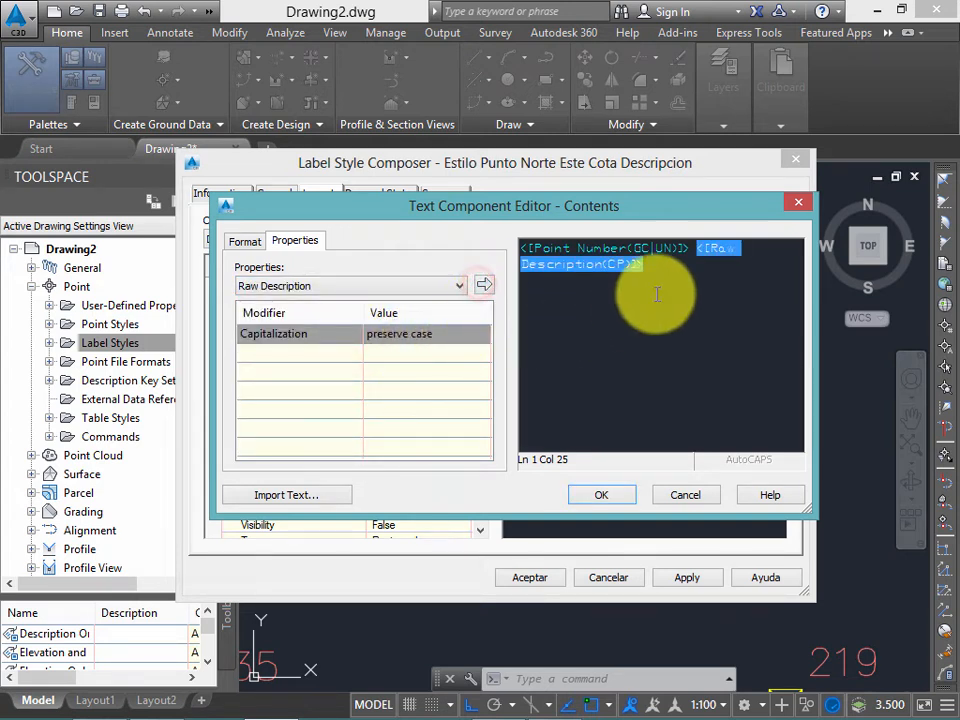
Step: Start a new line with "N: " and insert the Northing property with a precision of 0.01
{"action": "left_click", "coordinate": [657, 268]}
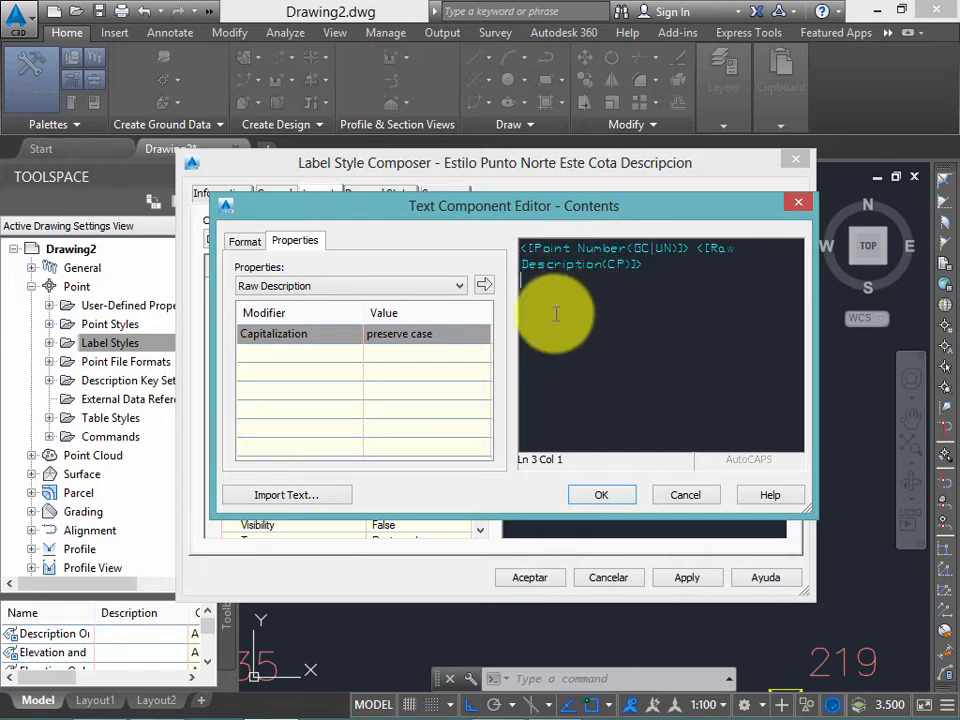
{"action": "mouse_move", "coordinate": [557, 210]}
{"action": "left_mouse_down"}
{"action": "mouse_move", "coordinate": [545, 333]}
{"action": "mouse_move", "coordinate": [555, 225]}
{"action": "left_mouse_up"}
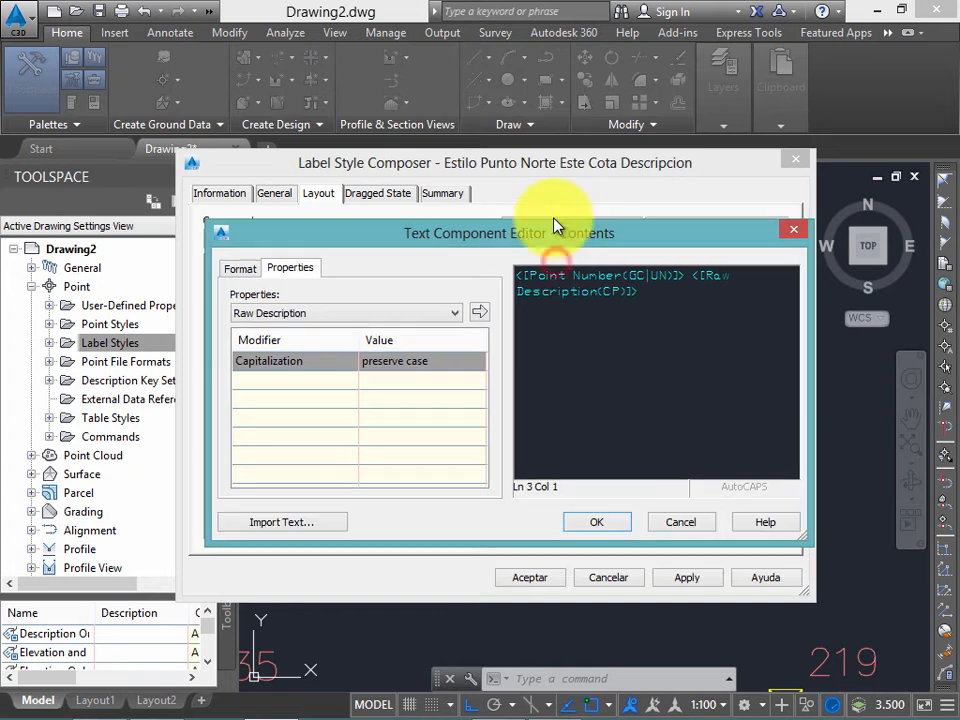
{"action": "left_click", "coordinate": [543, 317]}
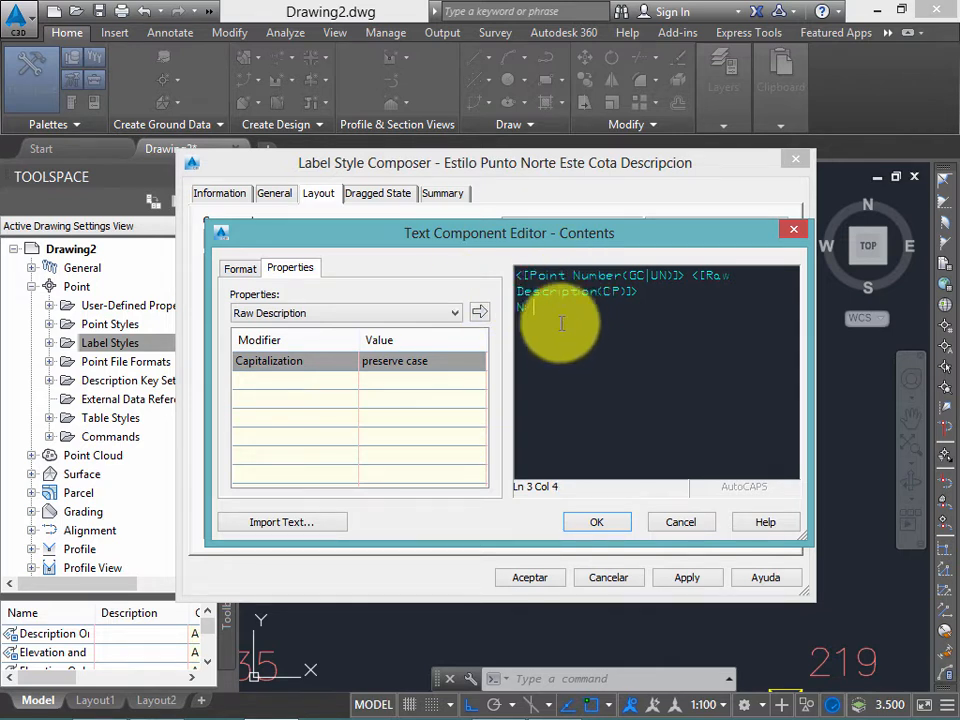
{"action": "left_click", "coordinate": [427, 313]}
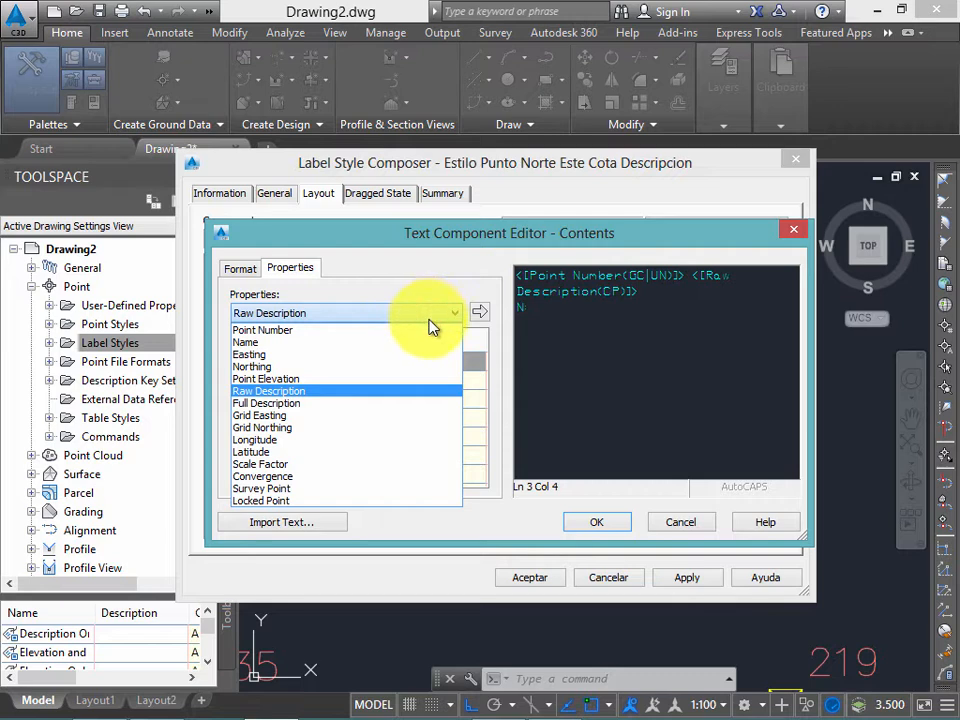
{"action": "left_click", "coordinate": [286, 368]}
{"action": "left_click", "coordinate": [395, 380]}
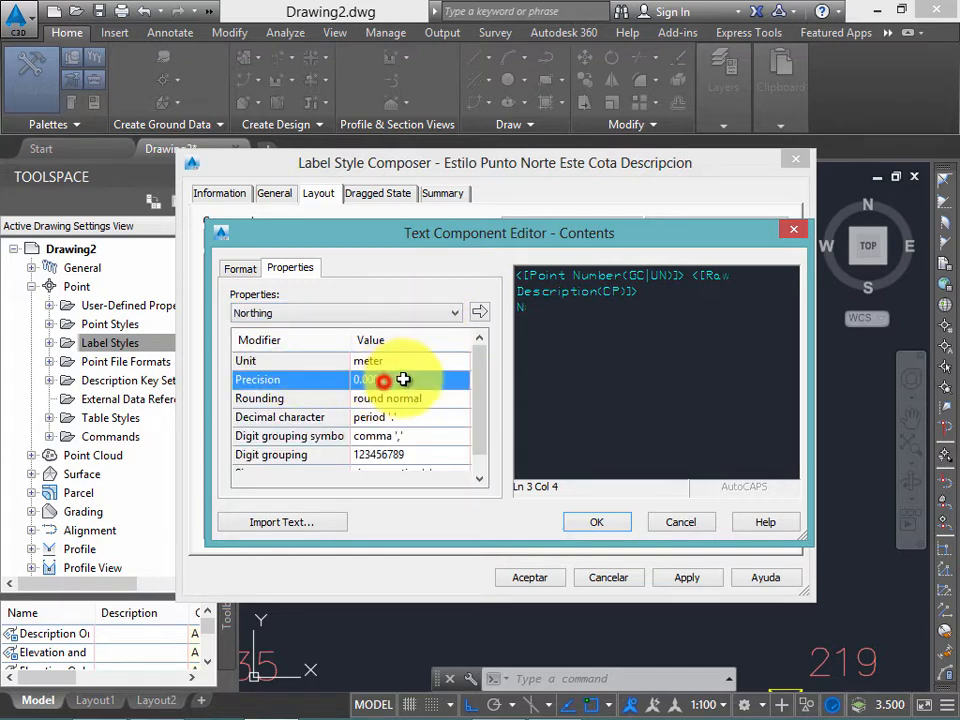
{"action": "left_click", "coordinate": [403, 380]}
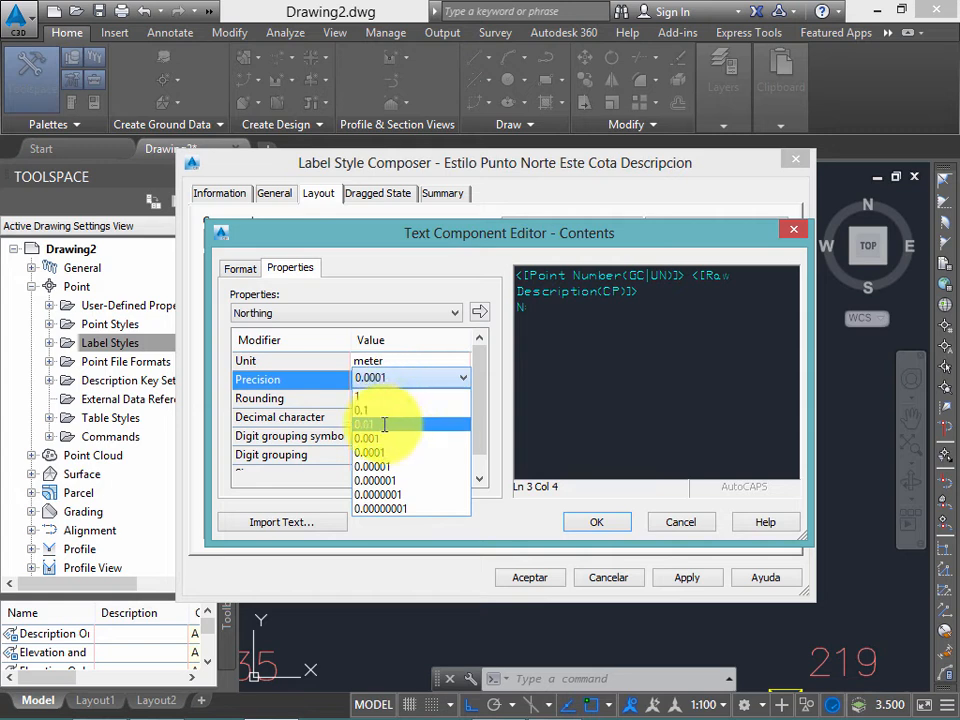
{"action": "left_click", "coordinate": [378, 424]}
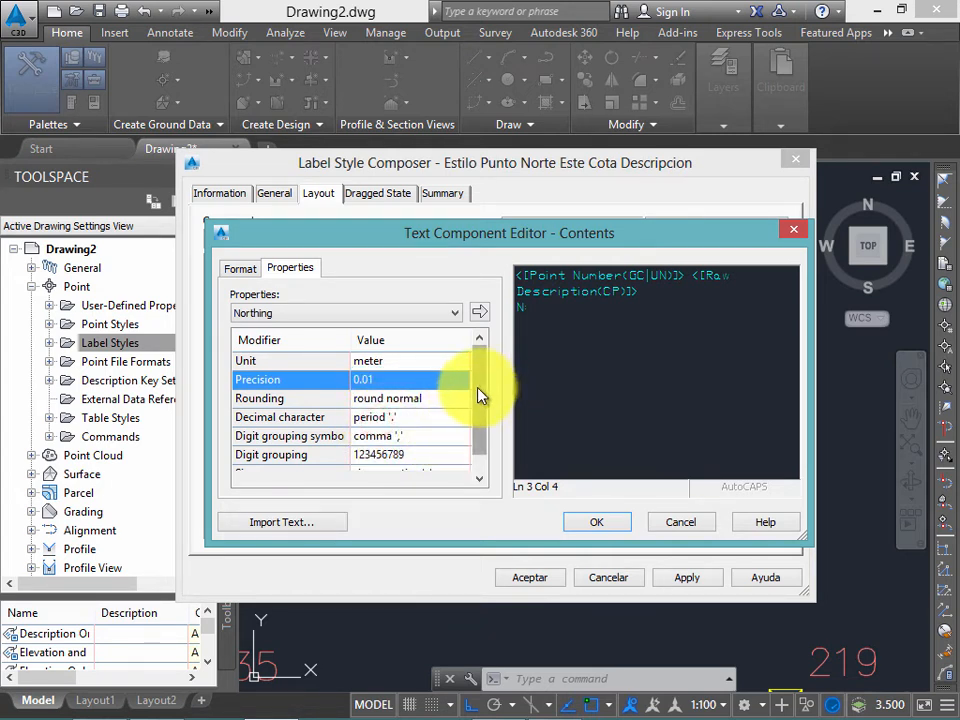
{"action": "mouse_move", "coordinate": [475, 390]}
{"action": "left_mouse_down"}
{"action": "mouse_move", "coordinate": [474, 430]}
{"action": "mouse_move", "coordinate": [476, 375]}
{"action": "left_mouse_up"}
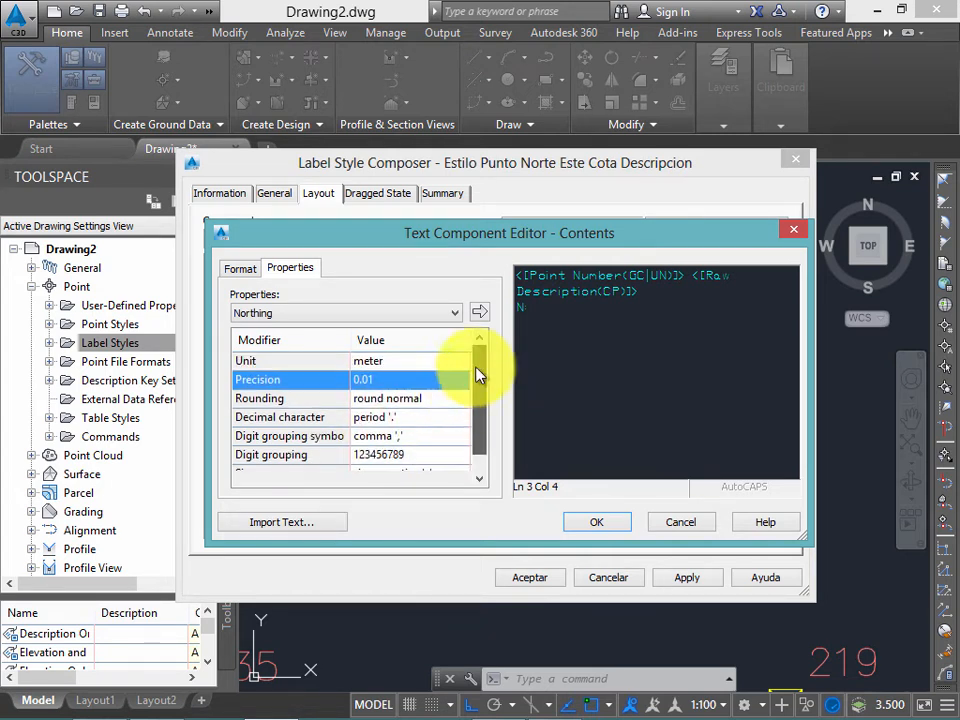
{"action": "left_click", "coordinate": [478, 314]}
Step: Start a new line below the northing with "E: " and insert the Easting property with a precision of 0.01
{"action": "left_click", "coordinate": [668, 328]}
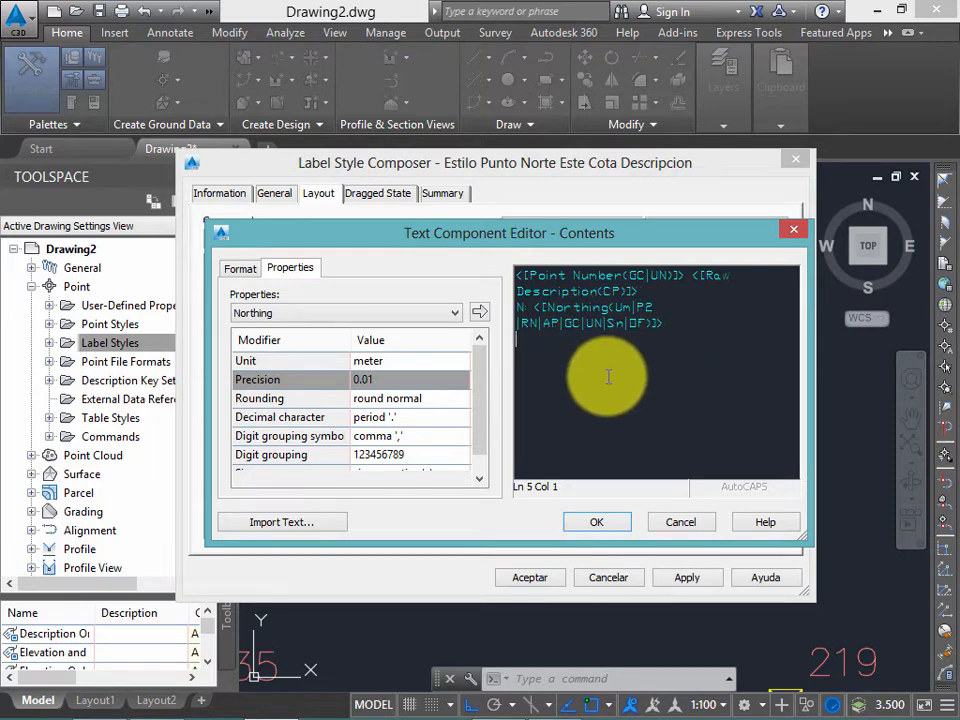
{"action": "type", "text": "E:"}
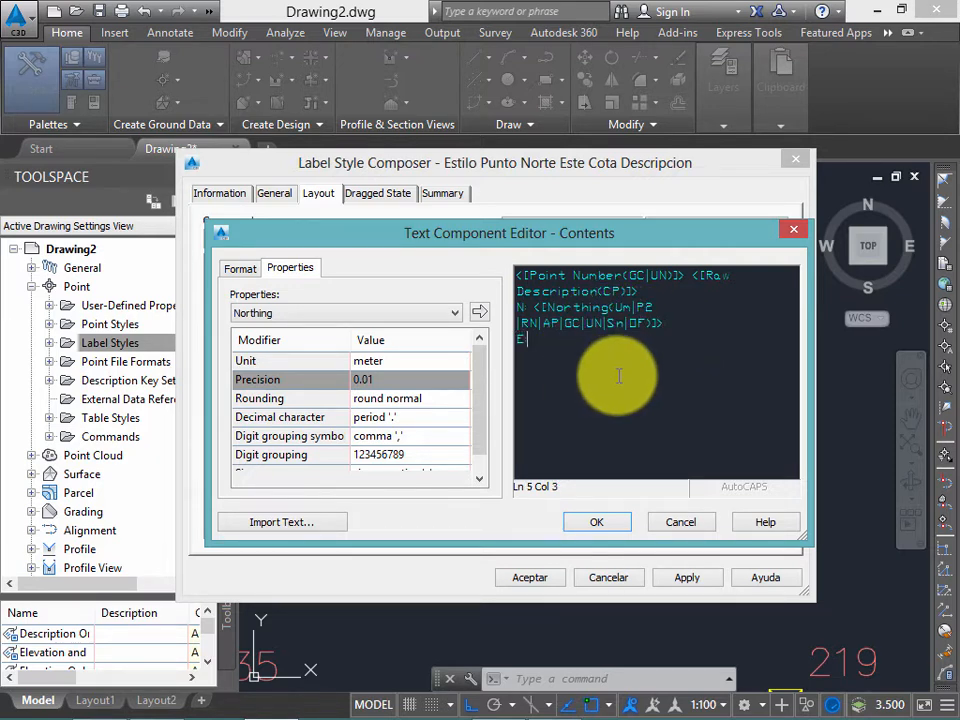
{"action": "left_click", "coordinate": [381, 313]}
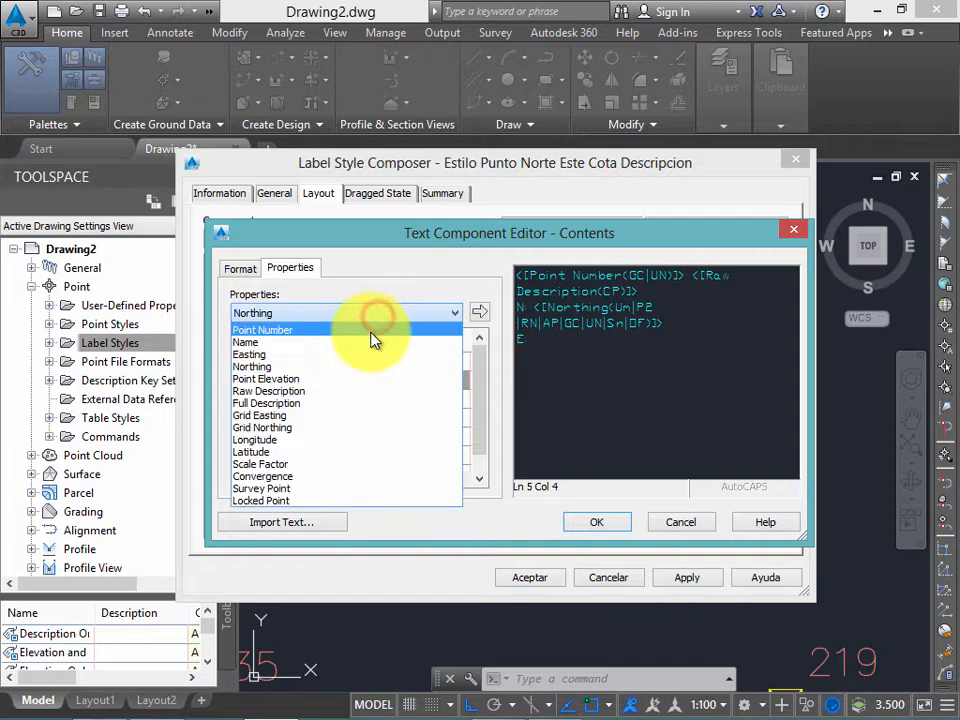
{"action": "left_click", "coordinate": [350, 355]}
{"action": "left_click", "coordinate": [381, 379]}
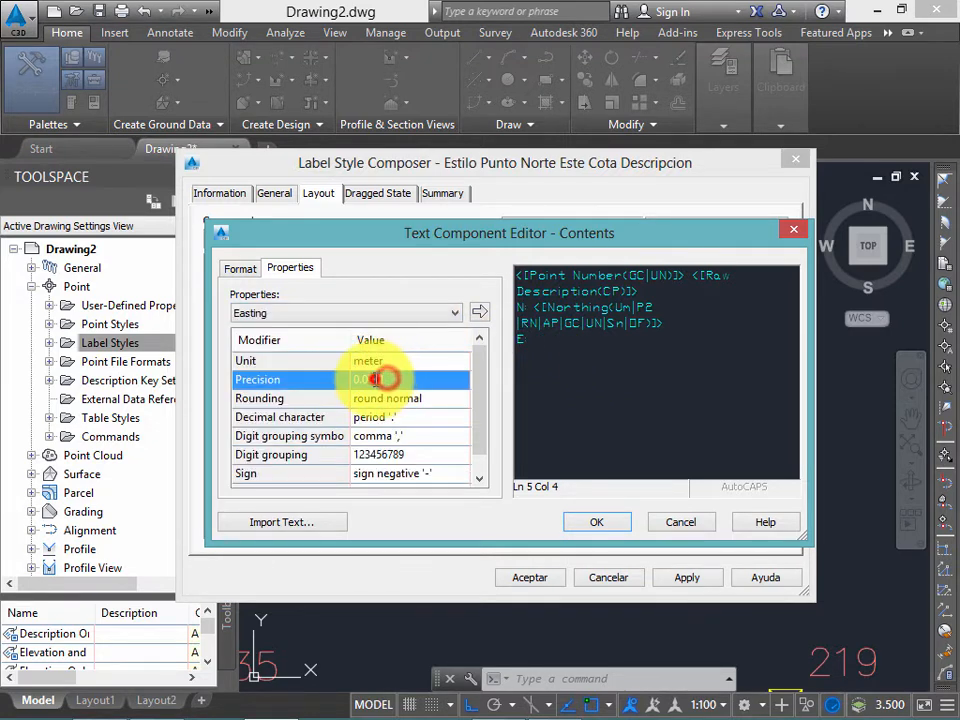
{"action": "left_click", "coordinate": [383, 379]}
{"action": "left_click", "coordinate": [390, 423]}
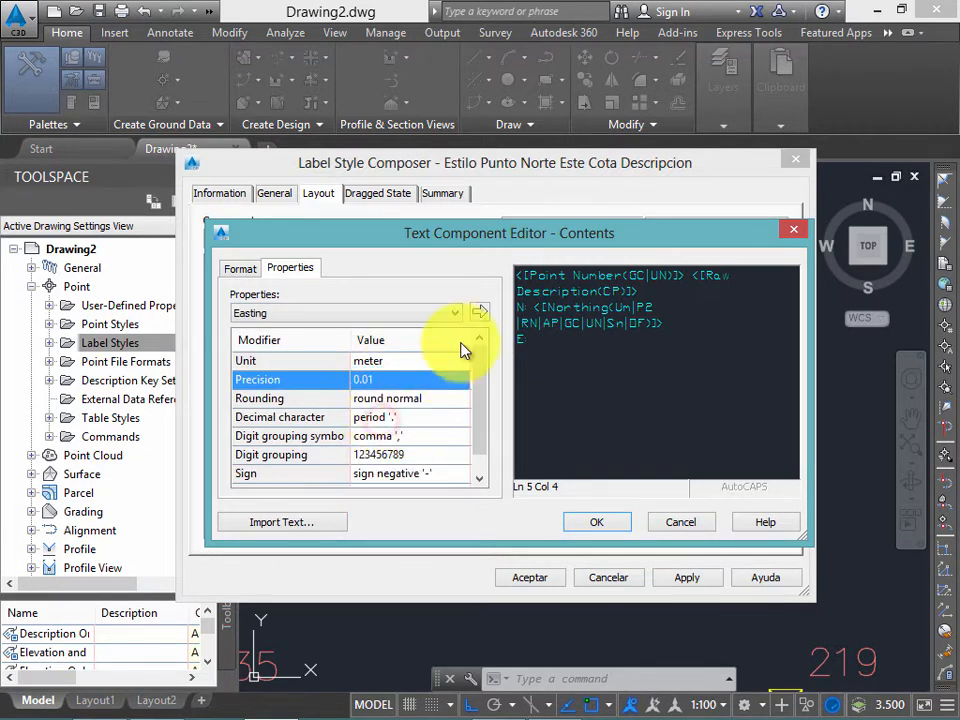
{"action": "left_click", "coordinate": [479, 314]}
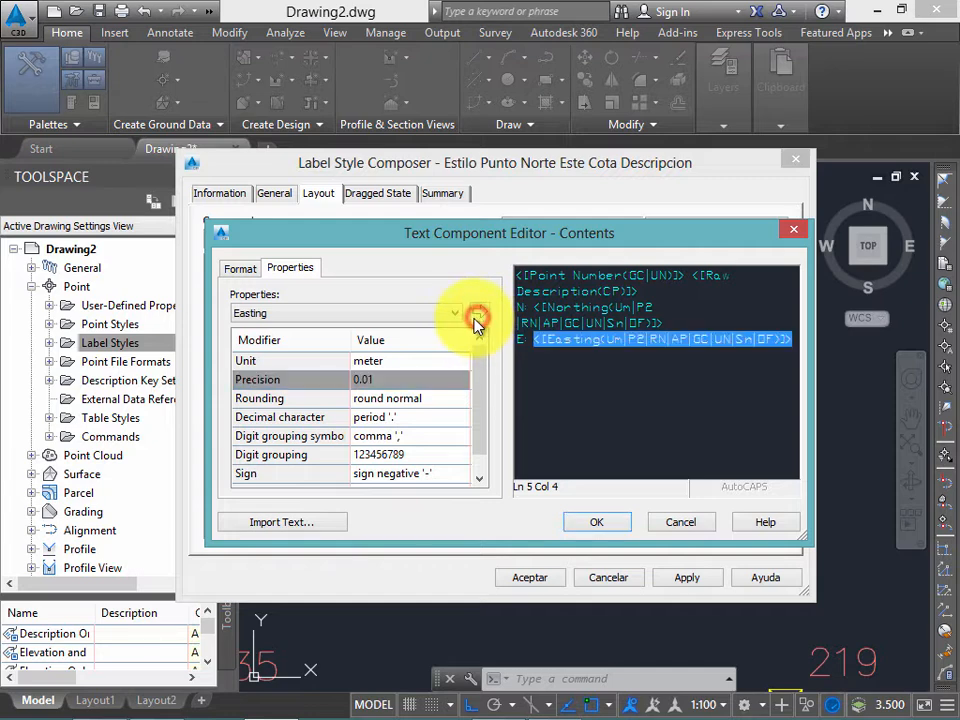
Step: Start a new line below the easting with "Z: " and insert the Point Elevation property with a precision of 0.01
{"action": "left_click", "coordinate": [795, 345]}
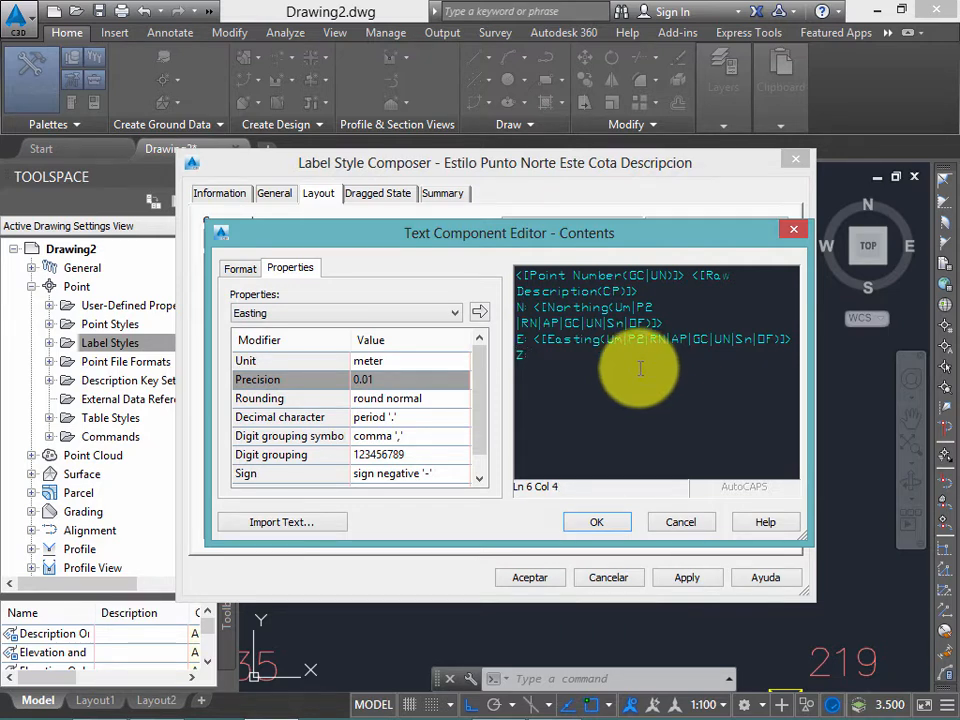
{"action": "left_click", "coordinate": [366, 317]}
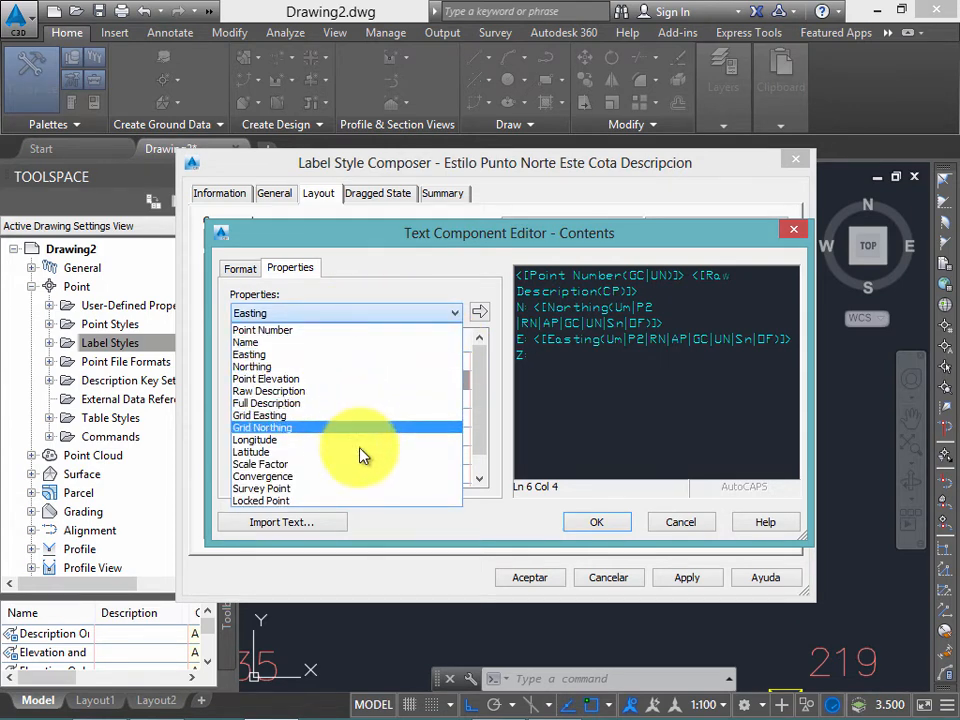
{"action": "left_click", "coordinate": [306, 386]}
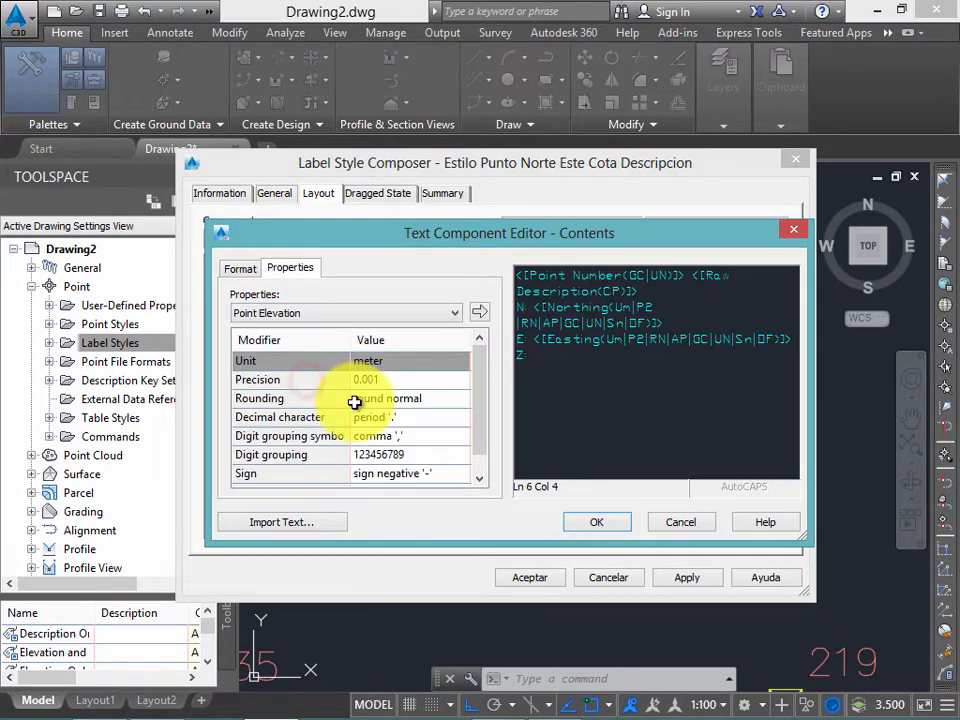
{"action": "left_click", "coordinate": [380, 386]}
{"action": "left_click", "coordinate": [370, 380]}
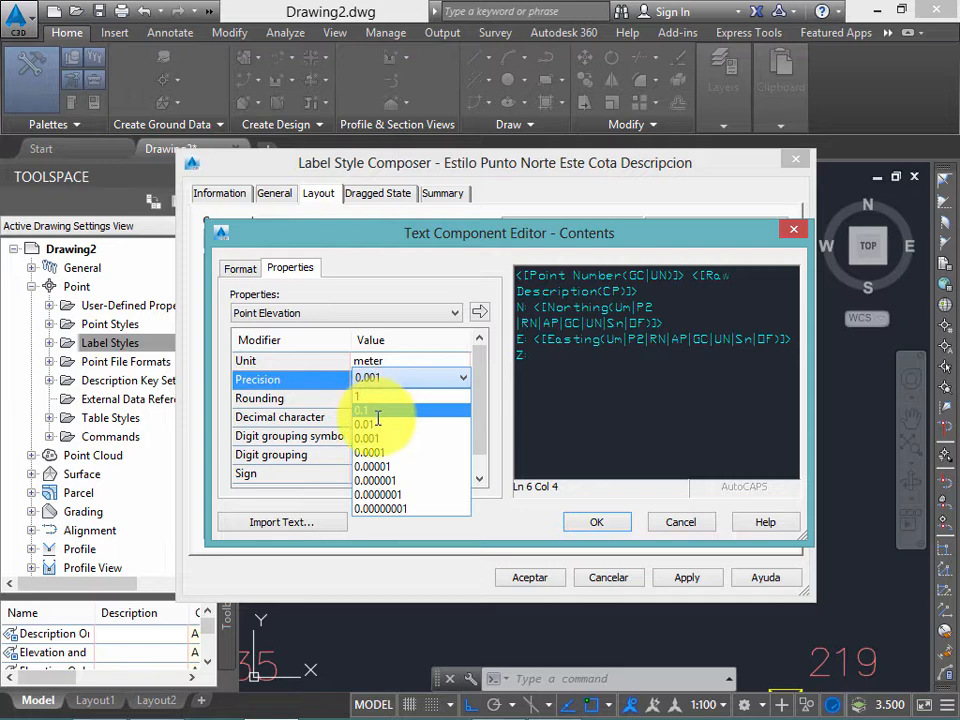
{"action": "left_click", "coordinate": [378, 423]}
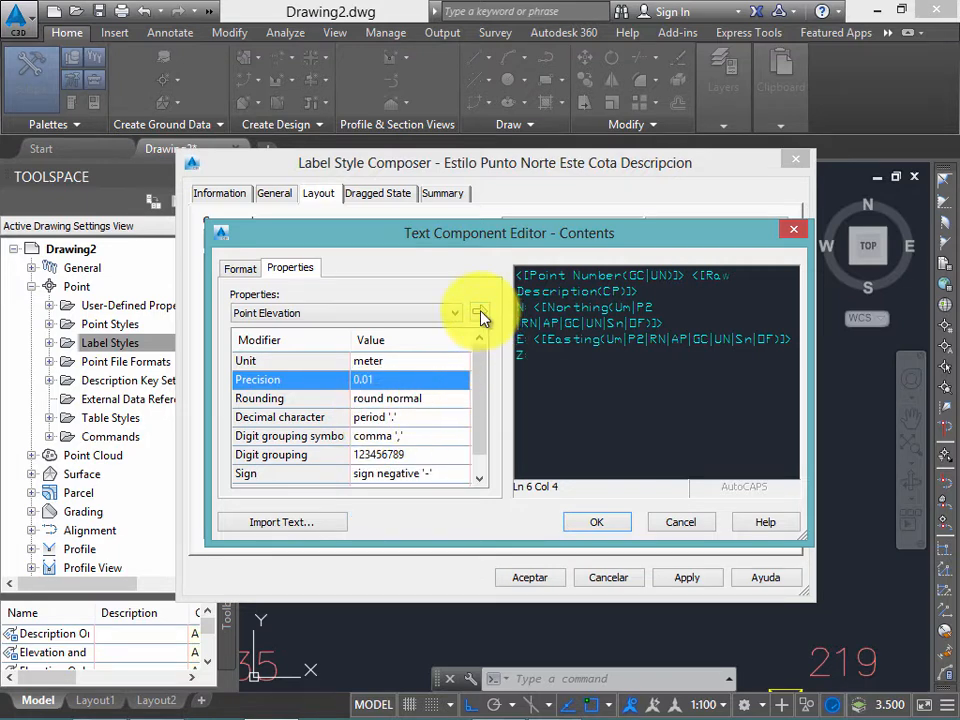
{"action": "left_click", "coordinate": [478, 313]}
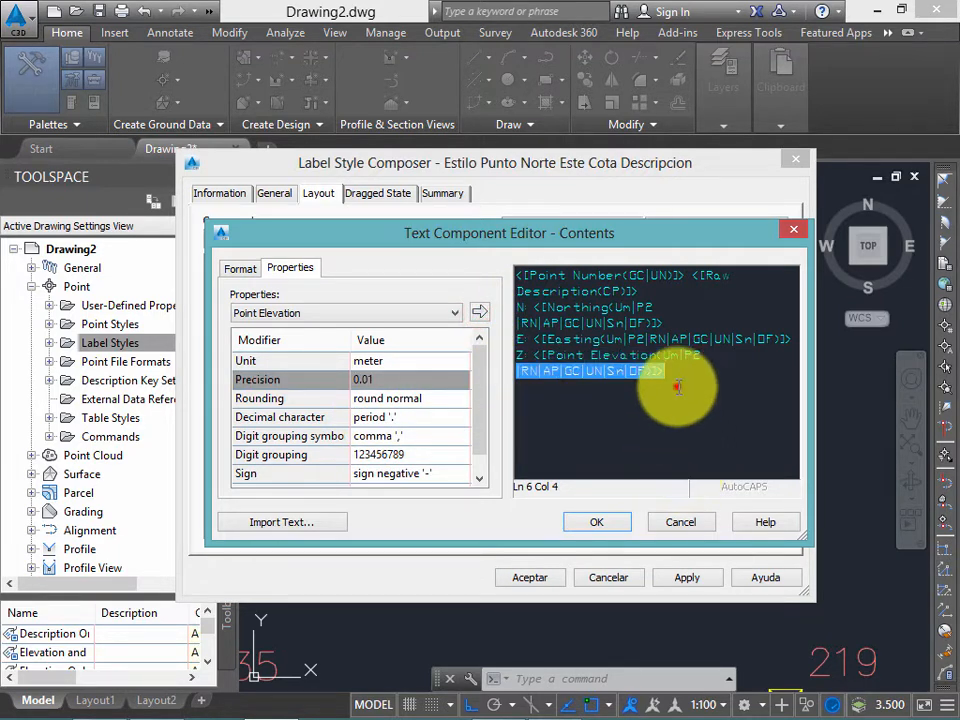
Step: Append the unit "m" after the Northing, Easting and Point Elevation fields in the label contents
{"action": "left_click", "coordinate": [660, 311]}
{"action": "left_click", "coordinate": [678, 322]}
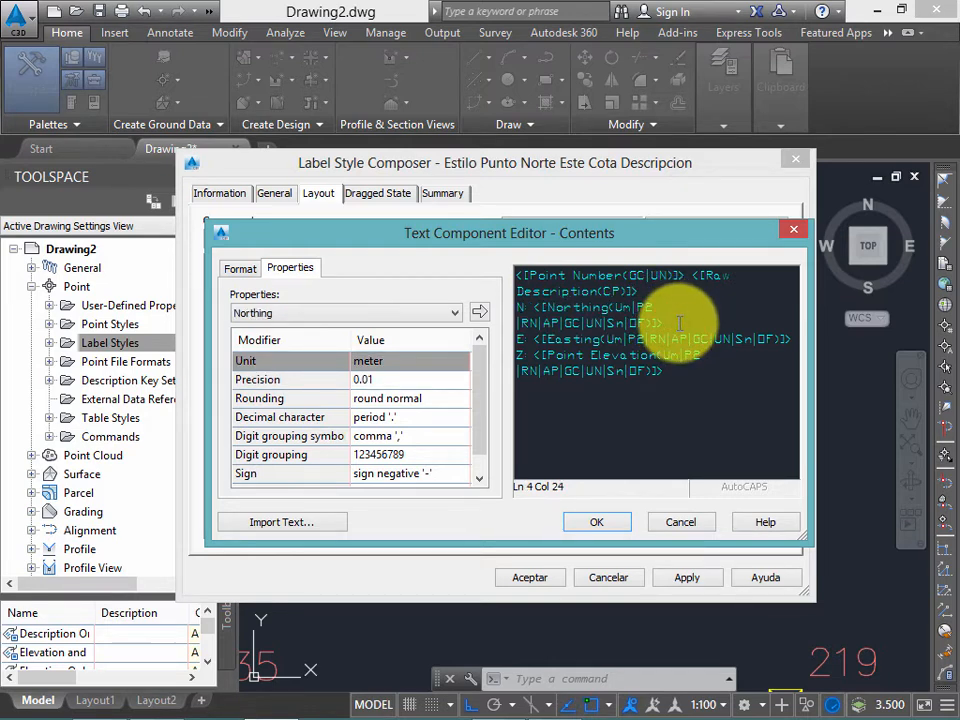
{"action": "left_click", "coordinate": [795, 339]}
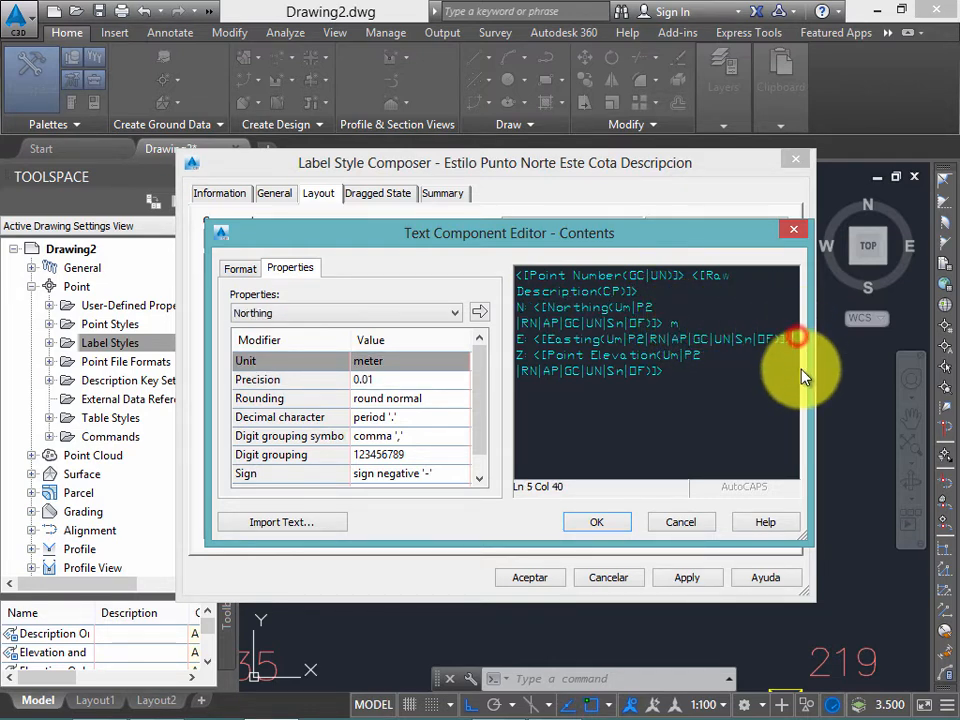
{"action": "type", "text": "m"}
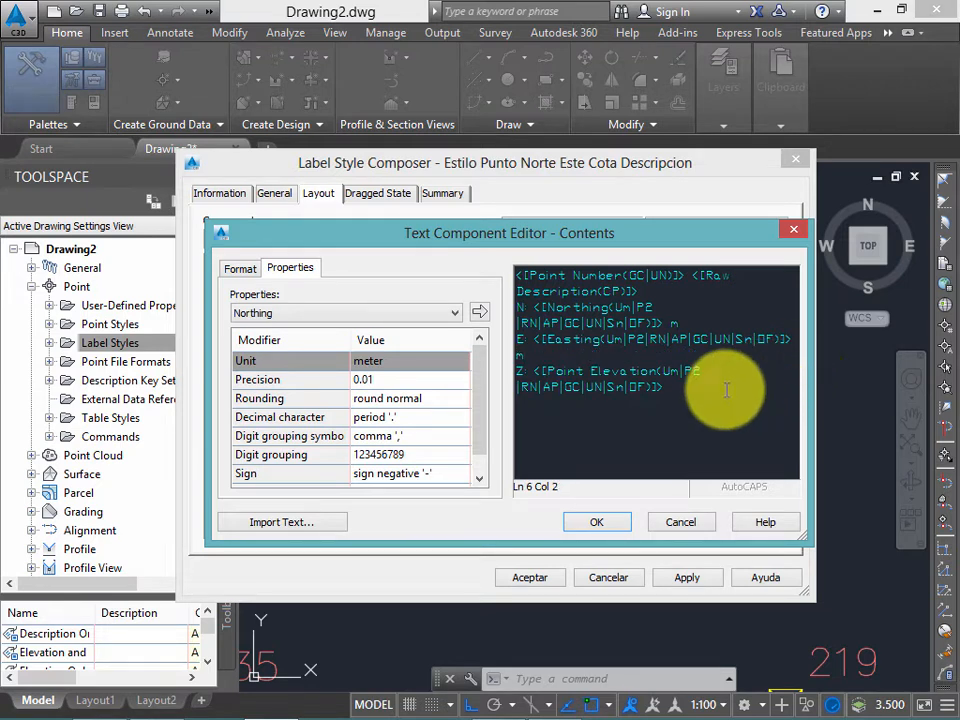
{"action": "left_click", "coordinate": [688, 389]}
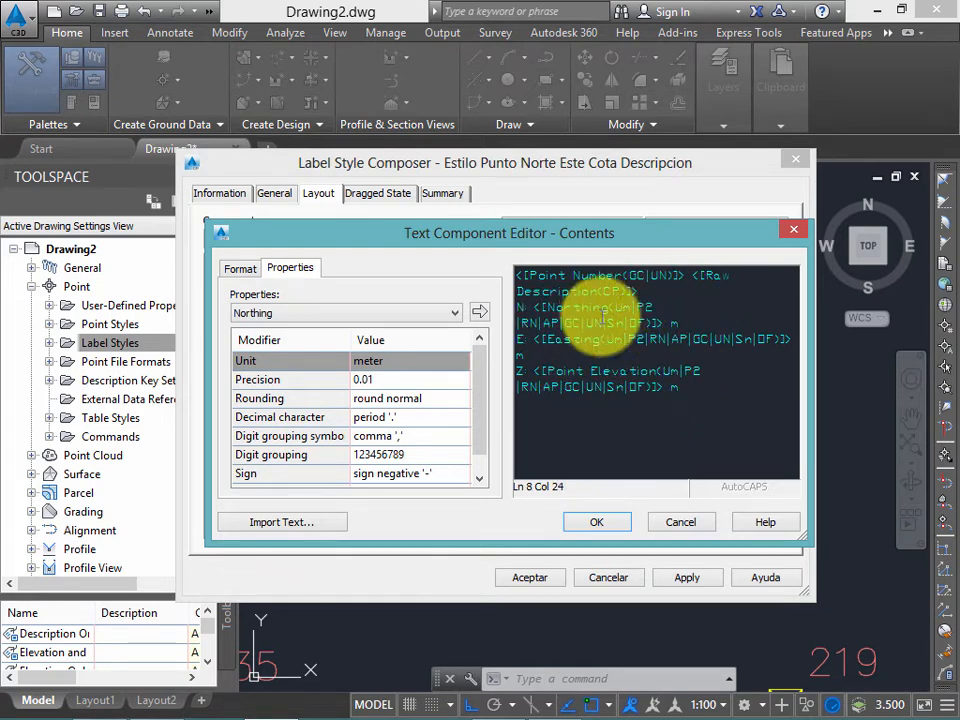
{"action": "right_click", "coordinate": [685, 324]}
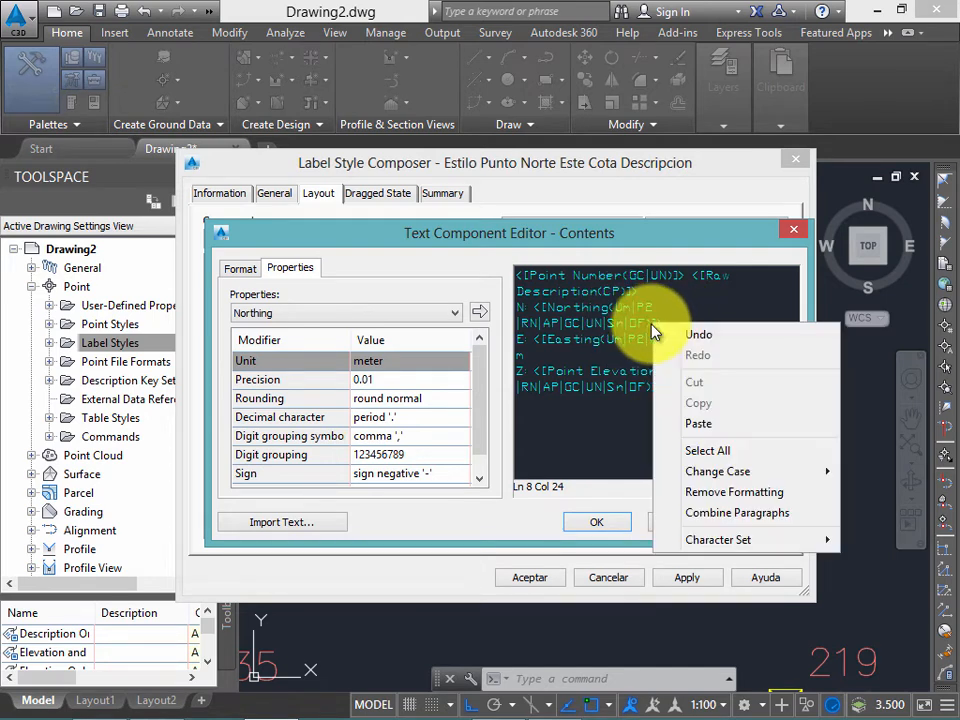
Step: Set the justification of the entire Data label contents to Left and accept the edited text
{"action": "left_click", "coordinate": [716, 452]}
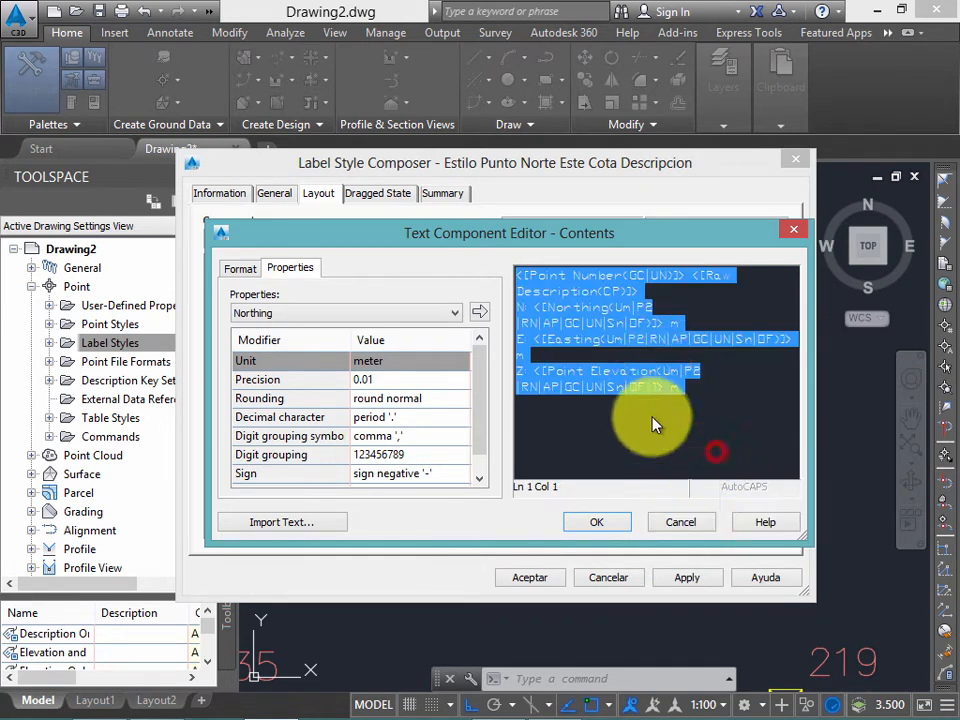
{"action": "left_click", "coordinate": [249, 271]}
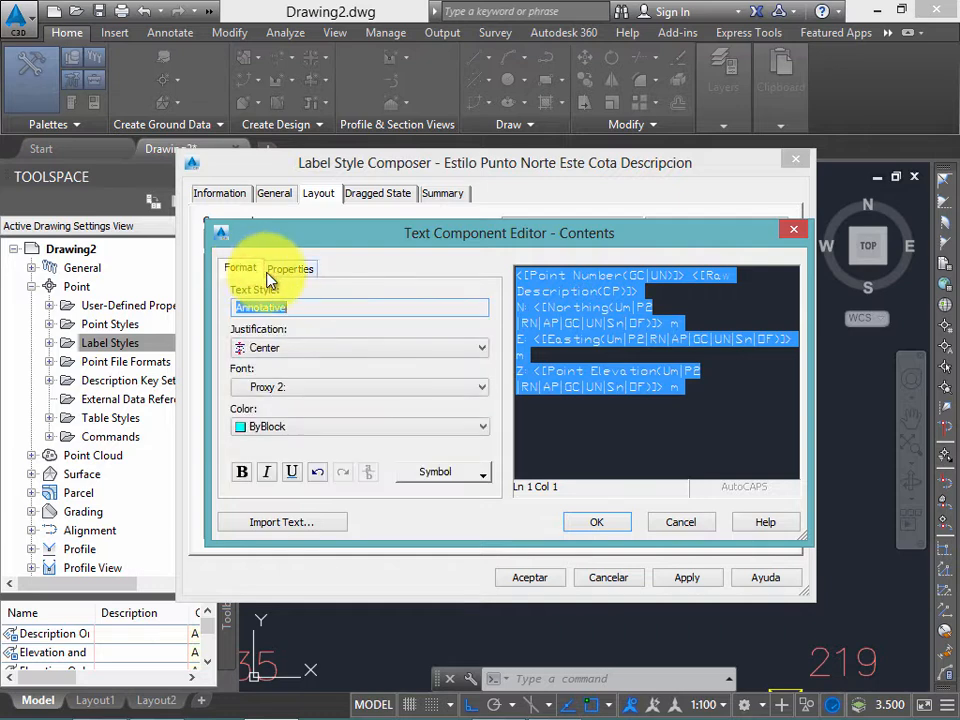
{"action": "left_click", "coordinate": [305, 350]}
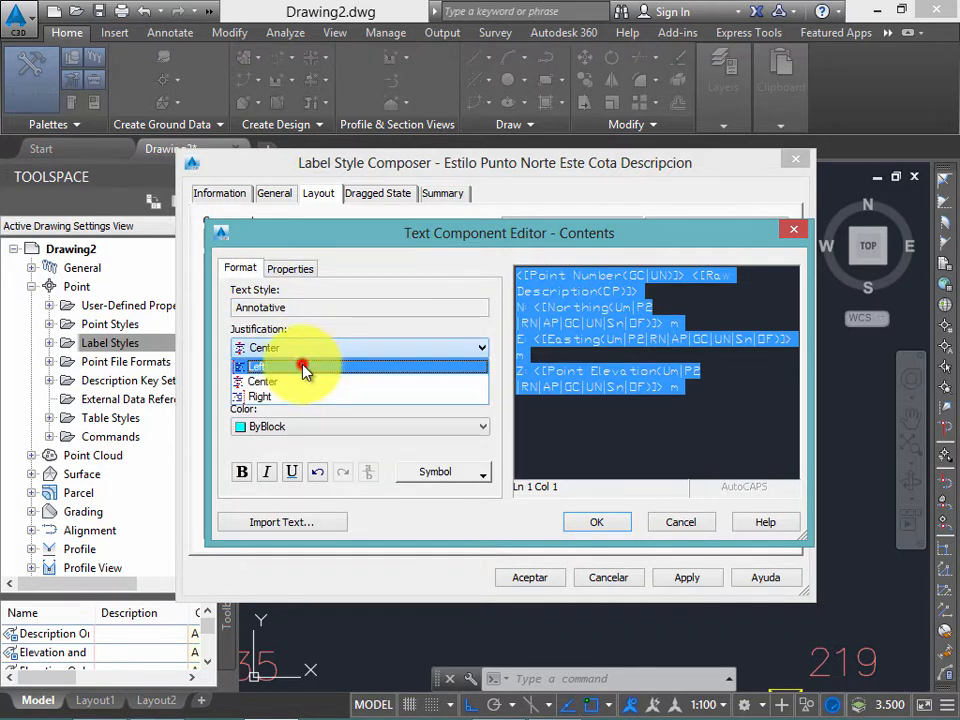
{"action": "left_click", "coordinate": [305, 368]}
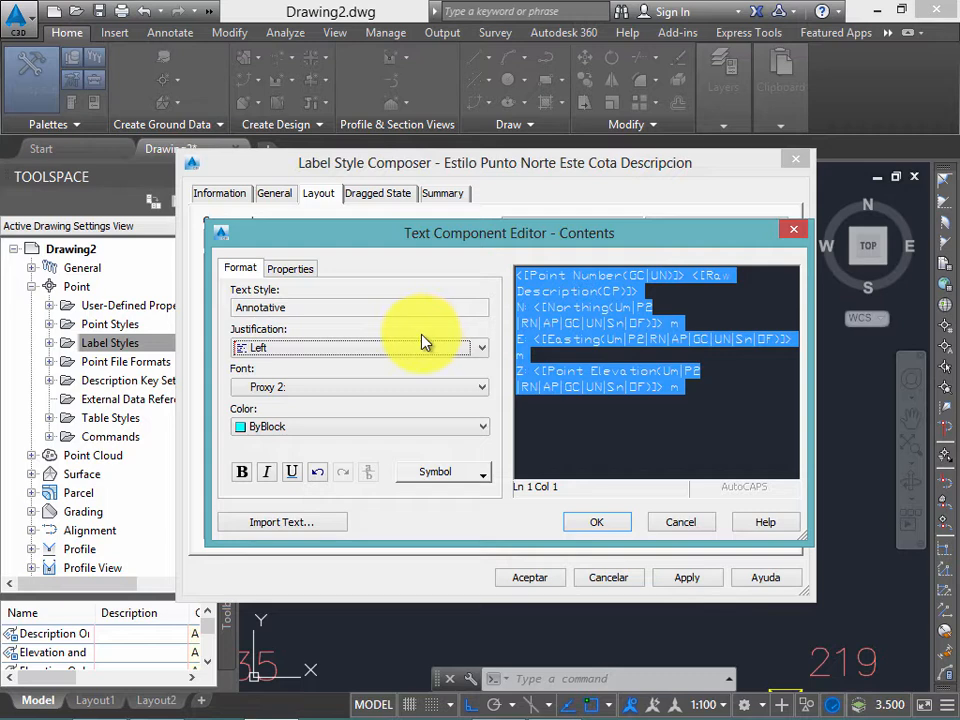
{"action": "left_click", "coordinate": [596, 524]}
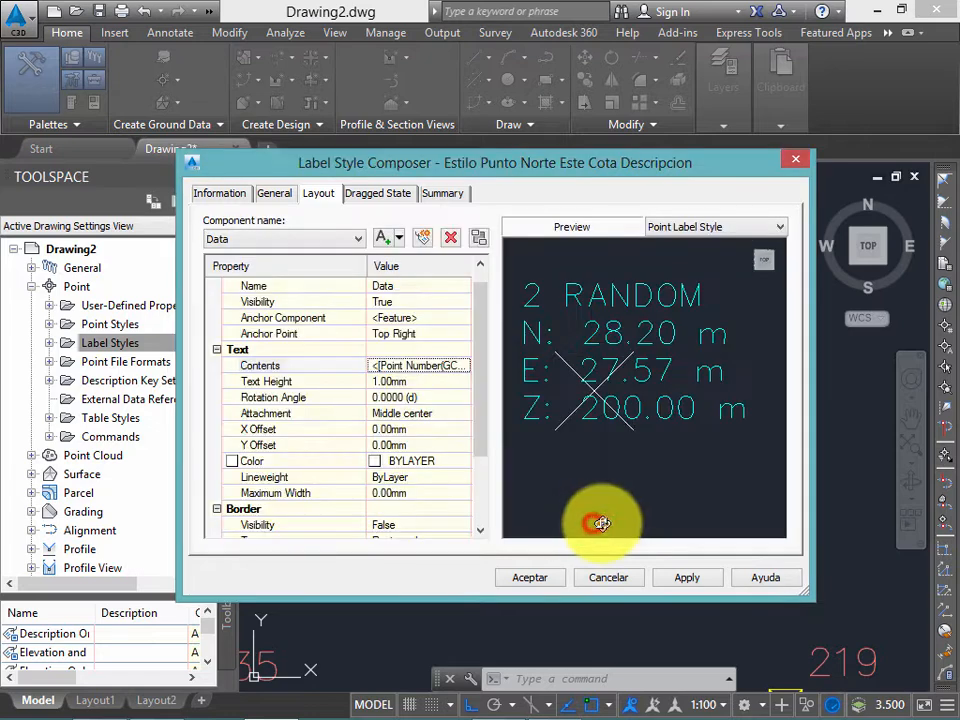
Step: Examine the Data label's text lines and its Top Right anchor point relative to the point marker in the preview
{"action": "middle_click_drag", "start_coordinate": [638, 407], "coordinate": [634, 399]}
{"action": "scroll", "coordinate": [640, 385], "scroll_direction": "down", "scroll_amount": 2}
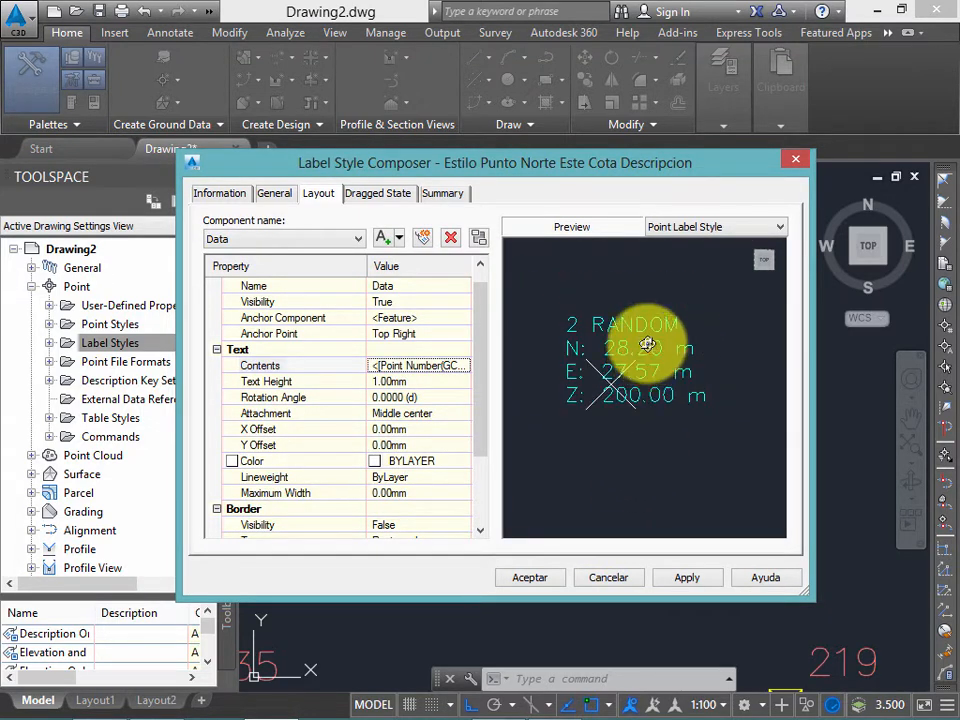
{"action": "scroll", "coordinate": [645, 353], "scroll_direction": "up", "scroll_amount": 2}
{"action": "middle_click_drag", "start_coordinate": [648, 356], "coordinate": [664, 364]}
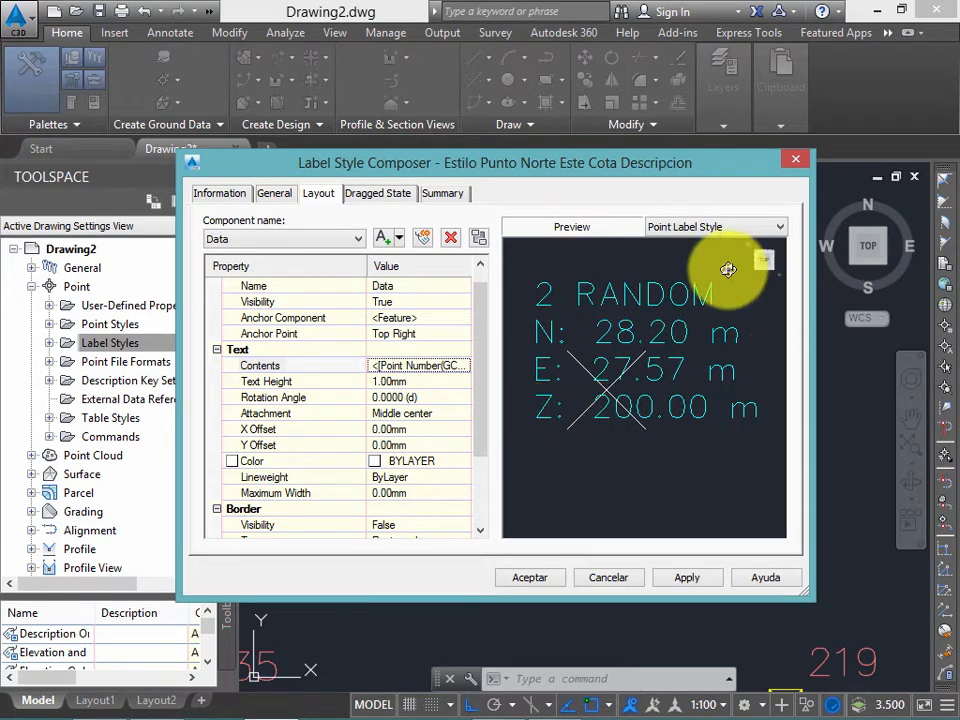
{"action": "scroll", "coordinate": [636, 362], "scroll_direction": "down", "scroll_amount": 2}
{"action": "scroll", "coordinate": [632, 368], "scroll_direction": "up", "scroll_amount": 2}
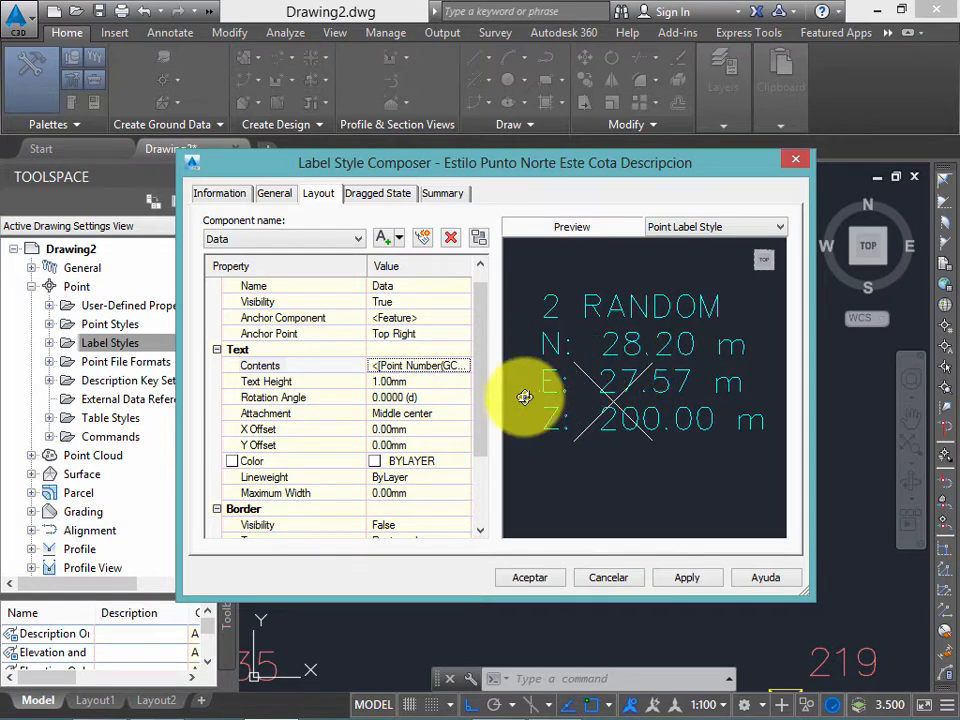
{"action": "left_click_drag", "start_coordinate": [484, 374], "coordinate": [481, 390]}
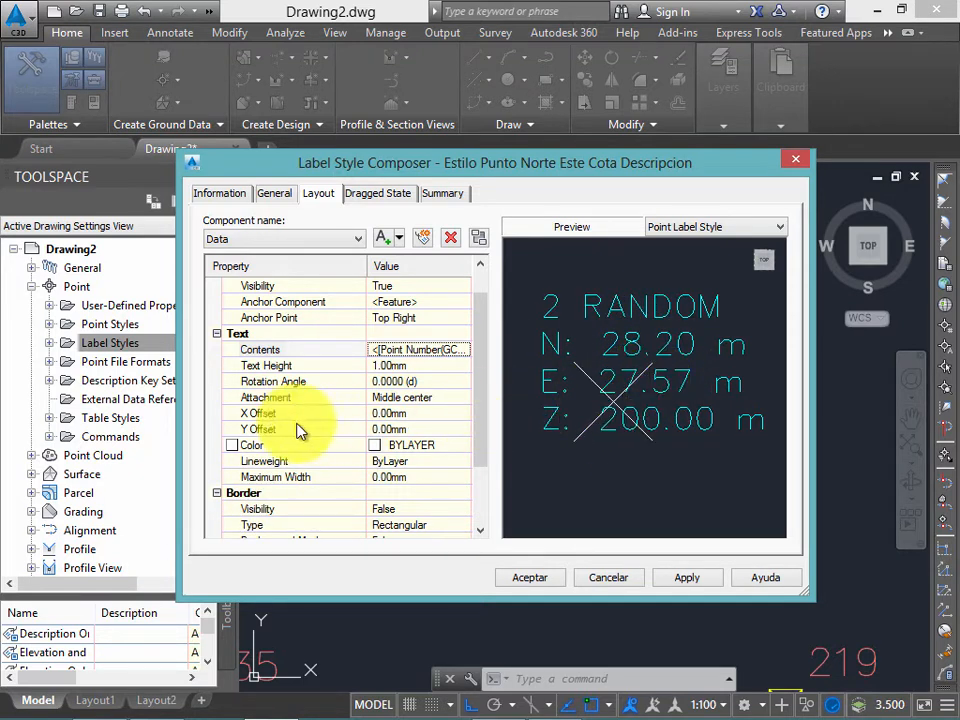
{"action": "left_click", "coordinate": [252, 398]}
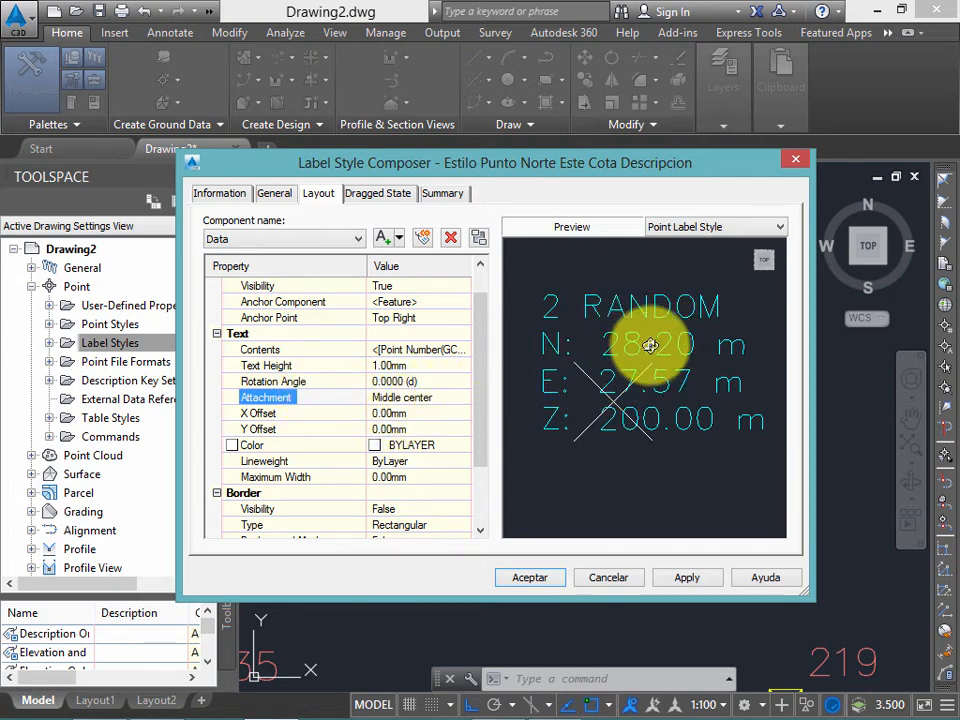
{"action": "scroll", "coordinate": [645, 345], "scroll_direction": "up", "scroll_amount": 1}
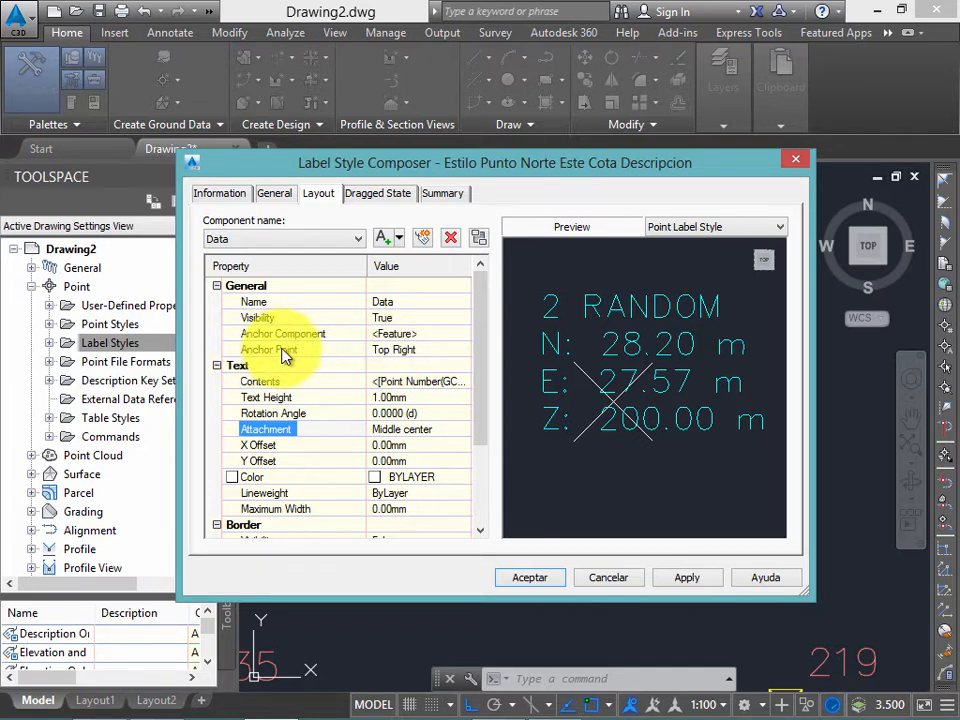
{"action": "left_click", "coordinate": [645, 362]}
{"action": "scroll", "coordinate": [653, 368], "scroll_direction": "up", "scroll_amount": 2}
{"action": "scroll", "coordinate": [650, 366], "scroll_direction": "up", "scroll_amount": 3}
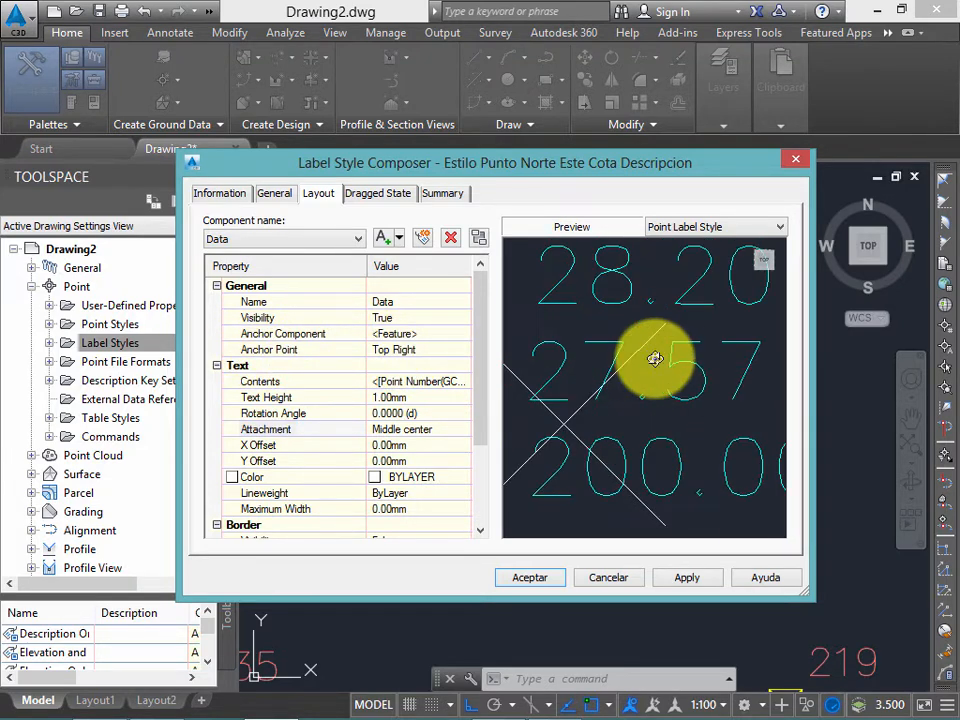
{"action": "scroll", "coordinate": [645, 360], "scroll_direction": "up", "scroll_amount": 3}
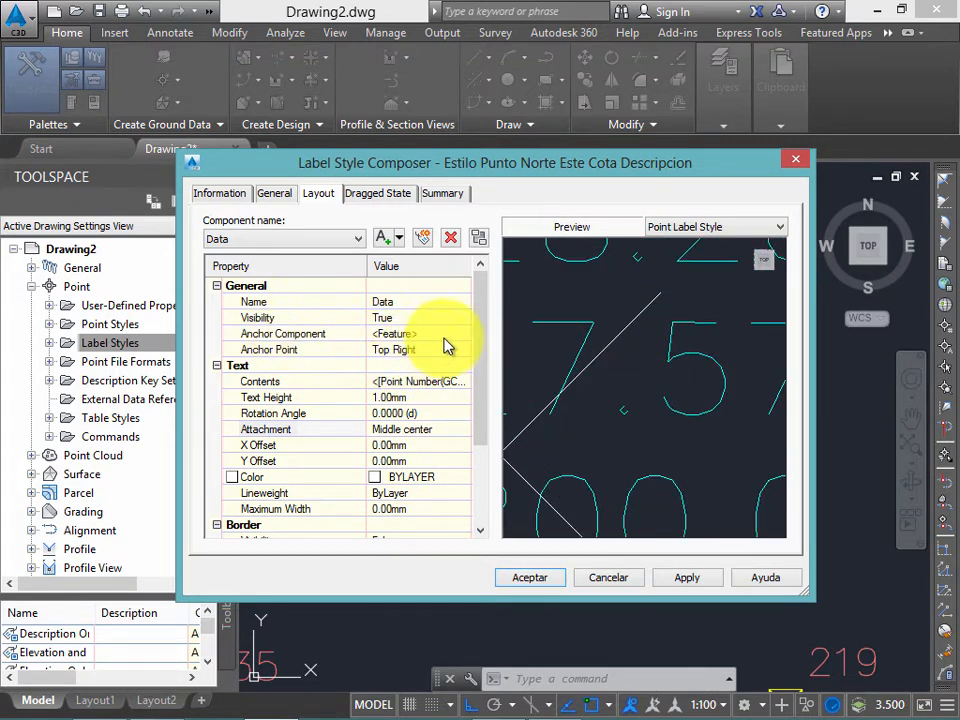
{"action": "middle_click_drag", "start_coordinate": [675, 290], "coordinate": [660, 317]}
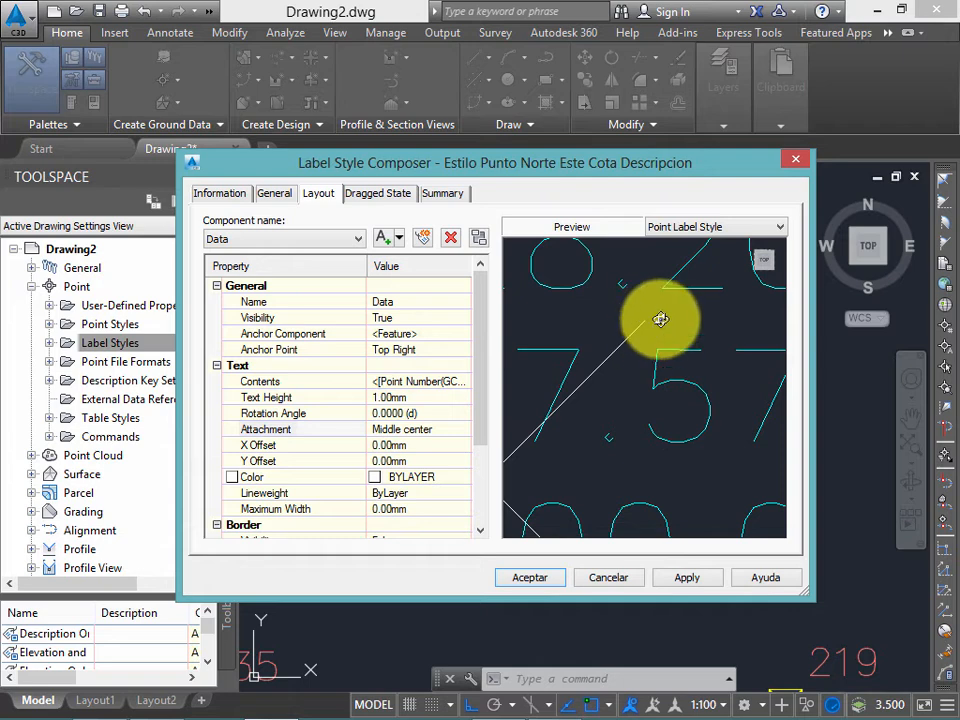
{"action": "scroll", "coordinate": [640, 313], "scroll_direction": "down", "scroll_amount": 2}
{"action": "middle_click_drag", "start_coordinate": [686, 264], "coordinate": [645, 401]}
{"action": "scroll", "coordinate": [641, 366], "scroll_direction": "down", "scroll_amount": 1}
{"action": "middle_click_drag", "start_coordinate": [714, 343], "coordinate": [673, 290]}
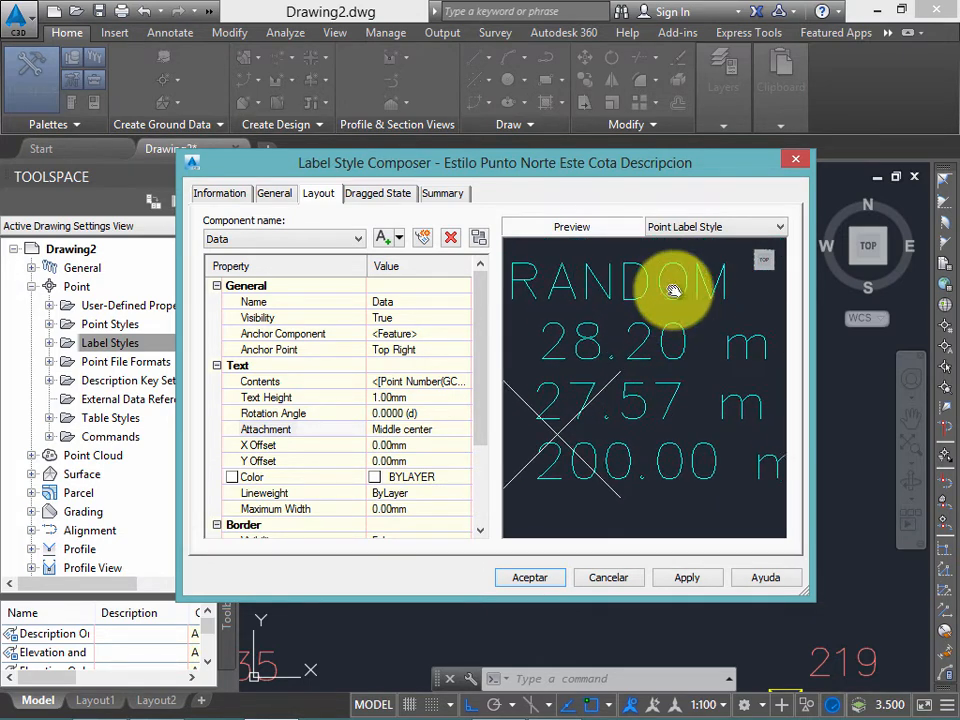
Step: Examine how the Middle center text attachment positions the Data label around its anchor point in the preview
{"action": "left_click", "coordinate": [437, 430]}
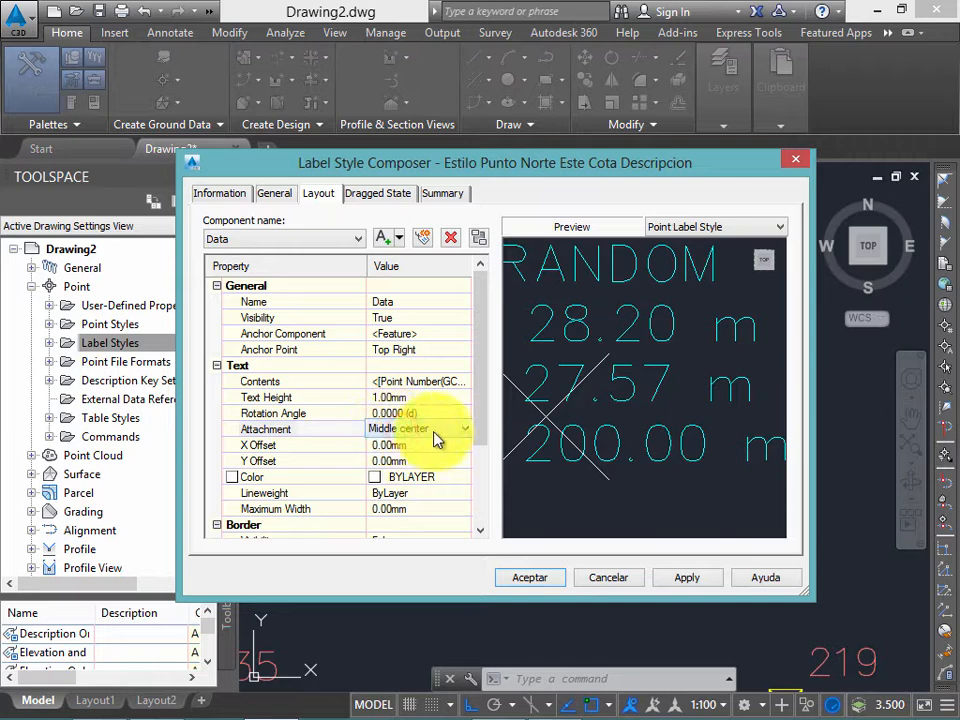
{"action": "mouse_move", "coordinate": [671, 378]}
{"action": "middle_mouse_down"}
{"action": "mouse_move", "coordinate": [746, 343]}
{"action": "mouse_move", "coordinate": [675, 356]}
{"action": "middle_mouse_up"}
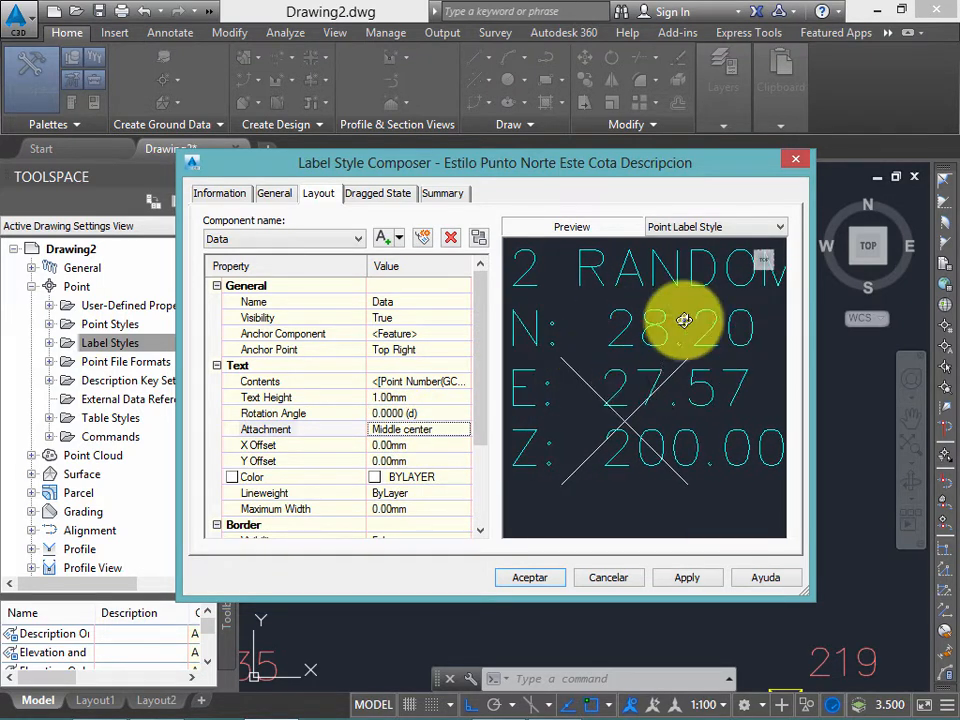
{"action": "scroll", "coordinate": [636, 330], "scroll_direction": "down", "scroll_amount": 1}
{"action": "scroll", "coordinate": [658, 377], "scroll_direction": "up", "scroll_amount": 2}
{"action": "scroll", "coordinate": [678, 302], "scroll_direction": "down", "scroll_amount": 2}
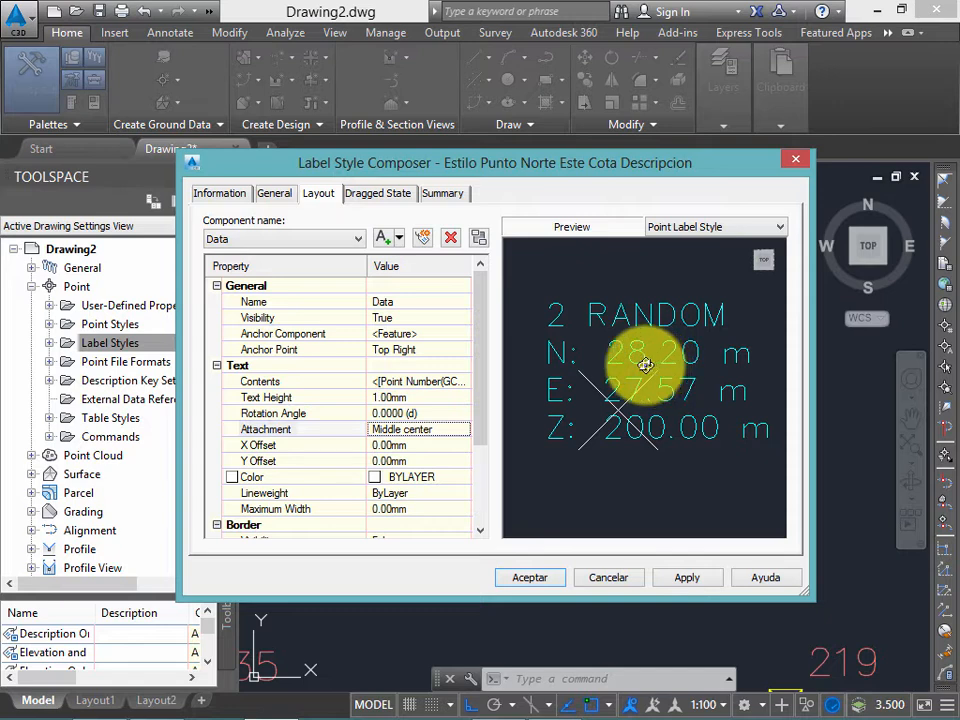
{"action": "mouse_move", "coordinate": [657, 353]}
{"action": "middle_mouse_down"}
{"action": "mouse_move", "coordinate": [649, 354]}
{"action": "mouse_move", "coordinate": [671, 354]}
{"action": "middle_mouse_up"}
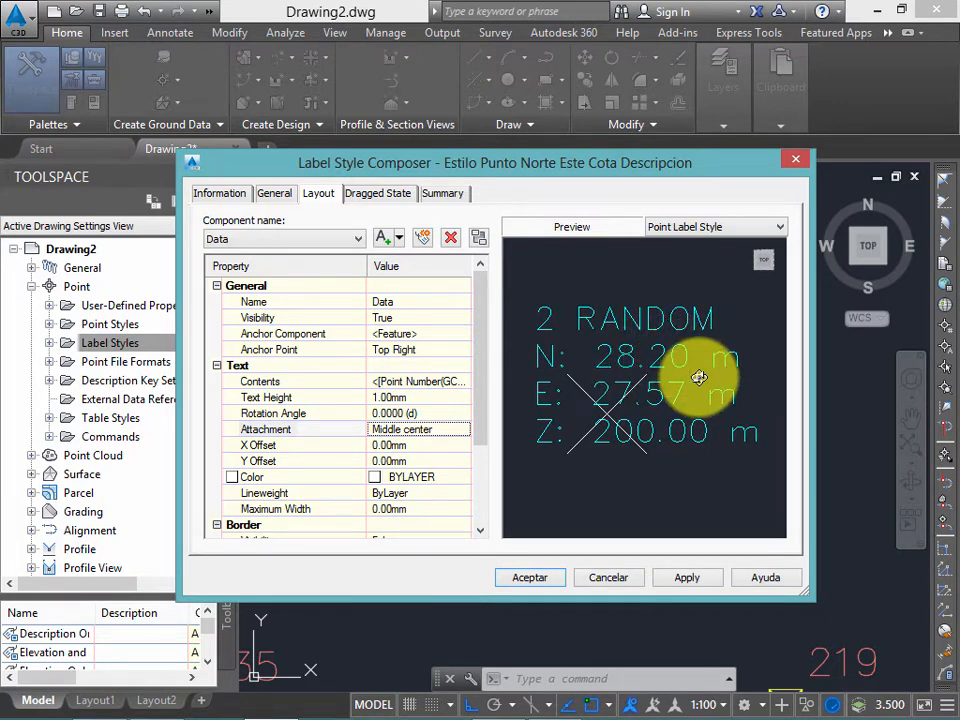
{"action": "left_click", "coordinate": [423, 430]}
{"action": "left_click", "coordinate": [424, 430]}
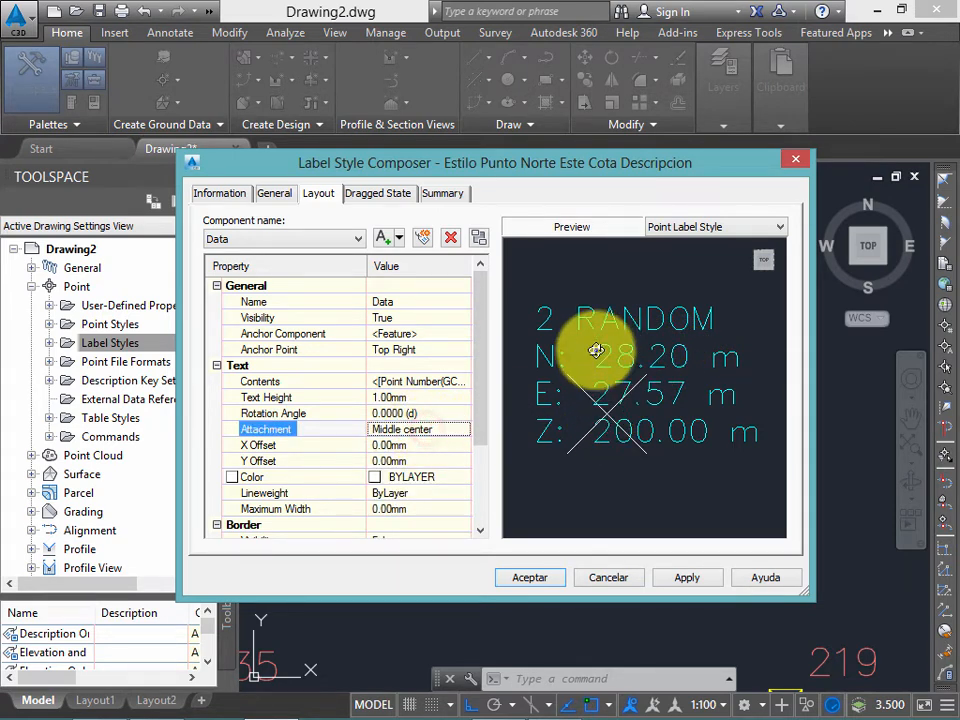
{"action": "scroll", "coordinate": [597, 350], "scroll_direction": "up", "scroll_amount": 2}
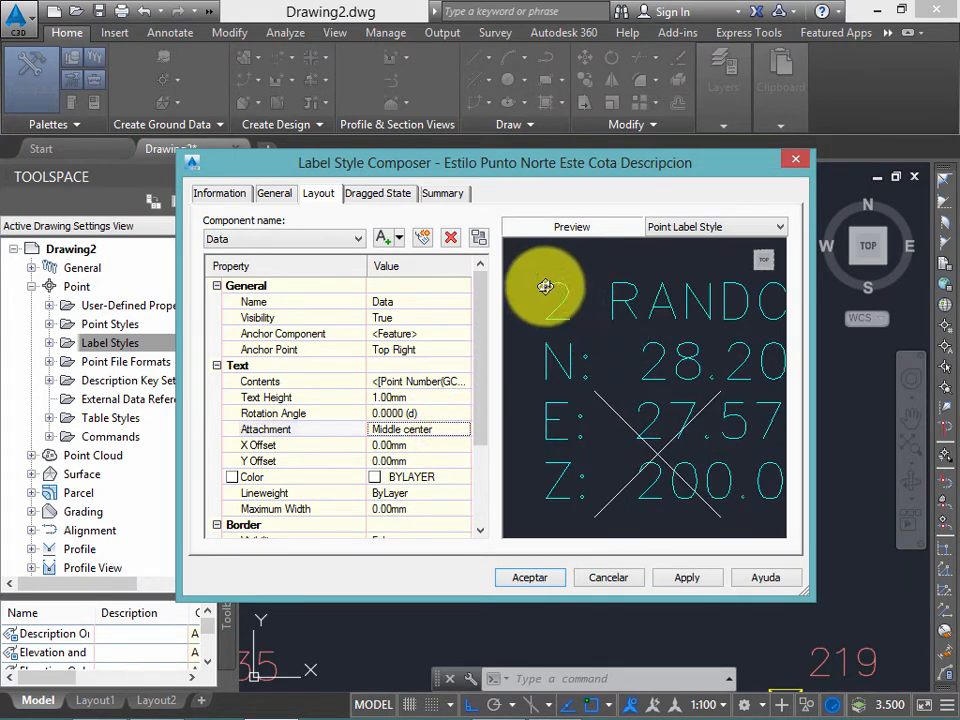
{"action": "middle_click_drag", "start_coordinate": [562, 286], "coordinate": [565, 288]}
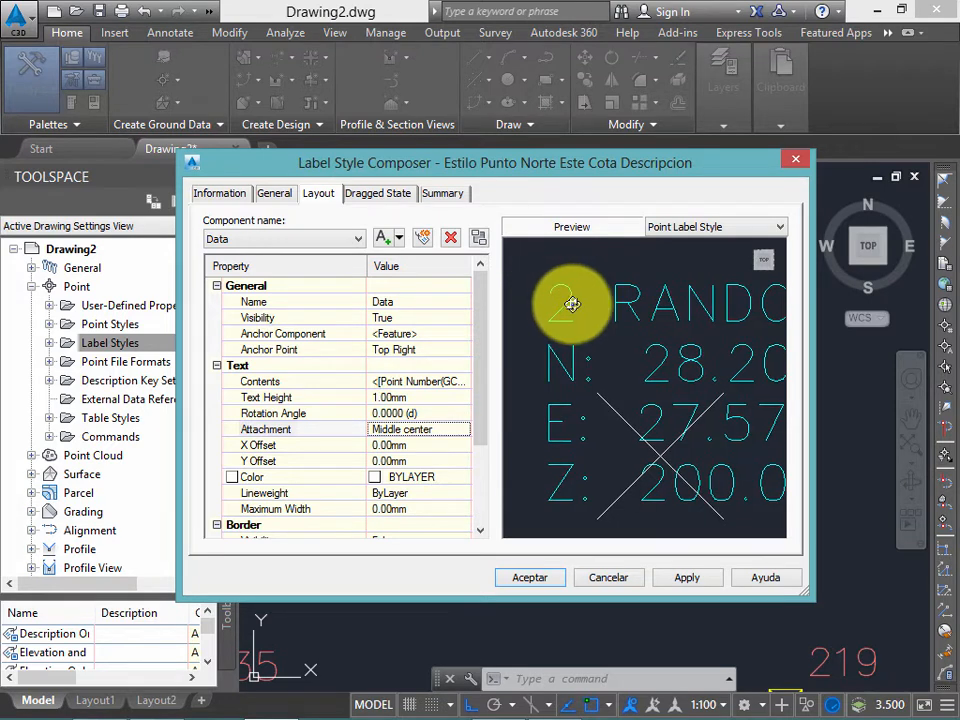
{"action": "middle_click_drag", "start_coordinate": [631, 323], "coordinate": [555, 297]}
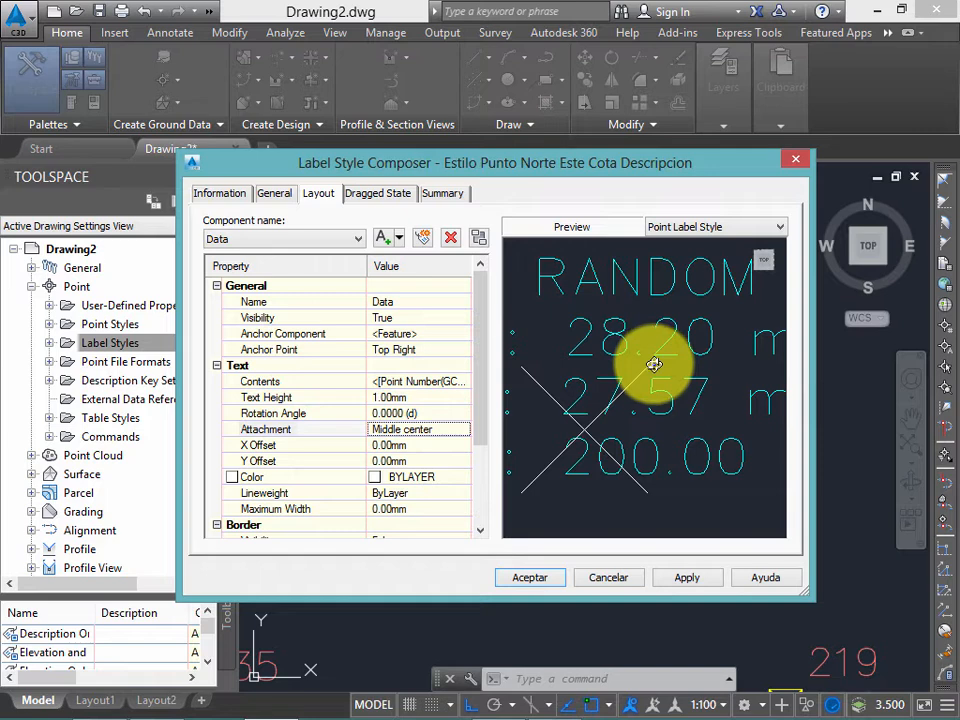
{"action": "middle_click_drag", "start_coordinate": [649, 348], "coordinate": [677, 349]}
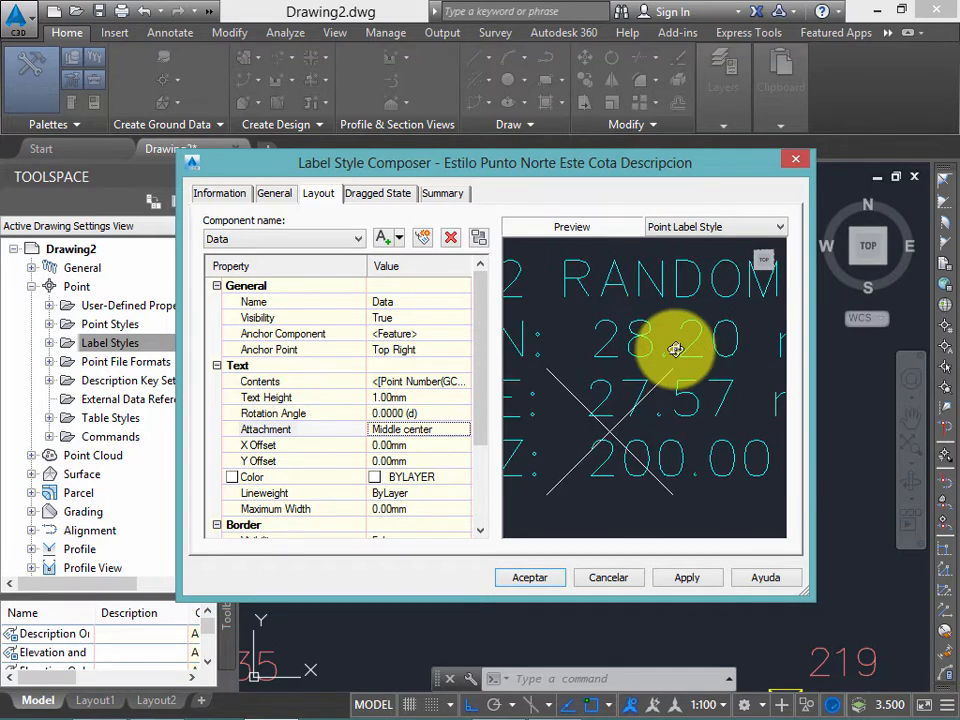
{"action": "scroll", "coordinate": [681, 349], "scroll_direction": "down", "scroll_amount": 2}
{"action": "scroll", "coordinate": [615, 335], "scroll_direction": "up", "scroll_amount": 3}
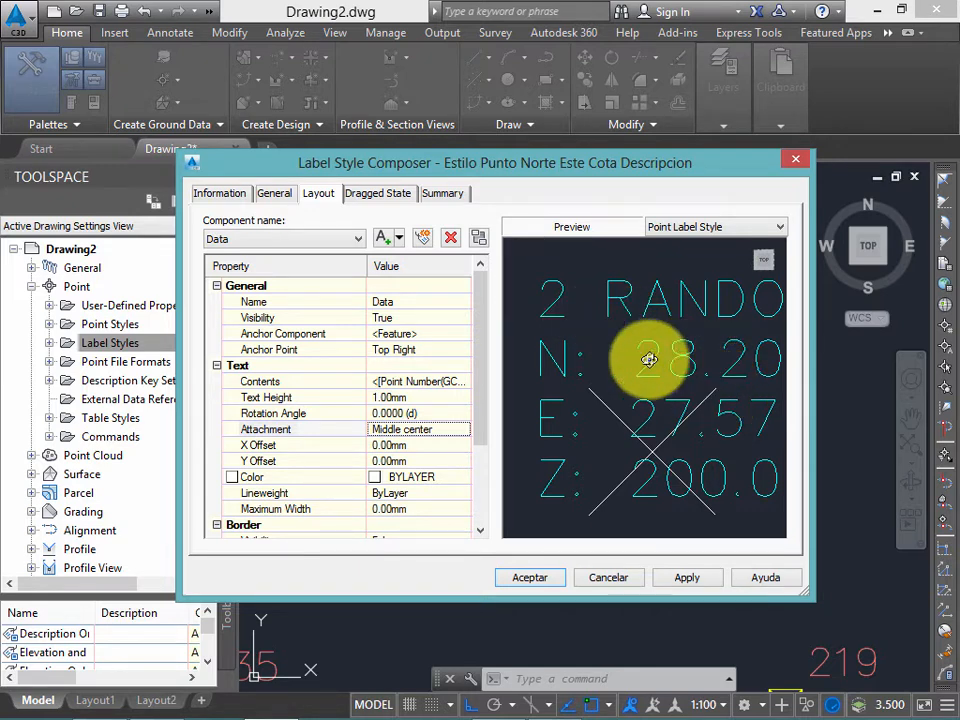
Step: Set the text attachment of the Data component to Top left
{"action": "left_click", "coordinate": [430, 429]}
{"action": "left_click", "coordinate": [438, 430]}
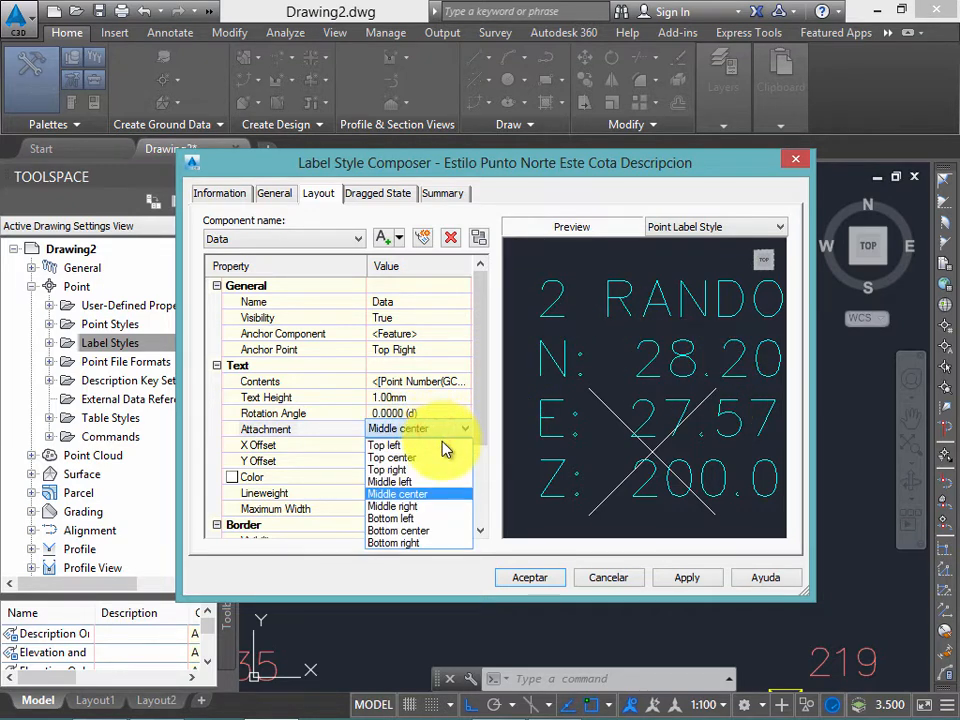
{"action": "left_click", "coordinate": [436, 445]}
Step: Inspect the spacing between the marker's upper-right end and the label's top-left corner in the preview
{"action": "middle_click_drag", "start_coordinate": [644, 391], "coordinate": [556, 348]}
{"action": "scroll", "coordinate": [621, 364], "scroll_direction": "down", "scroll_amount": 2}
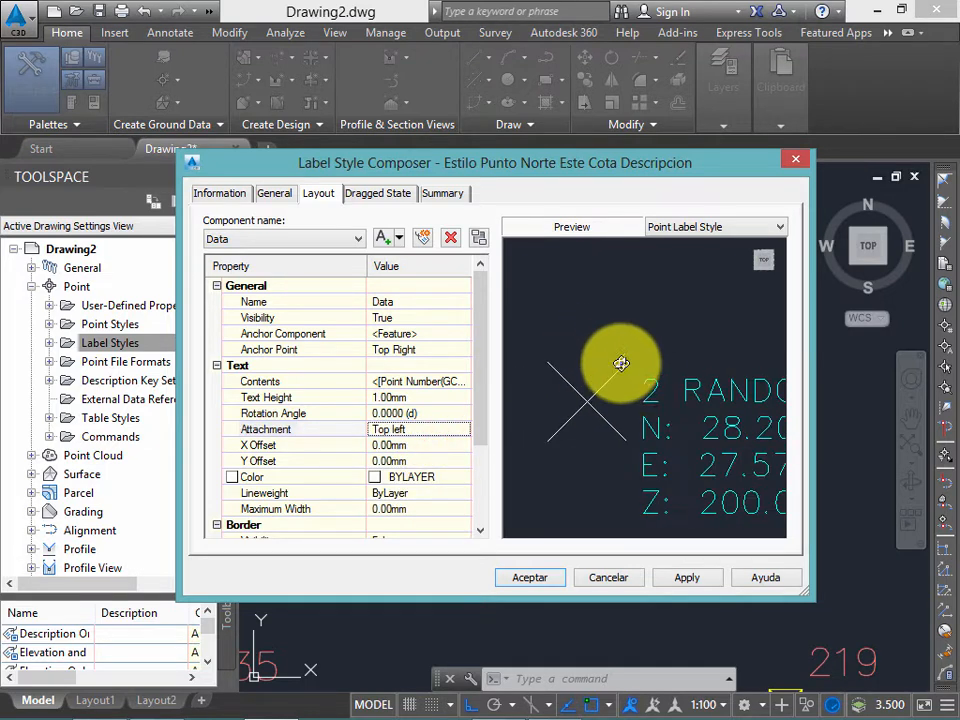
{"action": "middle_click_drag", "start_coordinate": [642, 367], "coordinate": [663, 370]}
{"action": "scroll", "coordinate": [644, 357], "scroll_direction": "up", "scroll_amount": 2}
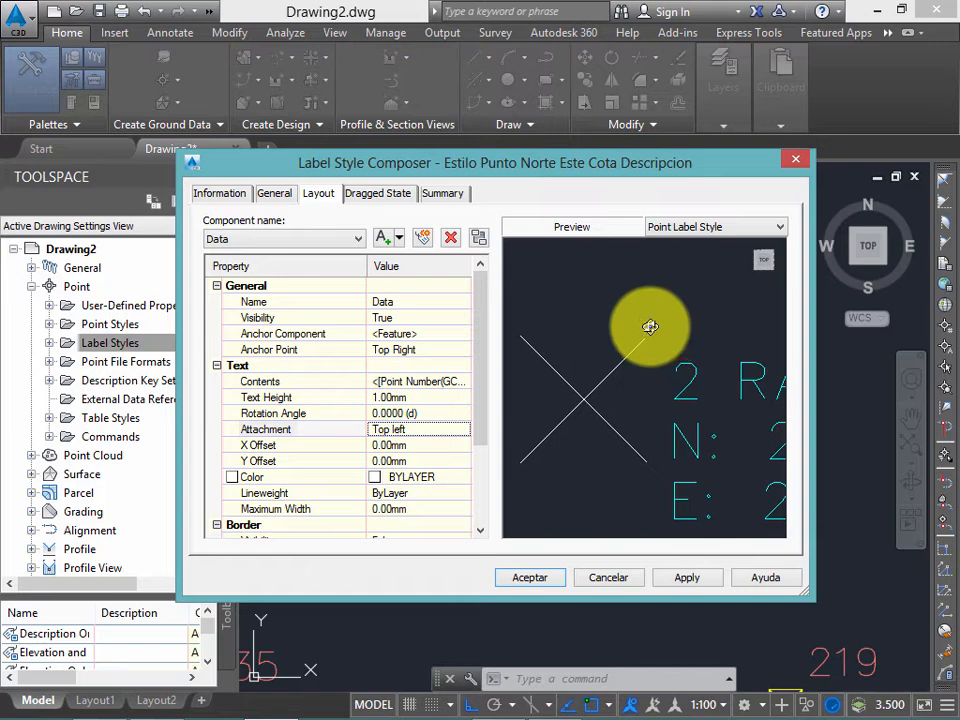
{"action": "mouse_move", "coordinate": [650, 340]}
{"action": "middle_mouse_down"}
{"action": "mouse_move", "coordinate": [600, 343]}
{"action": "mouse_move", "coordinate": [698, 400]}
{"action": "middle_mouse_up"}
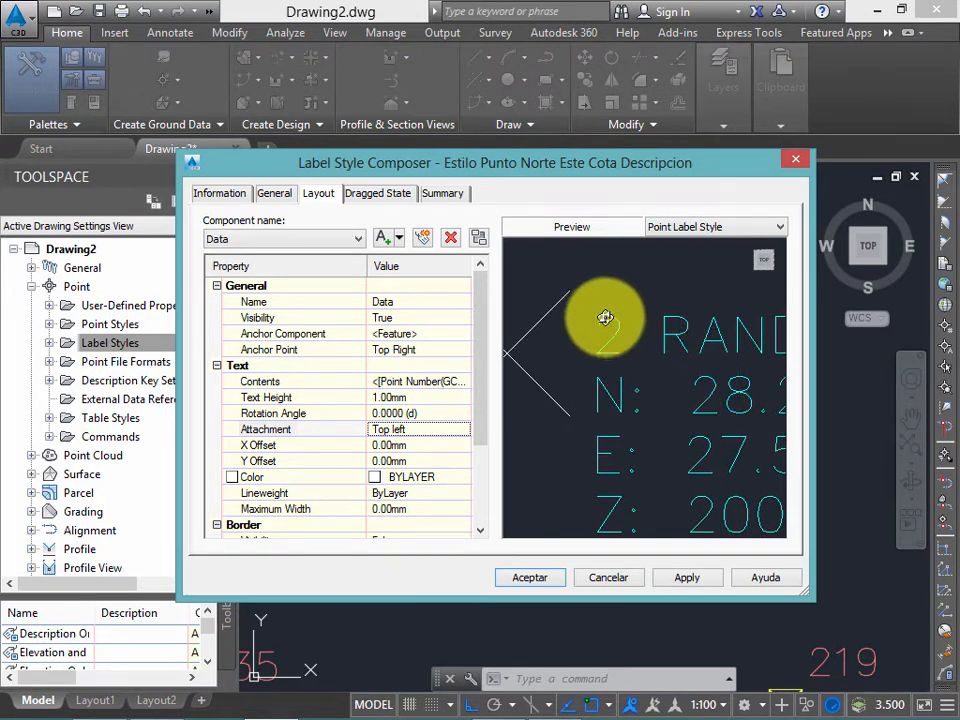
{"action": "mouse_move", "coordinate": [602, 320]}
{"action": "middle_mouse_down"}
{"action": "mouse_move", "coordinate": [583, 326]}
{"action": "mouse_move", "coordinate": [561, 356]}
{"action": "middle_mouse_up"}
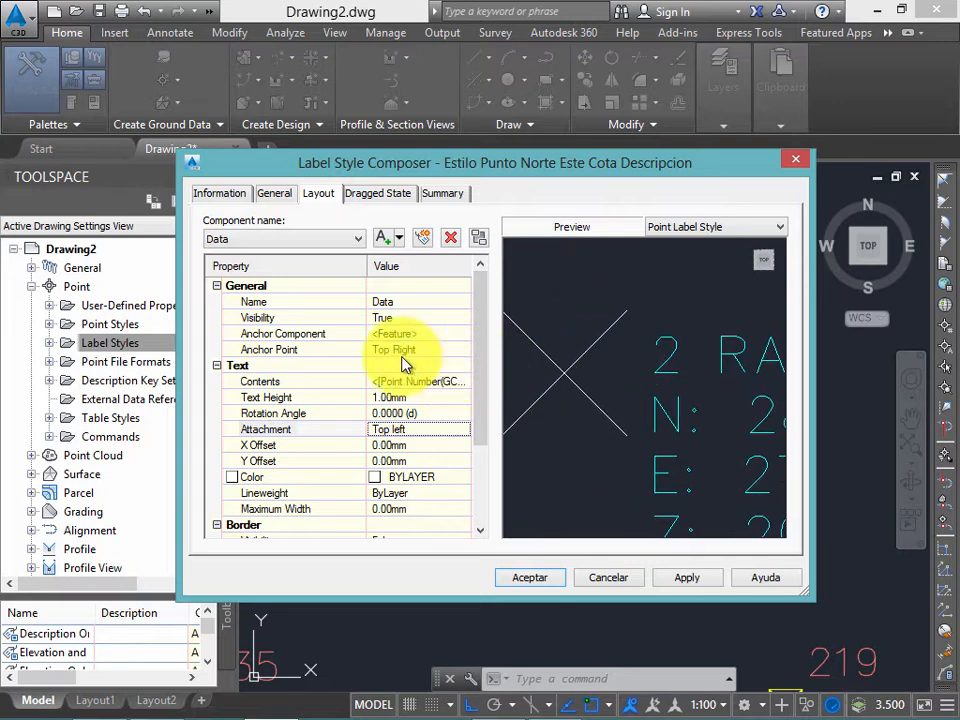
{"action": "middle_click_drag", "start_coordinate": [660, 339], "coordinate": [661, 370]}
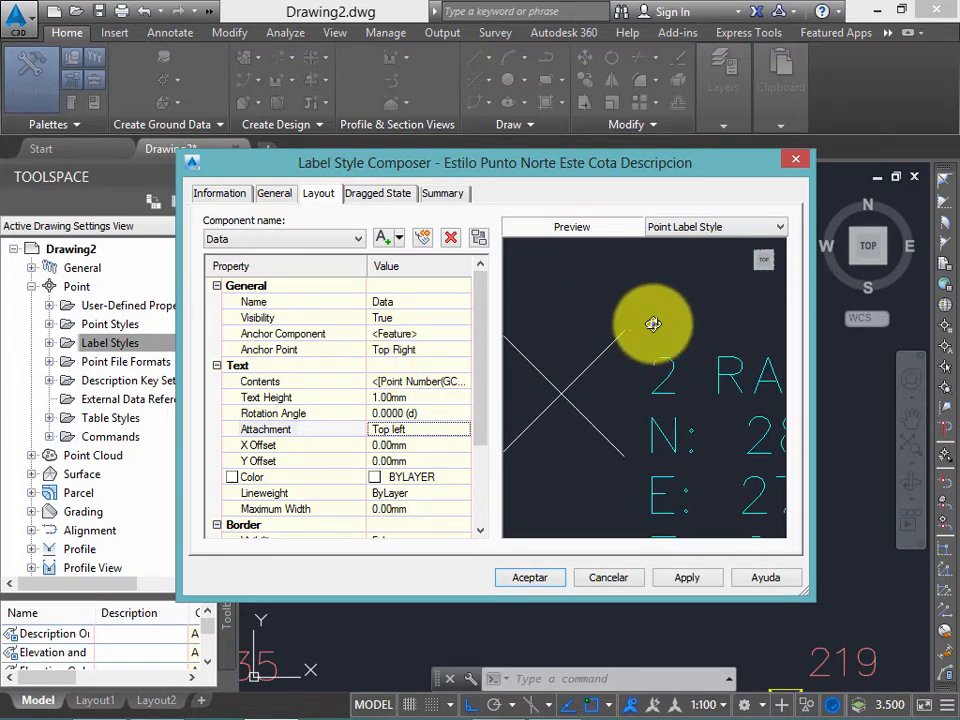
{"action": "scroll", "coordinate": [656, 350], "scroll_direction": "up", "scroll_amount": 2}
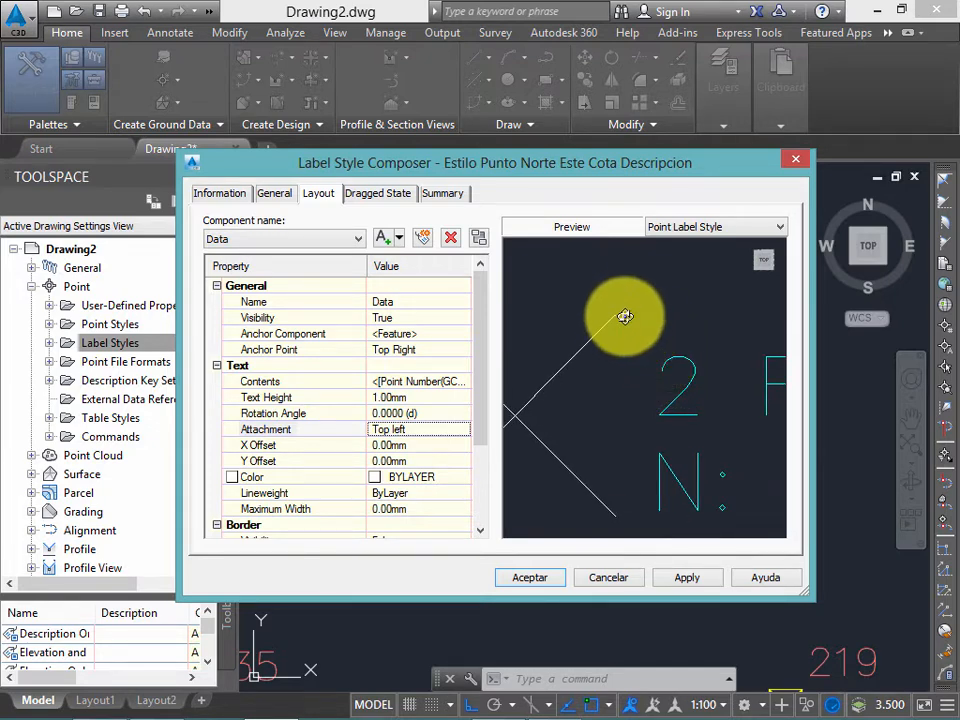
Step: Set the border gap of the Data component to 0 mm
{"action": "left_click_drag", "start_coordinate": [484, 318], "coordinate": [491, 436]}
{"action": "left_click", "coordinate": [392, 477]}
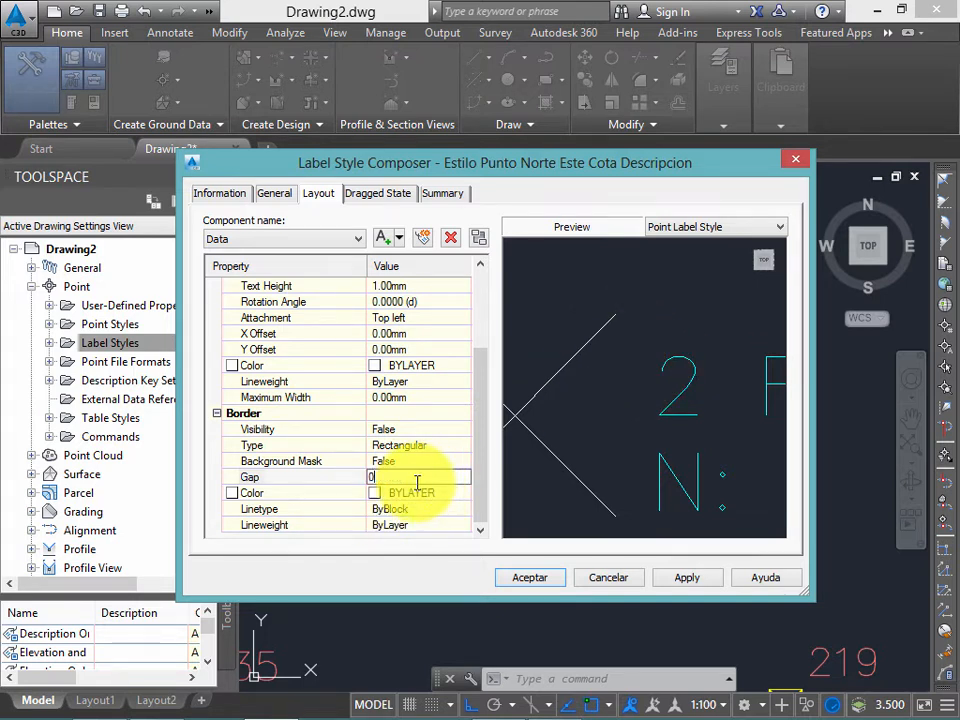
{"action": "key", "text": "Return"}
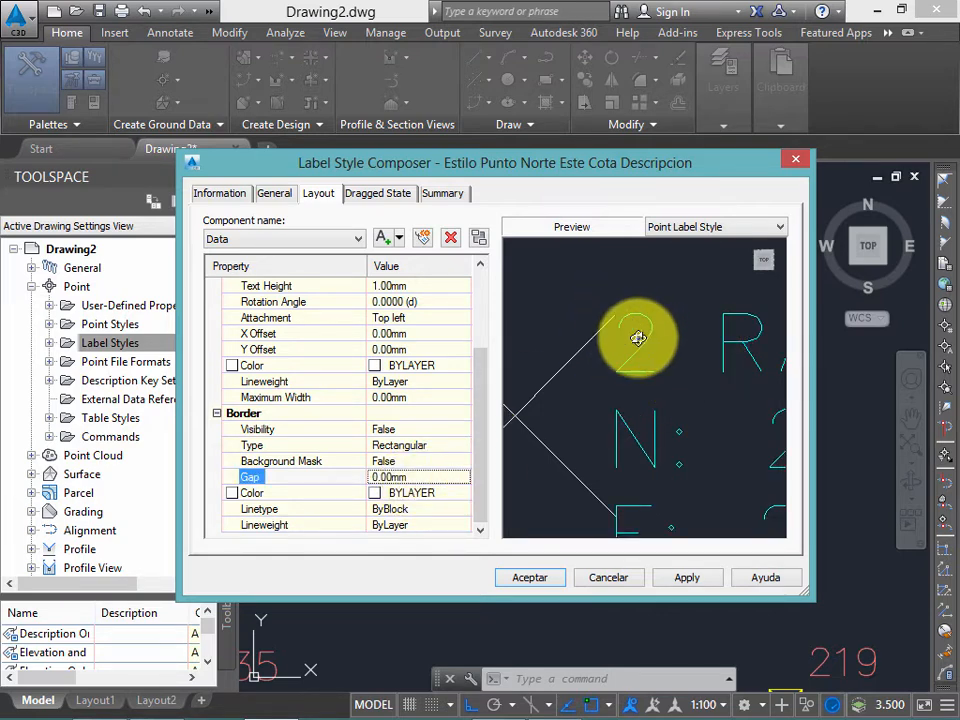
{"action": "scroll", "coordinate": [649, 336], "scroll_direction": "down", "scroll_amount": 5}
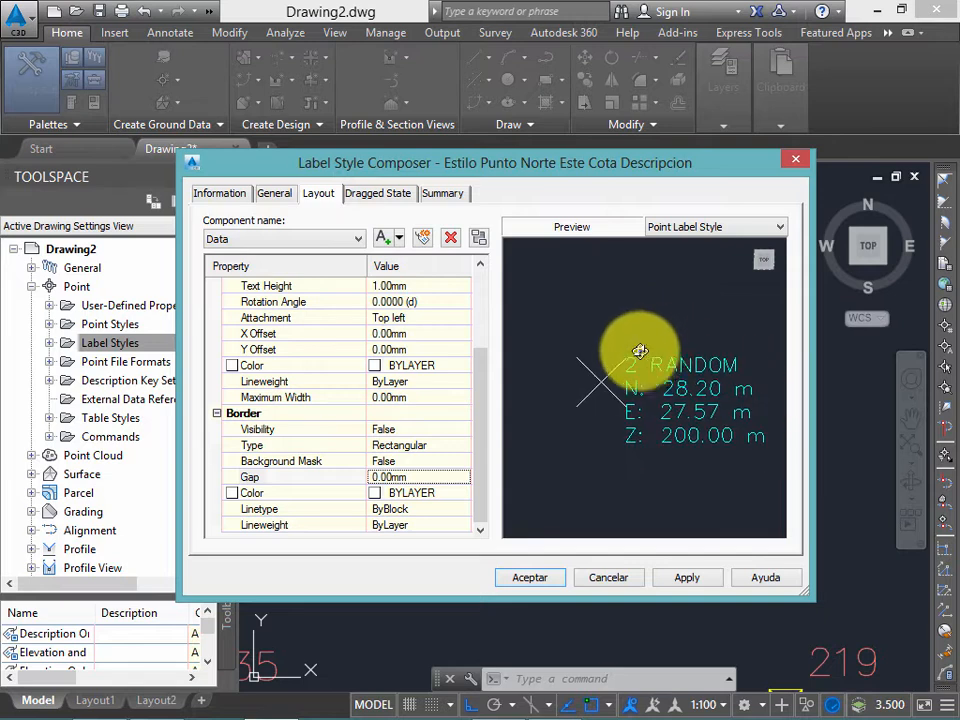
Step: Try a text height of 0.5 mm for the Data component and compare the label's height with the marker
{"action": "left_click_drag", "start_coordinate": [486, 395], "coordinate": [491, 306]}
{"action": "scroll", "coordinate": [645, 383], "scroll_direction": "up", "scroll_amount": 4}
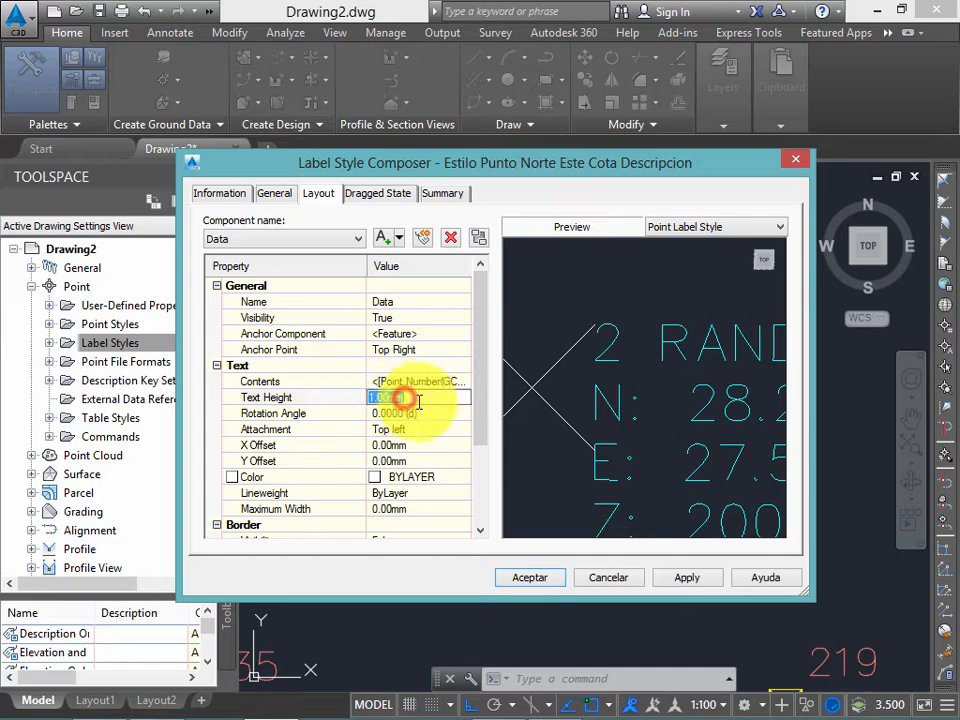
{"action": "middle_click_drag", "start_coordinate": [592, 358], "coordinate": [660, 351]}
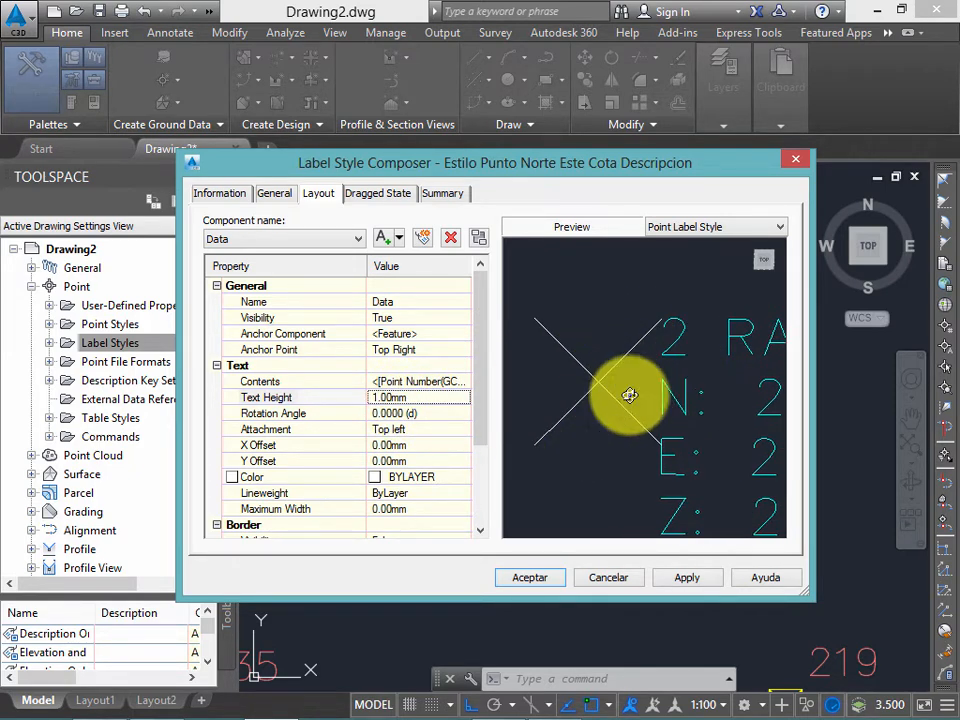
{"action": "scroll", "coordinate": [625, 378], "scroll_direction": "down", "scroll_amount": 2}
{"action": "scroll", "coordinate": [622, 378], "scroll_direction": "up", "scroll_amount": 2}
{"action": "middle_click_drag", "start_coordinate": [619, 377], "coordinate": [583, 392]}
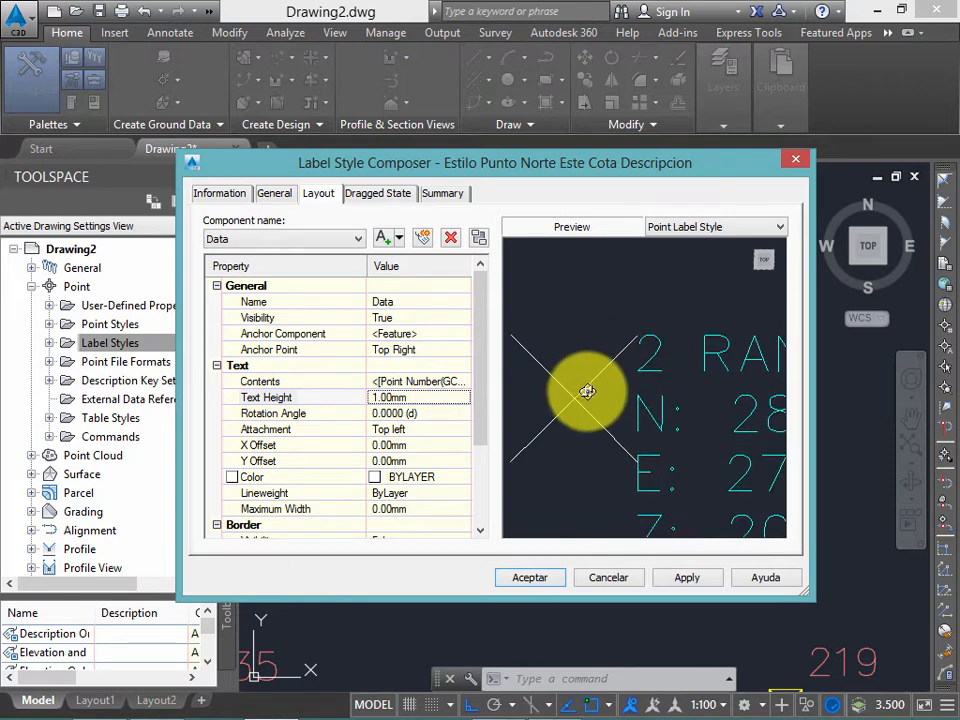
{"action": "scroll", "coordinate": [620, 388], "scroll_direction": "down", "scroll_amount": 2}
{"action": "scroll", "coordinate": [639, 381], "scroll_direction": "up", "scroll_amount": 1}
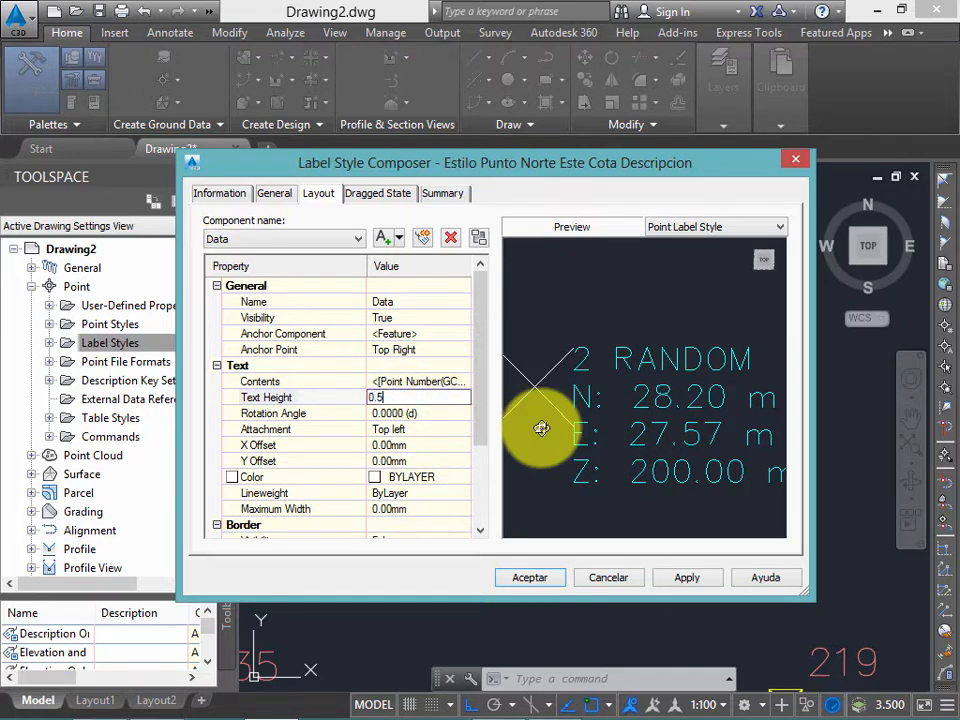
{"action": "key", "text": "Return"}
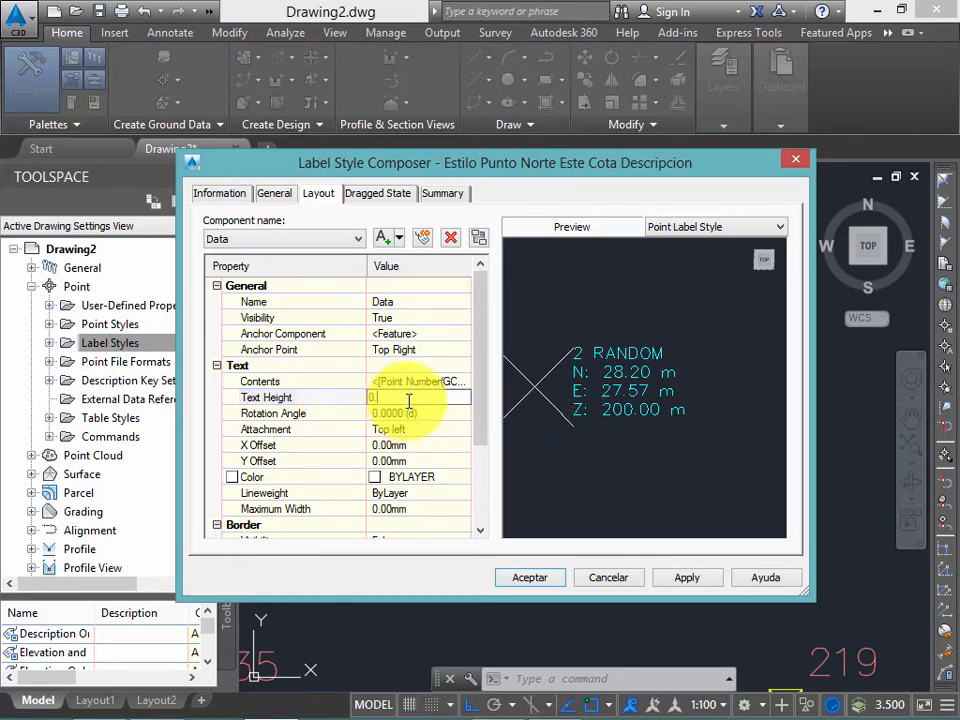
Step: Set the text height of the Data component to 0.6 mm and check the label against the marker
{"action": "key", "text": "Return"}
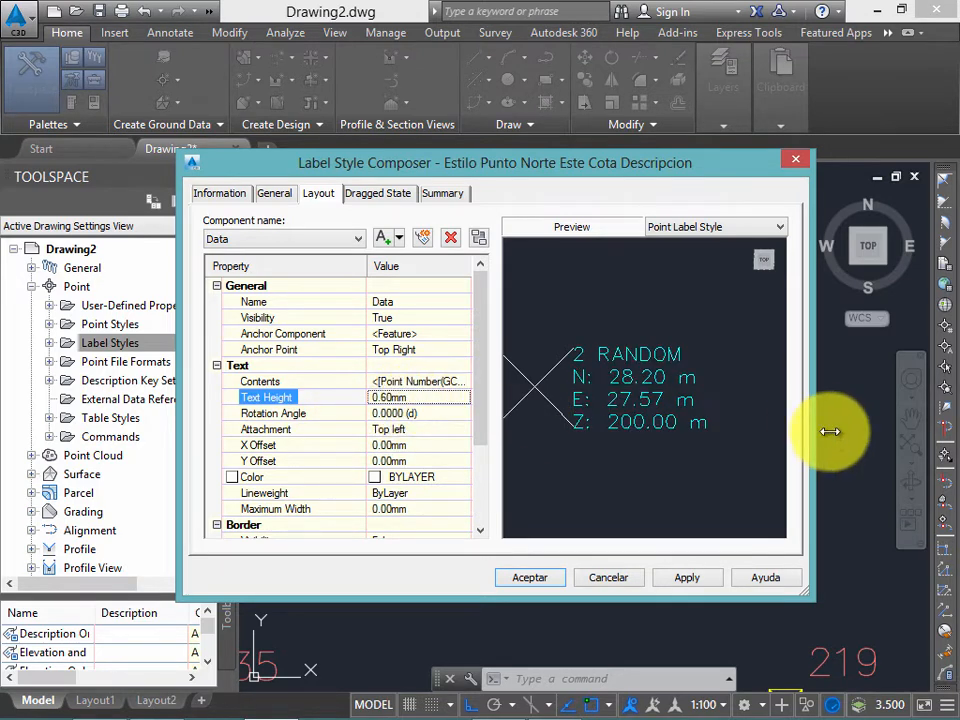
{"action": "mouse_move", "coordinate": [642, 388]}
{"action": "middle_mouse_down"}
{"action": "mouse_move", "coordinate": [664, 390]}
{"action": "mouse_move", "coordinate": [660, 422]}
{"action": "middle_mouse_up"}
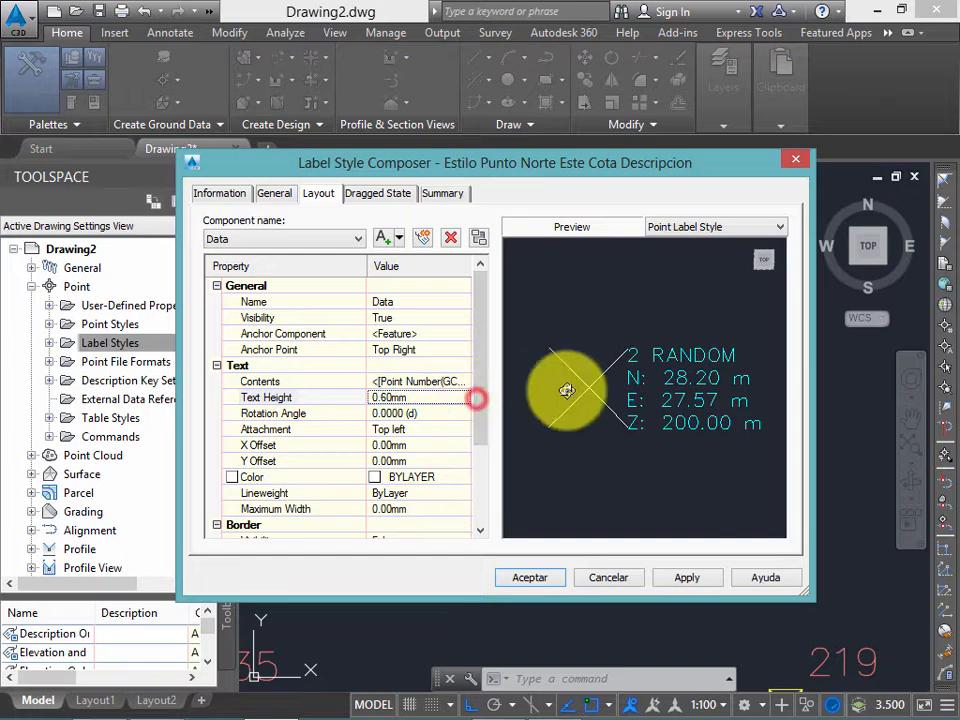
{"action": "scroll", "coordinate": [651, 366], "scroll_direction": "up", "scroll_amount": 2}
{"action": "scroll", "coordinate": [628, 364], "scroll_direction": "up", "scroll_amount": 2}
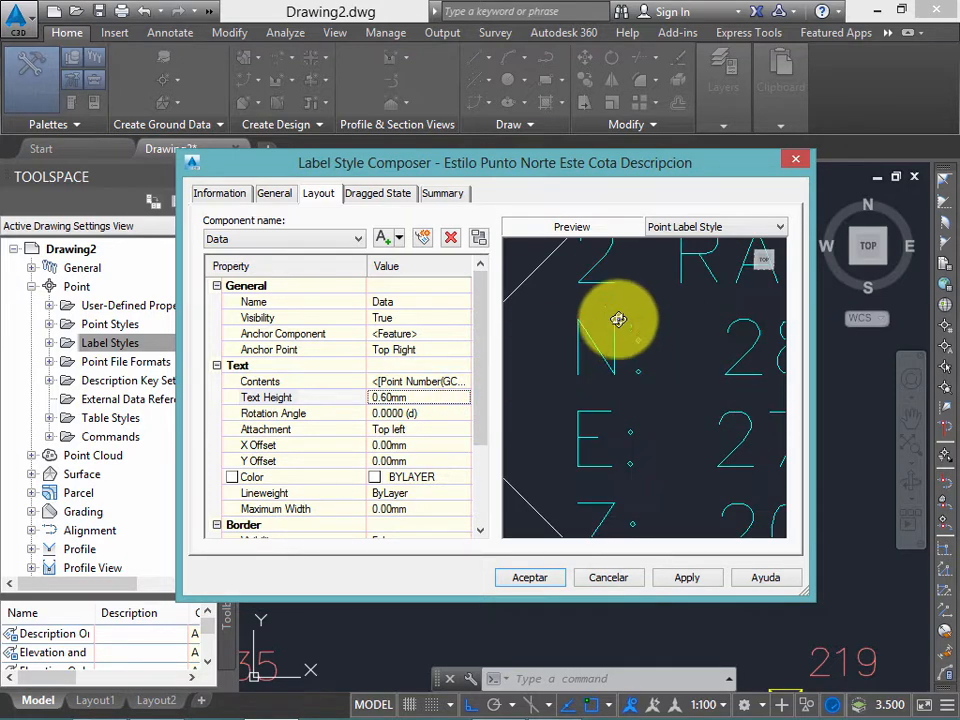
{"action": "scroll", "coordinate": [617, 317], "scroll_direction": "down", "scroll_amount": 1}
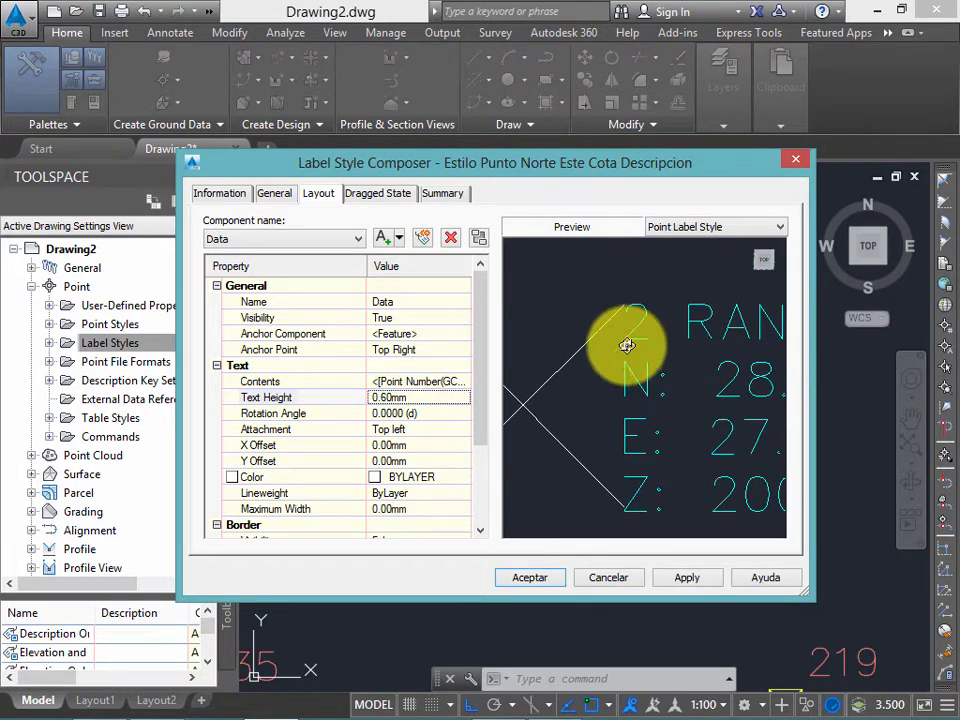
Step: Try an X offset of 1 mm for the Data component
{"action": "left_click", "coordinate": [397, 447]}
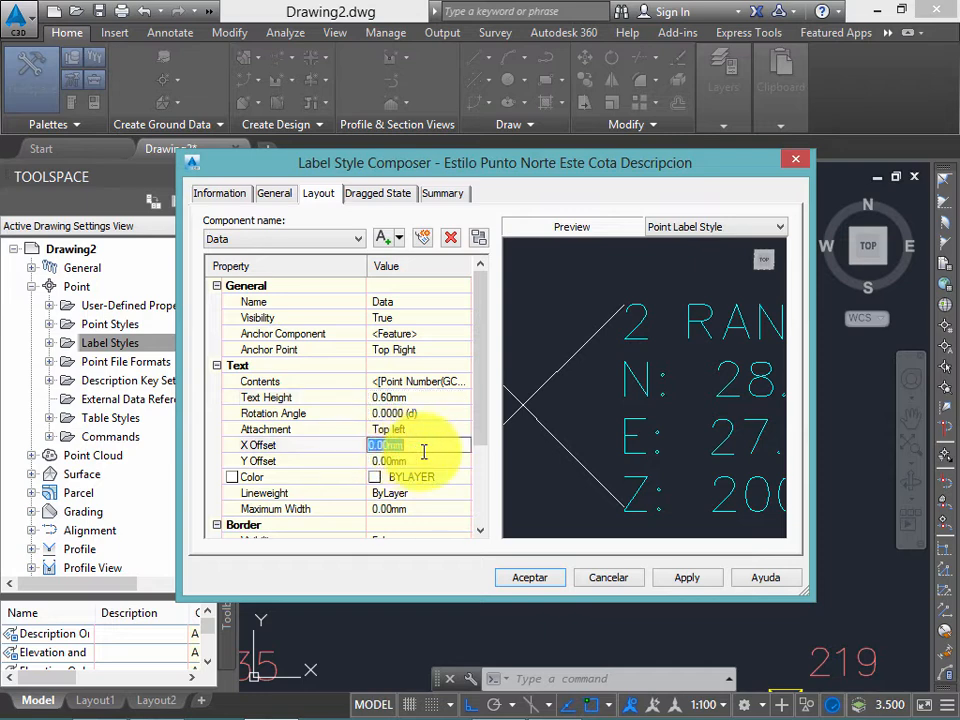
{"action": "type", "text": "1"}
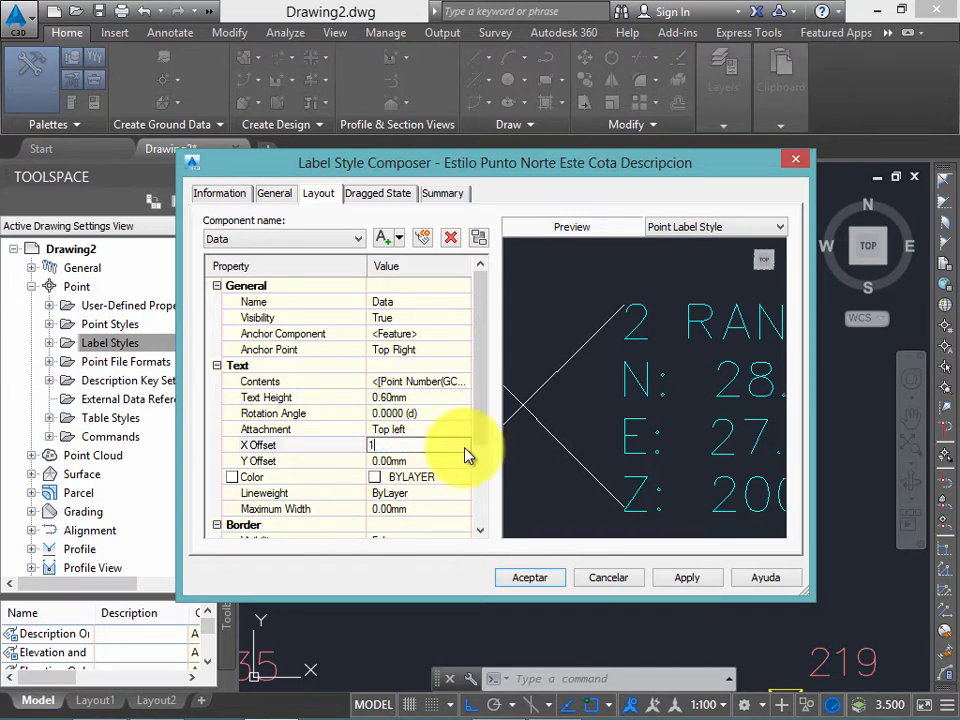
{"action": "key", "text": "Return"}
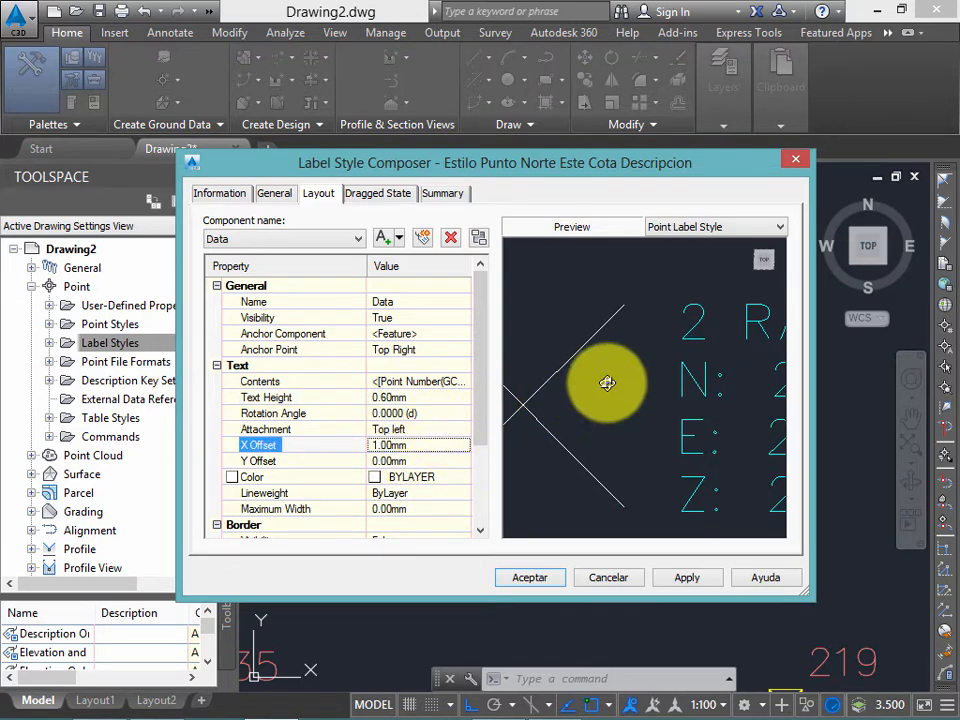
Step: Set the X offset of the Data component to 0.5 mm
{"action": "left_click", "coordinate": [425, 444]}
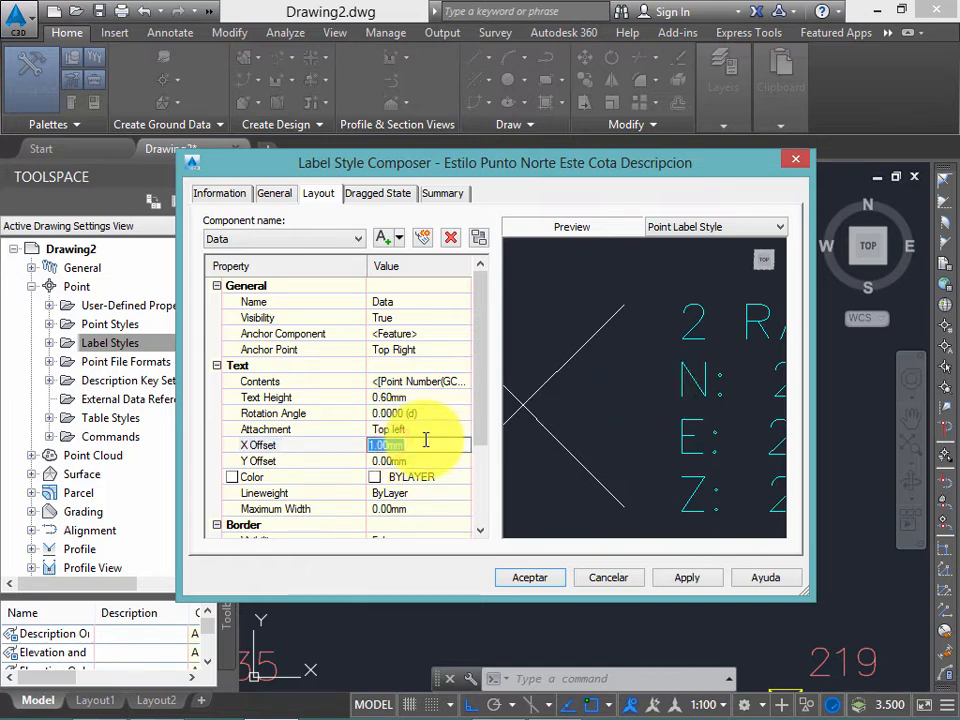
{"action": "type", "text": "0.5"}
{"action": "key", "text": "Return"}
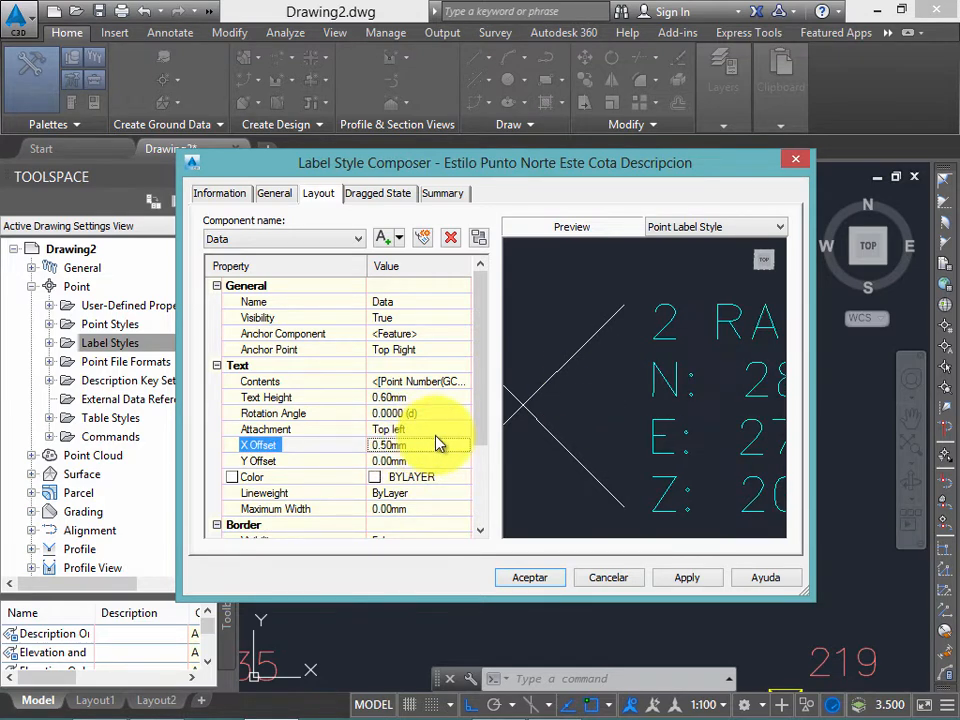
{"action": "left_click", "coordinate": [640, 386]}
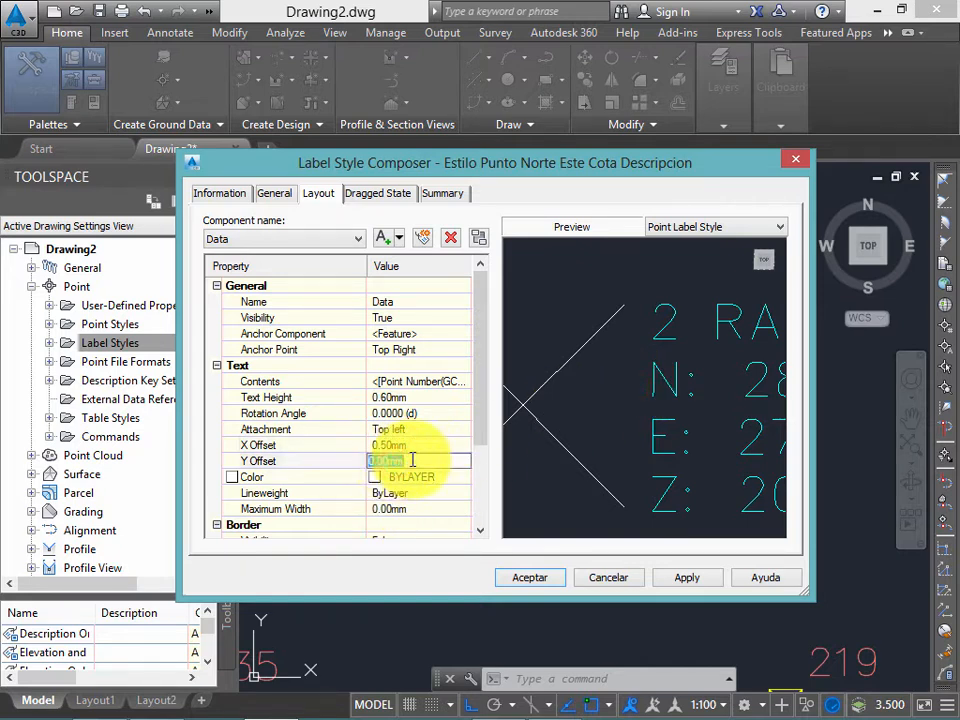
Step: Try a Y offset of 1 mm for the Data component, and restore it to 0 mm
{"action": "type", "text": "1"}
{"action": "key", "text": "Return"}
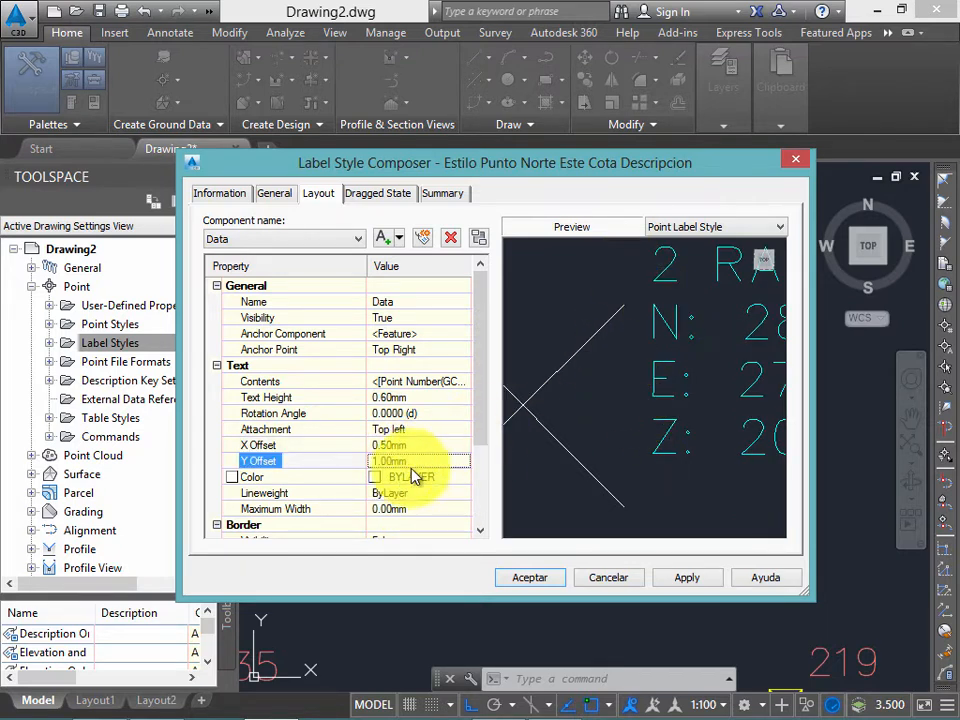
{"action": "key", "text": "Return"}
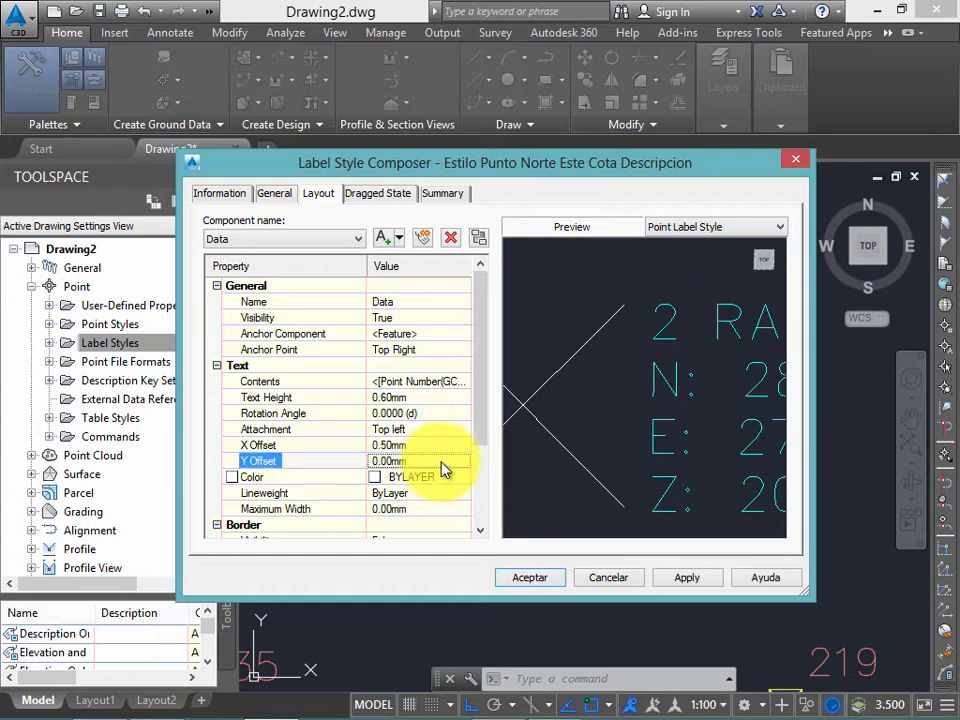
{"action": "left_click", "coordinate": [746, 377]}
{"action": "scroll", "coordinate": [662, 390], "scroll_direction": "down", "scroll_amount": 3}
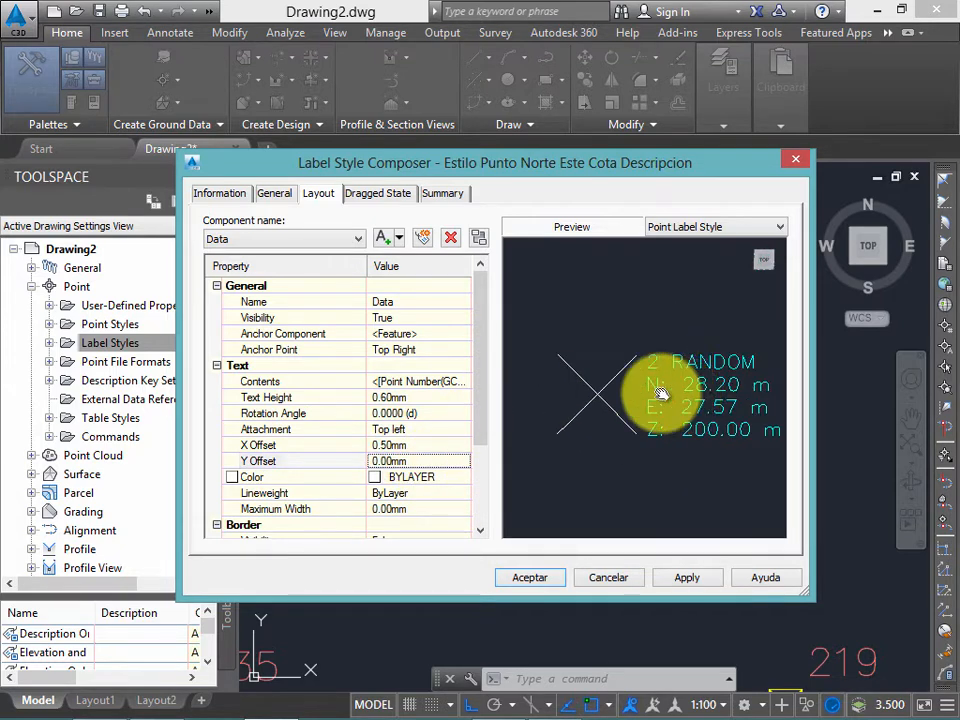
{"action": "scroll", "coordinate": [635, 385], "scroll_direction": "up", "scroll_amount": 3}
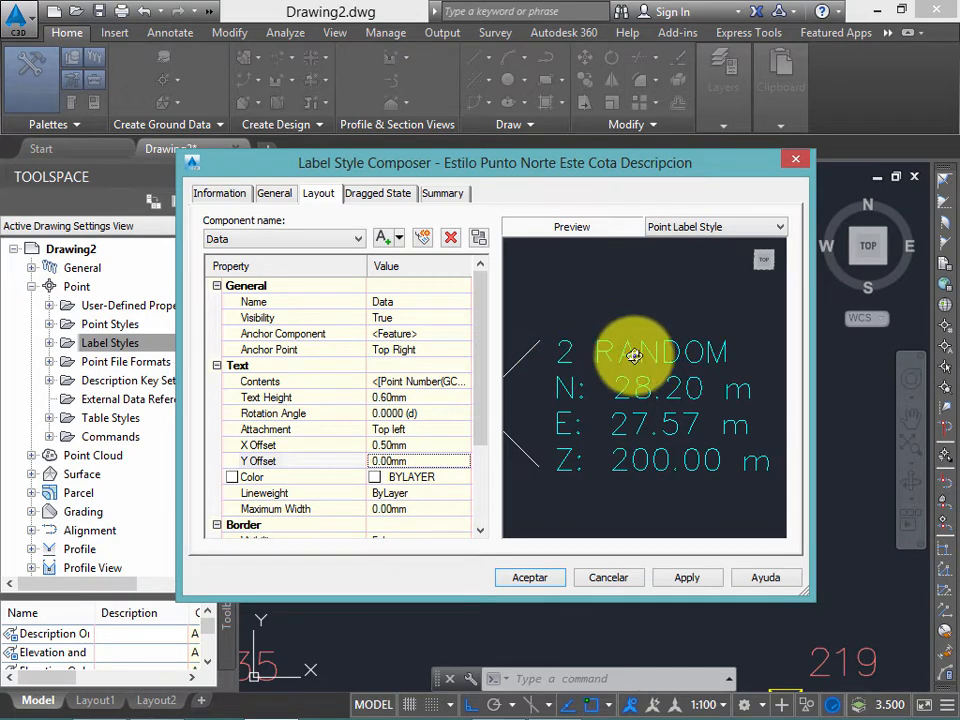
Step: Check the Data component's text color setting and the layer assigned to the label style
{"action": "left_click_drag", "start_coordinate": [476, 396], "coordinate": [476, 405]}
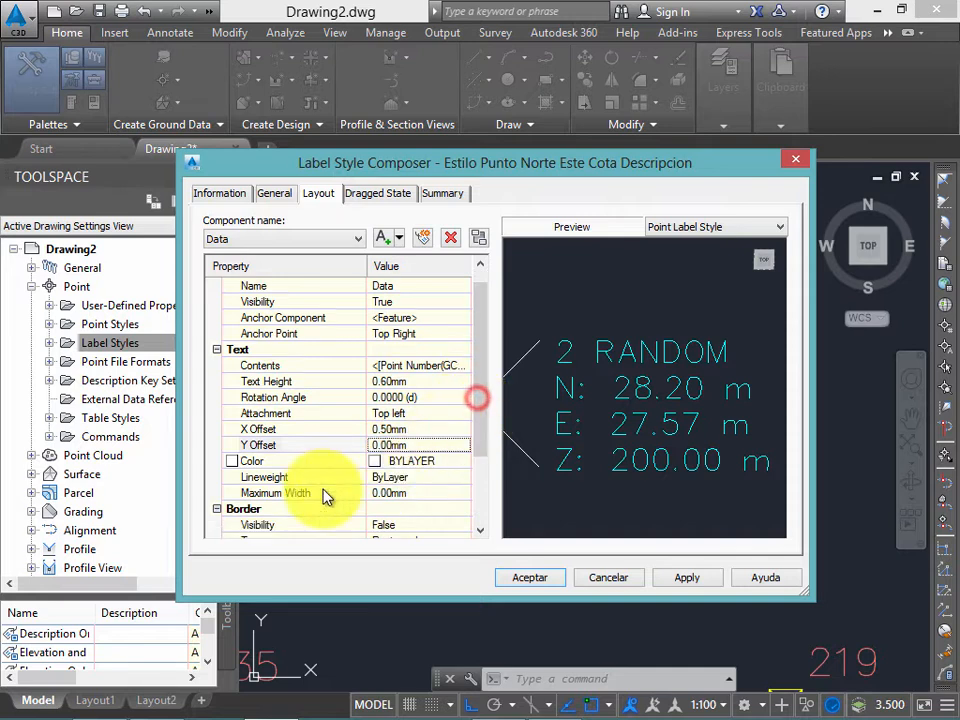
{"action": "left_click", "coordinate": [253, 461]}
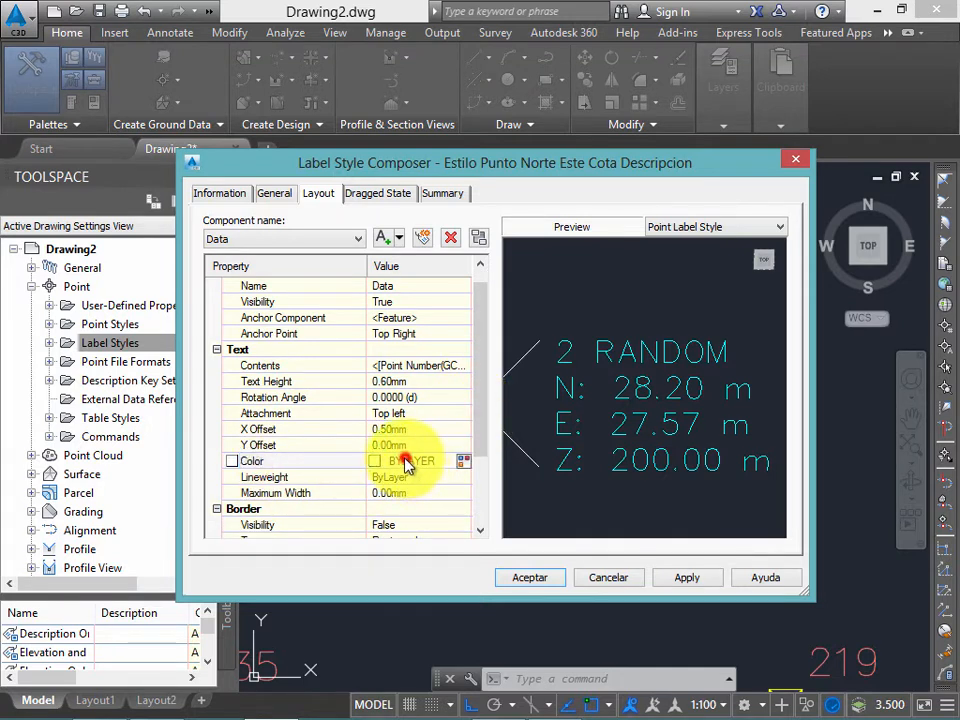
{"action": "left_click", "coordinate": [406, 461]}
{"action": "left_click", "coordinate": [277, 193]}
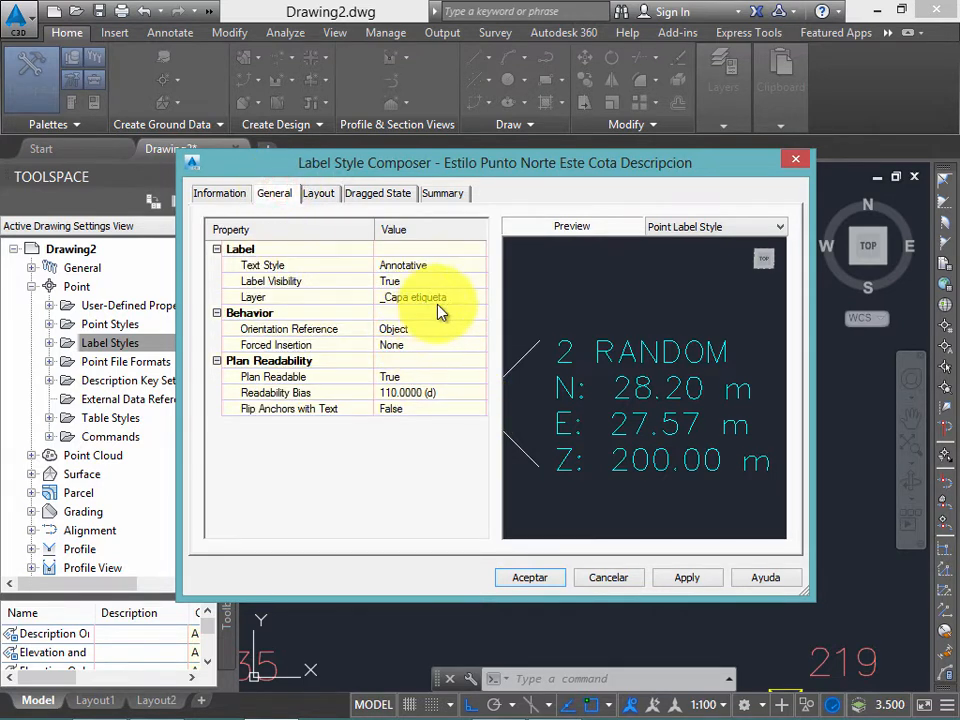
{"action": "left_click", "coordinate": [321, 195]}
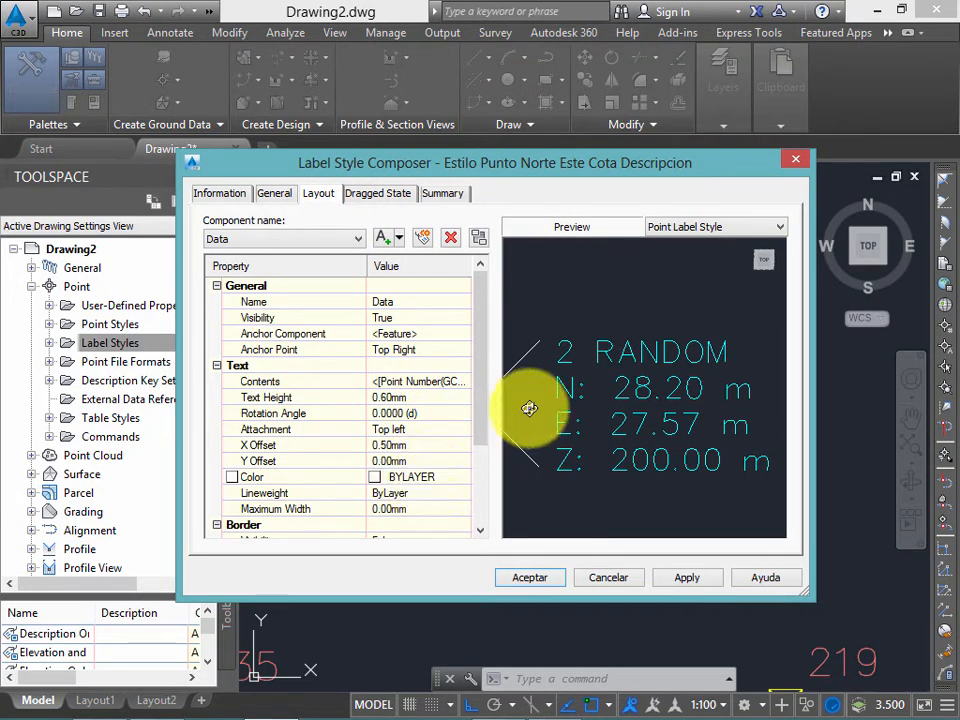
{"action": "left_click", "coordinate": [592, 351]}
{"action": "mouse_move", "coordinate": [591, 375]}
{"action": "middle_mouse_down"}
{"action": "mouse_move", "coordinate": [579, 358]}
{"action": "mouse_move", "coordinate": [588, 368]}
{"action": "middle_mouse_up"}
{"action": "scroll", "coordinate": [583, 356], "scroll_direction": "up", "scroll_amount": 2}
{"action": "scroll", "coordinate": [590, 359], "scroll_direction": "down", "scroll_amount": 2}
Step: Color the point number and raw description line red in the Data component's text contents
{"action": "left_click", "coordinate": [407, 381]}
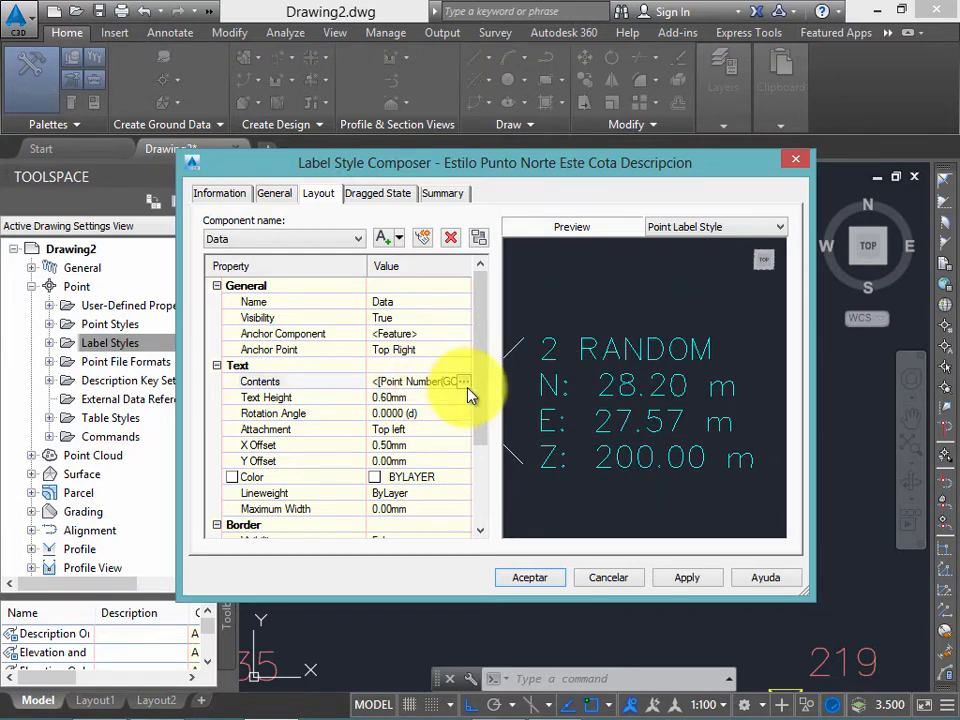
{"action": "left_click", "coordinate": [463, 381]}
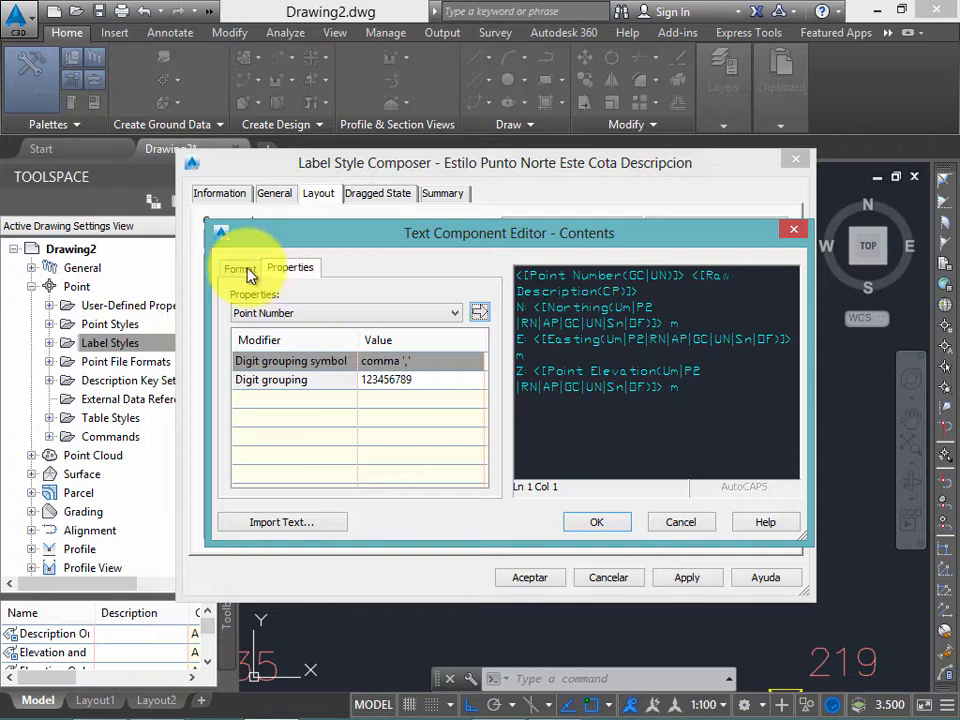
{"action": "left_click", "coordinate": [240, 270]}
{"action": "left_click_drag", "start_coordinate": [640, 291], "coordinate": [477, 270]}
{"action": "left_click", "coordinate": [340, 427]}
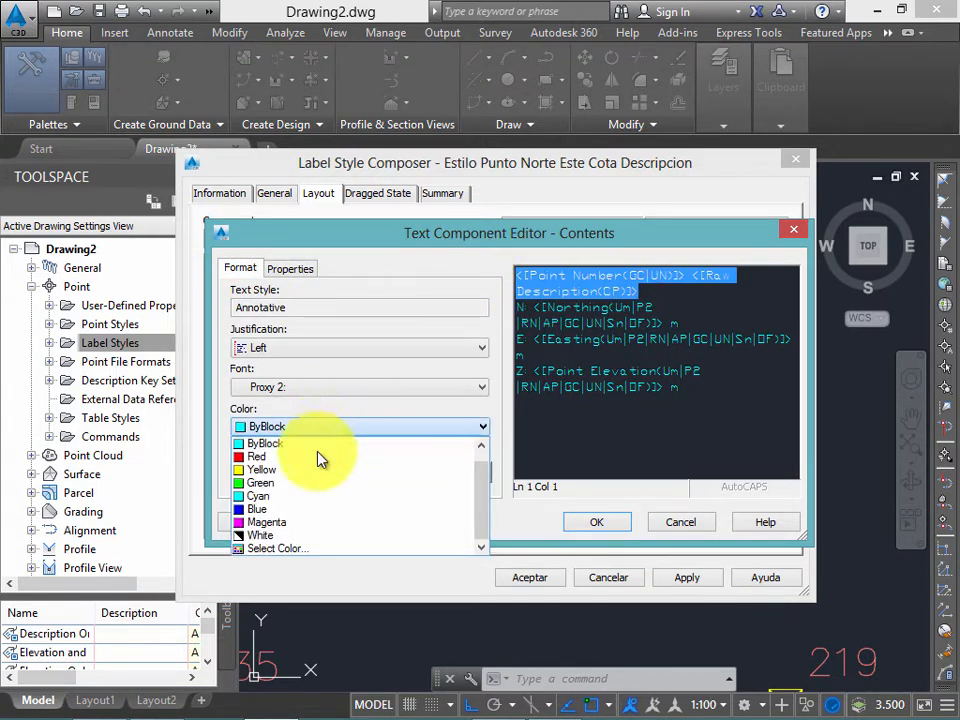
{"action": "left_click", "coordinate": [318, 457]}
{"action": "left_click", "coordinate": [664, 287]}
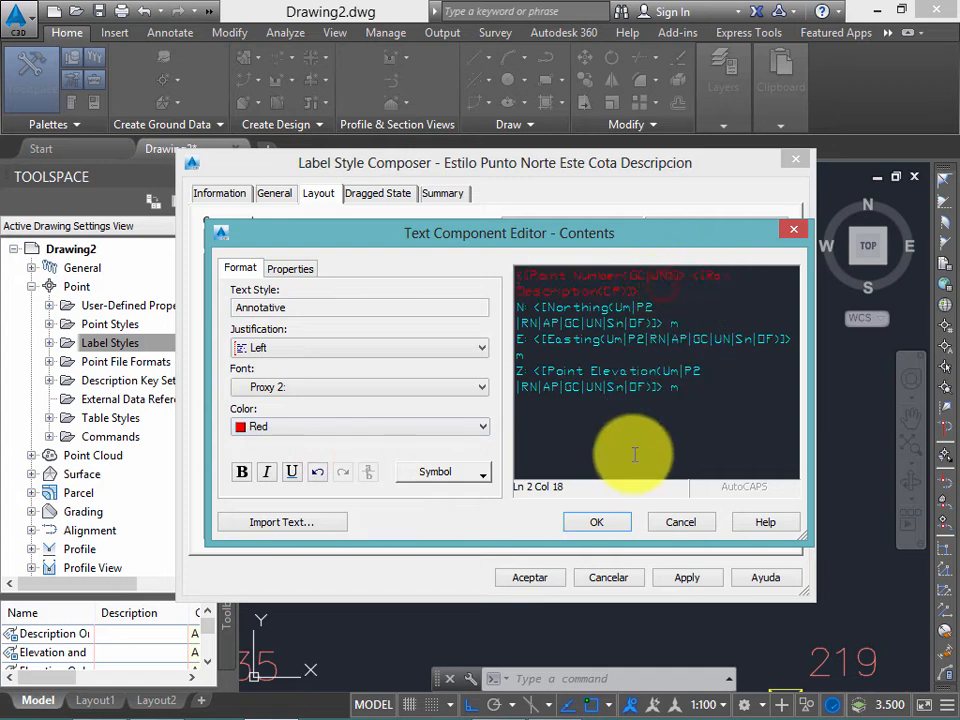
{"action": "left_click", "coordinate": [596, 522]}
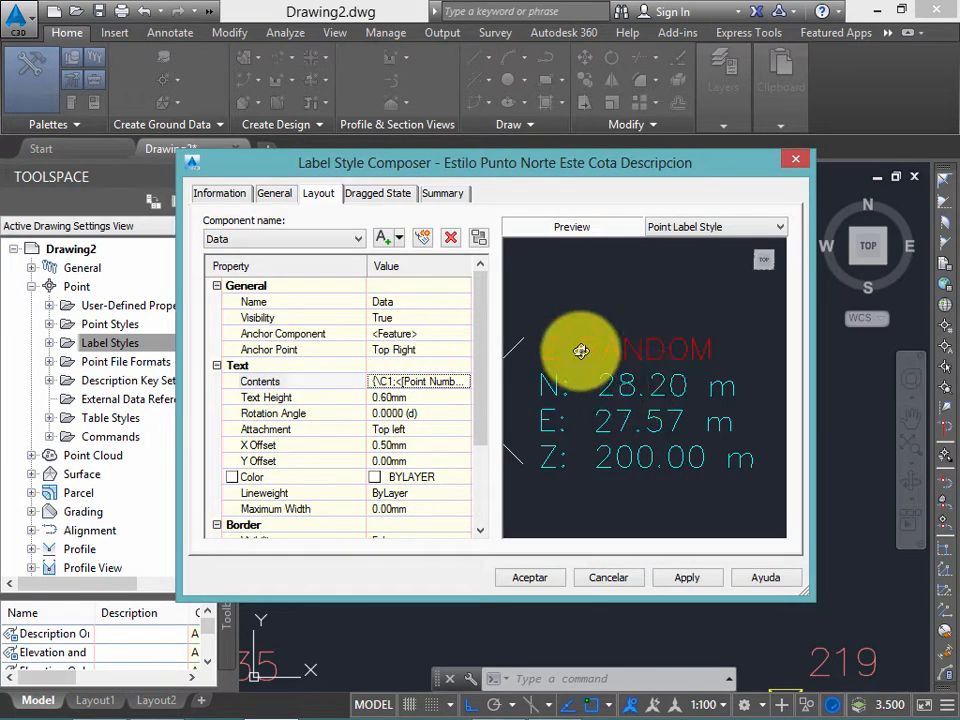
{"action": "middle_click_drag", "start_coordinate": [589, 388], "coordinate": [615, 371]}
{"action": "scroll", "coordinate": [615, 371], "scroll_direction": "down", "scroll_amount": 3}
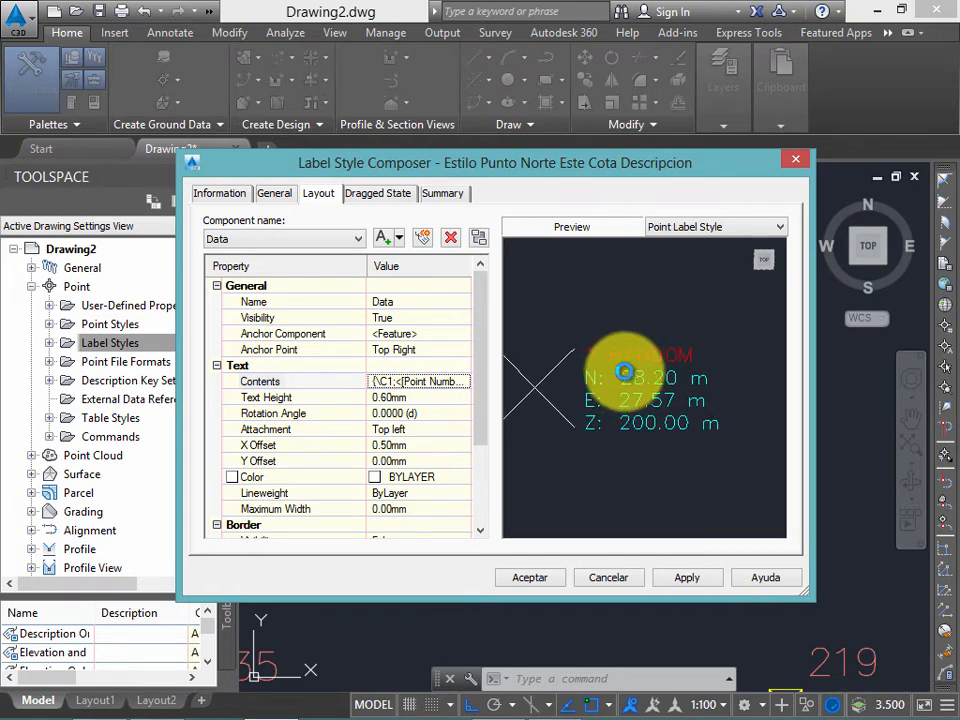
Step: Choose ByLayer as the text color of the Data component
{"action": "left_click", "coordinate": [452, 480]}
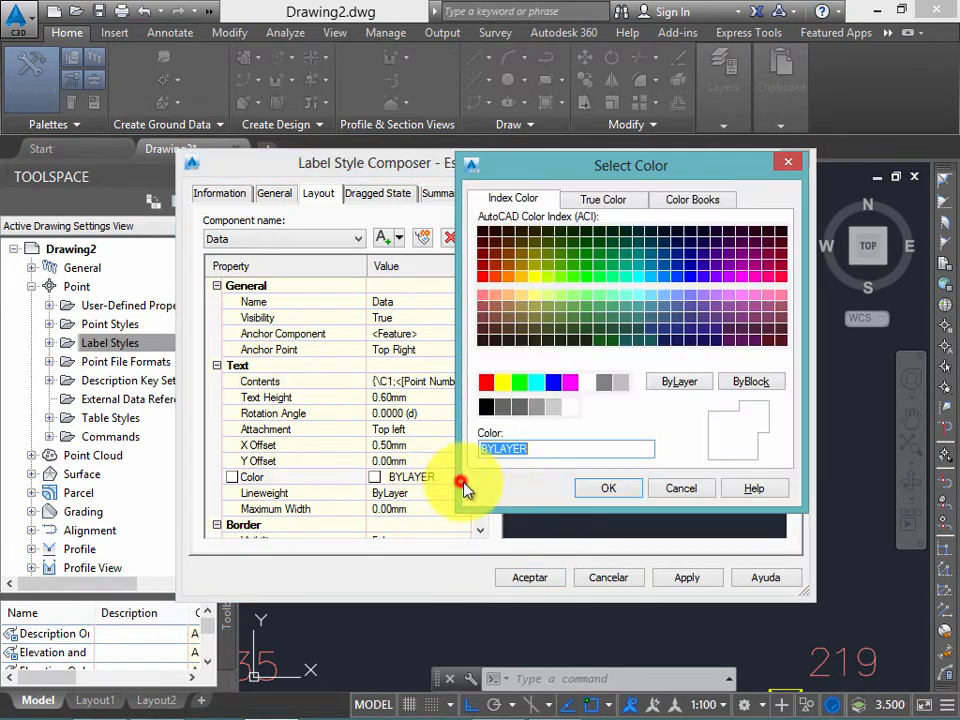
{"action": "left_click", "coordinate": [676, 382]}
{"action": "left_click", "coordinate": [612, 490]}
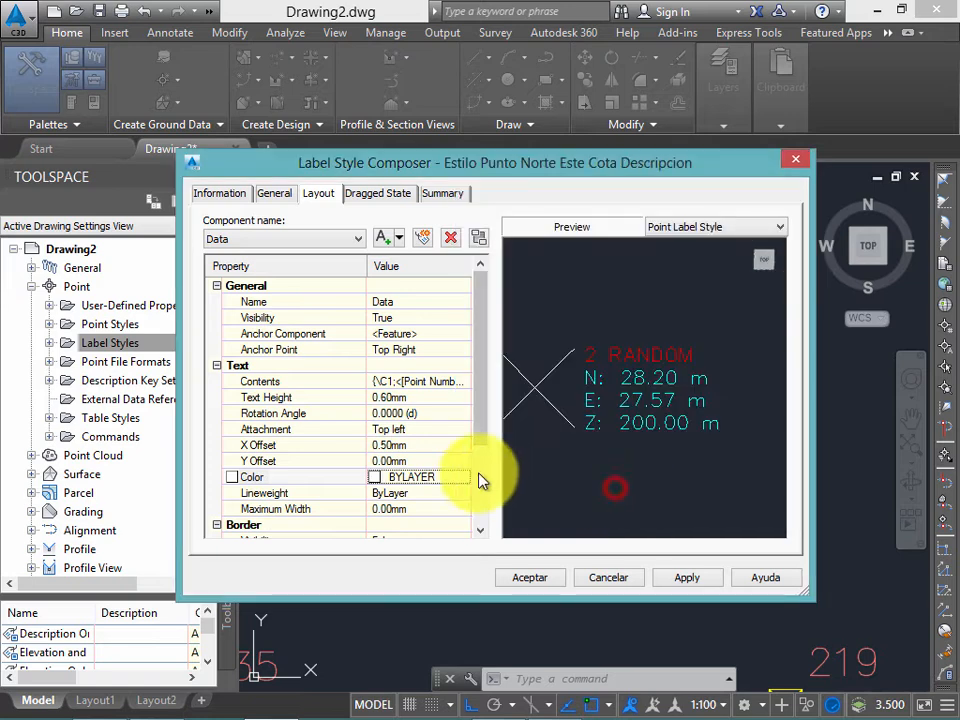
Step: Apply and accept the label style changes, and expand the list of point label styles in the drawing settings
{"action": "left_click_drag", "start_coordinate": [483, 399], "coordinate": [471, 361]}
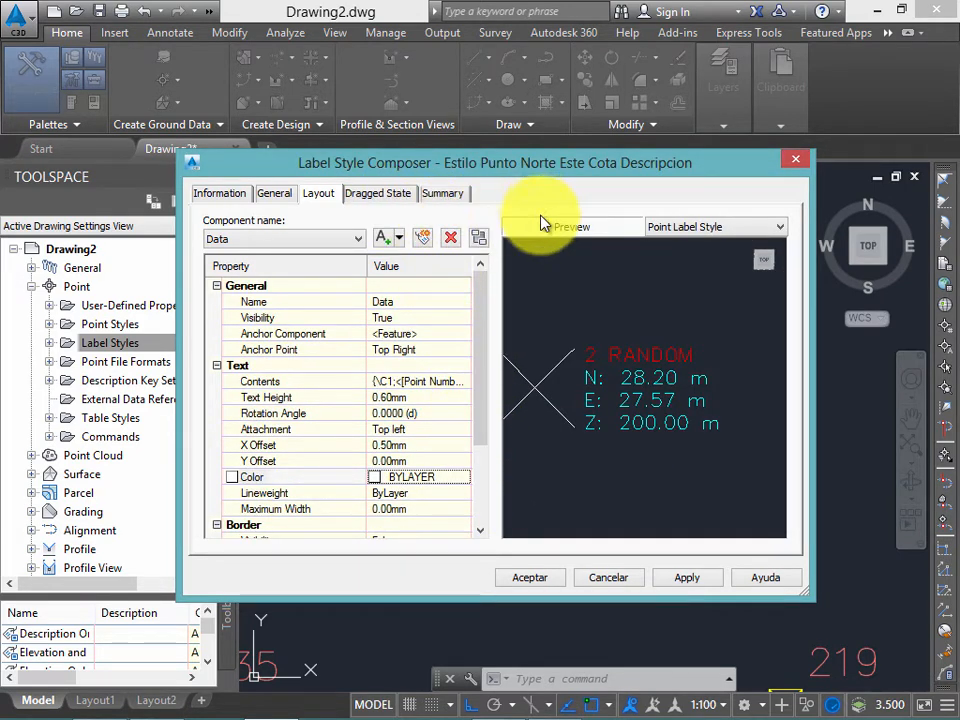
{"action": "left_click", "coordinate": [684, 580]}
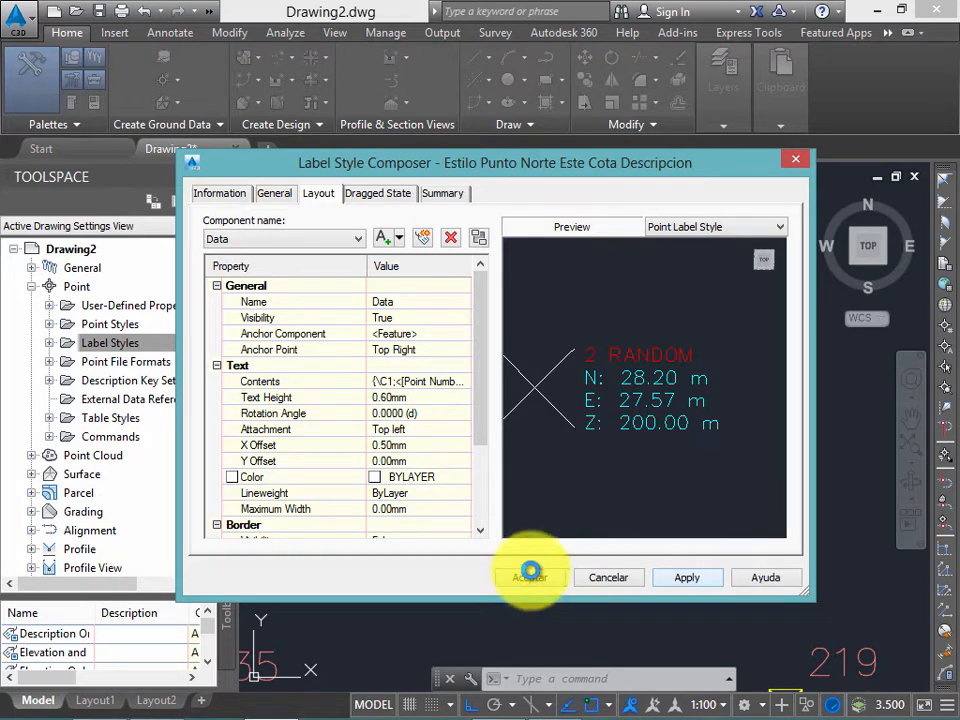
{"action": "left_click", "coordinate": [538, 575]}
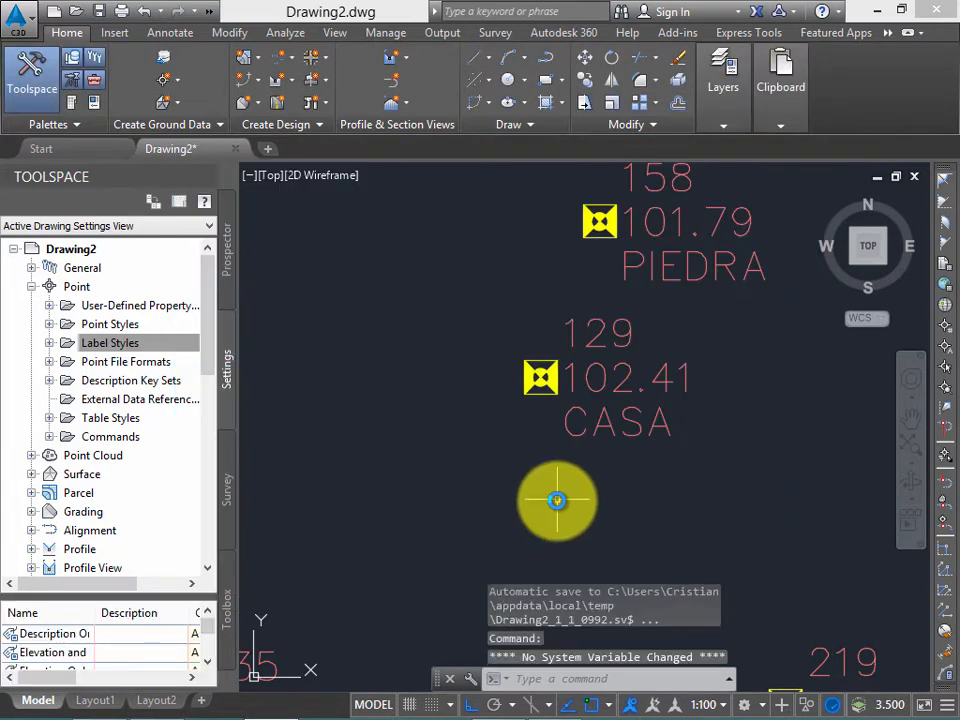
{"action": "left_click", "coordinate": [49, 344]}
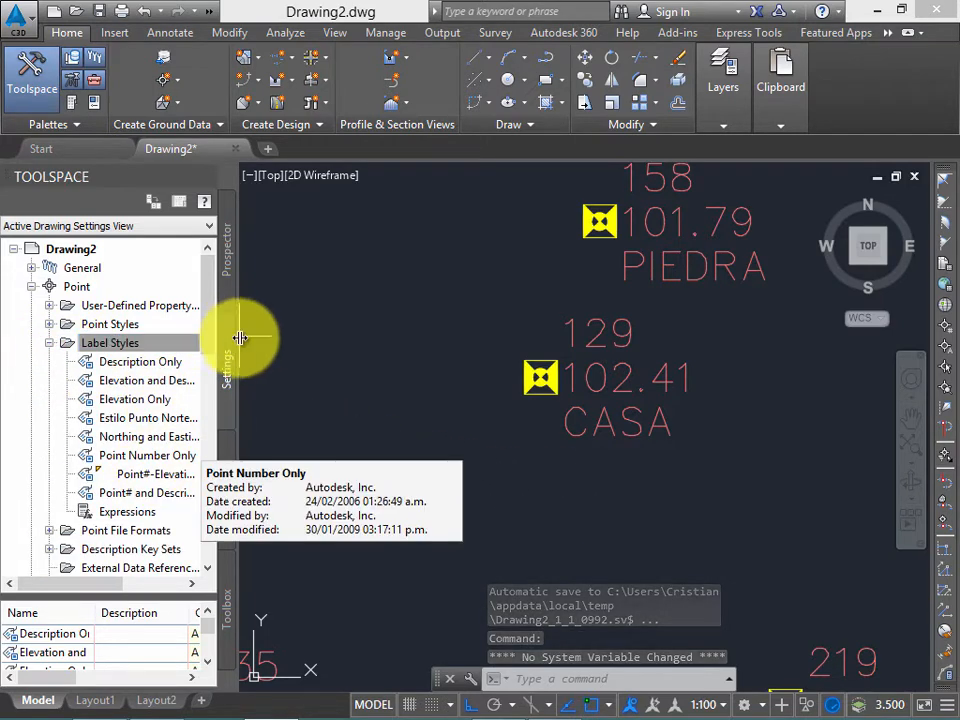
Step: Widen the Toolspace palette to show full style names and select the label style Estilo Punto Norte Este Cota Descripcion
{"action": "left_click_drag", "start_coordinate": [238, 337], "coordinate": [288, 337]}
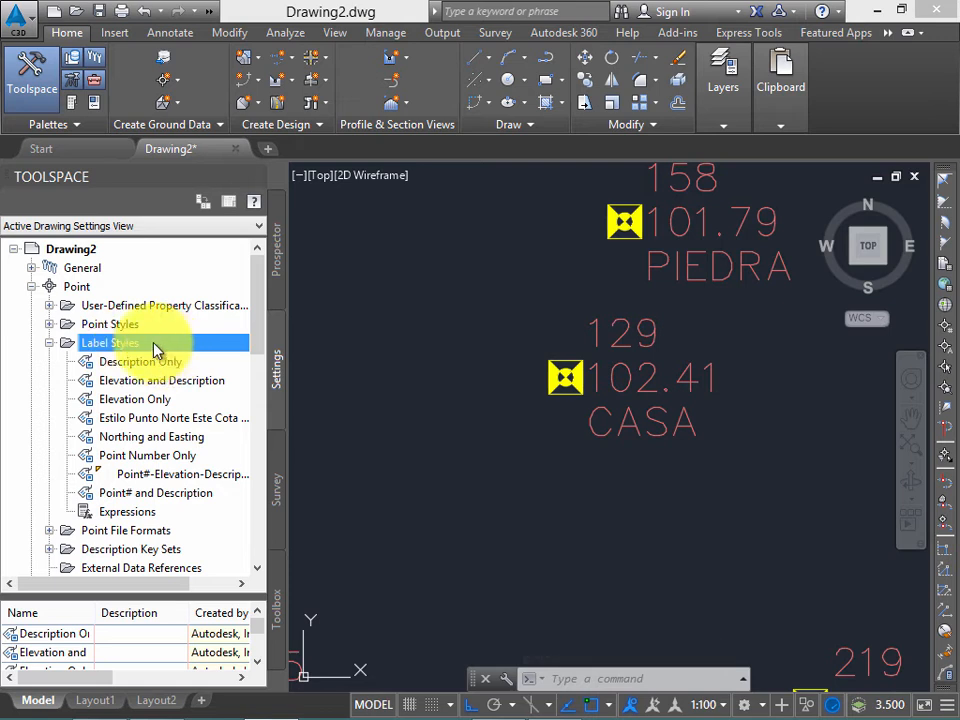
{"action": "left_click", "coordinate": [186, 418]}
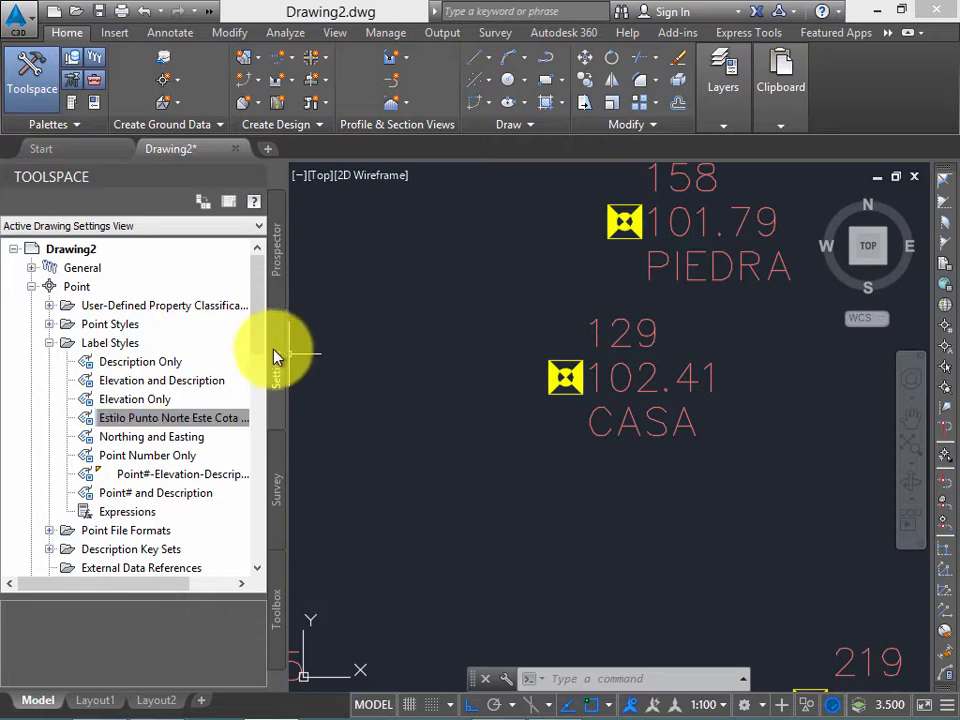
{"action": "mouse_move", "coordinate": [263, 311]}
{"action": "left_mouse_down"}
{"action": "mouse_move", "coordinate": [261, 322]}
{"action": "mouse_move", "coordinate": [262, 310]}
{"action": "left_mouse_up"}
Step: Assign the point label style Estilo Punto Norte Este Cota Descripcion to the point group Grupo de Puntos and accept the properties
{"action": "scroll", "coordinate": [514, 274], "scroll_direction": "down", "scroll_amount": 4}
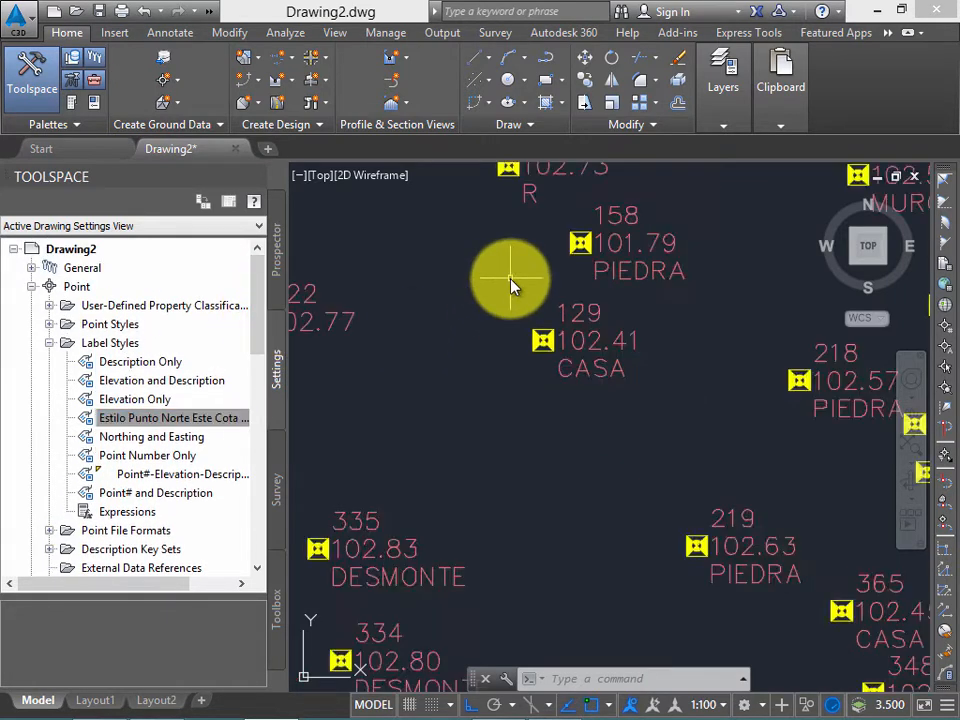
{"action": "scroll", "coordinate": [481, 304], "scroll_direction": "up", "scroll_amount": 1}
{"action": "scroll", "coordinate": [481, 304], "scroll_direction": "down", "scroll_amount": 2}
{"action": "middle_click_drag", "start_coordinate": [481, 305], "coordinate": [522, 366]}
{"action": "middle_click_drag", "start_coordinate": [408, 350], "coordinate": [432, 347]}
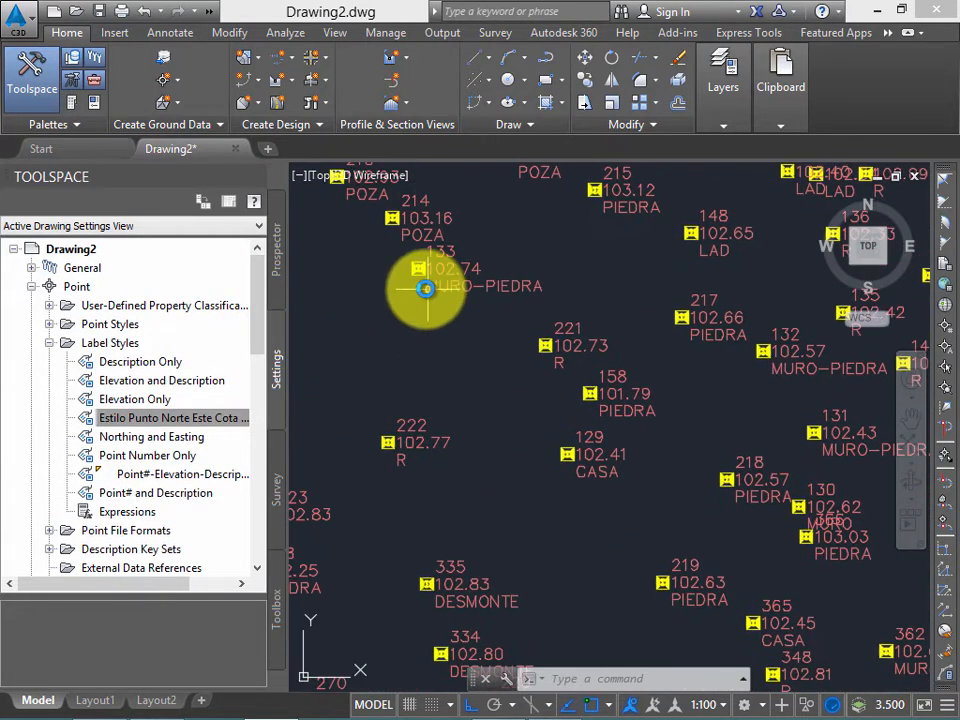
{"action": "middle_click_drag", "start_coordinate": [427, 287], "coordinate": [481, 334]}
{"action": "left_click", "coordinate": [276, 238]}
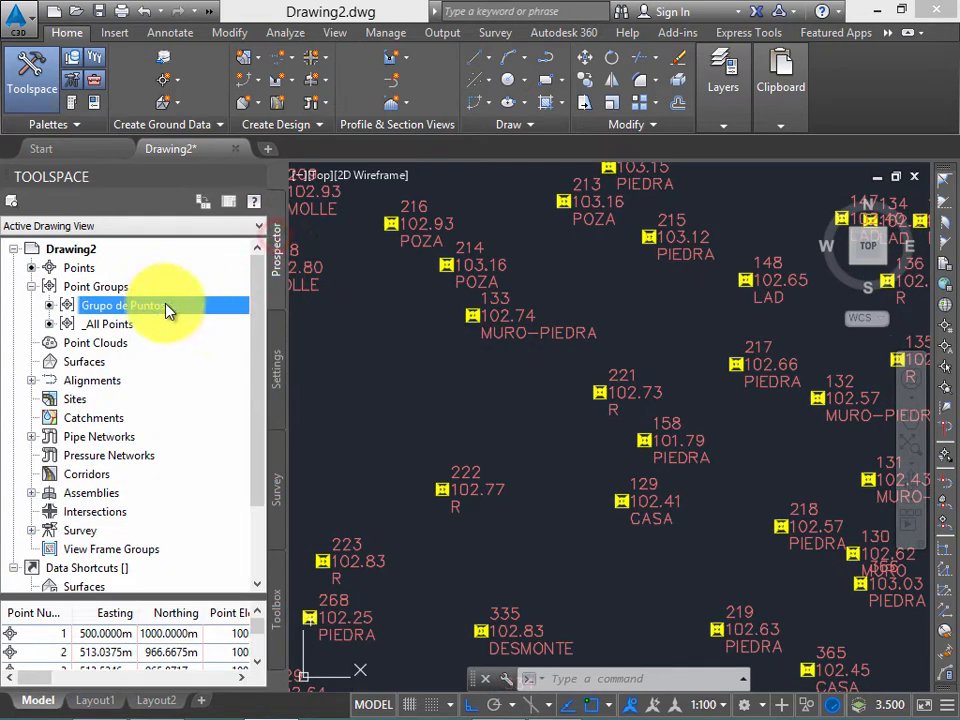
{"action": "right_click", "coordinate": [230, 308]}
{"action": "left_click", "coordinate": [311, 326]}
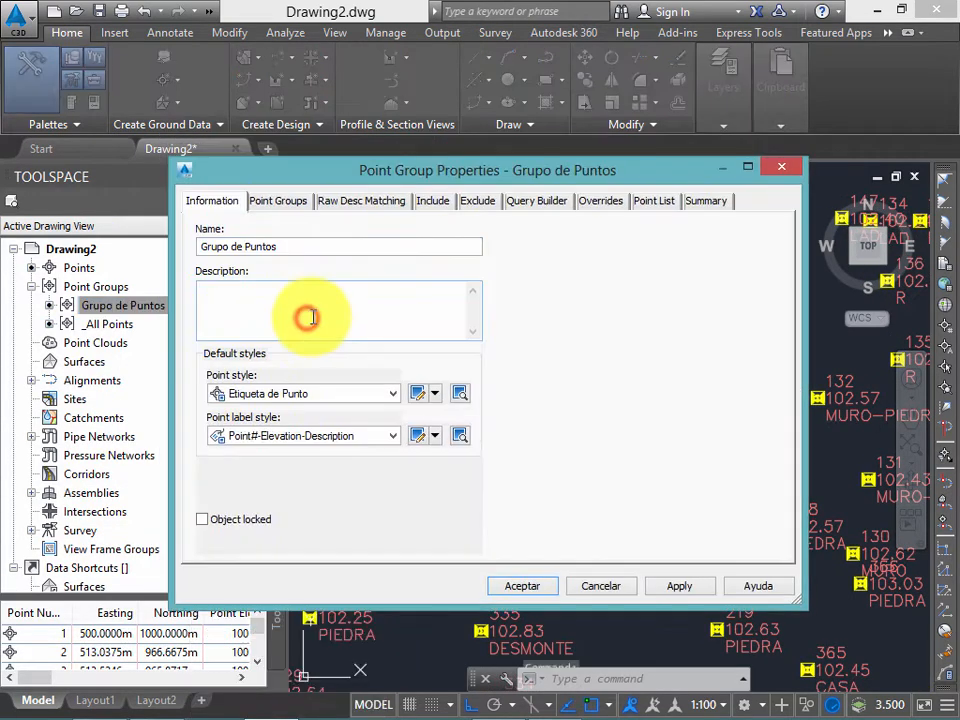
{"action": "left_click", "coordinate": [393, 436]}
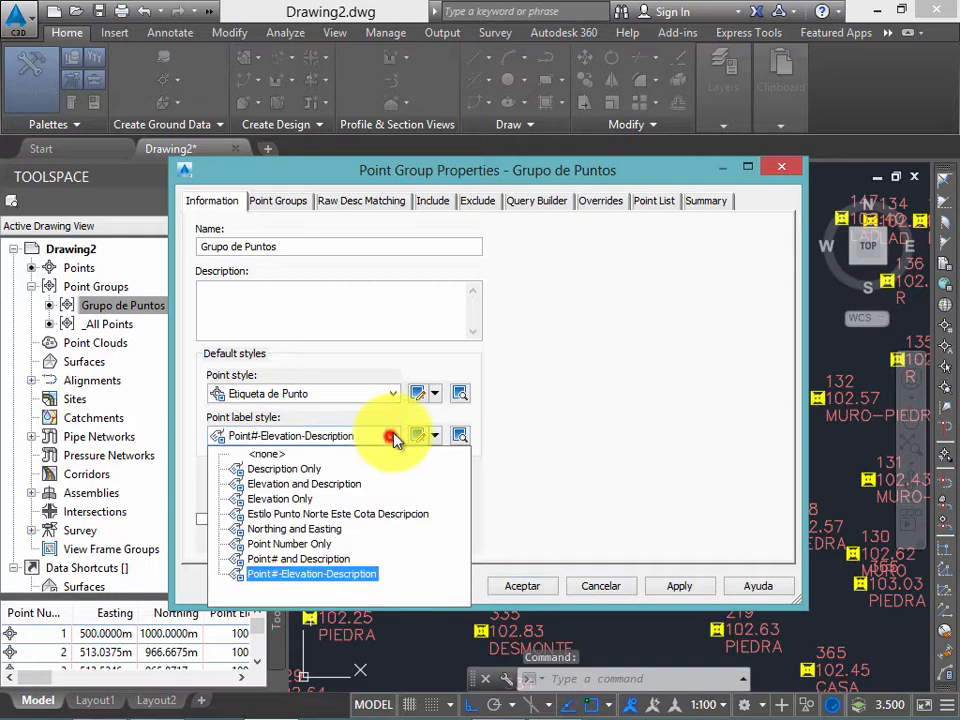
{"action": "left_click", "coordinate": [342, 514]}
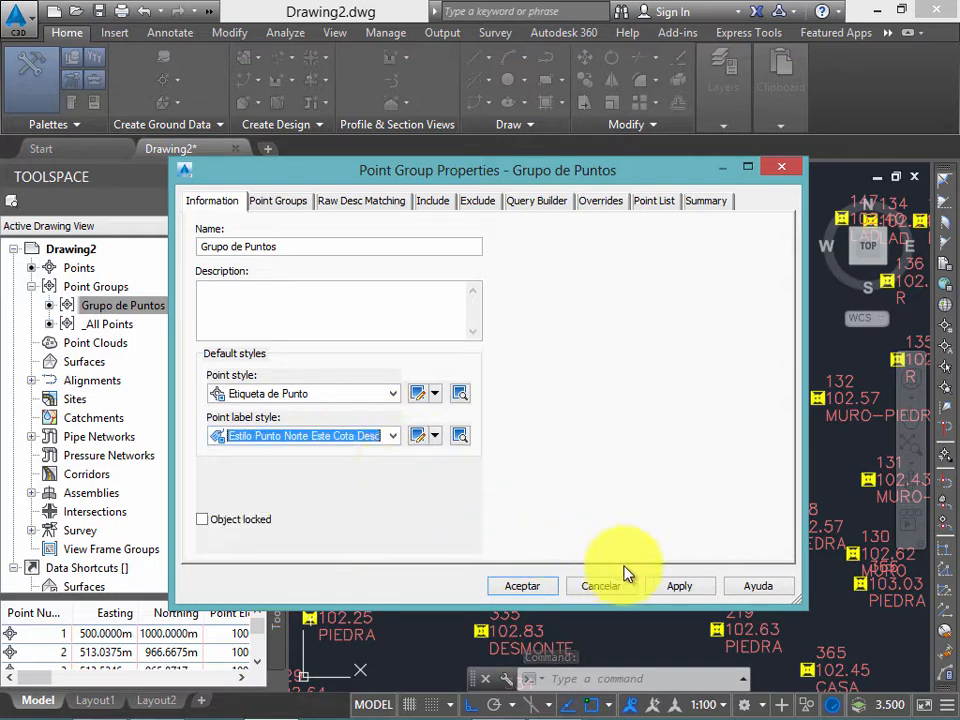
{"action": "left_click", "coordinate": [679, 586]}
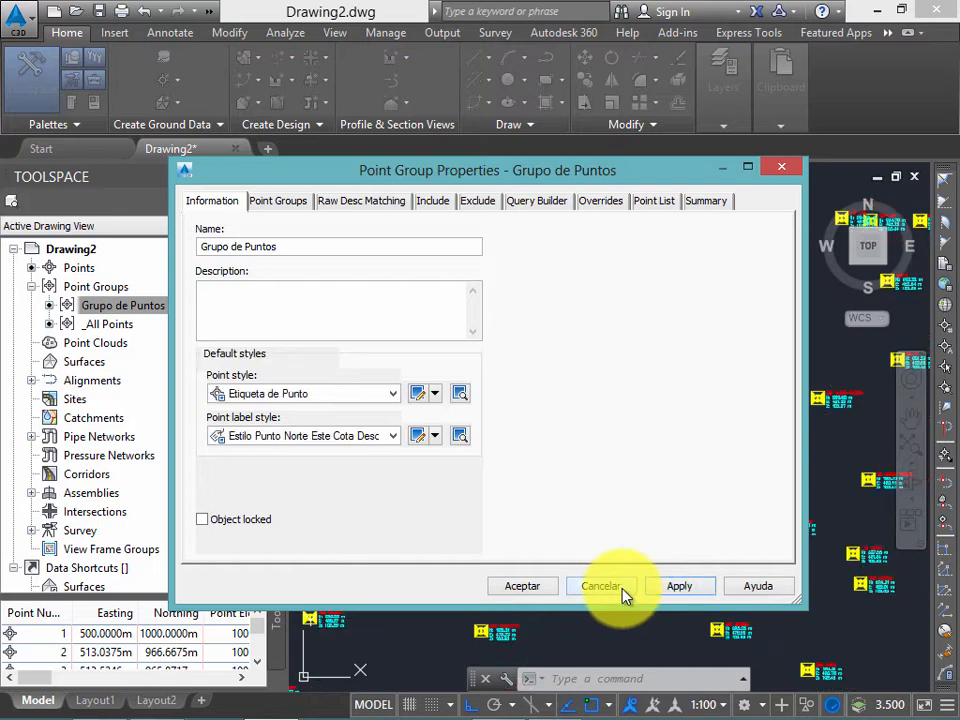
{"action": "left_click", "coordinate": [524, 586]}
Step: Examine the number, description, northing, easting and elevation lines in the labels of individual points such as 335, 406 and 273
{"action": "scroll", "coordinate": [499, 510], "scroll_direction": "up", "scroll_amount": 8}
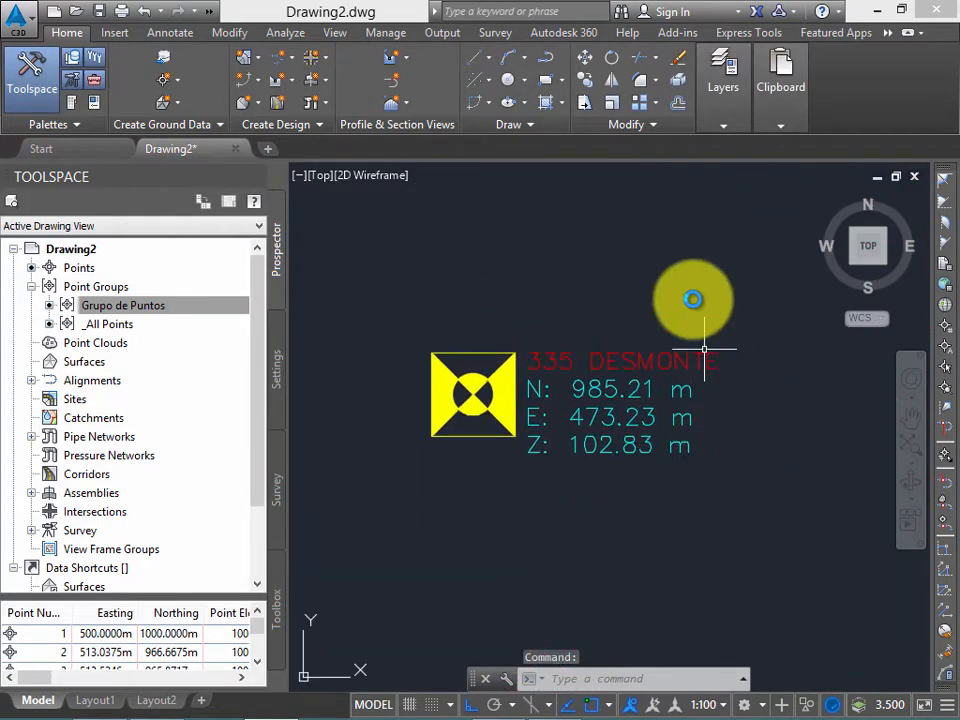
{"action": "scroll", "coordinate": [685, 330], "scroll_direction": "down", "scroll_amount": 5}
{"action": "scroll", "coordinate": [637, 330], "scroll_direction": "up", "scroll_amount": 6}
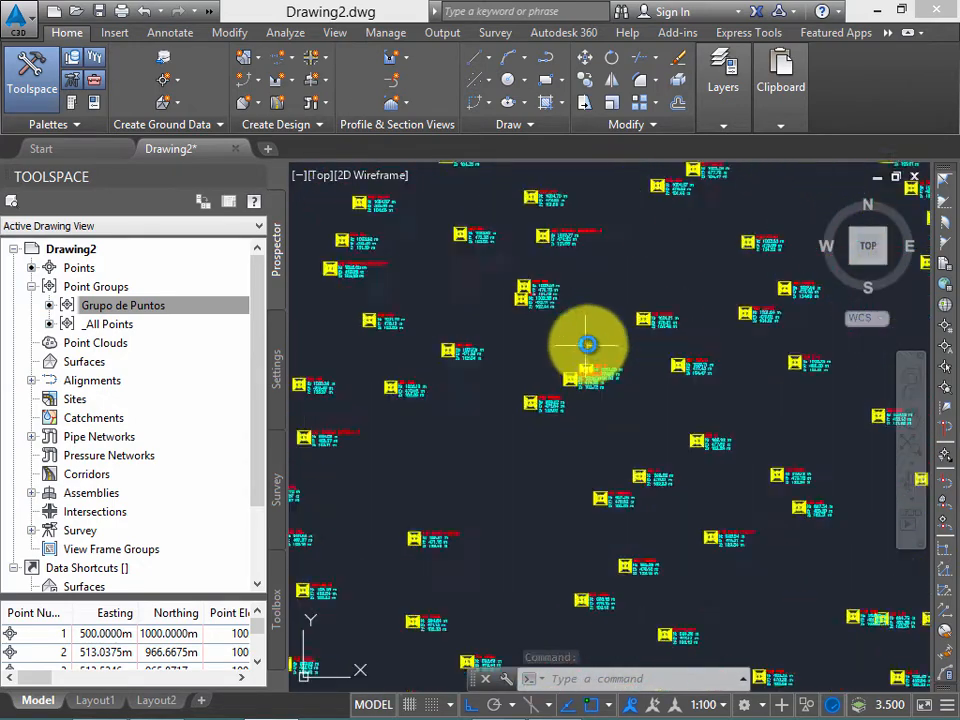
{"action": "scroll", "coordinate": [610, 357], "scroll_direction": "down", "scroll_amount": 6}
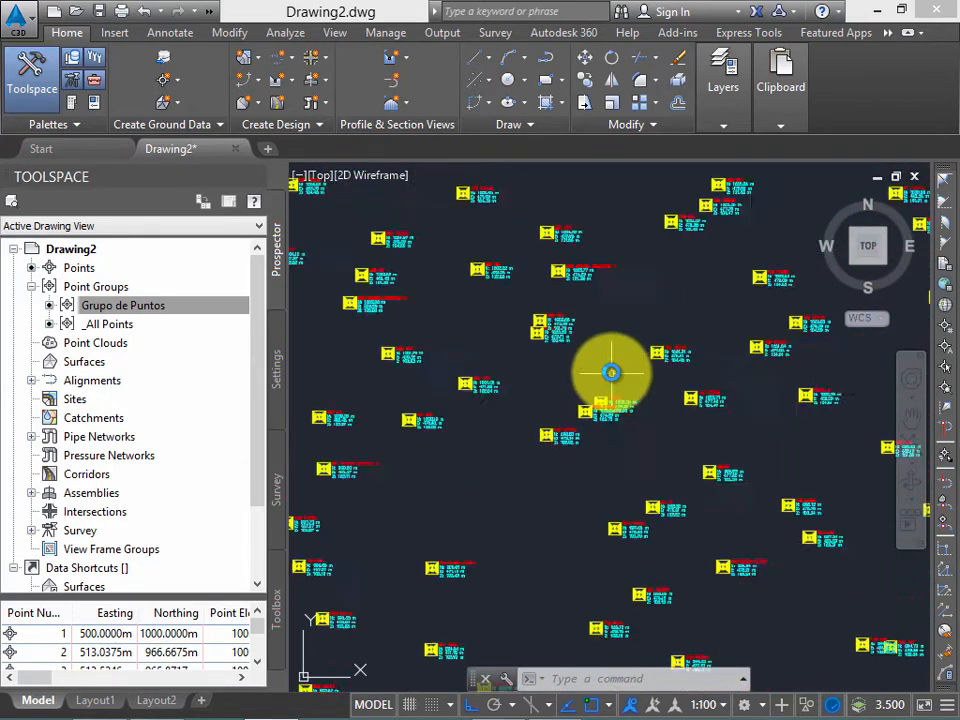
{"action": "mouse_move", "coordinate": [610, 361]}
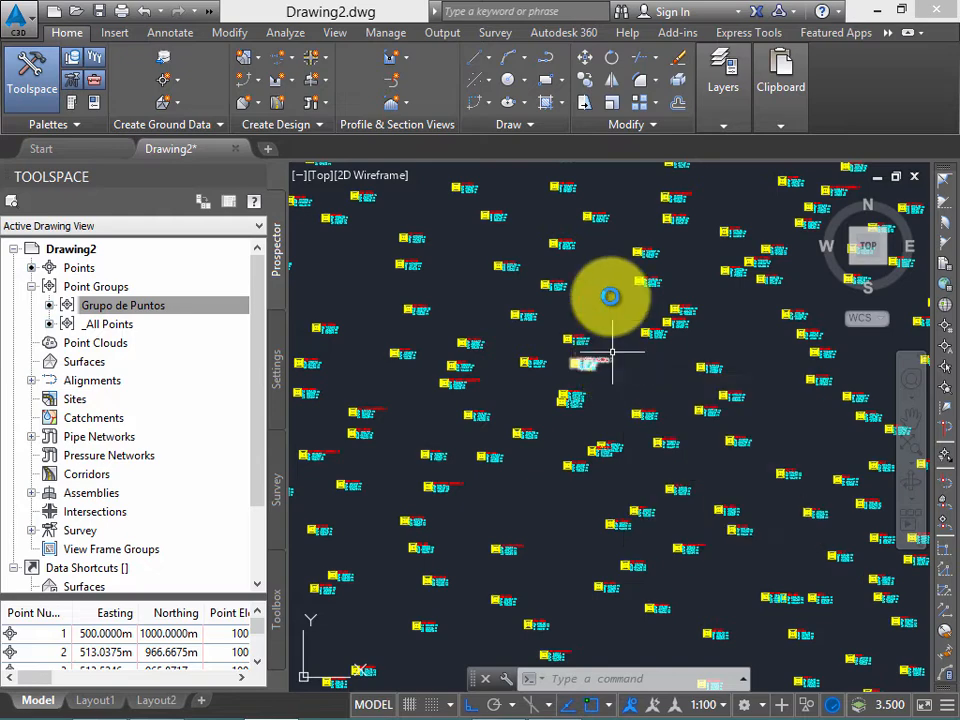
{"action": "scroll", "coordinate": [565, 358], "scroll_direction": "up", "scroll_amount": 5}
{"action": "scroll", "coordinate": [565, 358], "scroll_direction": "up", "scroll_amount": 4}
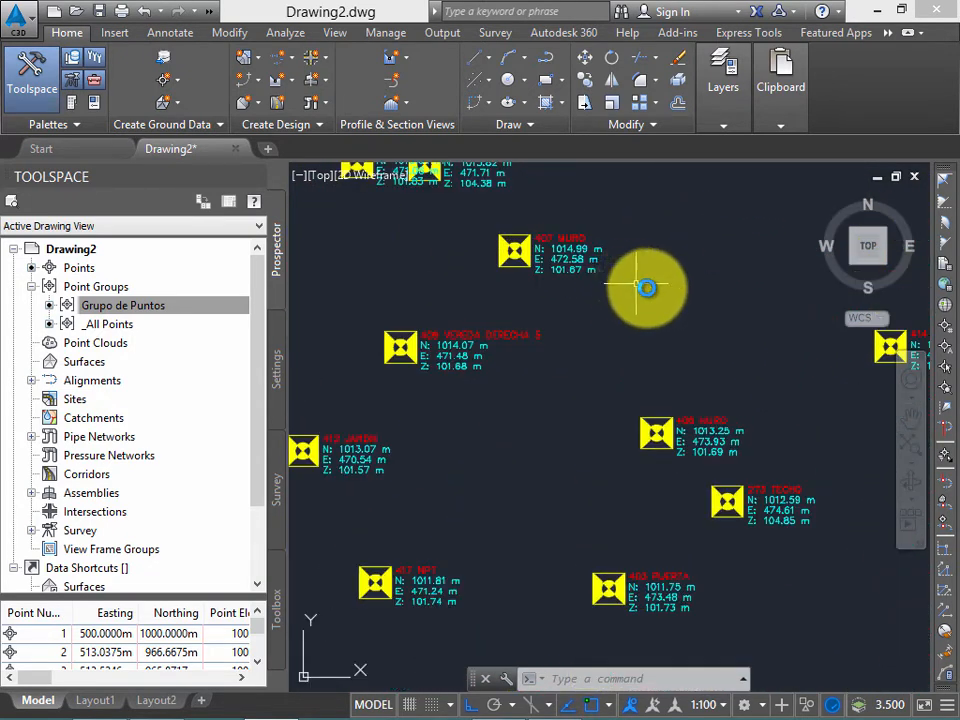
{"action": "mouse_move", "coordinate": [652, 284]}
{"action": "middle_mouse_down"}
{"action": "mouse_move", "coordinate": [677, 268]}
{"action": "mouse_move", "coordinate": [611, 311]}
{"action": "mouse_move", "coordinate": [696, 326]}
{"action": "mouse_move", "coordinate": [585, 289]}
{"action": "middle_mouse_up"}
{"action": "scroll", "coordinate": [605, 290], "scroll_direction": "down", "scroll_amount": 8}
{"action": "scroll", "coordinate": [617, 321], "scroll_direction": "up", "scroll_amount": 10}
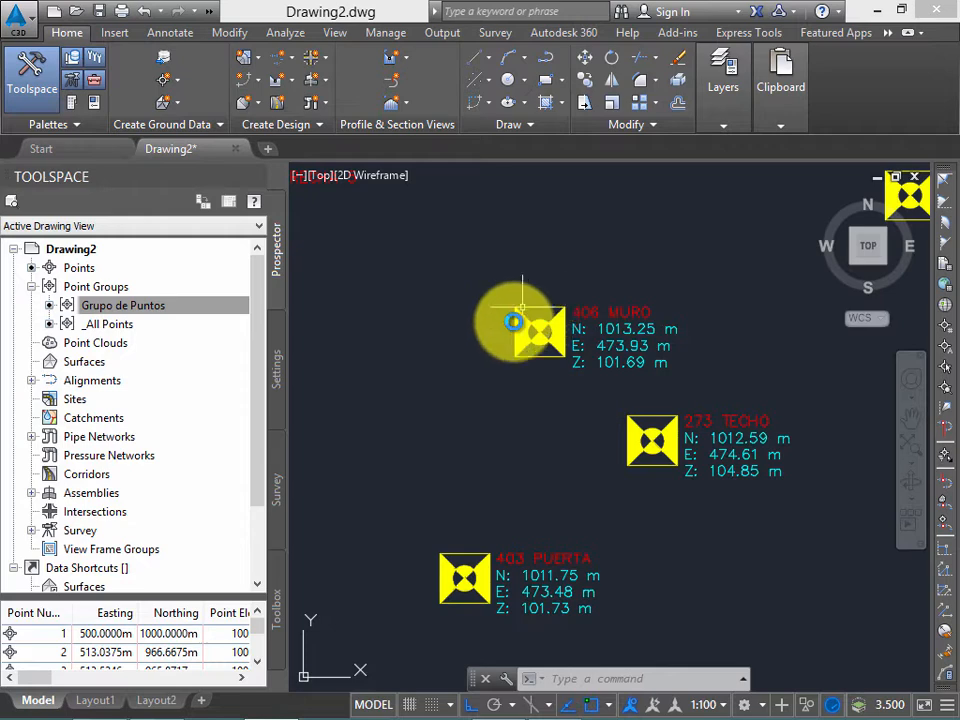
{"action": "scroll", "coordinate": [530, 330], "scroll_direction": "up", "scroll_amount": 3}
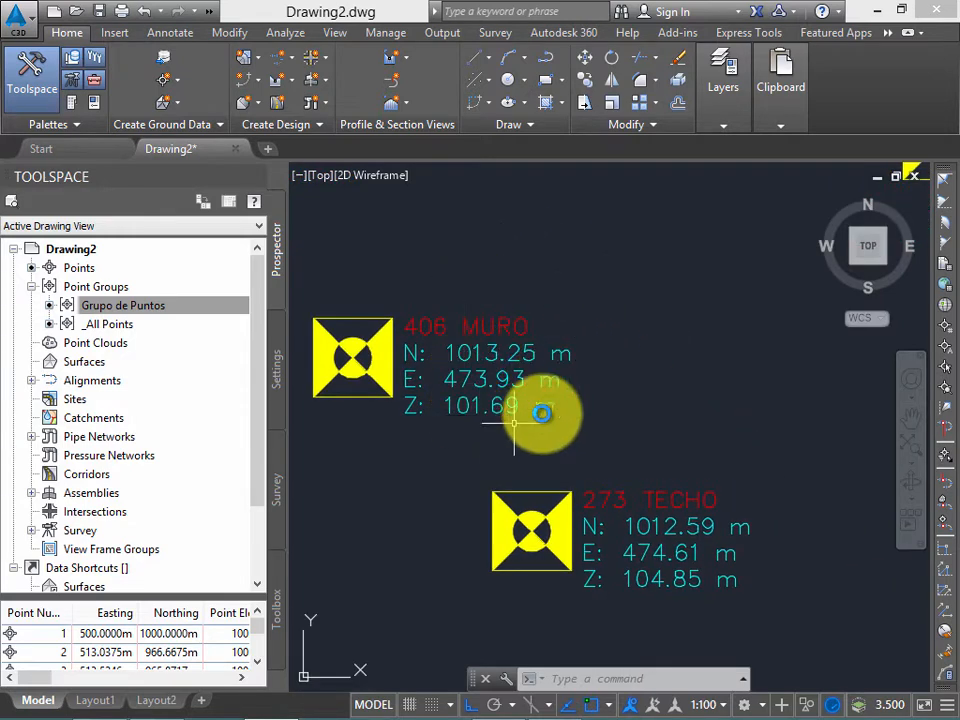
{"action": "middle_click_drag", "start_coordinate": [574, 334], "coordinate": [581, 300]}
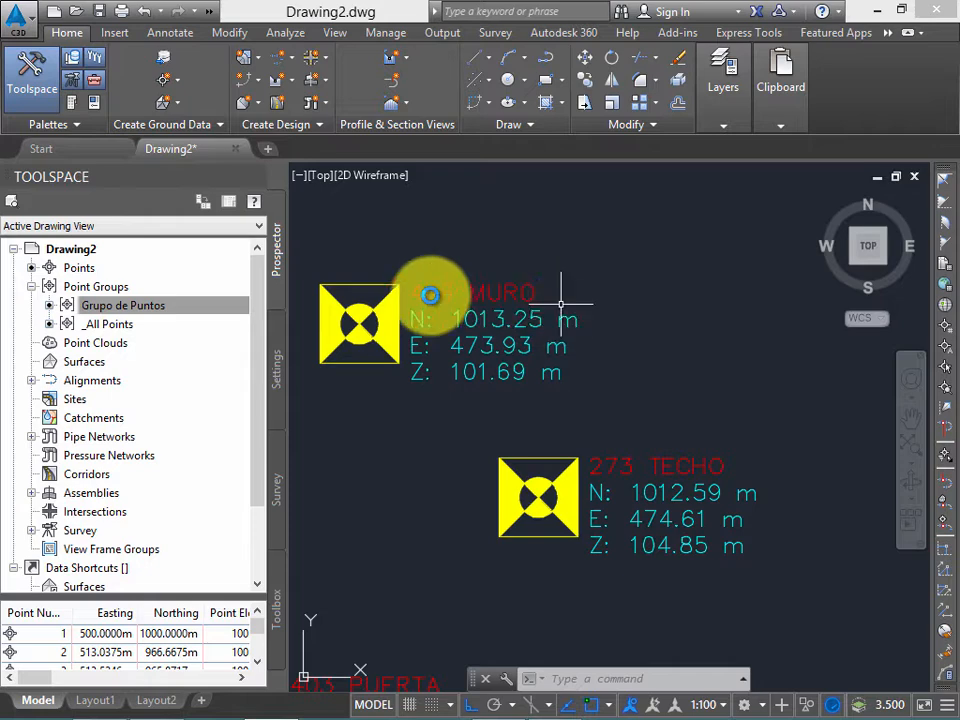
{"action": "middle_click_drag", "start_coordinate": [393, 276], "coordinate": [468, 278]}
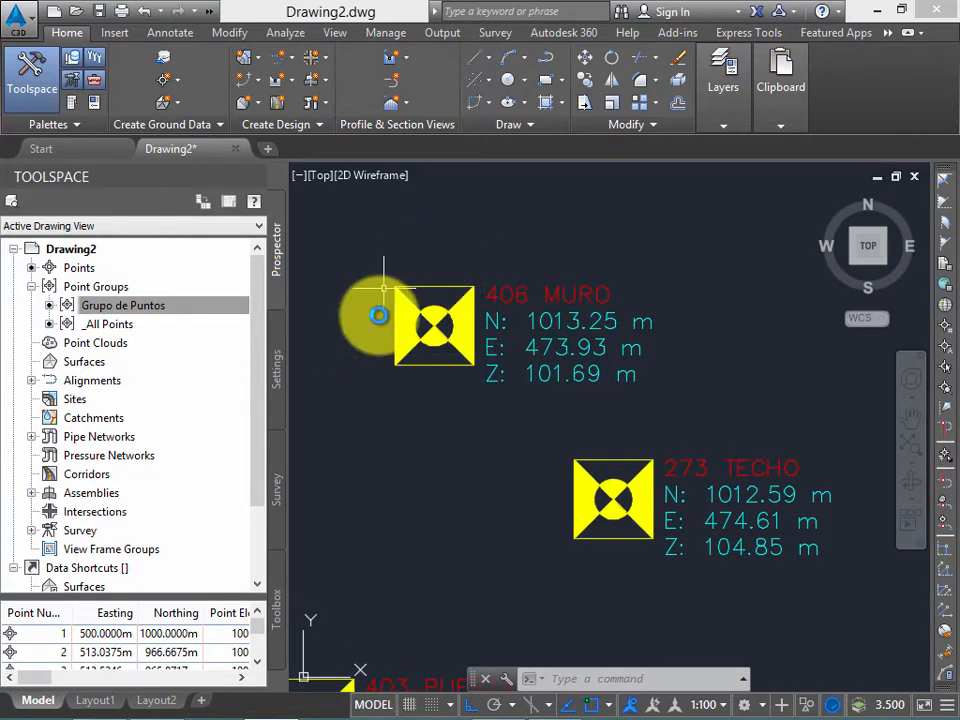
{"action": "middle_click_drag", "start_coordinate": [641, 306], "coordinate": [536, 331]}
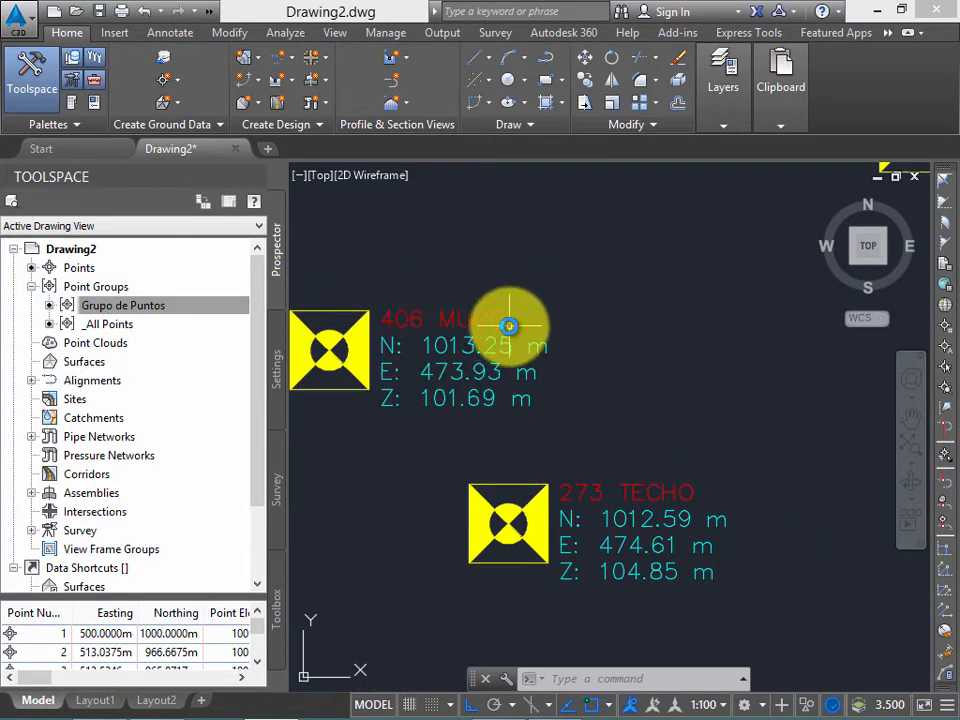
Step: Review how the markers and labels look across the whole survey area, at both overview and close range
{"action": "scroll", "coordinate": [520, 342], "scroll_direction": "down", "scroll_amount": 6}
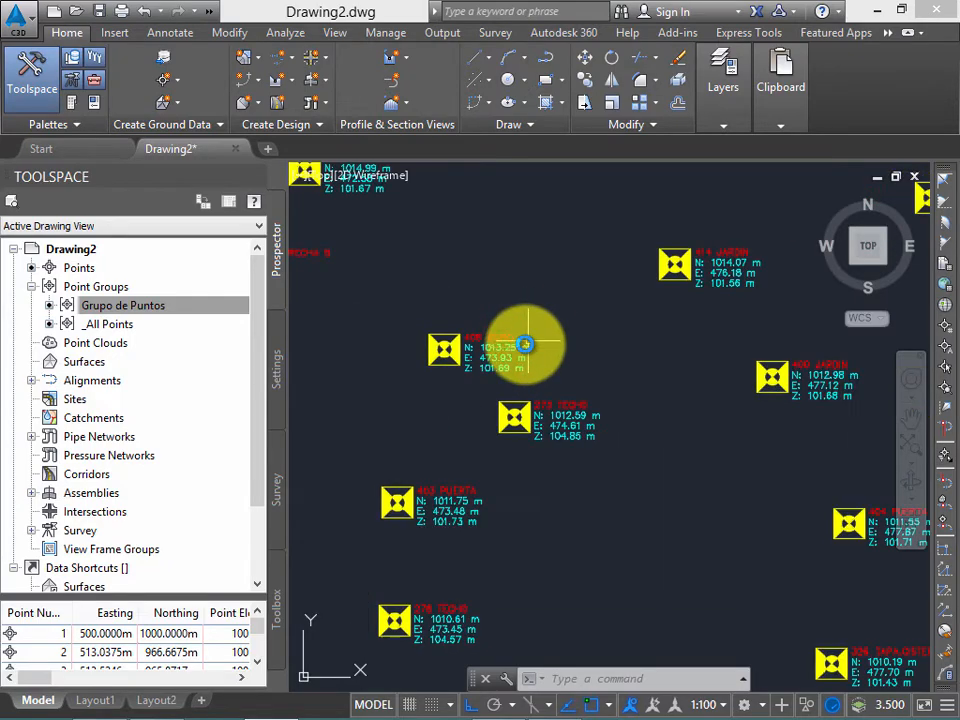
{"action": "middle_click_drag", "start_coordinate": [504, 327], "coordinate": [598, 364]}
{"action": "scroll", "coordinate": [598, 364], "scroll_direction": "down", "scroll_amount": 8}
{"action": "scroll", "coordinate": [497, 422], "scroll_direction": "up", "scroll_amount": 4}
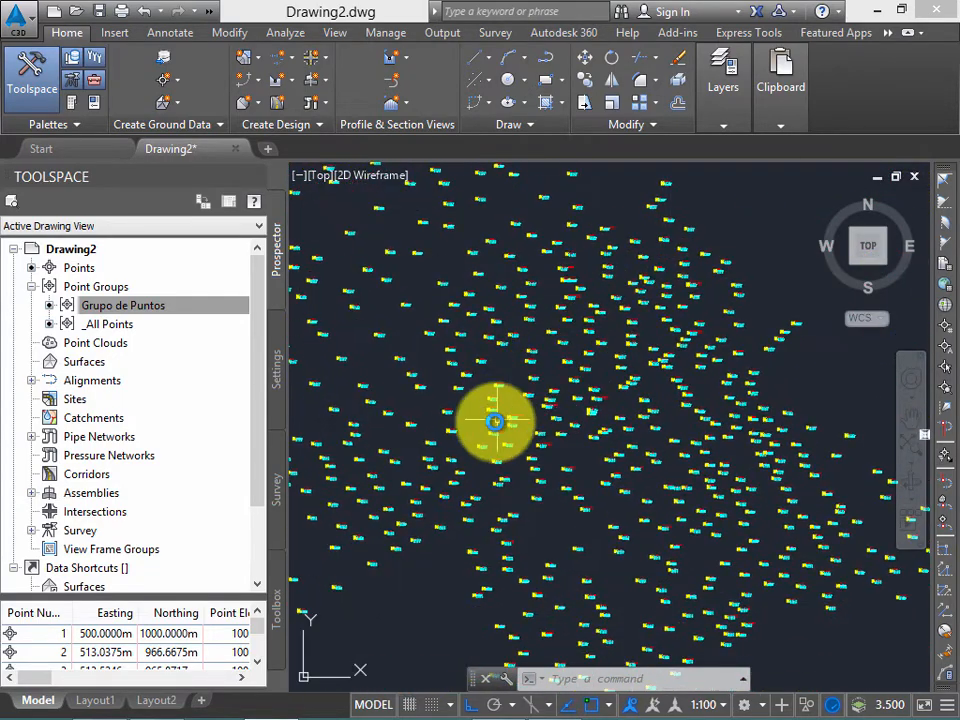
{"action": "scroll", "coordinate": [587, 326], "scroll_direction": "up", "scroll_amount": 6}
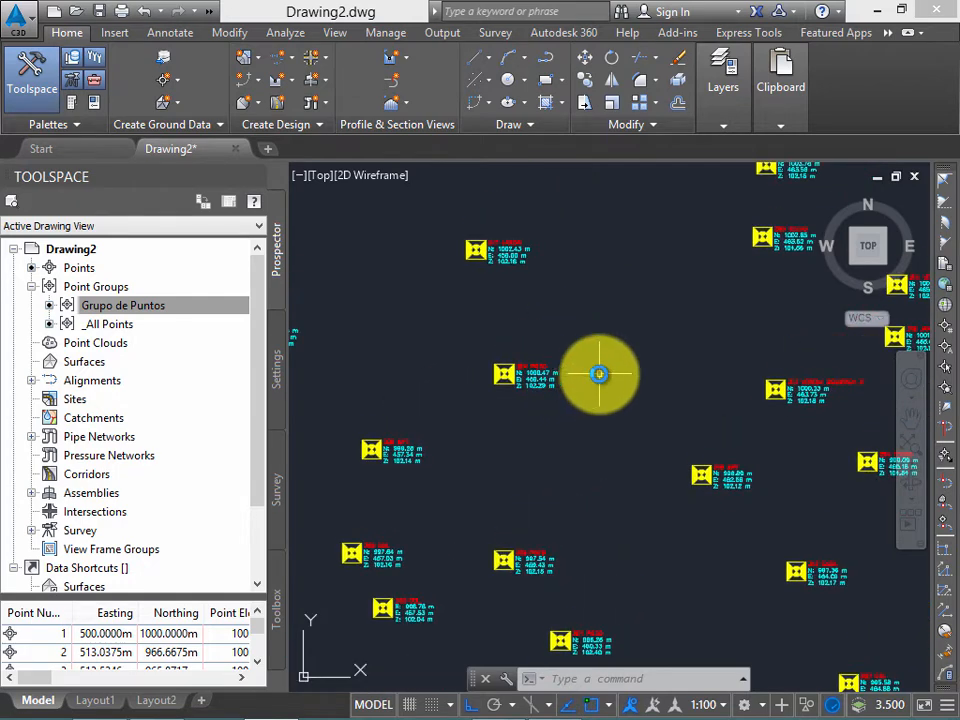
{"action": "mouse_move", "coordinate": [599, 374]}
{"action": "middle_mouse_down"}
{"action": "mouse_move", "coordinate": [587, 345]}
{"action": "mouse_move", "coordinate": [585, 400]}
{"action": "mouse_move", "coordinate": [570, 390]}
{"action": "middle_mouse_up"}
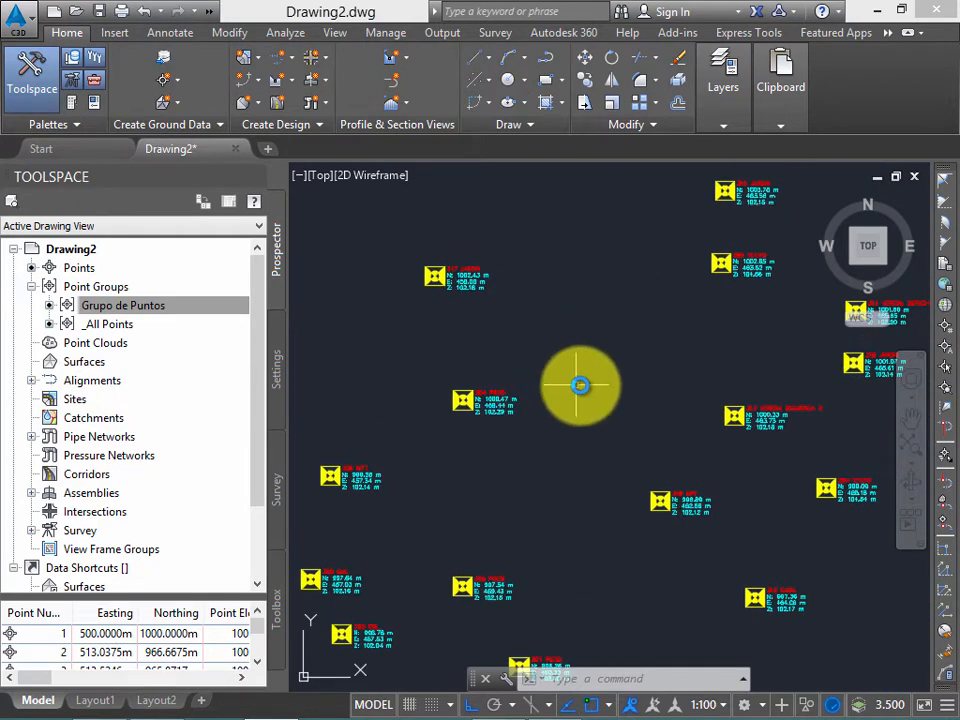
{"action": "scroll", "coordinate": [605, 330], "scroll_direction": "down", "scroll_amount": 6}
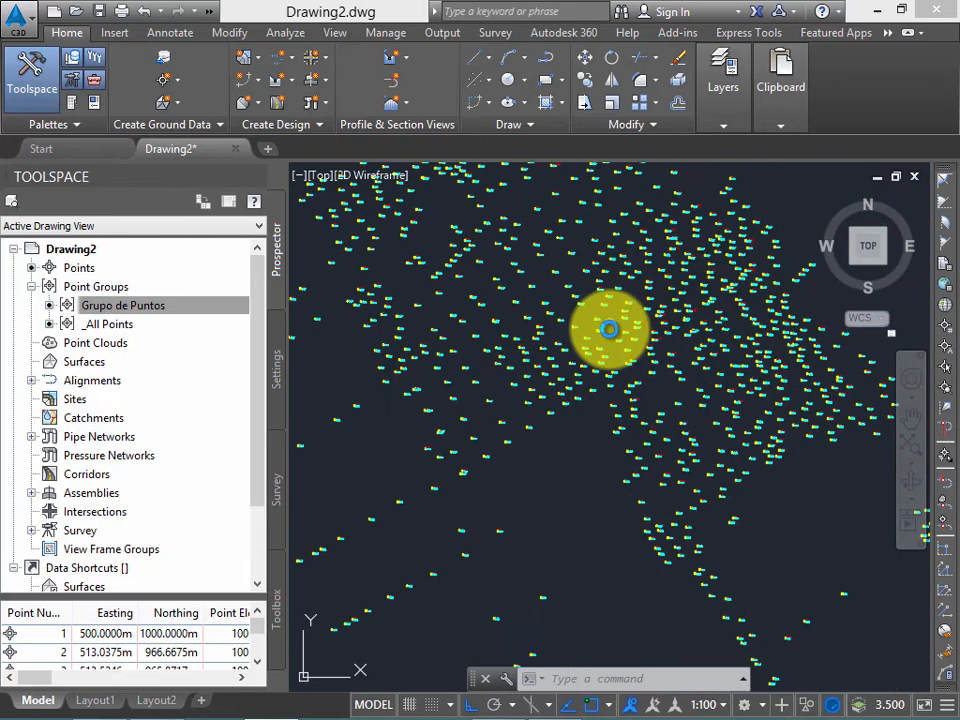
{"action": "scroll", "coordinate": [527, 392], "scroll_direction": "up", "scroll_amount": 6}
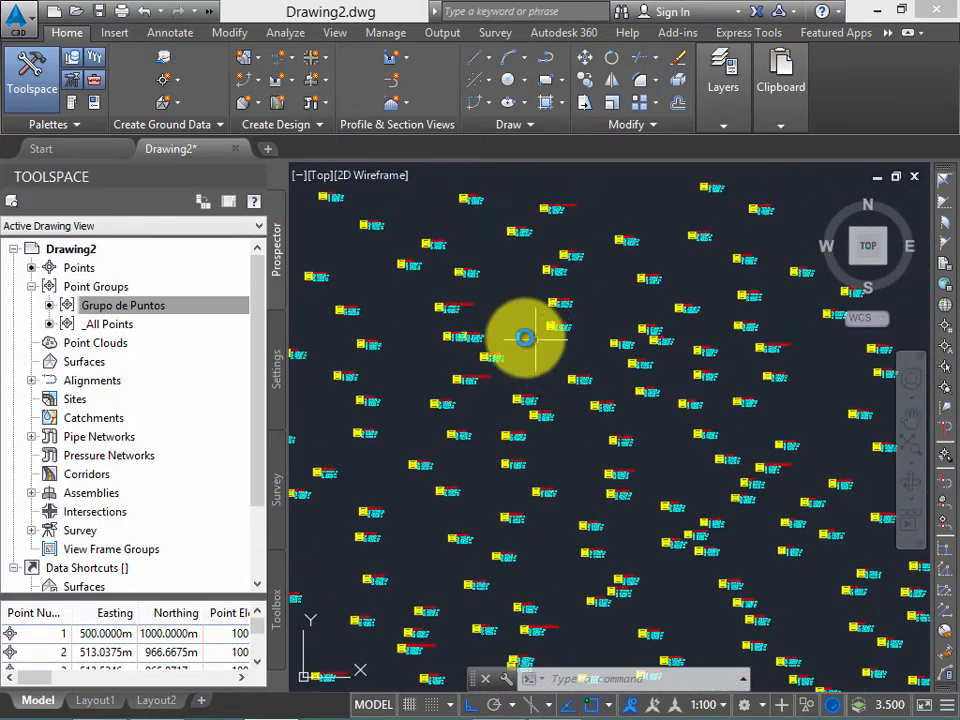
{"action": "mouse_move", "coordinate": [525, 338]}
{"action": "middle_mouse_down"}
{"action": "mouse_move", "coordinate": [574, 287]}
{"action": "mouse_move", "coordinate": [559, 290]}
{"action": "middle_mouse_up"}
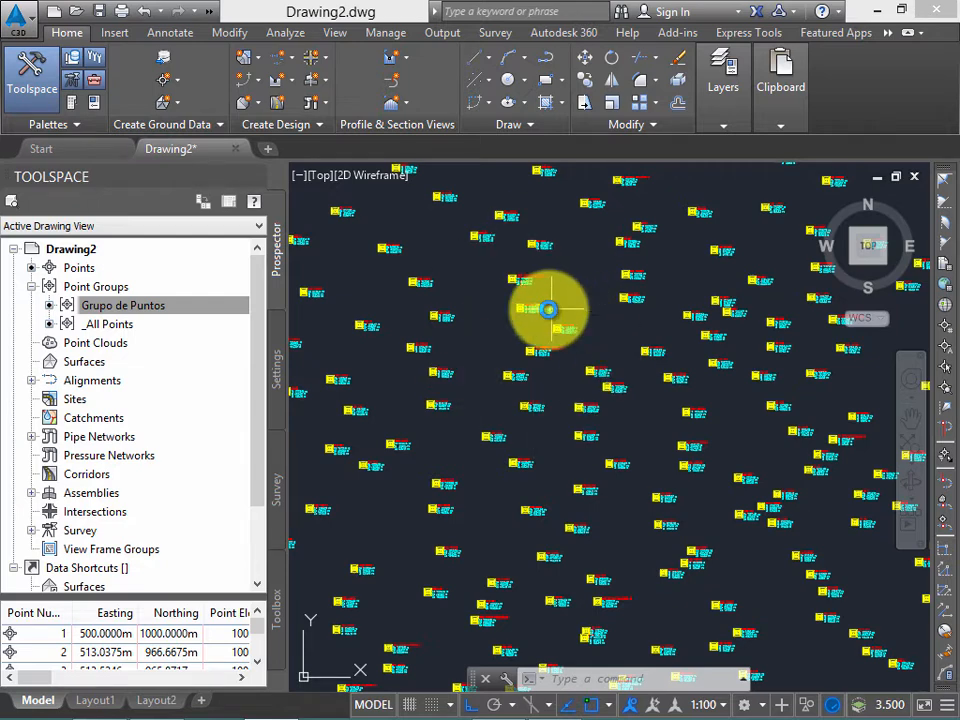
{"action": "scroll", "coordinate": [591, 318], "scroll_direction": "up", "scroll_amount": 5}
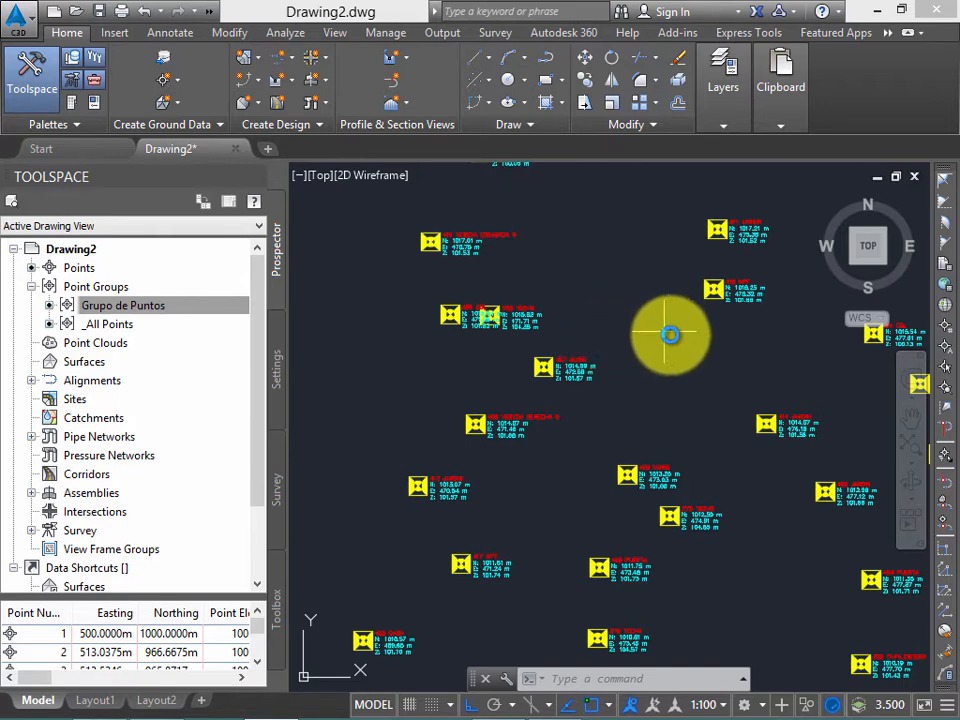
{"action": "scroll", "coordinate": [635, 322], "scroll_direction": "down", "scroll_amount": 6}
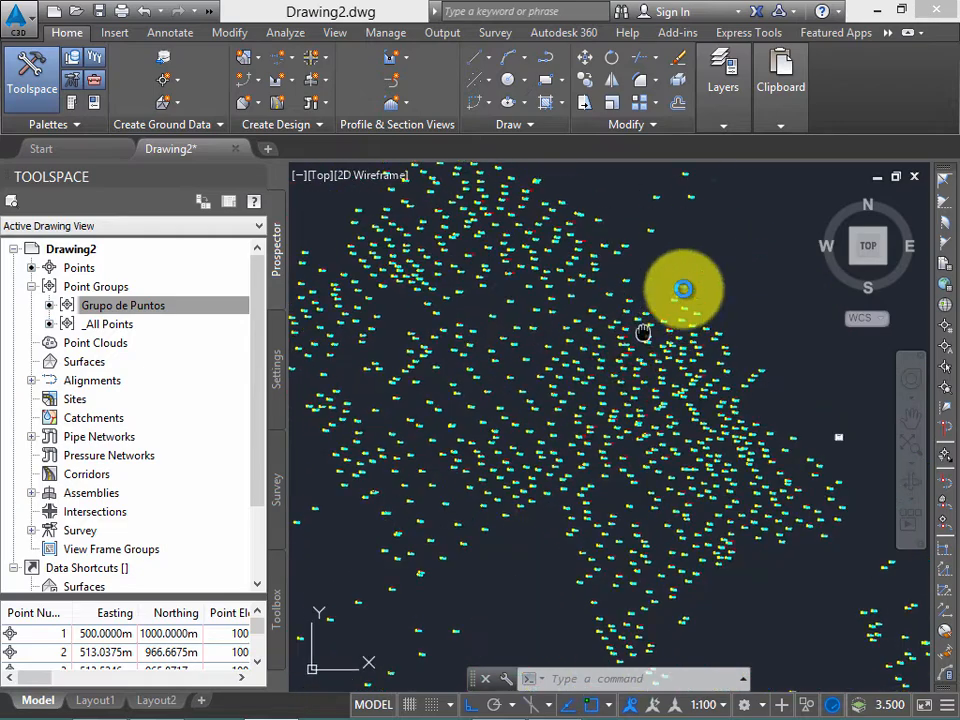
{"action": "scroll", "coordinate": [655, 335], "scroll_direction": "down", "scroll_amount": 3}
{"action": "scroll", "coordinate": [553, 326], "scroll_direction": "up", "scroll_amount": 6}
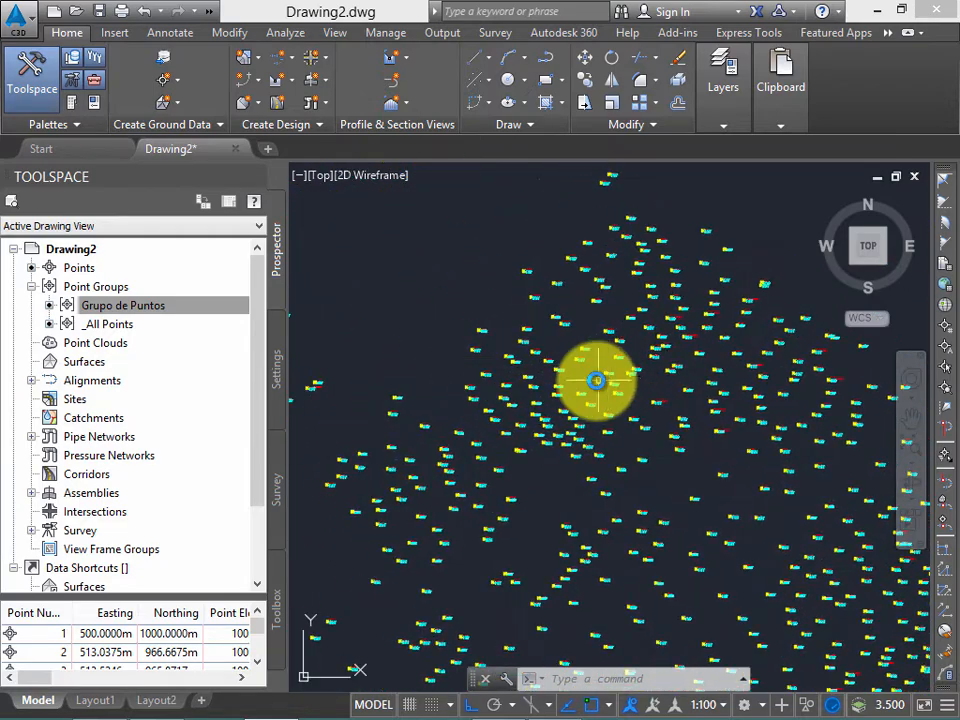
{"action": "scroll", "coordinate": [608, 318], "scroll_direction": "up", "scroll_amount": 2}
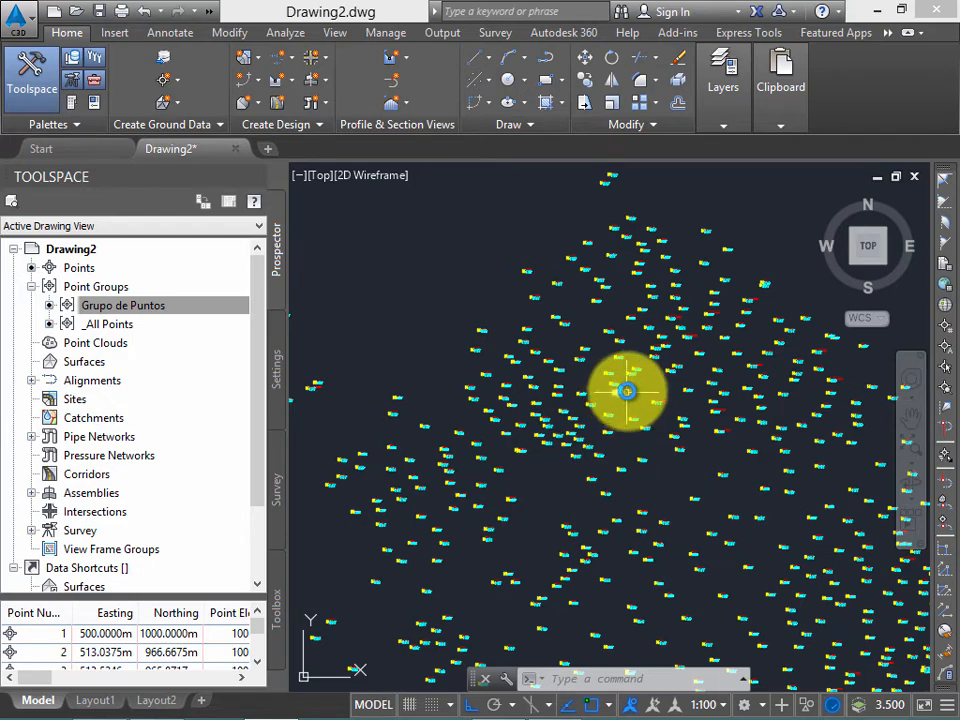
{"action": "middle_click_drag", "start_coordinate": [621, 392], "coordinate": [616, 285]}
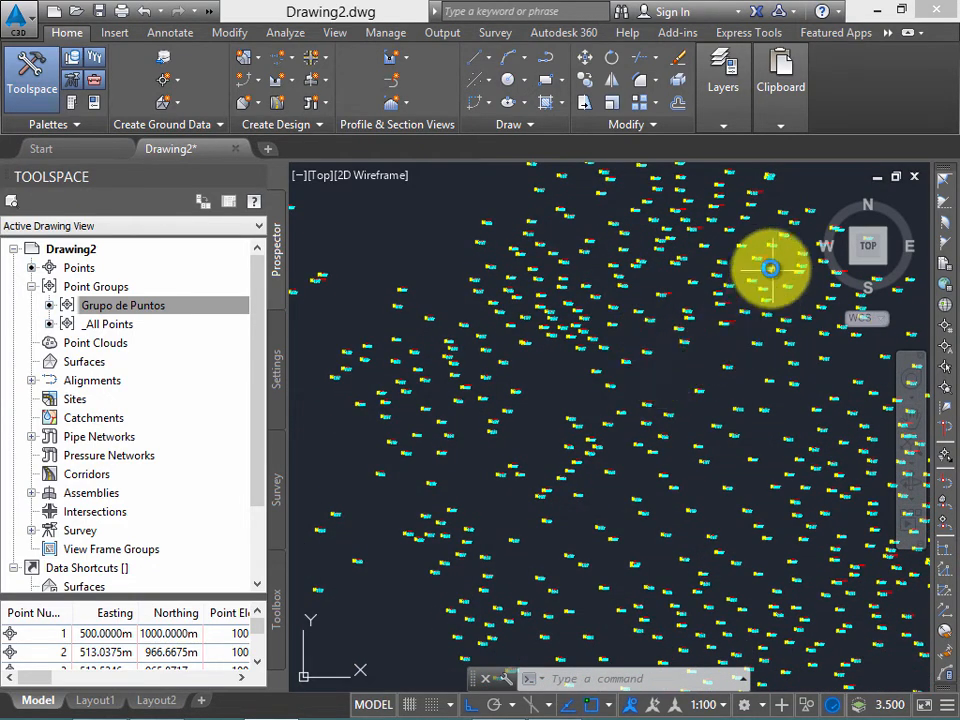
{"action": "mouse_move", "coordinate": [825, 264]}
{"action": "middle_mouse_down"}
{"action": "mouse_move", "coordinate": [489, 381]}
{"action": "mouse_move", "coordinate": [686, 311]}
{"action": "mouse_move", "coordinate": [609, 302]}
{"action": "middle_mouse_up"}
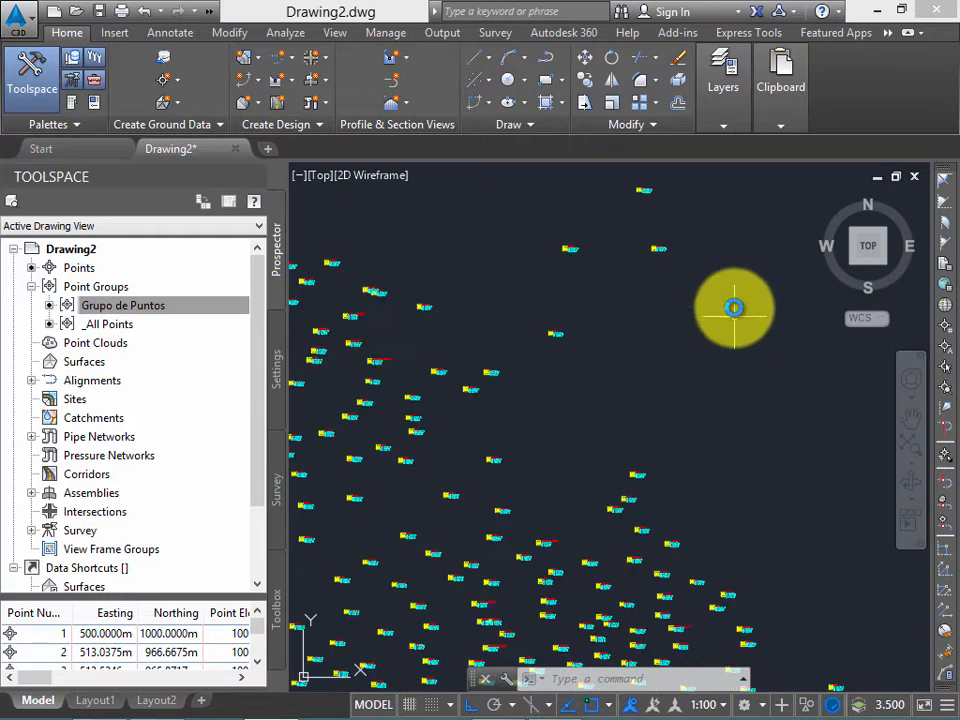
{"action": "scroll", "coordinate": [360, 519], "scroll_direction": "up", "scroll_amount": 2}
{"action": "mouse_move", "coordinate": [360, 519]}
{"action": "middle_mouse_down"}
{"action": "mouse_move", "coordinate": [581, 330]}
{"action": "mouse_move", "coordinate": [549, 317]}
{"action": "middle_mouse_up"}
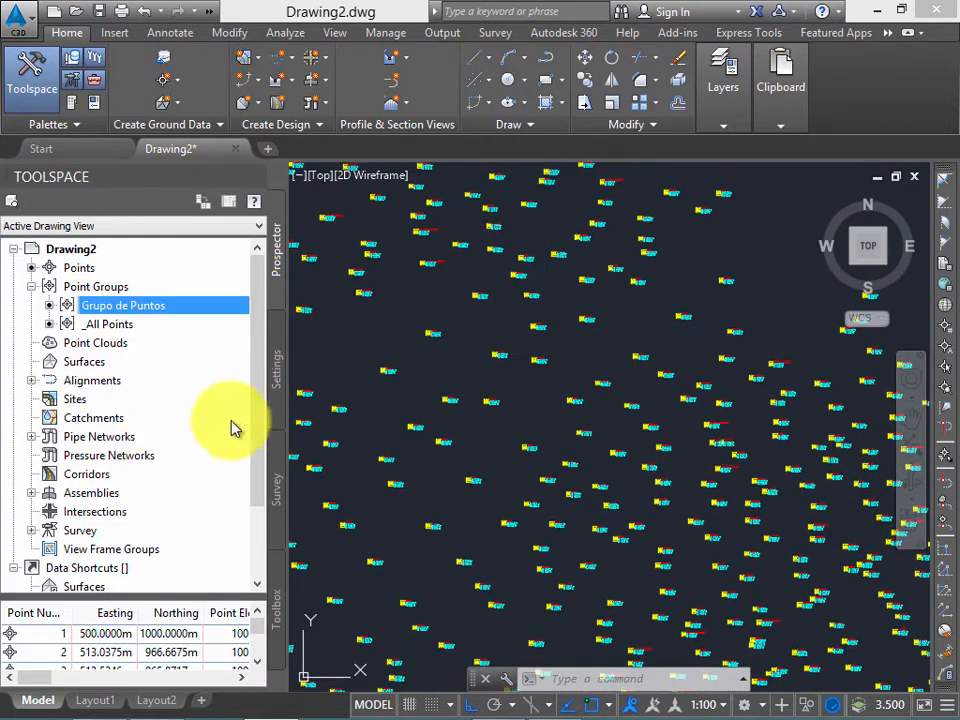
Step: Collapse the point label styles in the drawing settings and select the point Table Styles collection
{"action": "left_click", "coordinate": [278, 370]}
{"action": "middle_click_drag", "start_coordinate": [335, 335], "coordinate": [357, 331]}
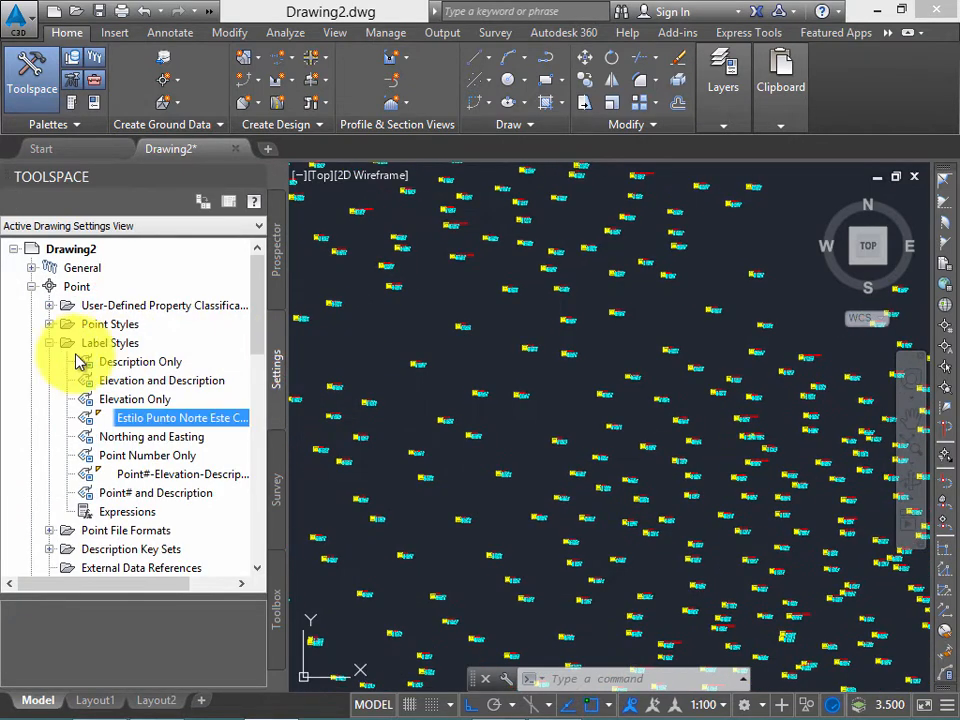
{"action": "left_click", "coordinate": [49, 343]}
{"action": "left_click", "coordinate": [127, 417]}
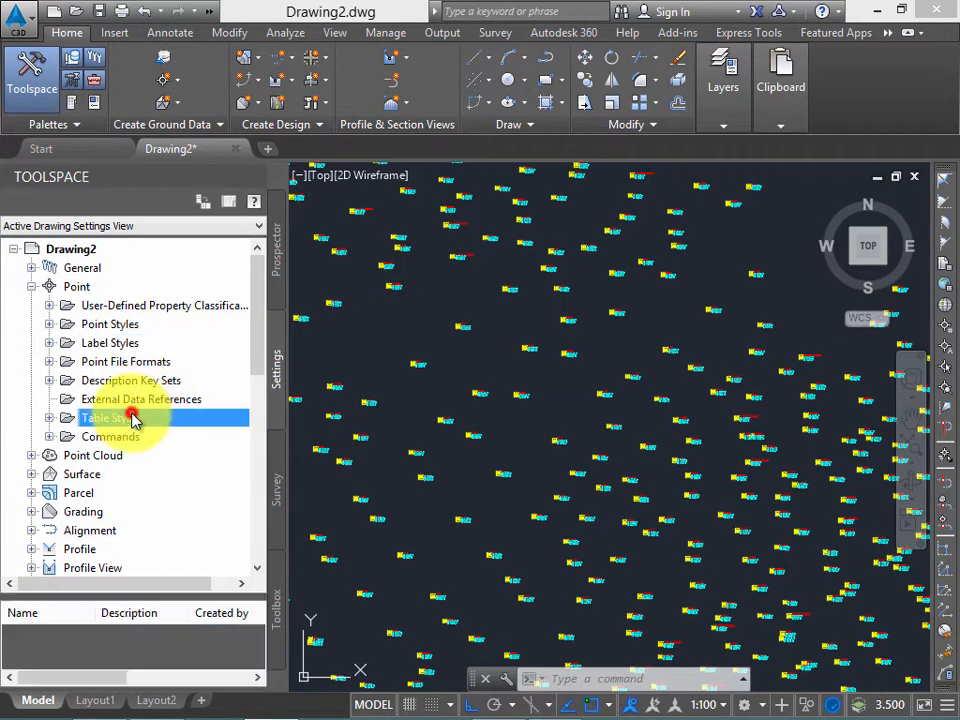
Step: Expand the point table styles and review the available Latitude and Longitude and PNEZD format styles
{"action": "left_click", "coordinate": [49, 418]}
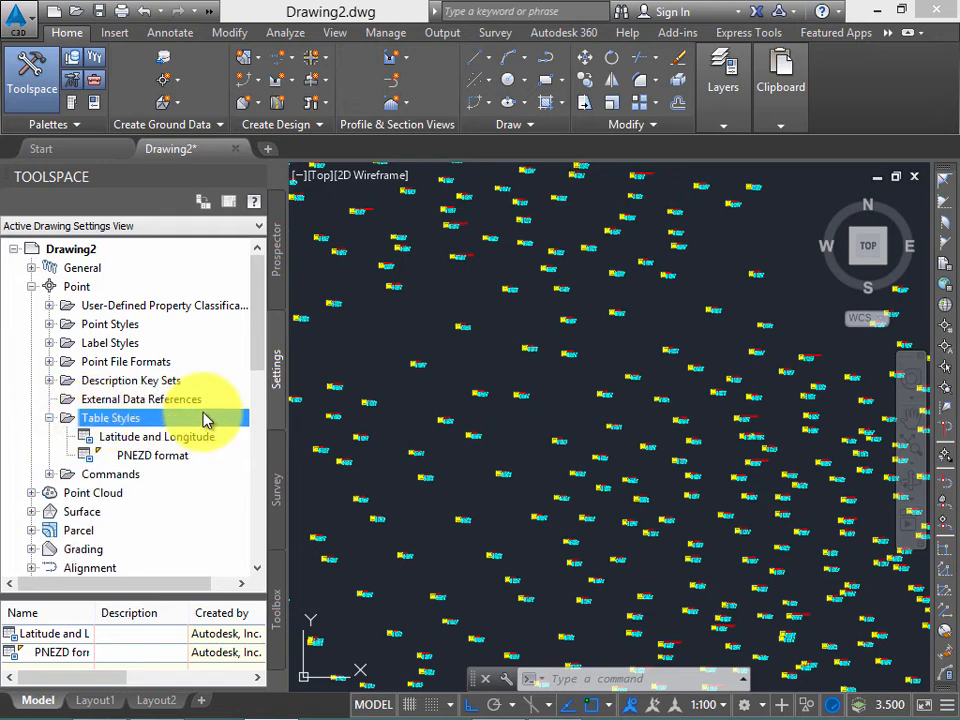
{"action": "left_click", "coordinate": [253, 336]}
{"action": "left_click", "coordinate": [166, 399]}
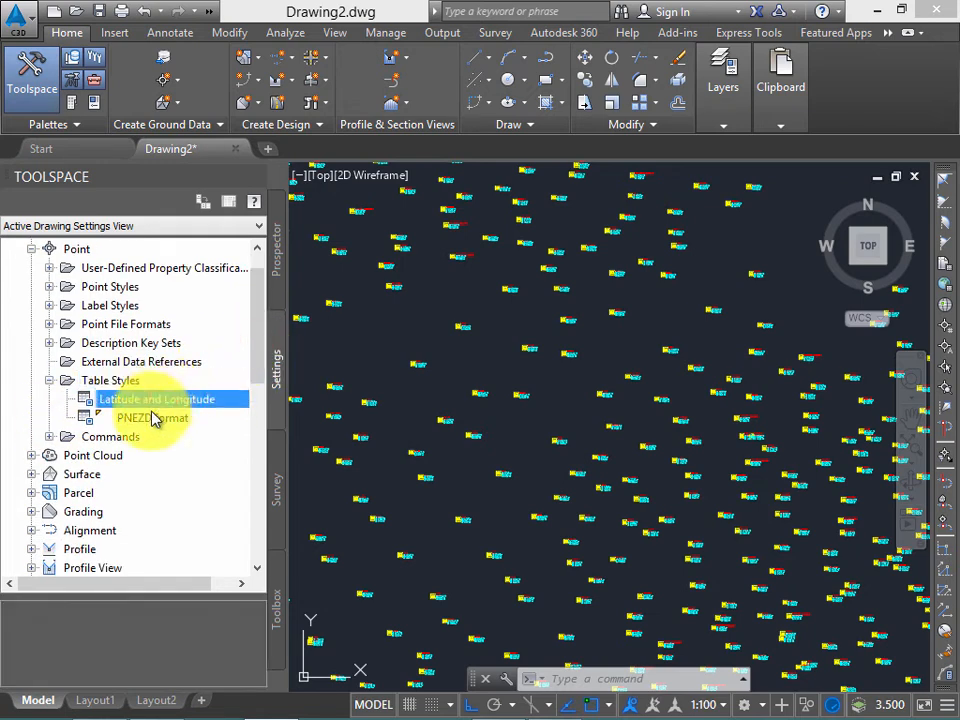
{"action": "left_click", "coordinate": [146, 418]}
{"action": "left_click", "coordinate": [146, 399]}
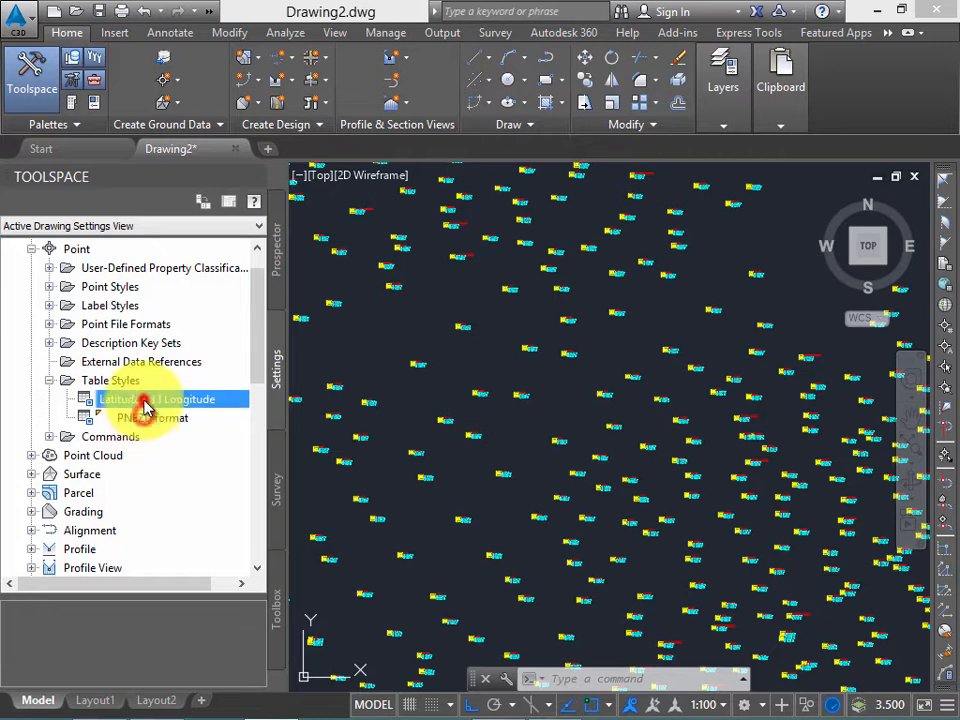
{"action": "left_click", "coordinate": [146, 417]}
{"action": "left_click", "coordinate": [146, 400]}
{"action": "left_click", "coordinate": [156, 418]}
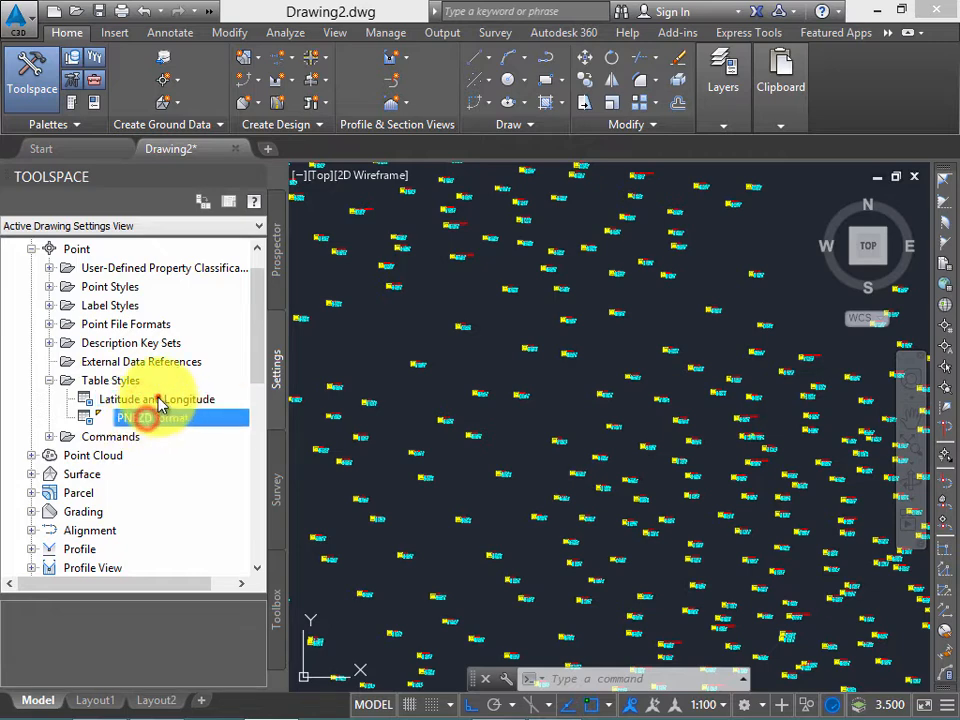
{"action": "left_click", "coordinate": [156, 399]}
{"action": "left_click", "coordinate": [158, 418]}
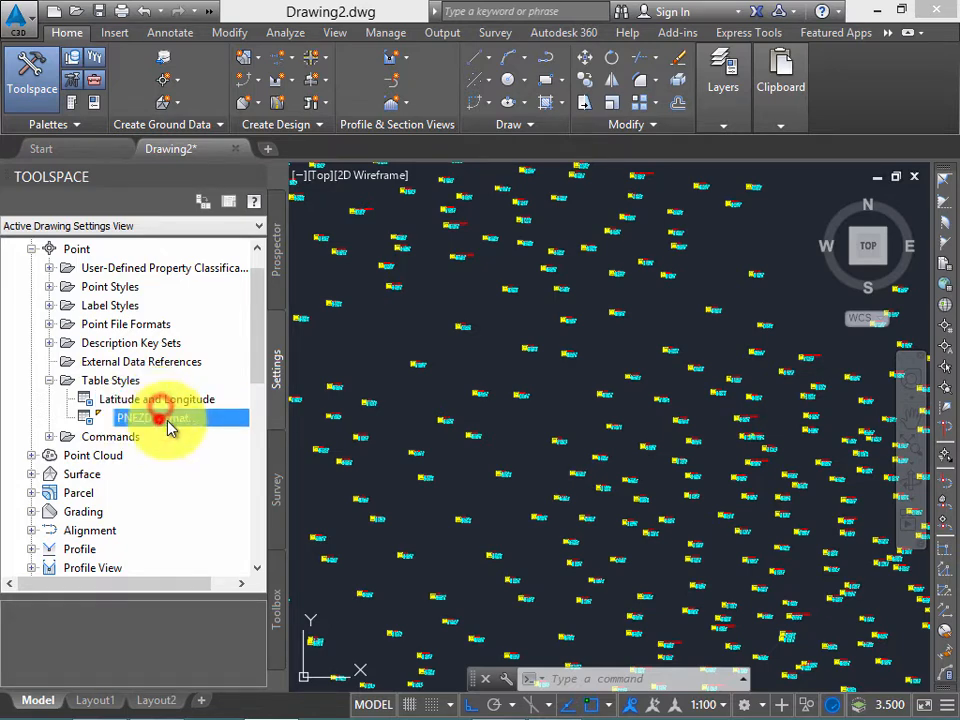
Step: Select a single isolated survey point at the northern edge of the point cloud
{"action": "scroll", "coordinate": [597, 320], "scroll_direction": "down", "scroll_amount": 3}
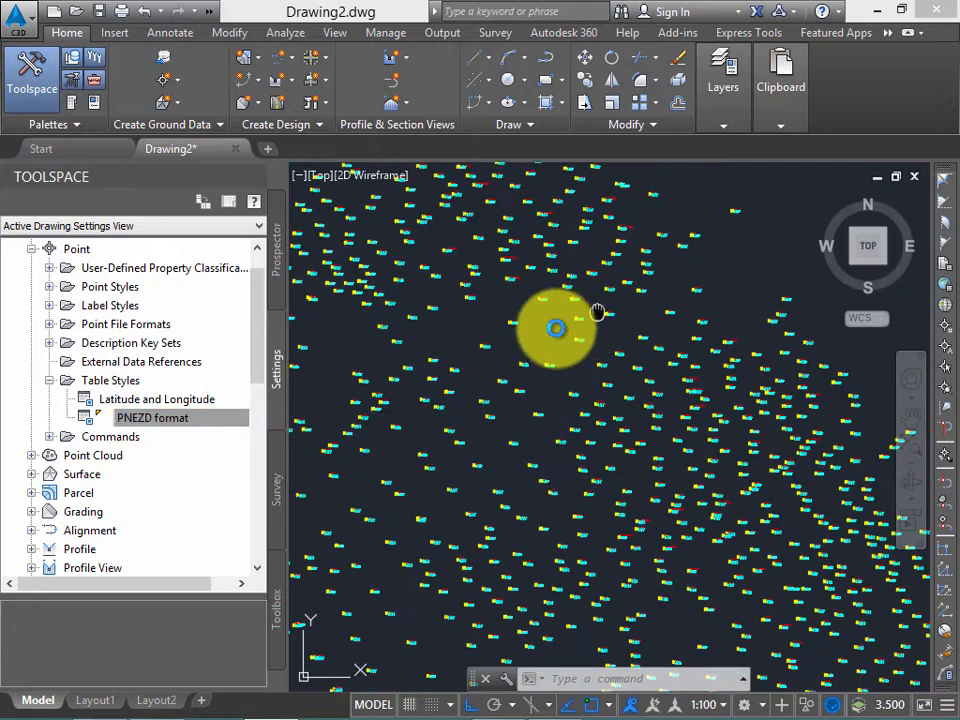
{"action": "scroll", "coordinate": [514, 343], "scroll_direction": "up", "scroll_amount": 3}
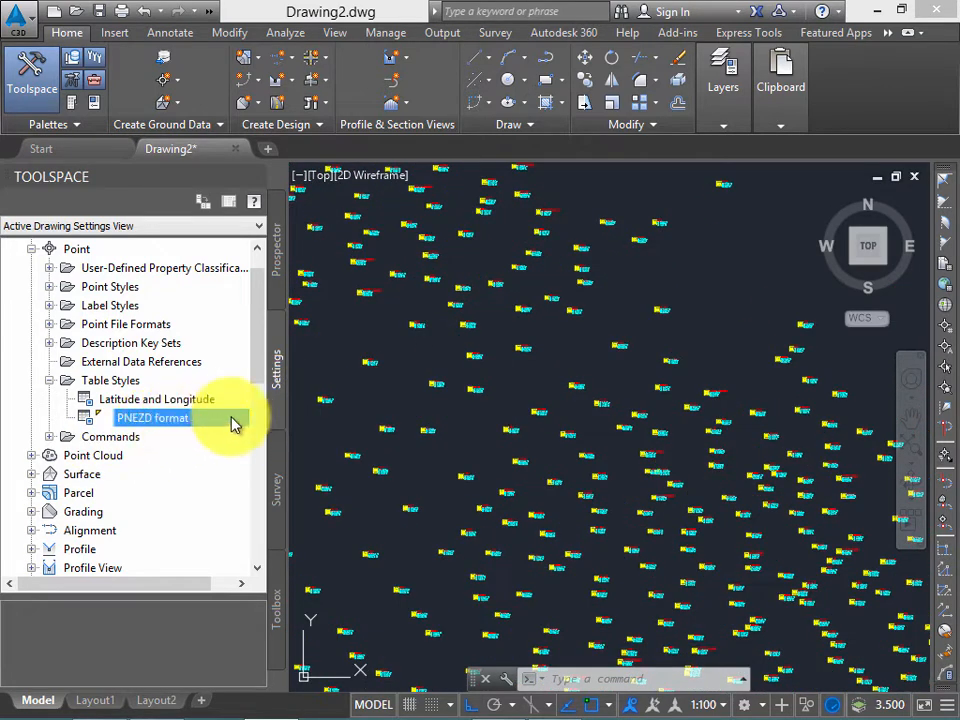
{"action": "scroll", "coordinate": [546, 339], "scroll_direction": "down", "scroll_amount": 3}
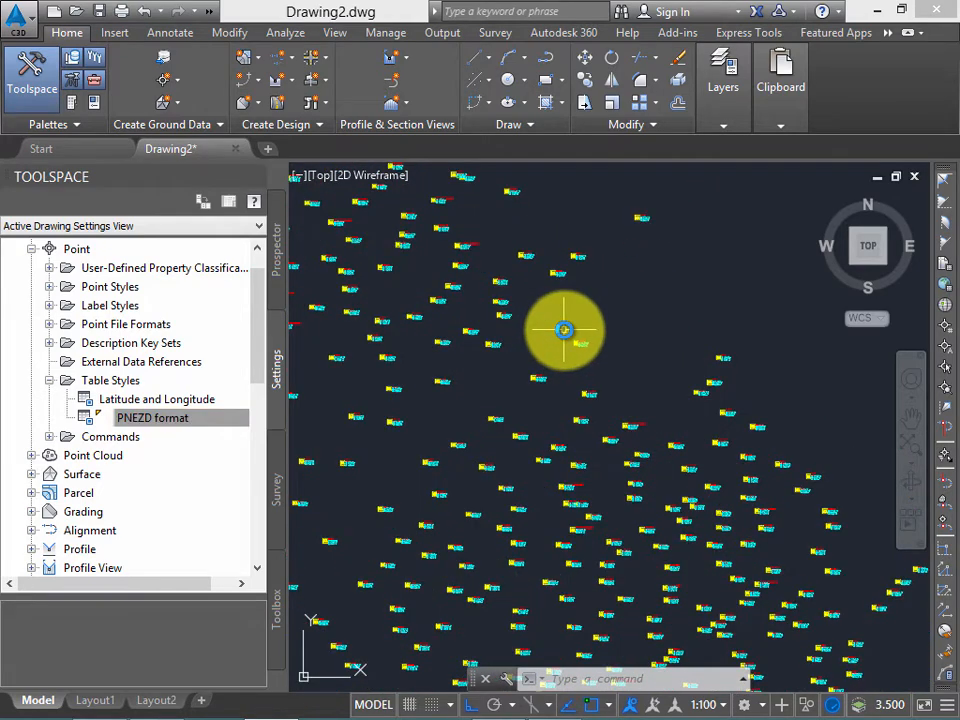
{"action": "middle_click_drag", "start_coordinate": [626, 298], "coordinate": [413, 364]}
{"action": "middle_click_drag", "start_coordinate": [551, 385], "coordinate": [516, 357]}
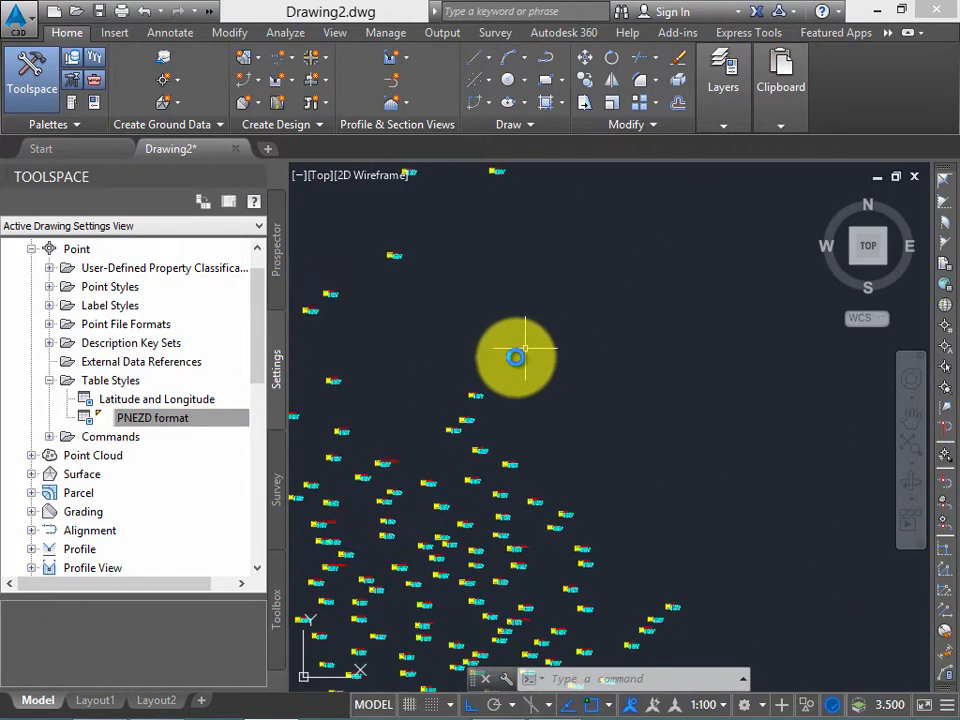
{"action": "middle_click_drag", "start_coordinate": [458, 318], "coordinate": [452, 319]}
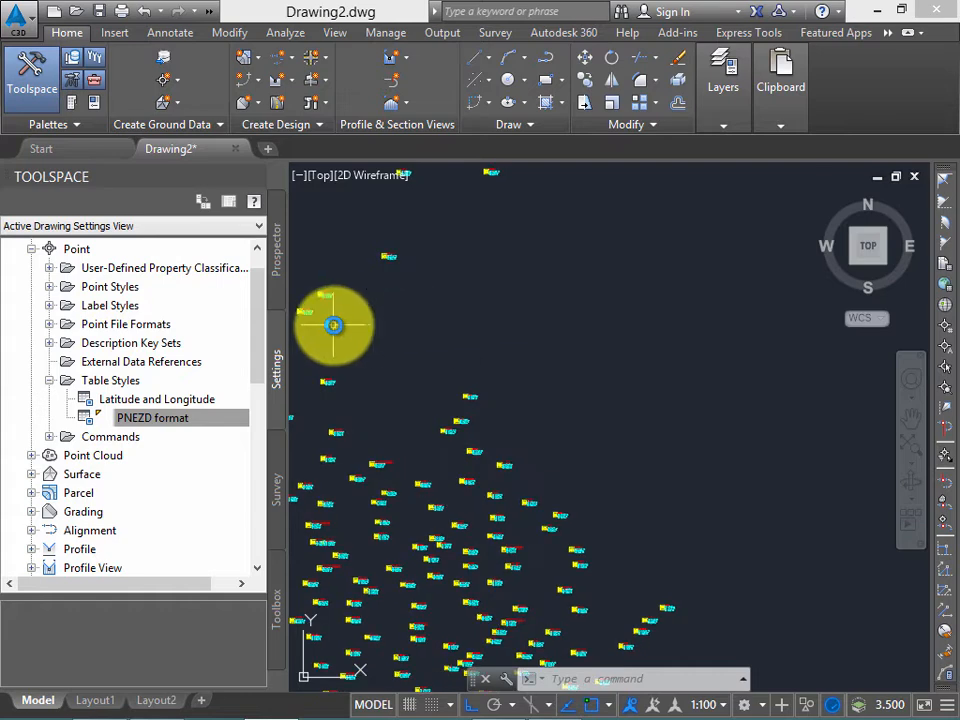
{"action": "middle_click_drag", "start_coordinate": [333, 325], "coordinate": [471, 279]}
{"action": "scroll", "coordinate": [461, 343], "scroll_direction": "up", "scroll_amount": 5}
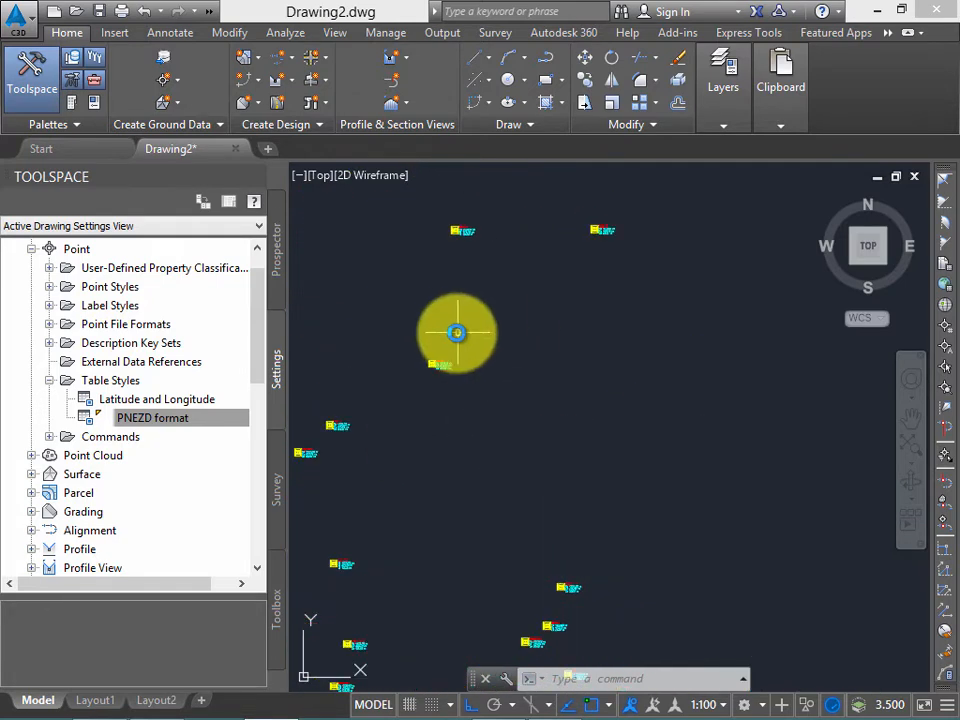
{"action": "left_click", "coordinate": [460, 388]}
{"action": "left_click", "coordinate": [415, 322]}
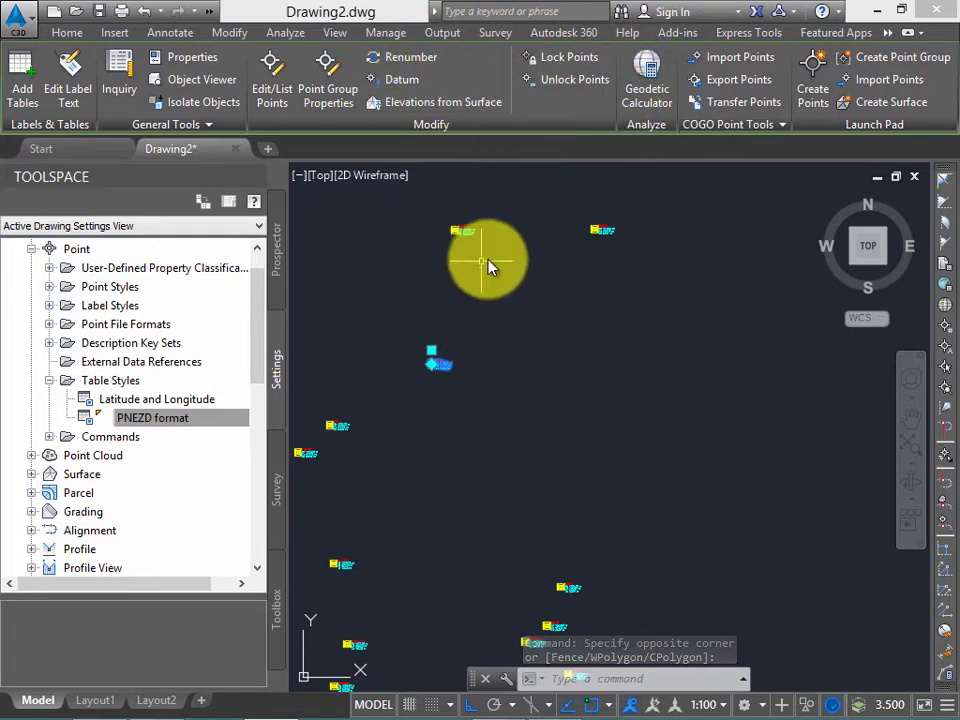
{"action": "scroll", "coordinate": [492, 330], "scroll_direction": "up", "scroll_amount": 5}
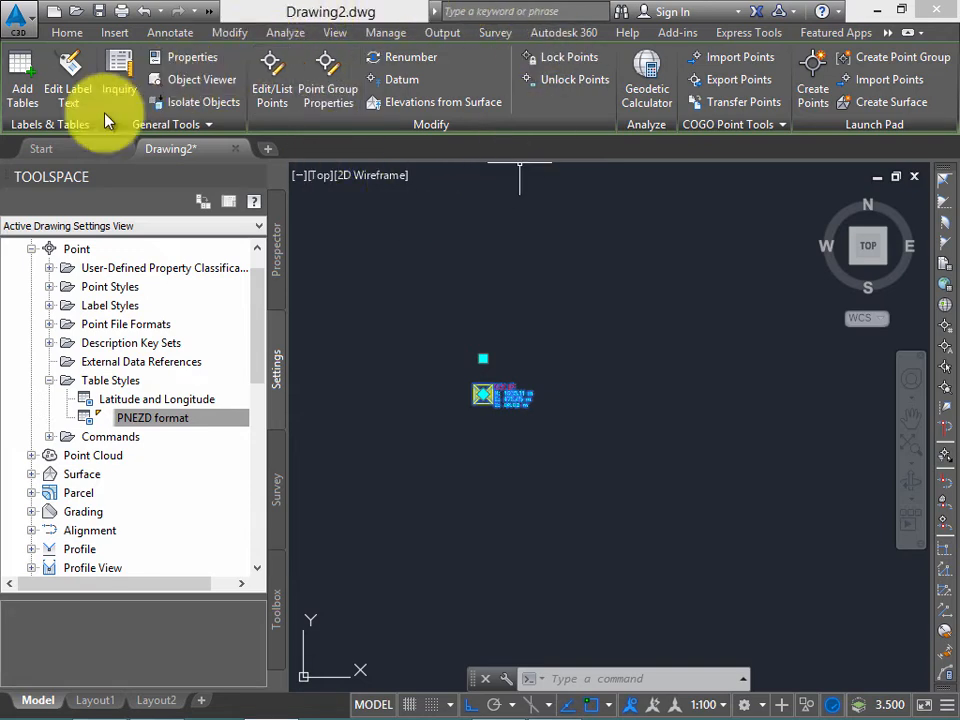
Step: Start adding a point table for the points and choose PNEZD format as its table style
{"action": "left_click", "coordinate": [16, 100]}
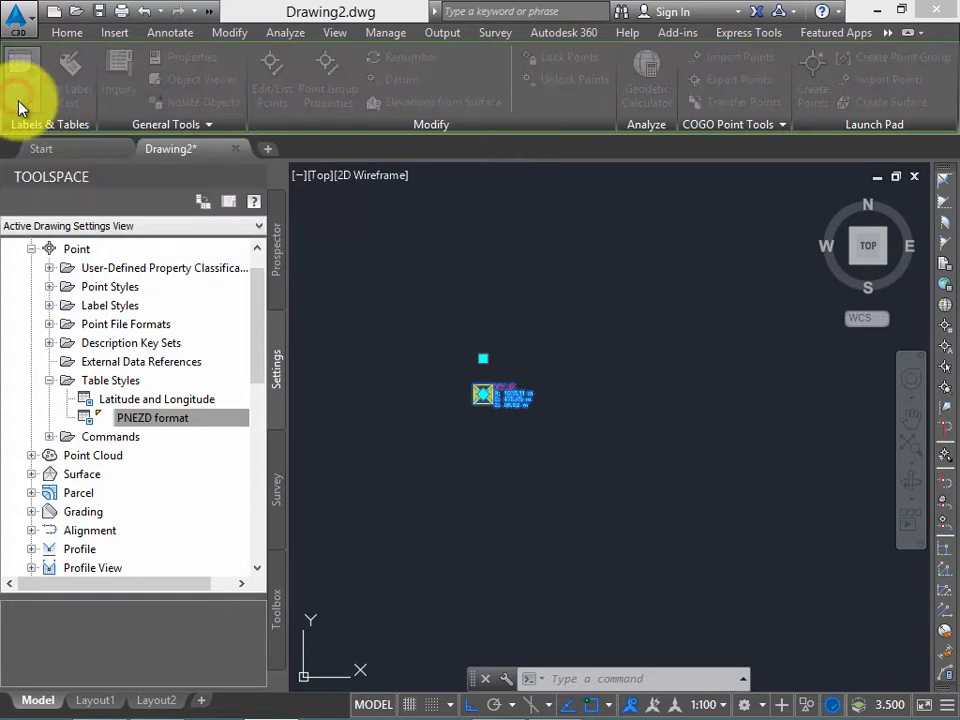
{"action": "left_click_drag", "start_coordinate": [493, 108], "coordinate": [514, 109]}
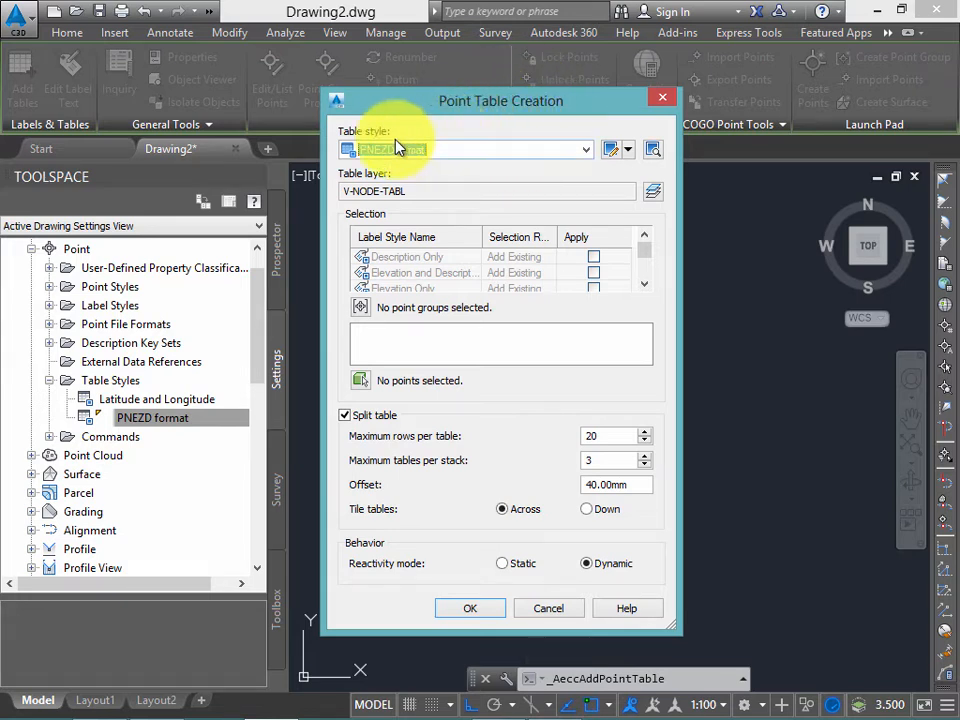
{"action": "left_click", "coordinate": [585, 149]}
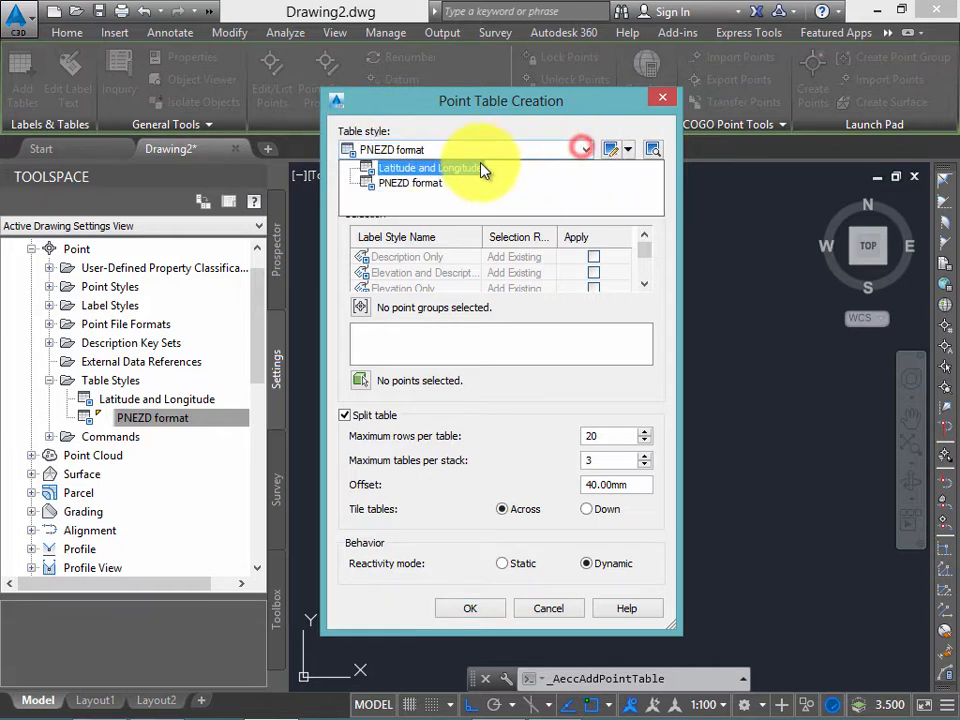
{"action": "left_click", "coordinate": [417, 188]}
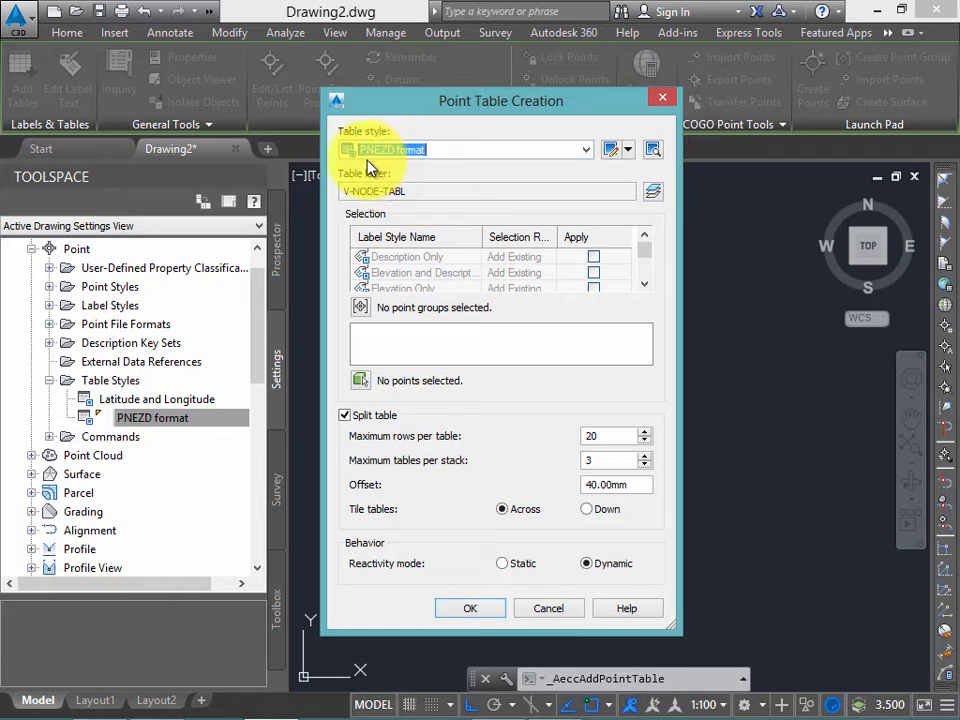
{"action": "left_click", "coordinate": [441, 152]}
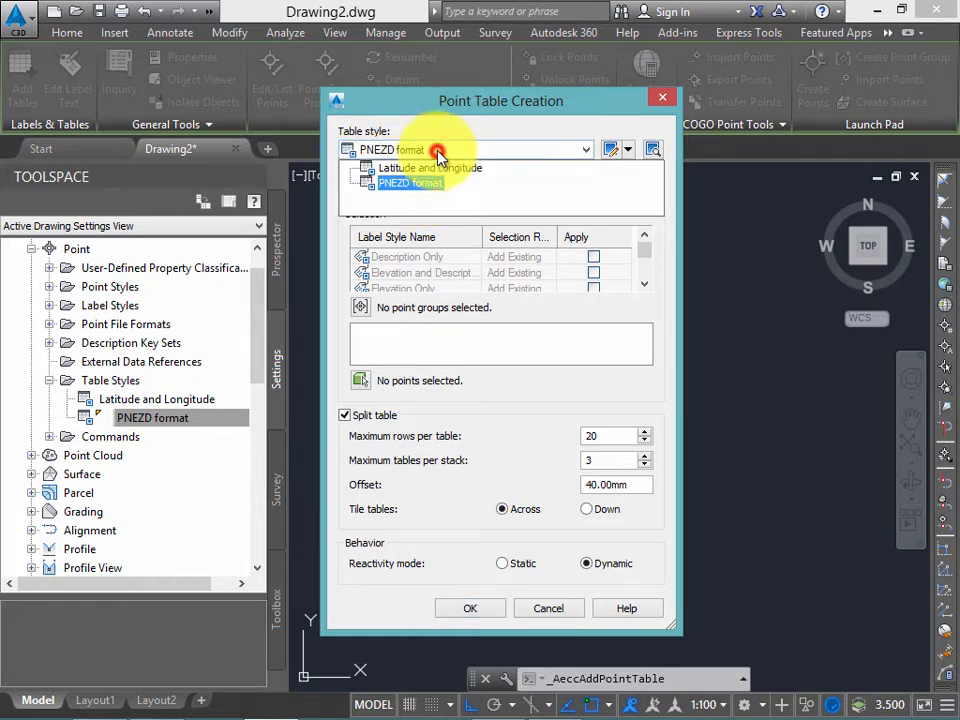
{"action": "left_click", "coordinate": [407, 184]}
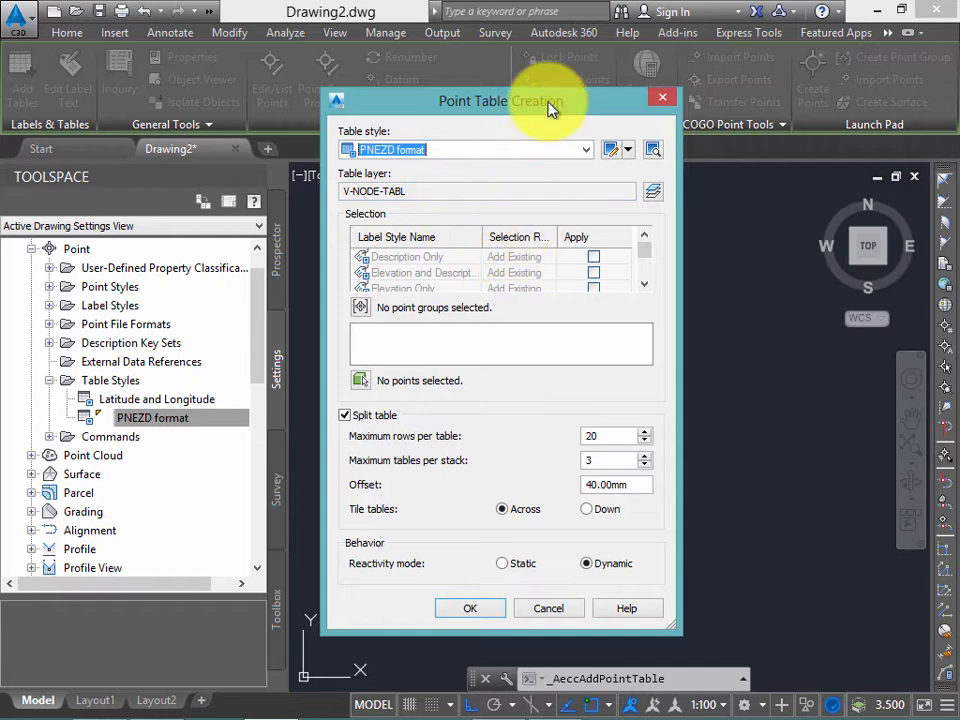
{"action": "mouse_move", "coordinate": [553, 104]}
{"action": "left_mouse_down"}
{"action": "mouse_move", "coordinate": [539, 107]}
{"action": "mouse_move", "coordinate": [543, 116]}
{"action": "left_mouse_up"}
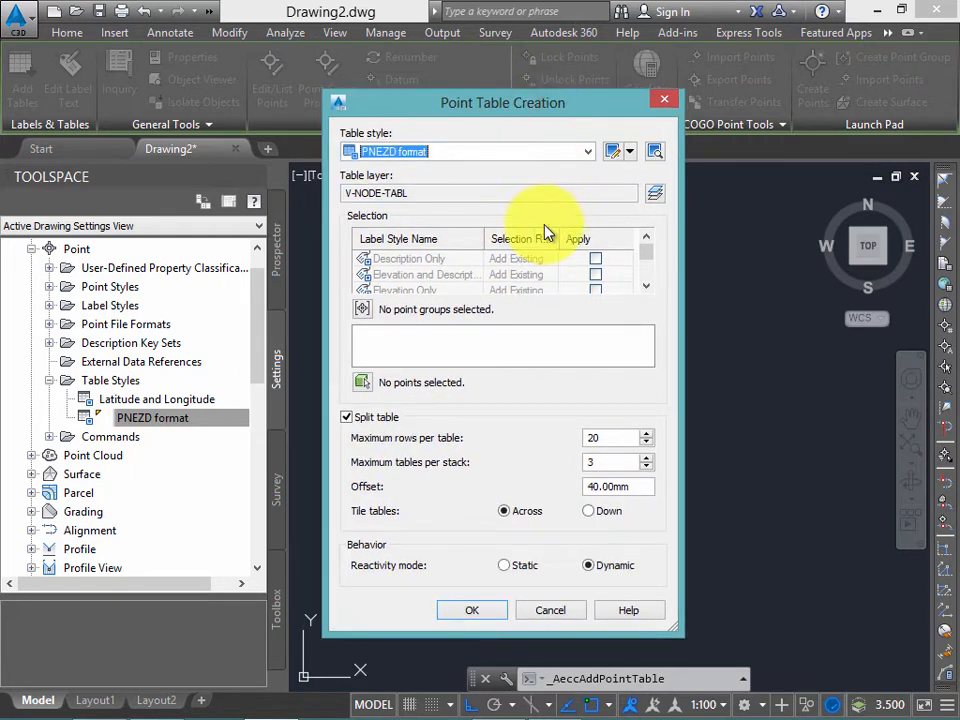
{"action": "left_click", "coordinate": [362, 312]}
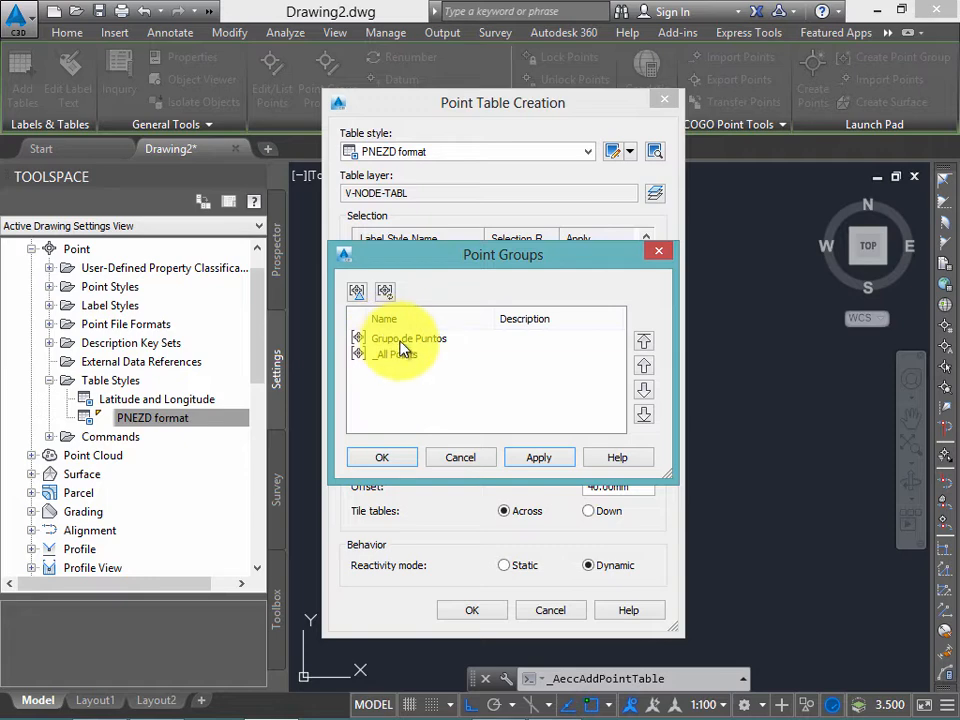
{"action": "left_click", "coordinate": [402, 339]}
{"action": "left_click_drag", "start_coordinate": [553, 252], "coordinate": [590, 265]}
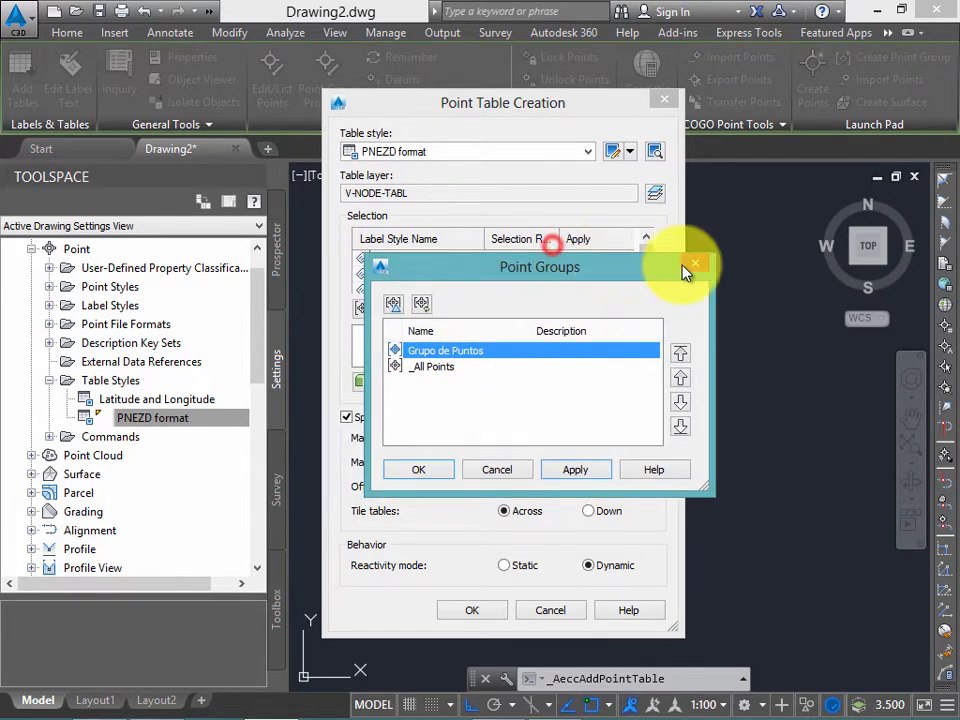
{"action": "left_click", "coordinate": [705, 264]}
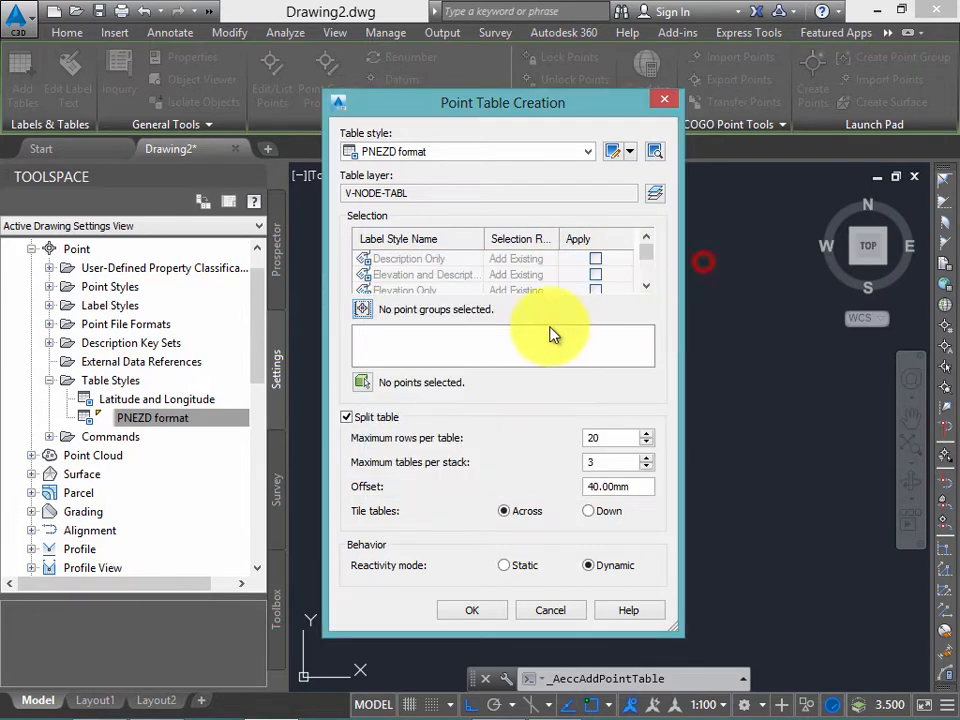
Step: Choose the point group Grupo de Puntos as the source of the point table
{"action": "left_click", "coordinate": [363, 313]}
{"action": "left_click", "coordinate": [472, 351]}
{"action": "left_click_drag", "start_coordinate": [555, 267], "coordinate": [678, 158]}
{"action": "left_click", "coordinate": [544, 424]}
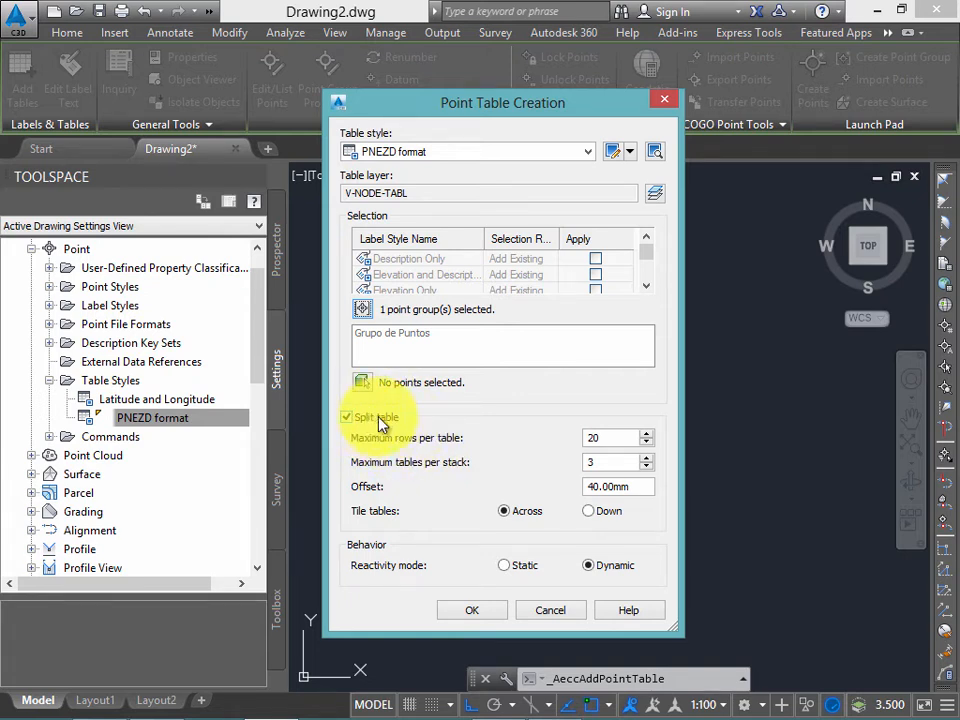
Step: Turn off table splitting and insert the point table with its upper left corner just northeast of the selected point
{"action": "left_click", "coordinate": [378, 419]}
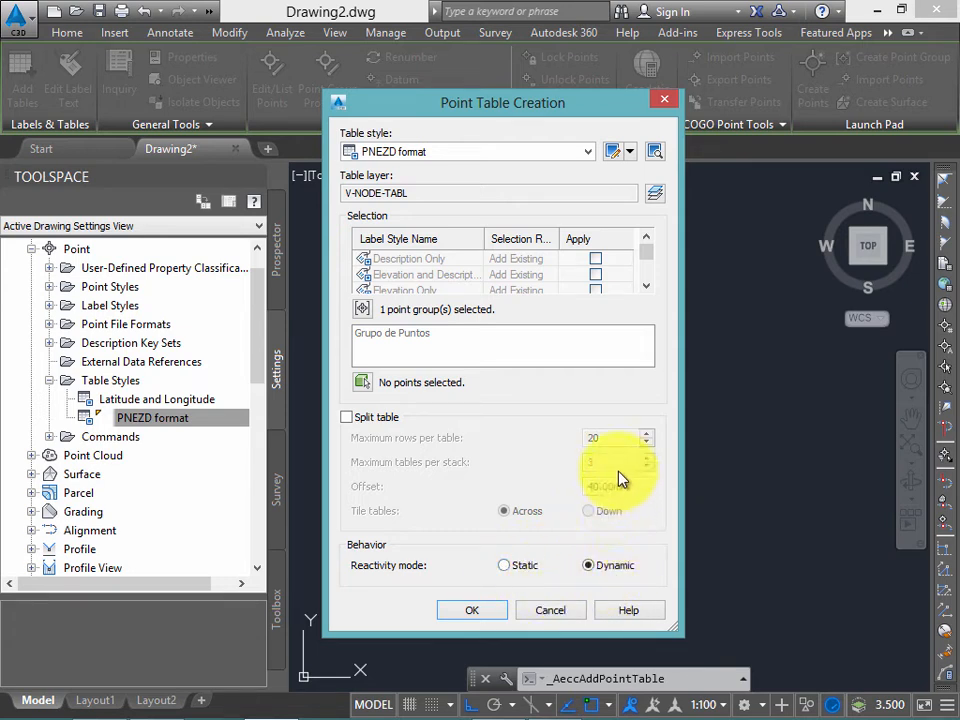
{"action": "left_click", "coordinate": [490, 617]}
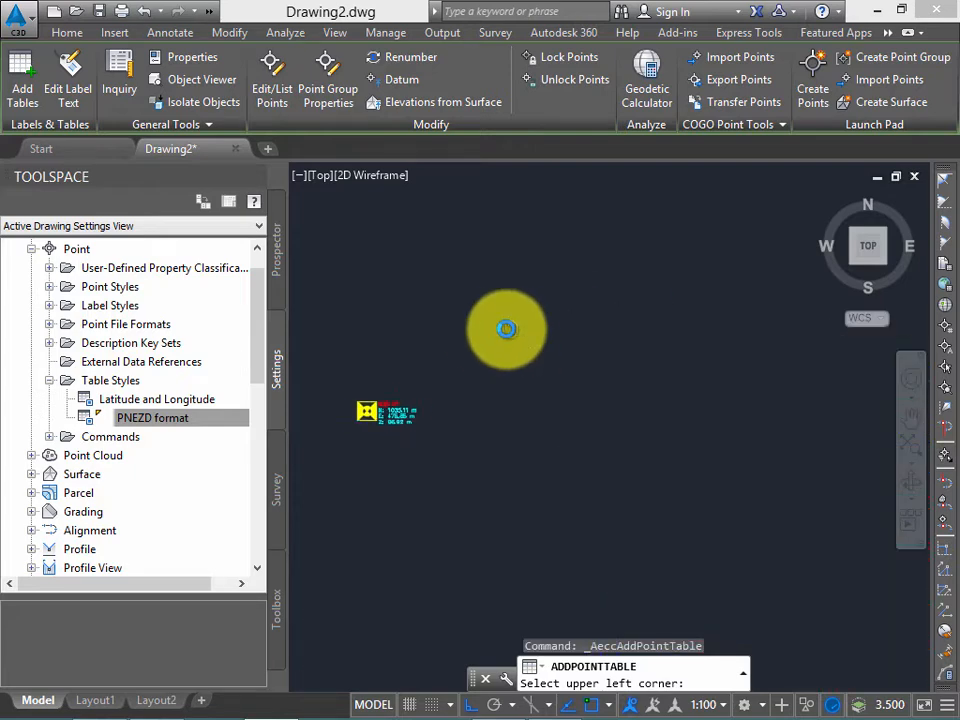
{"action": "left_click", "coordinate": [557, 278]}
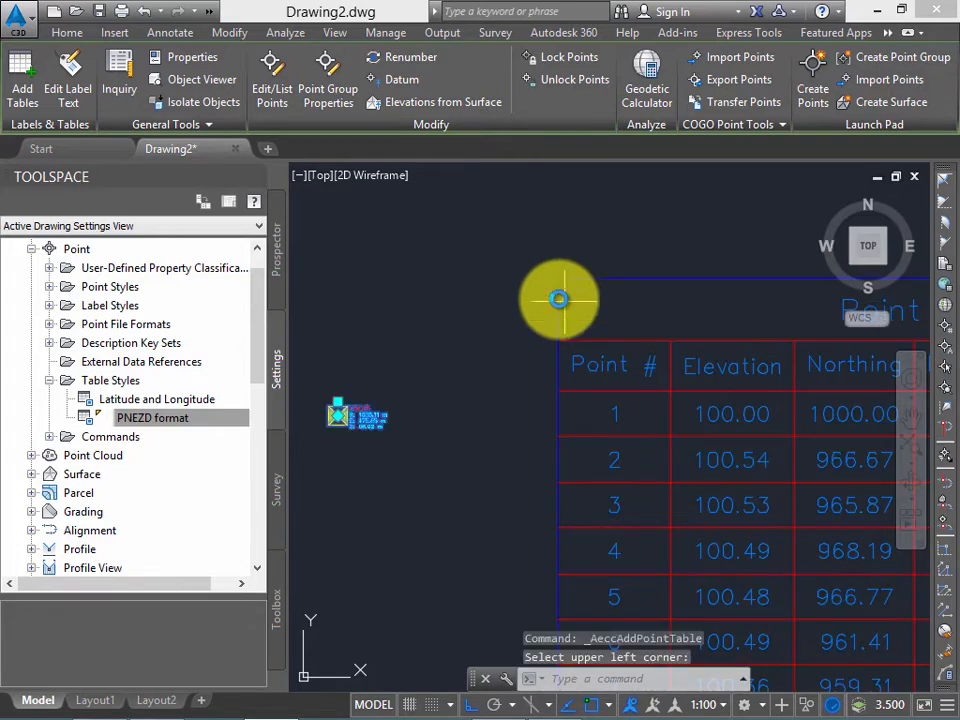
Step: Move the point table, together with the selected point, into the empty area east of the survey points
{"action": "scroll", "coordinate": [634, 366], "scroll_direction": "down", "scroll_amount": 3}
{"action": "scroll", "coordinate": [634, 366], "scroll_direction": "down", "scroll_amount": 3}
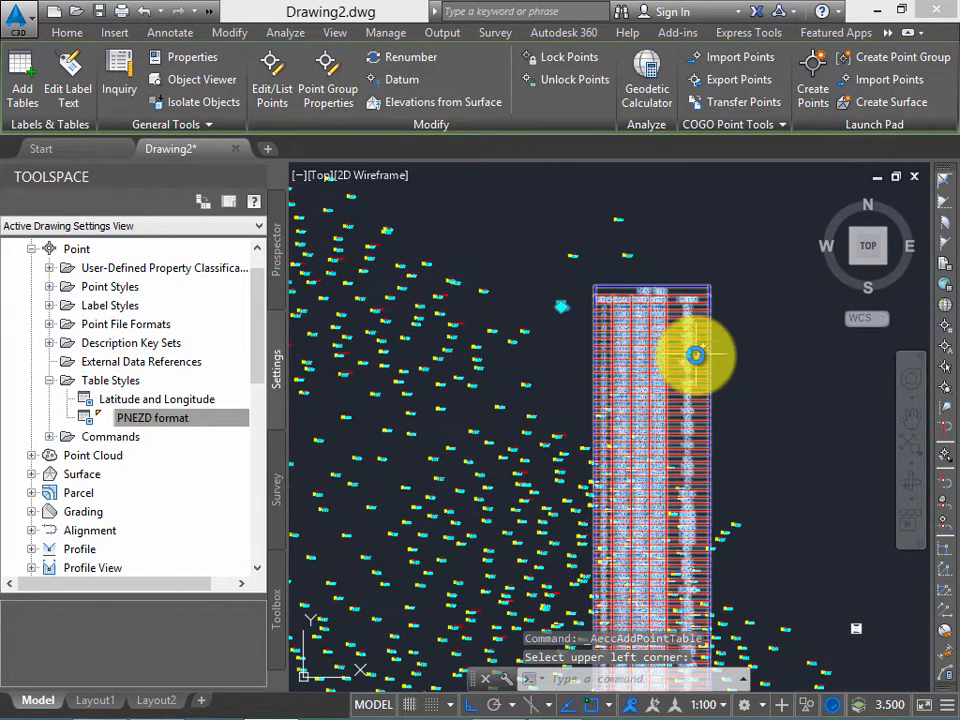
{"action": "scroll", "coordinate": [596, 401], "scroll_direction": "up", "scroll_amount": 2}
{"action": "left_click", "coordinate": [573, 371]}
{"action": "left_click", "coordinate": [553, 358]}
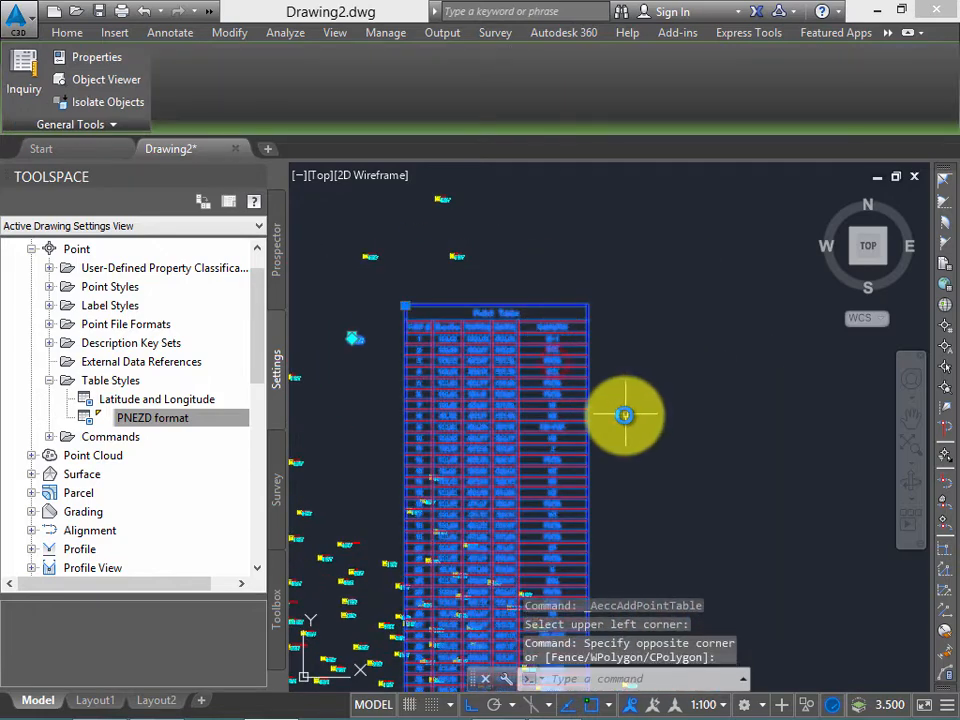
{"action": "type", "text": "move"}
{"action": "key", "text": "Return"}
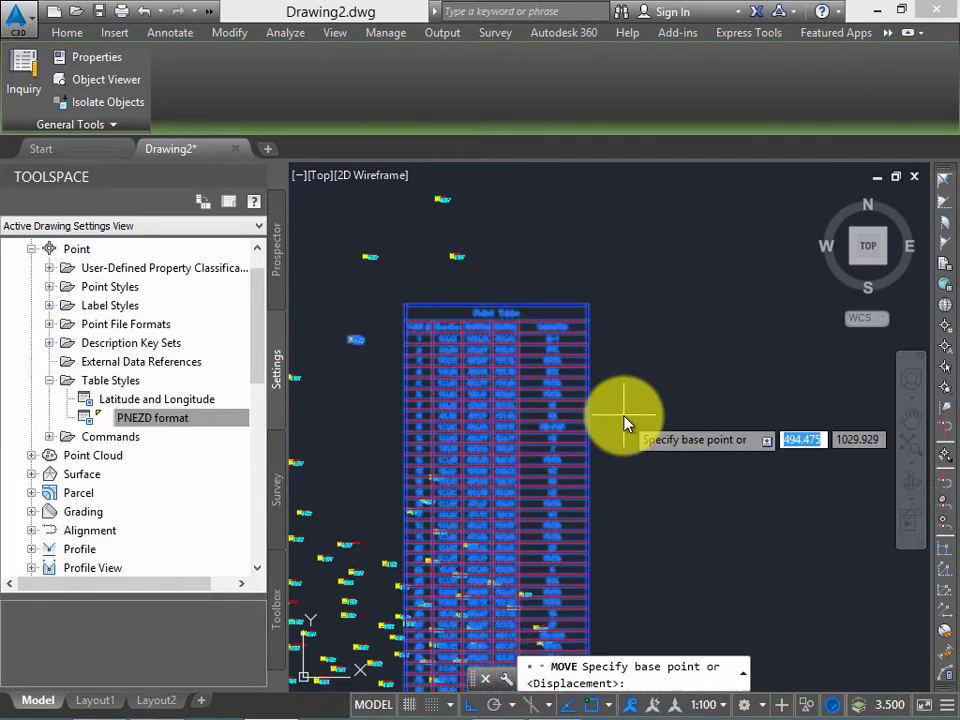
{"action": "scroll", "coordinate": [612, 412], "scroll_direction": "down", "scroll_amount": 3}
{"action": "middle_click_drag", "start_coordinate": [650, 381], "coordinate": [398, 304]}
{"action": "scroll", "coordinate": [398, 303], "scroll_direction": "down", "scroll_amount": 2}
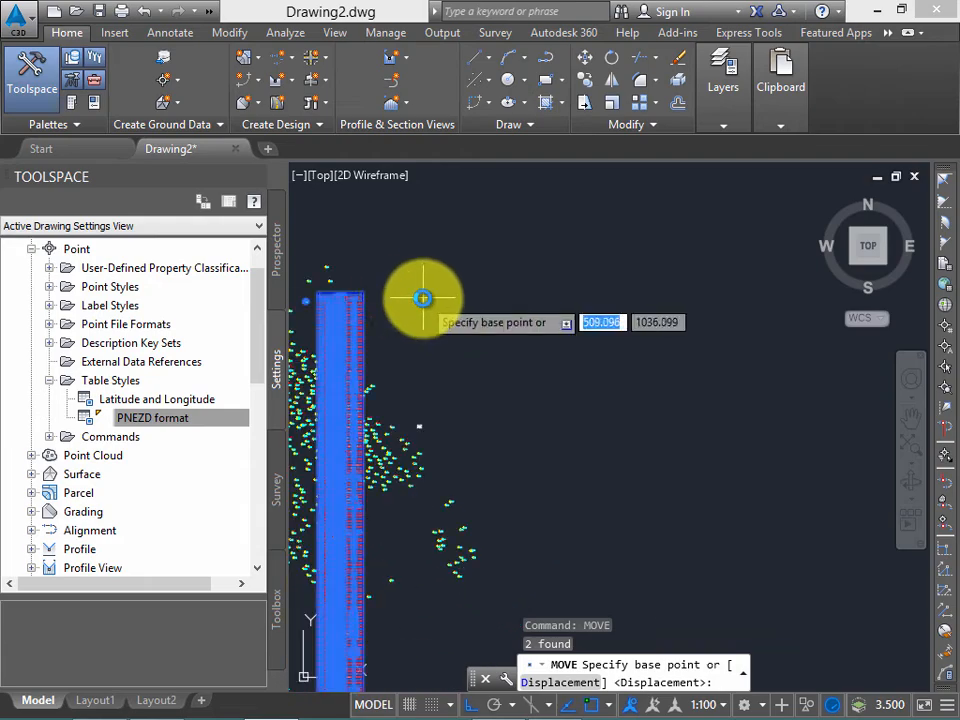
{"action": "left_click", "coordinate": [390, 287]}
{"action": "left_click", "coordinate": [606, 285]}
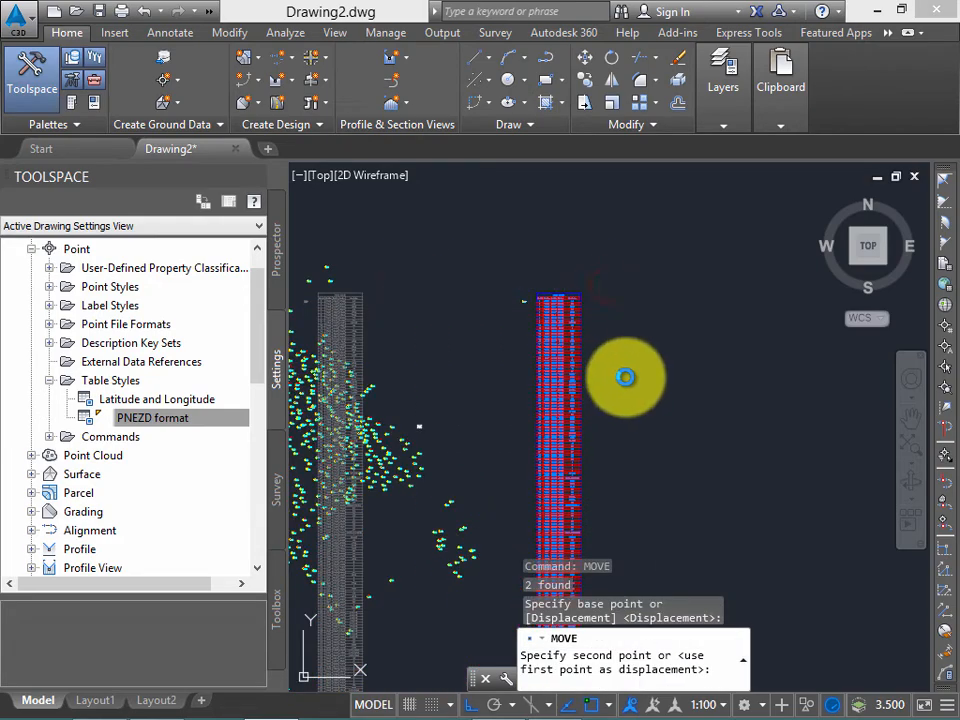
Step: Examine the point table's number, elevation, northing, easting and description columns, and its overall extent beside the survey
{"action": "scroll", "coordinate": [604, 391], "scroll_direction": "up", "scroll_amount": 6}
{"action": "middle_click_drag", "start_coordinate": [550, 300], "coordinate": [621, 437]}
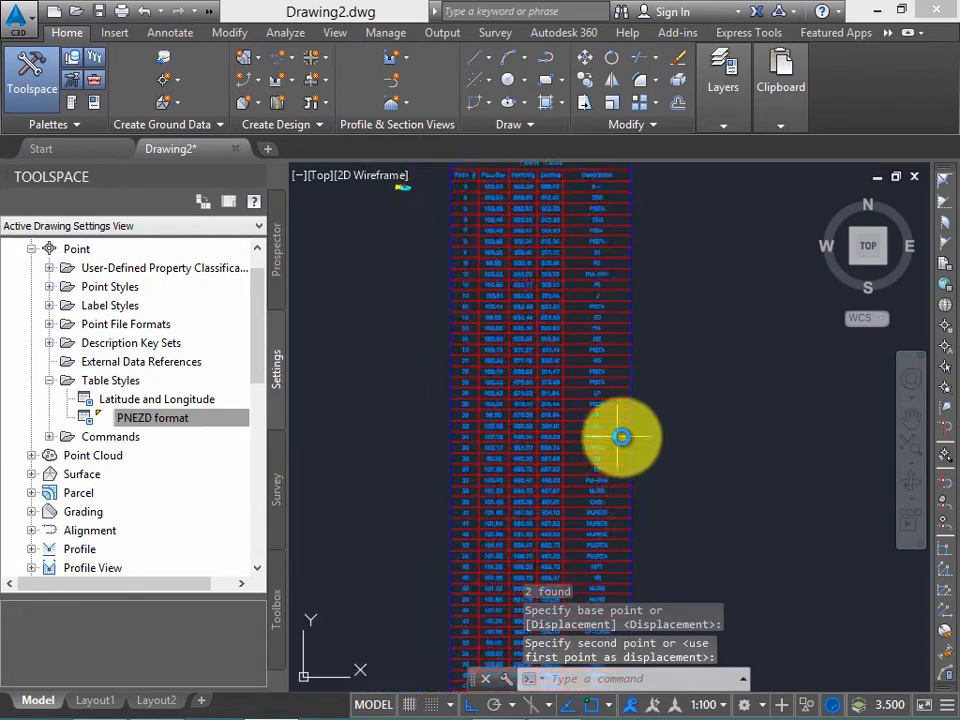
{"action": "scroll", "coordinate": [605, 395], "scroll_direction": "up", "scroll_amount": 2}
{"action": "middle_click_drag", "start_coordinate": [562, 254], "coordinate": [617, 464]}
{"action": "scroll", "coordinate": [571, 362], "scroll_direction": "up", "scroll_amount": 3}
{"action": "scroll", "coordinate": [595, 400], "scroll_direction": "down", "scroll_amount": 2}
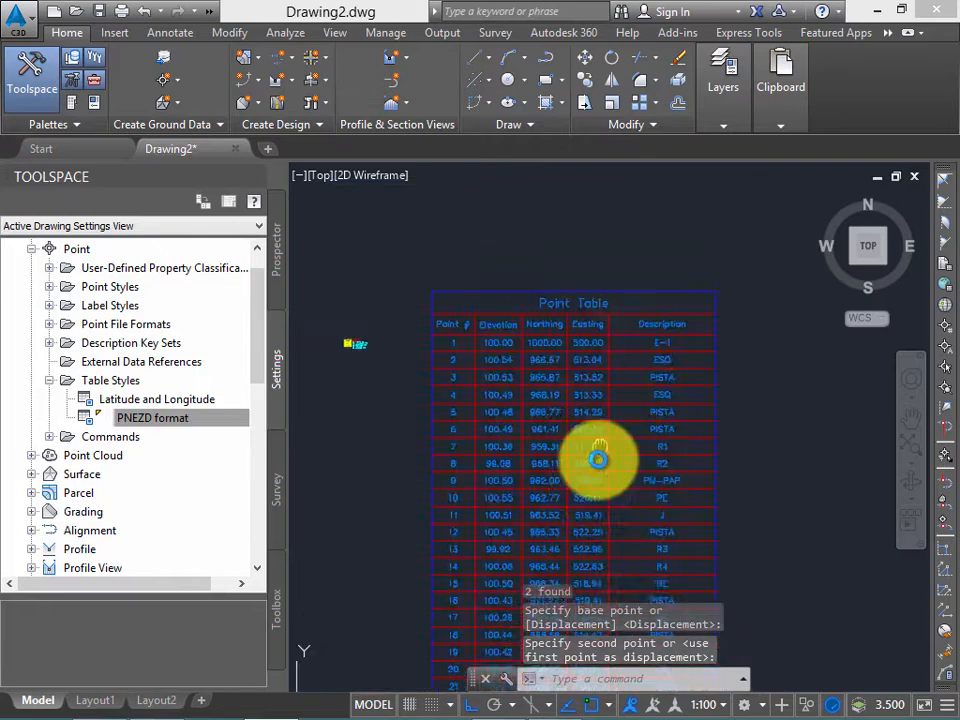
{"action": "scroll", "coordinate": [590, 400], "scroll_direction": "up", "scroll_amount": 1}
{"action": "scroll", "coordinate": [587, 376], "scroll_direction": "down", "scroll_amount": 10}
{"action": "scroll", "coordinate": [591, 388], "scroll_direction": "down", "scroll_amount": 4}
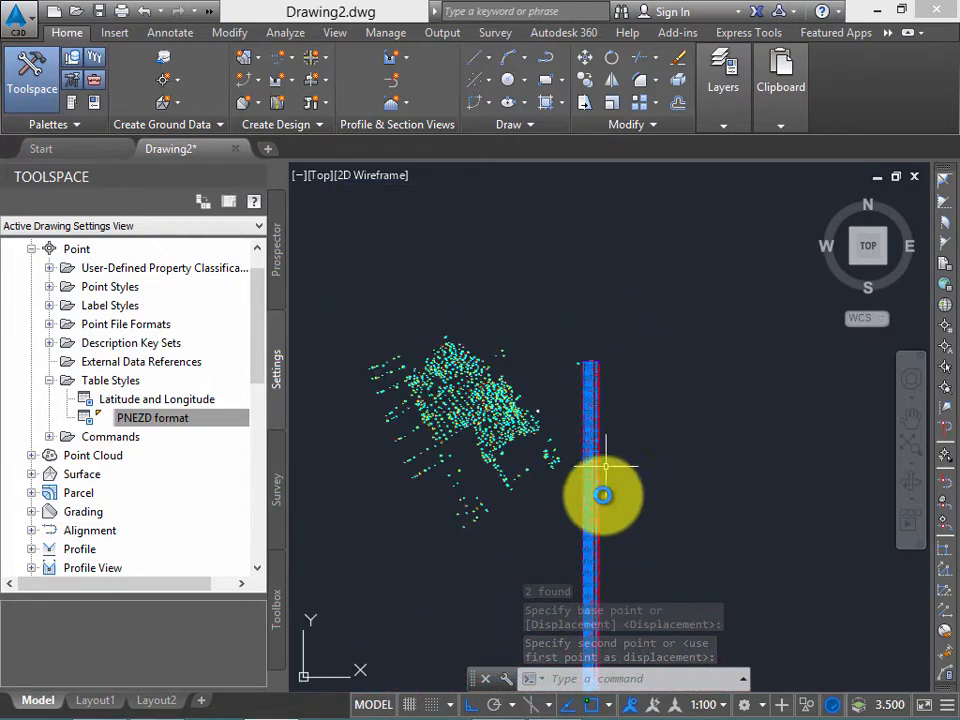
Step: Examine the point table's lower end and the rows along its length, including their descriptions
{"action": "middle_click_drag", "start_coordinate": [650, 622], "coordinate": [628, 332]}
{"action": "scroll", "coordinate": [600, 435], "scroll_direction": "up", "scroll_amount": 5}
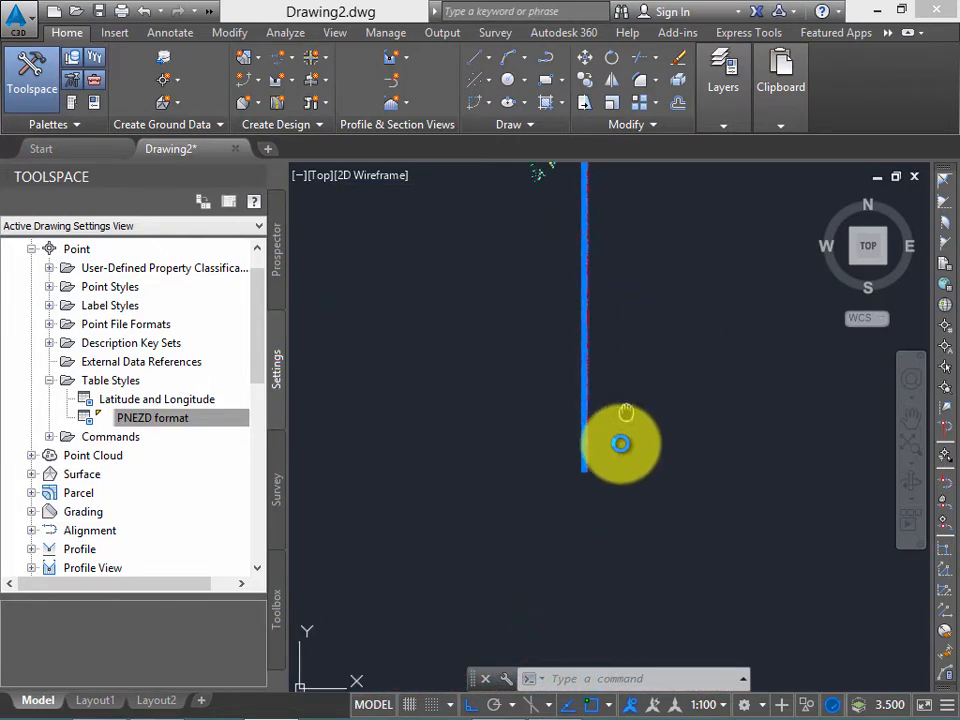
{"action": "middle_click_drag", "start_coordinate": [483, 432], "coordinate": [589, 435]}
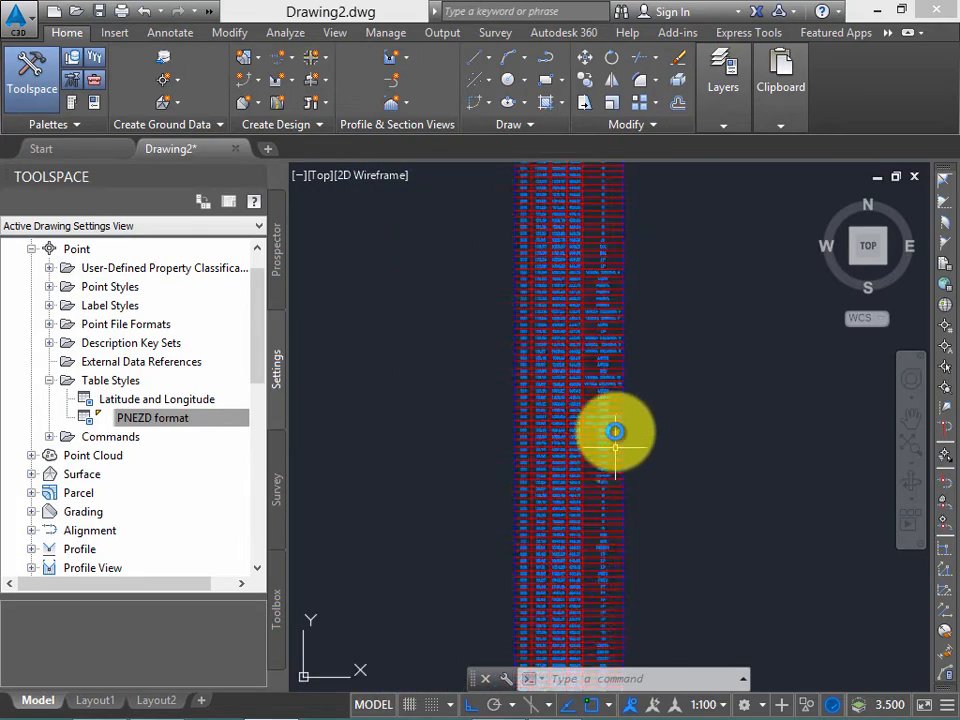
{"action": "scroll", "coordinate": [606, 391], "scroll_direction": "up", "scroll_amount": 2}
{"action": "scroll", "coordinate": [606, 391], "scroll_direction": "up", "scroll_amount": 3}
{"action": "scroll", "coordinate": [634, 311], "scroll_direction": "down", "scroll_amount": 4}
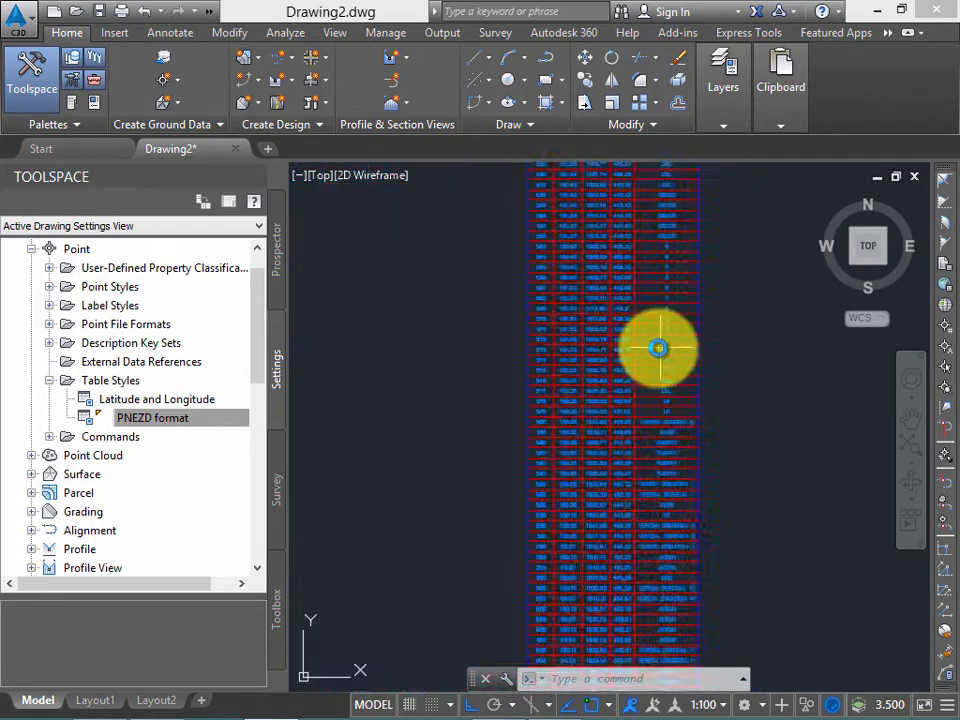
{"action": "scroll", "coordinate": [658, 343], "scroll_direction": "up", "scroll_amount": 1}
{"action": "scroll", "coordinate": [634, 311], "scroll_direction": "down", "scroll_amount": 3}
{"action": "scroll", "coordinate": [605, 305], "scroll_direction": "down", "scroll_amount": 2}
Step: Examine the point table's title, column headings and first rows, starting from point 1
{"action": "mouse_move", "coordinate": [587, 268]}
{"action": "middle_mouse_down"}
{"action": "mouse_move", "coordinate": [527, 529]}
{"action": "mouse_move", "coordinate": [497, 252]}
{"action": "mouse_move", "coordinate": [512, 439]}
{"action": "mouse_move", "coordinate": [510, 317]}
{"action": "middle_mouse_up"}
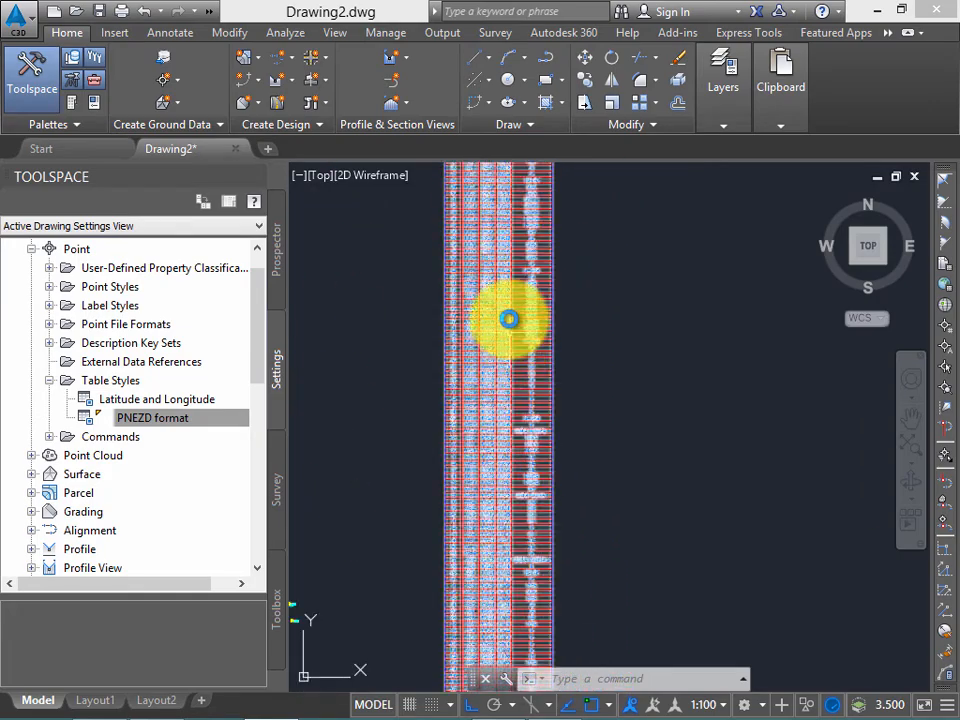
{"action": "scroll", "coordinate": [499, 274], "scroll_direction": "down", "scroll_amount": 2}
{"action": "scroll", "coordinate": [450, 626], "scroll_direction": "down", "scroll_amount": 1}
{"action": "scroll", "coordinate": [450, 626], "scroll_direction": "up", "scroll_amount": 3}
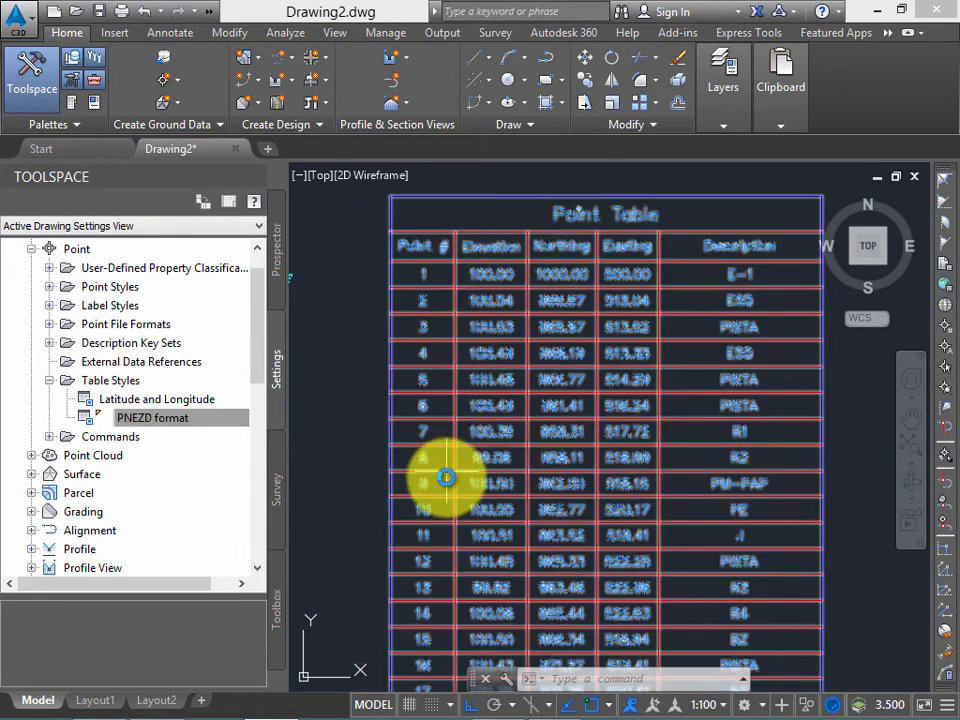
{"action": "scroll", "coordinate": [439, 249], "scroll_direction": "up", "scroll_amount": 1}
{"action": "scroll", "coordinate": [439, 291], "scroll_direction": "up", "scroll_amount": 1}
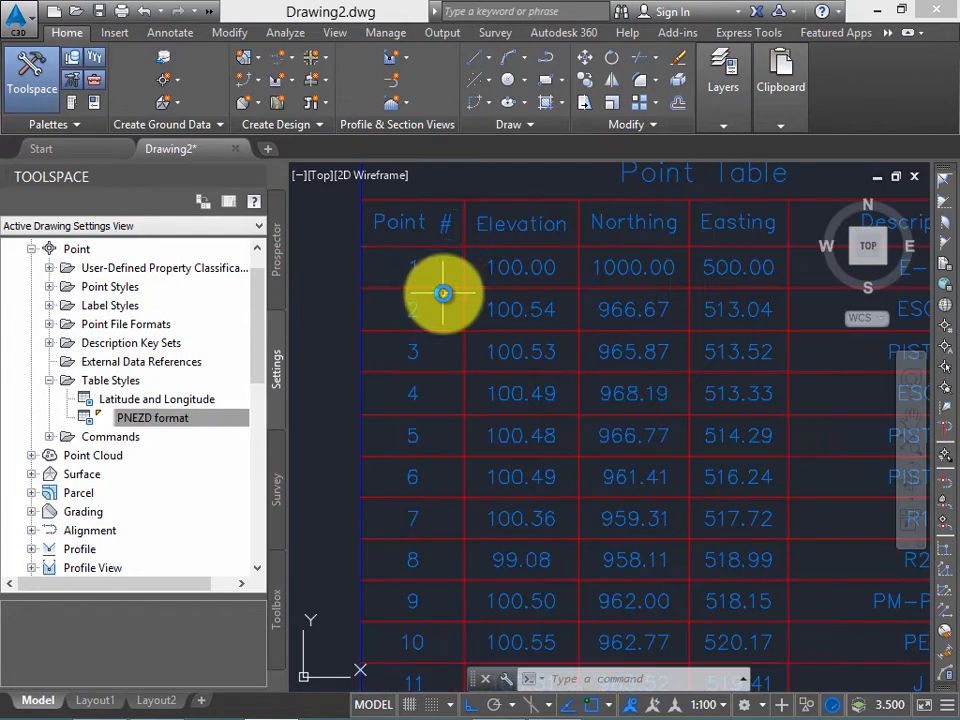
{"action": "middle_click_drag", "start_coordinate": [480, 276], "coordinate": [471, 296]}
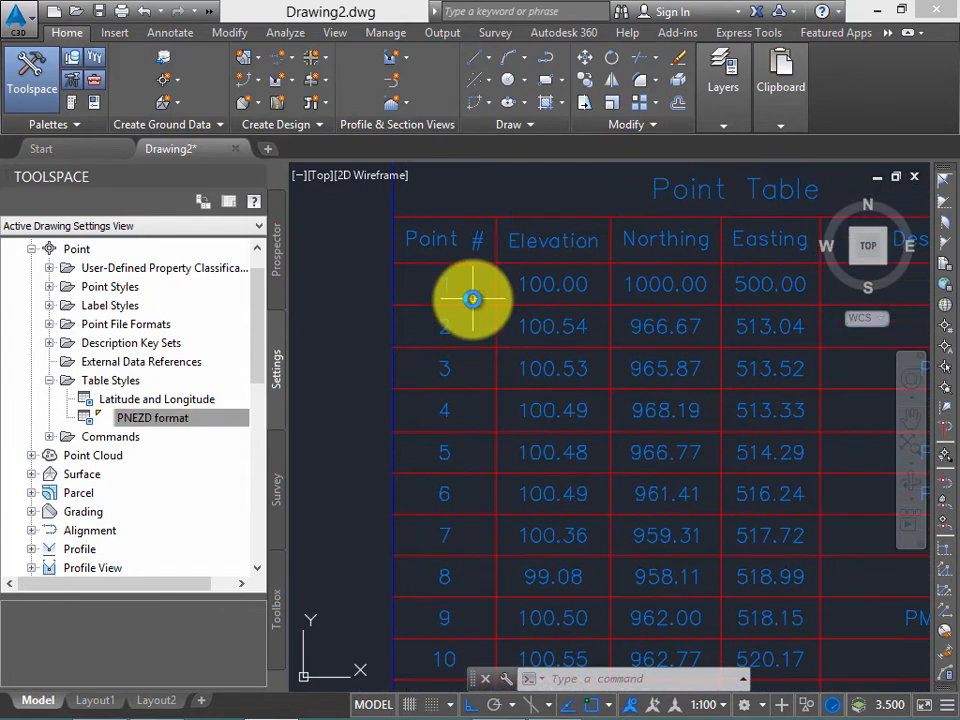
{"action": "scroll", "coordinate": [474, 347], "scroll_direction": "down", "scroll_amount": 1}
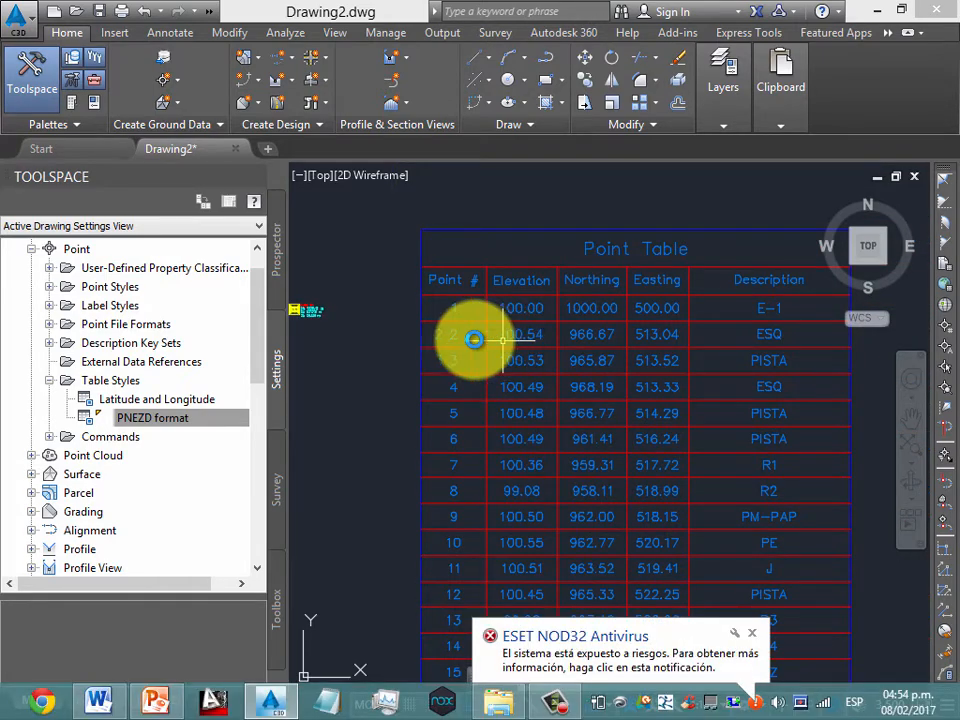
{"action": "scroll", "coordinate": [600, 300], "scroll_direction": "down", "scroll_amount": 2}
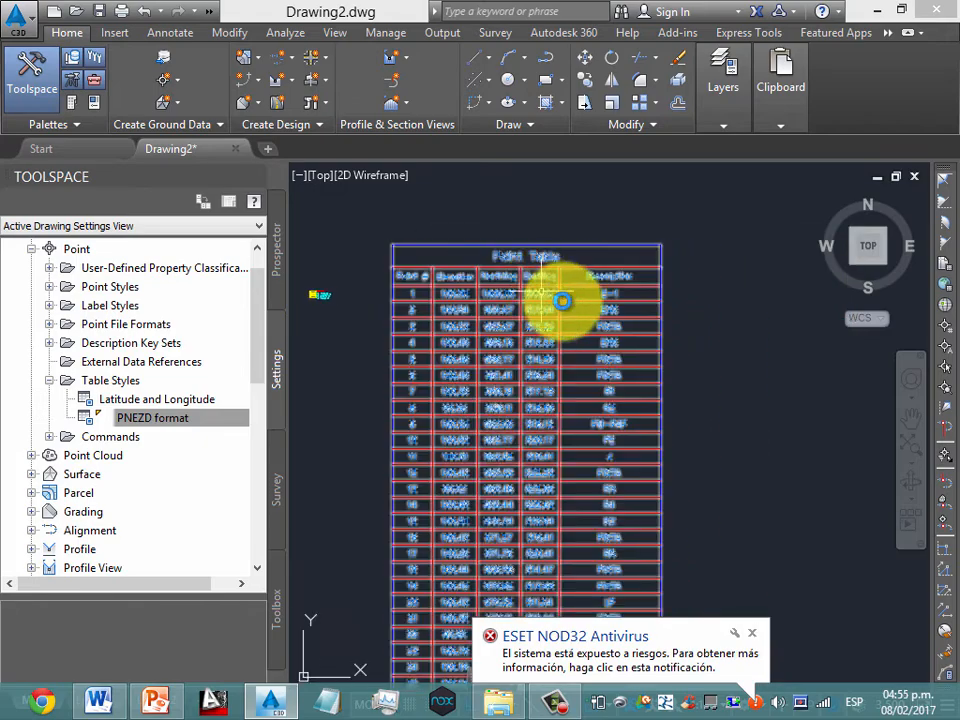
{"action": "scroll", "coordinate": [662, 349], "scroll_direction": "up", "scroll_amount": 2}
{"action": "scroll", "coordinate": [662, 349], "scroll_direction": "down", "scroll_amount": 2}
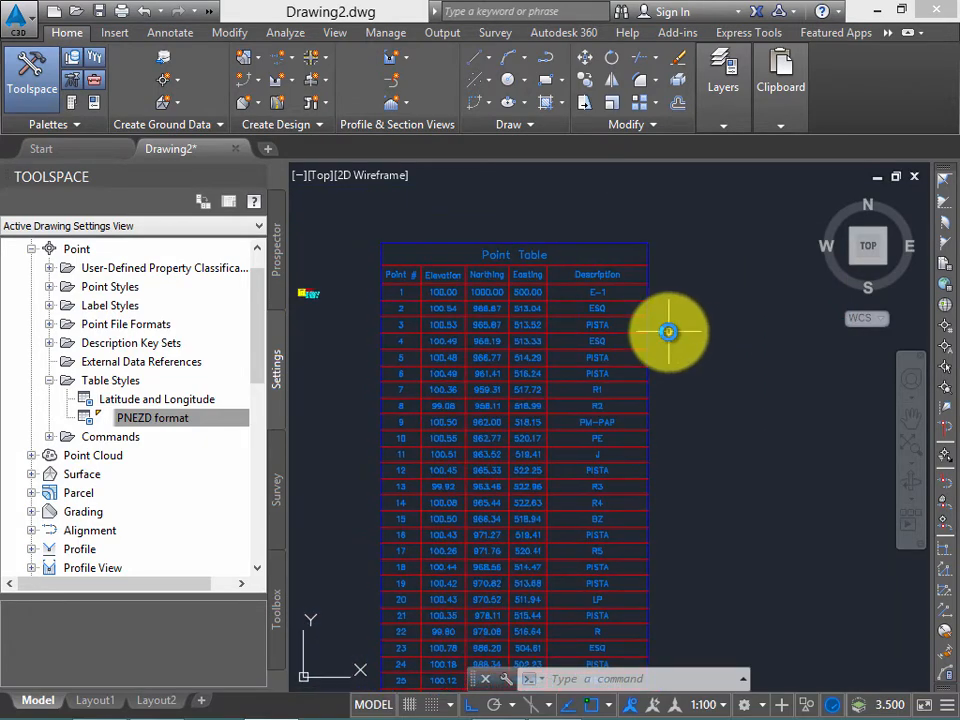
{"action": "left_click", "coordinate": [550, 330]}
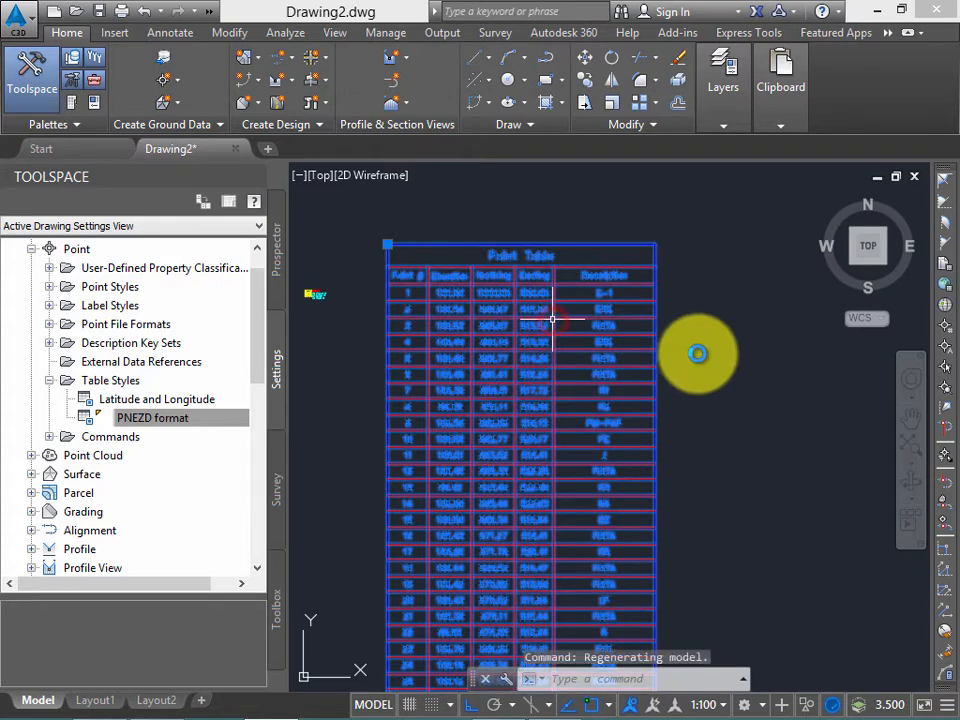
{"action": "middle_click_drag", "start_coordinate": [692, 332], "coordinate": [654, 333]}
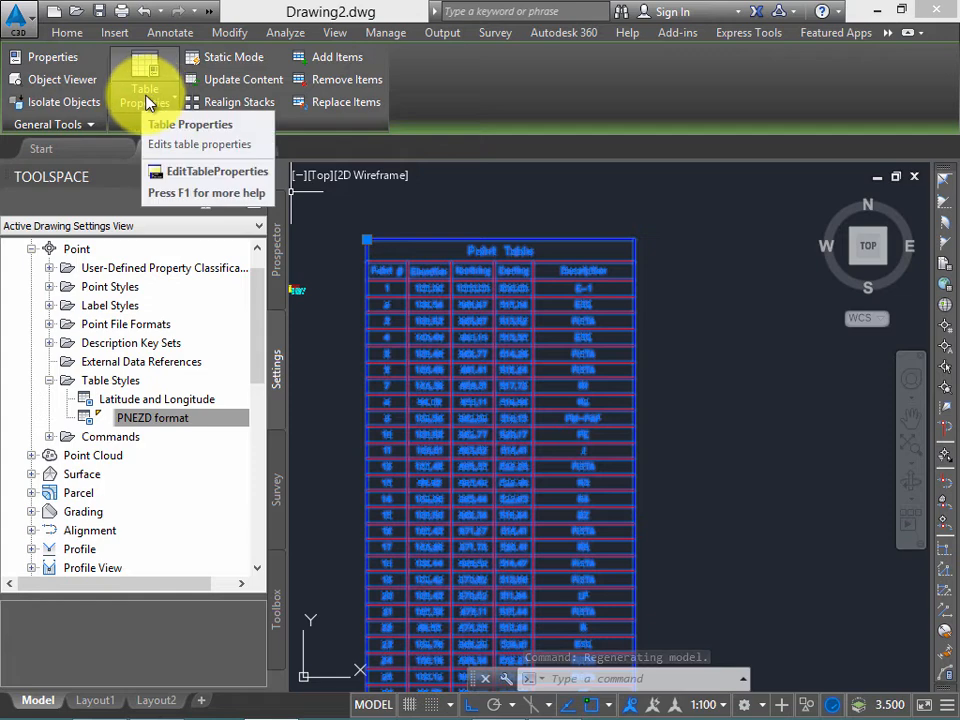
{"action": "left_click", "coordinate": [150, 70]}
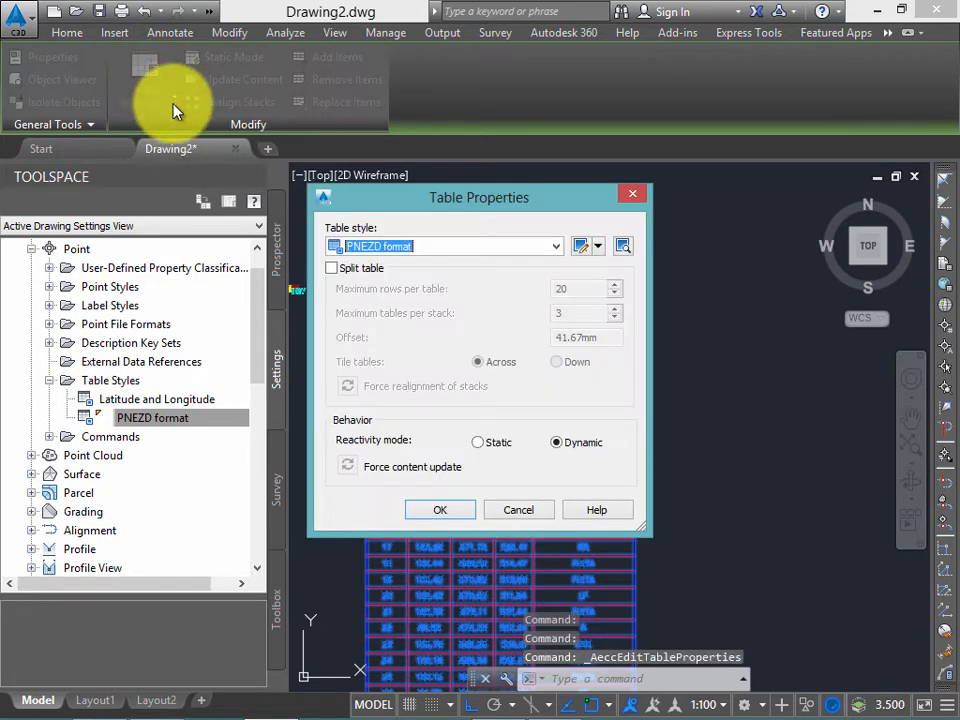
{"action": "left_click", "coordinate": [365, 269]}
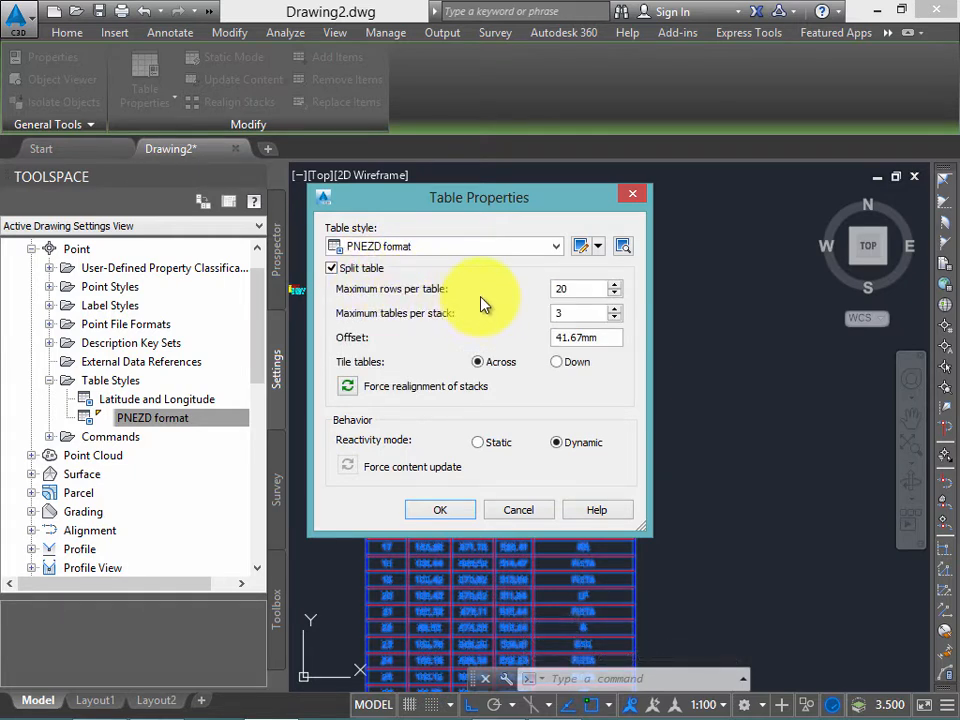
{"action": "left_click", "coordinate": [640, 197]}
{"action": "left_click", "coordinate": [735, 317]}
{"action": "key", "text": "Escape"}
{"action": "scroll", "coordinate": [675, 440], "scroll_direction": "down", "scroll_amount": 4}
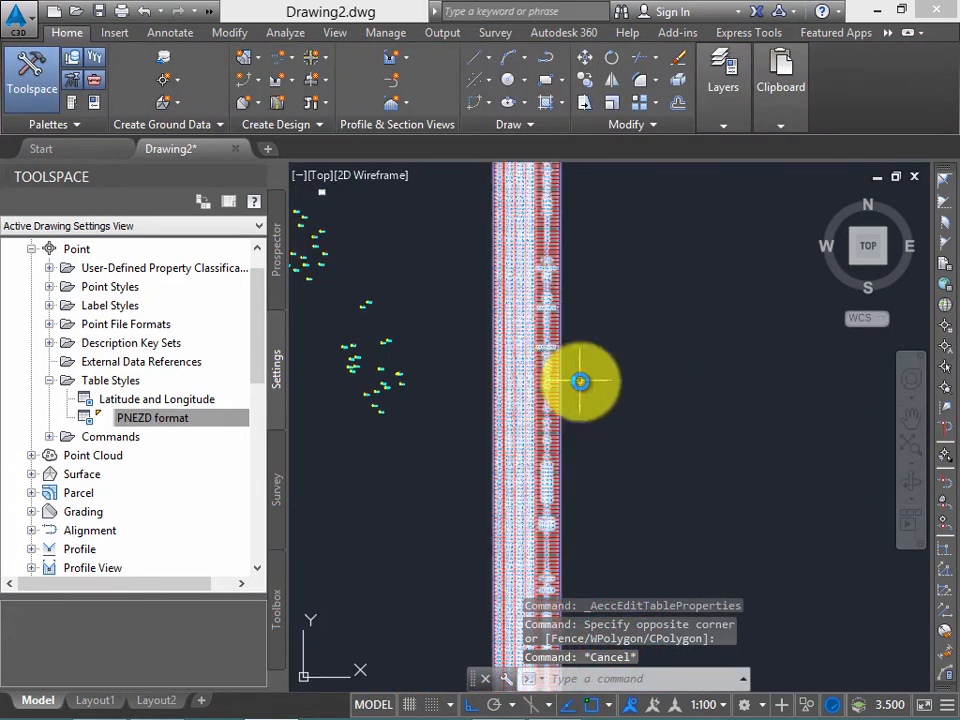
{"action": "scroll", "coordinate": [580, 381], "scroll_direction": "down", "scroll_amount": 4}
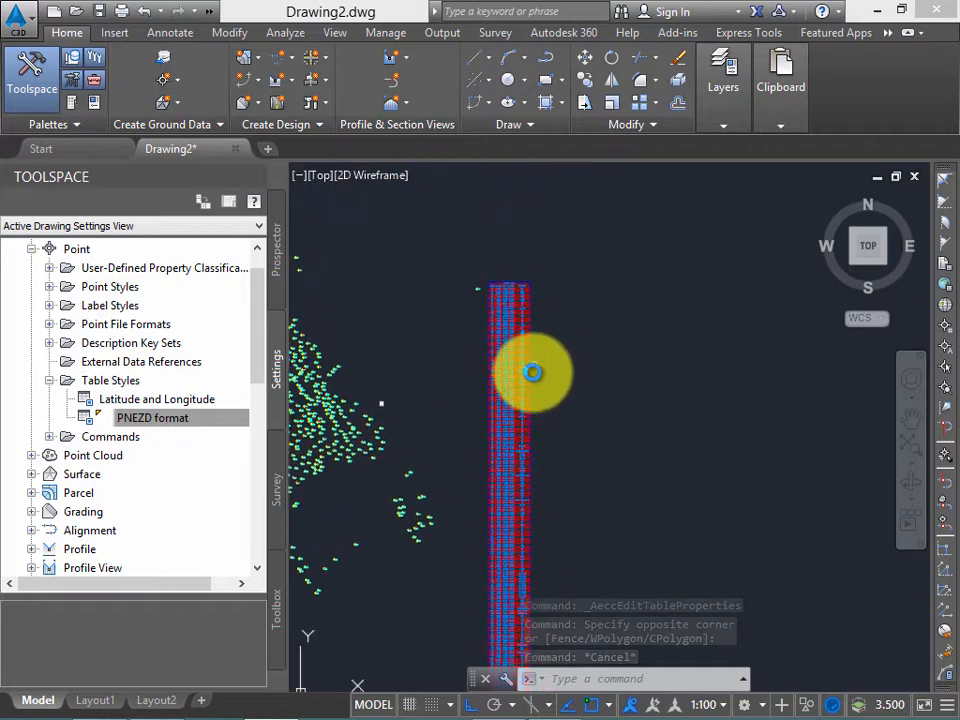
{"action": "scroll", "coordinate": [533, 372], "scroll_direction": "up", "scroll_amount": 5}
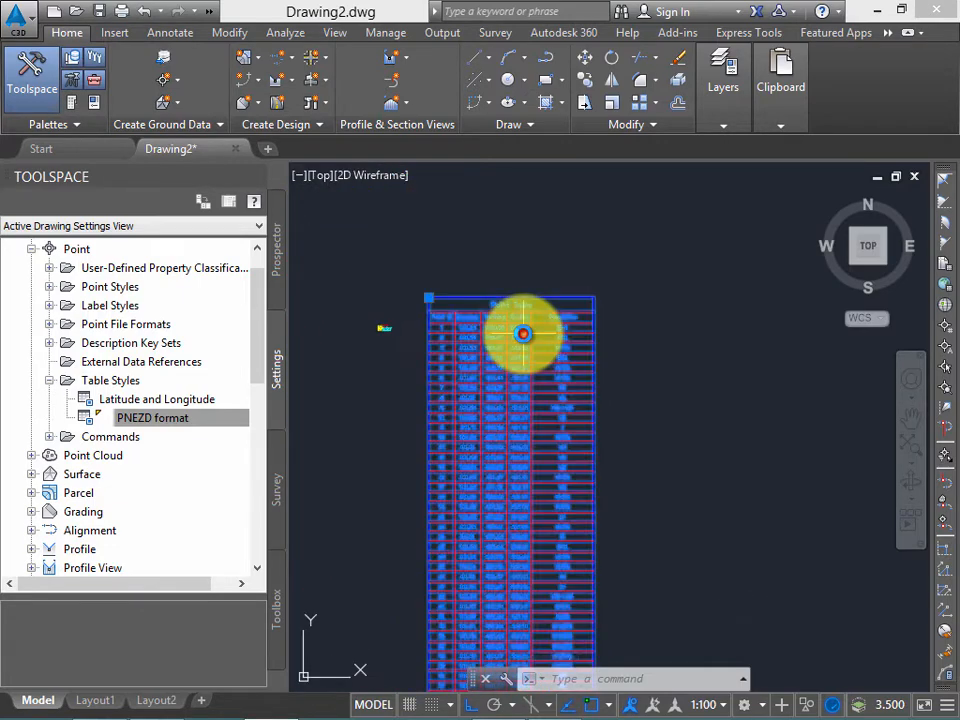
{"action": "left_click", "coordinate": [523, 334]}
{"action": "left_click", "coordinate": [158, 73]}
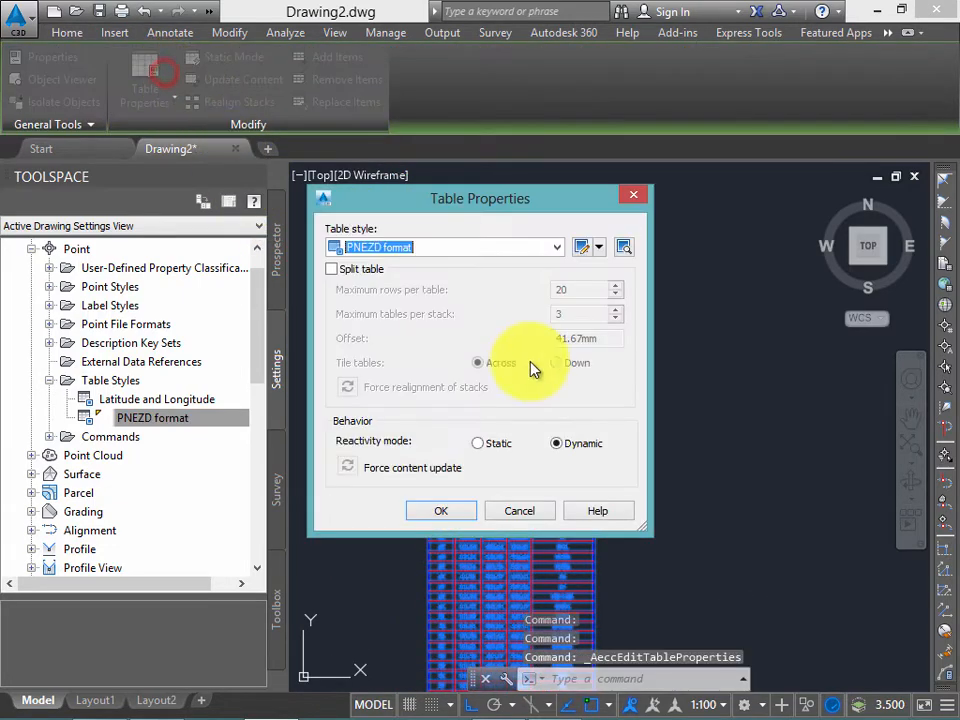
{"action": "left_click", "coordinate": [356, 274]}
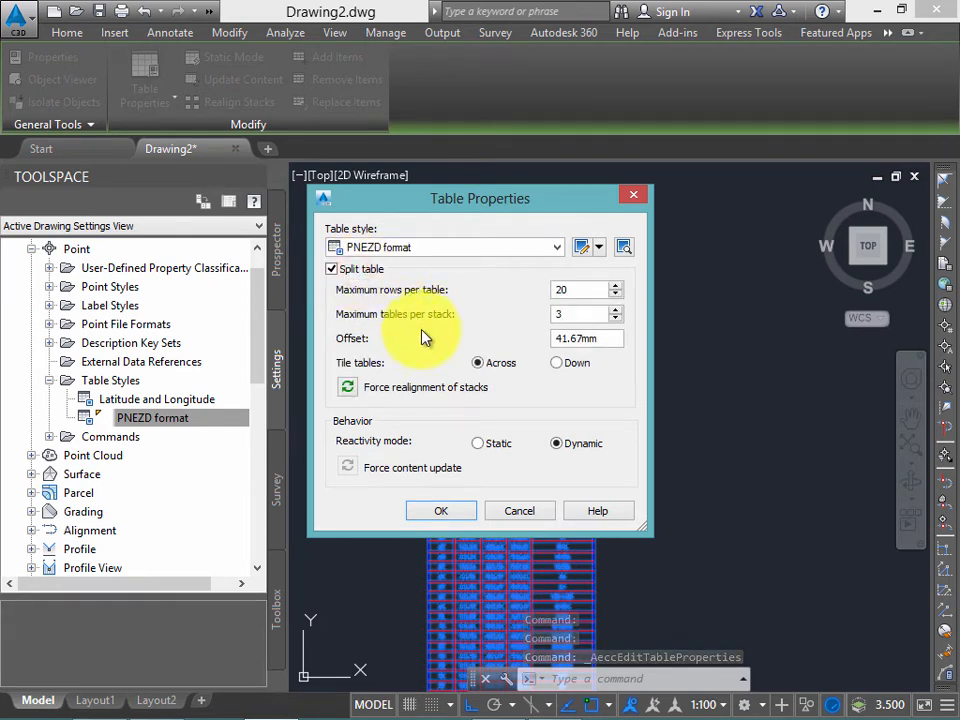
{"action": "left_click", "coordinate": [566, 315]}
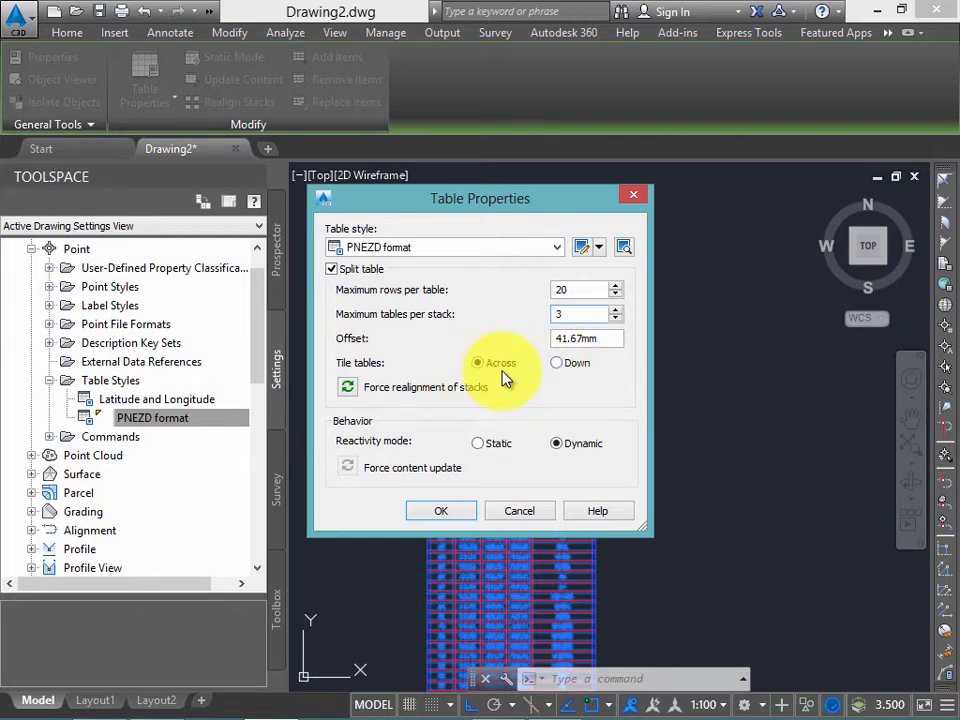
{"action": "left_click", "coordinate": [632, 194]}
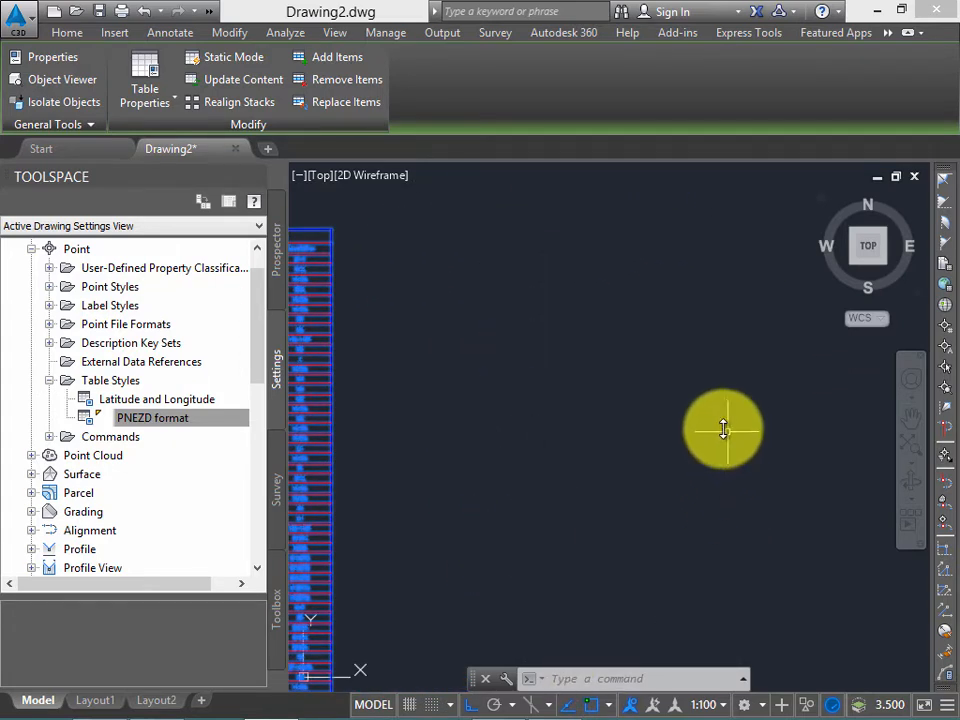
Step: Open the point table's properties, enable Split table, and set the maximum tables per stack to 5
{"action": "right_click", "coordinate": [458, 285]}
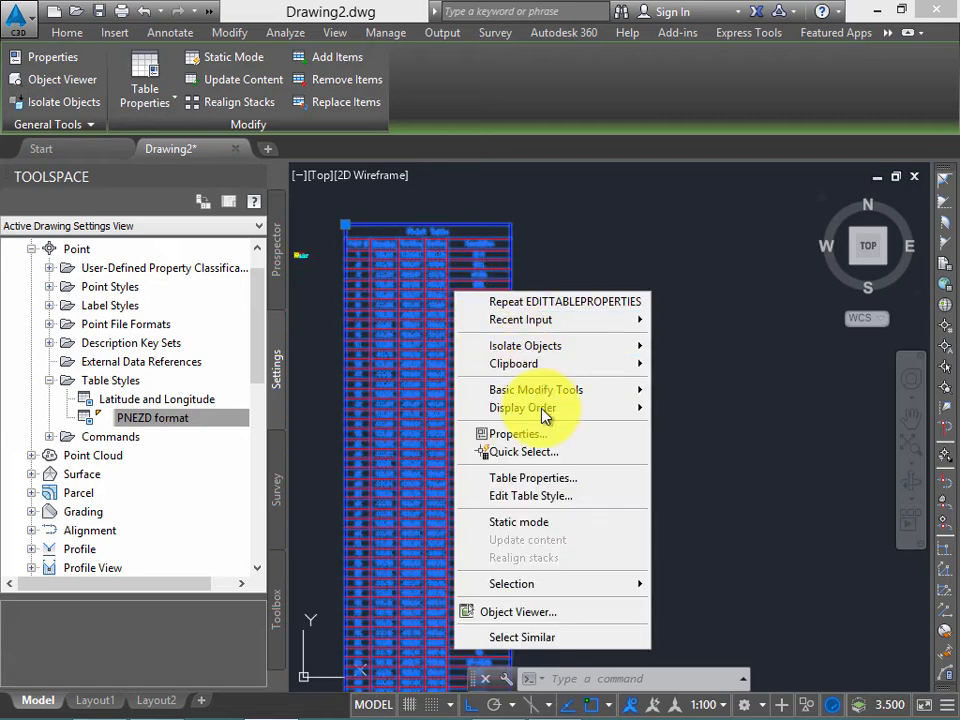
{"action": "left_click", "coordinate": [551, 479]}
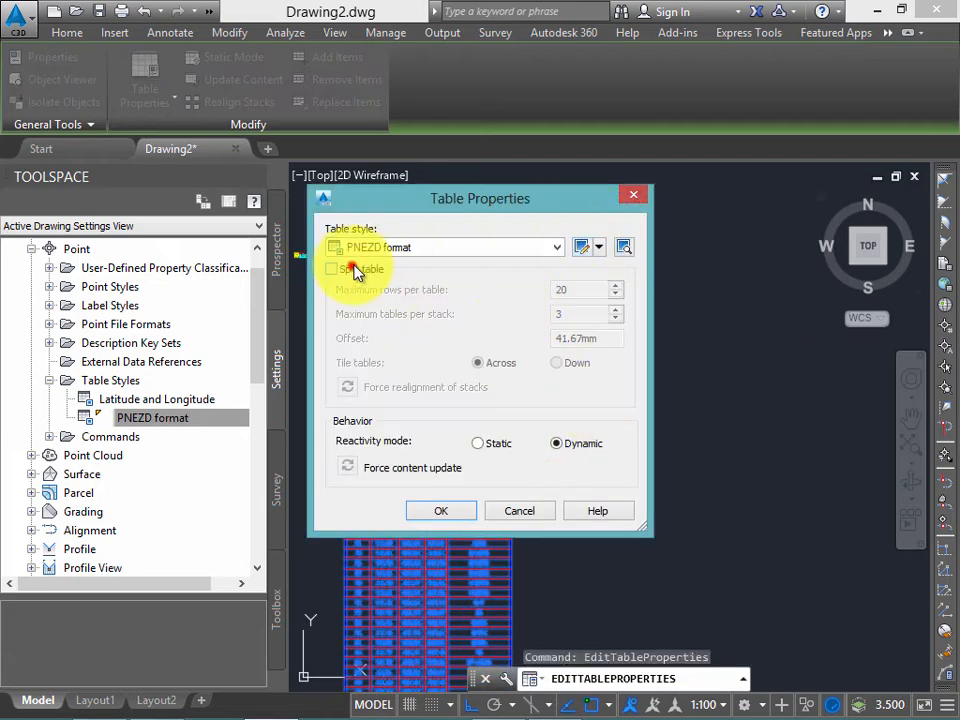
{"action": "left_click", "coordinate": [332, 269]}
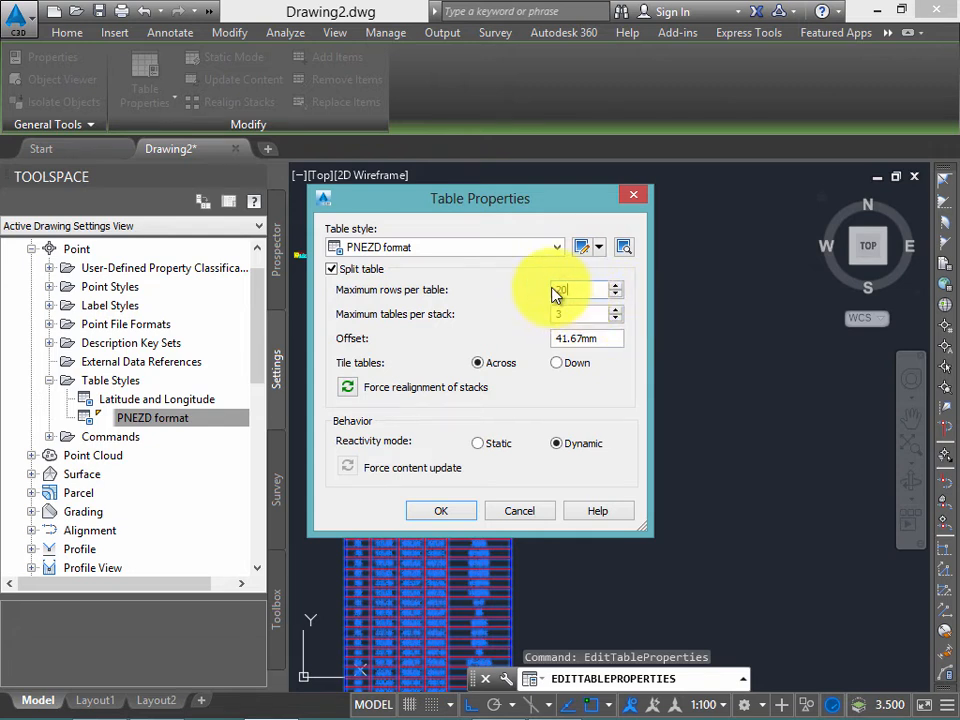
{"action": "left_click", "coordinate": [400, 314]}
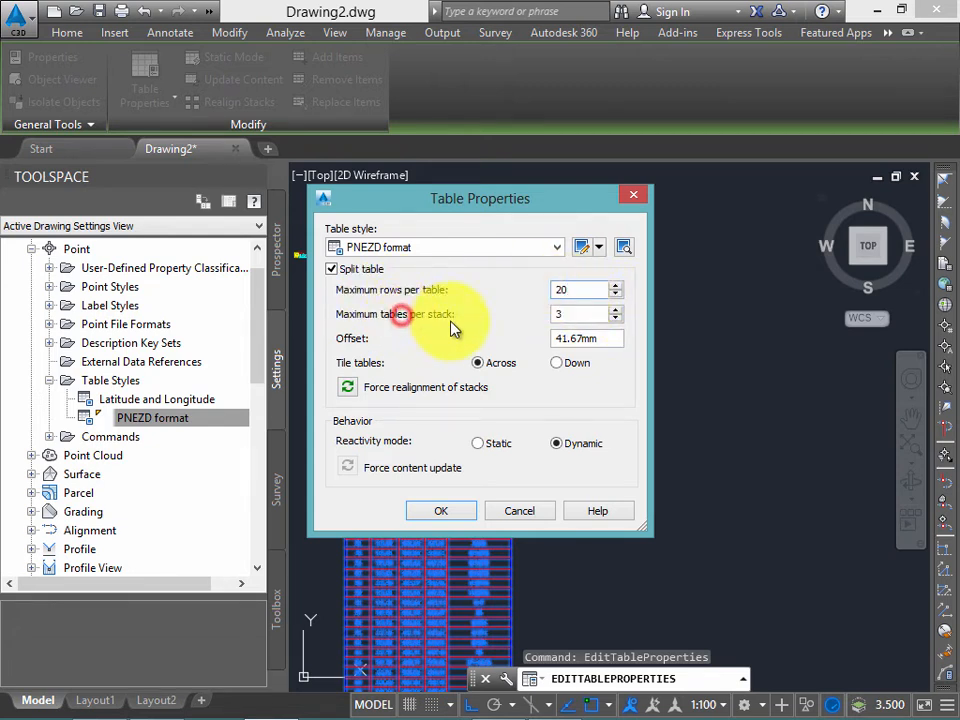
{"action": "left_click", "coordinate": [566, 315]}
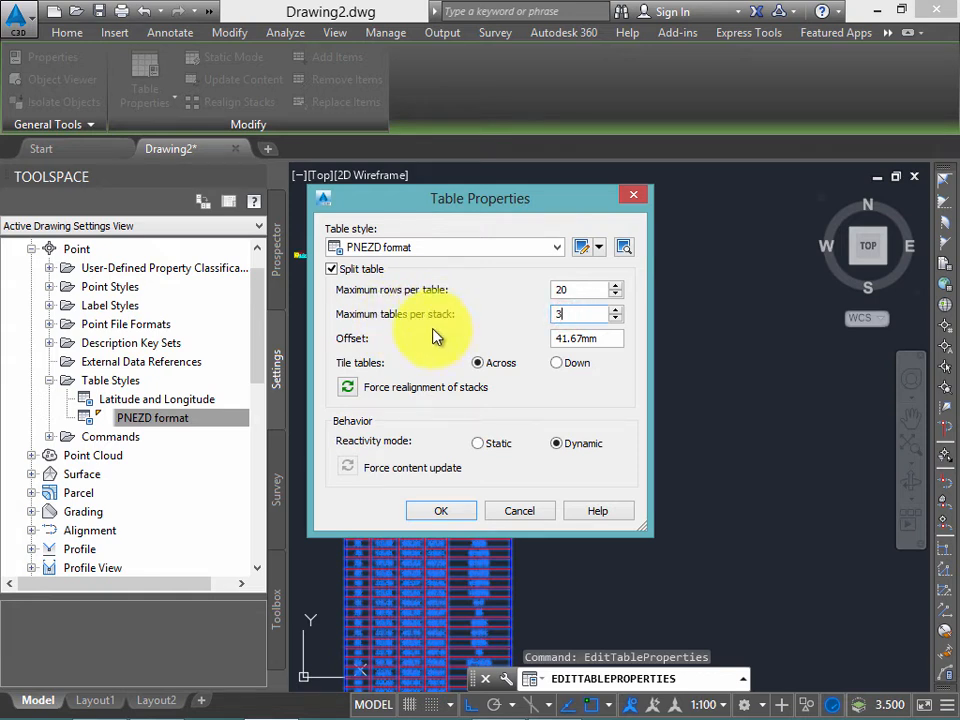
{"action": "double_click", "coordinate": [577, 313]}
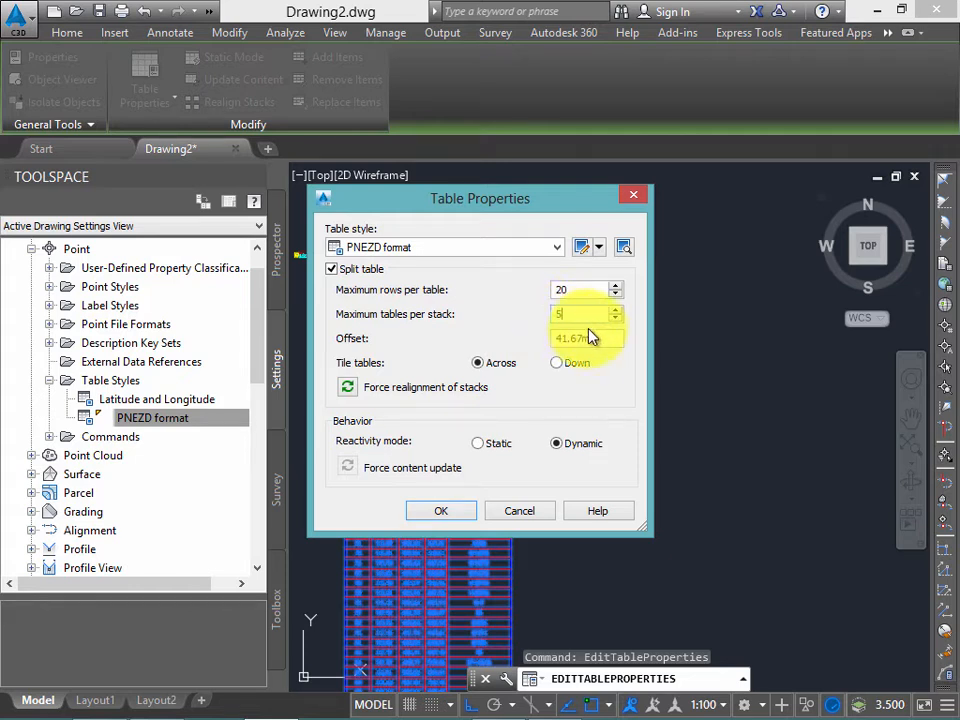
Step: Set the offset between the split tables to 10 mm, force realignment of the stacks, and apply the table properties
{"action": "left_click", "coordinate": [590, 197]}
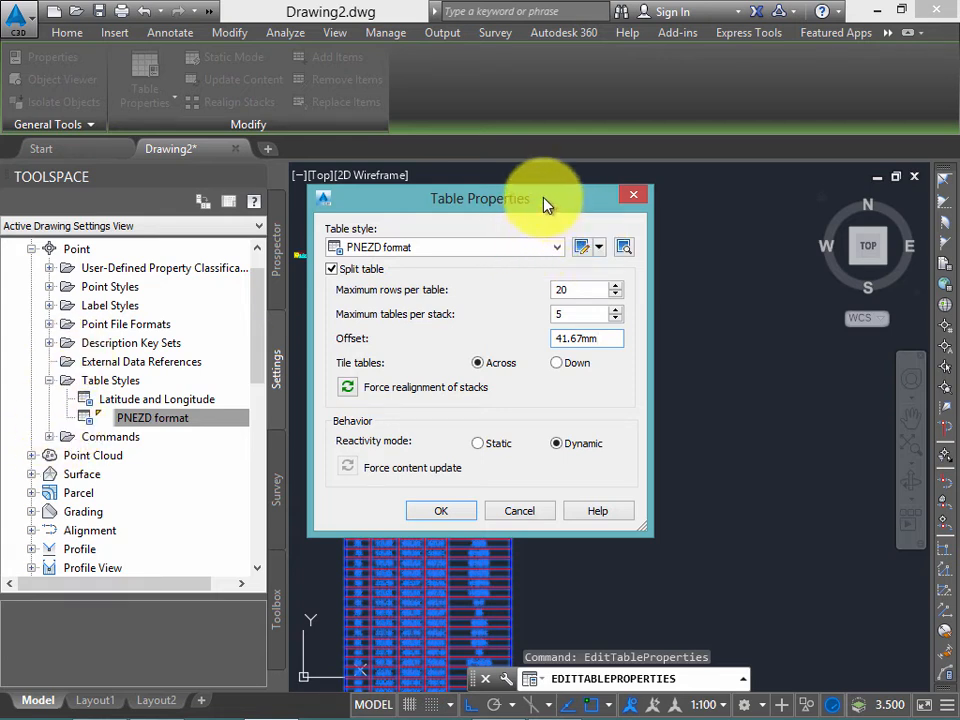
{"action": "left_click_drag", "start_coordinate": [546, 204], "coordinate": [563, 204]}
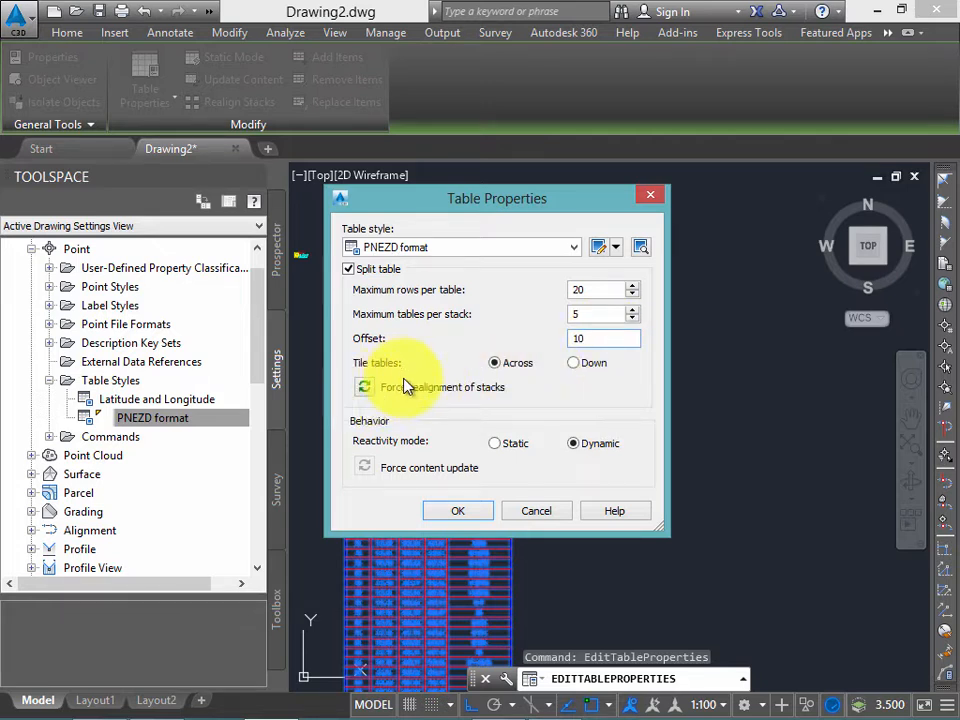
{"action": "left_click", "coordinate": [363, 390]}
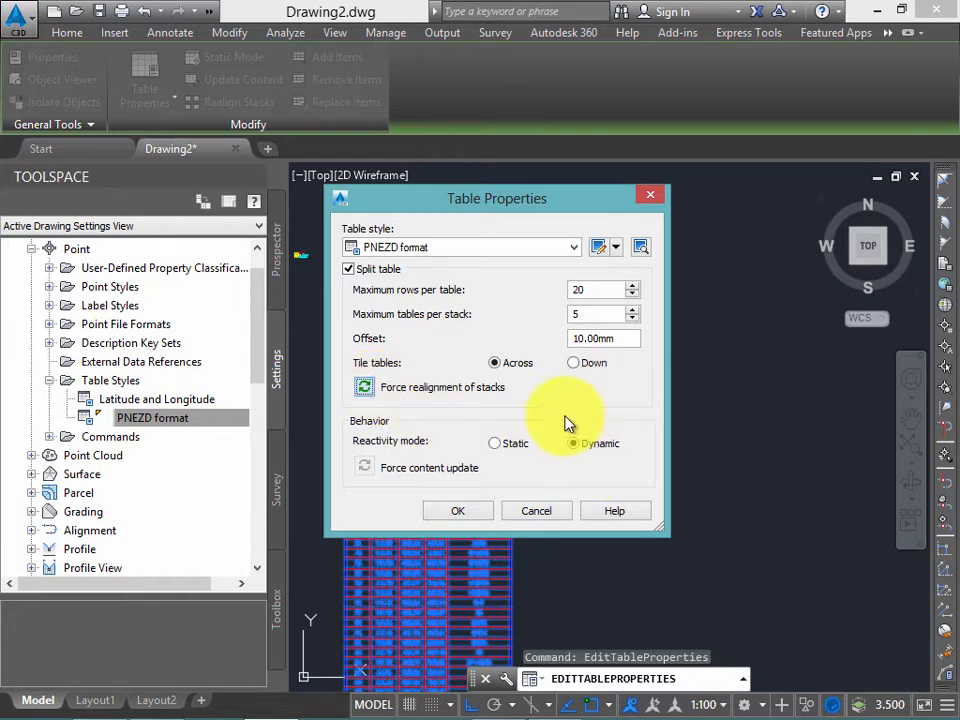
{"action": "left_click", "coordinate": [474, 513]}
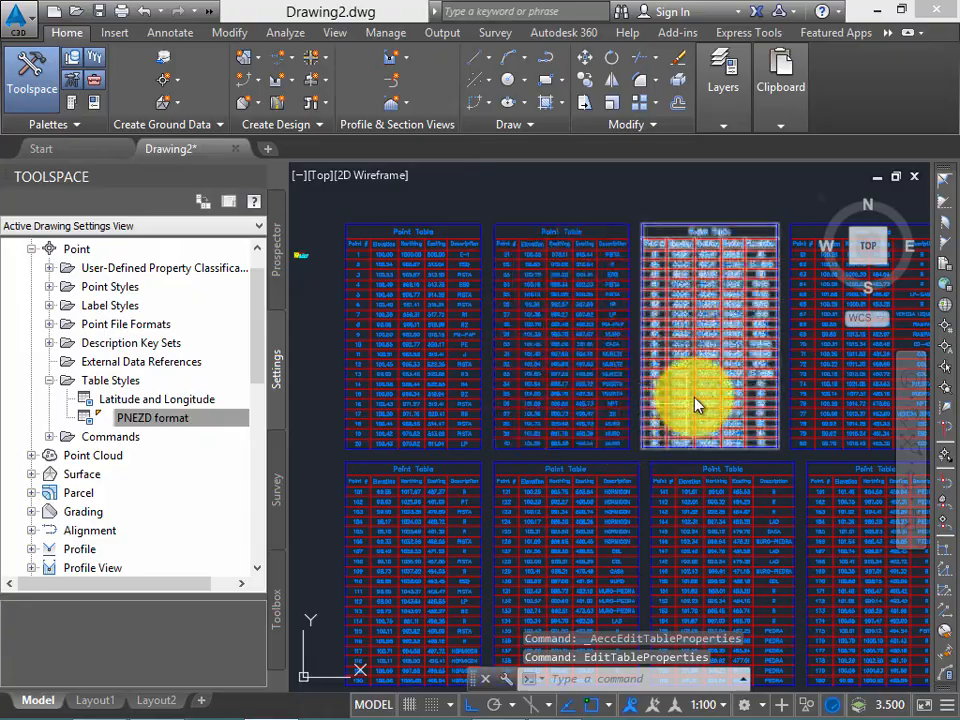
Step: Examine how the split point tables are arranged in rows beside the survey points, down to the first table's entries
{"action": "scroll", "coordinate": [665, 395], "scroll_direction": "down", "scroll_amount": 5}
{"action": "scroll", "coordinate": [621, 355], "scroll_direction": "up", "scroll_amount": 3}
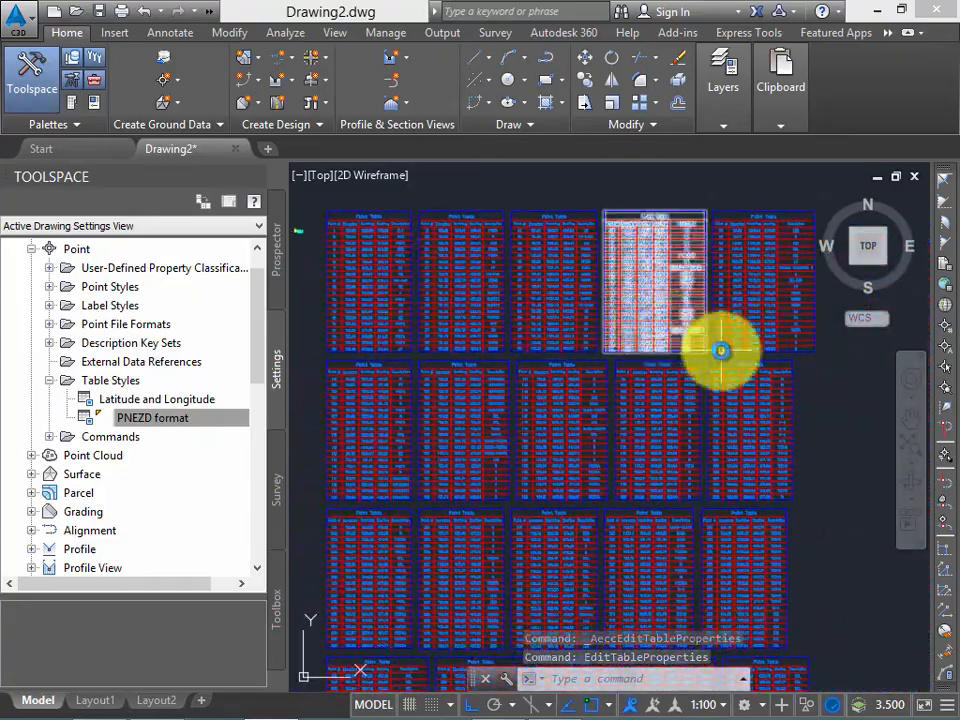
{"action": "scroll", "coordinate": [703, 339], "scroll_direction": "down", "scroll_amount": 3}
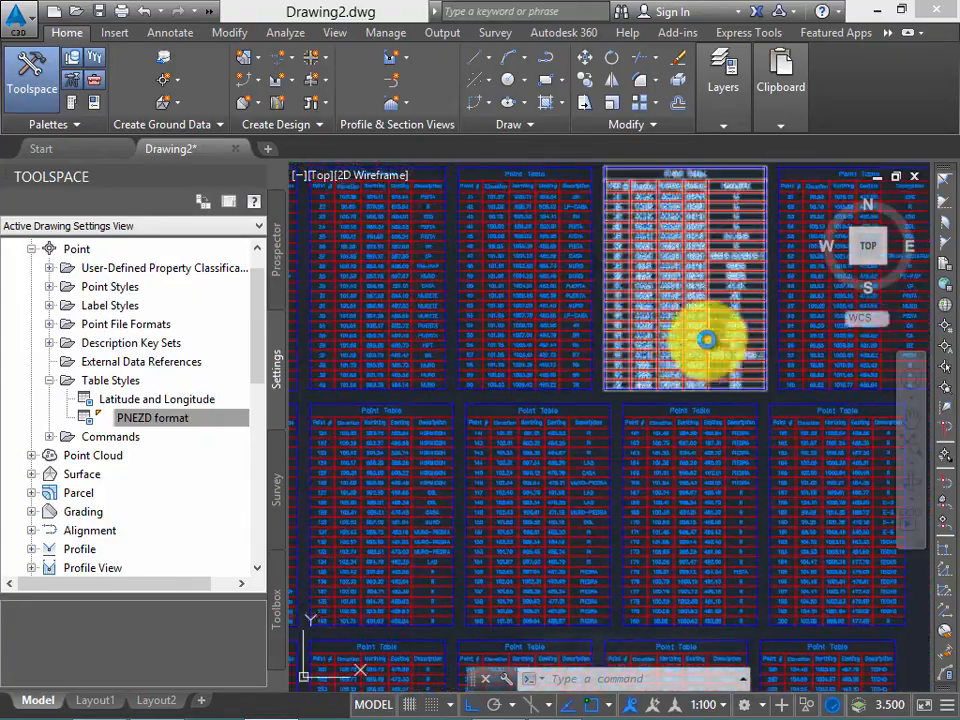
{"action": "middle_click_drag", "start_coordinate": [675, 401], "coordinate": [660, 295]}
{"action": "scroll", "coordinate": [710, 448], "scroll_direction": "down", "scroll_amount": 2}
{"action": "middle_click_drag", "start_coordinate": [707, 452], "coordinate": [641, 525]}
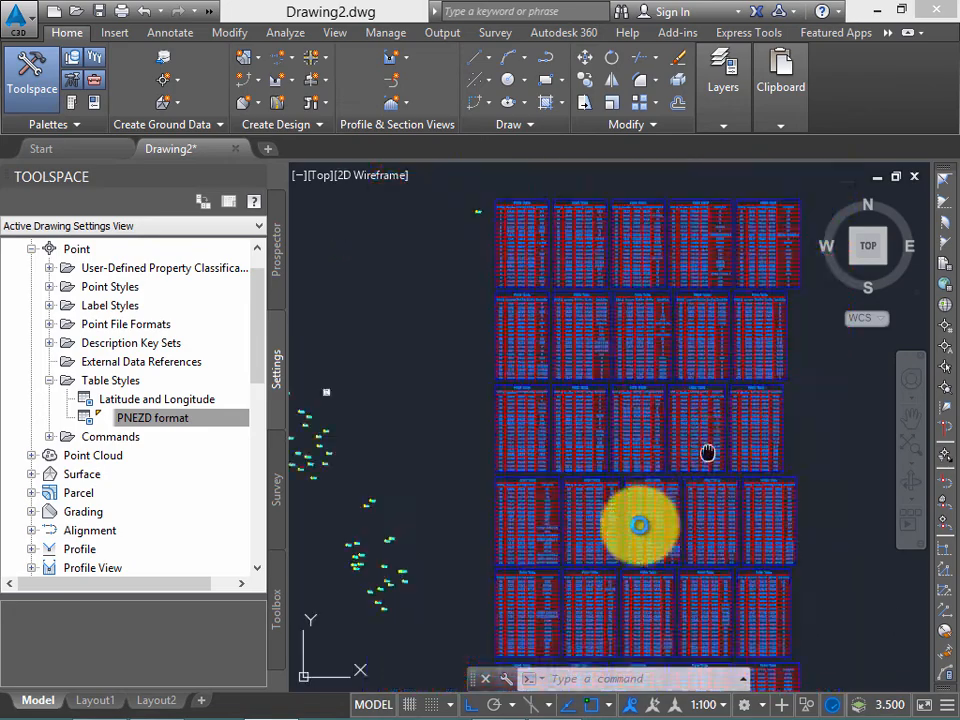
{"action": "scroll", "coordinate": [598, 318], "scroll_direction": "up", "scroll_amount": 2}
{"action": "middle_click_drag", "start_coordinate": [537, 348], "coordinate": [561, 360]}
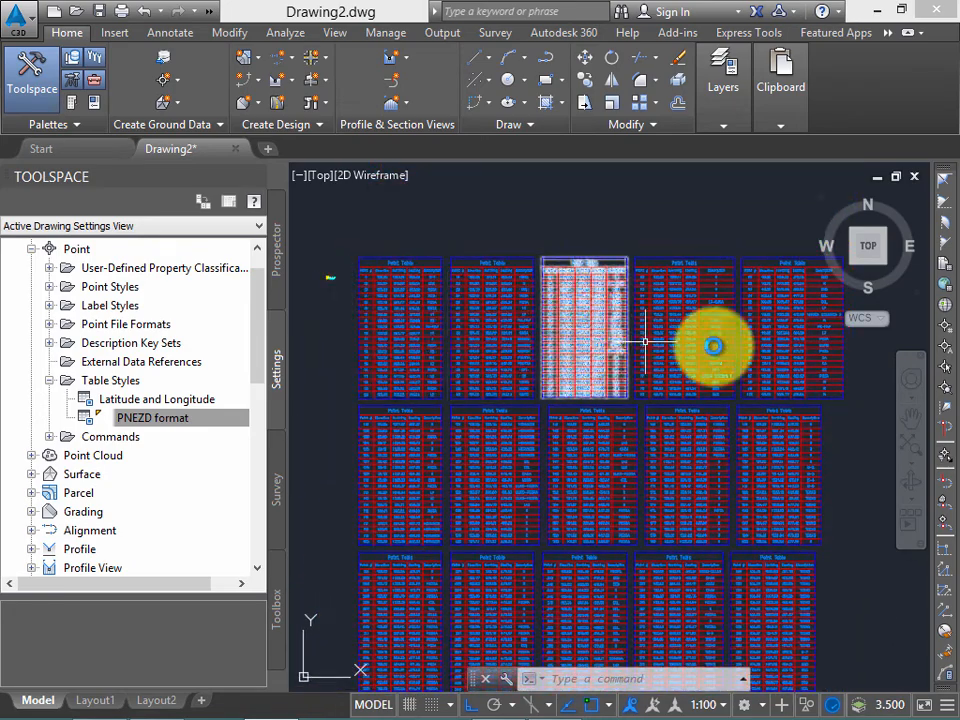
{"action": "middle_click_drag", "start_coordinate": [865, 372], "coordinate": [860, 388]}
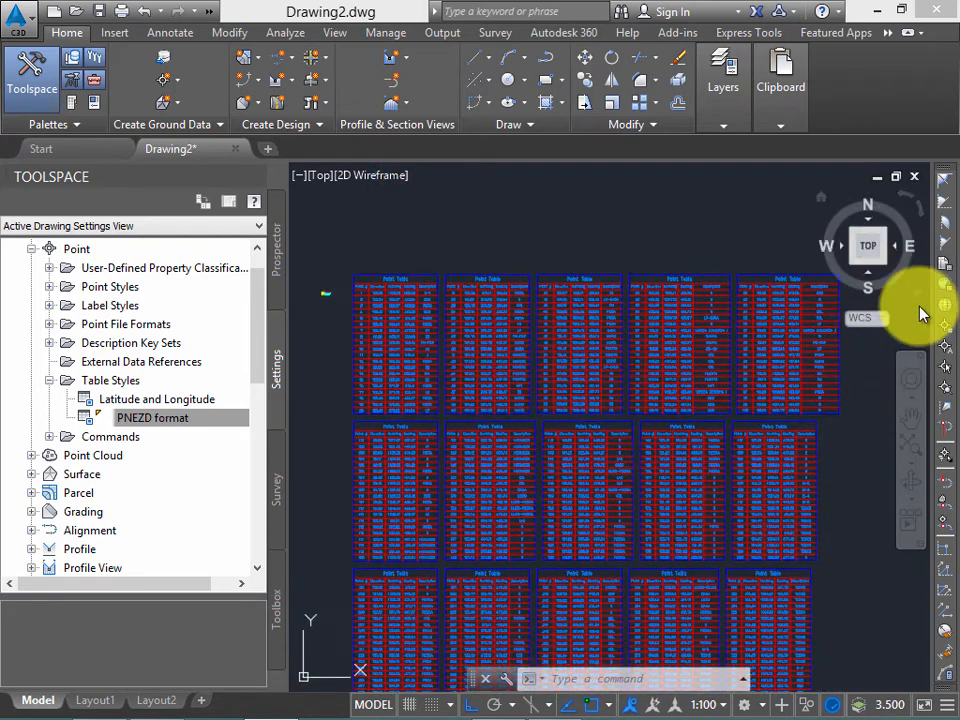
{"action": "left_click", "coordinate": [838, 503]}
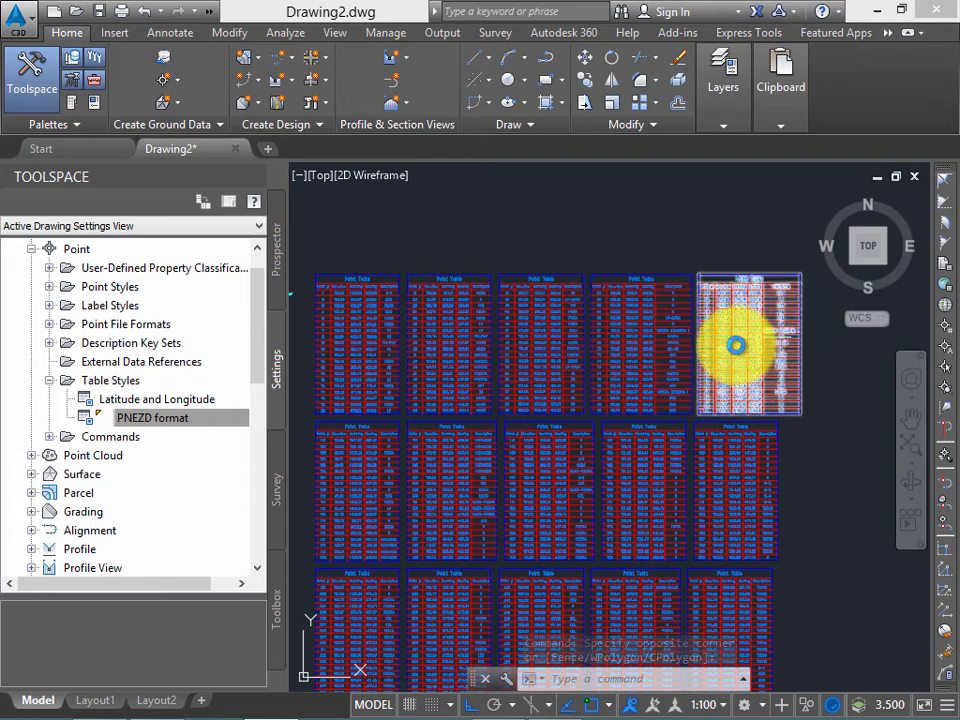
{"action": "middle_click_drag", "start_coordinate": [757, 340], "coordinate": [803, 310]}
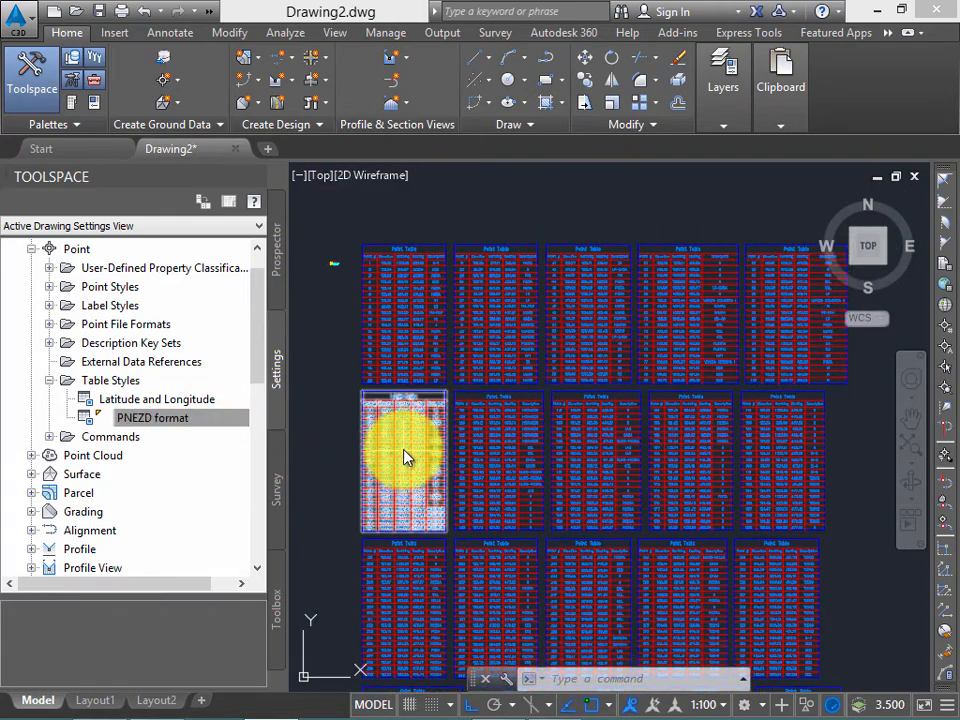
{"action": "middle_click_drag", "start_coordinate": [404, 450], "coordinate": [410, 413]}
{"action": "middle_click_drag", "start_coordinate": [831, 442], "coordinate": [833, 422]}
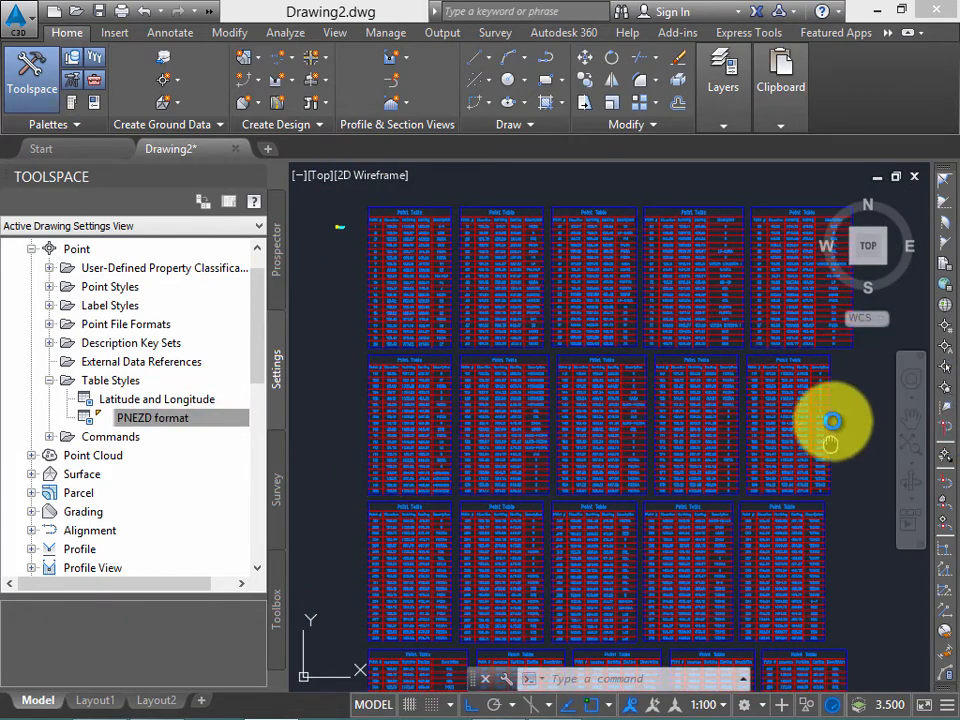
{"action": "scroll", "coordinate": [675, 347], "scroll_direction": "down", "scroll_amount": 5}
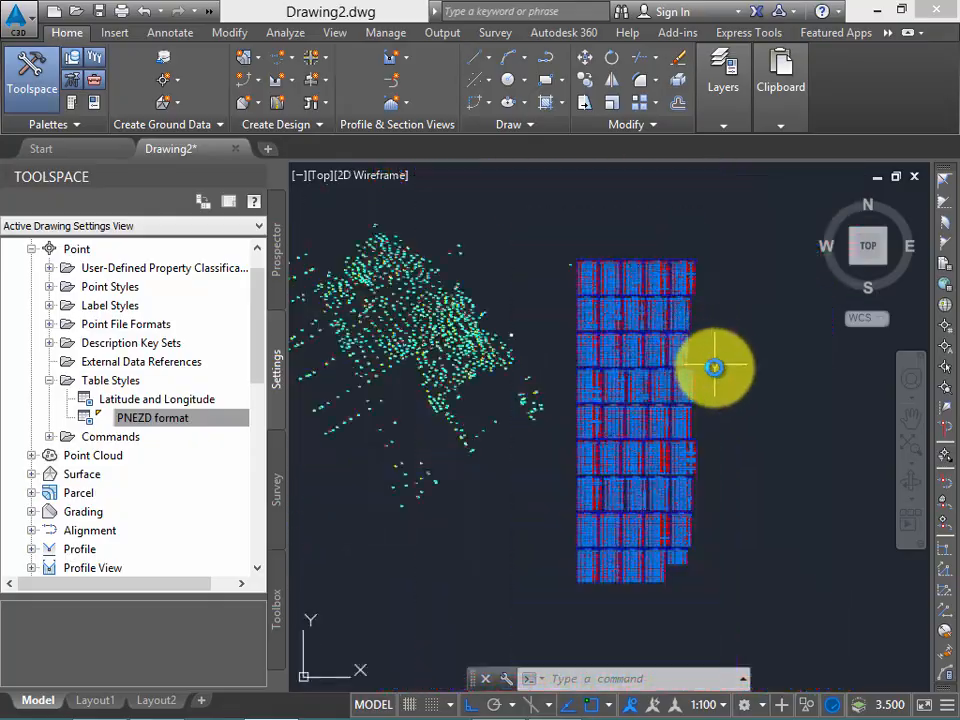
{"action": "scroll", "coordinate": [714, 368], "scroll_direction": "up", "scroll_amount": 5}
{"action": "scroll", "coordinate": [688, 437], "scroll_direction": "down", "scroll_amount": 2}
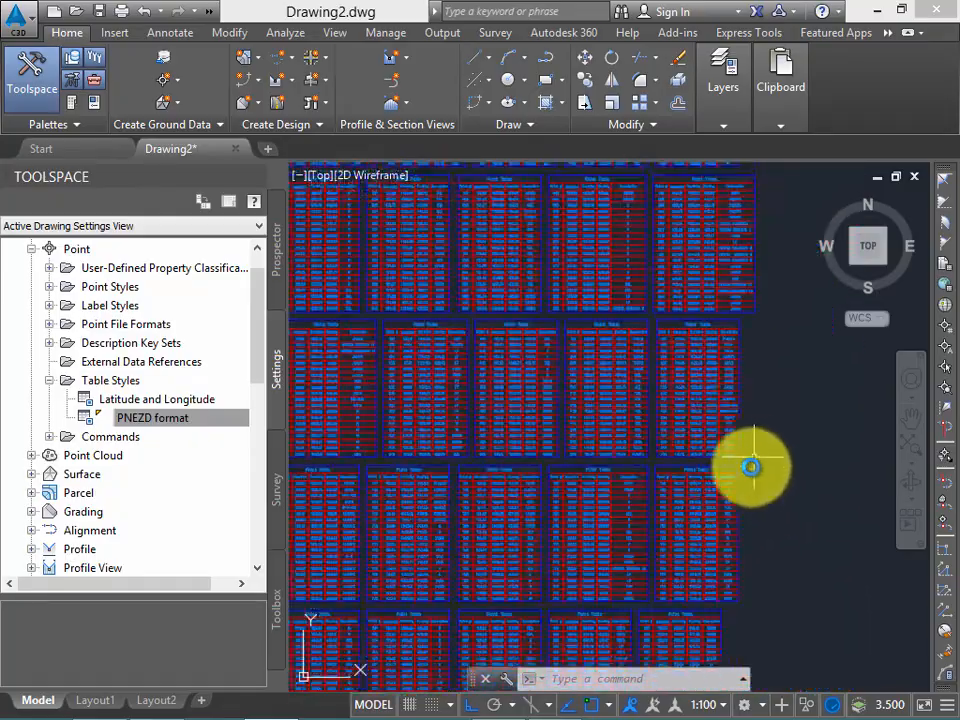
{"action": "mouse_move", "coordinate": [750, 465]}
{"action": "middle_mouse_down"}
{"action": "mouse_move", "coordinate": [780, 304]}
{"action": "mouse_move", "coordinate": [743, 281]}
{"action": "mouse_move", "coordinate": [736, 297]}
{"action": "middle_mouse_up"}
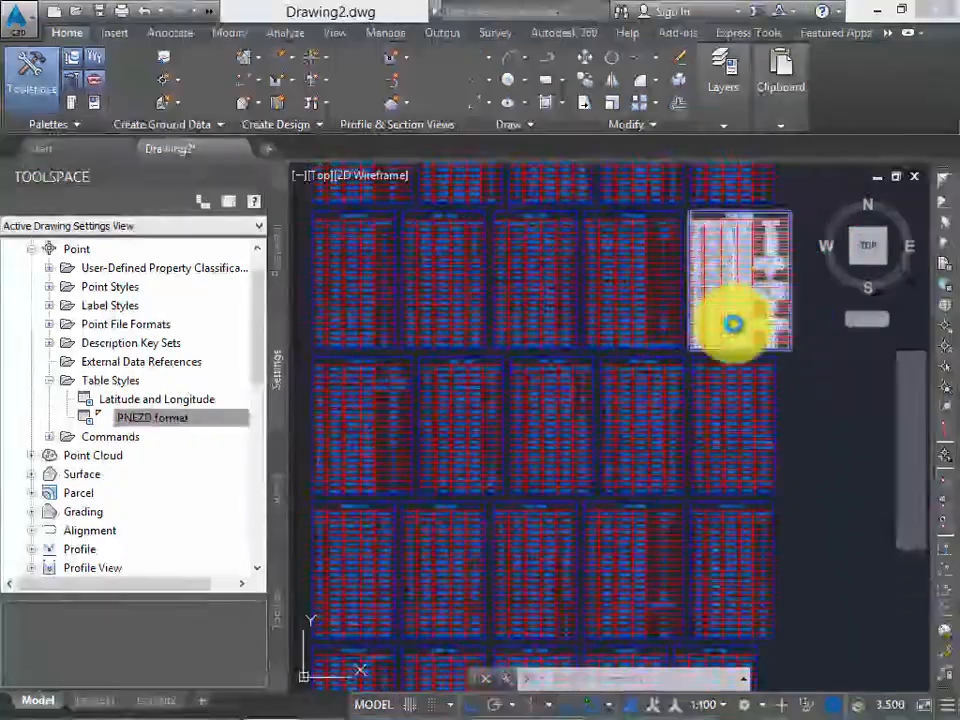
{"action": "scroll", "coordinate": [692, 461], "scroll_direction": "down", "scroll_amount": 2}
{"action": "scroll", "coordinate": [563, 201], "scroll_direction": "up", "scroll_amount": 2}
{"action": "scroll", "coordinate": [563, 201], "scroll_direction": "up", "scroll_amount": 5}
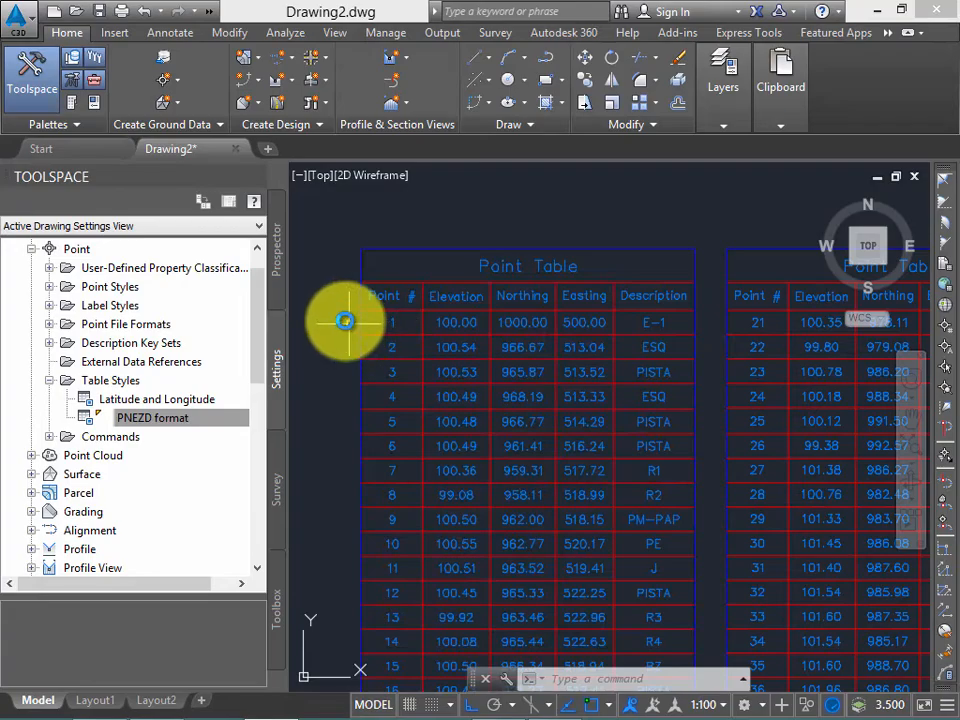
Step: Examine the split point tables' entries and spacing, from the first table's rows to the last tables in the upper rows
{"action": "scroll", "coordinate": [553, 289], "scroll_direction": "up", "scroll_amount": 3}
{"action": "scroll", "coordinate": [546, 208], "scroll_direction": "down", "scroll_amount": 3}
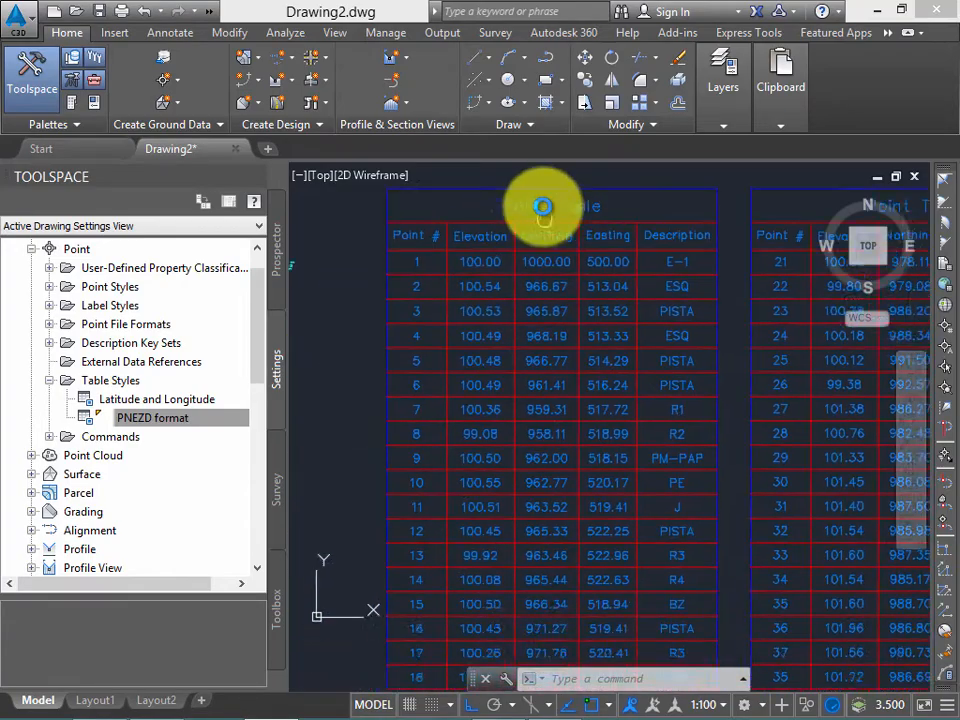
{"action": "scroll", "coordinate": [684, 340], "scroll_direction": "down", "scroll_amount": 5}
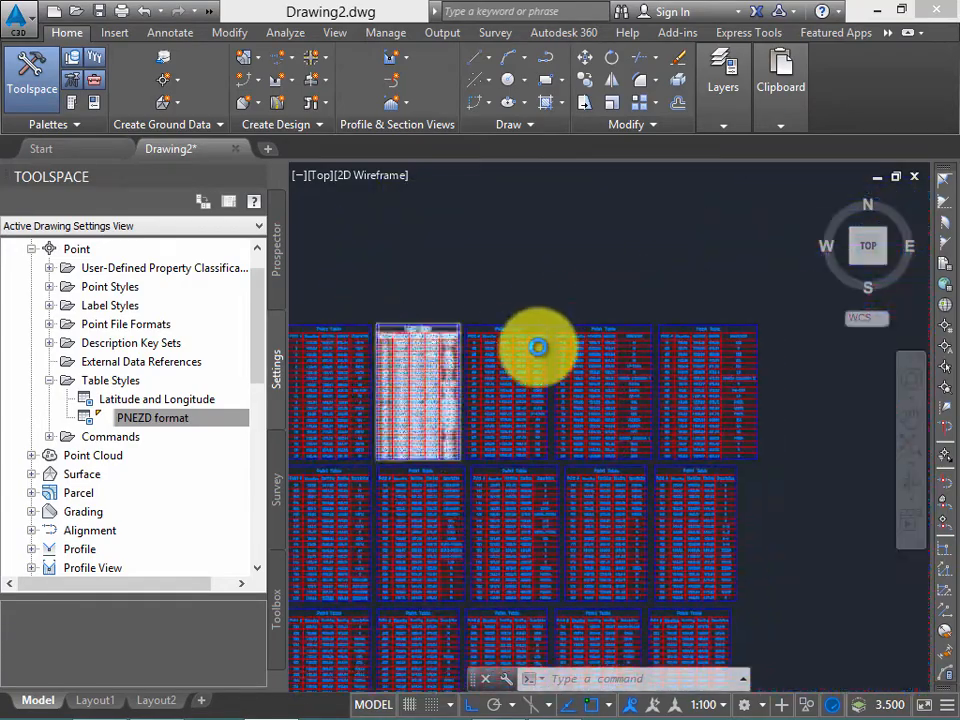
{"action": "scroll", "coordinate": [535, 320], "scroll_direction": "up", "scroll_amount": 6}
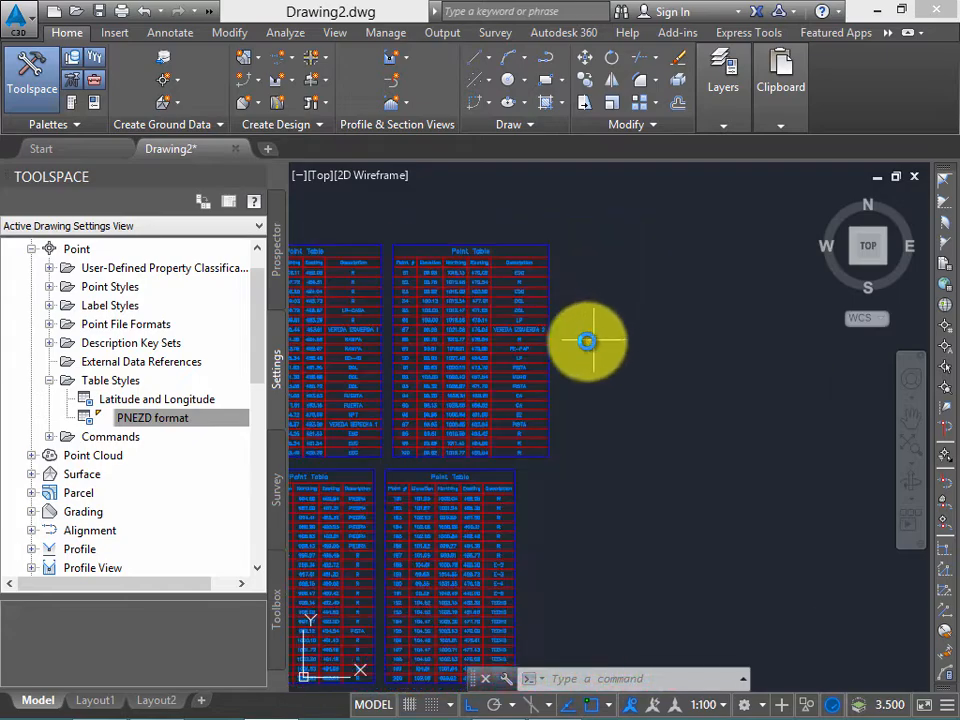
{"action": "scroll", "coordinate": [574, 306], "scroll_direction": "down", "scroll_amount": 3}
{"action": "scroll", "coordinate": [585, 279], "scroll_direction": "up", "scroll_amount": 3}
{"action": "scroll", "coordinate": [595, 310], "scroll_direction": "down", "scroll_amount": 1}
{"action": "scroll", "coordinate": [602, 339], "scroll_direction": "up", "scroll_amount": 1}
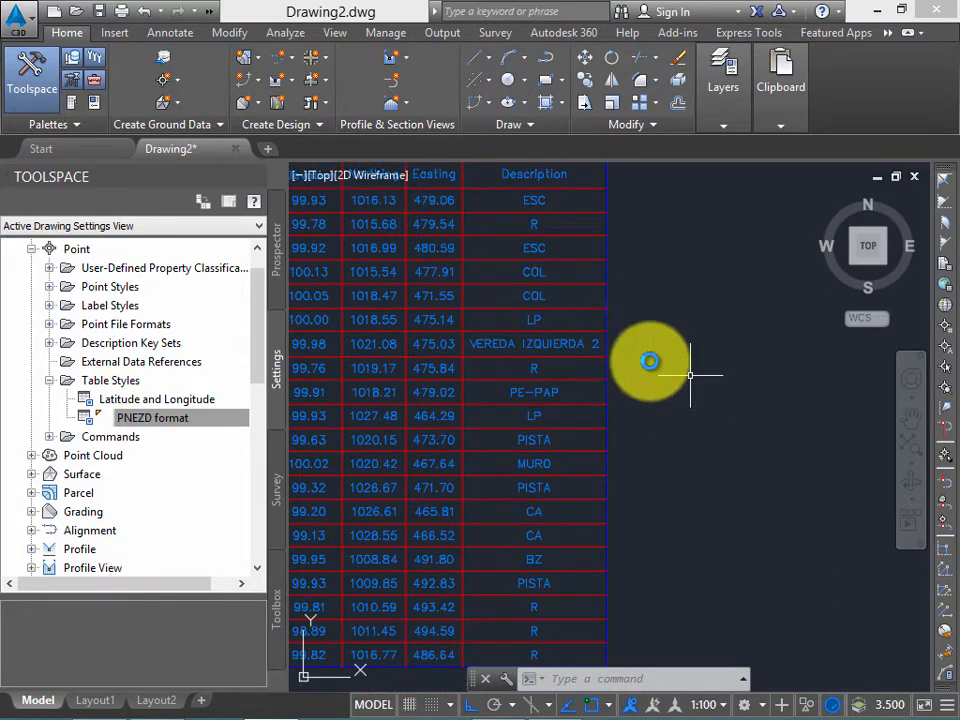
{"action": "scroll", "coordinate": [660, 368], "scroll_direction": "down", "scroll_amount": 2}
{"action": "middle_click_drag", "start_coordinate": [676, 378], "coordinate": [559, 366]}
Step: Create a new point table style and name it "Estilo de Tabla"
{"action": "left_click", "coordinate": [165, 420]}
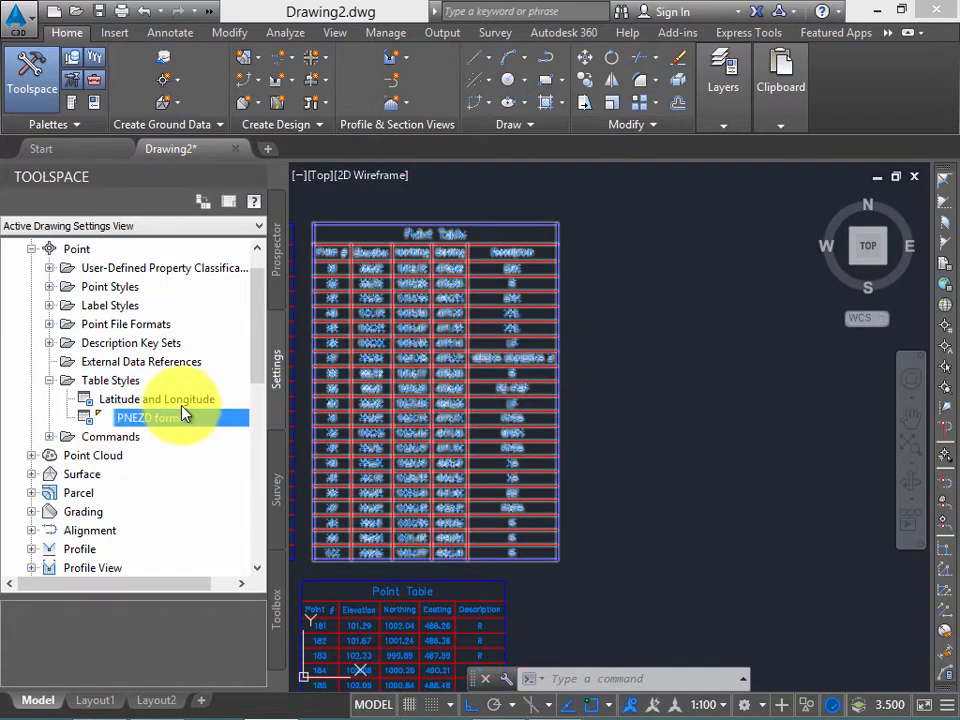
{"action": "left_click", "coordinate": [145, 386]}
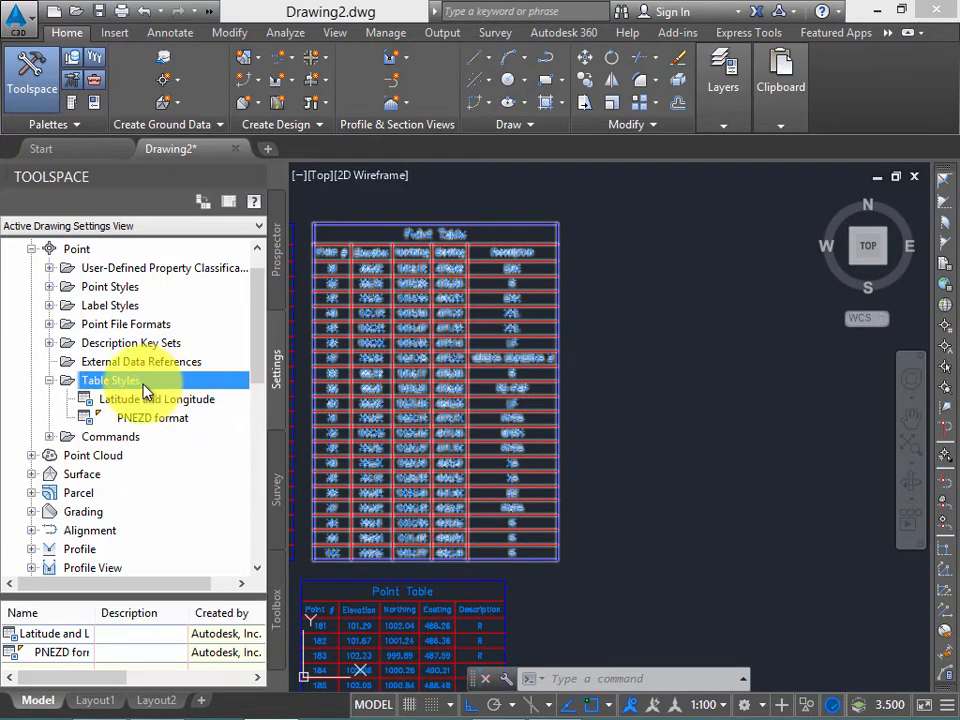
{"action": "right_click", "coordinate": [146, 389]}
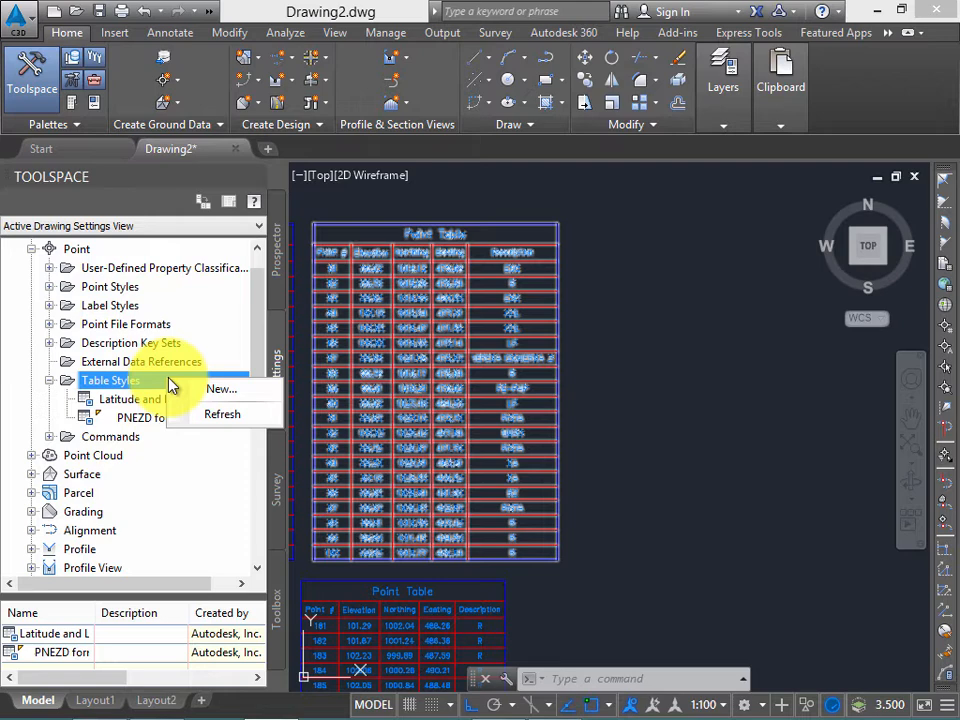
{"action": "left_click", "coordinate": [248, 394]}
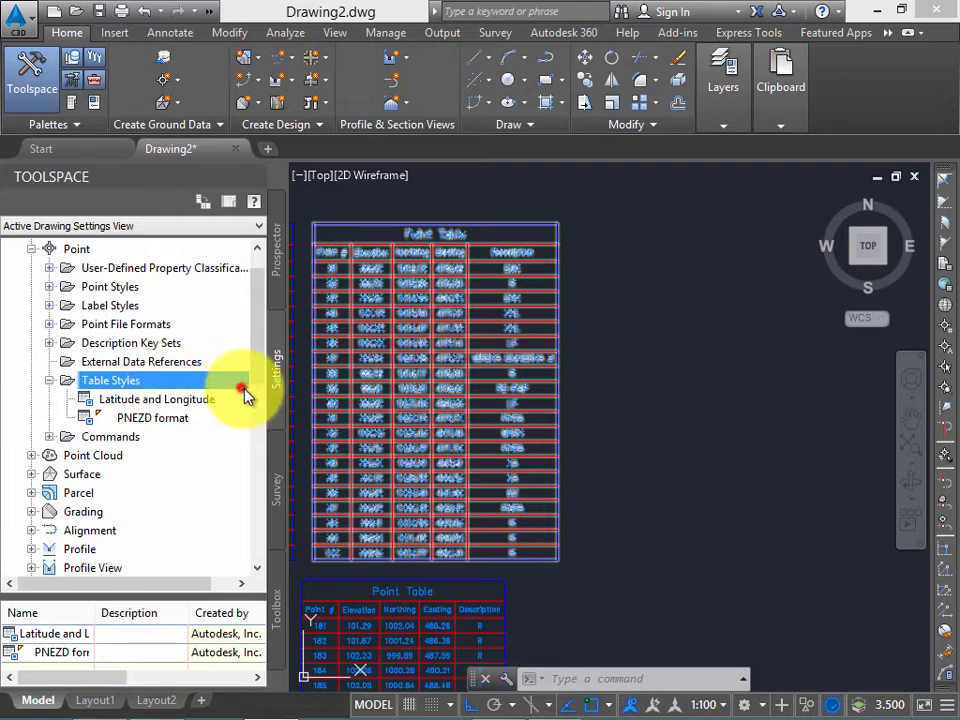
{"action": "left_click_drag", "start_coordinate": [306, 217], "coordinate": [192, 223]}
{"action": "type", "text": "Estilo de Tabla"}
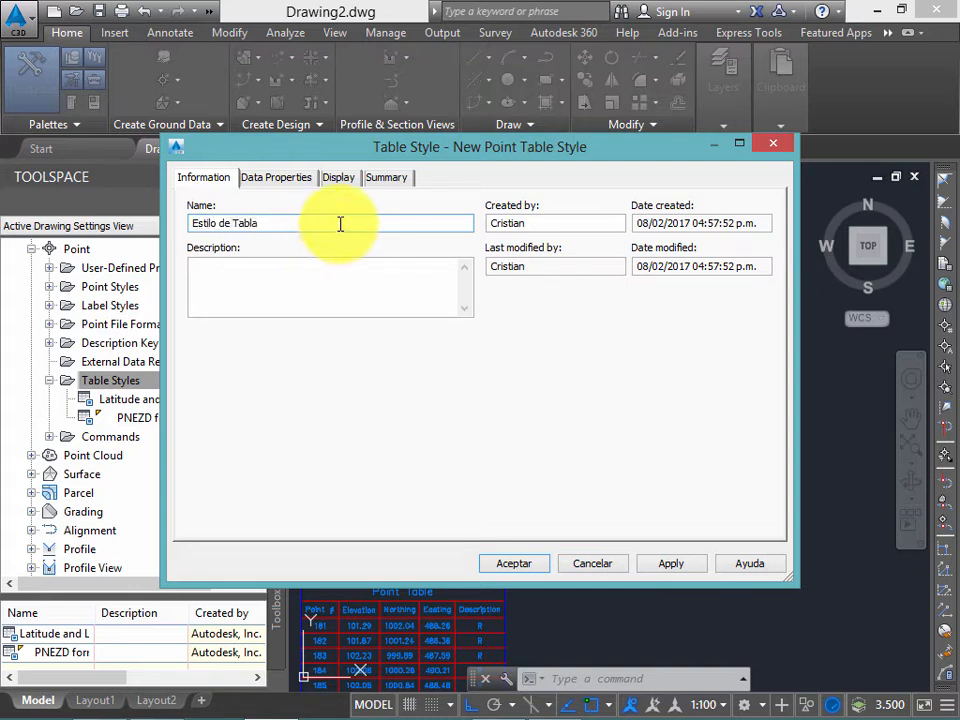
Step: Review the new style's data properties for repeating the title and column headers in split tables, comparing them with the drawn table
{"action": "left_click", "coordinate": [280, 180]}
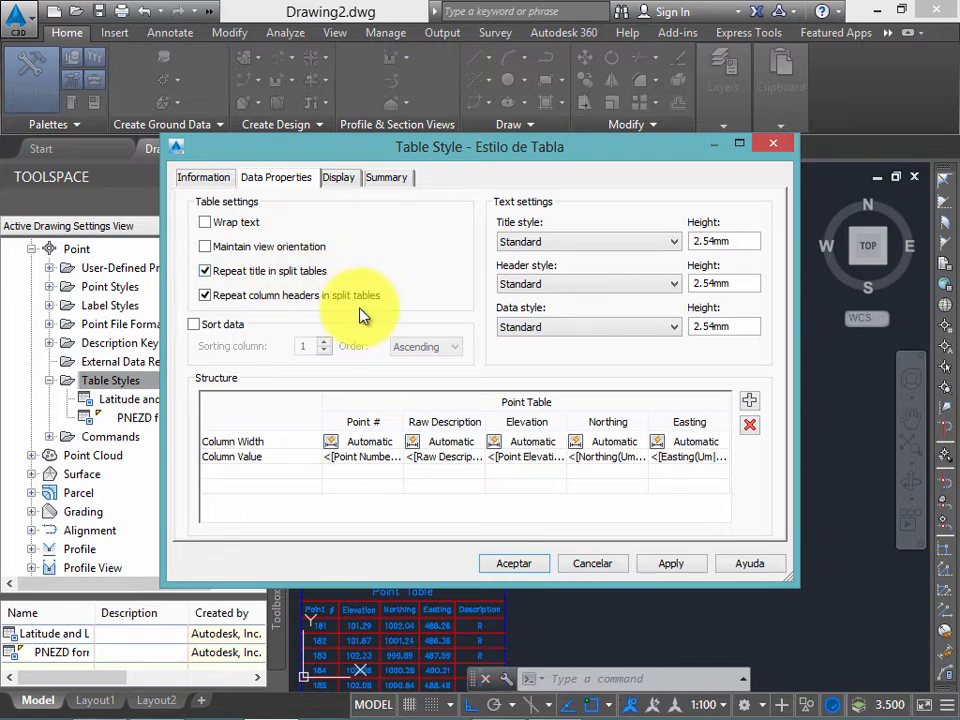
{"action": "left_click", "coordinate": [206, 271]}
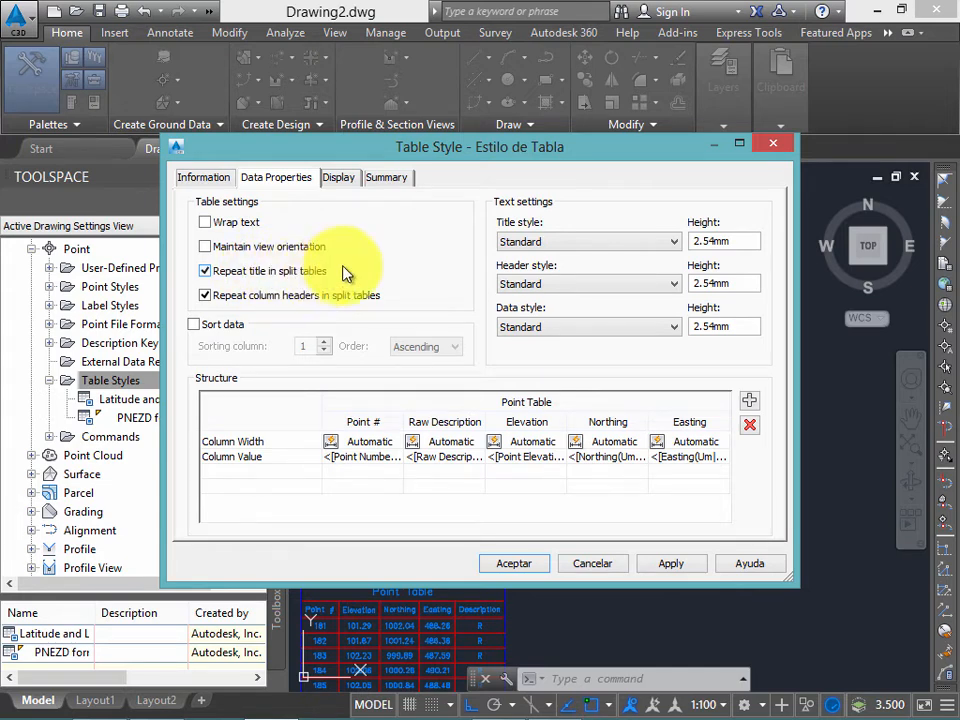
{"action": "left_click_drag", "start_coordinate": [621, 150], "coordinate": [943, 204]}
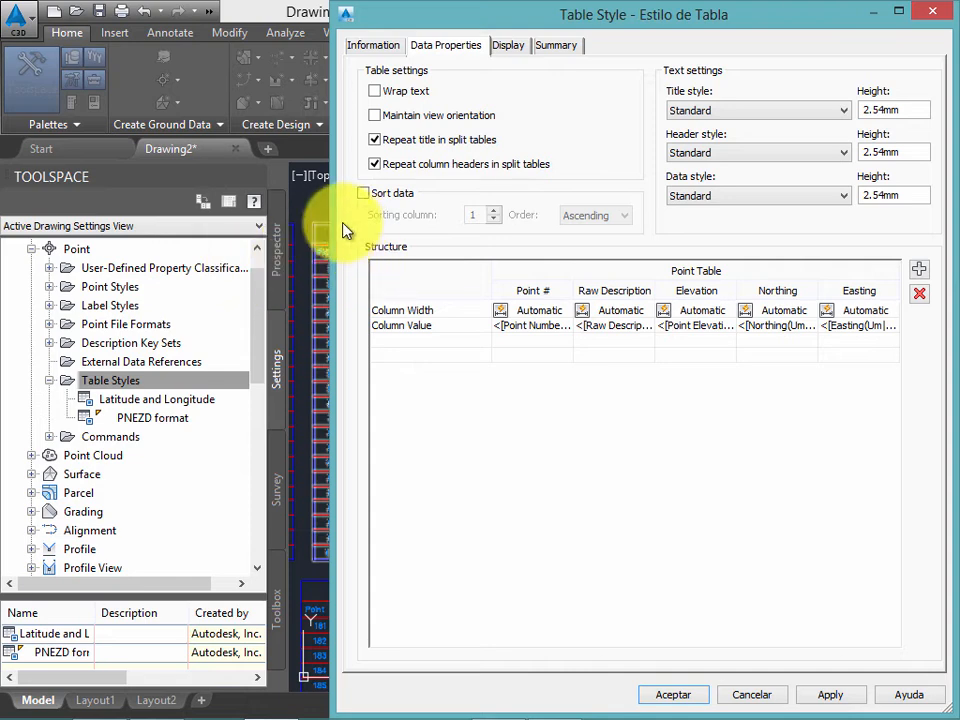
{"action": "left_click_drag", "start_coordinate": [658, 5], "coordinate": [525, 158]}
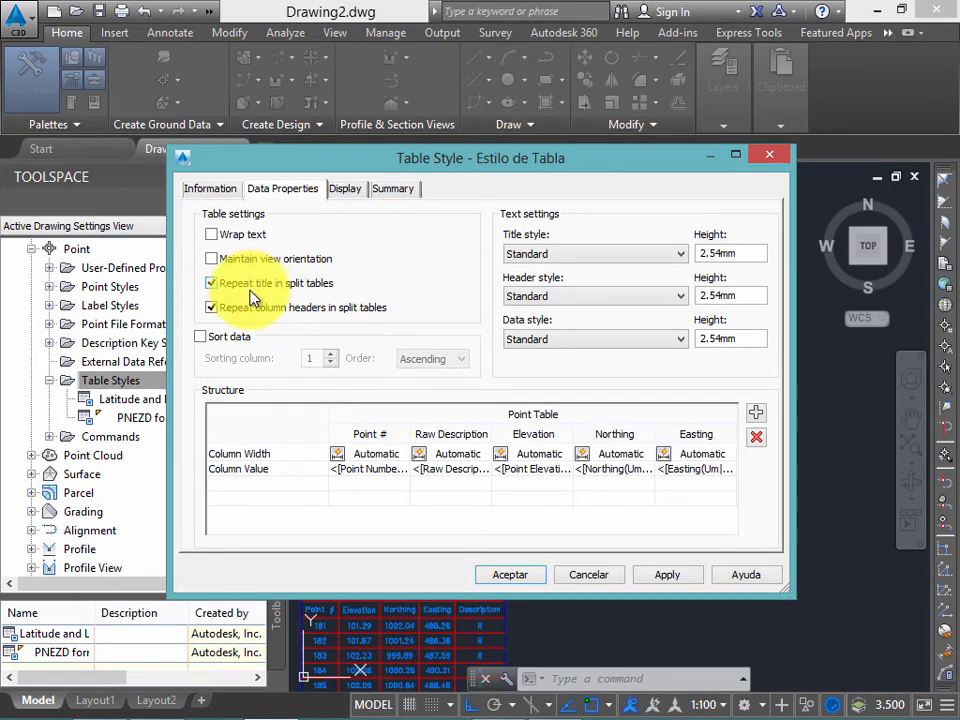
{"action": "left_click", "coordinate": [388, 162]}
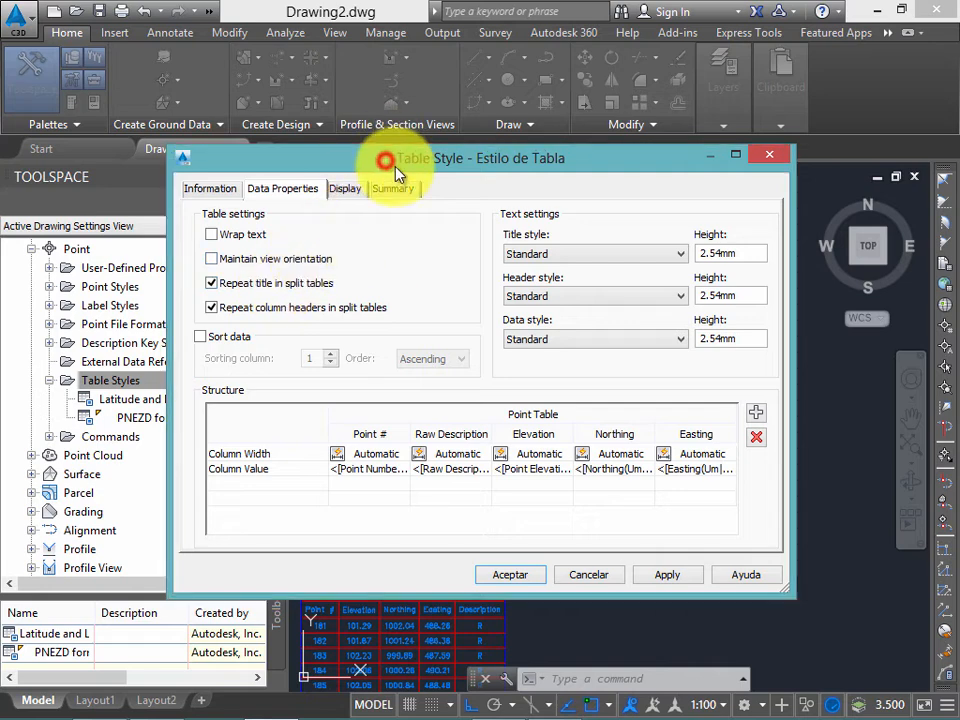
{"action": "mouse_move", "coordinate": [439, 157]}
{"action": "left_mouse_down"}
{"action": "mouse_move", "coordinate": [429, 326]}
{"action": "mouse_move", "coordinate": [427, 315]}
{"action": "mouse_move", "coordinate": [439, 317]}
{"action": "left_mouse_up"}
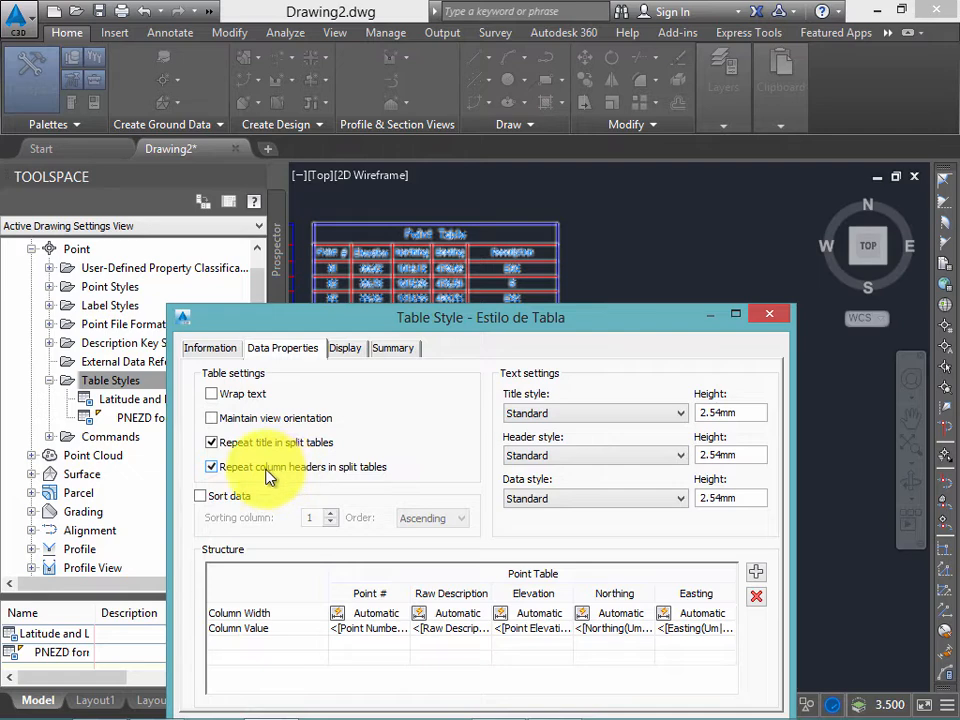
{"action": "left_click", "coordinate": [211, 467]}
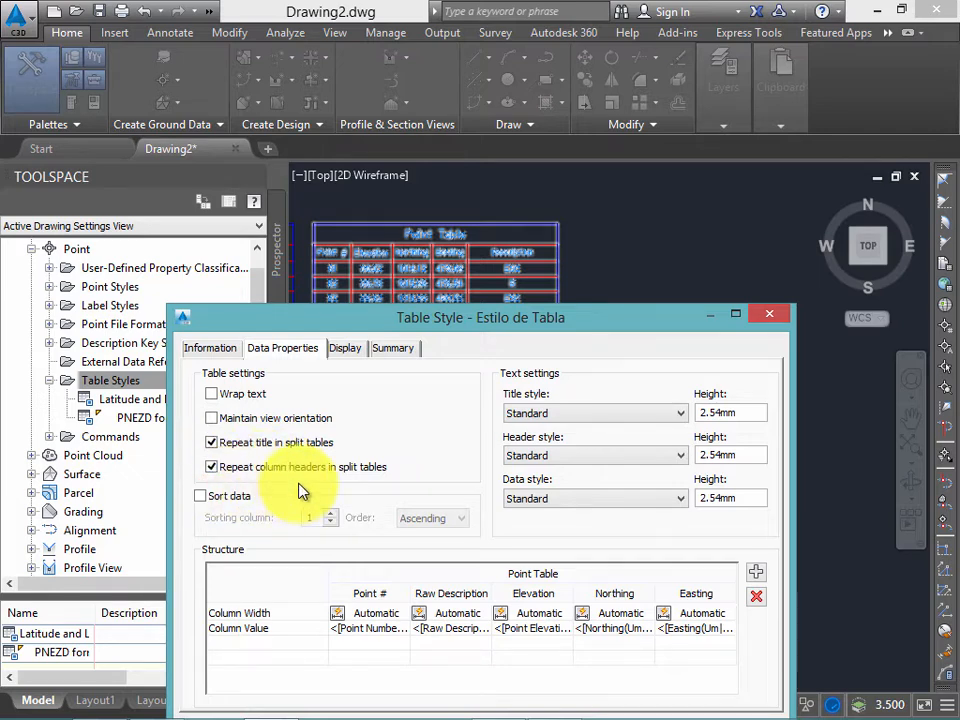
{"action": "left_click", "coordinate": [440, 322]}
{"action": "left_click_drag", "start_coordinate": [462, 330], "coordinate": [483, 335]}
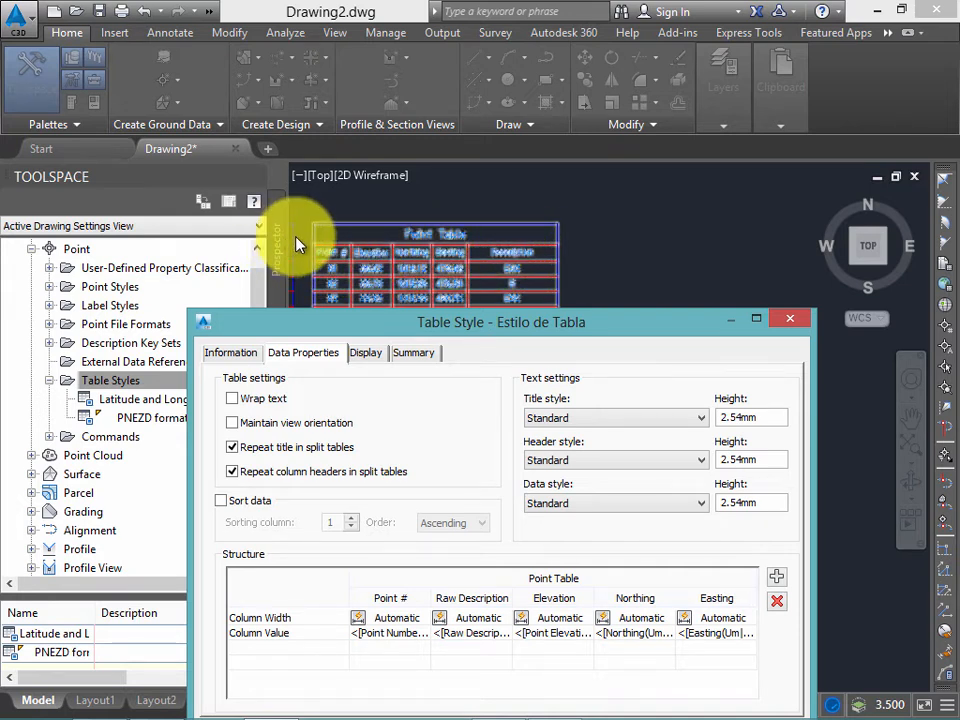
{"action": "mouse_move", "coordinate": [528, 326]}
{"action": "left_mouse_down"}
{"action": "mouse_move", "coordinate": [542, 313]}
{"action": "mouse_move", "coordinate": [516, 162]}
{"action": "mouse_move", "coordinate": [525, 110]}
{"action": "left_mouse_up"}
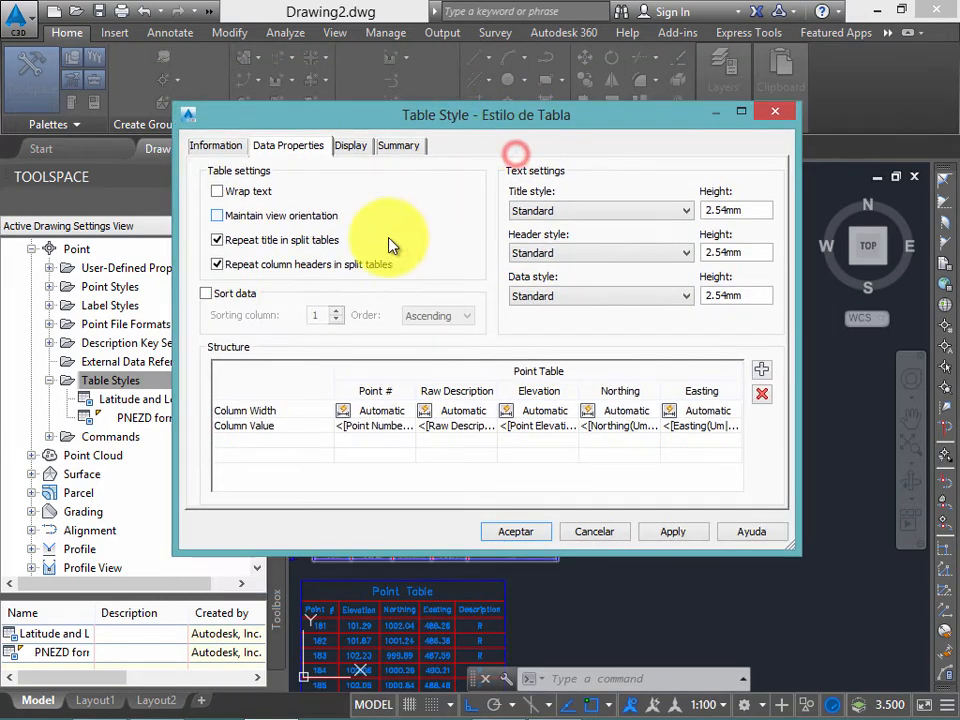
Step: Enable data sorting in the table style, using sorting column 1 (Point #) in ascending order
{"action": "left_click", "coordinate": [236, 294]}
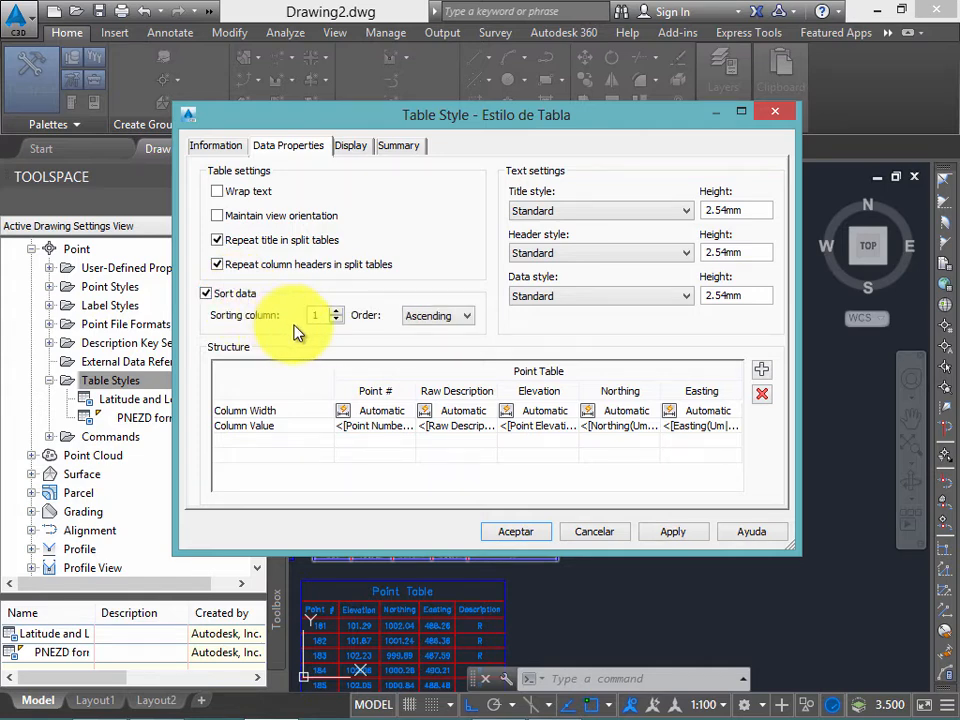
{"action": "left_click", "coordinate": [379, 390]}
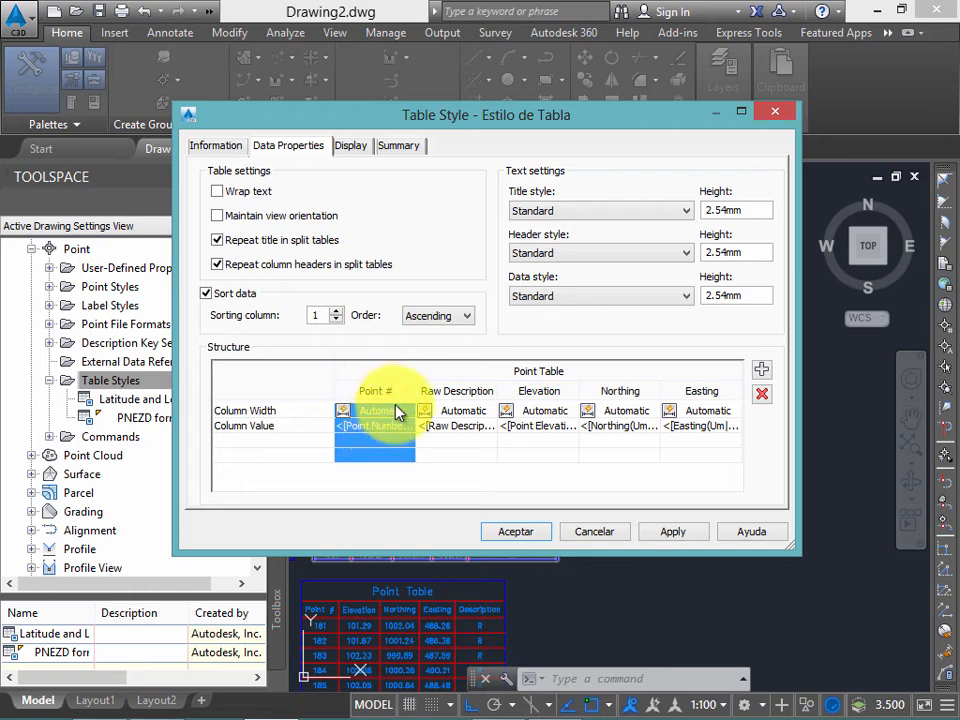
{"action": "left_click", "coordinate": [436, 316]}
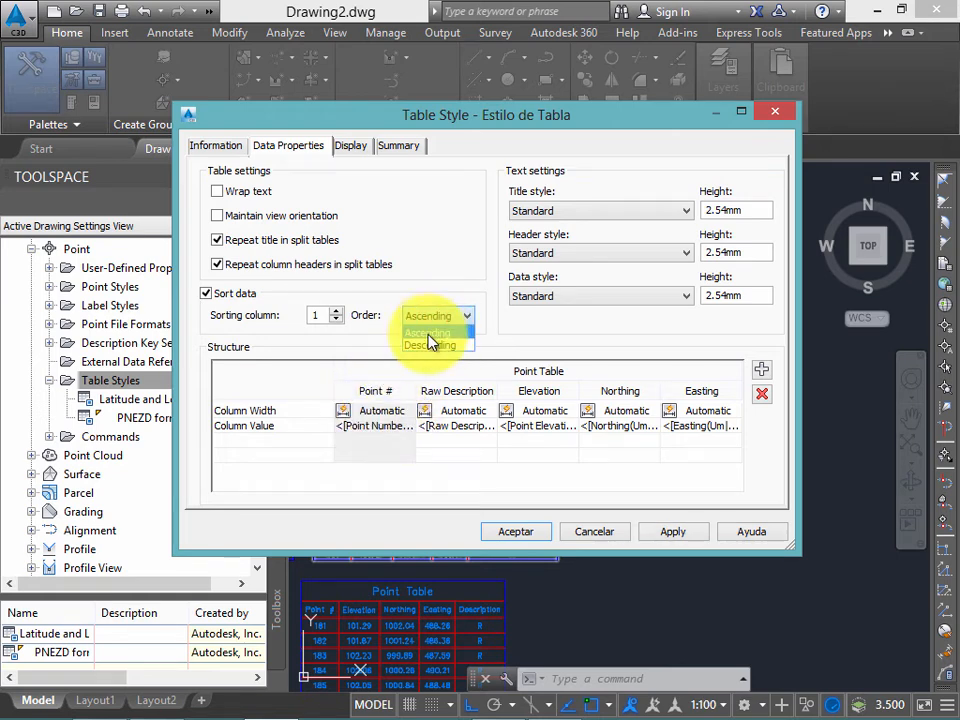
{"action": "left_click", "coordinate": [430, 333]}
{"action": "left_click", "coordinate": [381, 411]}
{"action": "left_click", "coordinate": [388, 426]}
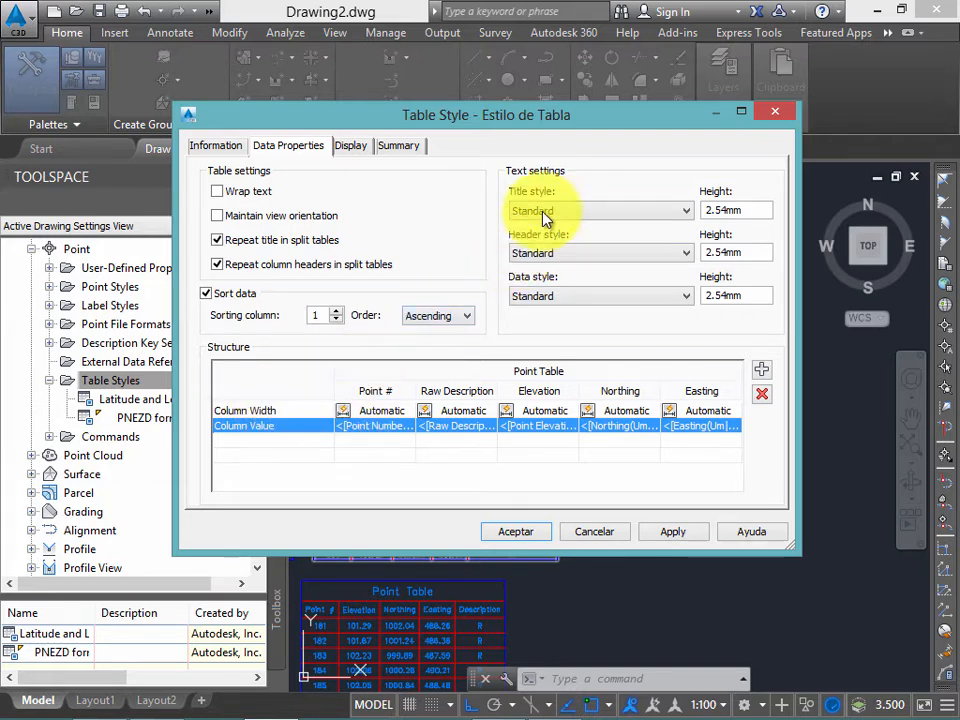
{"action": "left_click_drag", "start_coordinate": [590, 135], "coordinate": [568, 149]}
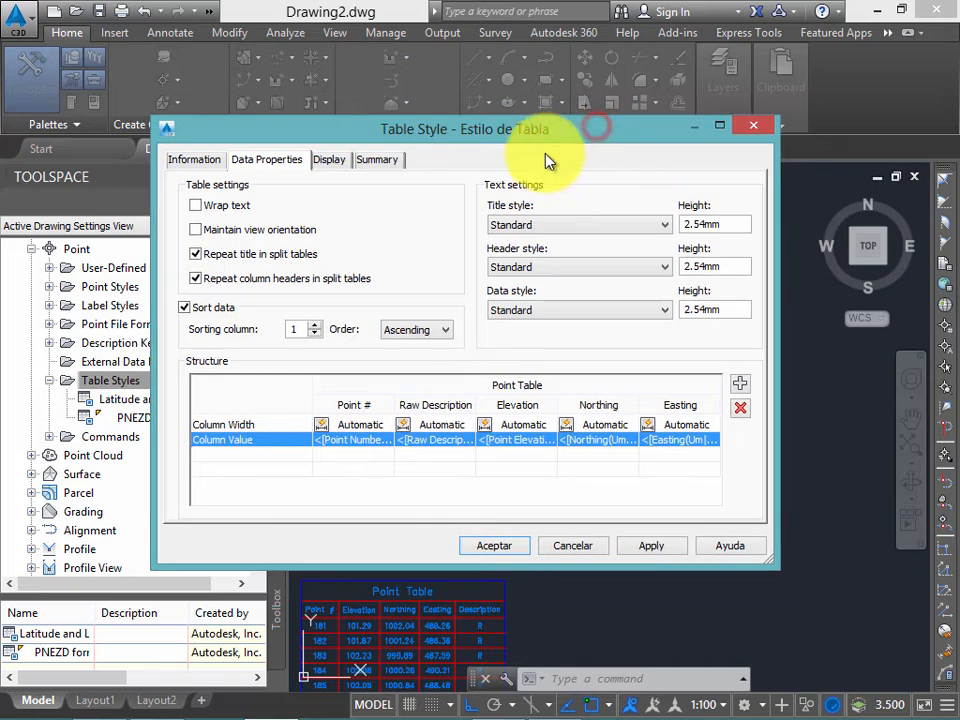
{"action": "left_click", "coordinate": [211, 310]}
{"action": "left_click", "coordinate": [297, 329]}
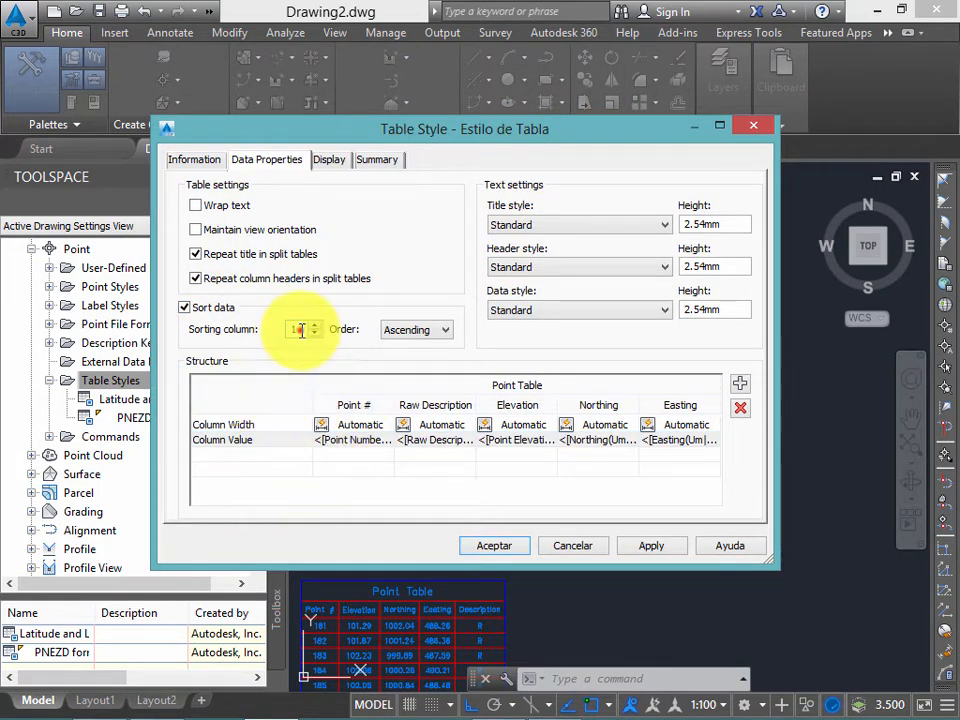
{"action": "left_click_drag", "start_coordinate": [301, 330], "coordinate": [285, 332]}
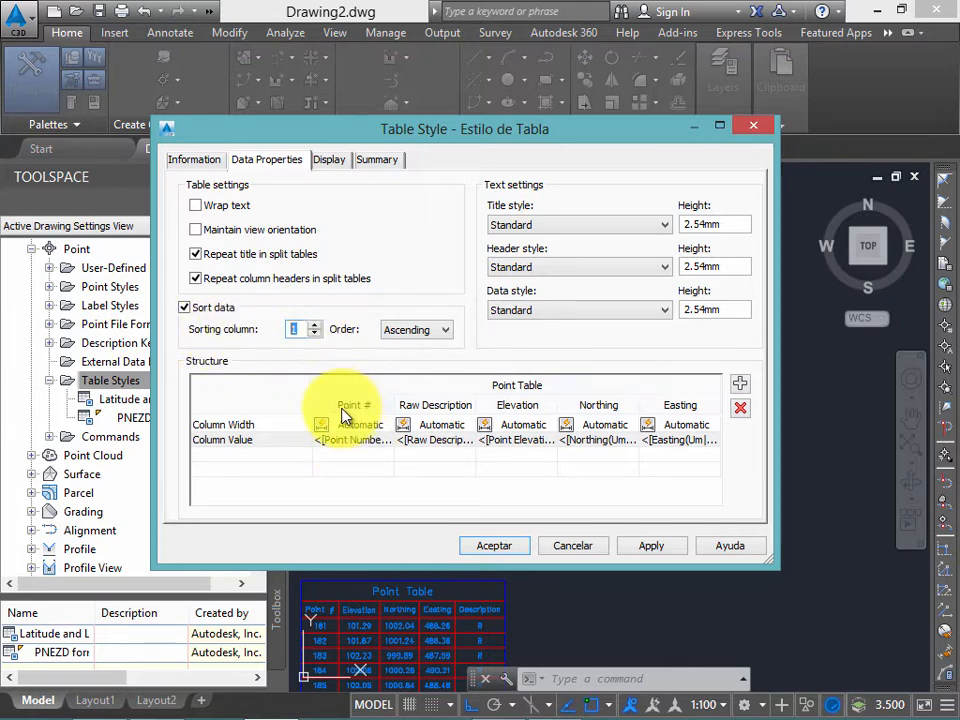
{"action": "left_click", "coordinate": [420, 330]}
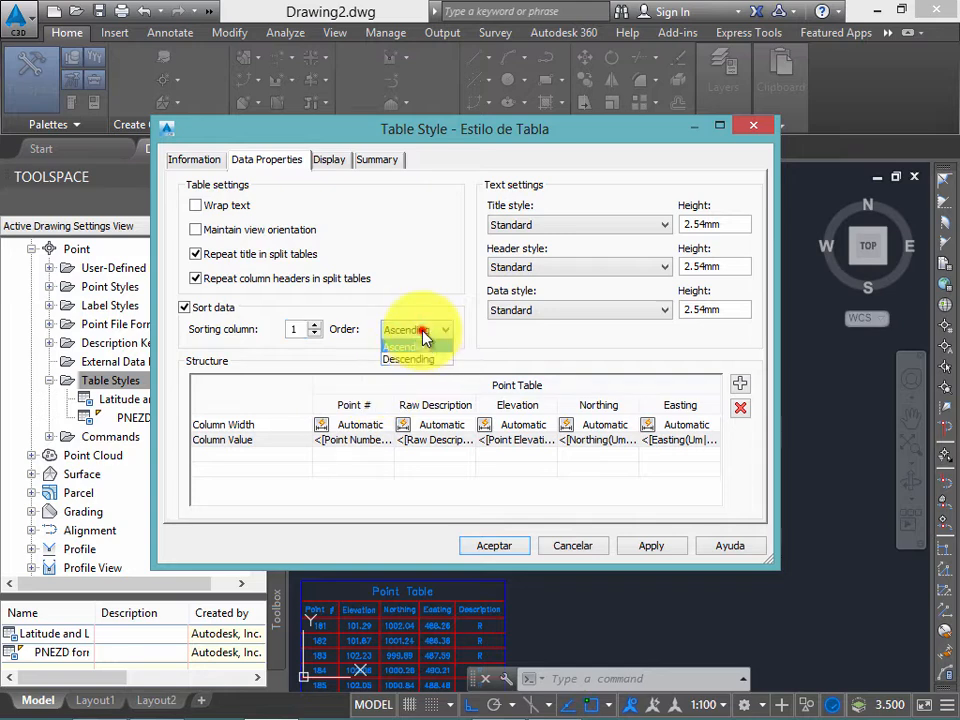
{"action": "left_click", "coordinate": [424, 346]}
Step: Set the table style's title text height to 1.5 mm and its header text height to 1.2 mm
{"action": "left_click_drag", "start_coordinate": [626, 137], "coordinate": [571, 157]}
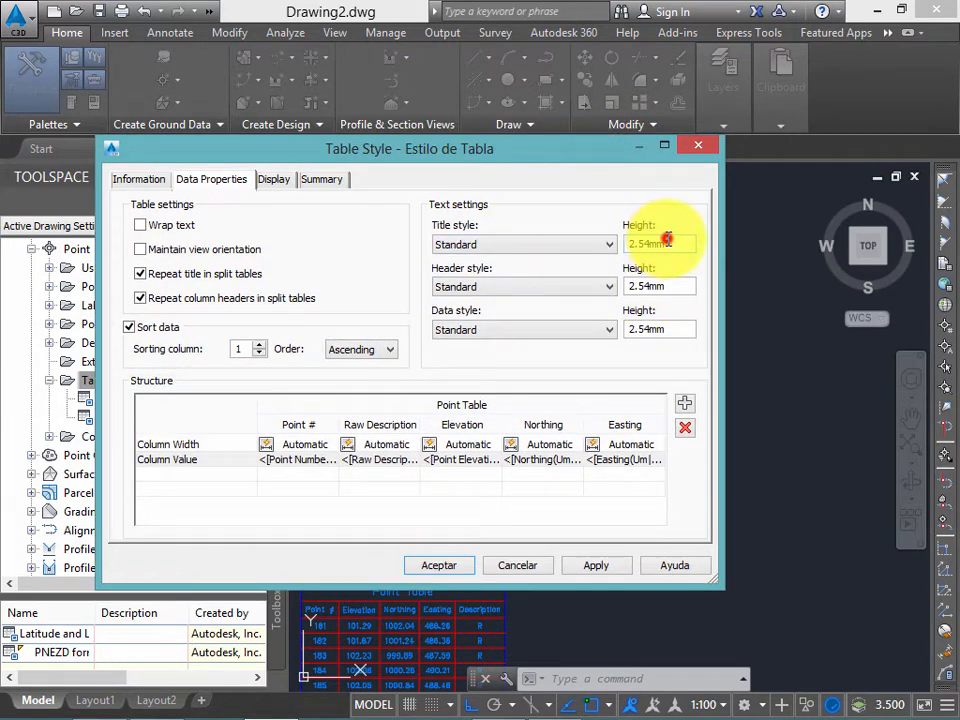
{"action": "left_click_drag", "start_coordinate": [668, 239], "coordinate": [624, 242]}
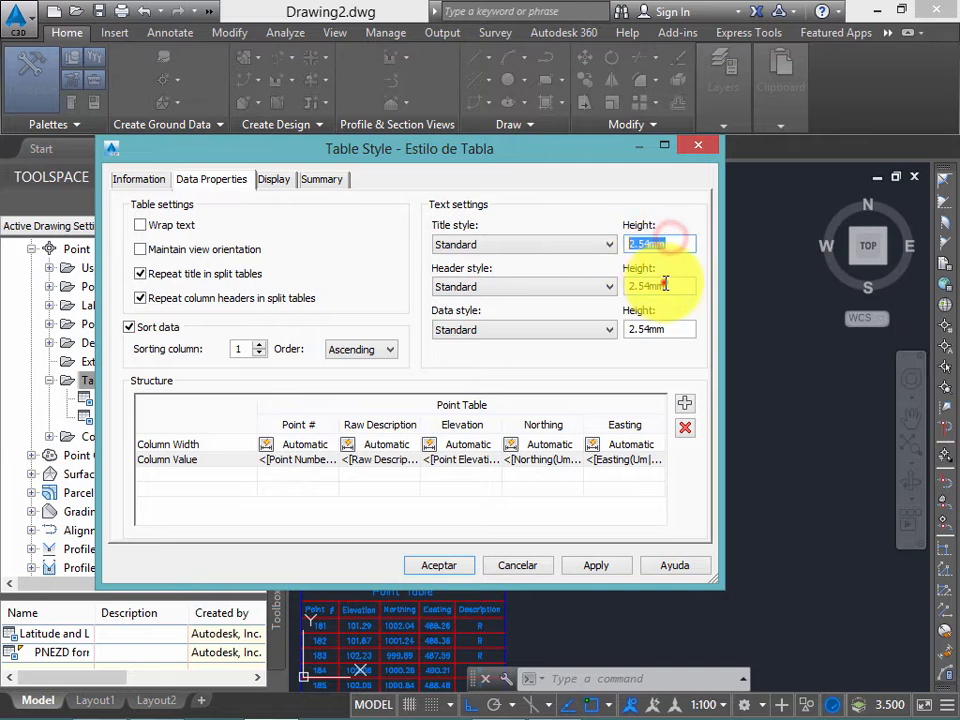
{"action": "left_click", "coordinate": [665, 284]}
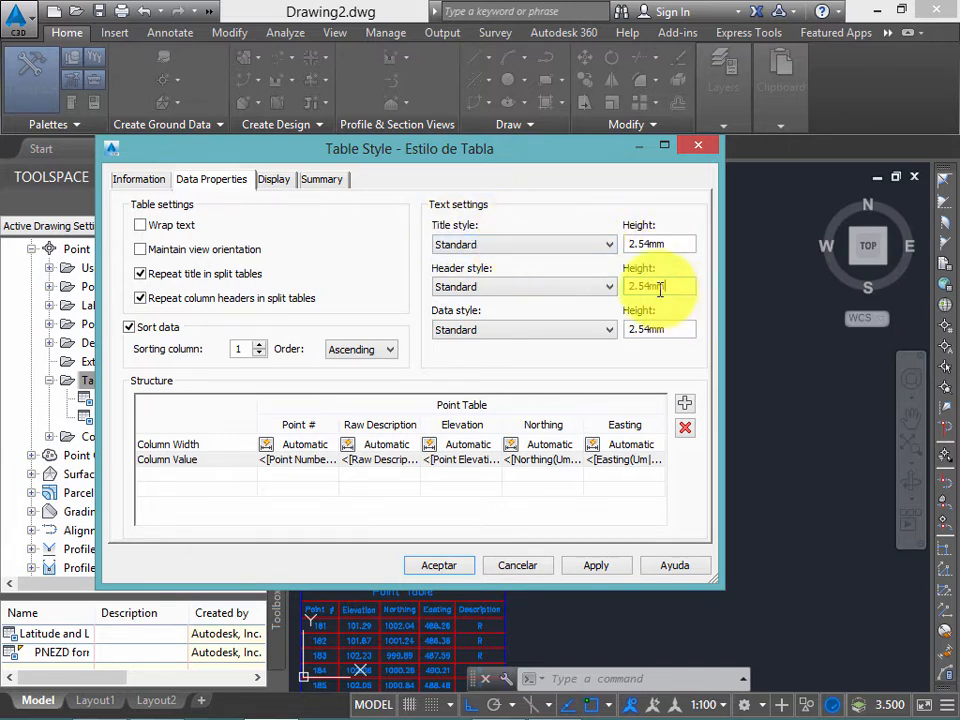
{"action": "left_click_drag", "start_coordinate": [662, 287], "coordinate": [600, 285]}
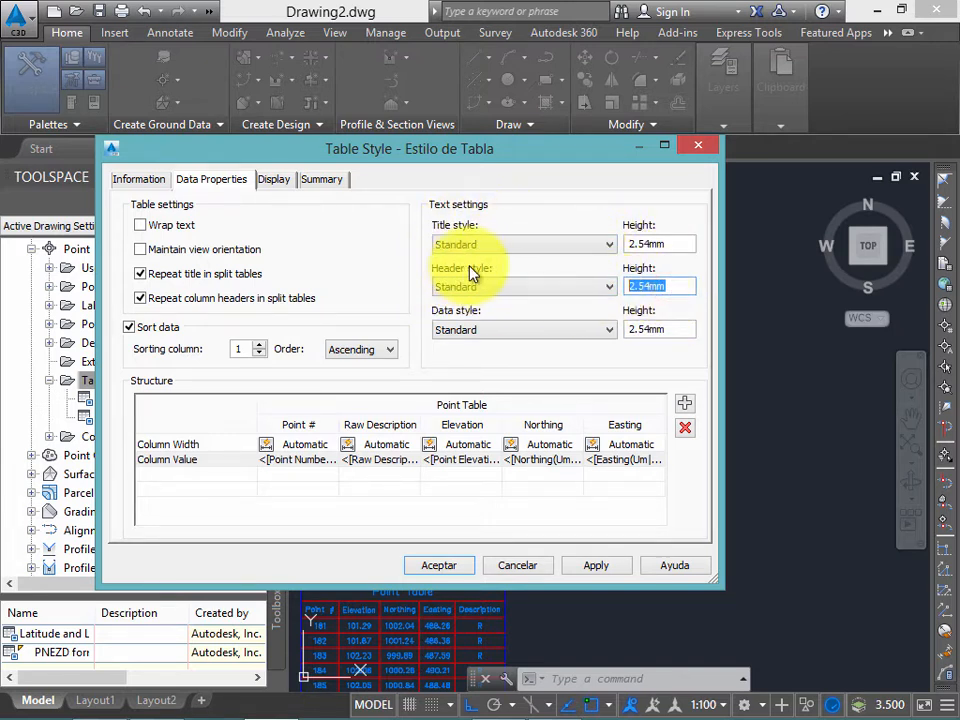
{"action": "left_click", "coordinate": [669, 329]}
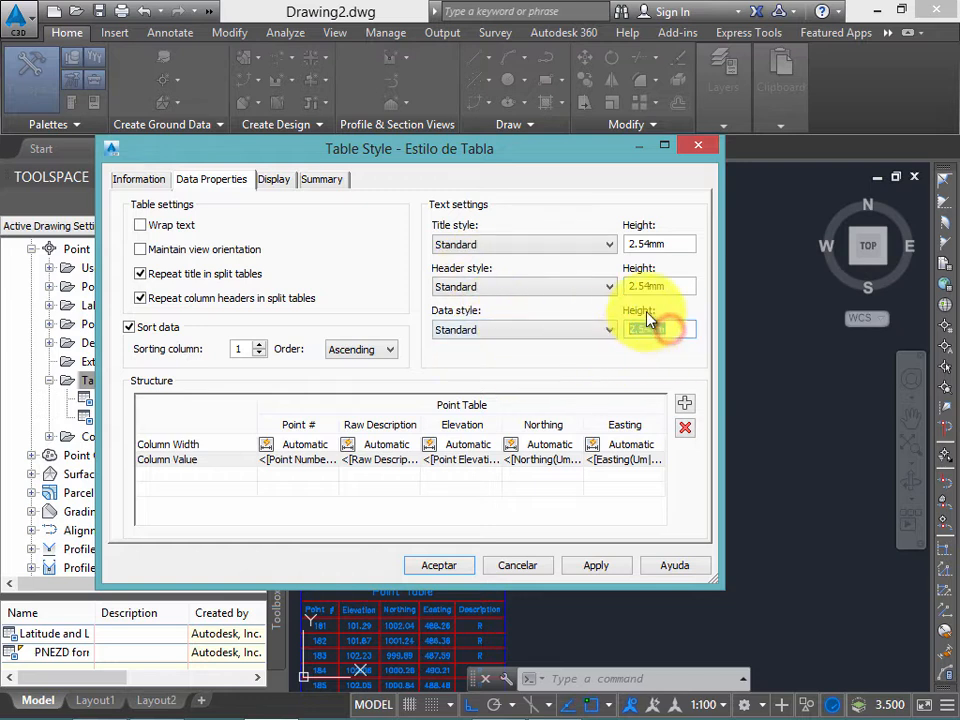
{"action": "left_click", "coordinate": [665, 284]}
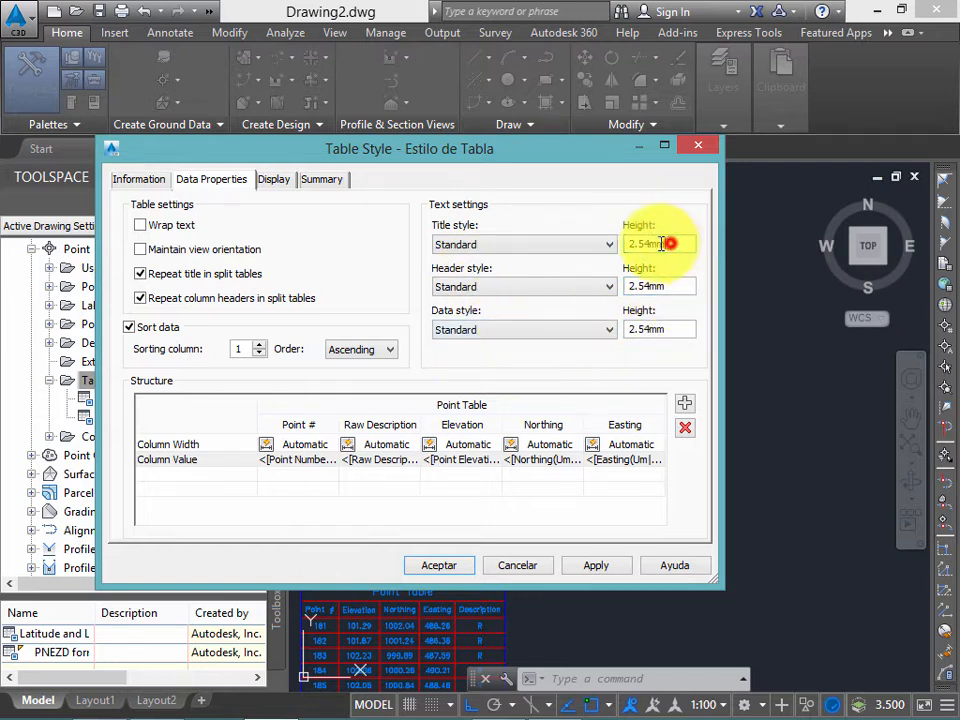
{"action": "double_click", "coordinate": [674, 245]}
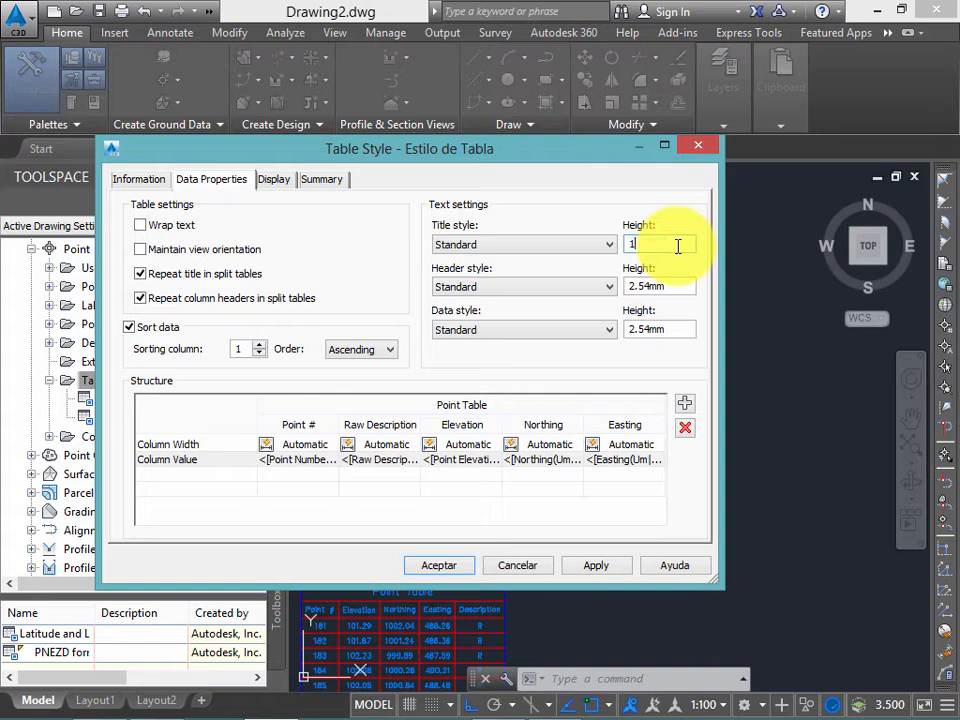
{"action": "type", "text": "1.5"}
{"action": "double_click", "coordinate": [670, 285]}
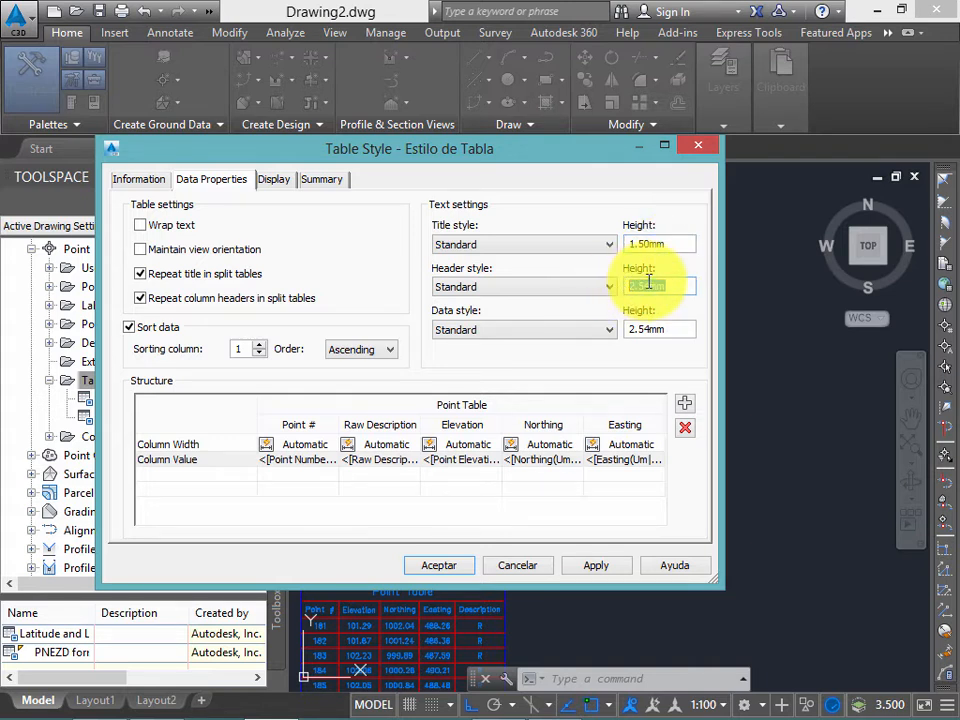
{"action": "type", "text": "1.2"}
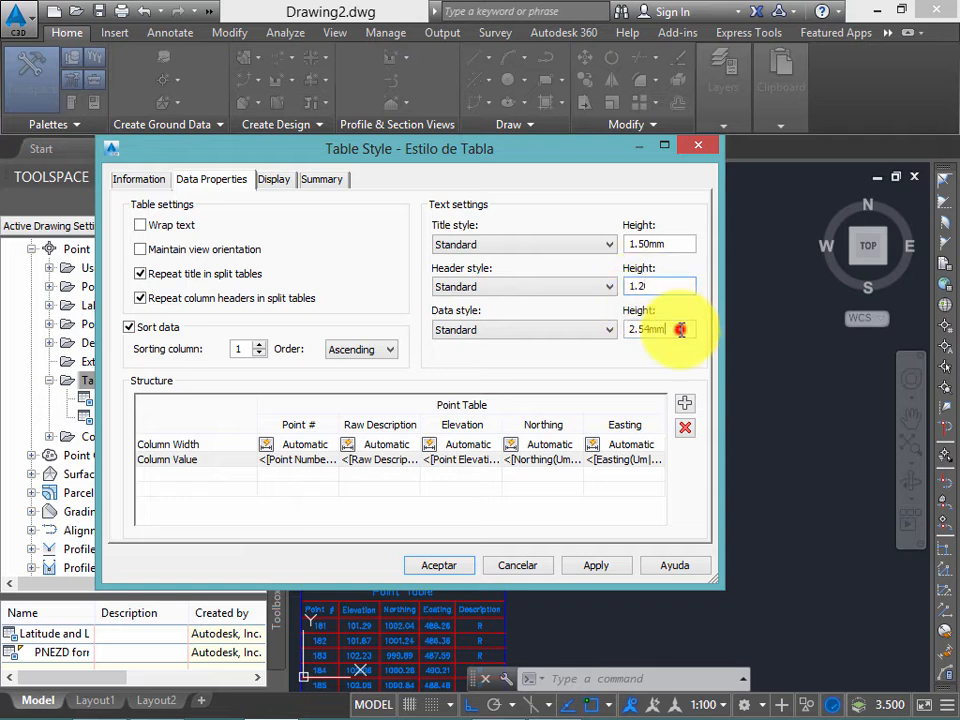
Step: Set the table style's data text height to 1 mm
{"action": "double_click", "coordinate": [676, 330]}
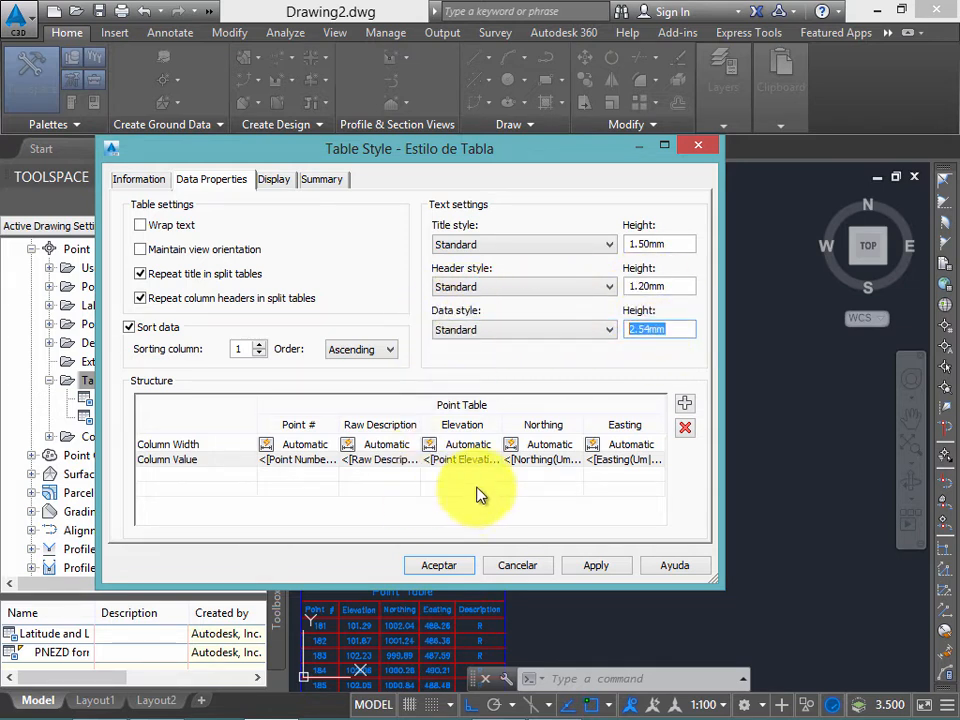
{"action": "type", "text": "1"}
{"action": "left_click", "coordinate": [666, 284]}
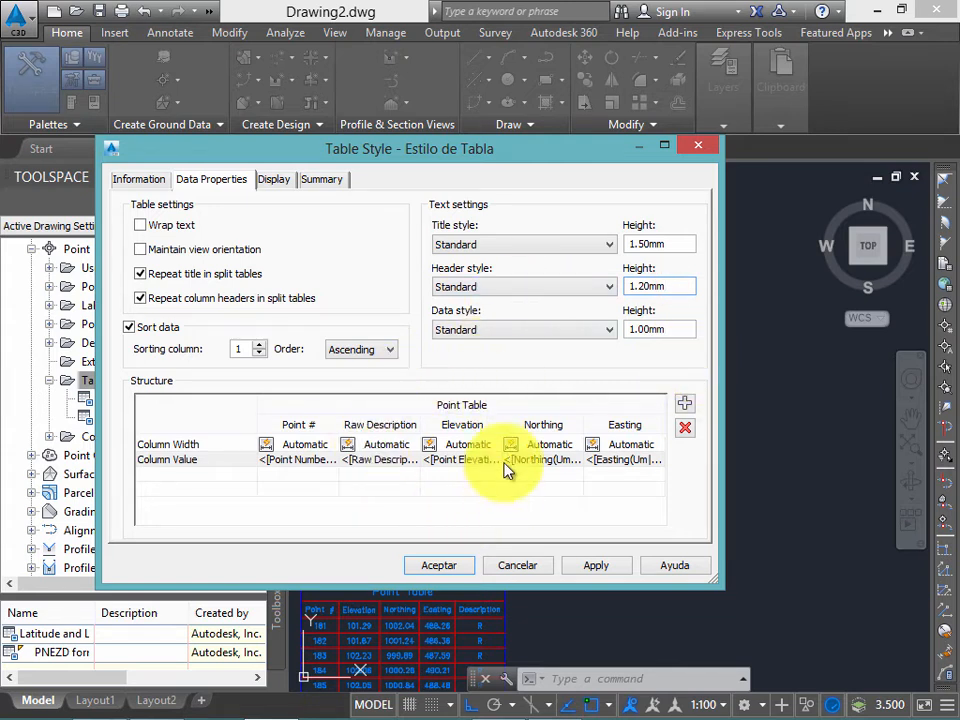
Step: Replace the table title "Point Table" with "CUADRO DE DATOS TECNICOS"
{"action": "double_click", "coordinate": [468, 409]}
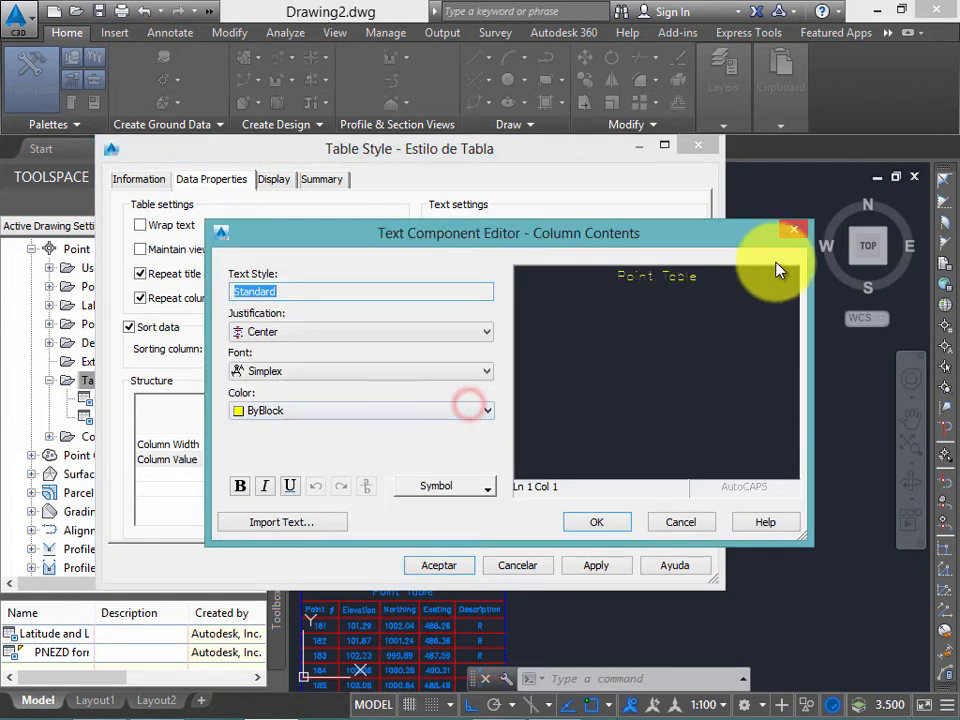
{"action": "left_click", "coordinate": [797, 222]}
{"action": "double_click", "coordinate": [456, 415]}
{"action": "left_click", "coordinate": [664, 306]}
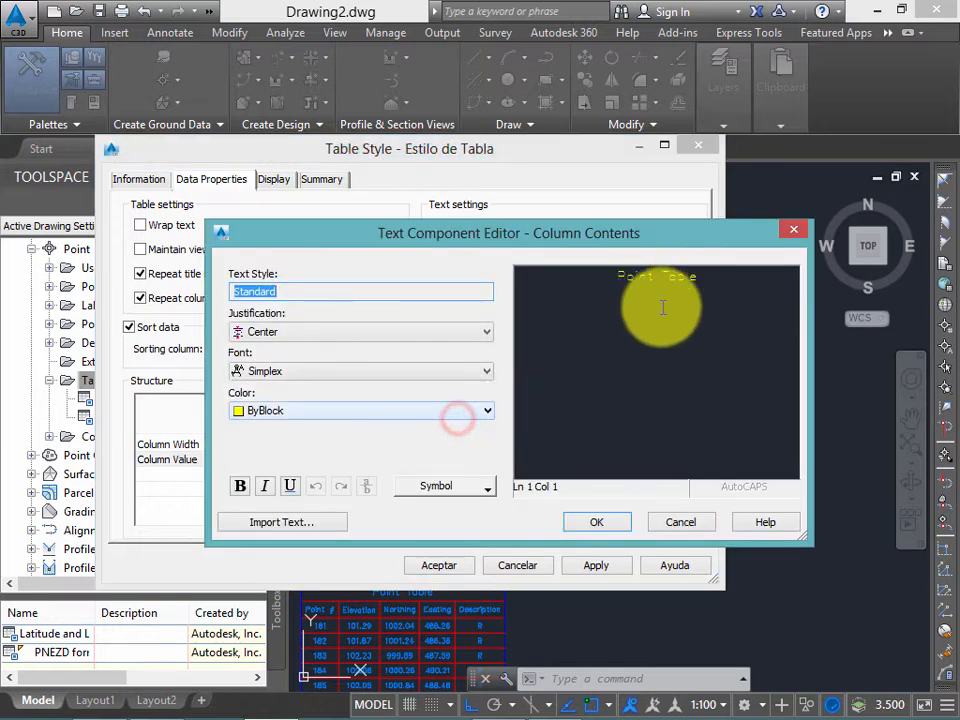
{"action": "right_click", "coordinate": [681, 296]}
{"action": "left_click", "coordinate": [742, 423]}
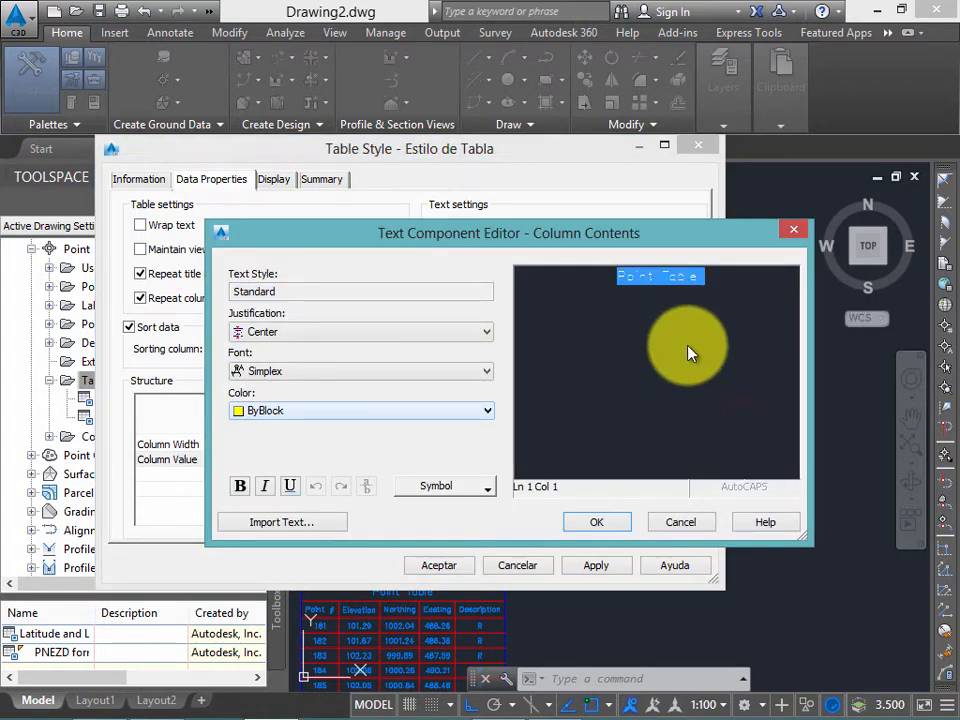
{"action": "type", "text": "CUADRO DE DATOS TECNICOS"}
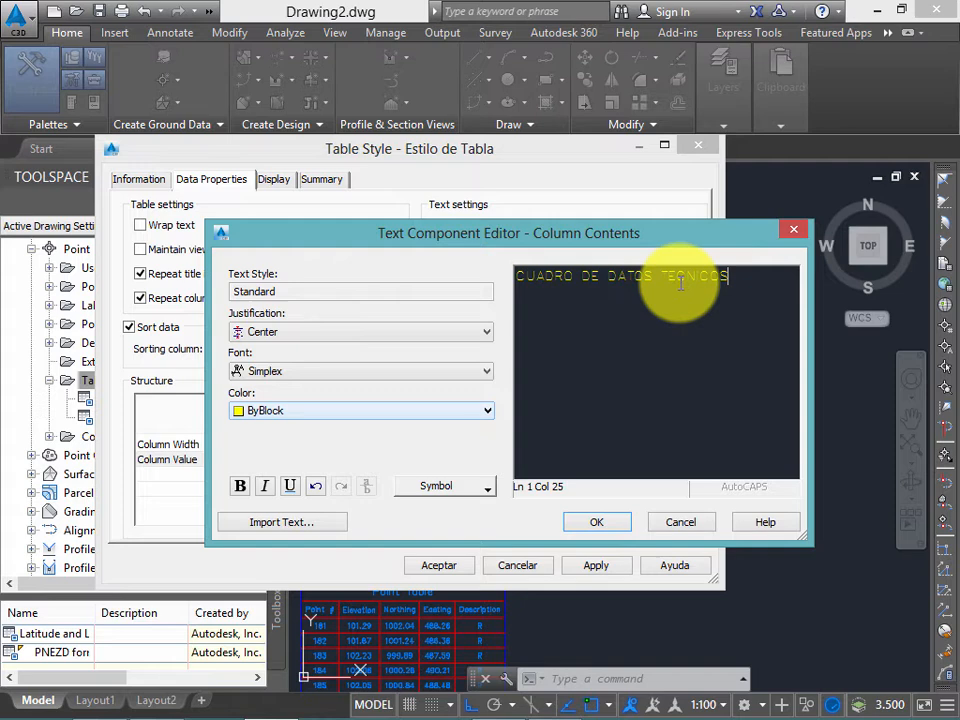
Step: Center the whole title text, set its color to ByLayer and accept the edited title
{"action": "right_click", "coordinate": [655, 313]}
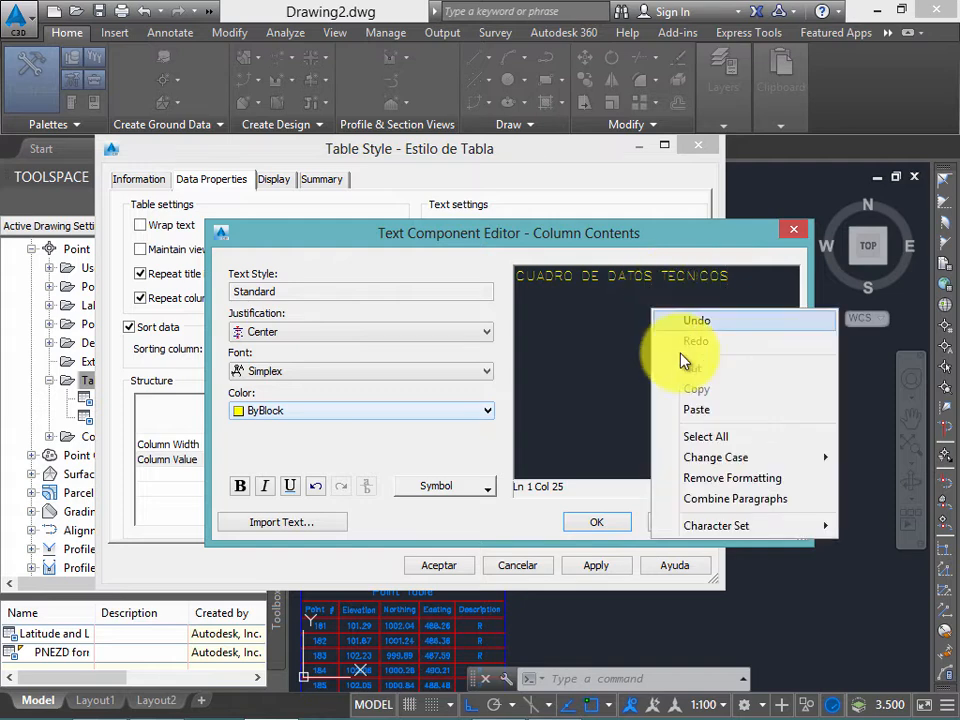
{"action": "left_click", "coordinate": [706, 436]}
{"action": "left_click", "coordinate": [326, 334]}
{"action": "left_click", "coordinate": [322, 364]}
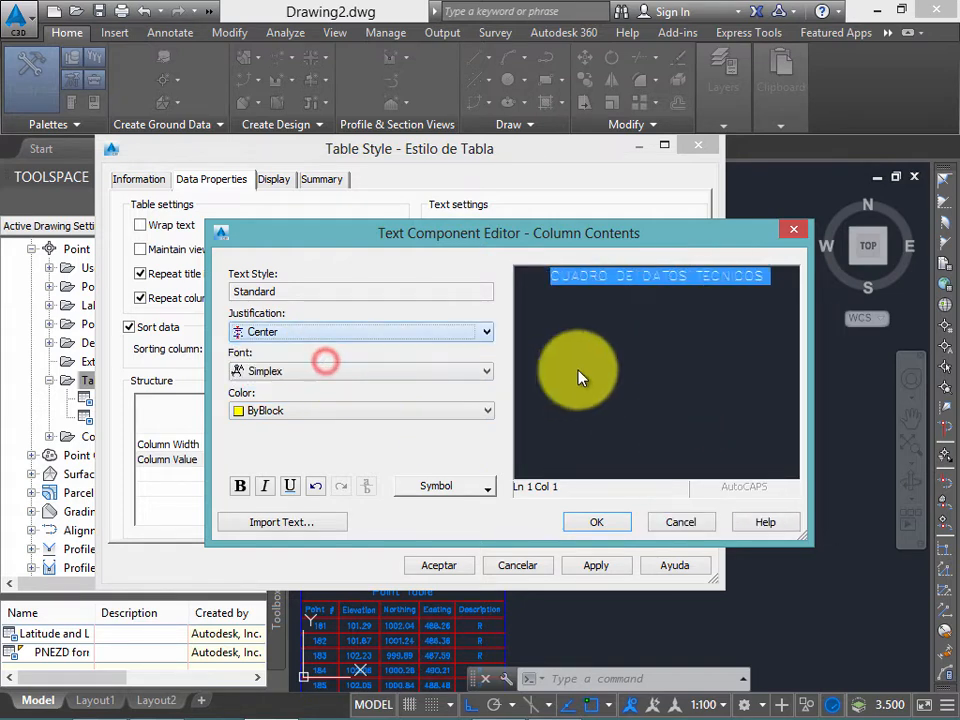
{"action": "left_click", "coordinate": [408, 411]}
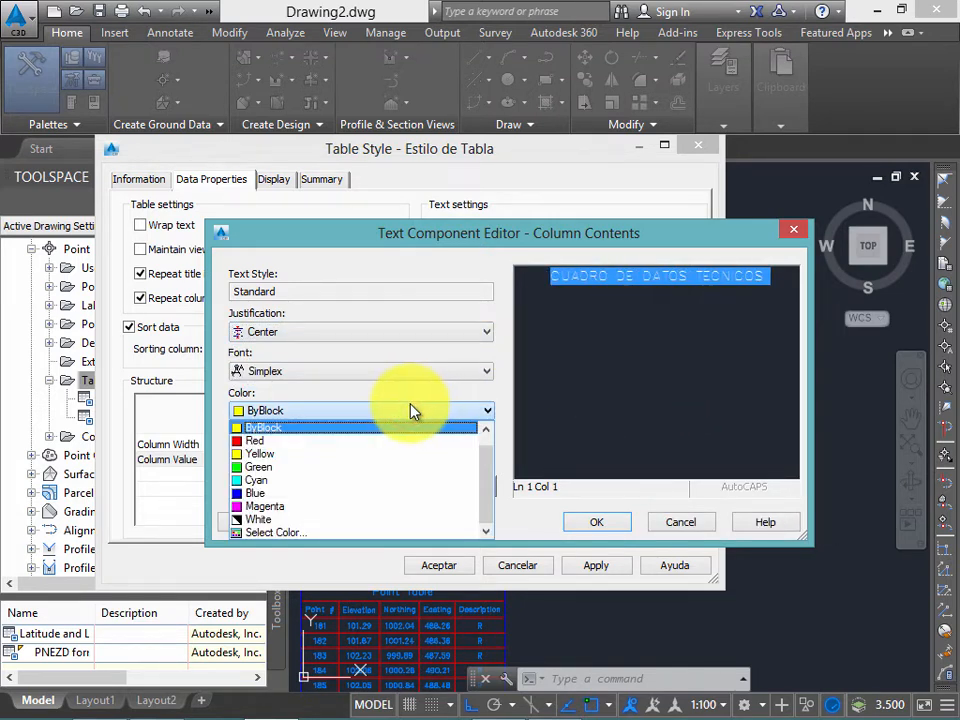
{"action": "left_click", "coordinate": [259, 454]}
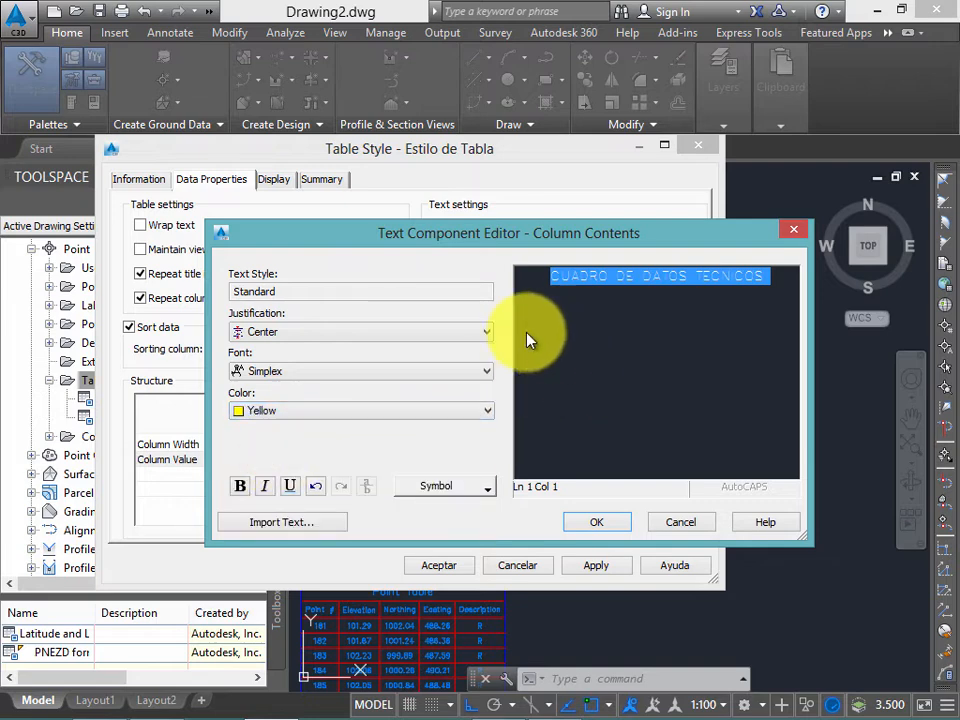
{"action": "left_click", "coordinate": [338, 411]}
{"action": "scroll", "coordinate": [431, 456], "scroll_direction": "up", "scroll_amount": 1}
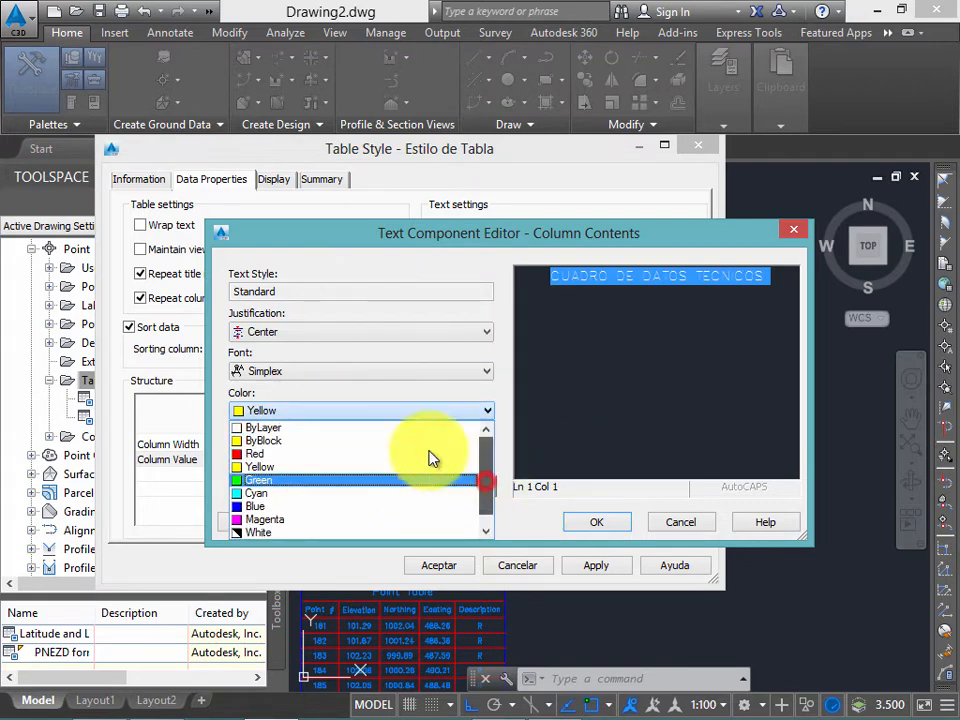
{"action": "left_click", "coordinate": [302, 430]}
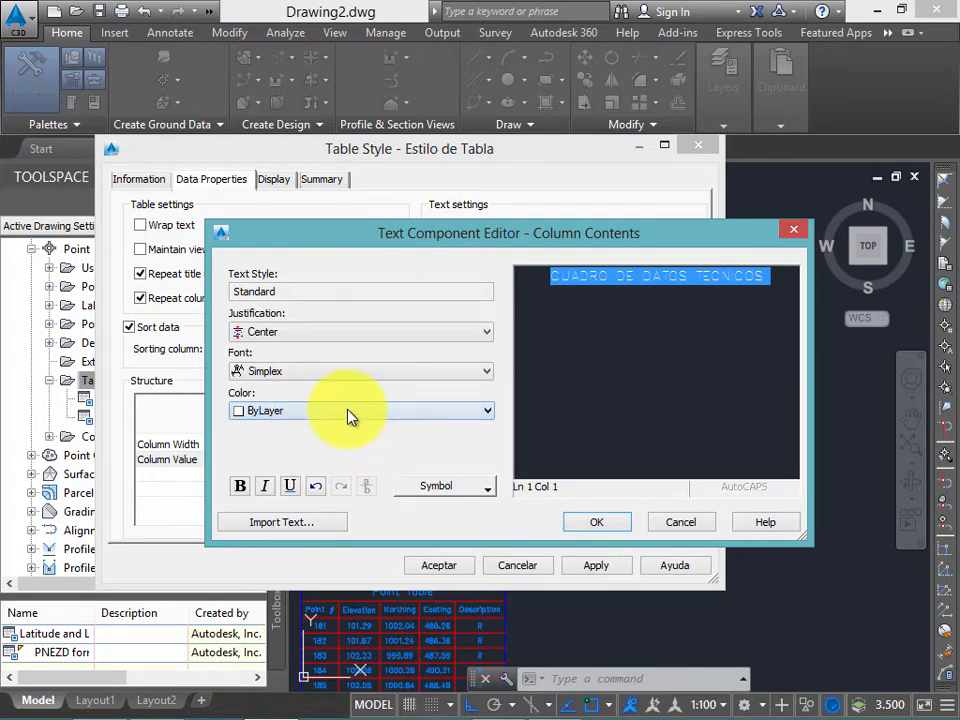
{"action": "left_click", "coordinate": [598, 522]}
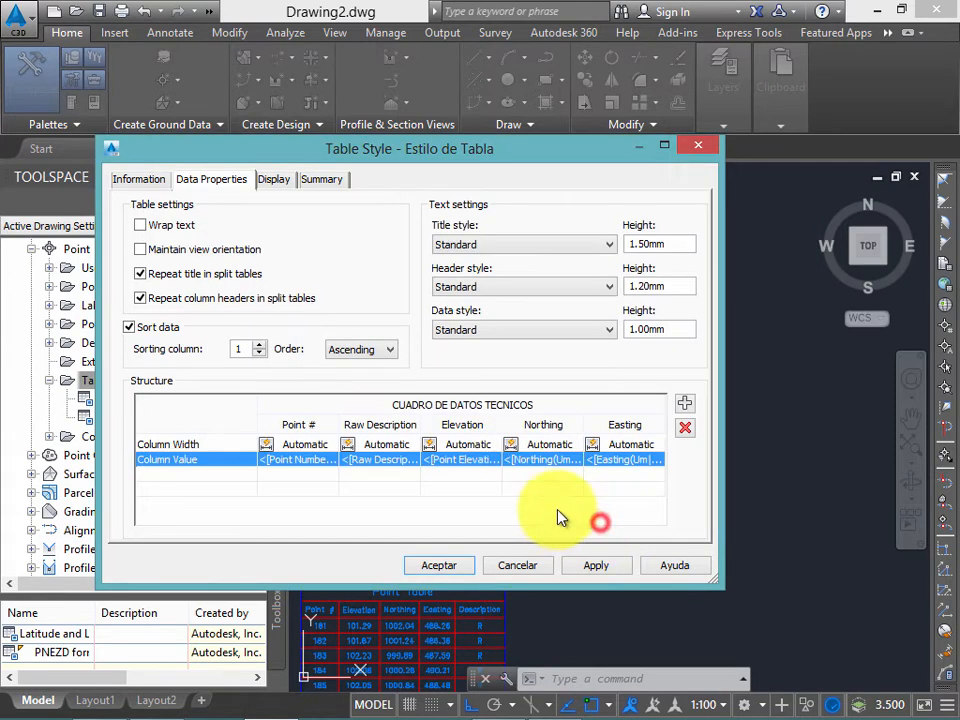
Step: Replace the Point # column header with "NºPUNTO", choosing ByLayer as the text color
{"action": "double_click", "coordinate": [302, 428]}
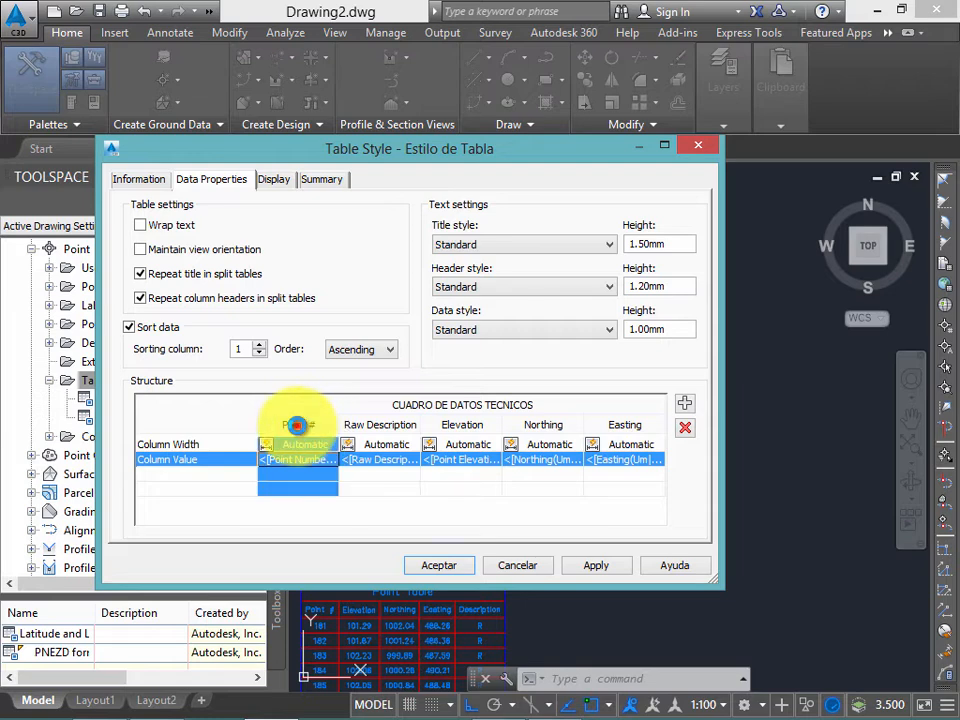
{"action": "right_click", "coordinate": [656, 325]}
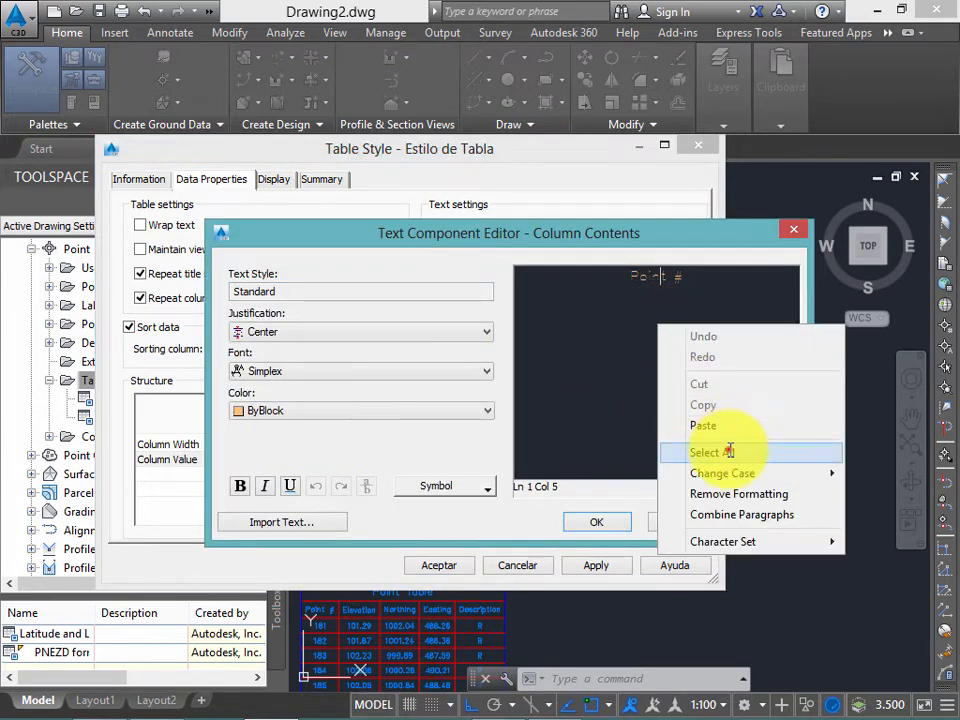
{"action": "left_click", "coordinate": [722, 452]}
{"action": "type", "text": "\\"}
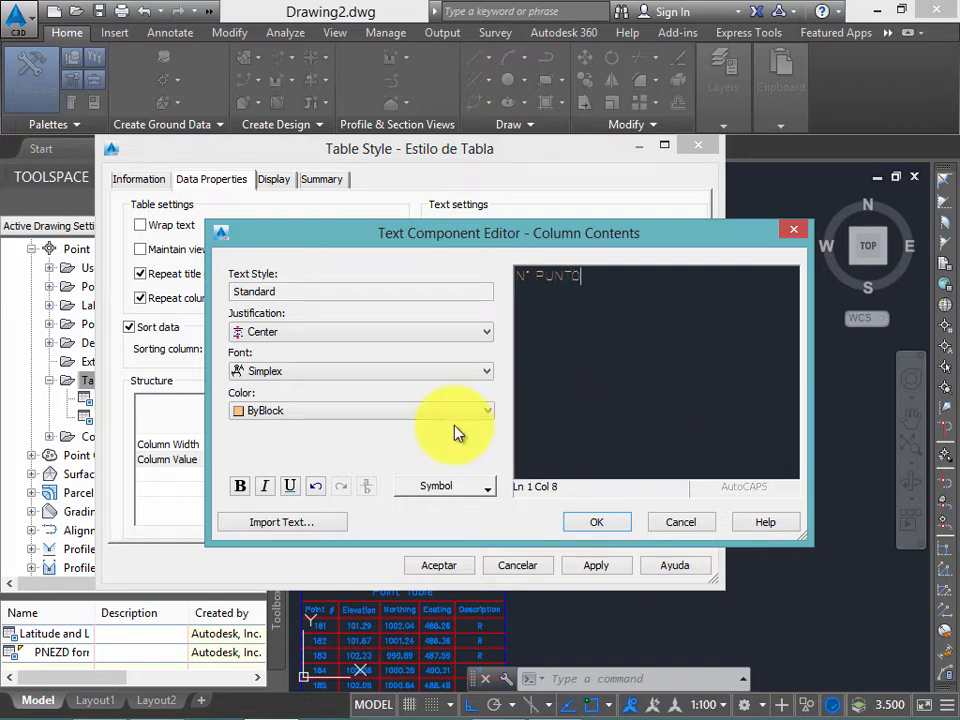
{"action": "left_click", "coordinate": [428, 412]}
{"action": "left_click", "coordinate": [332, 428]}
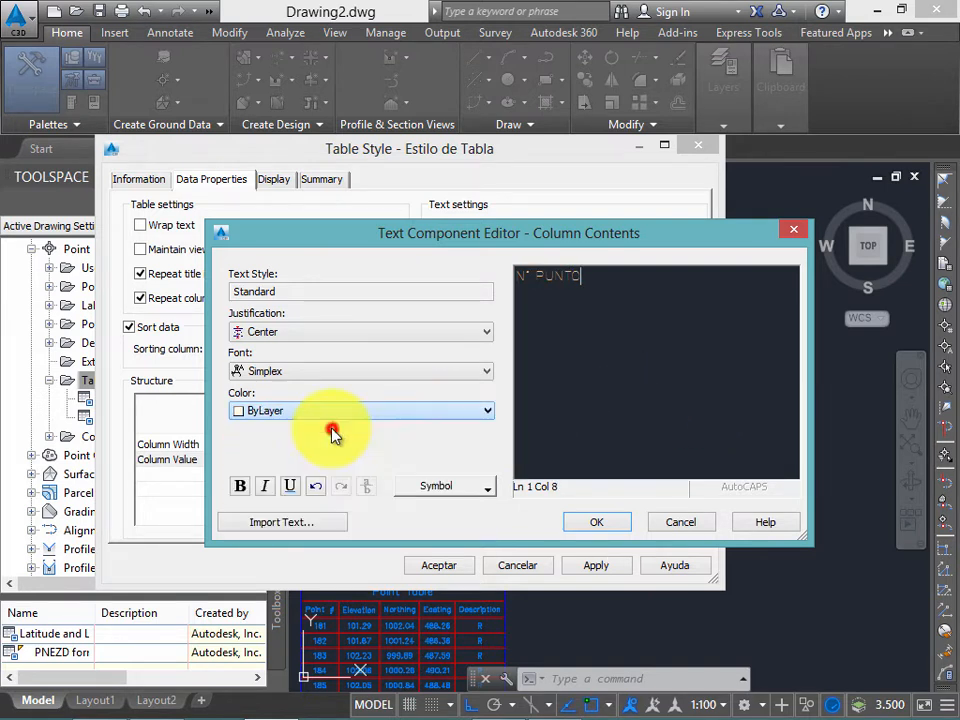
{"action": "left_click", "coordinate": [583, 516]}
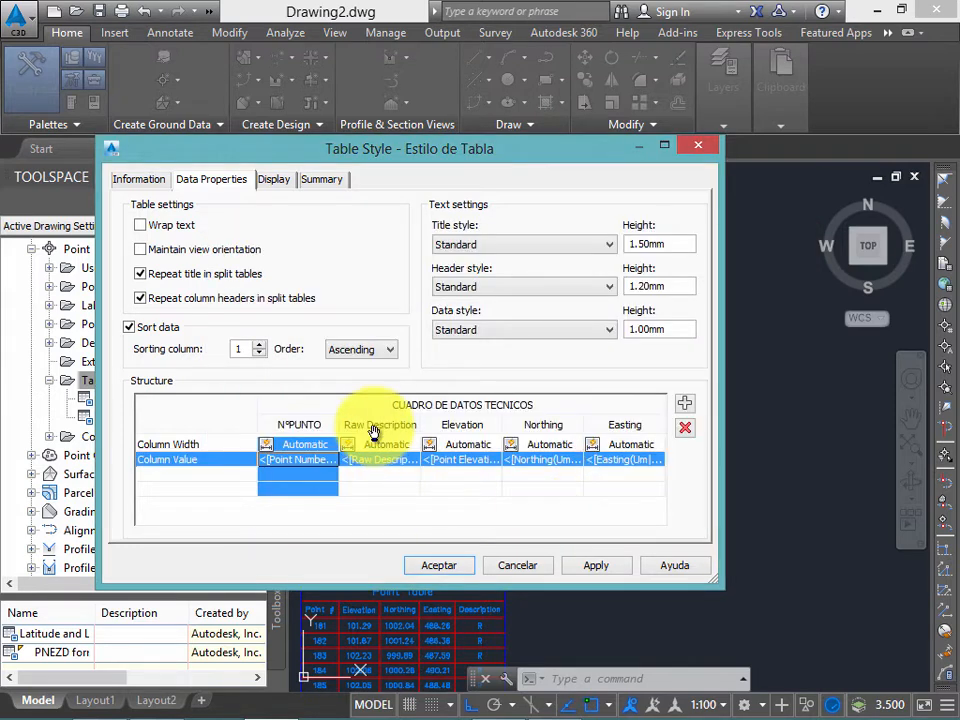
Step: Replace the Raw Description column header with "DESC" and set its text color to ByLayer
{"action": "double_click", "coordinate": [376, 459]}
{"action": "right_click", "coordinate": [658, 327]}
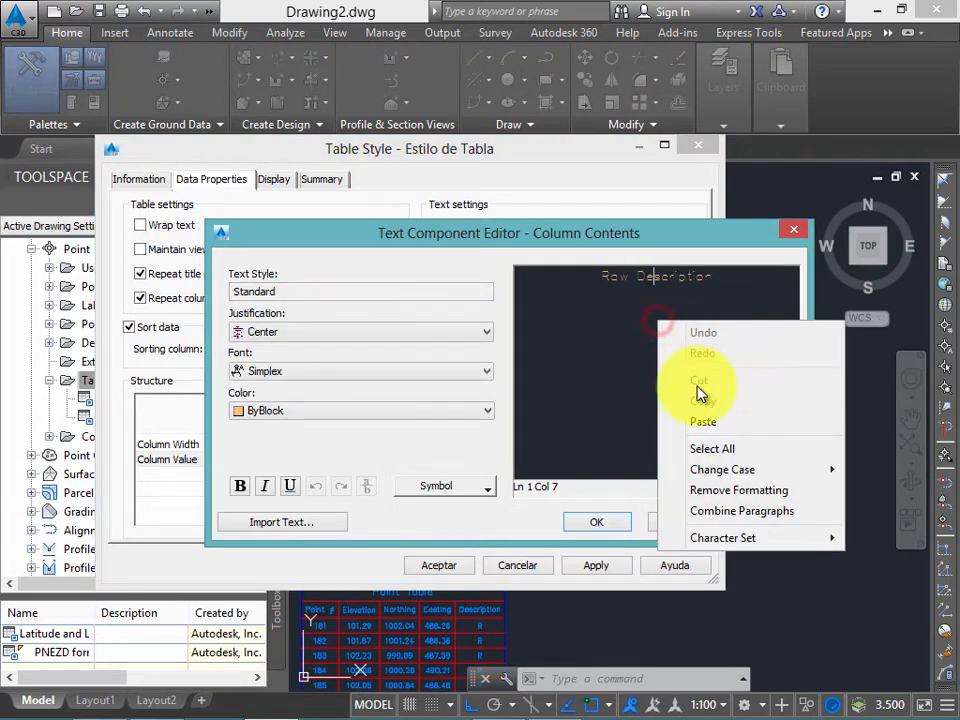
{"action": "left_click", "coordinate": [720, 450]}
{"action": "type", "text": "DESCRIPCION"}
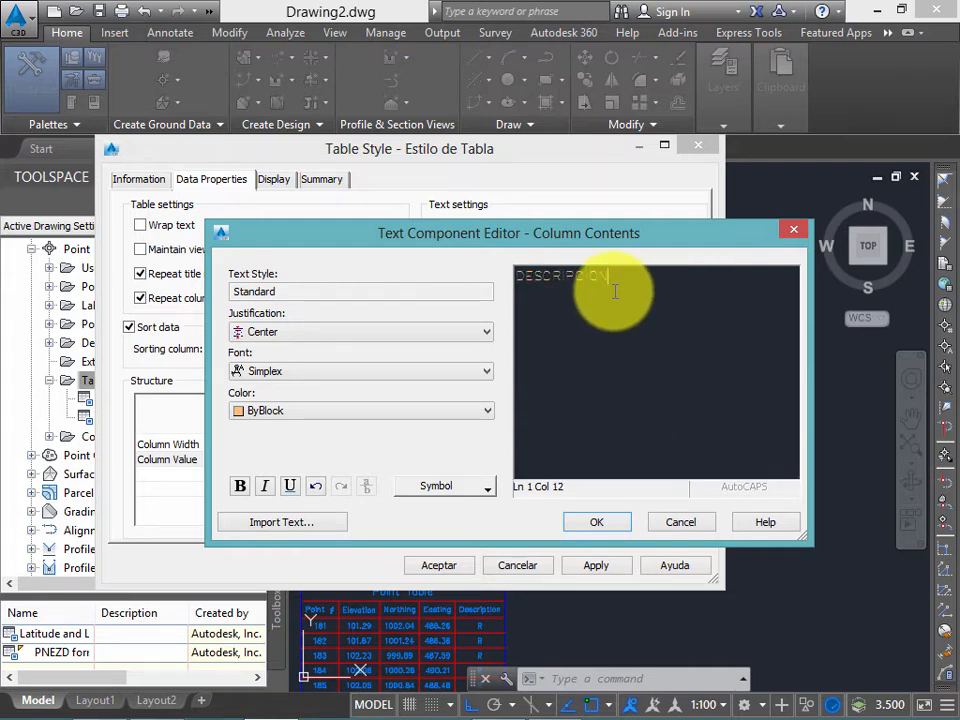
{"action": "left_click_drag", "start_coordinate": [636, 270], "coordinate": [551, 272]}
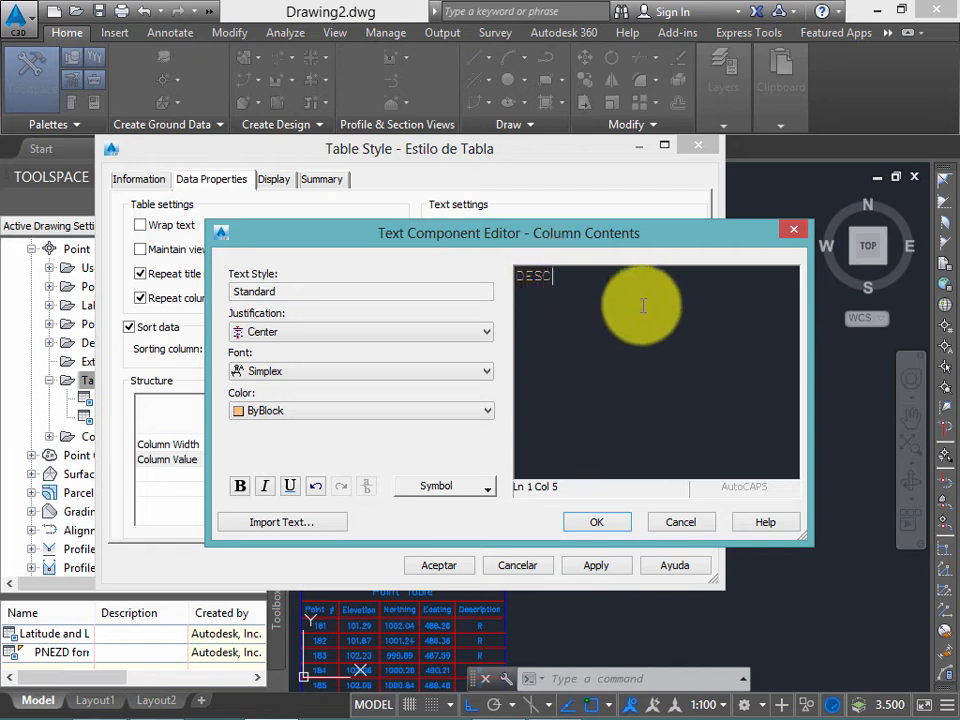
{"action": "right_click", "coordinate": [622, 346]}
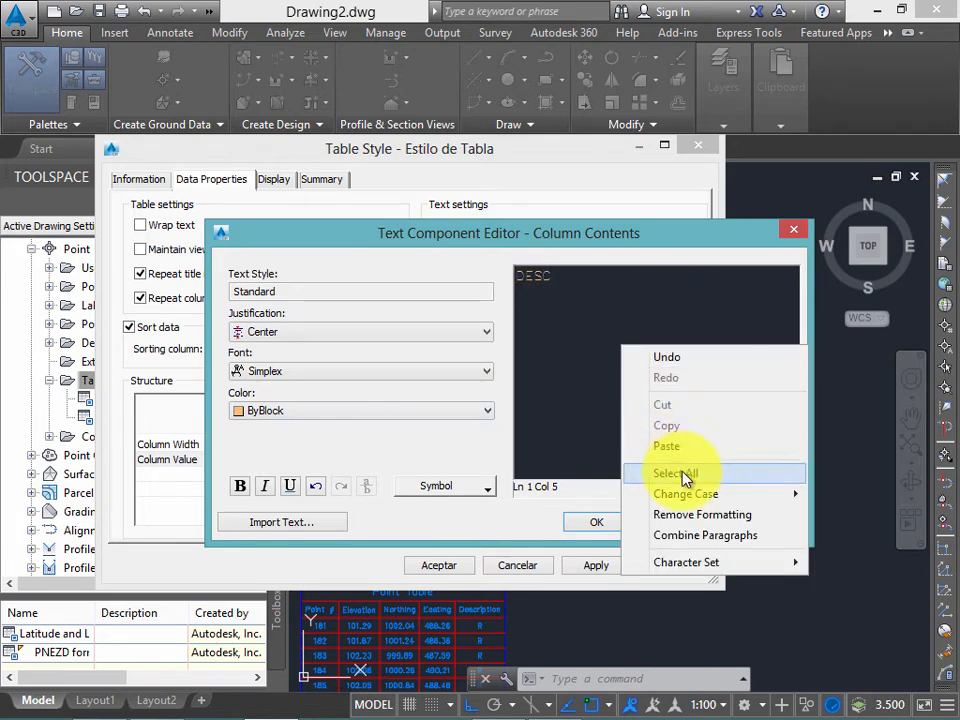
{"action": "left_click", "coordinate": [684, 474]}
{"action": "left_click", "coordinate": [414, 412]}
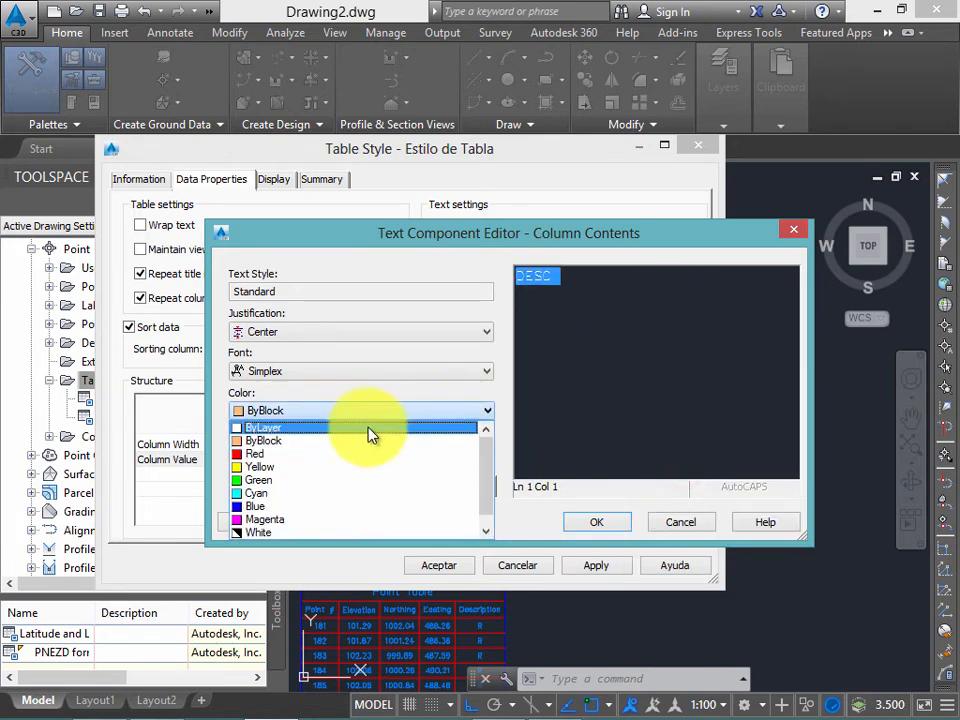
{"action": "left_click", "coordinate": [370, 430]}
{"action": "left_click", "coordinate": [593, 524]}
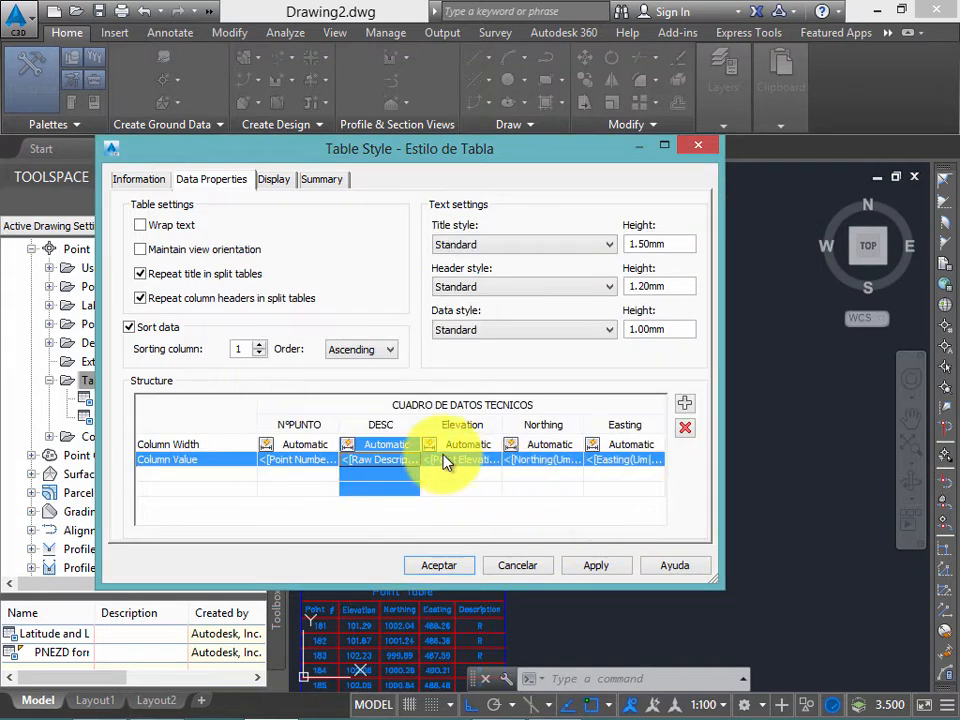
Step: Reopen the NºPUNTO column header and apply the ByLayer color to its entire text
{"action": "double_click", "coordinate": [326, 424]}
{"action": "right_click", "coordinate": [612, 363]}
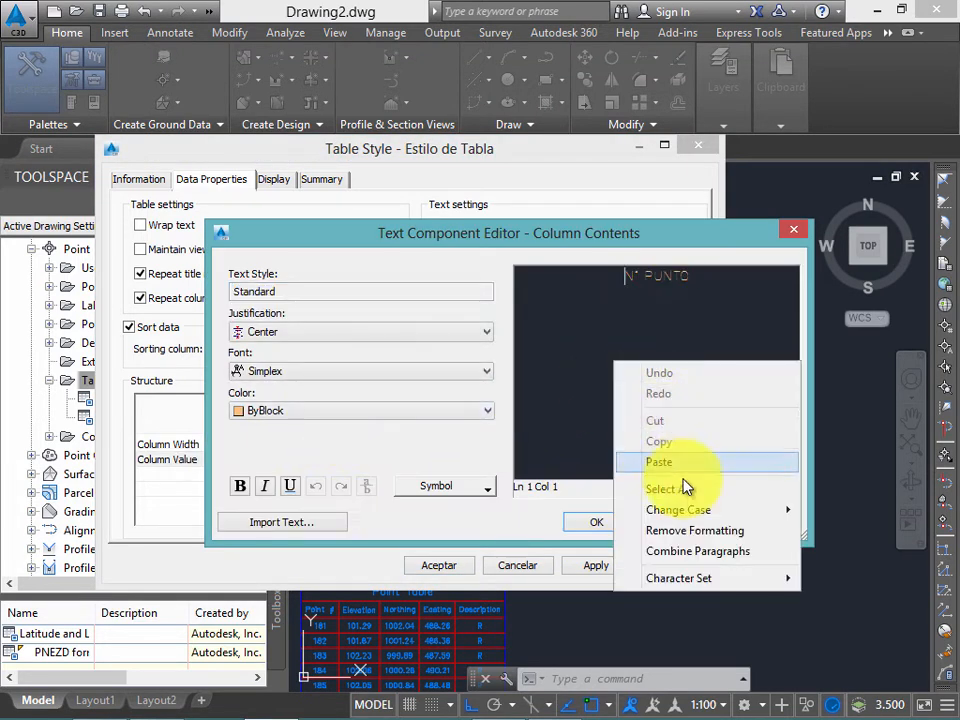
{"action": "left_click", "coordinate": [686, 489]}
{"action": "left_click", "coordinate": [280, 414]}
{"action": "left_click", "coordinate": [290, 435]}
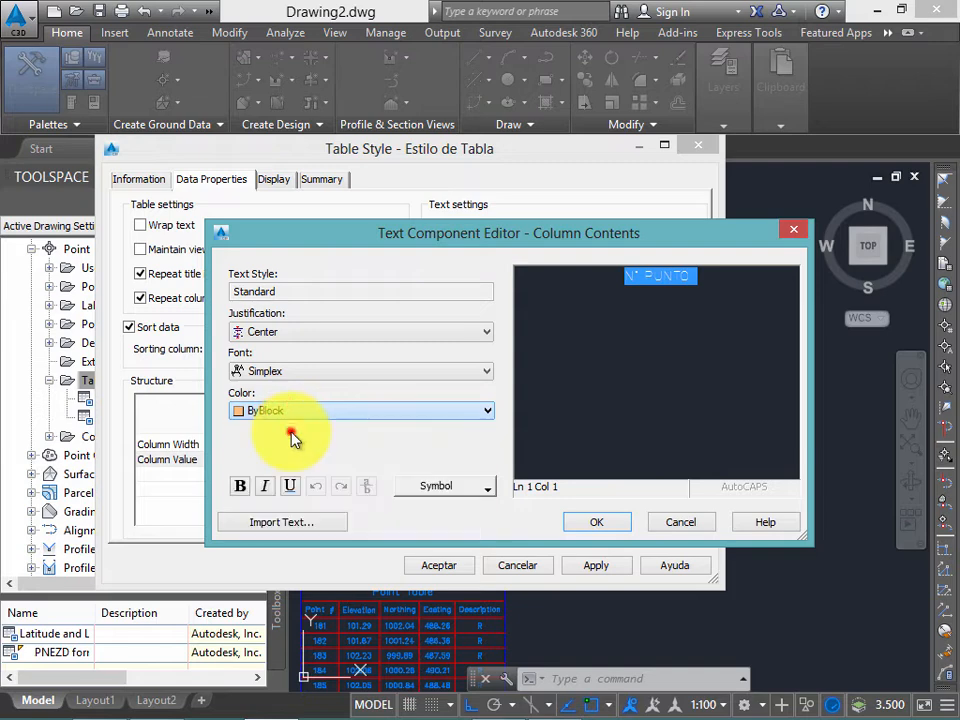
{"action": "left_click", "coordinate": [602, 527]}
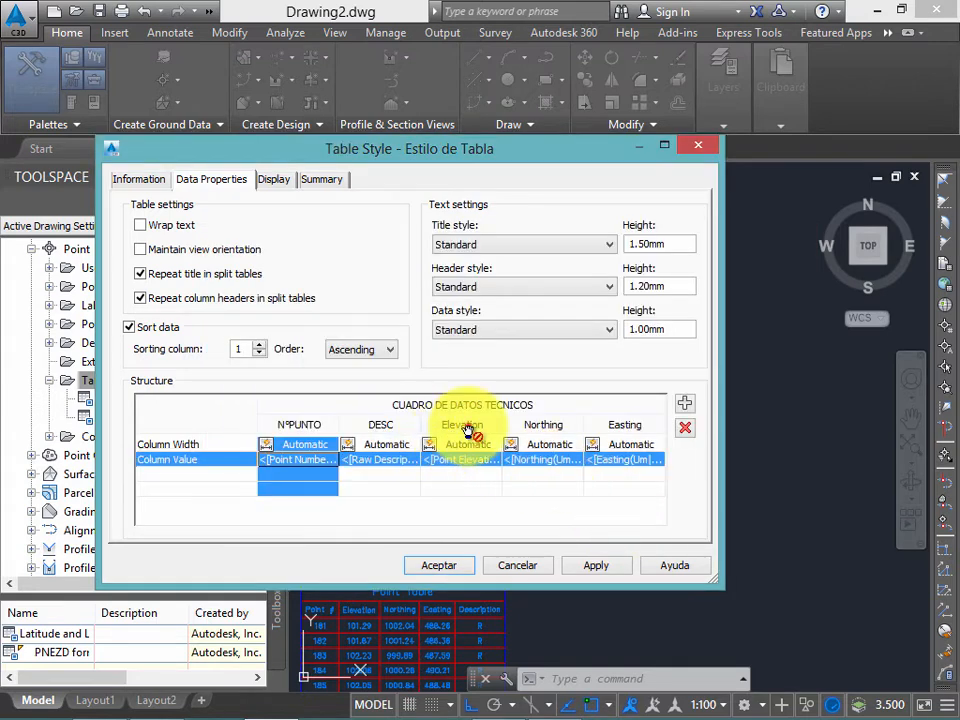
Step: Replace the Elevation column header with "COTA (m)" and set its text color to ByLayer
{"action": "double_click", "coordinate": [468, 427]}
{"action": "right_click", "coordinate": [651, 349]}
{"action": "left_click", "coordinate": [707, 466]}
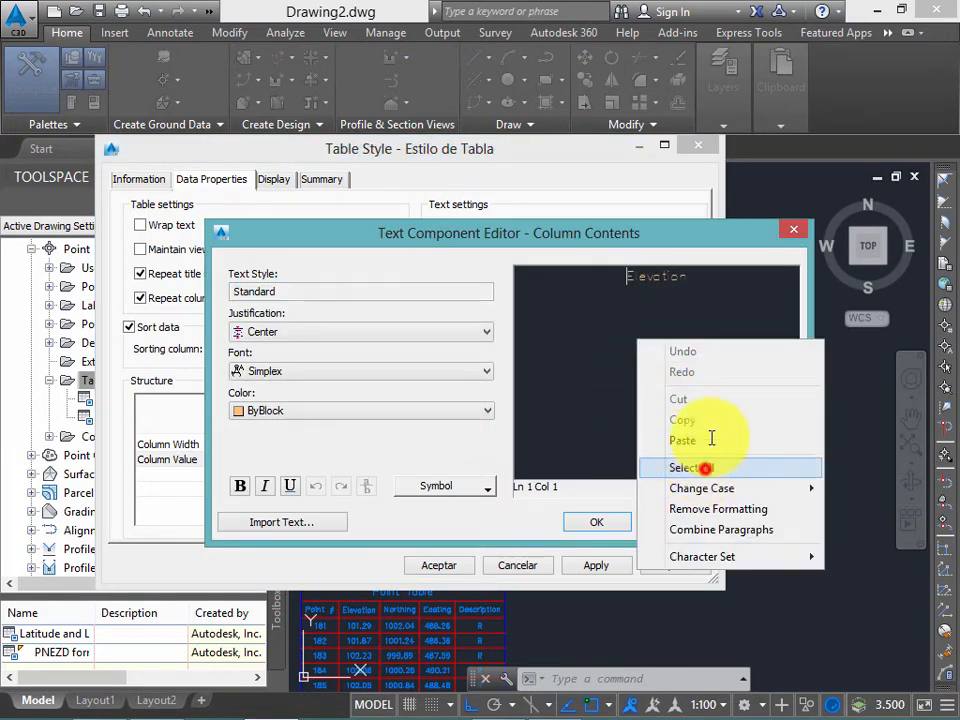
{"action": "type", "text": "COTA (m"}
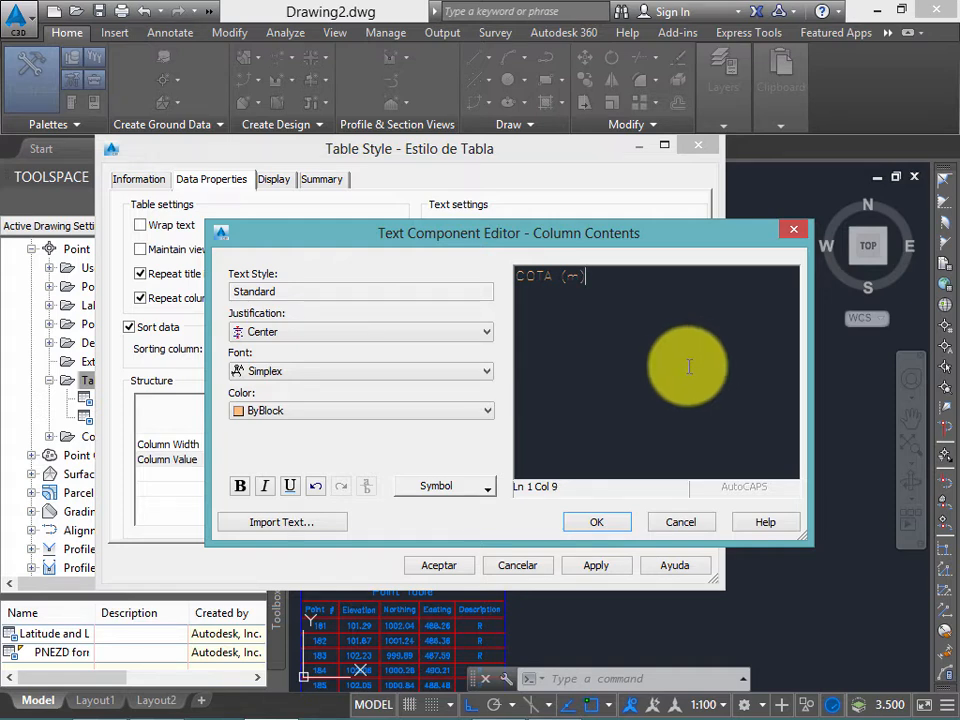
{"action": "right_click", "coordinate": [621, 268]}
{"action": "left_click", "coordinate": [583, 399]}
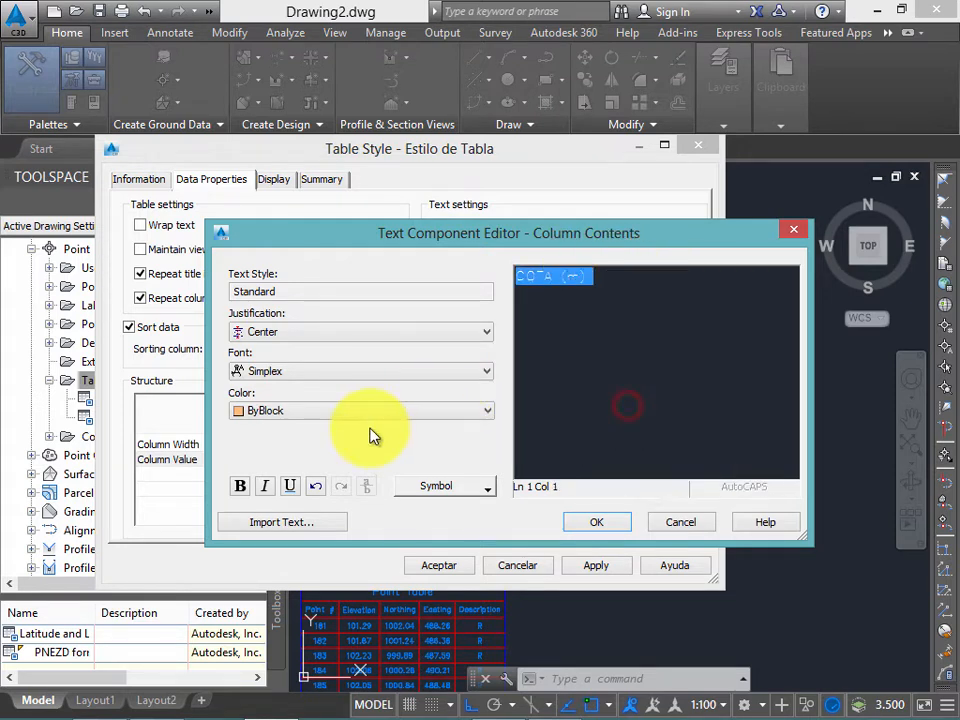
{"action": "left_click", "coordinate": [377, 412]}
{"action": "left_click", "coordinate": [345, 428]}
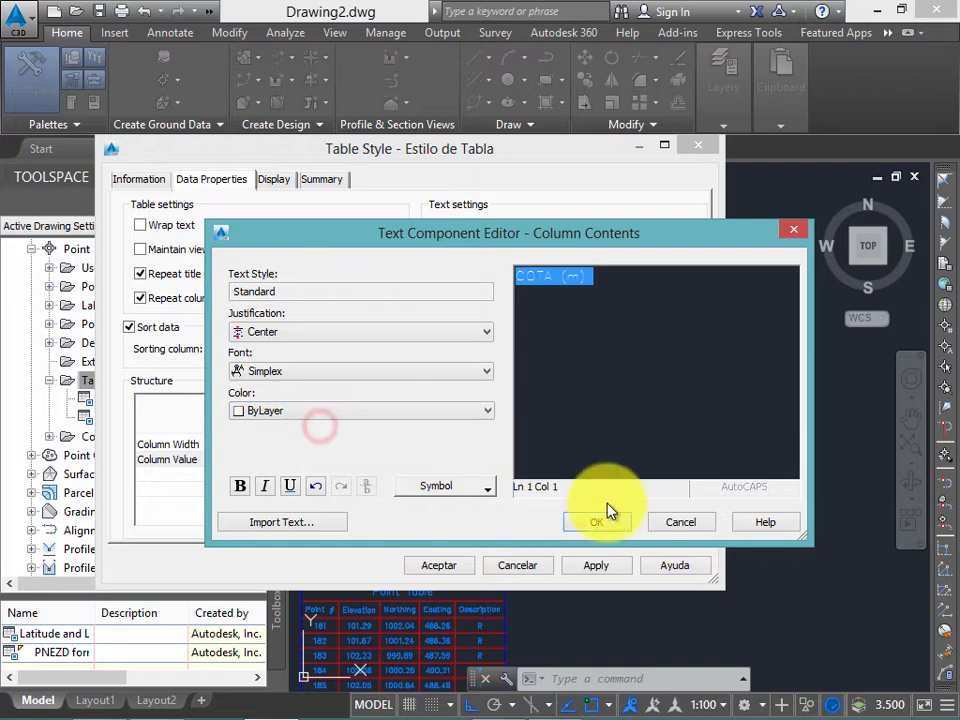
{"action": "left_click", "coordinate": [600, 515]}
Step: Replace the Northing column header with "NORTE (m)" and set its text color to ByLayer
{"action": "double_click", "coordinate": [545, 459]}
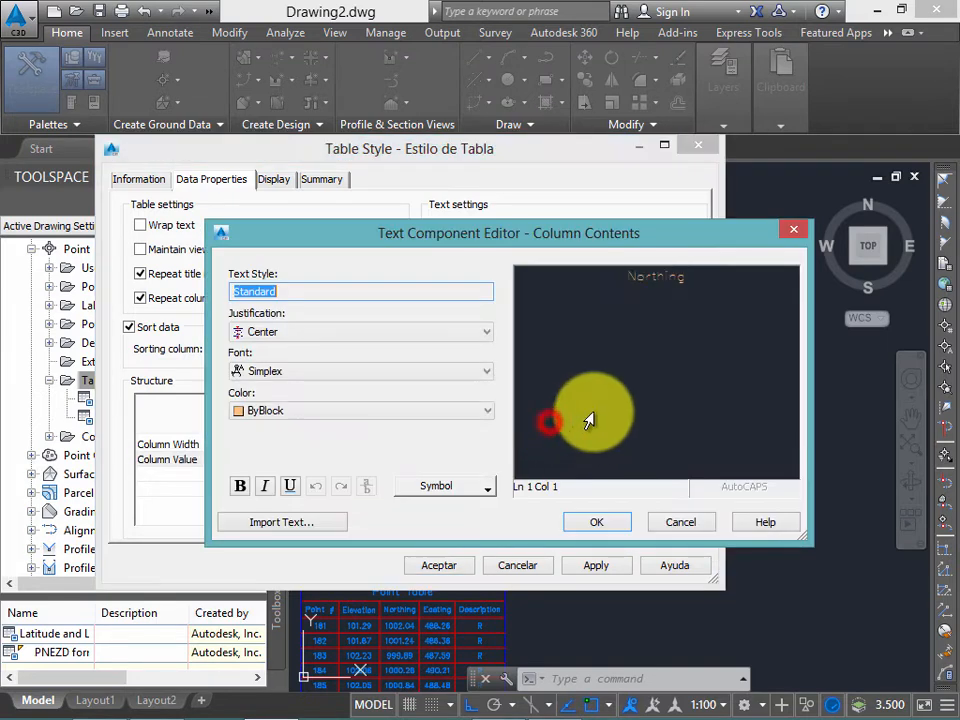
{"action": "right_click", "coordinate": [636, 300]}
{"action": "left_click", "coordinate": [680, 484]}
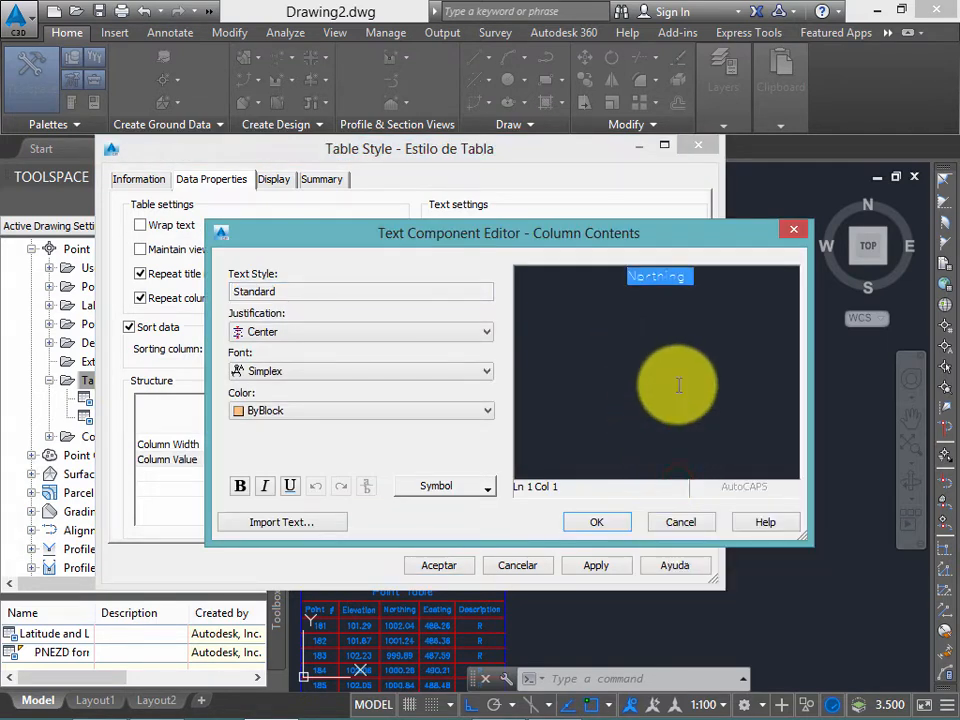
{"action": "type", "text": "NORTE (m"}
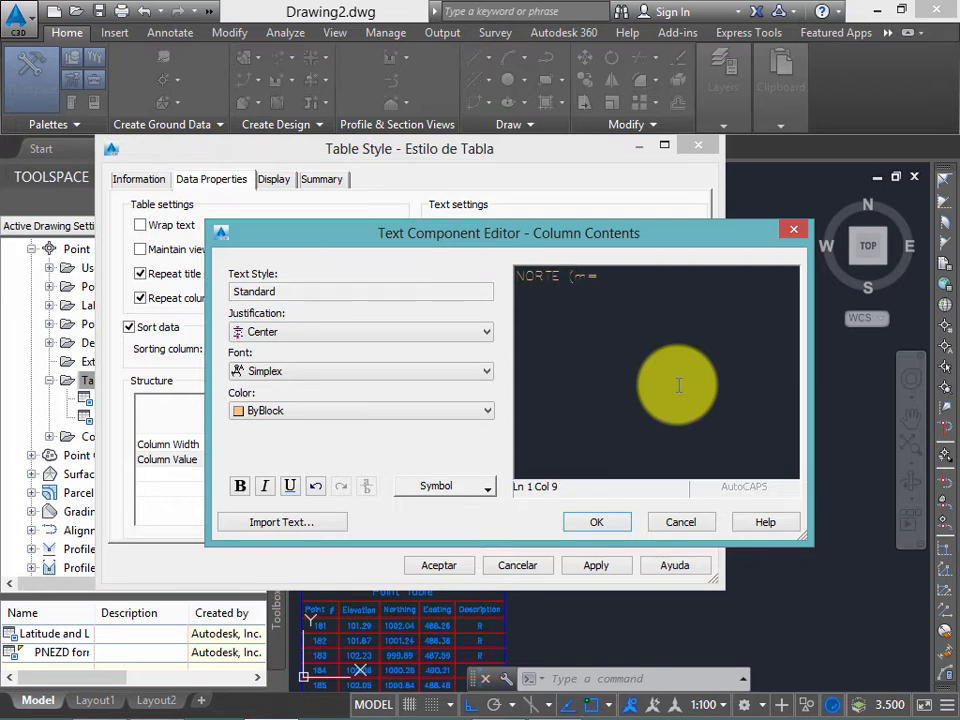
{"action": "left_click_drag", "start_coordinate": [628, 280], "coordinate": [510, 272]}
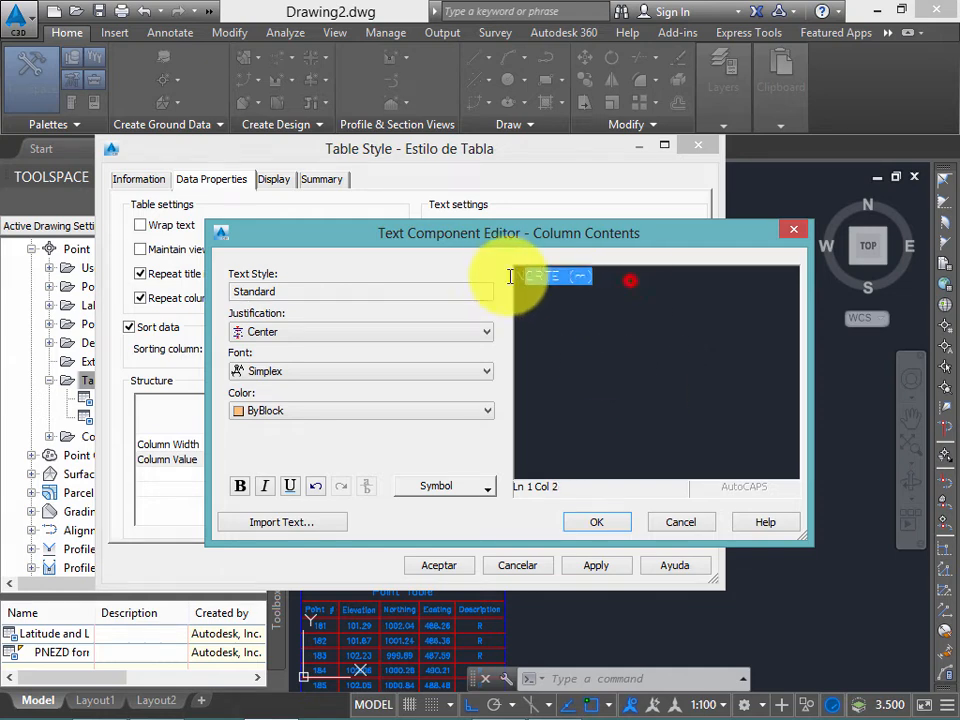
{"action": "left_click", "coordinate": [407, 411]}
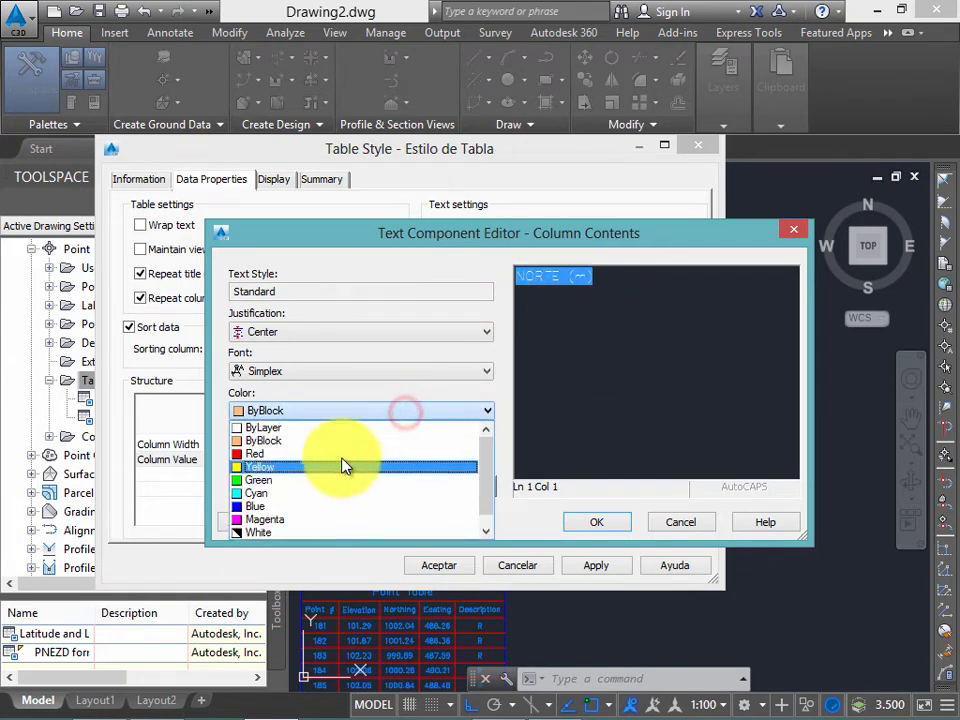
{"action": "left_click", "coordinate": [333, 440]}
{"action": "left_click", "coordinate": [594, 519]}
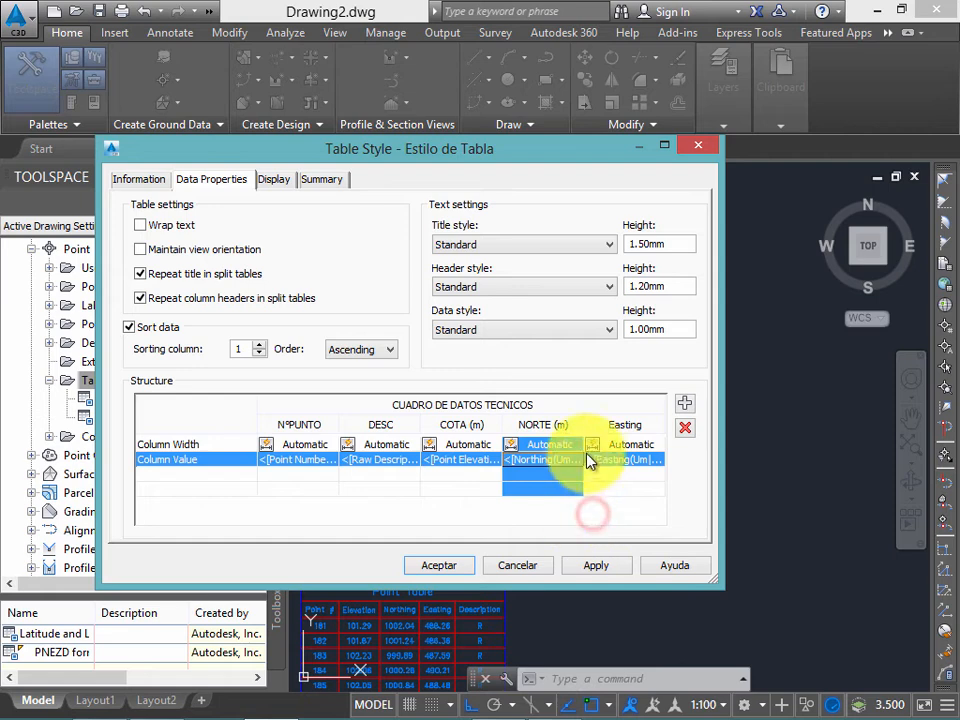
Step: Replace the Easting column header with "ESTE (m)" and set its text color to ByLayer
{"action": "double_click", "coordinate": [624, 432]}
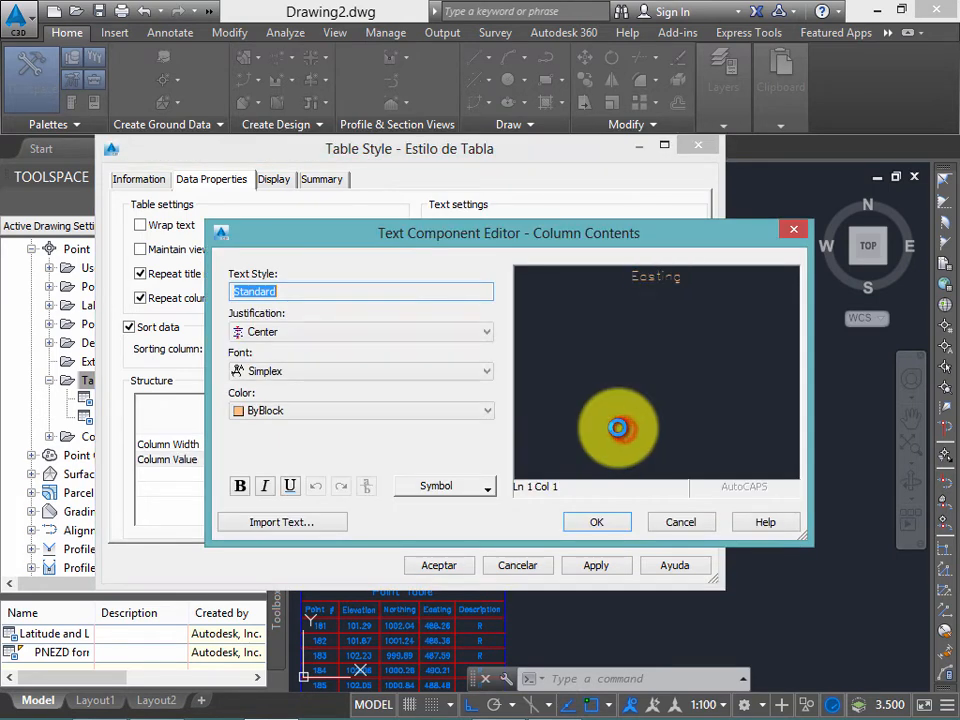
{"action": "right_click", "coordinate": [677, 369]}
{"action": "left_click", "coordinate": [745, 489]}
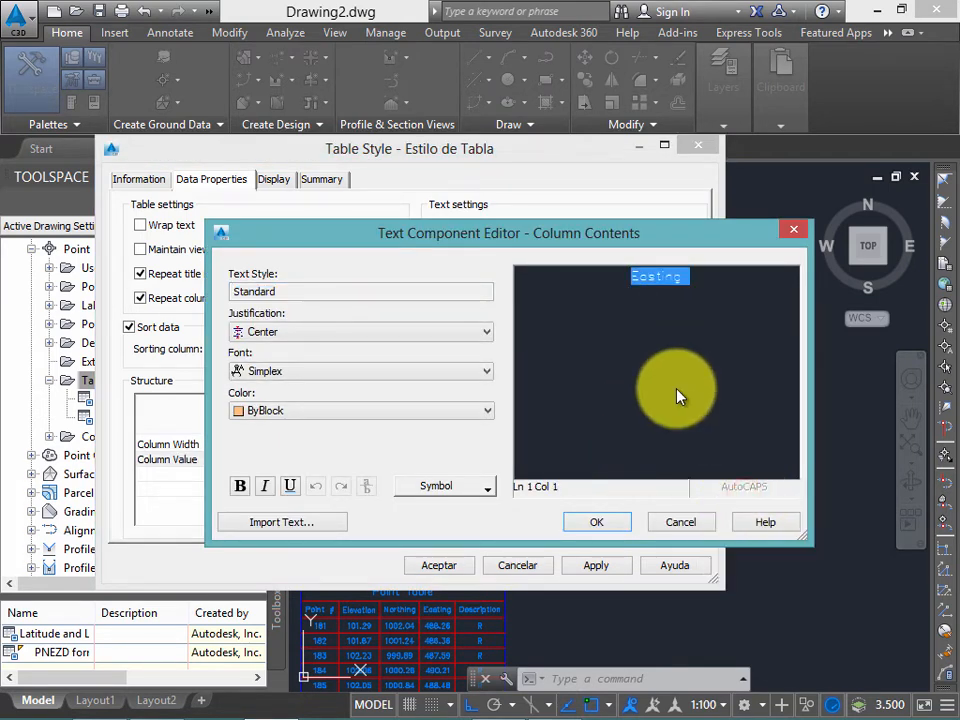
{"action": "type", "text": "ESTE (m"}
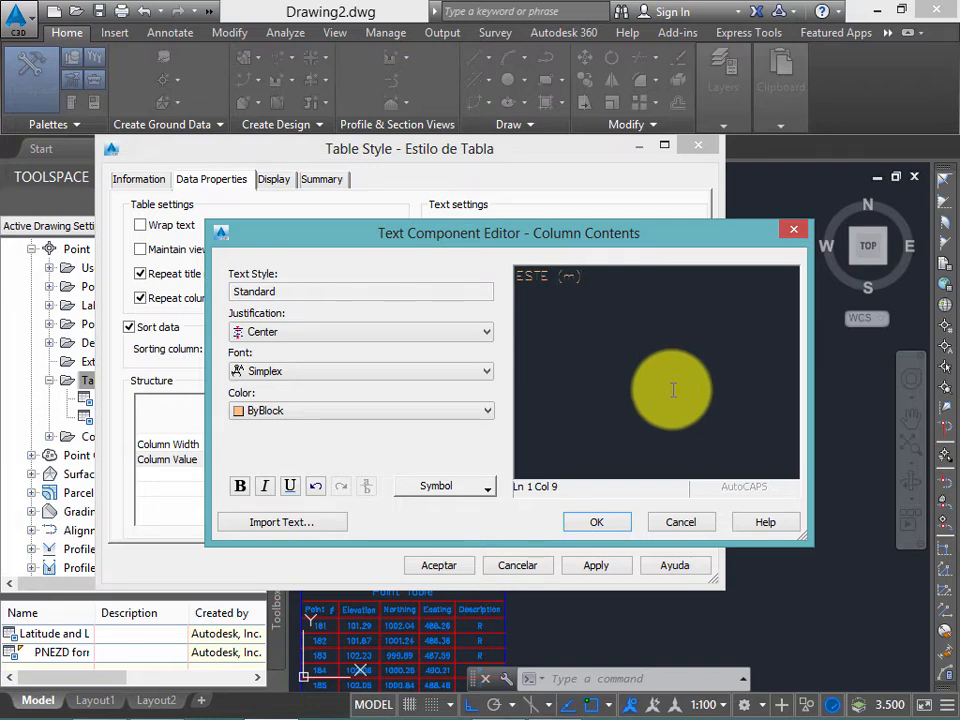
{"action": "triple_click", "coordinate": [629, 302]}
{"action": "left_click", "coordinate": [375, 418]}
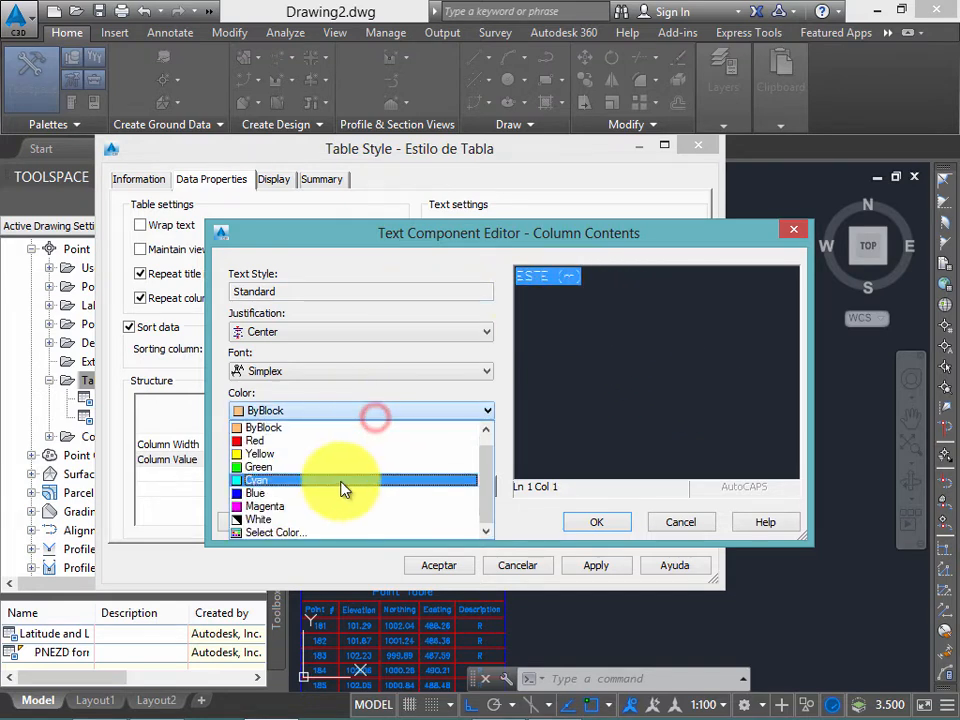
{"action": "left_click", "coordinate": [306, 422]}
{"action": "left_click", "coordinate": [594, 524]}
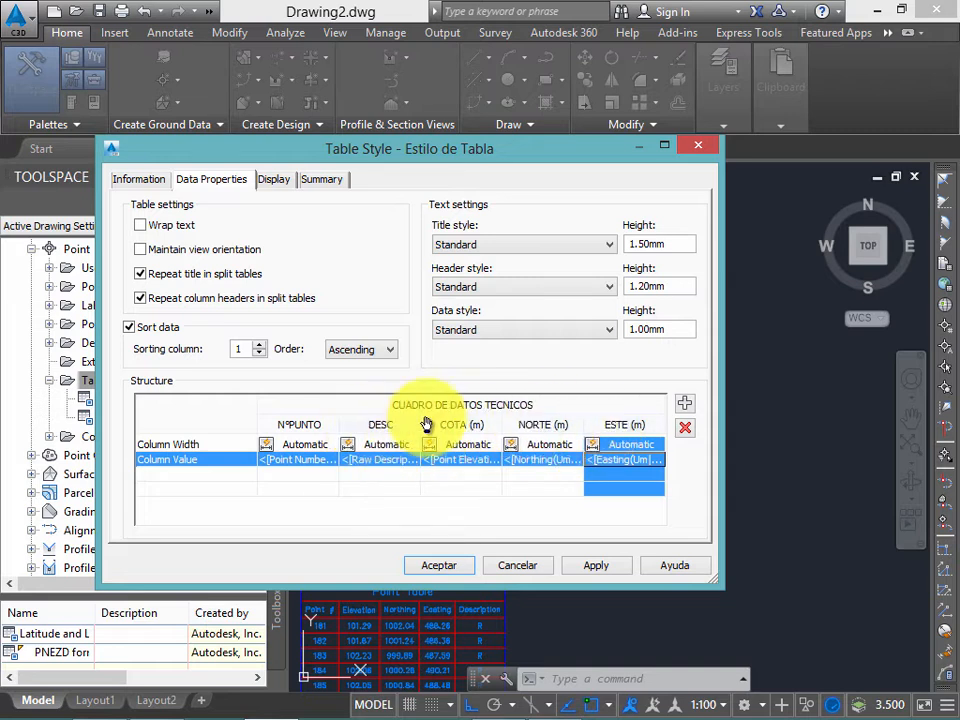
Step: Reorder the table columns as NºPUNTO, NORTE (m), ESTE (m), COTA (m), DESC, and apply the style changes
{"action": "left_click", "coordinate": [549, 430]}
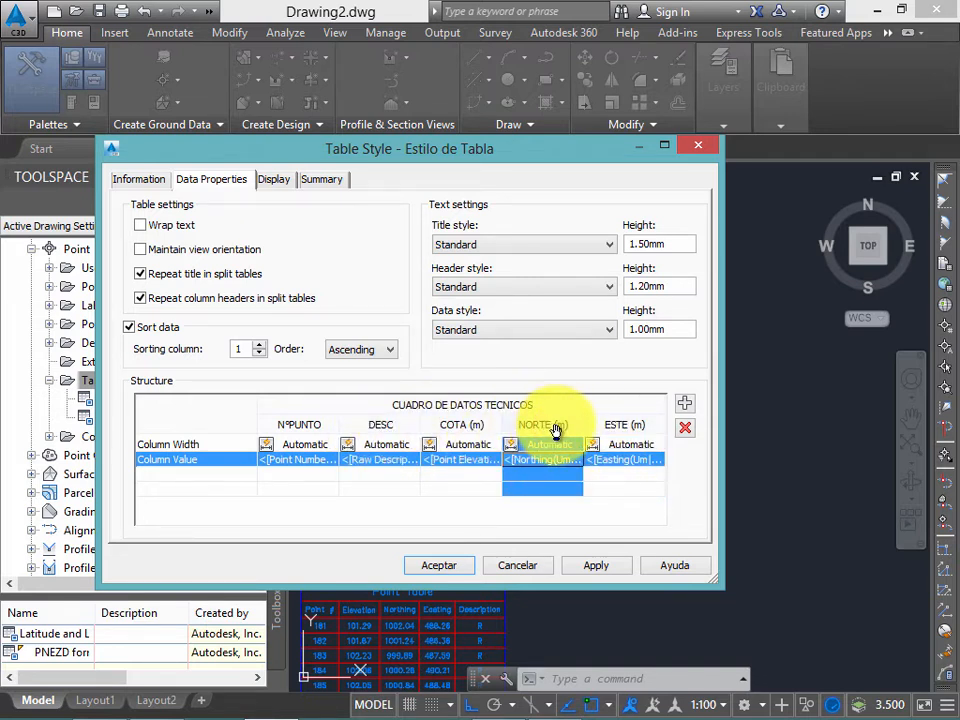
{"action": "left_click_drag", "start_coordinate": [547, 430], "coordinate": [339, 441]}
{"action": "left_click_drag", "start_coordinate": [543, 425], "coordinate": [376, 434]}
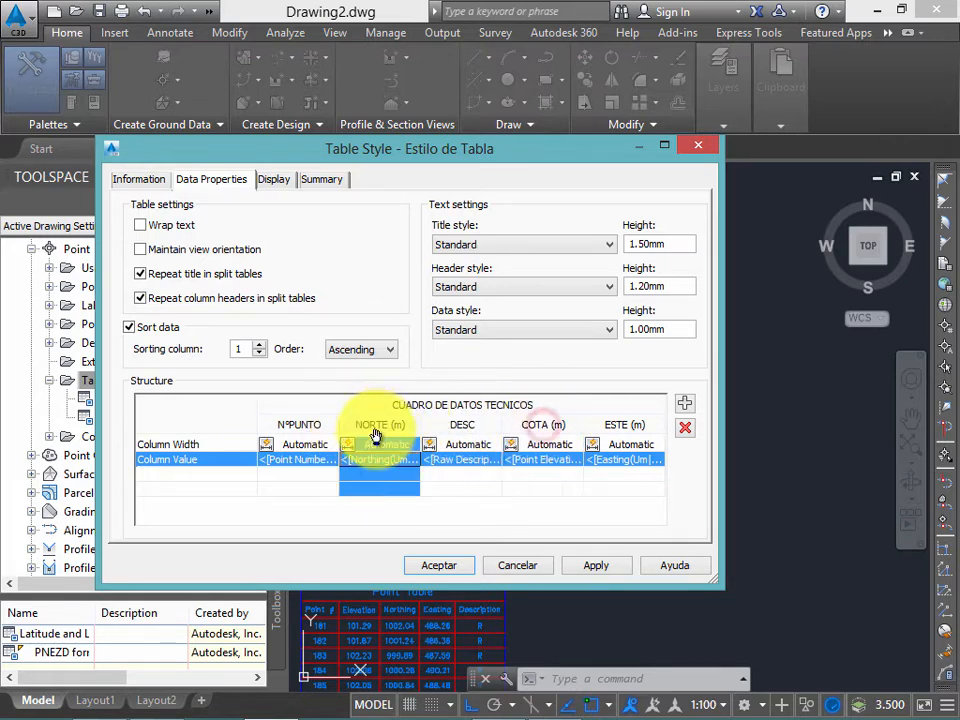
{"action": "left_click", "coordinate": [628, 426]}
{"action": "left_click_drag", "start_coordinate": [628, 426], "coordinate": [445, 430]}
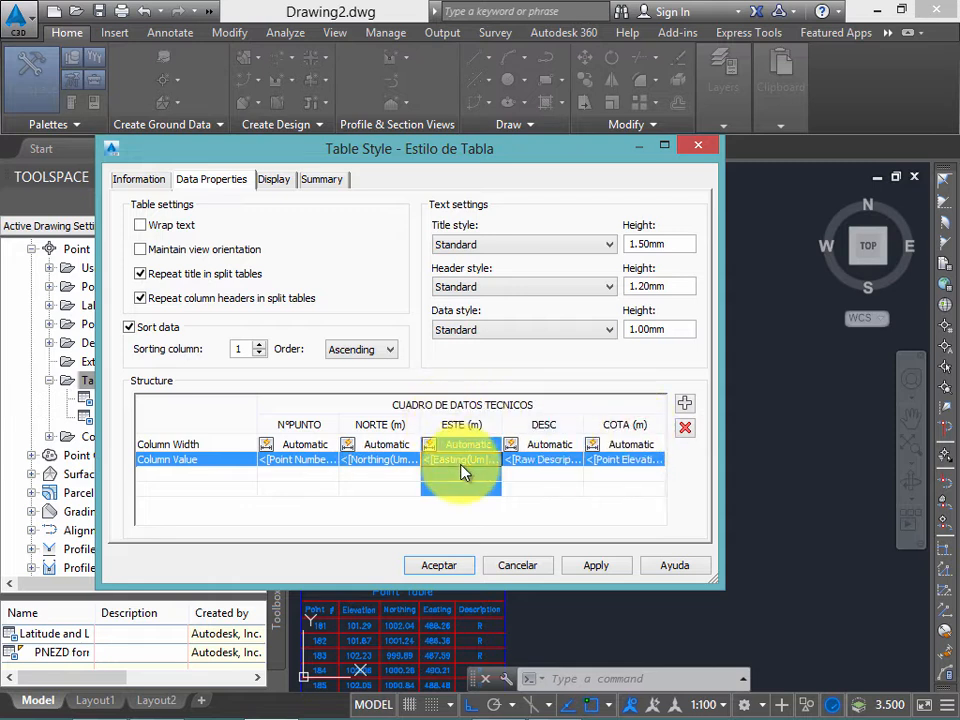
{"action": "left_click", "coordinate": [622, 427]}
{"action": "left_click_drag", "start_coordinate": [622, 427], "coordinate": [512, 425]}
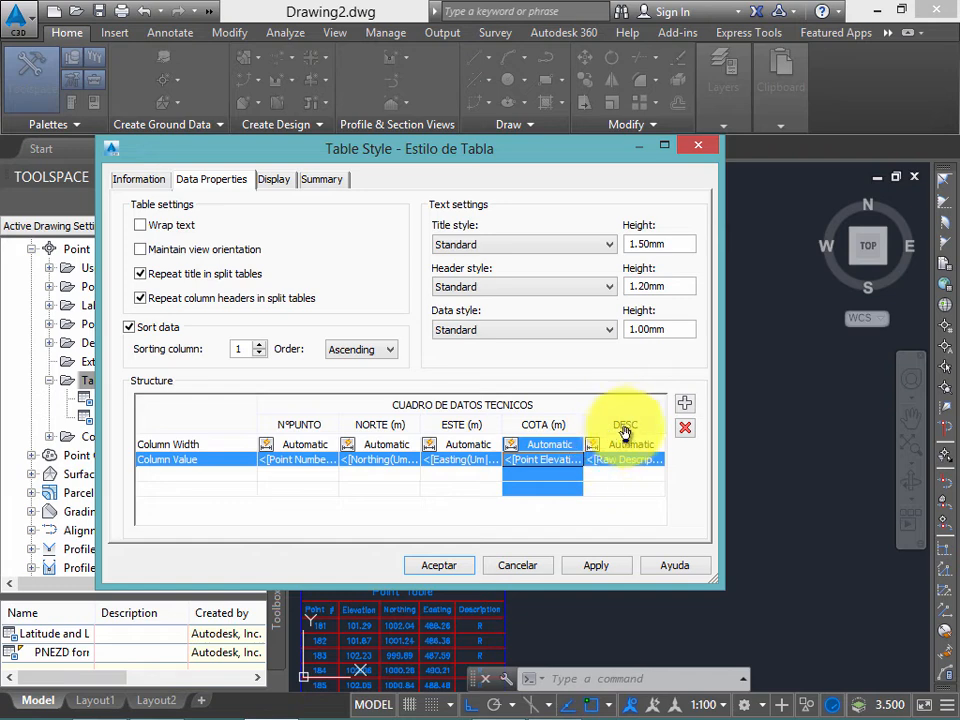
{"action": "left_click", "coordinate": [604, 470]}
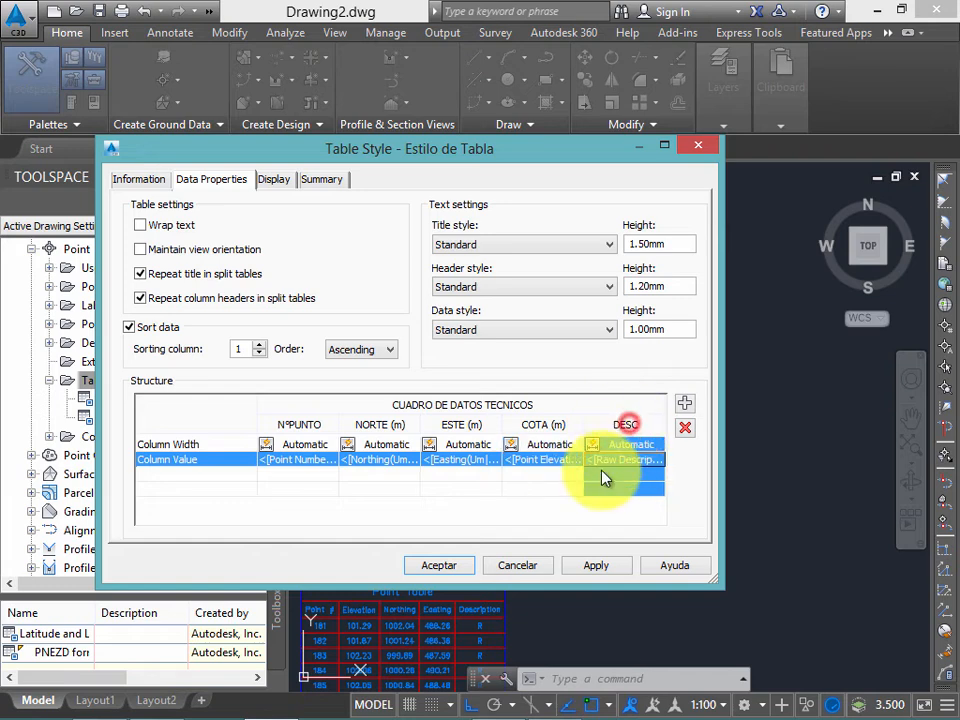
{"action": "left_click", "coordinate": [140, 179]}
{"action": "left_click", "coordinate": [212, 179]}
{"action": "left_click", "coordinate": [596, 566]}
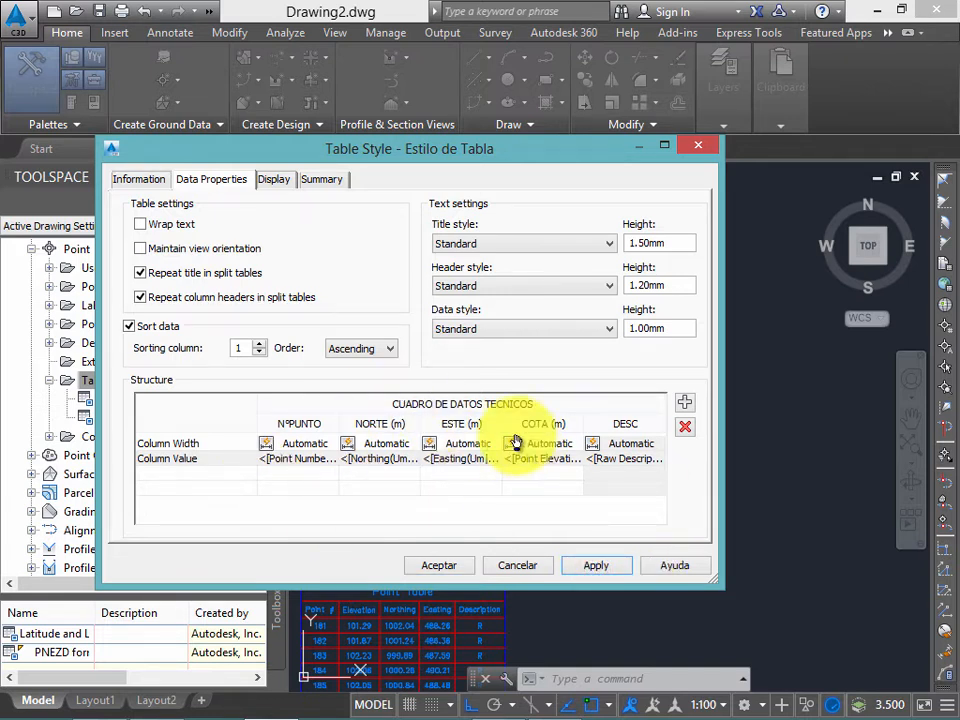
{"action": "left_click", "coordinate": [594, 566]}
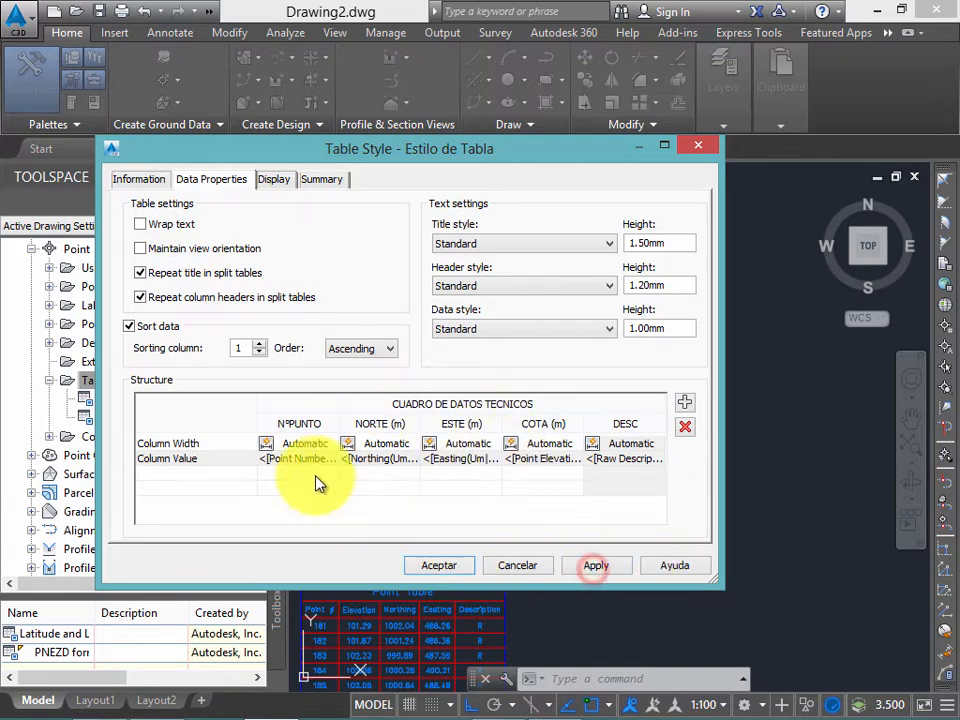
Step: Try a Manual column width for NºPUNTO and return it to Automatic
{"action": "left_click", "coordinate": [180, 443]}
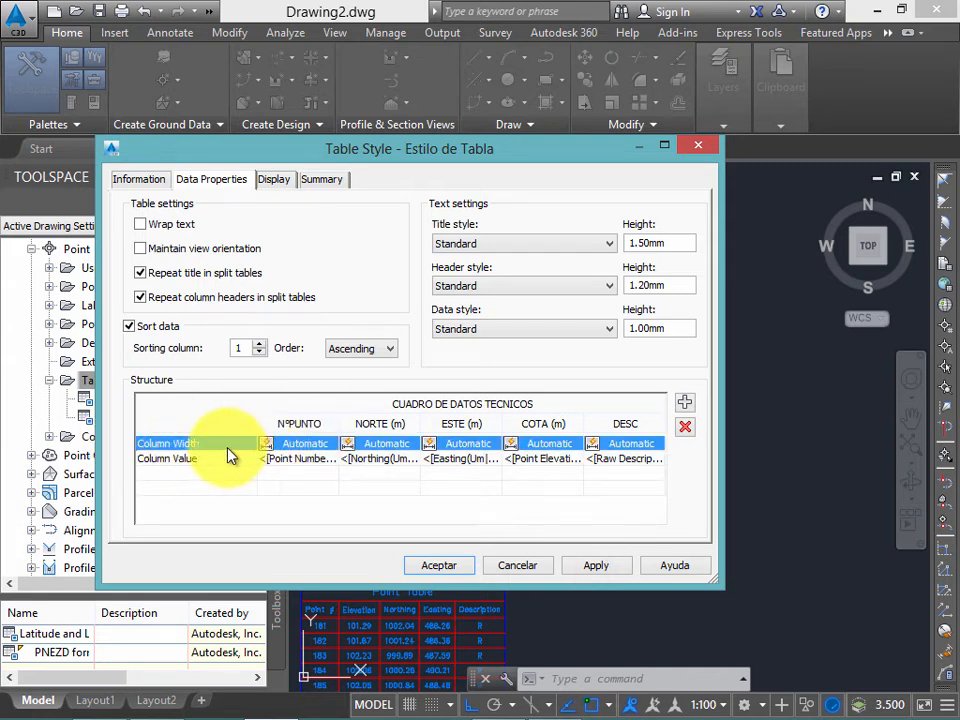
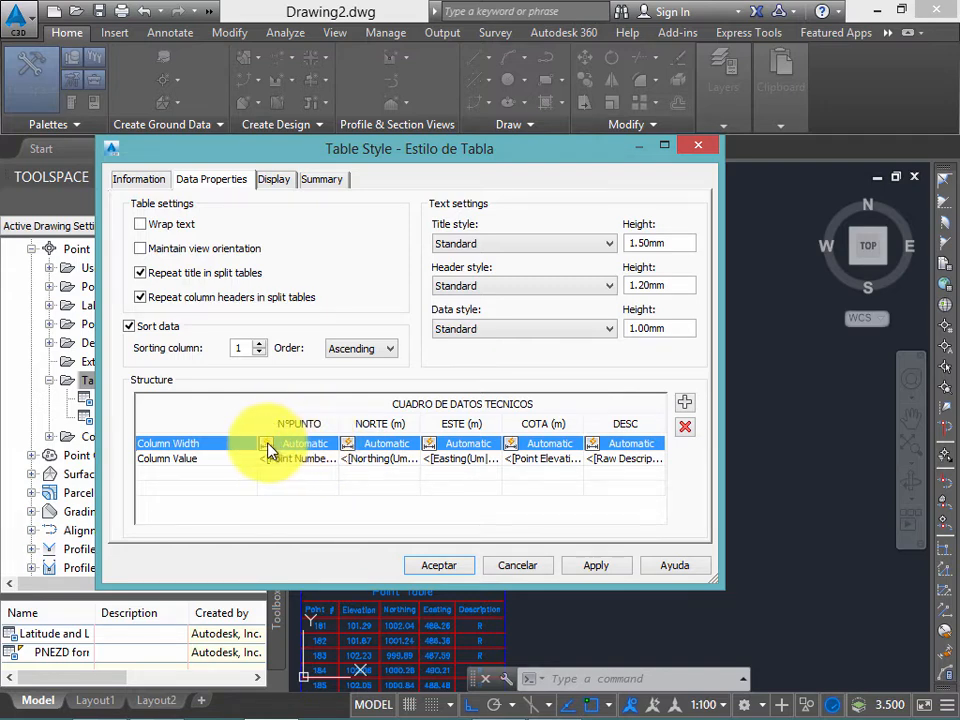
{"action": "left_click", "coordinate": [268, 445]}
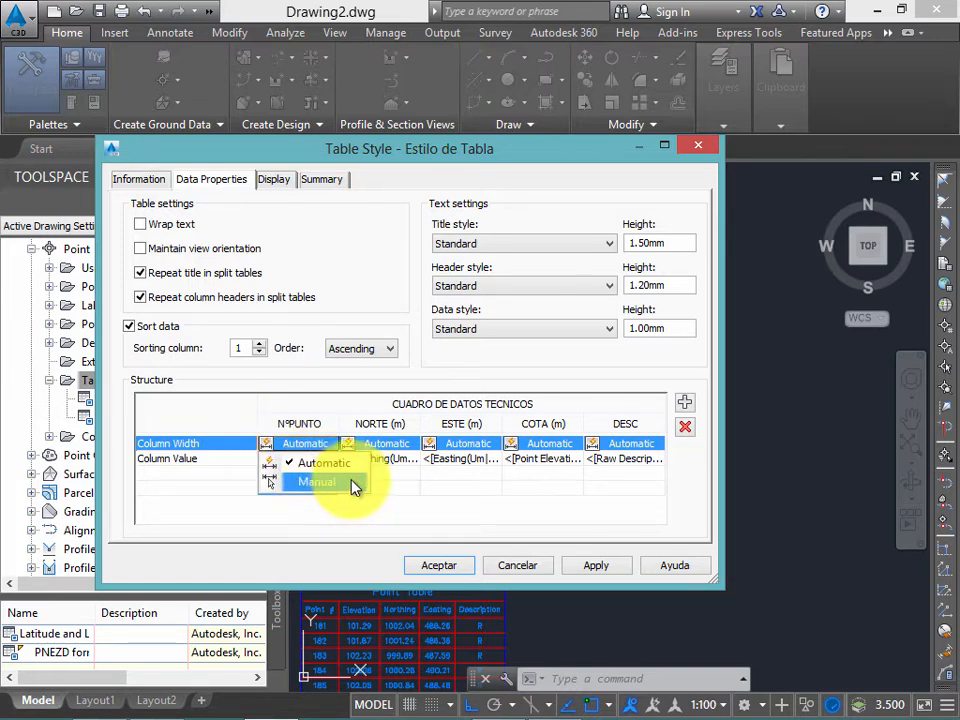
{"action": "left_click", "coordinate": [330, 486]}
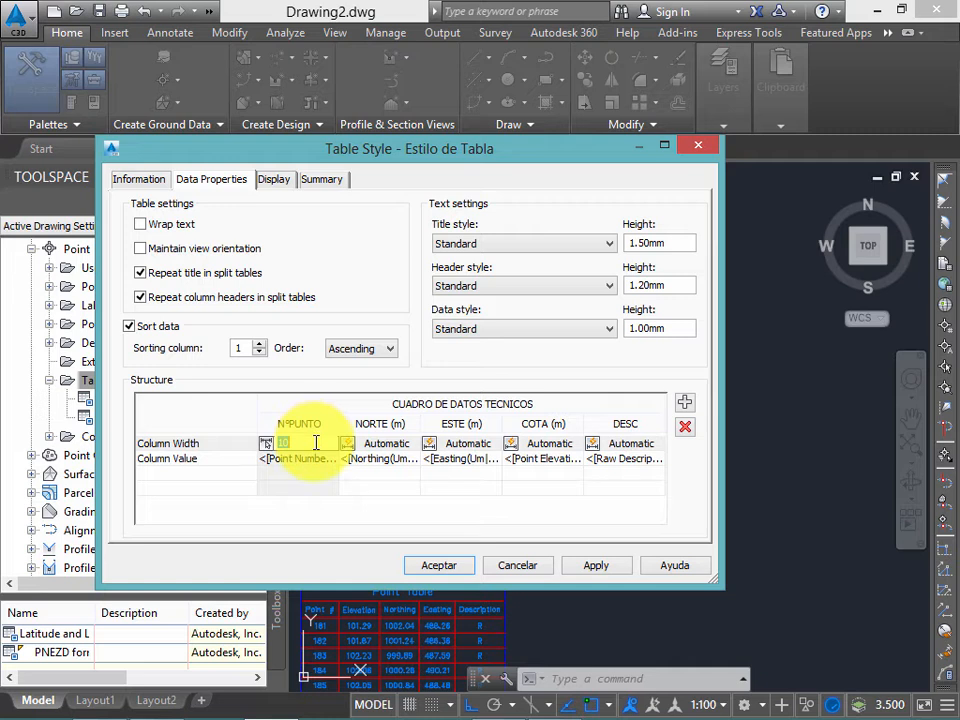
{"action": "key", "text": "Return"}
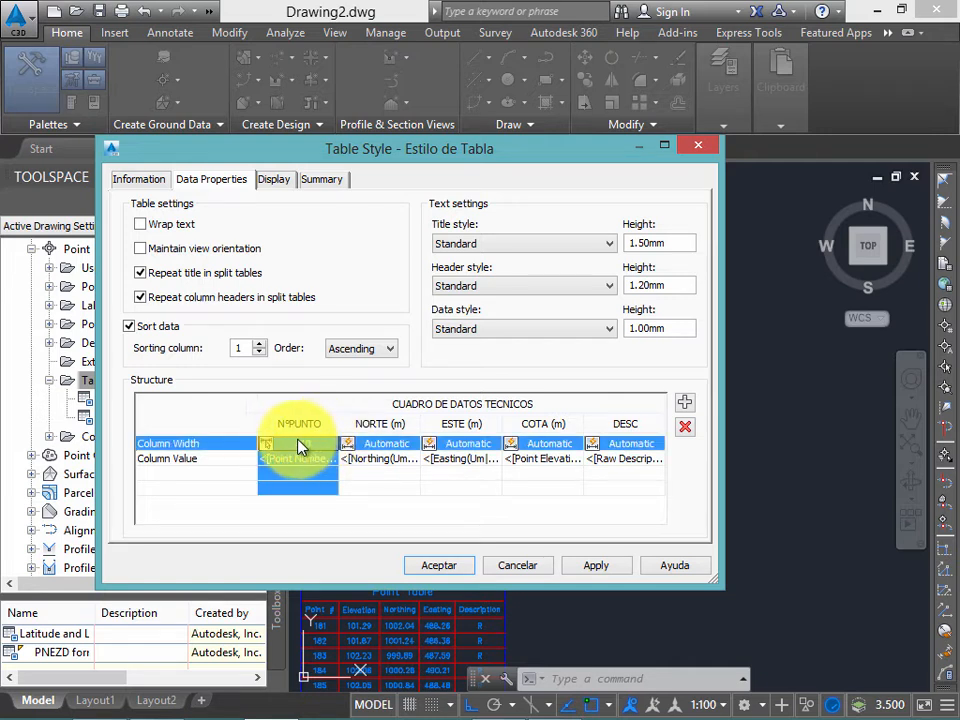
{"action": "left_click", "coordinate": [267, 446]}
{"action": "left_click", "coordinate": [326, 463]}
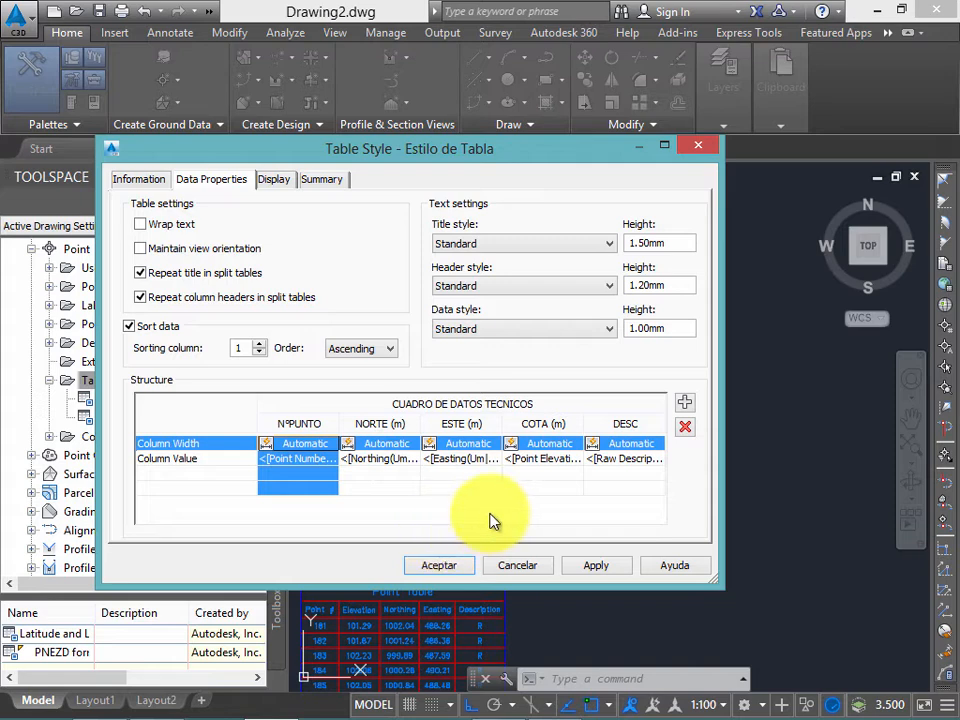
Step: Examine the Point Number modifiers in the NºPUNTO column value and close the editor without changes
{"action": "left_click", "coordinate": [308, 459]}
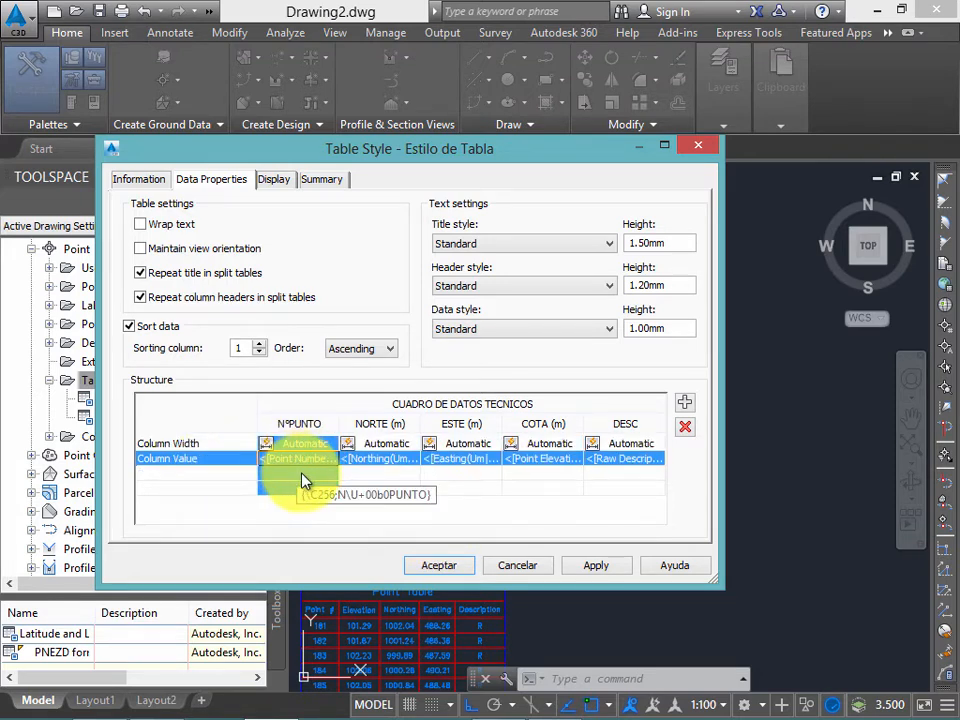
{"action": "left_click", "coordinate": [311, 409]}
{"action": "left_click", "coordinate": [311, 404]}
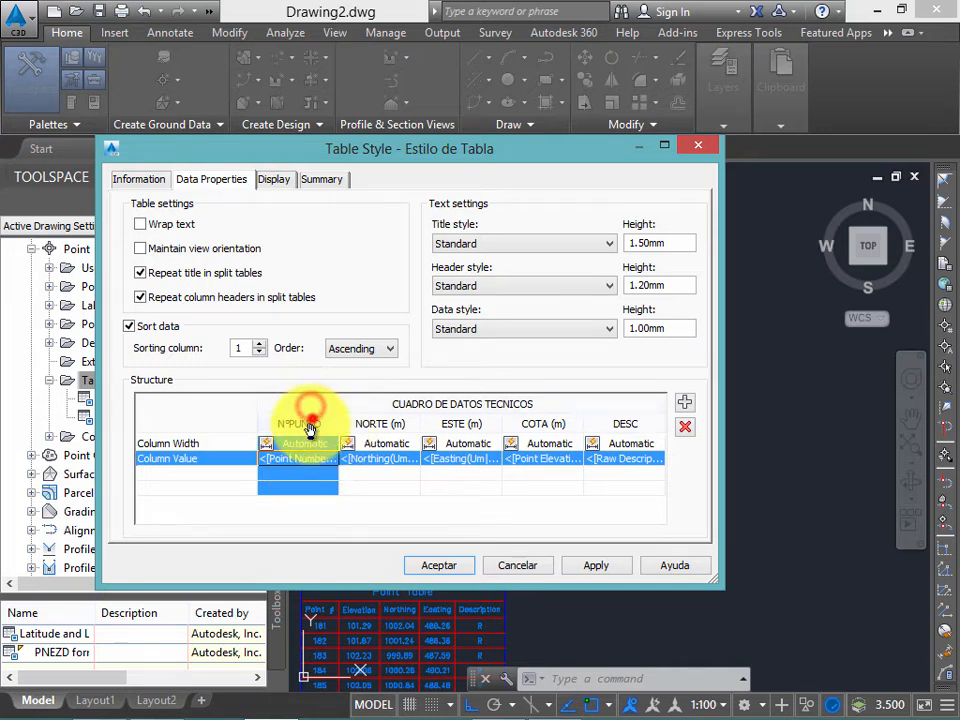
{"action": "left_click", "coordinate": [313, 419]}
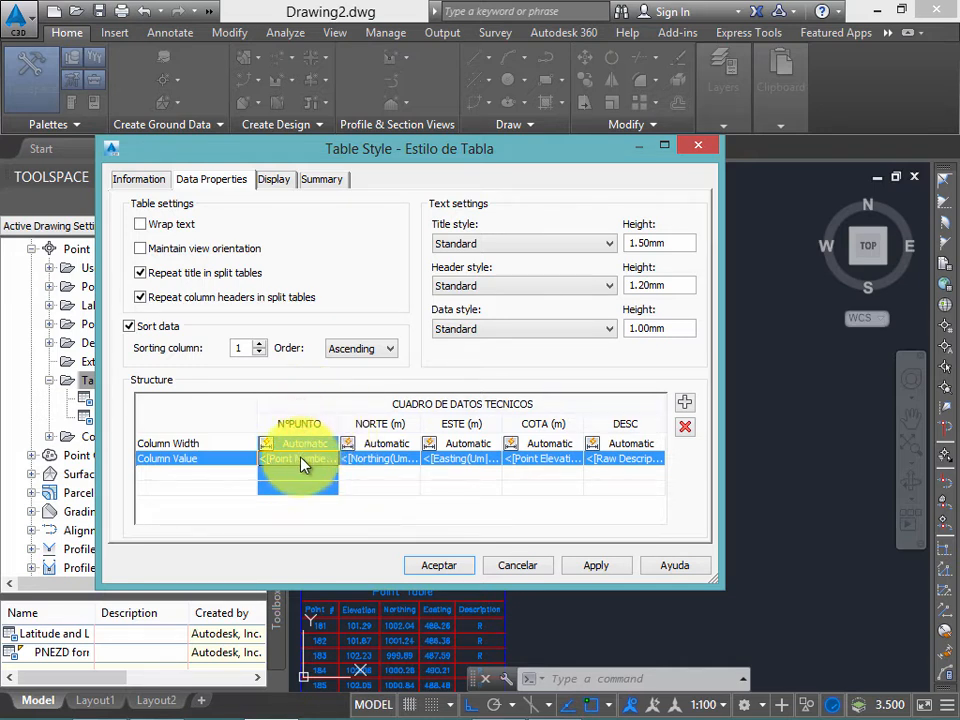
{"action": "left_click", "coordinate": [300, 460]}
{"action": "double_click", "coordinate": [300, 461]}
{"action": "double_click", "coordinate": [665, 288]}
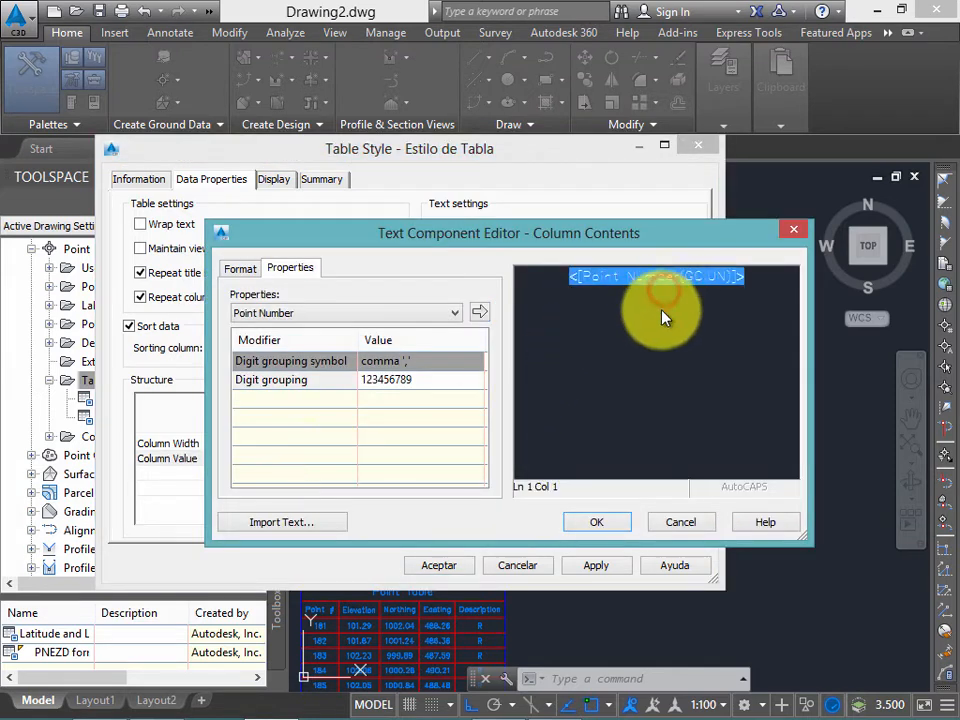
{"action": "left_click", "coordinate": [793, 230]}
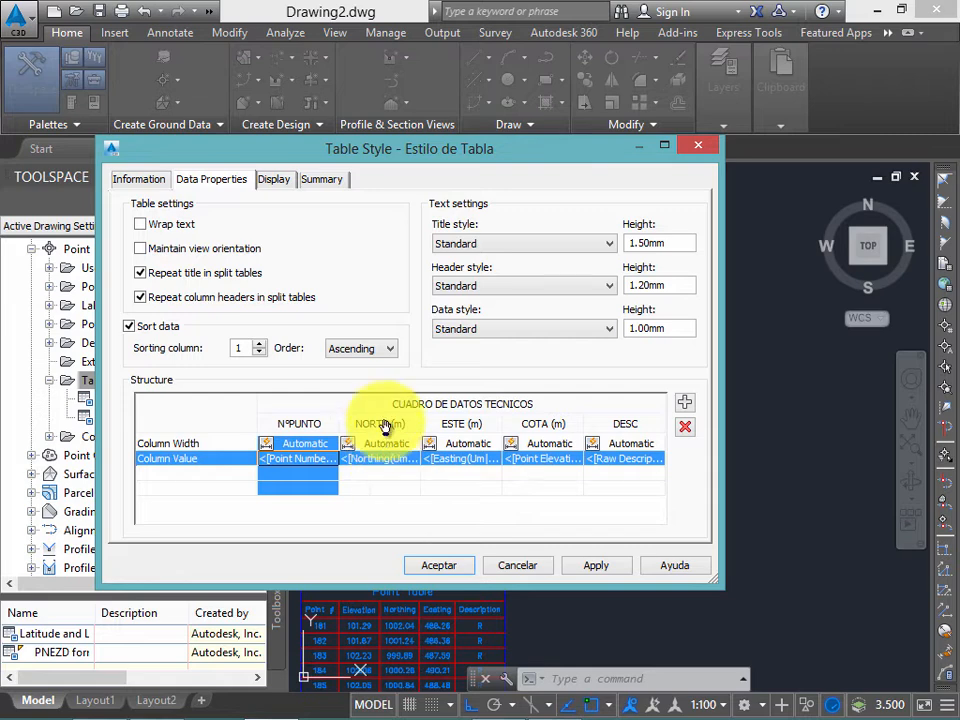
Step: Try to set the Northing precision in the NORTE (m) column value to 0.01
{"action": "double_click", "coordinate": [385, 458]}
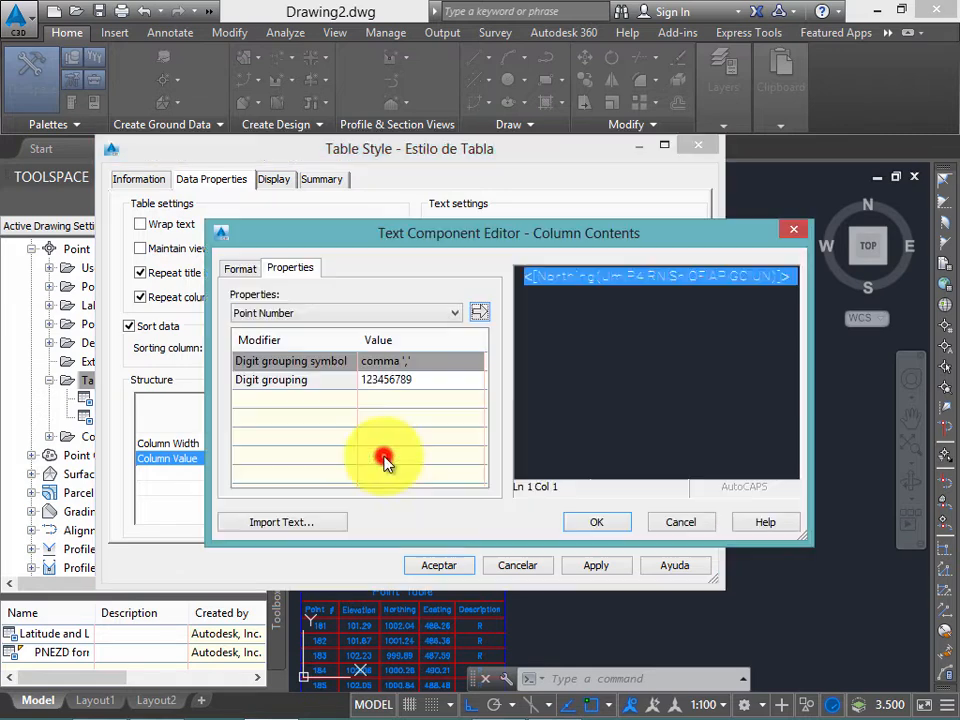
{"action": "double_click", "coordinate": [650, 305]}
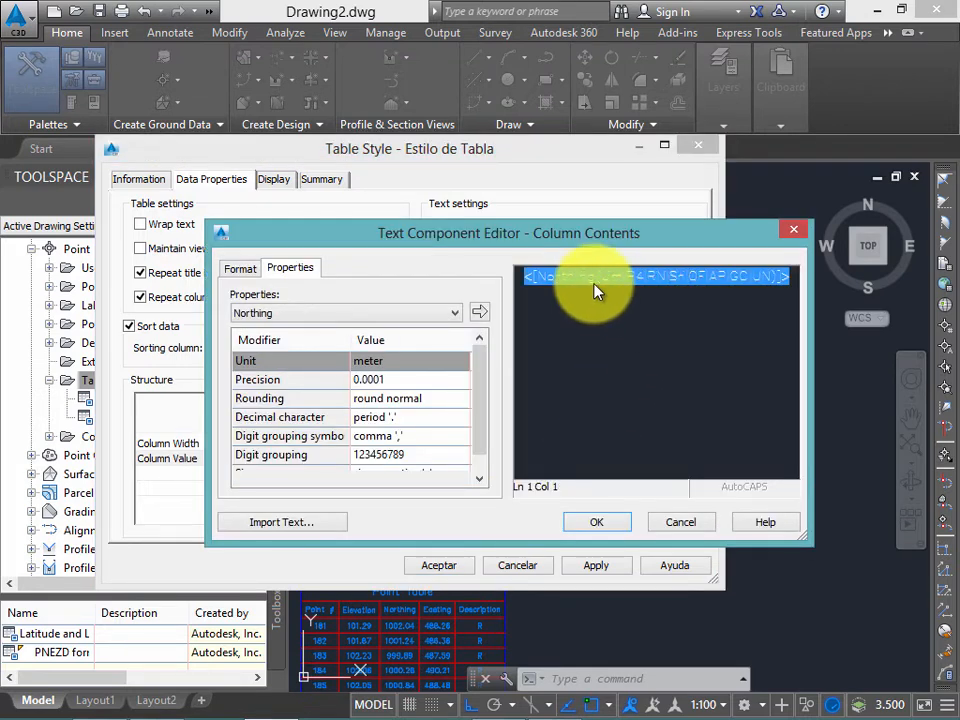
{"action": "left_click", "coordinate": [377, 381]}
{"action": "left_click", "coordinate": [377, 381]}
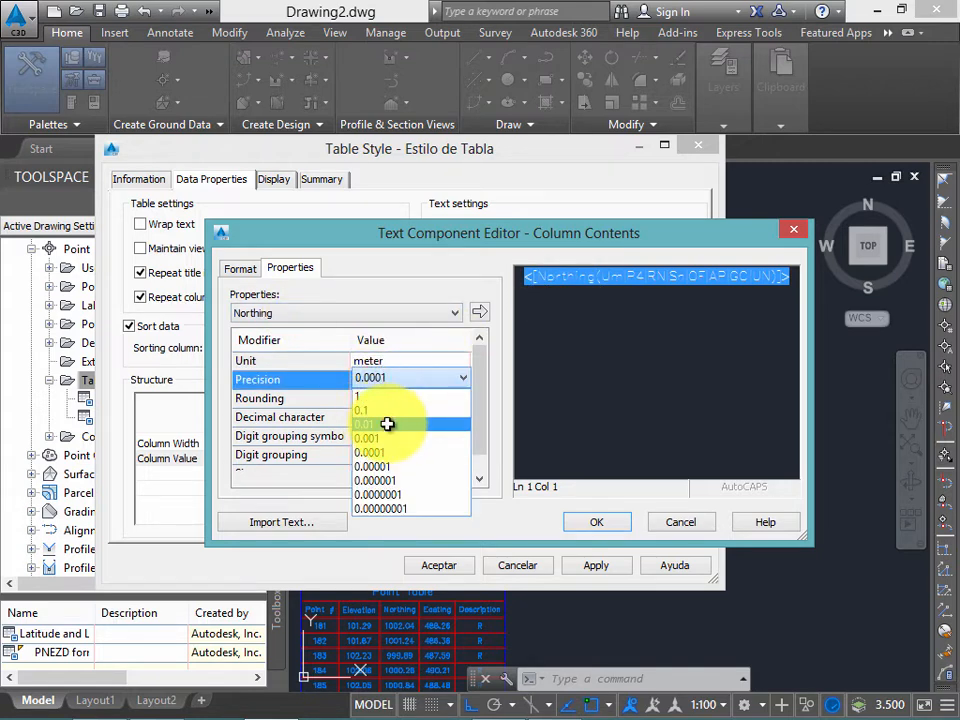
{"action": "left_click", "coordinate": [387, 424]}
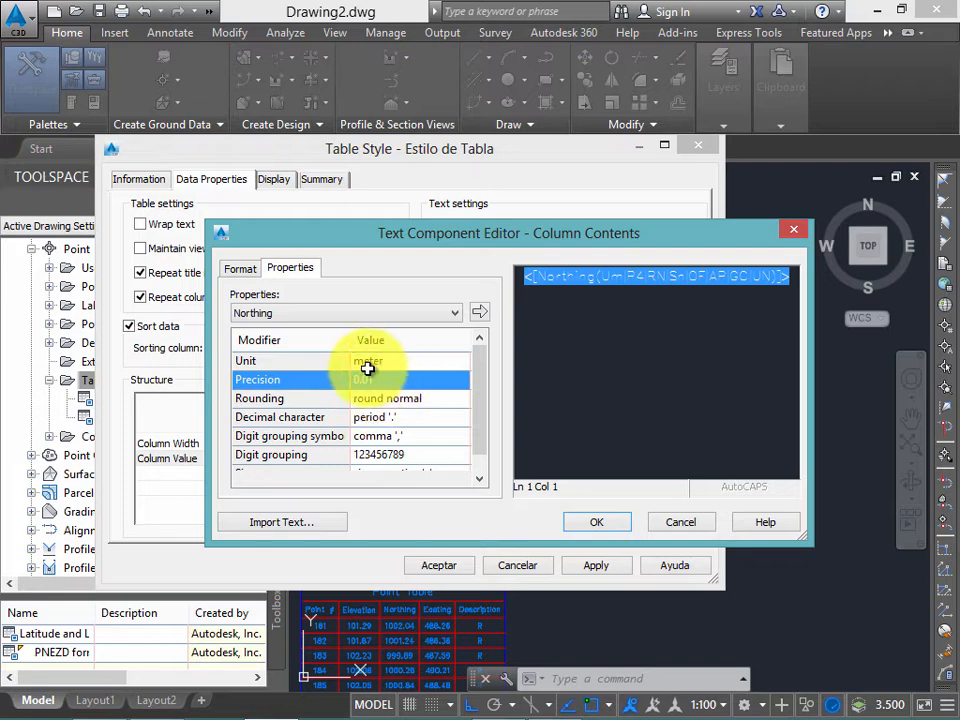
{"action": "left_click", "coordinate": [480, 313]}
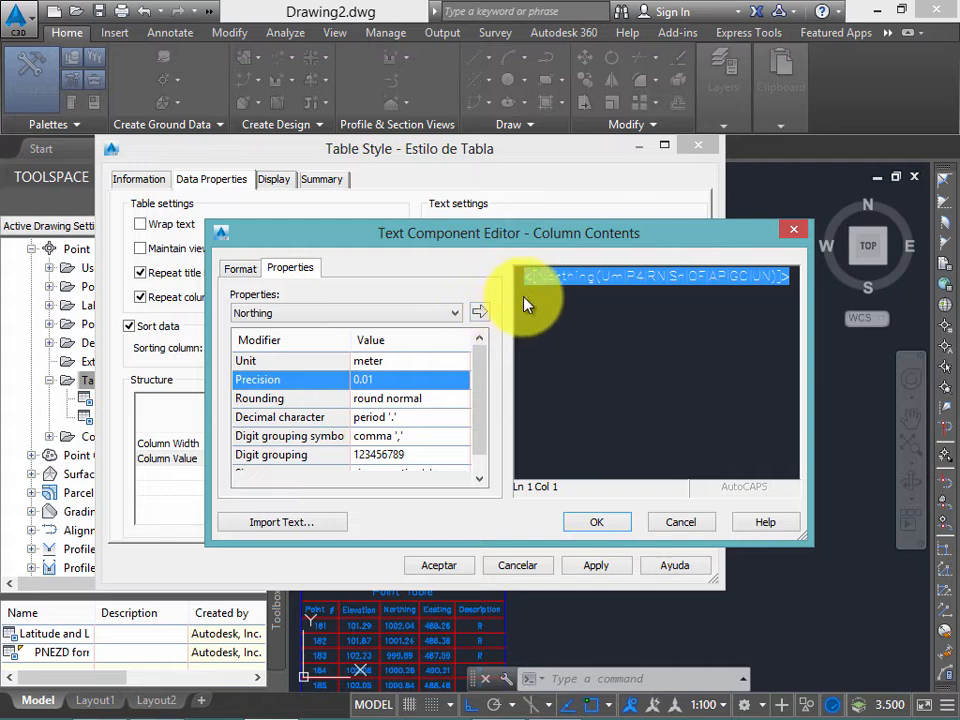
{"action": "left_click", "coordinate": [480, 314]}
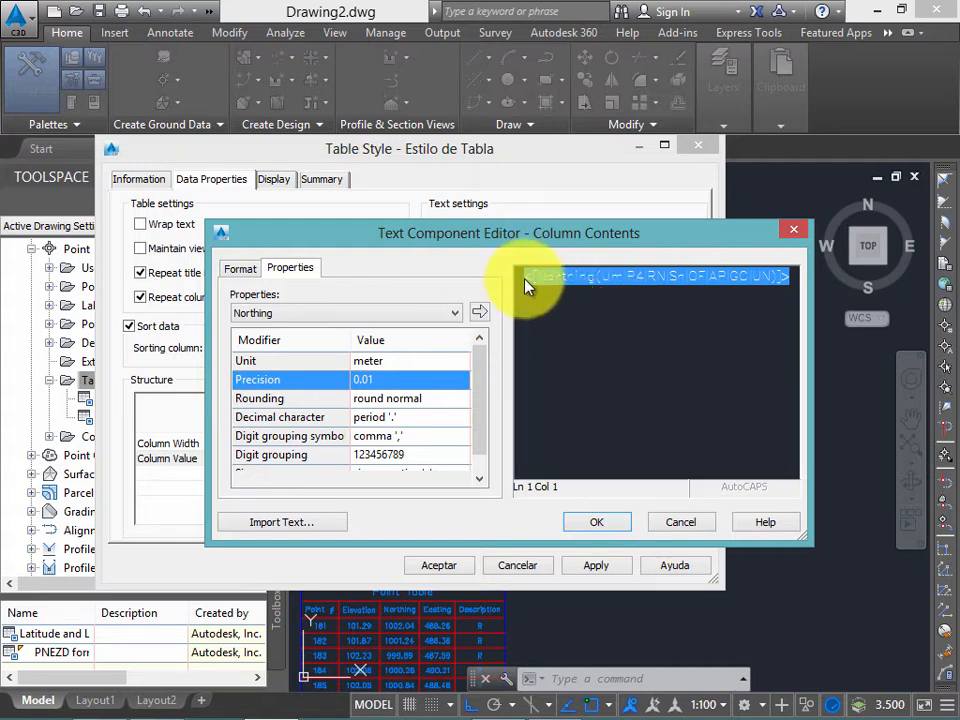
{"action": "left_click", "coordinate": [598, 524]}
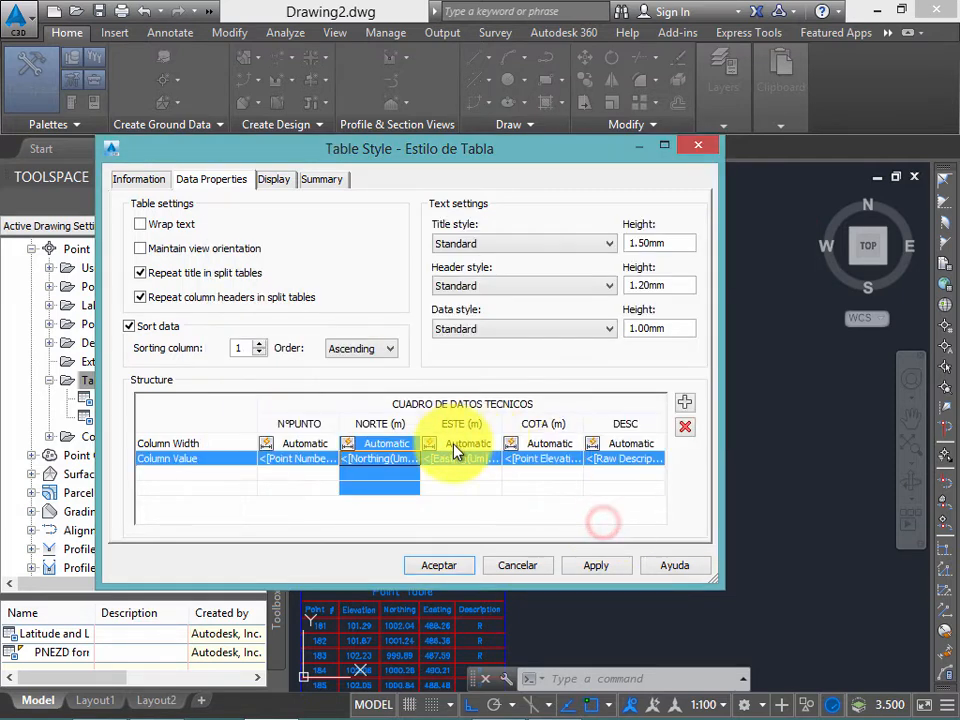
Step: Set the Northing precision to 0.01 in the NORTE (m) column value and update the expression with it
{"action": "double_click", "coordinate": [366, 459]}
{"action": "left_click", "coordinate": [632, 278]}
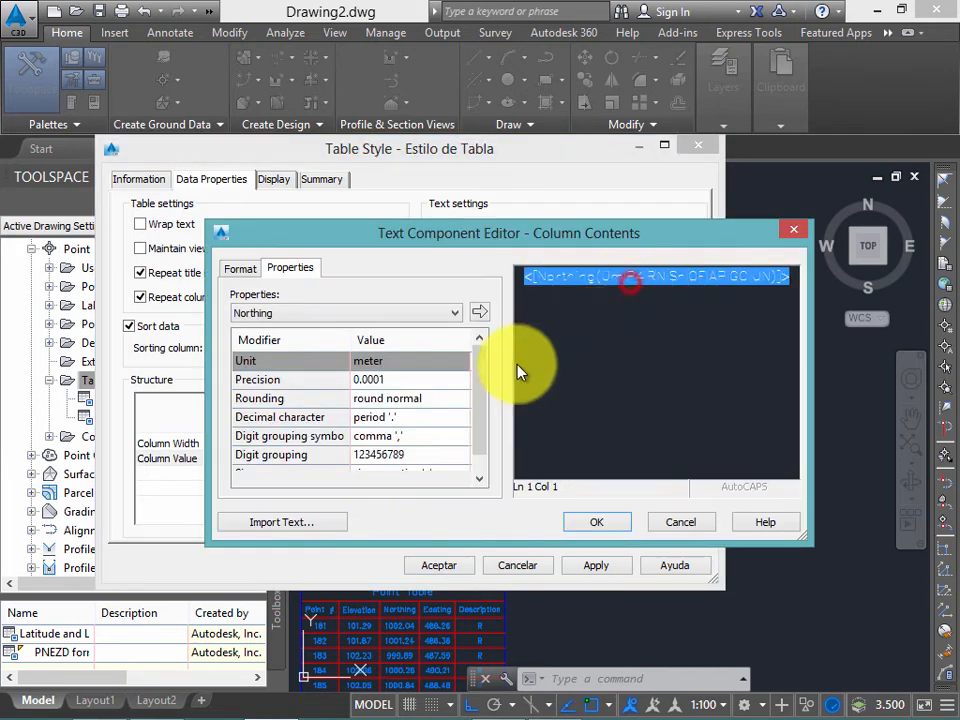
{"action": "left_click", "coordinate": [424, 380]}
{"action": "left_click", "coordinate": [396, 378]}
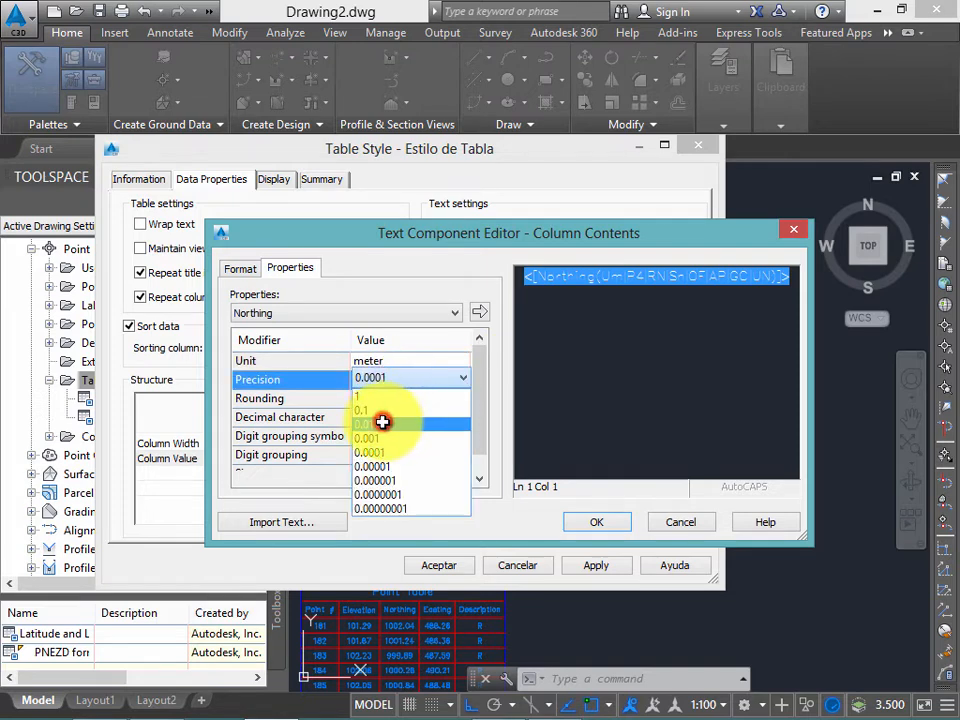
{"action": "left_click", "coordinate": [382, 423]}
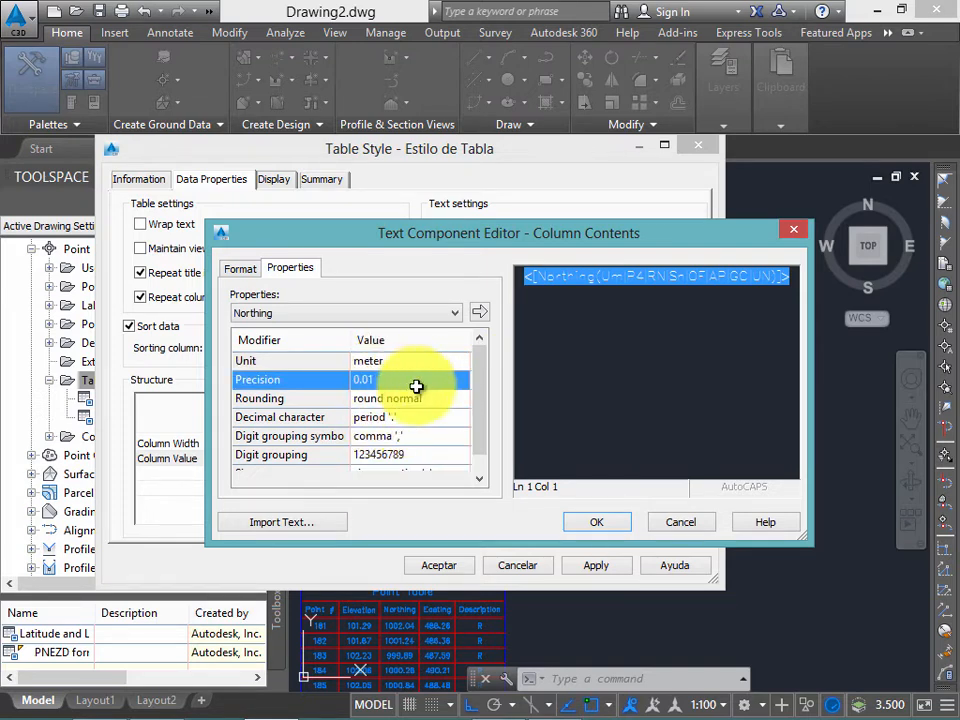
{"action": "left_click", "coordinate": [481, 313]}
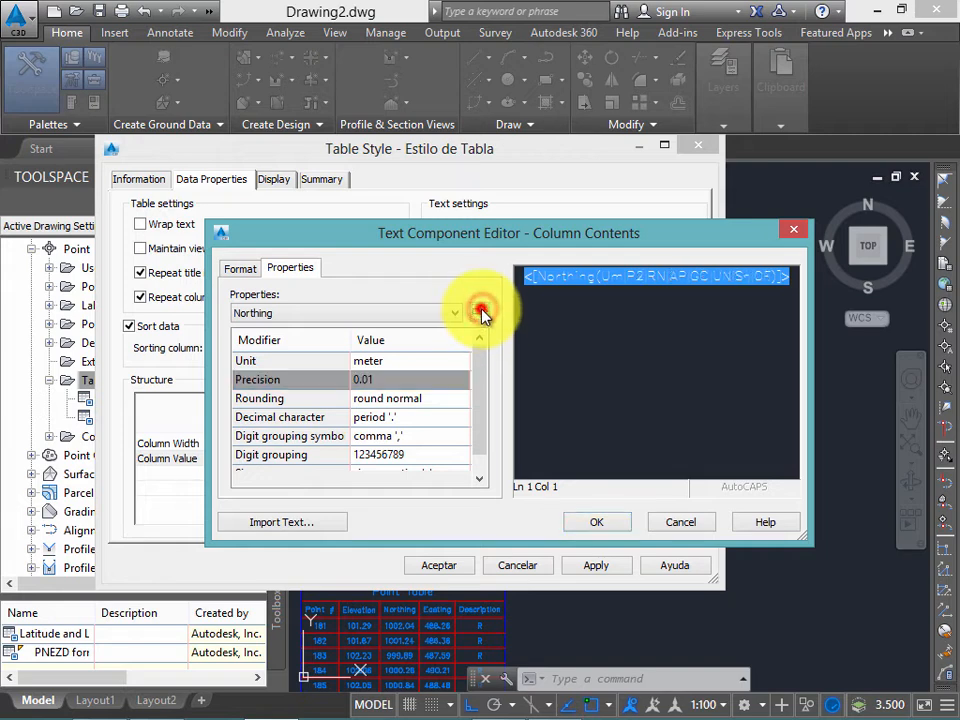
{"action": "left_click", "coordinate": [600, 522]}
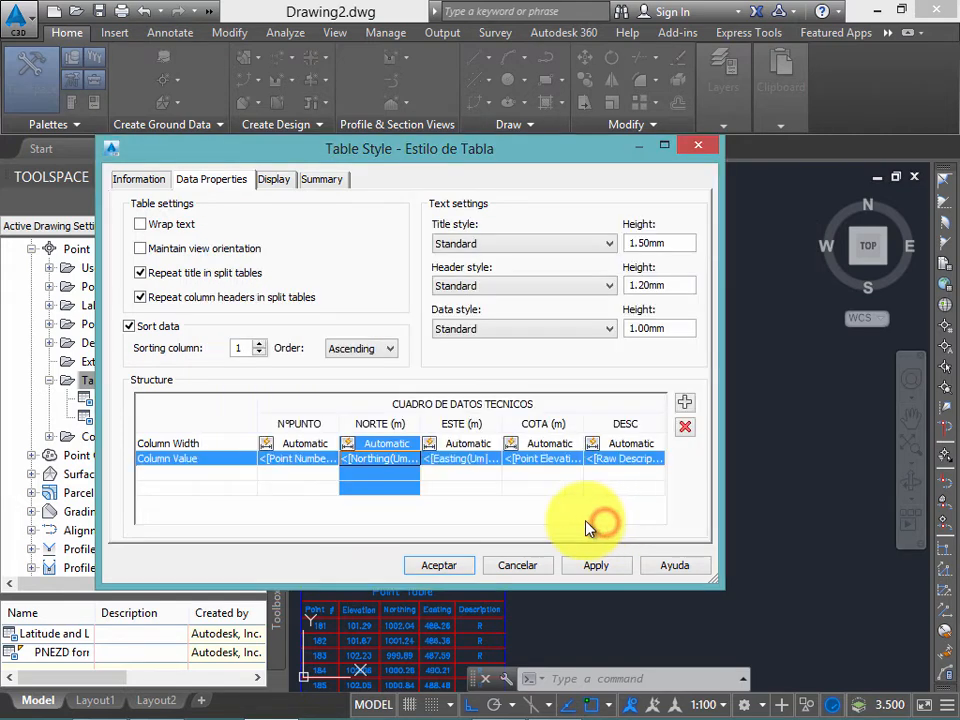
Step: Set the Easting precision to 0.01 in the ESTE (m) column value and update its expression
{"action": "double_click", "coordinate": [468, 458]}
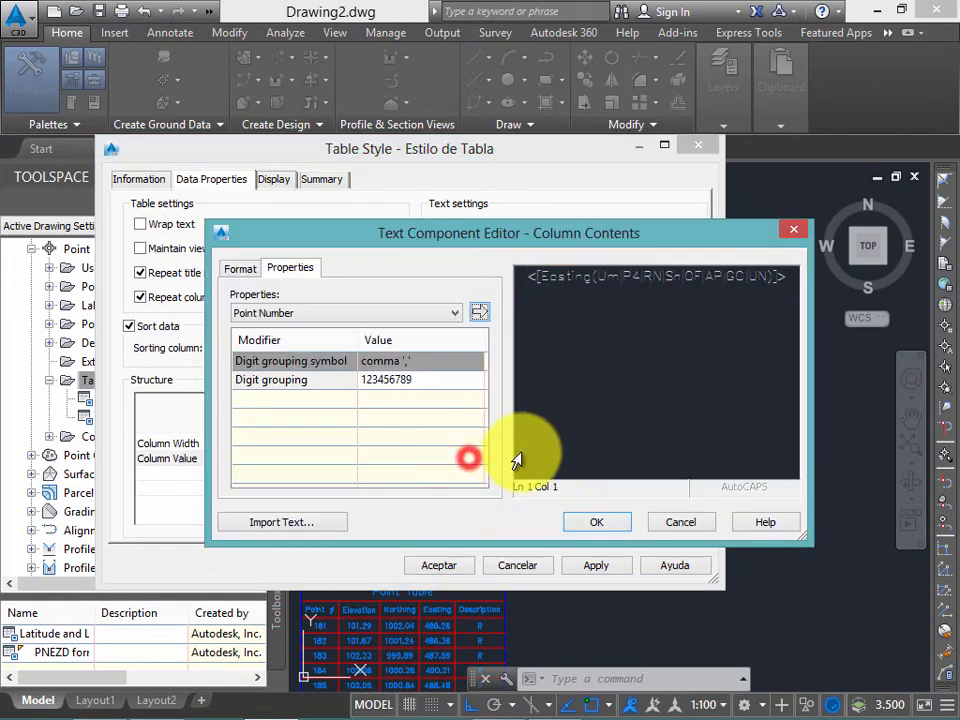
{"action": "left_click", "coordinate": [643, 274]}
{"action": "left_click", "coordinate": [390, 379]}
{"action": "left_click", "coordinate": [388, 379]}
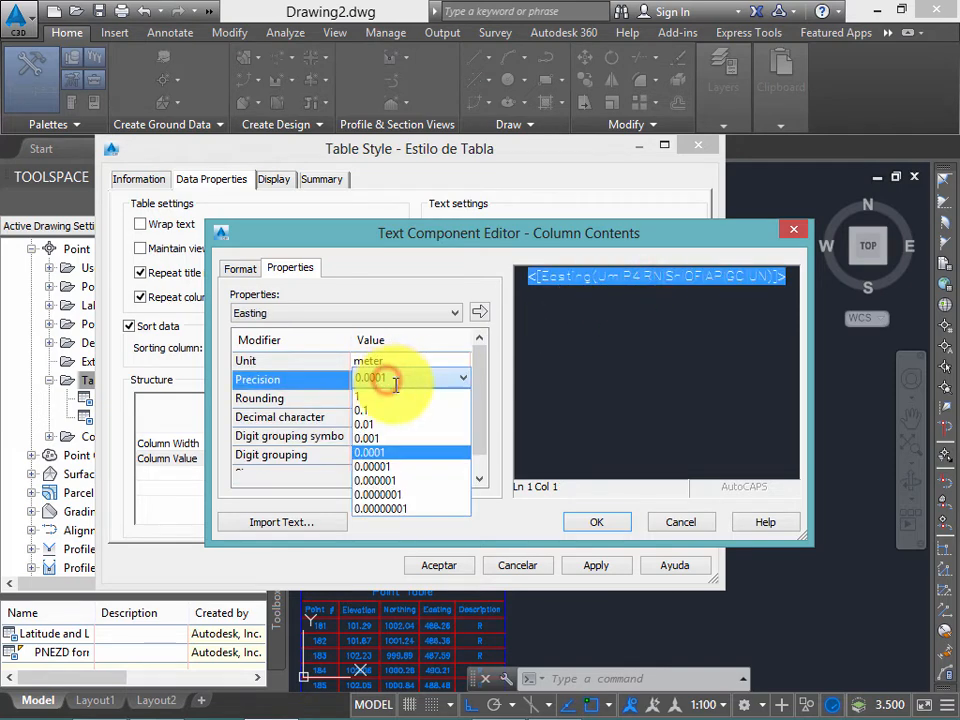
{"action": "left_click", "coordinate": [396, 422]}
{"action": "left_click", "coordinate": [478, 311]}
{"action": "left_click", "coordinate": [598, 522]}
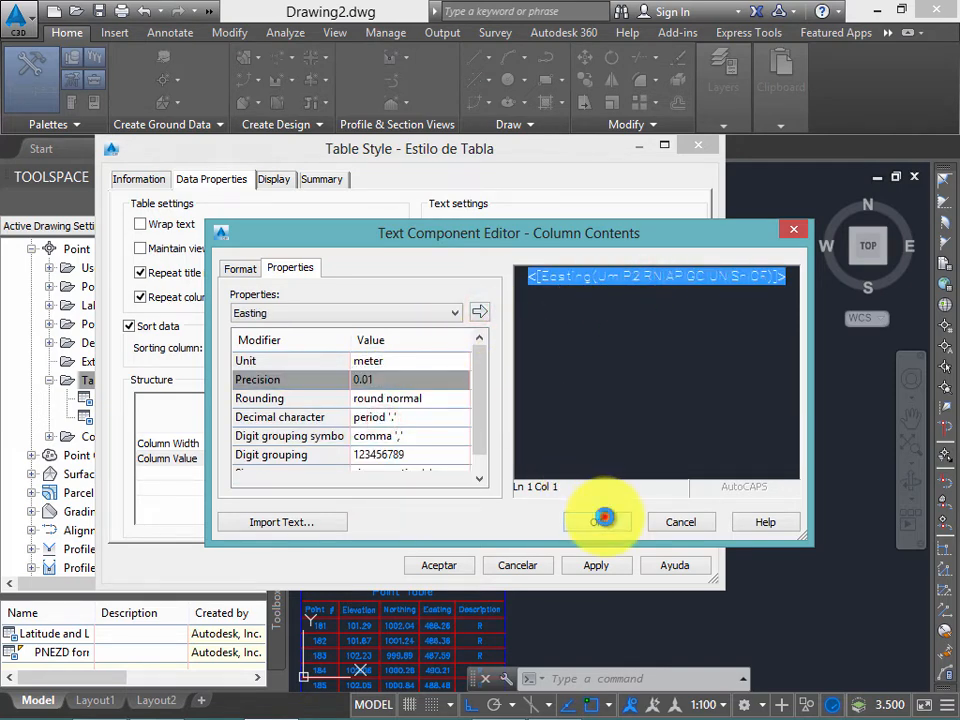
Step: Set the Point Elevation precision to 0.01 in the COTA (m) column value and update its expression
{"action": "double_click", "coordinate": [551, 454]}
{"action": "left_click", "coordinate": [624, 289]}
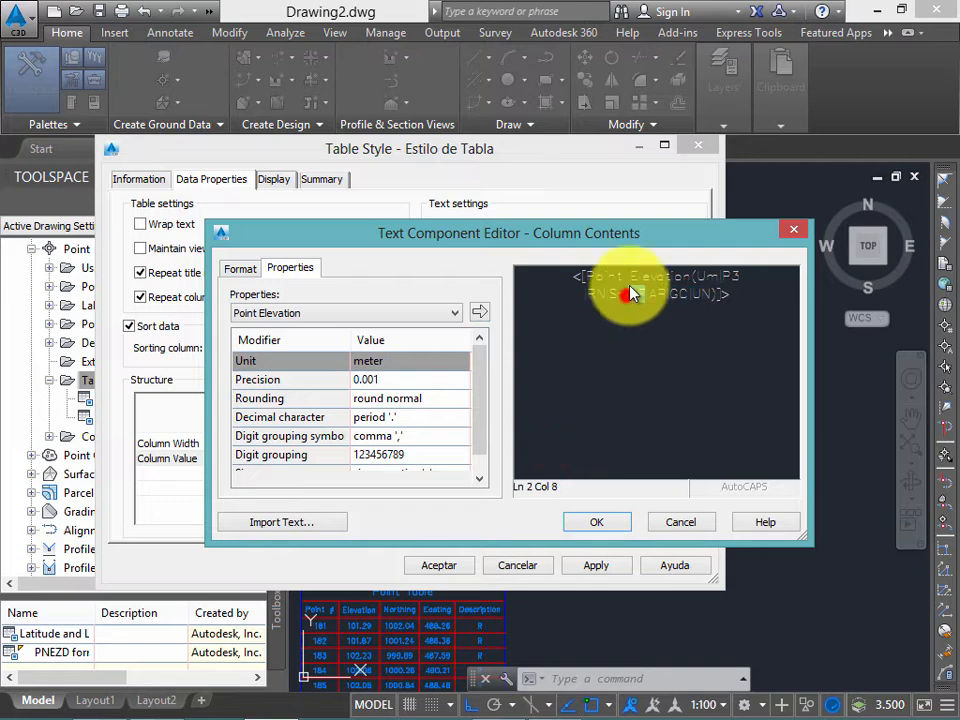
{"action": "left_click", "coordinate": [375, 380]}
{"action": "left_click", "coordinate": [368, 379]}
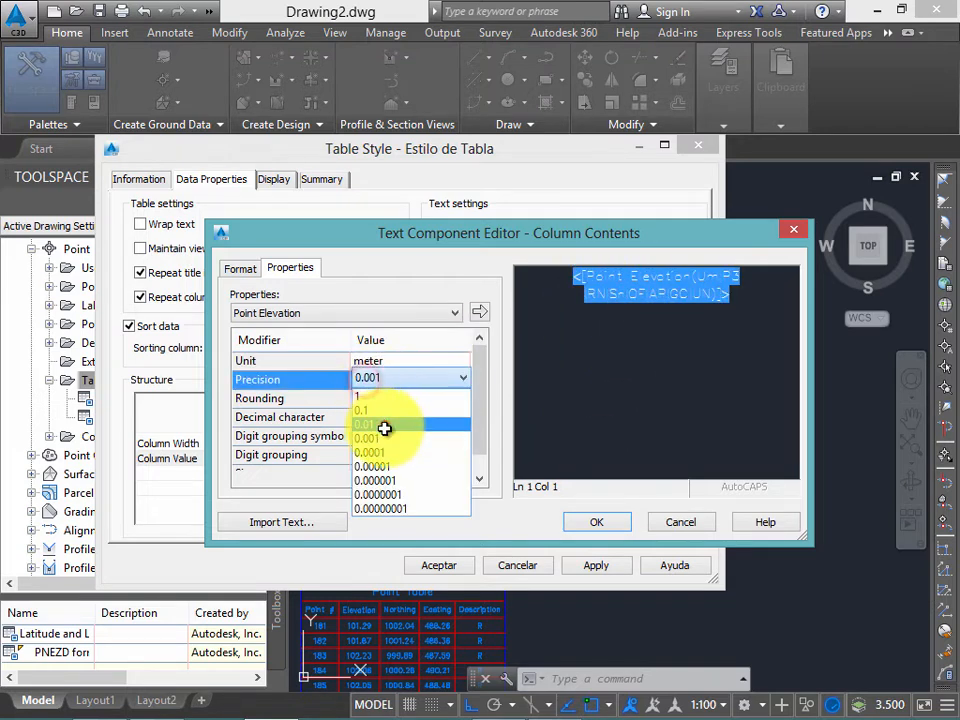
{"action": "left_click", "coordinate": [376, 424]}
{"action": "left_click", "coordinate": [479, 312]}
{"action": "left_click", "coordinate": [612, 518]}
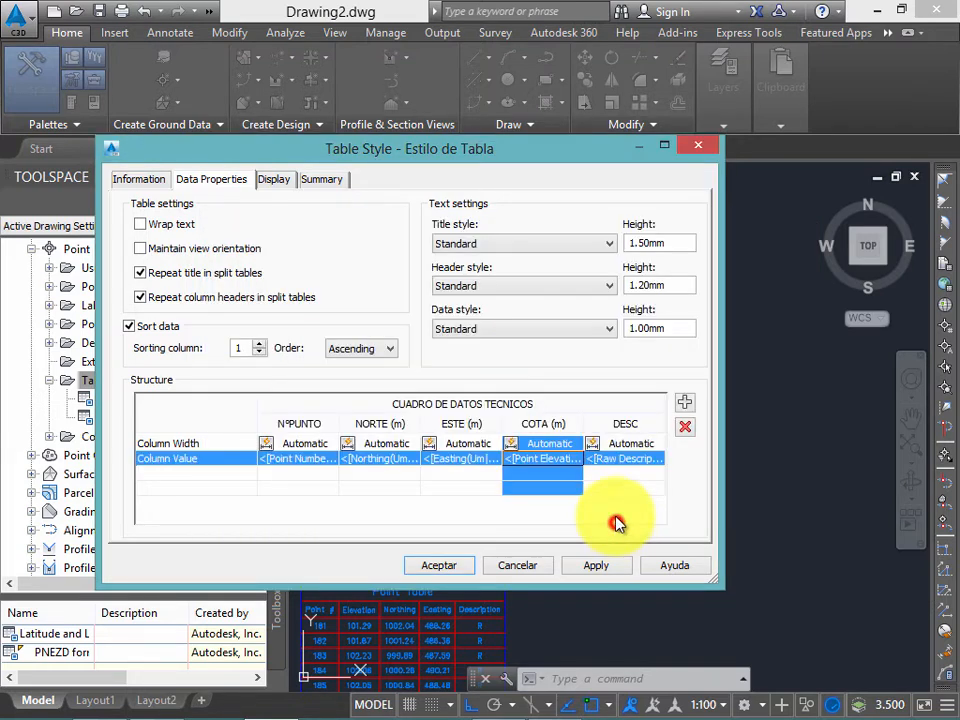
Step: Examine the Raw Description modifiers in the DESC column value and close the editor without changes
{"action": "double_click", "coordinate": [620, 461]}
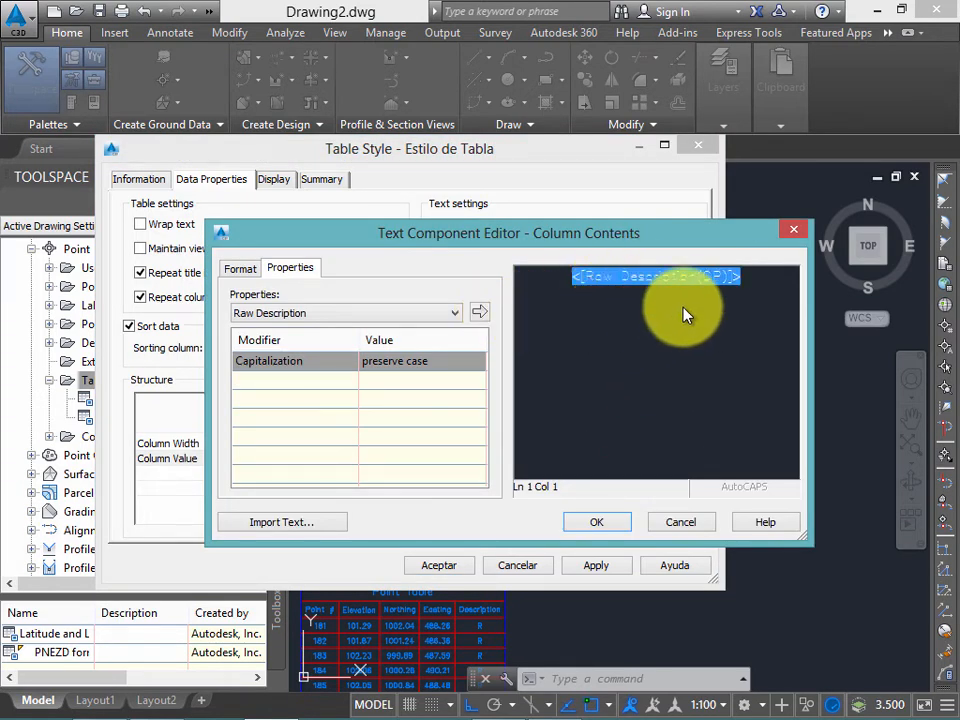
{"action": "left_click", "coordinate": [612, 520]}
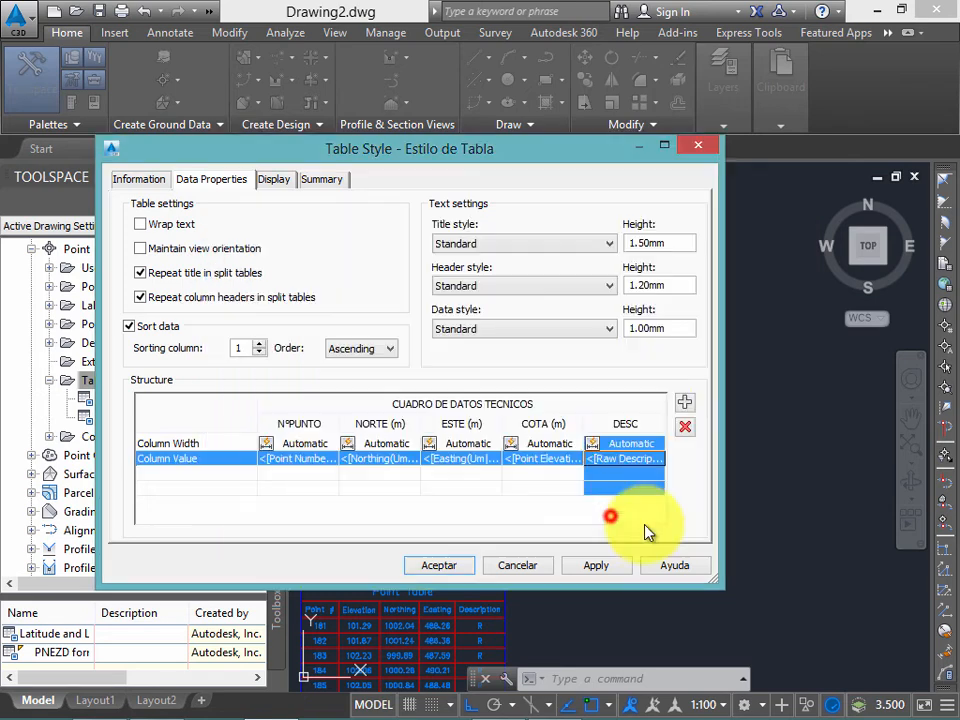
{"action": "left_click_drag", "start_coordinate": [535, 165], "coordinate": [546, 171]}
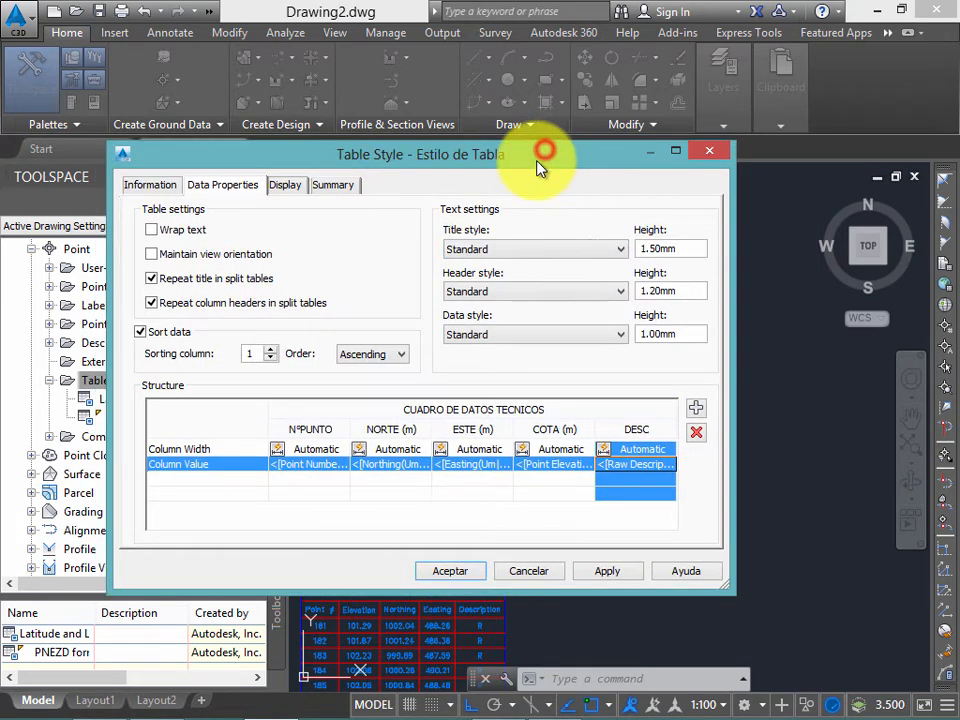
Step: Turn off the visibility of the Title Area Fill, Header Area Fill and Data Area Fill display components
{"action": "left_click", "coordinate": [285, 184]}
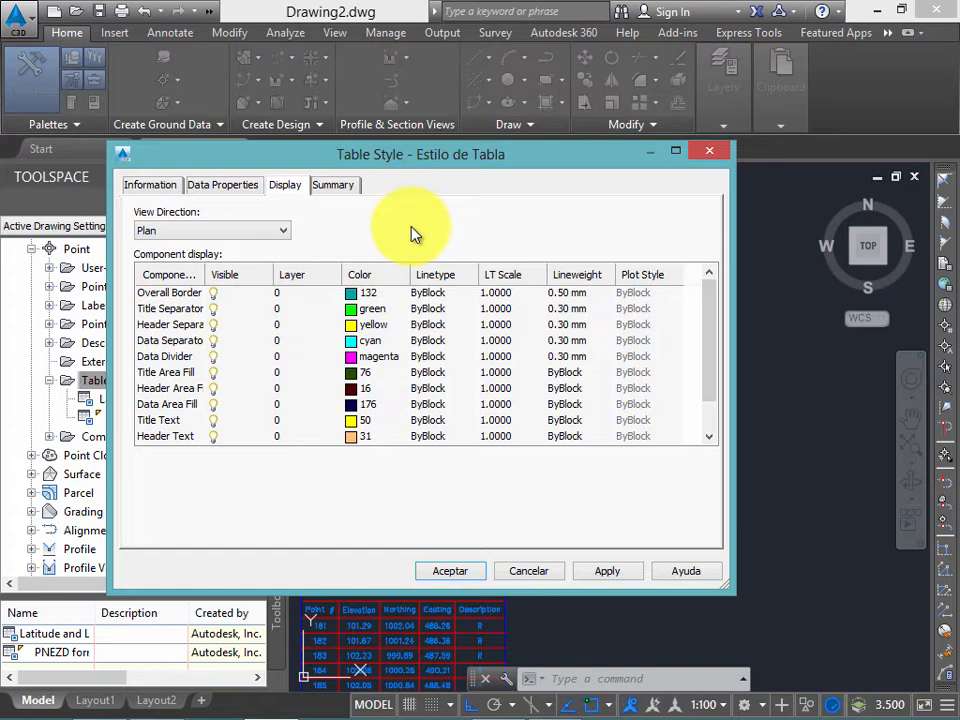
{"action": "left_click_drag", "start_coordinate": [726, 592], "coordinate": [770, 636]}
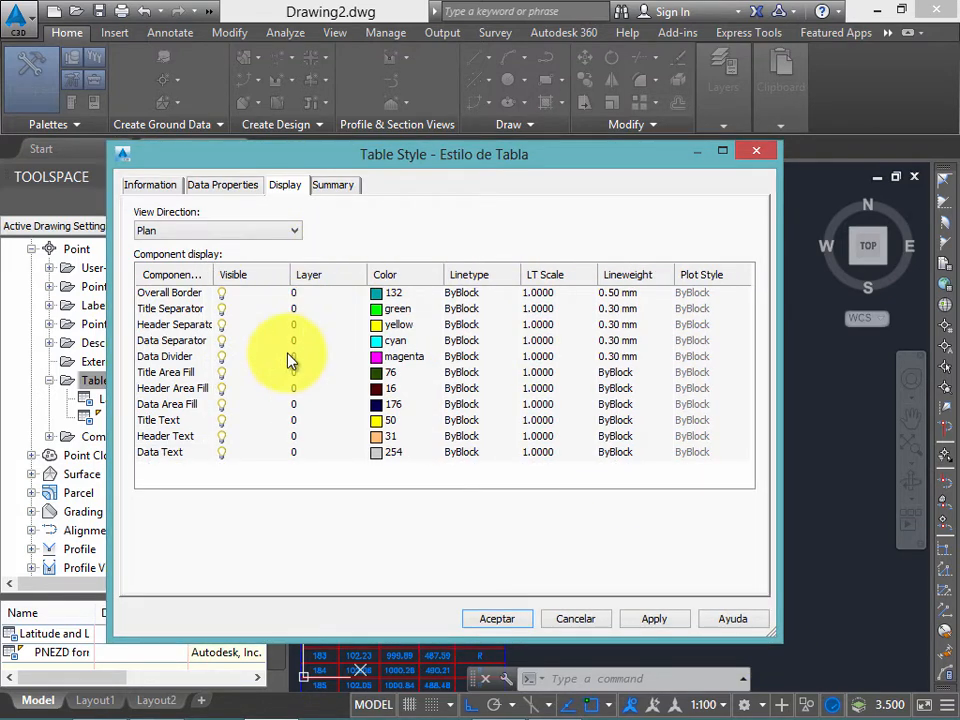
{"action": "left_click", "coordinate": [178, 372]}
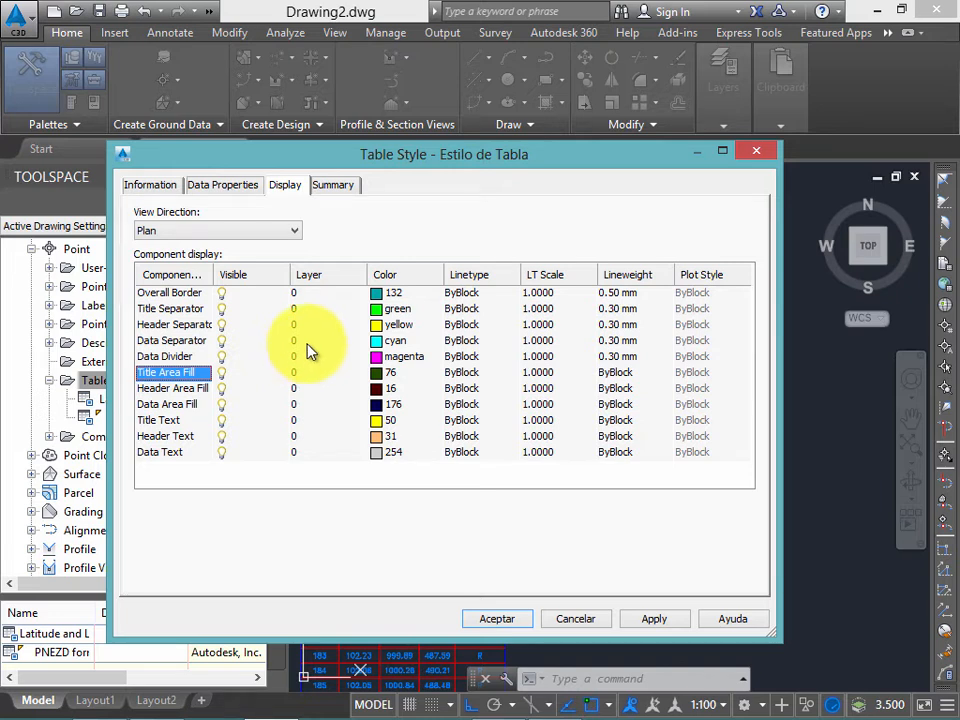
{"action": "left_click", "coordinate": [187, 385]}
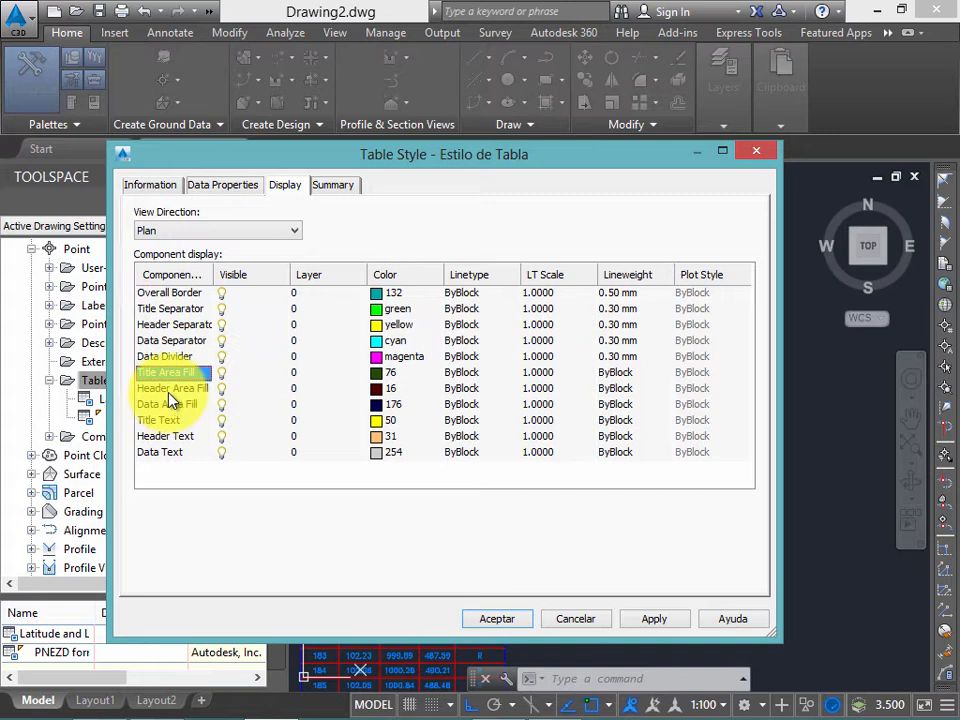
{"action": "left_click", "coordinate": [177, 391]}
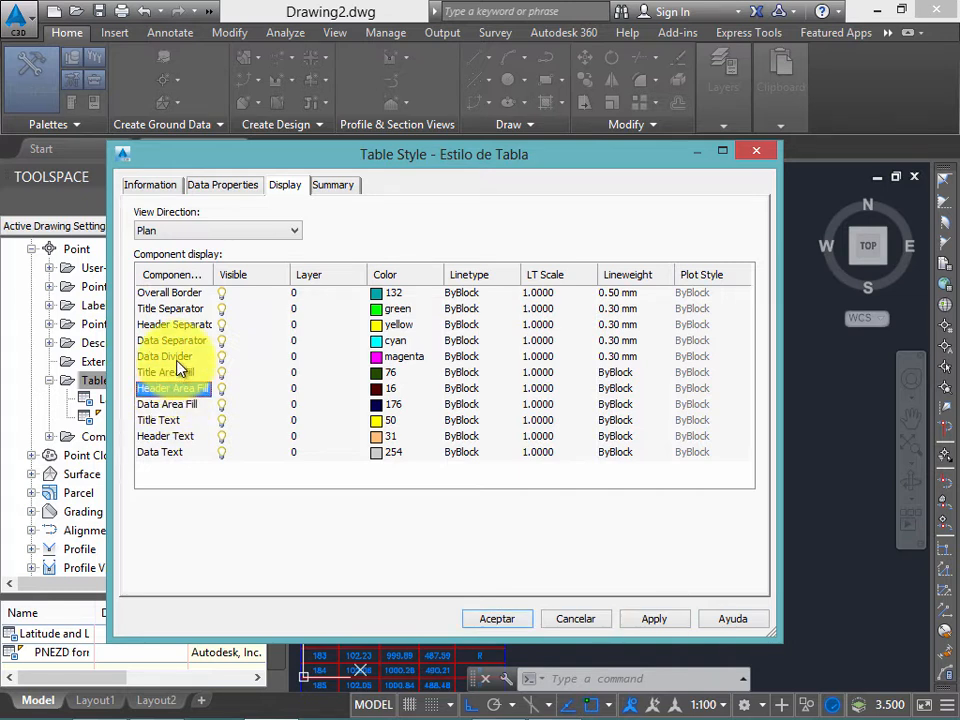
{"action": "left_click", "coordinate": [172, 372], "text": "shift"}
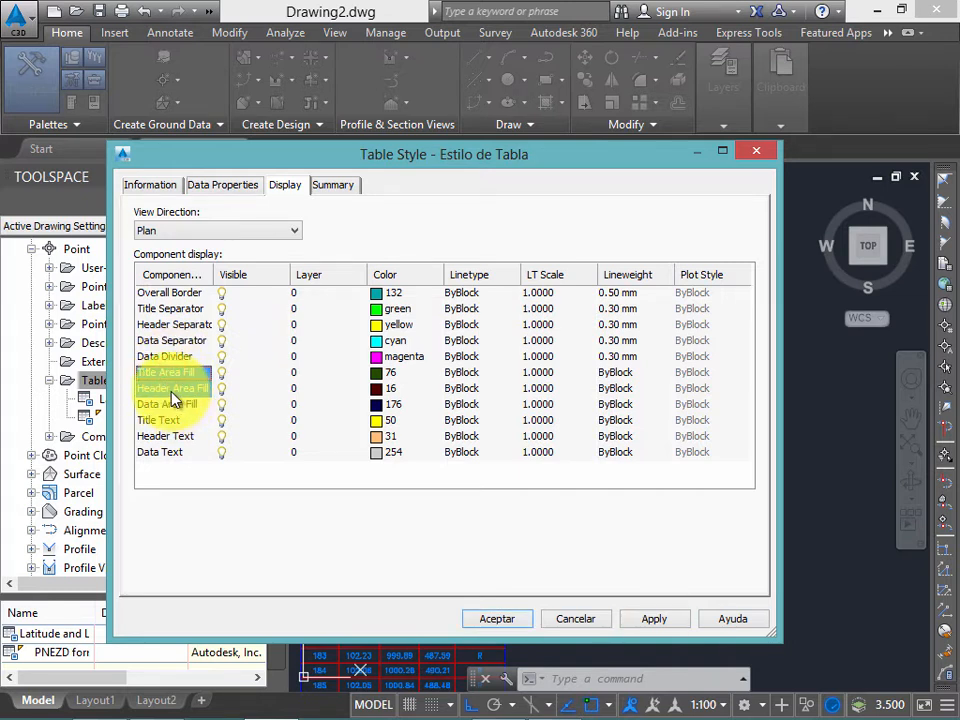
{"action": "left_click", "coordinate": [170, 418], "text": "shift"}
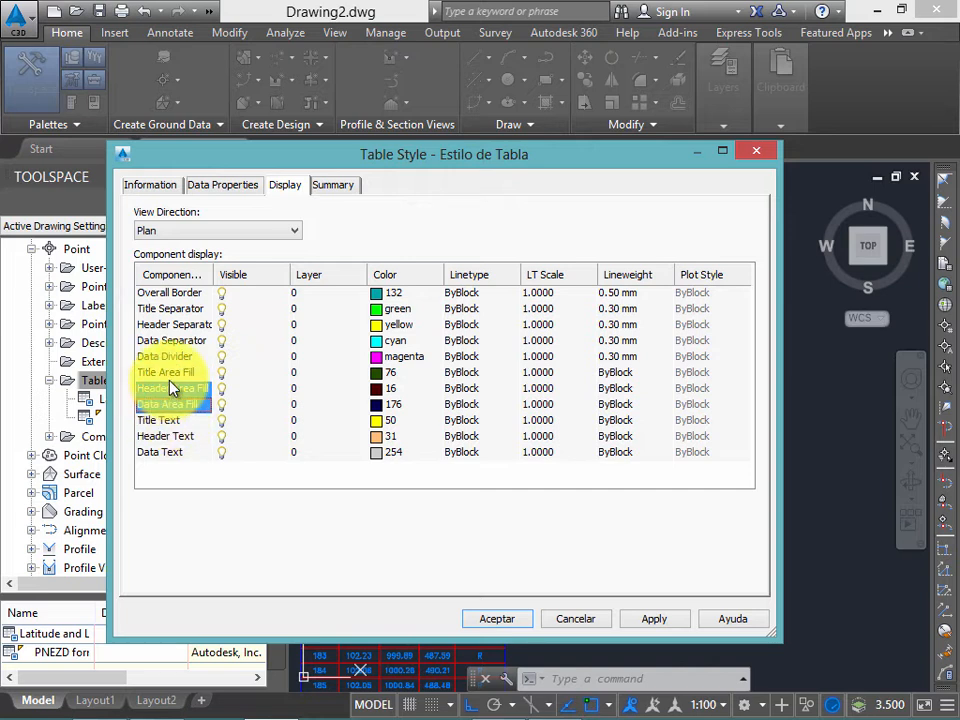
{"action": "left_click", "coordinate": [172, 373], "text": "shift"}
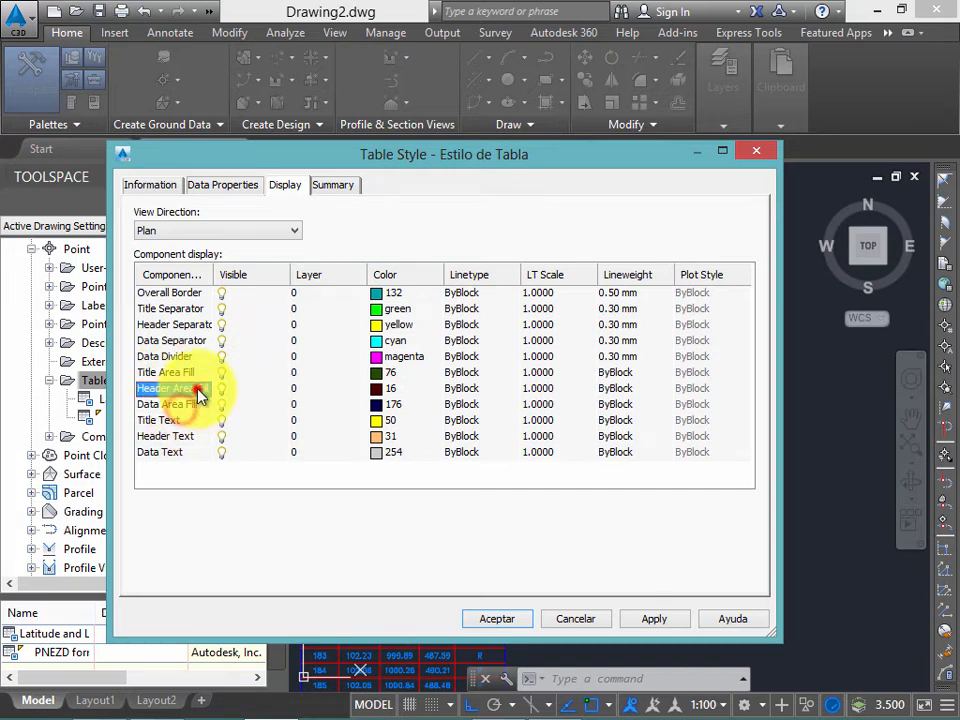
{"action": "left_click", "coordinate": [174, 374]}
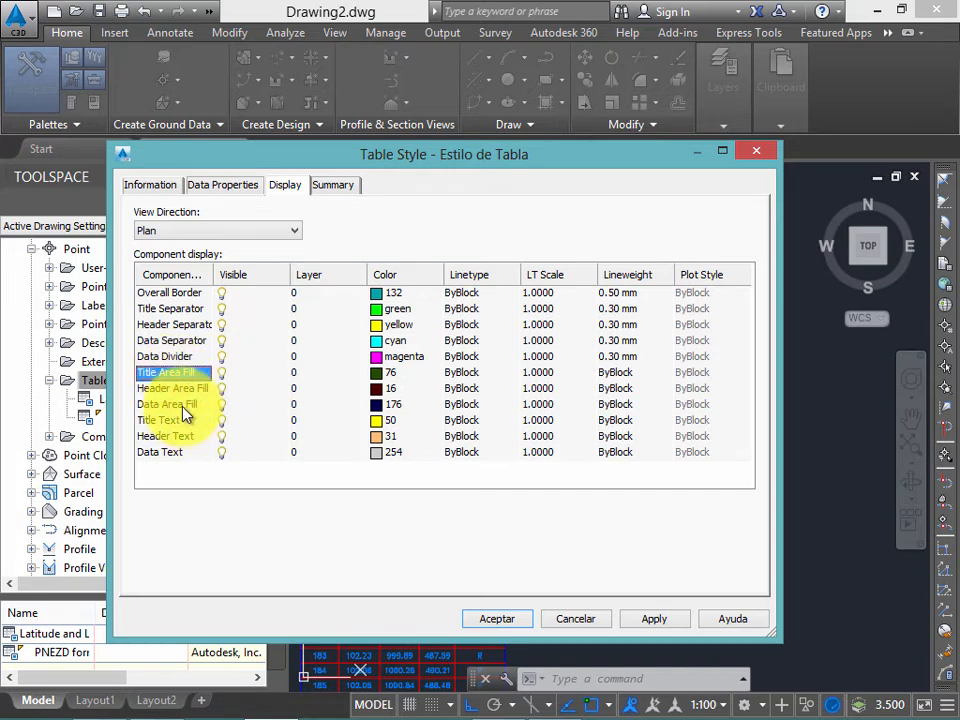
{"action": "left_click", "coordinate": [183, 404], "text": "shift"}
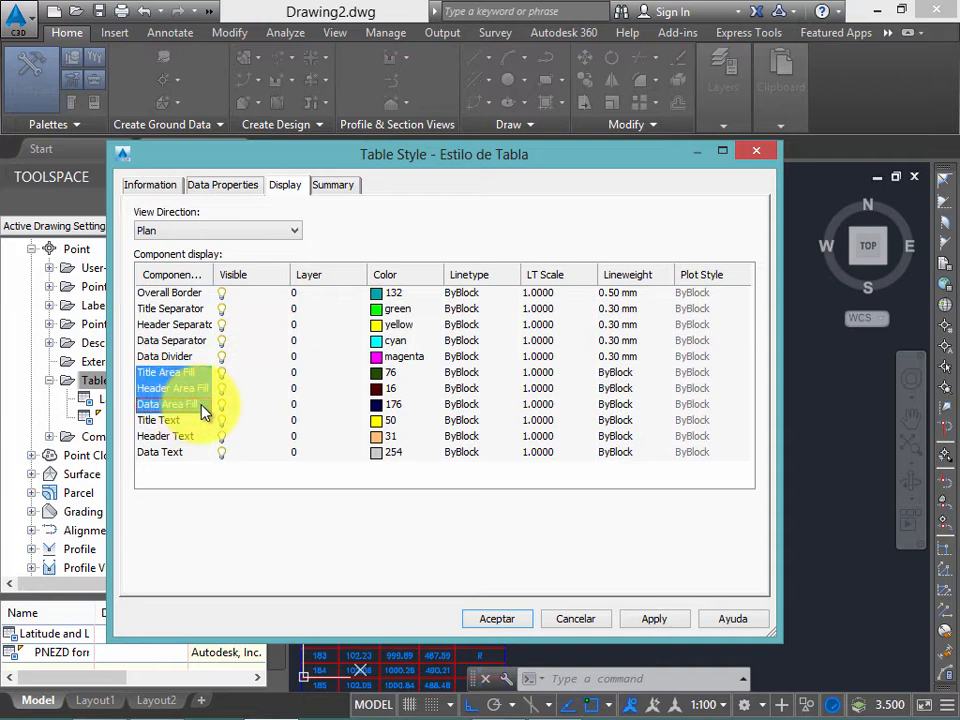
{"action": "left_click", "coordinate": [222, 377]}
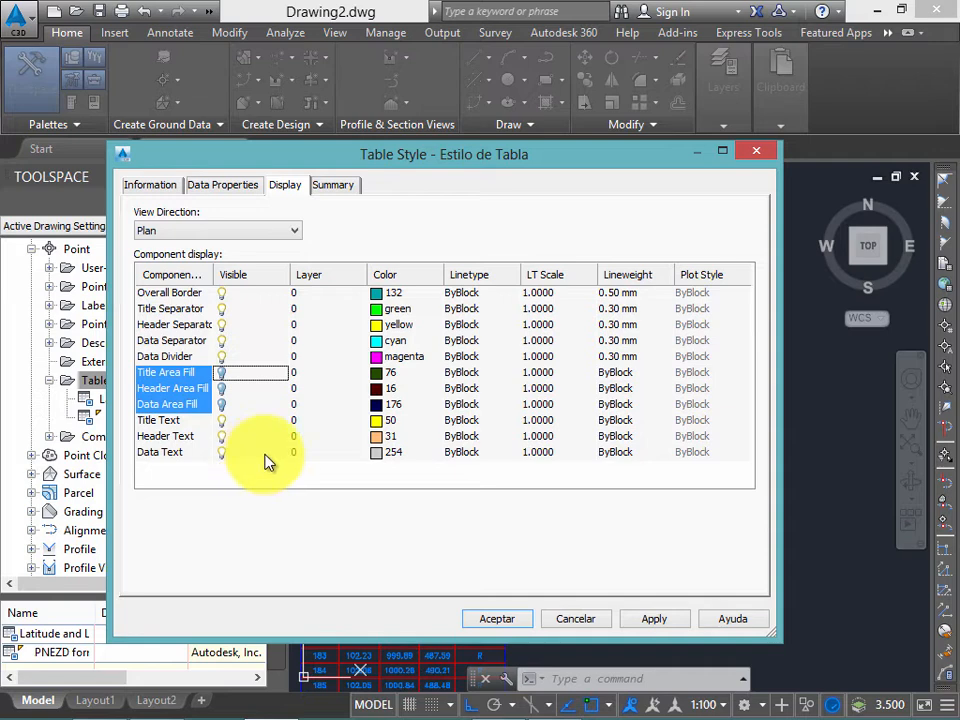
Step: Create a yellow layer named _Bordes and assign it to the Overall Border component
{"action": "left_click", "coordinate": [313, 296]}
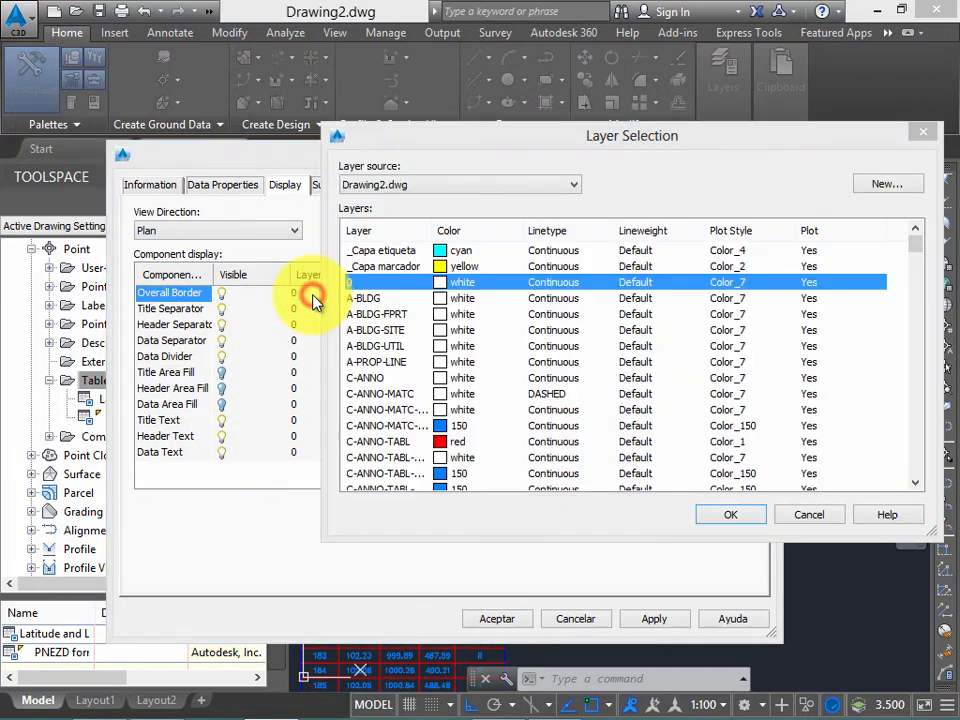
{"action": "left_click", "coordinate": [923, 132]}
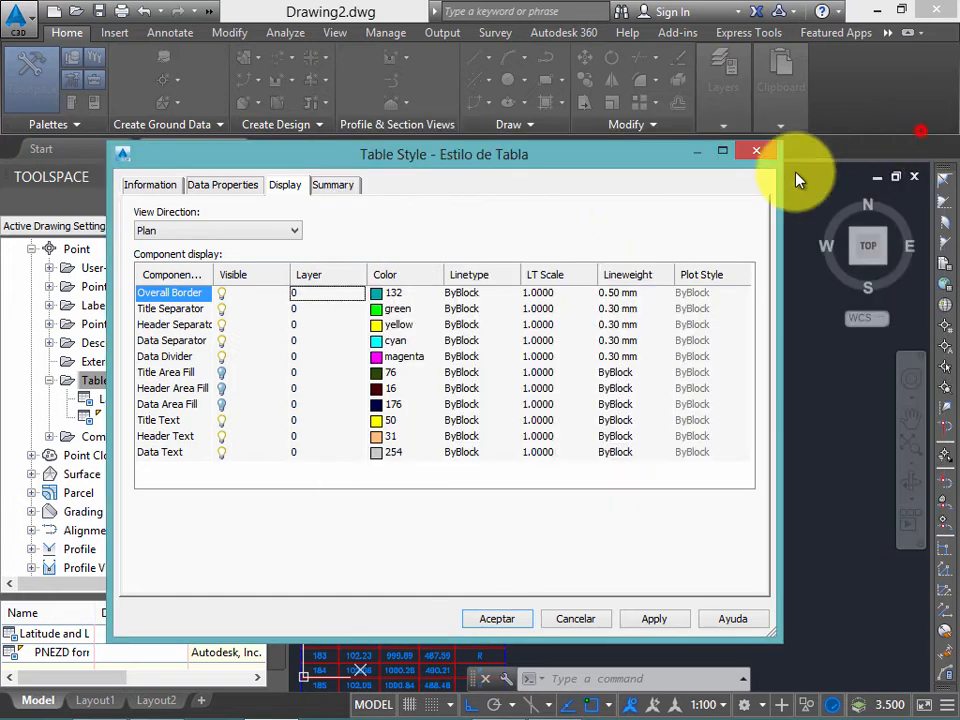
{"action": "left_click", "coordinate": [318, 295]}
{"action": "left_click", "coordinate": [897, 184]}
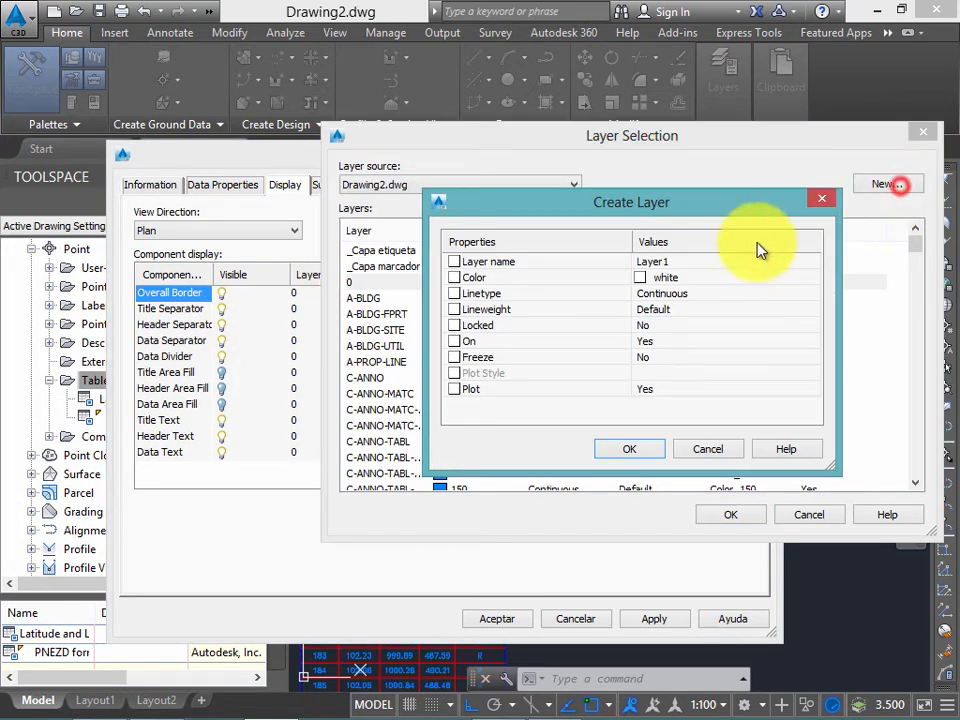
{"action": "left_click", "coordinate": [656, 265]}
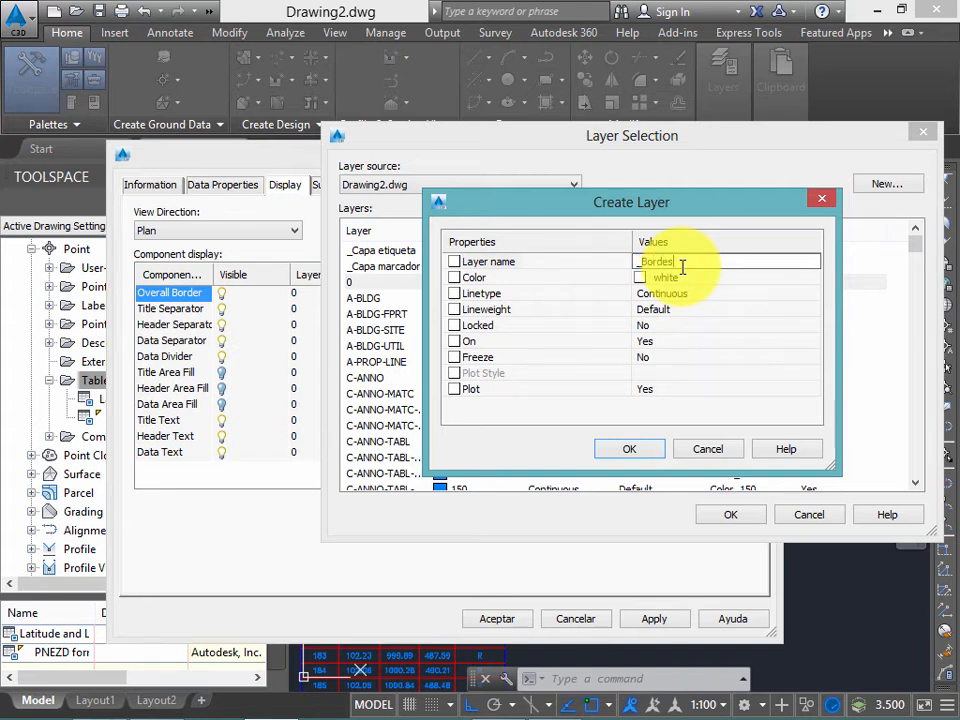
{"action": "left_click", "coordinate": [668, 277]}
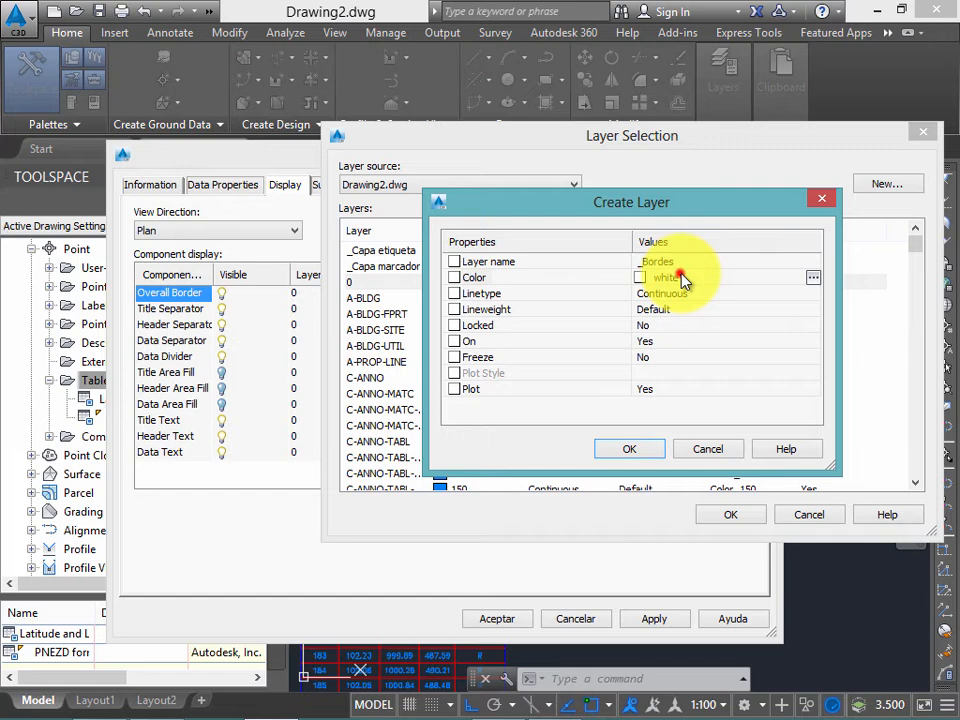
{"action": "left_click", "coordinate": [815, 282]}
{"action": "left_click", "coordinate": [502, 382]}
{"action": "left_click", "coordinate": [610, 489]}
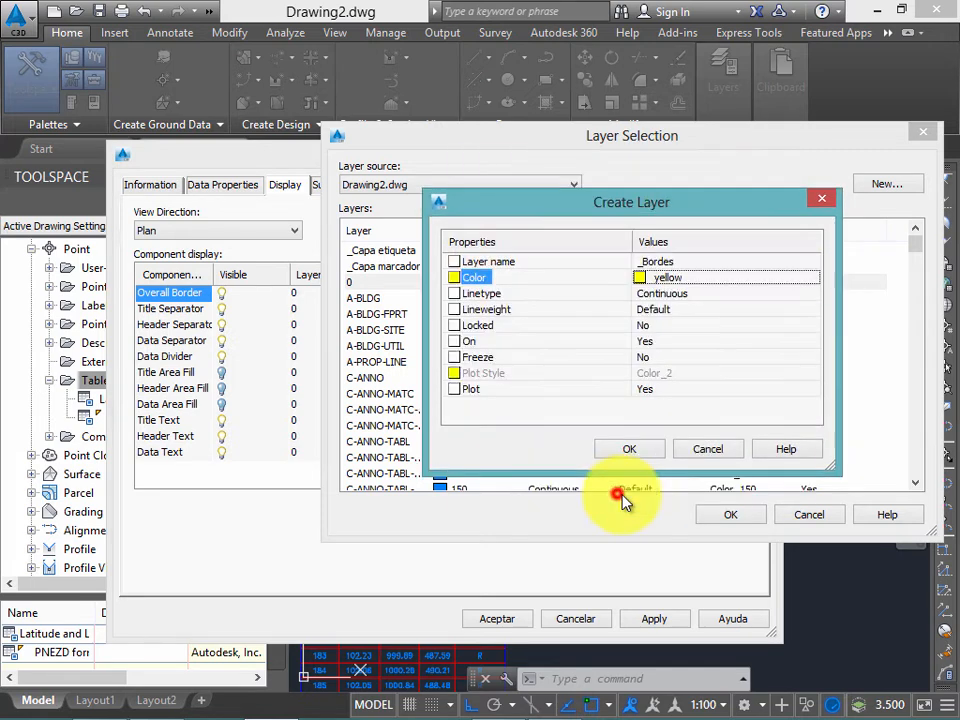
{"action": "left_click", "coordinate": [651, 455]}
{"action": "left_click", "coordinate": [724, 514]}
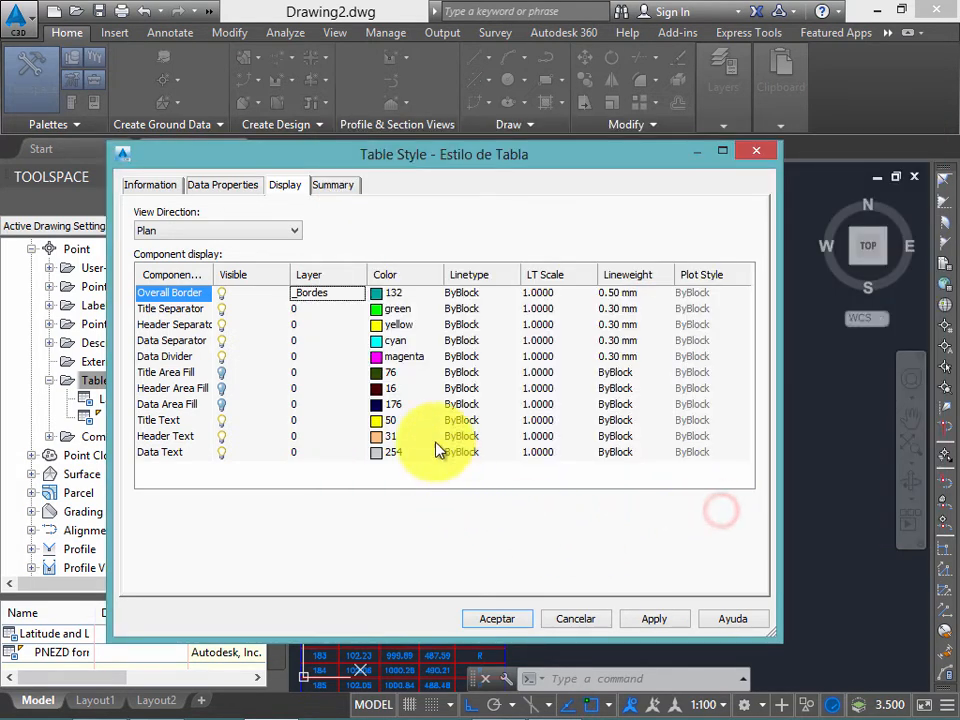
Step: Assign the _Bordes layer to the Title Separator, Header Separator, Data Separator and Data Divider components
{"action": "left_click", "coordinate": [182, 308]}
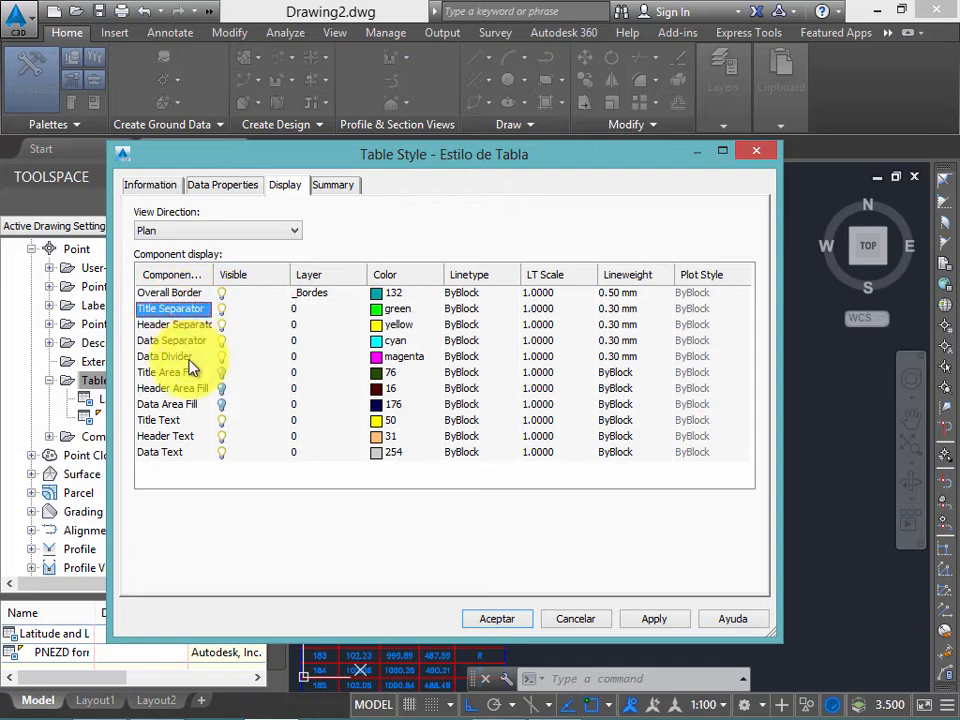
{"action": "left_click", "coordinate": [181, 358], "text": "shift"}
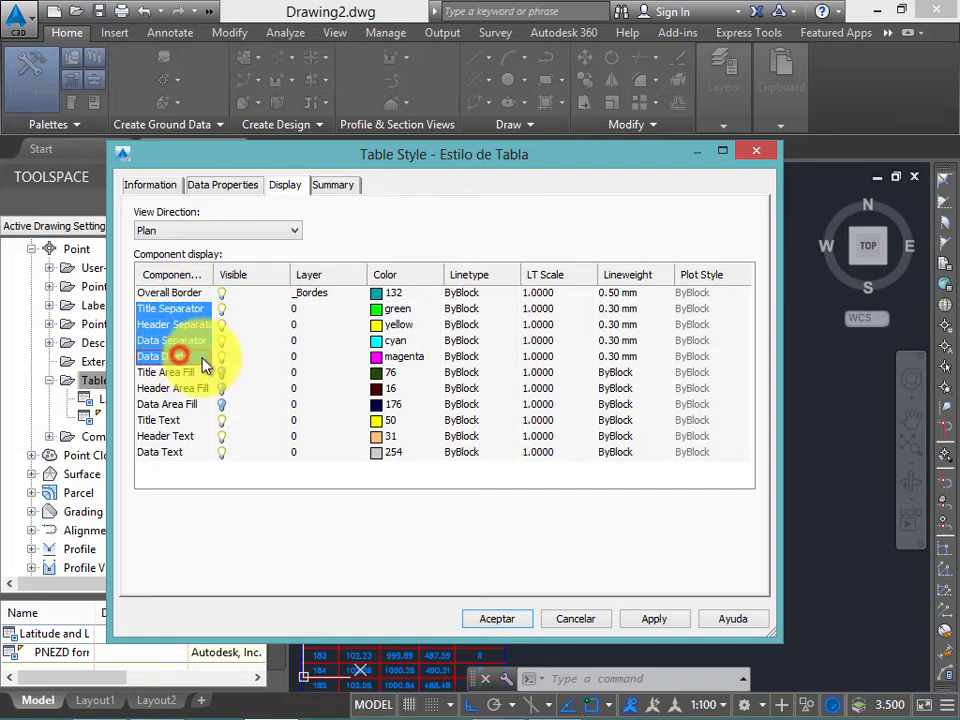
{"action": "left_click", "coordinate": [300, 308]}
{"action": "left_click", "coordinate": [370, 250]}
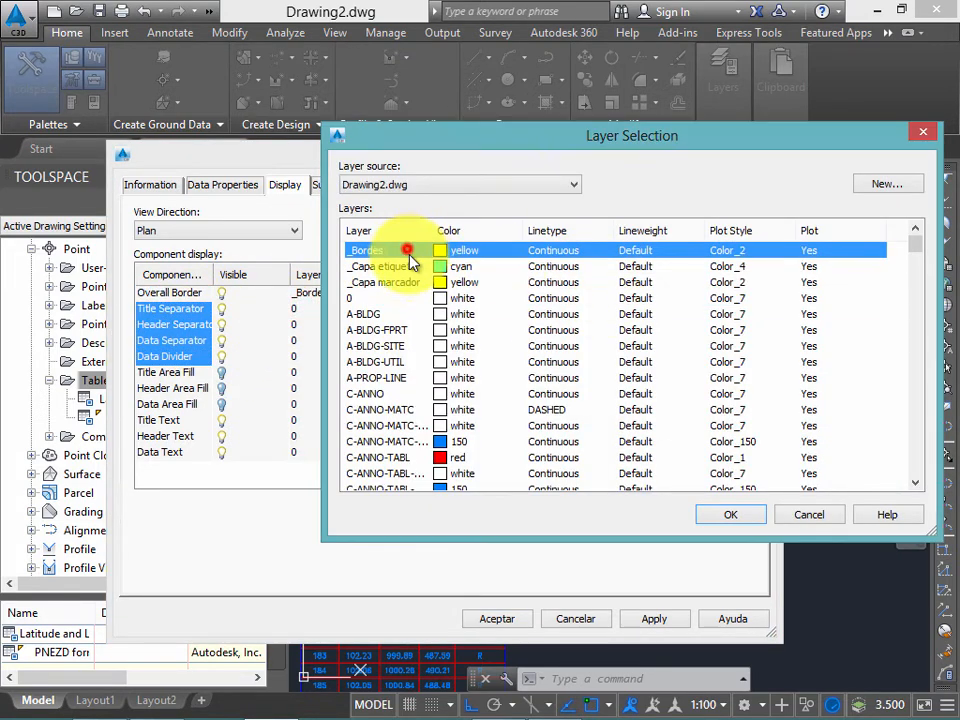
{"action": "left_click", "coordinate": [730, 514]}
Step: Create a green layer named _Texto and assign it to the Title Text component
{"action": "left_click", "coordinate": [174, 420]}
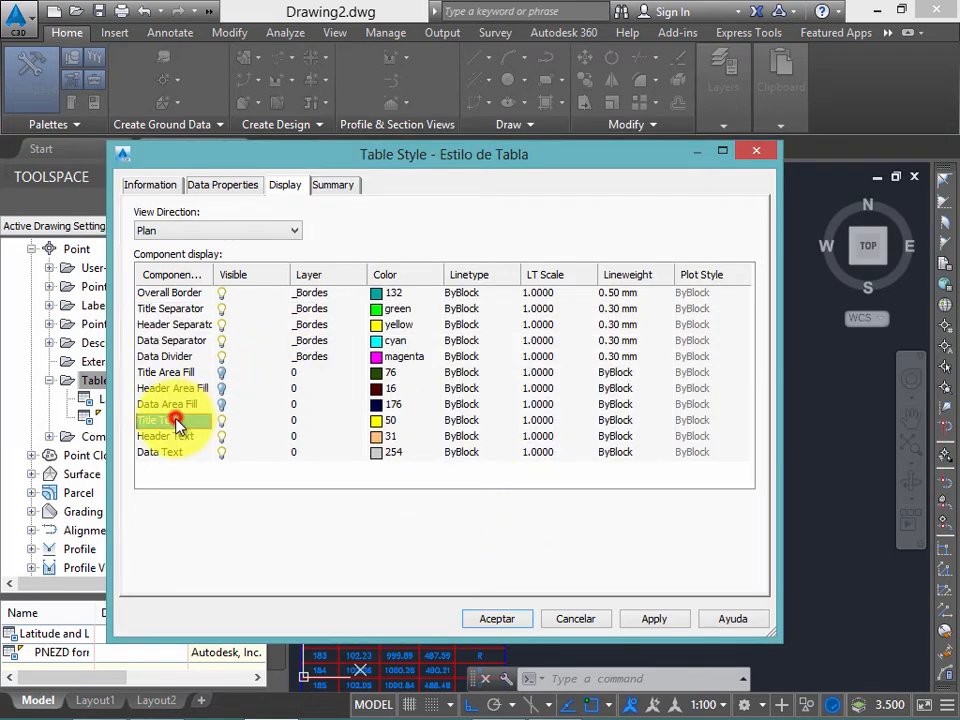
{"action": "left_click", "coordinate": [303, 422]}
{"action": "left_click", "coordinate": [892, 183]}
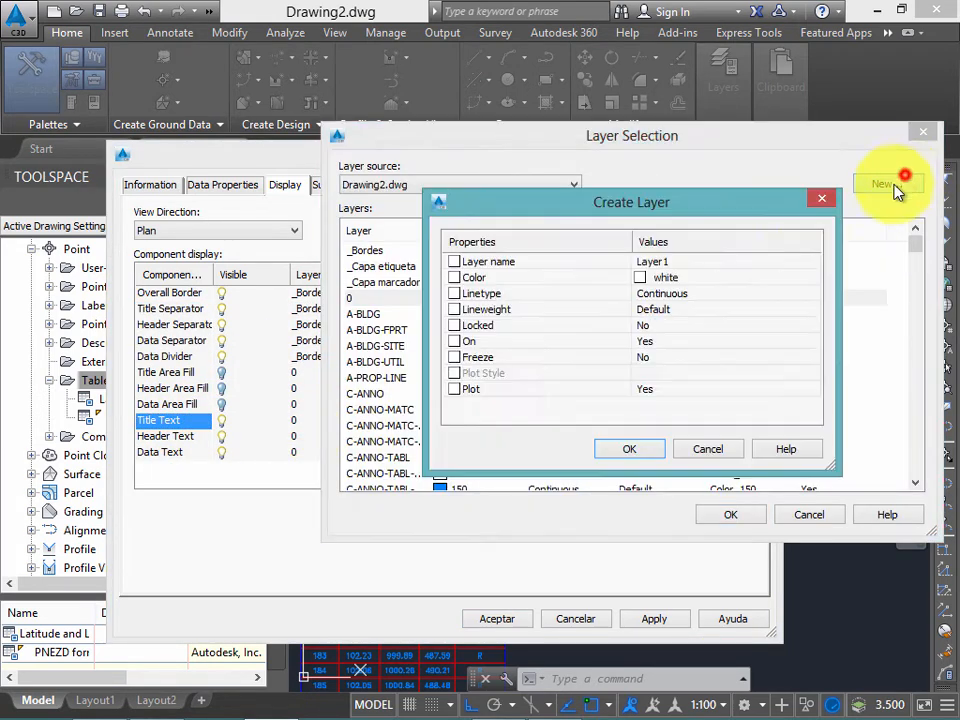
{"action": "left_click", "coordinate": [697, 258]}
{"action": "type", "text": "_"}
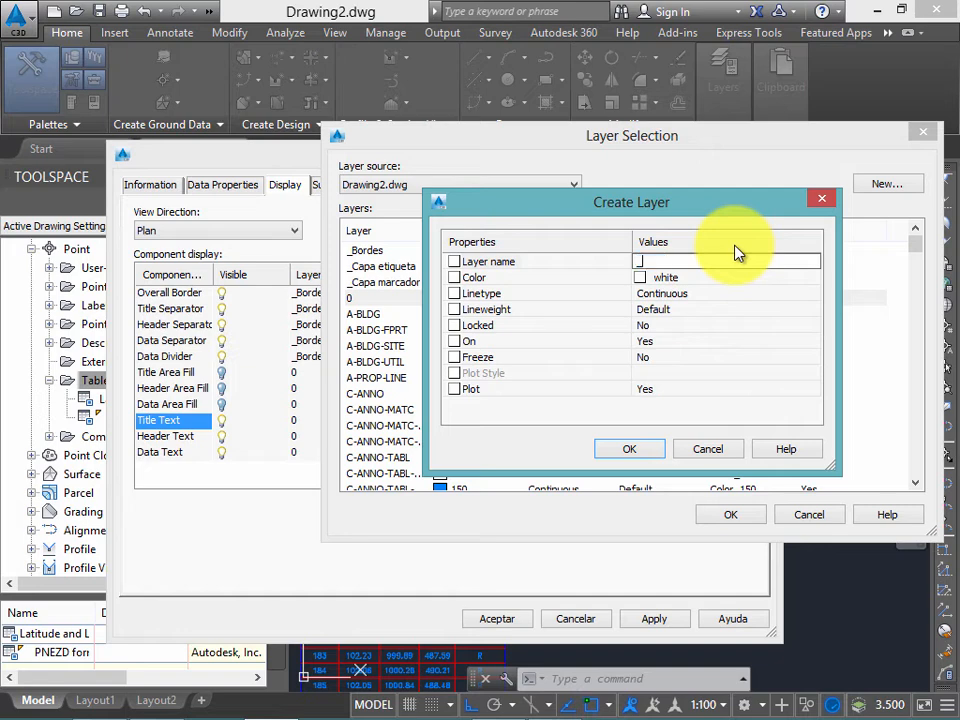
{"action": "type", "text": "Texto"}
{"action": "left_click", "coordinate": [760, 276]}
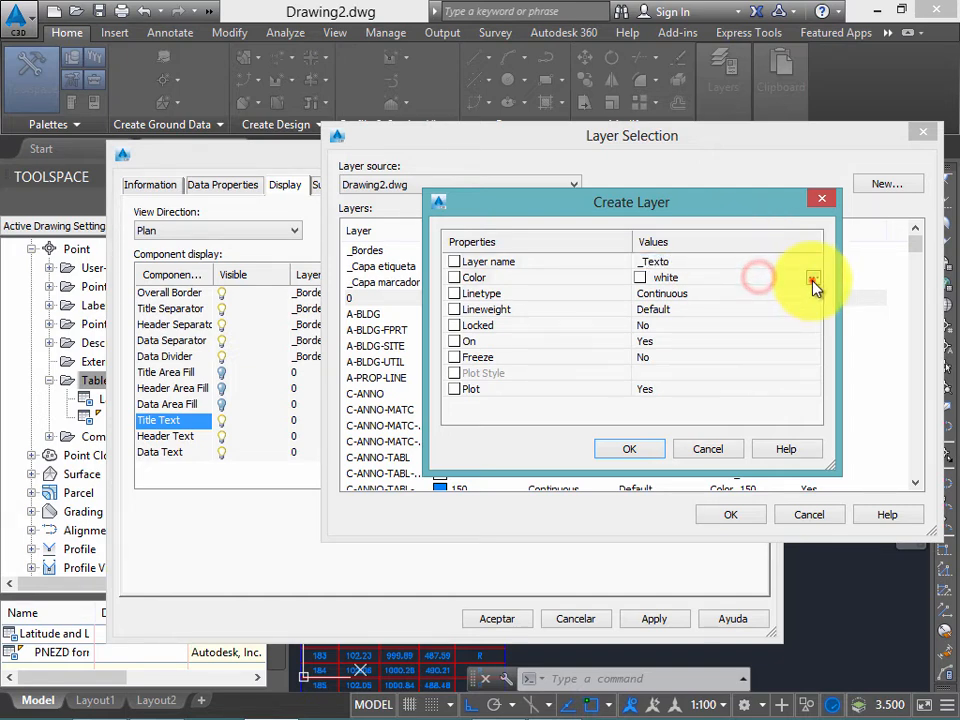
{"action": "left_click", "coordinate": [813, 279]}
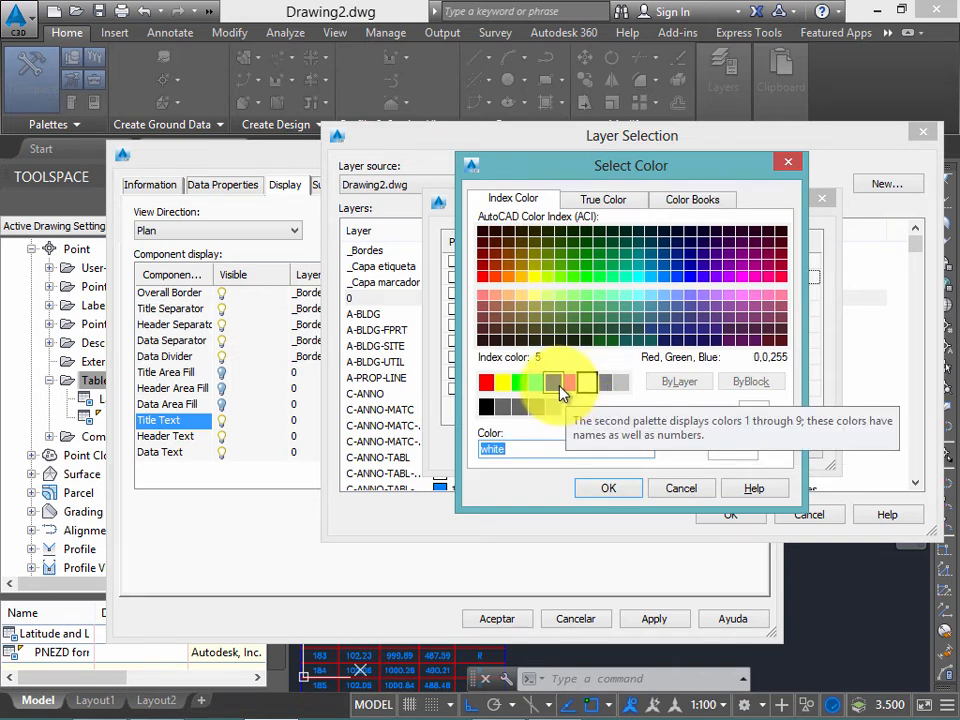
{"action": "left_click", "coordinate": [519, 383]}
{"action": "left_click", "coordinate": [609, 488]}
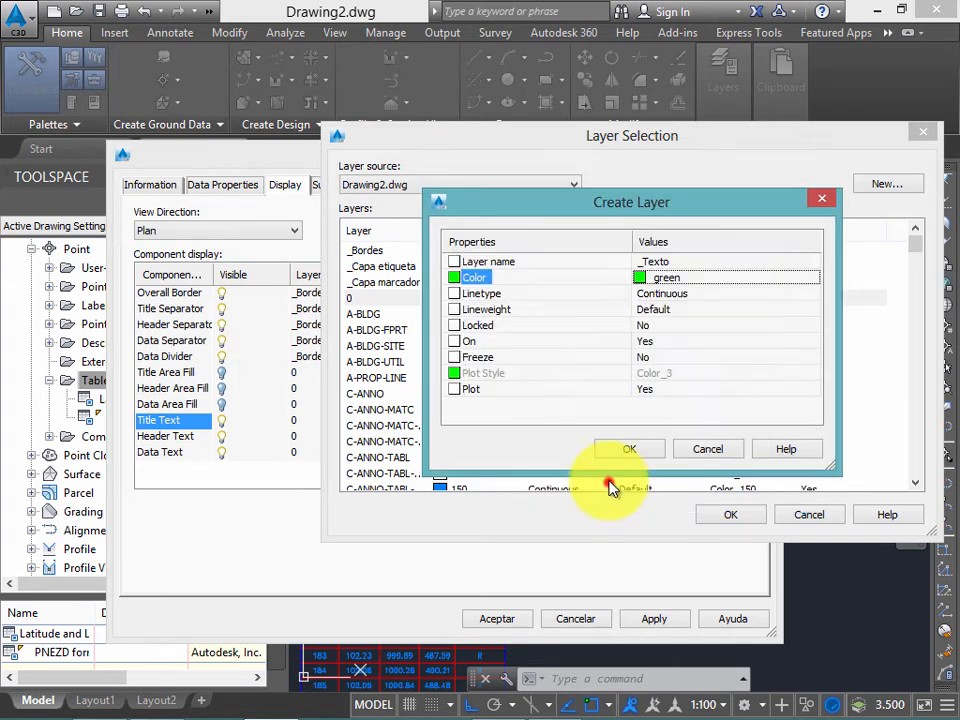
{"action": "left_click", "coordinate": [640, 452]}
{"action": "left_click", "coordinate": [724, 513]}
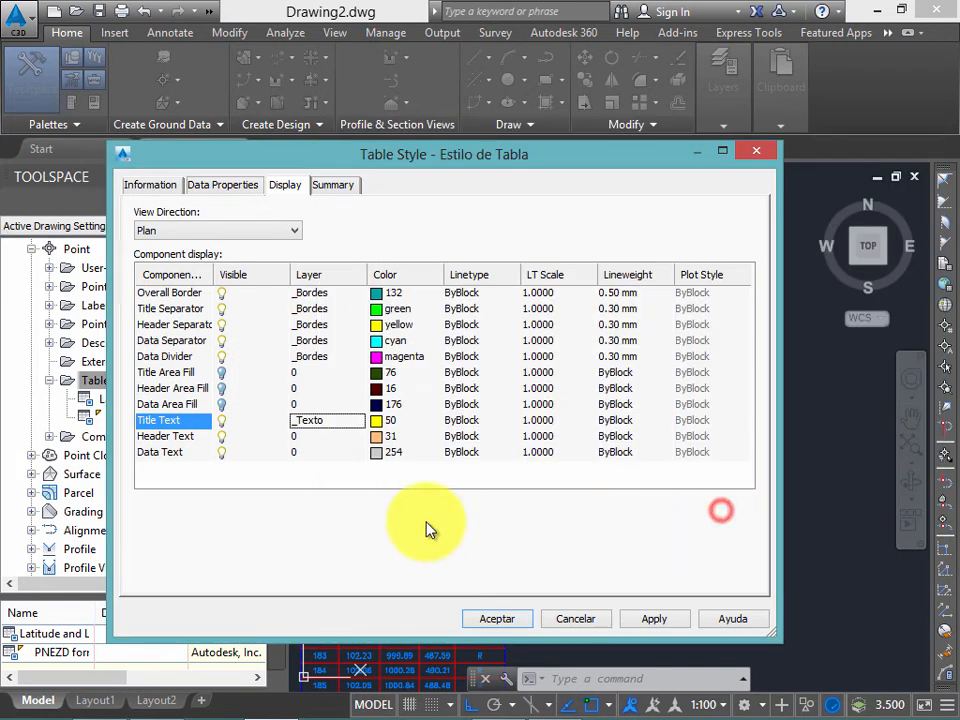
Step: Assign the _Texto layer to the Header Text and Data Text components as well
{"action": "left_click", "coordinate": [176, 455], "text": "shift"}
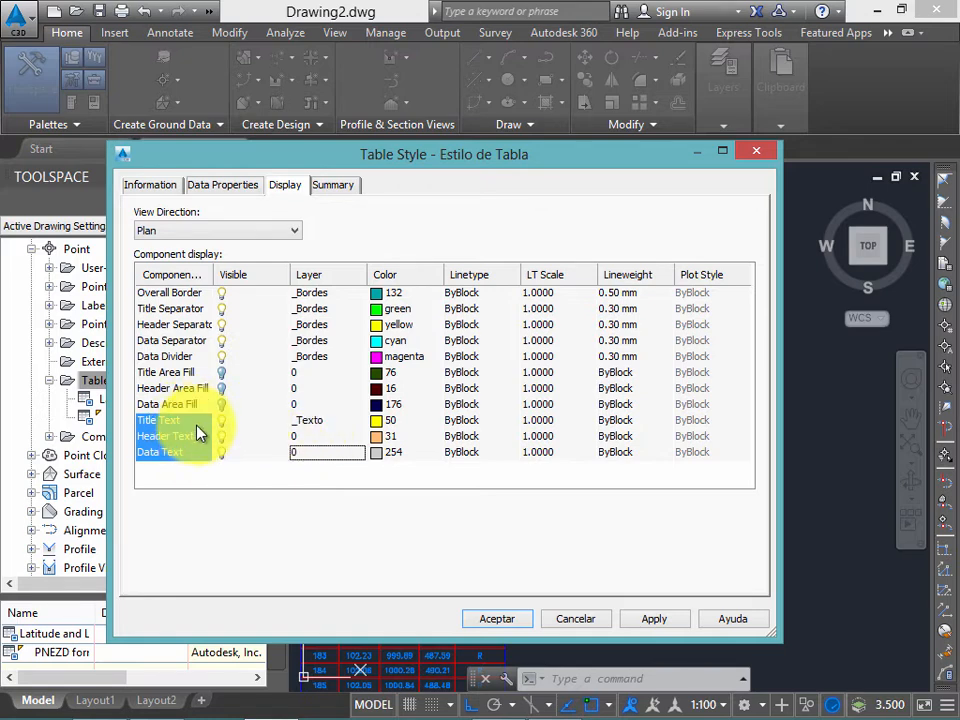
{"action": "left_click", "coordinate": [315, 437]}
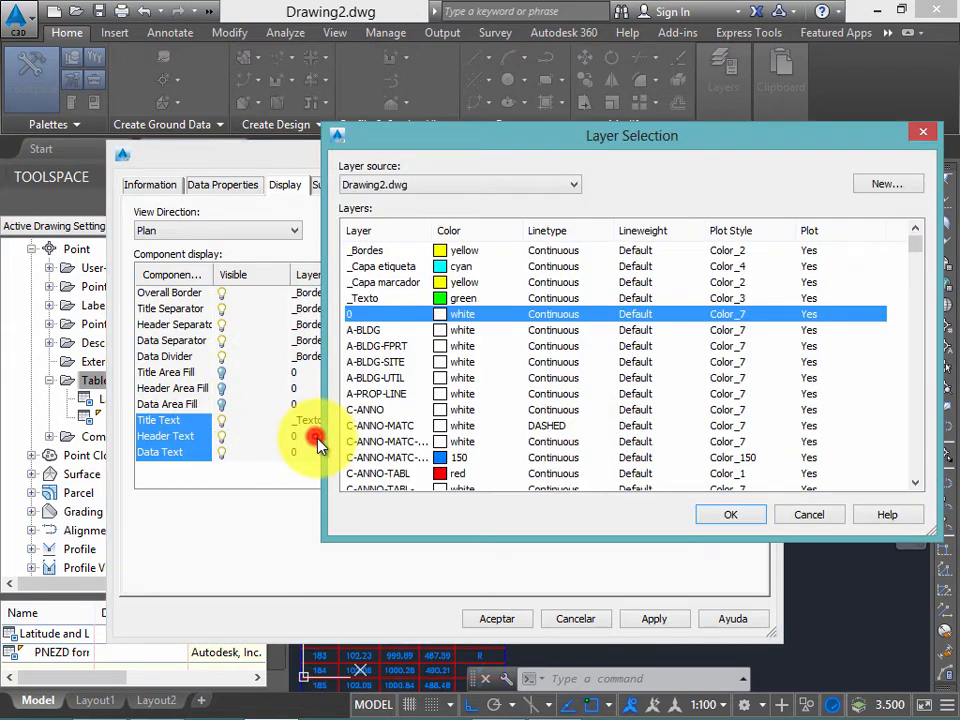
{"action": "left_click", "coordinate": [390, 298]}
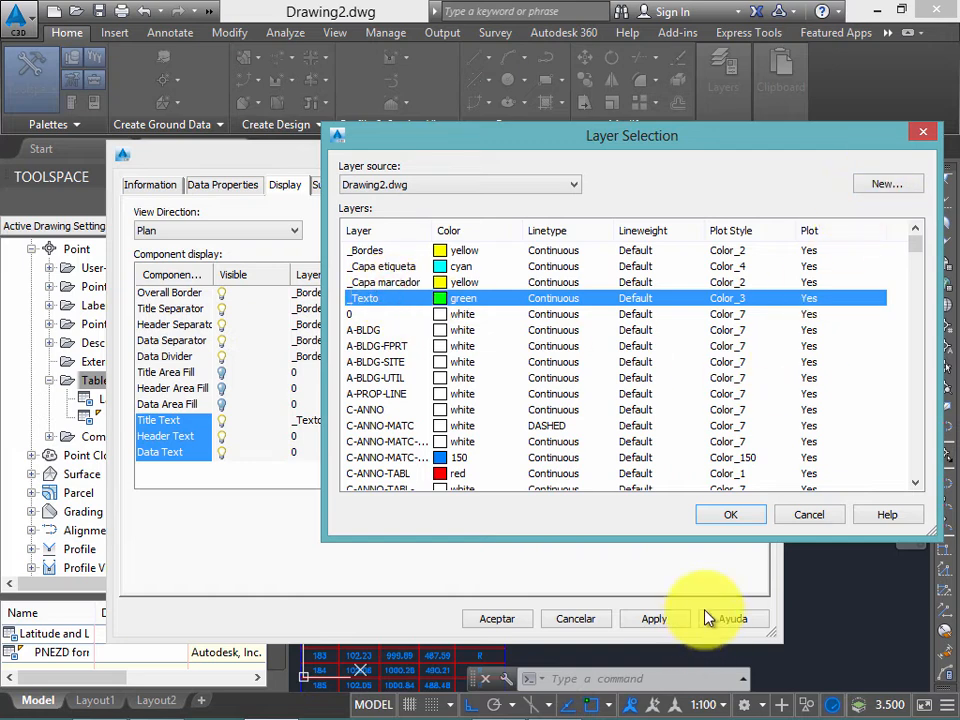
{"action": "left_click", "coordinate": [708, 515]}
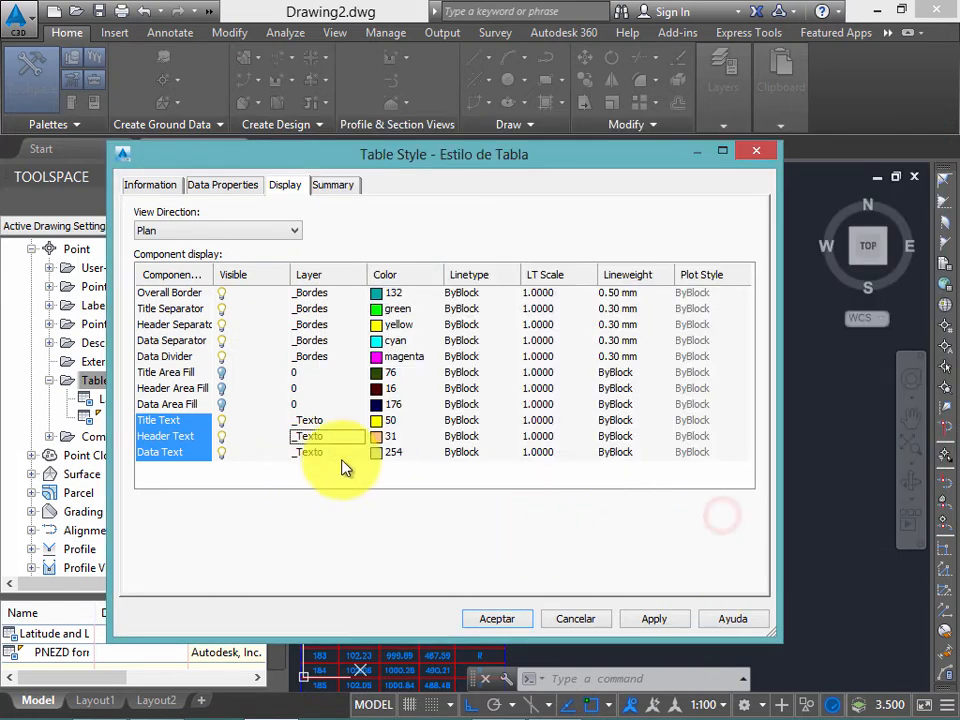
Step: Set the color of all table display components, from Overall Border to Data Text, to ByLayer
{"action": "left_click", "coordinate": [397, 298]}
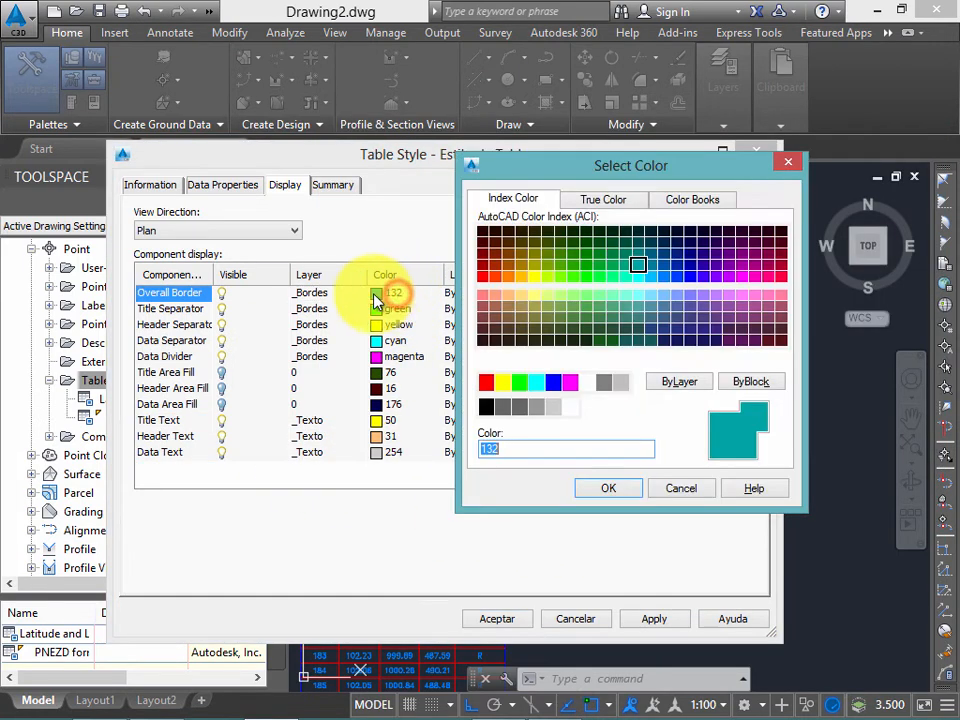
{"action": "left_click", "coordinate": [788, 160]}
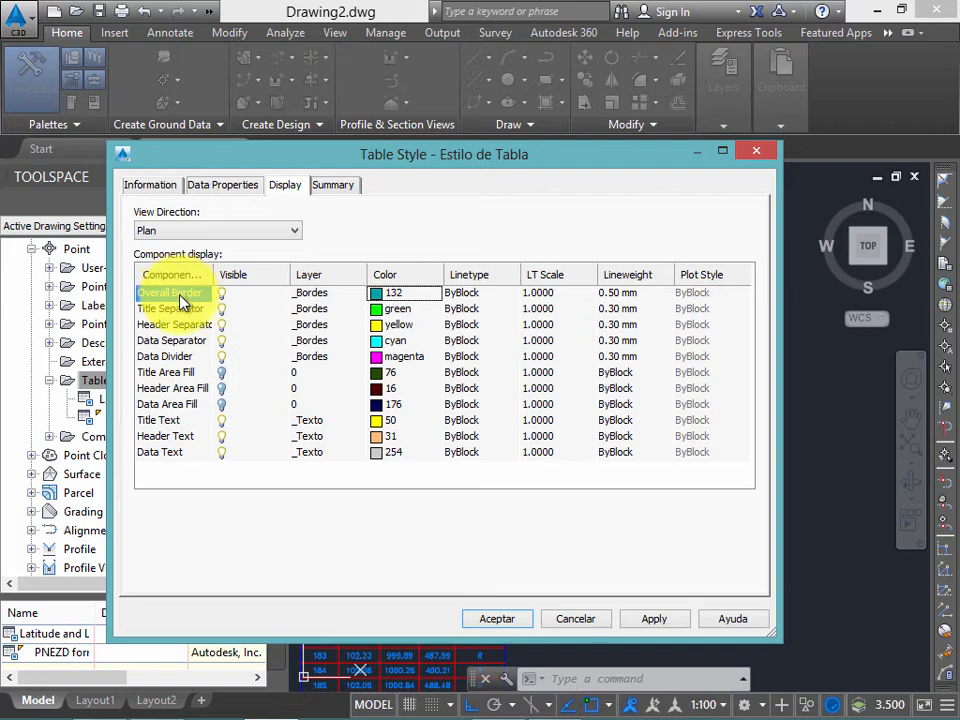
{"action": "left_click", "coordinate": [176, 455], "text": "shift"}
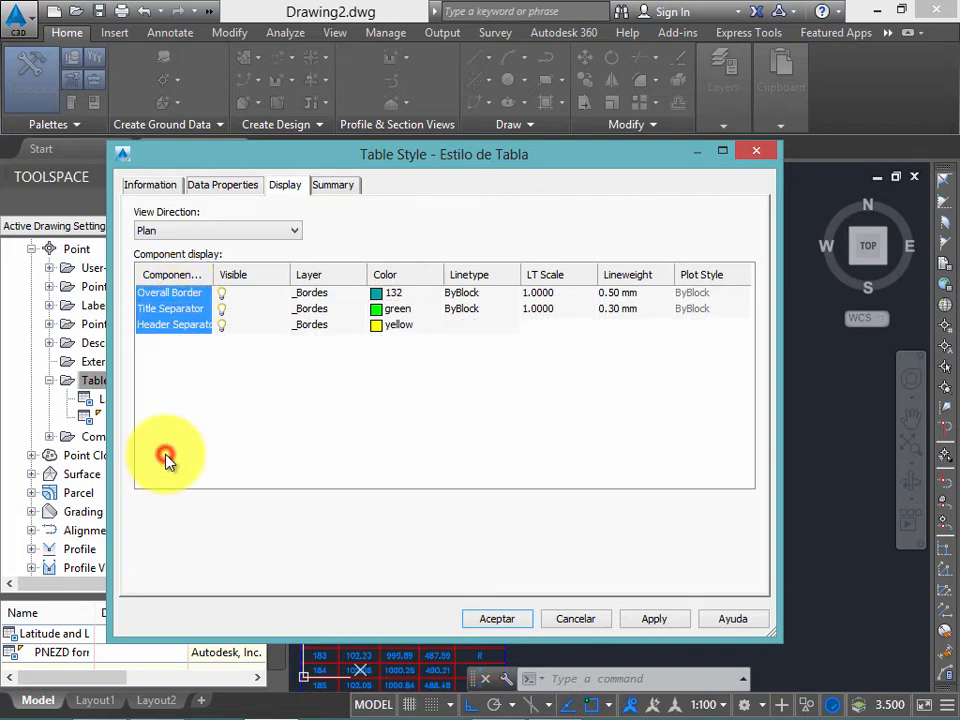
{"action": "left_click", "coordinate": [396, 295]}
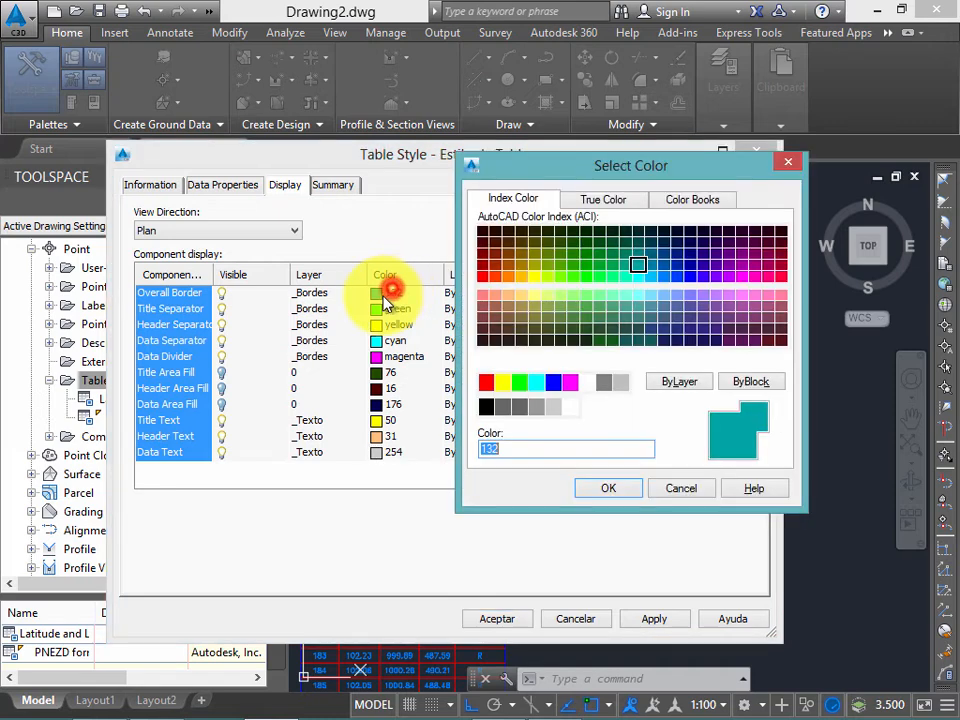
{"action": "left_click", "coordinate": [662, 380]}
{"action": "left_click", "coordinate": [608, 488]}
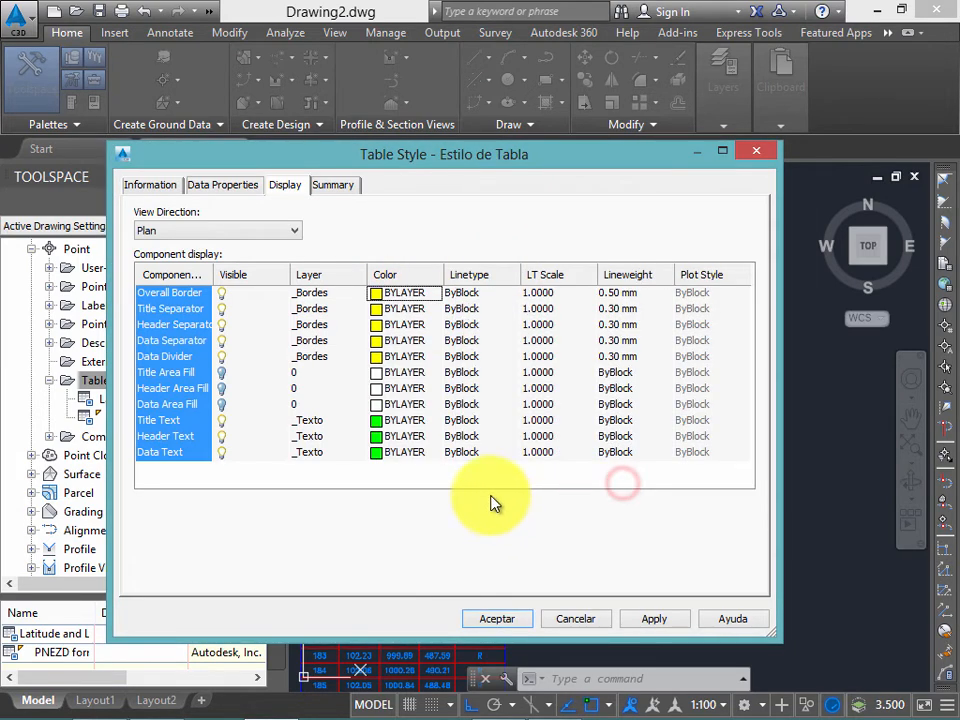
Step: Set the linetype and lineweight of all table display components to ByLayer
{"action": "left_click", "coordinate": [468, 294]}
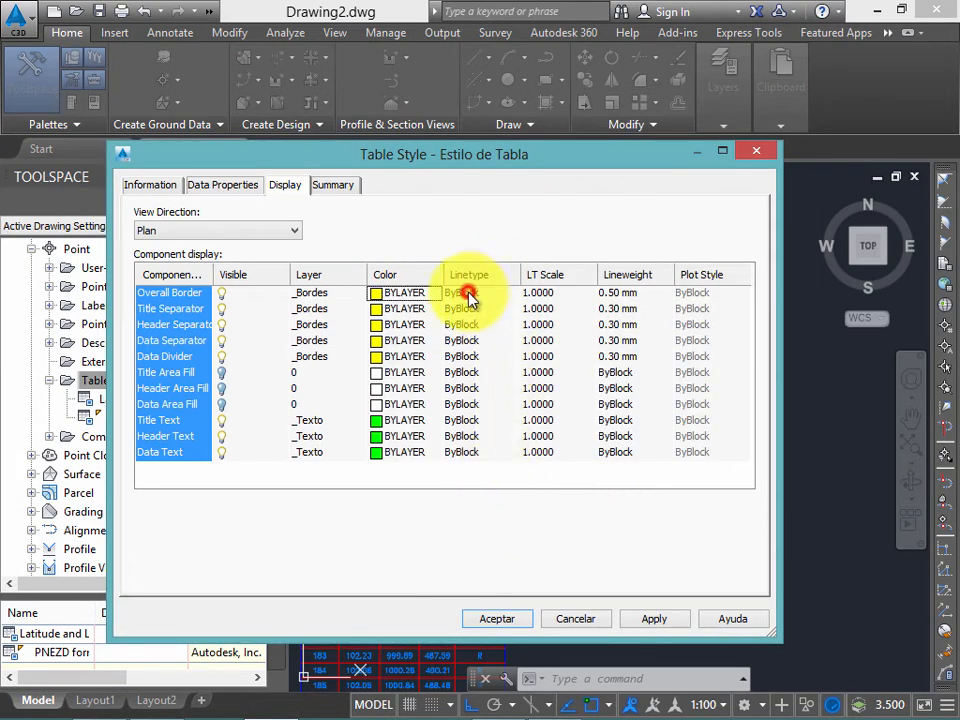
{"action": "left_click", "coordinate": [223, 431]}
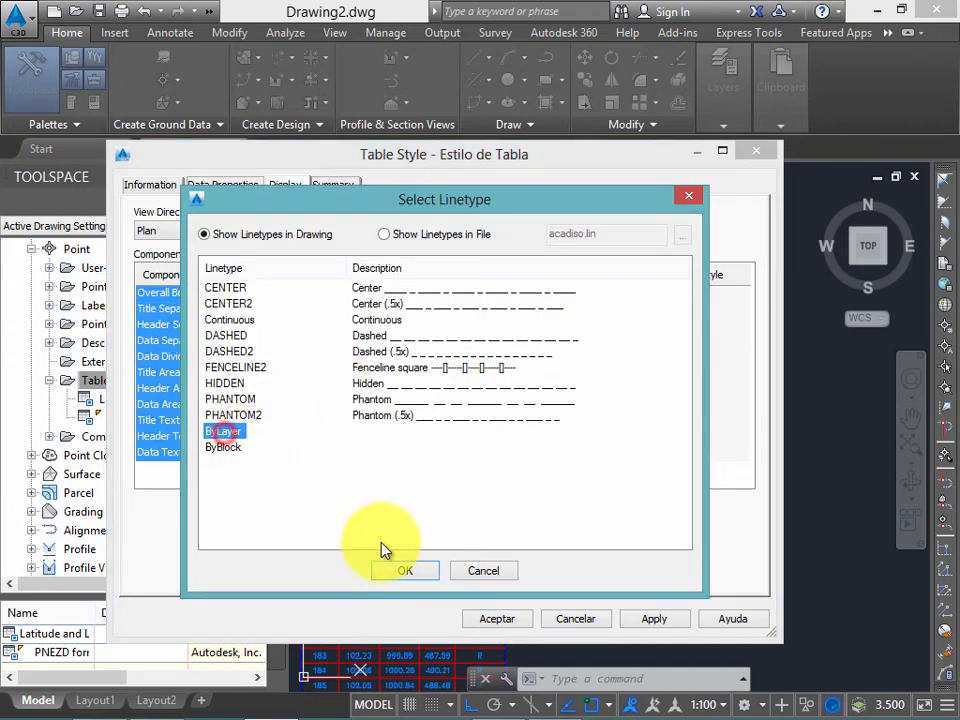
{"action": "left_click", "coordinate": [405, 570]}
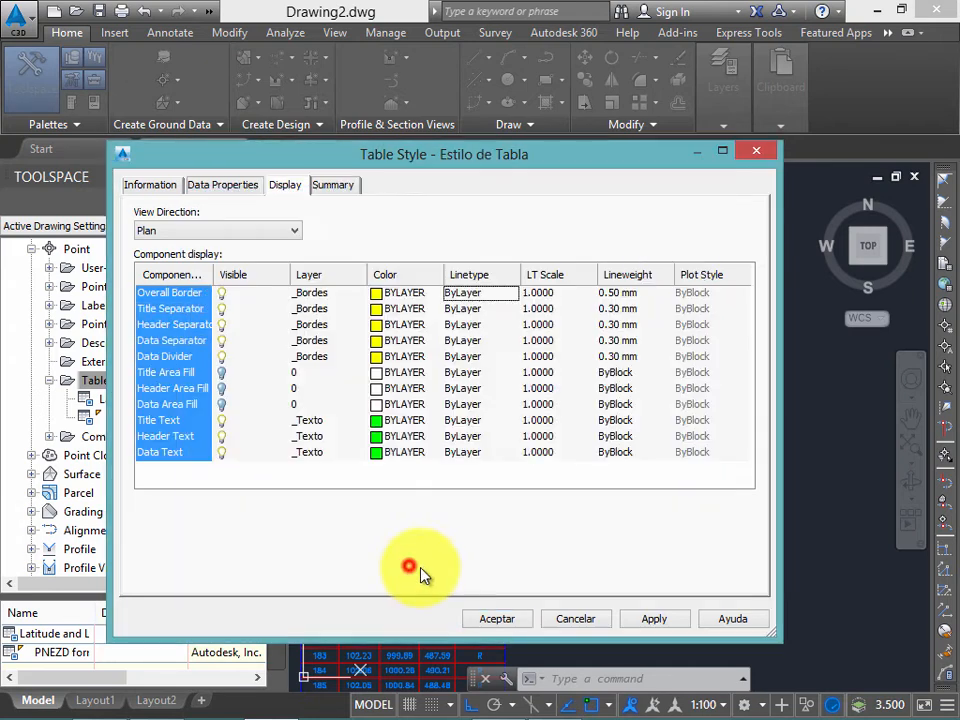
{"action": "left_click", "coordinate": [622, 296]}
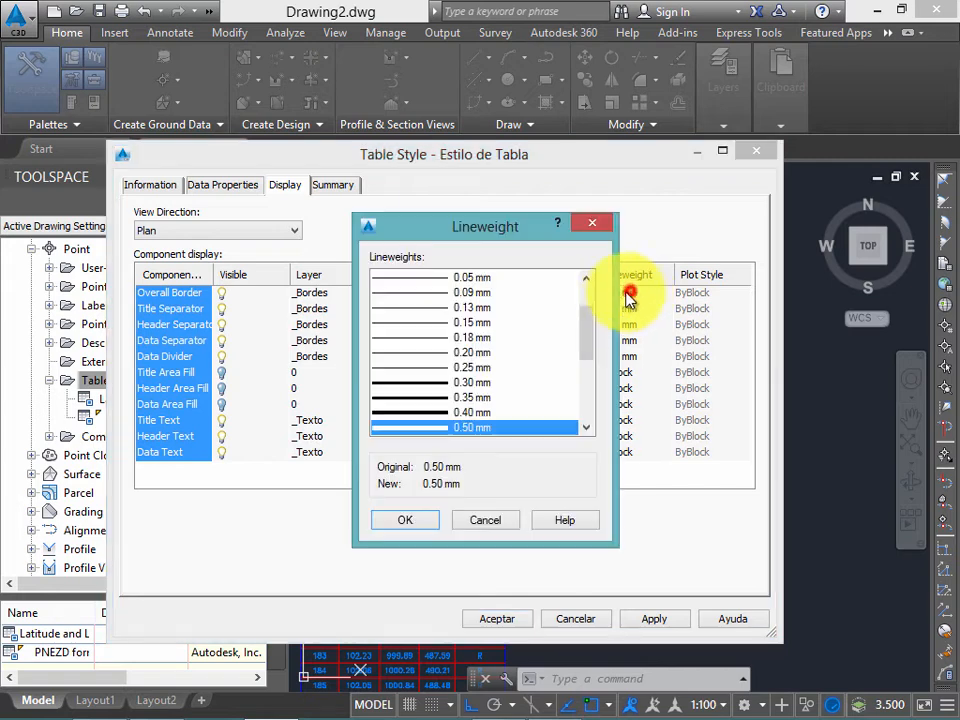
{"action": "left_click_drag", "start_coordinate": [585, 324], "coordinate": [492, 288]}
{"action": "left_click", "coordinate": [480, 278]}
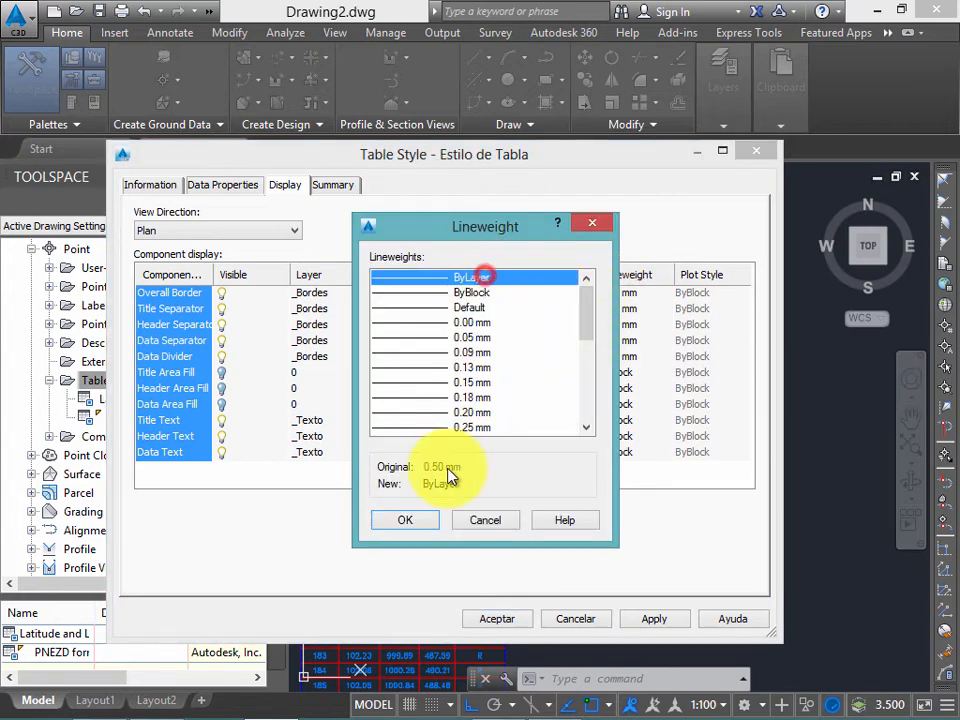
{"action": "left_click", "coordinate": [405, 520]}
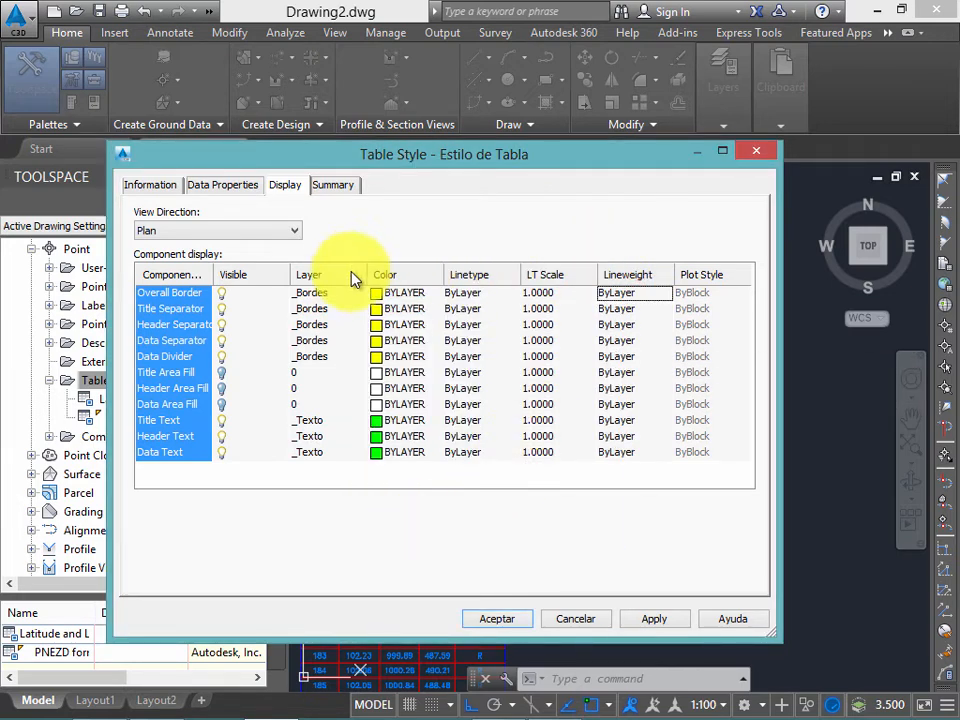
Step: Examine the component display settings for the Model view direction and return to the Plan view direction
{"action": "left_click", "coordinate": [180, 292]}
{"action": "left_click", "coordinate": [226, 232]}
{"action": "left_click", "coordinate": [236, 234]}
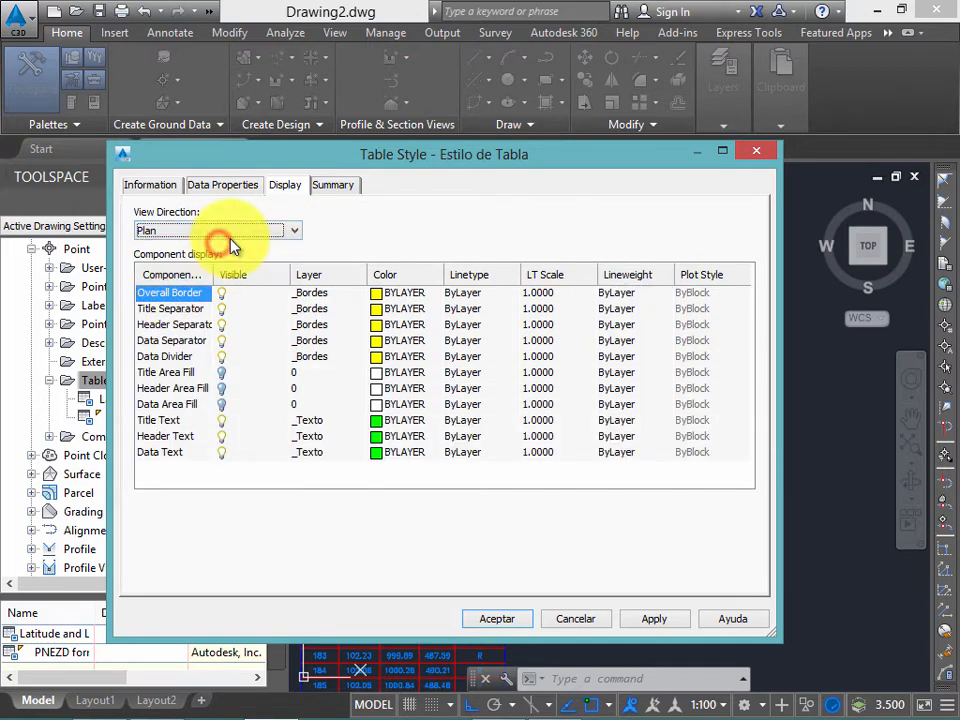
{"action": "left_click", "coordinate": [244, 232]}
{"action": "left_click", "coordinate": [236, 260]}
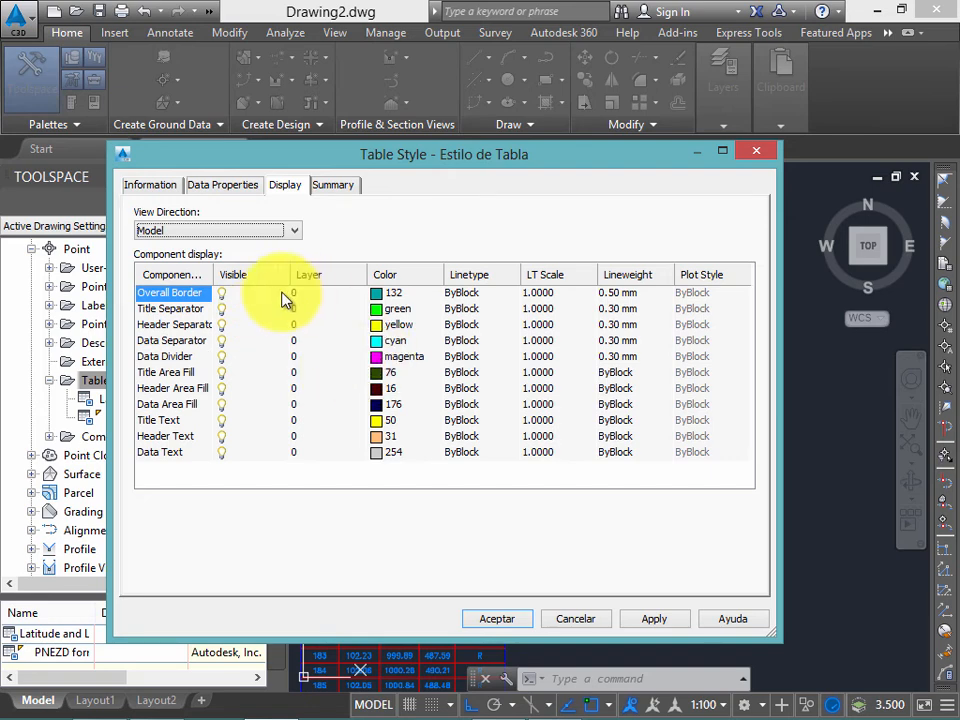
{"action": "left_click", "coordinate": [246, 230]}
{"action": "left_click", "coordinate": [216, 247]}
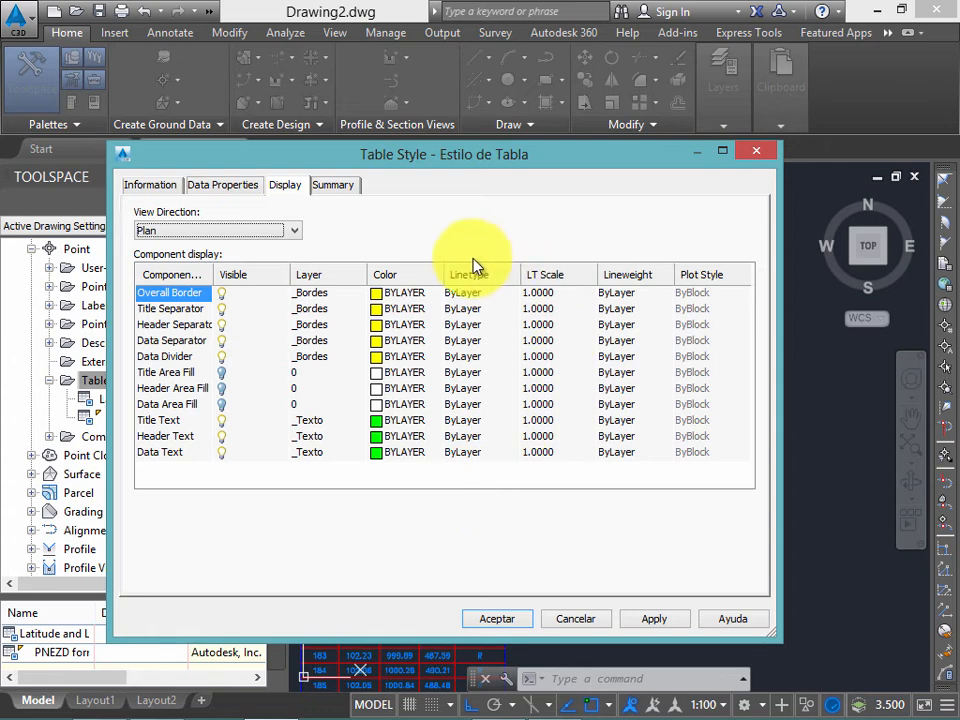
Step: Review the data properties of the Estilo de Tabla style, accept the style edits, and select the style among the point table styles
{"action": "left_click", "coordinate": [242, 184]}
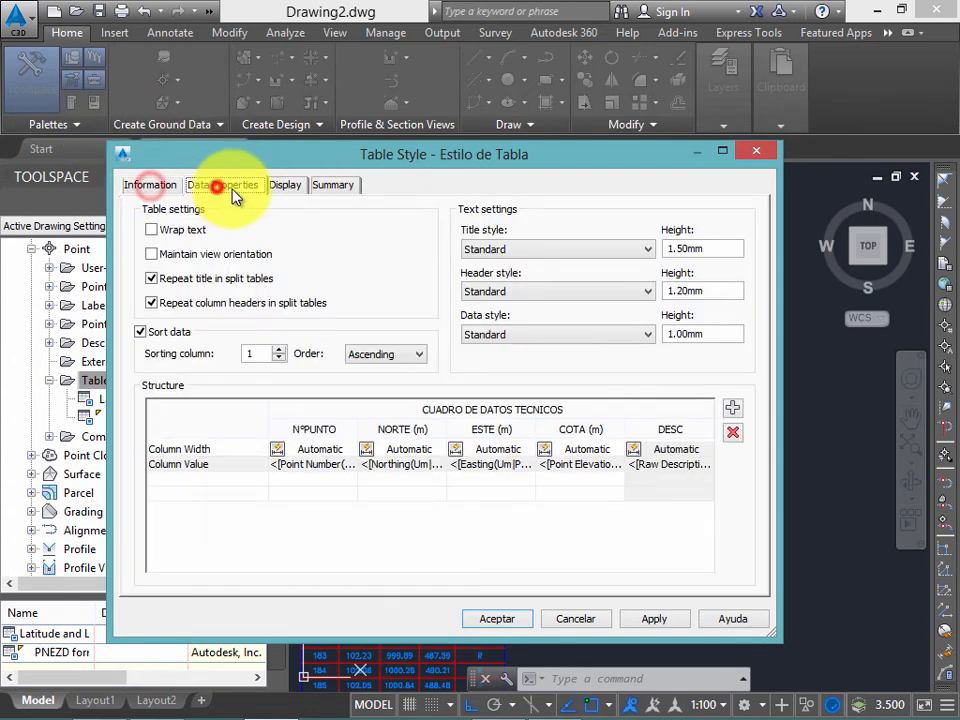
{"action": "left_click", "coordinate": [493, 619]}
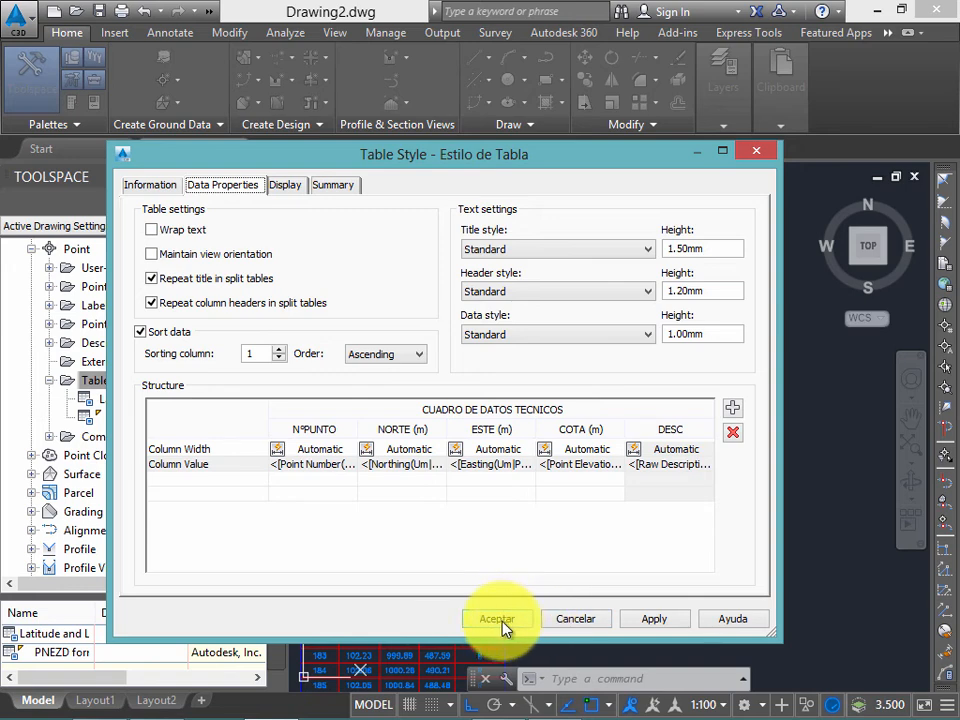
{"action": "left_click", "coordinate": [499, 621]}
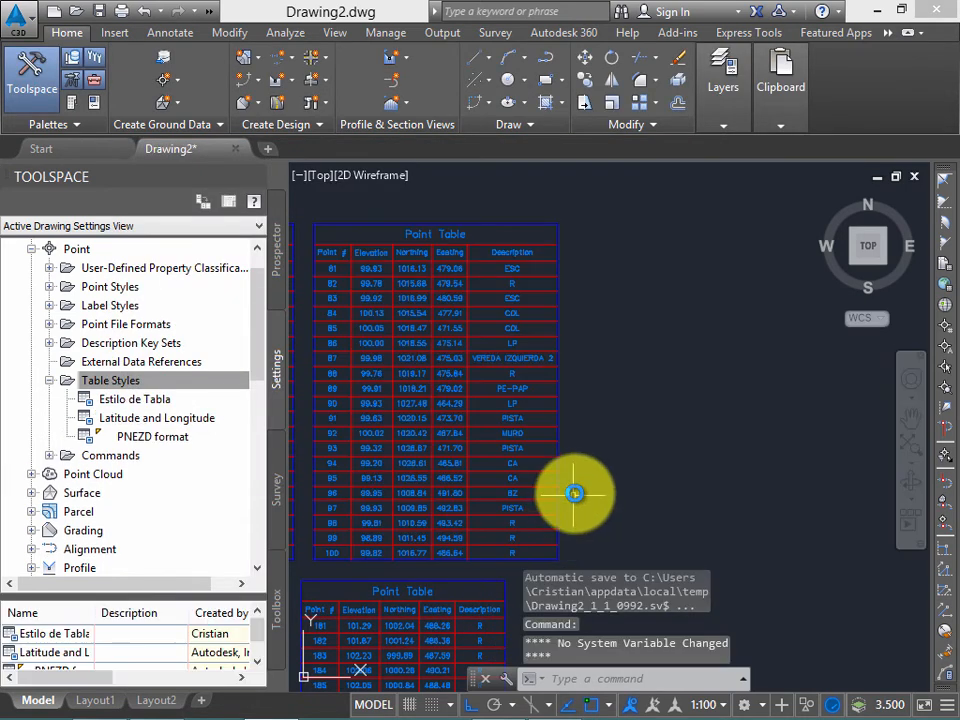
{"action": "left_click", "coordinate": [182, 402]}
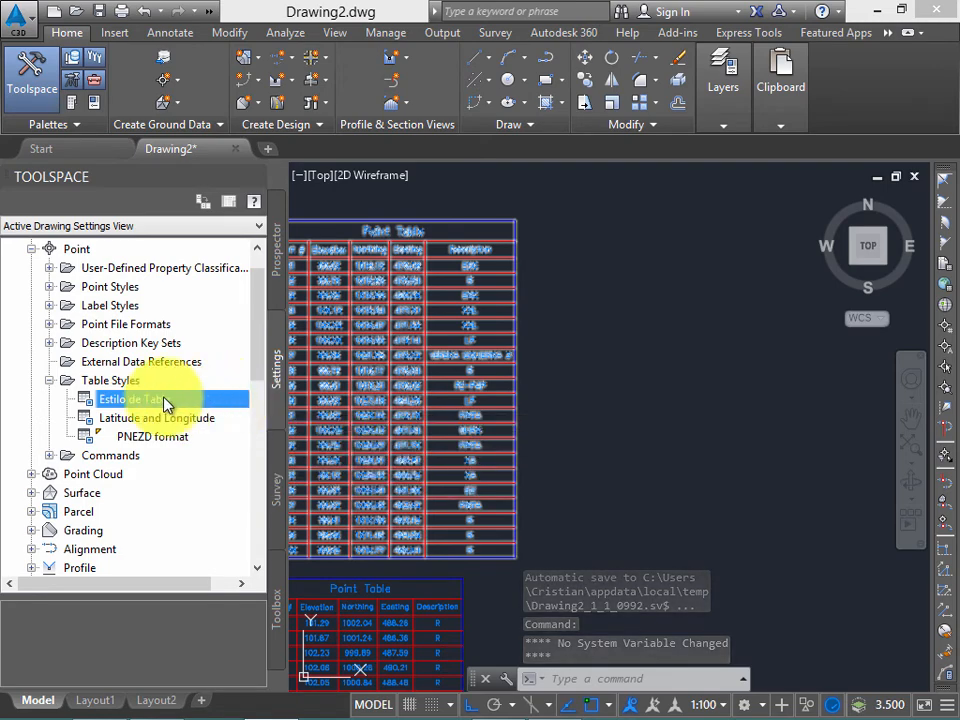
{"action": "left_click", "coordinate": [140, 380]}
{"action": "left_click", "coordinate": [193, 400]}
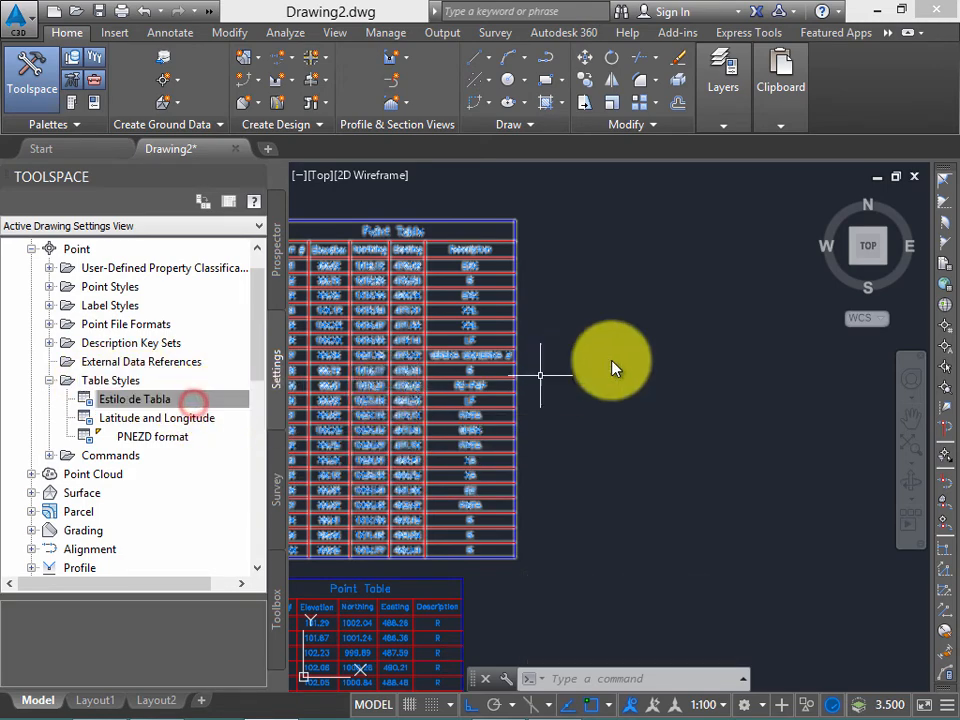
Step: Select a survey point in the drawing, beside the existing point tables, to access the point tools
{"action": "left_click", "coordinate": [634, 347]}
{"action": "left_click", "coordinate": [600, 418]}
{"action": "scroll", "coordinate": [655, 397], "scroll_direction": "down", "scroll_amount": 4}
{"action": "middle_click_drag", "start_coordinate": [657, 394], "coordinate": [527, 358]}
{"action": "scroll", "coordinate": [587, 343], "scroll_direction": "up", "scroll_amount": 2}
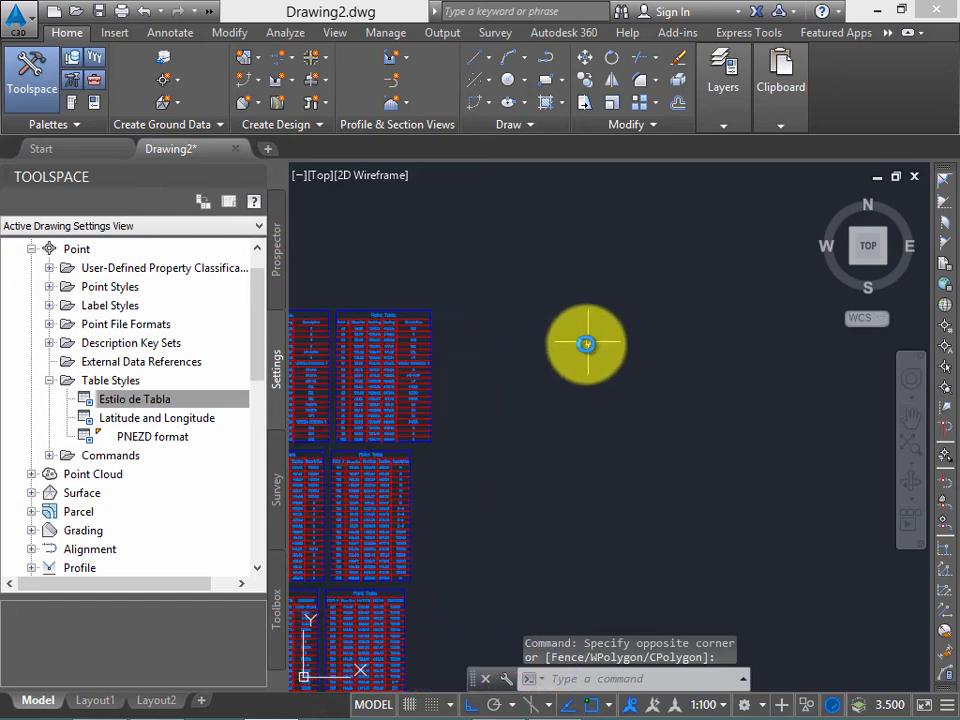
{"action": "middle_click_drag", "start_coordinate": [587, 343], "coordinate": [521, 345]}
{"action": "scroll", "coordinate": [457, 385], "scroll_direction": "up", "scroll_amount": 2}
{"action": "middle_click_drag", "start_coordinate": [427, 378], "coordinate": [454, 375]}
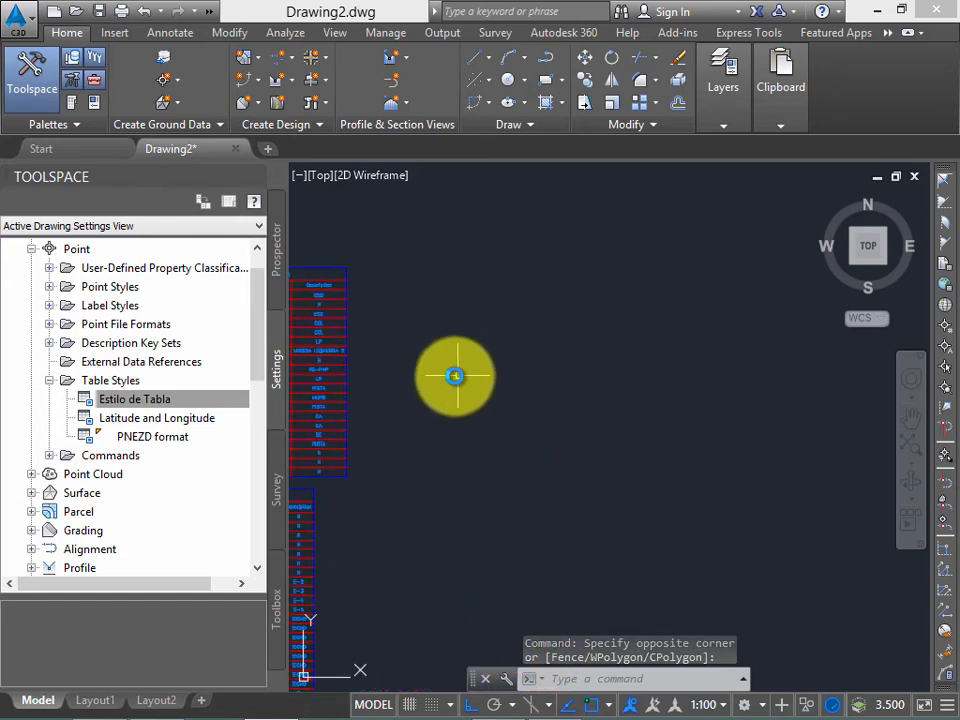
{"action": "scroll", "coordinate": [435, 321], "scroll_direction": "down", "scroll_amount": 4}
{"action": "mouse_move", "coordinate": [435, 321]}
{"action": "middle_mouse_down"}
{"action": "mouse_move", "coordinate": [526, 322]}
{"action": "mouse_move", "coordinate": [595, 291]}
{"action": "middle_mouse_up"}
{"action": "scroll", "coordinate": [501, 319], "scroll_direction": "up", "scroll_amount": 2}
{"action": "scroll", "coordinate": [514, 296], "scroll_direction": "down", "scroll_amount": 4}
{"action": "mouse_move", "coordinate": [520, 280]}
{"action": "middle_mouse_down"}
{"action": "mouse_move", "coordinate": [570, 251]}
{"action": "mouse_move", "coordinate": [545, 255]}
{"action": "middle_mouse_up"}
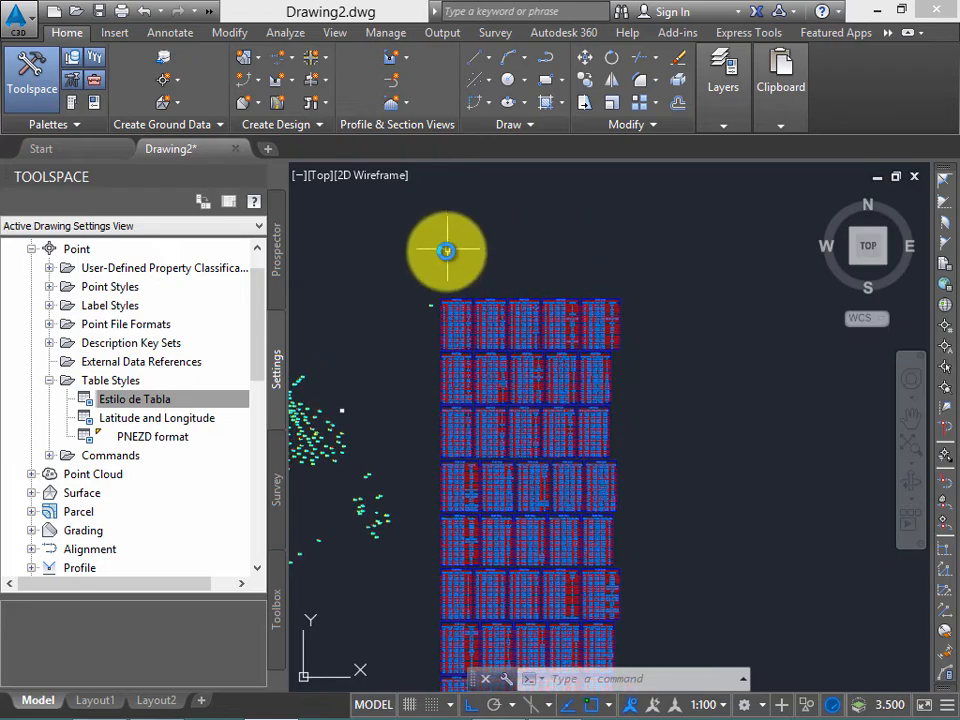
{"action": "scroll", "coordinate": [370, 476], "scroll_direction": "up", "scroll_amount": 2}
{"action": "mouse_move", "coordinate": [370, 476]}
{"action": "middle_mouse_down"}
{"action": "mouse_move", "coordinate": [476, 414]}
{"action": "mouse_move", "coordinate": [461, 401]}
{"action": "mouse_move", "coordinate": [334, 420]}
{"action": "middle_mouse_up"}
{"action": "scroll", "coordinate": [481, 412], "scroll_direction": "up", "scroll_amount": 4}
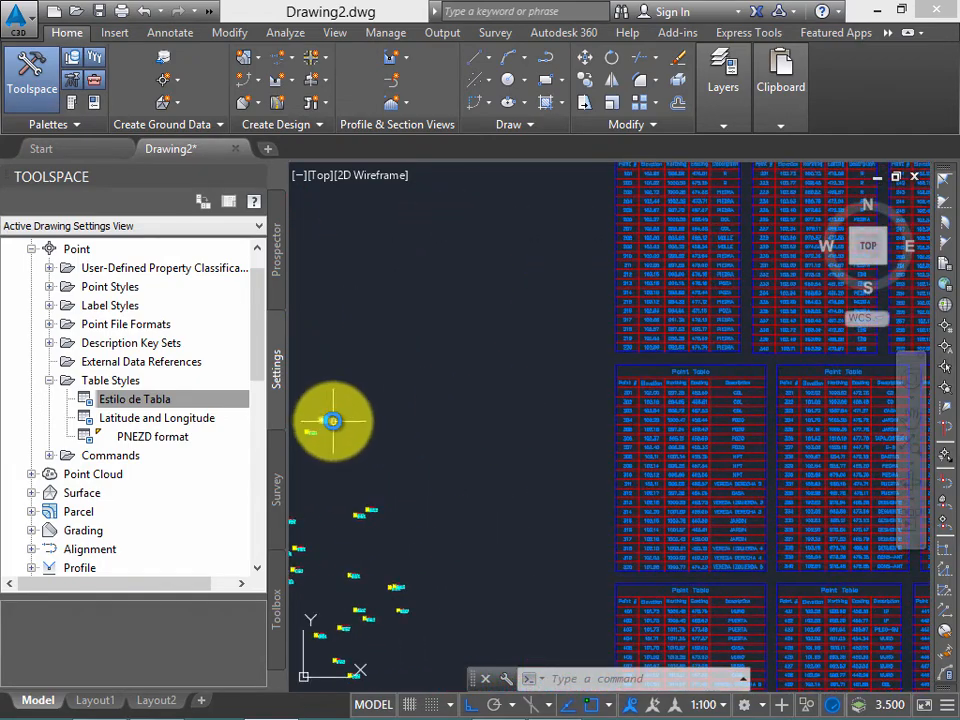
{"action": "left_click", "coordinate": [328, 420]}
Step: Start a new point table with the Estilo de Tabla style and the Grupo de Puntos point group
{"action": "scroll", "coordinate": [467, 310], "scroll_direction": "down", "scroll_amount": 5}
{"action": "mouse_move", "coordinate": [703, 223]}
{"action": "middle_mouse_down"}
{"action": "mouse_move", "coordinate": [585, 264]}
{"action": "mouse_move", "coordinate": [612, 407]}
{"action": "mouse_move", "coordinate": [558, 298]}
{"action": "middle_mouse_up"}
{"action": "scroll", "coordinate": [587, 248], "scroll_direction": "up", "scroll_amount": 3}
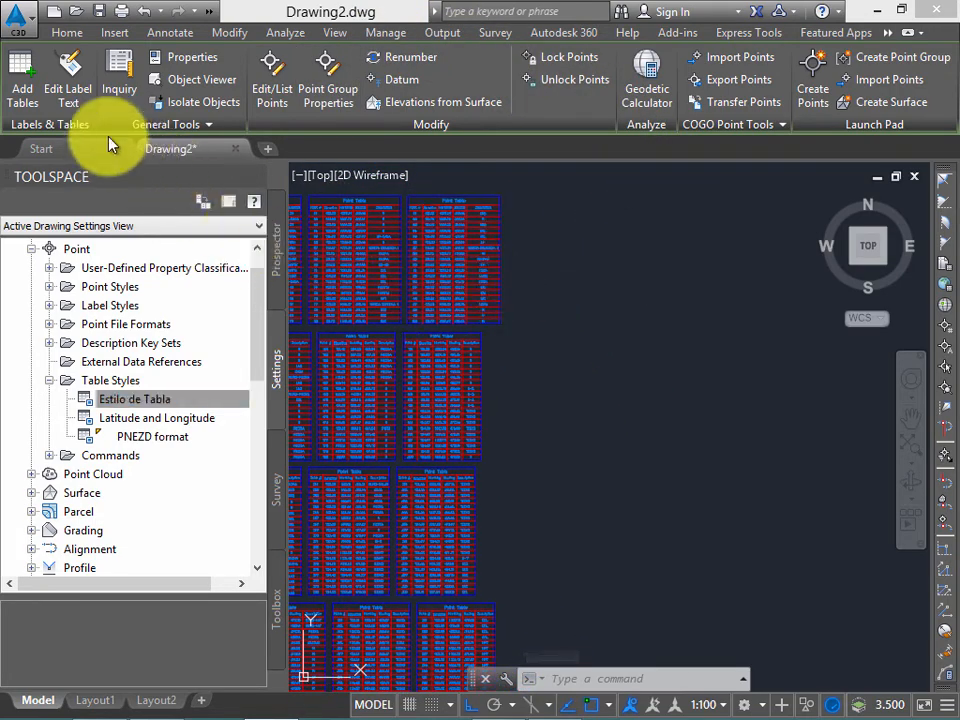
{"action": "left_click", "coordinate": [30, 94]}
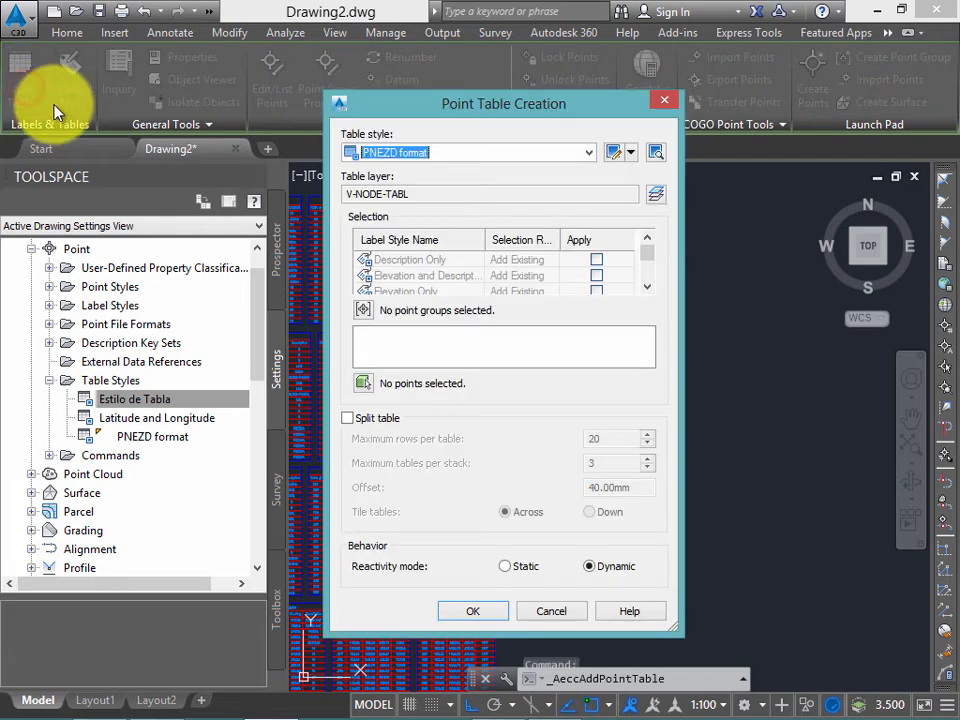
{"action": "left_click", "coordinate": [466, 152]}
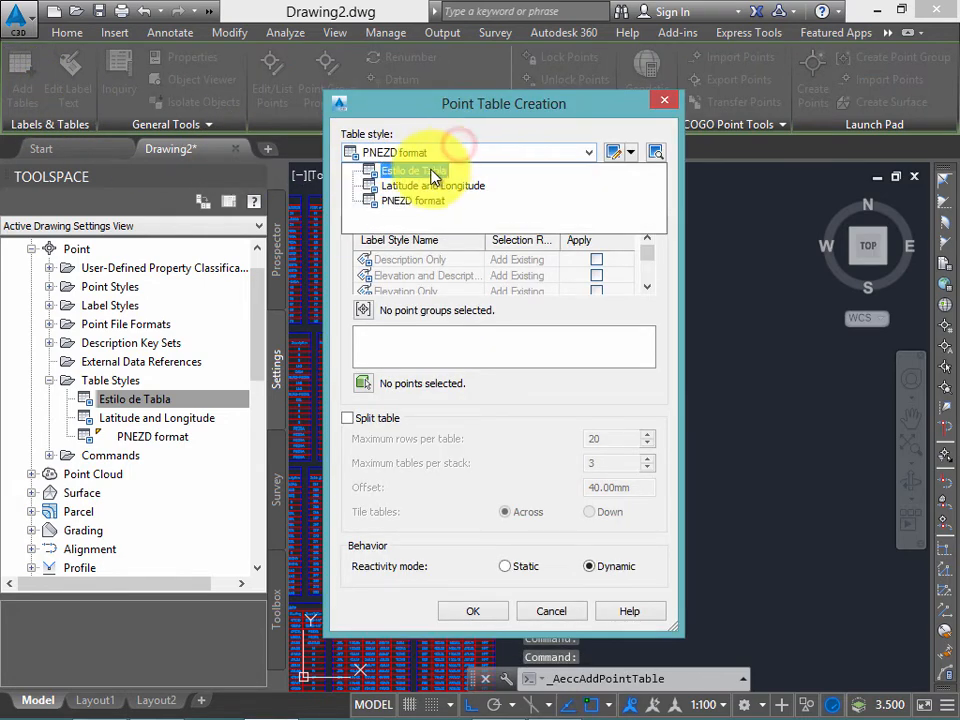
{"action": "left_click", "coordinate": [428, 172]}
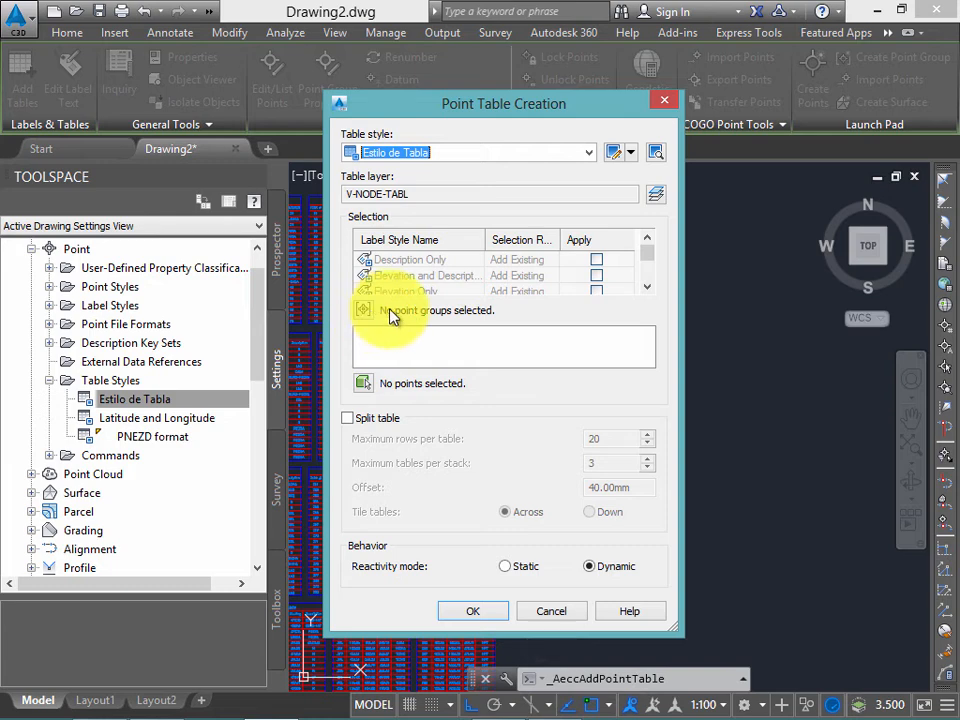
{"action": "left_click", "coordinate": [363, 310]}
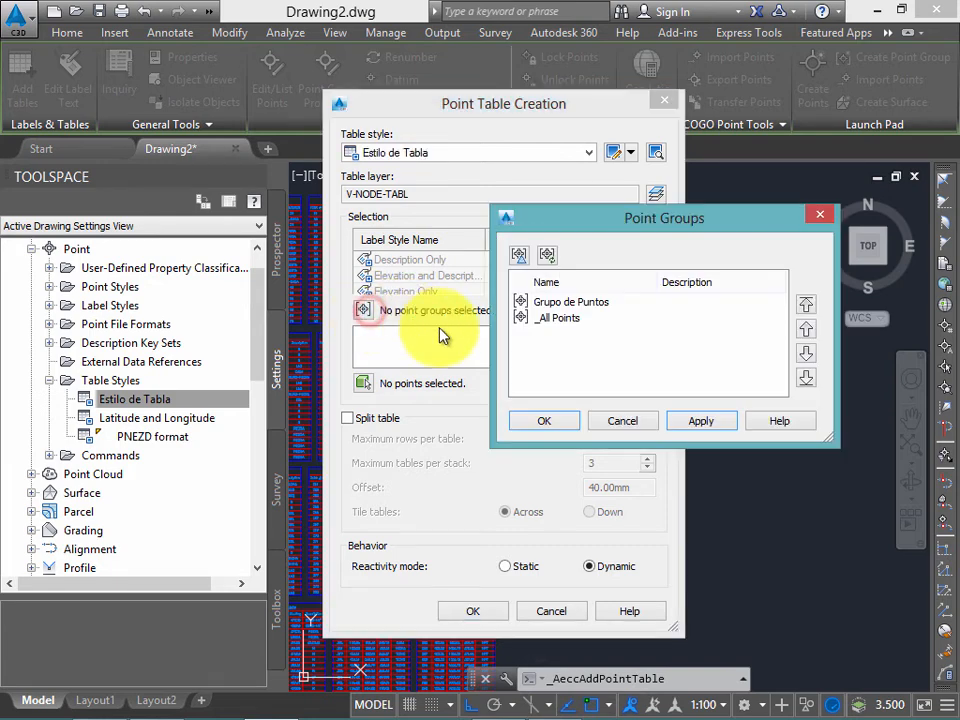
{"action": "left_click", "coordinate": [546, 302]}
{"action": "left_click", "coordinate": [546, 420]}
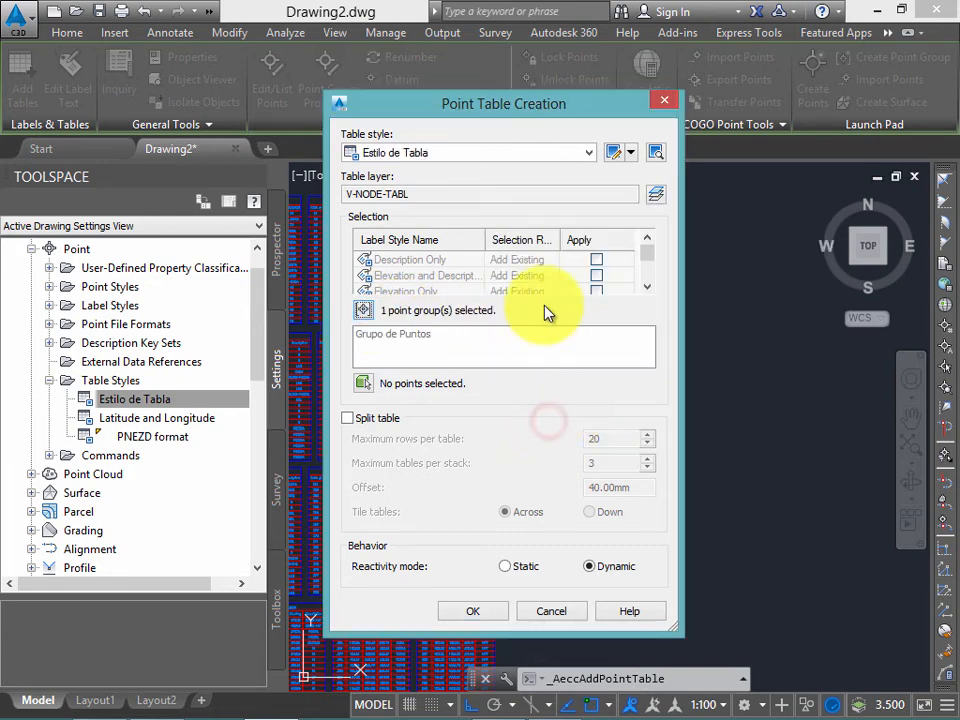
Step: Split the table with a maximum of 5 tables per stack and a 20 mm offset, and place it right of the existing point tables
{"action": "left_click", "coordinate": [383, 420]}
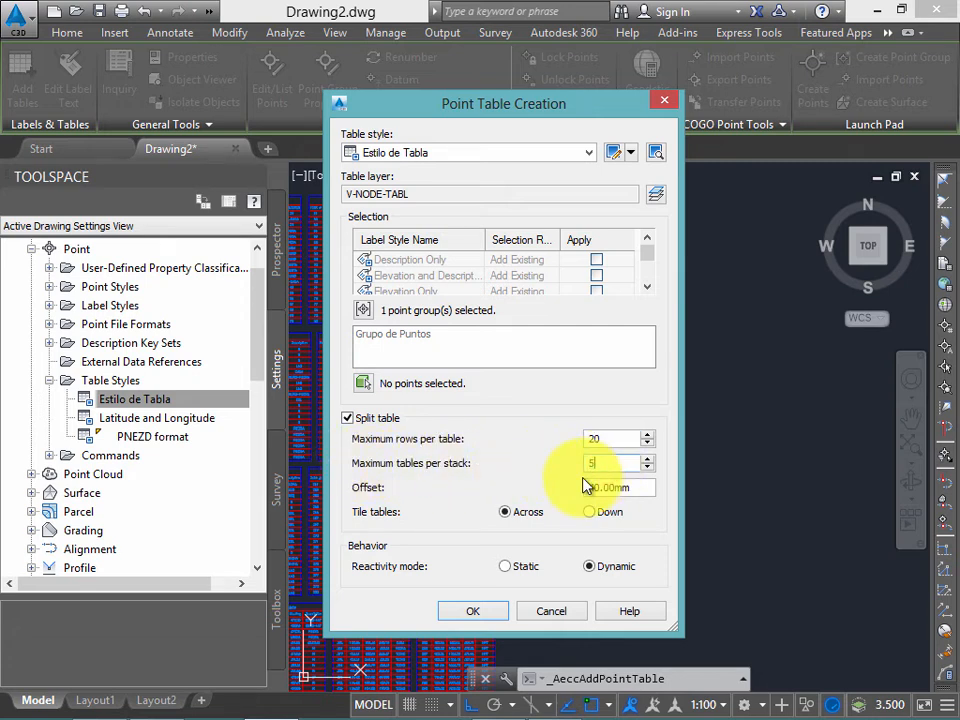
{"action": "double_click", "coordinate": [637, 487]}
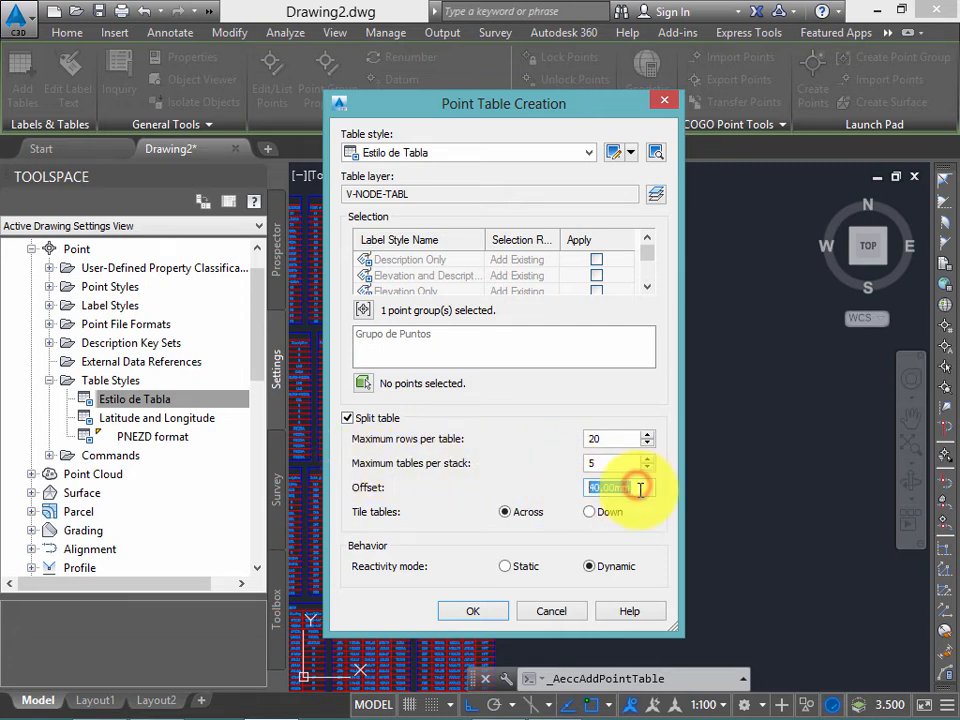
{"action": "type", "text": "20"}
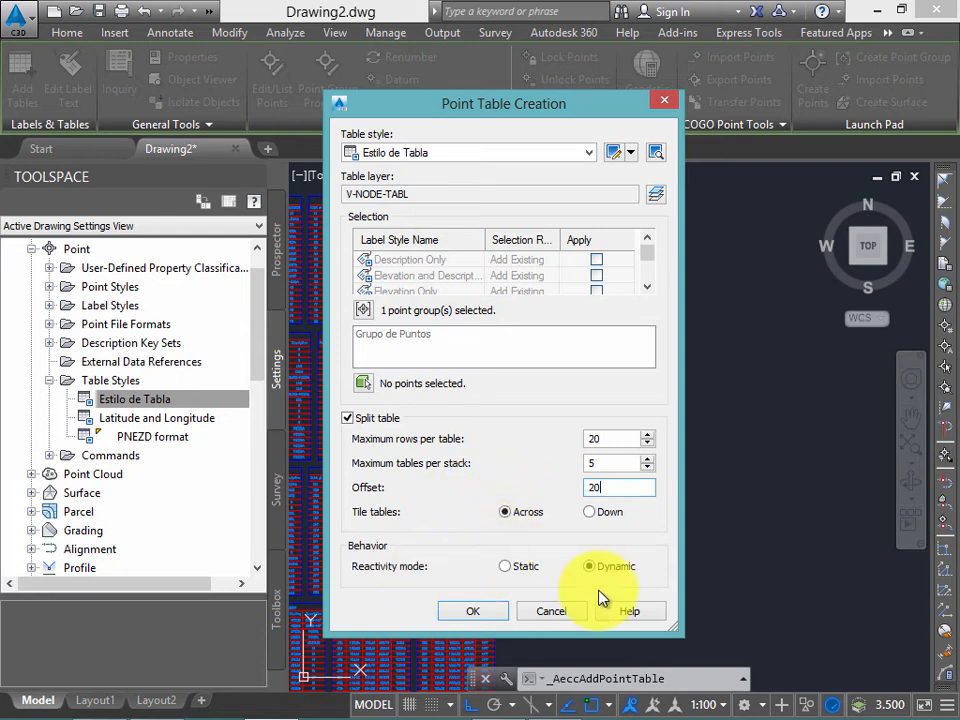
{"action": "left_click", "coordinate": [491, 603]}
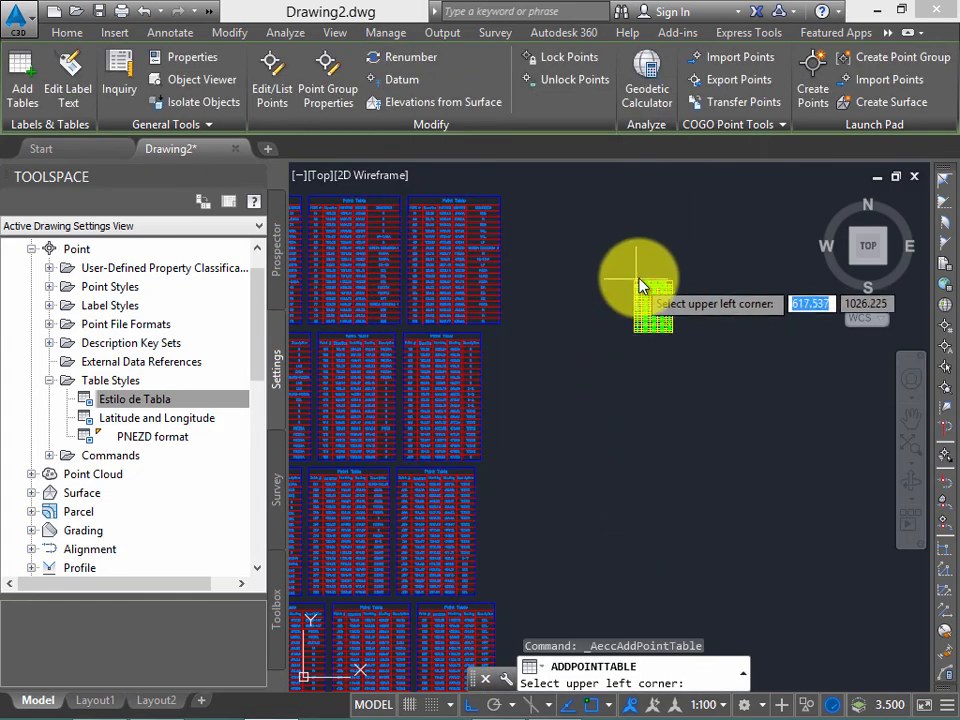
{"action": "left_click", "coordinate": [533, 241]}
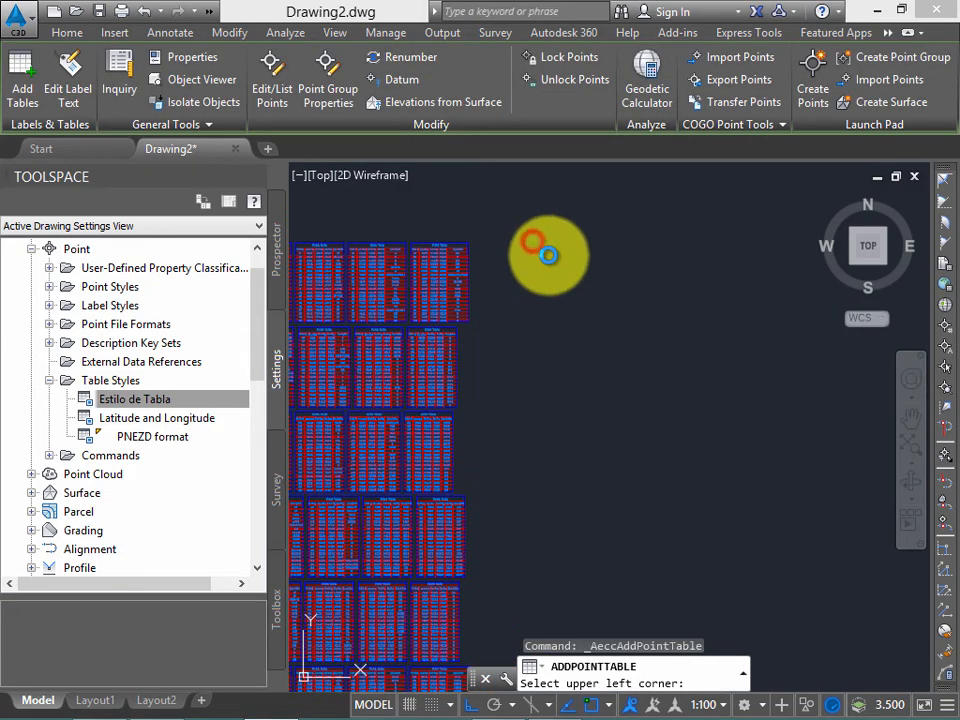
Step: Examine the overall layout and spacing of the new CUADRO DE DATOS TECNICOS tables, from the first table down to the last rows
{"action": "scroll", "coordinate": [632, 279], "scroll_direction": "up", "scroll_amount": 5}
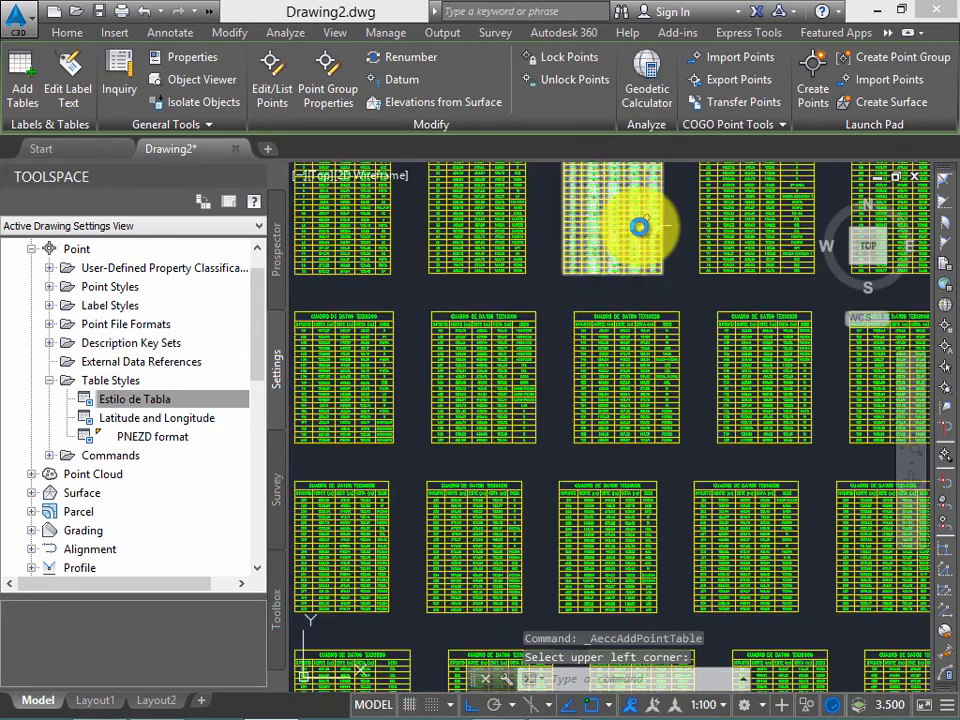
{"action": "scroll", "coordinate": [645, 323], "scroll_direction": "up", "scroll_amount": 1}
{"action": "scroll", "coordinate": [407, 360], "scroll_direction": "up", "scroll_amount": 6}
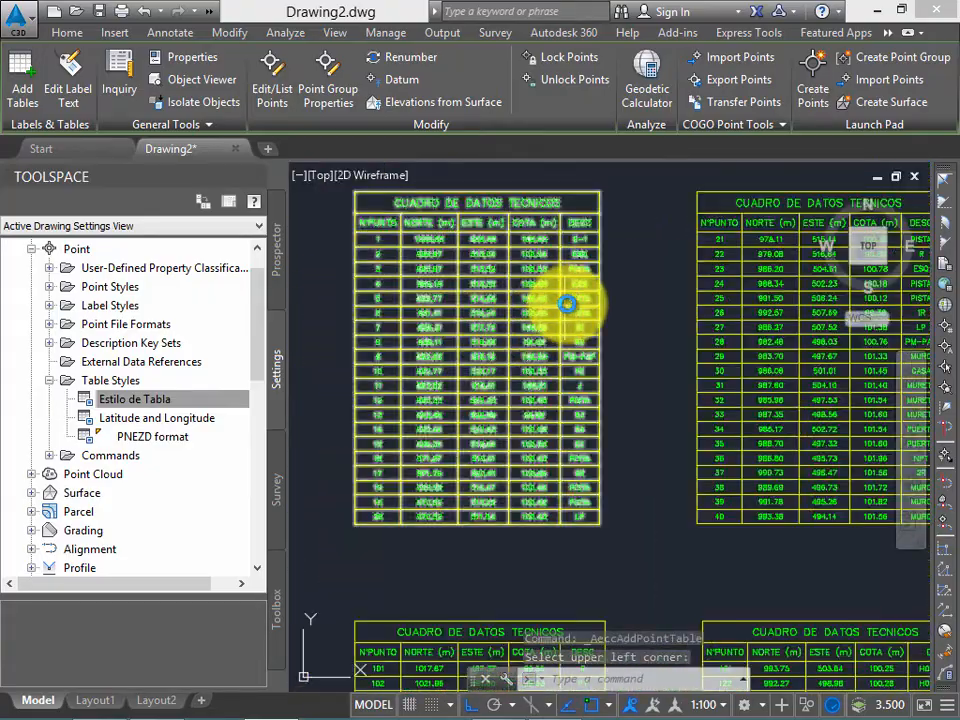
{"action": "mouse_move", "coordinate": [646, 305]}
{"action": "middle_mouse_down"}
{"action": "mouse_move", "coordinate": [729, 321]}
{"action": "mouse_move", "coordinate": [771, 360]}
{"action": "middle_mouse_up"}
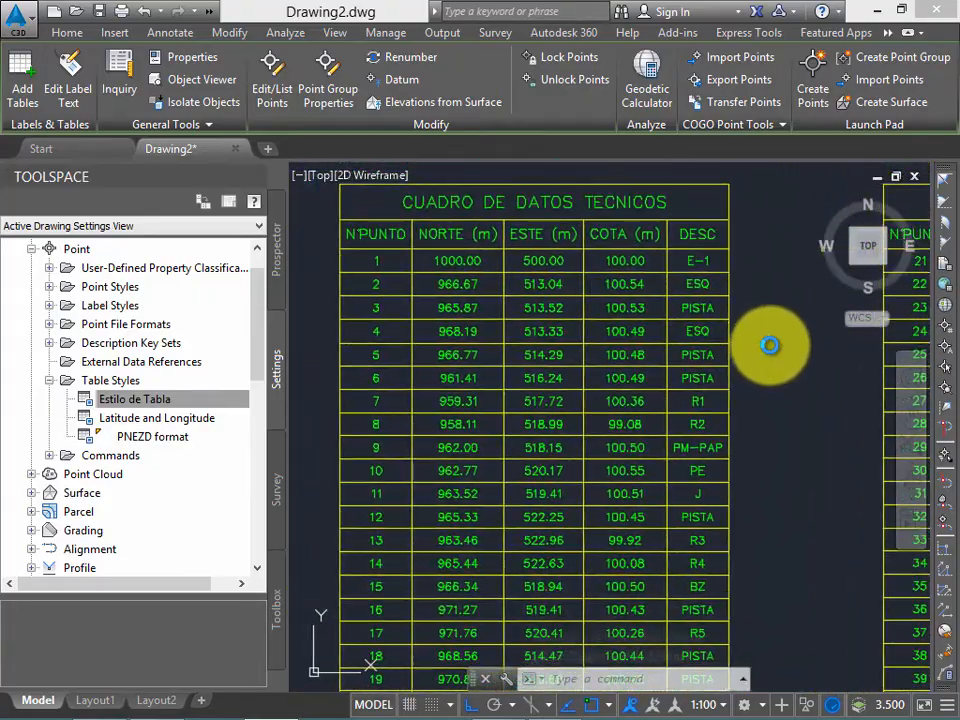
{"action": "scroll", "coordinate": [521, 354], "scroll_direction": "down", "scroll_amount": 6}
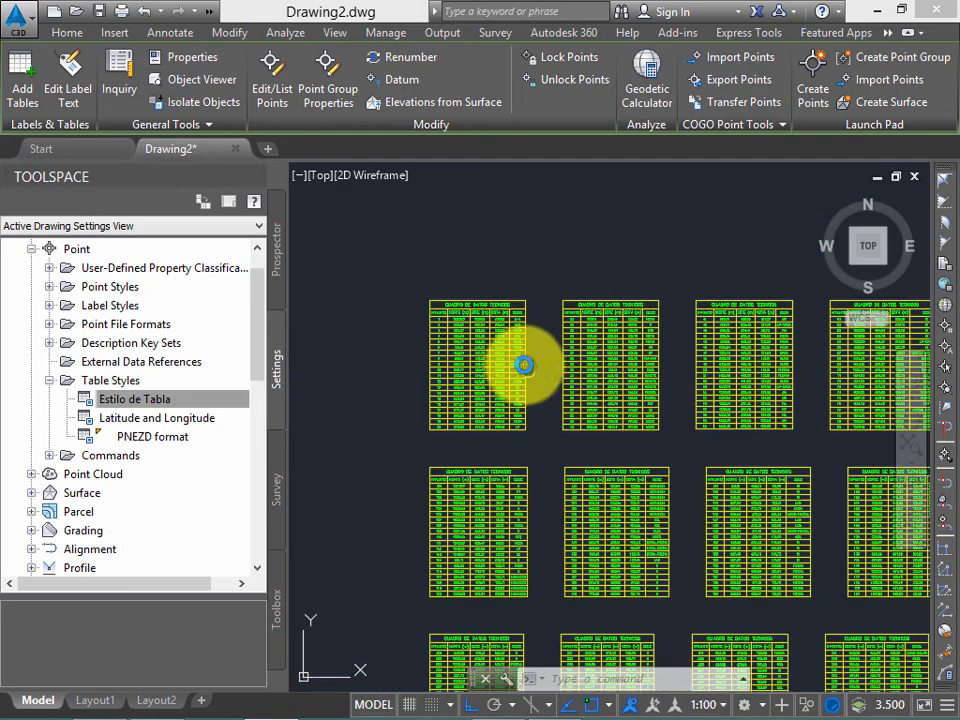
{"action": "scroll", "coordinate": [516, 326], "scroll_direction": "down", "scroll_amount": 3}
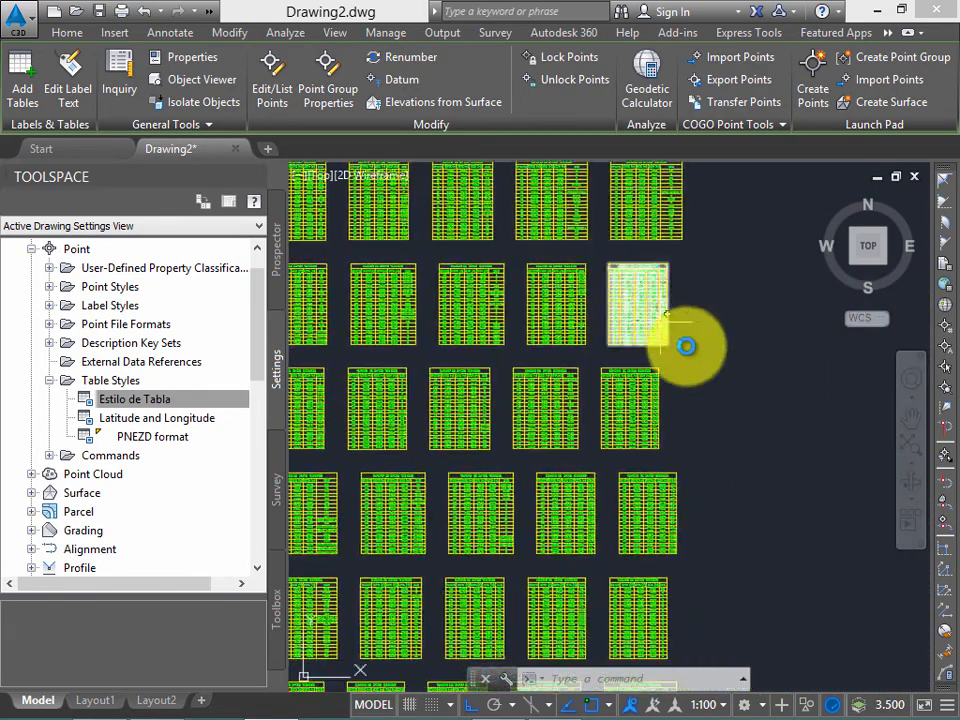
{"action": "scroll", "coordinate": [686, 345], "scroll_direction": "up", "scroll_amount": 2}
{"action": "scroll", "coordinate": [683, 435], "scroll_direction": "down", "scroll_amount": 2}
{"action": "scroll", "coordinate": [683, 435], "scroll_direction": "down", "scroll_amount": 2}
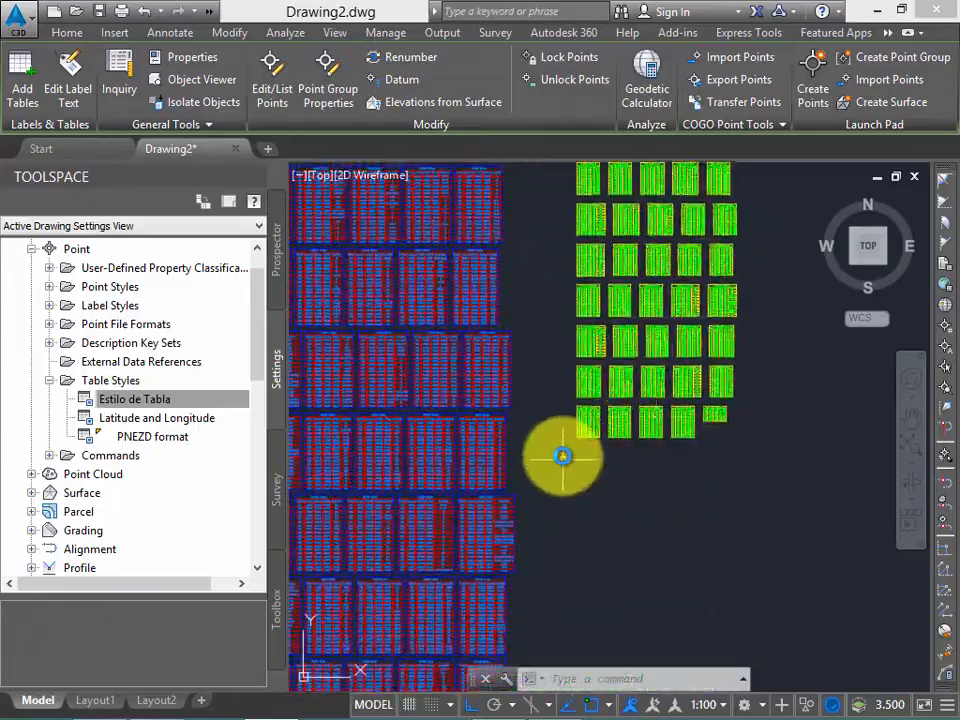
{"action": "scroll", "coordinate": [561, 454], "scroll_direction": "up", "scroll_amount": 2}
{"action": "scroll", "coordinate": [550, 411], "scroll_direction": "up", "scroll_amount": 6}
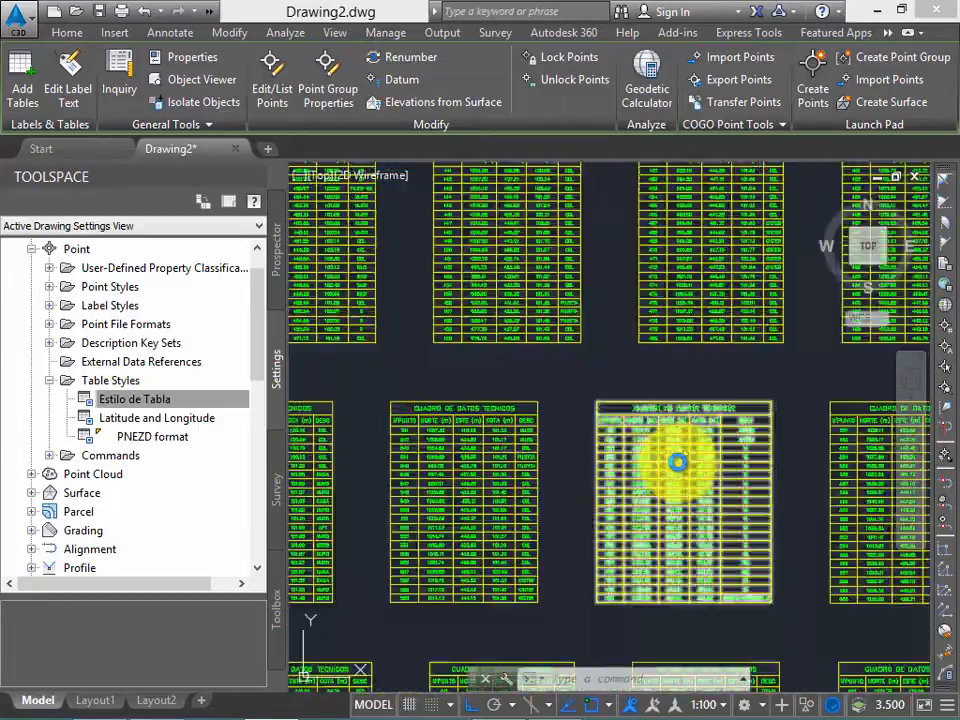
{"action": "scroll", "coordinate": [590, 401], "scroll_direction": "down", "scroll_amount": 5}
{"action": "scroll", "coordinate": [516, 398], "scroll_direction": "up", "scroll_amount": 4}
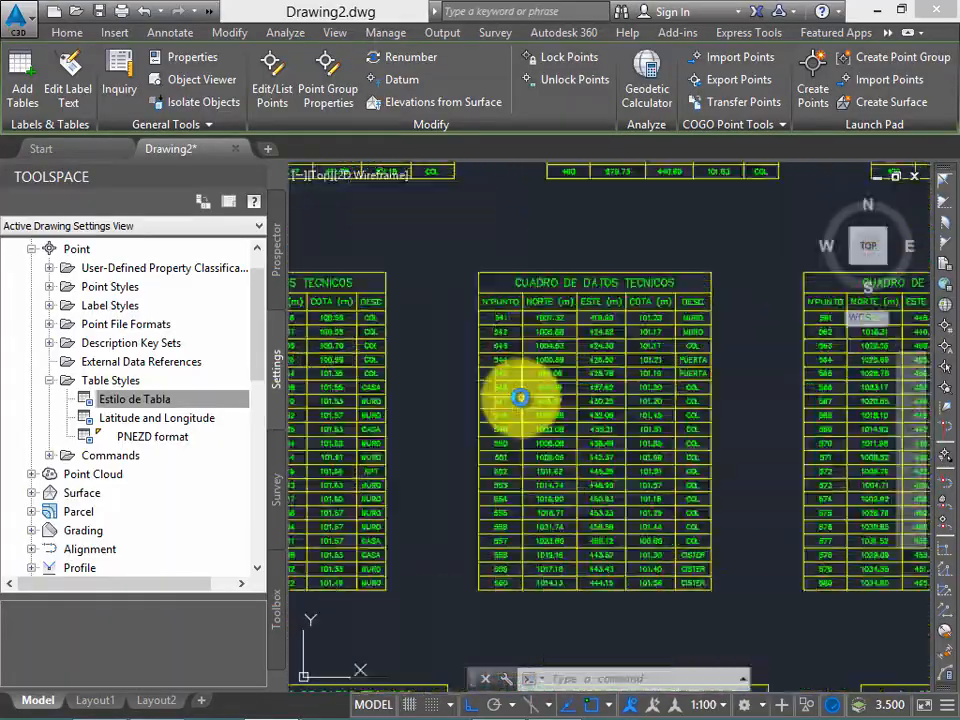
{"action": "scroll", "coordinate": [563, 376], "scroll_direction": "down", "scroll_amount": 3}
{"action": "scroll", "coordinate": [553, 340], "scroll_direction": "up", "scroll_amount": 5}
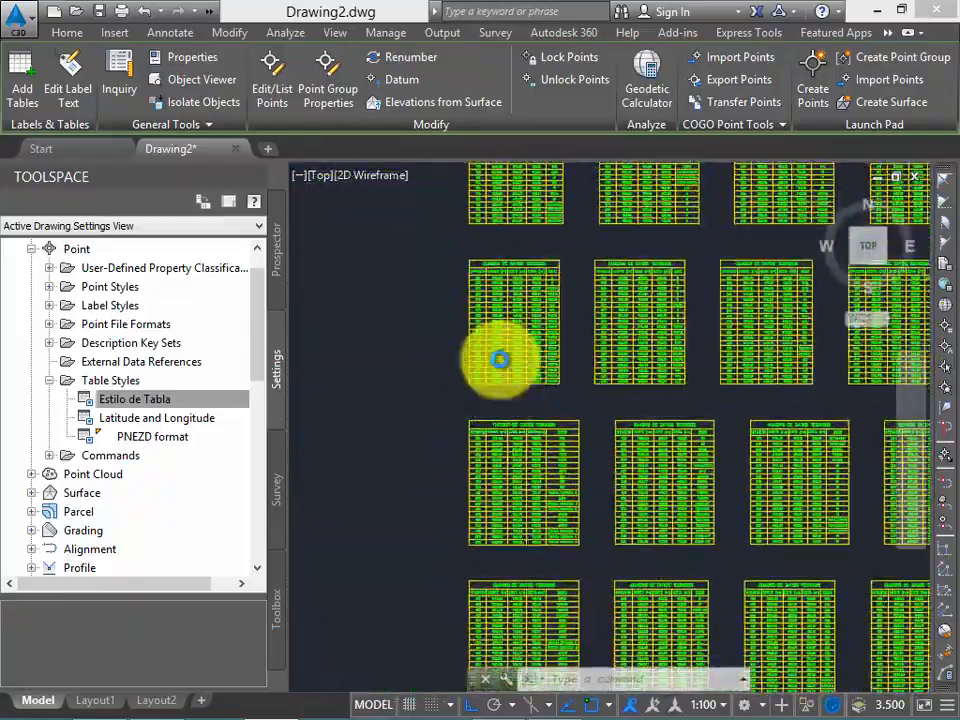
Step: Inspect the column headers, coordinates and descriptions in the first table and the neighbouring tables of the upper two rows
{"action": "middle_click_drag", "start_coordinate": [499, 446], "coordinate": [512, 670]}
{"action": "middle_click_drag", "start_coordinate": [514, 289], "coordinate": [515, 446]}
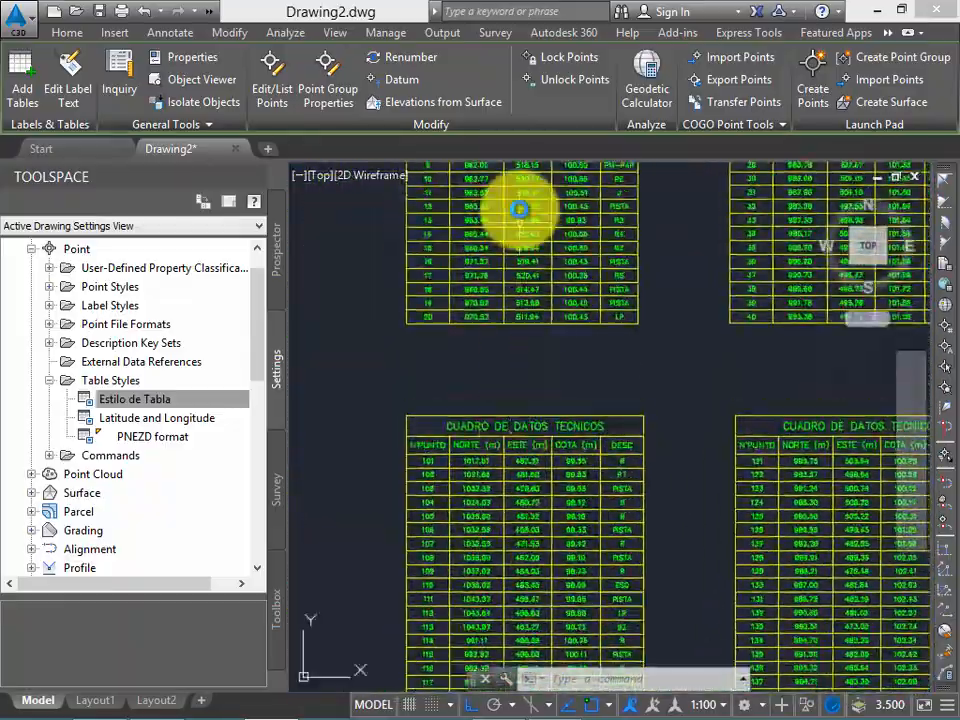
{"action": "middle_click_drag", "start_coordinate": [519, 210], "coordinate": [494, 422]}
{"action": "scroll", "coordinate": [448, 280], "scroll_direction": "up", "scroll_amount": 2}
{"action": "middle_click_drag", "start_coordinate": [466, 245], "coordinate": [486, 223]}
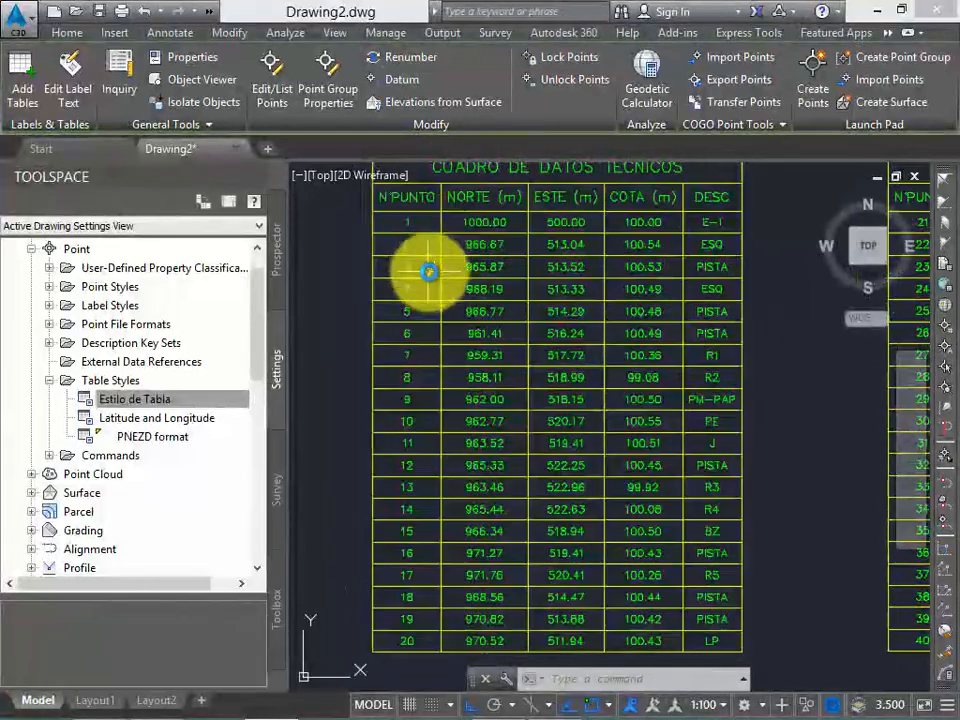
{"action": "middle_click_drag", "start_coordinate": [434, 237], "coordinate": [441, 255]}
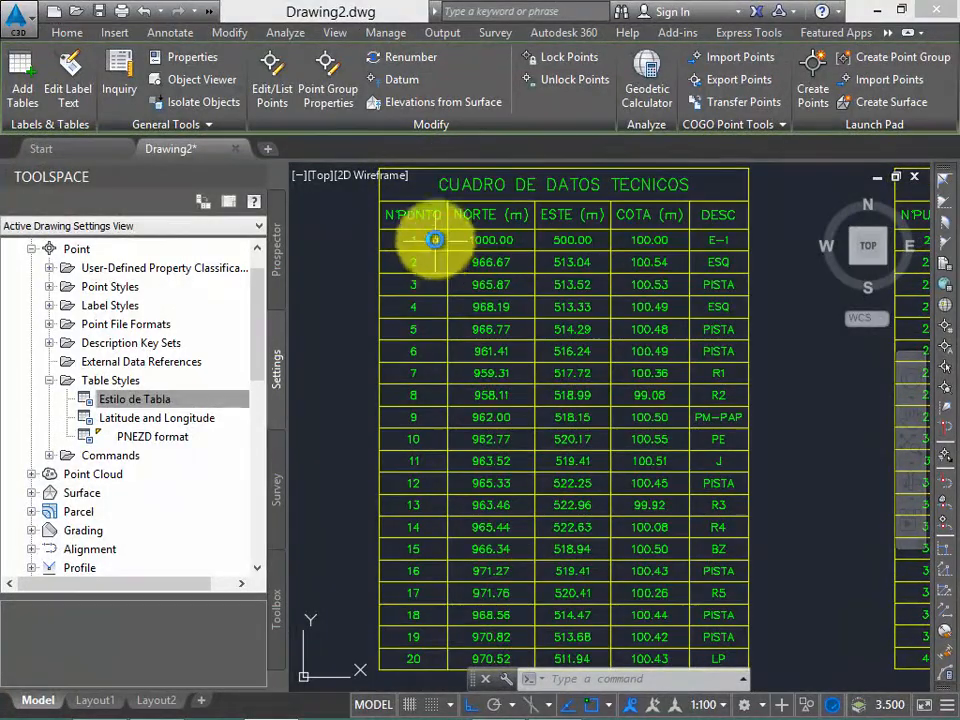
{"action": "middle_click_drag", "start_coordinate": [693, 373], "coordinate": [578, 383]}
{"action": "scroll", "coordinate": [578, 383], "scroll_direction": "down", "scroll_amount": 6}
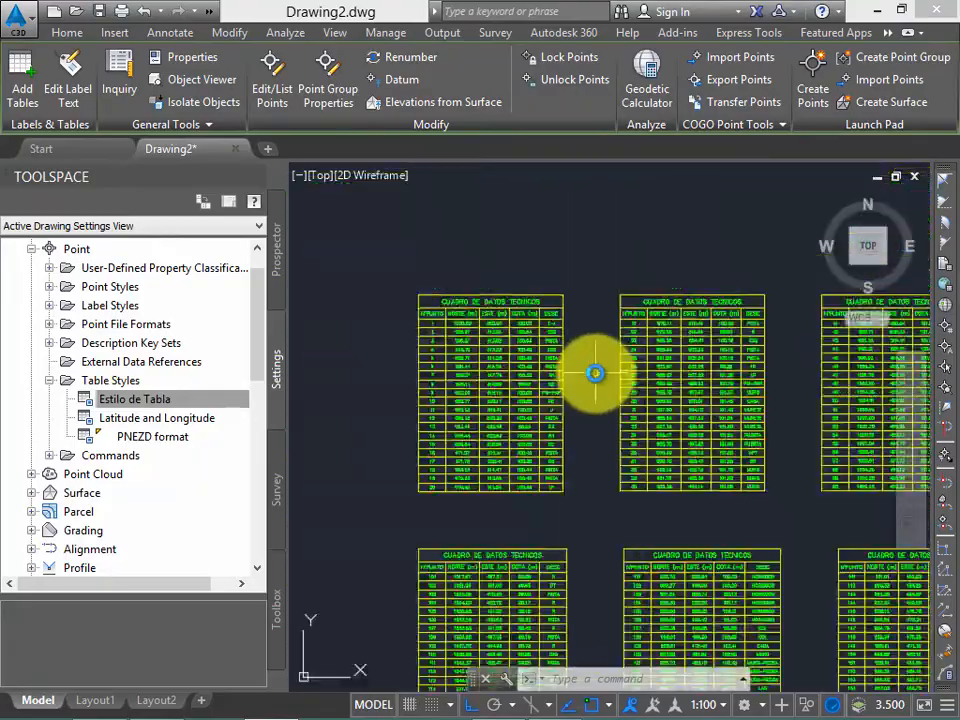
{"action": "scroll", "coordinate": [600, 380], "scroll_direction": "up", "scroll_amount": 2}
{"action": "scroll", "coordinate": [559, 377], "scroll_direction": "up", "scroll_amount": 2}
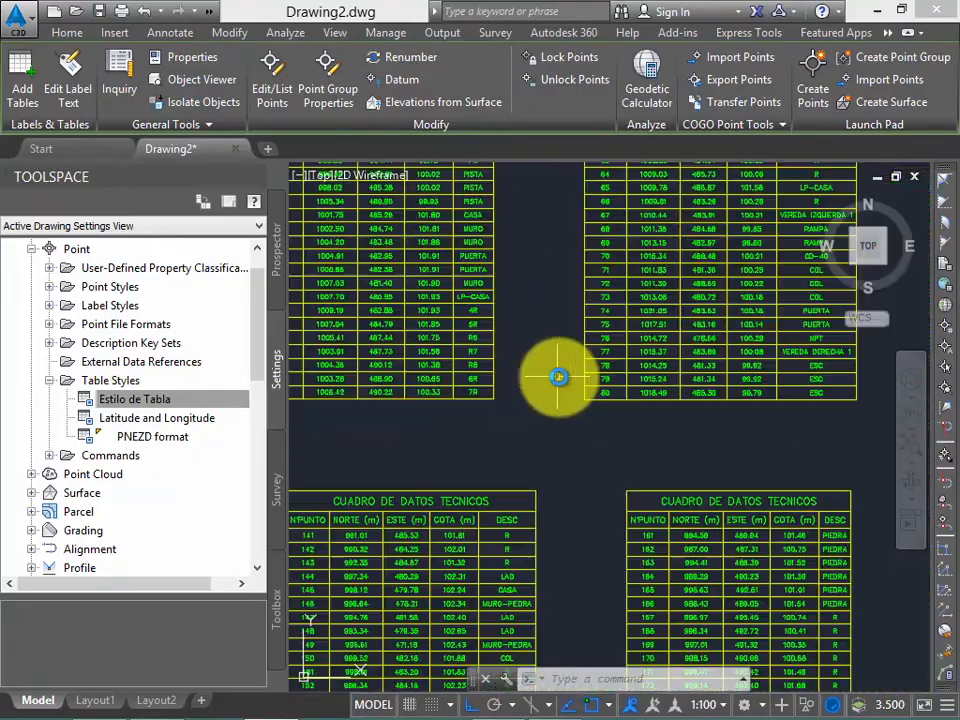
{"action": "mouse_move", "coordinate": [559, 377]}
{"action": "middle_mouse_down"}
{"action": "mouse_move", "coordinate": [587, 317]}
{"action": "mouse_move", "coordinate": [623, 281]}
{"action": "middle_mouse_up"}
{"action": "middle_click_drag", "start_coordinate": [580, 336], "coordinate": [615, 264]}
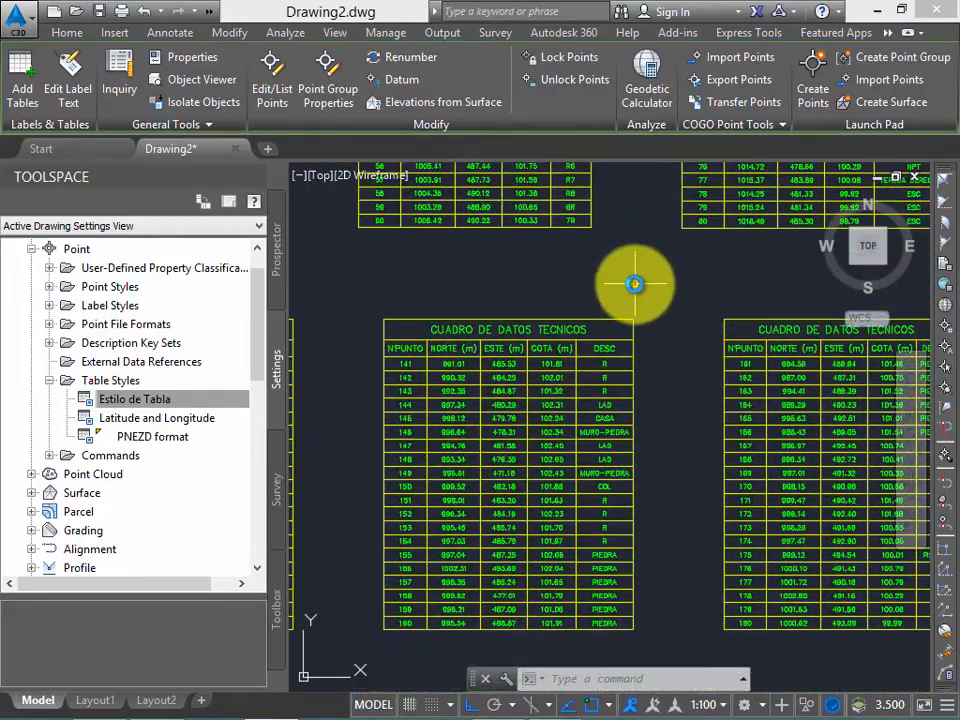
Step: Save the drawing in the Taller 2 folder as Estilos de etiquetas y tablas
{"action": "scroll", "coordinate": [642, 299], "scroll_direction": "down", "scroll_amount": 7}
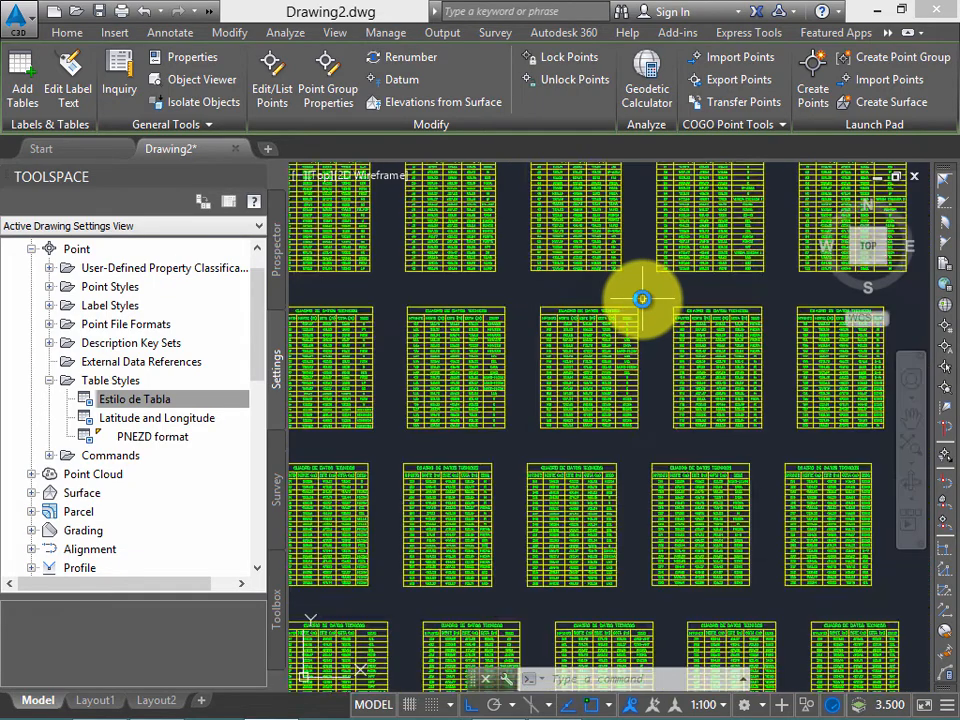
{"action": "mouse_move", "coordinate": [510, 308]}
{"action": "middle_mouse_down"}
{"action": "mouse_move", "coordinate": [549, 311]}
{"action": "mouse_move", "coordinate": [524, 358]}
{"action": "middle_mouse_up"}
{"action": "scroll", "coordinate": [579, 326], "scroll_direction": "up", "scroll_amount": 5}
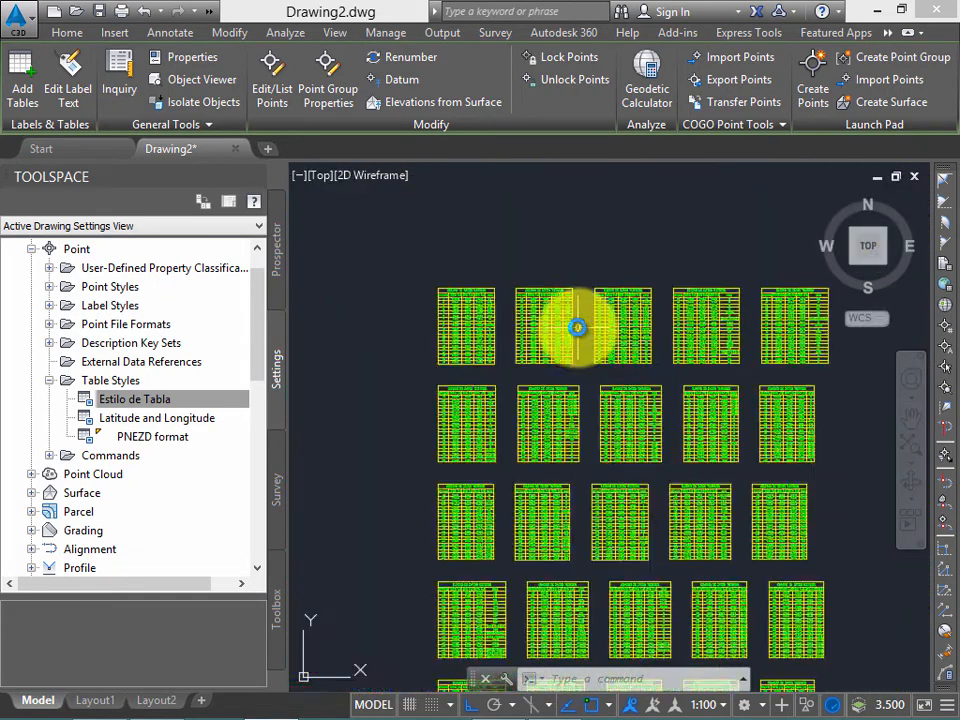
{"action": "left_click", "coordinate": [102, 13]}
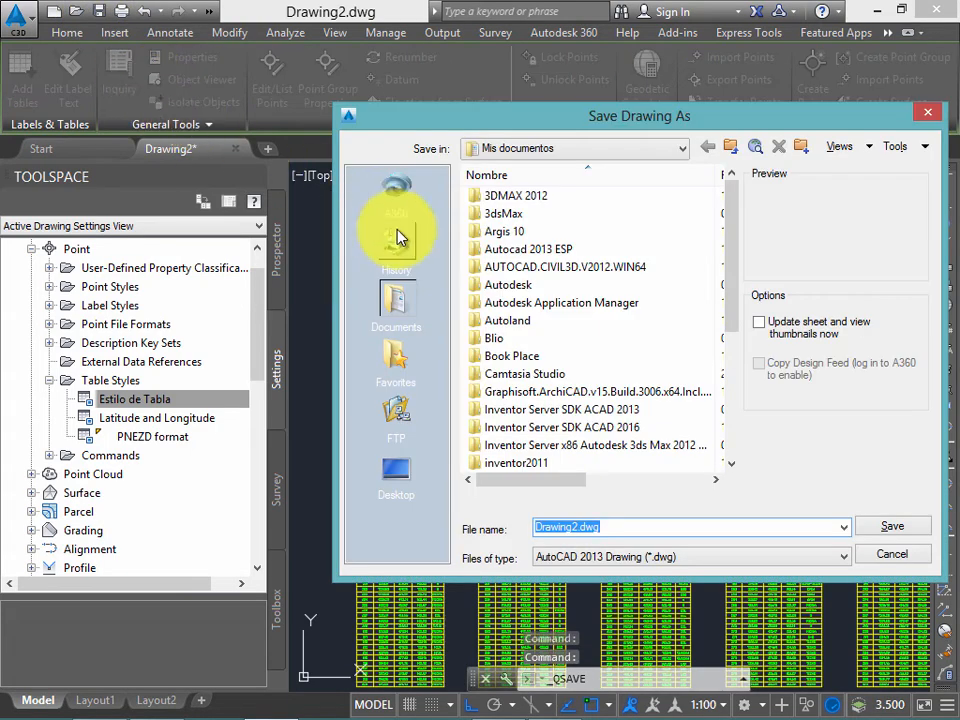
{"action": "left_click", "coordinate": [548, 152]}
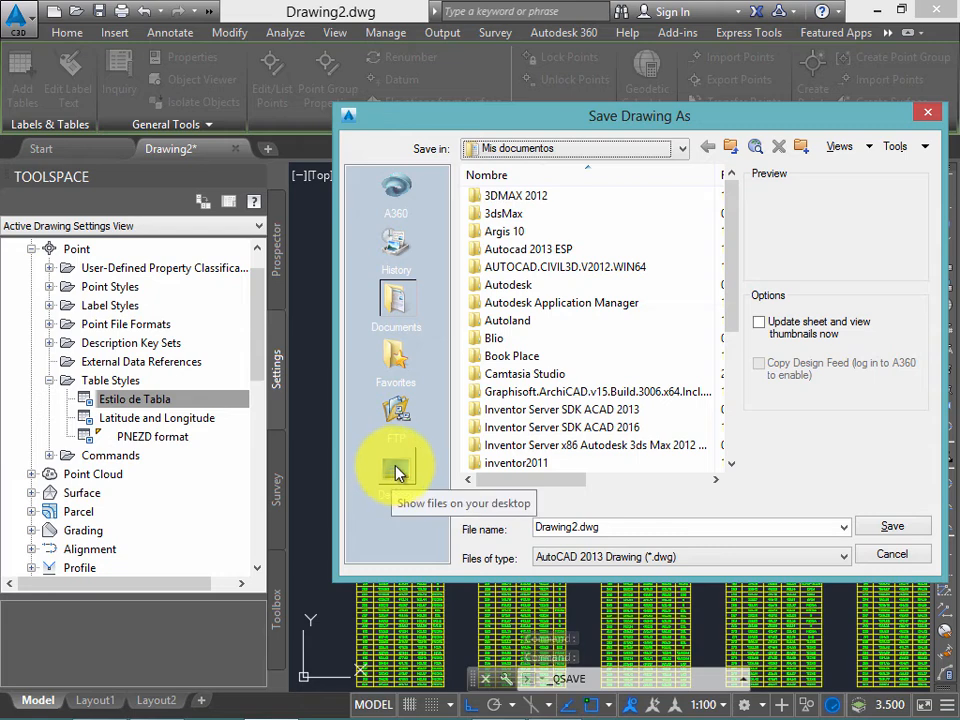
{"action": "left_click", "coordinate": [396, 472]}
{"action": "double_click", "coordinate": [517, 347]}
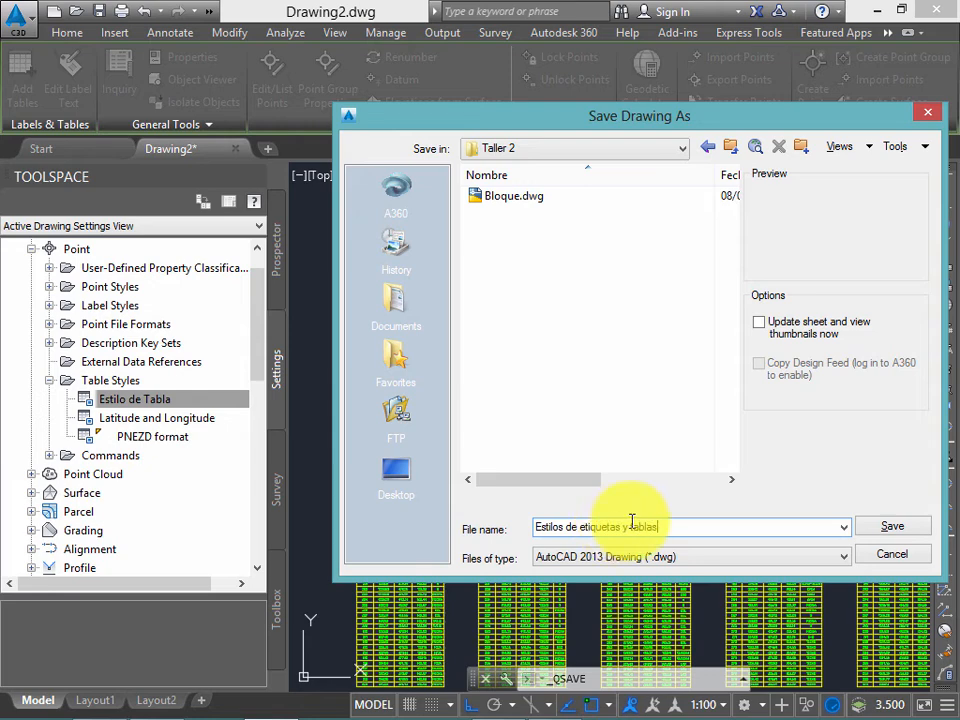
{"action": "left_click", "coordinate": [889, 527]}
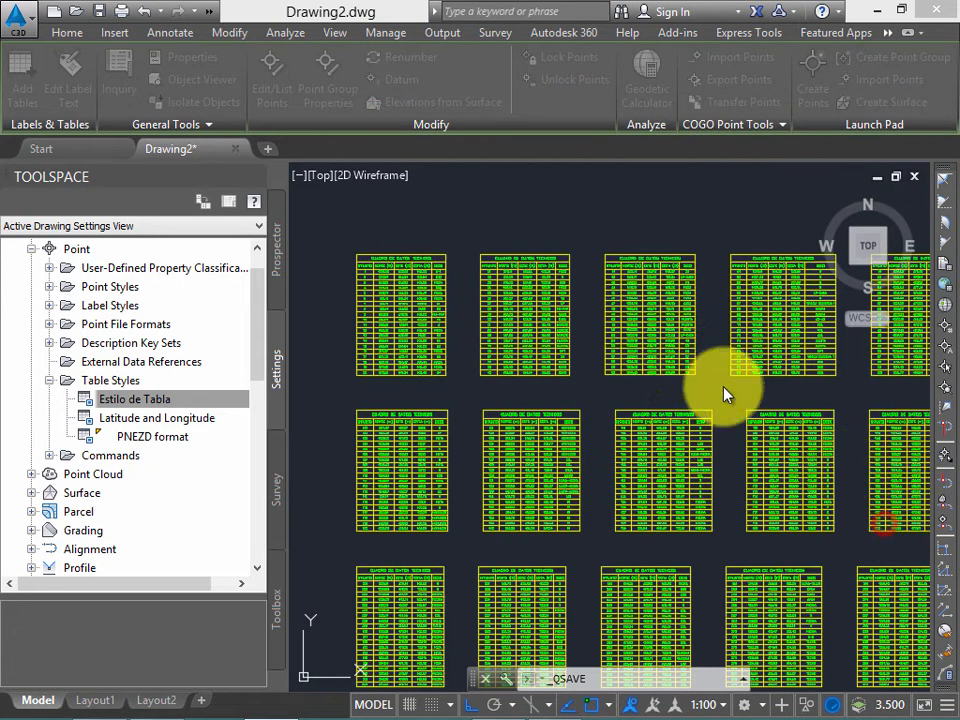
Step: Examine the arrangement of the point tables, from the overall grid to the first tables of the upper row
{"action": "scroll", "coordinate": [600, 346], "scroll_direction": "down", "scroll_amount": 3}
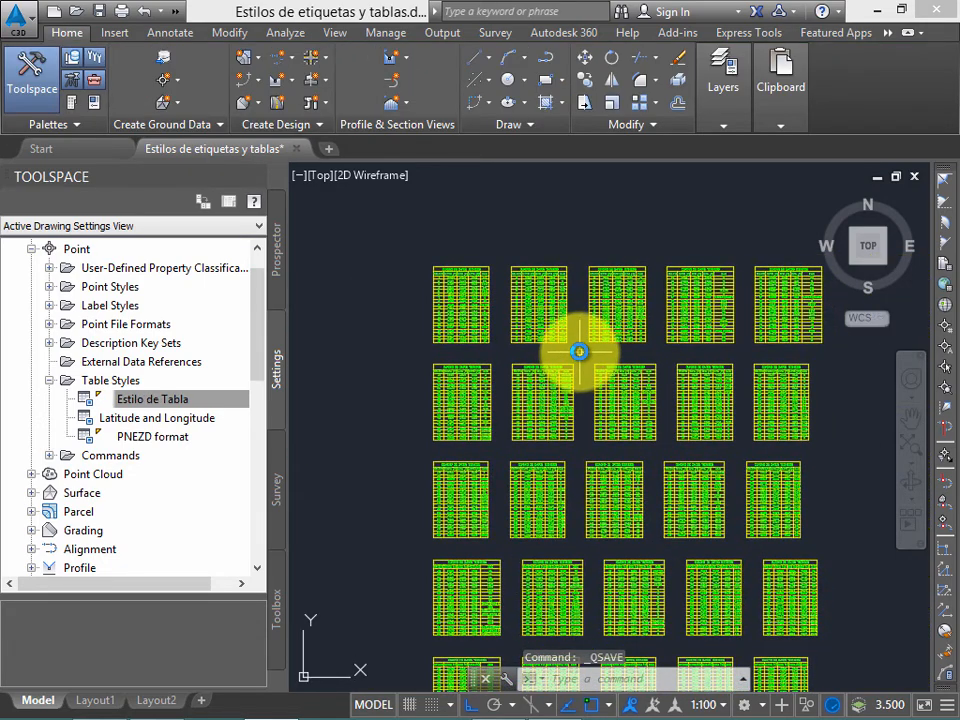
{"action": "middle_click_drag", "start_coordinate": [580, 352], "coordinate": [572, 350]}
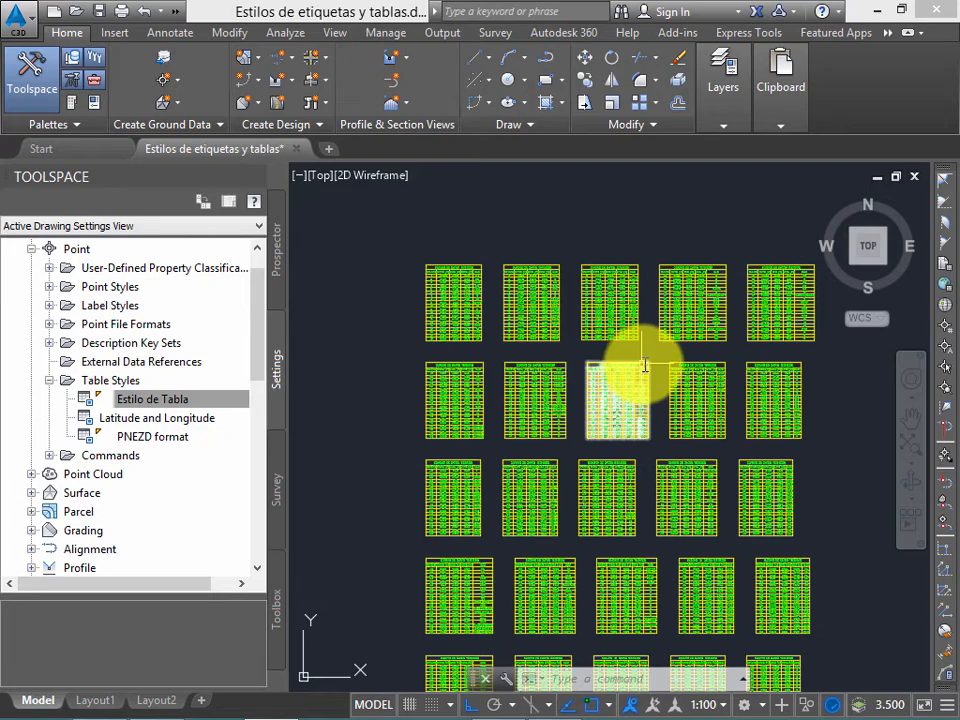
{"action": "scroll", "coordinate": [611, 332], "scroll_direction": "up", "scroll_amount": 3}
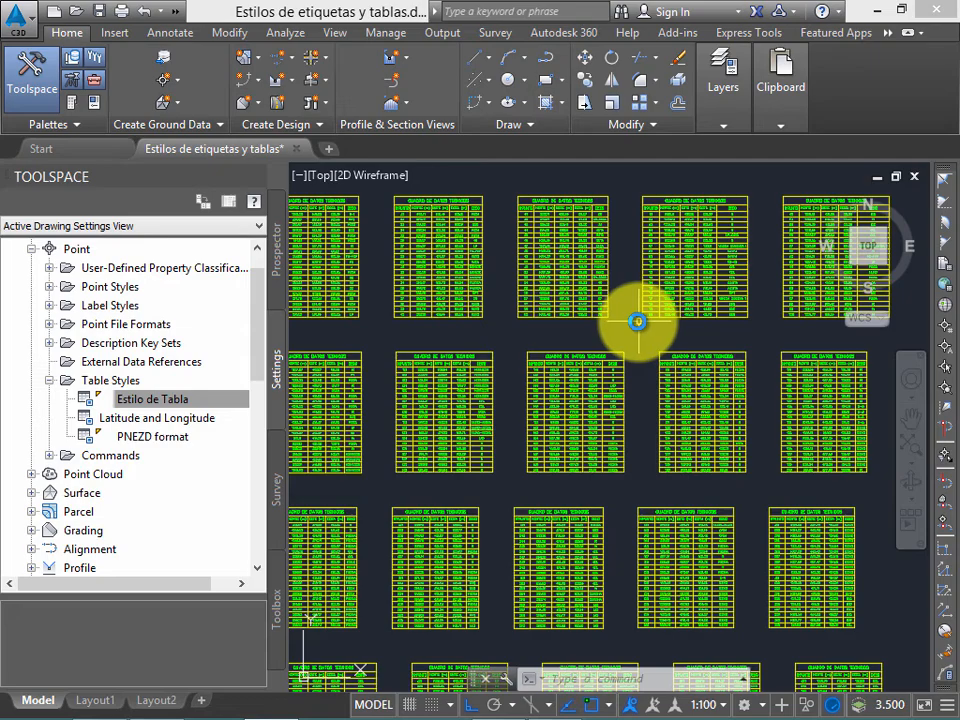
{"action": "scroll", "coordinate": [599, 320], "scroll_direction": "up", "scroll_amount": 6}
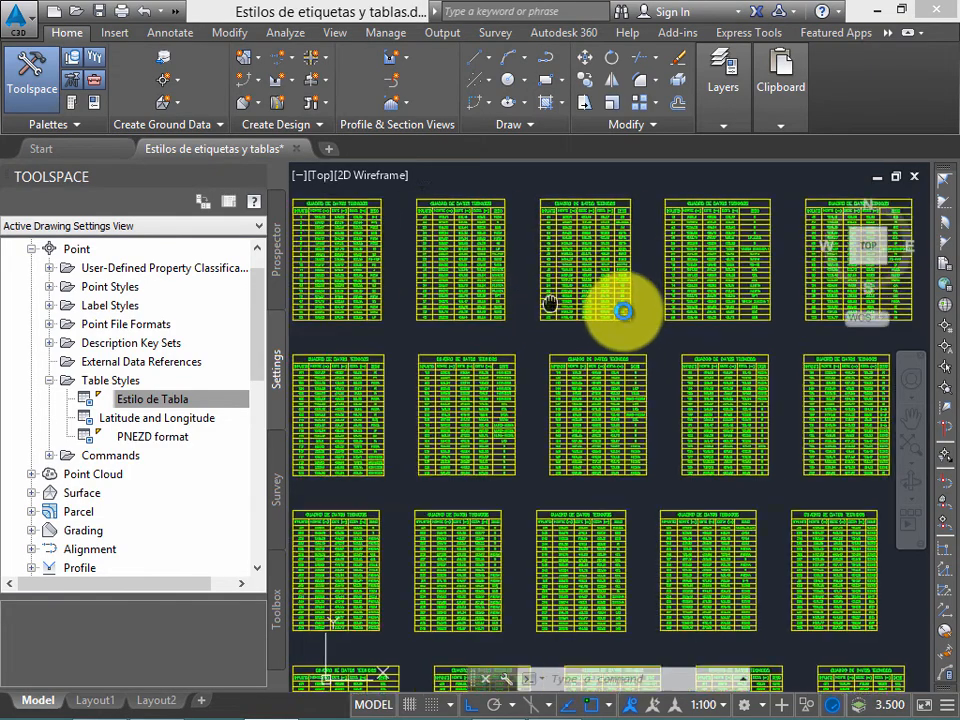
{"action": "scroll", "coordinate": [636, 355], "scroll_direction": "down", "scroll_amount": 2}
{"action": "middle_click_drag", "start_coordinate": [636, 355], "coordinate": [628, 354]}
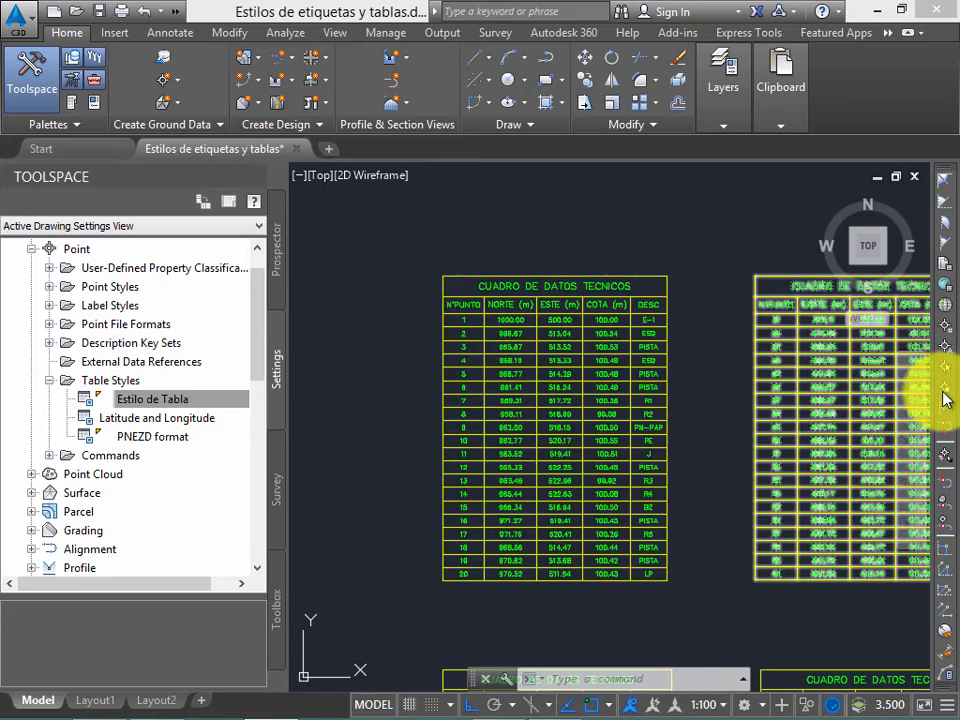
{"action": "middle_click_drag", "start_coordinate": [827, 396], "coordinate": [612, 391]}
{"action": "scroll", "coordinate": [719, 384], "scroll_direction": "down", "scroll_amount": 3}
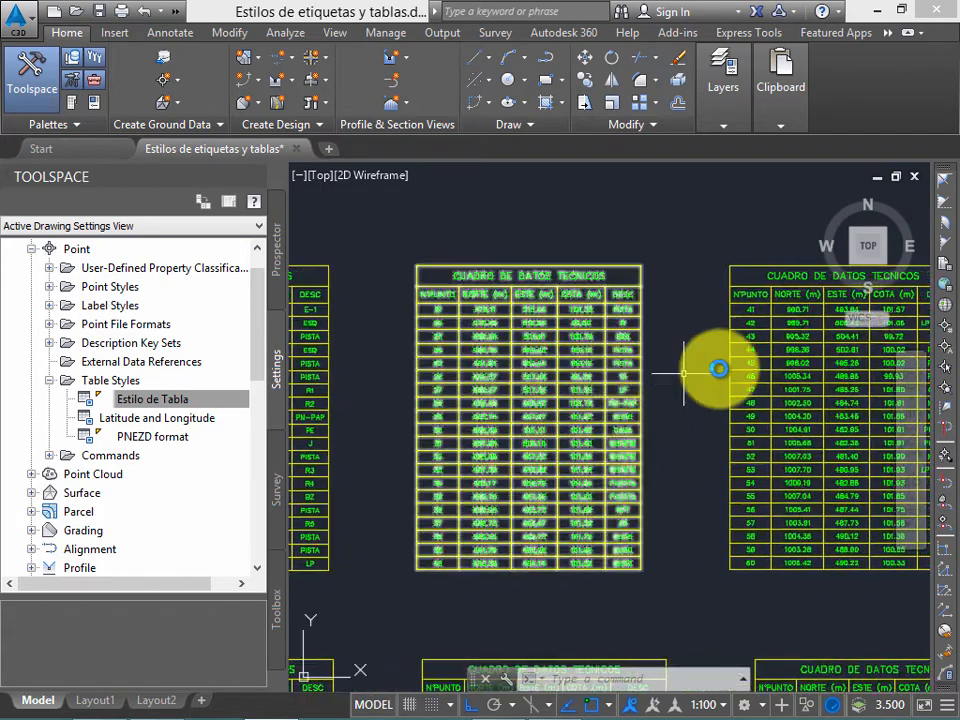
Step: Inspect the DESC column width and its long descriptions in the table of points 61 to 80, compared with the neighbouring tables
{"action": "scroll", "coordinate": [726, 386], "scroll_direction": "up", "scroll_amount": 4}
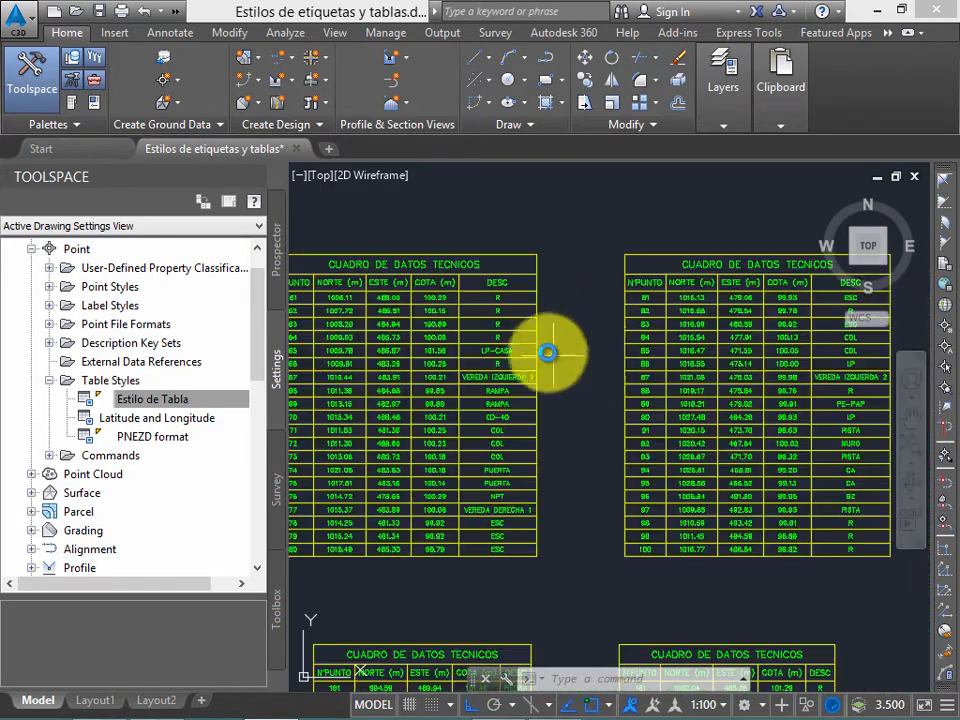
{"action": "middle_click_drag", "start_coordinate": [548, 353], "coordinate": [690, 332]}
{"action": "scroll", "coordinate": [694, 334], "scroll_direction": "up", "scroll_amount": 2}
{"action": "middle_click_drag", "start_coordinate": [667, 373], "coordinate": [750, 369]}
{"action": "scroll", "coordinate": [708, 362], "scroll_direction": "up", "scroll_amount": 2}
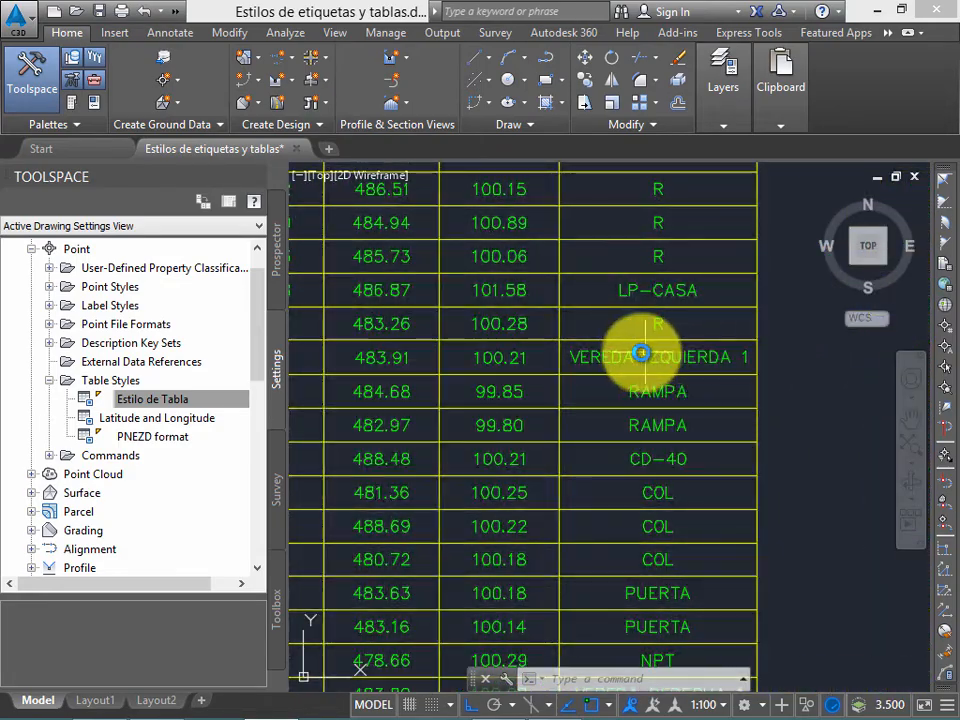
{"action": "scroll", "coordinate": [645, 360], "scroll_direction": "down", "scroll_amount": 2}
{"action": "scroll", "coordinate": [648, 363], "scroll_direction": "up", "scroll_amount": 2}
{"action": "scroll", "coordinate": [654, 361], "scroll_direction": "down", "scroll_amount": 2}
{"action": "middle_click_drag", "start_coordinate": [640, 225], "coordinate": [635, 270]}
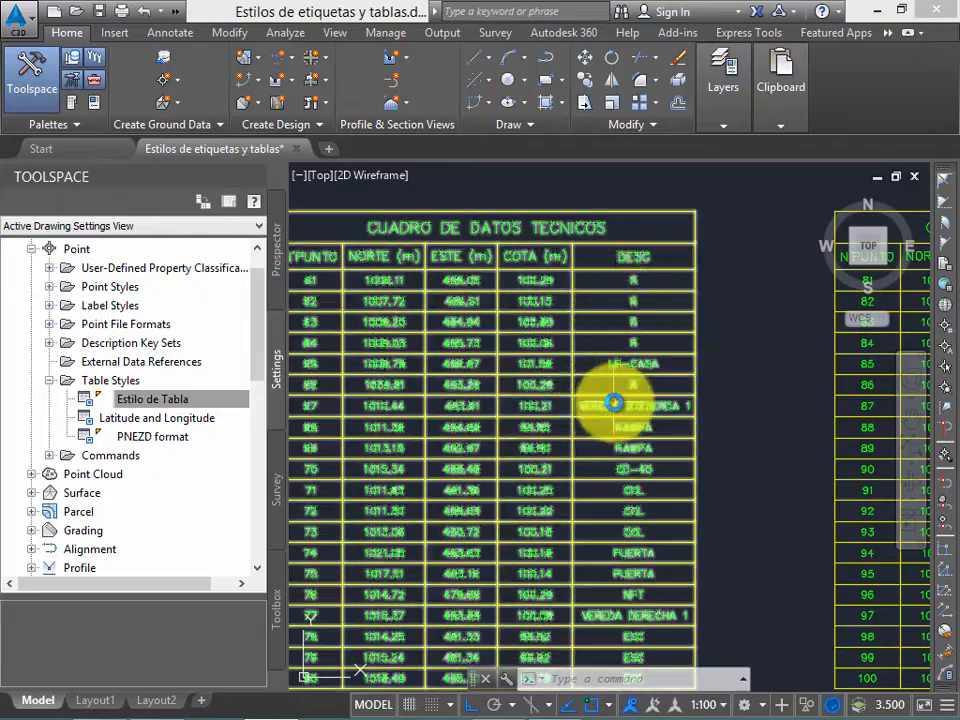
{"action": "mouse_move", "coordinate": [647, 423]}
{"action": "middle_mouse_down"}
{"action": "mouse_move", "coordinate": [648, 286]}
{"action": "mouse_move", "coordinate": [626, 373]}
{"action": "middle_mouse_up"}
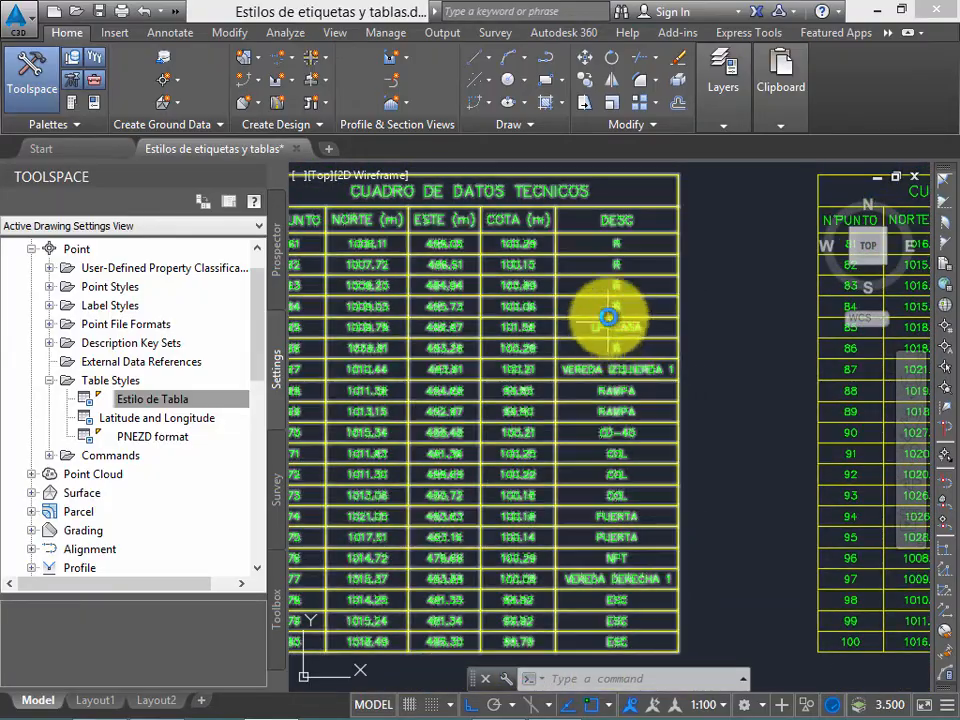
{"action": "scroll", "coordinate": [653, 300], "scroll_direction": "down", "scroll_amount": 2}
{"action": "scroll", "coordinate": [643, 289], "scroll_direction": "down", "scroll_amount": 3}
{"action": "scroll", "coordinate": [632, 274], "scroll_direction": "up", "scroll_amount": 2}
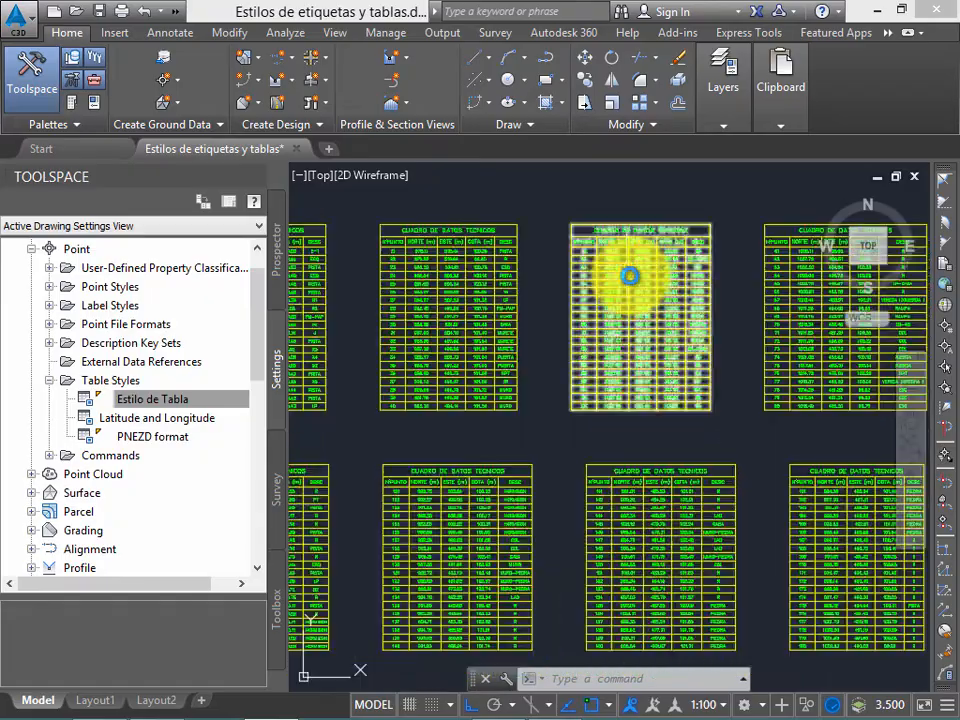
Step: Select the split point tables and open their Estilo de Tabla table style for editing
{"action": "scroll", "coordinate": [570, 296], "scroll_direction": "up", "scroll_amount": 3}
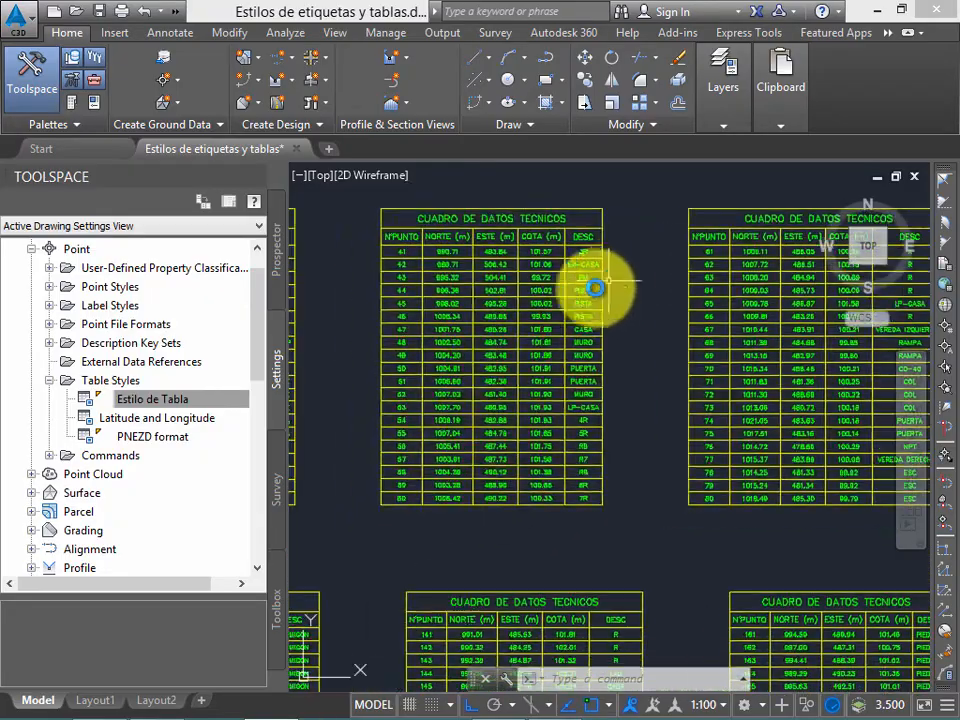
{"action": "left_click", "coordinate": [561, 306]}
{"action": "left_click", "coordinate": [539, 299]}
{"action": "scroll", "coordinate": [632, 333], "scroll_direction": "down", "scroll_amount": 5}
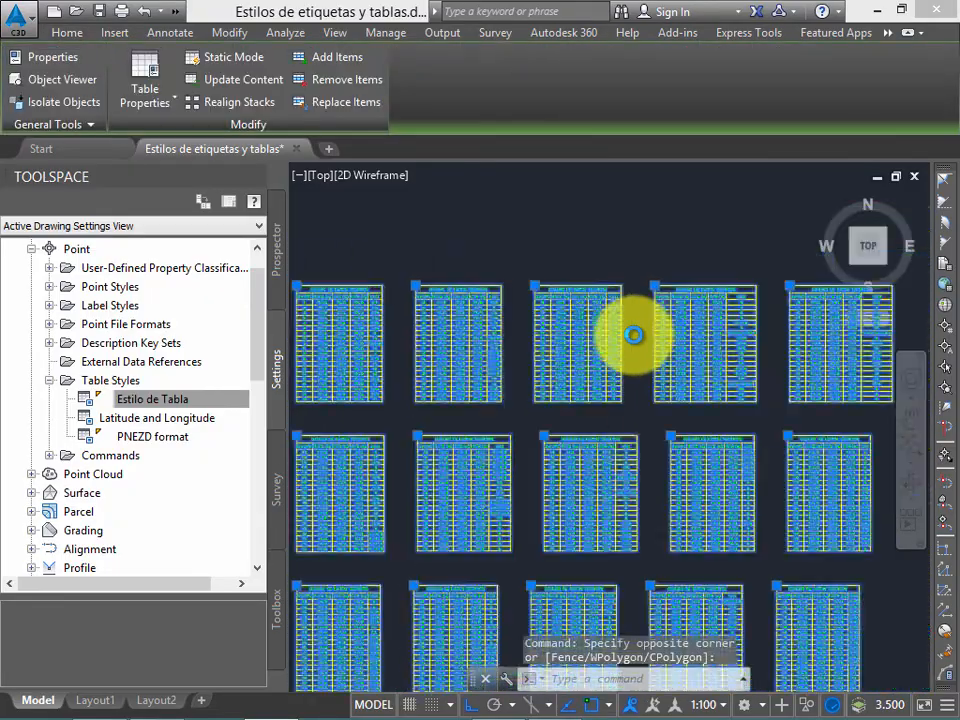
{"action": "middle_click_drag", "start_coordinate": [650, 348], "coordinate": [627, 291]}
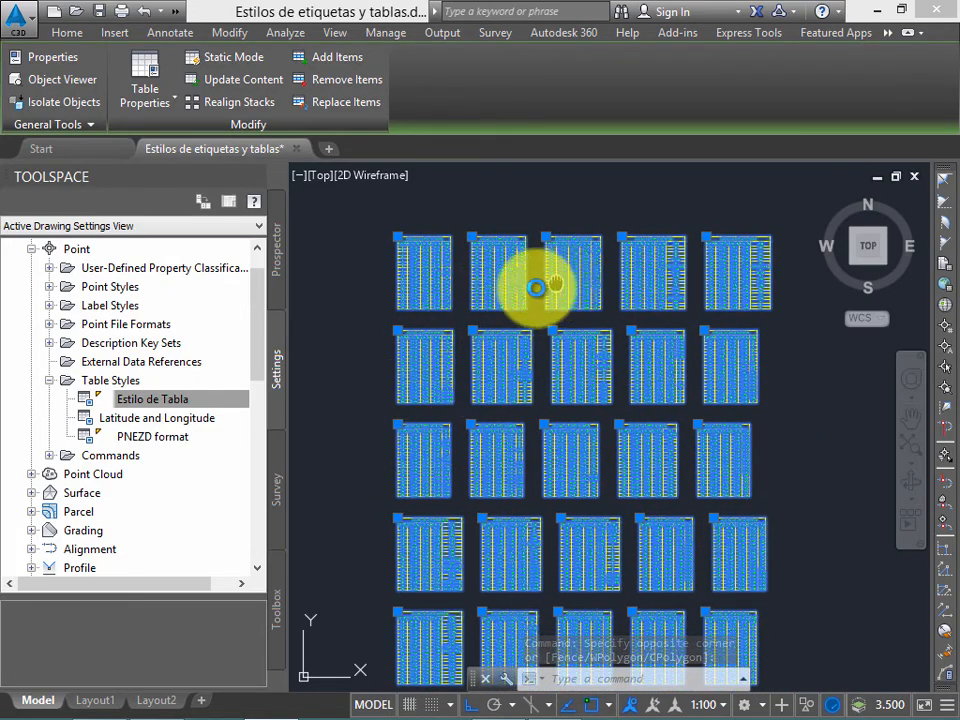
{"action": "scroll", "coordinate": [549, 304], "scroll_direction": "up", "scroll_amount": 5}
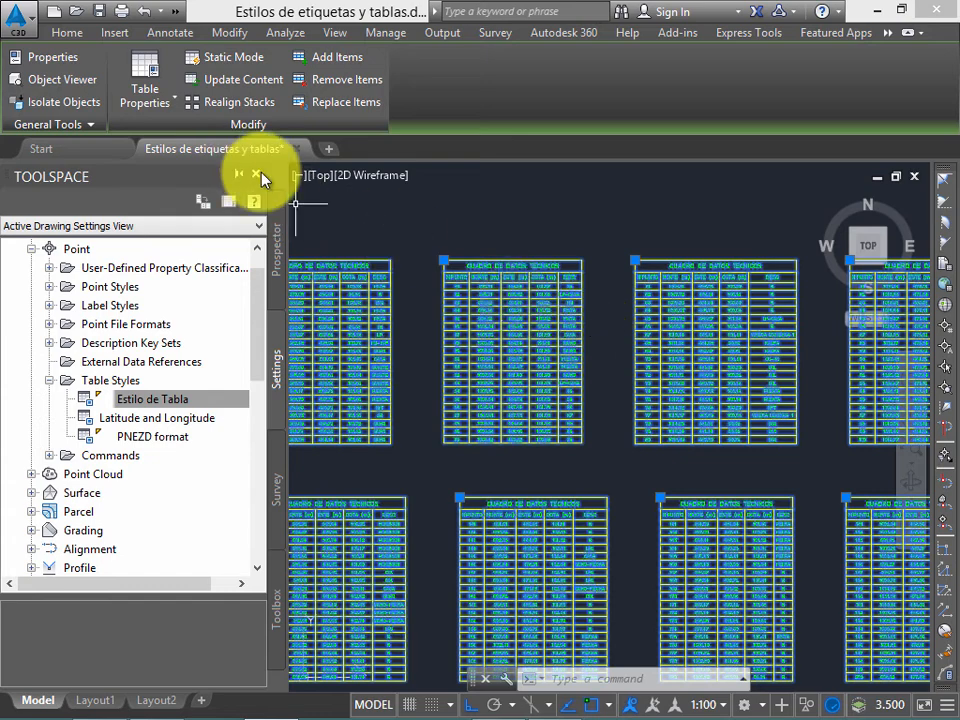
{"action": "middle_click_drag", "start_coordinate": [476, 236], "coordinate": [422, 221]}
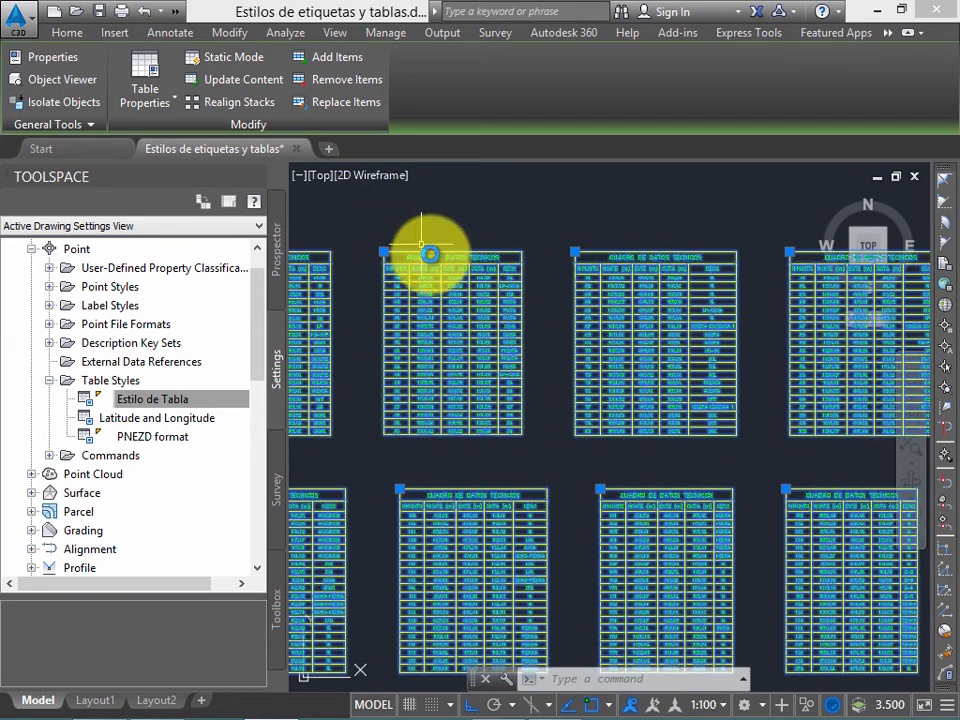
{"action": "right_click", "coordinate": [468, 313]}
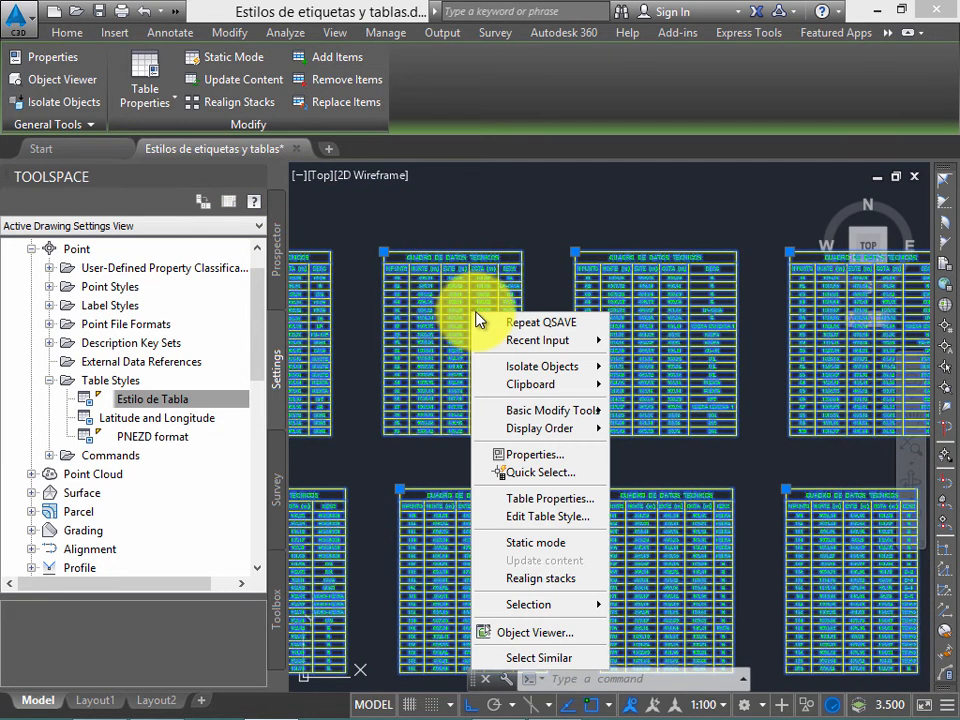
{"action": "left_click", "coordinate": [589, 523]}
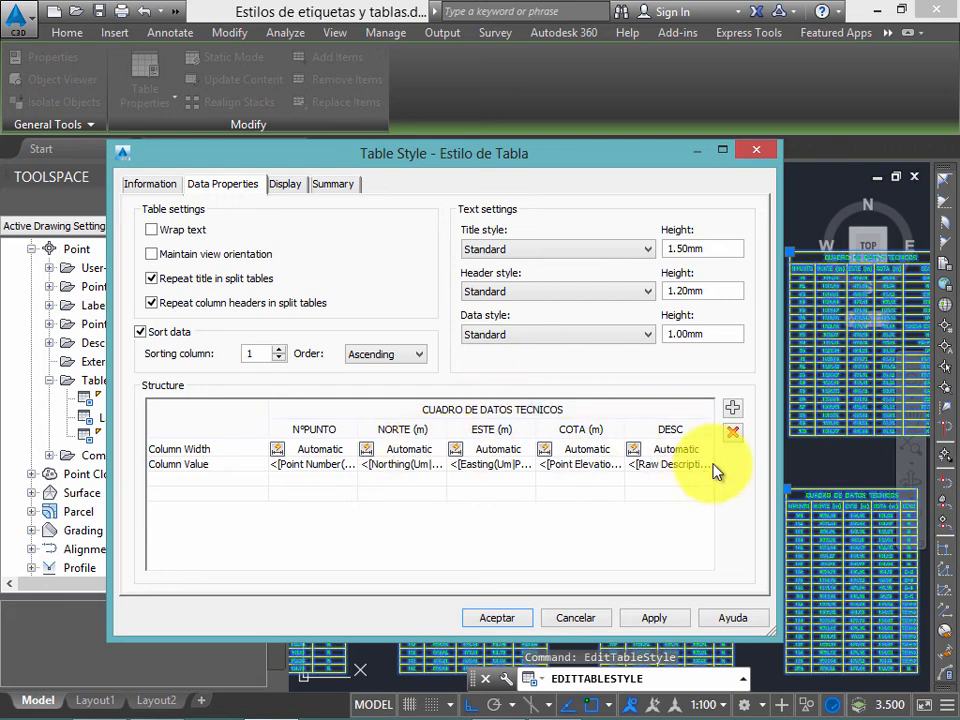
Step: Switch the DESC column width to Manual, set it to 20, and apply the change to the table style
{"action": "left_click", "coordinate": [684, 450]}
{"action": "left_click_drag", "start_coordinate": [652, 160], "coordinate": [510, 179]}
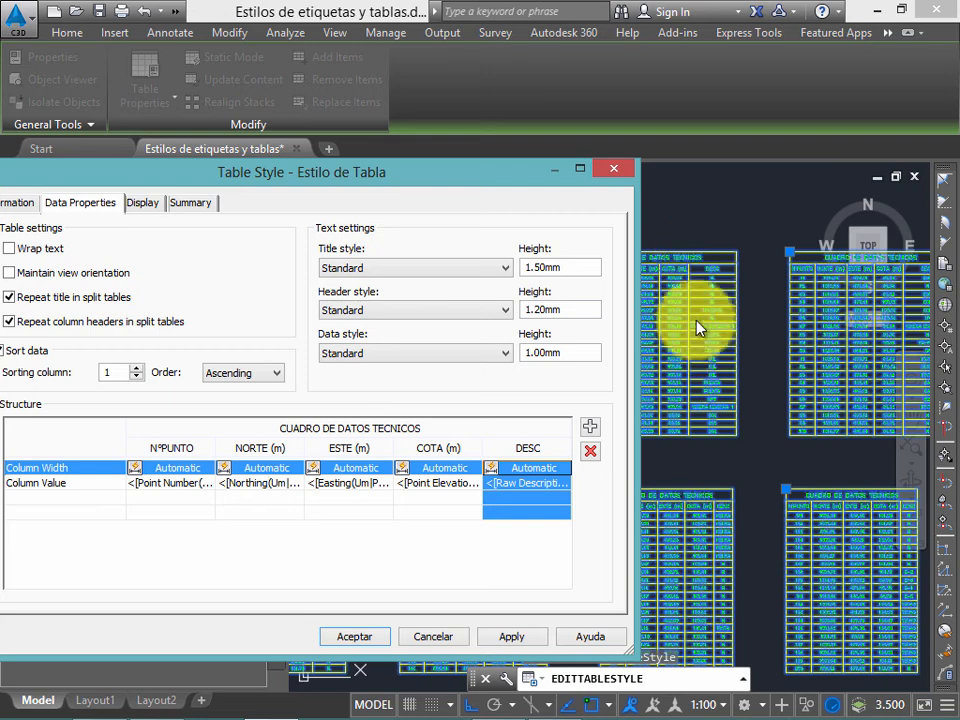
{"action": "left_click", "coordinate": [516, 482]}
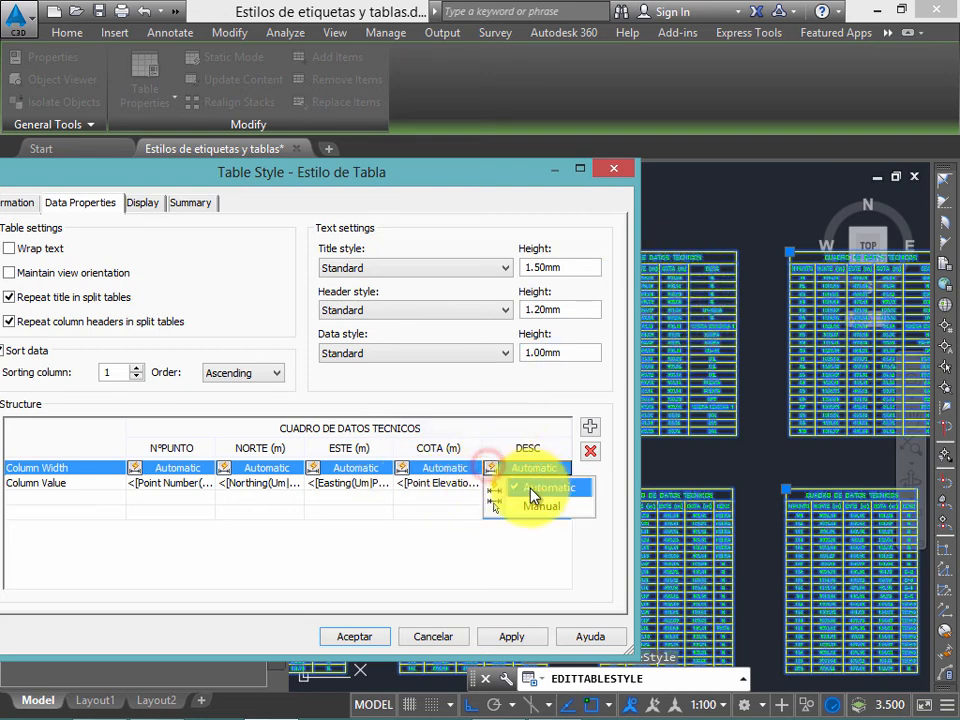
{"action": "left_click", "coordinate": [541, 506]}
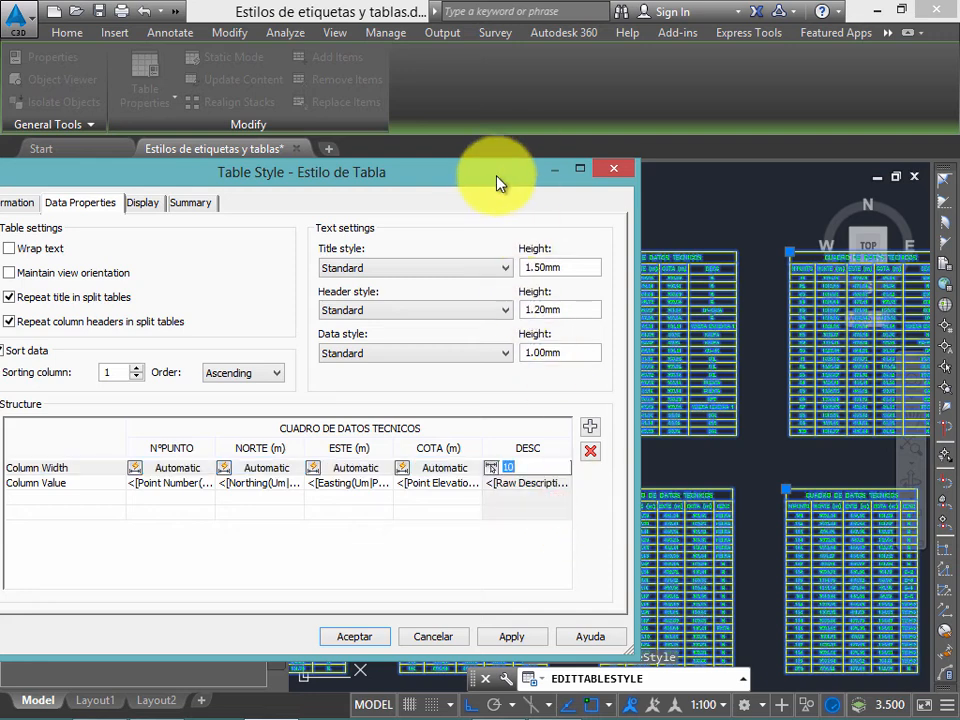
{"action": "left_click_drag", "start_coordinate": [480, 176], "coordinate": [675, 160]}
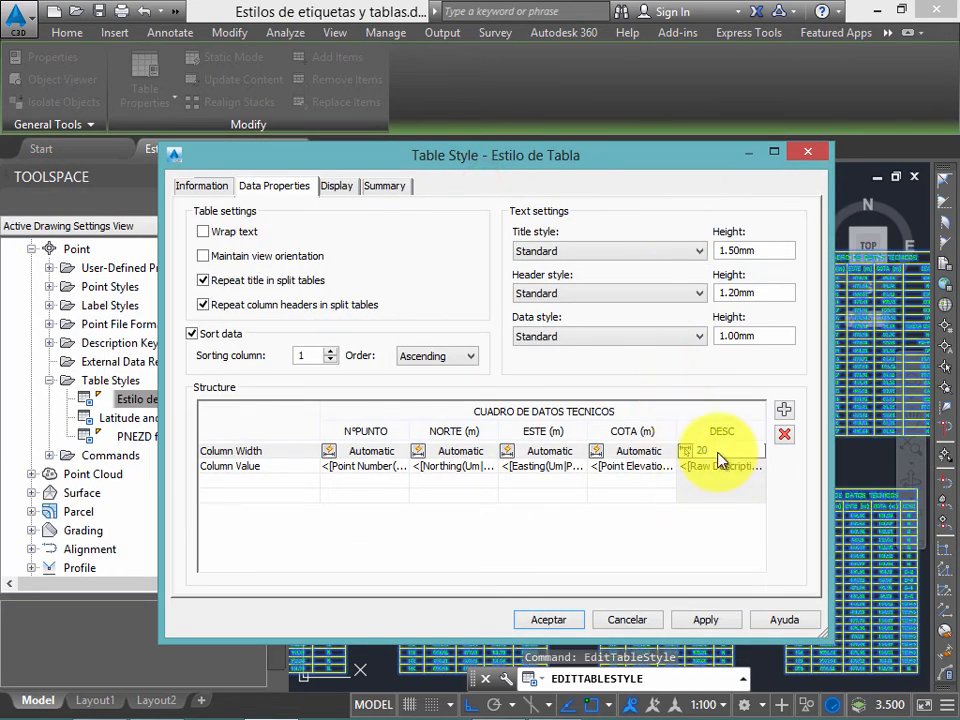
{"action": "left_click", "coordinate": [720, 458]}
{"action": "left_click", "coordinate": [727, 620]}
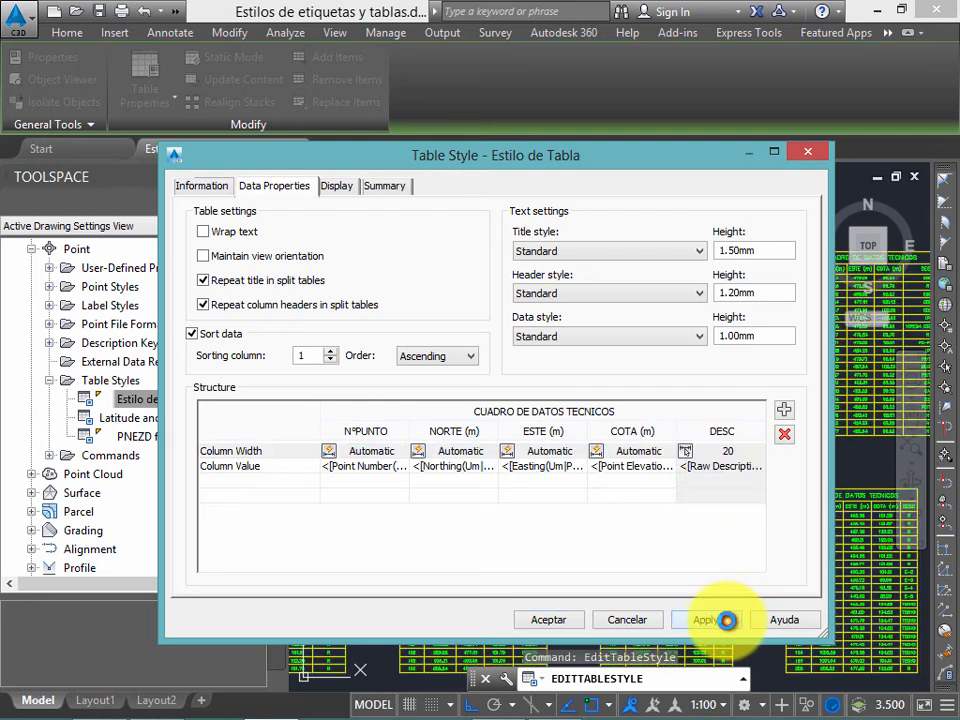
{"action": "left_click", "coordinate": [530, 617]}
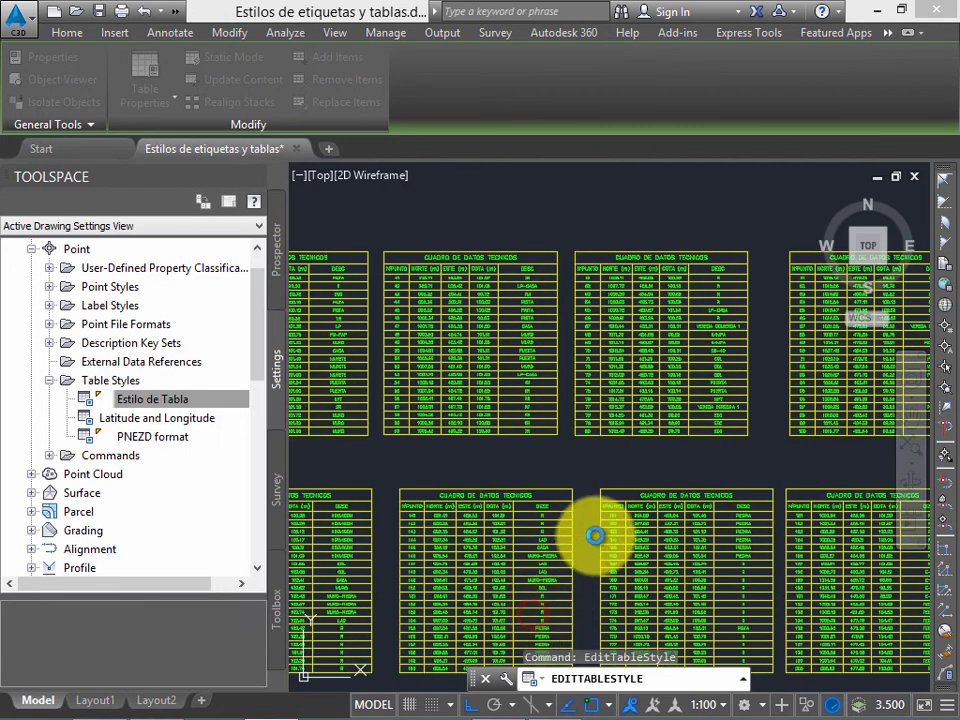
Step: Check the DESC column width in the first tables of the upper row against the rest of the table grid
{"action": "scroll", "coordinate": [515, 450], "scroll_direction": "down", "scroll_amount": 2}
{"action": "middle_click_drag", "start_coordinate": [513, 451], "coordinate": [647, 398]}
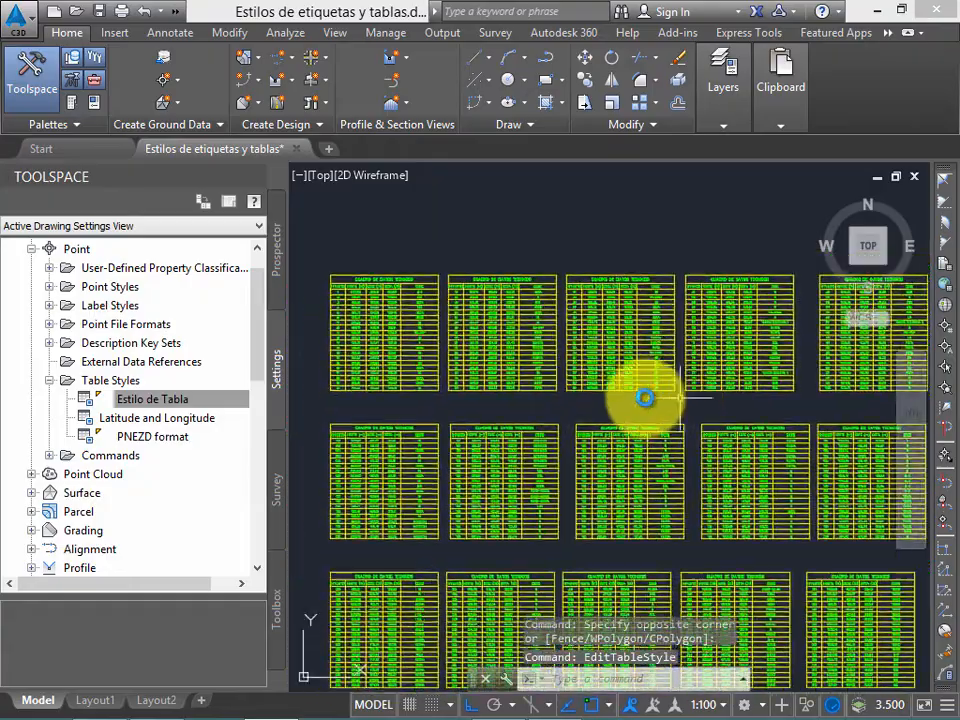
{"action": "middle_click_drag", "start_coordinate": [490, 370], "coordinate": [563, 375]}
{"action": "scroll", "coordinate": [563, 374], "scroll_direction": "up", "scroll_amount": 5}
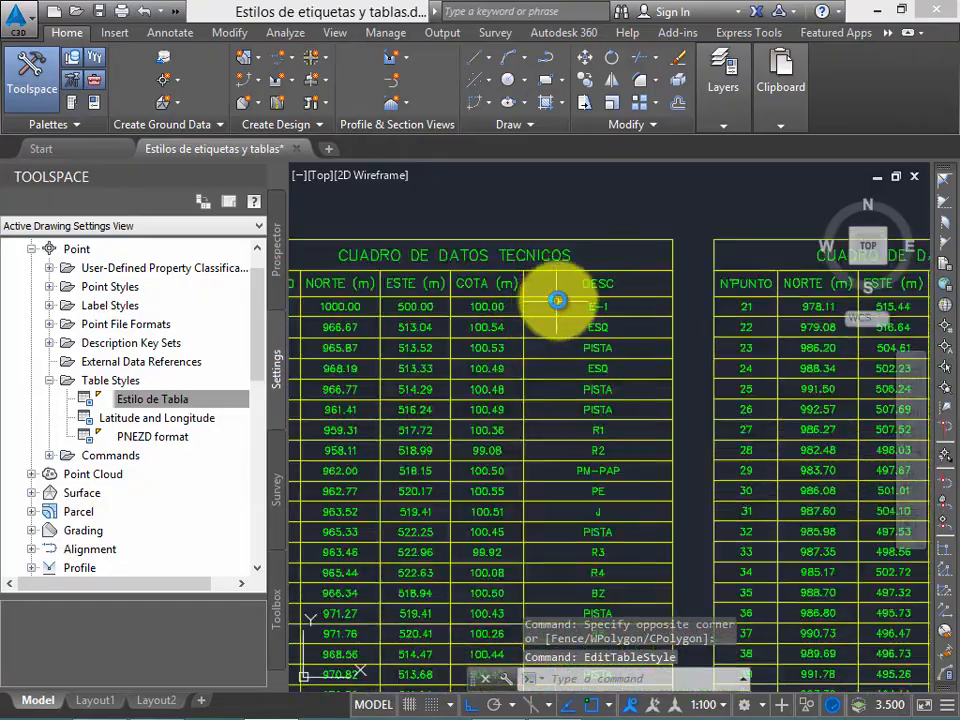
{"action": "scroll", "coordinate": [653, 343], "scroll_direction": "down", "scroll_amount": 4}
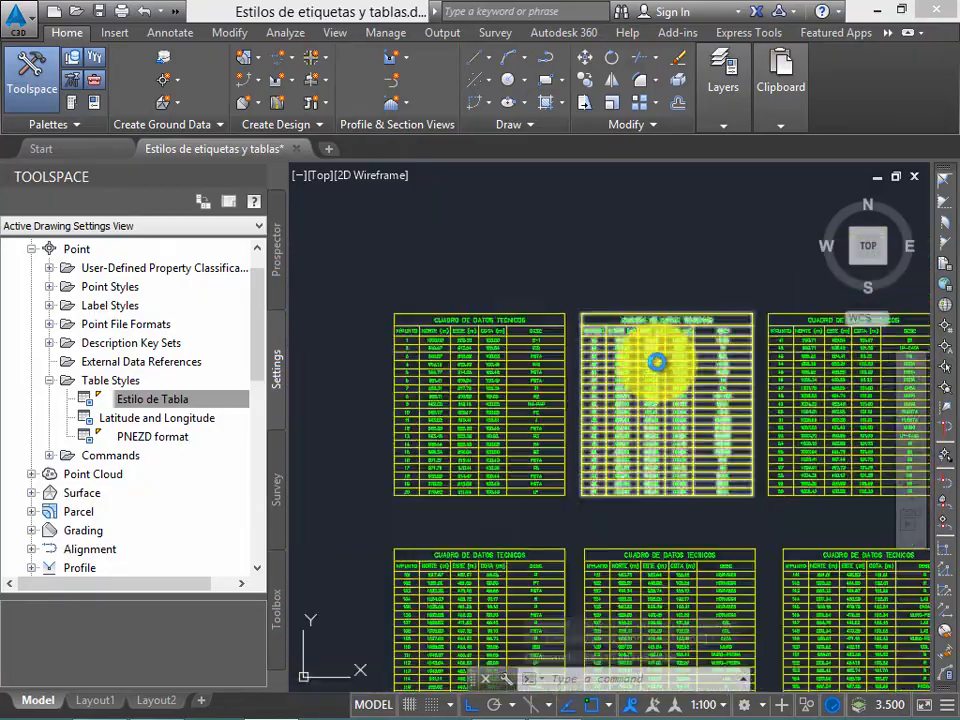
Step: Reopen the Estilo de Tabla style from the point tables, review its column width settings, and accept it without edits
{"action": "scroll", "coordinate": [705, 328], "scroll_direction": "up", "scroll_amount": 2}
{"action": "left_click", "coordinate": [705, 328]}
{"action": "left_click", "coordinate": [628, 340]}
{"action": "right_click", "coordinate": [632, 345]}
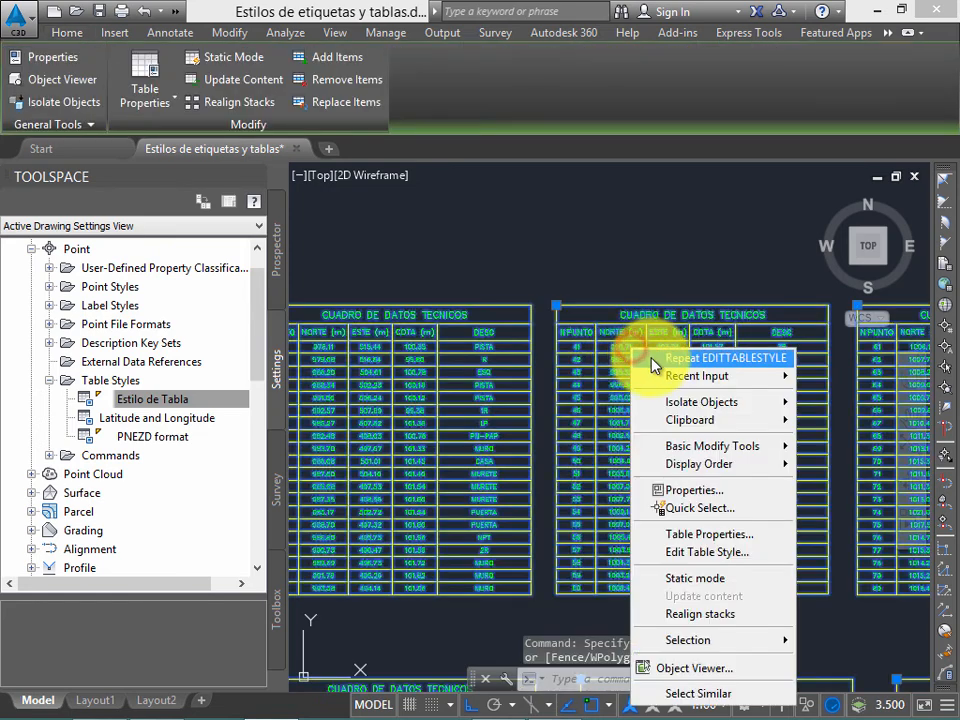
{"action": "left_click", "coordinate": [716, 553]}
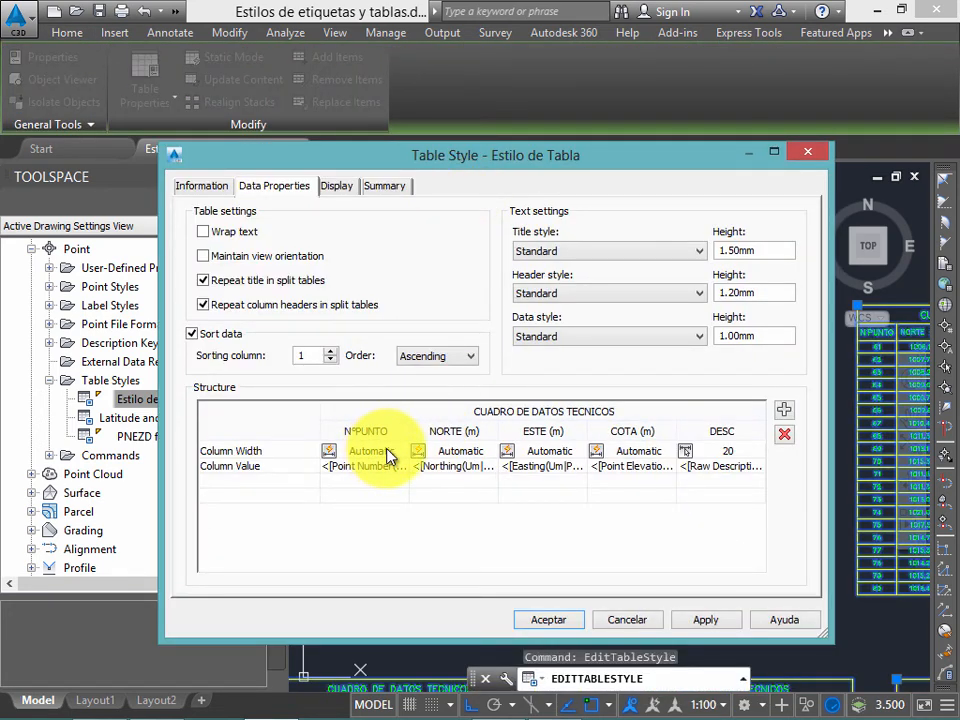
{"action": "left_click", "coordinate": [378, 452]}
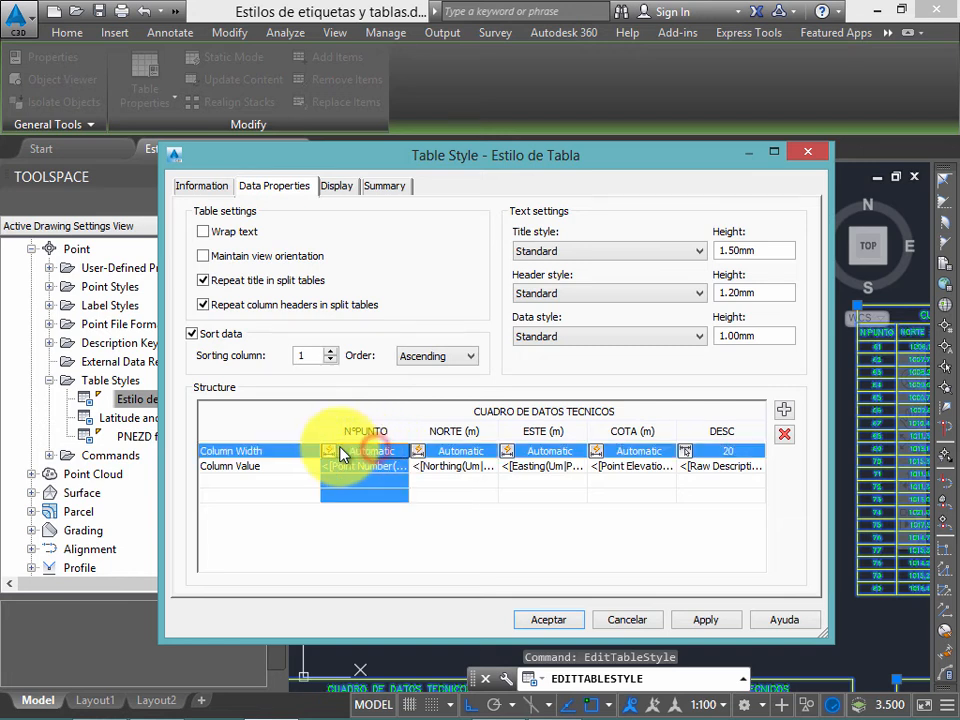
{"action": "left_click", "coordinate": [416, 413]}
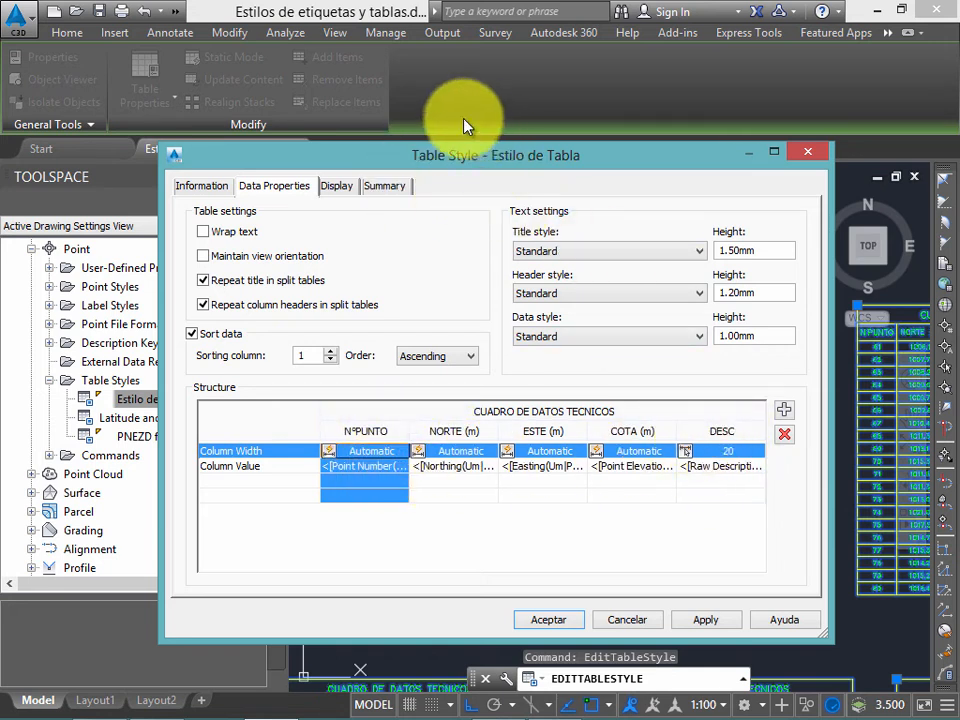
{"action": "left_click", "coordinate": [553, 623]}
{"action": "key", "text": "Escape"}
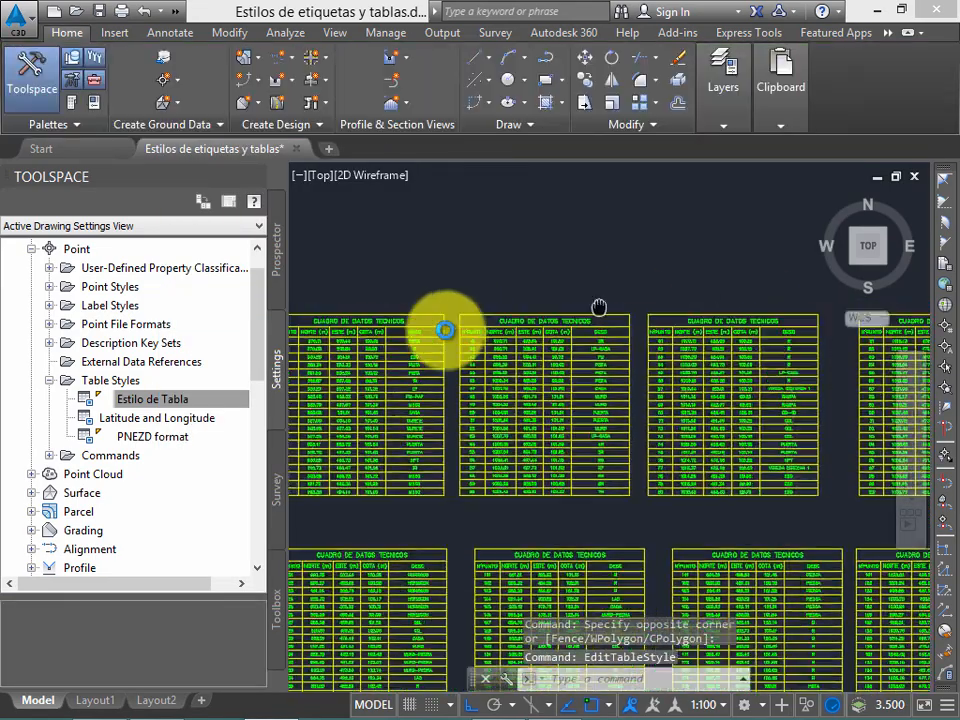
Step: Examine how the long descriptions fit the DESC column in the tables of points 61 to 80, 861 to 880, and 581 to 600
{"action": "scroll", "coordinate": [654, 371], "scroll_direction": "up", "scroll_amount": 4}
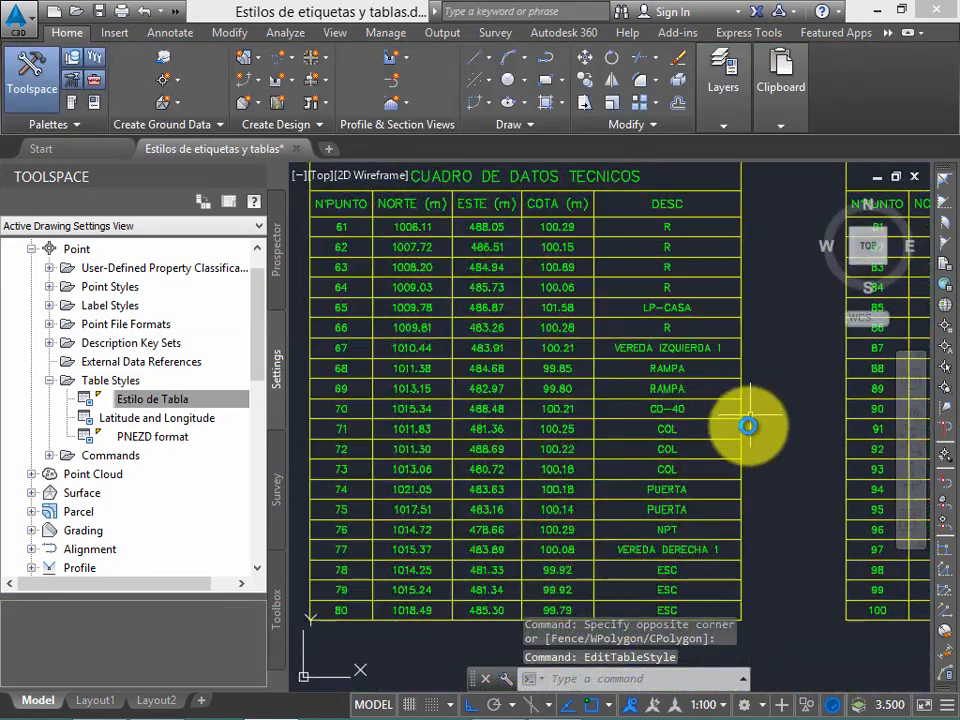
{"action": "scroll", "coordinate": [720, 412], "scroll_direction": "down", "scroll_amount": 5}
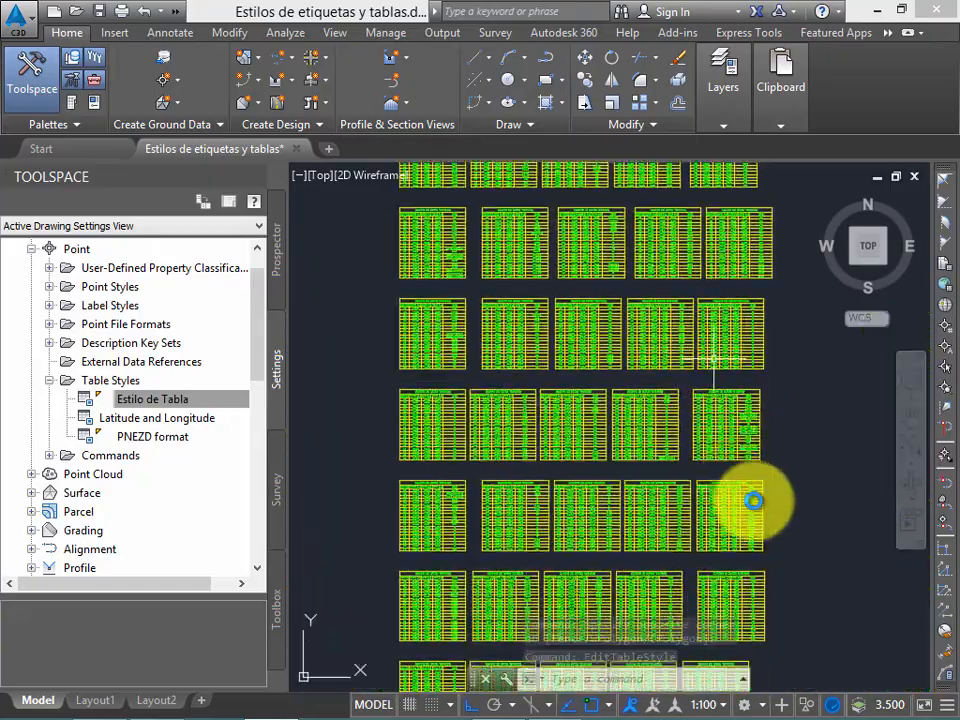
{"action": "scroll", "coordinate": [660, 545], "scroll_direction": "up", "scroll_amount": 6}
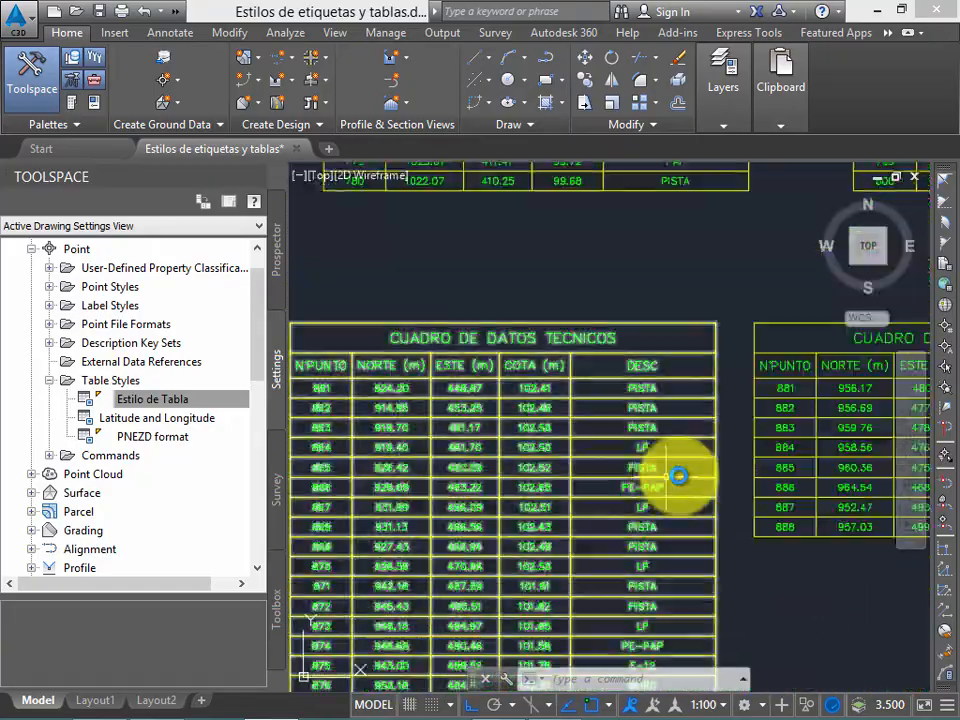
{"action": "scroll", "coordinate": [741, 455], "scroll_direction": "down", "scroll_amount": 2}
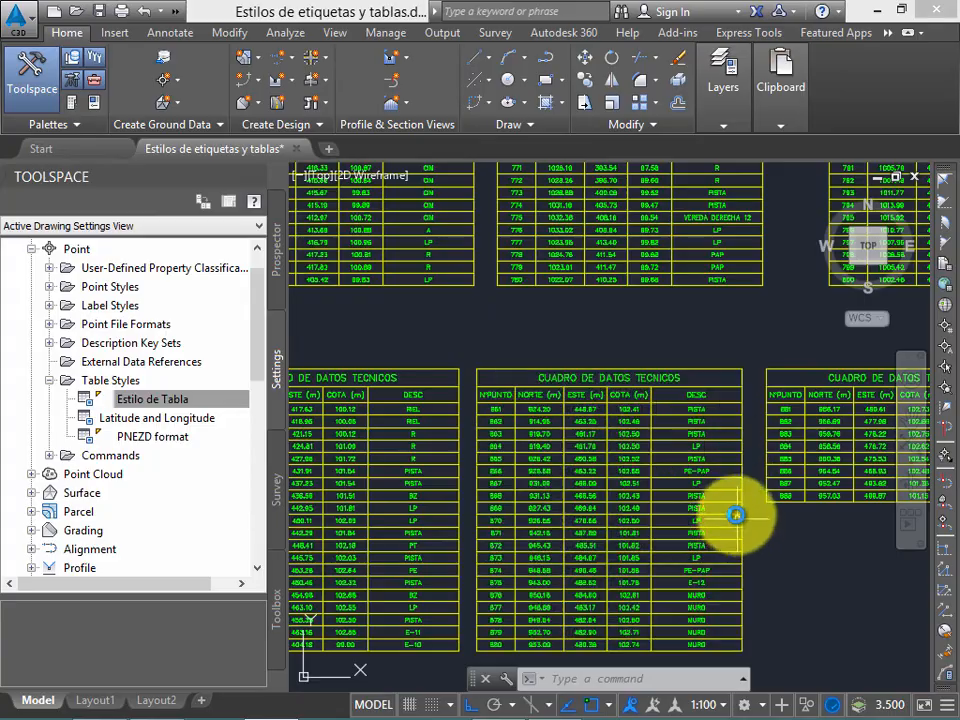
{"action": "scroll", "coordinate": [738, 510], "scroll_direction": "down", "scroll_amount": 5}
{"action": "scroll", "coordinate": [737, 347], "scroll_direction": "up", "scroll_amount": 5}
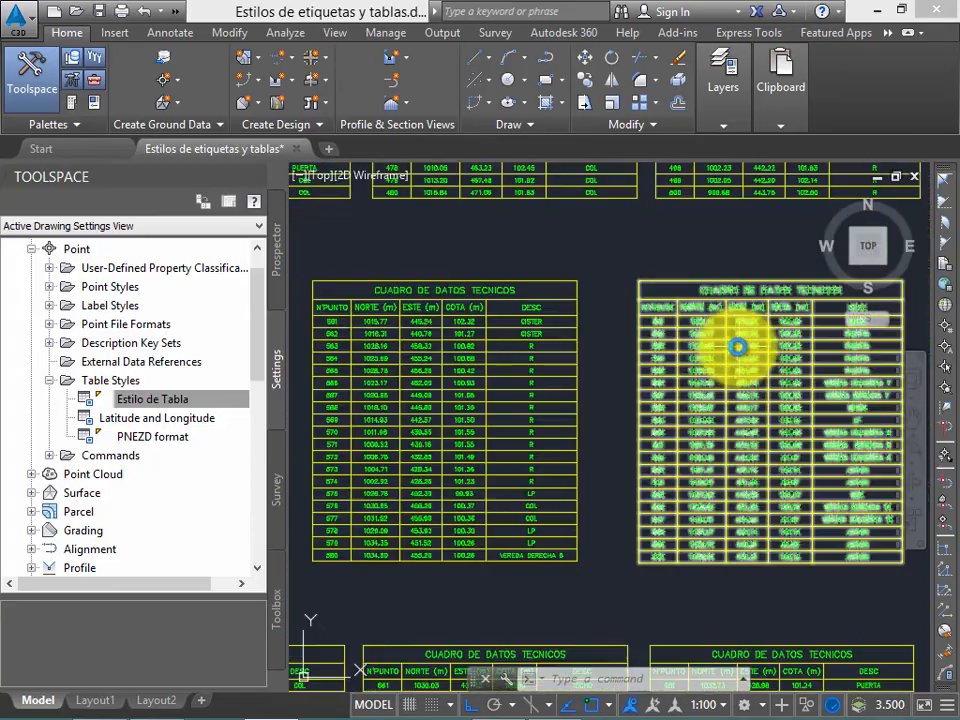
{"action": "middle_click_drag", "start_coordinate": [737, 347], "coordinate": [594, 356]}
{"action": "middle_click_drag", "start_coordinate": [744, 426], "coordinate": [703, 312]}
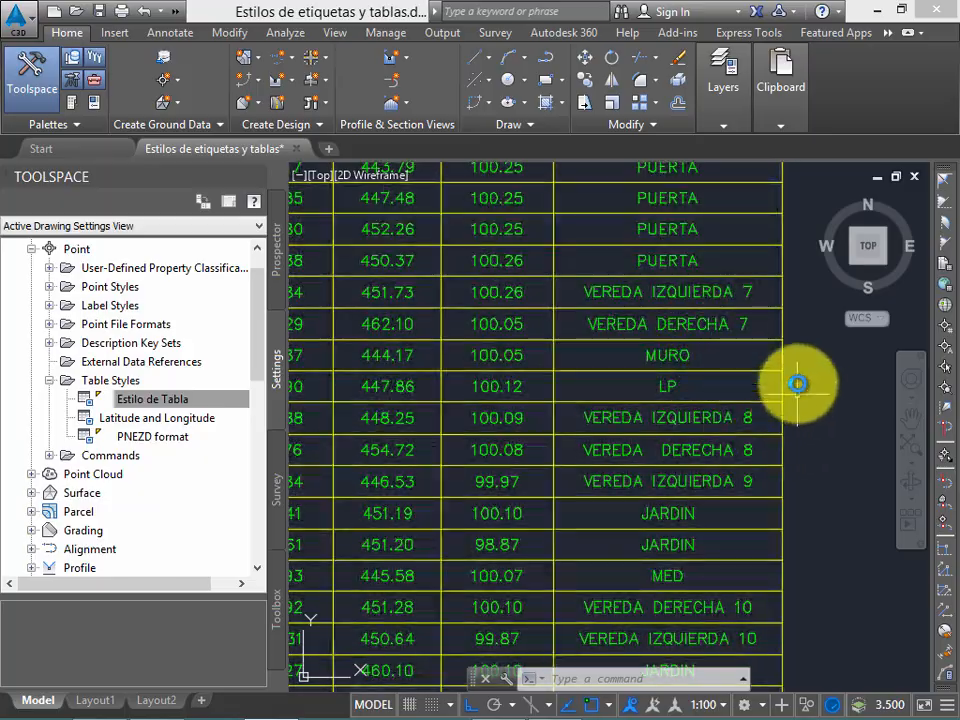
{"action": "scroll", "coordinate": [797, 383], "scroll_direction": "down", "scroll_amount": 8}
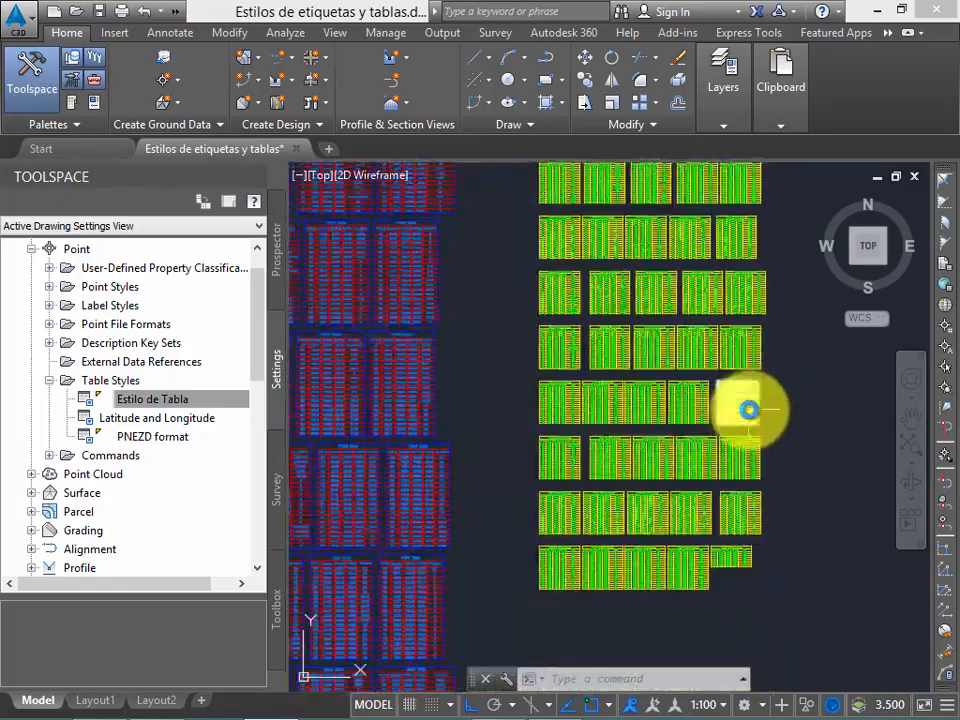
{"action": "scroll", "coordinate": [749, 409], "scroll_direction": "up", "scroll_amount": 5}
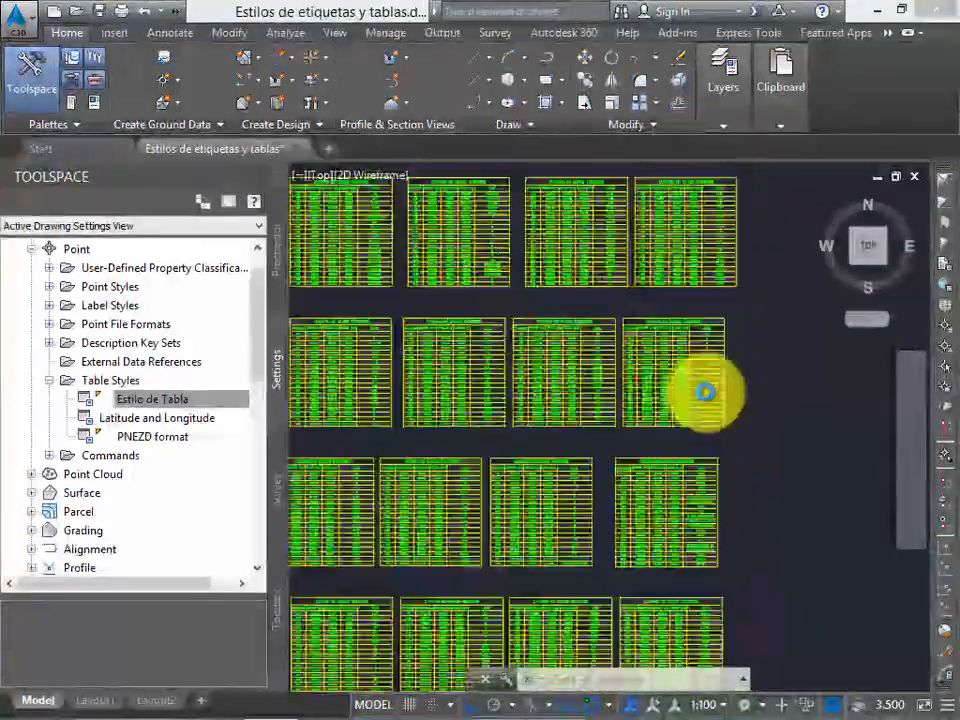
{"action": "scroll", "coordinate": [705, 392], "scroll_direction": "up", "scroll_amount": 5}
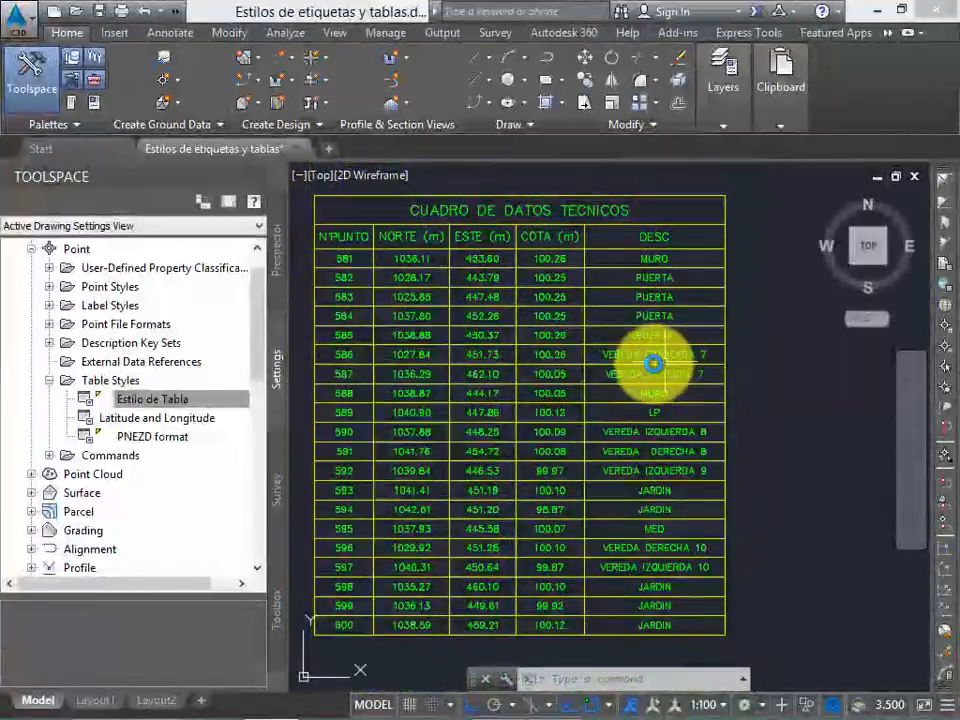
{"action": "middle_click_drag", "start_coordinate": [707, 540], "coordinate": [747, 635]}
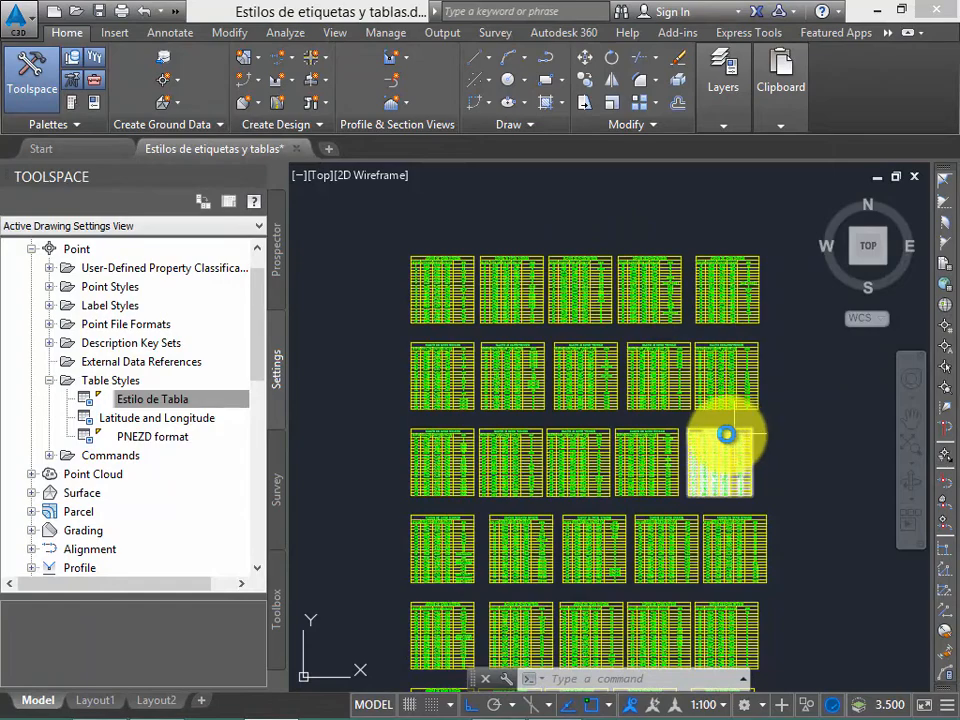
Step: Compare the gaps between neighbouring tables at the row ends, around the tables of points 481 to 500 and 581 to 600
{"action": "middle_click_drag", "start_coordinate": [577, 323], "coordinate": [580, 300]}
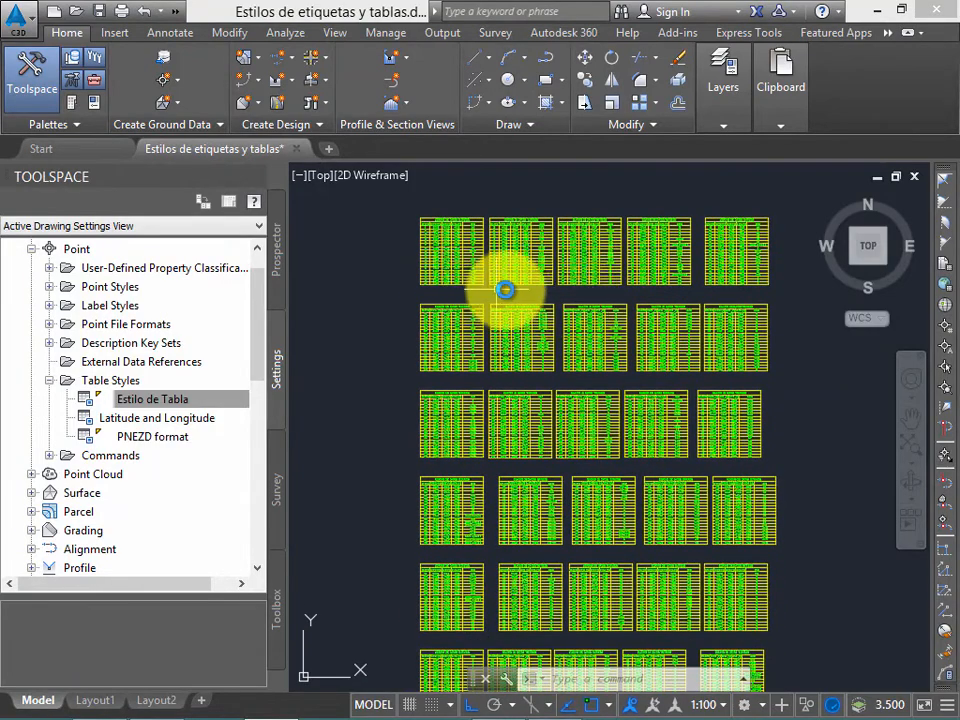
{"action": "middle_click_drag", "start_coordinate": [644, 344], "coordinate": [511, 240]}
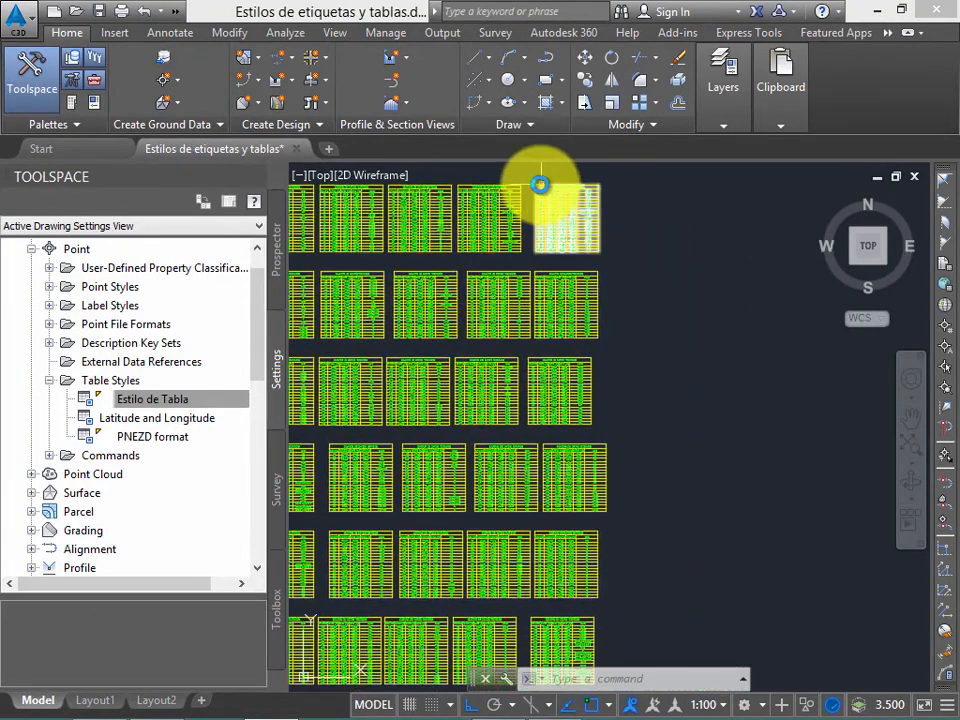
{"action": "scroll", "coordinate": [596, 467], "scroll_direction": "up", "scroll_amount": 6}
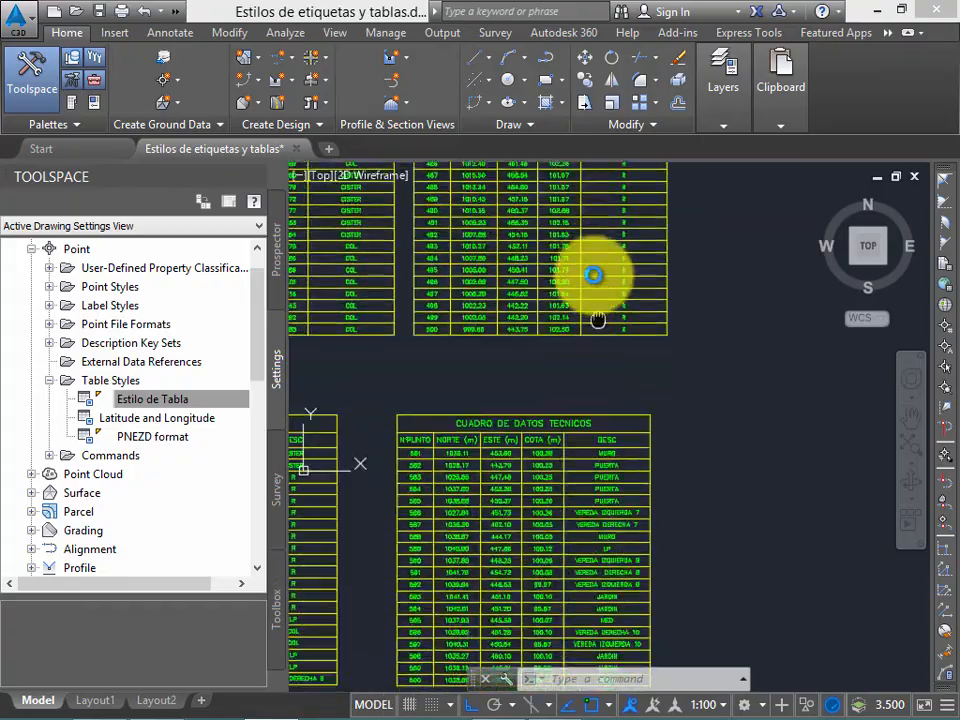
{"action": "scroll", "coordinate": [594, 522], "scroll_direction": "up", "scroll_amount": 2}
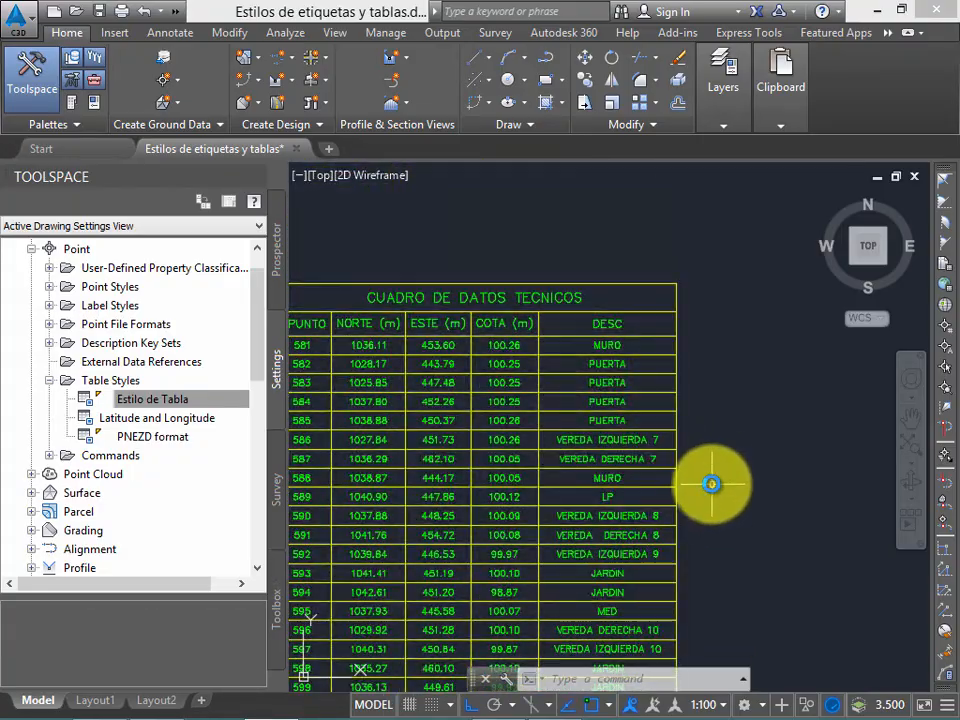
{"action": "scroll", "coordinate": [662, 396], "scroll_direction": "up", "scroll_amount": 2}
{"action": "scroll", "coordinate": [672, 371], "scroll_direction": "down", "scroll_amount": 2}
{"action": "scroll", "coordinate": [672, 371], "scroll_direction": "down", "scroll_amount": 6}
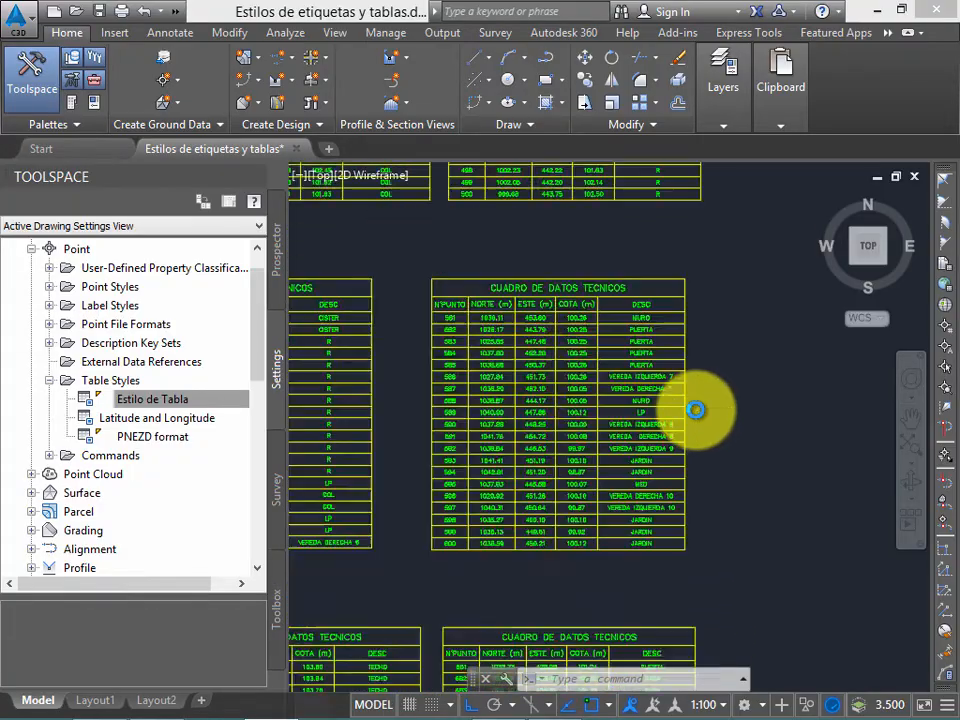
{"action": "middle_click_drag", "start_coordinate": [724, 477], "coordinate": [728, 420]}
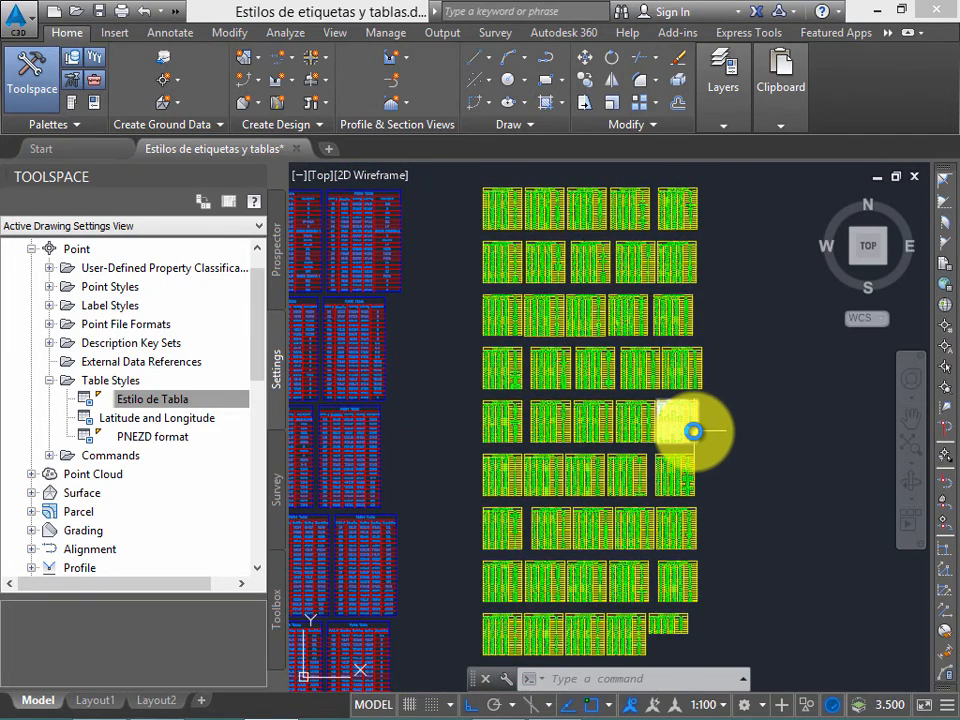
{"action": "scroll", "coordinate": [693, 432], "scroll_direction": "up", "scroll_amount": 6}
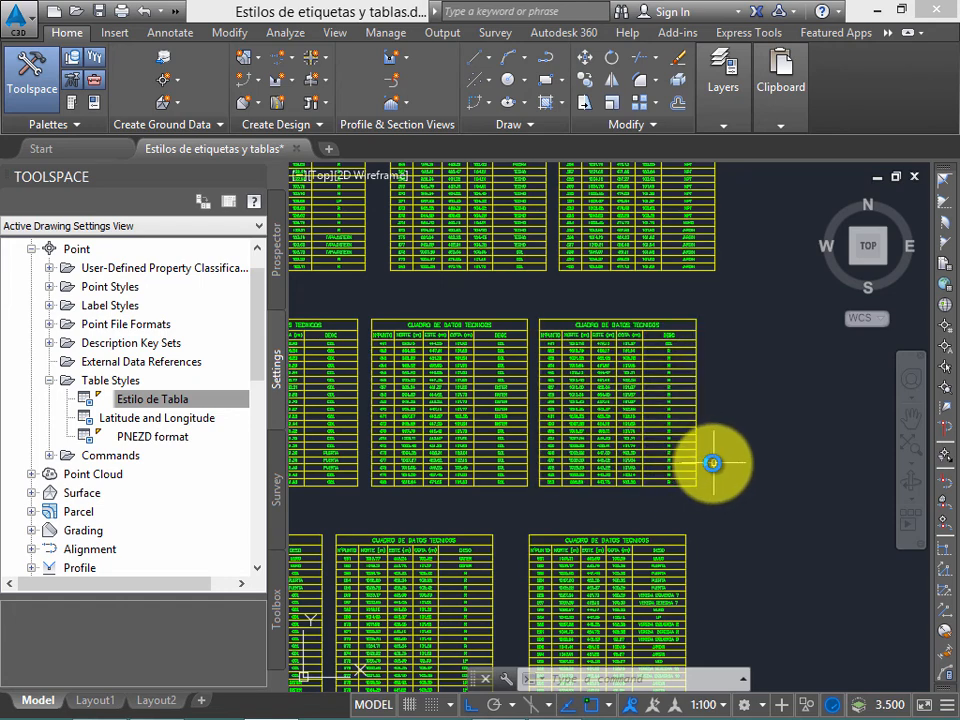
{"action": "middle_click_drag", "start_coordinate": [712, 395], "coordinate": [747, 402]}
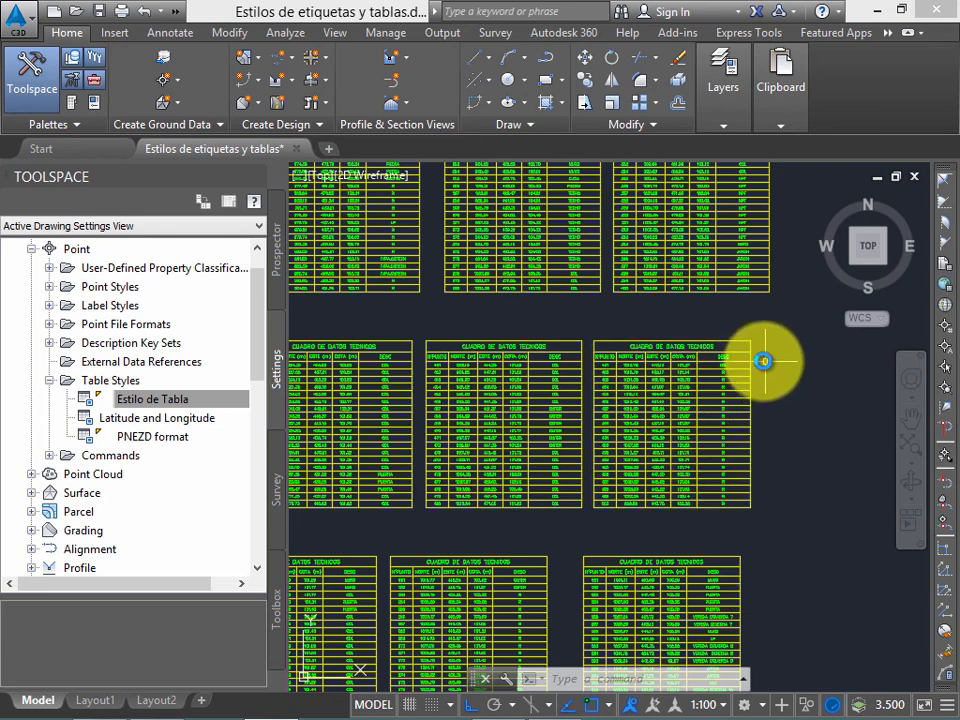
{"action": "scroll", "coordinate": [600, 341], "scroll_direction": "up", "scroll_amount": 5}
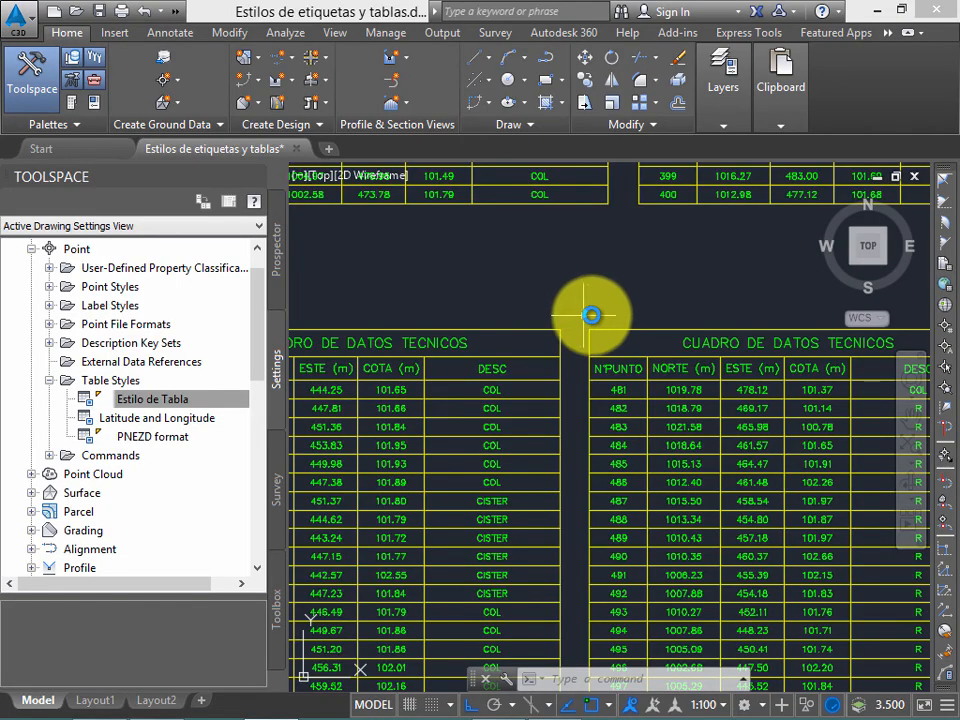
{"action": "scroll", "coordinate": [598, 316], "scroll_direction": "down", "scroll_amount": 7}
{"action": "scroll", "coordinate": [610, 330], "scroll_direction": "up", "scroll_amount": 4}
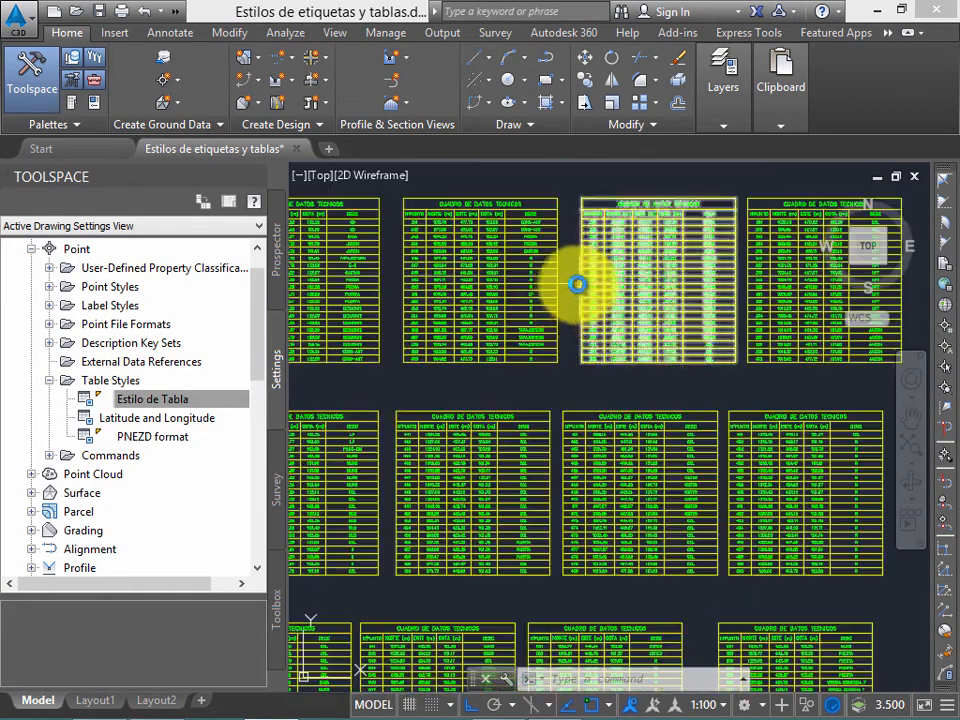
{"action": "scroll", "coordinate": [589, 343], "scroll_direction": "down", "scroll_amount": 3}
{"action": "mouse_move", "coordinate": [589, 339]}
{"action": "middle_mouse_down"}
{"action": "mouse_move", "coordinate": [663, 404]}
{"action": "mouse_move", "coordinate": [577, 367]}
{"action": "mouse_move", "coordinate": [600, 272]}
{"action": "middle_mouse_up"}
{"action": "scroll", "coordinate": [583, 376], "scroll_direction": "down", "scroll_amount": 4}
{"action": "scroll", "coordinate": [592, 345], "scroll_direction": "up", "scroll_amount": 4}
{"action": "scroll", "coordinate": [591, 340], "scroll_direction": "down", "scroll_amount": 3}
{"action": "scroll", "coordinate": [572, 272], "scroll_direction": "up", "scroll_amount": 2}
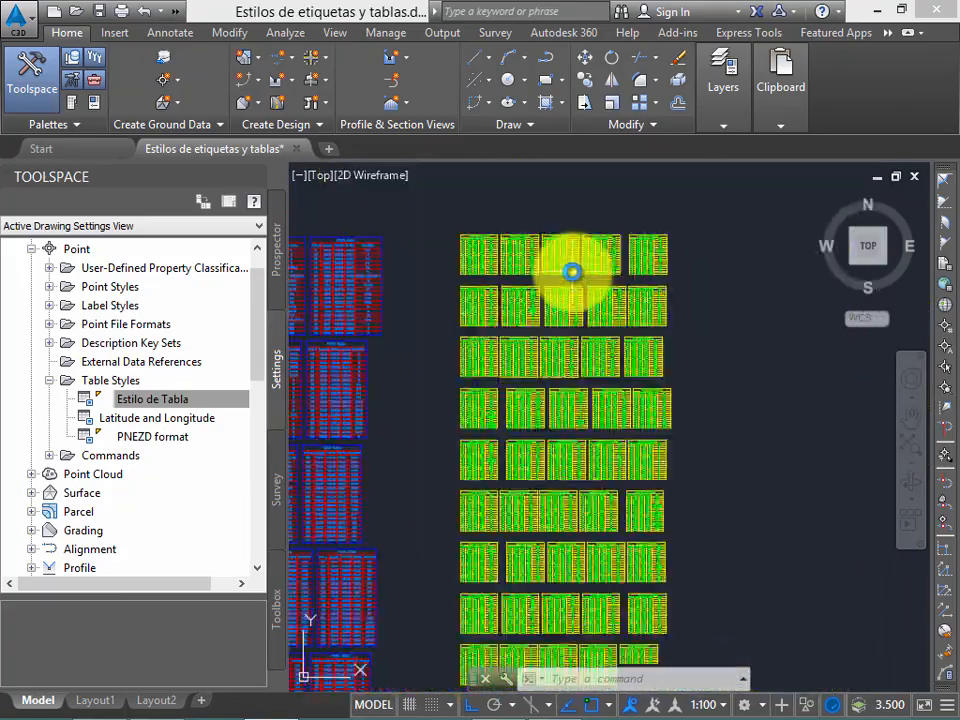
{"action": "scroll", "coordinate": [573, 268], "scroll_direction": "down", "scroll_amount": 2}
{"action": "scroll", "coordinate": [574, 270], "scroll_direction": "up", "scroll_amount": 2}
{"action": "scroll", "coordinate": [579, 268], "scroll_direction": "down", "scroll_amount": 2}
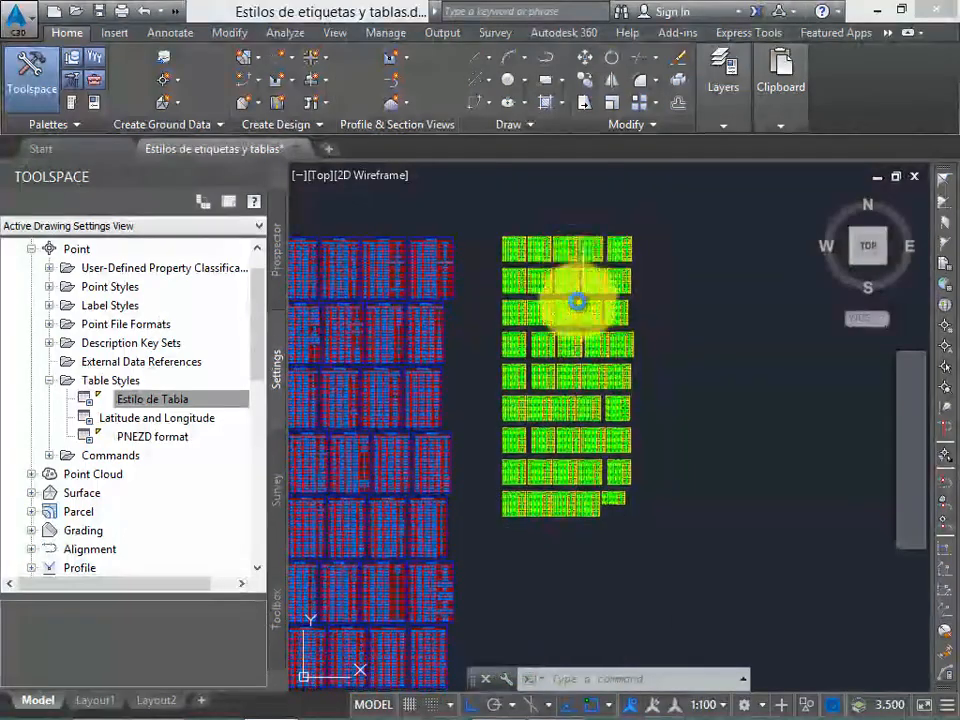
{"action": "scroll", "coordinate": [565, 302], "scroll_direction": "up", "scroll_amount": 2}
{"action": "scroll", "coordinate": [589, 313], "scroll_direction": "down", "scroll_amount": 2}
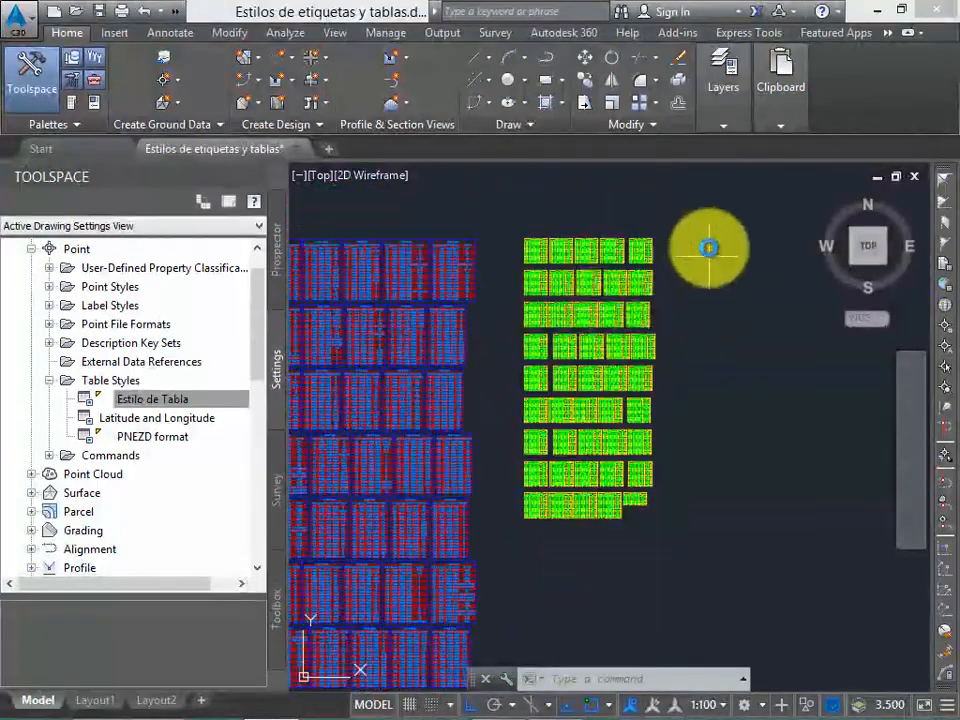
Step: Inspect the alignment of the last tables in the upper rows, from close up to the whole point table grid
{"action": "left_click", "coordinate": [703, 204]}
{"action": "left_click", "coordinate": [724, 265]}
{"action": "scroll", "coordinate": [645, 298], "scroll_direction": "up", "scroll_amount": 10}
{"action": "middle_click_drag", "start_coordinate": [729, 213], "coordinate": [625, 413]}
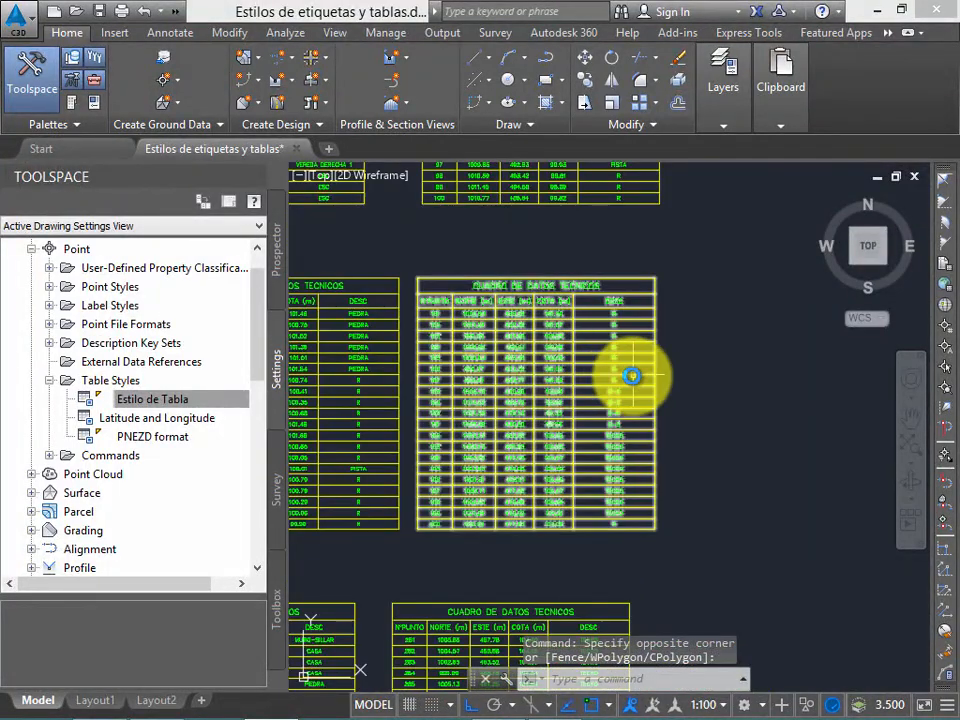
{"action": "scroll", "coordinate": [643, 373], "scroll_direction": "down", "scroll_amount": 2}
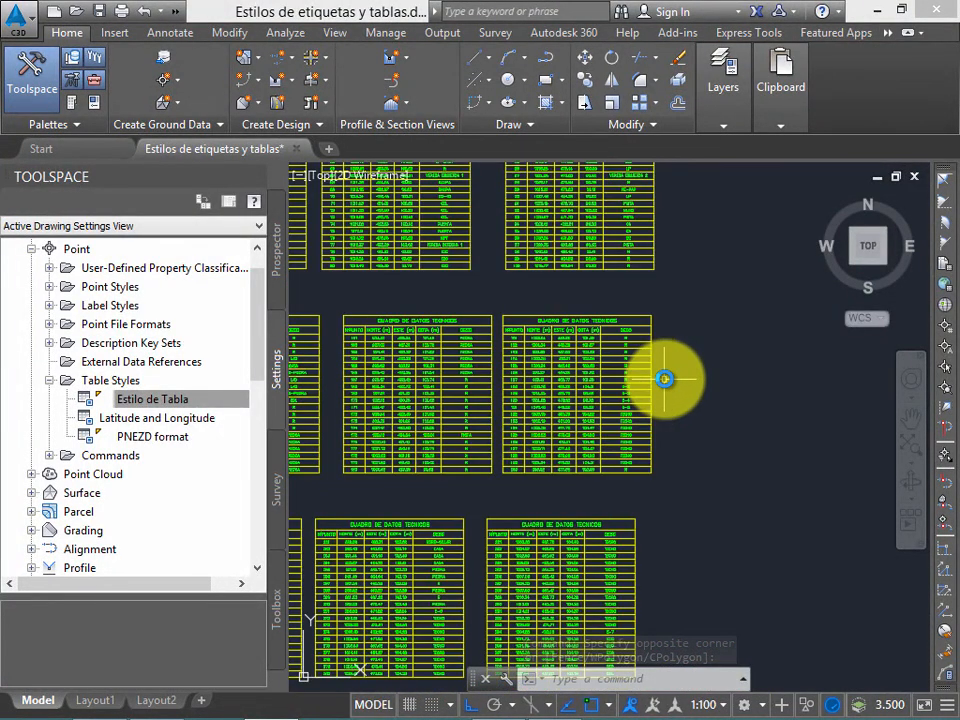
{"action": "scroll", "coordinate": [626, 373], "scroll_direction": "down", "scroll_amount": 4}
{"action": "scroll", "coordinate": [690, 266], "scroll_direction": "down", "scroll_amount": 2}
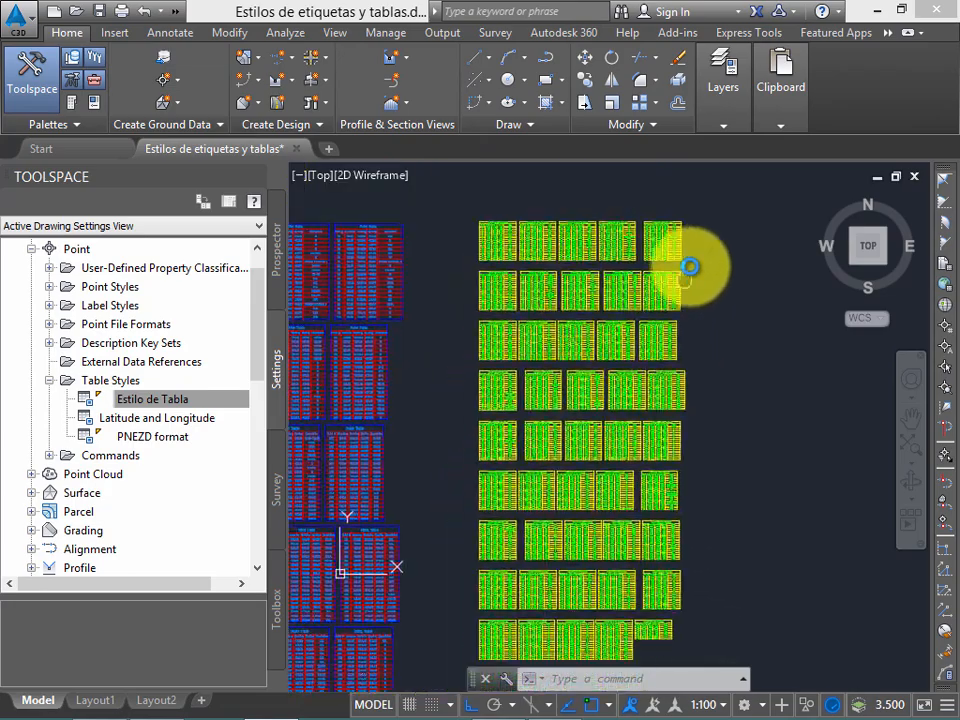
{"action": "scroll", "coordinate": [694, 306], "scroll_direction": "down", "scroll_amount": 2}
{"action": "middle_click_drag", "start_coordinate": [694, 306], "coordinate": [658, 373]}
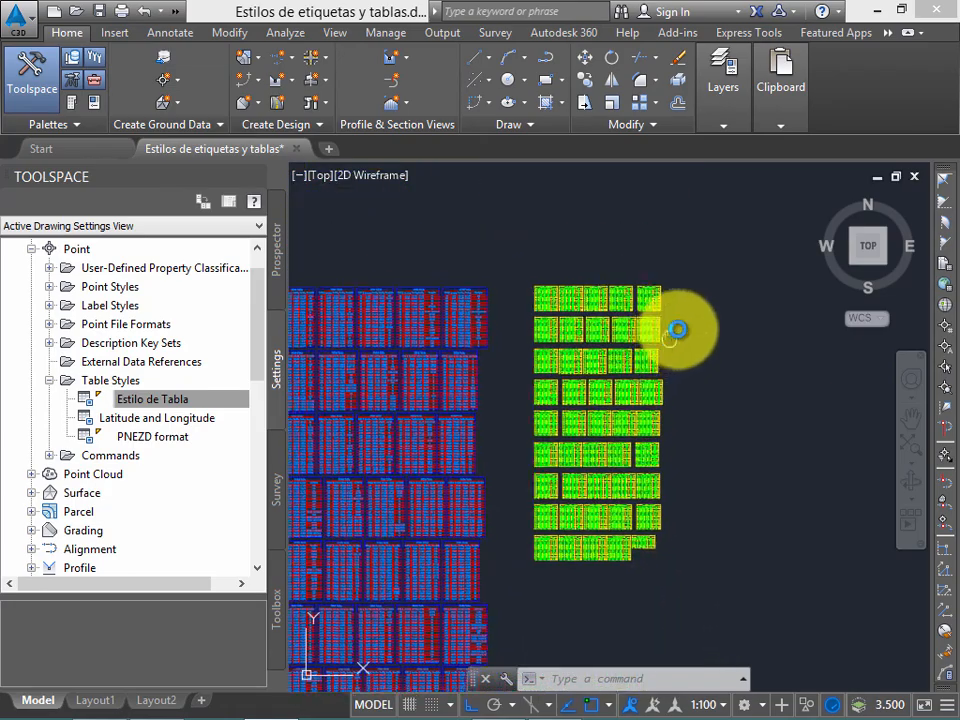
Step: Force a realignment of the stacks in the properties of the green point tables using Estilo de Tabla
{"action": "scroll", "coordinate": [679, 325], "scroll_direction": "up", "scroll_amount": 2}
{"action": "middle_click_drag", "start_coordinate": [679, 323], "coordinate": [714, 257]}
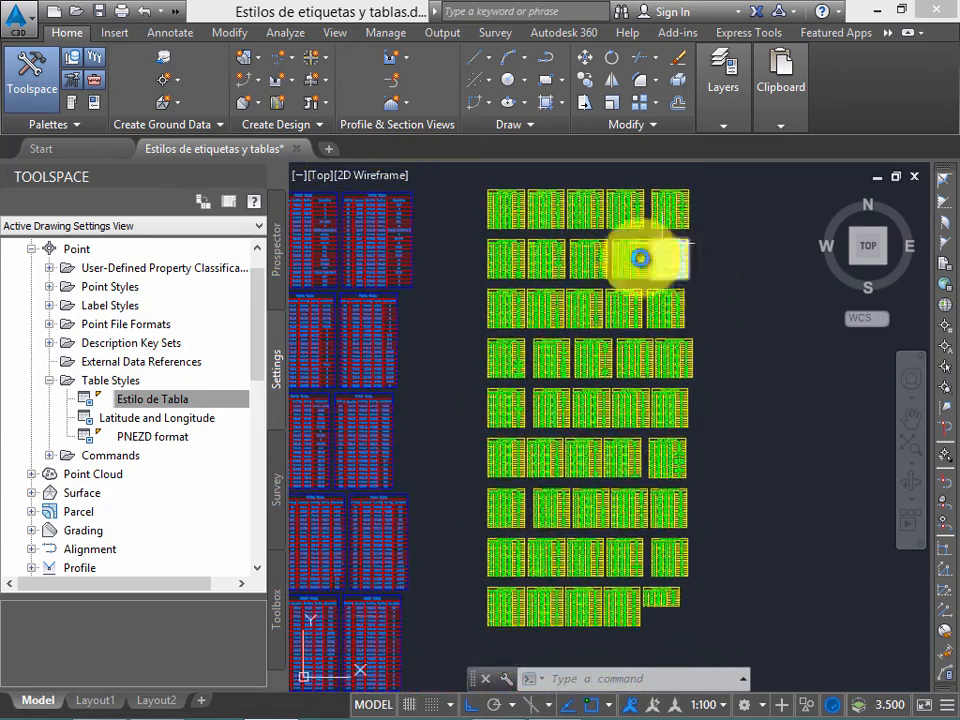
{"action": "left_click", "coordinate": [681, 214]}
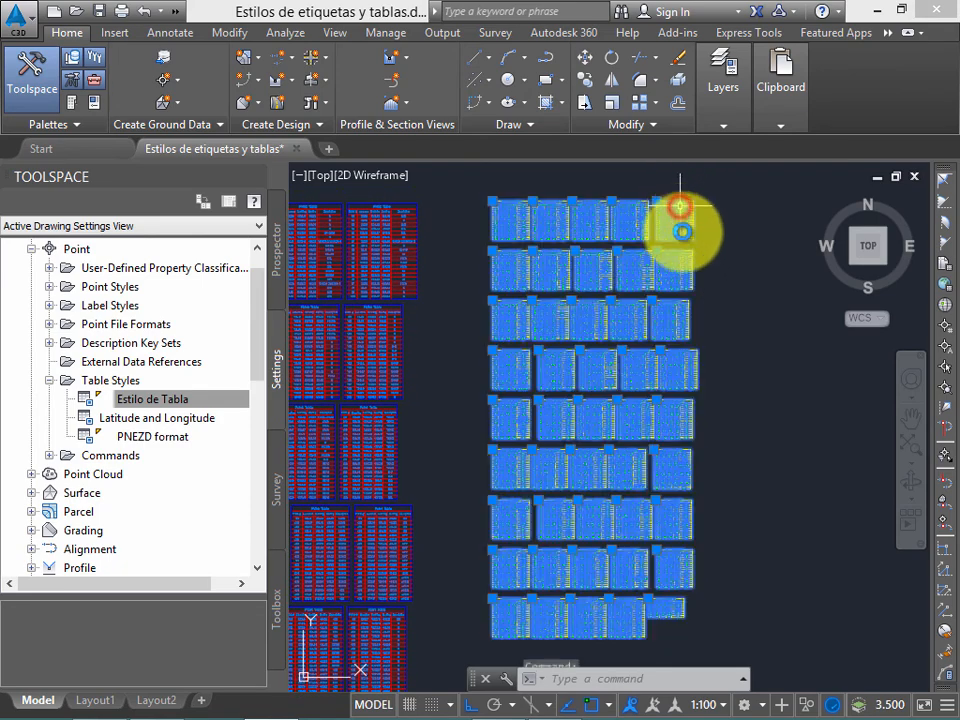
{"action": "left_click", "coordinate": [145, 75]}
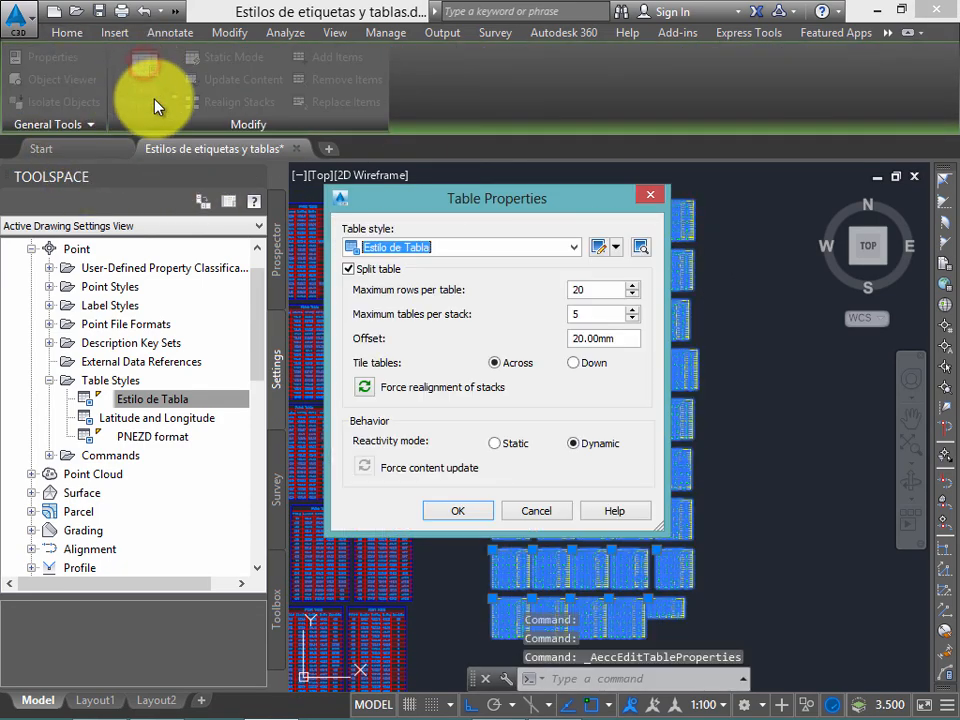
{"action": "left_click", "coordinate": [366, 388]}
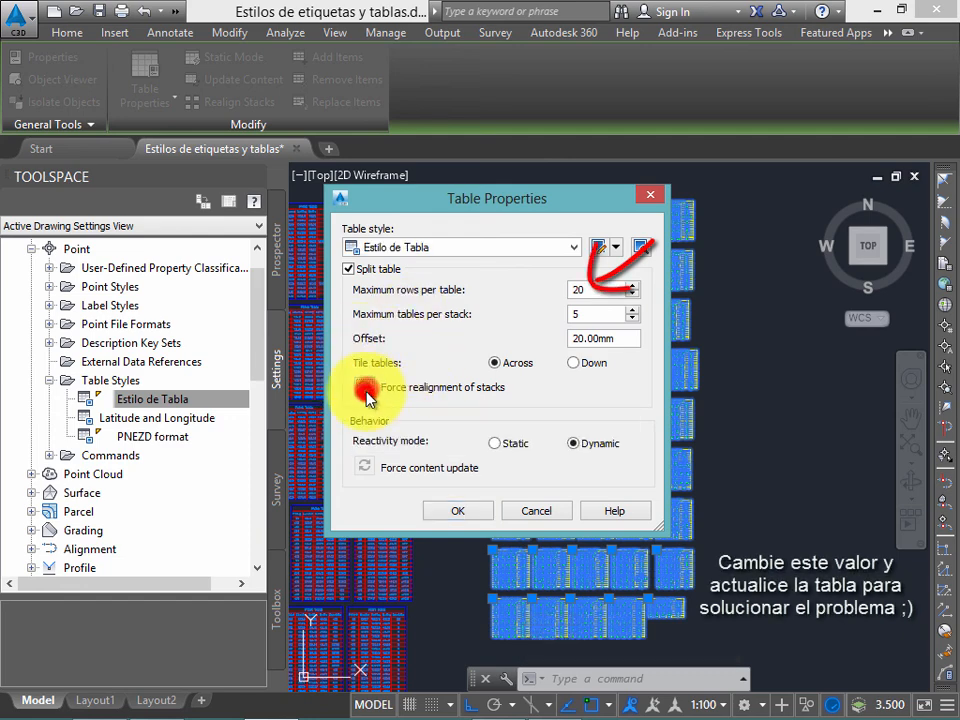
{"action": "left_click", "coordinate": [458, 511]}
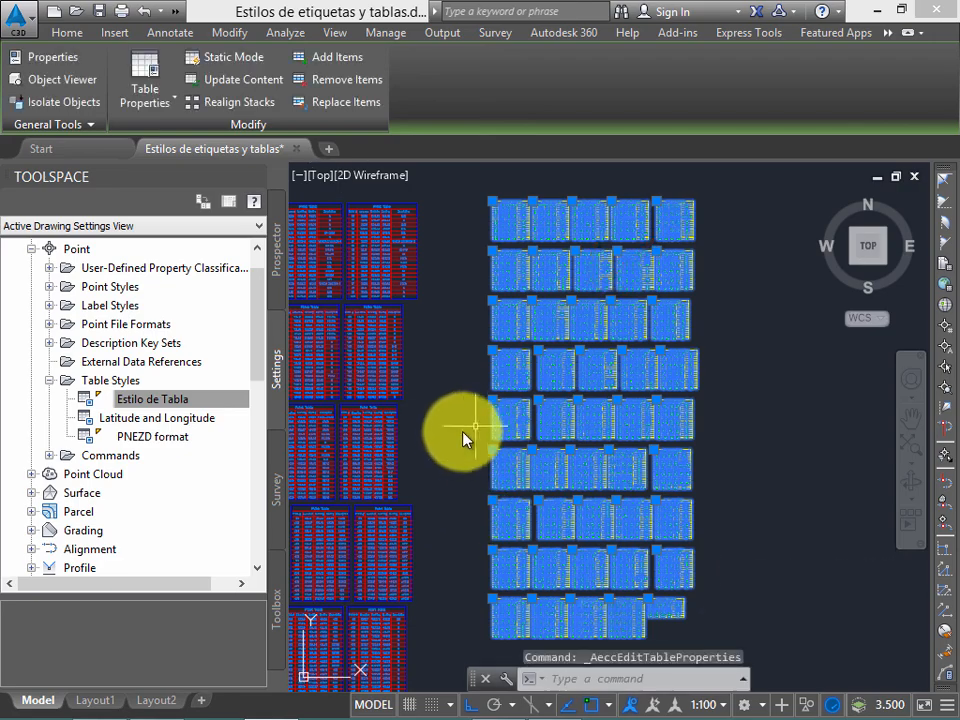
{"action": "key", "text": "Escape"}
Step: Regenerate the model to refresh the display of the realigned point tables
{"action": "mouse_move", "coordinate": [611, 246]}
{"action": "middle_mouse_down"}
{"action": "mouse_move", "coordinate": [573, 327]}
{"action": "mouse_move", "coordinate": [630, 300]}
{"action": "middle_mouse_up"}
{"action": "scroll", "coordinate": [665, 318], "scroll_direction": "up", "scroll_amount": 2}
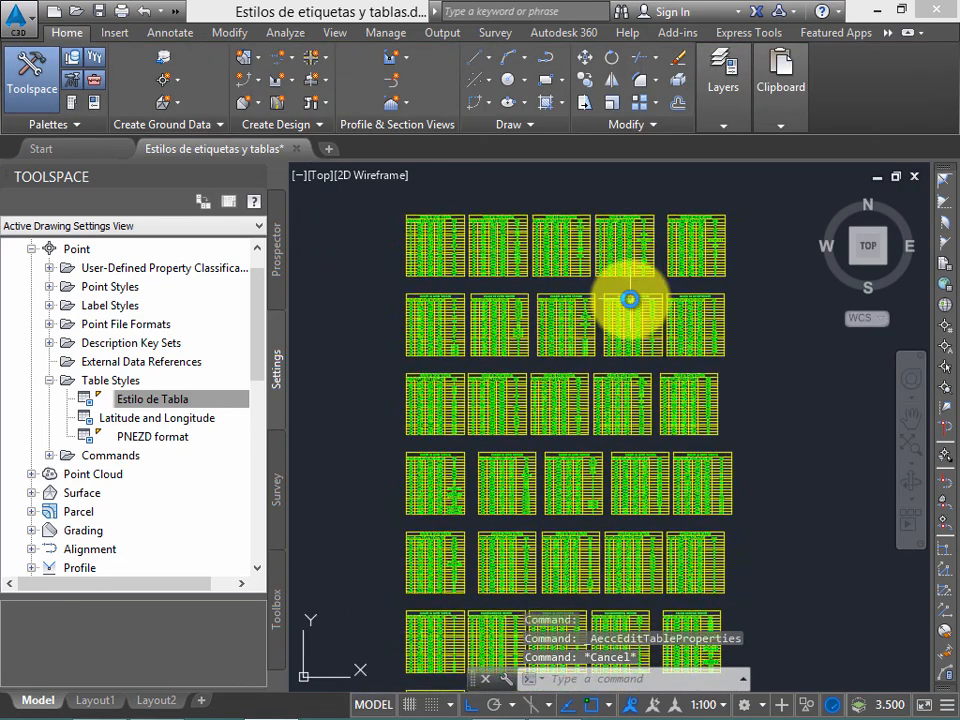
{"action": "scroll", "coordinate": [630, 299], "scroll_direction": "up", "scroll_amount": 2}
{"action": "middle_click_drag", "start_coordinate": [630, 251], "coordinate": [640, 303]}
{"action": "scroll", "coordinate": [644, 297], "scroll_direction": "down", "scroll_amount": 2}
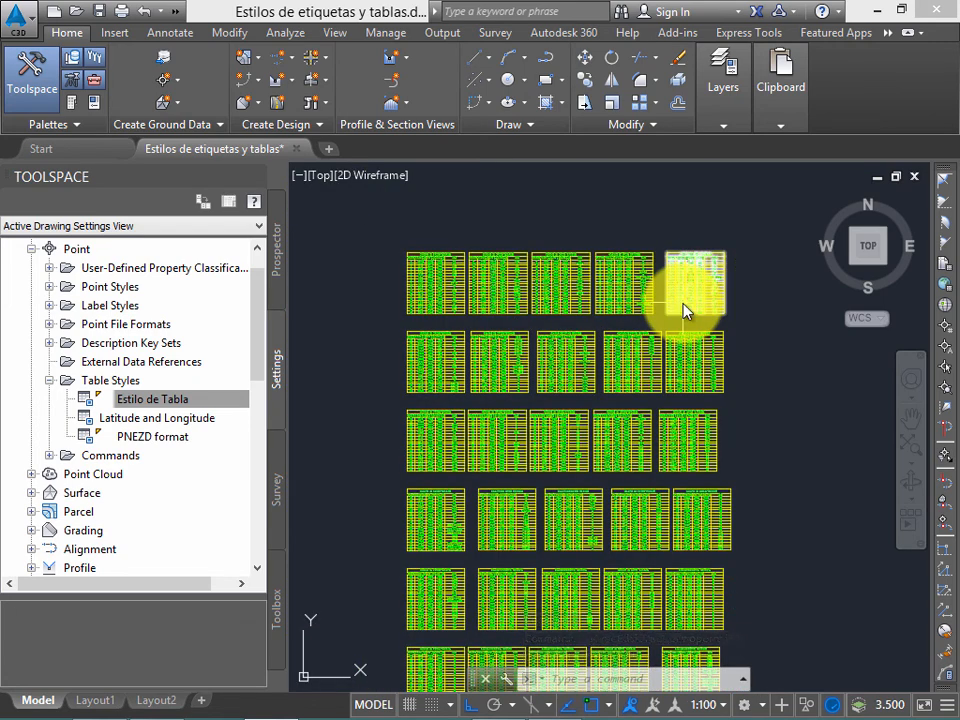
{"action": "type", "text": "regen"}
{"action": "key", "text": "Return"}
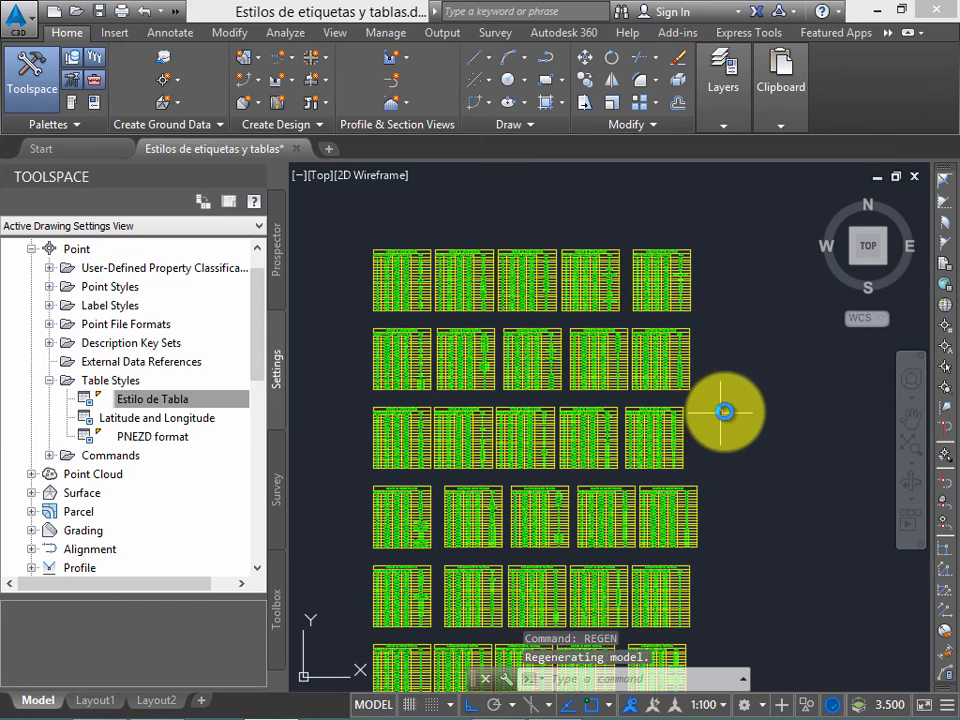
Step: Examine the gaps between the green point tables and the alignment of the row ends across the grid
{"action": "scroll", "coordinate": [726, 411], "scroll_direction": "down", "scroll_amount": 2}
{"action": "mouse_move", "coordinate": [722, 438]}
{"action": "middle_mouse_down"}
{"action": "mouse_move", "coordinate": [662, 343]}
{"action": "mouse_move", "coordinate": [720, 332]}
{"action": "mouse_move", "coordinate": [741, 351]}
{"action": "mouse_move", "coordinate": [672, 350]}
{"action": "middle_mouse_up"}
{"action": "scroll", "coordinate": [662, 343], "scroll_direction": "up", "scroll_amount": 2}
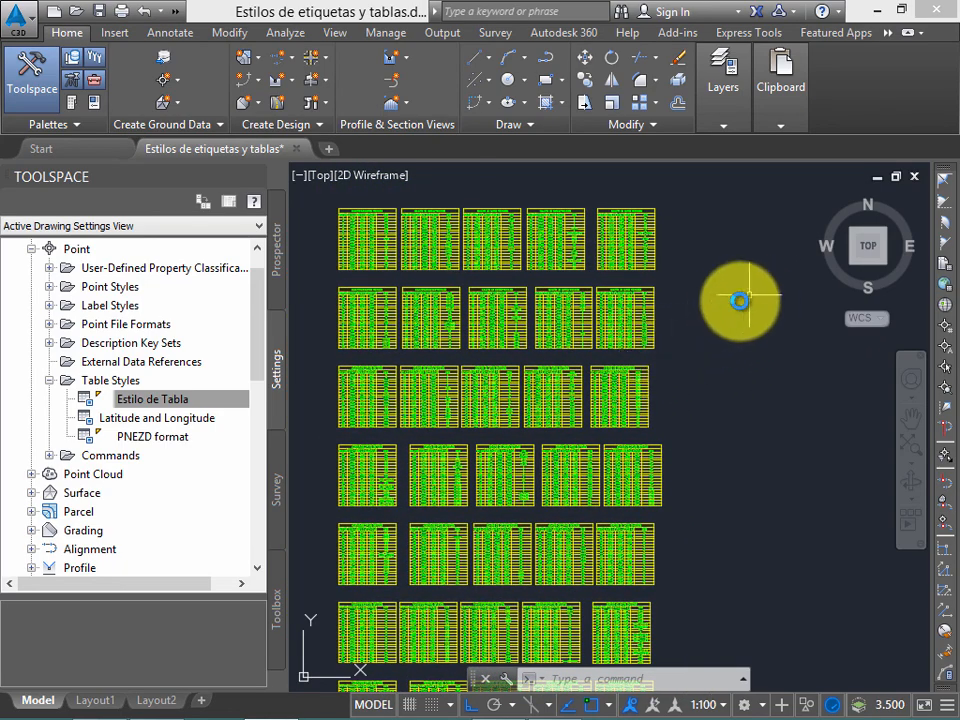
{"action": "scroll", "coordinate": [552, 407], "scroll_direction": "down", "scroll_amount": 2}
{"action": "middle_click_drag", "start_coordinate": [553, 407], "coordinate": [440, 413]}
{"action": "scroll", "coordinate": [489, 360], "scroll_direction": "up", "scroll_amount": 2}
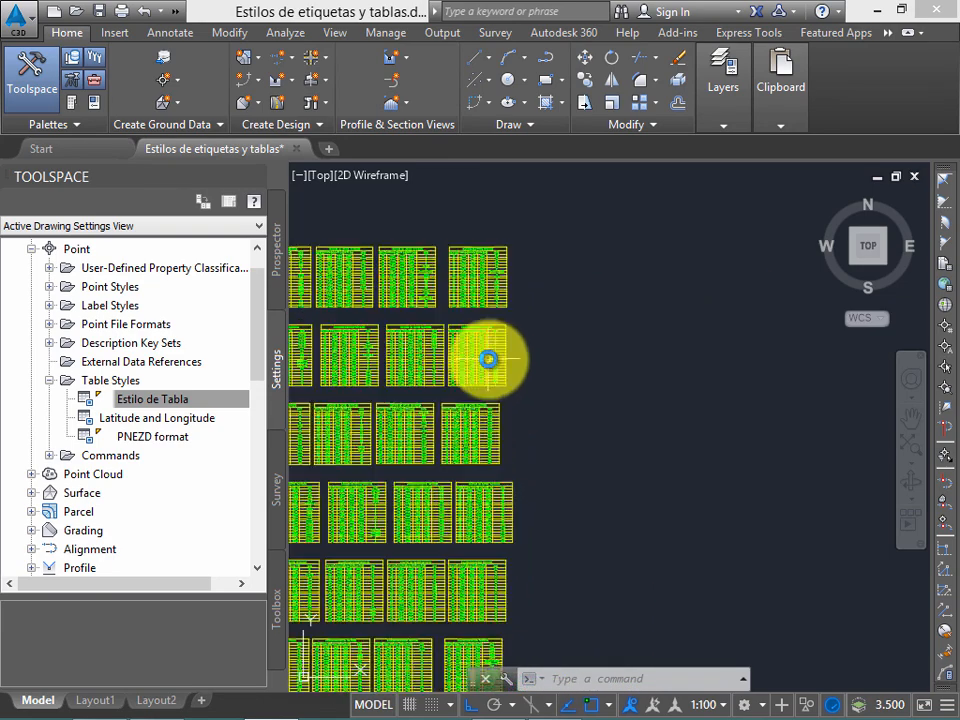
{"action": "mouse_move", "coordinate": [508, 345]}
{"action": "middle_mouse_down"}
{"action": "mouse_move", "coordinate": [580, 327]}
{"action": "mouse_move", "coordinate": [716, 319]}
{"action": "middle_mouse_up"}
{"action": "middle_click_drag", "start_coordinate": [454, 341], "coordinate": [558, 335]}
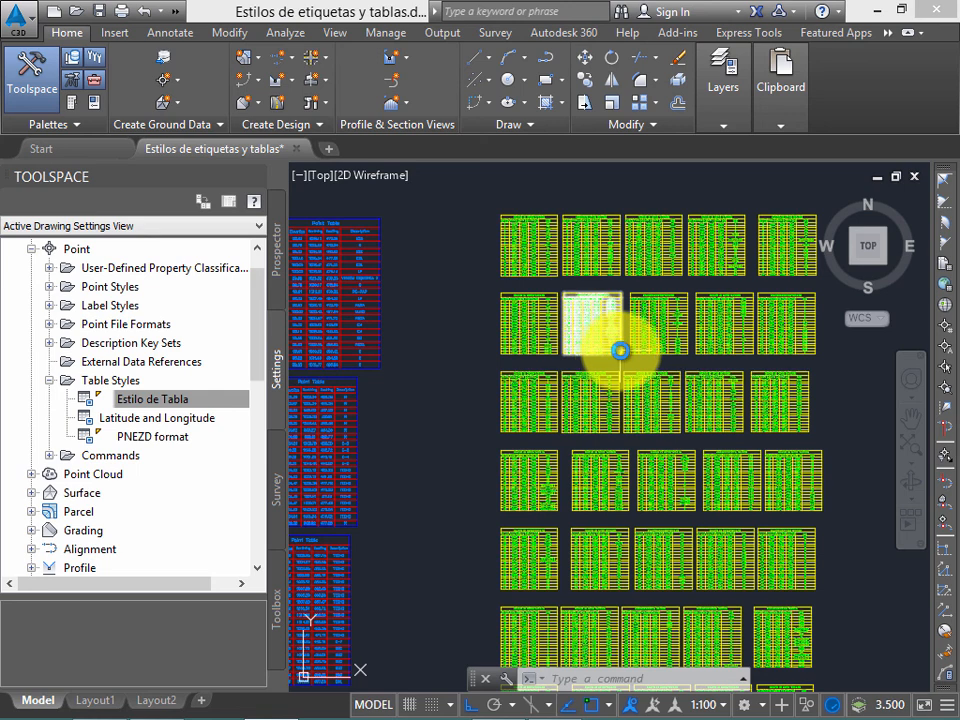
{"action": "scroll", "coordinate": [750, 386], "scroll_direction": "up", "scroll_amount": 2}
{"action": "mouse_move", "coordinate": [739, 377]}
{"action": "middle_mouse_down"}
{"action": "mouse_move", "coordinate": [394, 249]}
{"action": "mouse_move", "coordinate": [437, 271]}
{"action": "middle_mouse_up"}
{"action": "left_click", "coordinate": [350, 273]}
{"action": "left_click", "coordinate": [332, 309]}
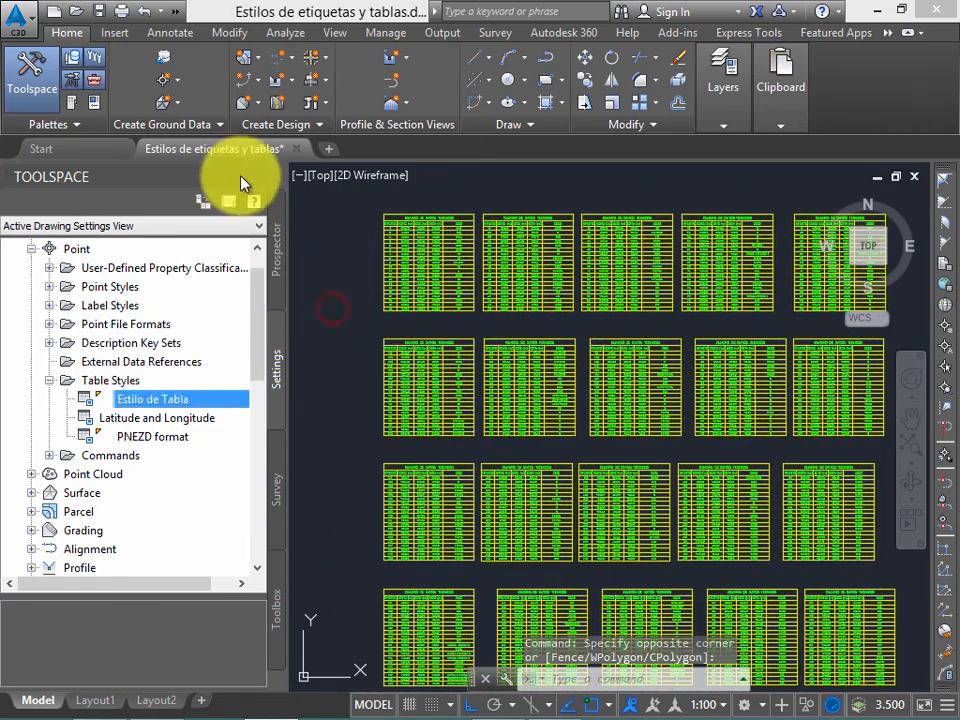
Step: Save the drawing with the point tables and close it
{"action": "left_click", "coordinate": [98, 11]}
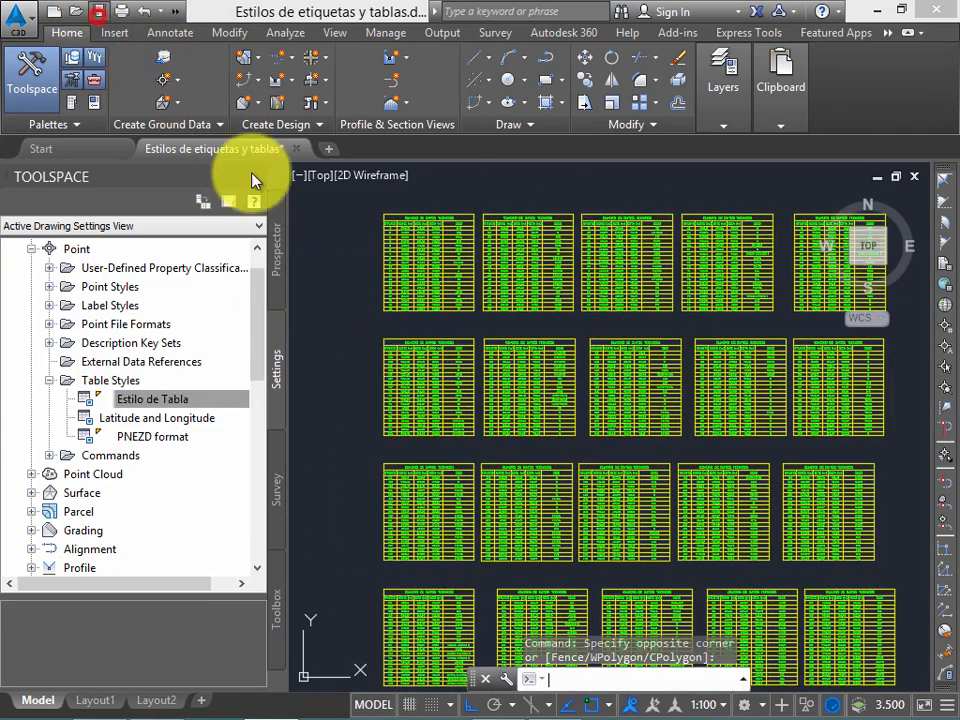
{"action": "left_click", "coordinate": [329, 259]}
{"action": "type", "text": "close"}
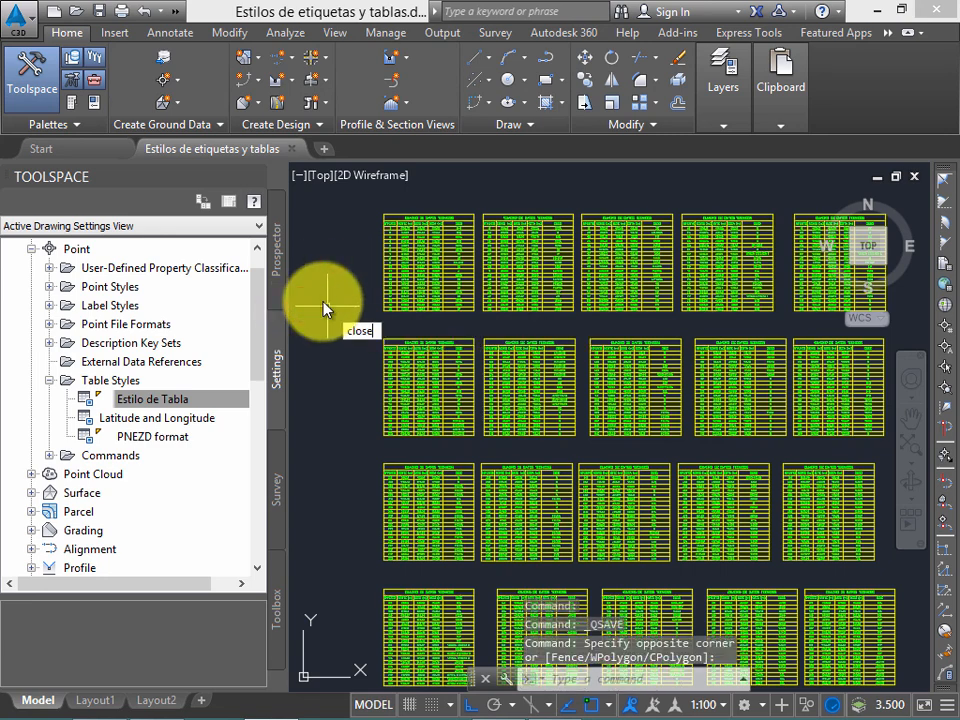